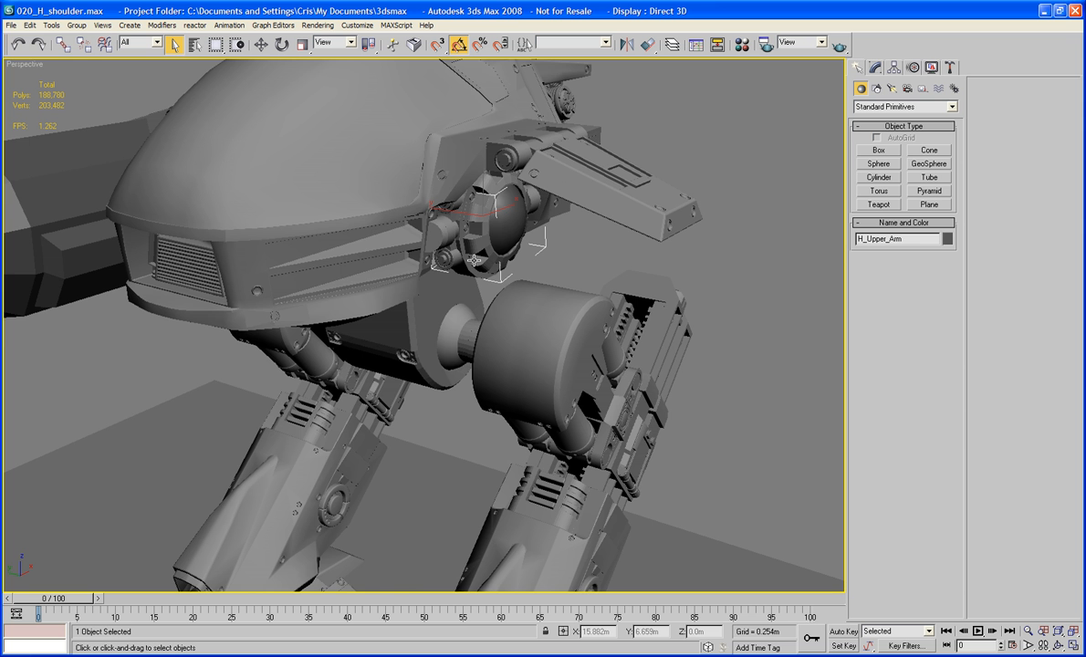
# Step: Delete the duplicate upper arm dome H_Upper_Arm01 and its shoulder ring beside the large cannon
pyautogui.keyDown('ctrl'); pyautogui.click(445, 243); pyautogui.keyUp('ctrl')
pyautogui.keyDown('alt'); pyautogui.moveTo(453, 245); pyautogui.dragTo(260, 232, button='middle'); pyautogui.keyUp('alt')
pyautogui.click(173, 280)
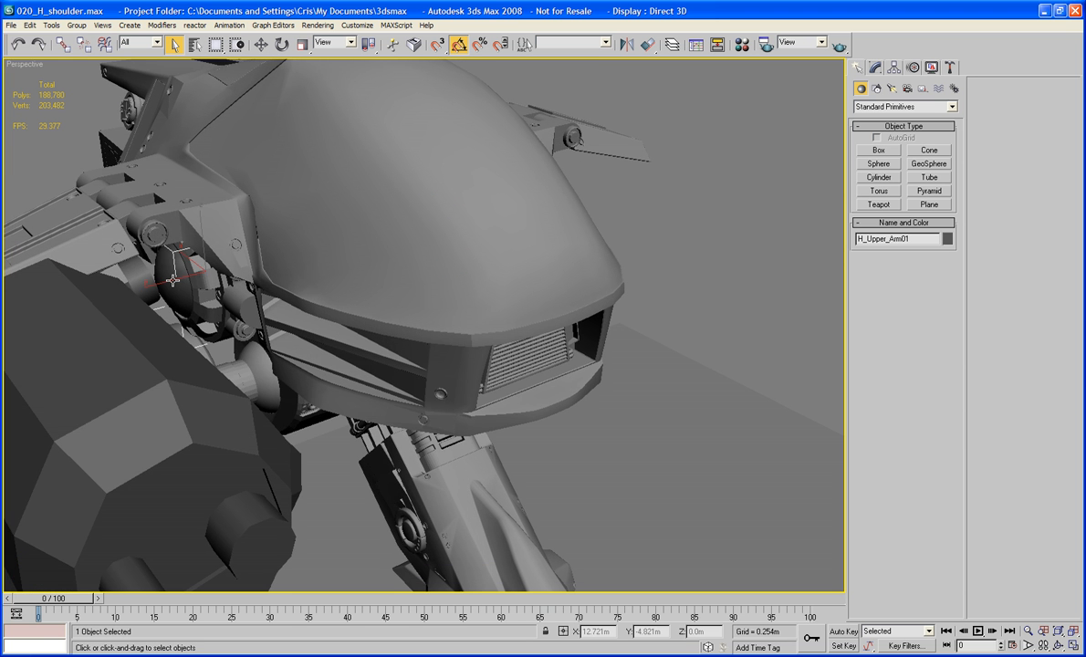
pyautogui.press('Delete')
pyautogui.click(255, 297)
pyautogui.press('Delete')
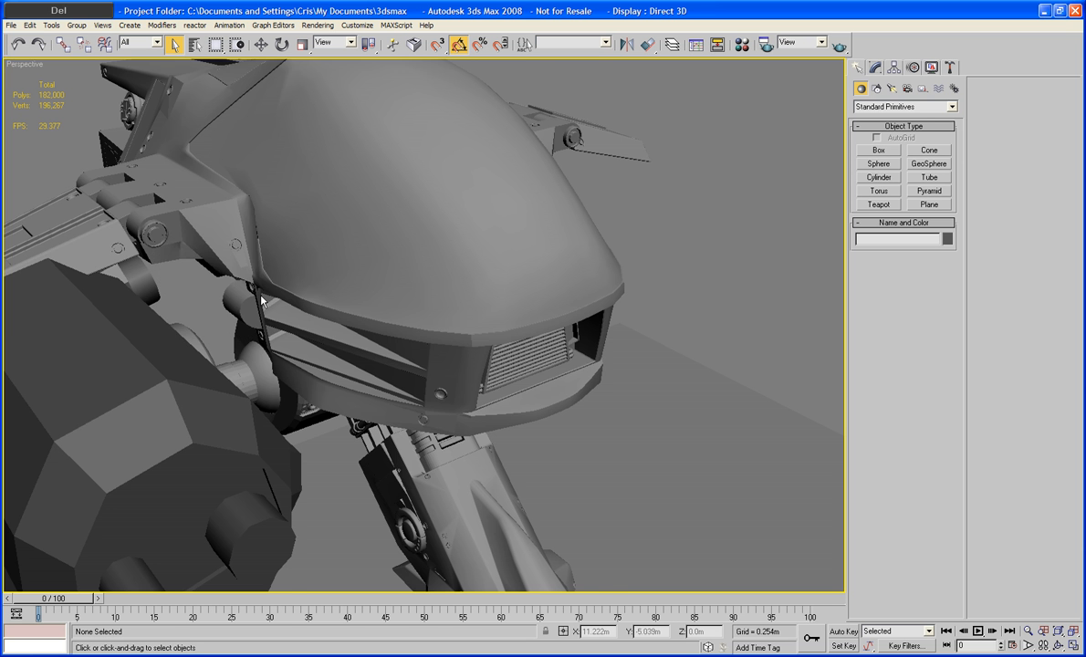
# Step: Show edged faces and select both the remaining H_Upper_Arm dome and the shoulder ring around it
pyautogui.keyDown('alt'); pyautogui.moveTo(348, 249); pyautogui.dragTo(335, 252, button='middle'); pyautogui.keyUp('alt')
pyautogui.click(423, 234)
pyautogui.press('F4')
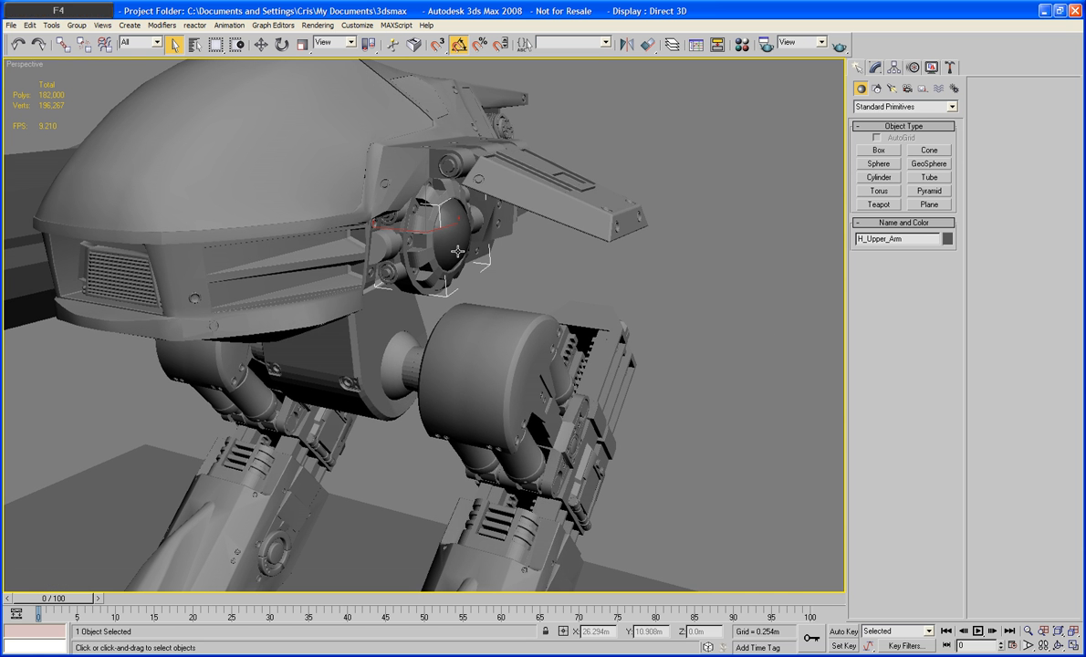
pyautogui.keyDown('alt'); pyautogui.moveTo(511, 294); pyautogui.dragTo(514, 305, button='middle'); pyautogui.keyUp('alt')
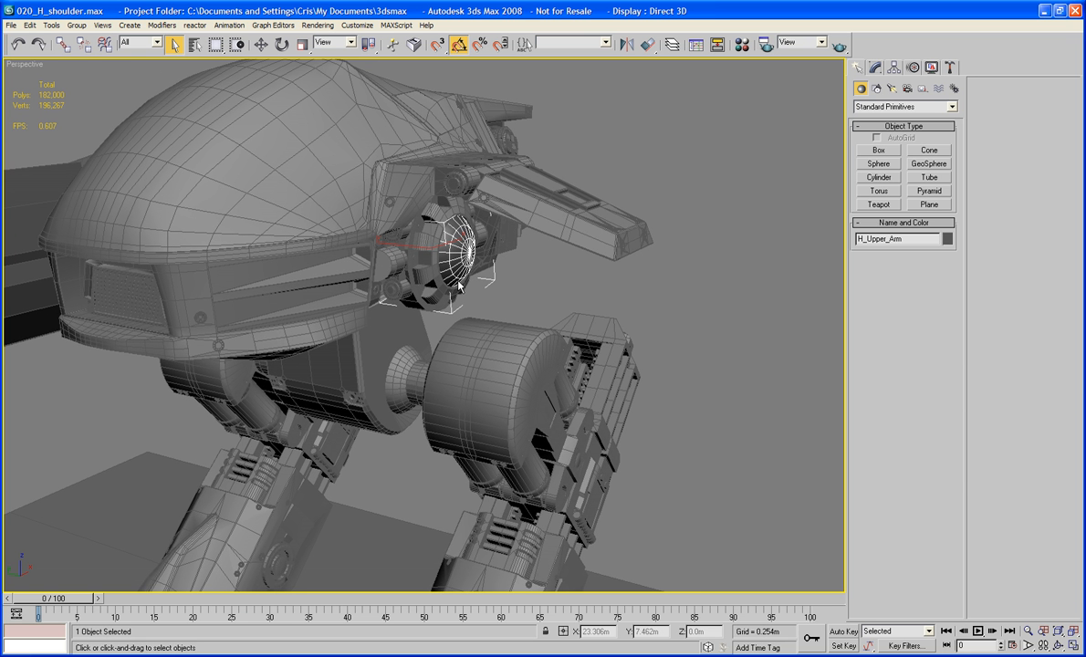
pyautogui.keyDown('ctrl'); pyautogui.click(460, 286); pyautogui.keyUp('ctrl')
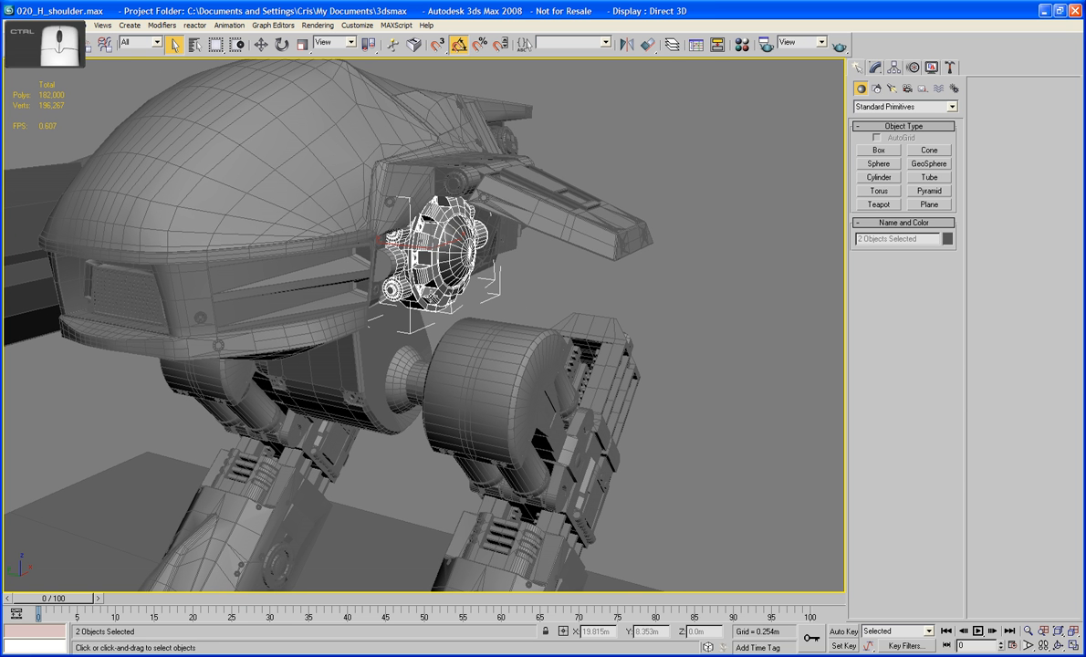
# Step: Create a new layer containing the selected shoulder objects and name it Left_Arm
pyautogui.click(671, 45)
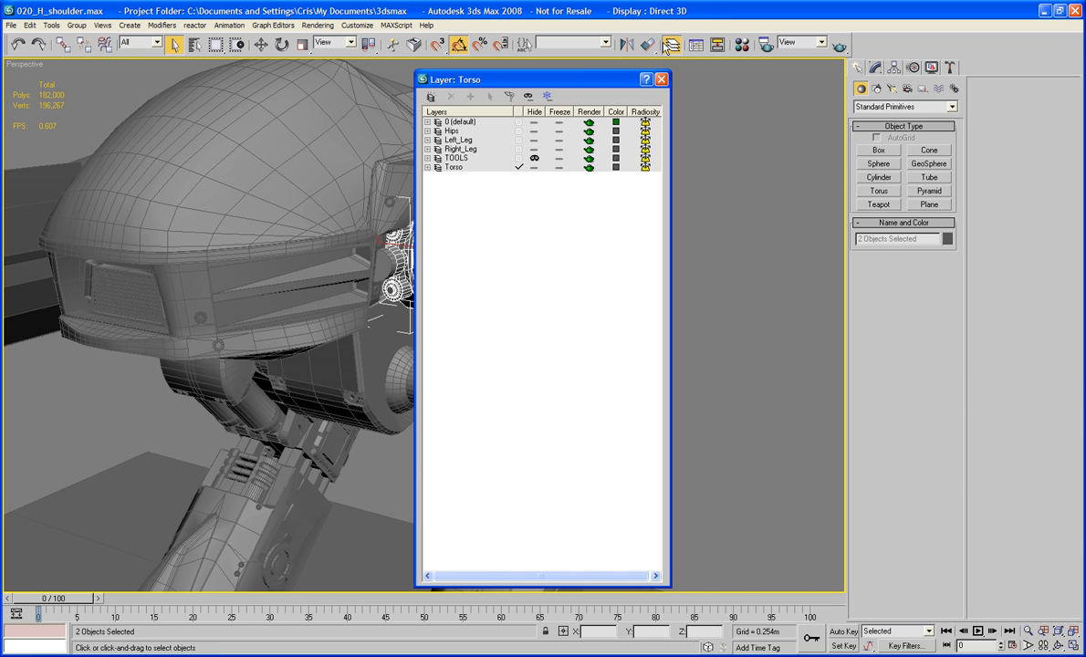
pyautogui.rightClick(480, 211)
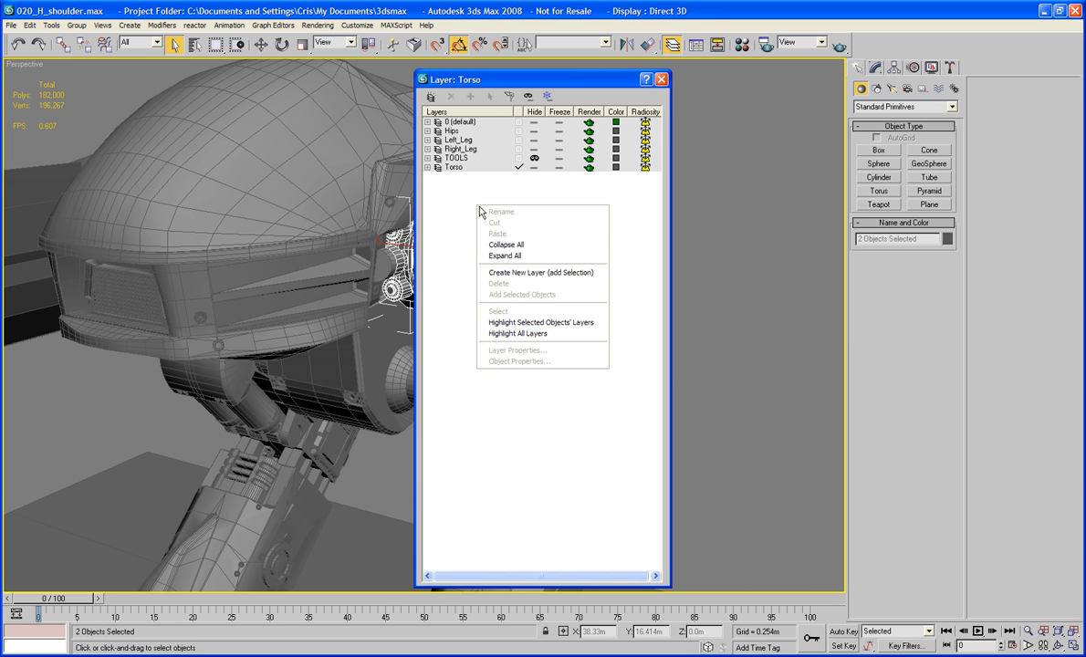
pyautogui.click(525, 273)
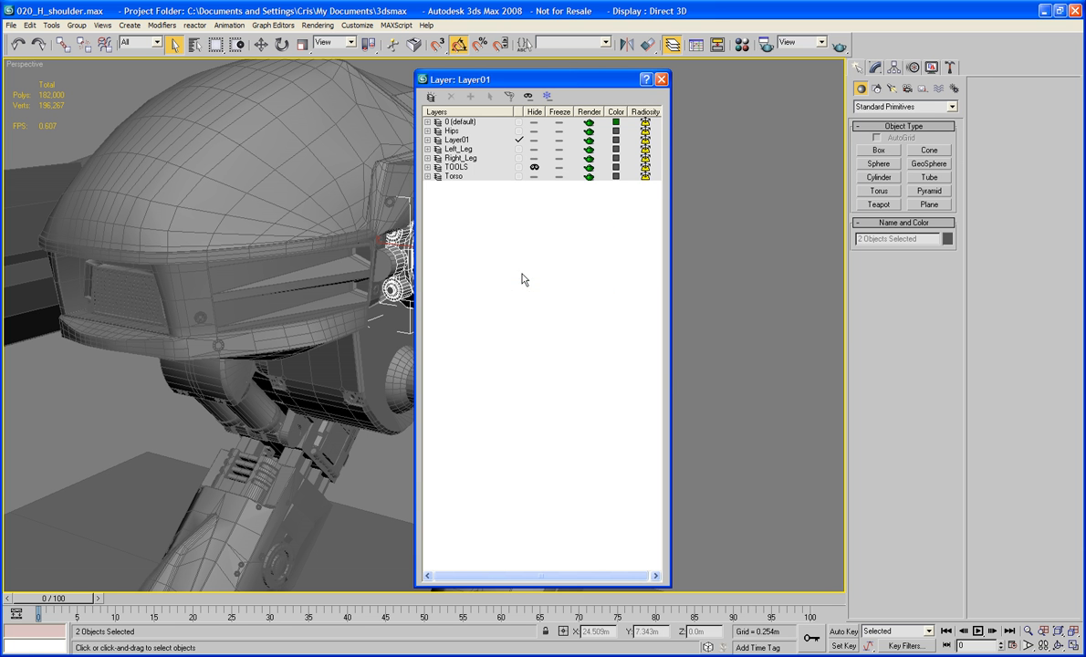
pyautogui.rightClick(468, 142)
pyautogui.click(480, 148)
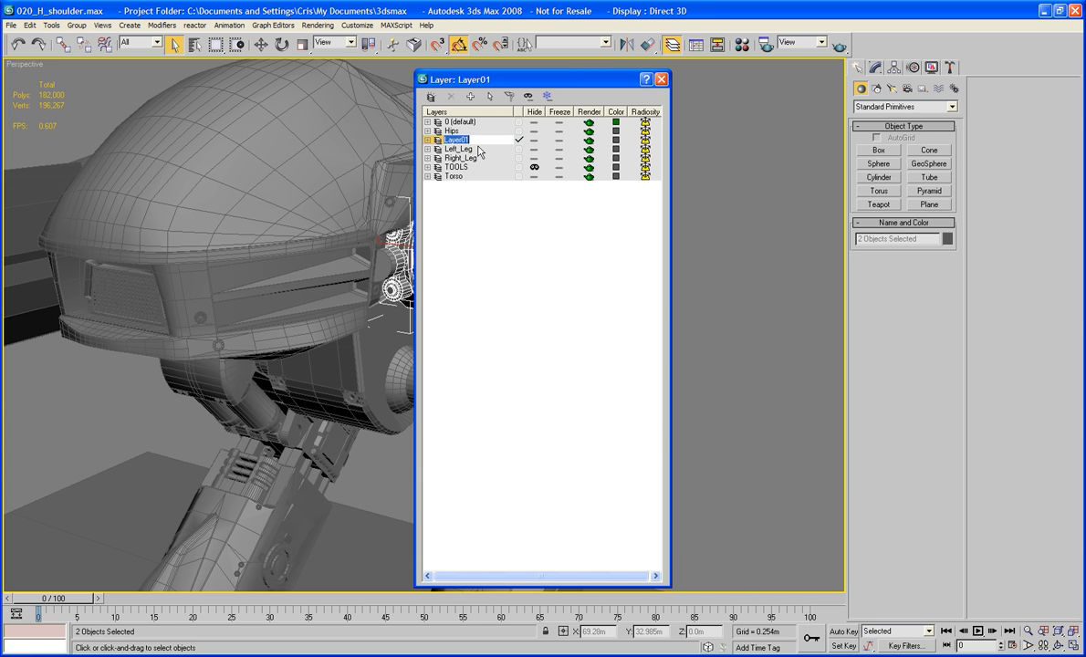
pyautogui.write('Left_Arm')
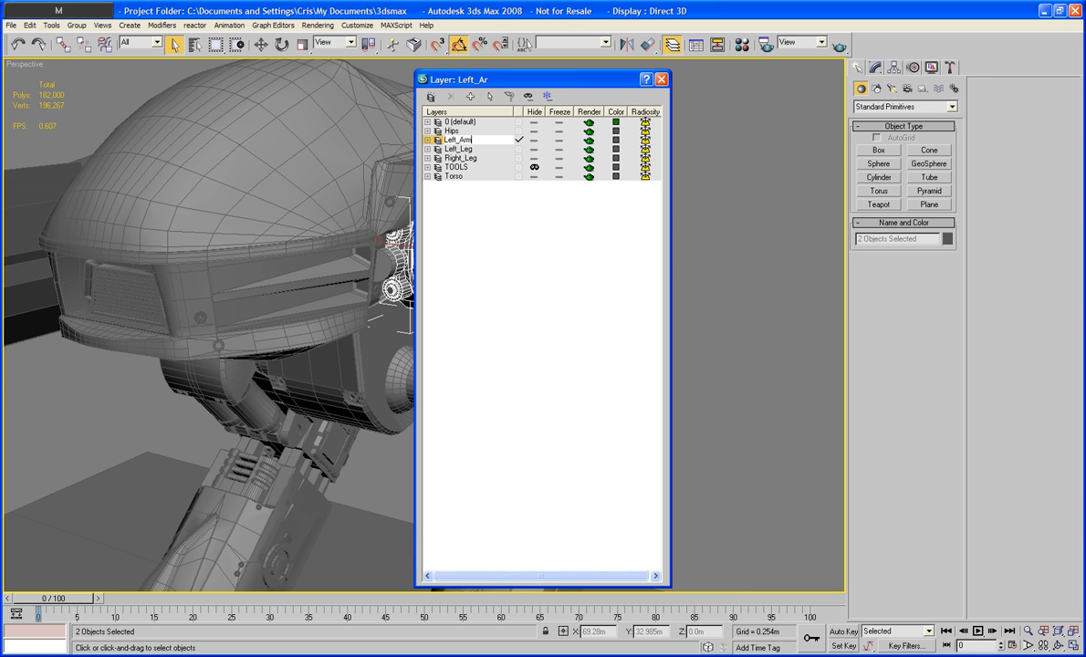
pyautogui.press('Return')
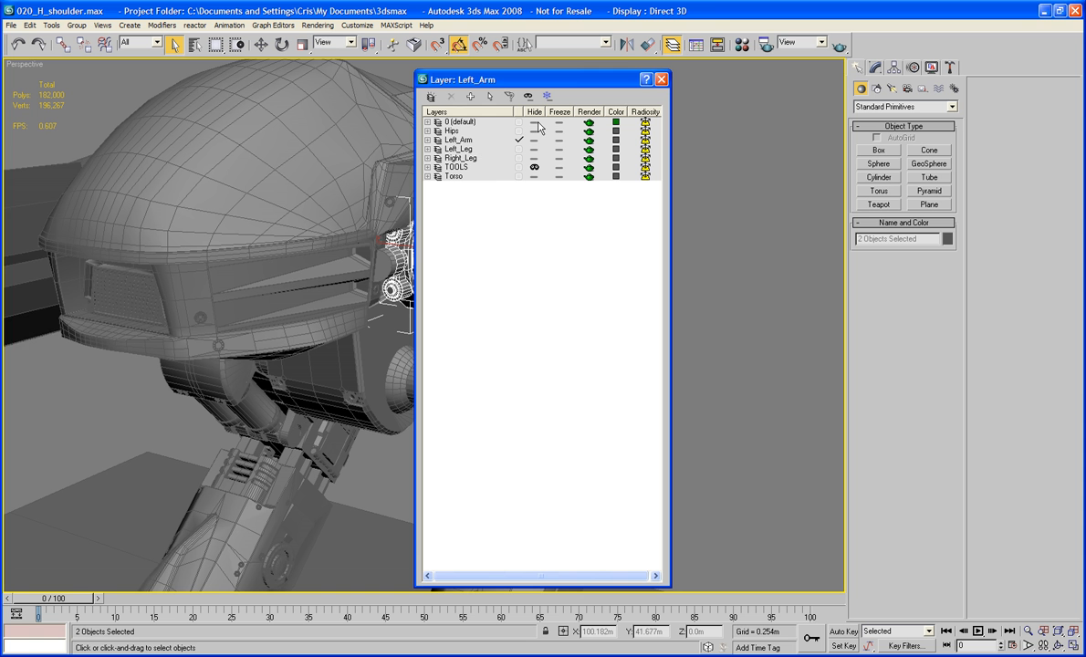
# Step: Hide the 0 (default), Hips, Left_Leg, Right_Leg and Torso layers and unhide the TOOLS layer
pyautogui.click(502, 122)
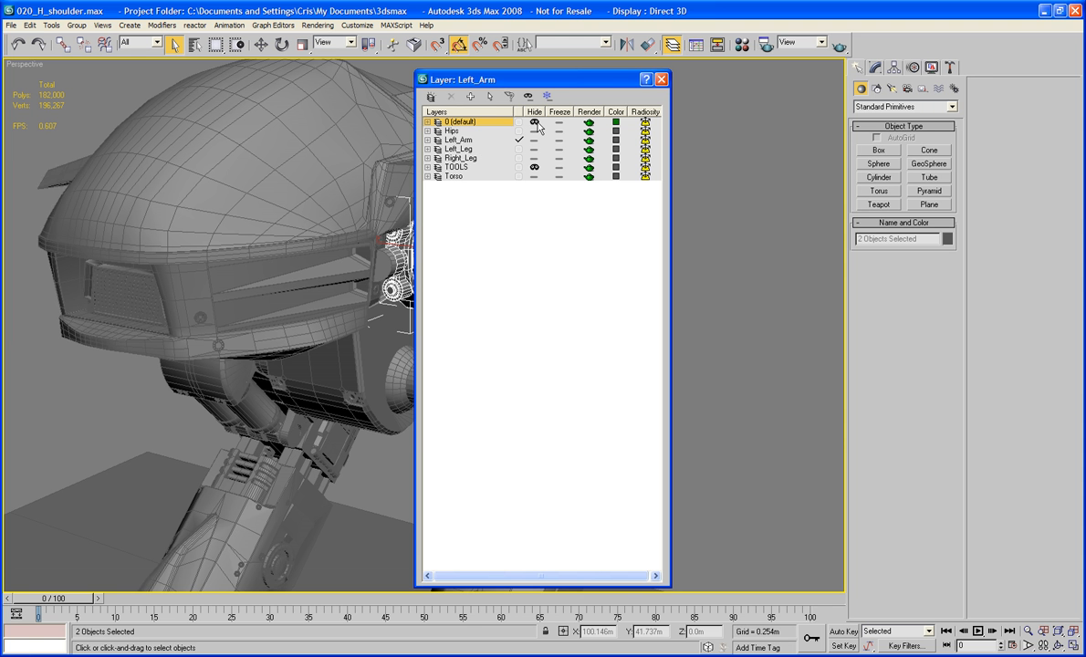
pyautogui.moveTo(557, 81); pyautogui.dragTo(764, 76)
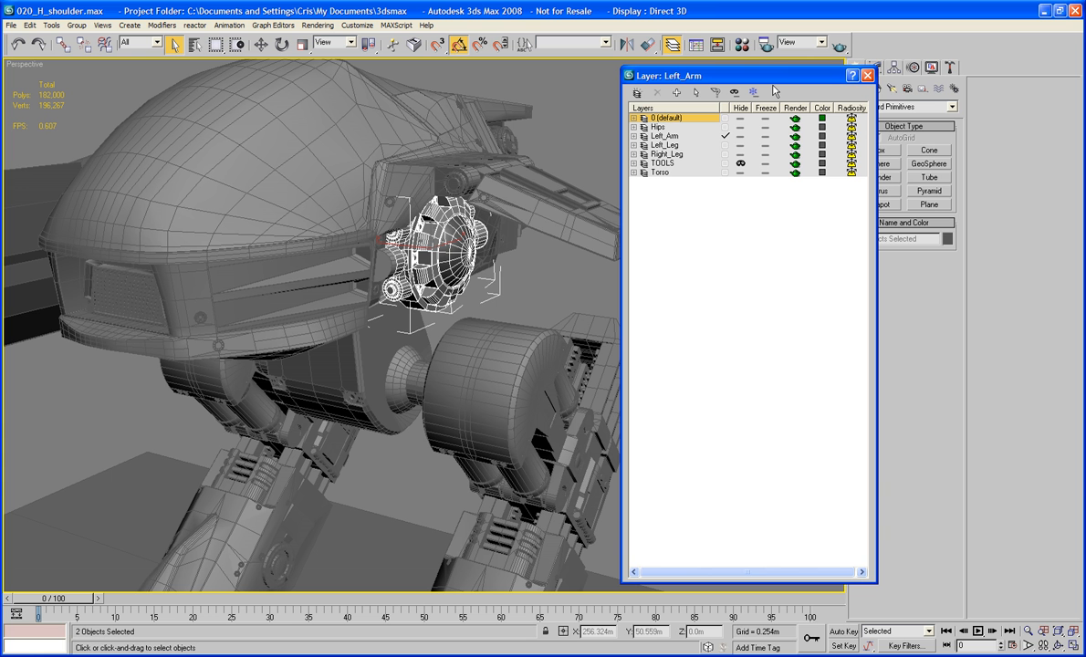
pyautogui.click(740, 165)
pyautogui.click(740, 174)
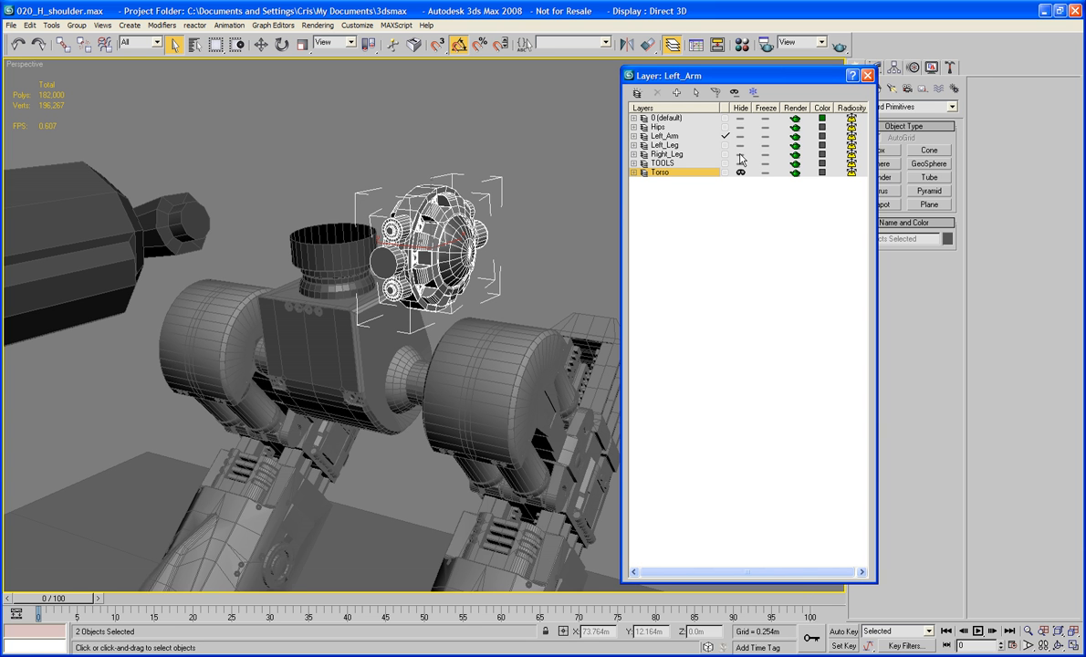
pyautogui.click(741, 155)
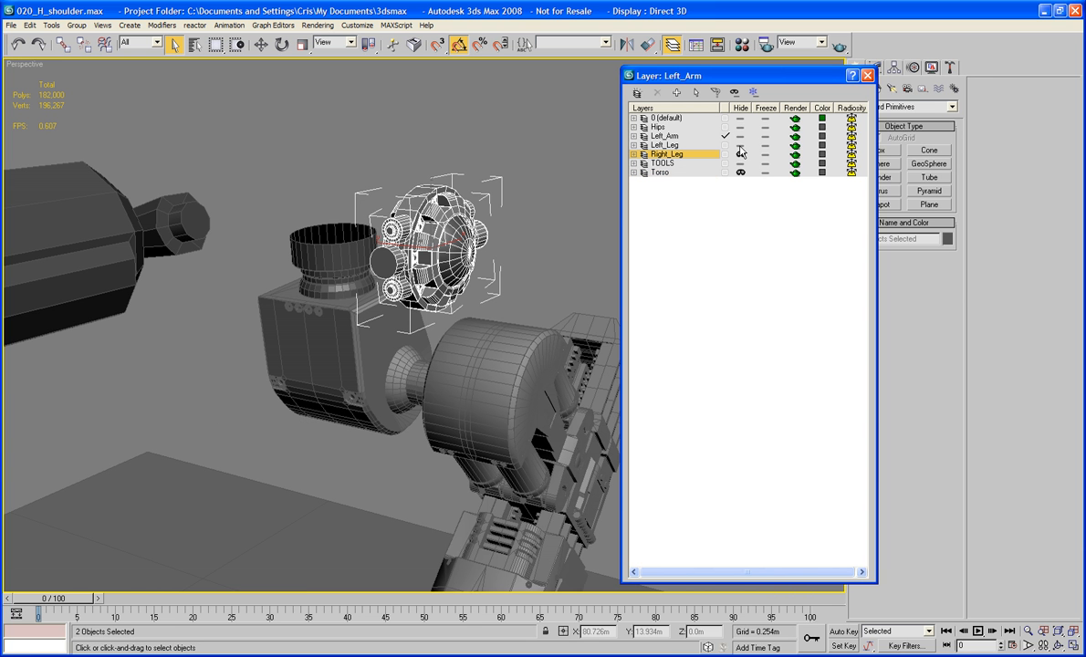
pyautogui.click(740, 146)
pyautogui.click(741, 128)
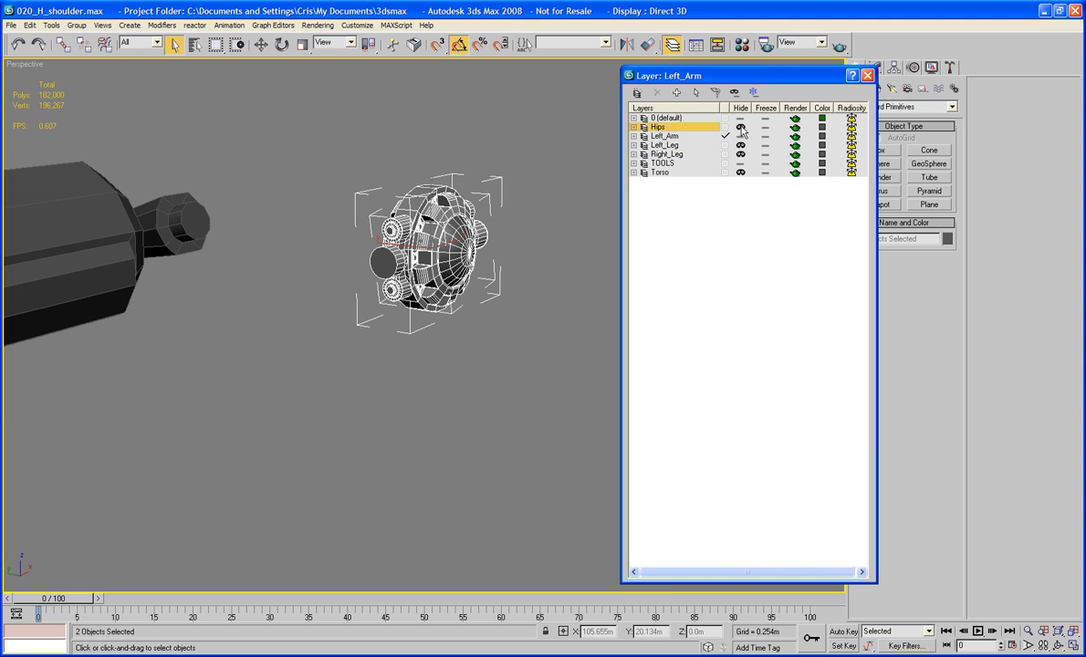
pyautogui.click(867, 75)
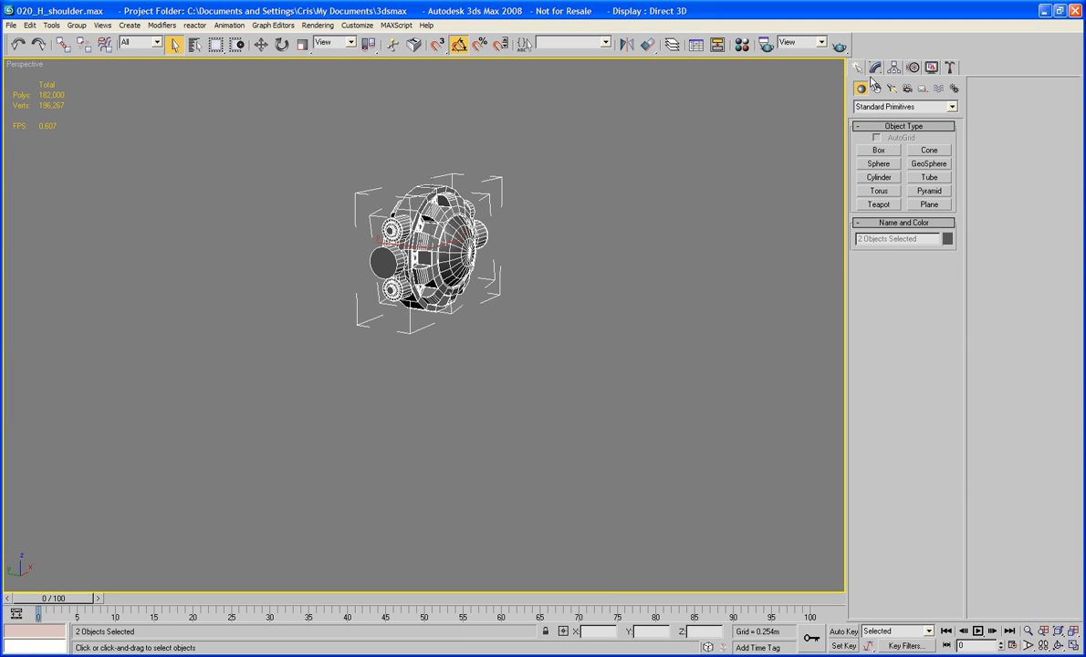
# Step: Deselect the shoulder objects and unhide the Torso layer
pyautogui.click(587, 278)
pyautogui.keyDown('alt'); pyautogui.moveTo(587, 278); pyautogui.dragTo(537, 364, button='middle'); pyautogui.keyUp('alt')
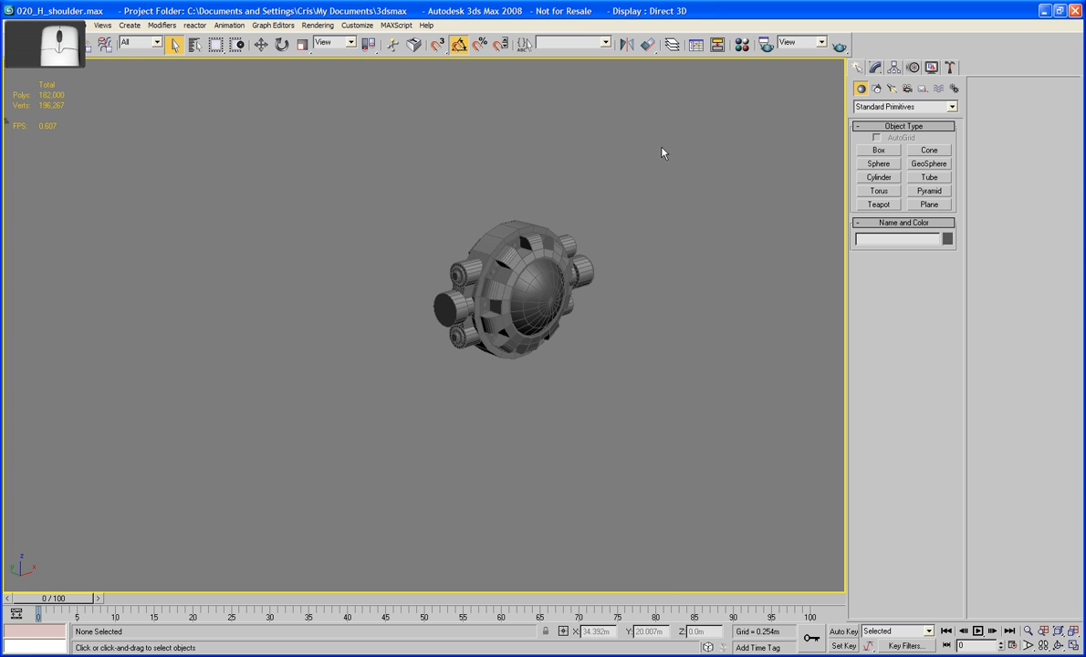
pyautogui.click(672, 43)
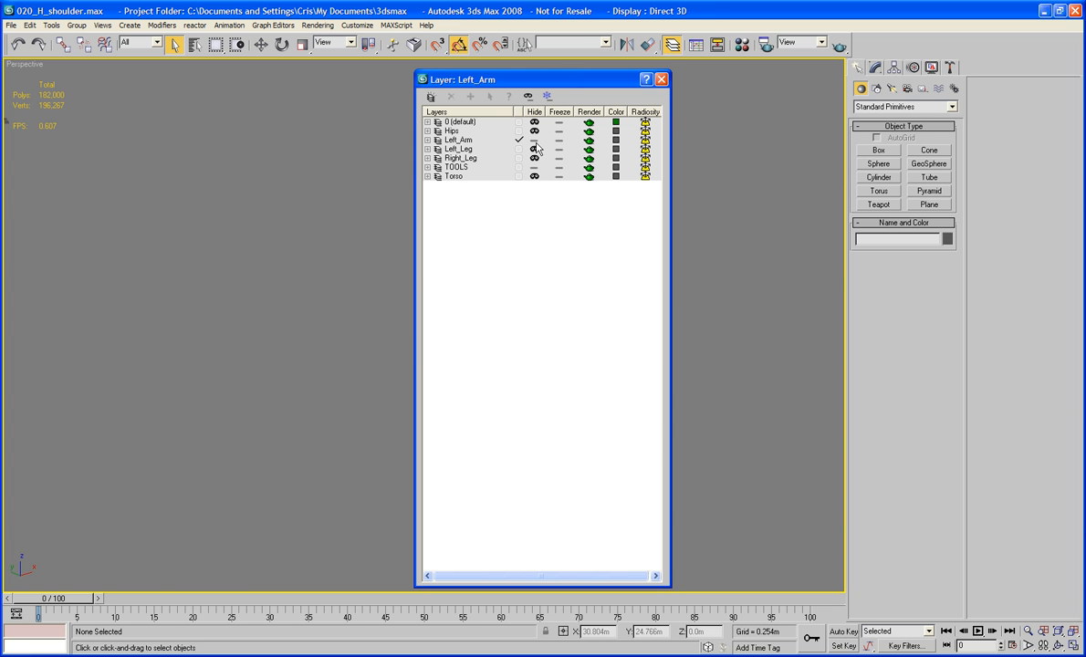
pyautogui.click(534, 178)
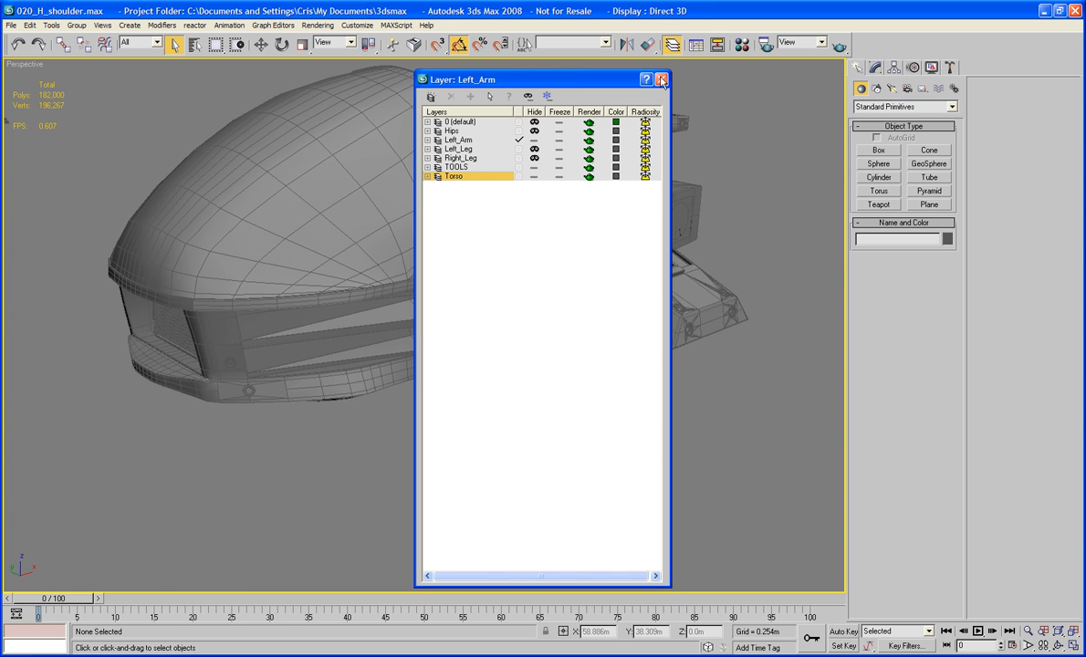
# Step: Rotate the shoulder flap Box01 upward about its hinge to clear the view of the shoulder joint
pyautogui.keyDown('alt'); pyautogui.moveTo(749, 174); pyautogui.dragTo(656, 163, button='middle'); pyautogui.keyUp('alt')
pyautogui.click(632, 253)
pyautogui.keyDown('alt'); pyautogui.moveTo(632, 253); pyautogui.dragTo(603, 286, button='middle'); pyautogui.keyUp('alt')
pyautogui.press('w')
pyautogui.press('e')
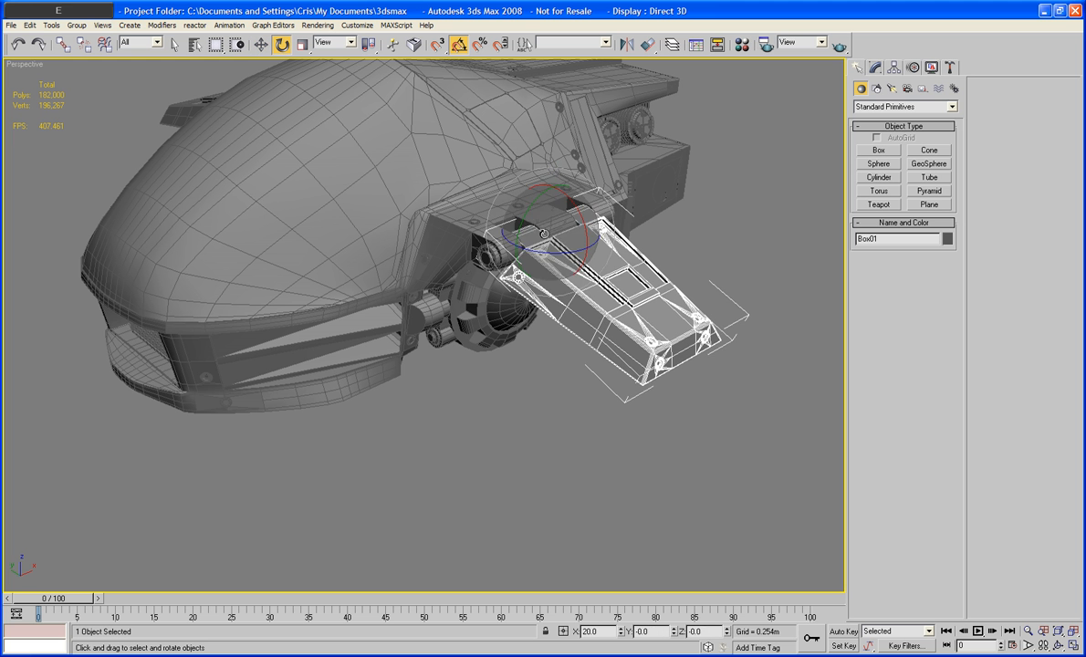
pyautogui.moveTo(584, 227); pyautogui.dragTo(572, 181)
pyautogui.click(706, 364)
# Step: Select the H_Upper_Arm dome at the centre of the shoulder ring
pyautogui.keyDown('alt'); pyautogui.moveTo(706, 363); pyautogui.dragTo(512, 384, button='middle'); pyautogui.keyUp('alt')
pyautogui.scroll(3, 592, 378)
pyautogui.click(526, 400)
pyautogui.scroll(3, 512, 384)
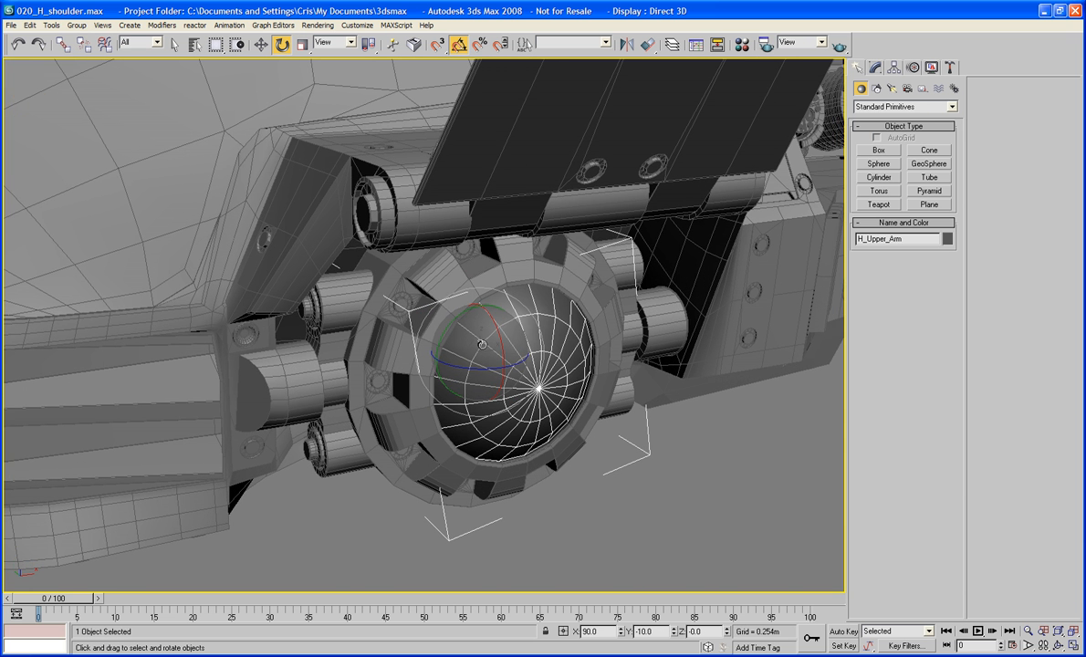
pyautogui.moveTo(482, 344)
pyautogui.mouseDown()
pyautogui.moveTo(470, 342)
pyautogui.moveTo(478, 351)
pyautogui.moveTo(479, 337)
pyautogui.mouseUp()
pyautogui.press('7')
pyautogui.hotkey('ctrl', 'z')
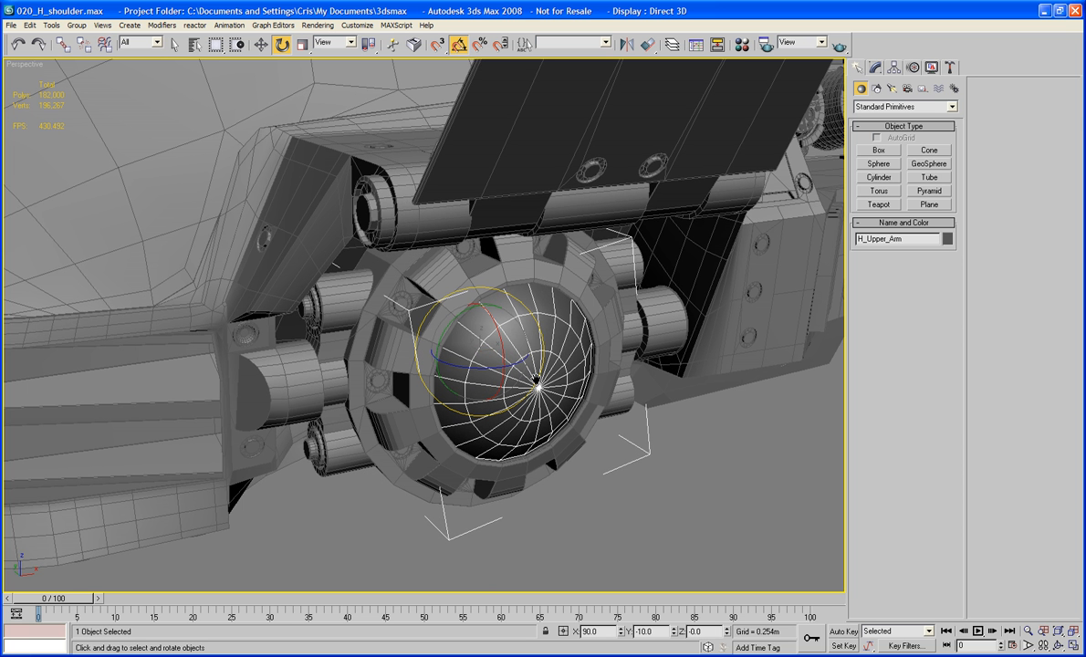
# Step: Select an edge loop on the H_Upper_Arm dome, convert it to polygons and delete the dome's central faces
pyautogui.click(876, 68)
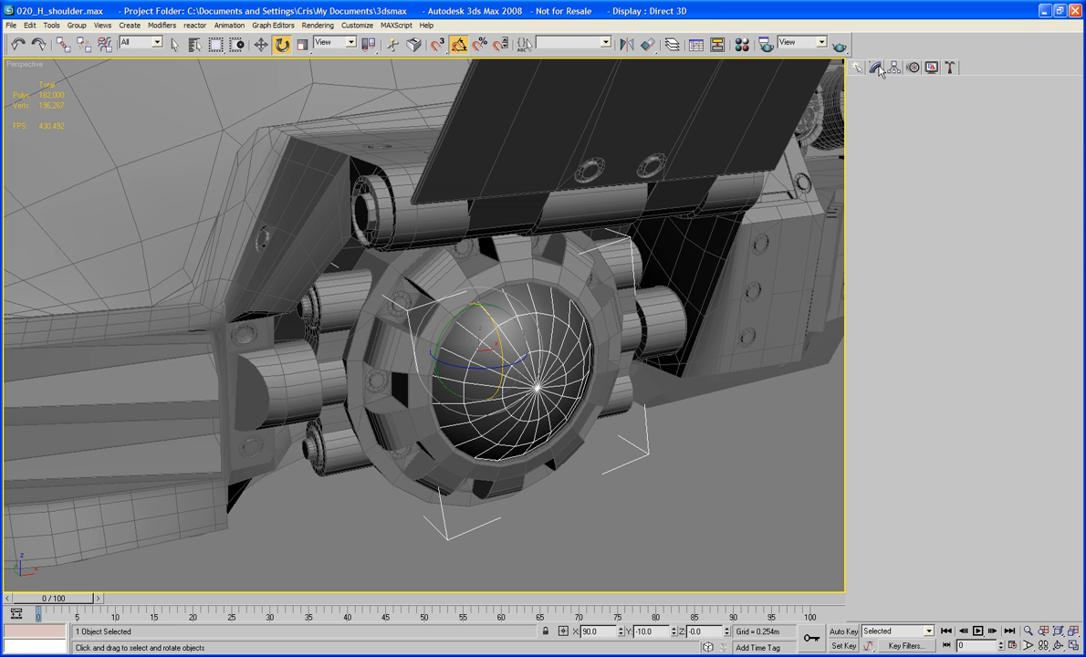
pyautogui.click(887, 250)
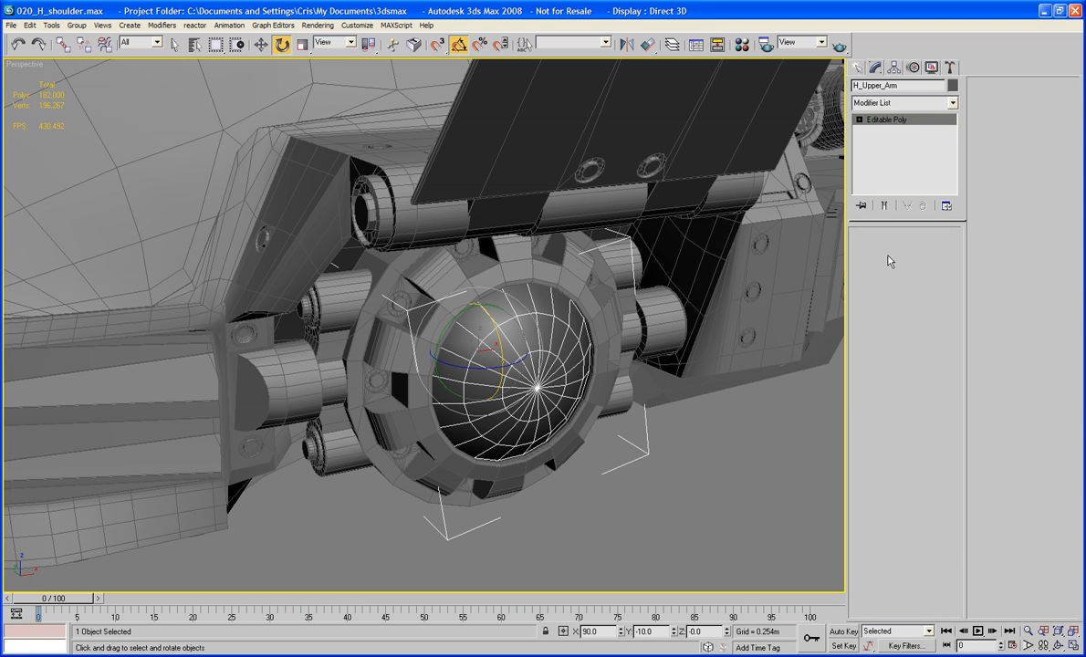
pyautogui.click(510, 372)
pyautogui.click(926, 318)
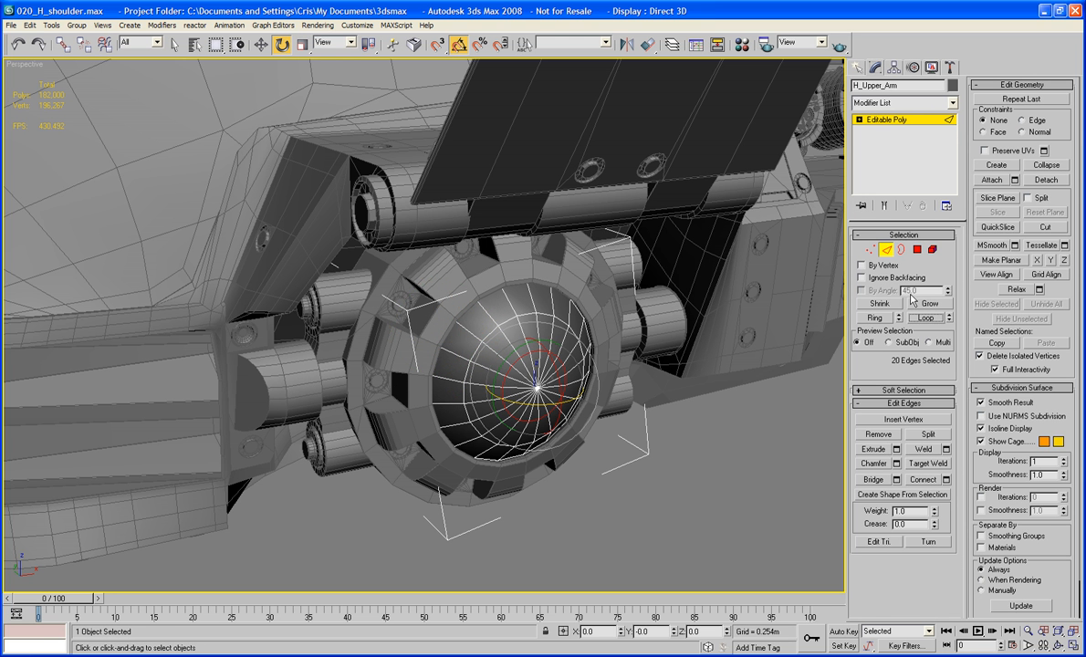
pyautogui.keyDown('ctrl'); pyautogui.click(918, 250); pyautogui.keyUp('ctrl')
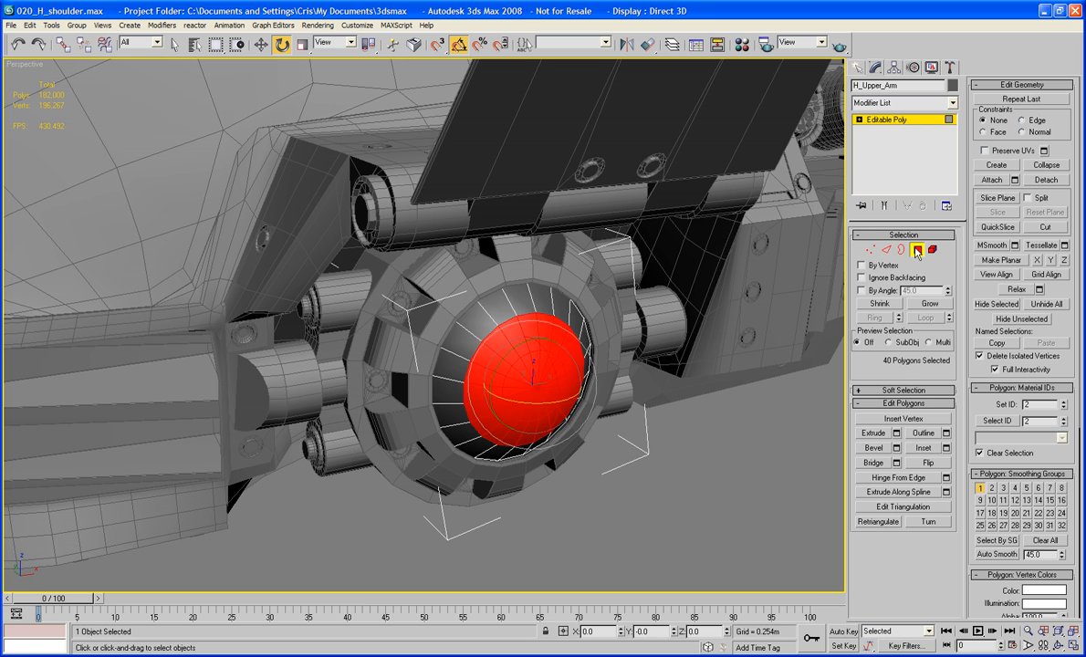
pyautogui.press('Delete')
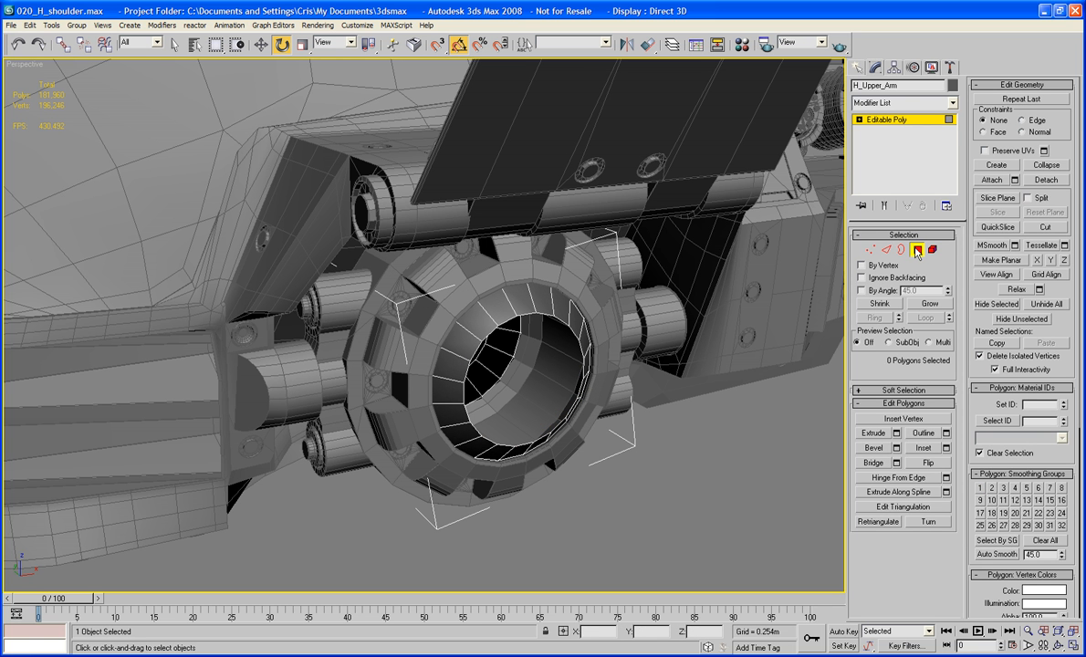
# Step: Cap the open circular border of the H_Upper_Arm dome
pyautogui.click(902, 249)
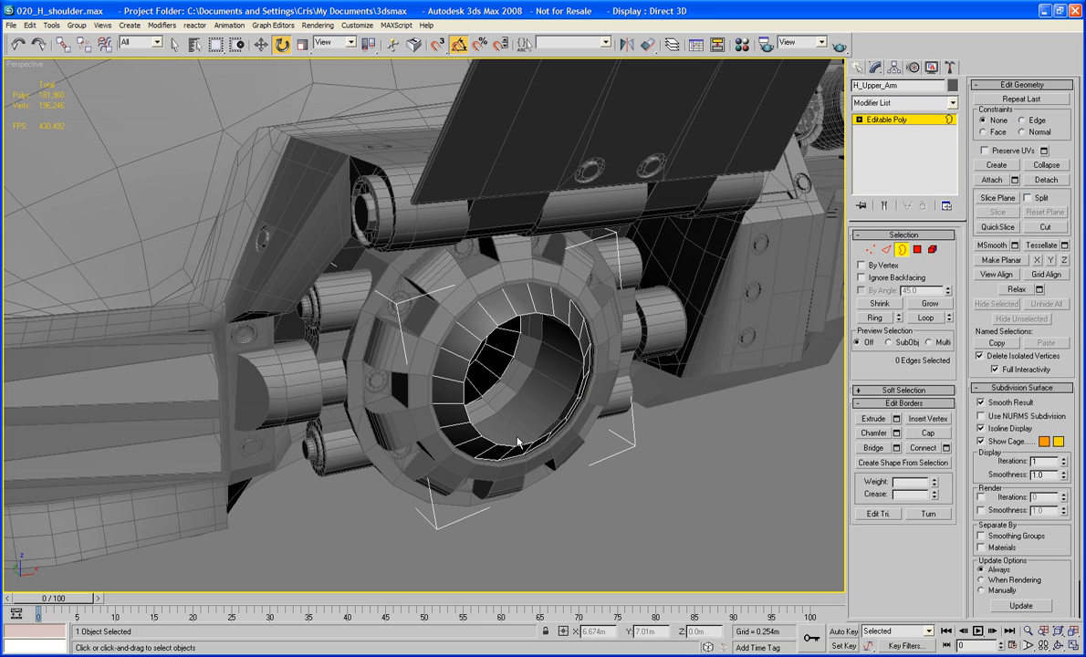
pyautogui.click(467, 415)
pyautogui.click(929, 435)
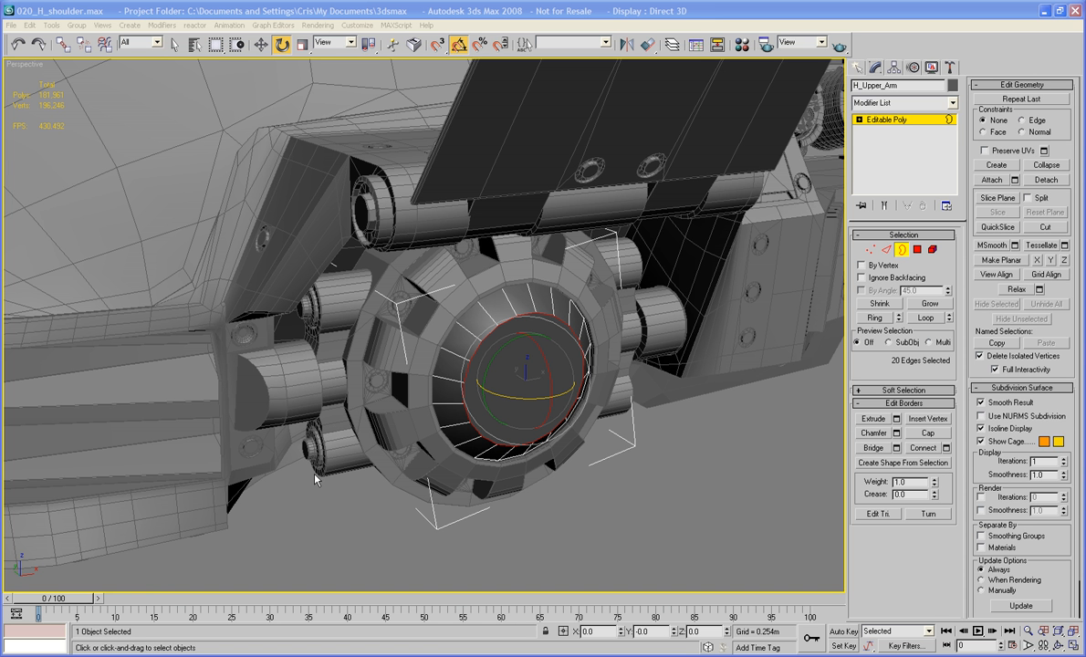
# Step: Select the cap polygon of the H_Upper_Arm dome and bevel it to add a thin rim around its edge
pyautogui.moveTo(496, 424); pyautogui.dragTo(468, 439, button='middle')
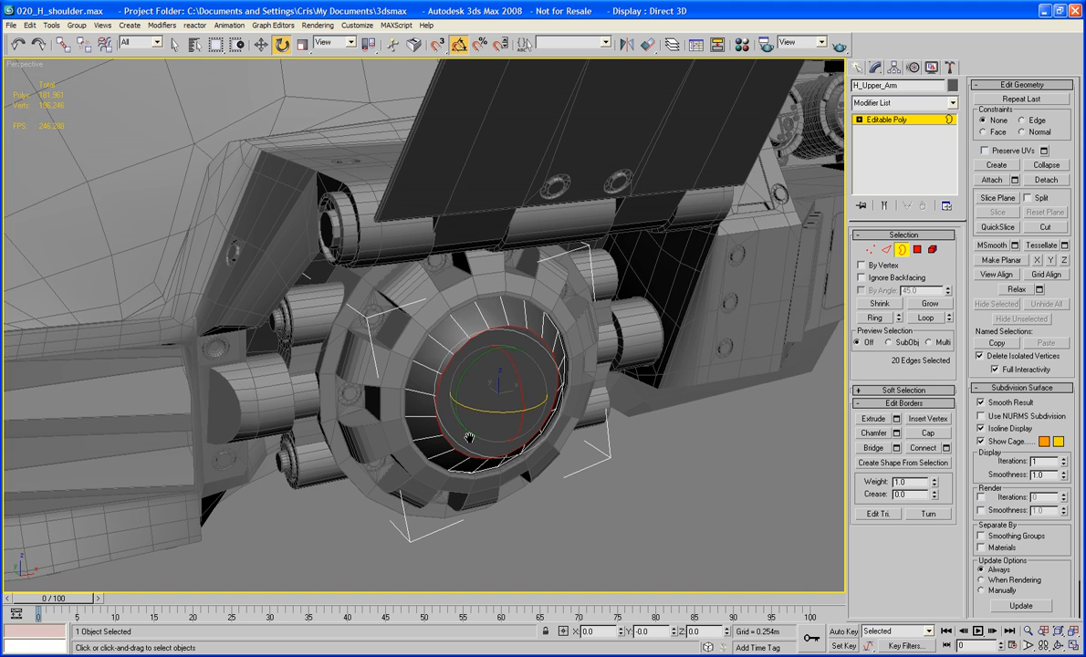
pyautogui.scroll(5, 475, 435)
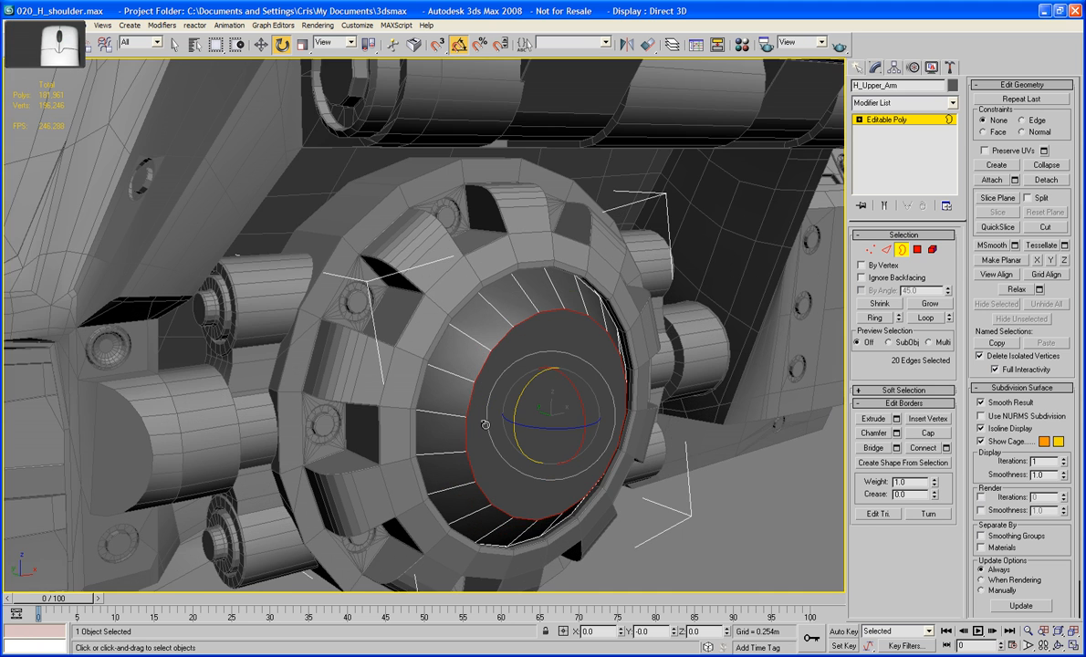
pyautogui.keyDown('alt'); pyautogui.moveTo(485, 424); pyautogui.dragTo(486, 372, button='middle'); pyautogui.keyUp('alt')
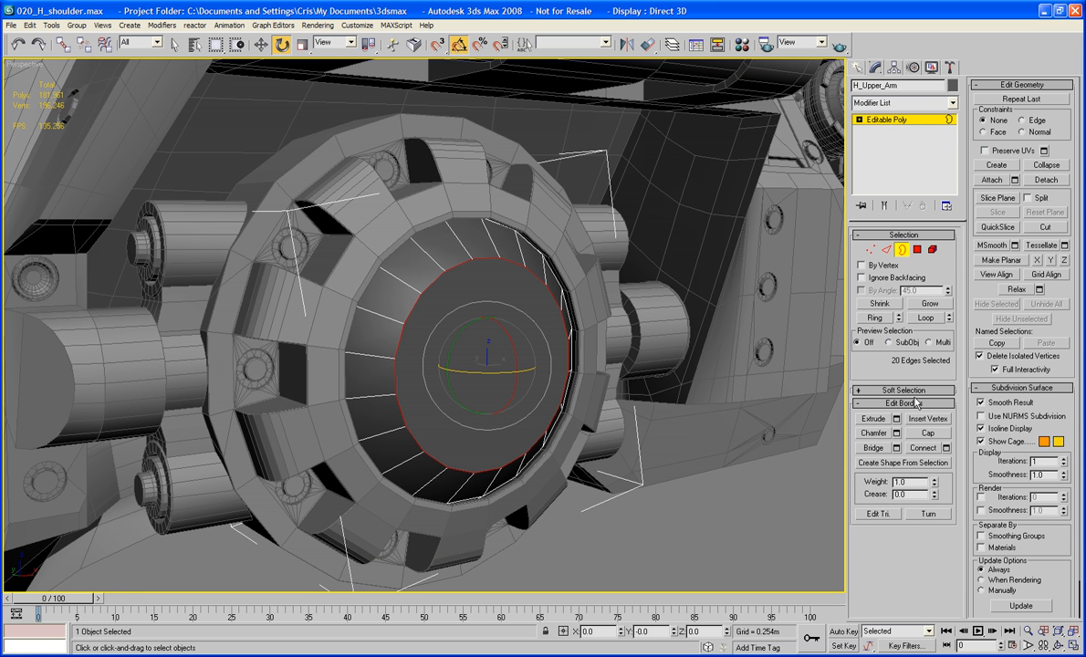
pyautogui.keyDown('alt'); pyautogui.moveTo(566, 402); pyautogui.dragTo(513, 364, button='middle'); pyautogui.keyUp('alt')
pyautogui.scroll(3, 563, 377)
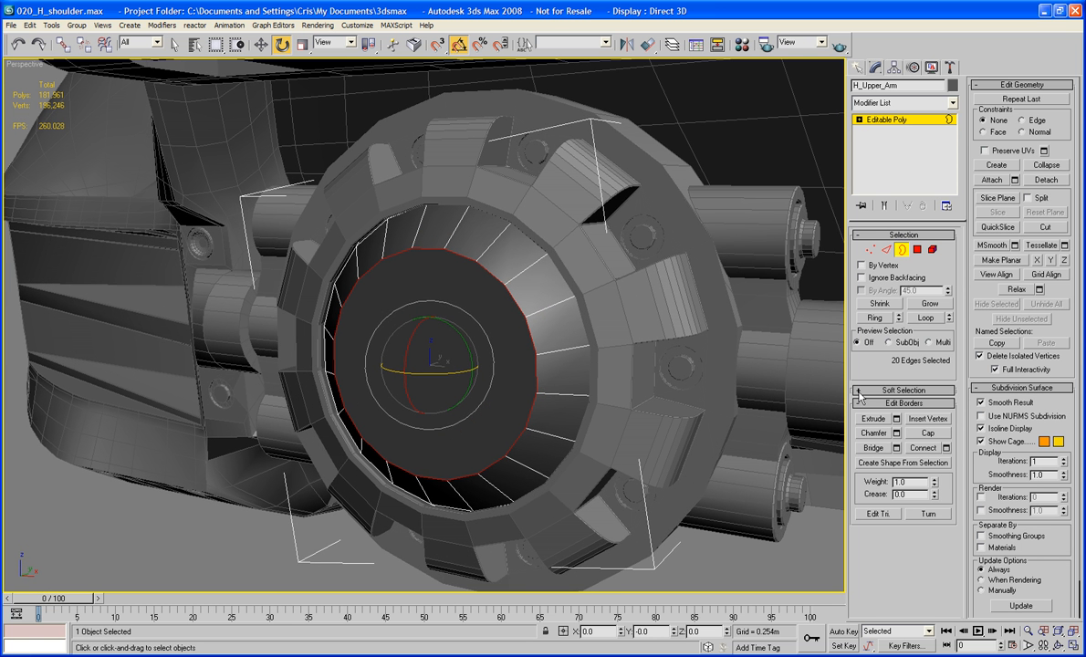
pyautogui.press('4')
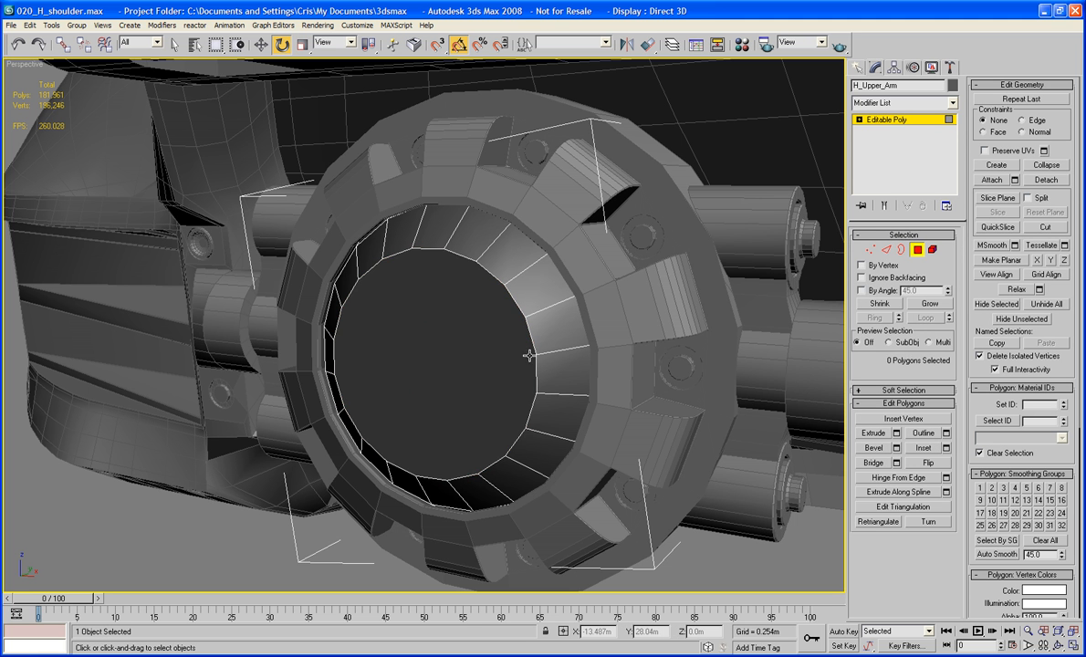
pyautogui.click(505, 349)
pyautogui.click(874, 447)
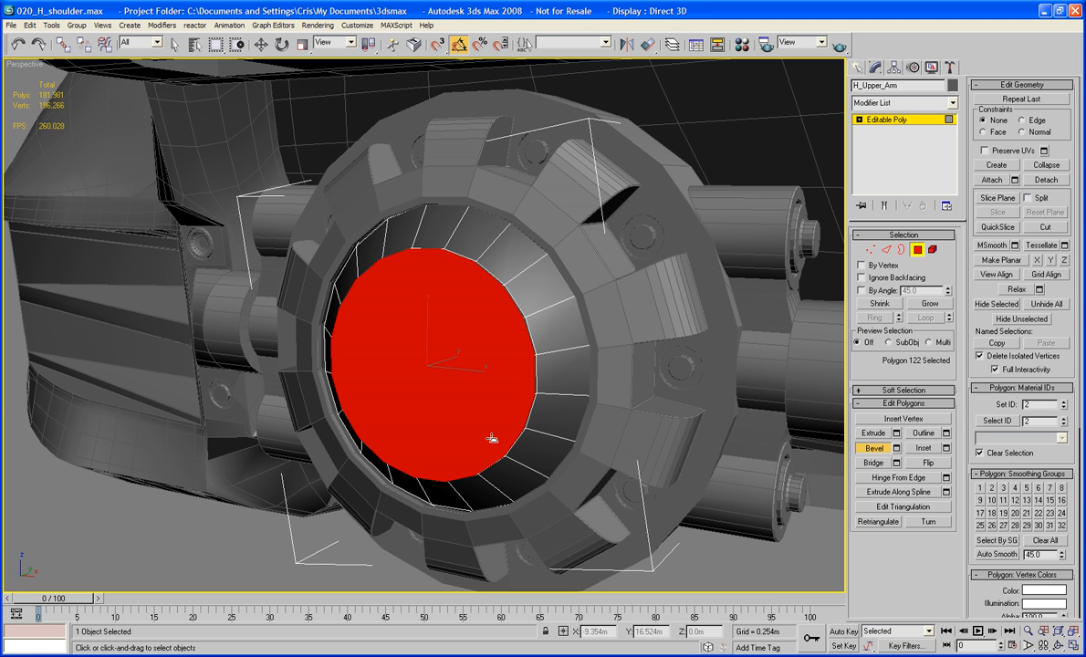
pyautogui.moveTo(492, 439); pyautogui.dragTo(492, 440)
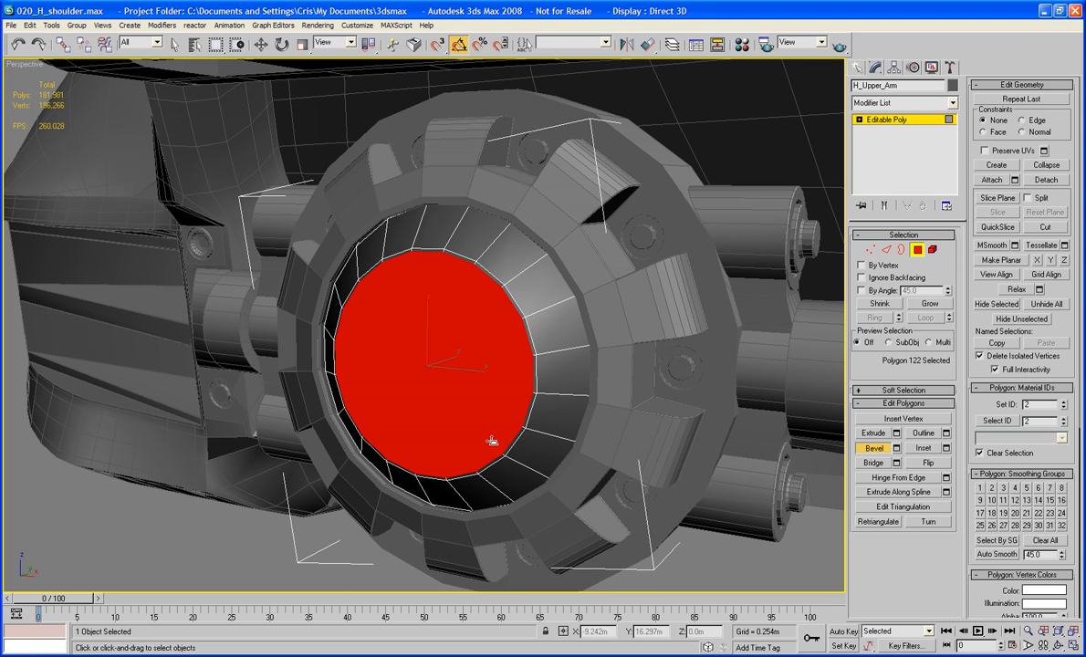
# Step: Bevel the dome's cap polygon several more times to raise a short cylindrical stub with a narrow bevelled front rim
pyautogui.moveTo(485, 422); pyautogui.dragTo(475, 451, button='middle')
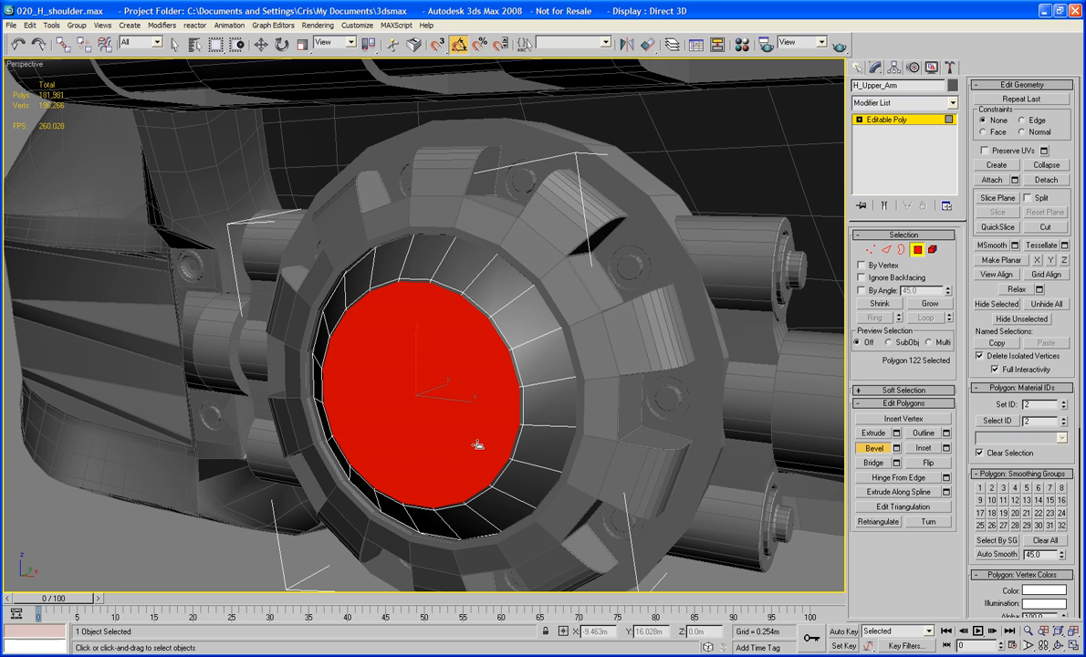
pyautogui.click(478, 445)
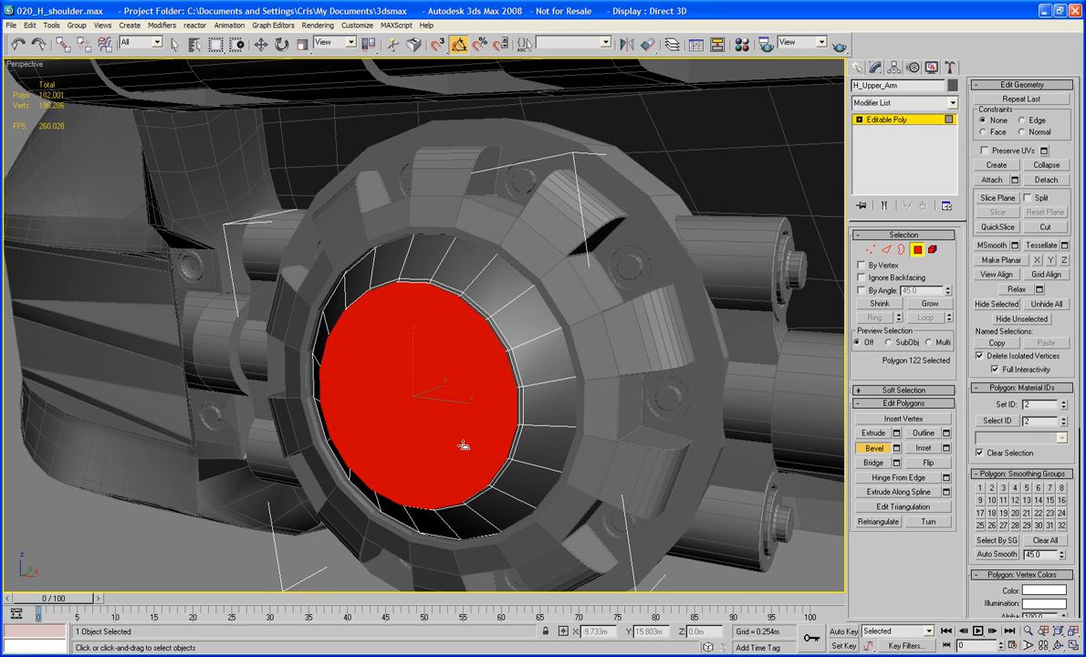
pyautogui.moveTo(465, 447)
pyautogui.mouseDown()
pyautogui.moveTo(464, 430)
pyautogui.moveTo(459, 439)
pyautogui.mouseUp()
pyautogui.click(465, 443)
pyautogui.click(463, 431)
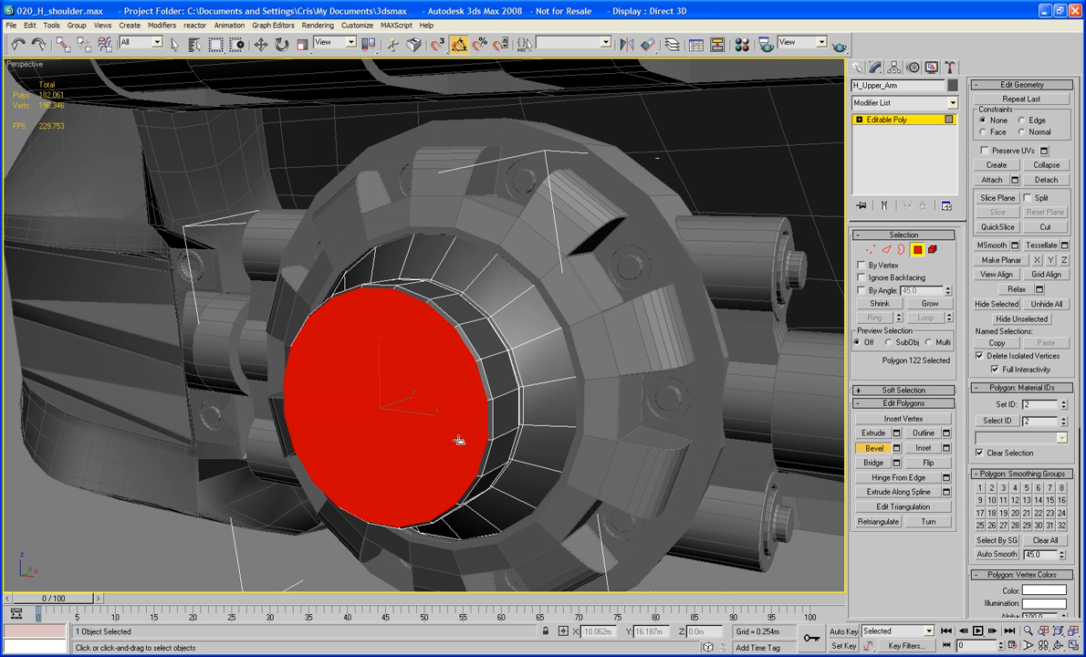
# Step: Select three adjacent side polygons on the upper part of the stub and extrude them outward together as a raised block
pyautogui.moveTo(458, 436); pyautogui.dragTo(483, 440, button='middle')
pyautogui.scroll(3, 526, 432)
pyautogui.scroll(-2, 473, 441)
pyautogui.click(464, 434)
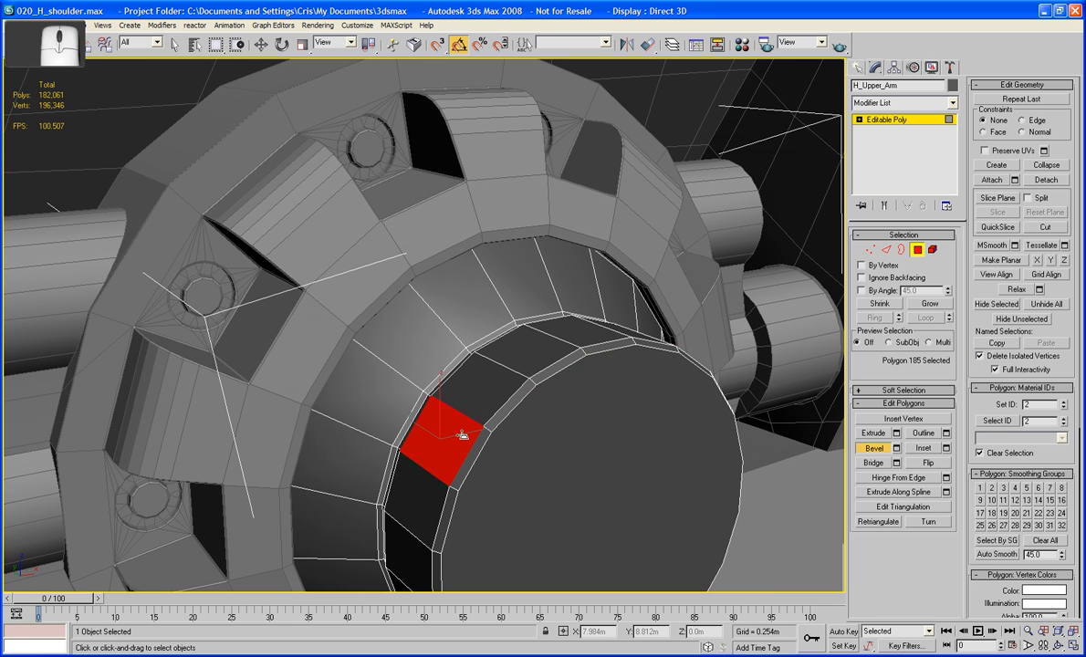
pyautogui.keyDown('ctrl'); pyautogui.click(495, 391); pyautogui.keyUp('ctrl')
pyautogui.keyDown('ctrl'); pyautogui.click(536, 358); pyautogui.keyUp('ctrl')
pyautogui.moveTo(586, 388); pyautogui.dragTo(613, 411, button='middle')
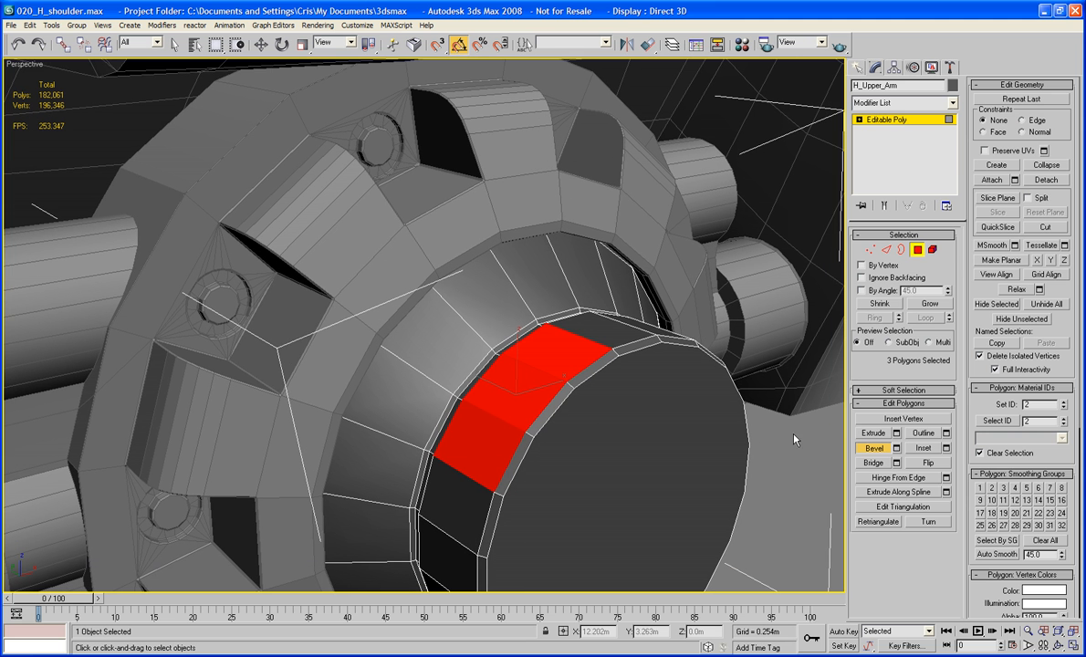
pyautogui.click(874, 435)
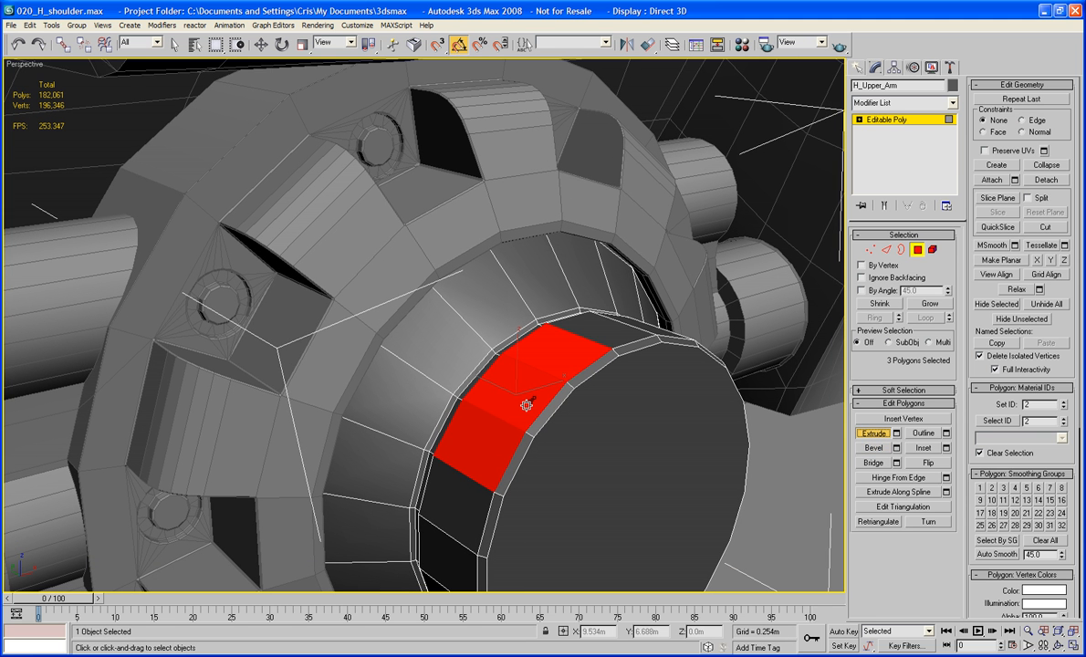
pyautogui.moveTo(493, 376); pyautogui.dragTo(521, 391)
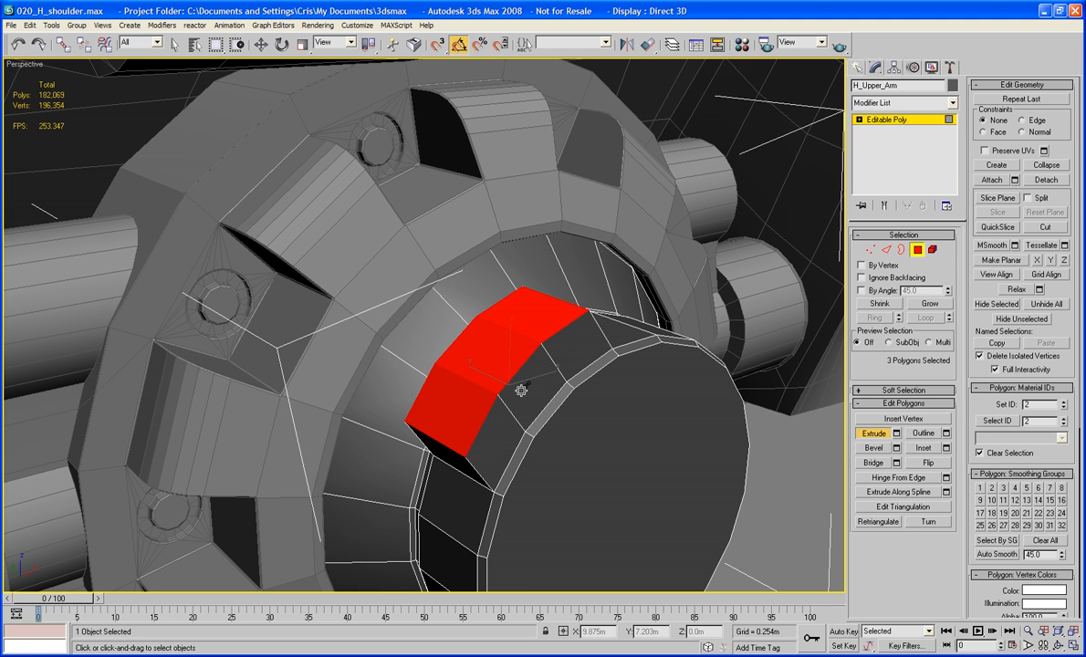
# Step: Move the block's middle top polygon inward along its Local Z axis to level it with the neighbouring polygons
pyautogui.press('e')
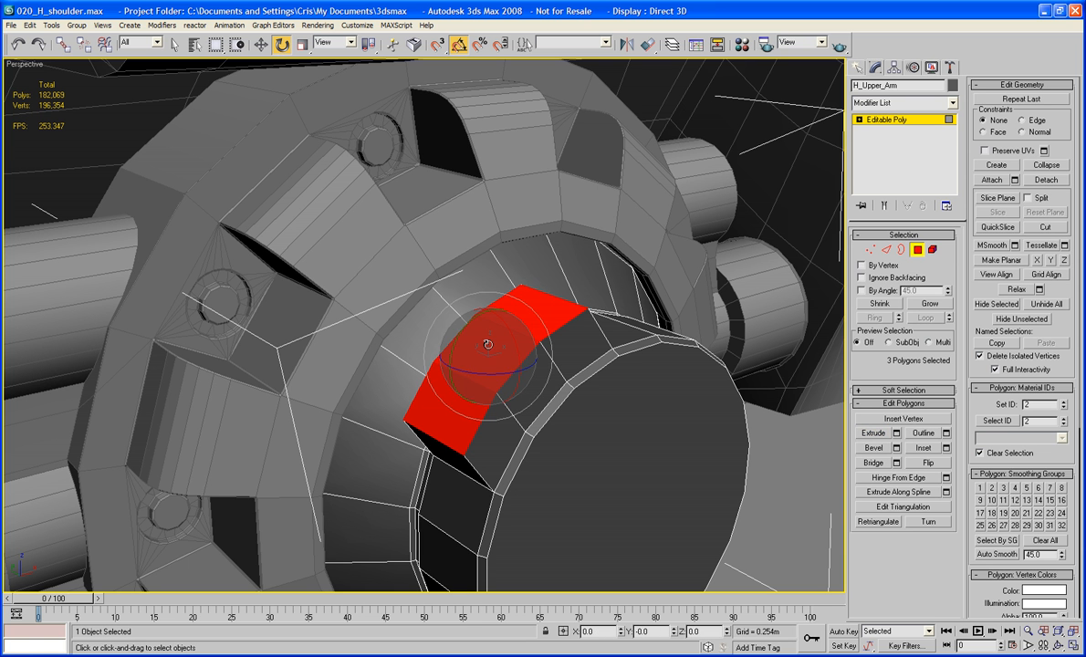
pyautogui.press('w')
pyautogui.click(330, 43)
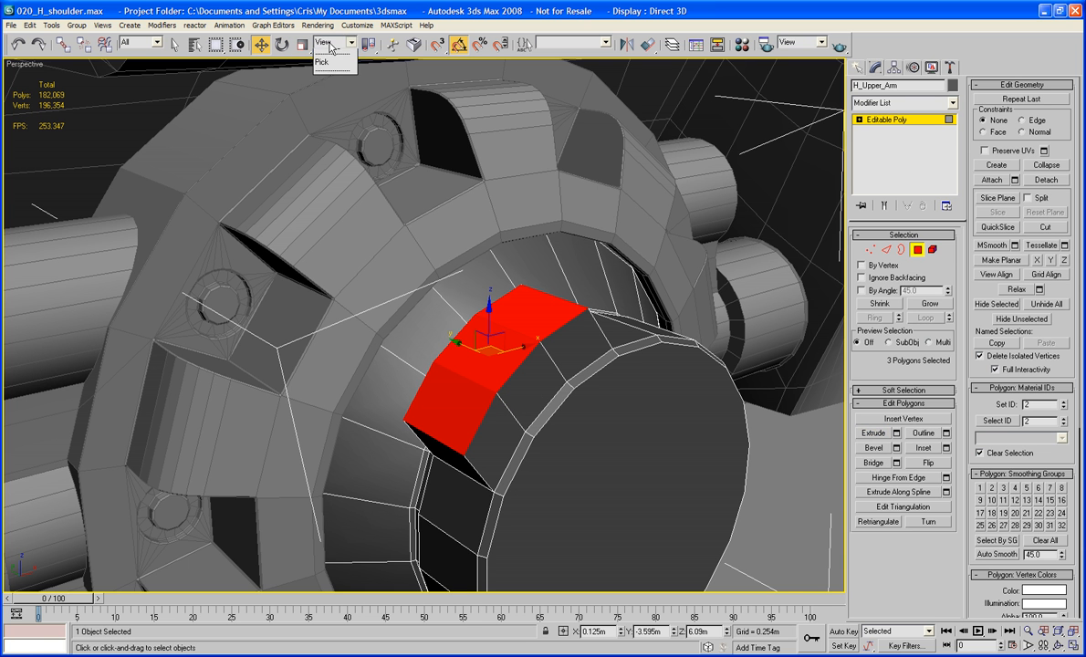
pyautogui.click(324, 90)
pyautogui.click(491, 374)
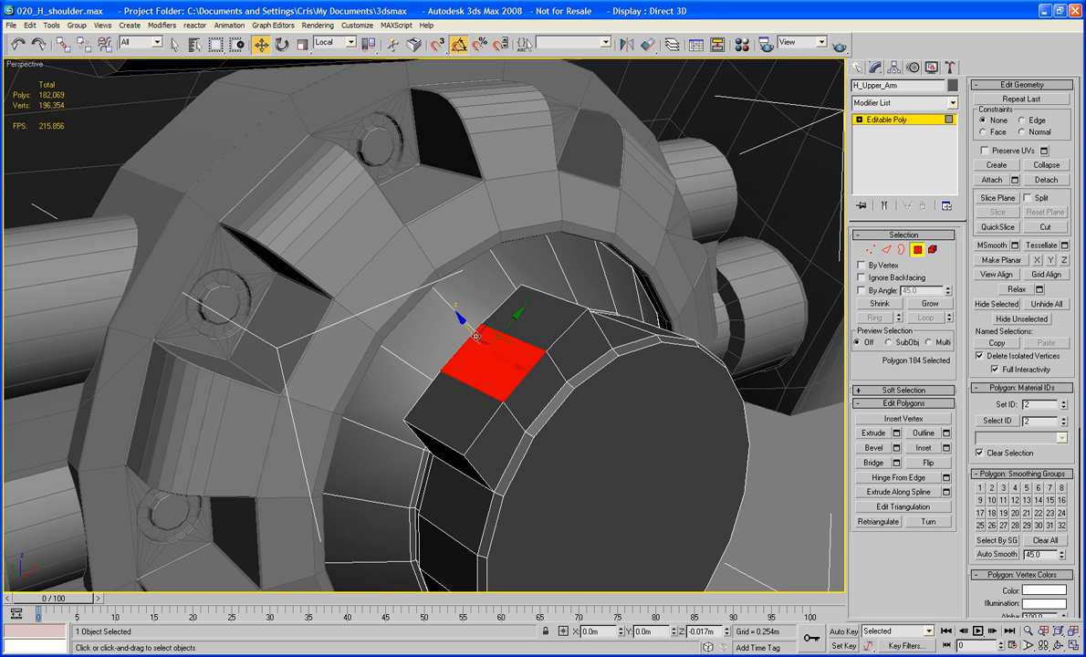
pyautogui.moveTo(475, 337); pyautogui.dragTo(482, 348)
pyautogui.moveTo(552, 343); pyautogui.dragTo(546, 347, button='middle')
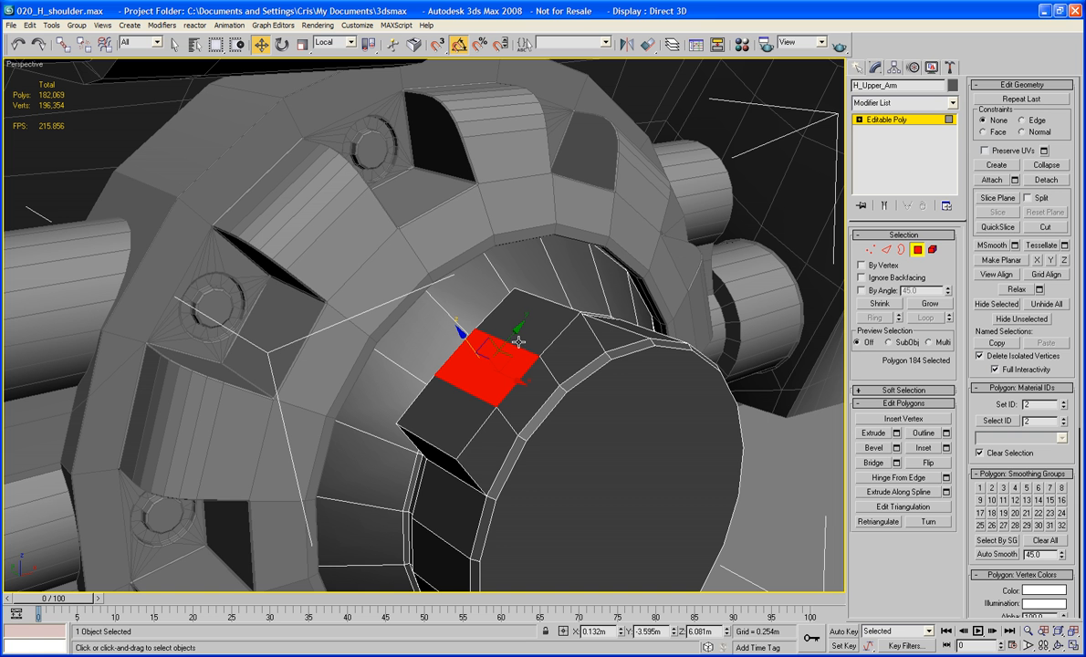
# Step: Select the block's three top polygons and scale them to about 80% along the Local Y axis to taper the block's ends
pyautogui.keyDown('ctrl'); pyautogui.click(534, 306); pyautogui.keyUp('ctrl')
pyautogui.keyDown('ctrl'); pyautogui.click(448, 413); pyautogui.keyUp('ctrl')
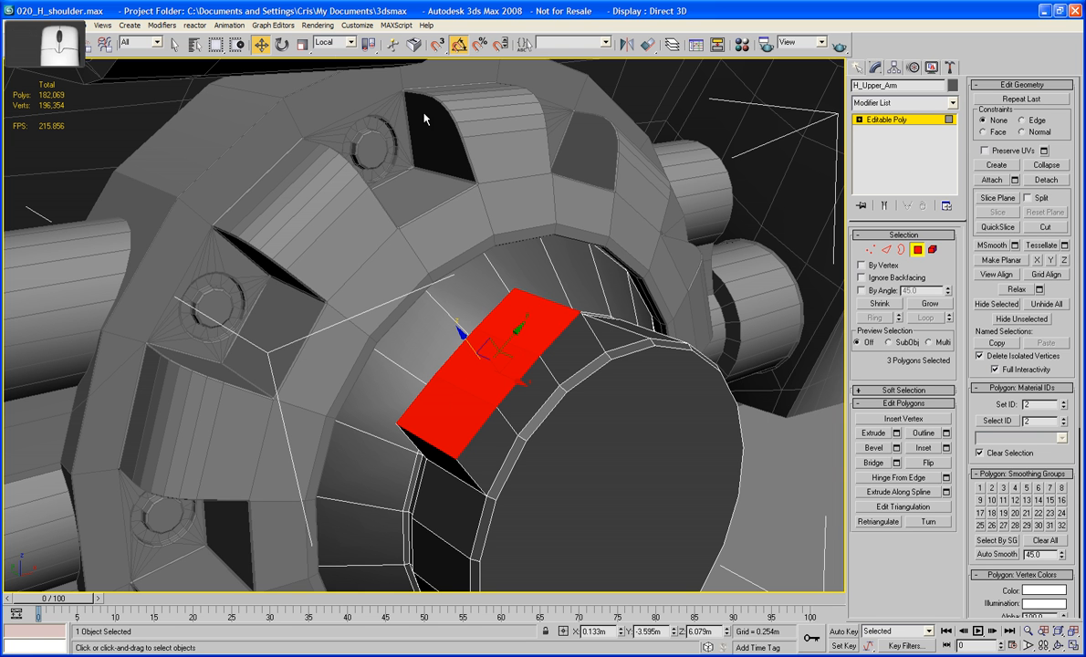
pyautogui.click(302, 43)
pyautogui.click(333, 42)
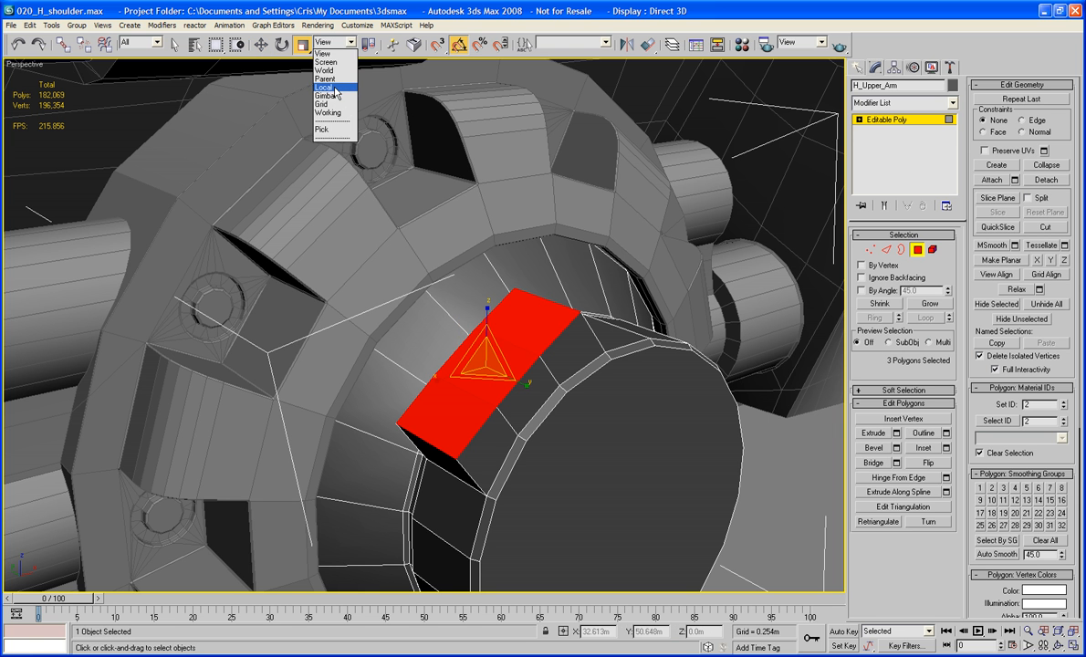
pyautogui.click(326, 88)
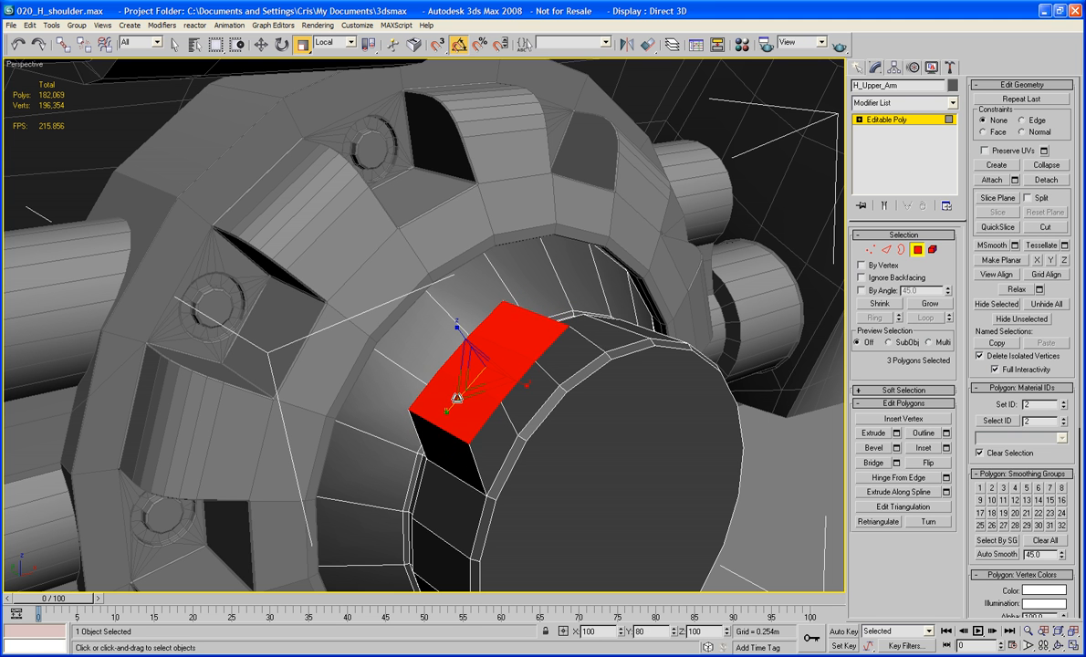
# Step: Restore the tapered three-polygon selection and scale it along the Local Z axis to flatten the block's top
pyautogui.click(888, 252)
pyautogui.hotkey('ctrl', 'z')
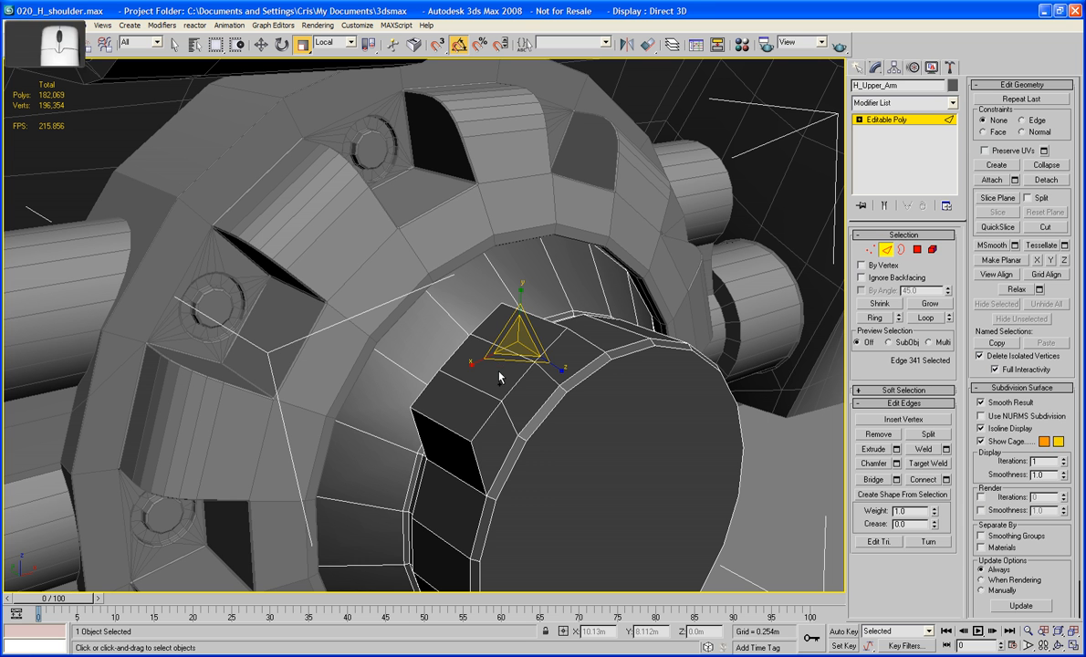
pyautogui.hotkey('ctrl', 'z')
pyautogui.hotkey('ctrl', 'z')
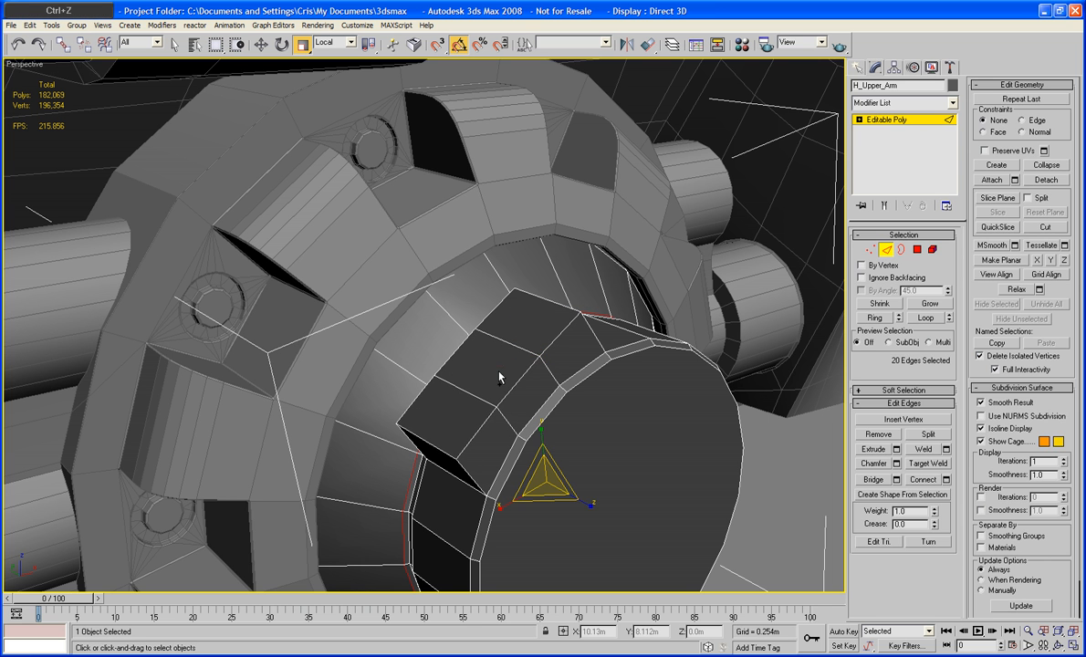
pyautogui.click(917, 249)
pyautogui.click(39, 43)
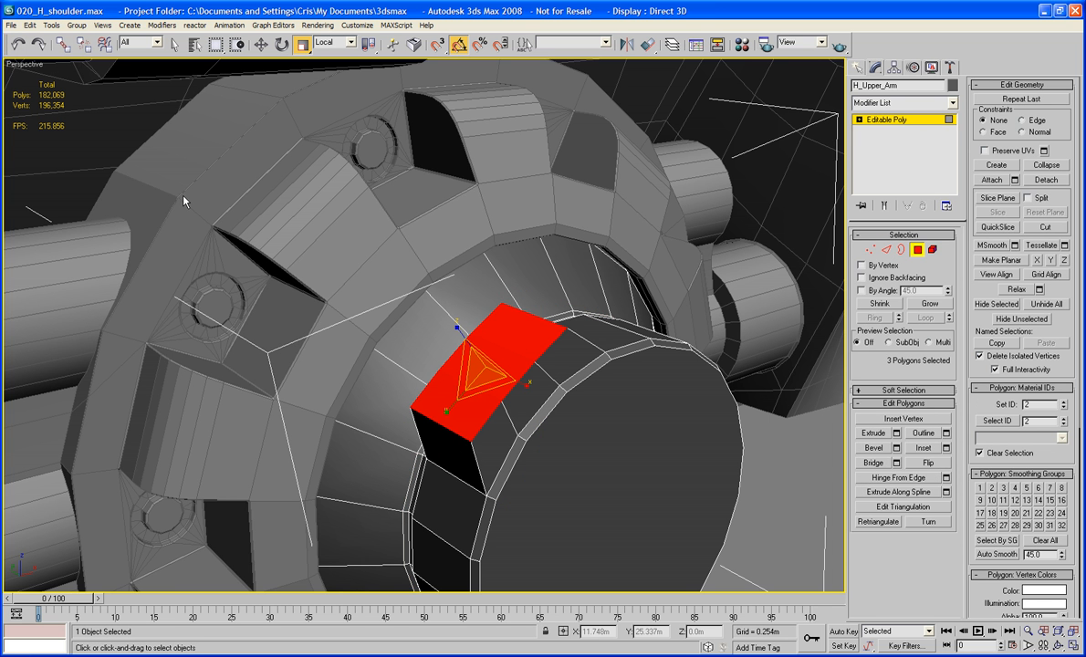
pyautogui.moveTo(456, 327); pyautogui.dragTo(1033, 69)
# Step: Select the three top edges on the block's dome-facing side and move them along the View Y axis toward the stub's front
pyautogui.click(885, 250)
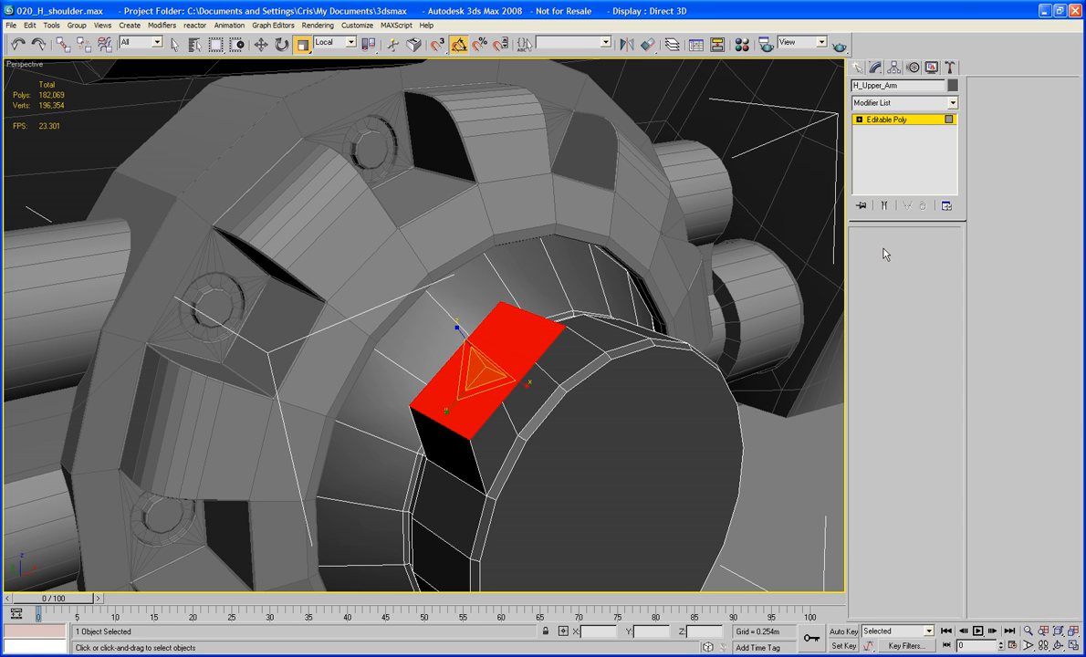
pyautogui.click(490, 311)
pyautogui.keyDown('ctrl'); pyautogui.click(454, 368); pyautogui.keyUp('ctrl')
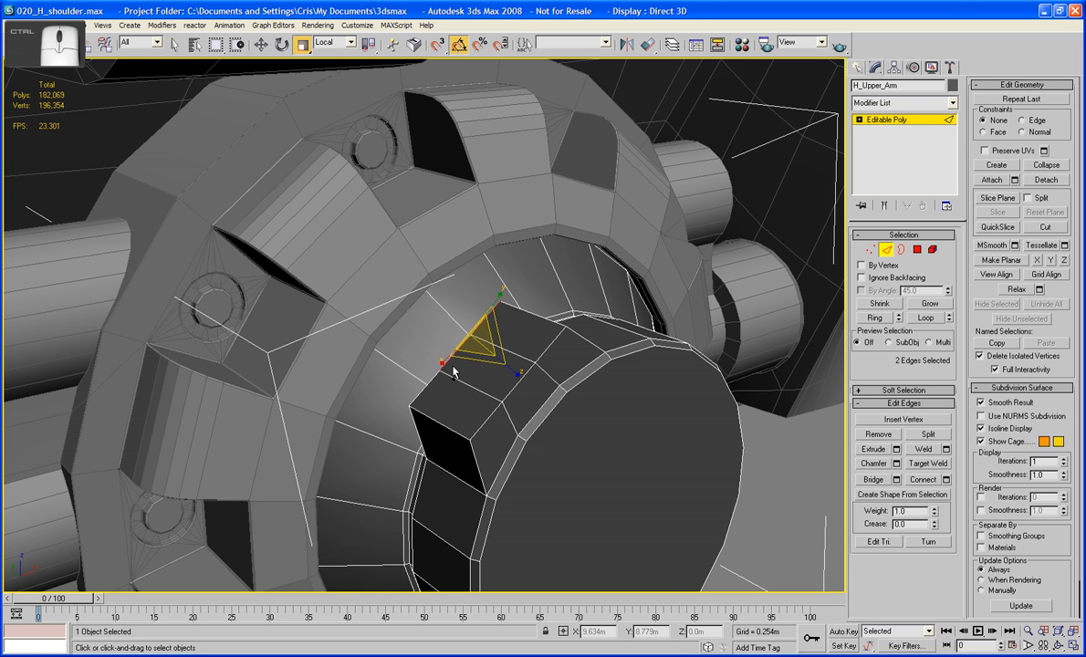
pyautogui.keyDown('ctrl'); pyautogui.click(430, 386); pyautogui.keyUp('ctrl')
pyautogui.hotkey('ctrl', 'z')
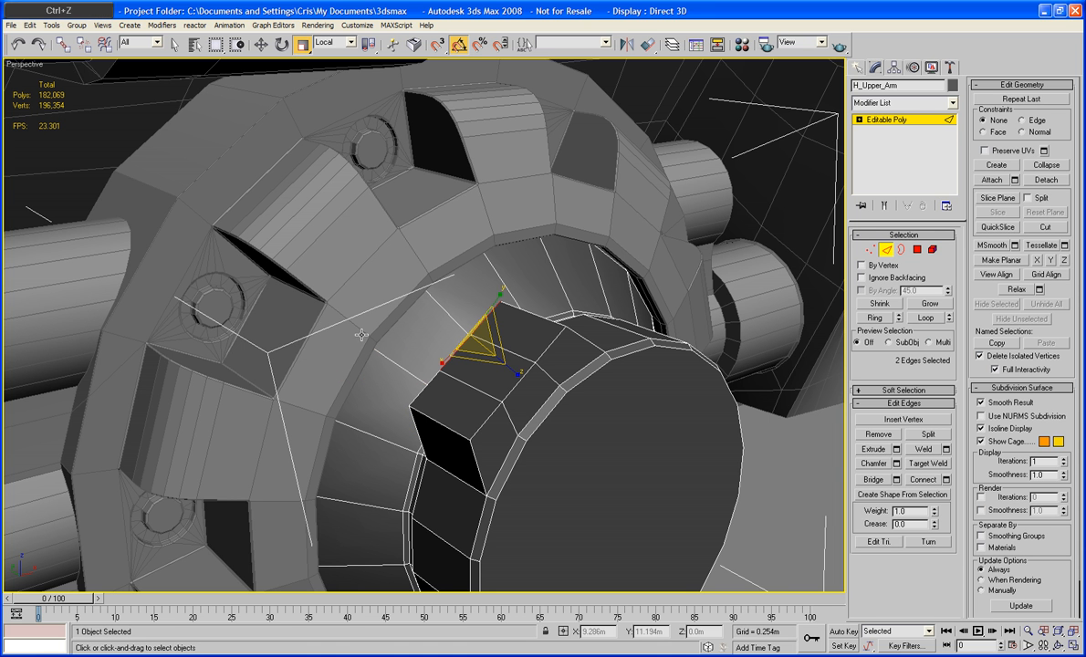
pyautogui.keyDown('ctrl'); pyautogui.click(419, 392); pyautogui.keyUp('ctrl')
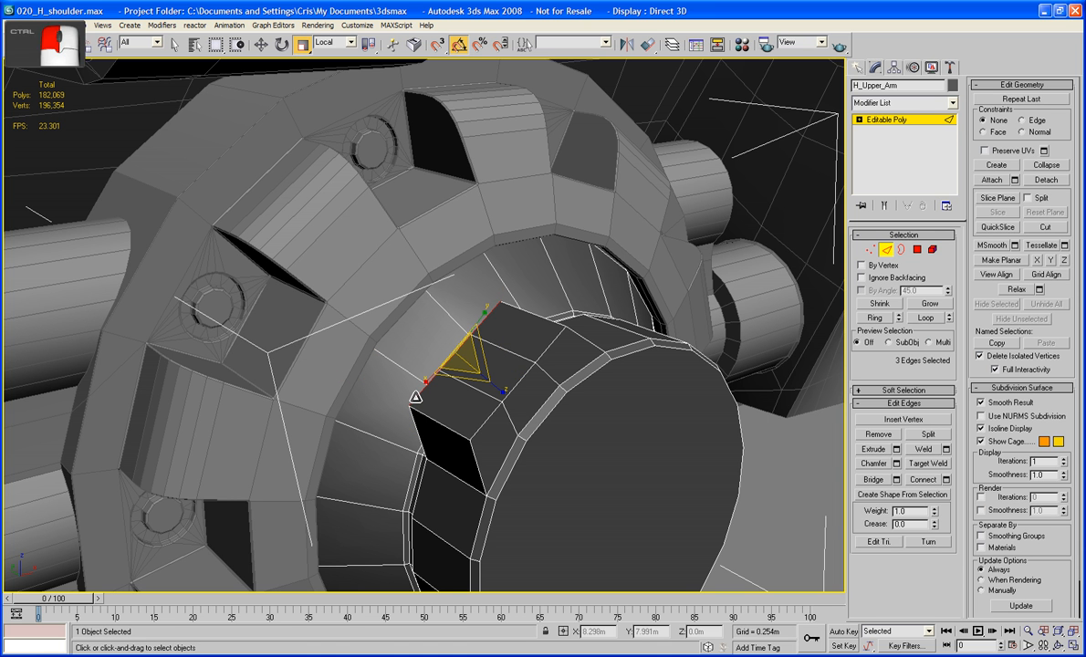
pyautogui.click(329, 43)
pyautogui.click(321, 53)
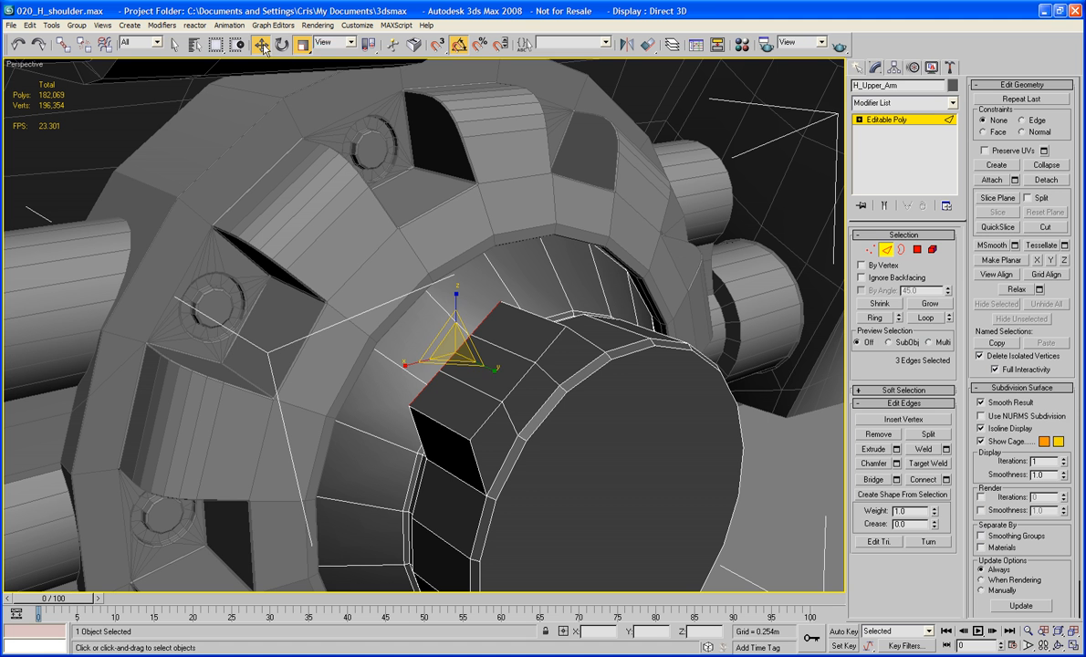
pyautogui.click(329, 43)
pyautogui.click(324, 86)
pyautogui.click(328, 43)
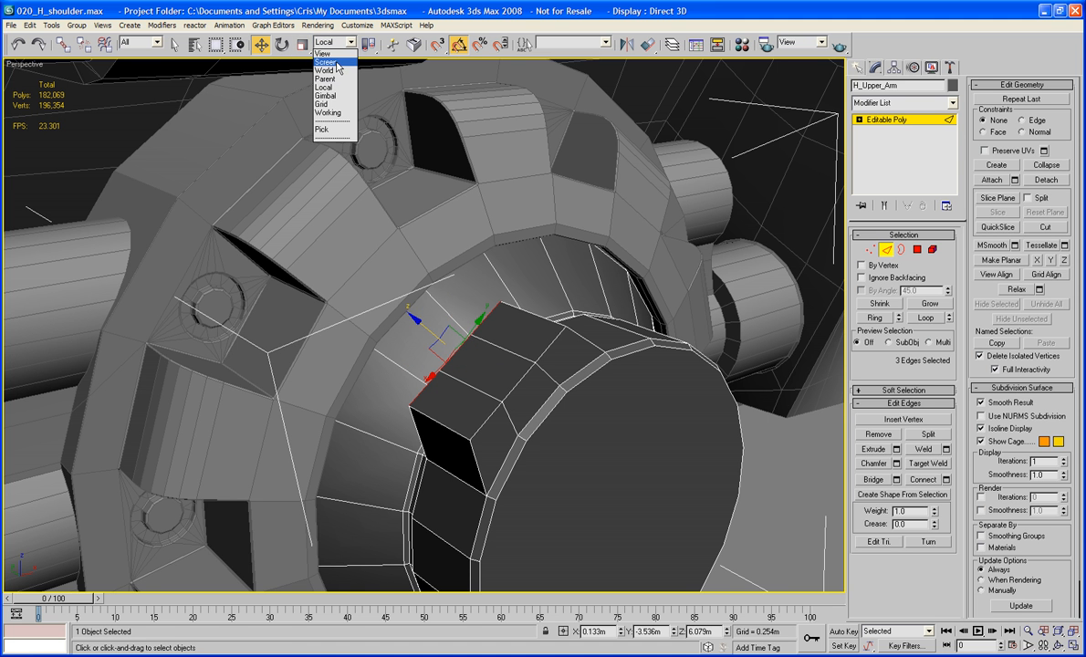
pyautogui.click(336, 71)
pyautogui.moveTo(422, 335); pyautogui.dragTo(433, 345, button='middle')
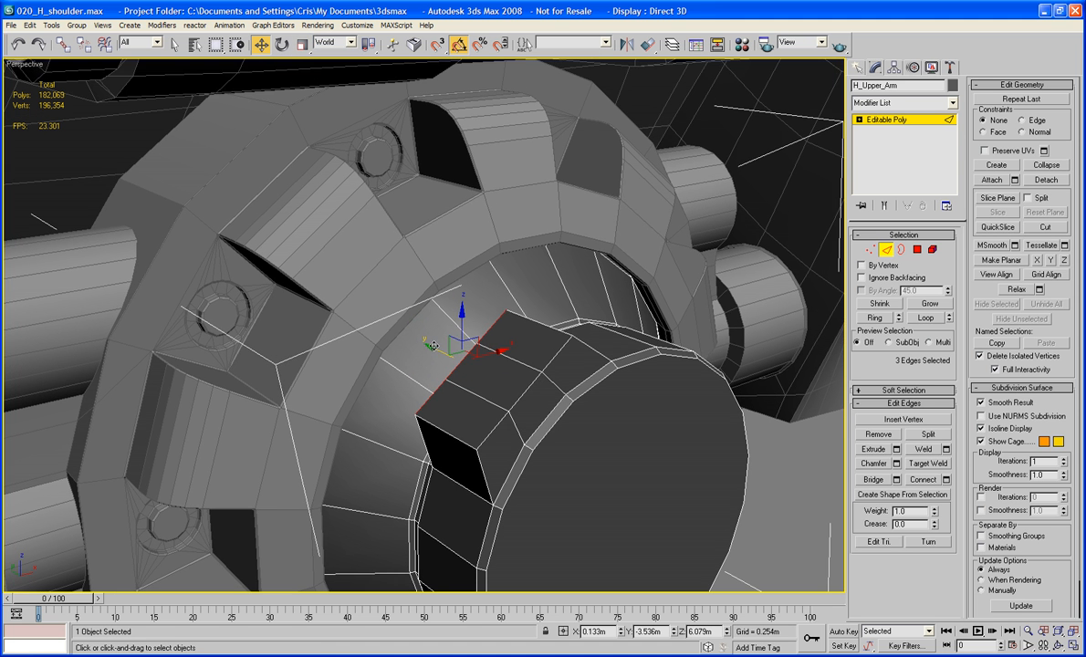
pyautogui.click(344, 46)
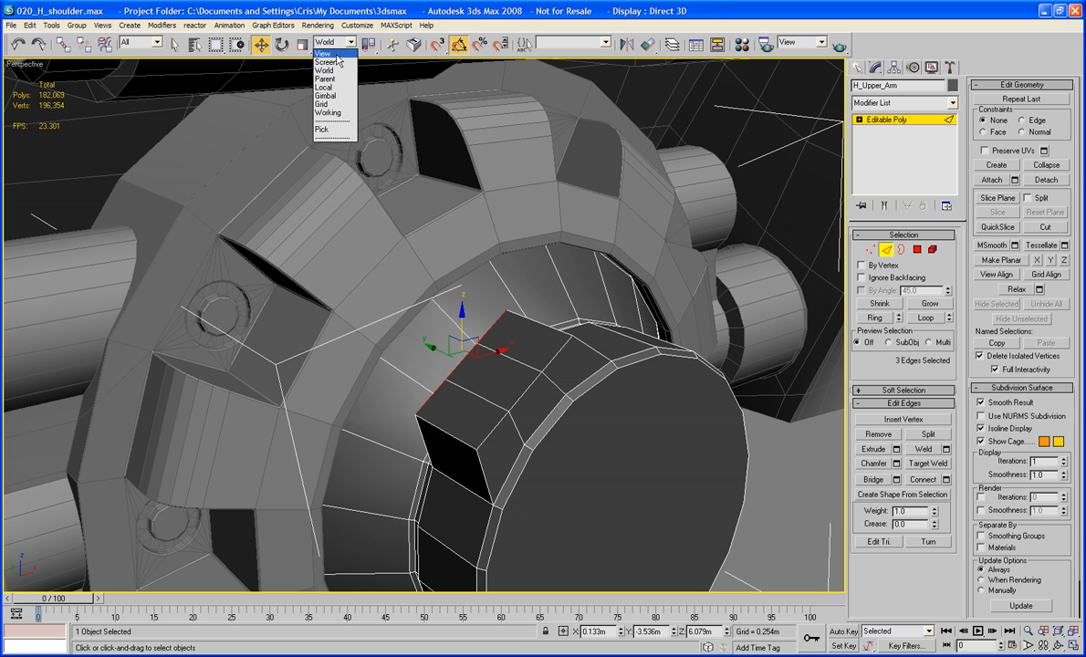
pyautogui.click(329, 55)
pyautogui.moveTo(434, 348); pyautogui.dragTo(460, 372)
# Step: Chamfer the two end edges across the block's top with 3 segments to round its corners
pyautogui.moveTo(551, 397)
pyautogui.keyDown('alt'); pyautogui.mouseDown(button='middle')
pyautogui.moveTo(564, 408)
pyautogui.moveTo(539, 414)
pyautogui.mouseUp(button='middle'); pyautogui.keyUp('alt')
pyautogui.click(586, 374)
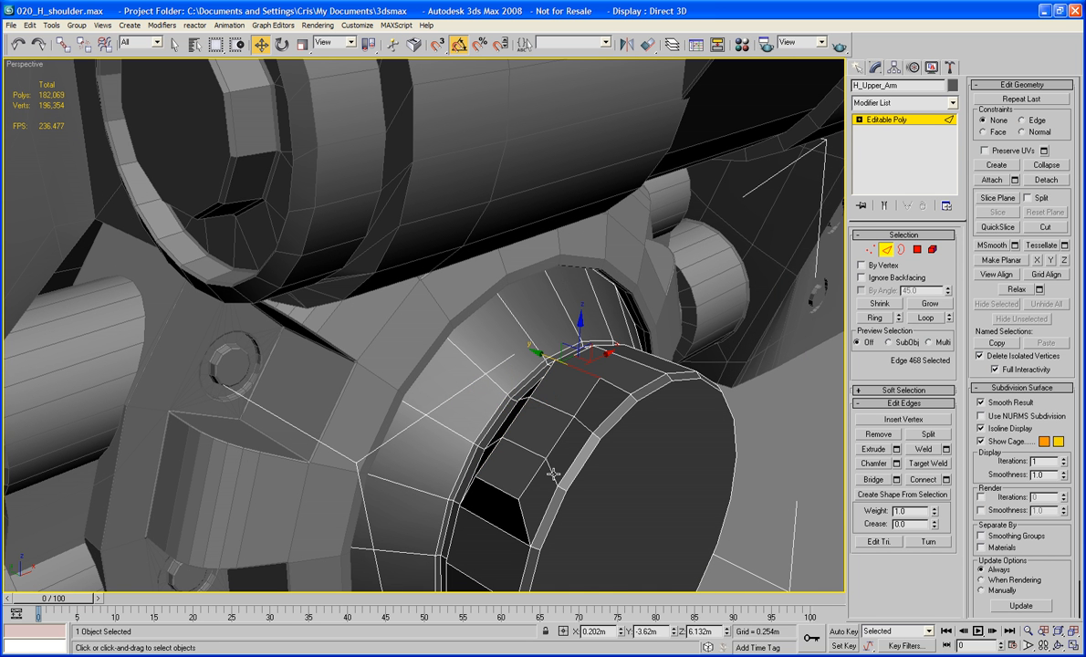
pyautogui.keyDown('ctrl'); pyautogui.click(515, 491); pyautogui.keyUp('ctrl')
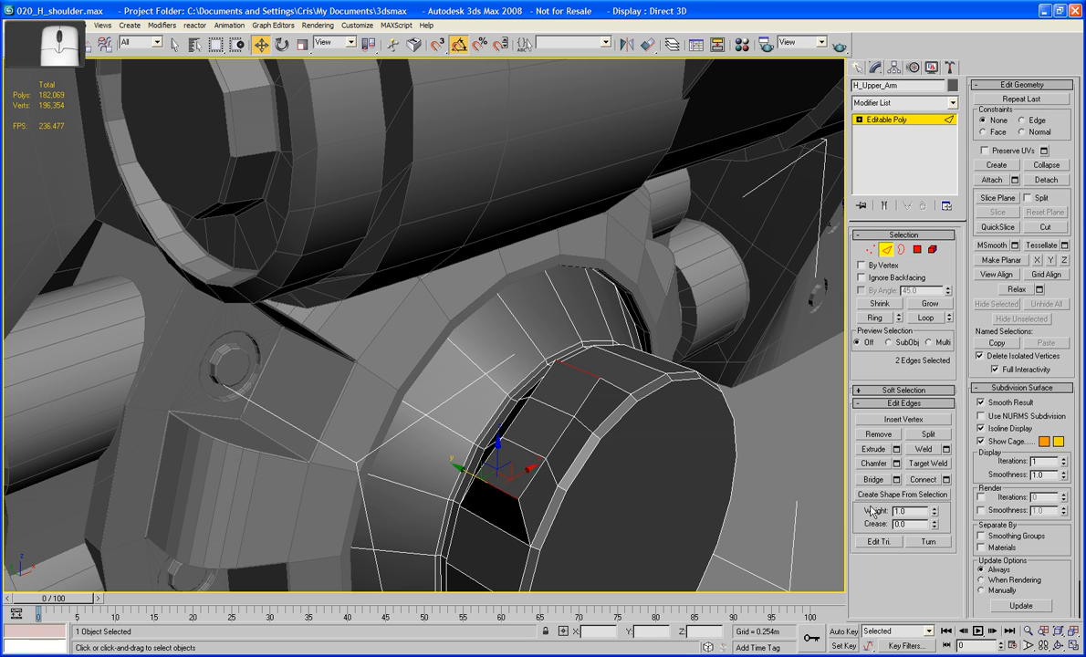
pyautogui.click(897, 464)
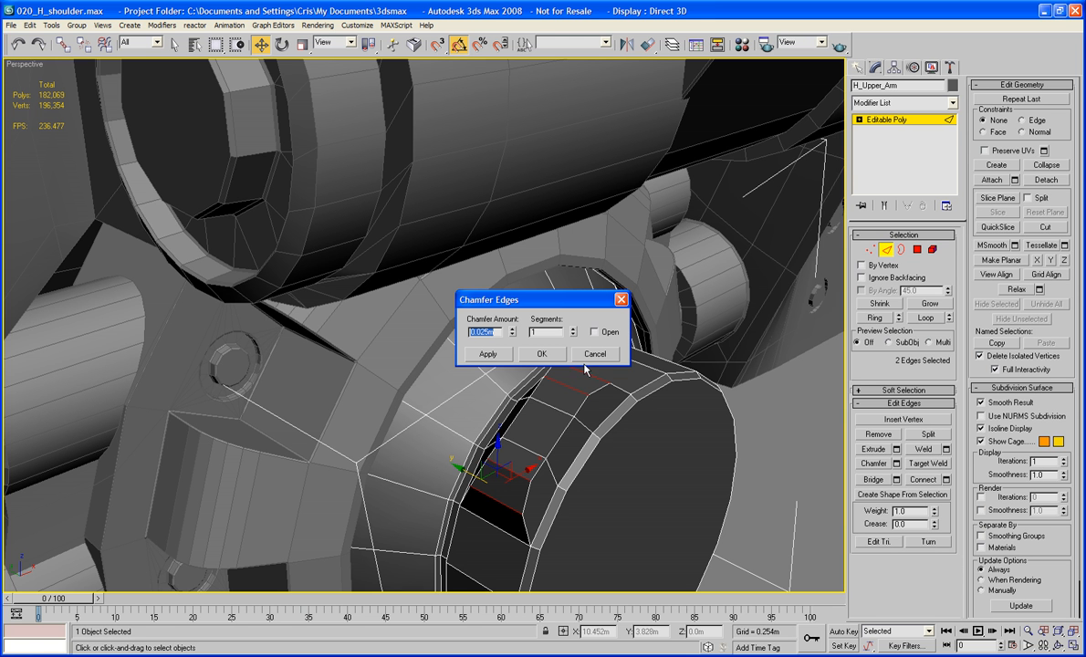
pyautogui.click(574, 329)
pyautogui.click(573, 329)
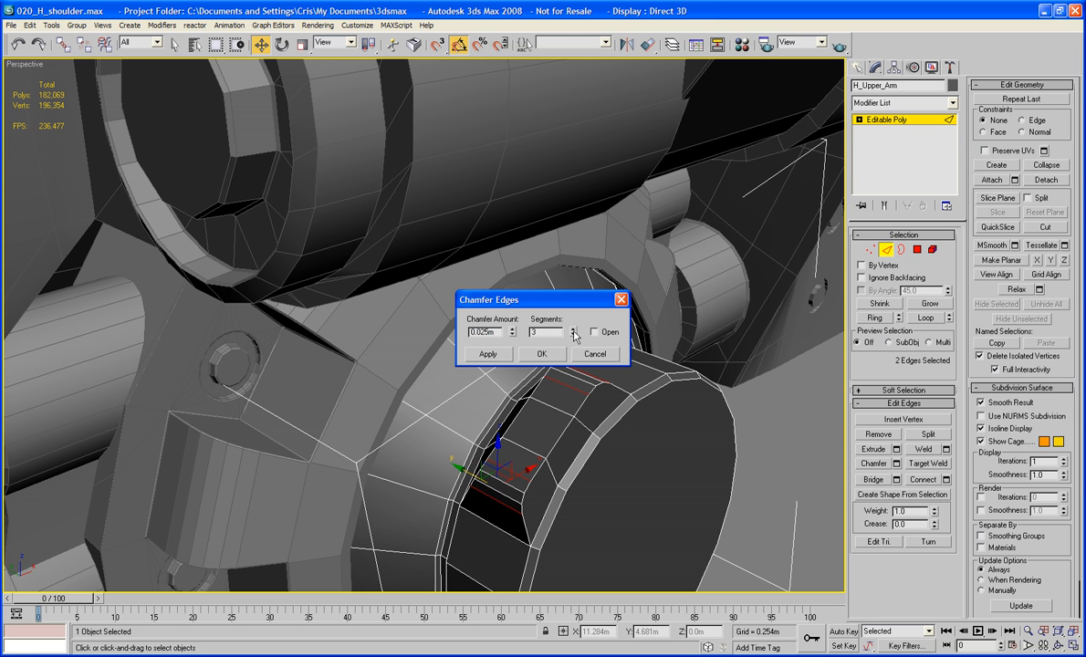
pyautogui.moveTo(512, 334); pyautogui.dragTo(513, 354)
pyautogui.click(542, 355)
pyautogui.keyDown('alt'); pyautogui.moveTo(538, 356); pyautogui.dragTo(550, 314, button='middle'); pyautogui.keyUp('alt')
pyautogui.scroll(3, 508, 357)
pyautogui.click(891, 254)
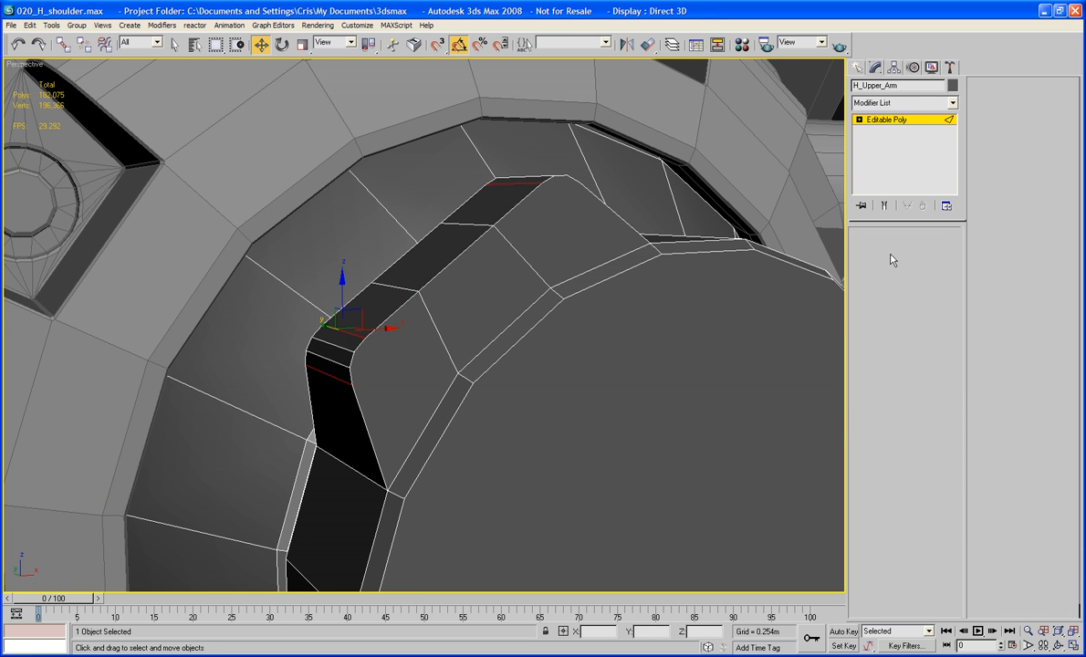
pyautogui.moveTo(685, 233); pyautogui.dragTo(653, 240, button='middle')
# Step: Create a 22-sided cylinder with AutoGrid on the middle of the block's front face, about 0.02 m in radius and 0.018 m high
pyautogui.click(858, 69)
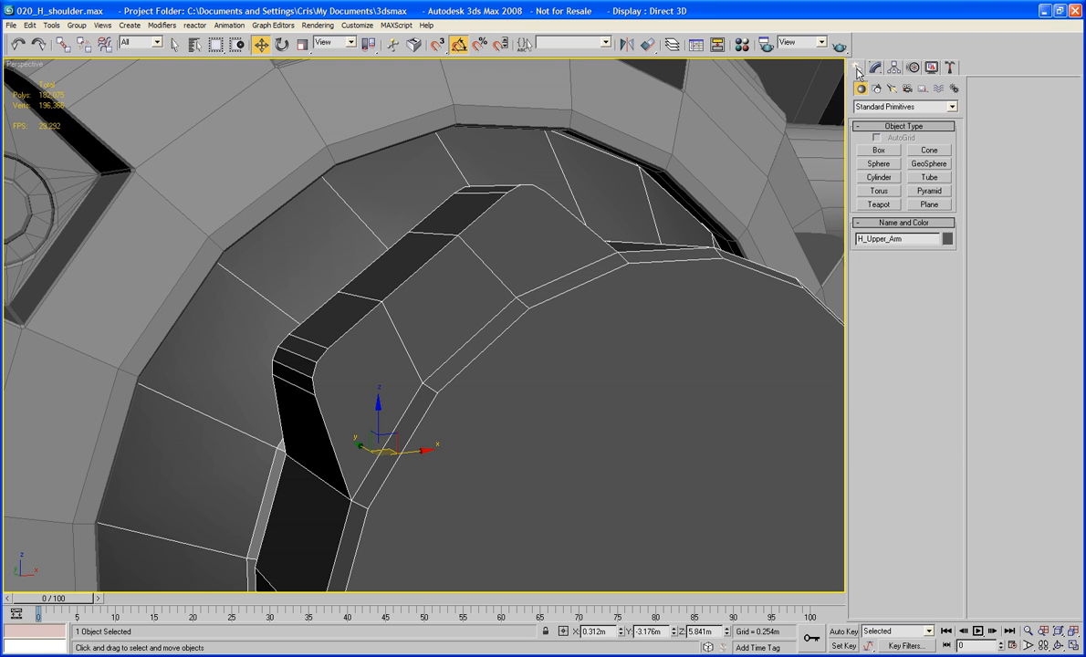
pyautogui.click(879, 177)
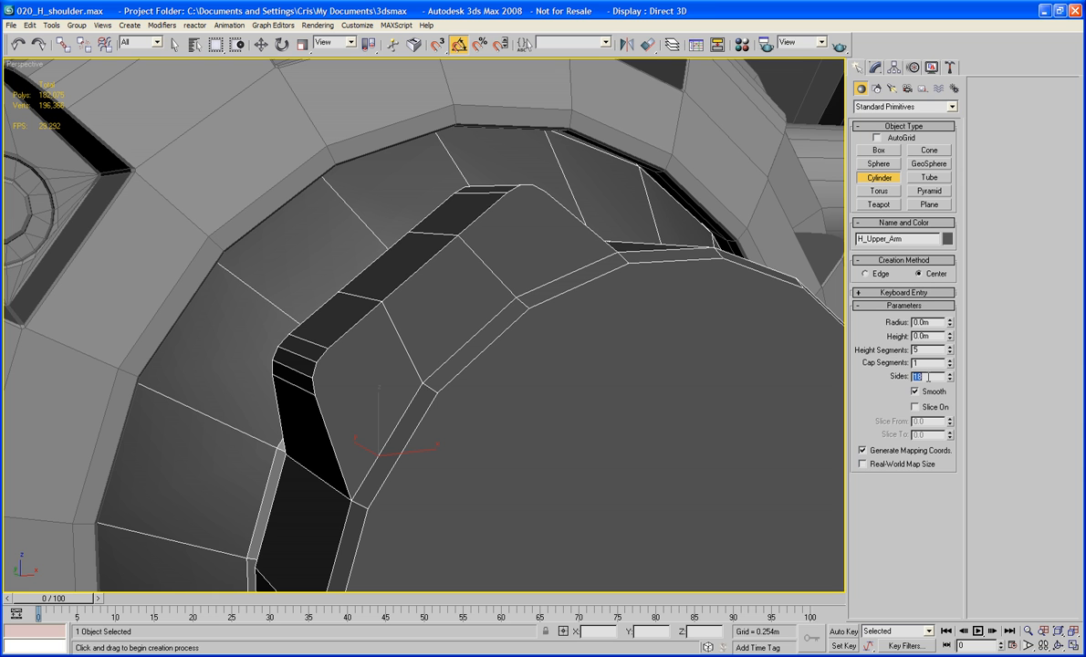
pyautogui.write('22')
pyautogui.moveTo(448, 306); pyautogui.dragTo(450, 332)
pyautogui.rightClick(449, 333)
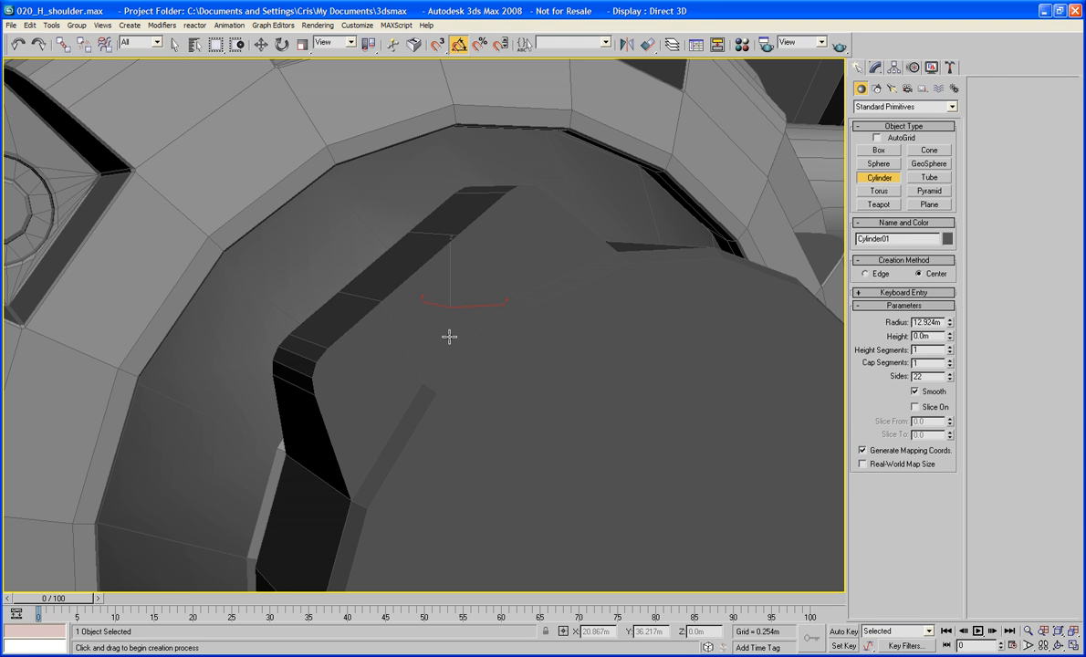
pyautogui.click(877, 137)
pyautogui.moveTo(446, 304); pyautogui.dragTo(445, 339)
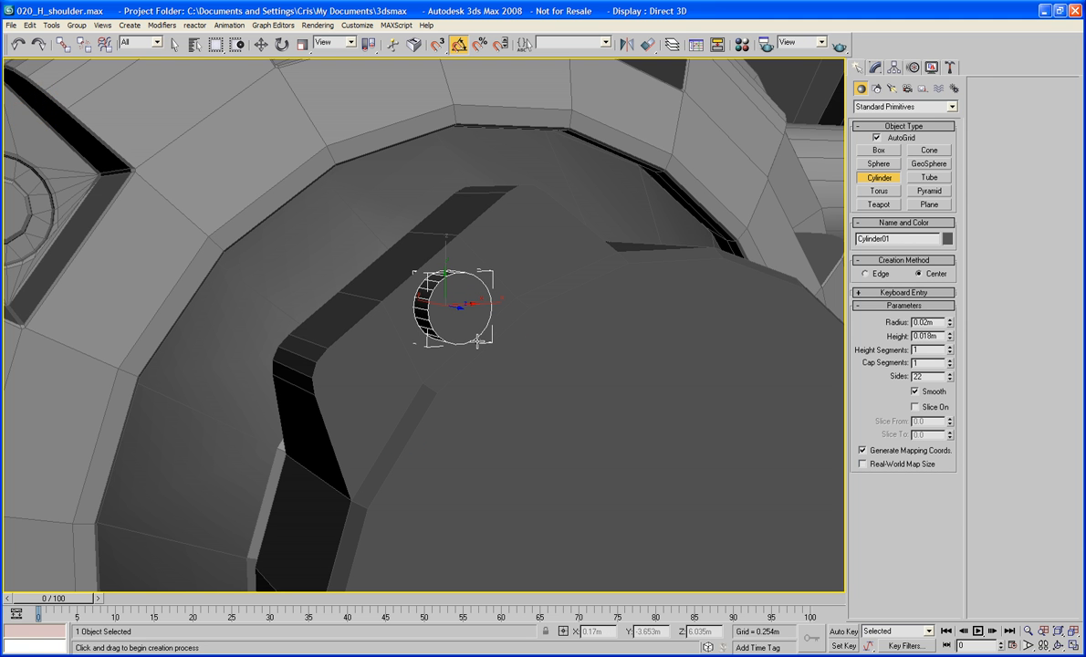
pyautogui.rightClick(440, 323)
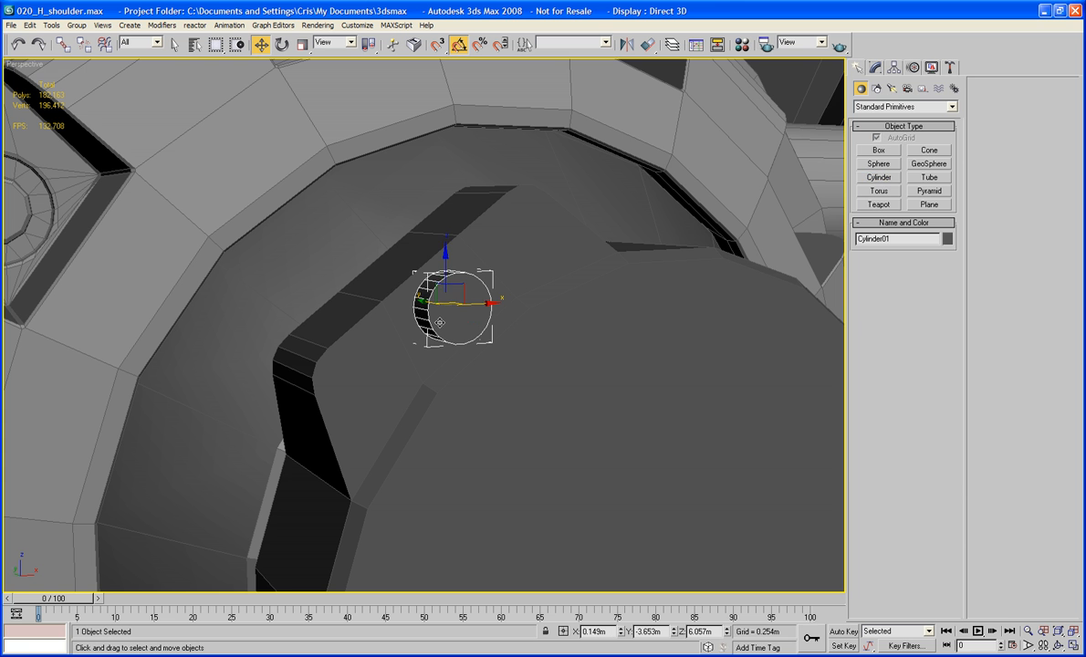
# Step: Convert the cylinder to an Editable Poly and delete its back cap, keeping the front cap and side polygons
pyautogui.rightClick(445, 329)
pyautogui.moveTo(511, 445)
pyautogui.click(566, 455)
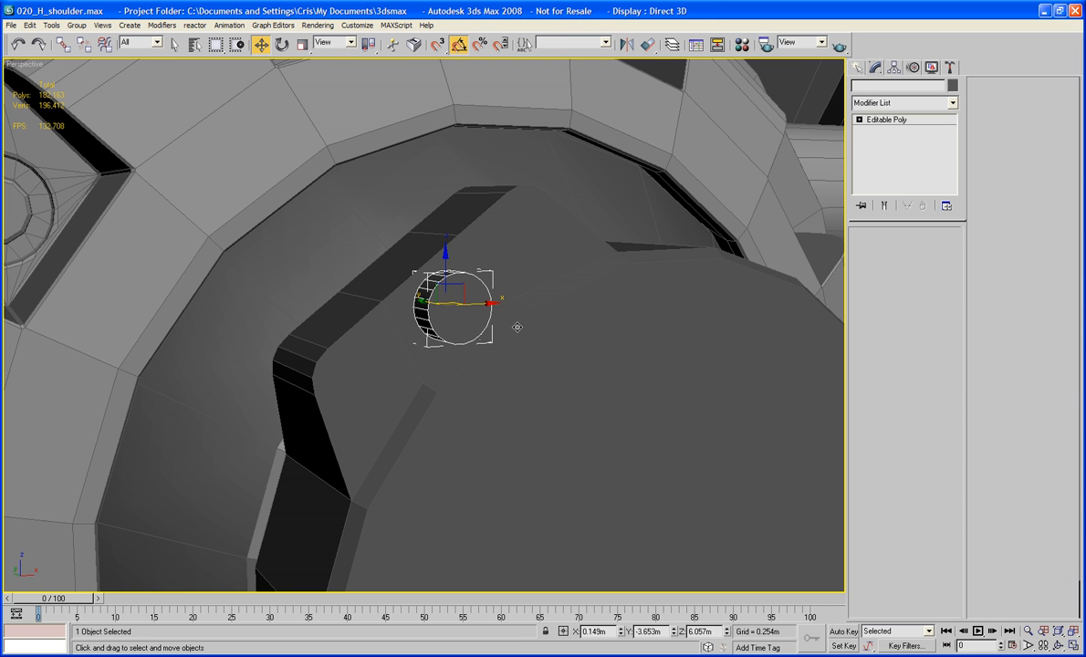
pyautogui.press('4')
pyautogui.click(456, 306)
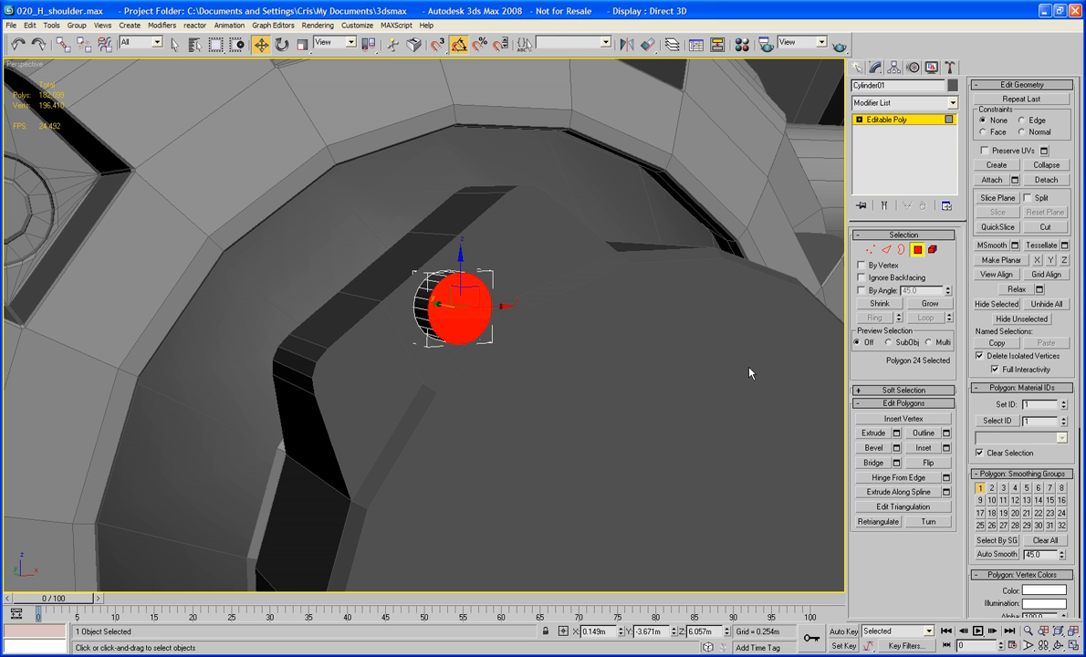
pyautogui.click(930, 306)
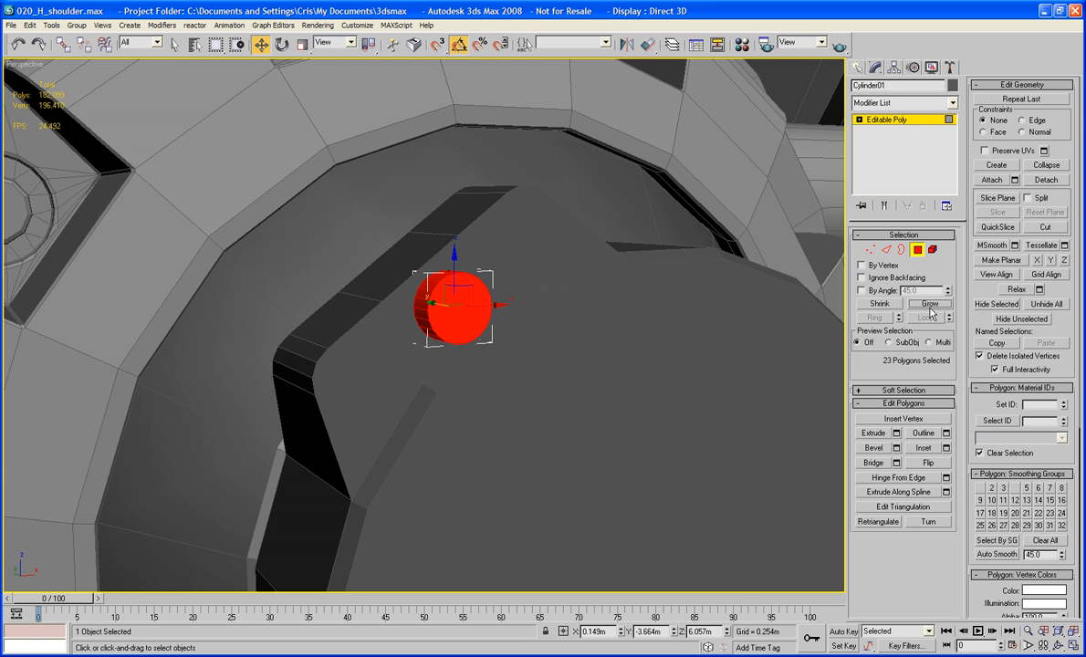
pyautogui.hotkey('ctrl', 'i')
pyautogui.press('Delete')
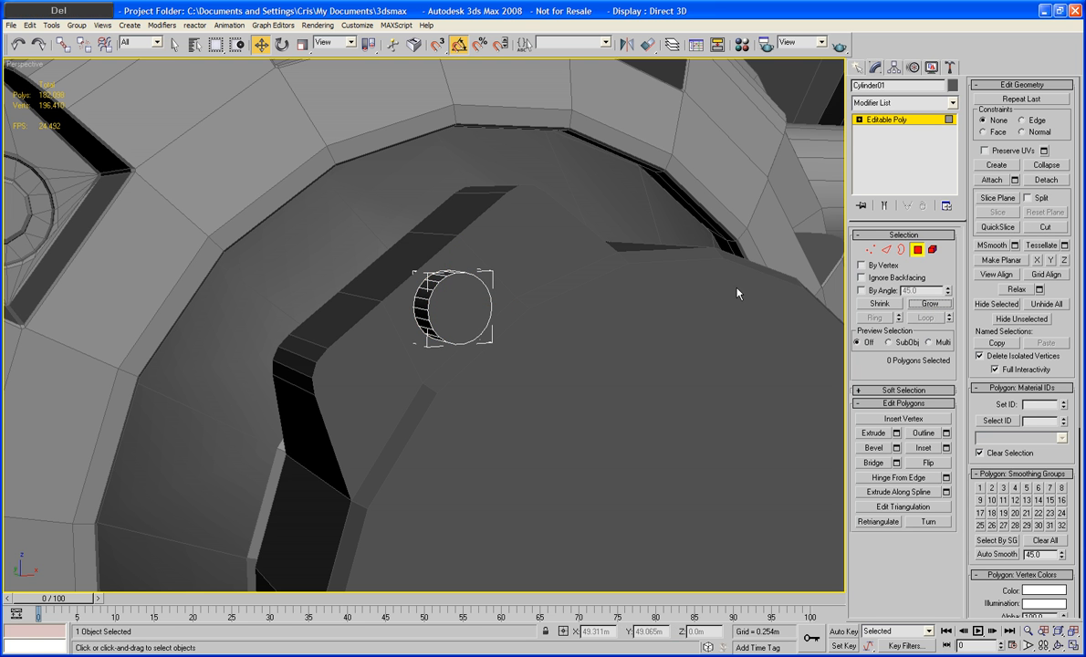
pyautogui.keyDown('alt'); pyautogui.moveTo(567, 300); pyautogui.dragTo(610, 330, button='middle'); pyautogui.keyUp('alt')
pyautogui.press('z')
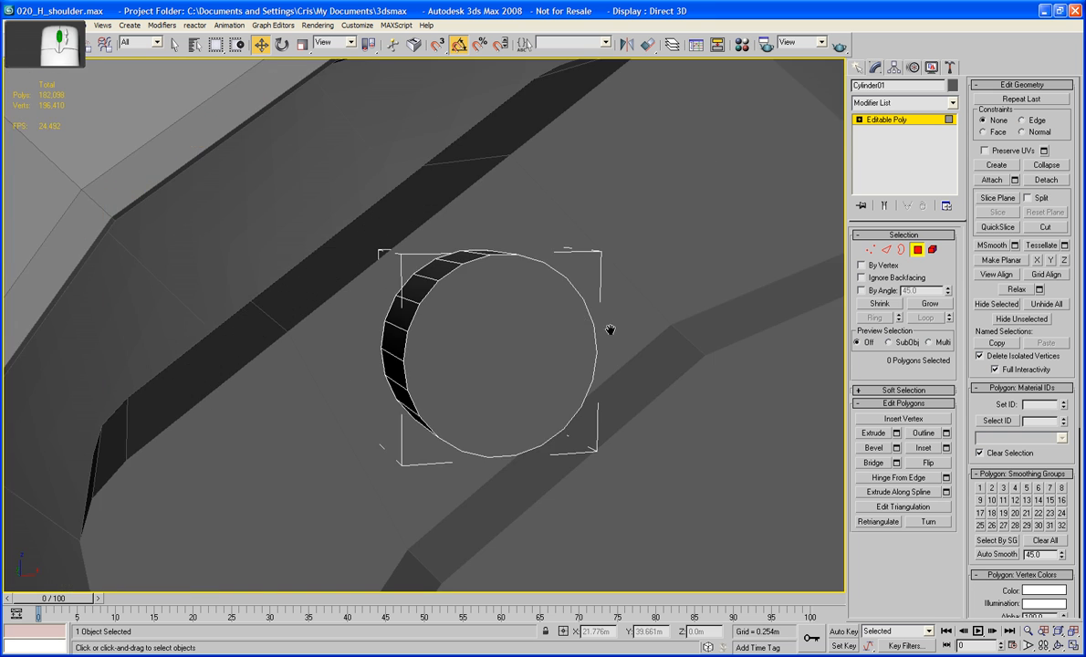
pyautogui.scroll(-6, 560, 302)
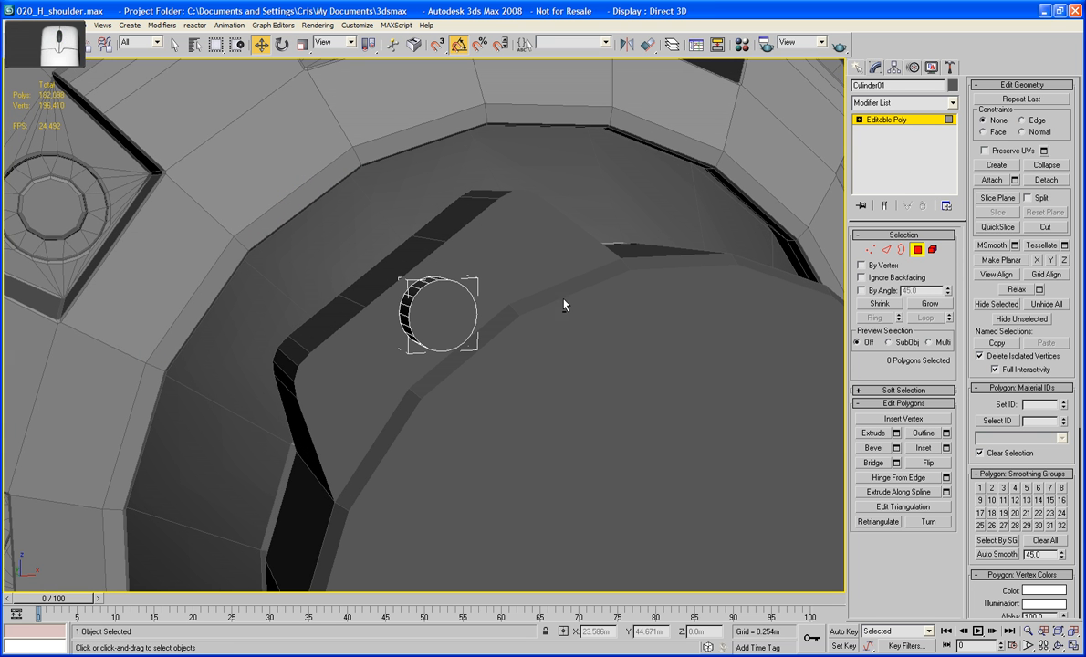
pyautogui.click(918, 252)
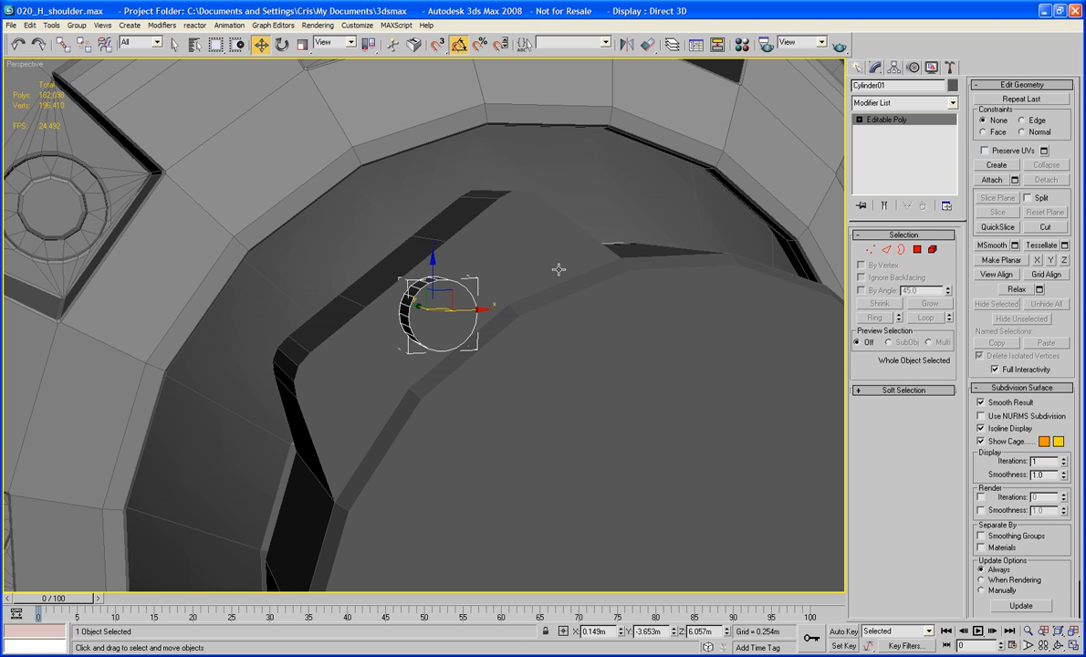
# Step: Copy the cylinder to either side along the block's front face to form a row of three
pyautogui.moveTo(453, 297)
pyautogui.keyDown('shift'); pyautogui.mouseDown()
pyautogui.moveTo(366, 367)
pyautogui.moveTo(487, 248)
pyautogui.moveTo(540, 223)
pyautogui.mouseUp(); pyautogui.keyUp('shift')
pyautogui.click(542, 389)
pyautogui.click(545, 390)
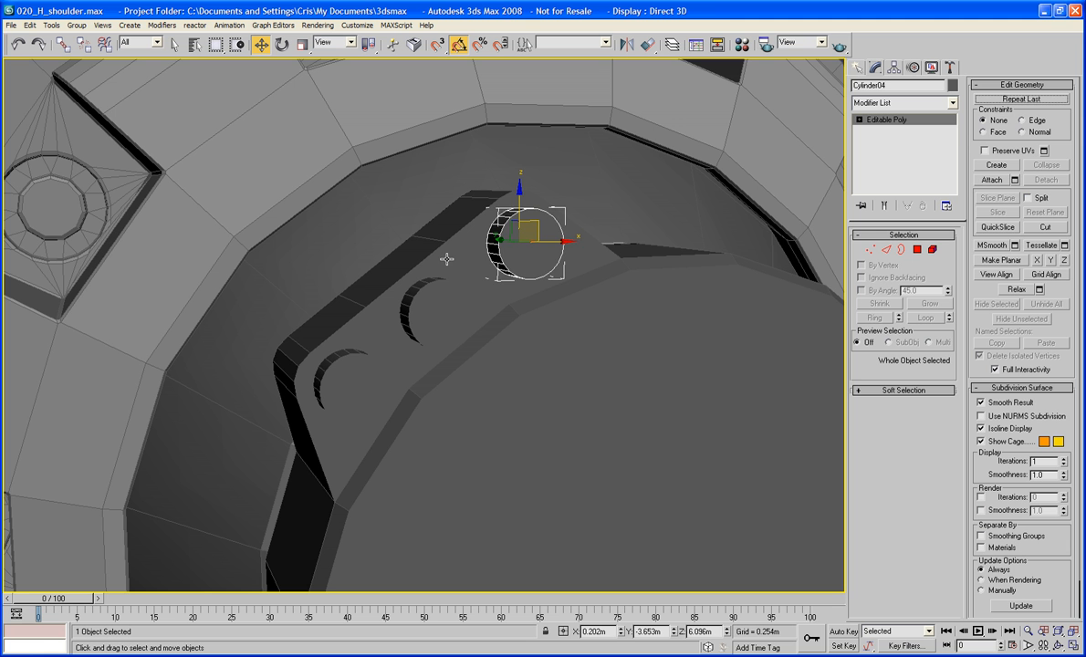
# Step: Attach the three cylinders to the H_Upper_Arm object
pyautogui.click(598, 280)
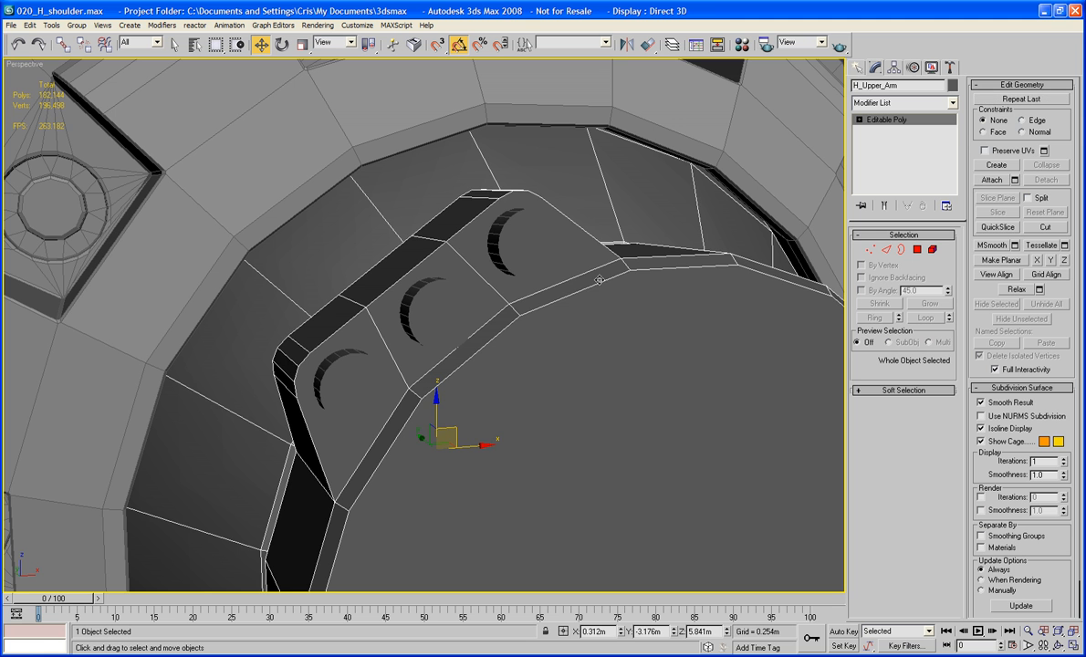
pyautogui.click(993, 180)
pyautogui.click(515, 236)
pyautogui.click(439, 308)
pyautogui.click(347, 381)
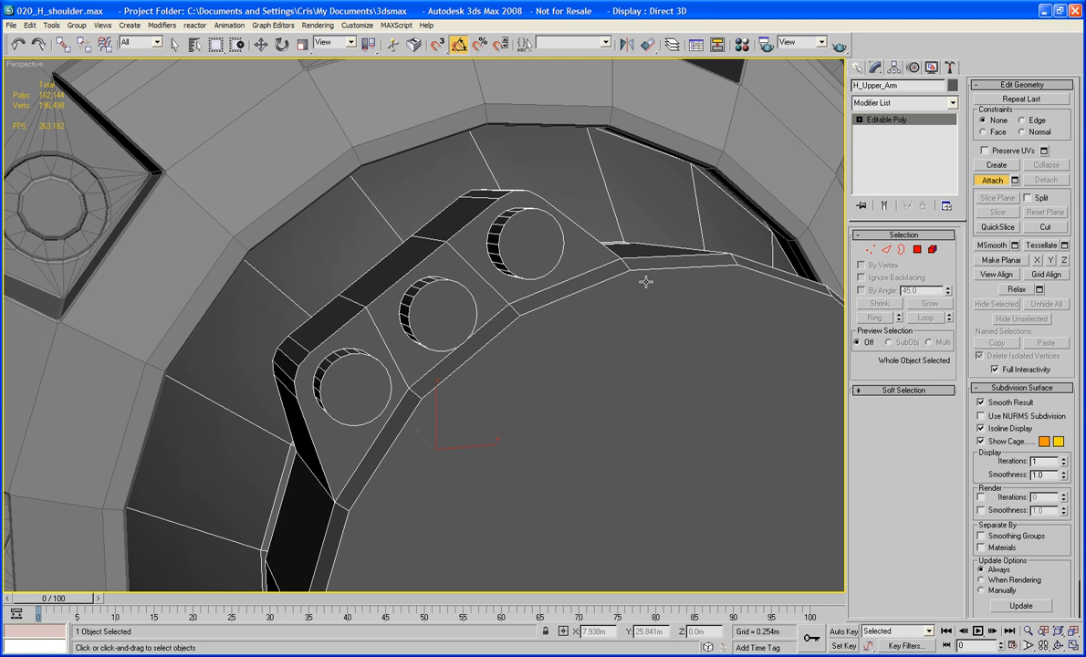
# Step: Delete the block's middle front polygon behind the central cylinder
pyautogui.click(916, 250)
pyautogui.click(422, 253)
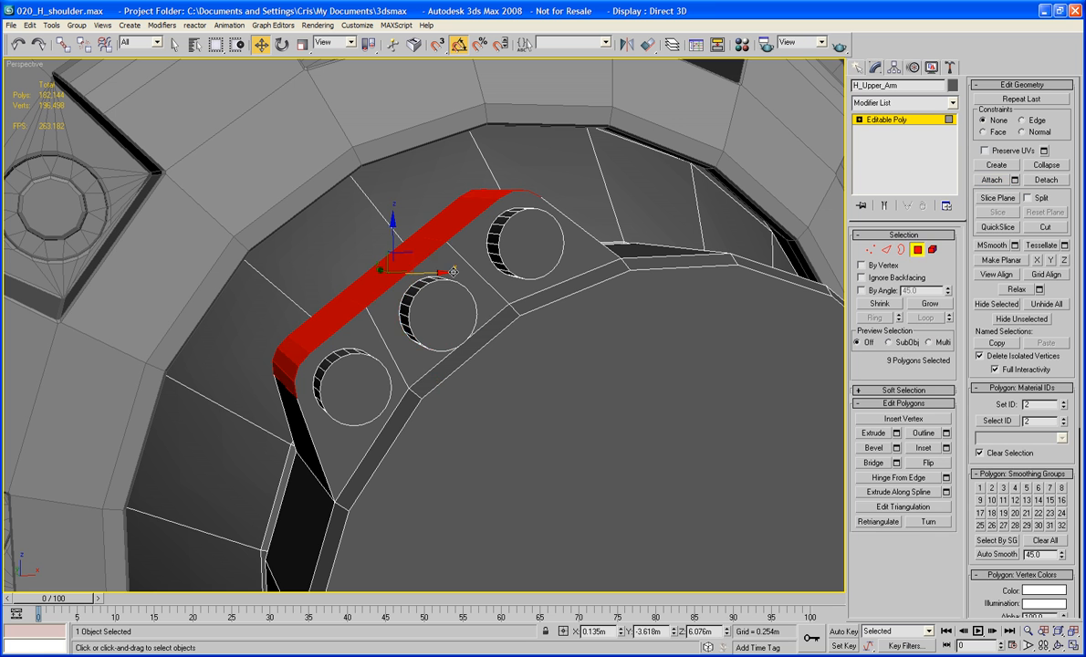
pyautogui.click(458, 263)
pyautogui.press('Delete')
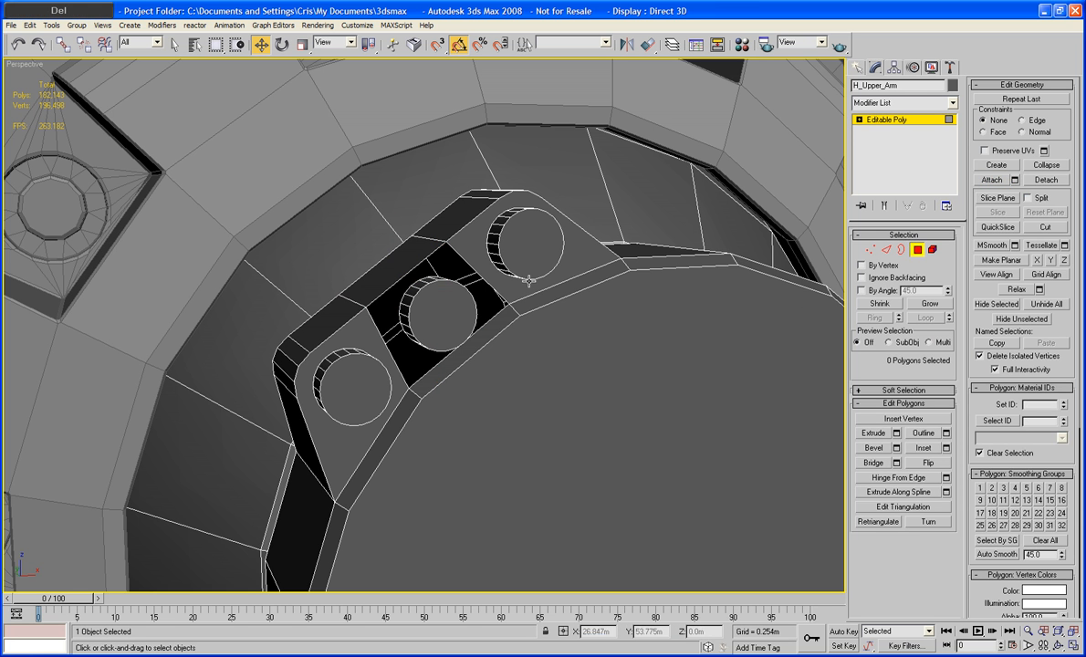
# Step: Bridge the border of the middle opening to the open back border of the central cylinder
pyautogui.click(902, 249)
pyautogui.click(425, 259)
pyautogui.keyDown('ctrl'); pyautogui.click(410, 311); pyautogui.keyUp('ctrl')
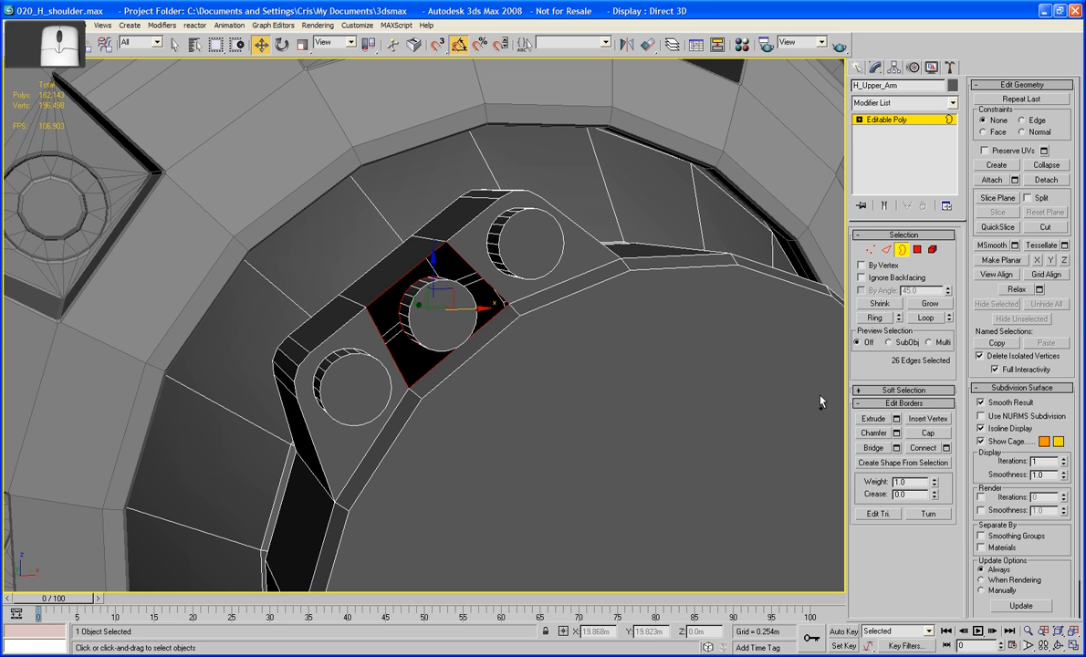
pyautogui.click(874, 448)
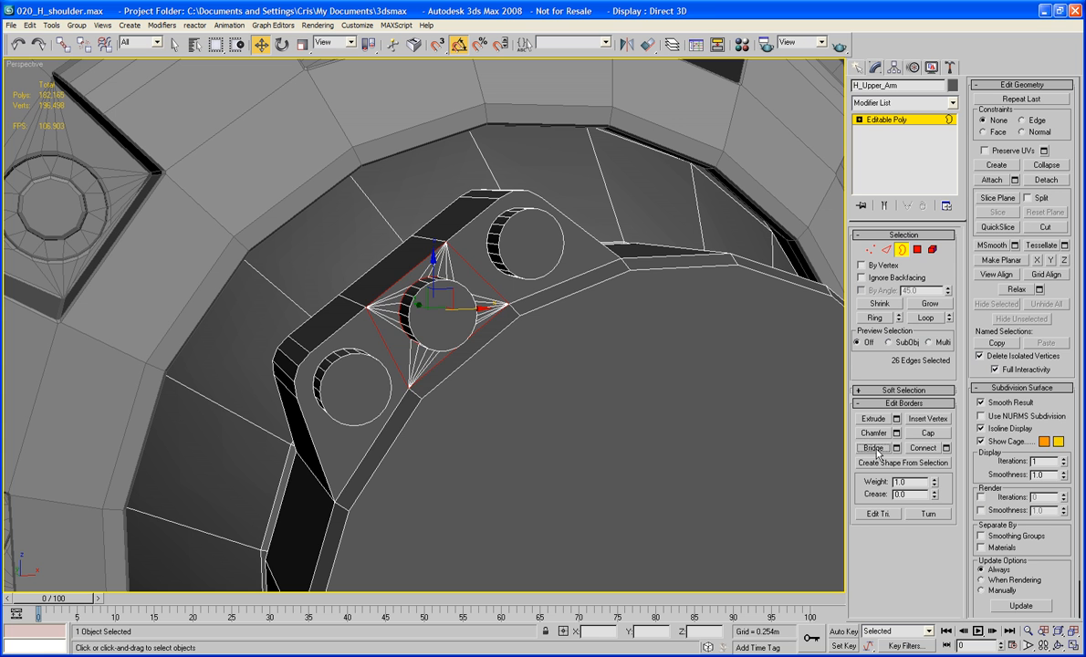
# Step: Delete the two outer front polygons of the block behind the upper and lower cylinders
pyautogui.click(916, 250)
pyautogui.click(474, 240)
pyautogui.keyDown('ctrl'); pyautogui.click(382, 356); pyautogui.keyUp('ctrl')
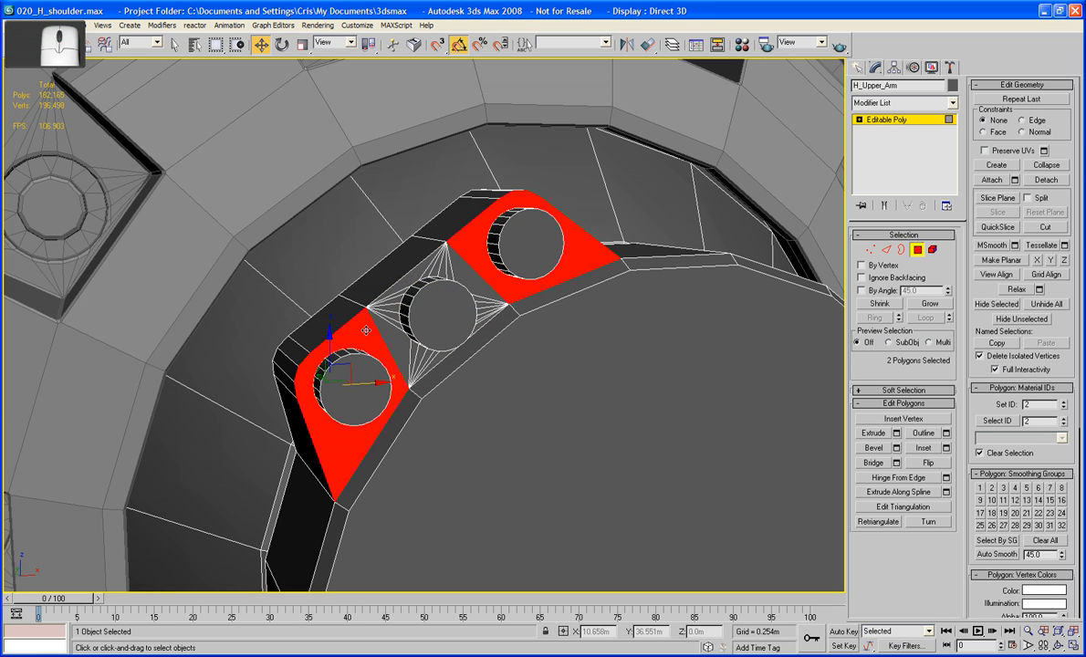
pyautogui.press('Delete')
# Step: Try to bridge the upper opening's border to the back border of the upper cylinder
pyautogui.click(902, 250)
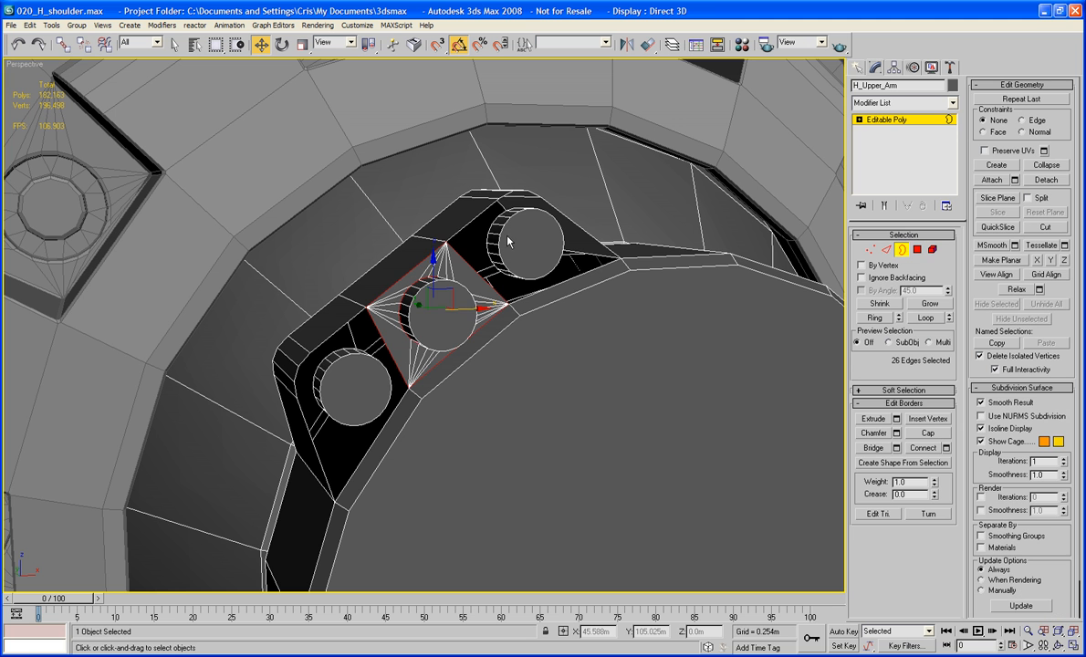
pyautogui.click(479, 234)
pyautogui.keyDown('ctrl'); pyautogui.click(470, 223); pyautogui.keyUp('ctrl')
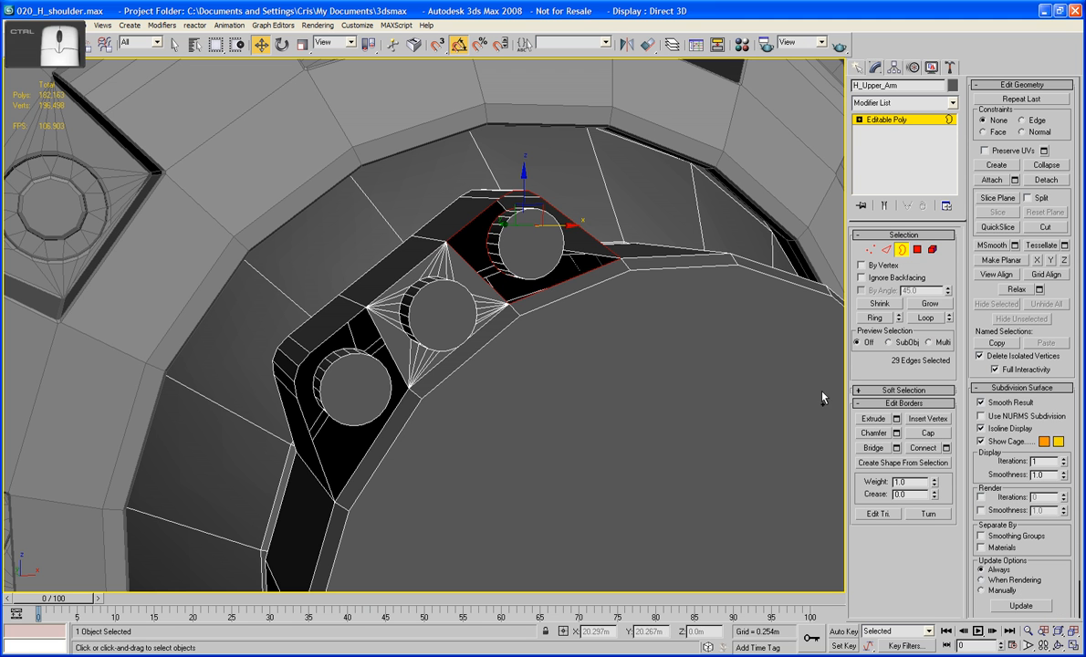
pyautogui.click(874, 448)
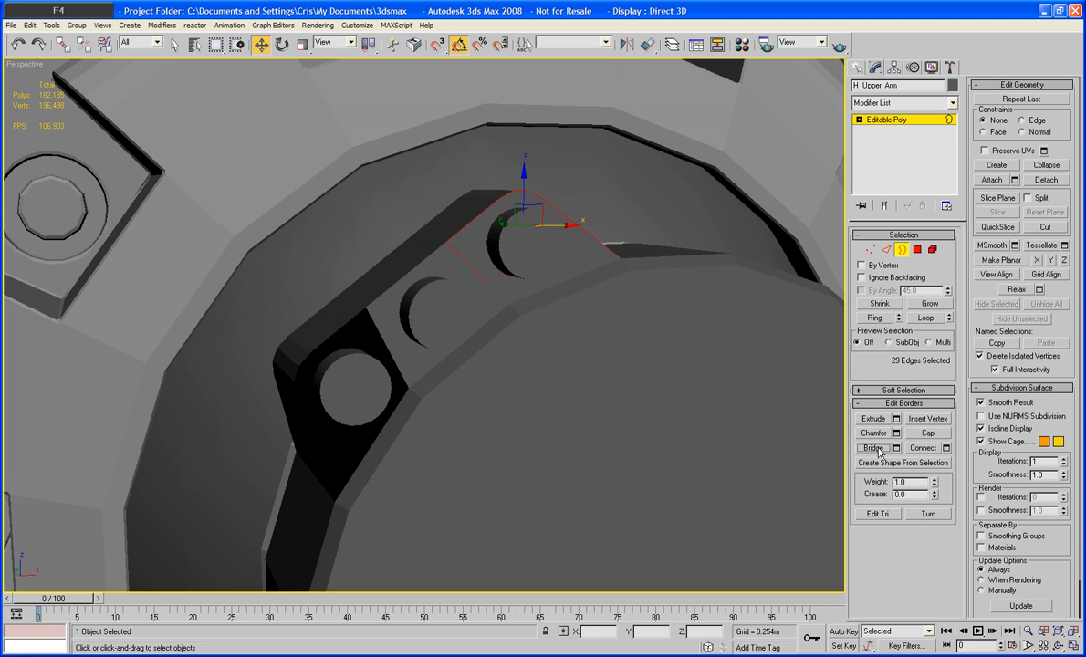
pyautogui.keyDown('alt'); pyautogui.moveTo(681, 417); pyautogui.dragTo(383, 269, button='middle'); pyautogui.keyUp('alt')
pyautogui.press('z')
pyautogui.hotkey('ctrl', 'z')
pyautogui.press('F4')
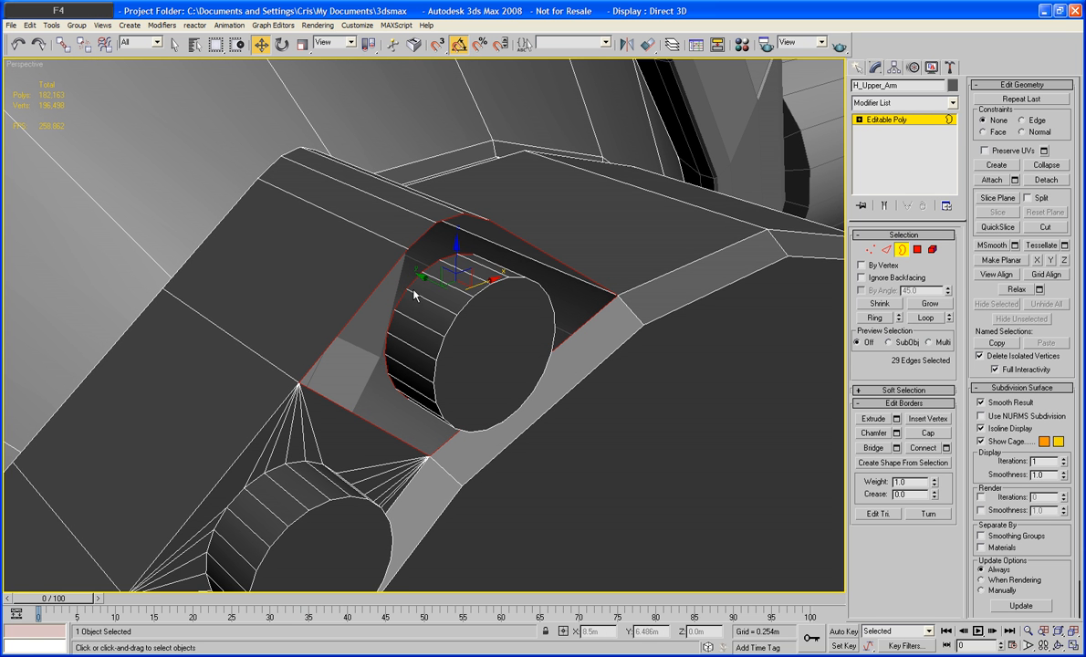
# Step: Bridge one edge of the upper opening to the facing back edge of the upper cylinder
pyautogui.click(406, 306)
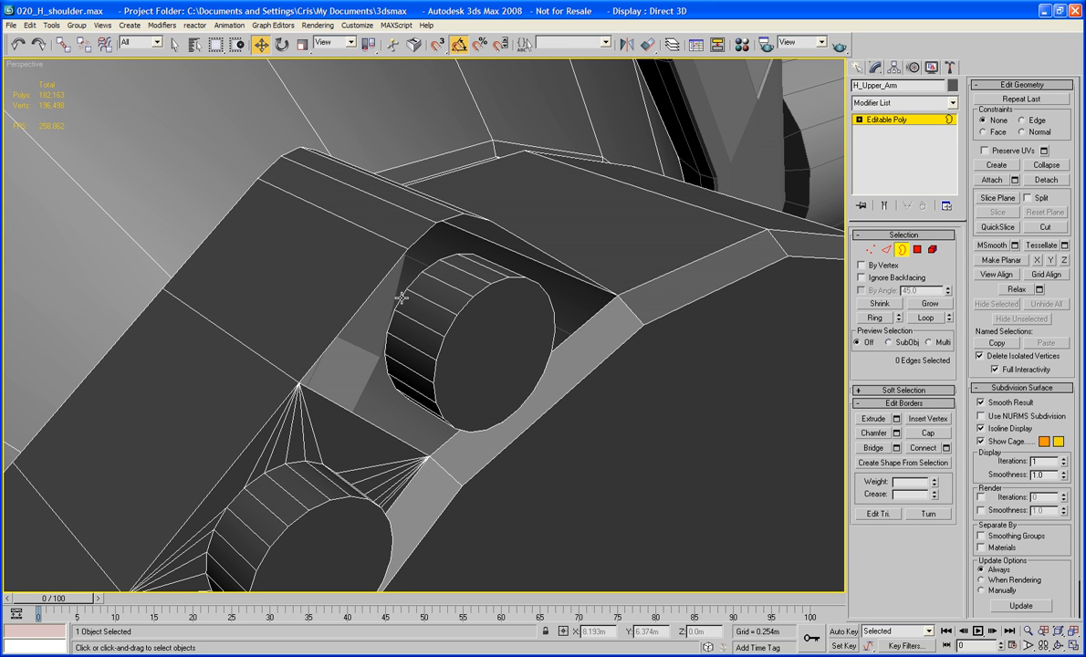
pyautogui.press('2')
pyautogui.click(378, 287)
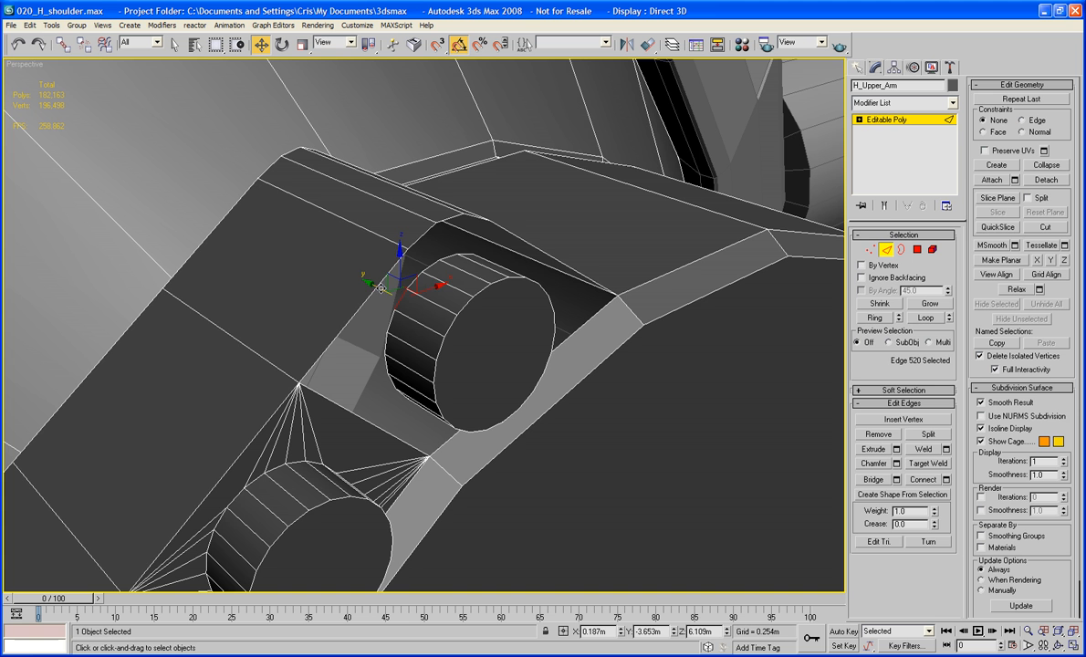
pyautogui.keyDown('ctrl'); pyautogui.click(397, 301); pyautogui.keyUp('ctrl')
pyautogui.click(880, 481)
# Step: Bridge the lower opening's long outer edge to the facing back edge of the lower cylinder
pyautogui.moveTo(646, 468); pyautogui.dragTo(844, 275, button='middle')
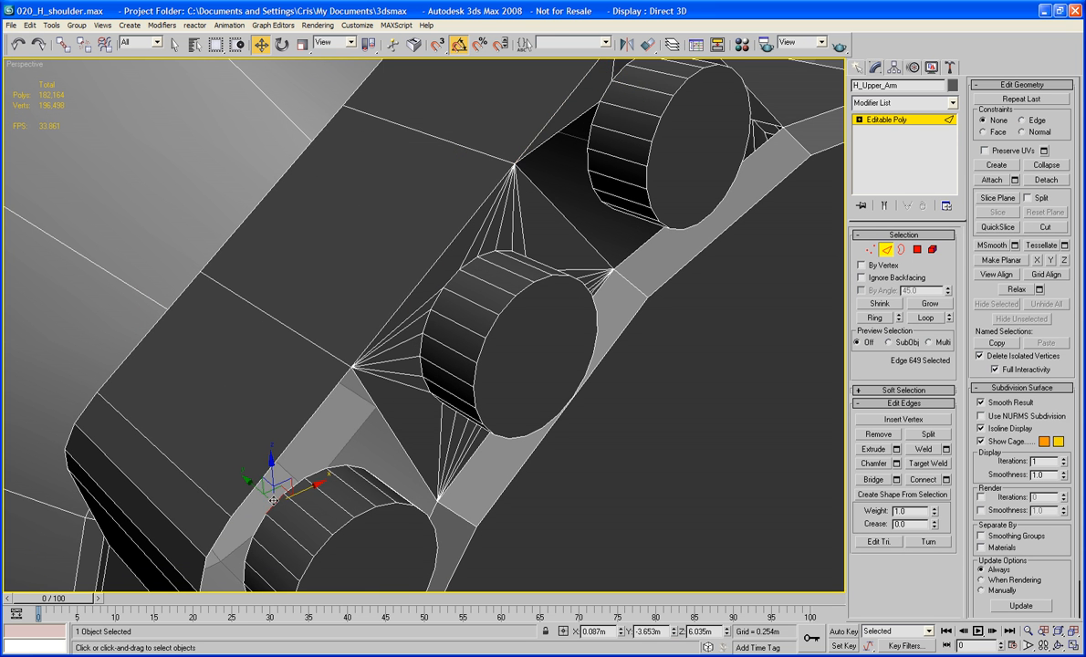
pyautogui.click(257, 480)
pyautogui.keyDown('ctrl'); pyautogui.click(239, 451); pyautogui.keyUp('ctrl')
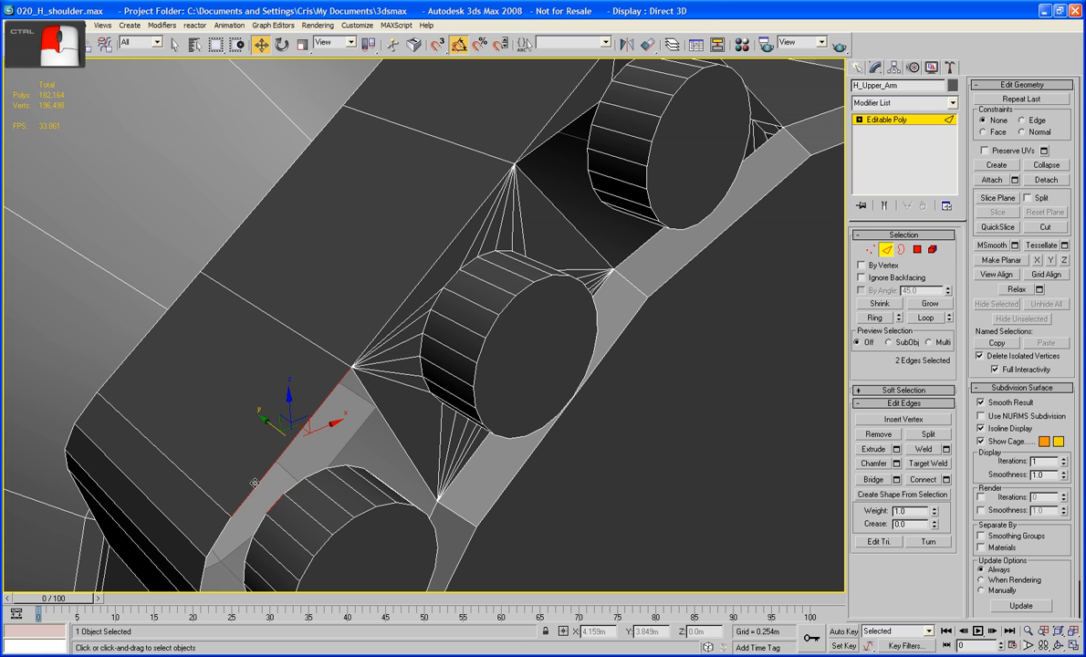
pyautogui.click(880, 481)
pyautogui.moveTo(821, 448); pyautogui.dragTo(747, 434, button='middle')
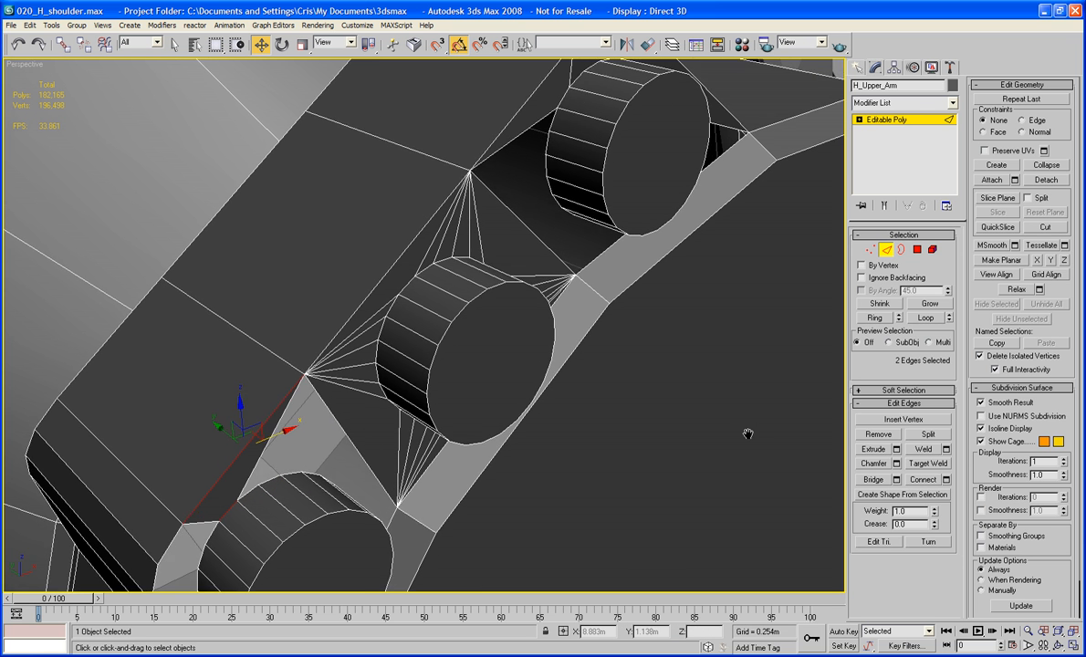
pyautogui.click(902, 249)
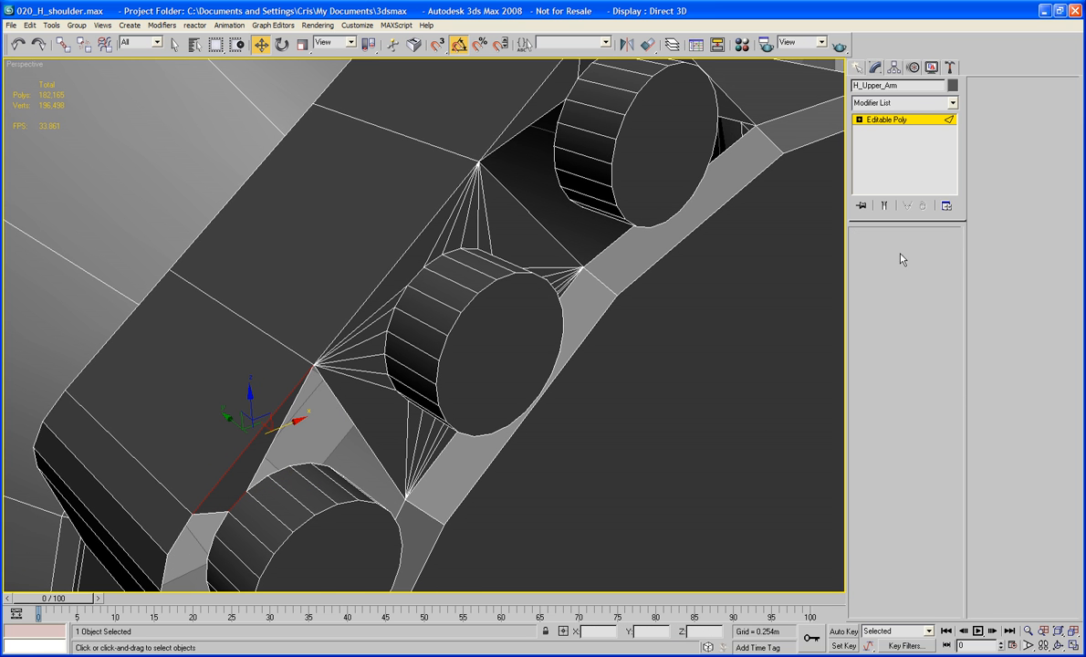
# Step: Cap the remaining open borders around the upper and lower cylinders on the block's front face
pyautogui.click(603, 252)
pyautogui.keyDown('ctrl'); pyautogui.click(394, 482); pyautogui.keyUp('ctrl')
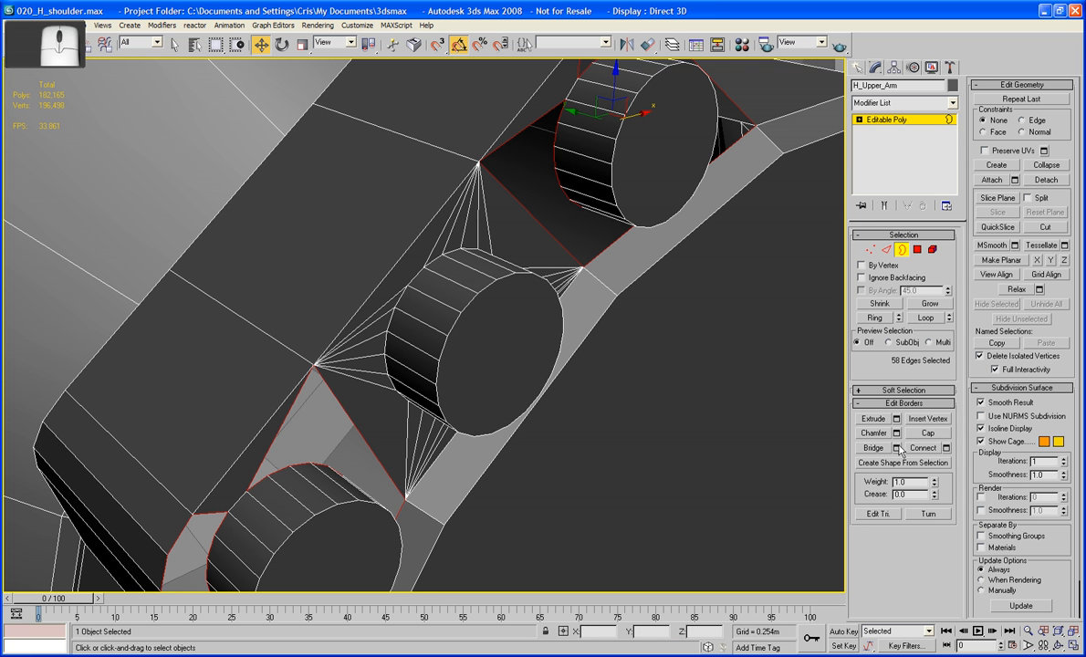
pyautogui.click(931, 436)
pyautogui.moveTo(788, 461); pyautogui.dragTo(767, 392, button='middle')
pyautogui.scroll(-3, 787, 437)
# Step: Bevel the front caps of all three cylinders with a height of 0.002 m and an outline amount of -0.002 m
pyautogui.click(918, 250)
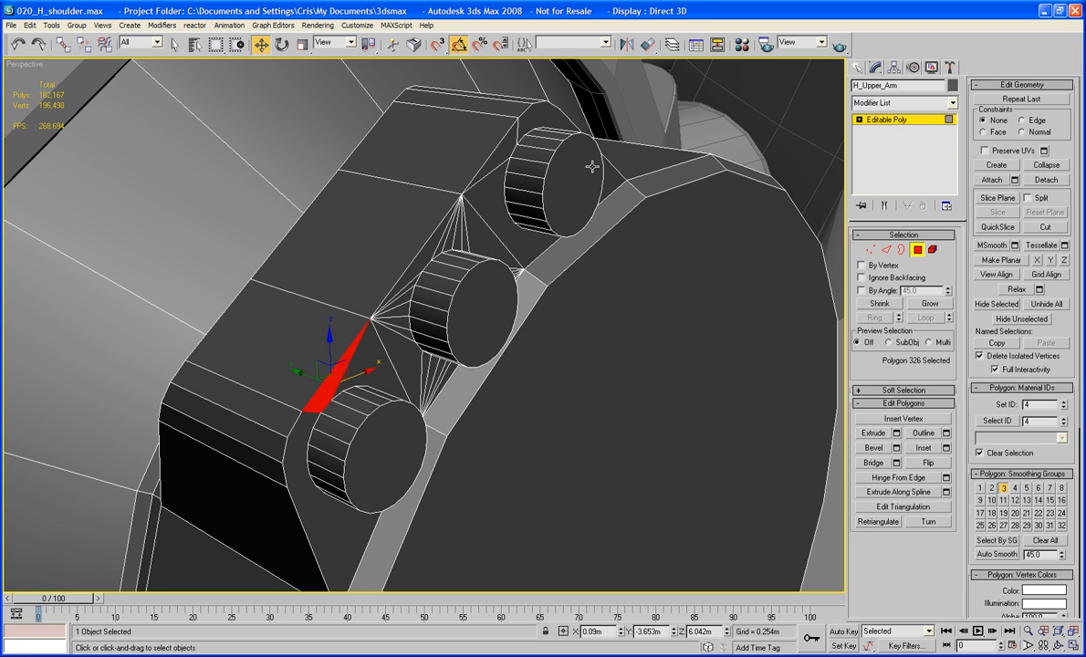
pyautogui.click(589, 165)
pyautogui.keyDown('ctrl'); pyautogui.click(457, 304); pyautogui.keyUp('ctrl')
pyautogui.keyDown('ctrl'); pyautogui.click(400, 437); pyautogui.keyUp('ctrl')
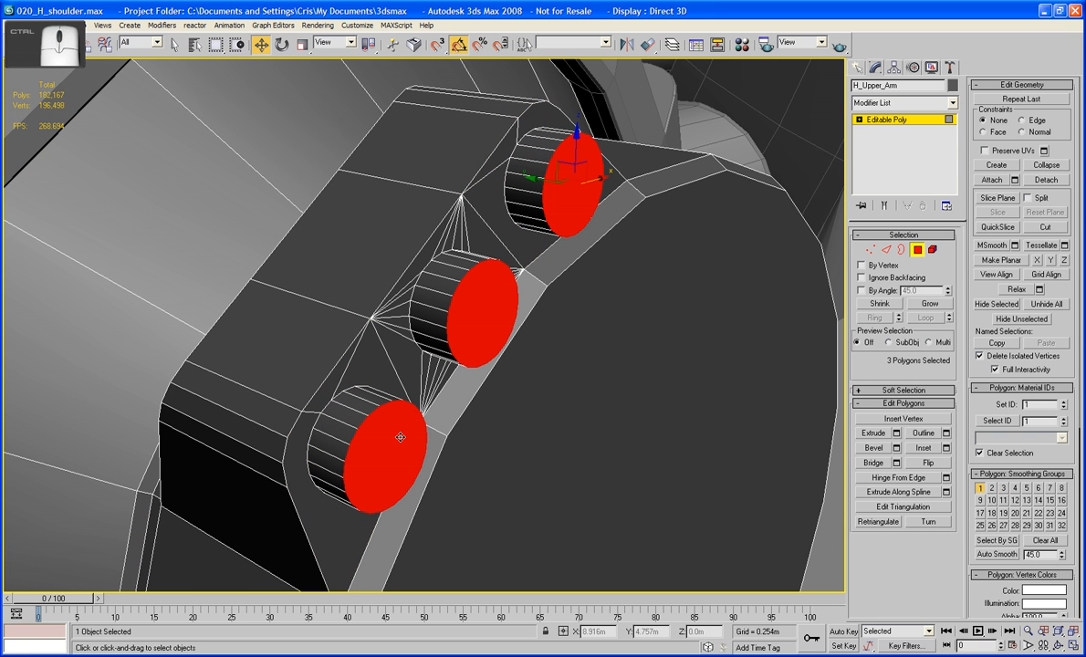
pyautogui.click(896, 447)
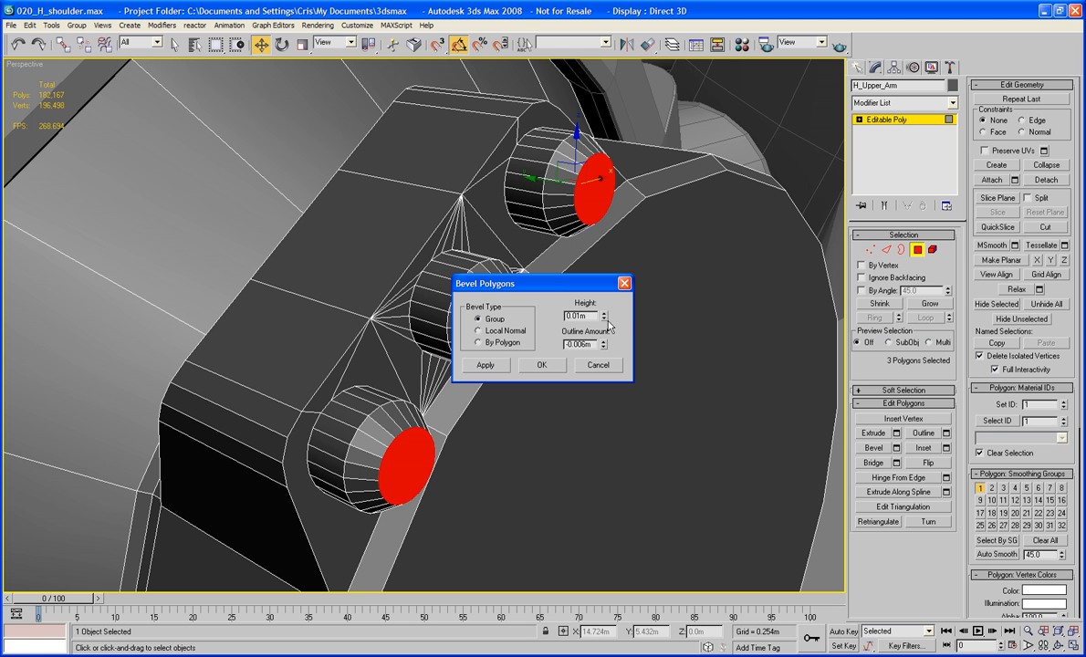
pyautogui.moveTo(603, 315)
pyautogui.mouseDown()
pyautogui.moveTo(603, 345)
pyautogui.moveTo(603, 322)
pyautogui.mouseUp()
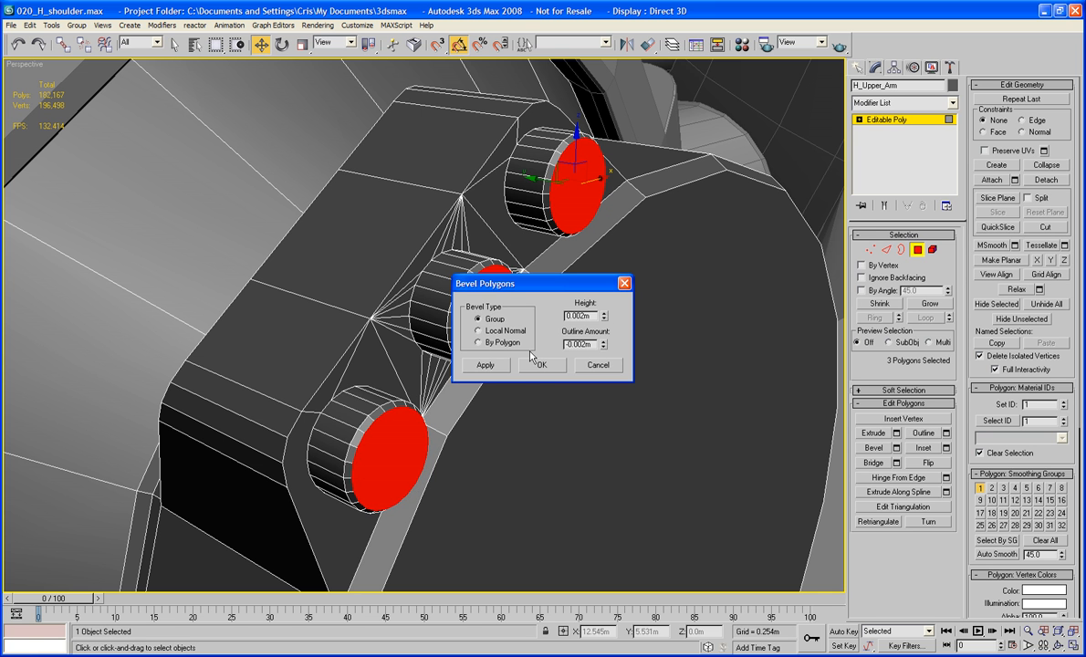
pyautogui.click(538, 365)
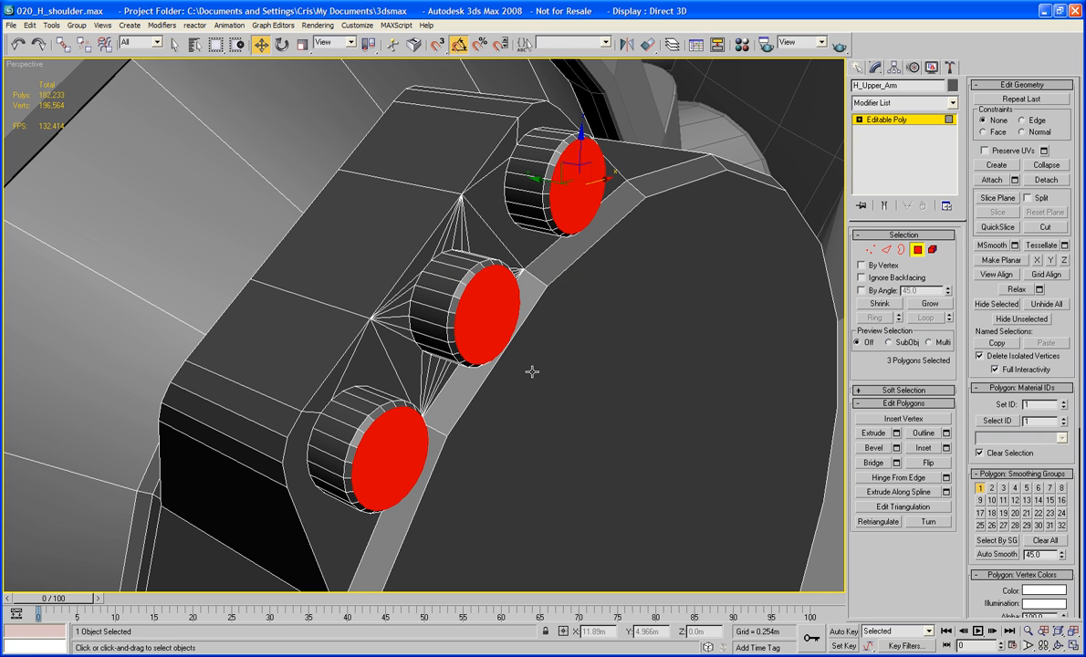
# Step: Inset the three bolt front faces by 0.005 m
pyautogui.click(946, 447)
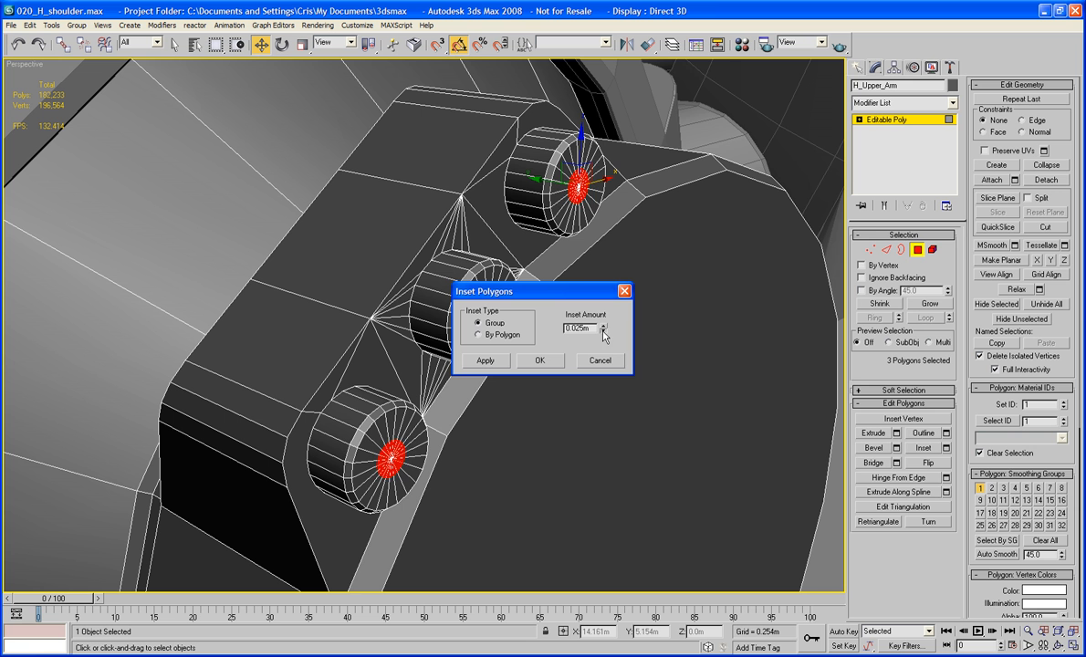
pyautogui.moveTo(603, 328); pyautogui.dragTo(603, 383)
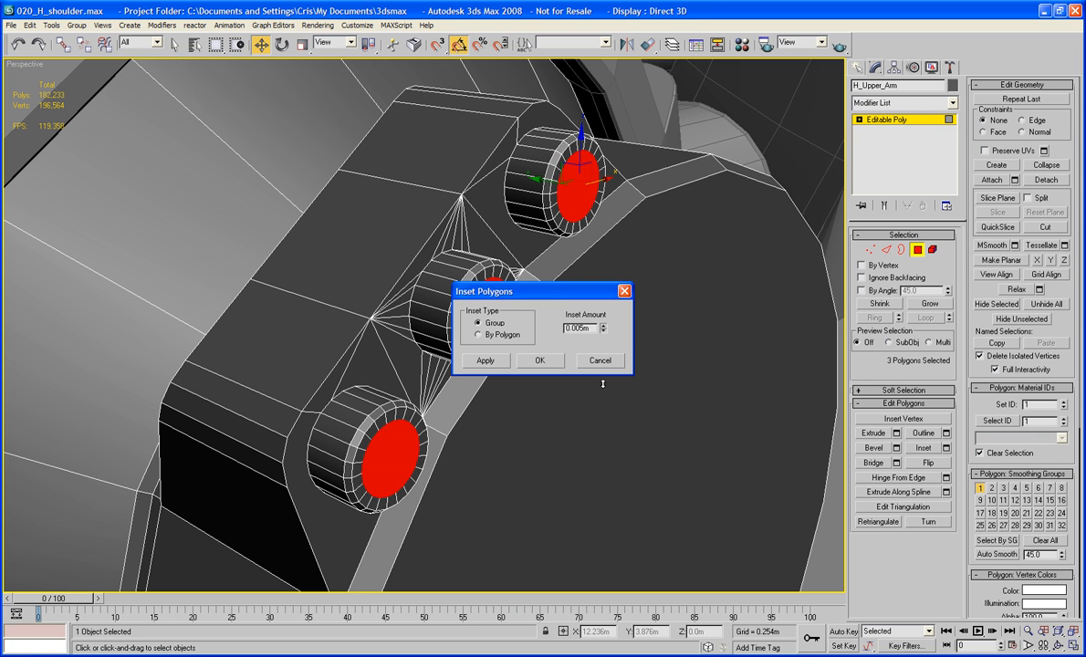
pyautogui.click(551, 365)
# Step: Bevel the three inset bolt faces inward with an outline amount of -0.002 m to form recessed heads
pyautogui.click(892, 448)
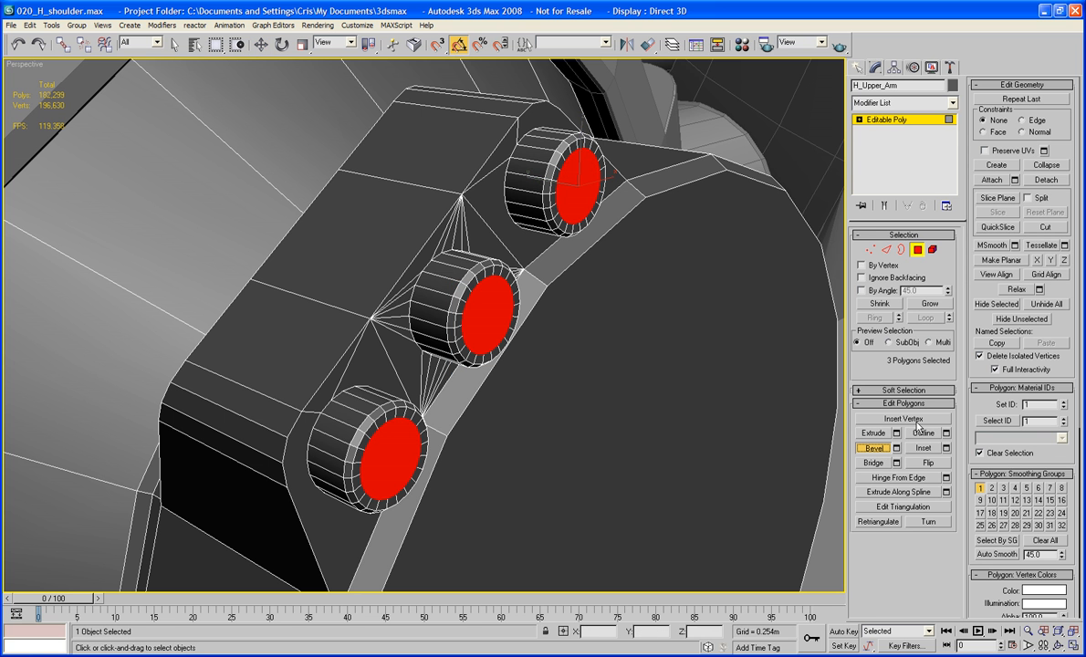
pyautogui.click(896, 448)
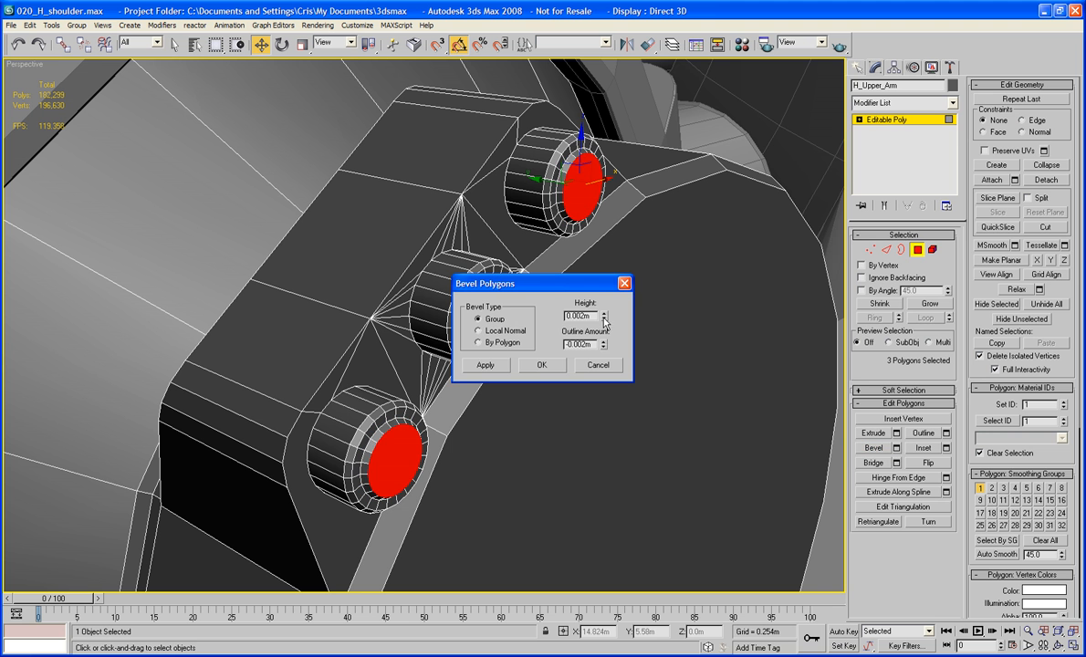
pyautogui.click(541, 365)
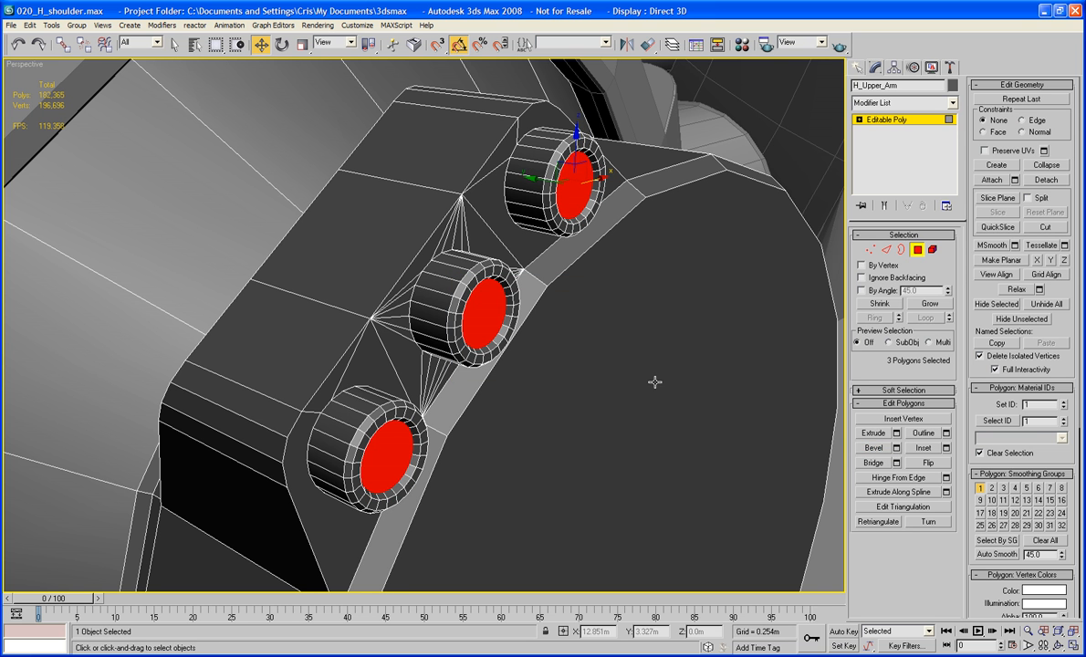
pyautogui.click(919, 253)
# Step: Examine the recessed bolts up close and the upper arm's fit within the whole shoulder joint
pyautogui.moveTo(823, 295); pyautogui.dragTo(754, 279, button='middle')
pyautogui.scroll(3, 754, 279)
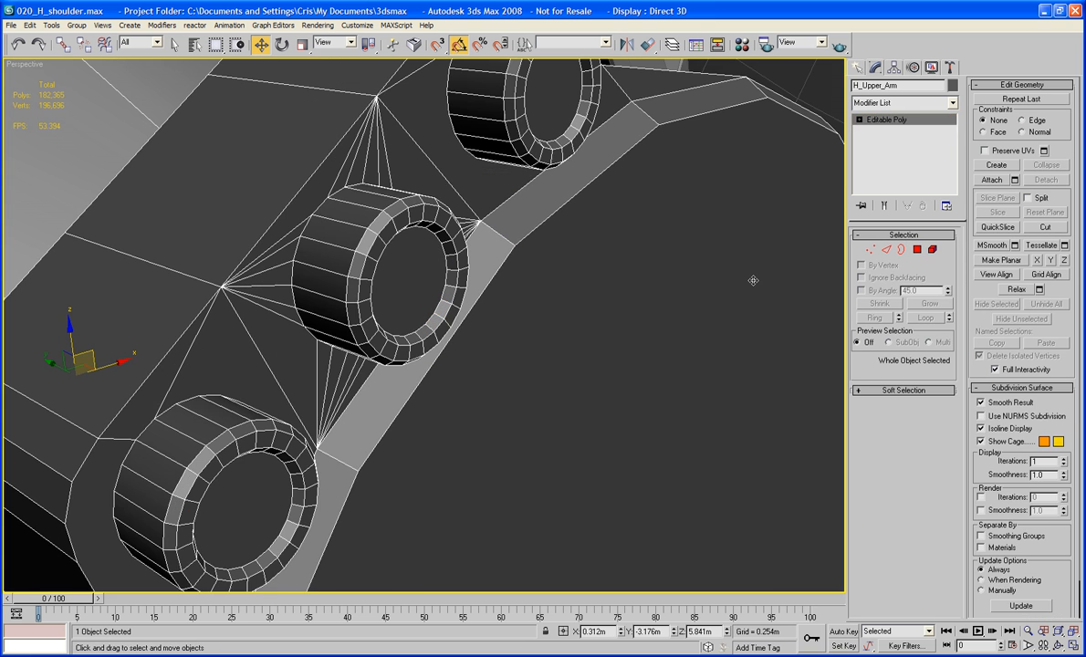
pyautogui.scroll(-9, 754, 280)
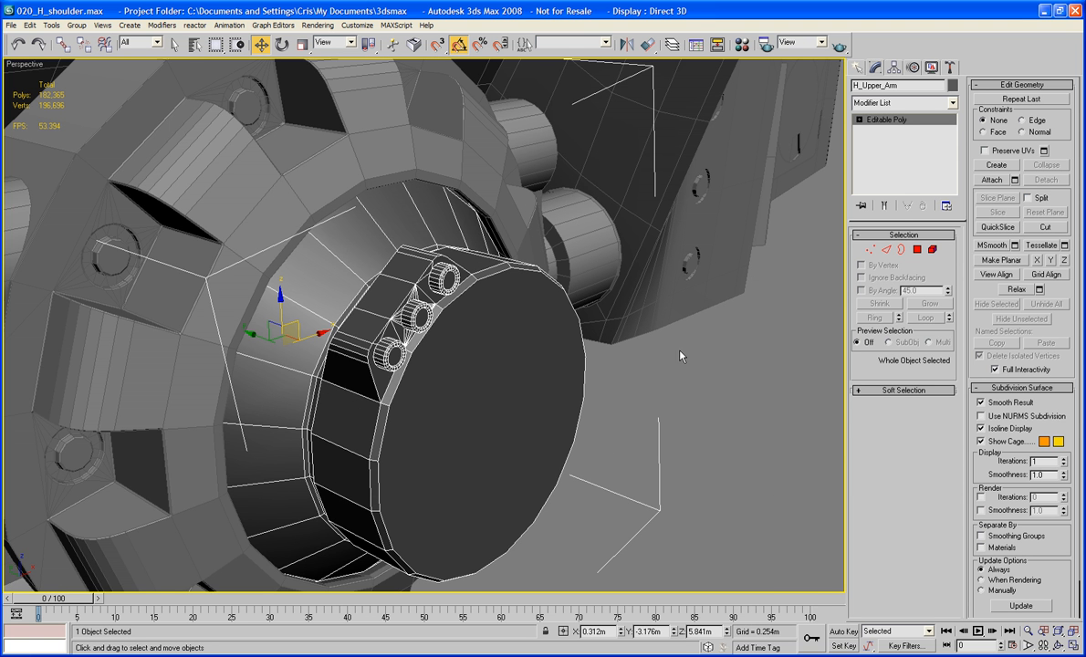
pyautogui.moveTo(476, 363); pyautogui.dragTo(496, 339, button='middle')
pyautogui.scroll(-5, 495, 339)
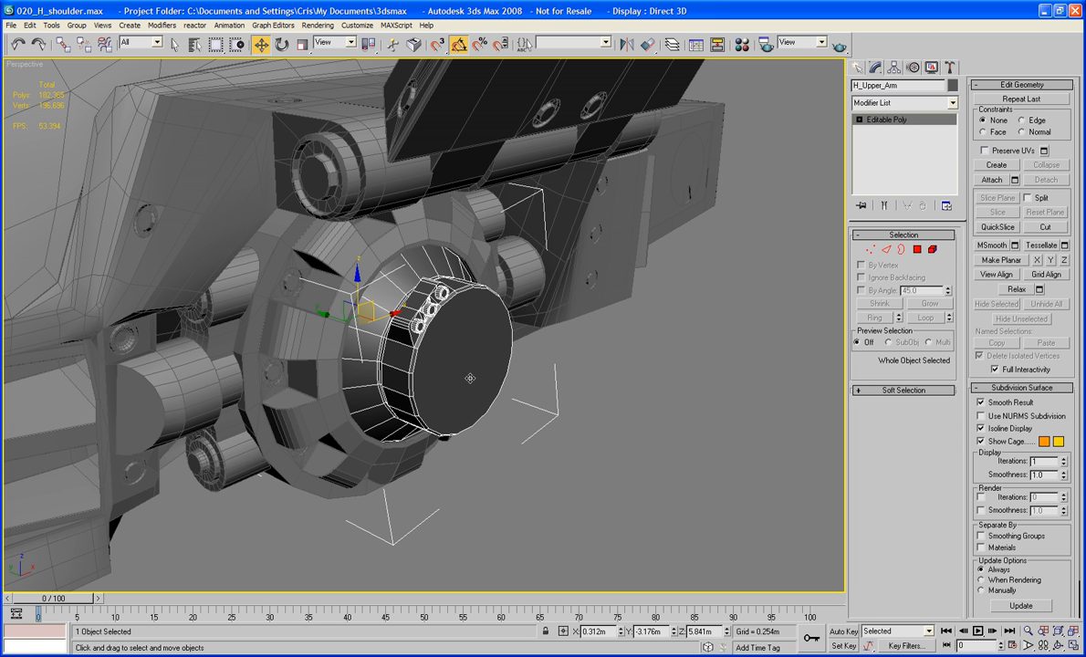
pyautogui.moveTo(473, 371); pyautogui.dragTo(440, 348, button='middle')
pyautogui.scroll(2, 421, 355)
pyautogui.moveTo(439, 348)
pyautogui.keyDown('alt'); pyautogui.mouseDown(button='middle')
pyautogui.moveTo(442, 341)
pyautogui.moveTo(447, 358)
pyautogui.mouseUp(button='middle'); pyautogui.keyUp('alt')
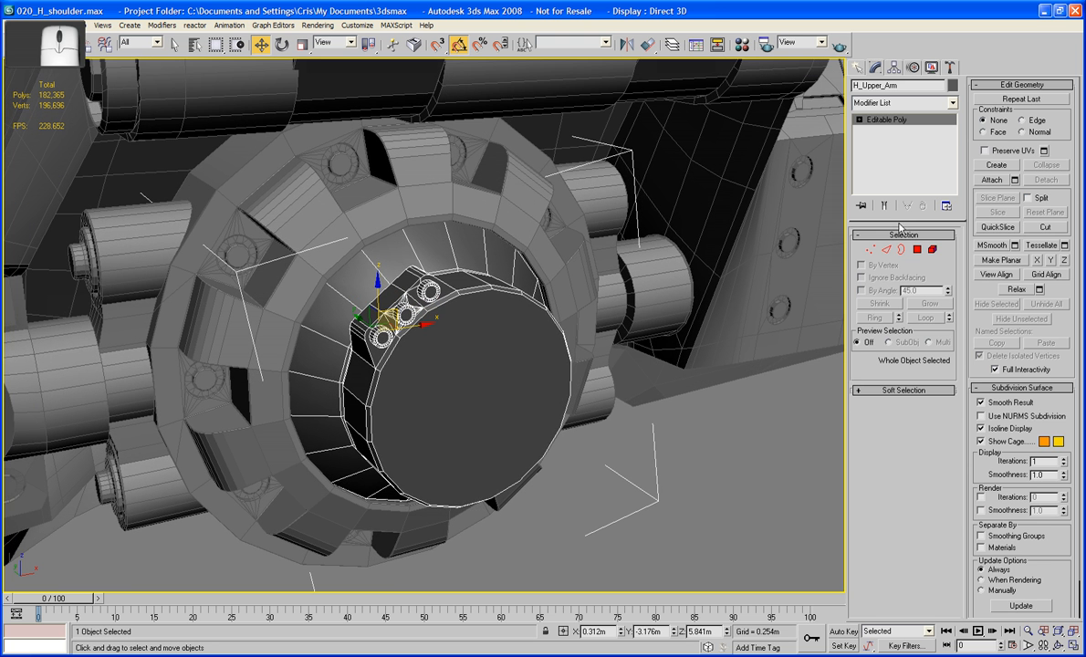
# Step: Clone the upper arm's round front cap as an element, rotated to lie horizontally
pyautogui.click(917, 250)
pyautogui.click(418, 396)
pyautogui.keyDown('alt'); pyautogui.moveTo(417, 396); pyautogui.dragTo(460, 446, button='middle'); pyautogui.keyUp('alt')
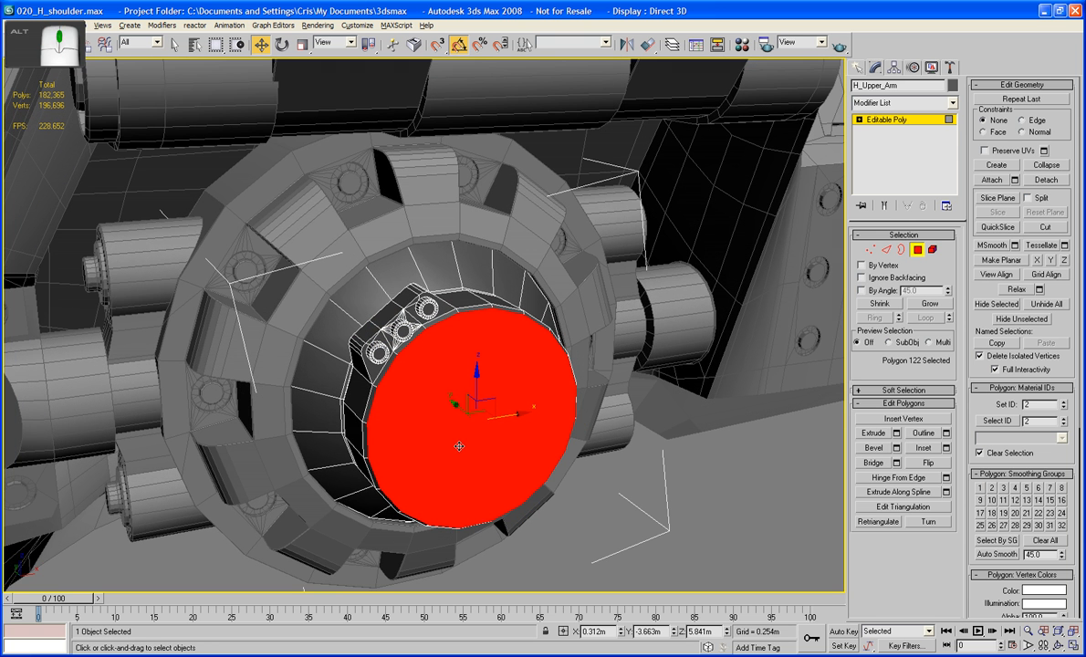
pyautogui.press('e')
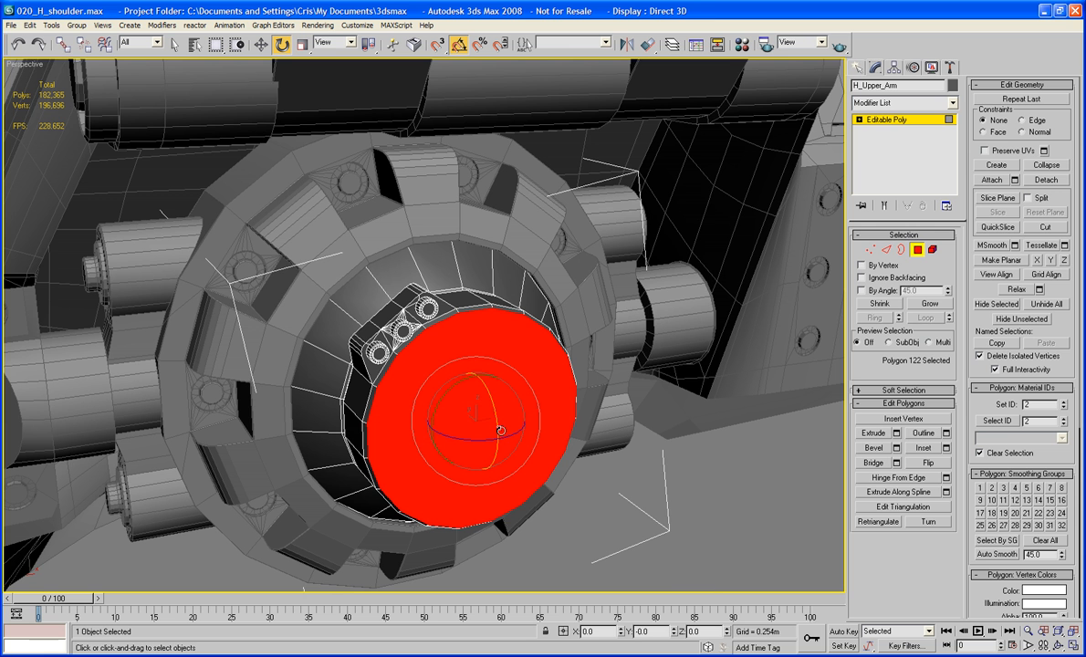
pyautogui.keyDown('shift'); pyautogui.moveTo(498, 430); pyautogui.dragTo(491, 374); pyautogui.keyUp('shift')
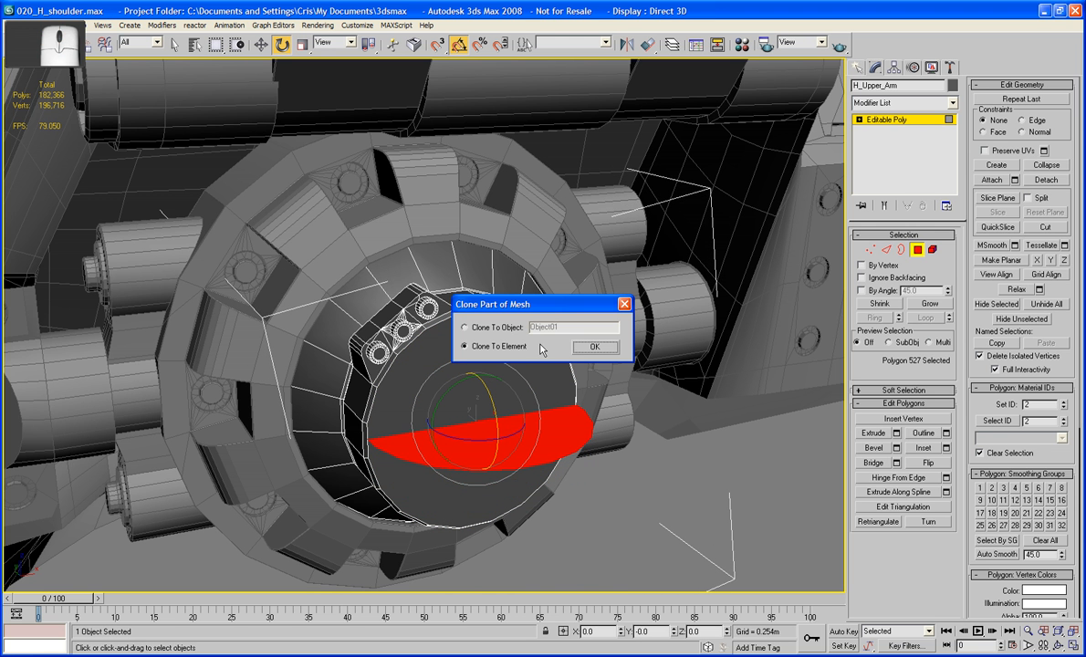
pyautogui.click(584, 348)
# Step: Move the cloned disc out in front of the arm to about Y -3.927 m and scale it down uniformly
pyautogui.press('w')
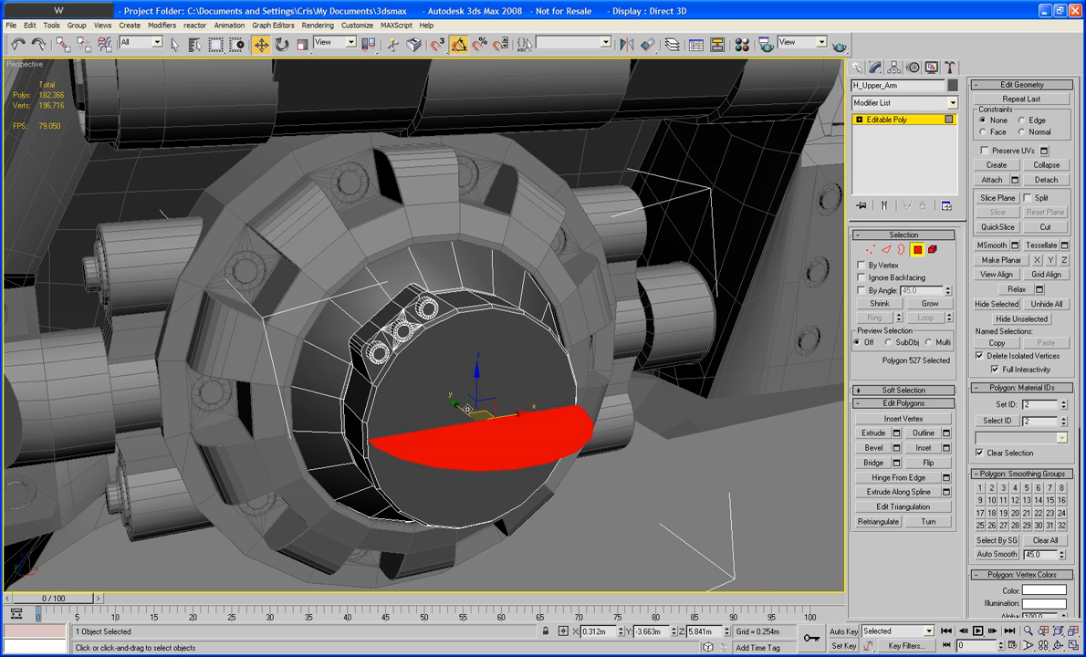
pyautogui.moveTo(427, 377); pyautogui.dragTo(522, 494)
pyautogui.moveTo(563, 498)
pyautogui.keyDown('alt'); pyautogui.mouseDown(button='middle')
pyautogui.moveTo(546, 489)
pyautogui.moveTo(553, 505)
pyautogui.mouseUp(button='middle'); pyautogui.keyUp('alt')
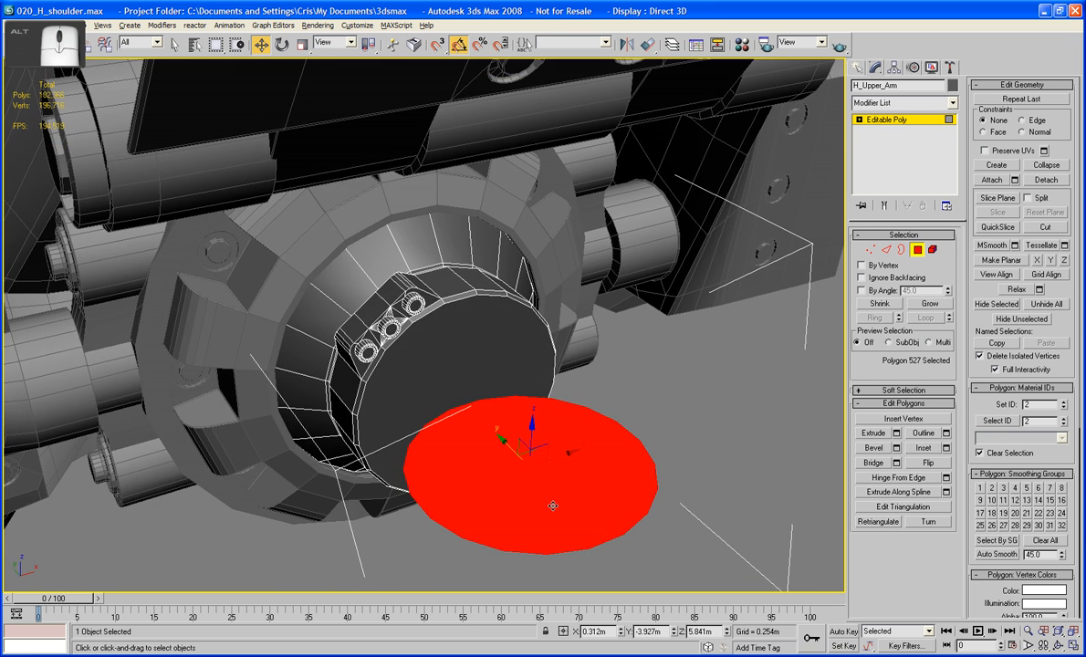
pyautogui.press('r')
pyautogui.moveTo(529, 485); pyautogui.dragTo(530, 519)
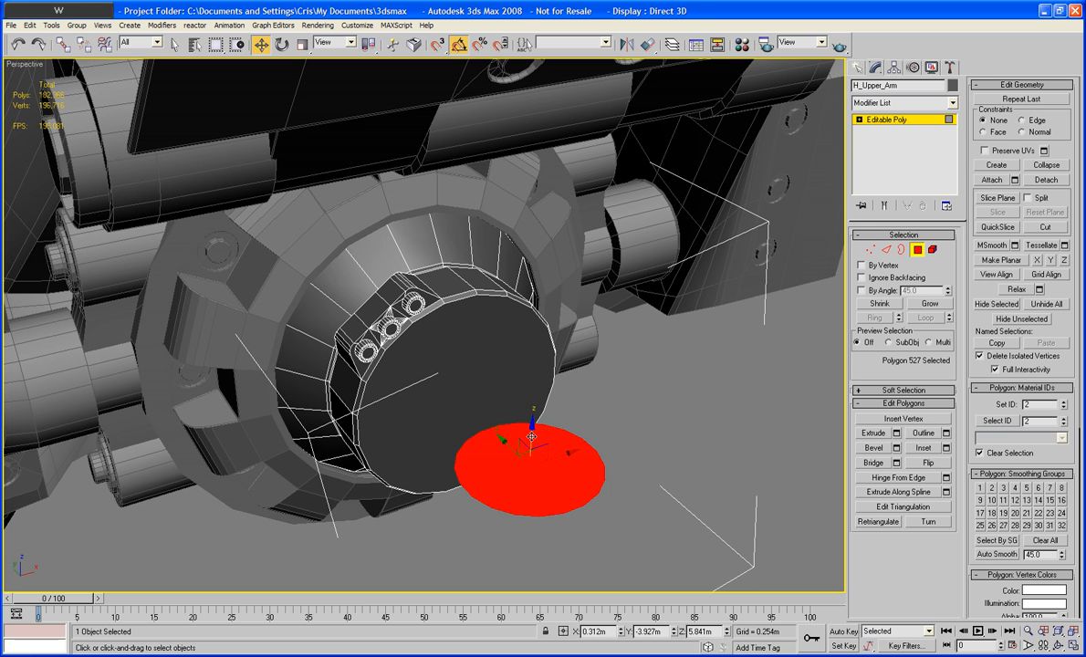
# Step: Raise the disc to about Z 5.932 m and shift it back toward the arm to about Y -3.878 m
pyautogui.moveTo(531, 436); pyautogui.dragTo(531, 412)
pyautogui.moveTo(531, 413)
pyautogui.keyDown('alt'); pyautogui.mouseDown(button='middle')
pyautogui.moveTo(548, 375)
pyautogui.moveTo(562, 378)
pyautogui.moveTo(528, 391)
pyautogui.mouseUp(button='middle'); pyautogui.keyUp('alt')
pyautogui.moveTo(528, 384); pyautogui.dragTo(502, 381)
pyautogui.keyDown('alt'); pyautogui.moveTo(502, 375); pyautogui.dragTo(498, 388, button='middle'); pyautogui.keyUp('alt')
pyautogui.moveTo(544, 351); pyautogui.dragTo(545, 357)
pyautogui.keyDown('alt'); pyautogui.moveTo(545, 357); pyautogui.dragTo(543, 409, button='middle'); pyautogui.keyUp('alt')
pyautogui.scroll(4, 560, 380)
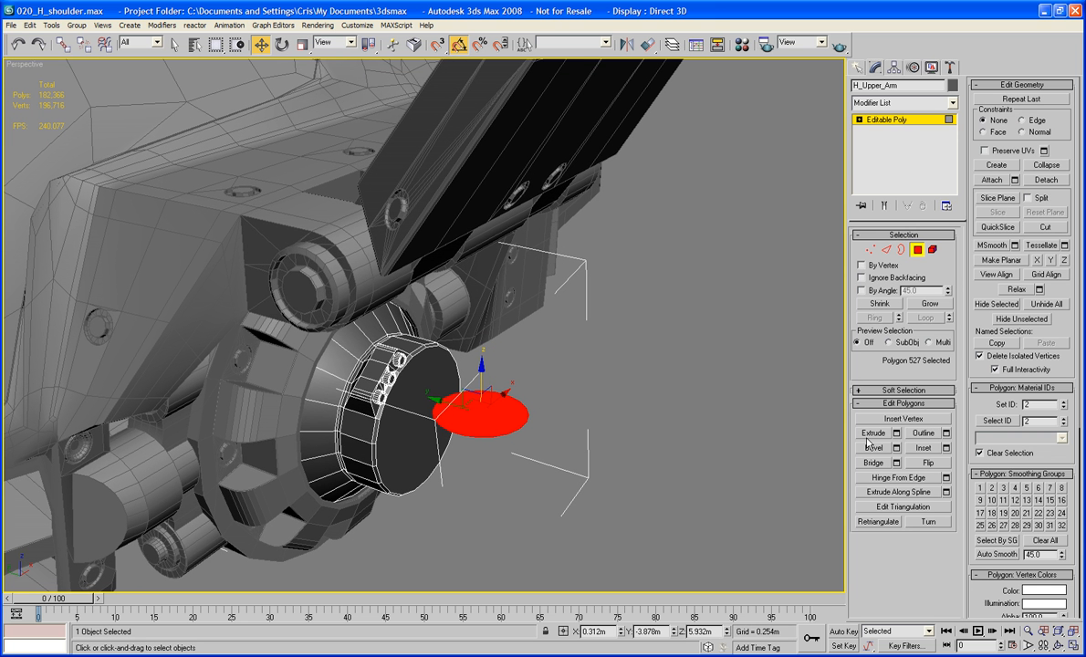
# Step: Scale the horizontal disc up slightly and uniformly
pyautogui.click(872, 435)
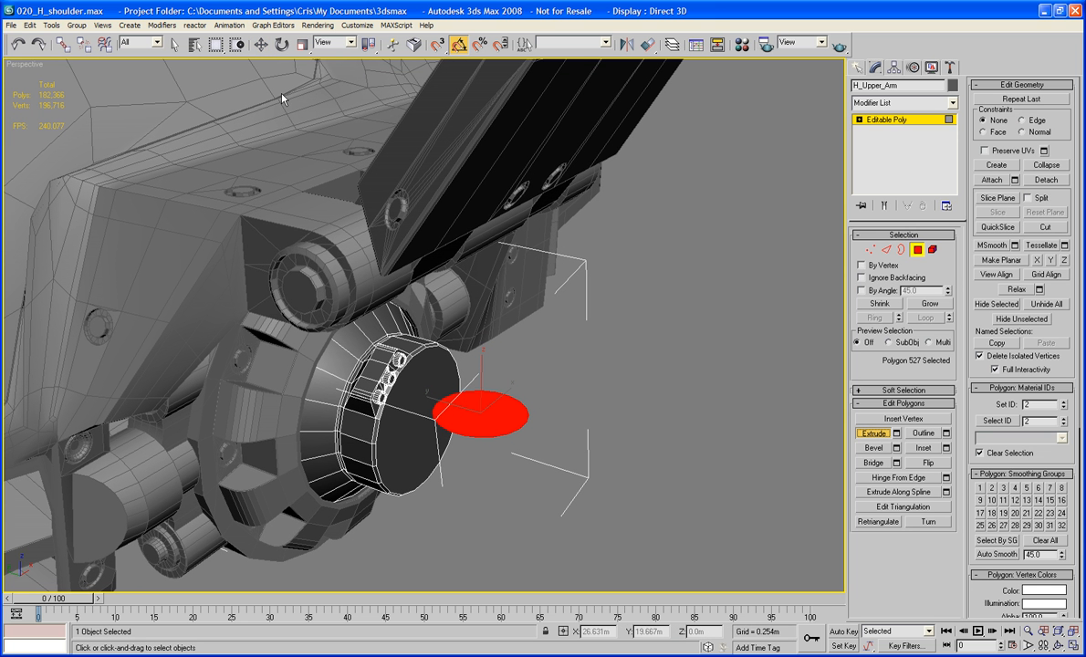
pyautogui.click(302, 44)
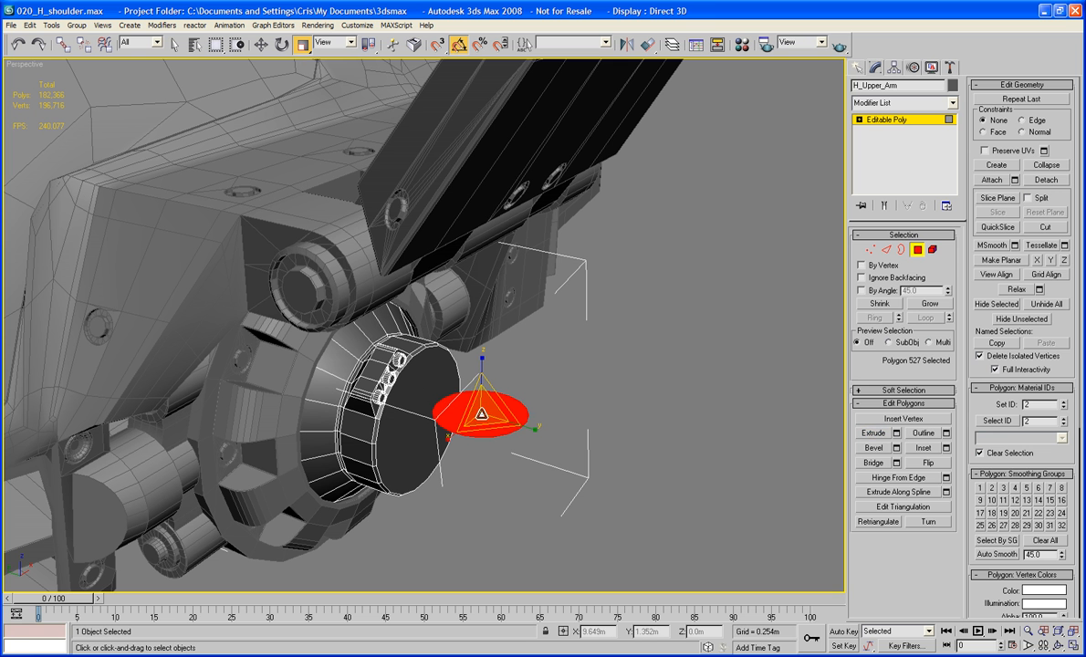
pyautogui.moveTo(480, 411); pyautogui.dragTo(480, 405)
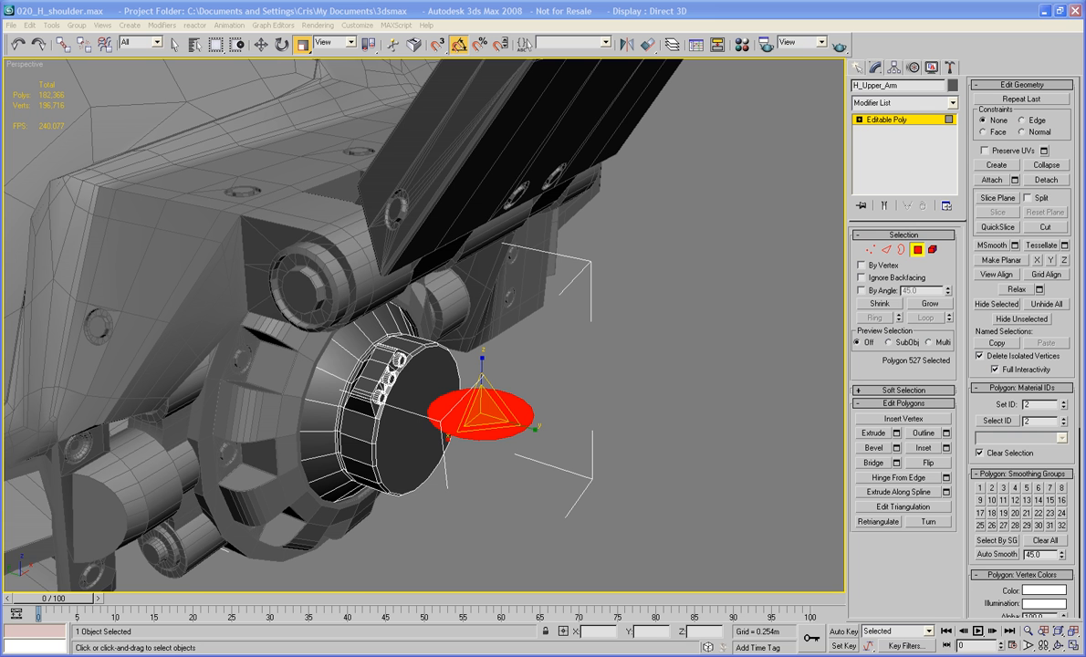
pyautogui.keyDown('alt'); pyautogui.moveTo(451, 497); pyautogui.dragTo(358, 160, button='middle'); pyautogui.keyUp('alt')
# Step: Raise the disc in the front view to about Z 6.086 m, near the top of the arm's round cap
pyautogui.press('w')
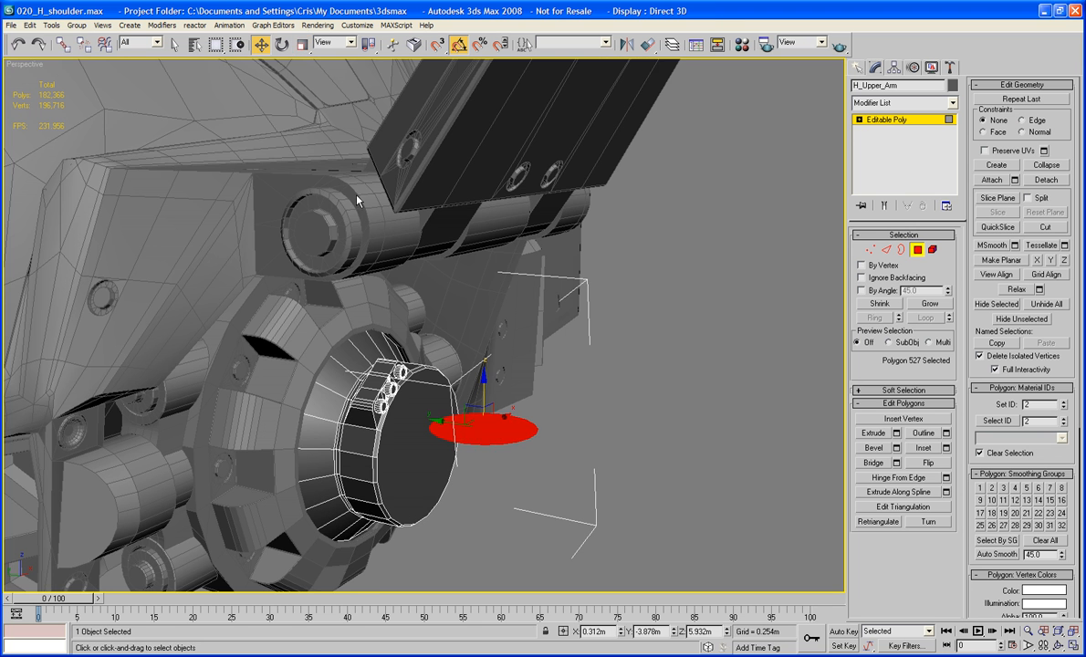
pyautogui.keyDown('alt'); pyautogui.moveTo(490, 399); pyautogui.dragTo(523, 447, button='middle'); pyautogui.keyUp('alt')
pyautogui.press('f')
pyautogui.press('z')
pyautogui.scroll(-5, 520, 444)
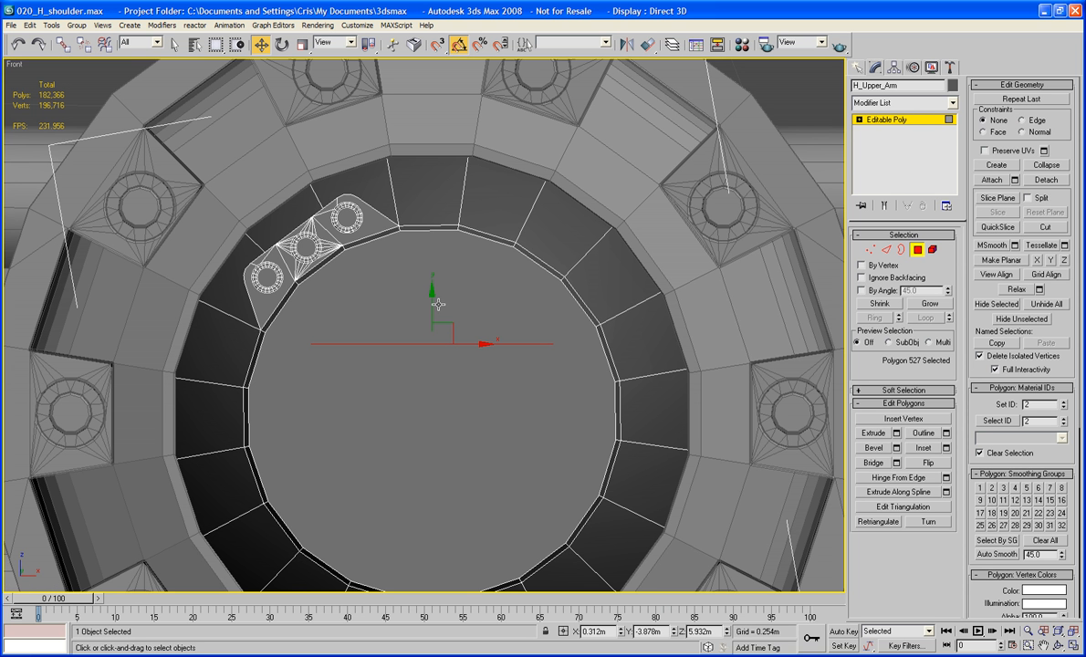
pyautogui.moveTo(429, 304); pyautogui.dragTo(429, 186)
pyautogui.scroll(-4, 439, 209)
# Step: Cap the open border of the horizontal disc to give it a second face in the perspective view
pyautogui.press('p')
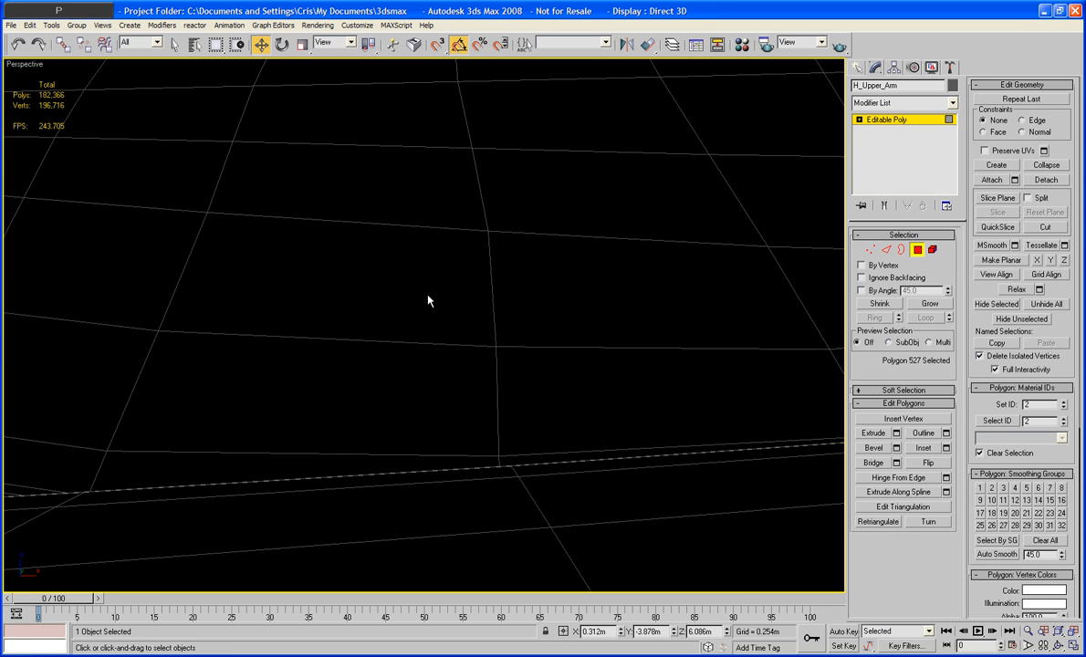
pyautogui.press('z')
pyautogui.keyDown('alt'); pyautogui.moveTo(429, 314); pyautogui.dragTo(492, 336, button='middle'); pyautogui.keyUp('alt')
pyautogui.scroll(-3, 446, 342)
pyautogui.click(713, 342)
pyautogui.press('3')
pyautogui.click(491, 325)
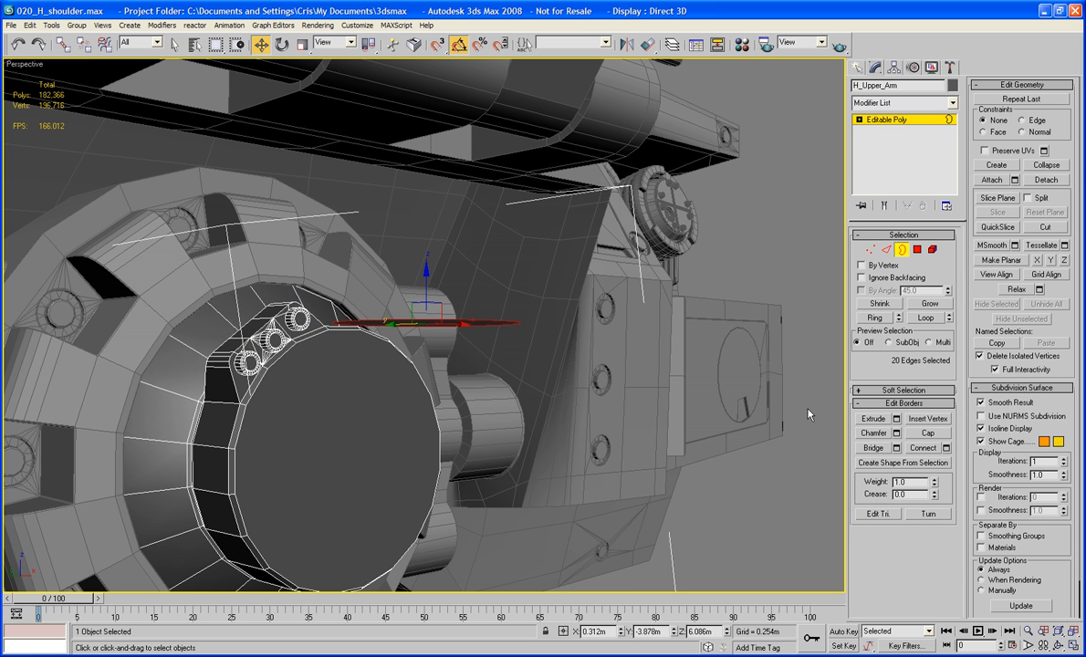
pyautogui.click(918, 435)
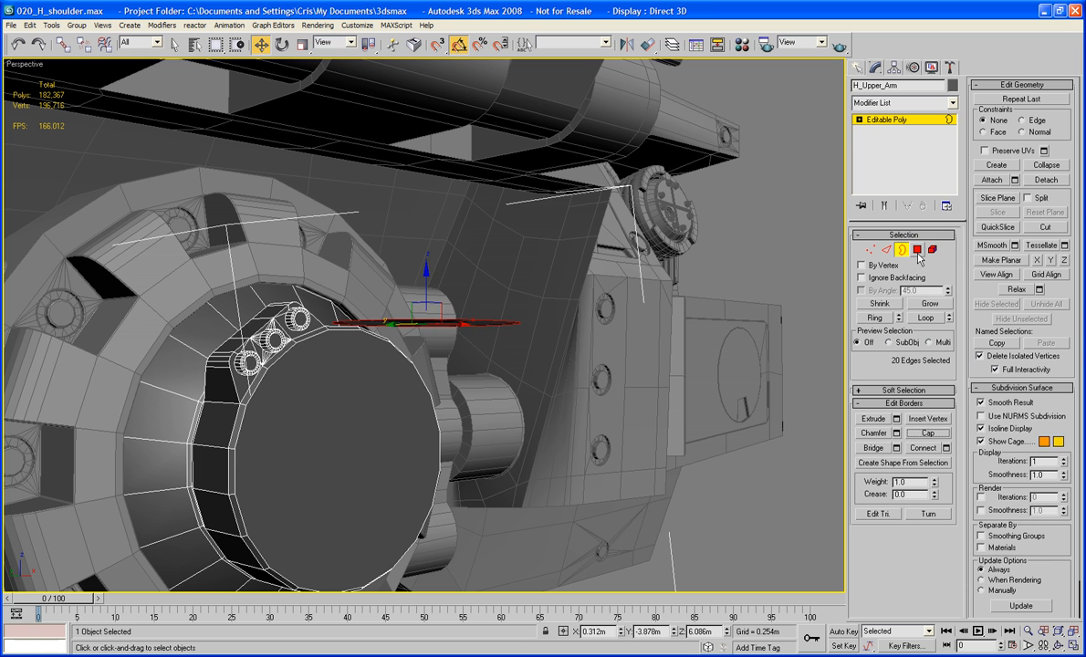
pyautogui.press('4')
pyautogui.click(454, 325)
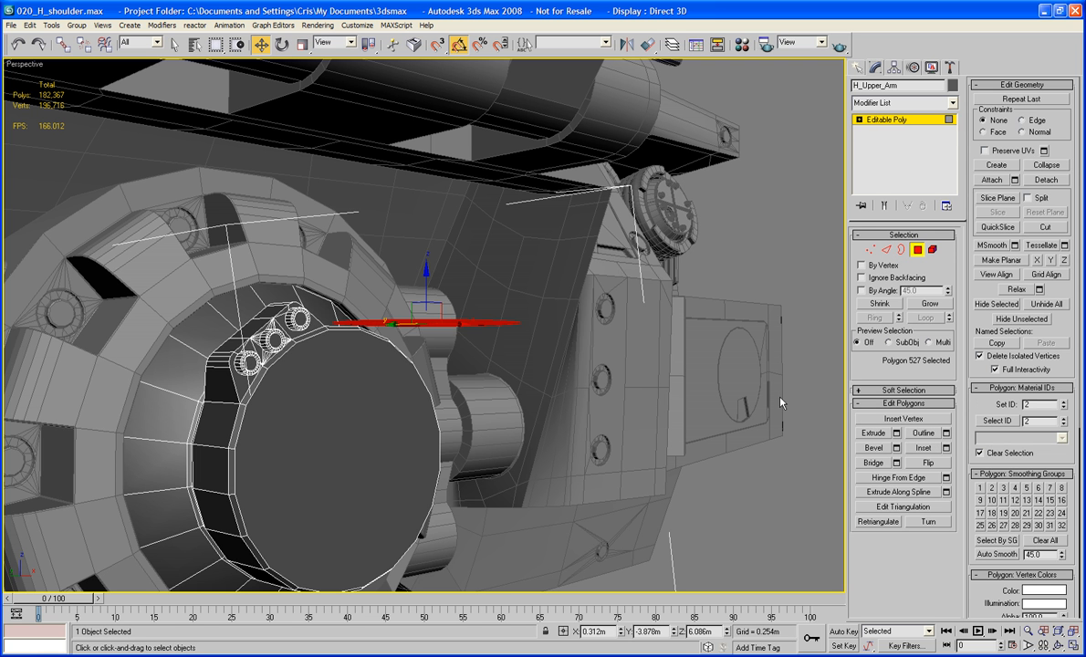
pyautogui.click(896, 434)
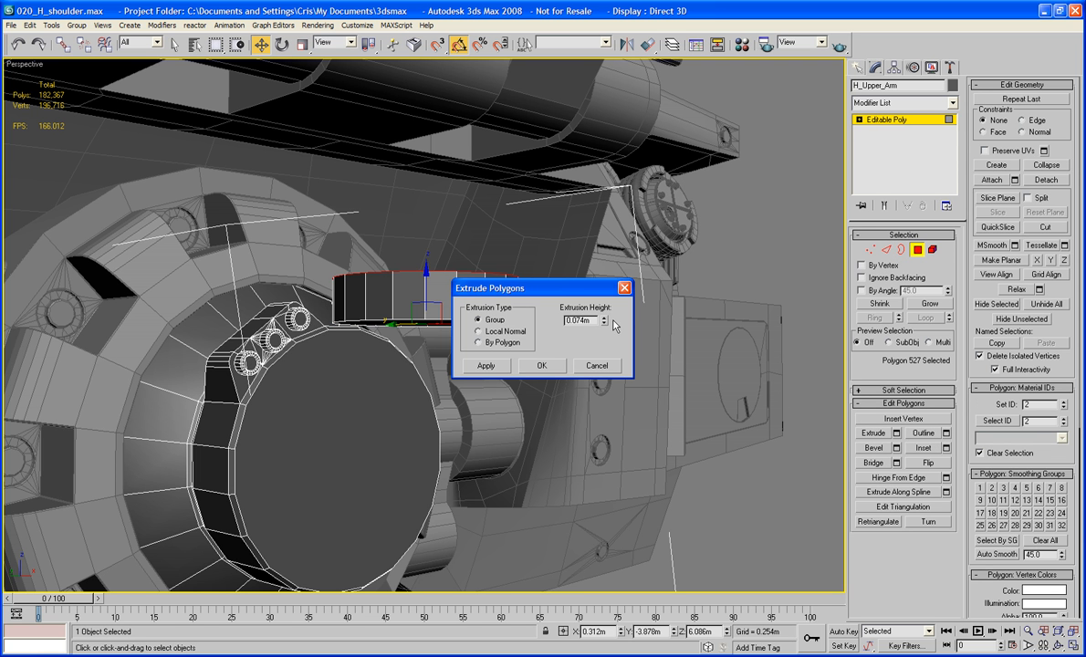
pyautogui.moveTo(609, 320); pyautogui.dragTo(609, 639)
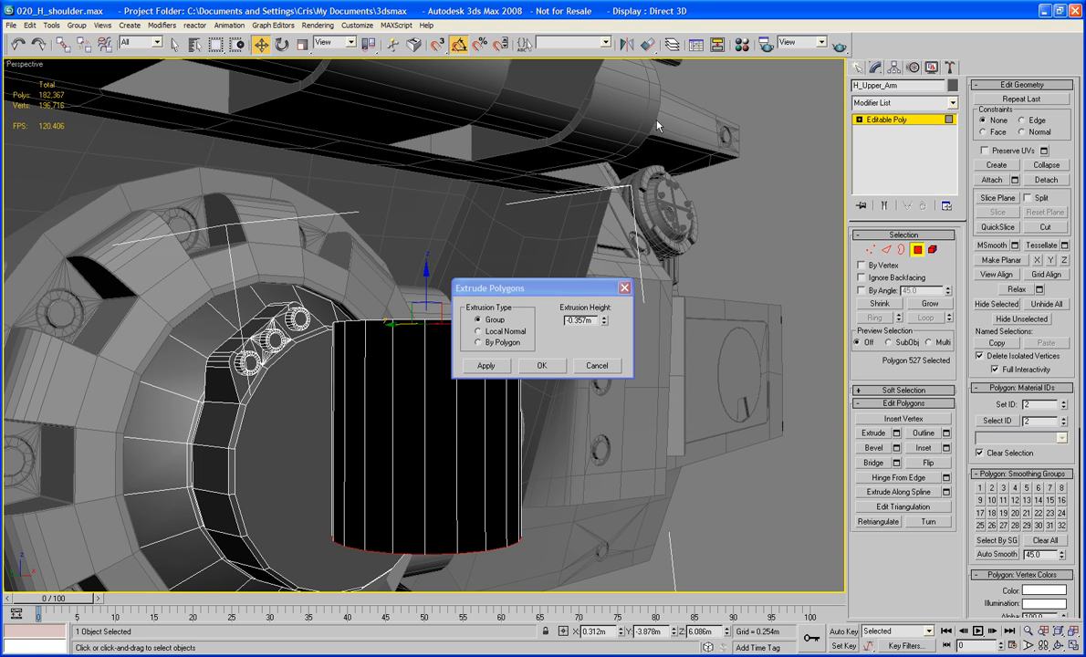
pyautogui.click(596, 366)
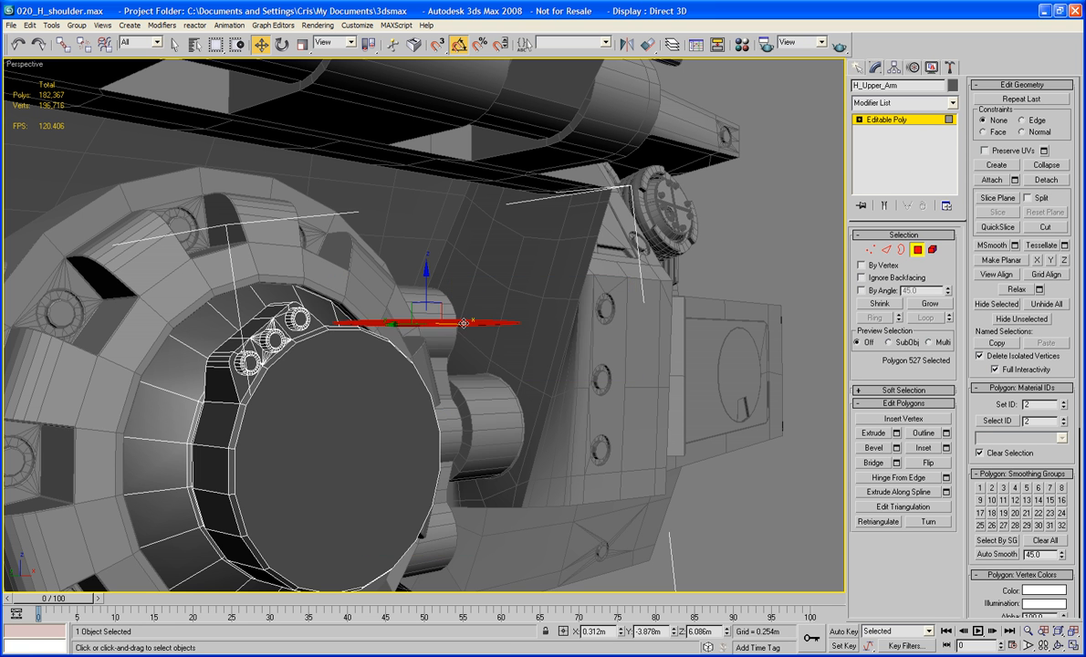
# Step: Select the underside face of the horizontal disc and extrude it down 0.487 m as a group in the front view
pyautogui.keyDown('alt'); pyautogui.moveTo(549, 340); pyautogui.dragTo(470, 333, button='middle'); pyautogui.keyUp('alt')
pyautogui.click(471, 334)
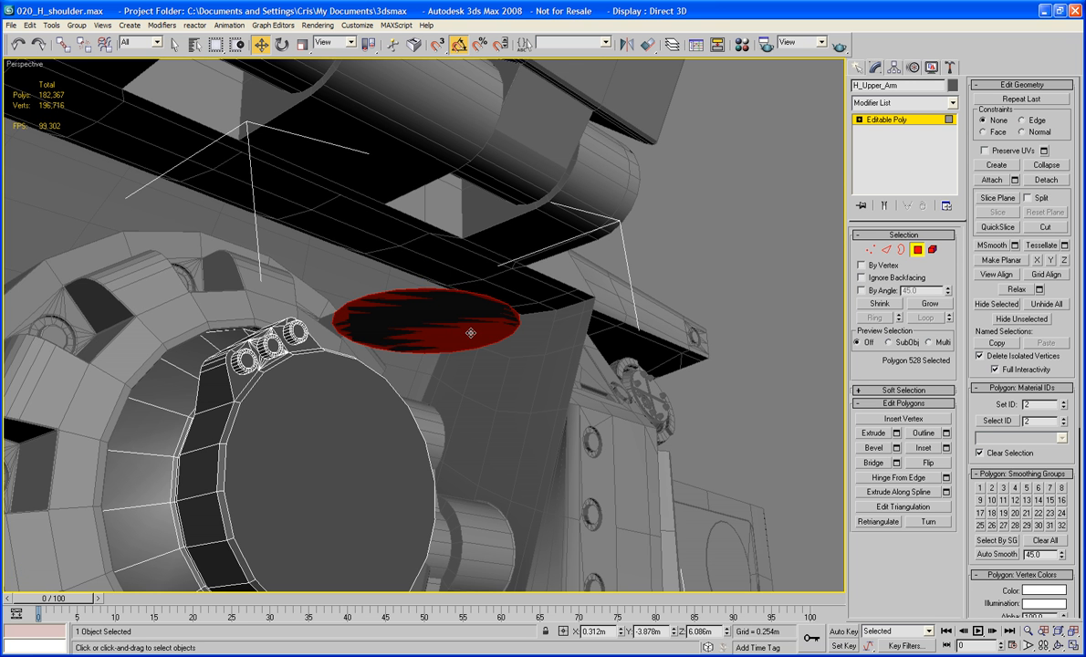
pyautogui.click(873, 436)
pyautogui.moveTo(439, 296); pyautogui.dragTo(508, 375)
pyautogui.keyDown('alt'); pyautogui.moveTo(508, 376); pyautogui.dragTo(477, 302, button='middle'); pyautogui.keyUp('alt')
pyautogui.press('f')
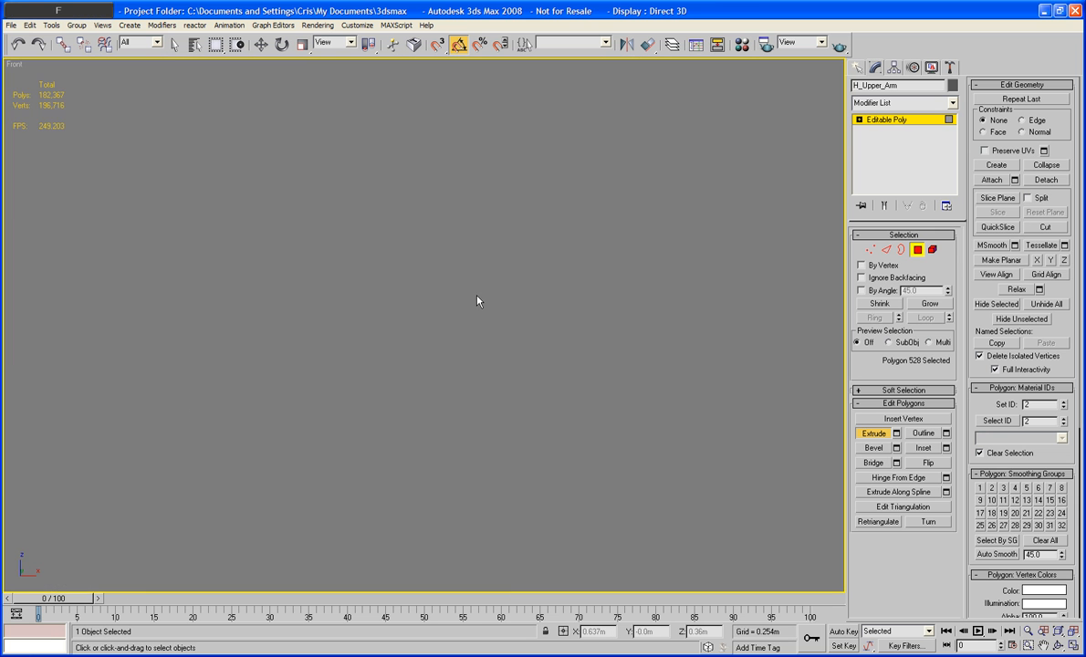
pyautogui.press('z')
pyautogui.moveTo(479, 366); pyautogui.dragTo(483, 252, button='middle')
pyautogui.scroll(-8, 482, 252)
pyautogui.moveTo(482, 372); pyautogui.dragTo(474, 297, button='middle')
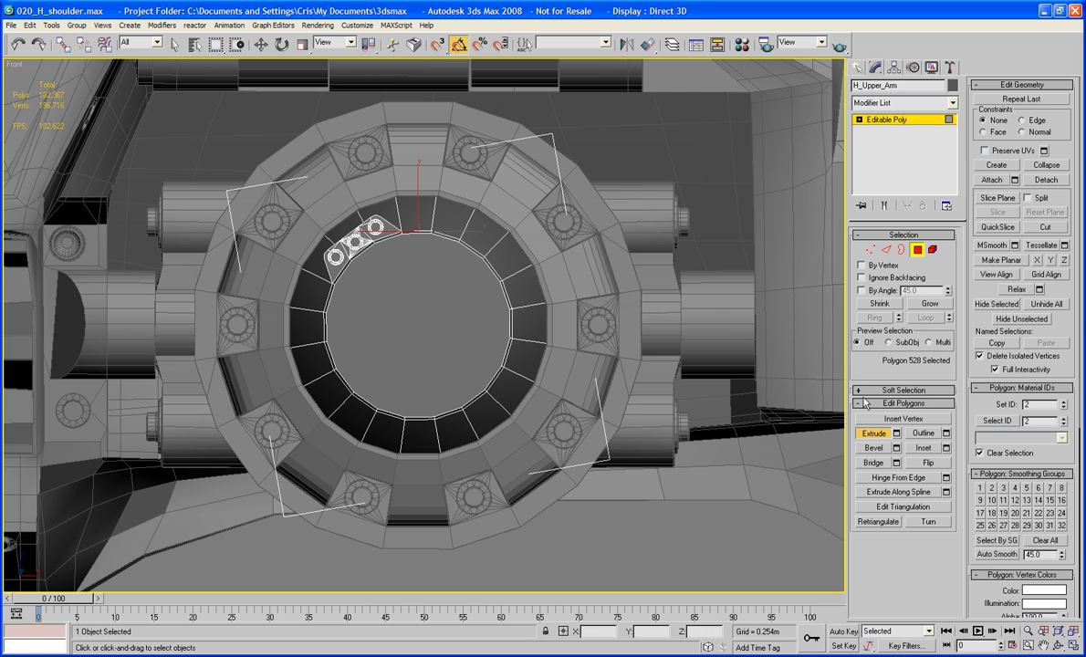
pyautogui.click(896, 434)
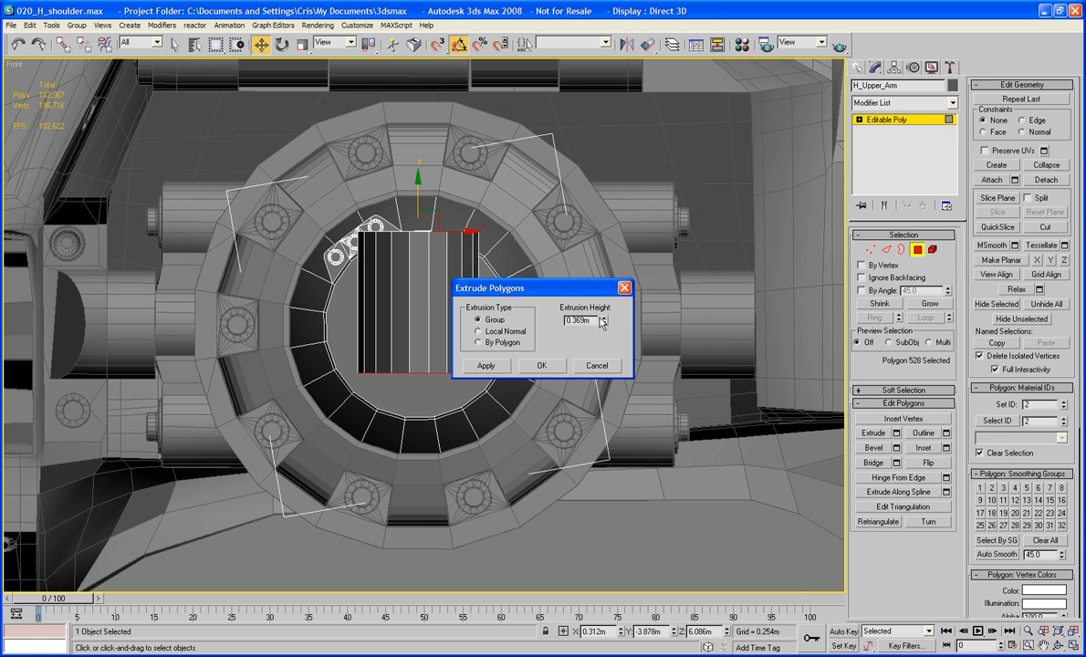
pyautogui.moveTo(605, 323); pyautogui.dragTo(606, 297)
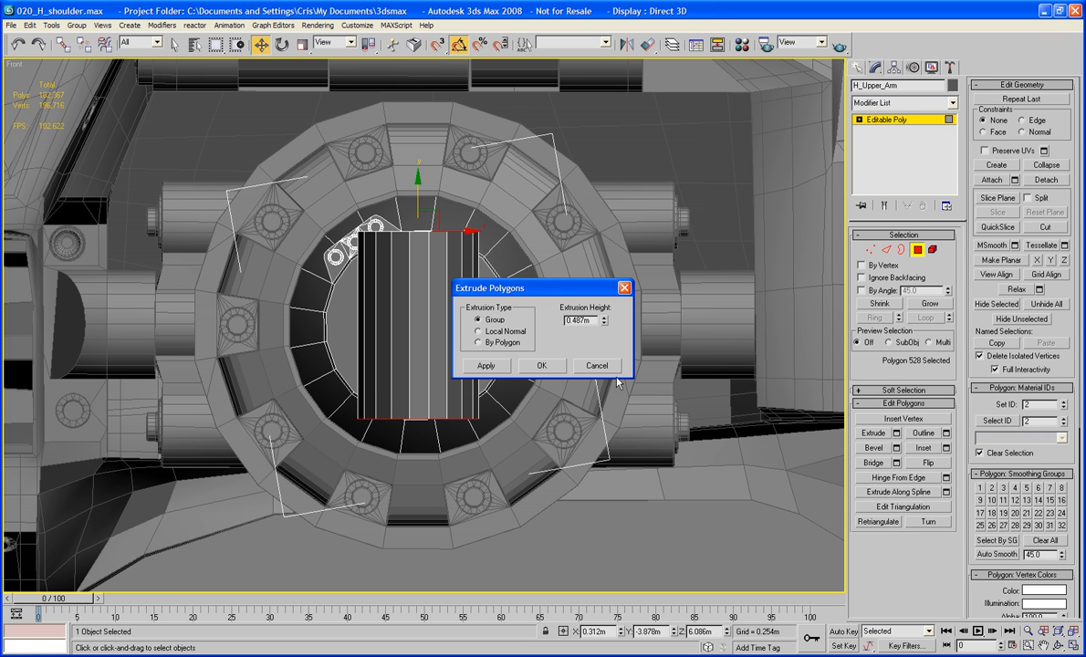
pyautogui.click(541, 366)
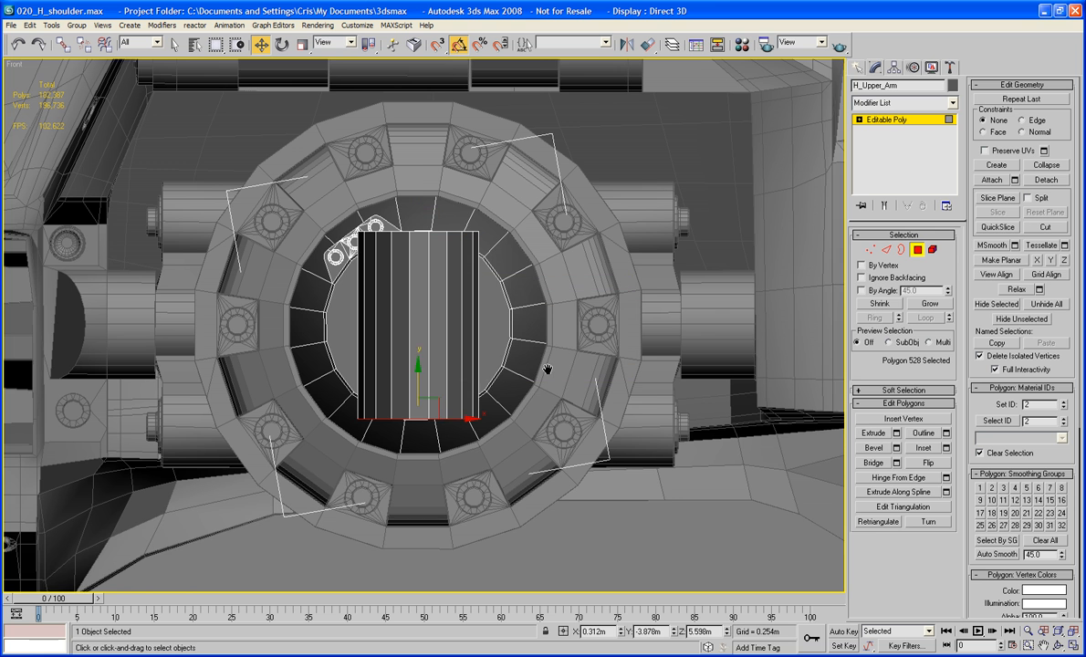
# Step: Connect the cylinder's vertical edges with a middle loop and chamfer it into four horizontal loops, the outer two close to the cylinder's ends
pyautogui.moveTo(583, 281); pyautogui.dragTo(595, 297, button='middle')
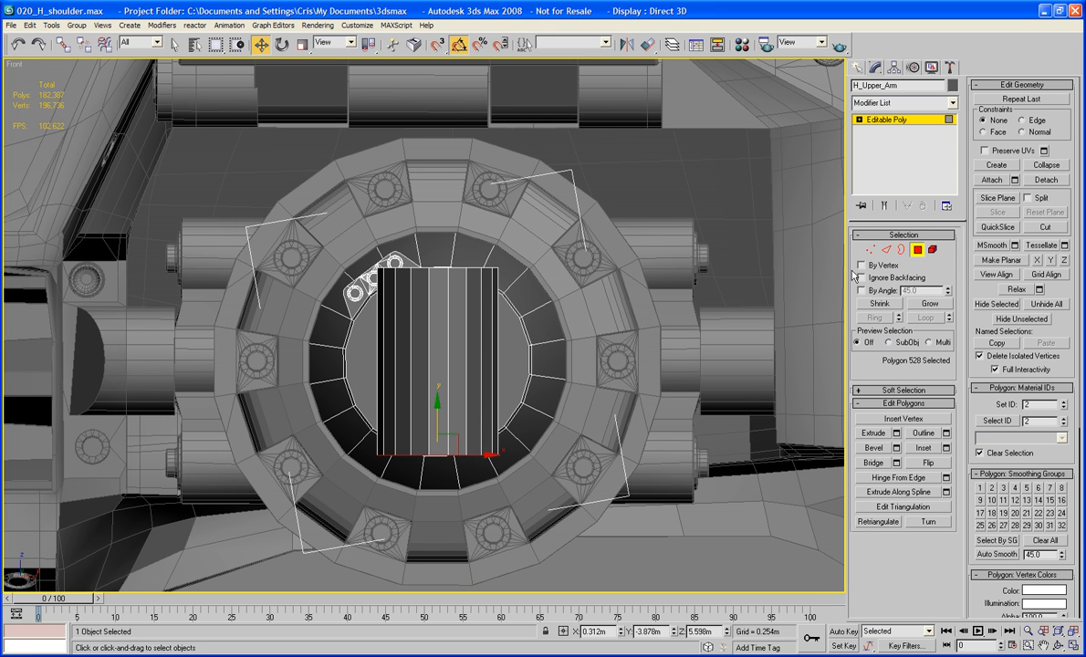
pyautogui.moveTo(712, 281); pyautogui.dragTo(716, 290, button='middle')
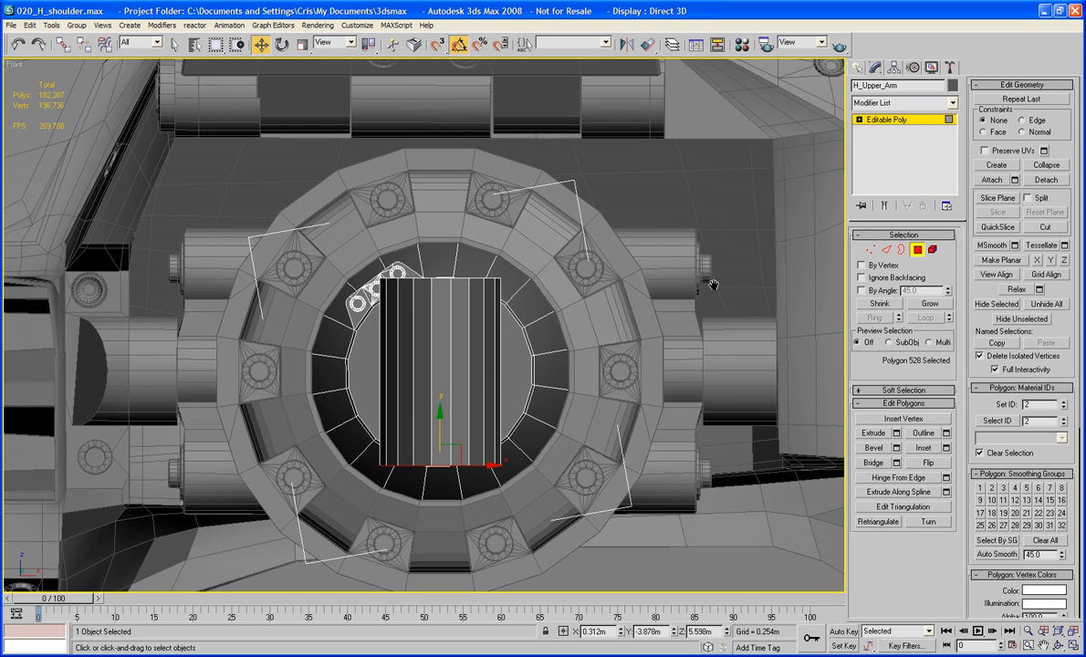
pyautogui.click(886, 249)
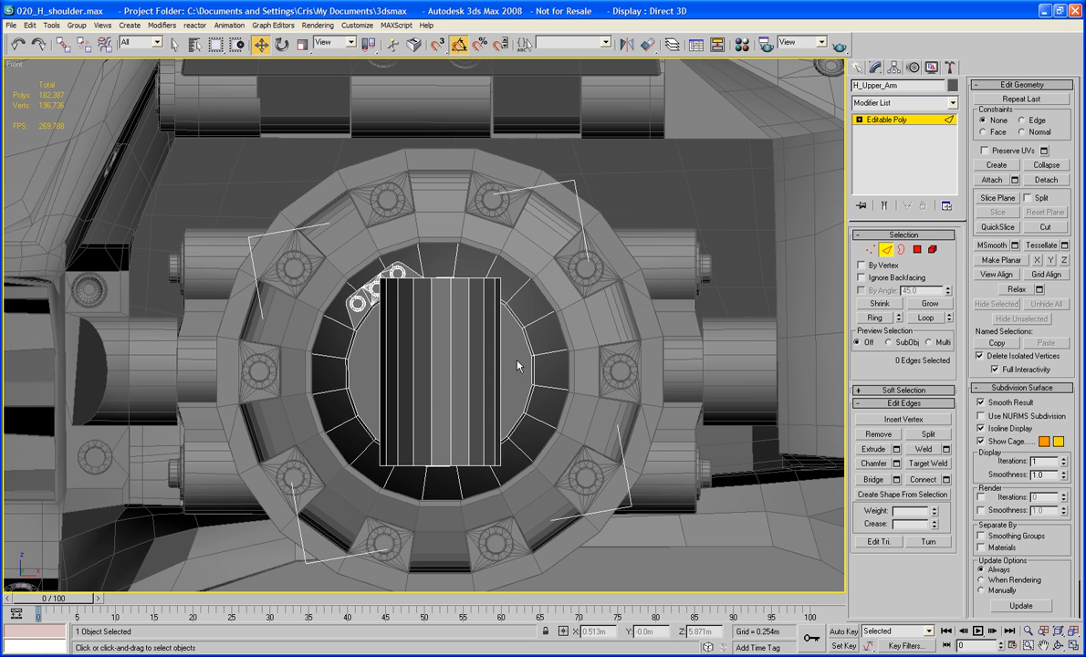
pyautogui.moveTo(517, 361); pyautogui.dragTo(282, 372)
pyautogui.click(920, 479)
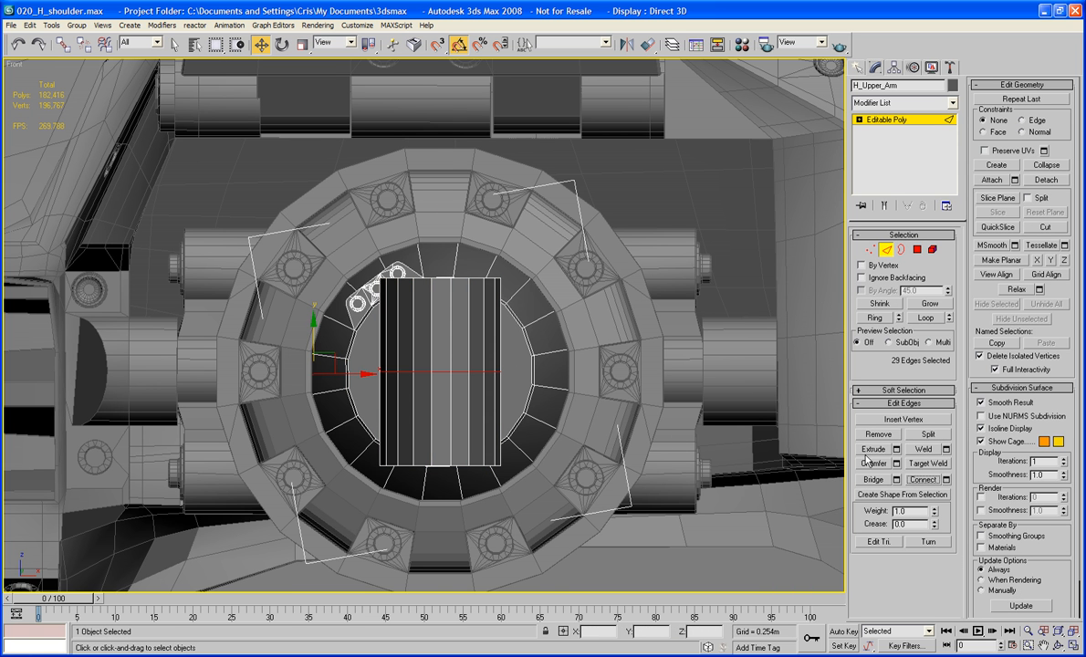
pyautogui.click(879, 464)
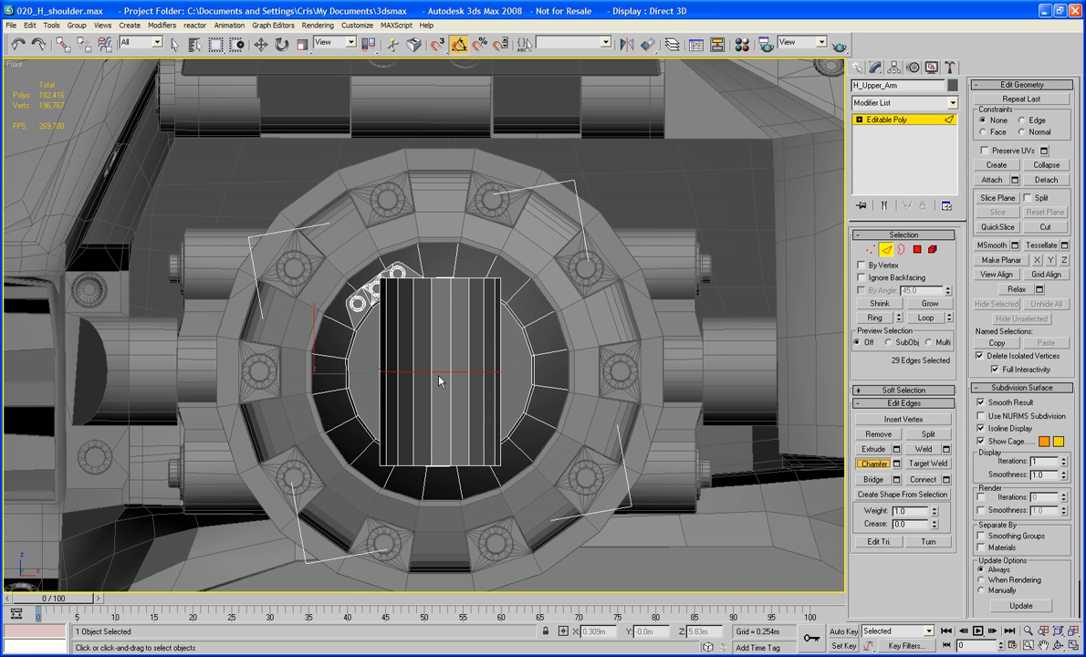
pyautogui.moveTo(437, 371); pyautogui.dragTo(432, 288)
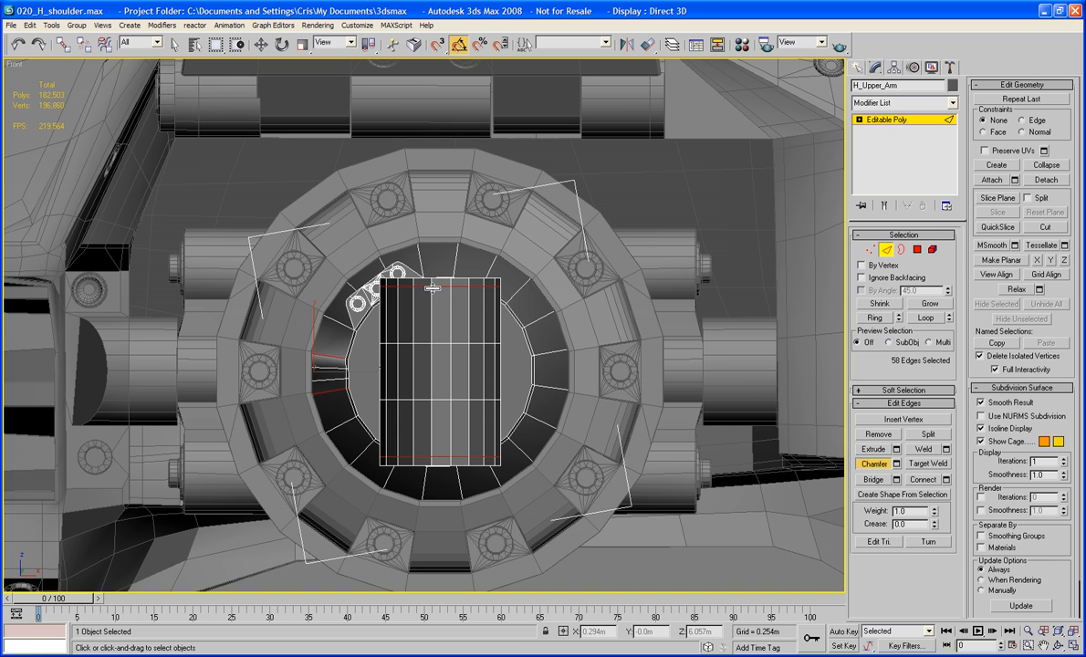
# Step: Select the two middle edge loops, convert them to polygons and delete the side faces, keeping only short rims at both ends of the cylinder
pyautogui.click(918, 250)
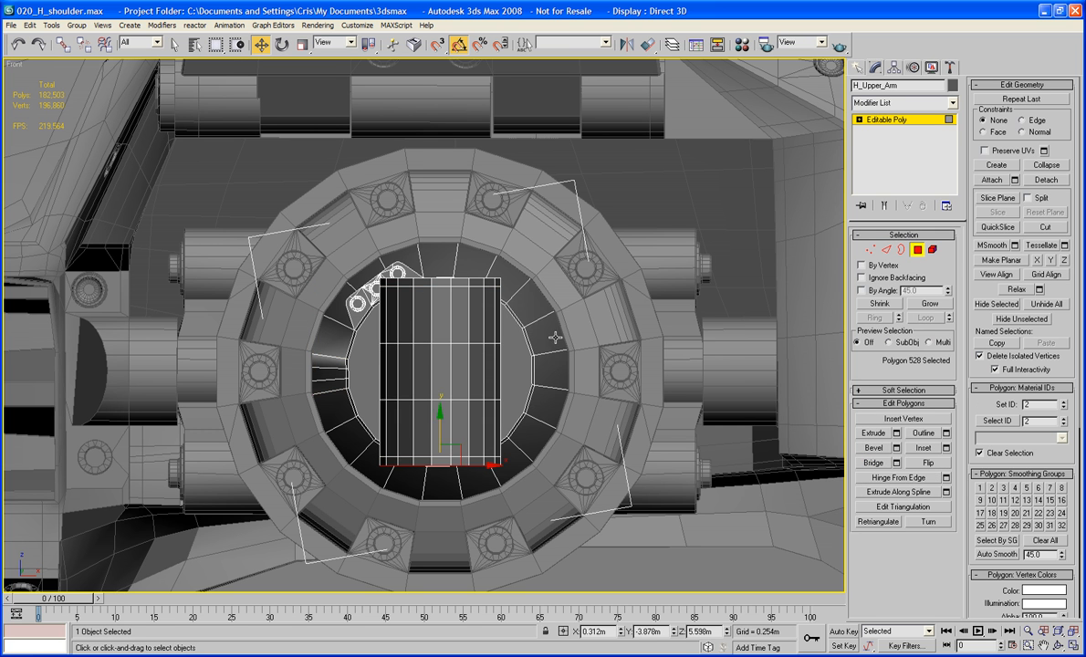
pyautogui.click(552, 381)
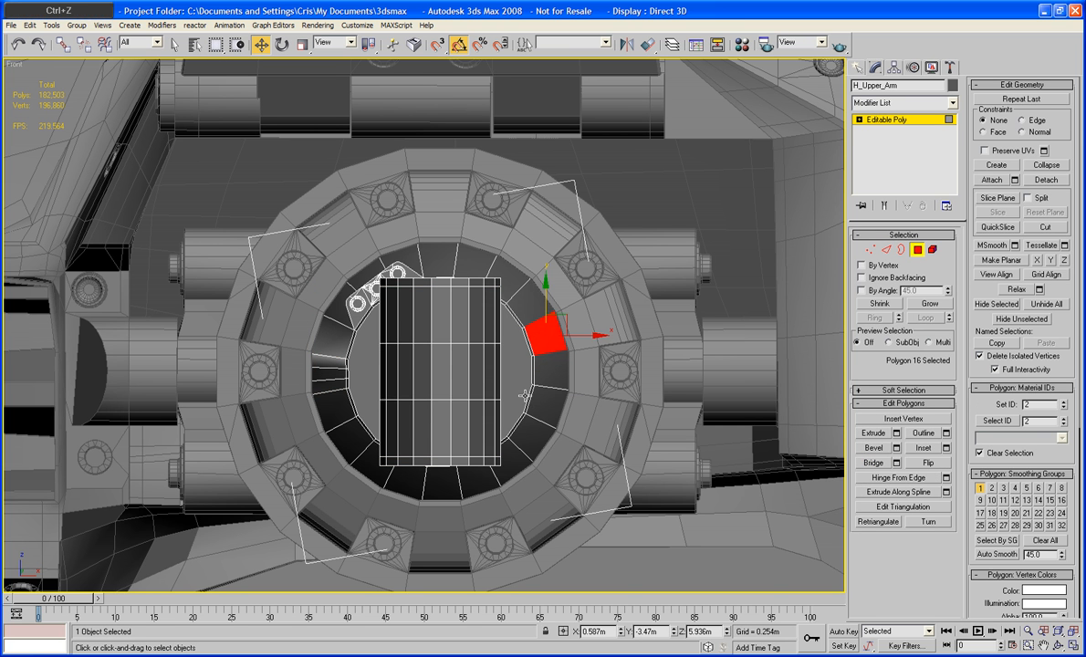
pyautogui.click(886, 250)
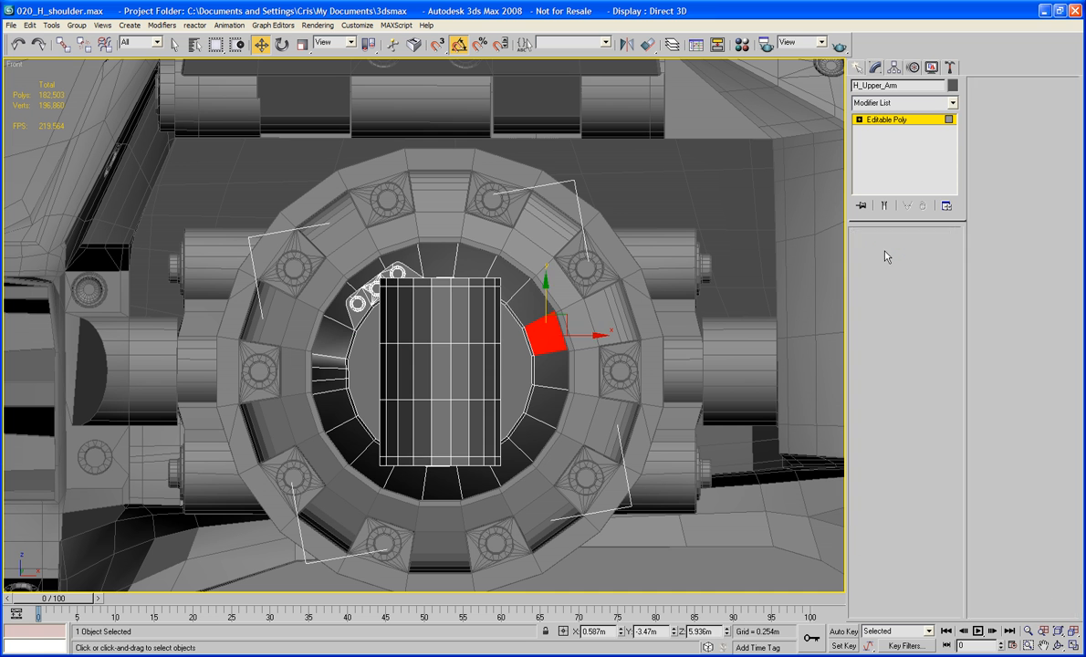
pyautogui.click(440, 344)
pyautogui.keyDown('ctrl'); pyautogui.click(436, 400); pyautogui.keyUp('ctrl')
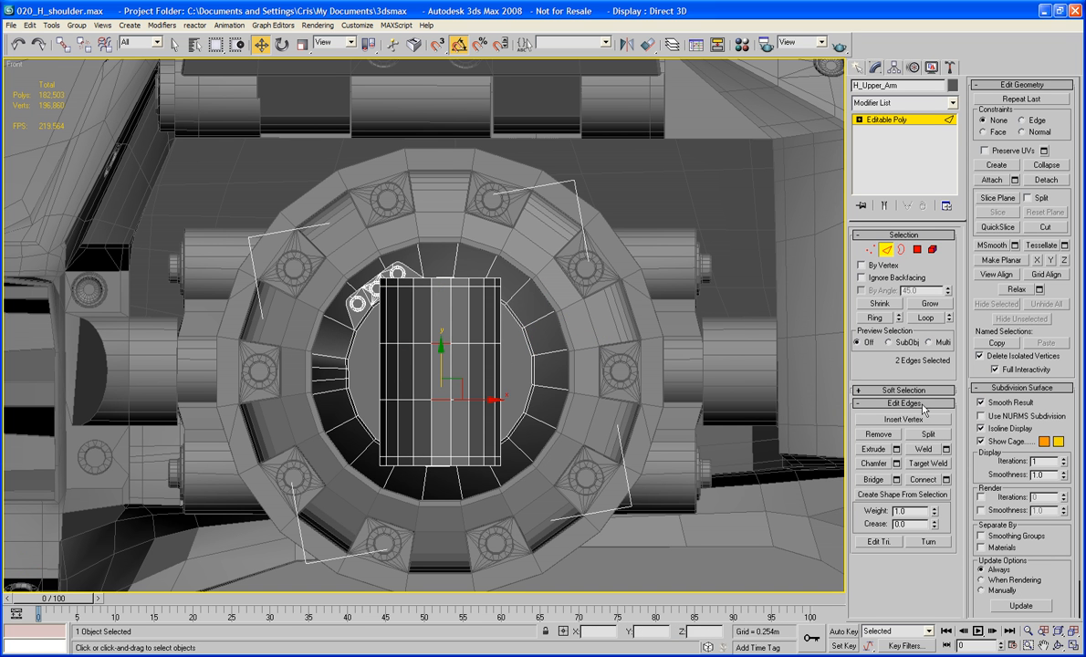
pyautogui.click(927, 318)
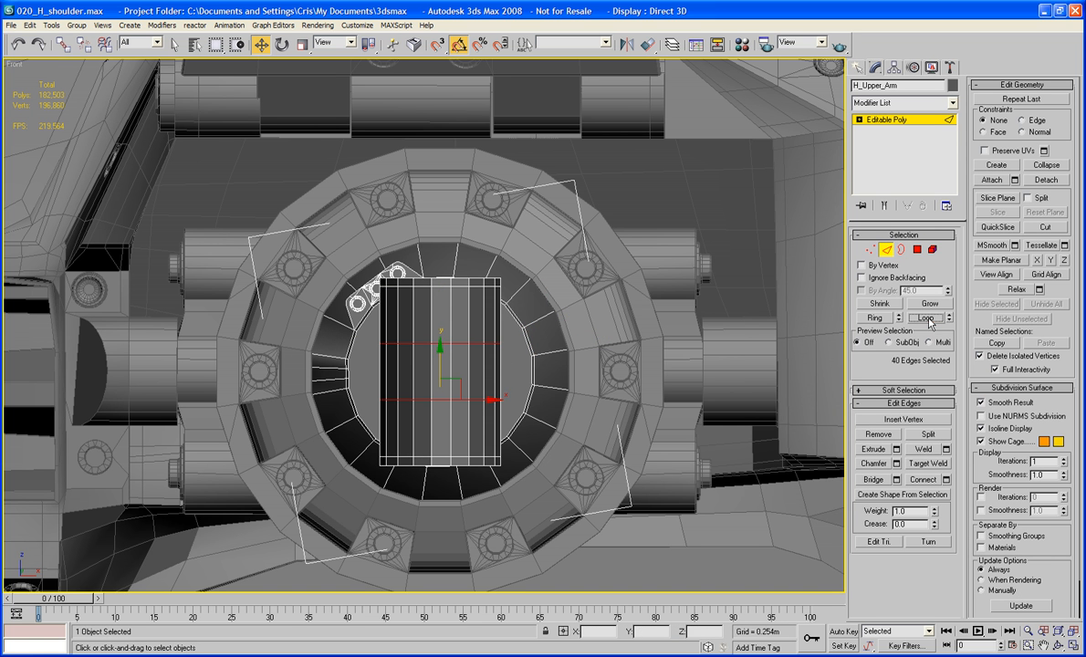
pyautogui.keyDown('ctrl'); pyautogui.click(918, 252); pyautogui.keyUp('ctrl')
pyautogui.press('Delete')
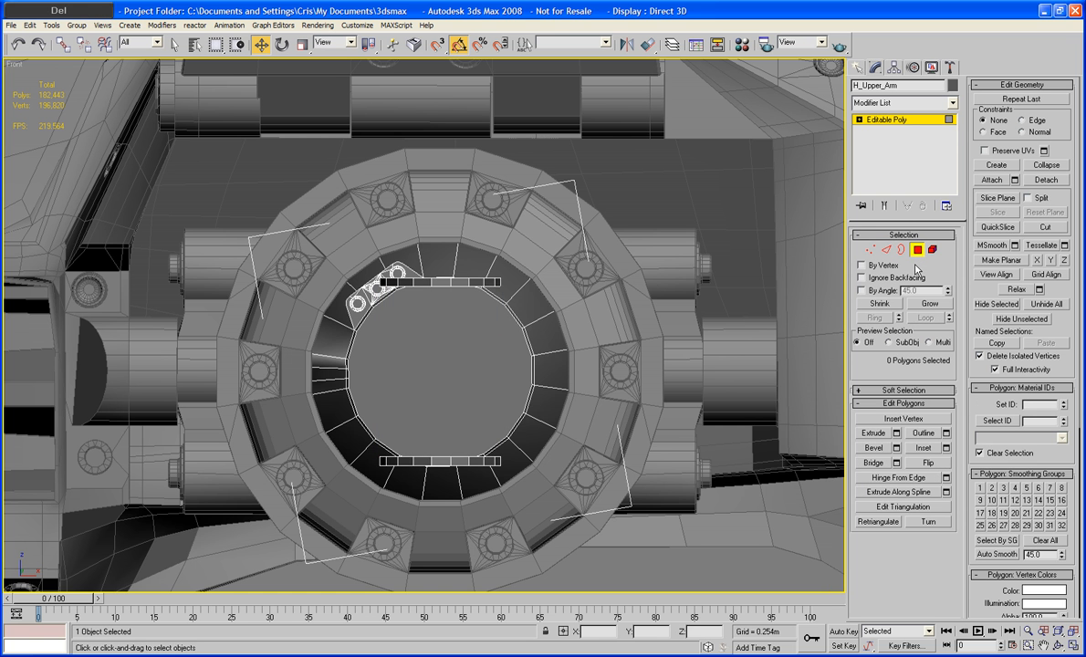
# Step: Cap the facing open borders of the upper and lower disc in the perspective view
pyautogui.keyDown('alt'); pyautogui.moveTo(493, 366); pyautogui.dragTo(465, 313, button='middle'); pyautogui.keyUp('alt')
pyautogui.scroll(4, 498, 373)
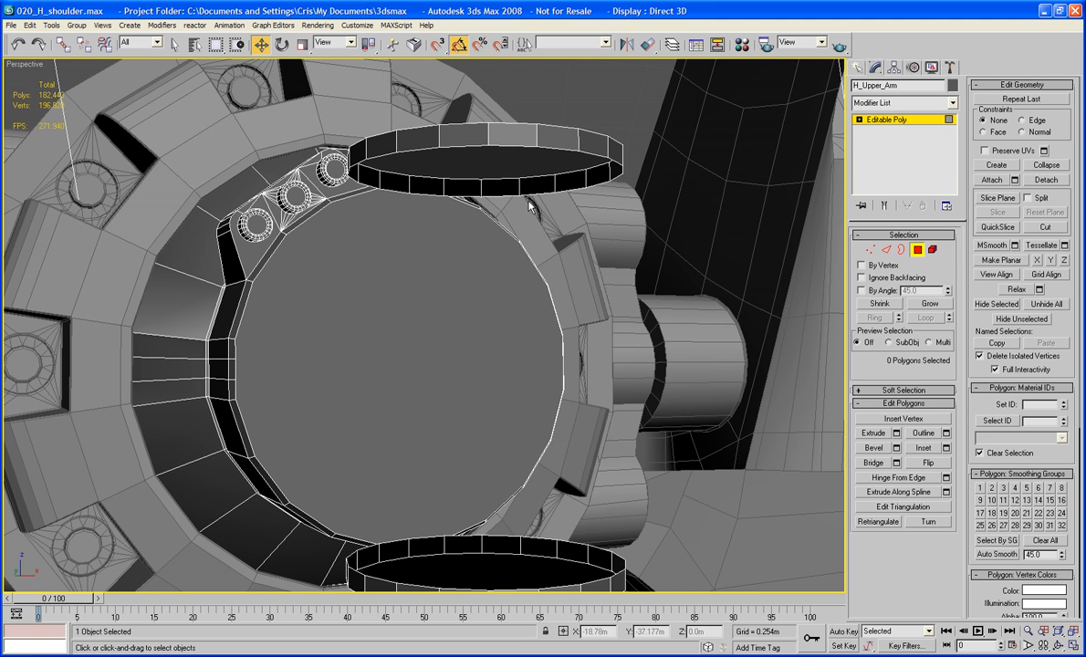
pyautogui.click(901, 249)
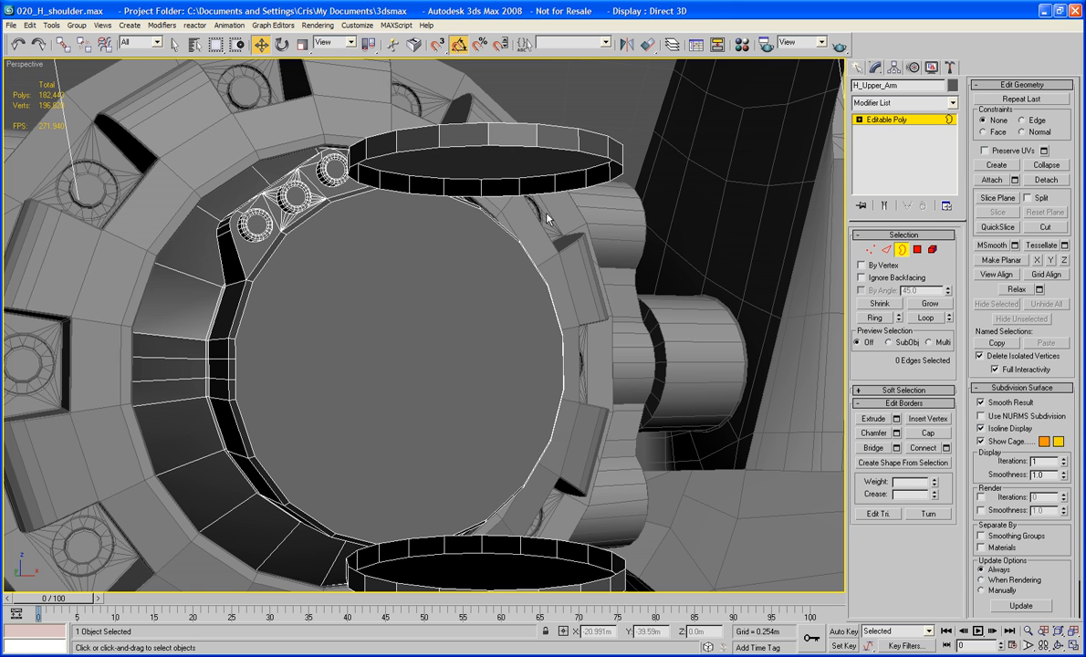
pyautogui.click(487, 133)
pyautogui.keyDown('alt'); pyautogui.moveTo(487, 132); pyautogui.dragTo(553, 196, button='middle'); pyautogui.keyUp('alt')
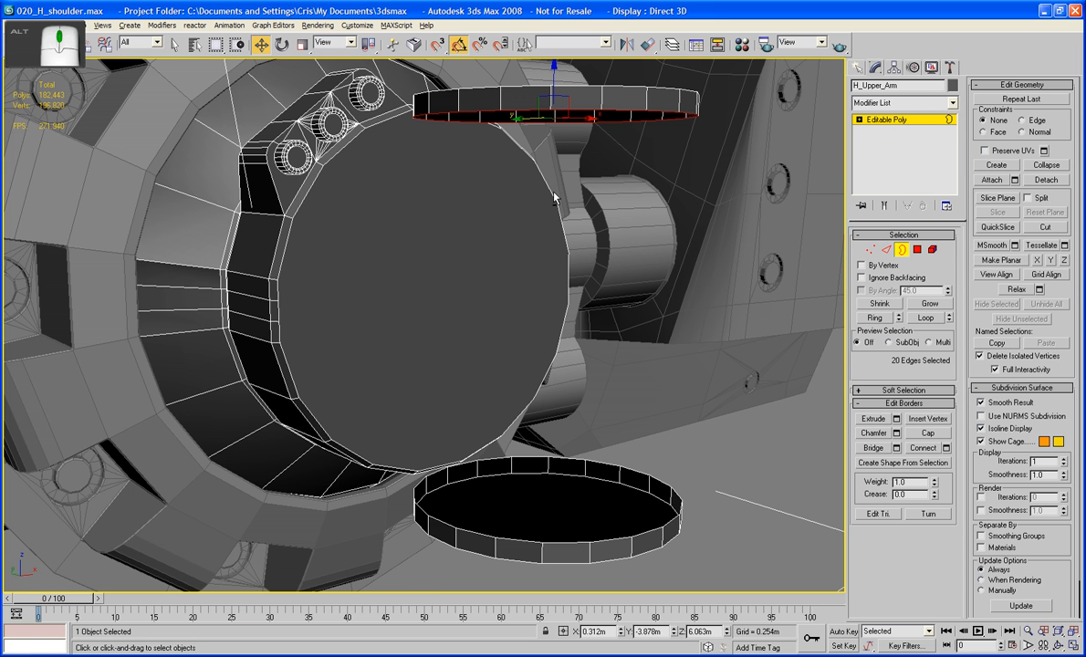
pyautogui.keyDown('ctrl'); pyautogui.click(486, 534); pyautogui.keyUp('ctrl')
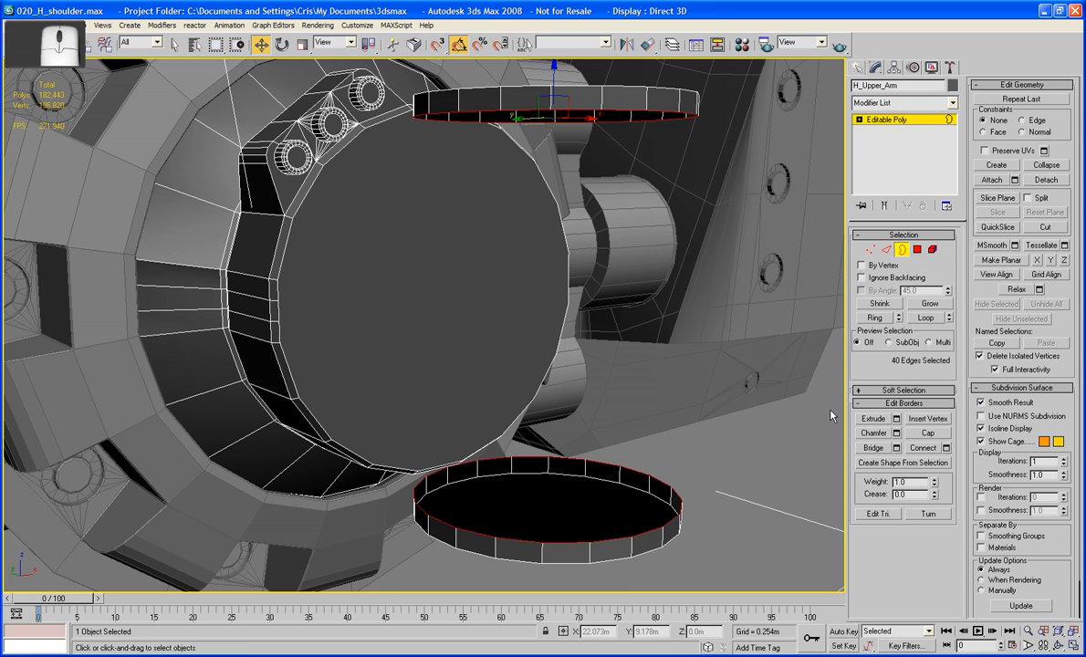
pyautogui.click(929, 433)
pyautogui.keyDown('alt'); pyautogui.moveTo(680, 434); pyautogui.dragTo(608, 336, button='middle'); pyautogui.keyUp('alt')
pyautogui.scroll(-4, 677, 419)
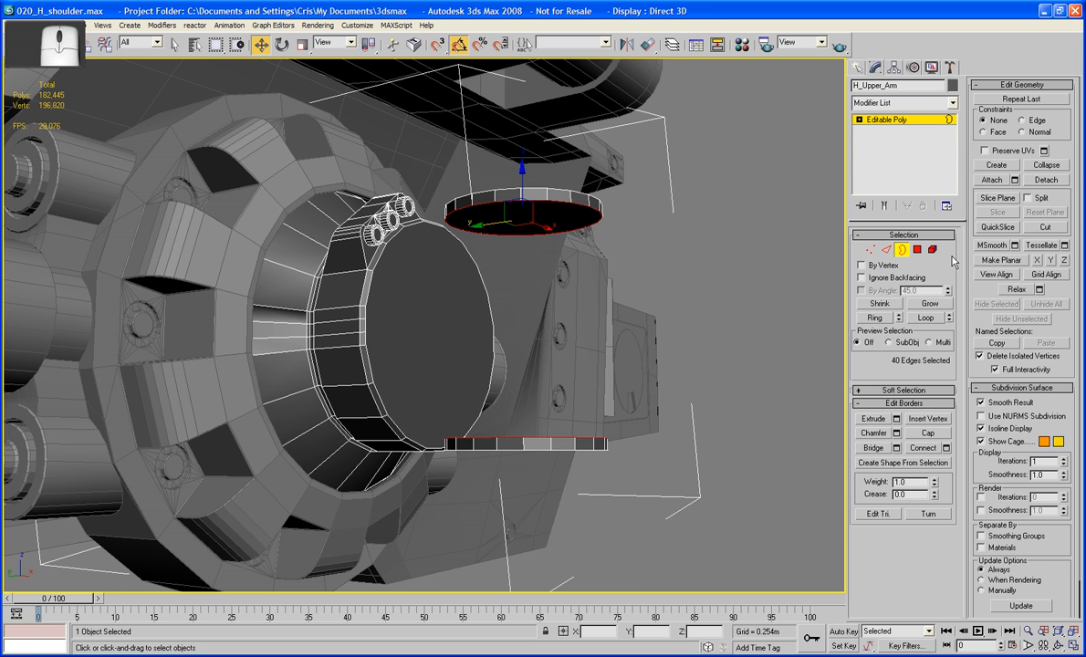
# Step: Select the two facing cap polygons of the upper and lower disc and bevel them slightly to start a narrow inset
pyautogui.click(918, 249)
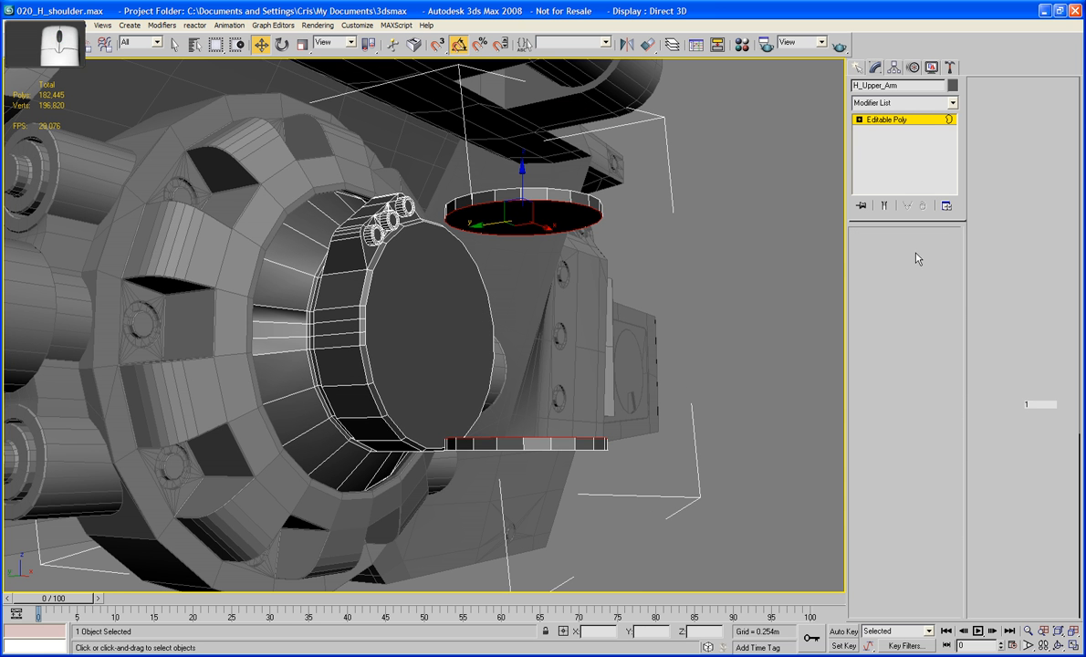
pyautogui.click(561, 214)
pyautogui.keyDown('alt'); pyautogui.moveTo(558, 326); pyautogui.dragTo(726, 303, button='middle'); pyautogui.keyUp('alt')
pyautogui.keyDown('ctrl'); pyautogui.click(511, 475); pyautogui.keyUp('ctrl')
pyautogui.scroll(3, 522, 491)
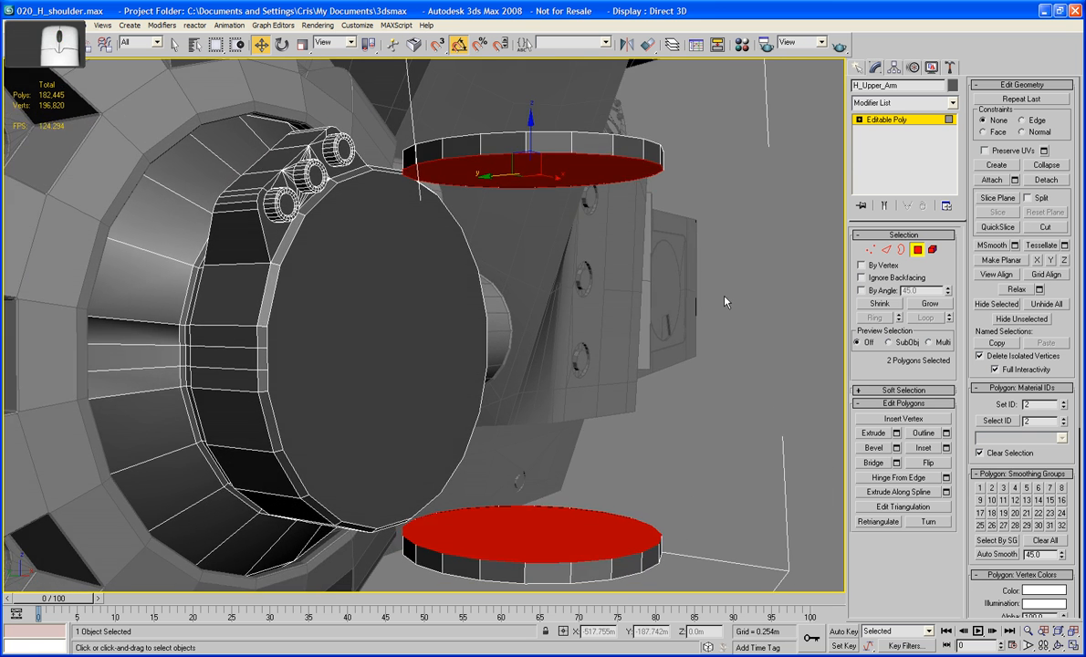
pyautogui.click(874, 448)
pyautogui.moveTo(463, 176); pyautogui.dragTo(467, 179)
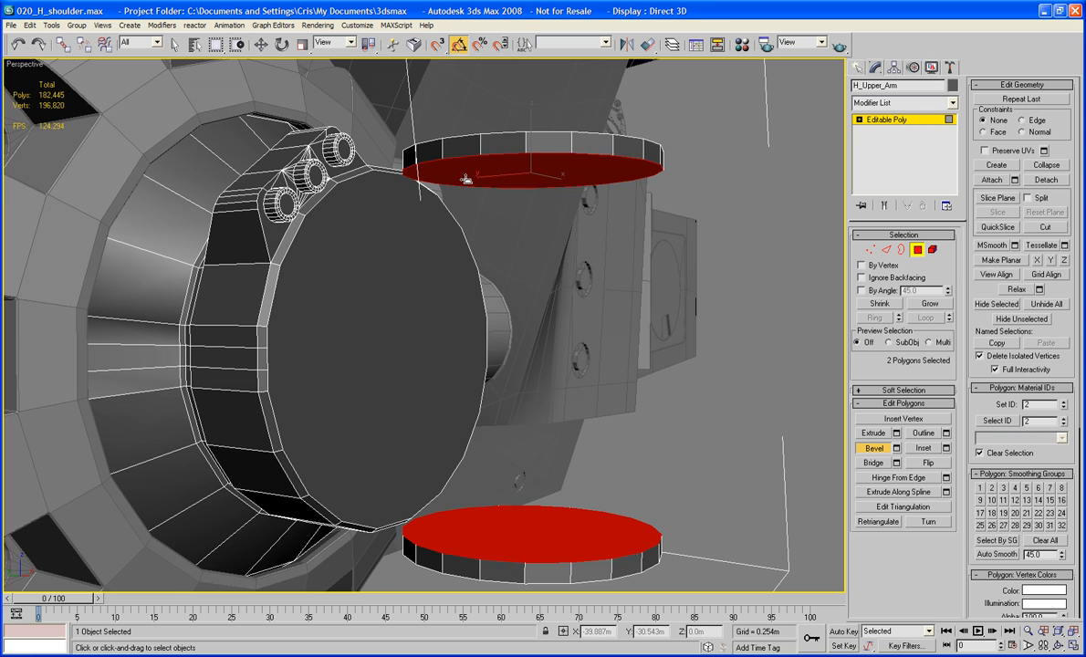
pyautogui.press('F3')
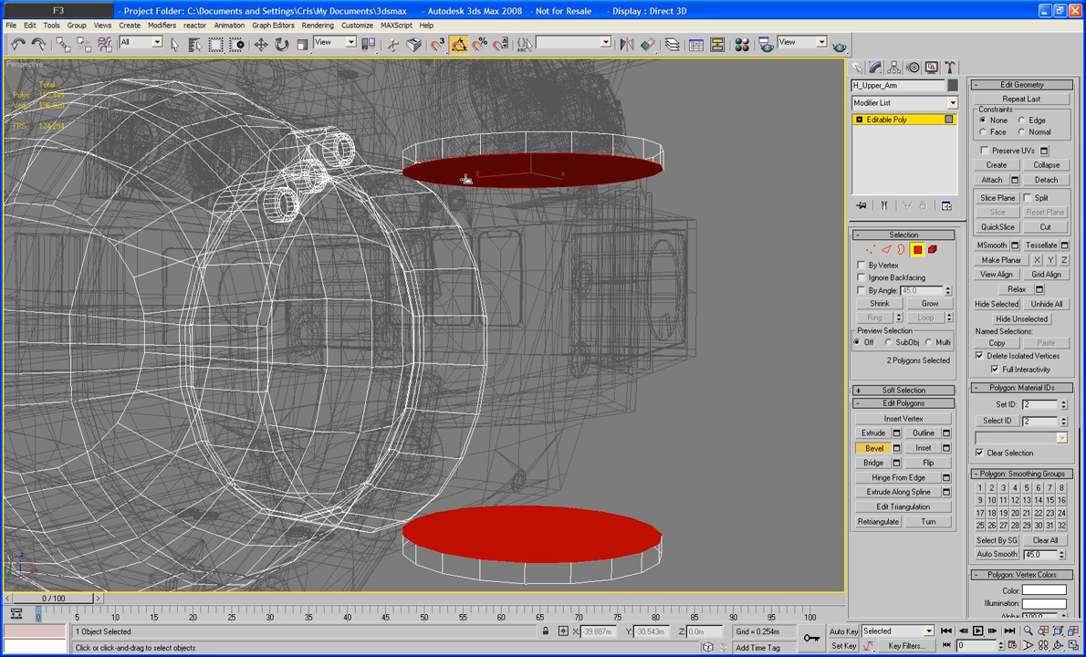
pyautogui.moveTo(466, 179)
pyautogui.mouseDown(button='middle')
pyautogui.moveTo(472, 189)
pyautogui.moveTo(448, 189)
pyautogui.mouseUp(button='middle')
pyautogui.press('F3')
pyautogui.moveTo(478, 166); pyautogui.dragTo(480, 164)
pyautogui.press('F2')
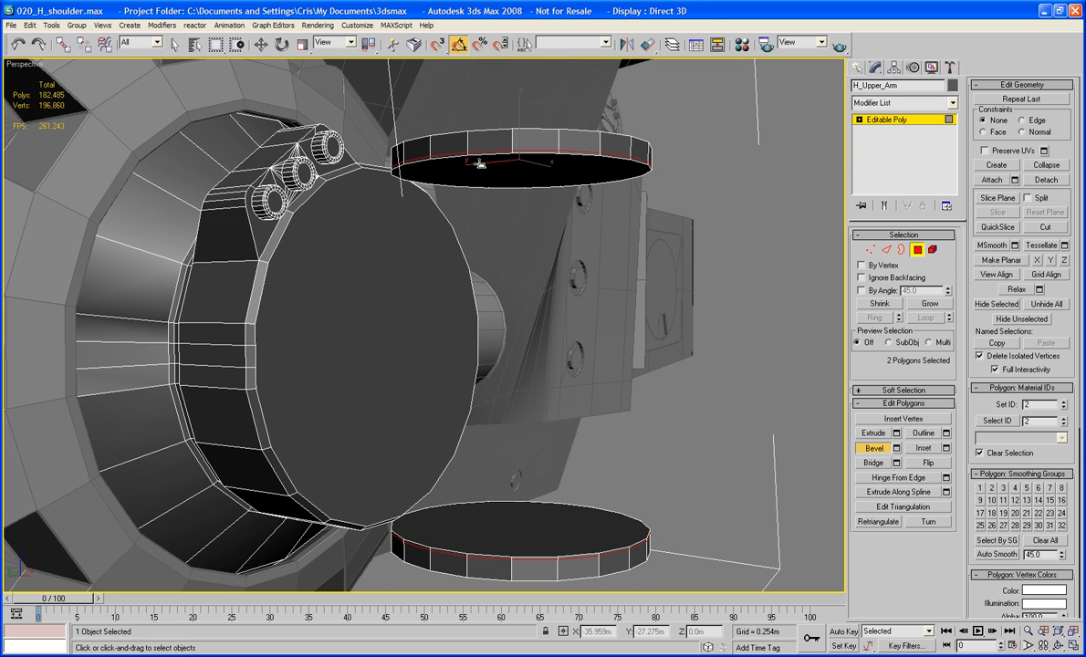
pyautogui.press('F2')
pyautogui.click(480, 164)
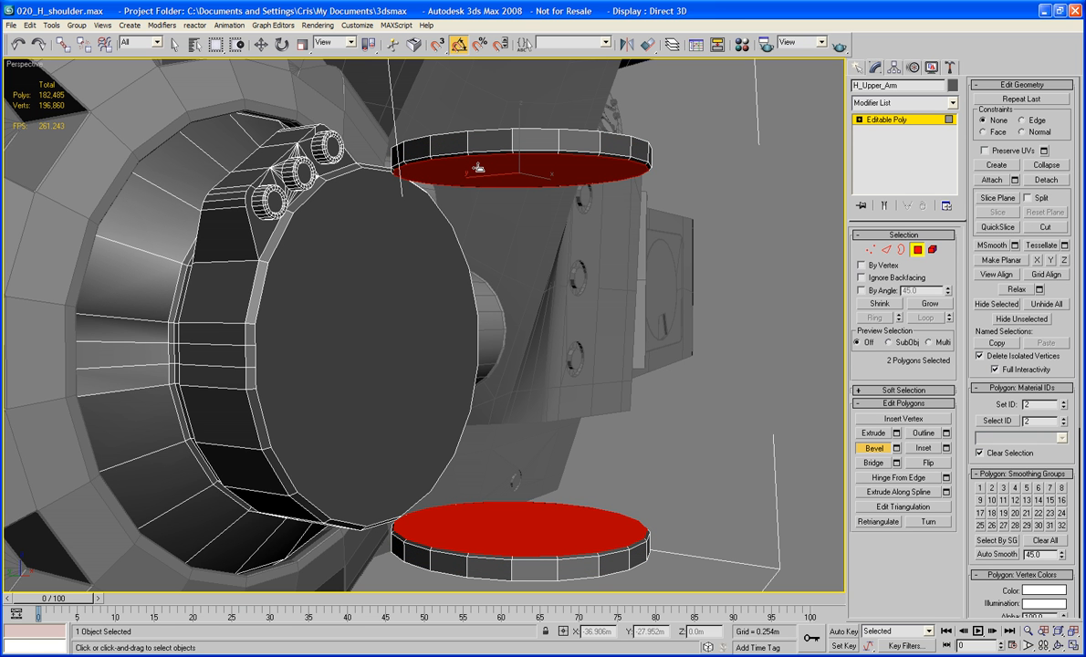
# Step: Bevel the two facing caps several more times, forming a thin groove and flaring them out wider than the disc rims
pyautogui.moveTo(478, 168); pyautogui.dragTo(477, 170)
pyautogui.click(478, 167)
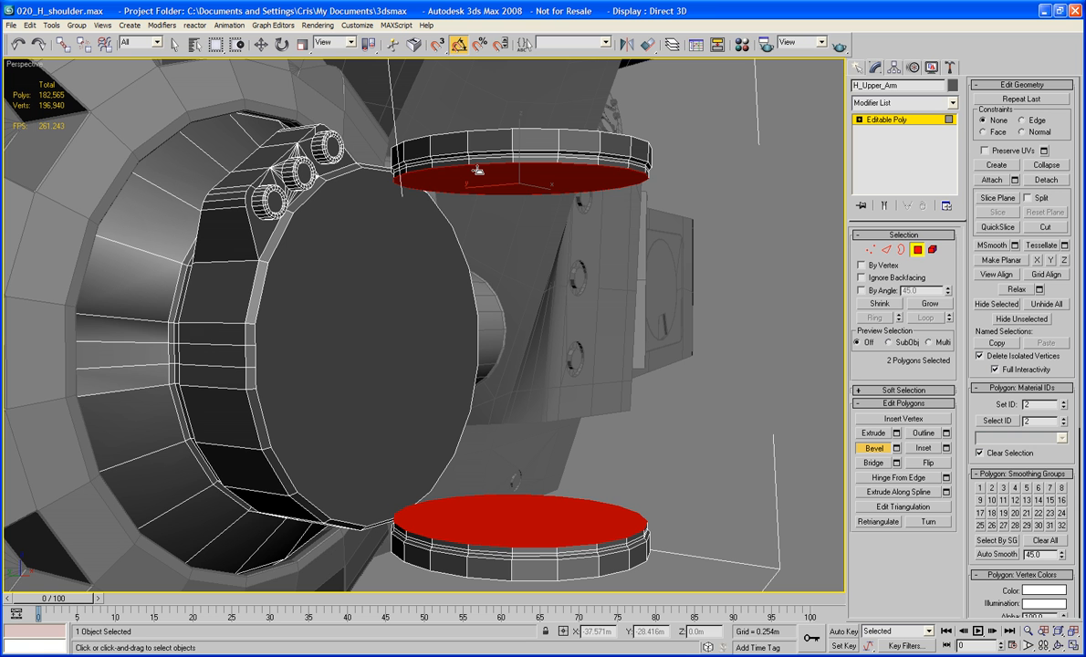
pyautogui.moveTo(477, 170); pyautogui.dragTo(480, 175)
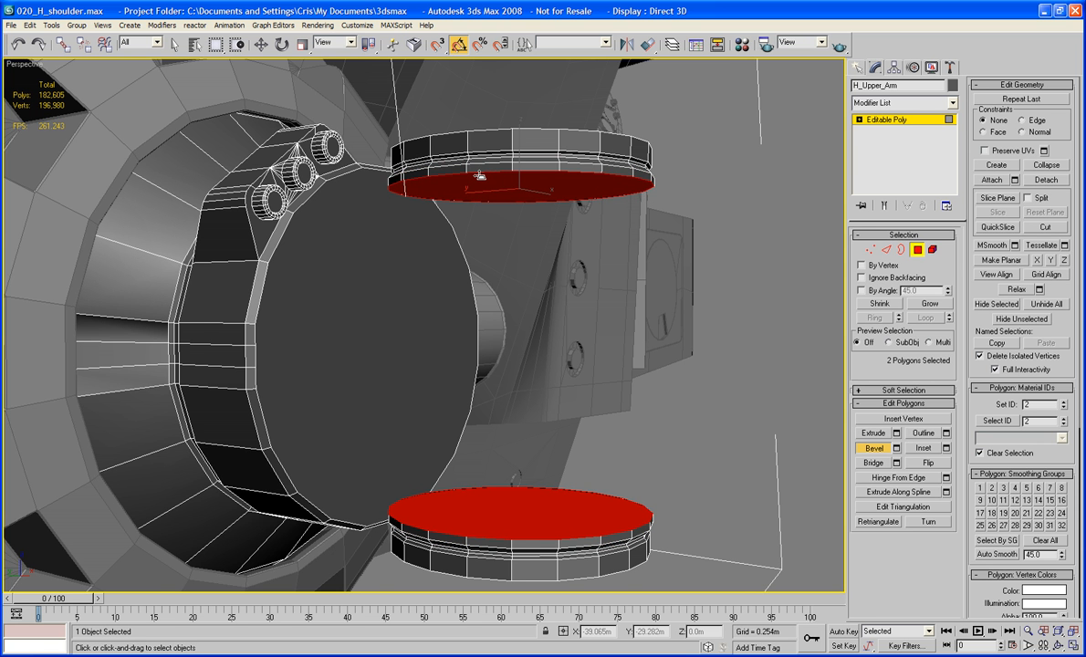
pyautogui.click(479, 175)
pyautogui.moveTo(483, 188); pyautogui.dragTo(486, 186)
pyautogui.click(485, 184)
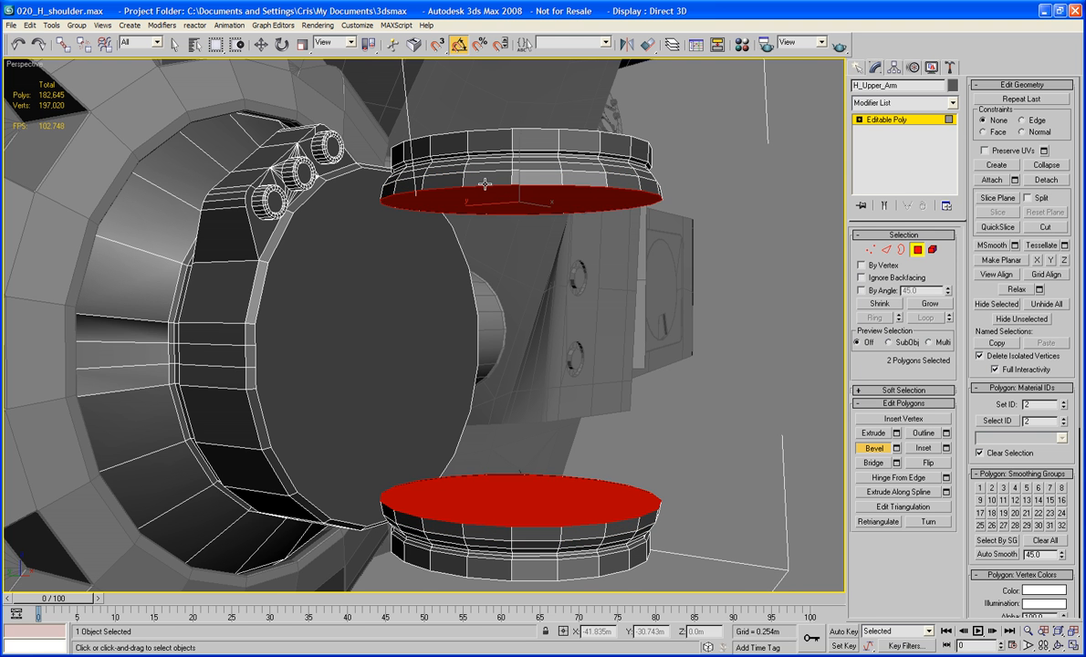
# Step: Continue beveling both caps toward each other to form a rounded band, a small inward step and a slightly flared lip
pyautogui.keyDown('alt'); pyautogui.moveTo(485, 184); pyautogui.dragTo(485, 196, button='middle'); pyautogui.keyUp('alt')
pyautogui.moveTo(460, 205); pyautogui.dragTo(479, 224)
pyautogui.moveTo(497, 252); pyautogui.dragTo(499, 260, button='middle')
pyautogui.moveTo(464, 239); pyautogui.dragTo(466, 243)
pyautogui.moveTo(466, 242); pyautogui.dragTo(466, 284, button='middle')
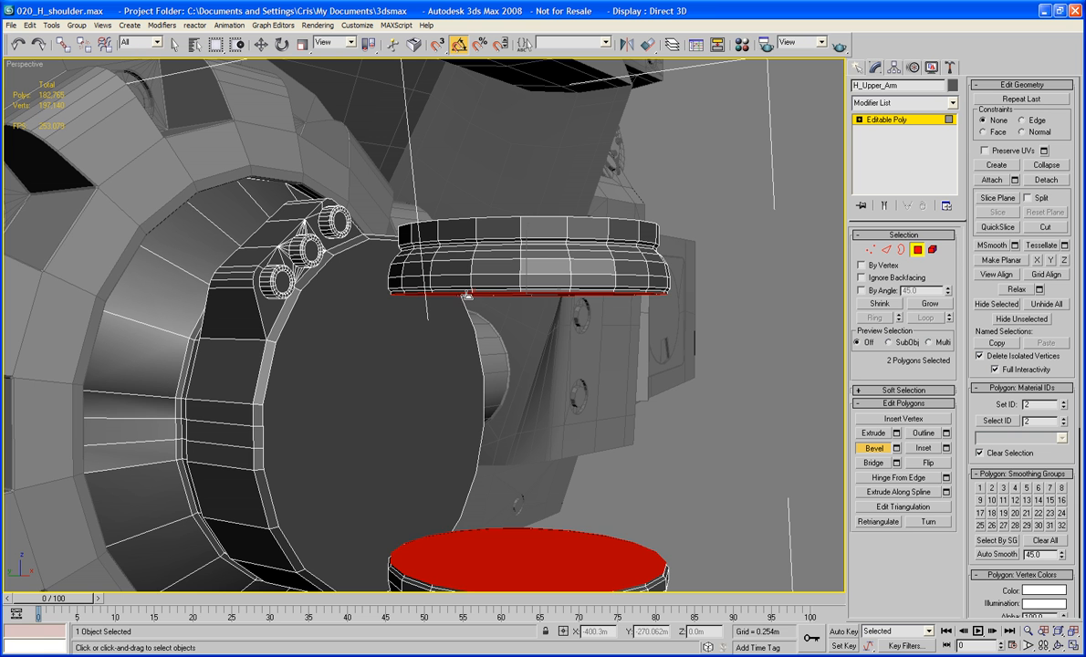
pyautogui.moveTo(468, 296); pyautogui.dragTo(467, 293)
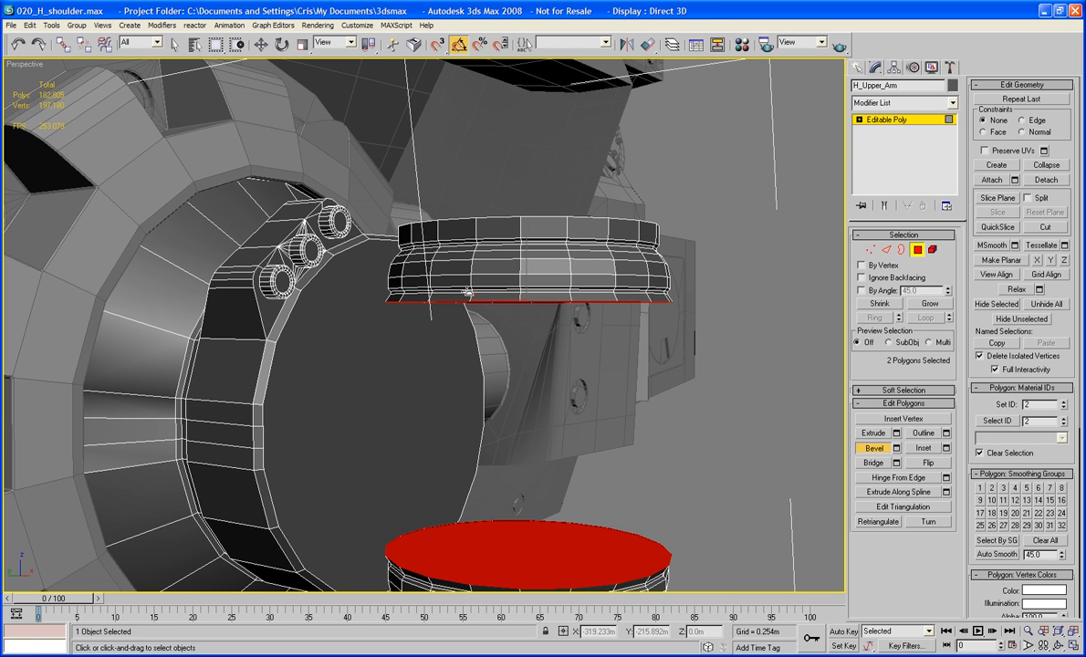
pyautogui.moveTo(468, 321)
pyautogui.keyDown('alt'); pyautogui.mouseDown(button='middle')
pyautogui.moveTo(482, 316)
pyautogui.moveTo(472, 318)
pyautogui.mouseUp(button='middle'); pyautogui.keyUp('alt')
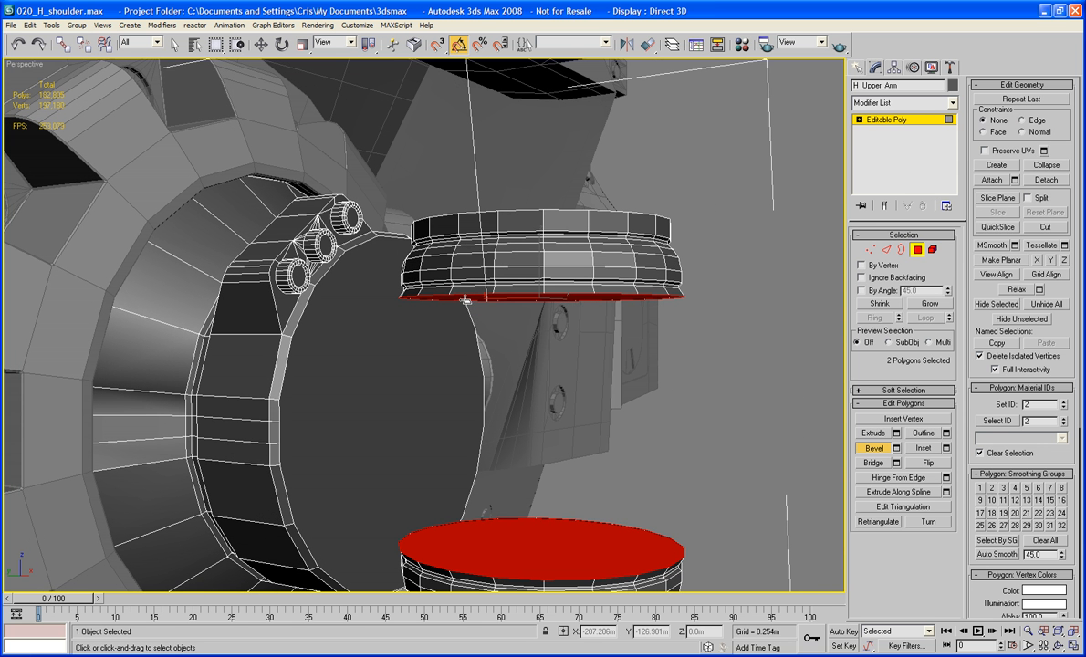
# Step: Bevel the two facing disc caps further toward each other, extending the flared lips into wide, rounded bands with slightly curved sides
pyautogui.moveTo(464, 302); pyautogui.dragTo(465, 297)
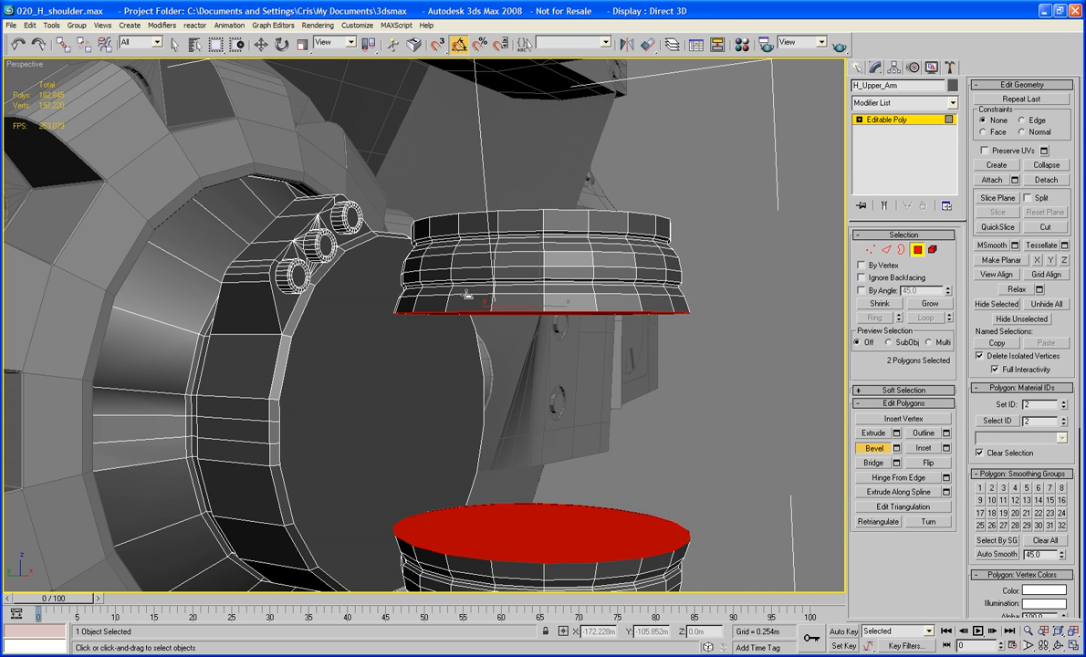
pyautogui.click(467, 294)
pyautogui.keyDown('alt'); pyautogui.moveTo(466, 294); pyautogui.dragTo(336, 365, button='middle'); pyautogui.keyUp('alt')
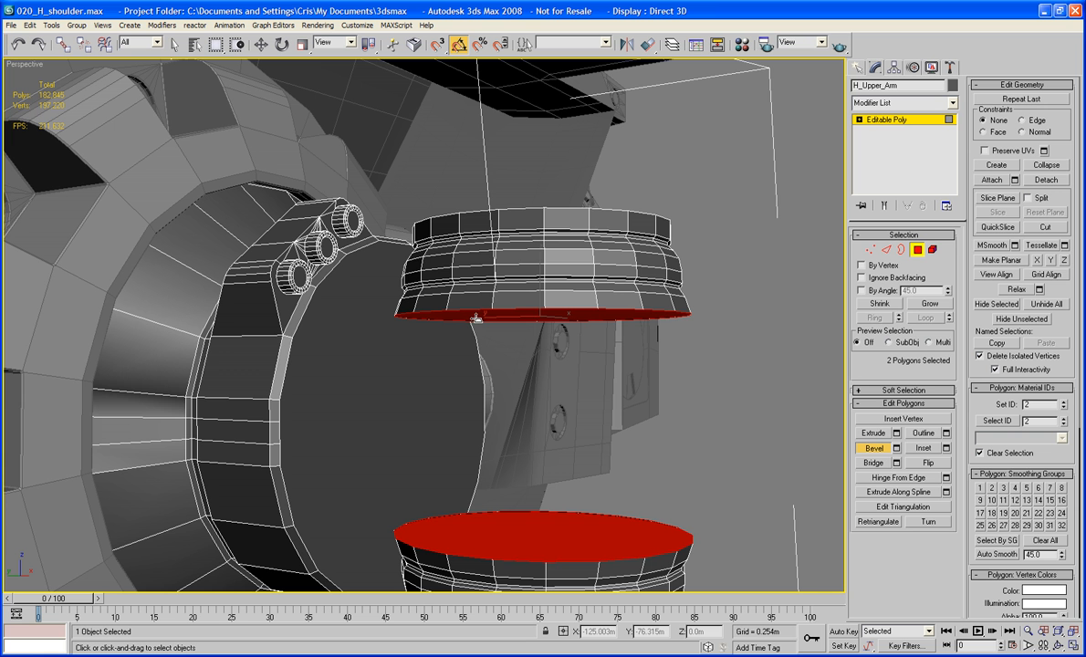
pyautogui.moveTo(477, 317); pyautogui.dragTo(479, 346)
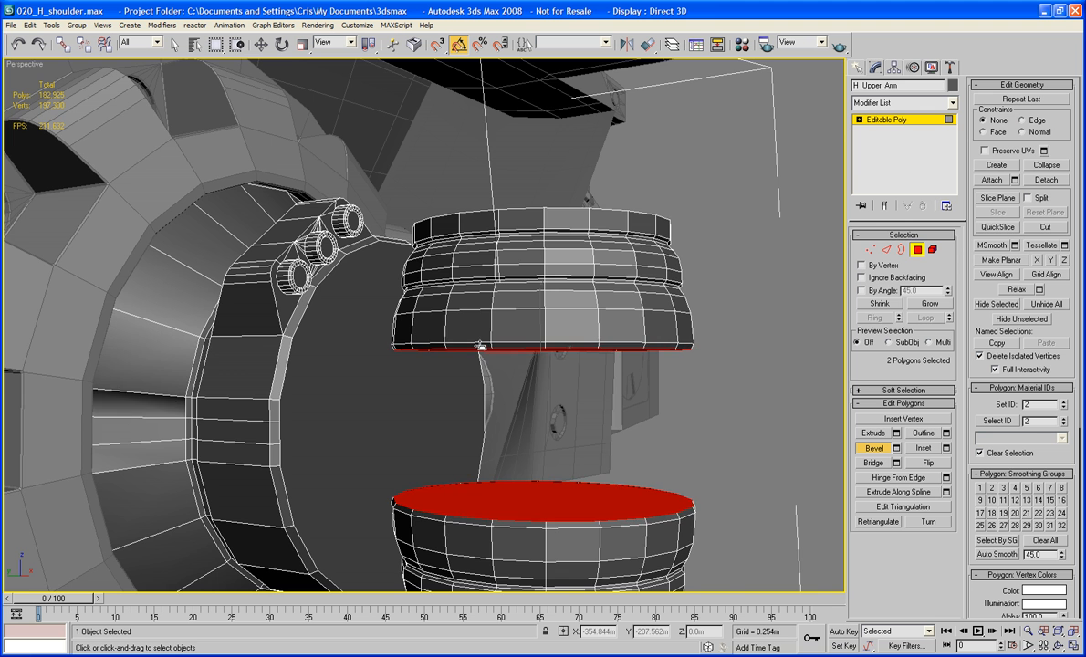
pyautogui.moveTo(479, 345); pyautogui.dragTo(506, 431, button='middle')
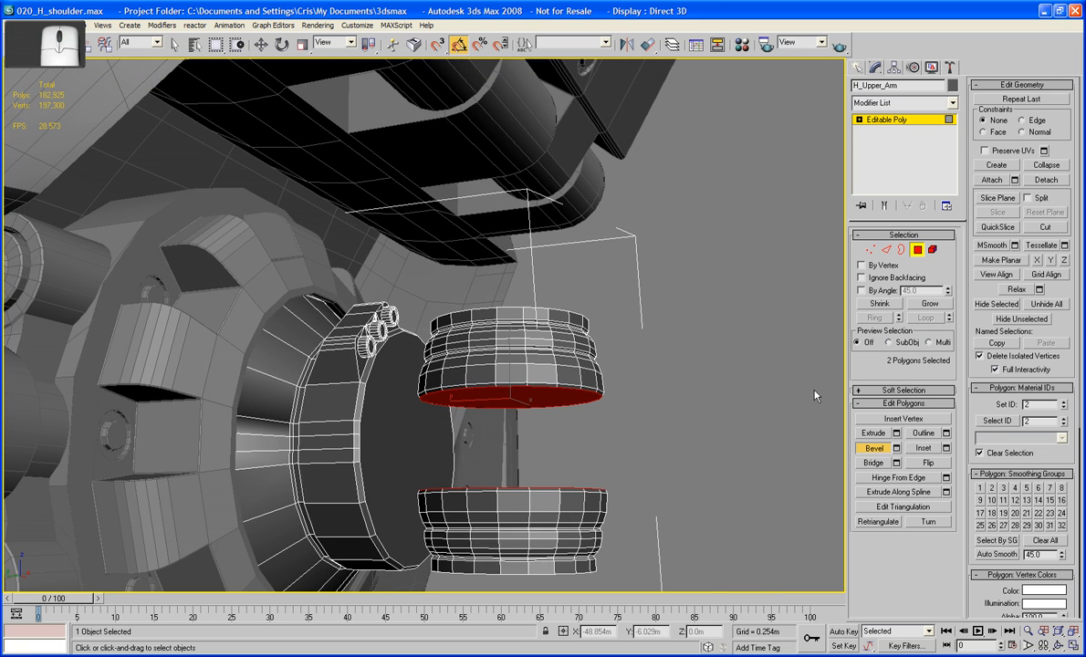
# Step: Expand the selection from both caps to cover the wide flared bands and detach them as a separate object named Lower_Arm
pyautogui.click(945, 307)
pyautogui.click(945, 308)
pyautogui.click(945, 308)
pyautogui.click(945, 308)
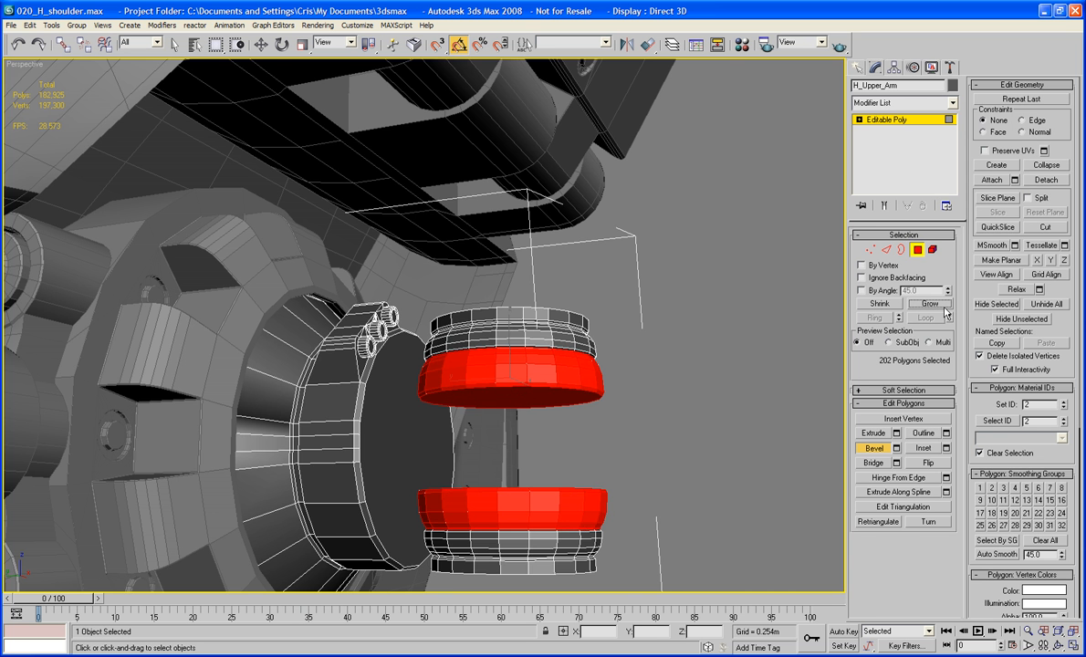
pyautogui.click(944, 308)
pyautogui.keyDown('alt'); pyautogui.moveTo(650, 340); pyautogui.dragTo(746, 261, button='middle'); pyautogui.keyUp('alt')
pyautogui.scroll(3, 740, 306)
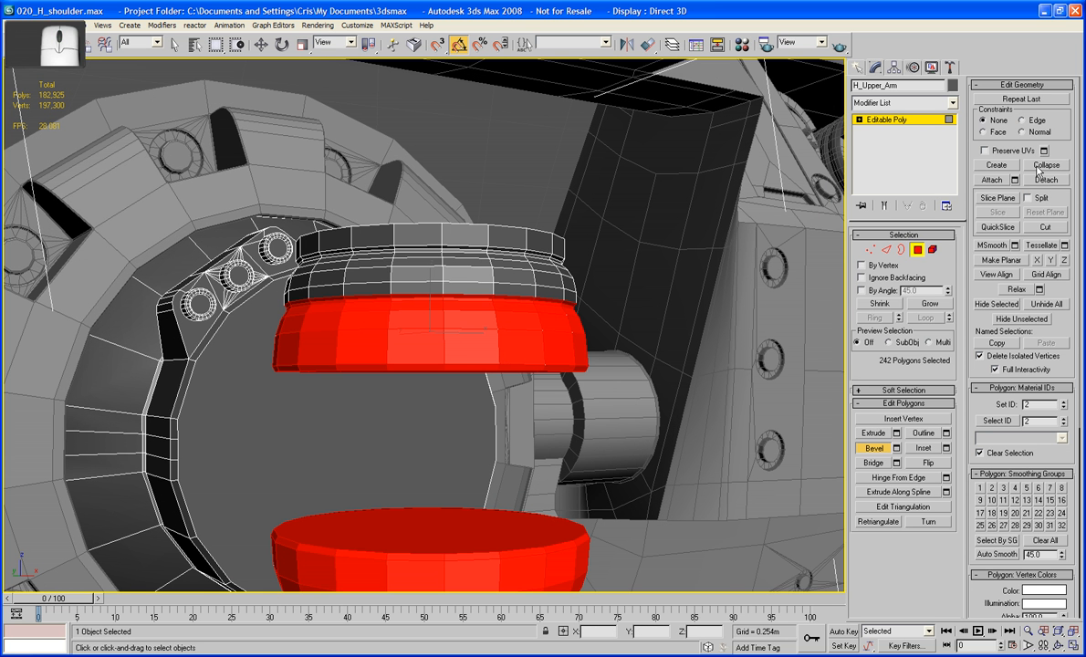
pyautogui.click(865, 302)
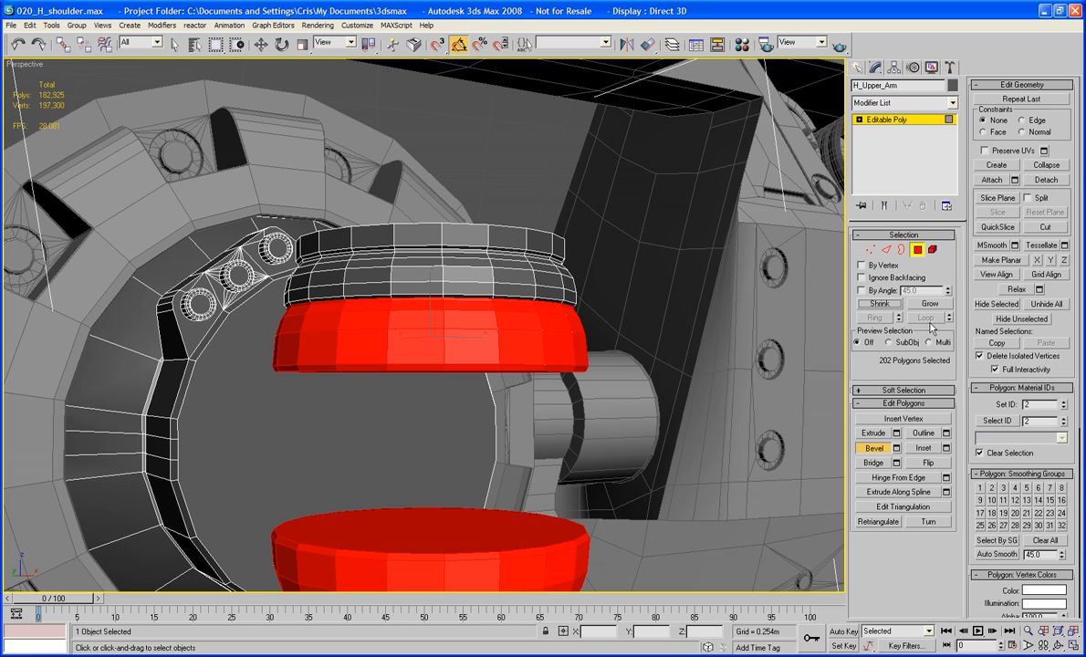
pyautogui.click(1056, 182)
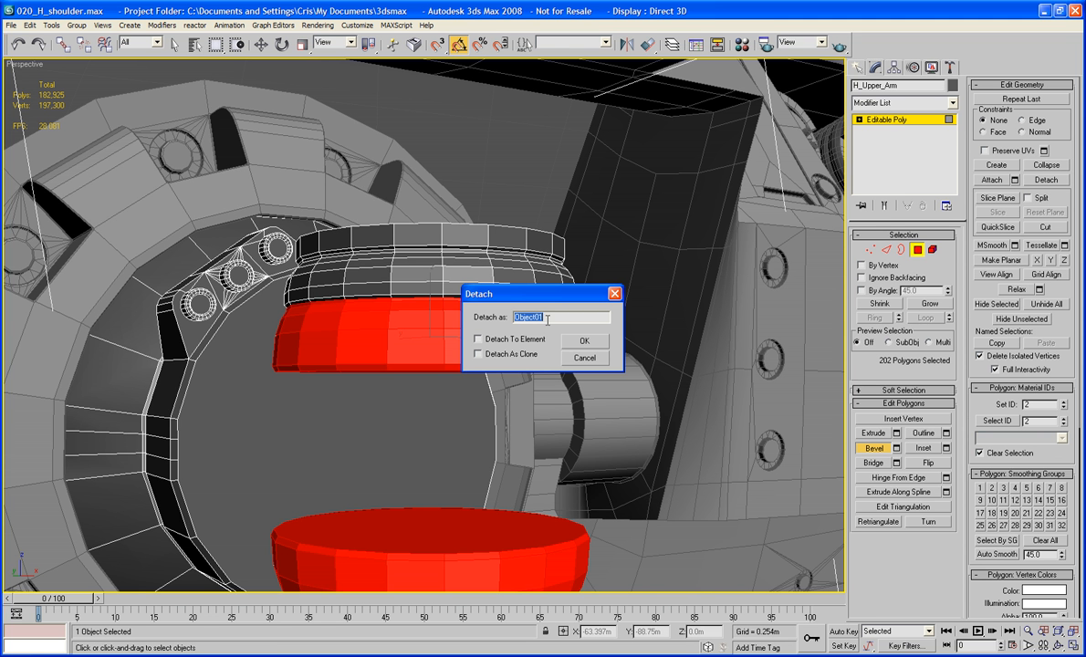
pyautogui.write('Lo')
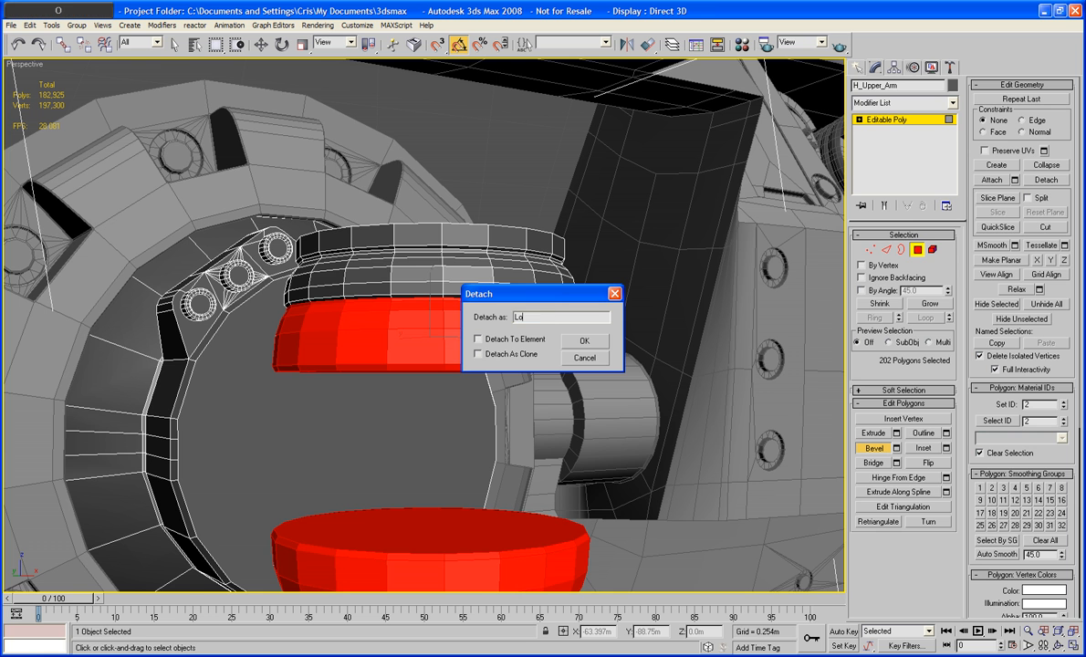
pyautogui.write('wer_Arm')
pyautogui.press('Return')
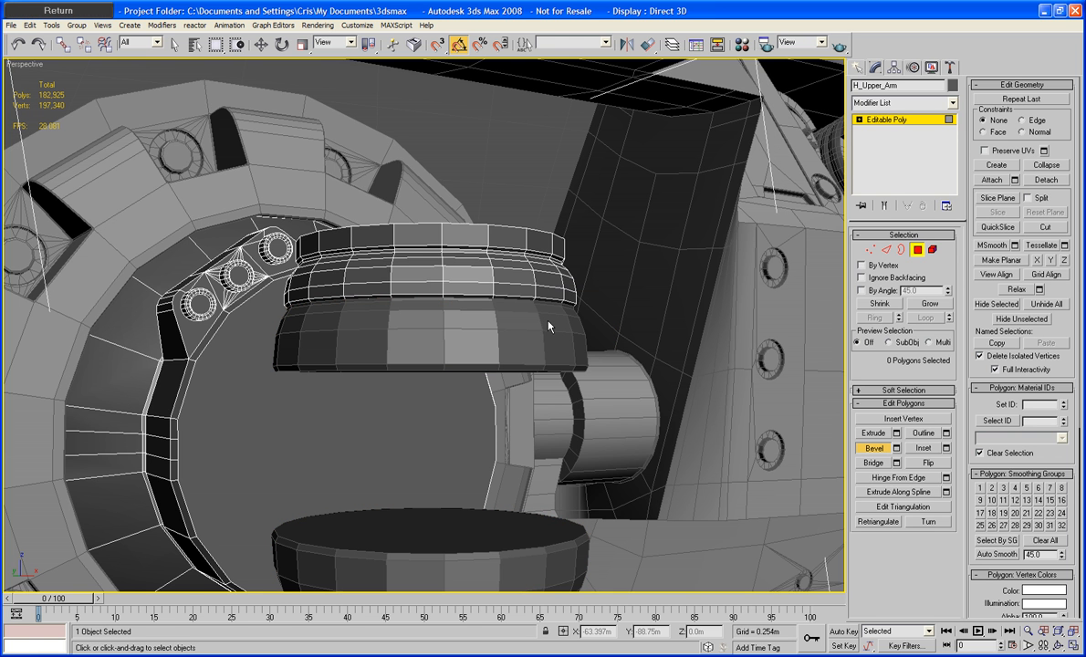
# Step: Leave polygon editing, select the detached bands and rename them H_Lower_Arm
pyautogui.click(917, 251)
pyautogui.press('w')
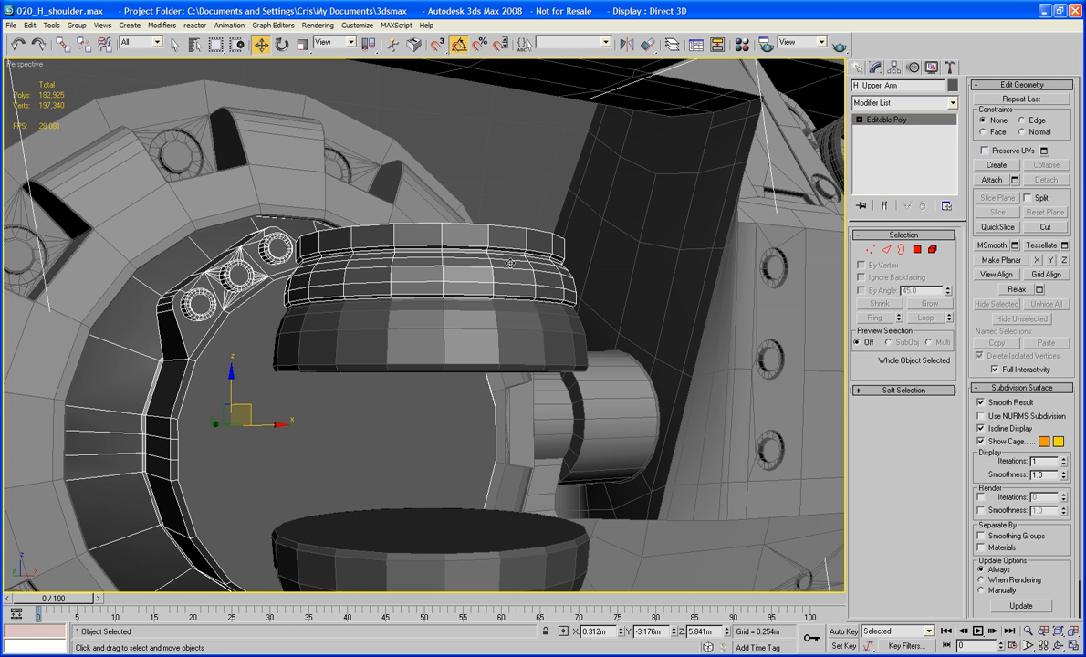
pyautogui.moveTo(503, 257); pyautogui.dragTo(461, 230, button='middle')
pyautogui.click(506, 323)
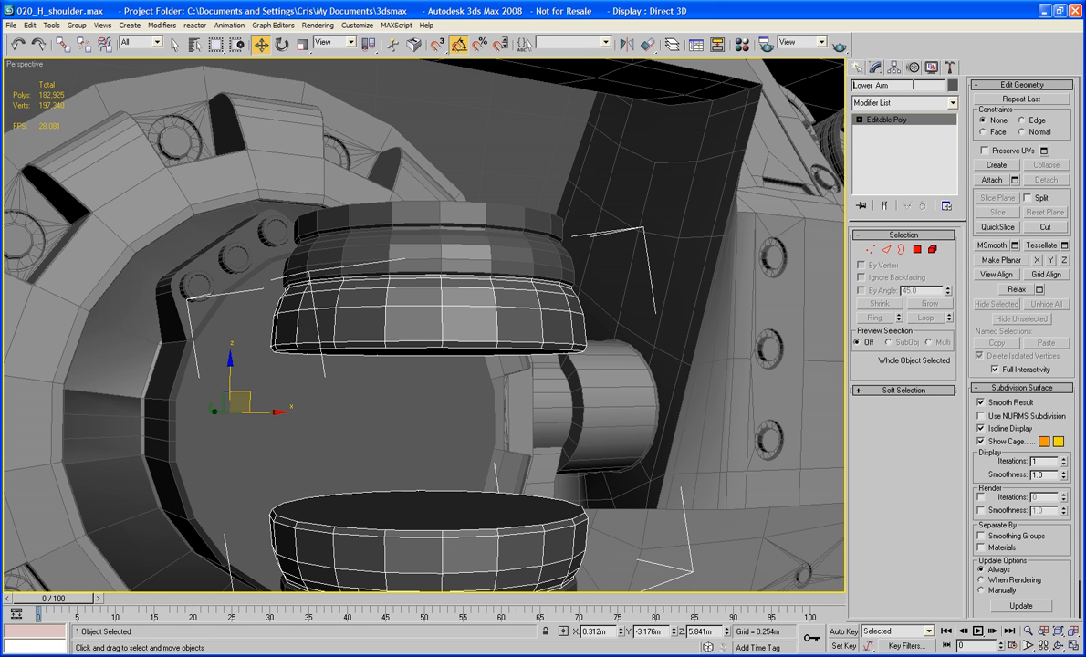
pyautogui.write('H')
pyautogui.write('_')
pyautogui.press('Return')
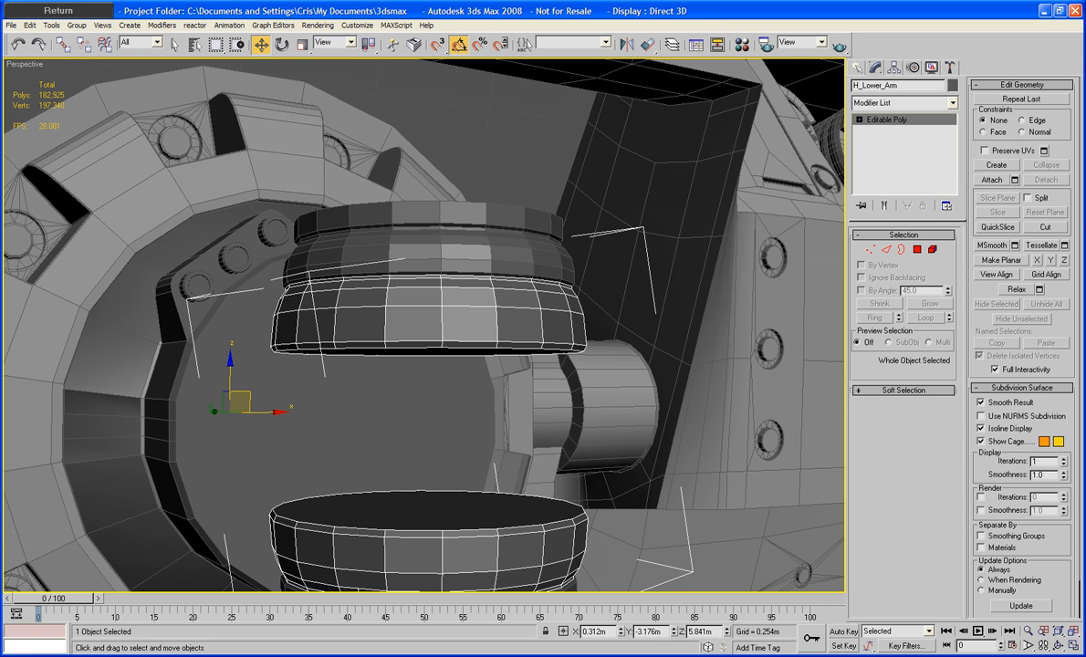
# Step: Save the scene and cap the two open borders left on the H_Upper_Arm discs where the bands were detached
pyautogui.click(469, 230)
pyautogui.scroll(-3, 477, 191)
pyautogui.moveTo(469, 230); pyautogui.dragTo(541, 244, button='middle')
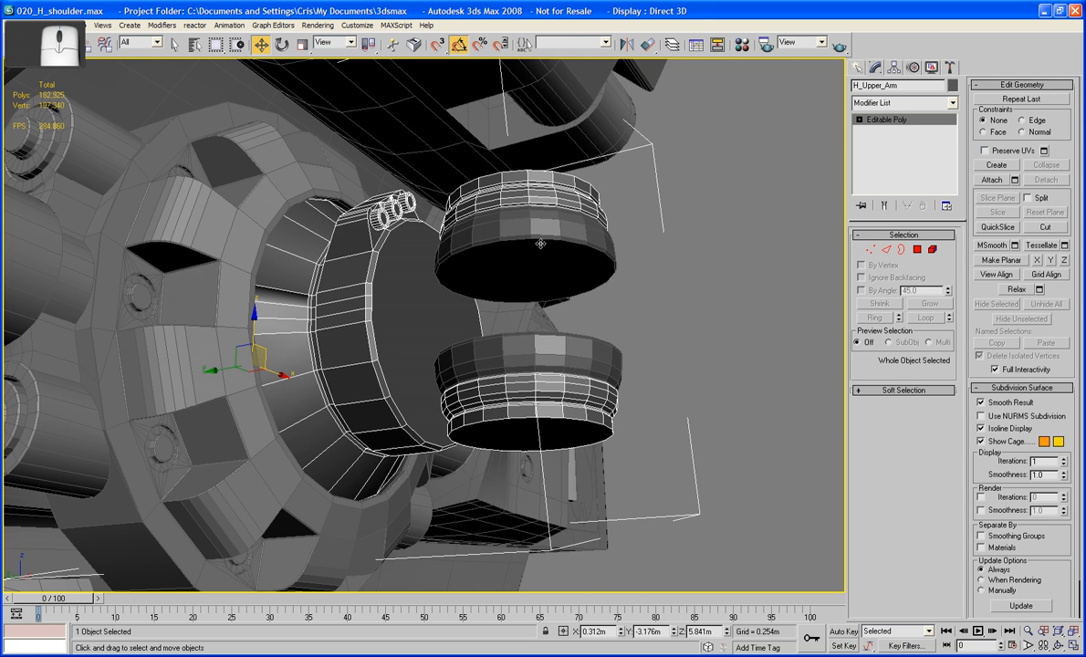
pyautogui.hotkey('ctrl', 's')
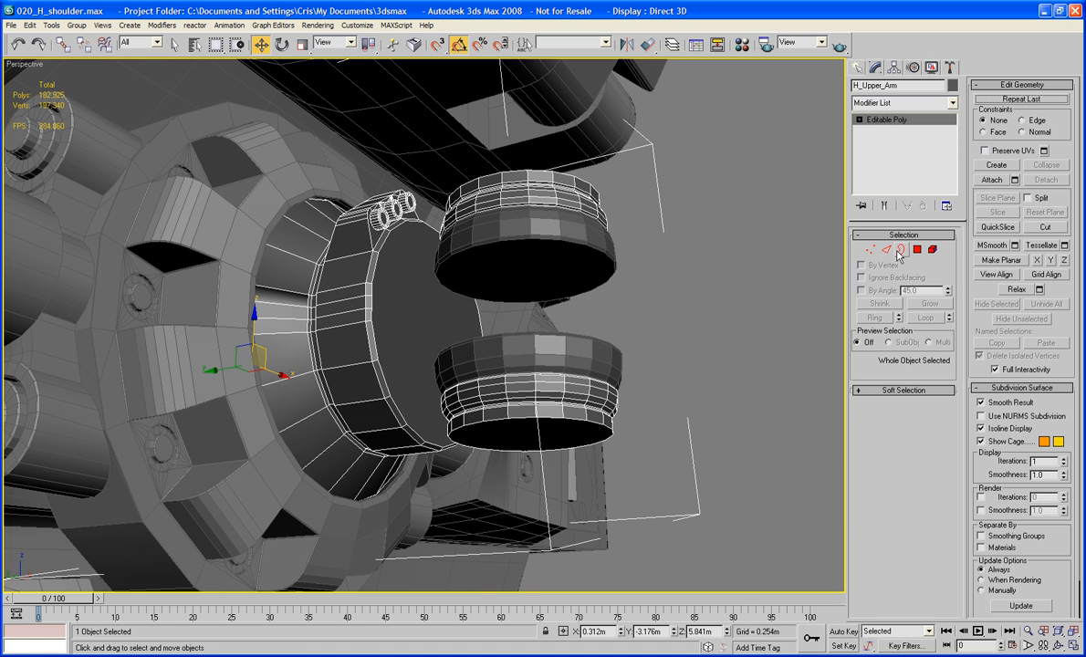
pyautogui.click(897, 249)
pyautogui.click(558, 207)
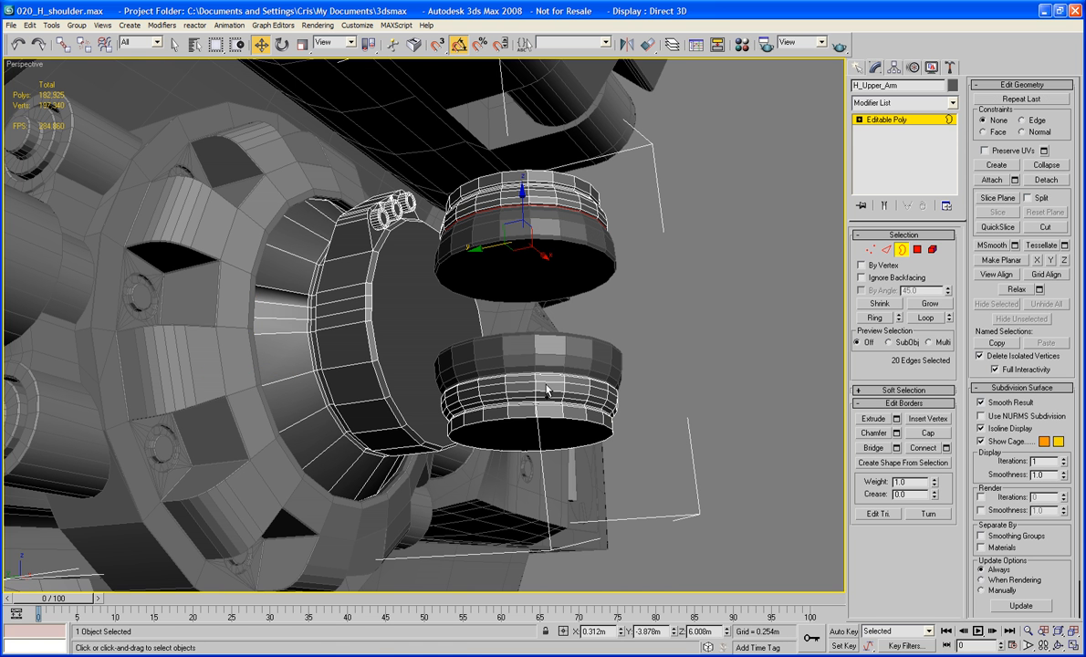
pyautogui.keyDown('ctrl'); pyautogui.click(507, 358); pyautogui.keyUp('ctrl')
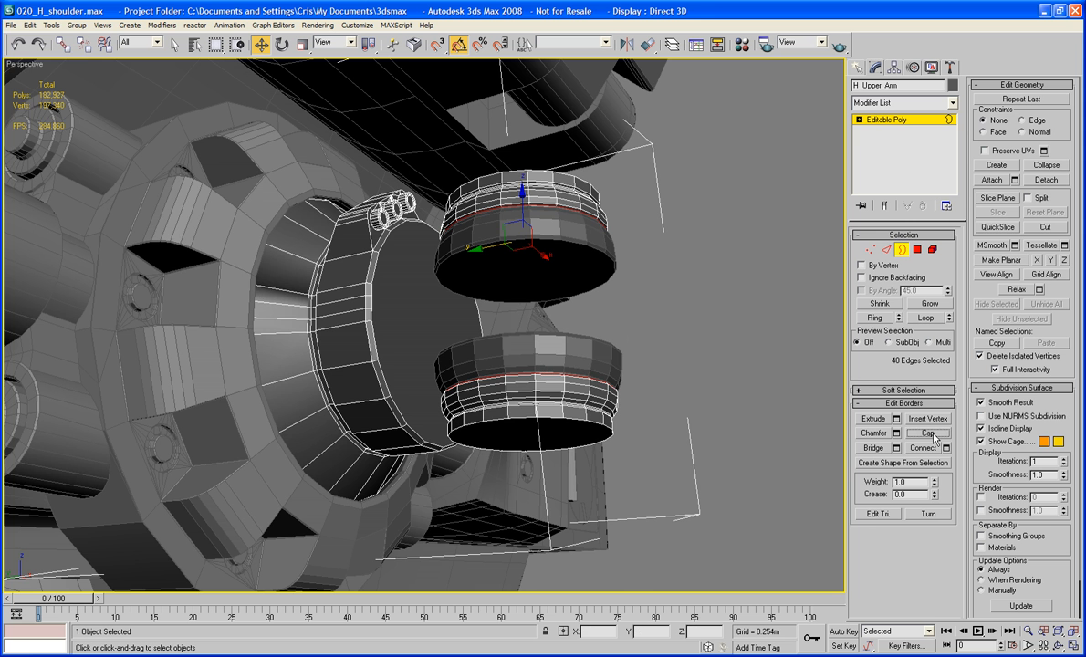
pyautogui.keyDown('alt'); pyautogui.moveTo(584, 307); pyautogui.dragTo(641, 361, button='middle'); pyautogui.keyUp('alt')
pyautogui.press('F4')
pyautogui.press('F4')
pyautogui.press('F4')
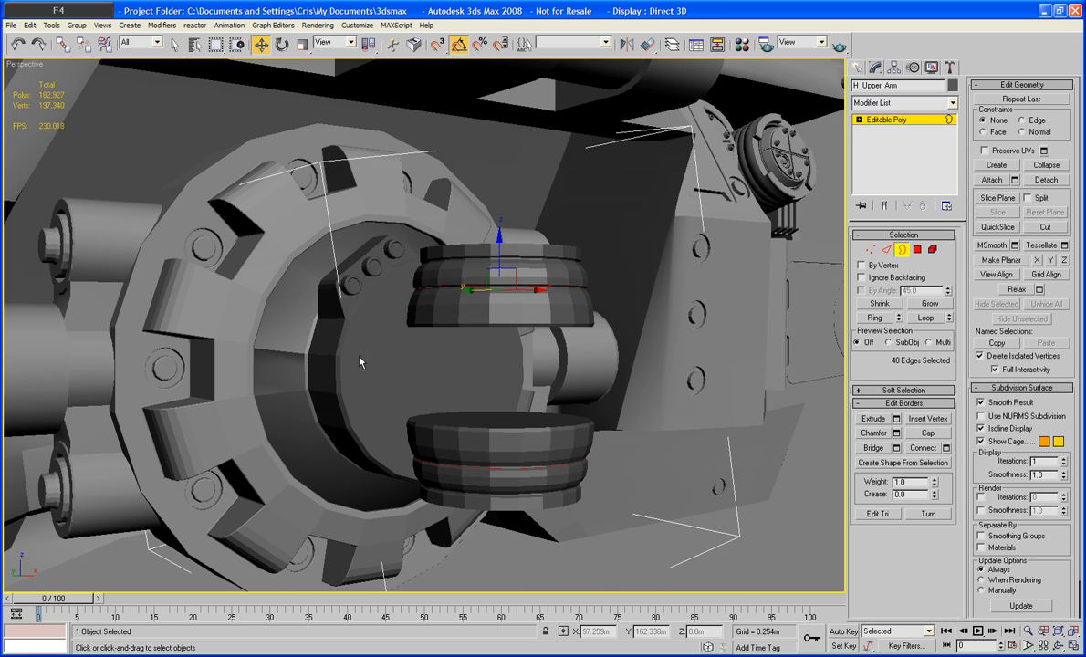
# Step: Delete the three narrow side polygons at mid-height on the dome's front collar, below the row of bolts
pyautogui.moveTo(358, 357); pyautogui.dragTo(562, 341, button='middle')
pyautogui.press('F4')
pyautogui.scroll(5, 420, 373)
pyautogui.click(917, 250)
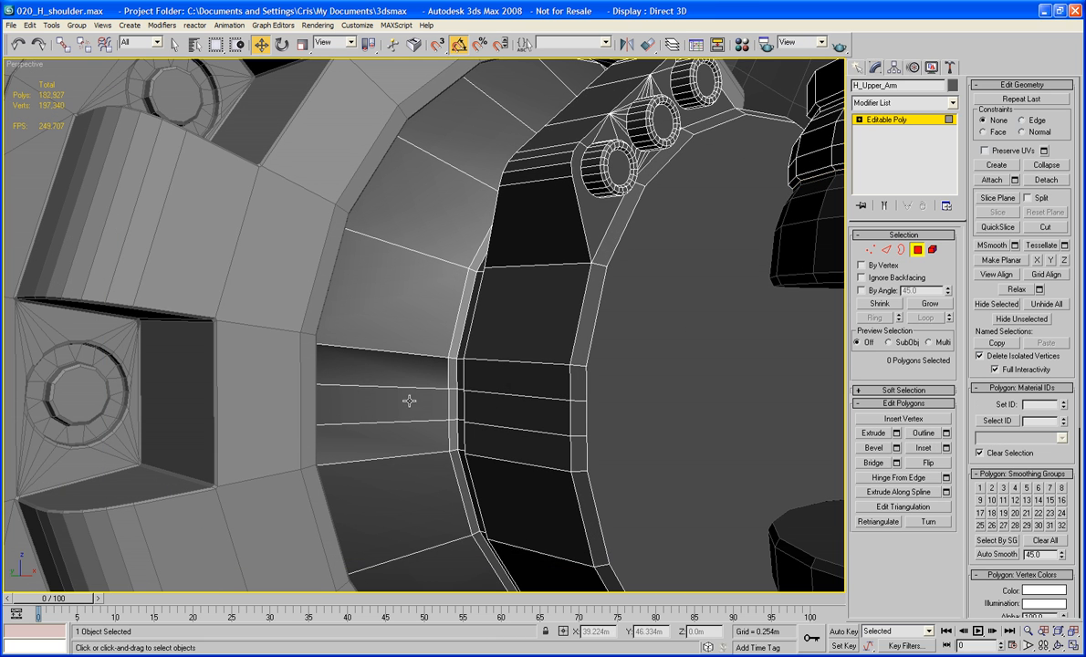
pyautogui.press('F3')
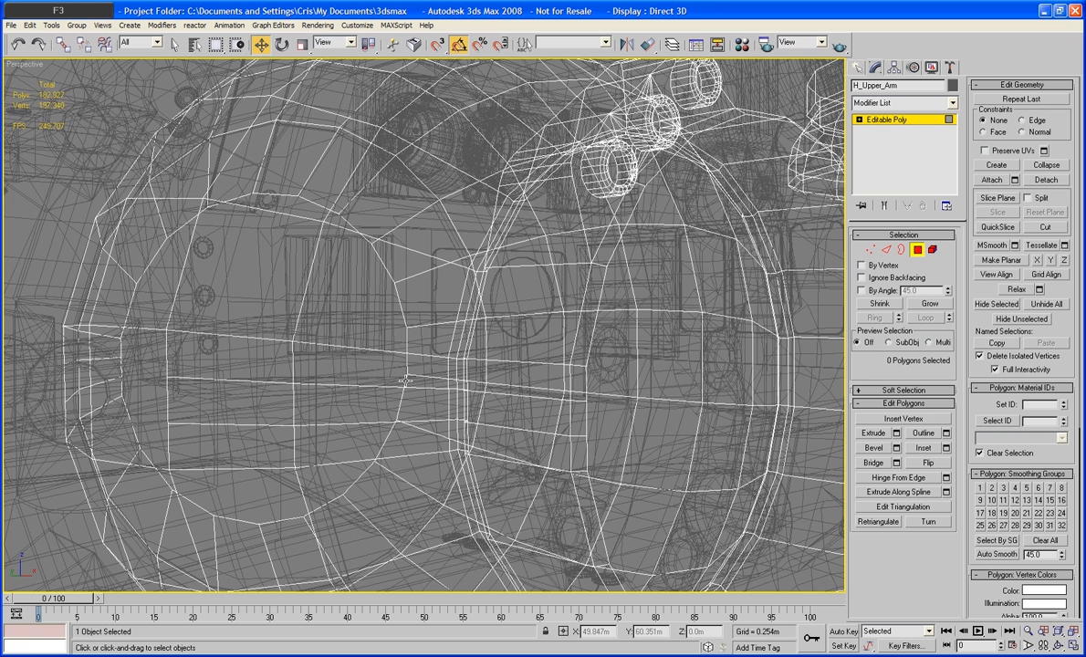
pyautogui.moveTo(404, 380)
pyautogui.keyDown('alt'); pyautogui.mouseDown(button='middle')
pyautogui.moveTo(462, 354)
pyautogui.moveTo(395, 337)
pyautogui.mouseUp(button='middle'); pyautogui.keyUp('alt')
pyautogui.press('F3')
pyautogui.scroll(3, 427, 351)
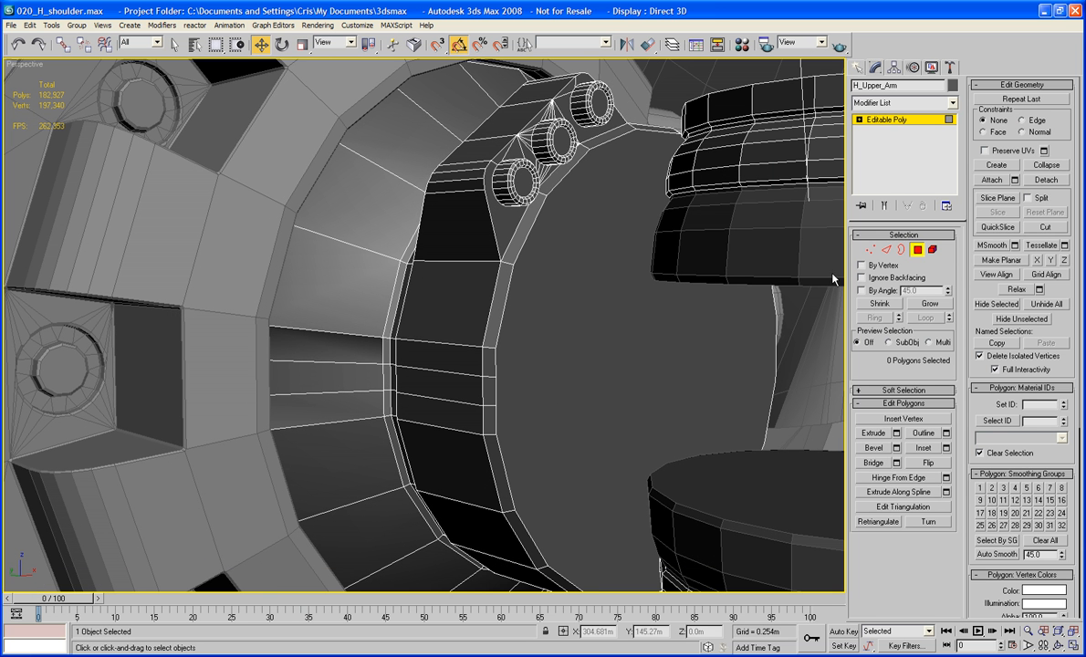
pyautogui.click(458, 362)
pyautogui.keyDown('ctrl'); pyautogui.click(456, 387); pyautogui.keyUp('ctrl')
pyautogui.keyDown('ctrl'); pyautogui.click(456, 408); pyautogui.keyUp('ctrl')
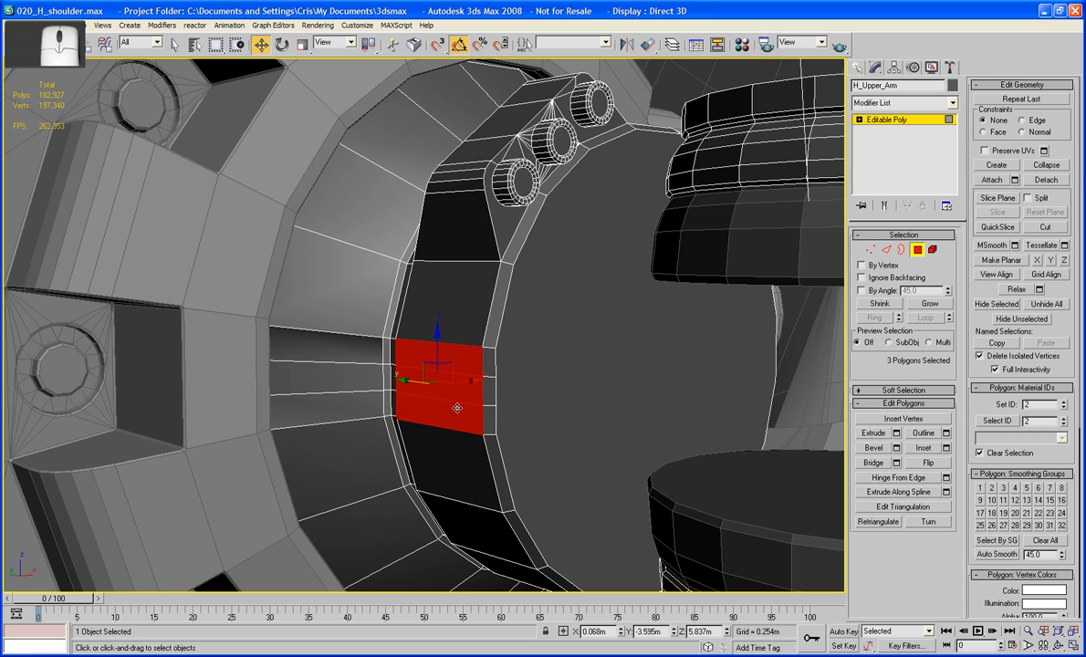
pyautogui.press('Delete')
# Step: Delete the adjoining polygons at the same height on the collar's front rim, the thin groove and the dome's sloped surface
pyautogui.keyDown('ctrl'); pyautogui.click(490, 367); pyautogui.keyUp('ctrl')
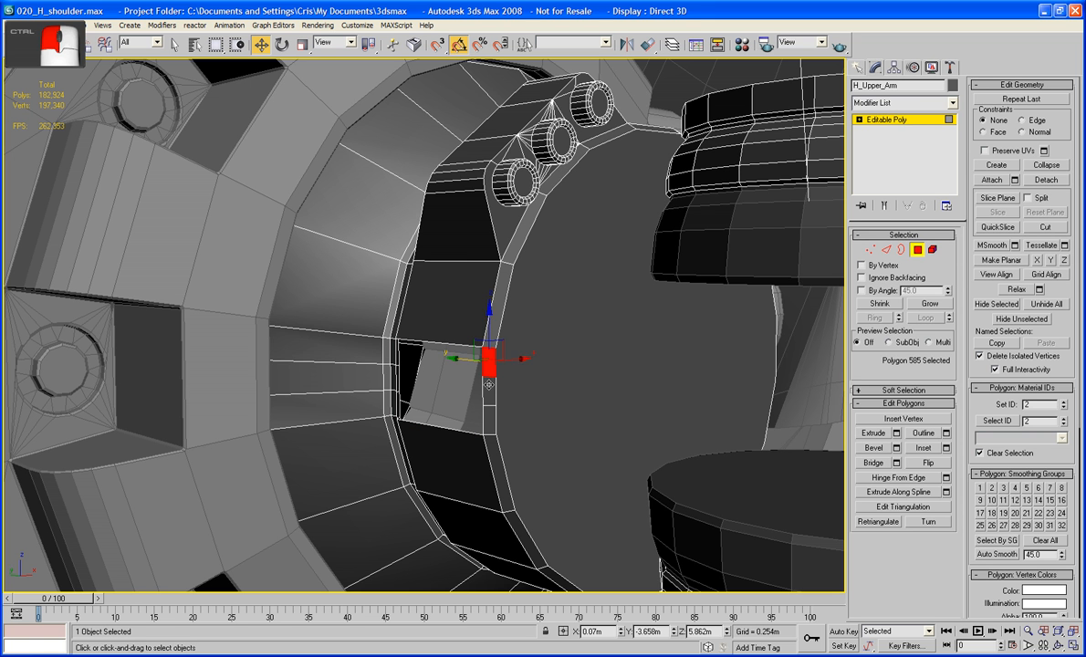
pyautogui.keyDown('ctrl'); pyautogui.click(489, 390); pyautogui.keyUp('ctrl')
pyautogui.keyDown('ctrl'); pyautogui.click(489, 416); pyautogui.keyUp('ctrl')
pyautogui.keyDown('ctrl'); pyautogui.click(325, 356); pyautogui.keyUp('ctrl')
pyautogui.keyDown('ctrl'); pyautogui.click(327, 379); pyautogui.keyUp('ctrl')
pyautogui.keyDown('ctrl'); pyautogui.click(348, 404); pyautogui.keyUp('ctrl')
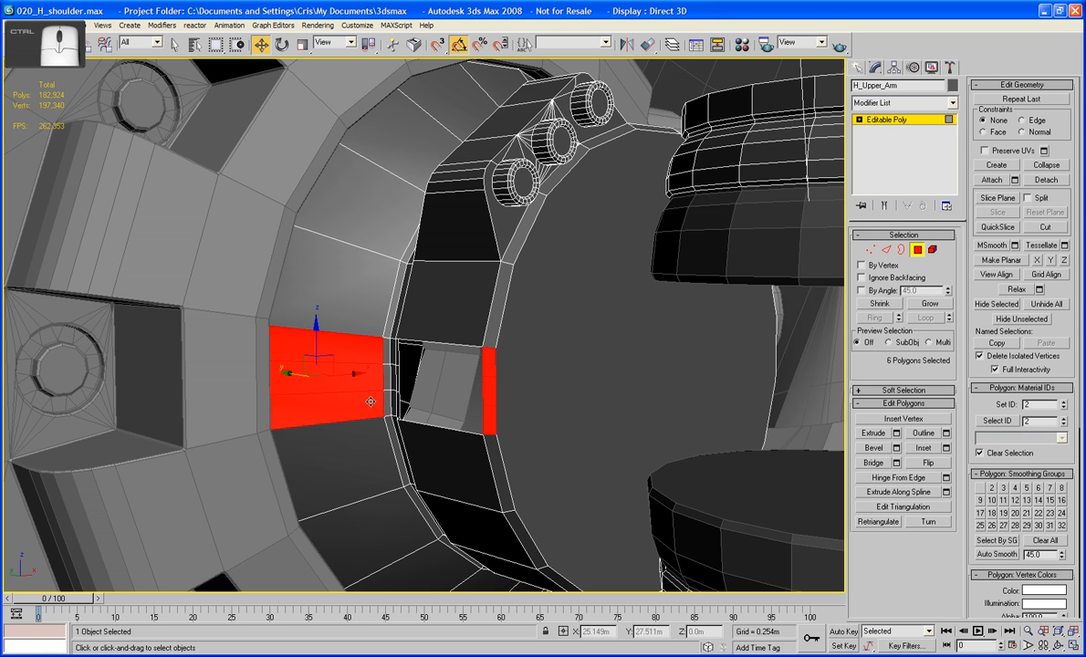
pyautogui.keyDown('ctrl'); pyautogui.click(388, 406); pyautogui.keyUp('ctrl')
pyautogui.keyDown('ctrl'); pyautogui.click(387, 384); pyautogui.keyUp('ctrl')
pyautogui.keyDown('ctrl'); pyautogui.click(389, 358); pyautogui.keyUp('ctrl')
pyautogui.keyDown('ctrl'); pyautogui.click(396, 356); pyautogui.keyUp('ctrl')
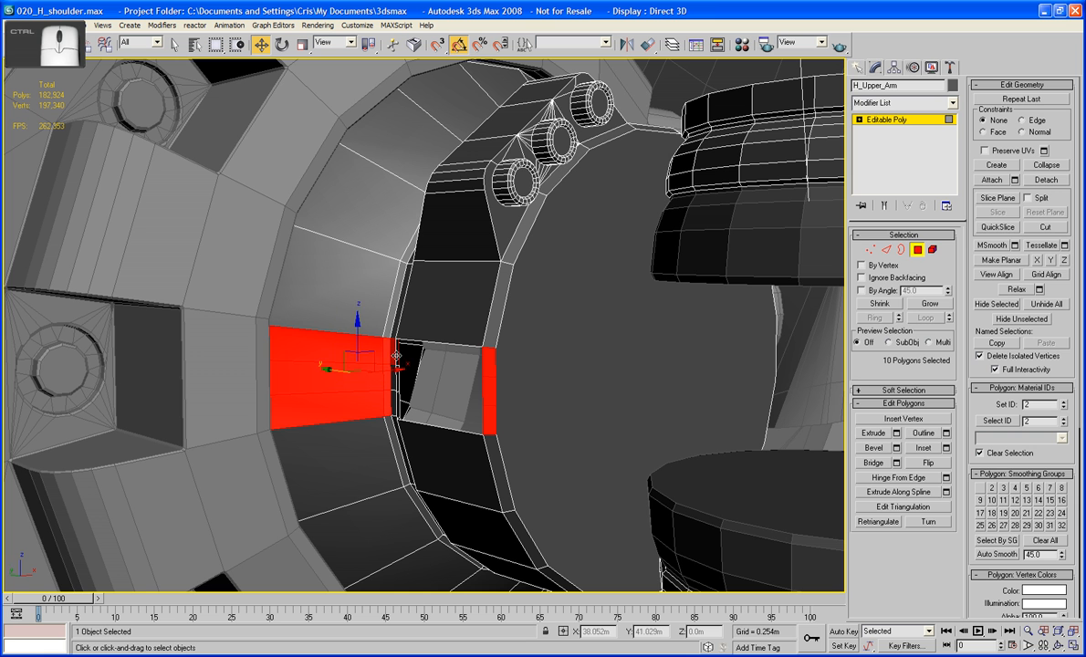
pyautogui.keyDown('ctrl'); pyautogui.click(391, 351); pyautogui.keyUp('ctrl')
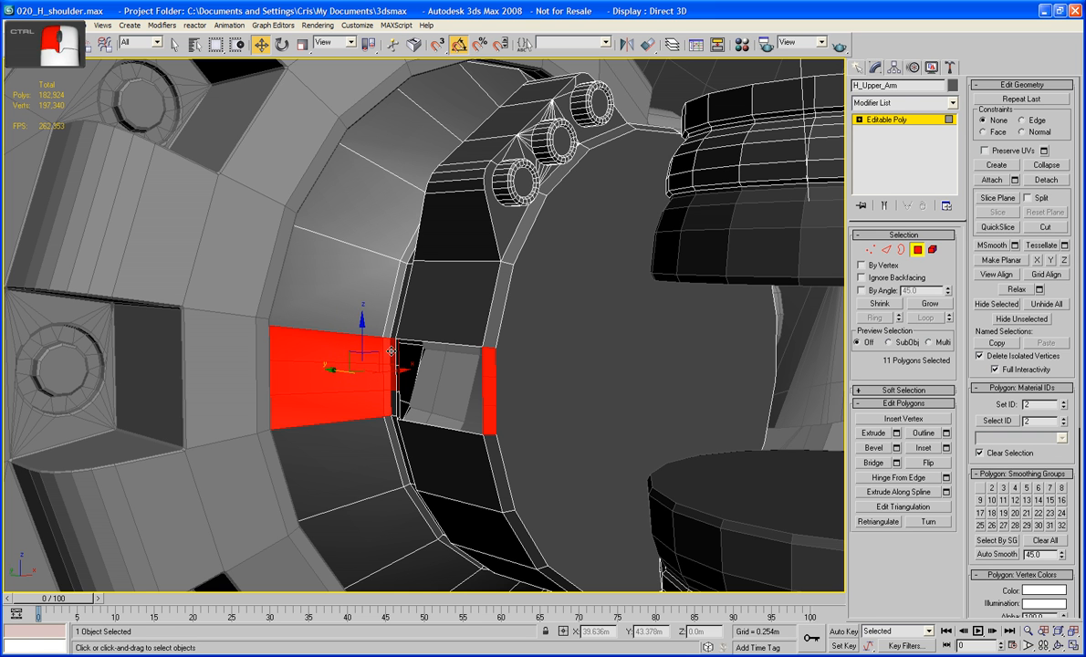
pyautogui.press('Delete')
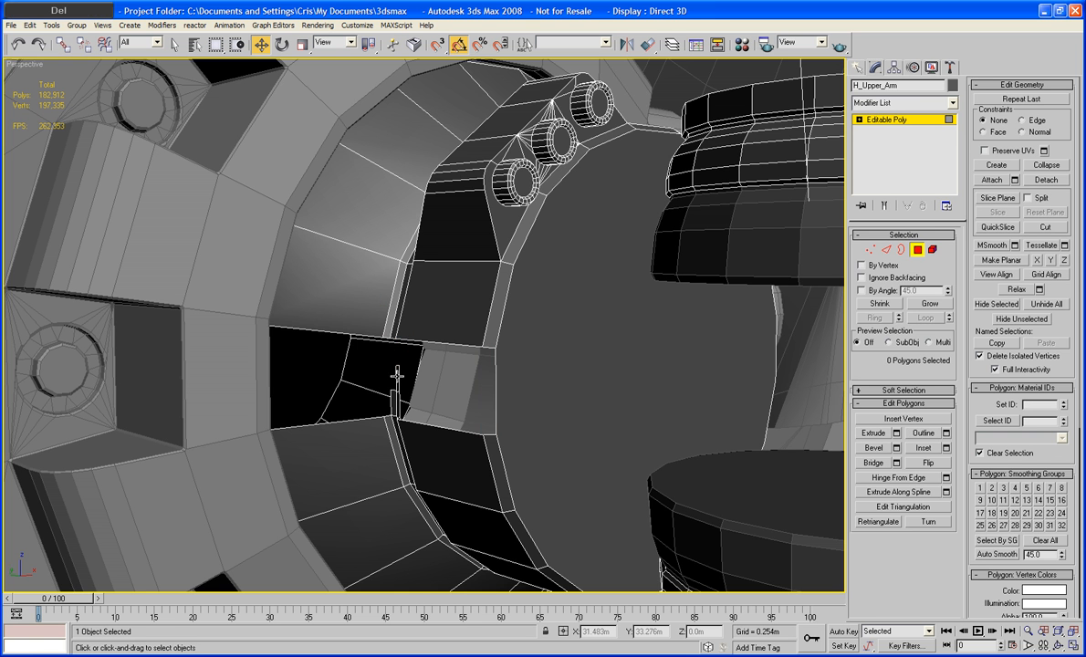
pyautogui.click(391, 398)
pyautogui.press('Delete')
# Step: Leave polygon editing and isolate H_Upper_Arm in shaded view with the dome's cut-out side visible
pyautogui.press('F3')
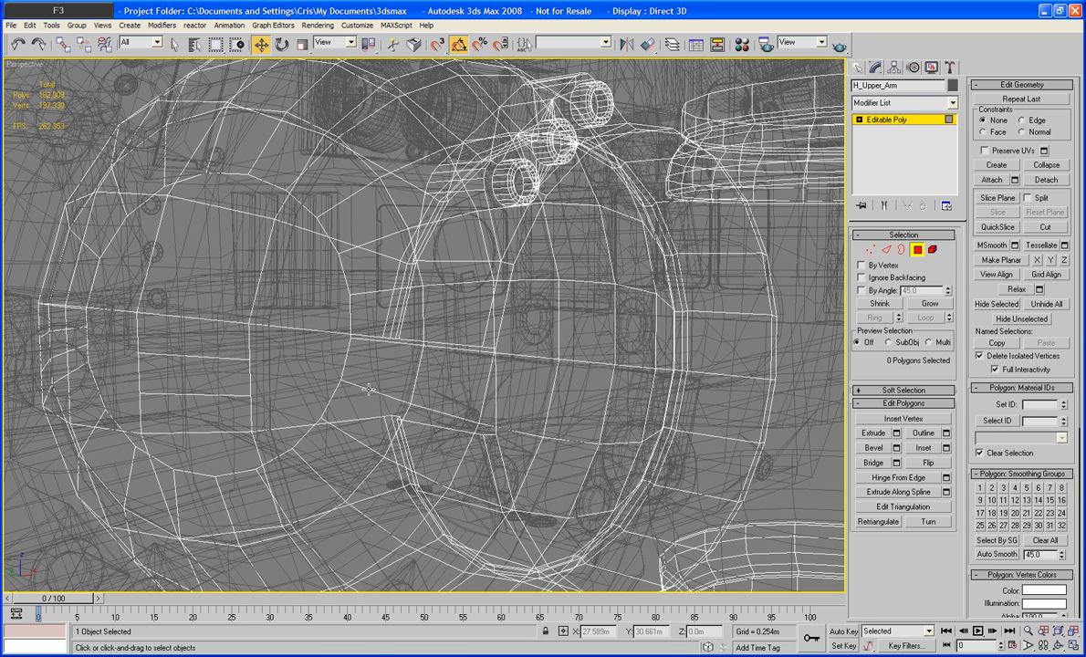
pyautogui.click(917, 250)
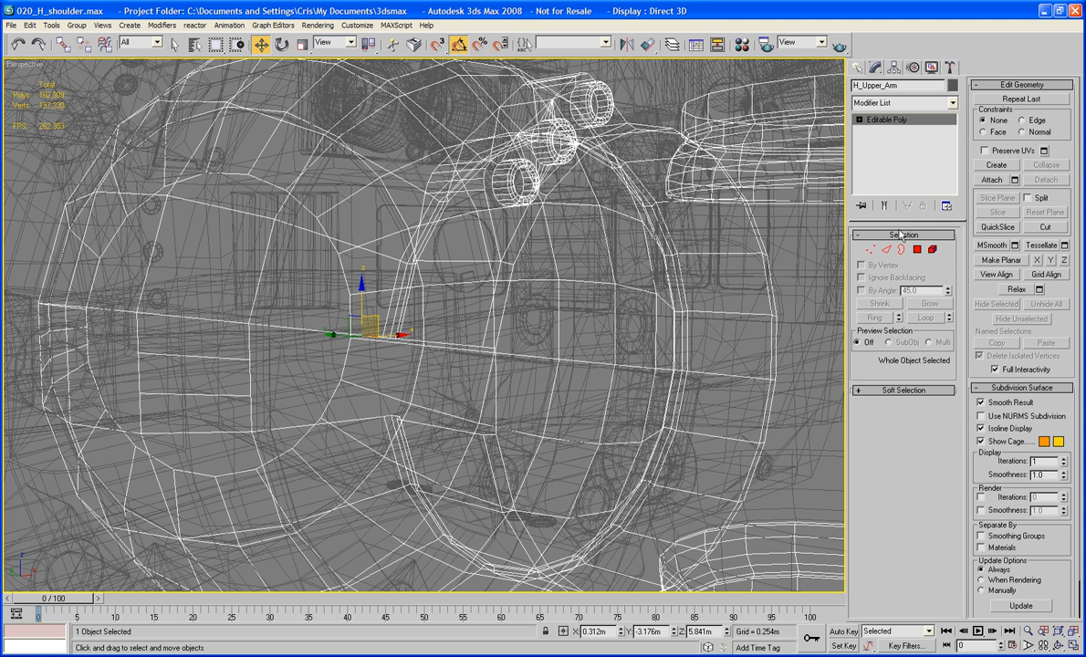
pyautogui.rightClick(615, 256)
pyautogui.click(641, 158)
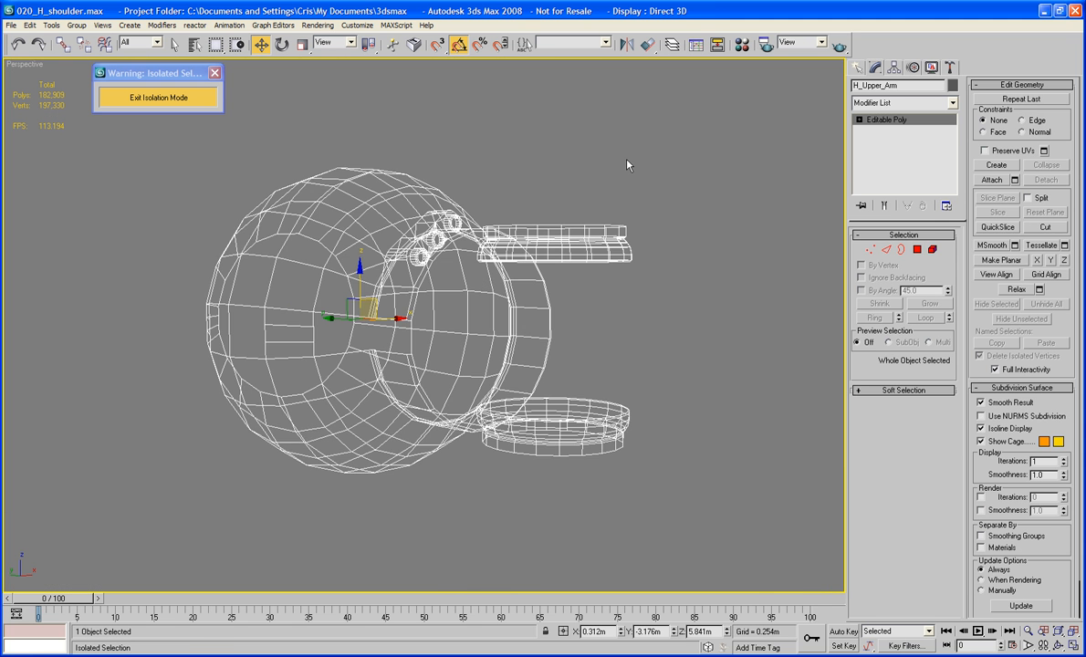
pyautogui.press('F3')
pyautogui.keyDown('alt'); pyautogui.moveTo(338, 272); pyautogui.dragTo(349, 336, button='middle'); pyautogui.keyUp('alt')
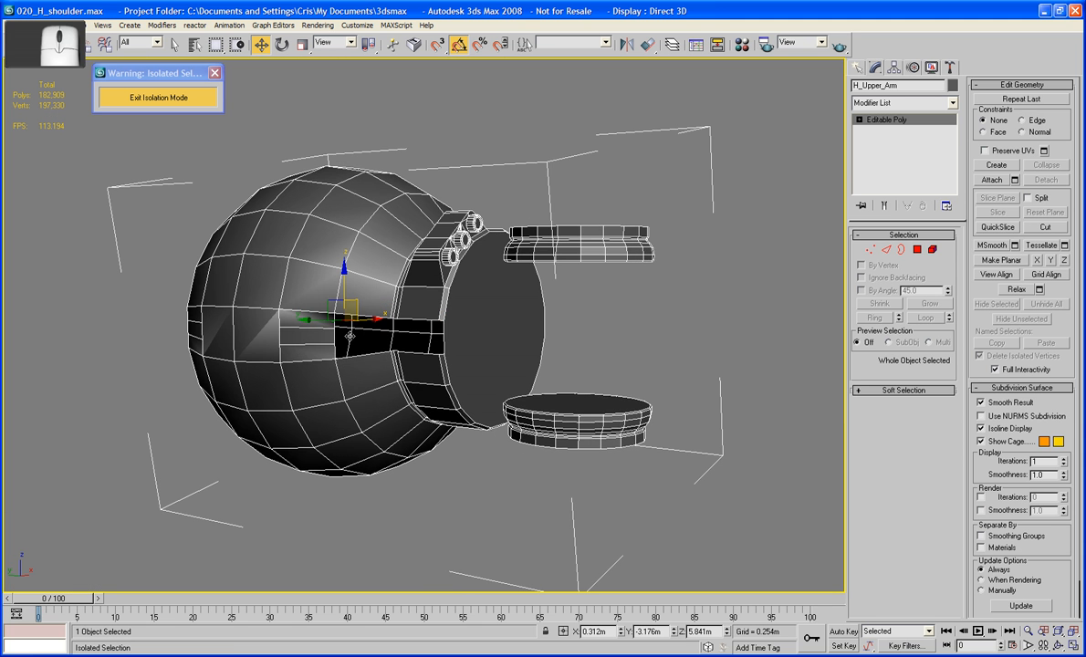
# Step: Delete the eleven polygons of the mid-height band across the dome's side, from the collar cut-out to the flat end cap
pyautogui.press('4')
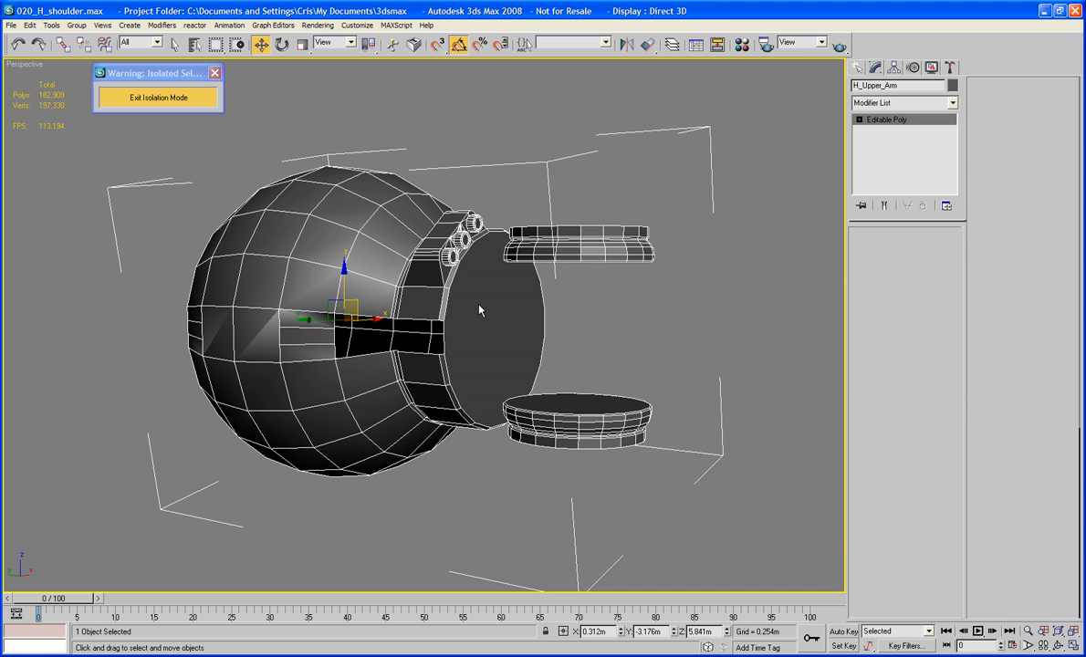
pyautogui.click(325, 323)
pyautogui.keyDown('ctrl'); pyautogui.click(320, 331); pyautogui.keyUp('ctrl')
pyautogui.keyDown('ctrl'); pyautogui.click(321, 348); pyautogui.keyUp('ctrl')
pyautogui.keyDown('ctrl'); pyautogui.click(258, 337); pyautogui.keyUp('ctrl')
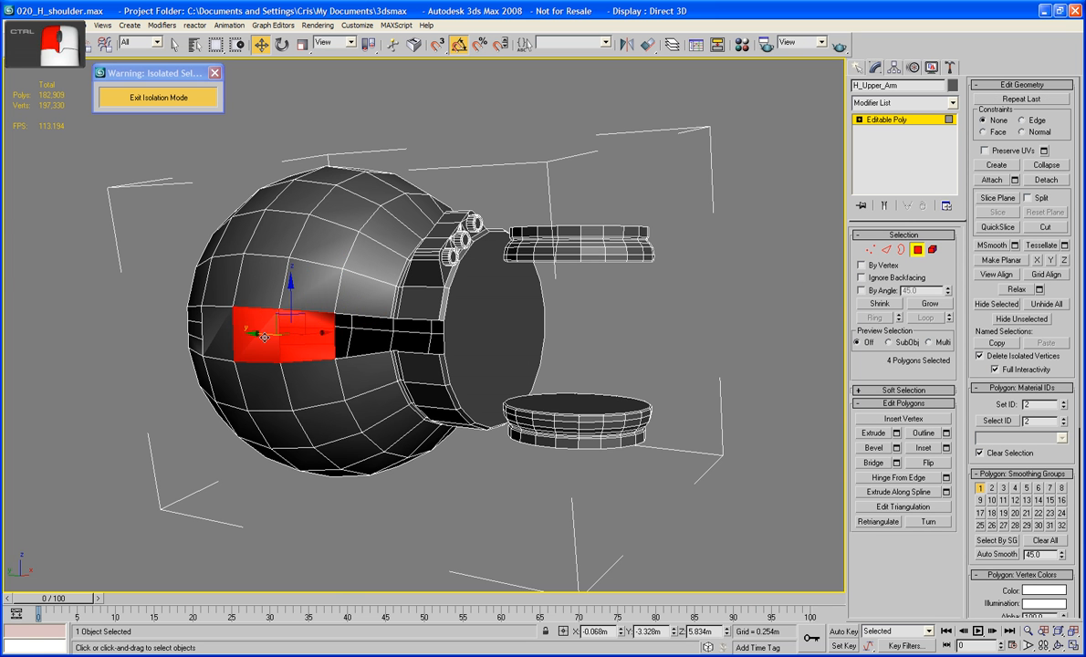
pyautogui.keyDown('ctrl'); pyautogui.click(224, 332); pyautogui.keyUp('ctrl')
pyautogui.keyDown('alt'); pyautogui.moveTo(224, 332); pyautogui.dragTo(314, 333, button='middle'); pyautogui.keyUp('alt')
pyautogui.keyDown('ctrl'); pyautogui.click(328, 338); pyautogui.keyUp('ctrl')
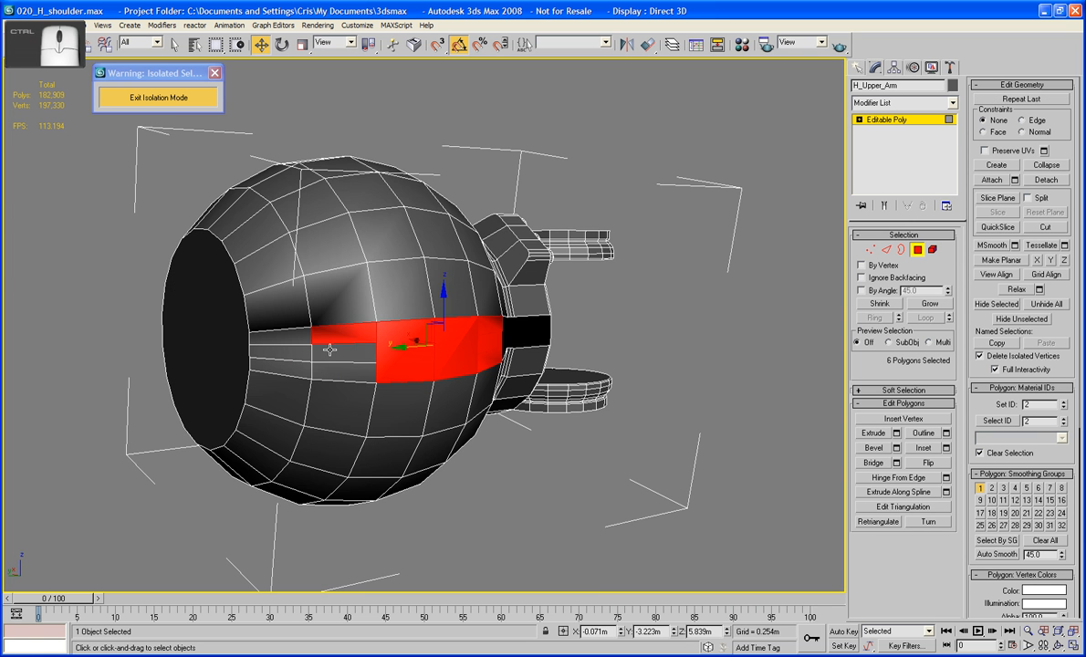
pyautogui.keyDown('ctrl'); pyautogui.click(330, 351); pyautogui.keyUp('ctrl')
pyautogui.keyDown('ctrl'); pyautogui.click(331, 373); pyautogui.keyUp('ctrl')
pyautogui.keyDown('ctrl'); pyautogui.click(299, 341); pyautogui.keyUp('ctrl')
pyautogui.keyDown('ctrl'); pyautogui.click(296, 353); pyautogui.keyUp('ctrl')
pyautogui.keyDown('ctrl'); pyautogui.click(296, 369); pyautogui.keyUp('ctrl')
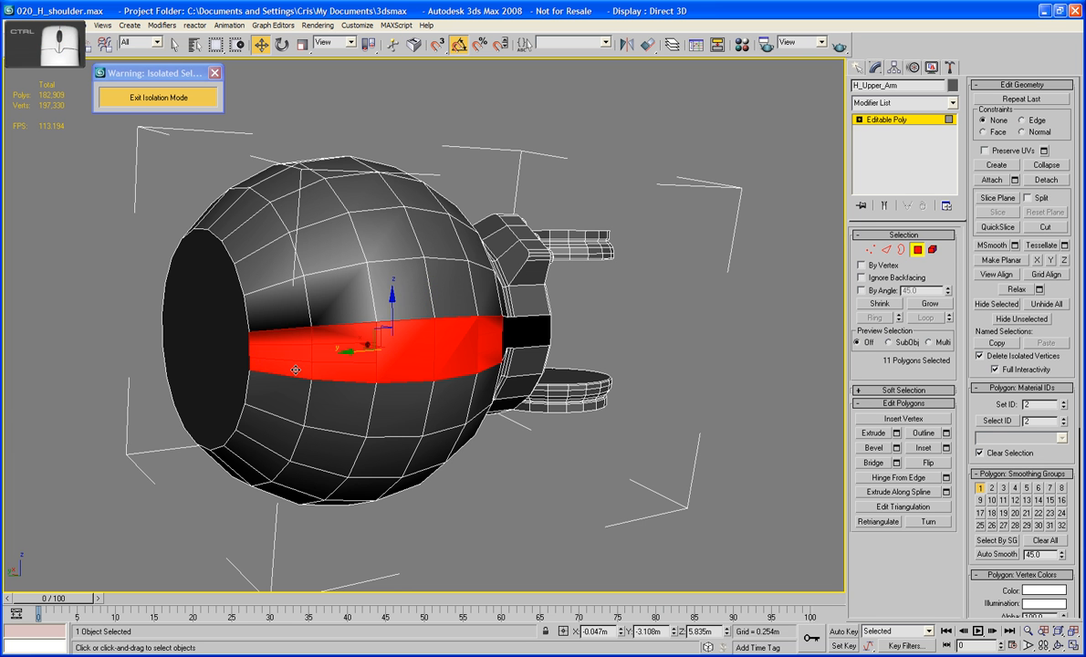
pyautogui.press('Delete')
# Step: Switch H_Upper_Arm to edge editing with the open slot in the dome's side in close view
pyautogui.keyDown('alt'); pyautogui.moveTo(295, 369); pyautogui.dragTo(359, 330, button='middle'); pyautogui.keyUp('alt')
pyautogui.scroll(3, 276, 369)
pyautogui.click(886, 249)
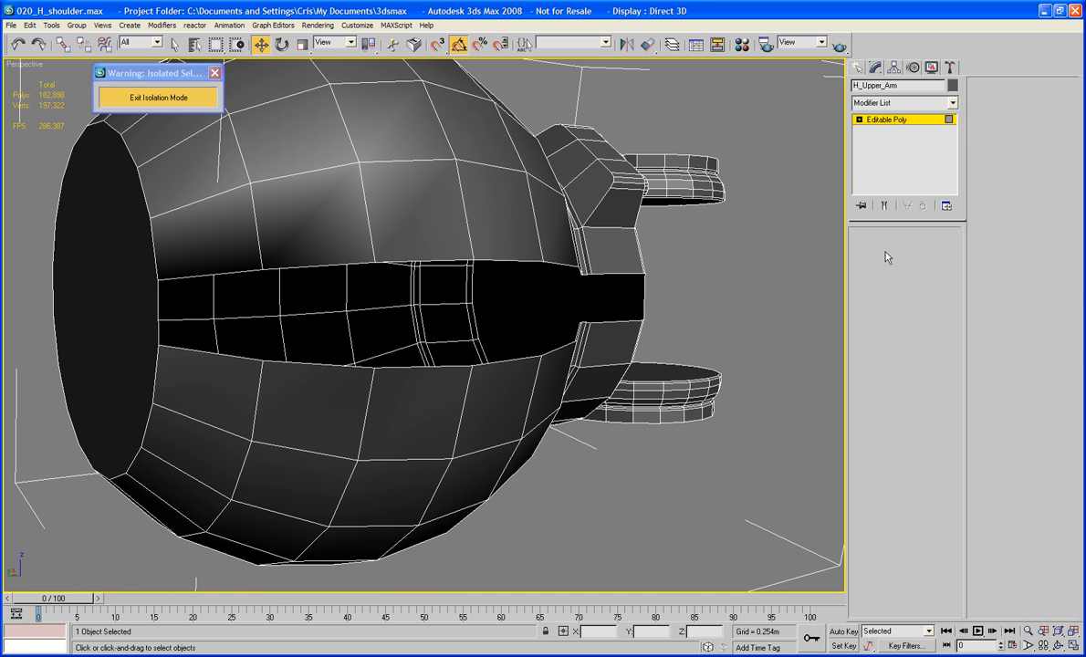
pyautogui.click(876, 478)
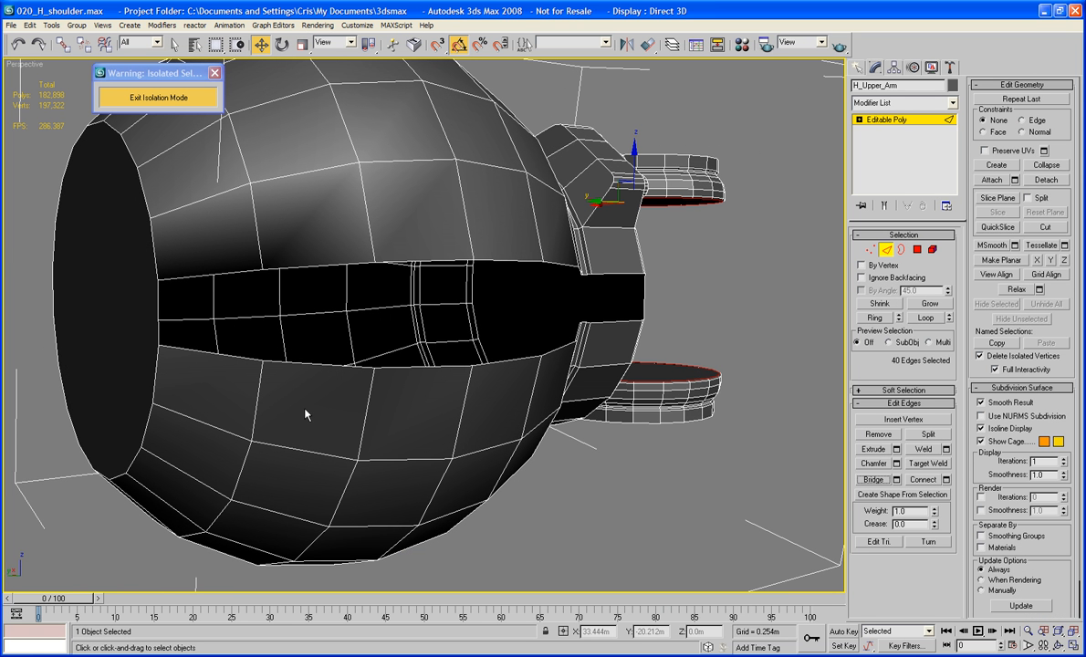
pyautogui.click(182, 276)
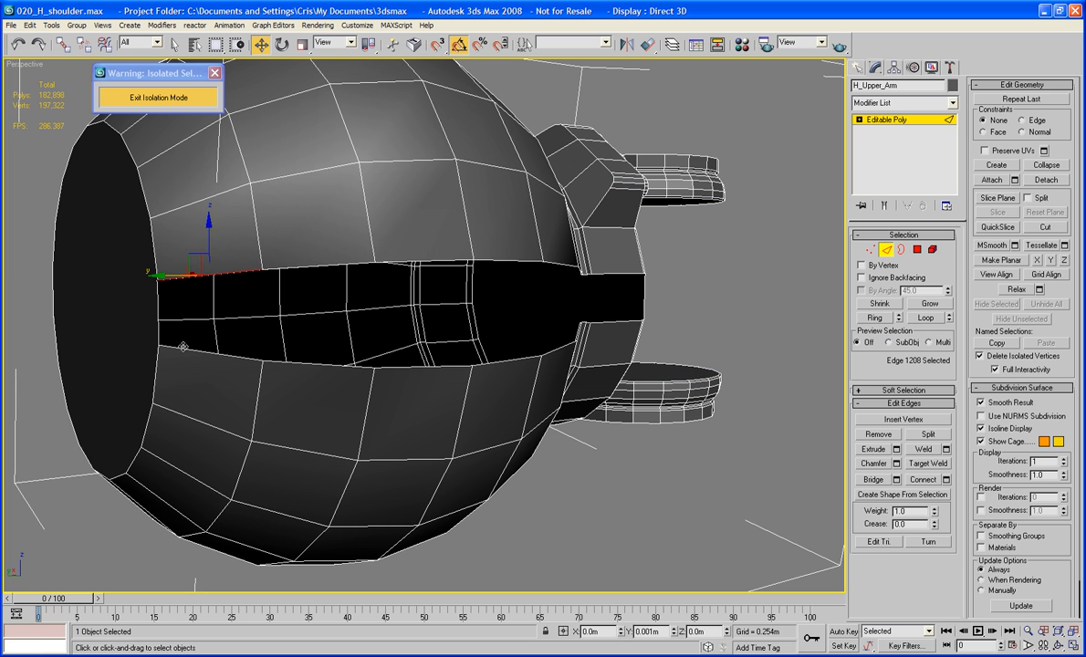
pyautogui.hotkey('ctrl', 'z')
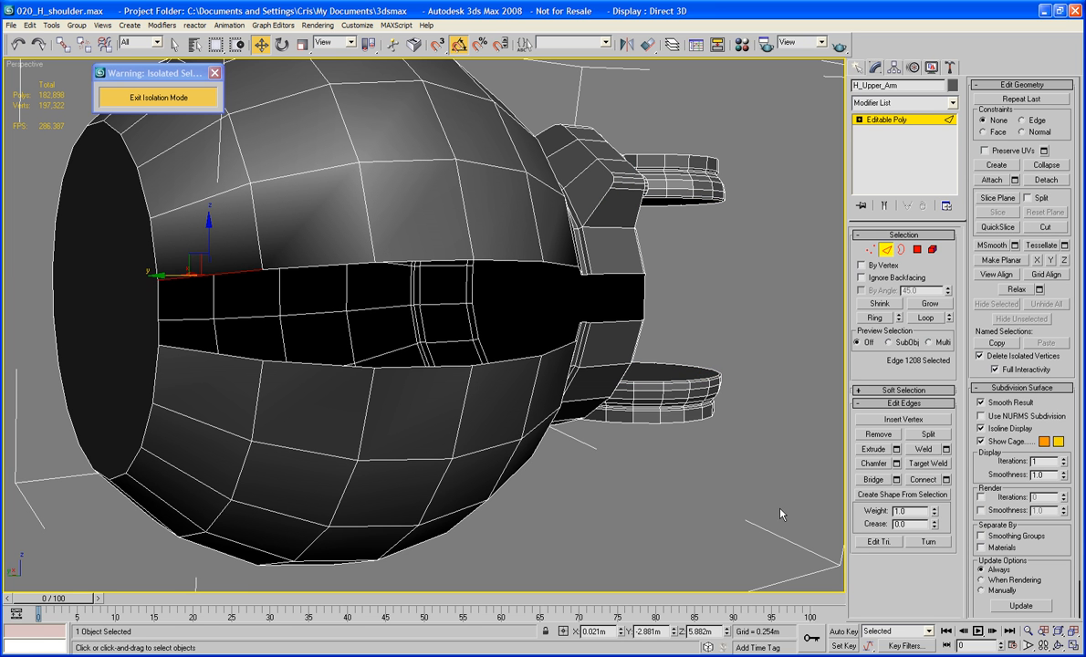
pyautogui.click(765, 516)
pyautogui.click(876, 479)
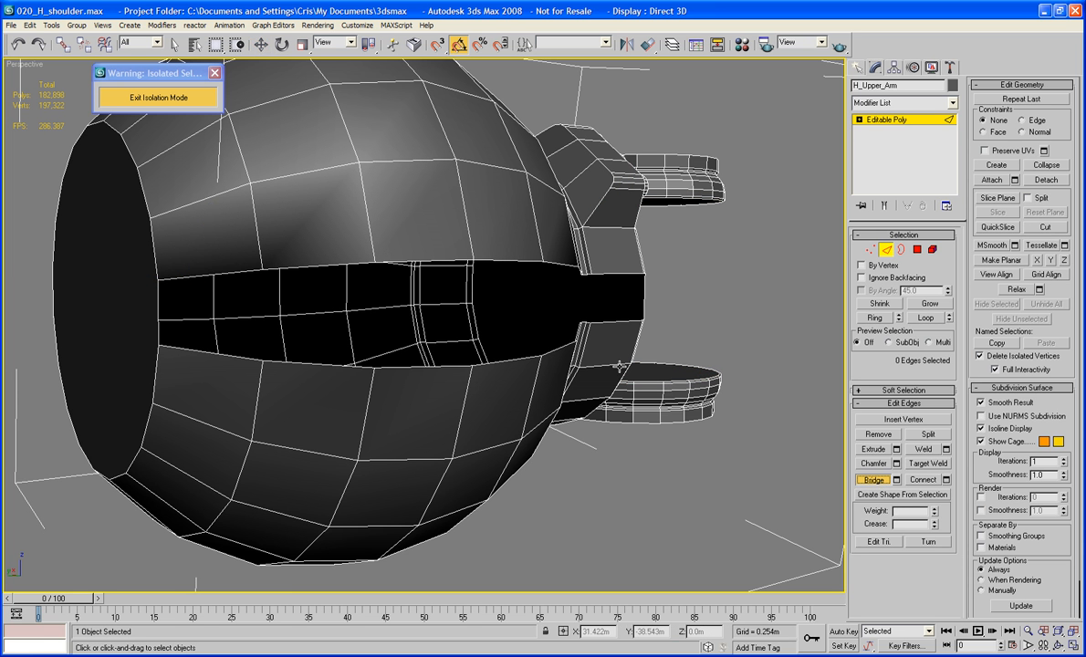
pyautogui.click(233, 272)
pyautogui.keyDown('alt'); pyautogui.moveTo(254, 347); pyautogui.dragTo(198, 416, button='middle'); pyautogui.keyUp('alt')
pyautogui.scroll(4, 198, 416)
pyautogui.scroll(-3, 202, 422)
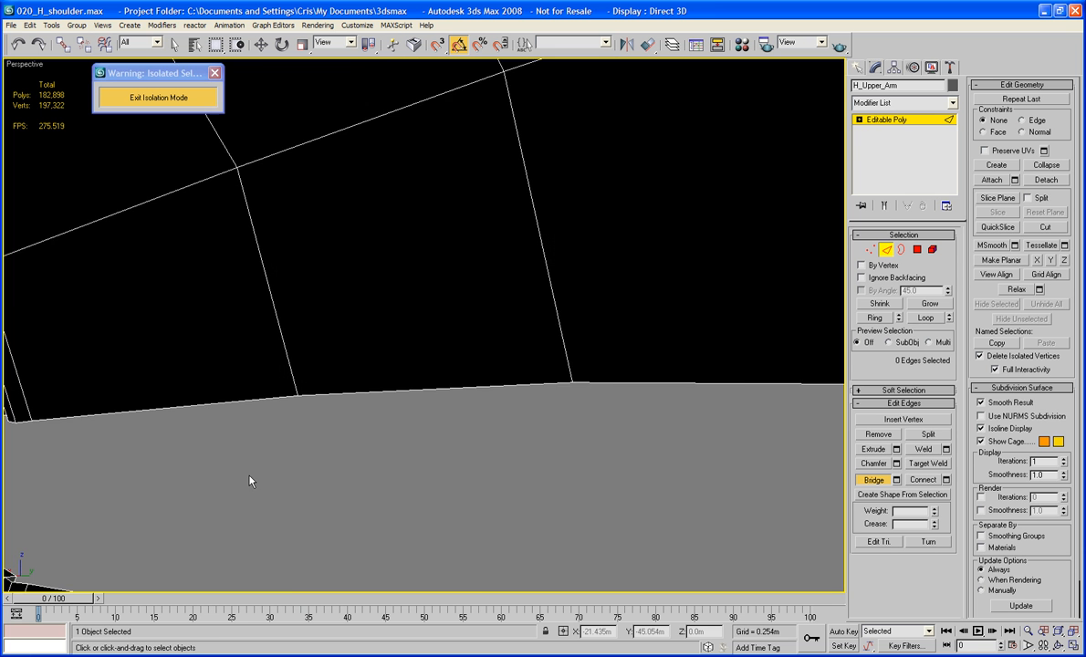
pyautogui.moveTo(250, 480); pyautogui.dragTo(229, 298, button='middle')
pyautogui.scroll(3, 323, 316)
pyautogui.press('alt')
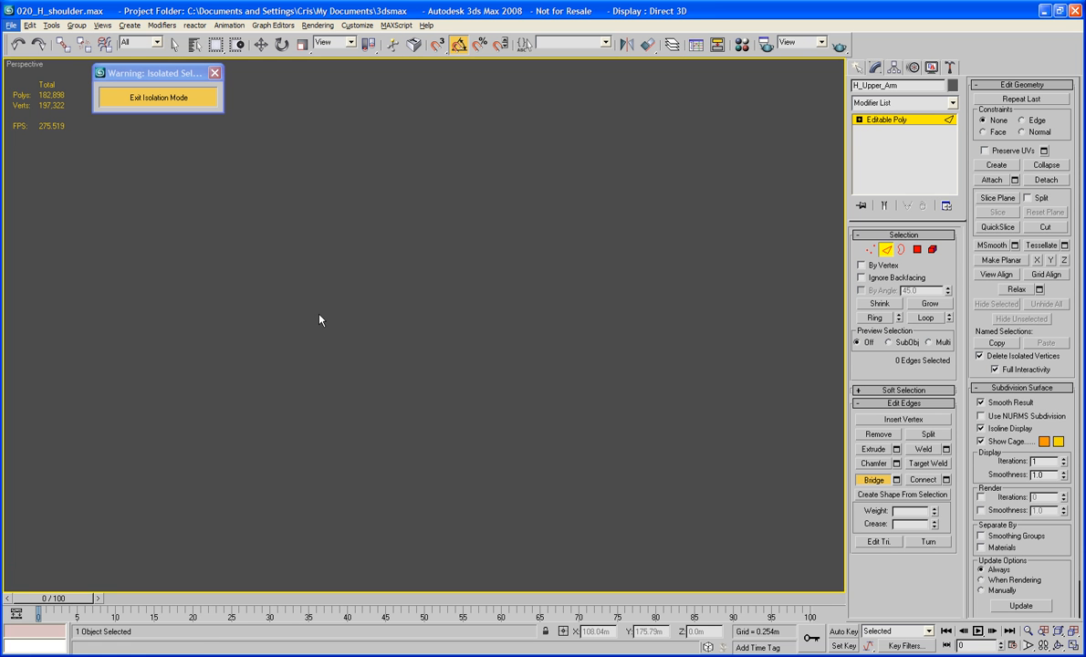
pyautogui.keyDown('alt'); pyautogui.moveTo(319, 316); pyautogui.dragTo(174, 322, button='middle'); pyautogui.keyUp('alt')
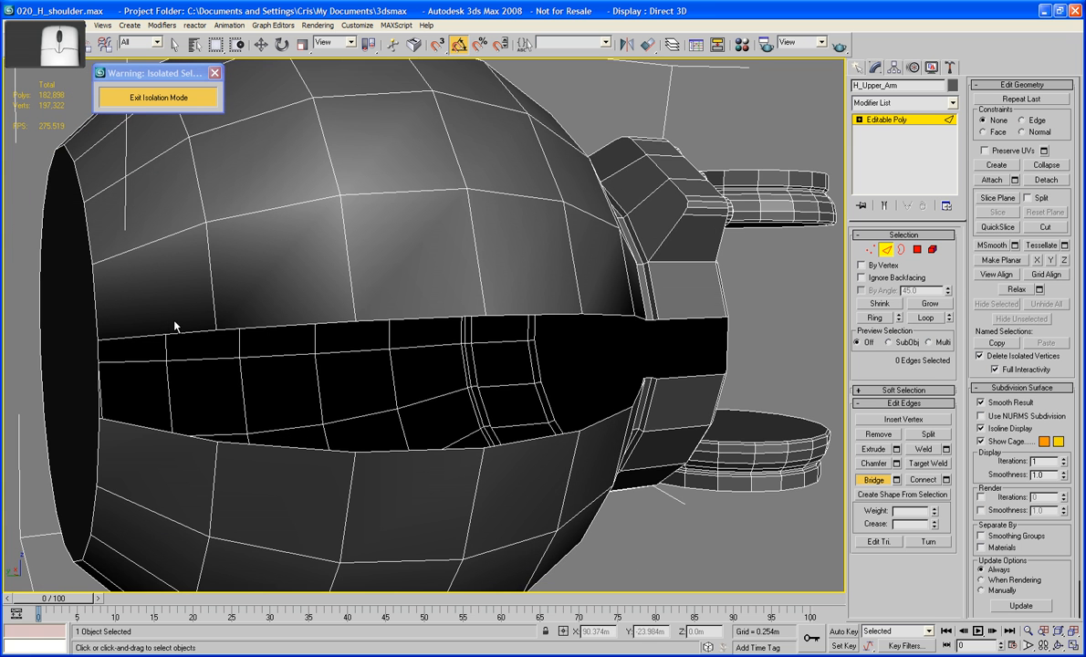
pyautogui.click(192, 436)
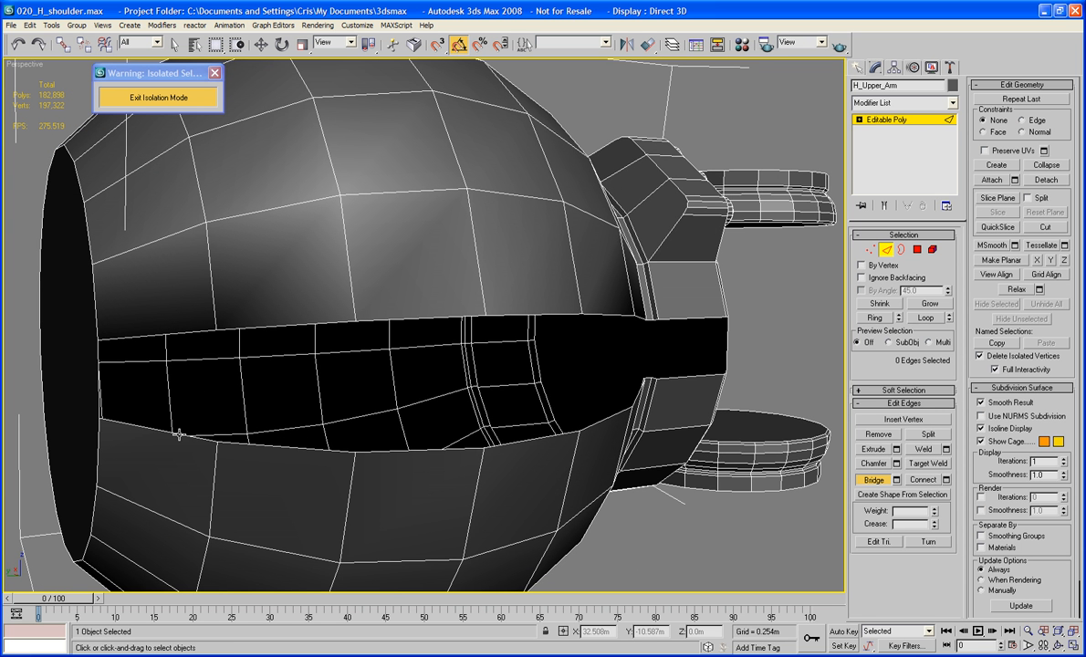
pyautogui.click(173, 433)
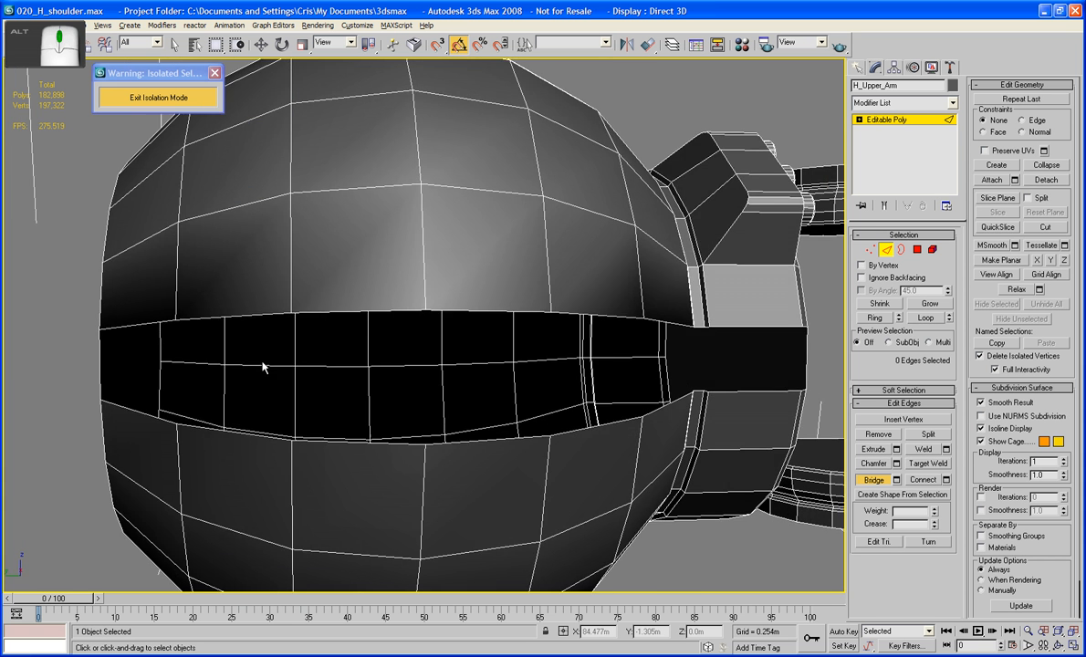
pyautogui.moveTo(262, 363)
pyautogui.keyDown('alt'); pyautogui.mouseDown(button='middle')
pyautogui.moveTo(216, 376)
pyautogui.moveTo(163, 321)
pyautogui.moveTo(254, 366)
pyautogui.mouseUp(button='middle'); pyautogui.keyUp('alt')
# Step: Bridge the first two pairs of facing edges across the dome's slot, starting at the end beside the flat cap
pyautogui.click(155, 326)
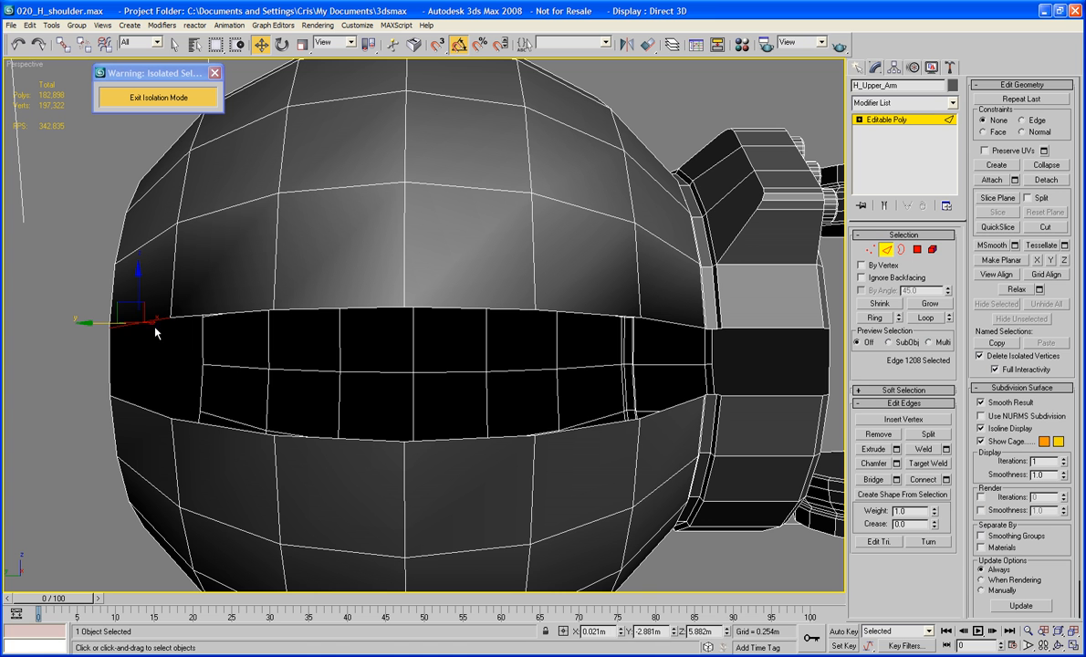
pyautogui.keyDown('ctrl'); pyautogui.click(148, 412); pyautogui.keyUp('ctrl')
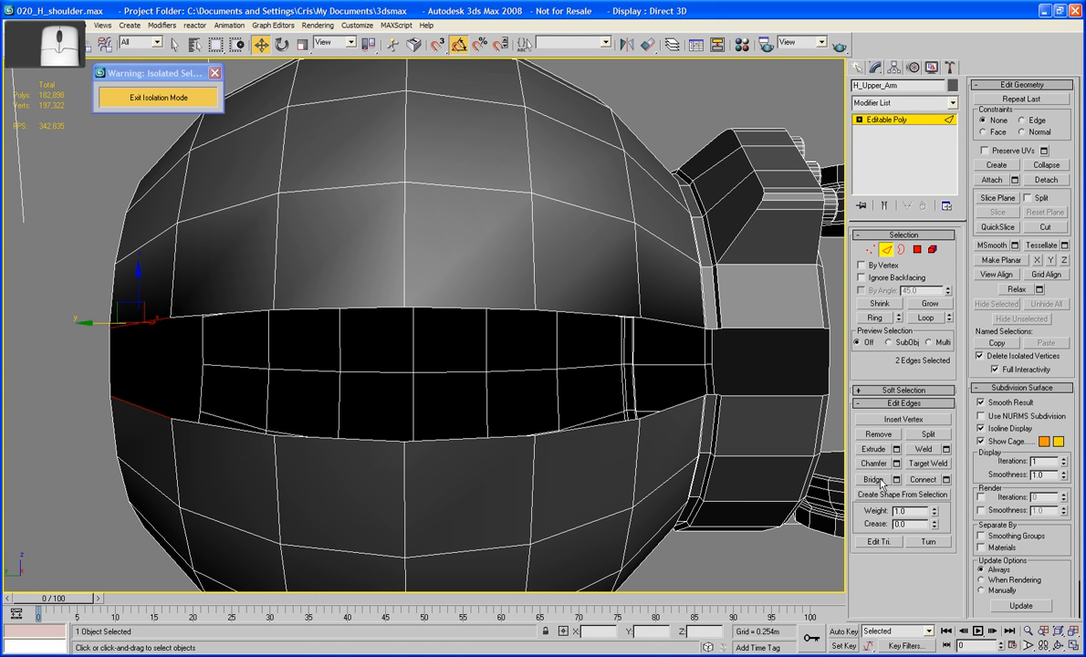
pyautogui.click(192, 317)
pyautogui.keyDown('ctrl'); pyautogui.click(189, 422); pyautogui.keyUp('ctrl')
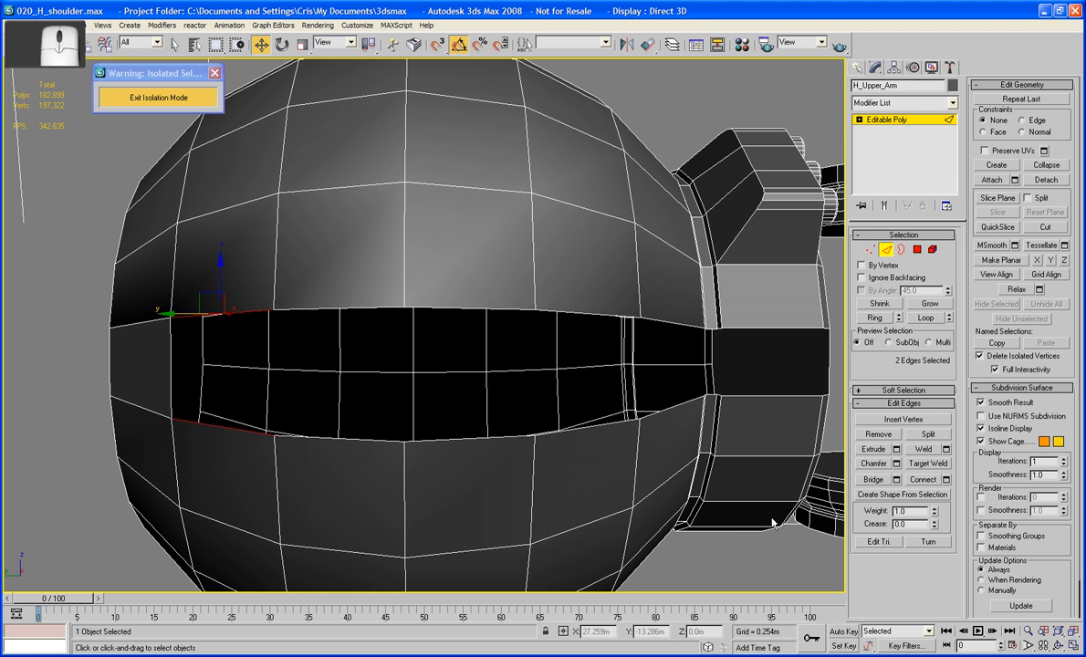
pyautogui.click(865, 483)
pyautogui.moveTo(333, 433); pyautogui.dragTo(297, 427, button='middle')
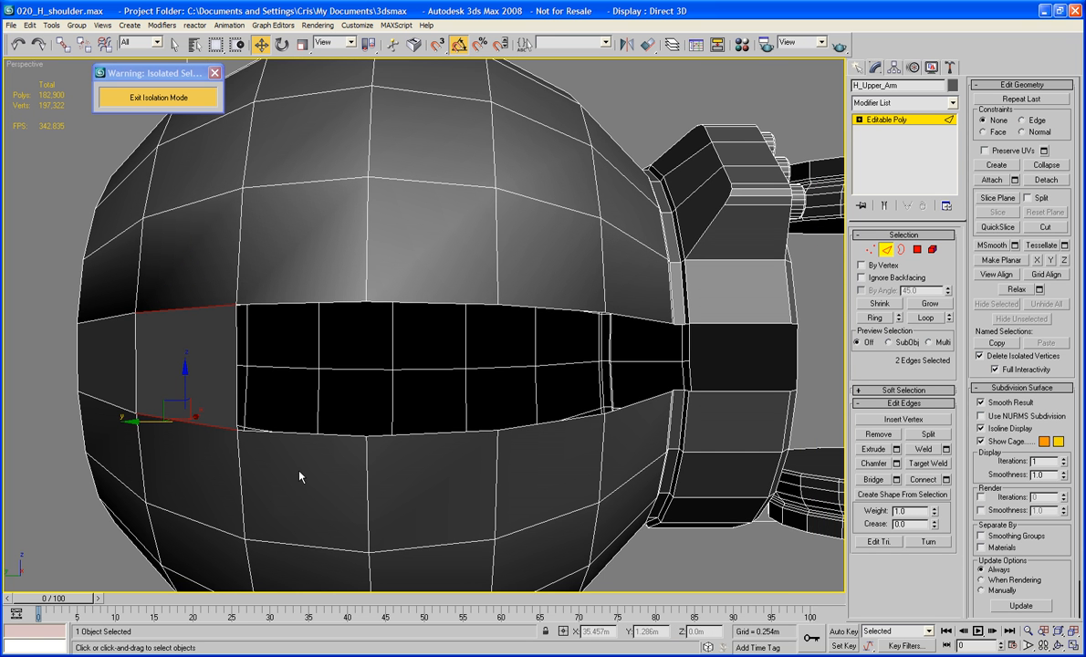
pyautogui.click(300, 474)
# Step: Bridge the next two pairs of facing slot edges, continuing across the dome toward the collar
pyautogui.keyDown('alt'); pyautogui.moveTo(660, 455); pyautogui.dragTo(645, 445, button='middle'); pyautogui.keyUp('alt')
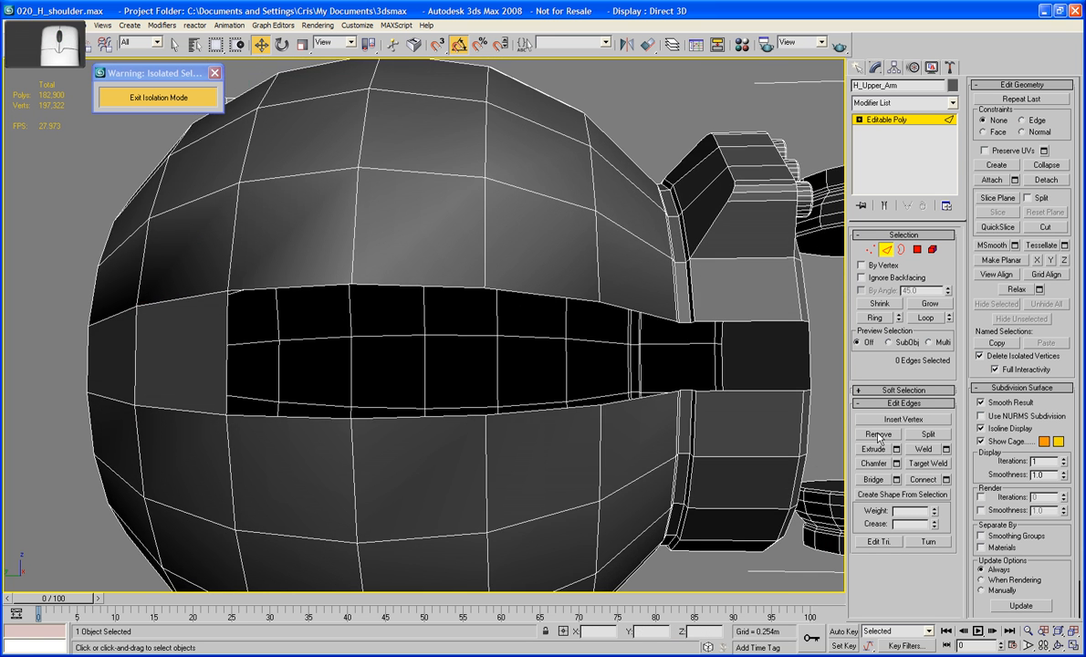
pyautogui.click(872, 479)
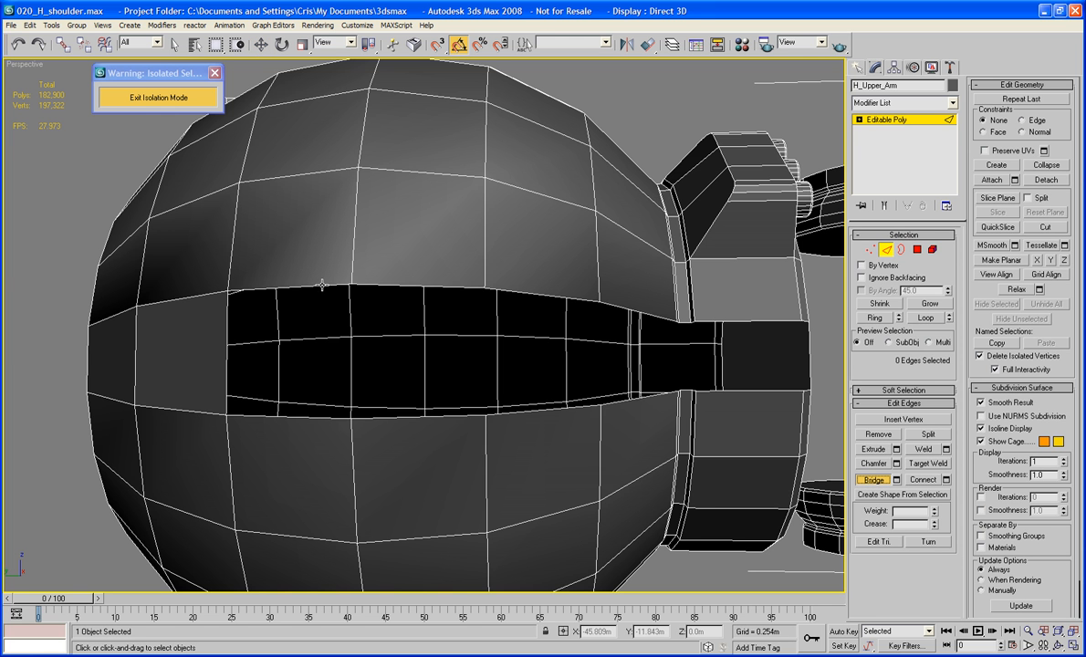
pyautogui.moveTo(321, 286); pyautogui.dragTo(293, 418)
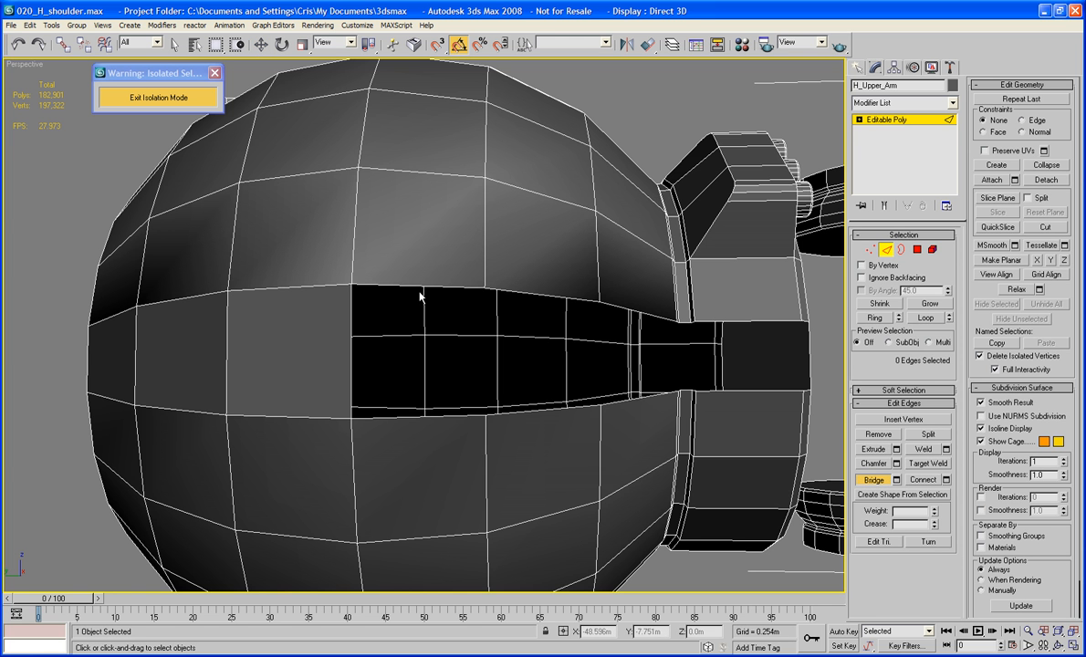
pyautogui.click(399, 416)
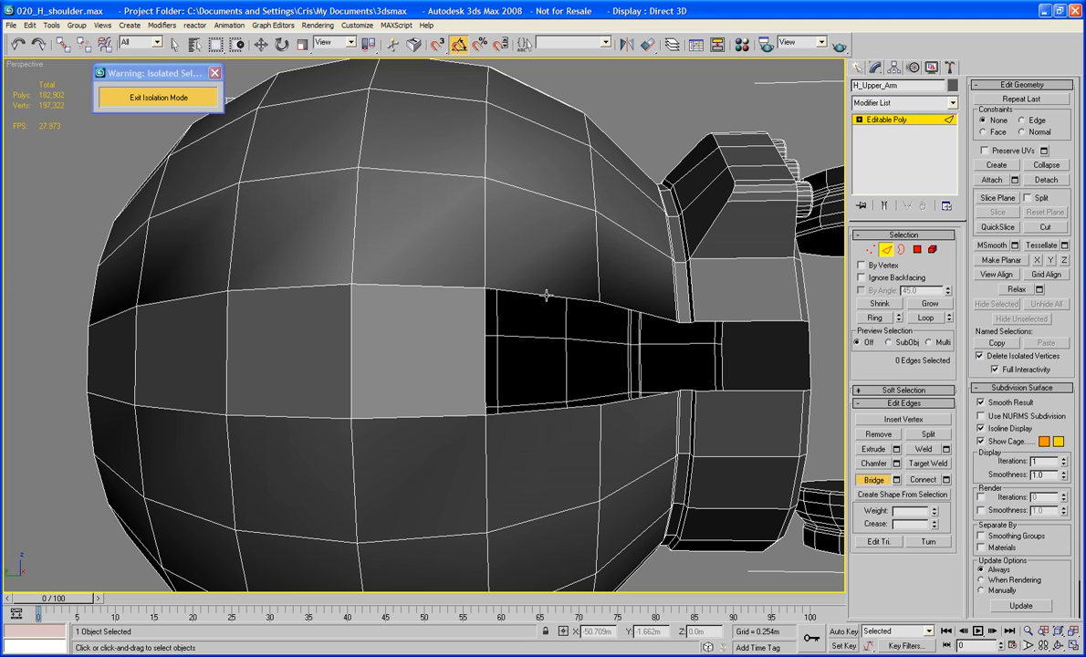
pyautogui.click(540, 294)
pyautogui.click(539, 411)
pyautogui.keyDown('alt'); pyautogui.moveTo(596, 395); pyautogui.dragTo(530, 378, button='middle'); pyautogui.keyUp('alt')
pyautogui.click(501, 274)
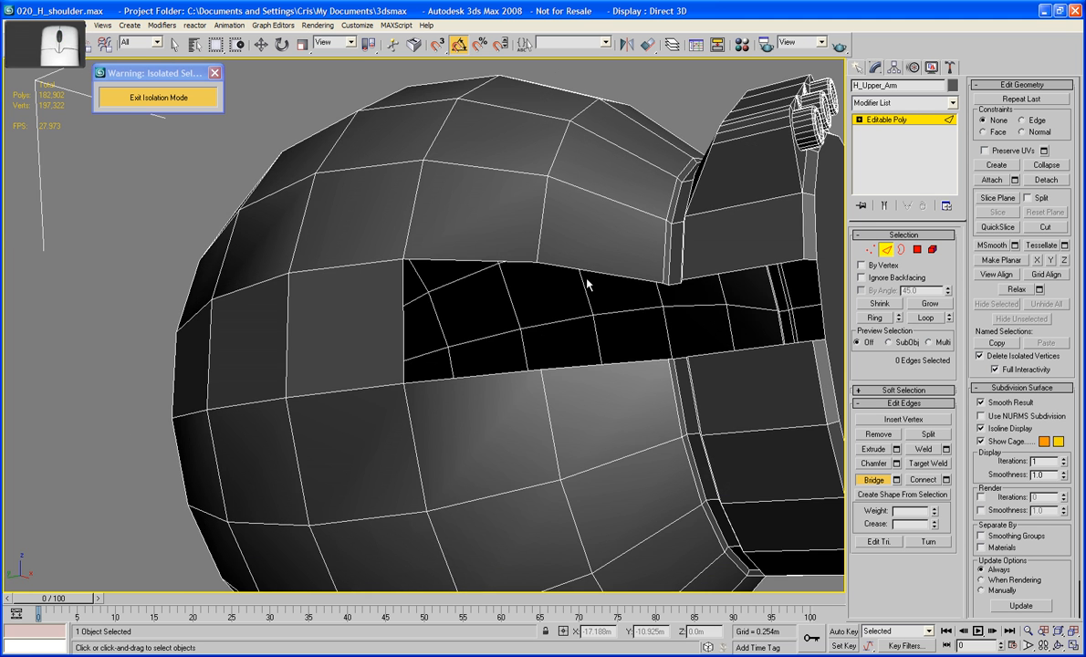
pyautogui.click(596, 274)
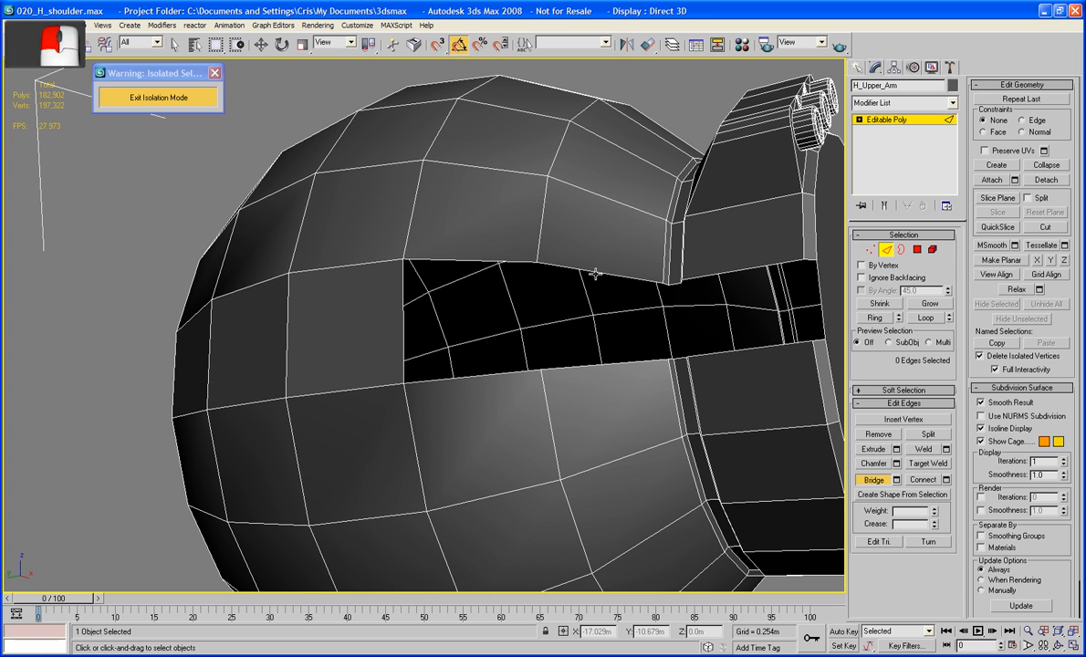
pyautogui.rightClick(613, 364)
pyautogui.moveTo(614, 361); pyautogui.dragTo(605, 358, button='middle')
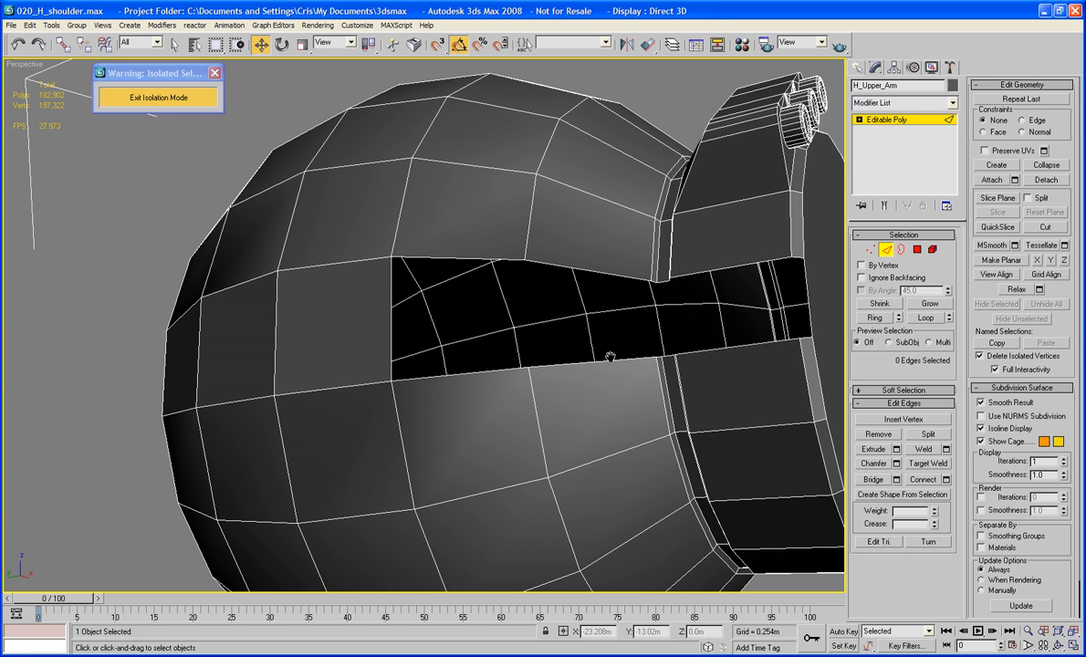
pyautogui.click(873, 480)
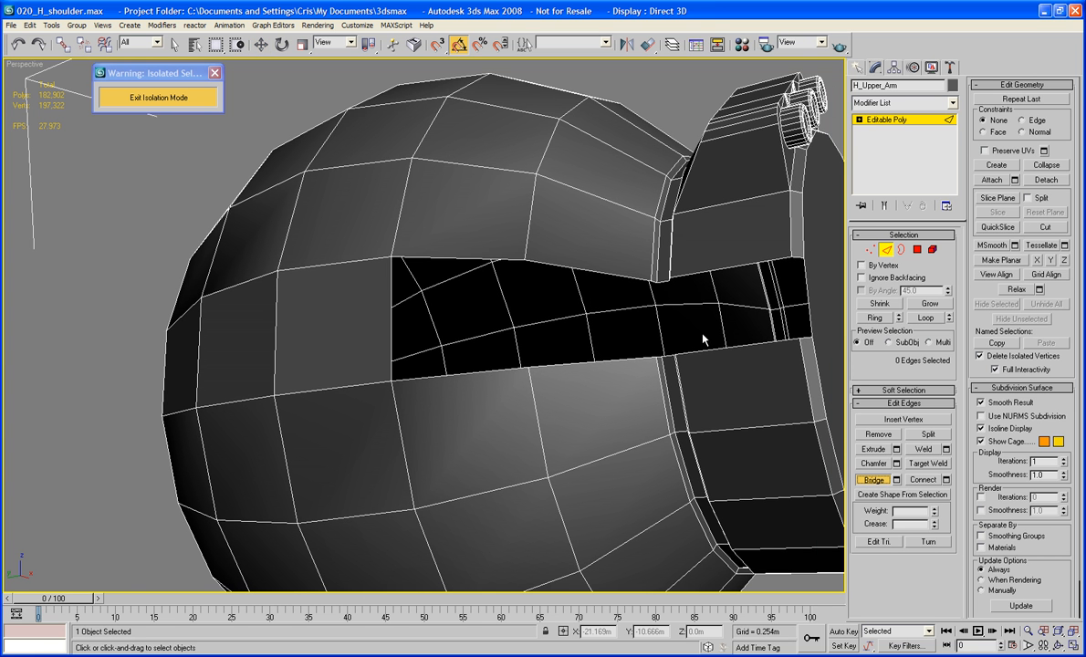
pyautogui.moveTo(628, 359)
pyautogui.keyDown('alt'); pyautogui.mouseDown(button='middle')
pyautogui.moveTo(641, 359)
pyautogui.moveTo(631, 358)
pyautogui.mouseUp(button='middle'); pyautogui.keyUp('alt')
pyautogui.rightClick(631, 358)
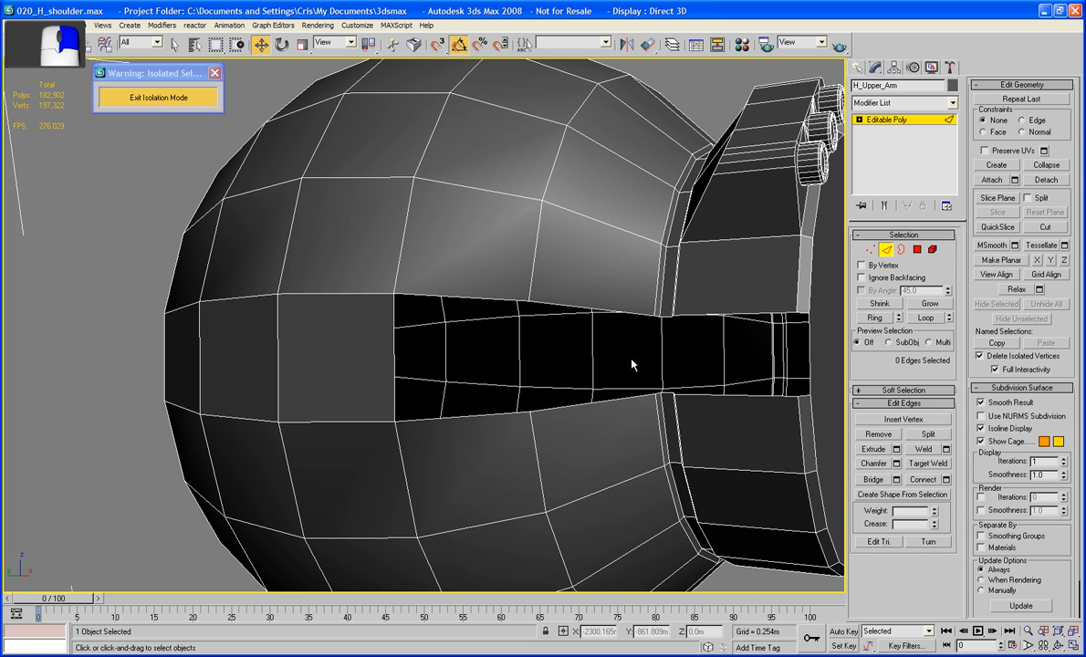
# Step: Bridge the slot edge pair beside the collar groove and the pair bordering the remaining gap on the dome's surface
pyautogui.click(578, 308)
pyautogui.keyDown('ctrl'); pyautogui.click(583, 404); pyautogui.keyUp('ctrl')
pyautogui.click(877, 480)
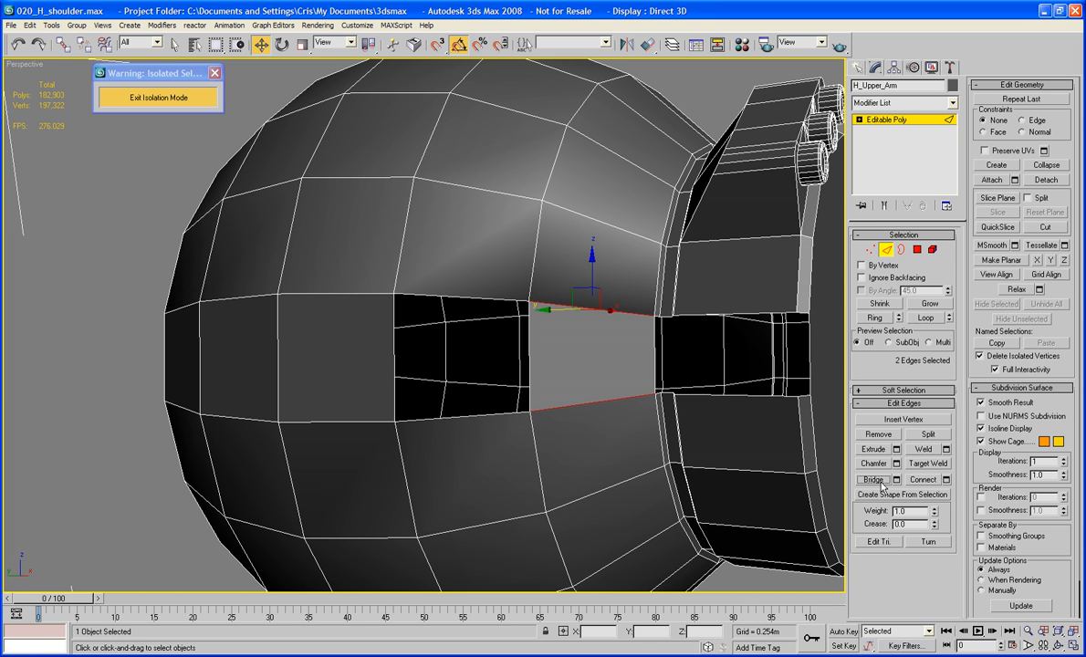
pyautogui.click(448, 298)
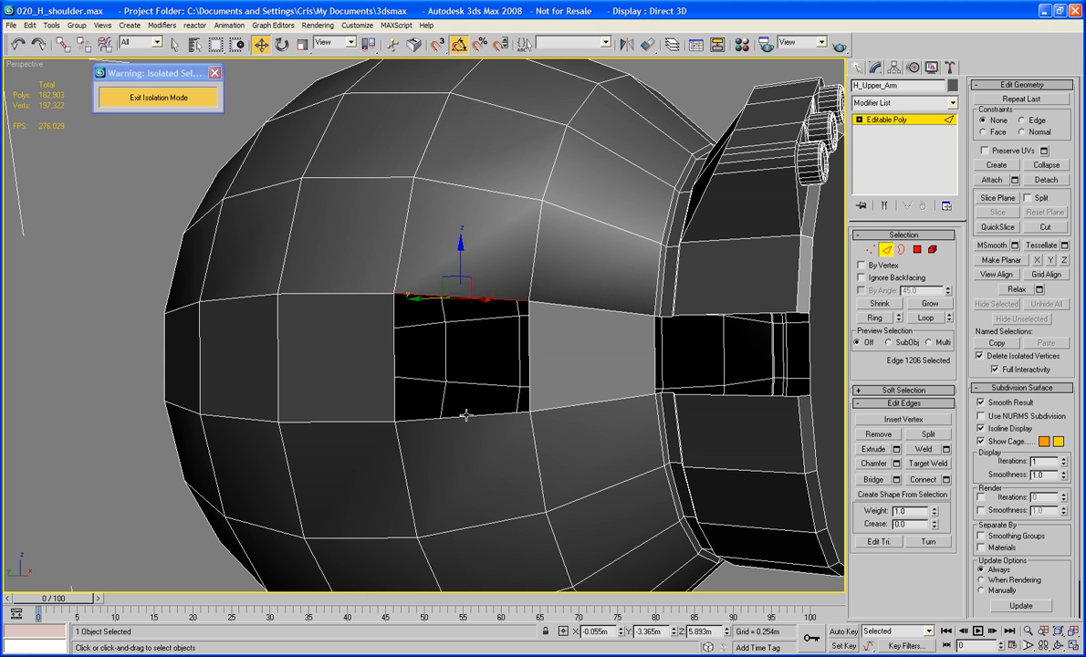
pyautogui.keyDown('ctrl'); pyautogui.click(465, 416); pyautogui.keyUp('ctrl')
pyautogui.click(874, 480)
# Step: Bridge all the facing open edge pairs across the collar gap, including its outer face, narrow groove edges and the pair beside the dome
pyautogui.keyDown('alt'); pyautogui.moveTo(652, 411); pyautogui.dragTo(446, 377, button='middle'); pyautogui.keyUp('alt')
pyautogui.click(511, 305)
pyautogui.keyDown('ctrl'); pyautogui.click(528, 384); pyautogui.keyUp('ctrl')
pyautogui.scroll(5, 468, 375)
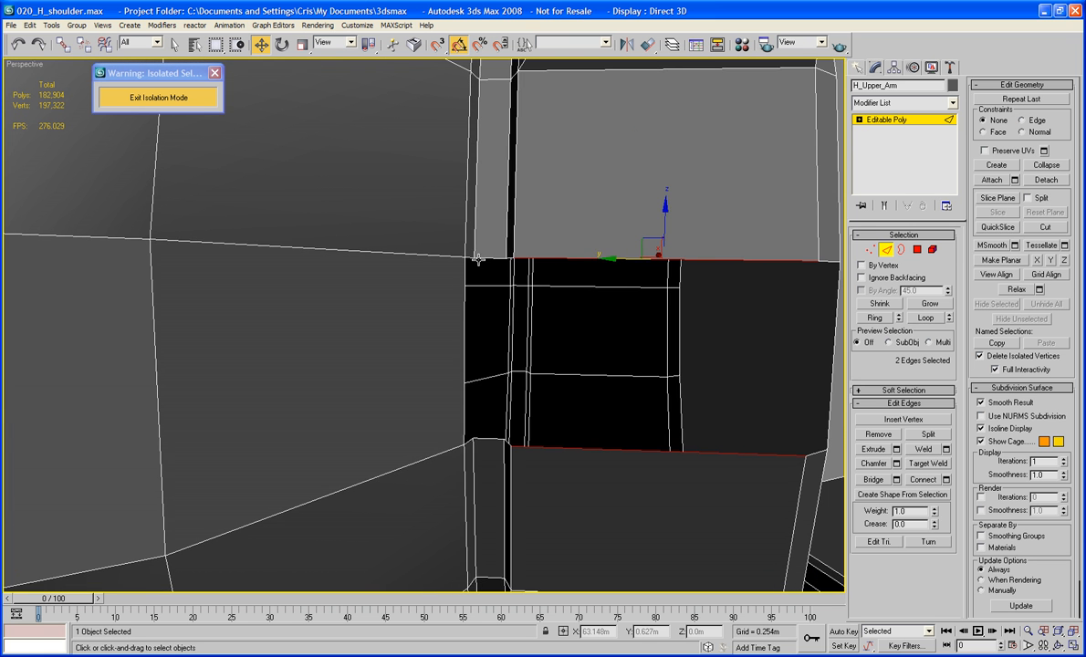
pyautogui.keyDown('alt'); pyautogui.moveTo(498, 284); pyautogui.dragTo(513, 285, button='middle'); pyautogui.keyUp('alt')
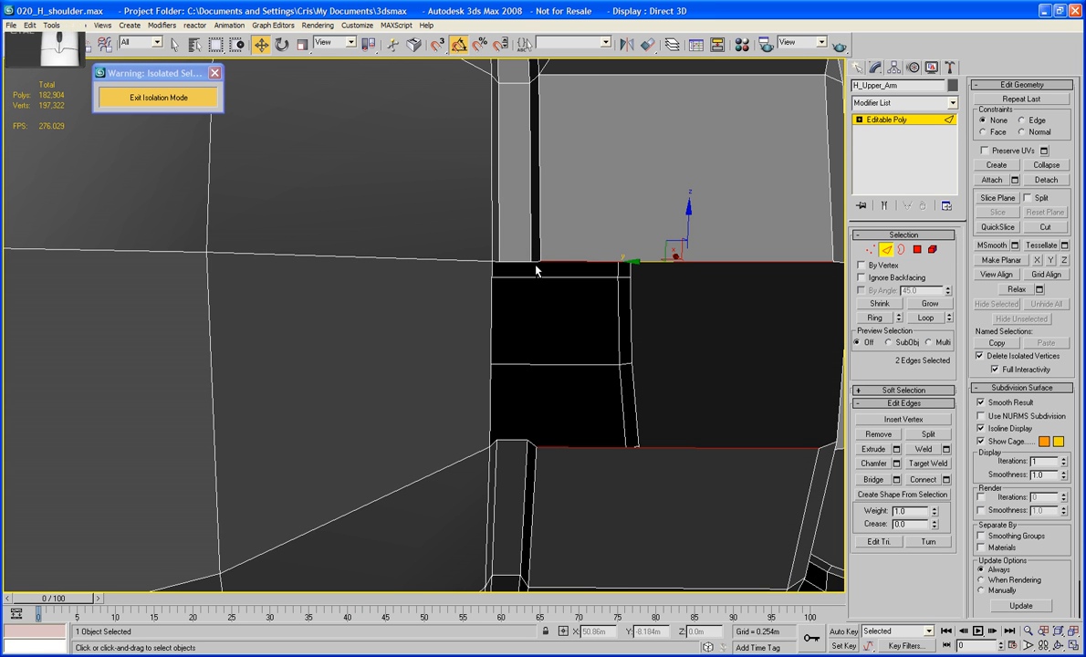
pyautogui.keyDown('ctrl'); pyautogui.click(498, 248); pyautogui.keyUp('ctrl')
pyautogui.keyDown('ctrl'); pyautogui.click(534, 444); pyautogui.keyUp('ctrl')
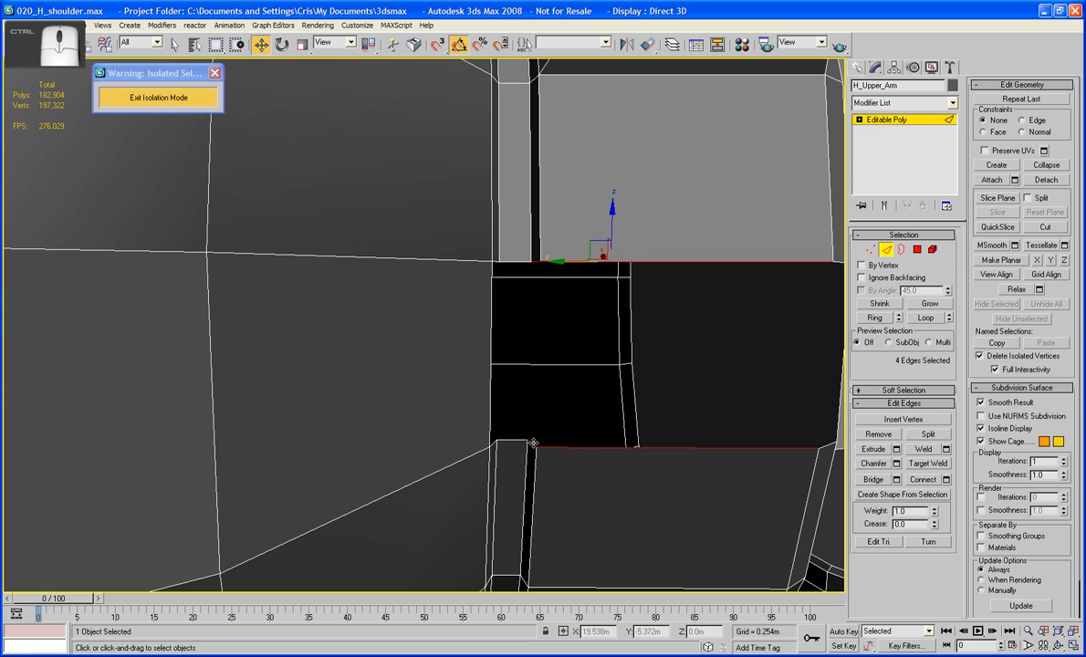
pyautogui.keyDown('ctrl'); pyautogui.click(516, 263); pyautogui.keyUp('ctrl')
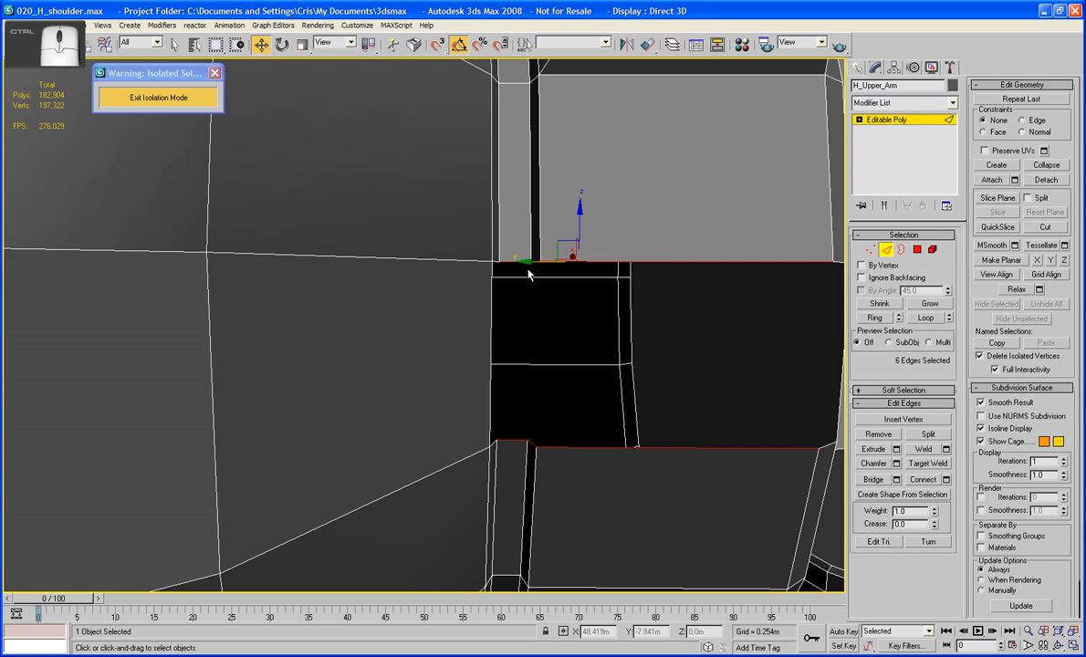
pyautogui.keyDown('alt'); pyautogui.moveTo(529, 269); pyautogui.dragTo(514, 265, button='middle'); pyautogui.keyUp('alt')
pyautogui.keyDown('ctrl'); pyautogui.click(445, 241); pyautogui.keyUp('ctrl')
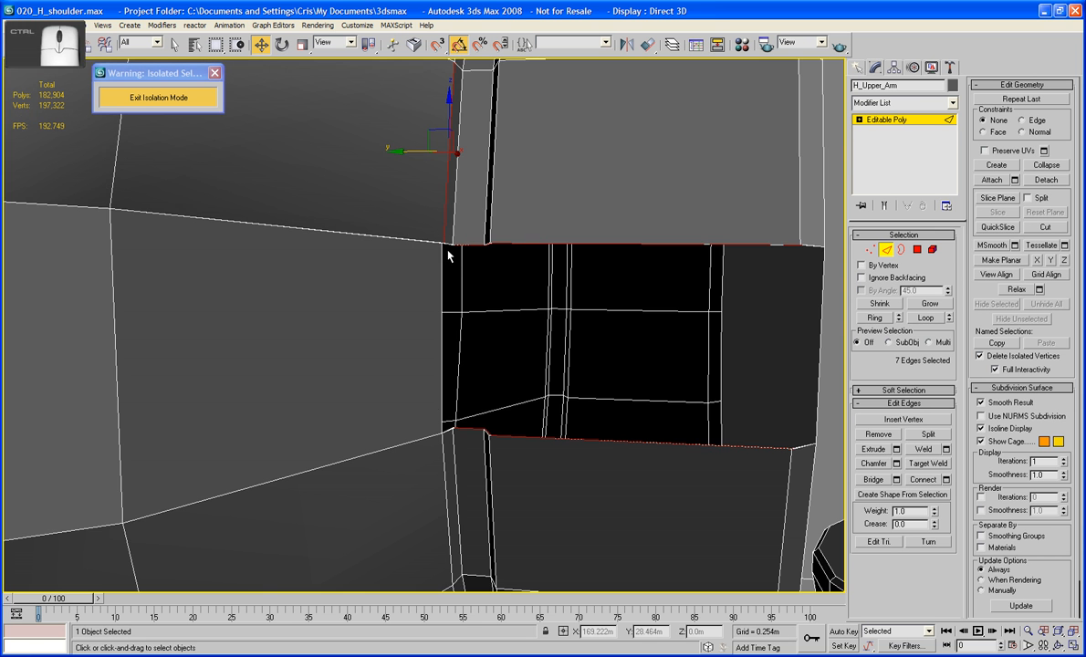
pyautogui.keyDown('ctrl'); pyautogui.click(445, 239); pyautogui.keyUp('ctrl')
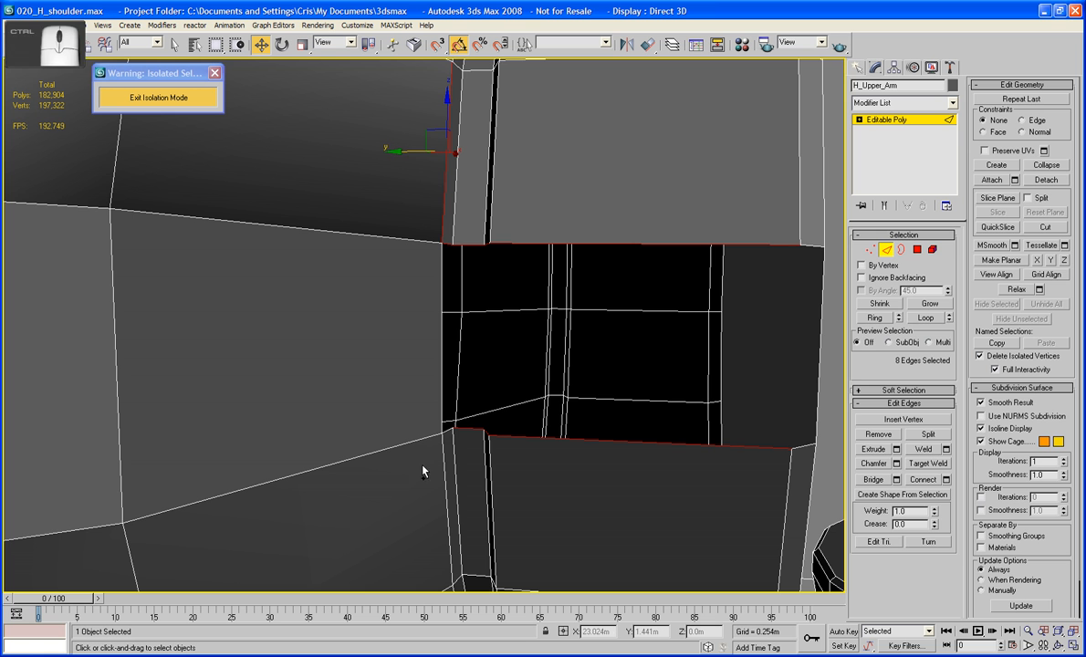
pyautogui.keyDown('ctrl'); pyautogui.click(444, 236); pyautogui.keyUp('ctrl')
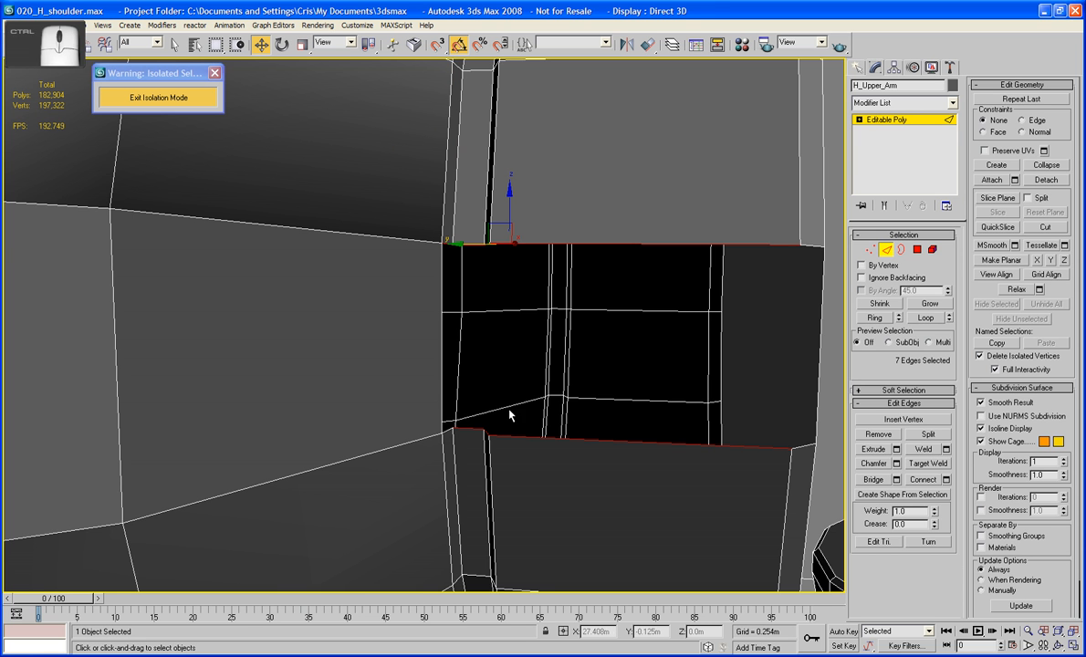
pyautogui.keyDown('ctrl'); pyautogui.click(449, 431); pyautogui.keyUp('ctrl')
pyautogui.click(873, 479)
# Step: Try to bridge the narrow rim gap between the collar's outer face and its flat end cap
pyautogui.keyDown('alt'); pyautogui.moveTo(763, 461); pyautogui.dragTo(402, 472, button='middle'); pyautogui.keyUp('alt')
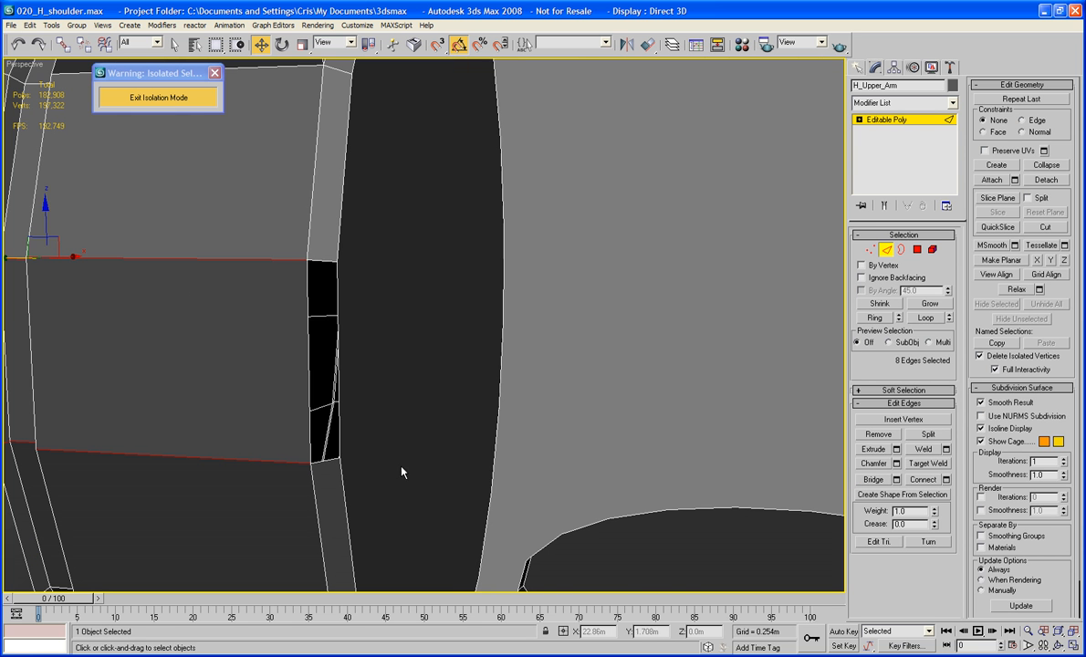
pyautogui.click(337, 279)
pyautogui.click(864, 480)
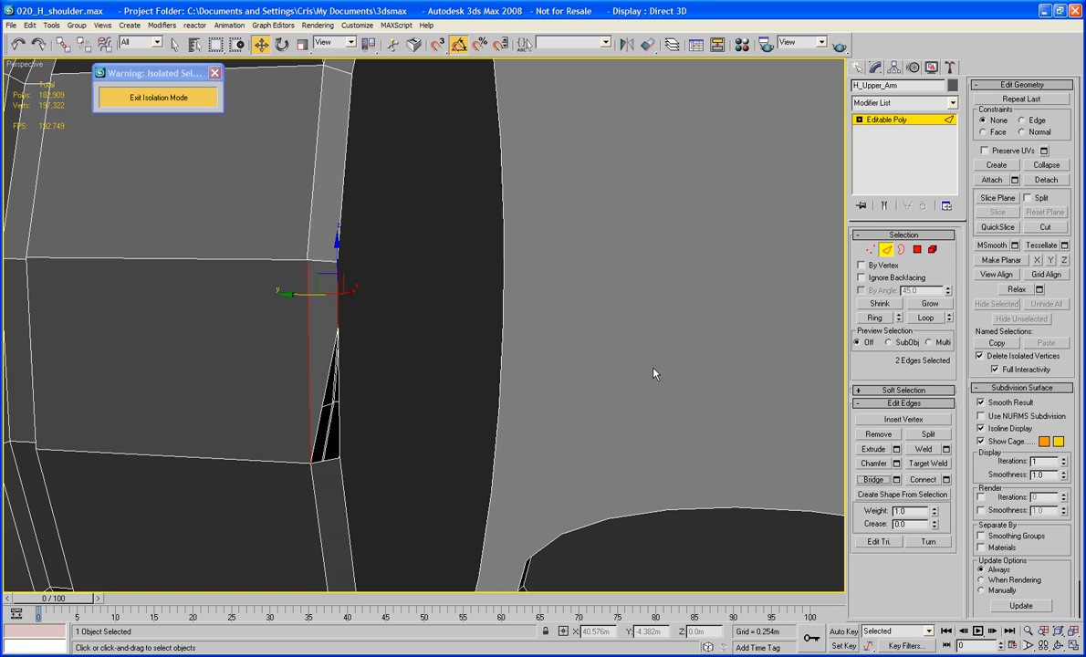
pyautogui.keyDown('alt'); pyautogui.moveTo(654, 373); pyautogui.dragTo(723, 310, button='middle'); pyautogui.keyUp('alt')
# Step: Remove the two extra vertices on the end cap's edge beside the collar's rim gap
pyautogui.press('1')
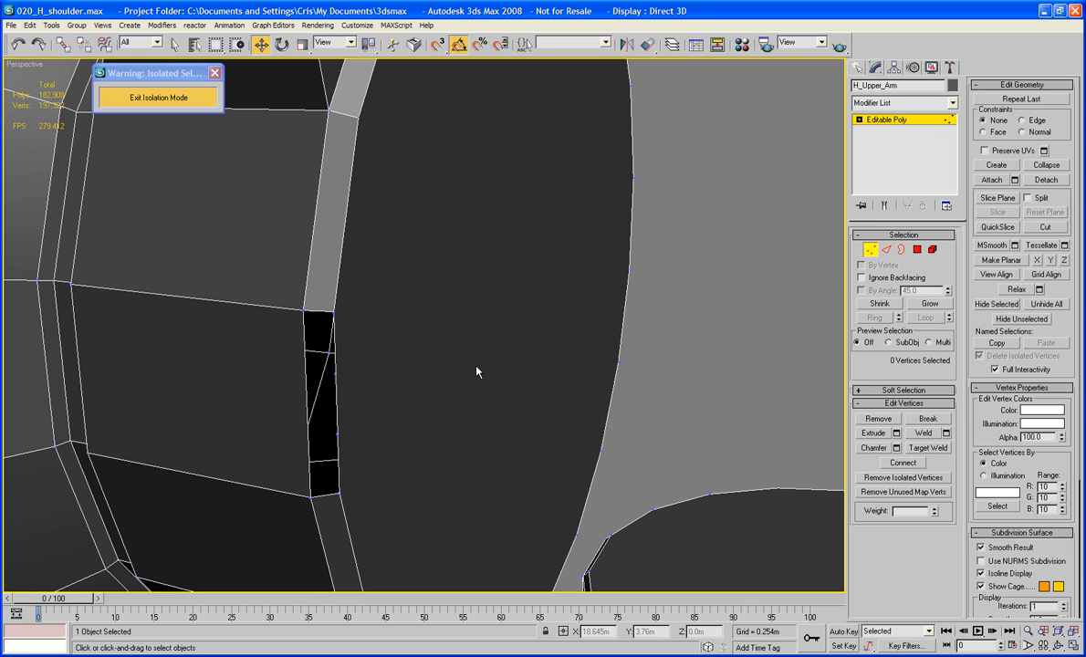
pyautogui.click(337, 374)
pyautogui.press('BackSpace')
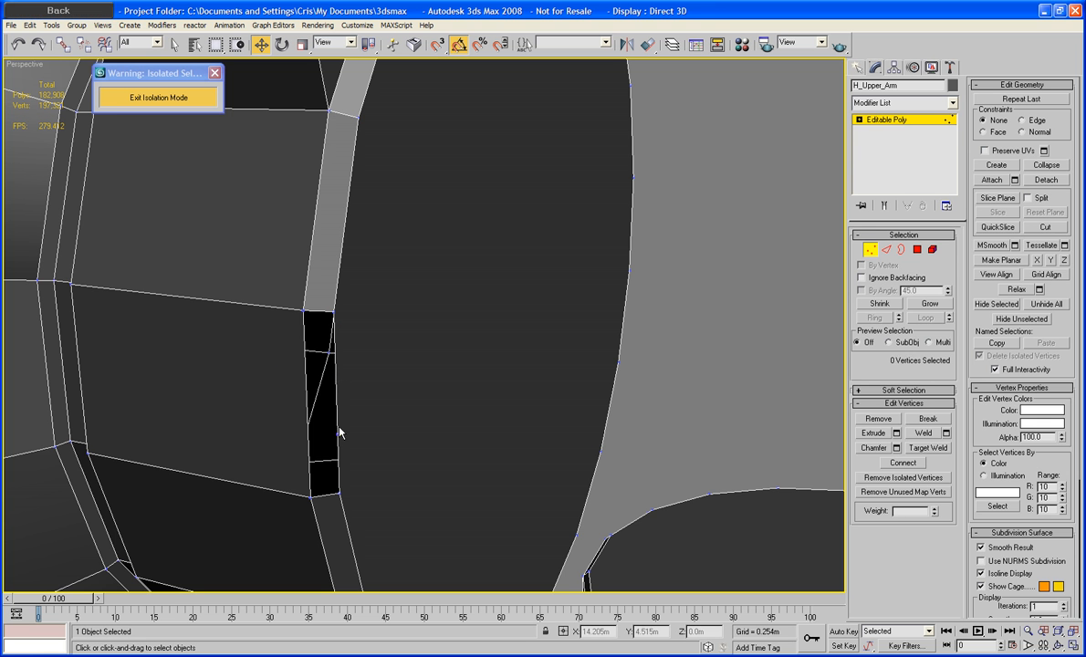
pyautogui.click(337, 433)
pyautogui.press('BackSpace')
# Step: Bridge the two long edges of the collar's rim gap and clear the edge selection
pyautogui.click(887, 250)
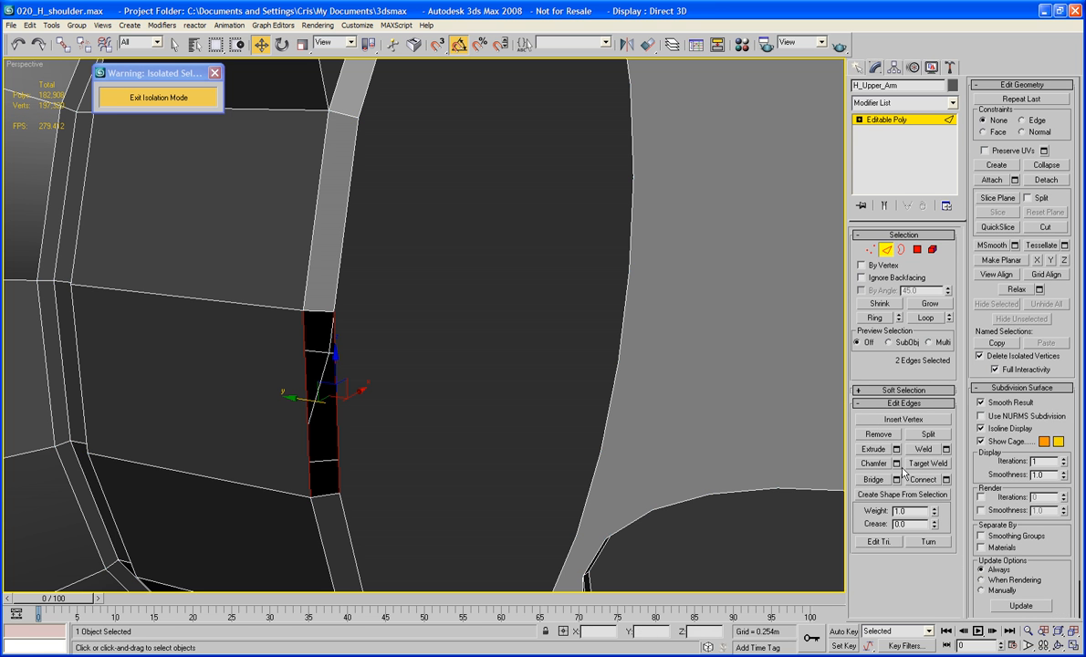
pyautogui.click(875, 479)
pyautogui.scroll(-6, 386, 444)
pyautogui.click(299, 429)
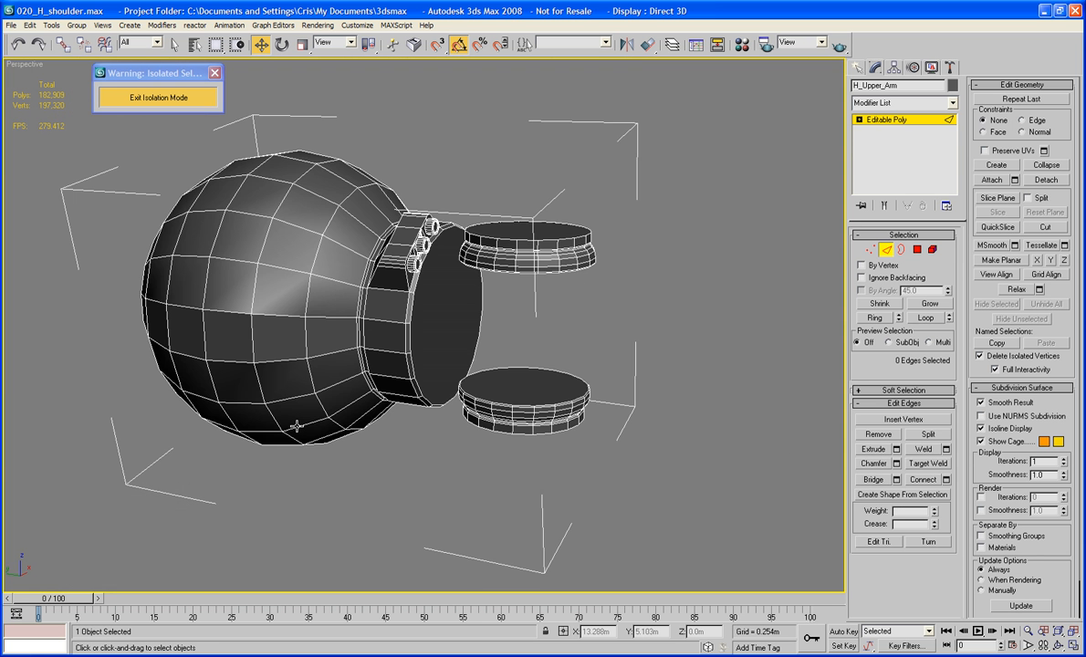
# Step: Remove the two stray vertices on the dome's flat cap edge at the end of the rebuilt band
pyautogui.keyDown('alt'); pyautogui.moveTo(280, 413); pyautogui.dragTo(464, 367, button='middle'); pyautogui.keyUp('alt')
pyautogui.scroll(3, 345, 410)
pyautogui.click(871, 251)
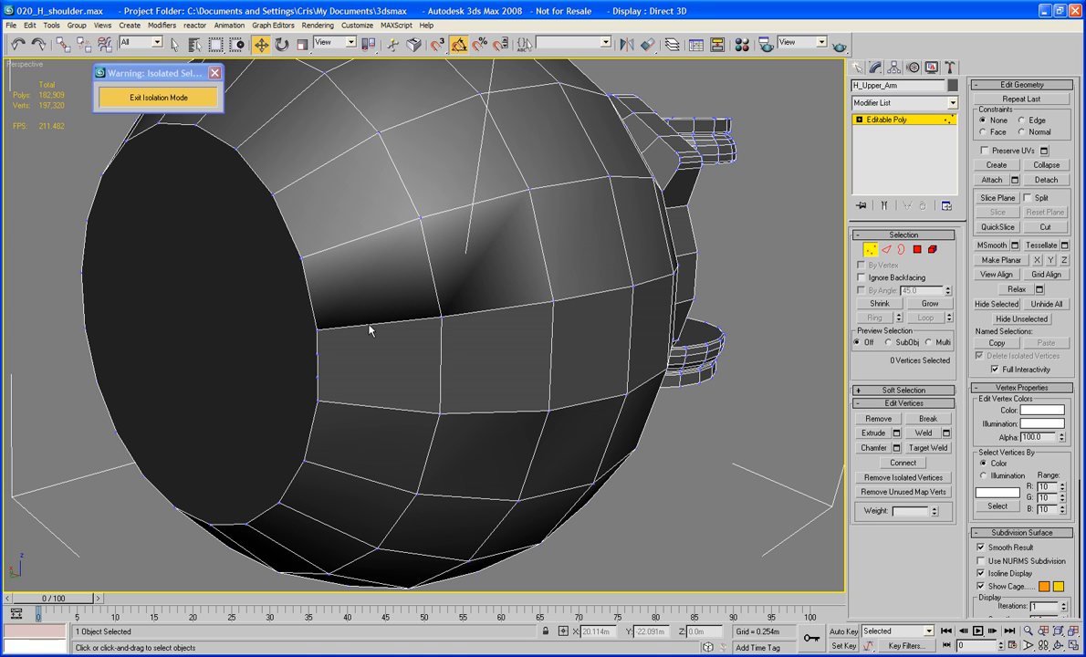
pyautogui.click(320, 354)
pyautogui.press('BackSpace')
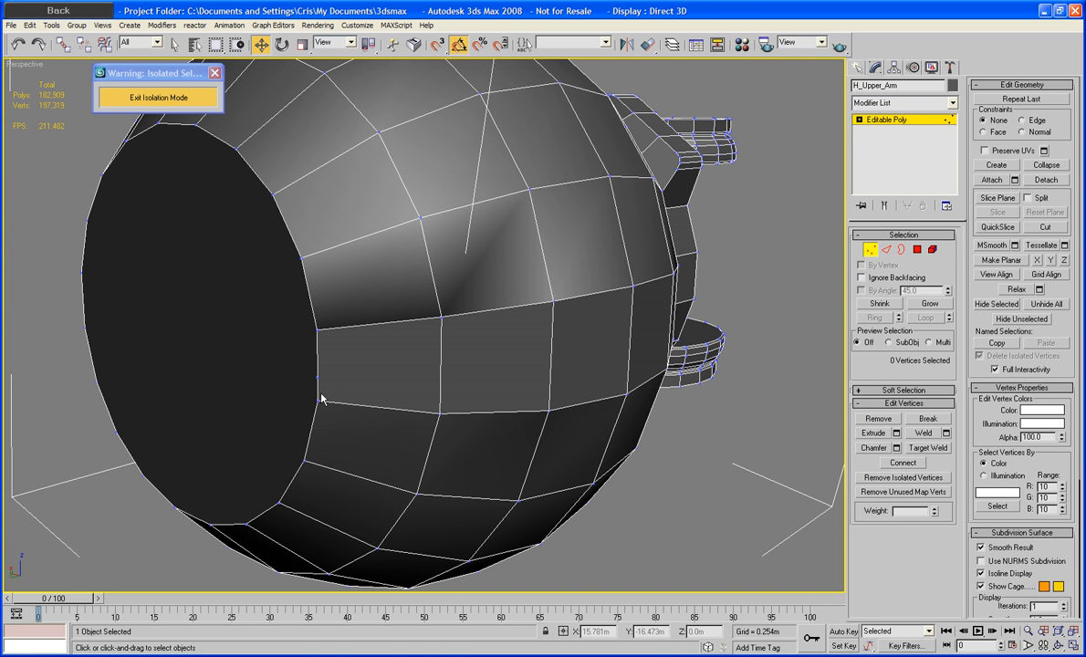
pyautogui.click(318, 377)
pyautogui.press('BackSpace')
# Step: Delete the unevenly shaded dome polygon above the rebuilt band and select the resulting open border
pyautogui.click(917, 250)
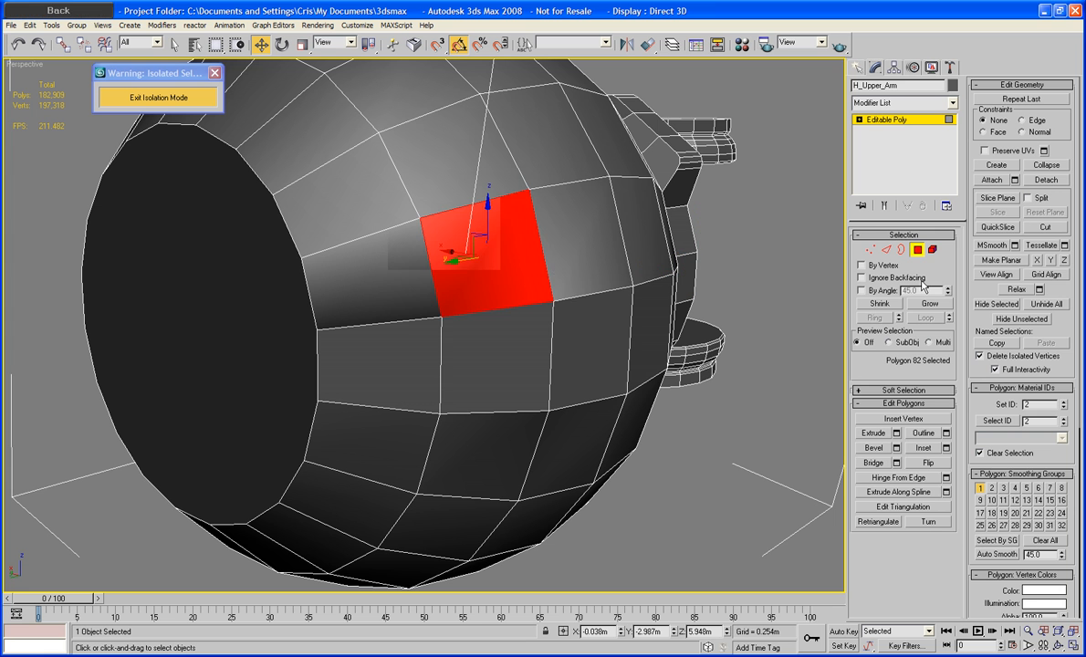
pyautogui.press('Delete')
pyautogui.press('3')
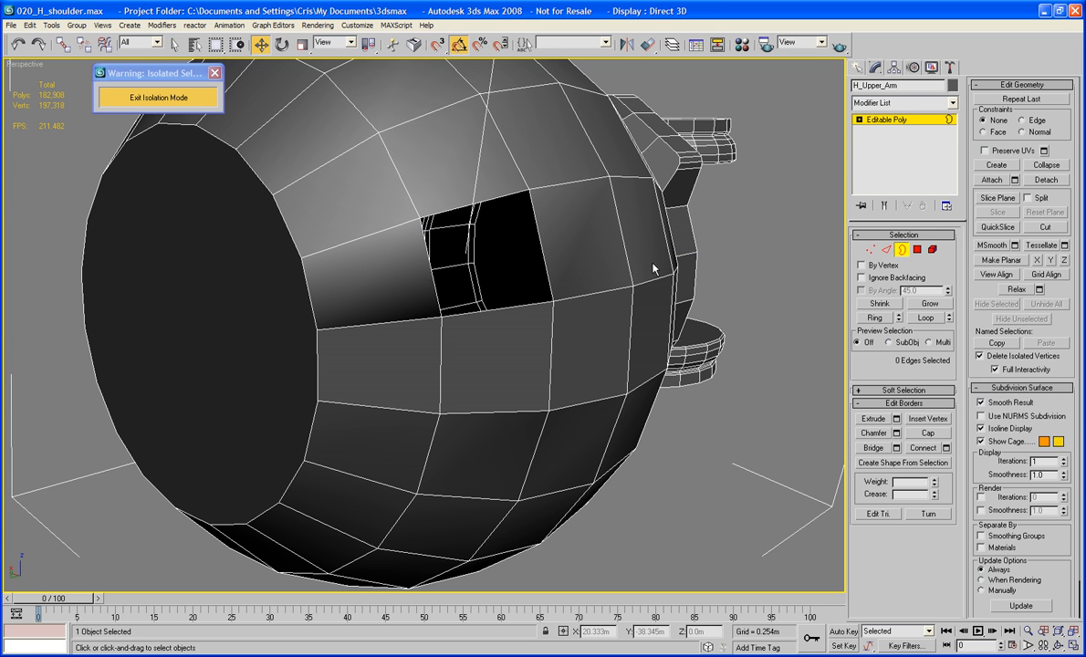
pyautogui.click(545, 273)
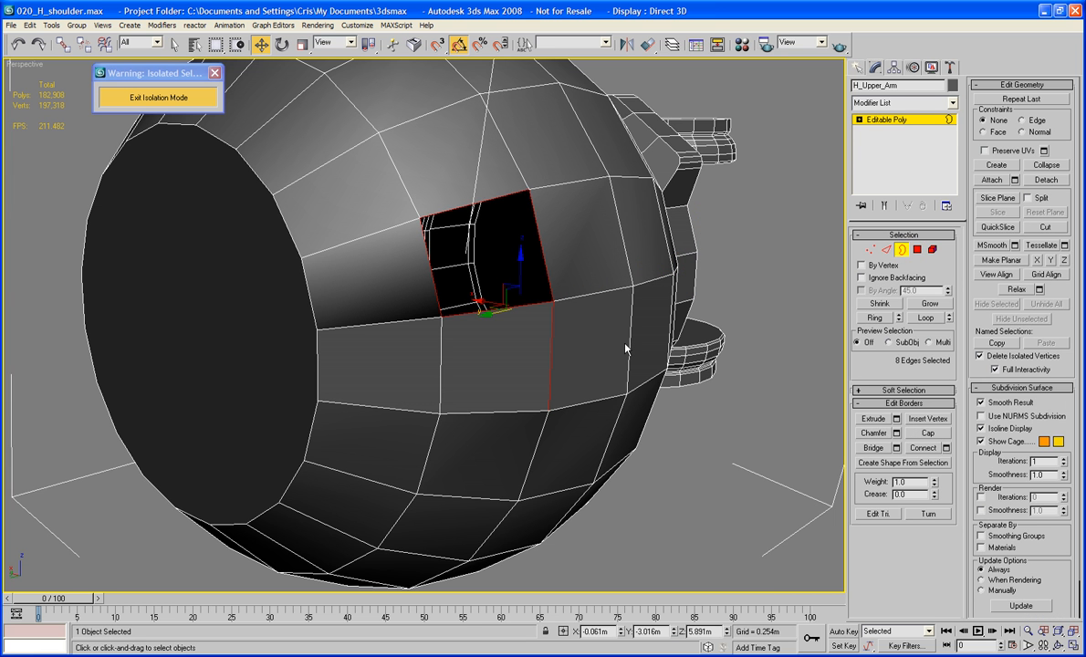
# Step: Weld all the arm's vertices with a weld threshold of 0.0 m
pyautogui.click(871, 249)
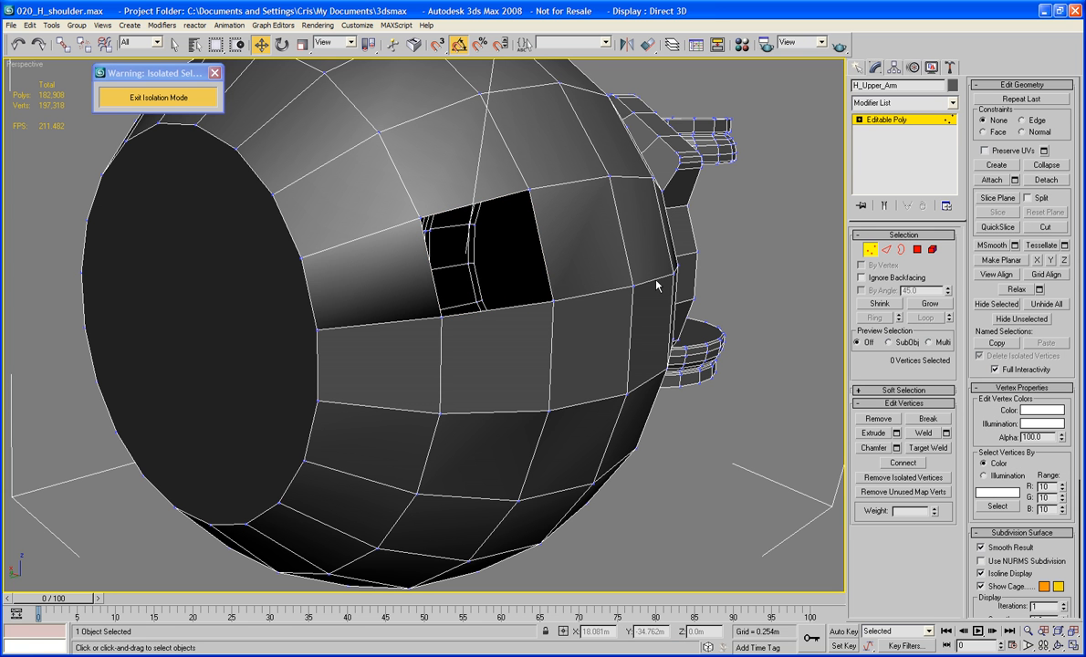
pyautogui.hotkey('ctrl', 'a')
pyautogui.click(945, 432)
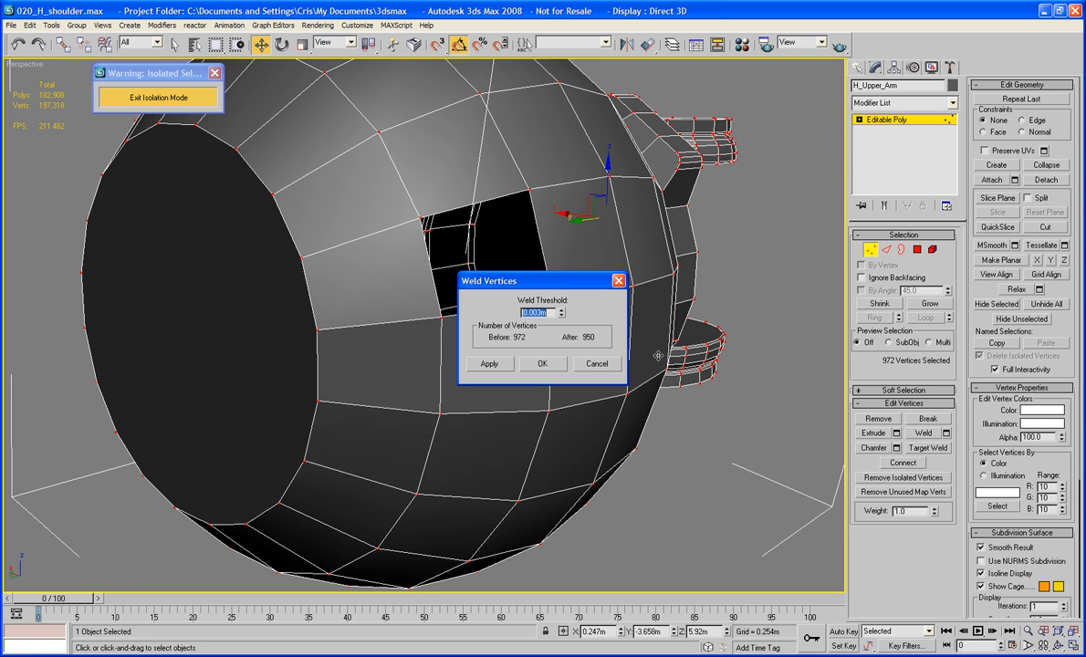
pyautogui.moveTo(561, 316); pyautogui.dragTo(562, 325)
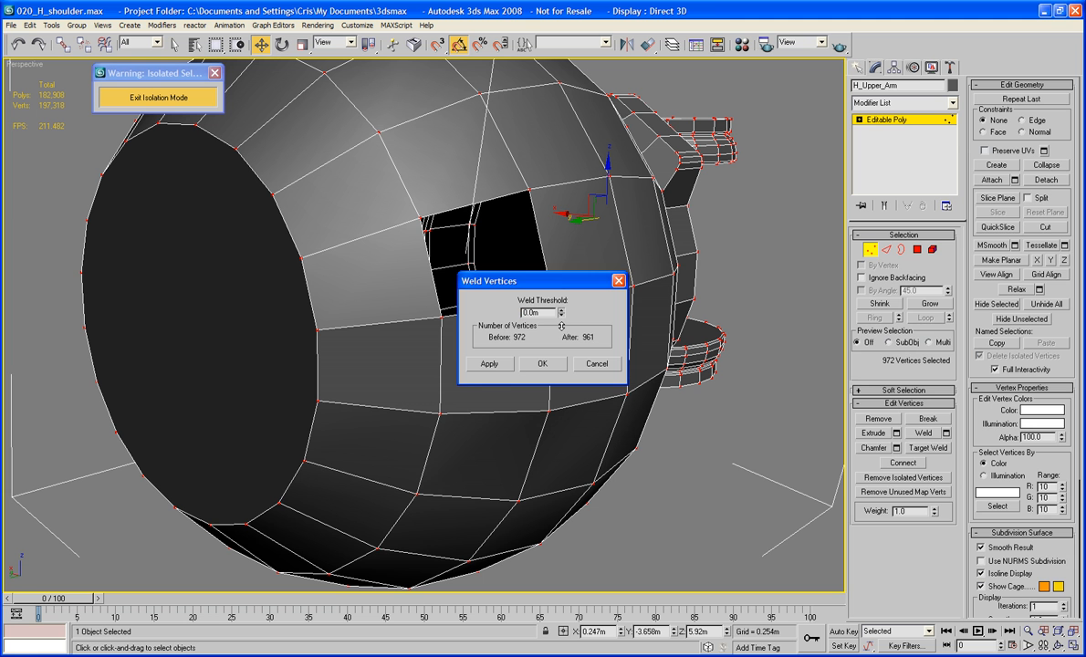
pyautogui.click(544, 365)
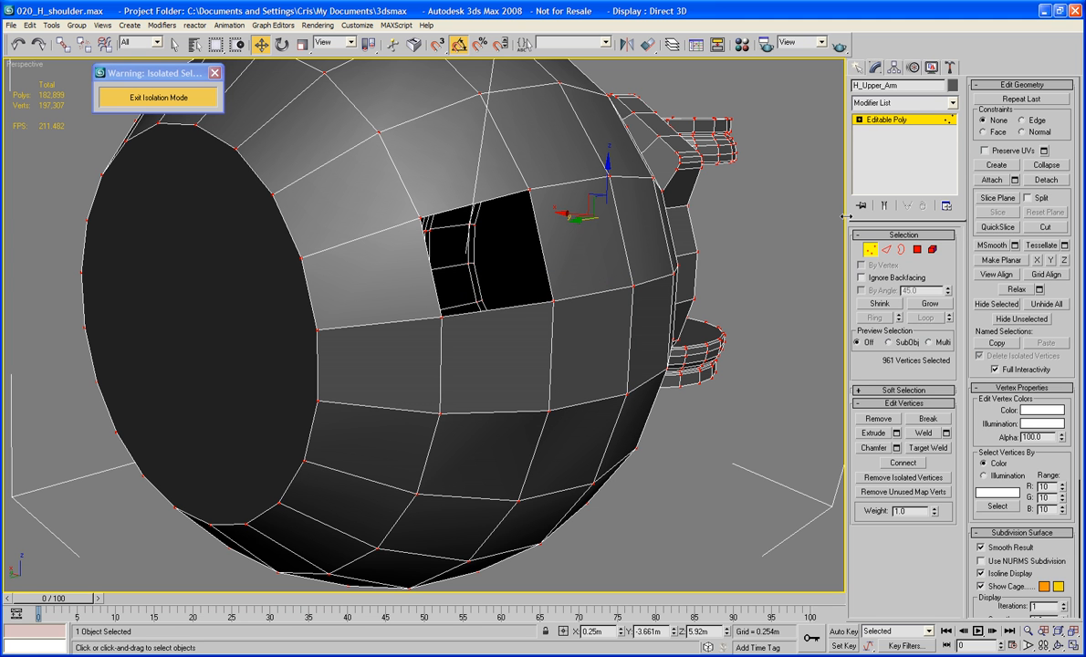
# Step: Select the dome hole's open border again to check which edges it includes after welding
pyautogui.click(899, 253)
pyautogui.click(544, 301)
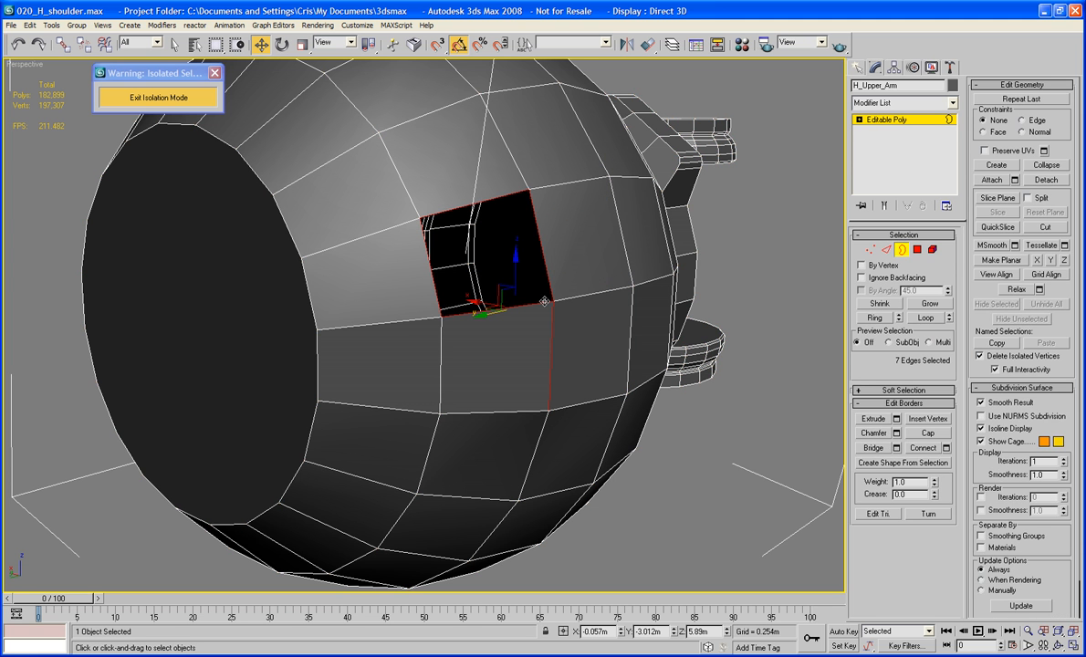
pyautogui.click(570, 314)
pyautogui.click(538, 301)
pyautogui.click(653, 367)
pyautogui.keyDown('alt'); pyautogui.moveTo(653, 367); pyautogui.dragTo(447, 335, button='middle'); pyautogui.keyUp('alt')
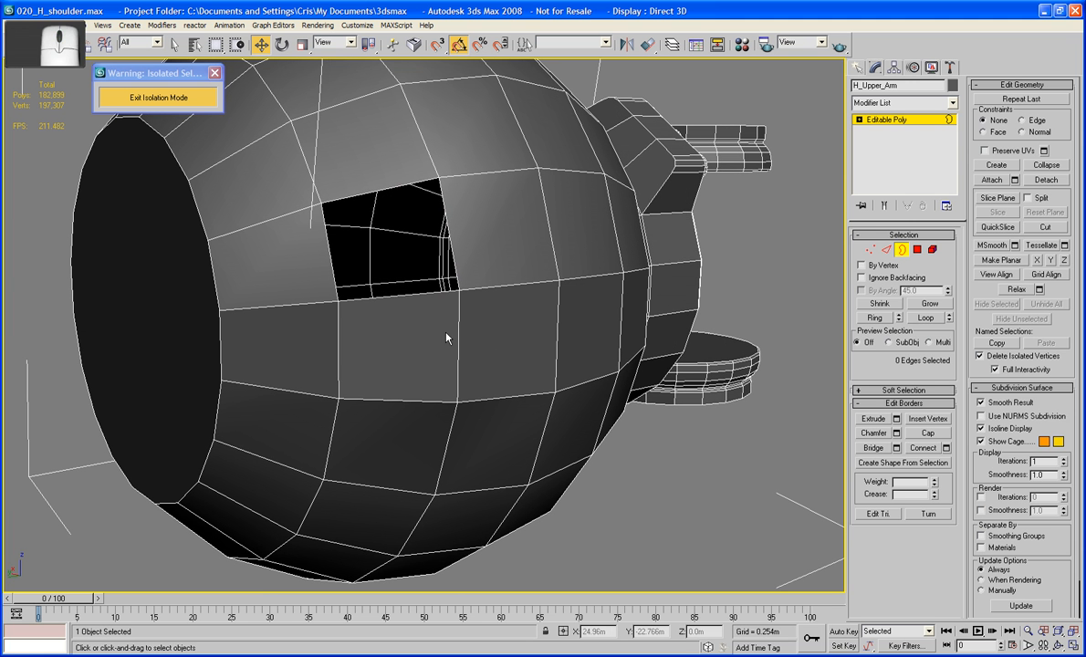
# Step: Select the band polygon directly below the dome hole, test whether it is attached by moving it, and undo the move
pyautogui.click(917, 249)
pyautogui.click(388, 310)
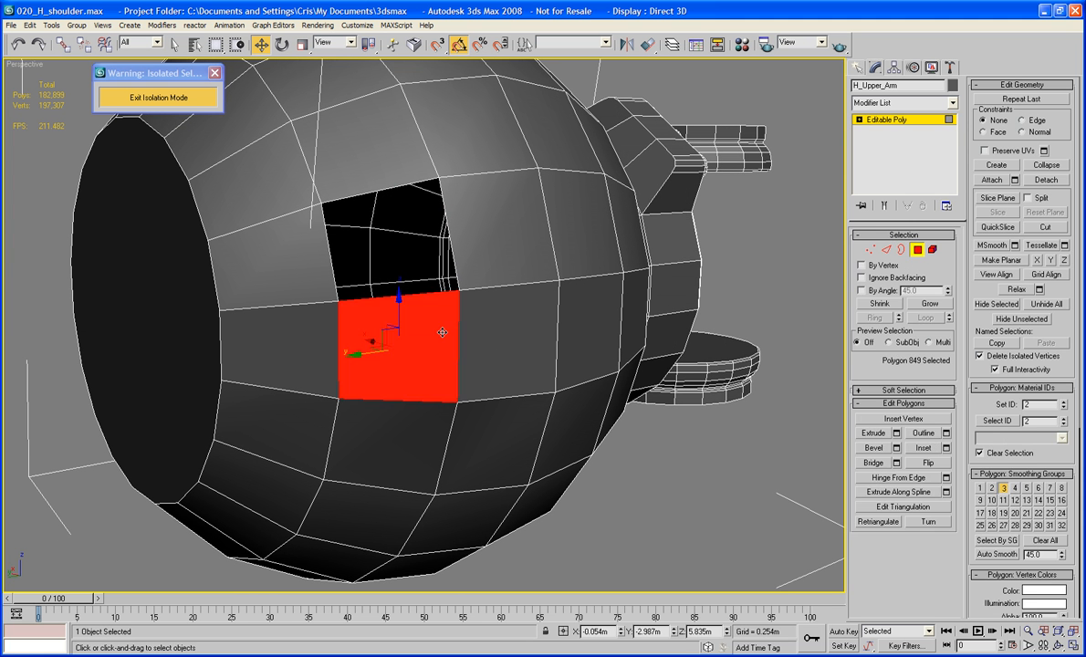
pyautogui.moveTo(363, 322)
pyautogui.mouseDown()
pyautogui.moveTo(328, 321)
pyautogui.moveTo(361, 310)
pyautogui.mouseUp()
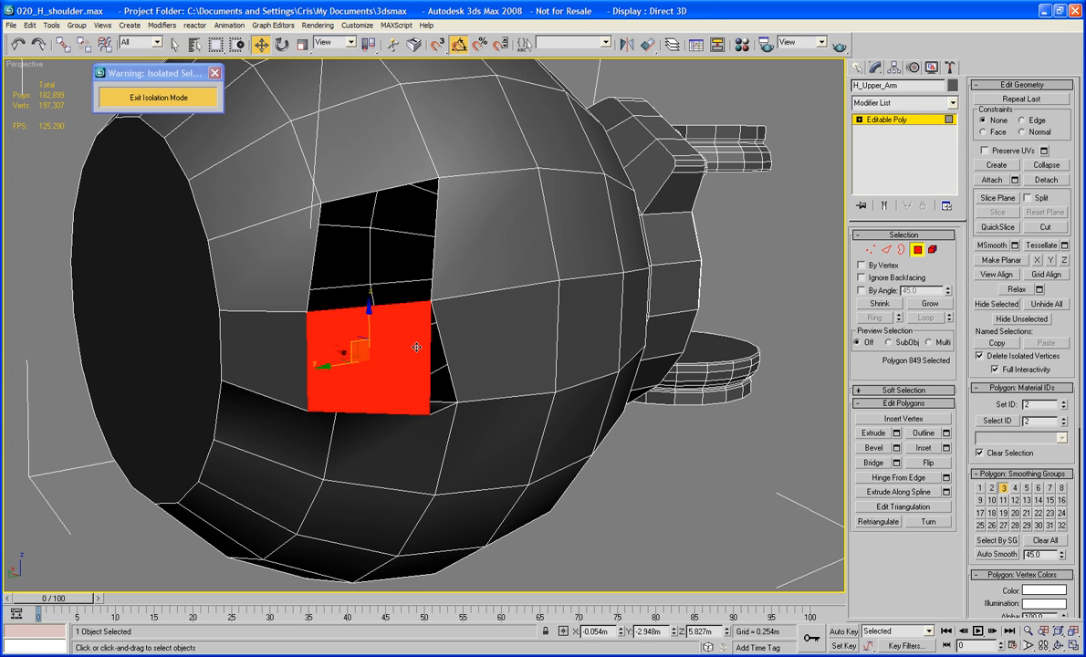
pyautogui.hotkey('ctrl', 'z')
# Step: Inspect the selected band polygon from inside the dome and delete it
pyautogui.keyDown('alt'); pyautogui.moveTo(485, 356); pyautogui.dragTo(386, 347, button='middle'); pyautogui.keyUp('alt')
pyautogui.scroll(10, 385, 347)
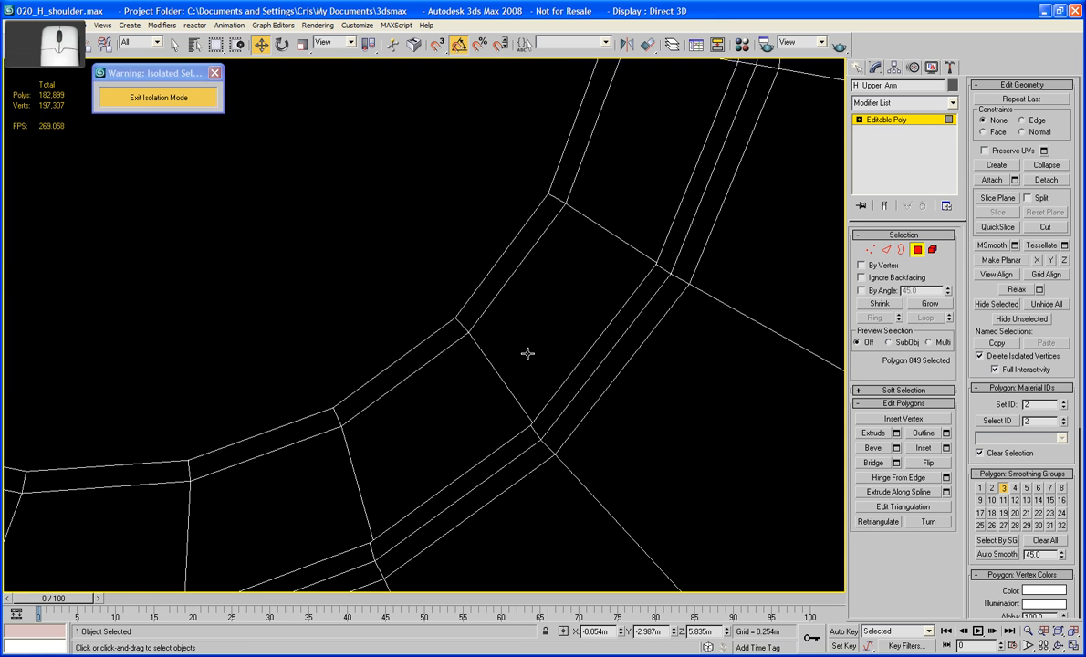
pyautogui.moveTo(527, 354); pyautogui.dragTo(242, 215, button='middle')
pyautogui.scroll(-4, 381, 289)
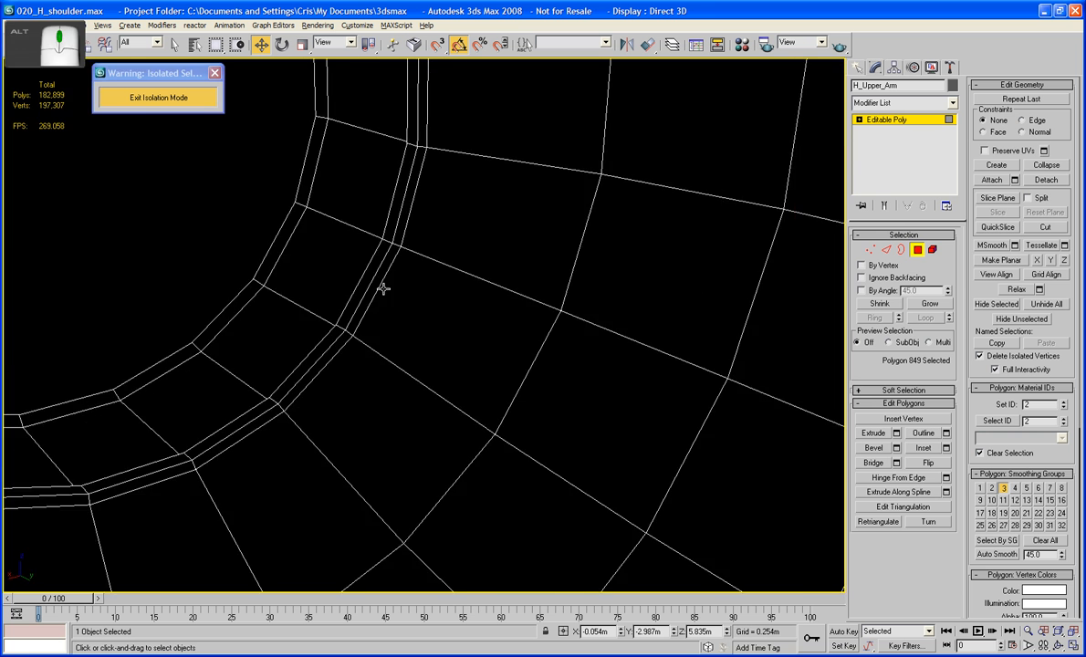
pyautogui.moveTo(381, 289)
pyautogui.keyDown('alt'); pyautogui.mouseDown(button='middle')
pyautogui.moveTo(480, 284)
pyautogui.moveTo(157, 390)
pyautogui.mouseUp(button='middle'); pyautogui.keyUp('alt')
pyautogui.scroll(-5, 357, 424)
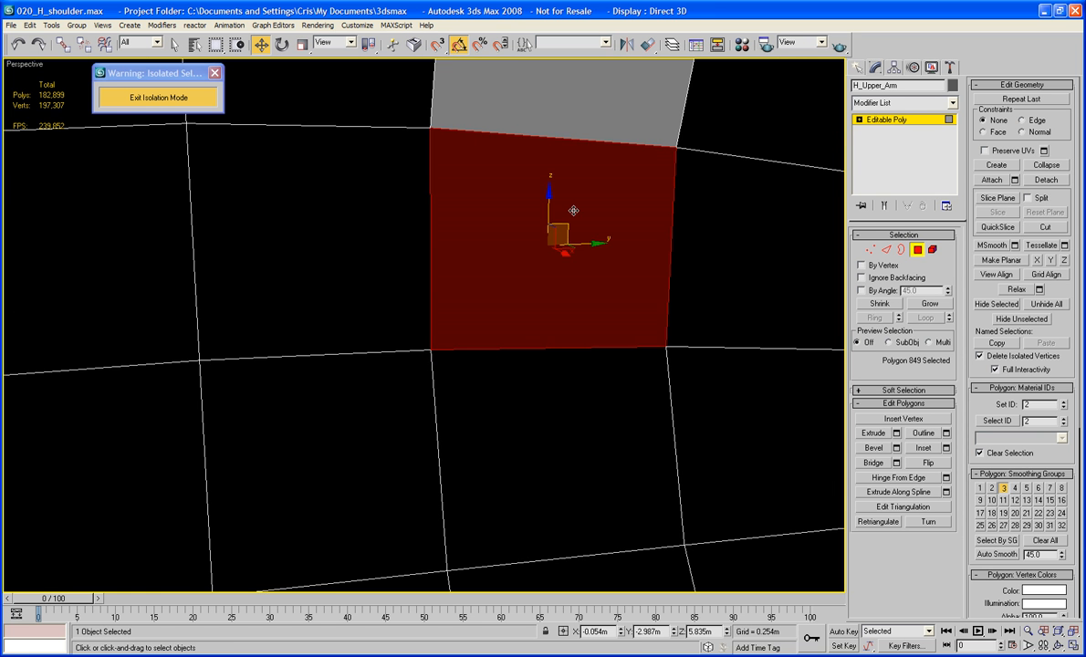
pyautogui.press('Delete')
pyautogui.scroll(-2, 574, 203)
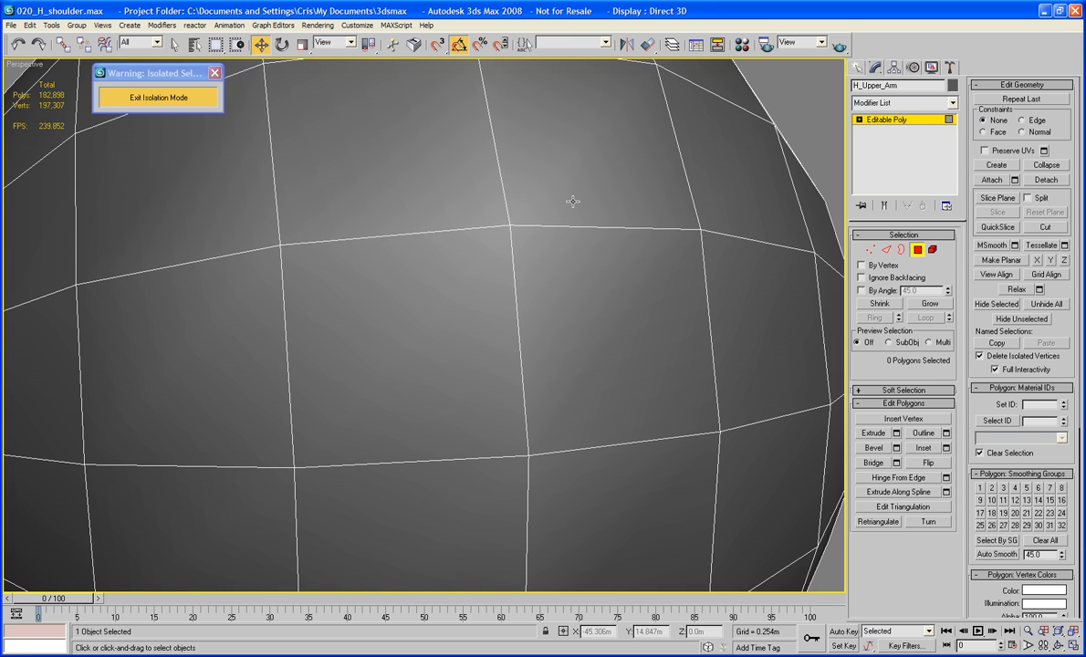
# Step: Bridge the upper and lower pairs of facing side edges across the enlarged dome hole
pyautogui.scroll(-5, 573, 201)
pyautogui.keyDown('alt'); pyautogui.moveTo(573, 202); pyautogui.dragTo(464, 250, button='middle'); pyautogui.keyUp('alt')
pyautogui.scroll(3, 451, 246)
pyautogui.scroll(3, 463, 250)
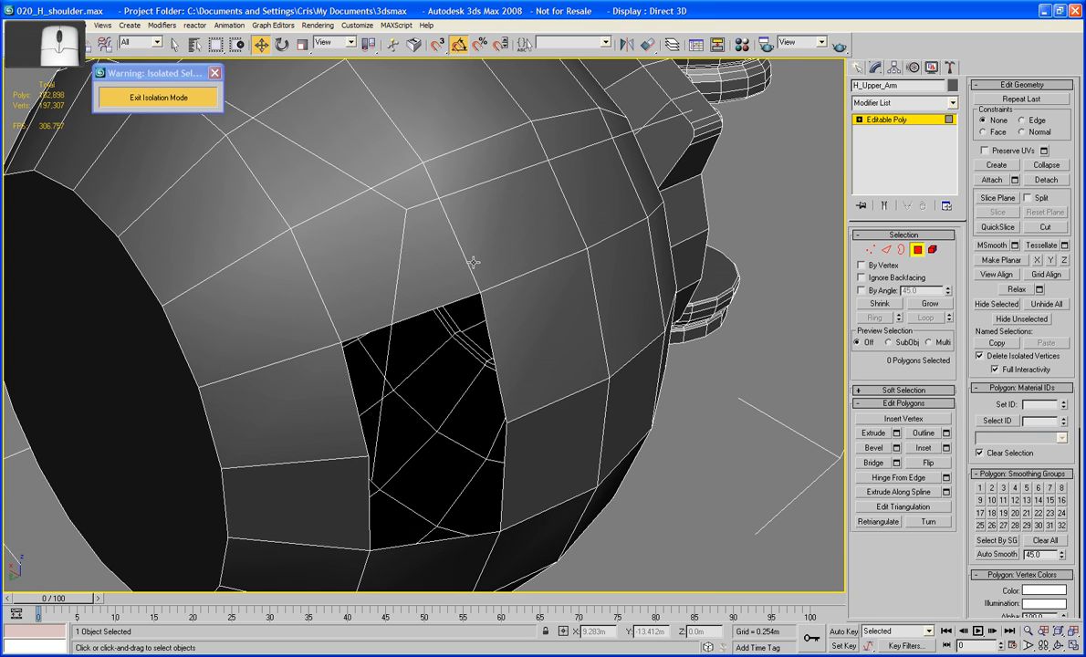
pyautogui.press('2')
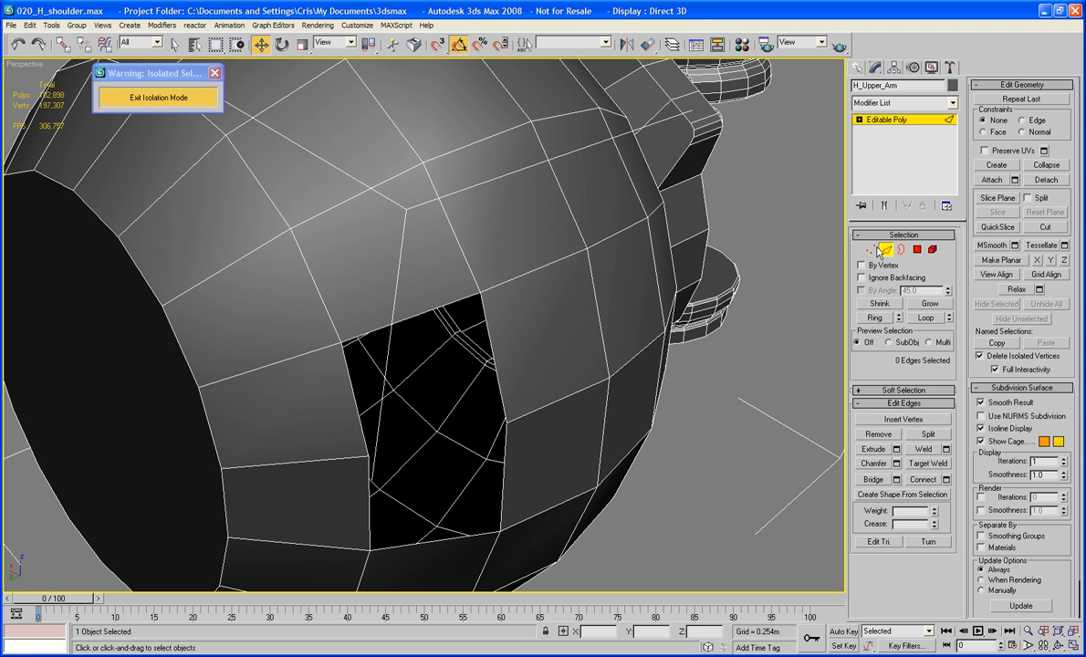
pyautogui.click(498, 386)
pyautogui.keyDown('ctrl'); pyautogui.click(356, 412); pyautogui.keyUp('ctrl')
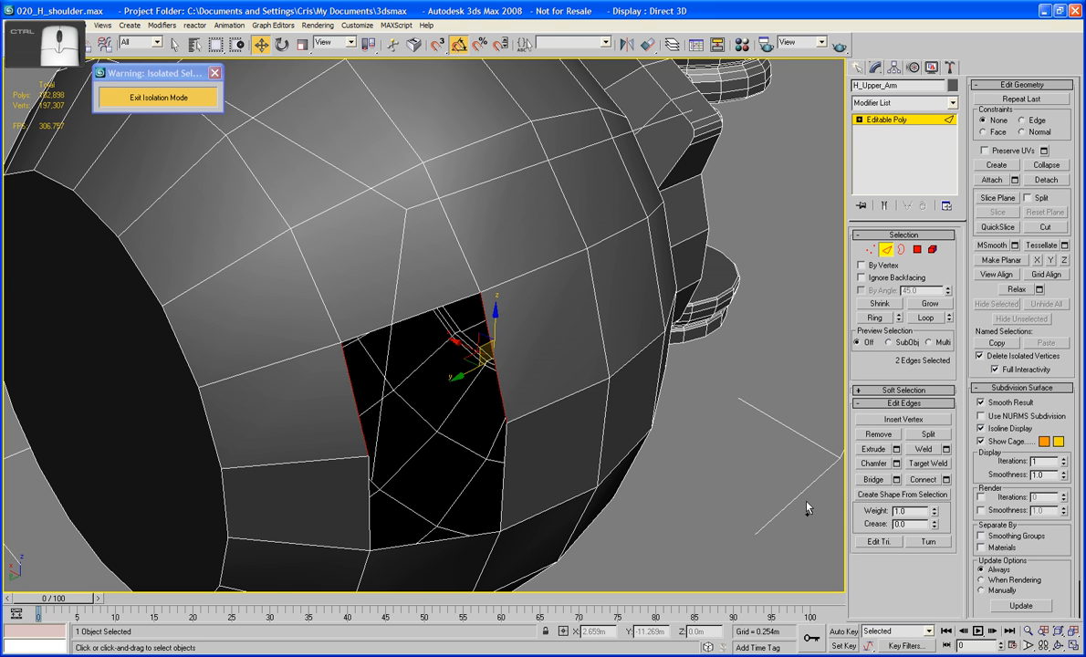
pyautogui.click(873, 479)
pyautogui.click(503, 480)
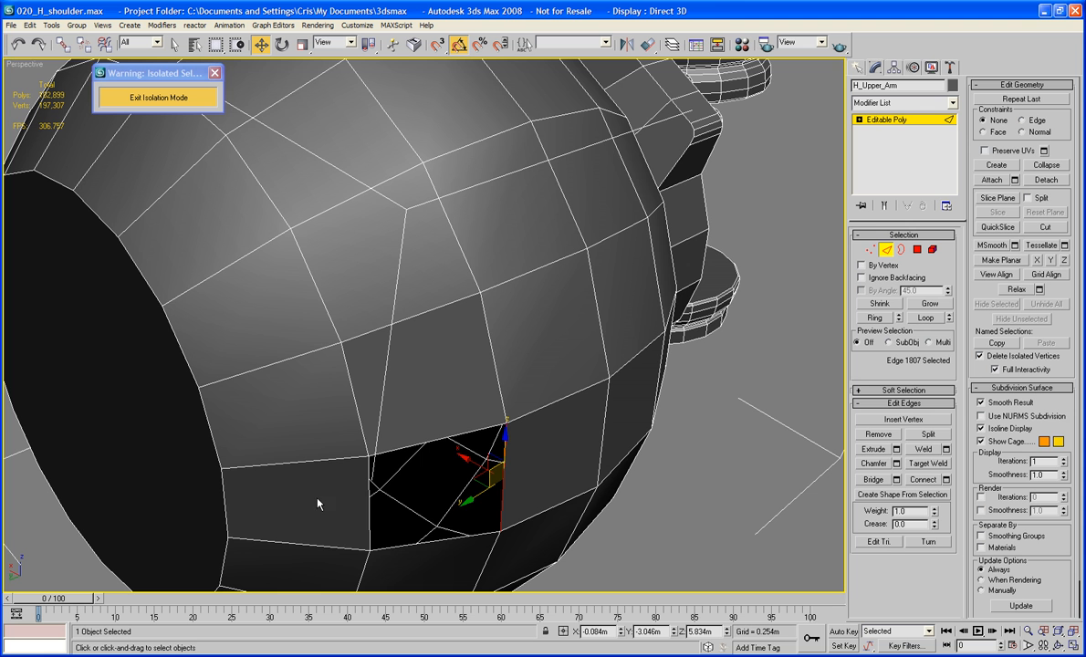
pyautogui.keyDown('ctrl'); pyautogui.click(371, 528); pyautogui.keyUp('ctrl')
pyautogui.click(868, 480)
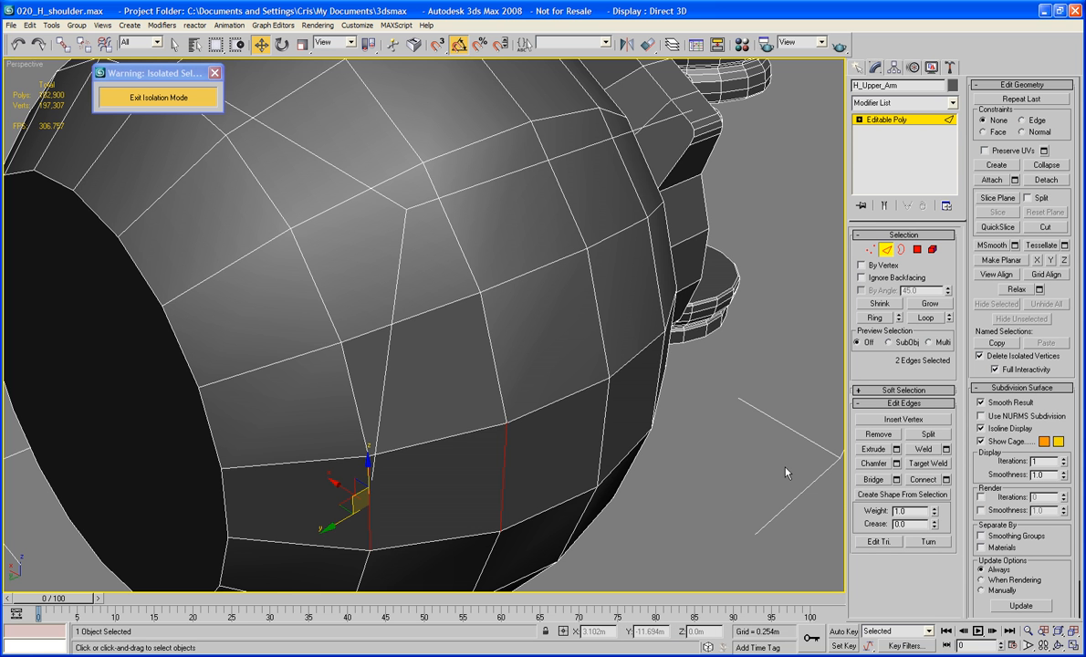
# Step: Deselect the bridged edges and examine the upper arm's shading from several sides without the edge display
pyautogui.click(786, 467)
pyautogui.scroll(-5, 786, 467)
pyautogui.keyDown('alt'); pyautogui.moveTo(787, 472); pyautogui.dragTo(667, 463, button='middle'); pyautogui.keyUp('alt')
pyautogui.press('F4')
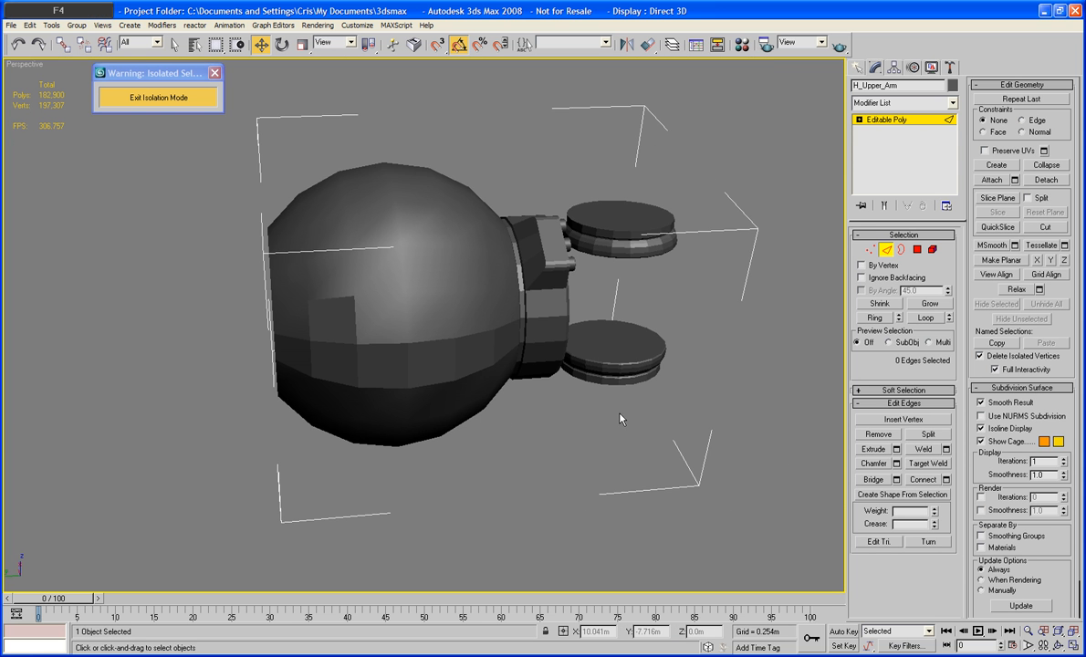
pyautogui.keyDown('alt'); pyautogui.moveTo(630, 301); pyautogui.dragTo(561, 320, button='middle'); pyautogui.keyUp('alt')
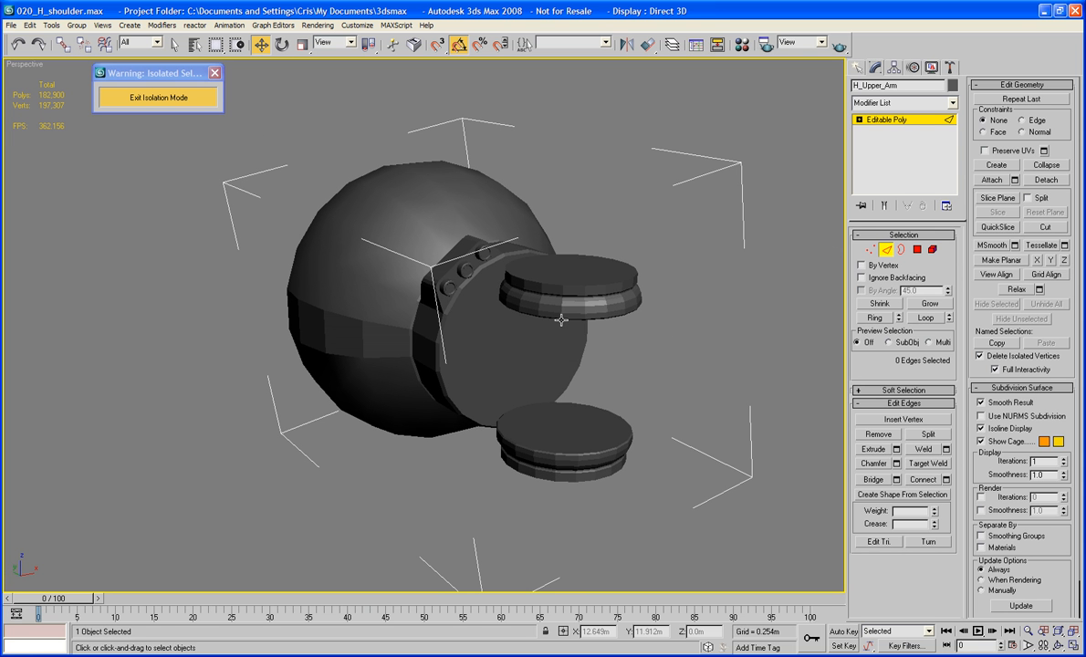
# Step: Exit isolation mode, frame the upper arm within the whole robot, and turn the edge display back on
pyautogui.click(192, 98)
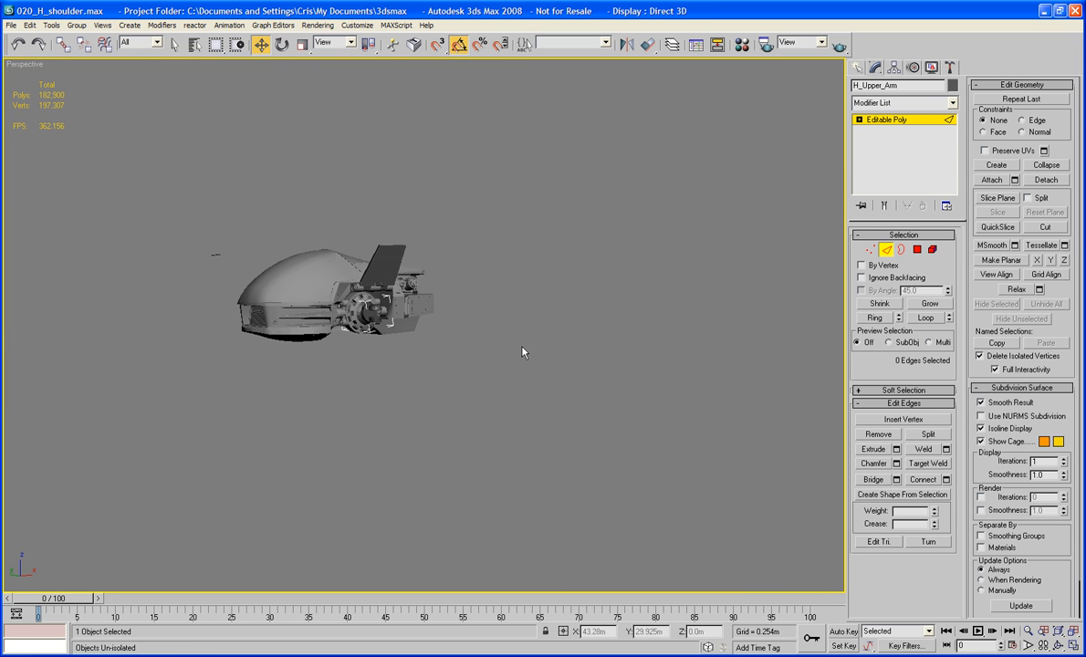
pyautogui.press('z')
pyautogui.keyDown('alt'); pyautogui.moveTo(525, 353); pyautogui.dragTo(502, 361, button='middle'); pyautogui.keyUp('alt')
pyautogui.scroll(-3, 502, 361)
pyautogui.click(511, 318)
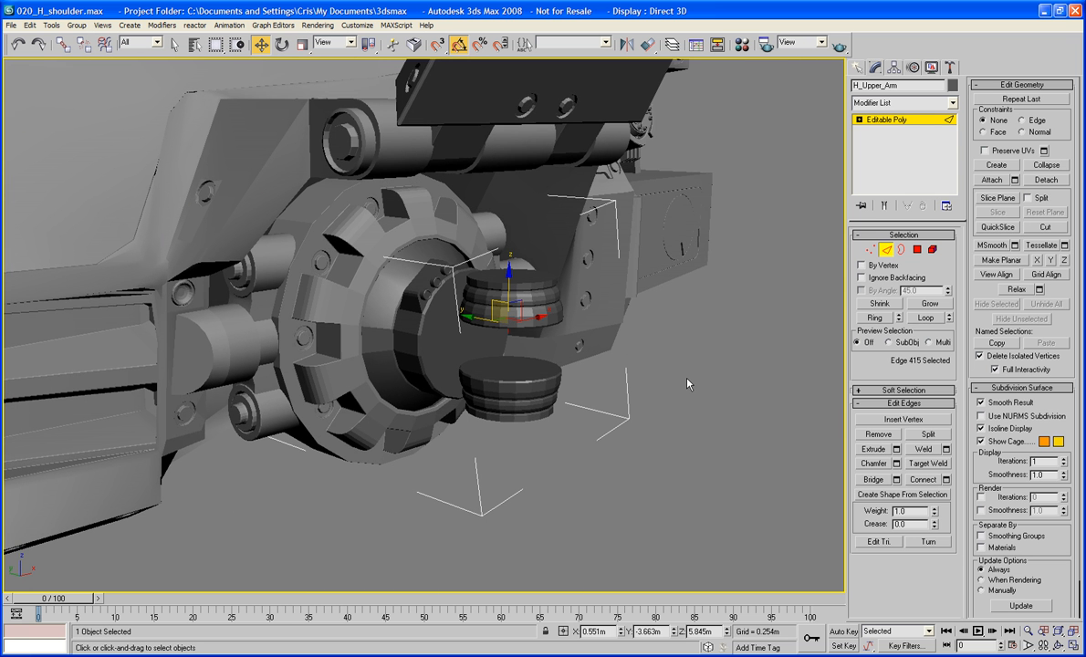
pyautogui.press('F4')
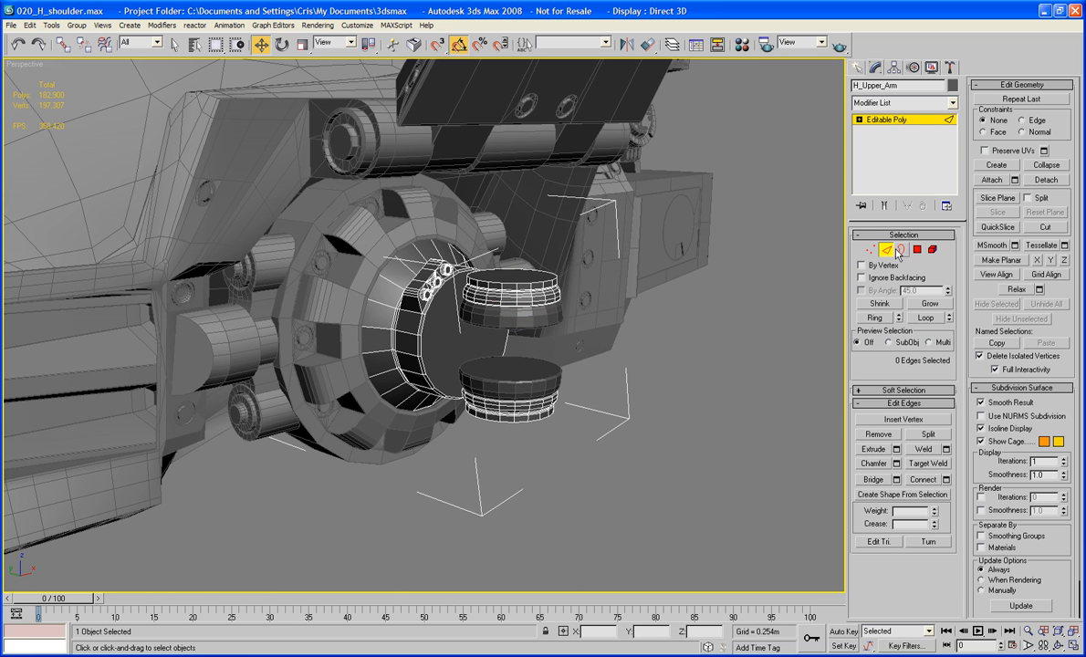
# Step: Leave edge editing and compare which joint discs belong to the lower arm and upper arm, finishing with the upper arm selected
pyautogui.click(888, 250)
pyautogui.click(527, 321)
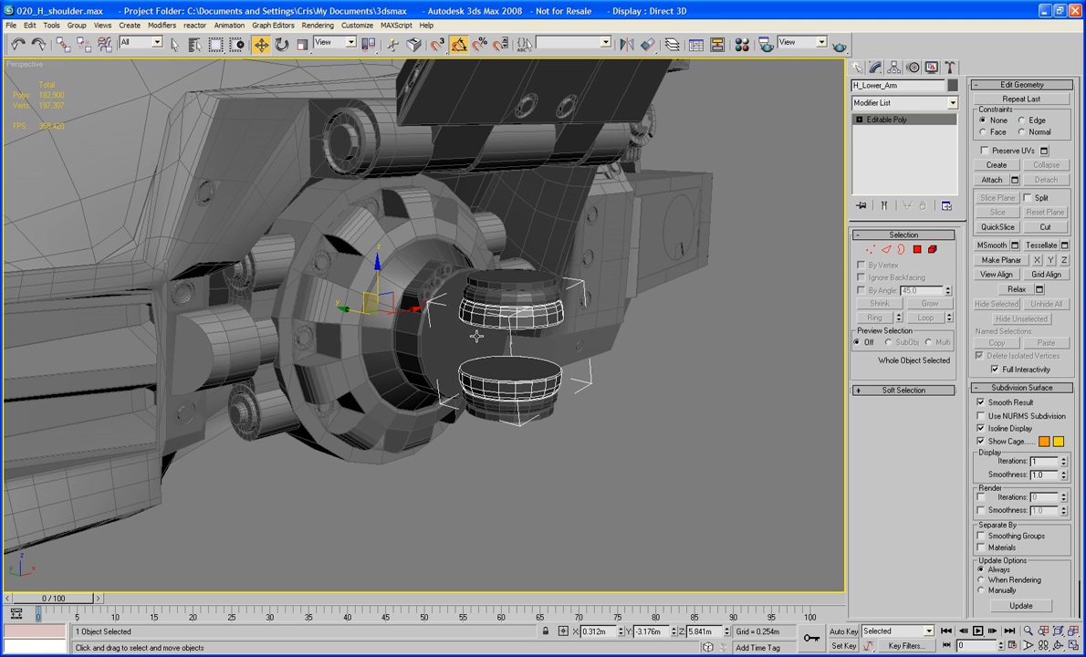
pyautogui.click(511, 287)
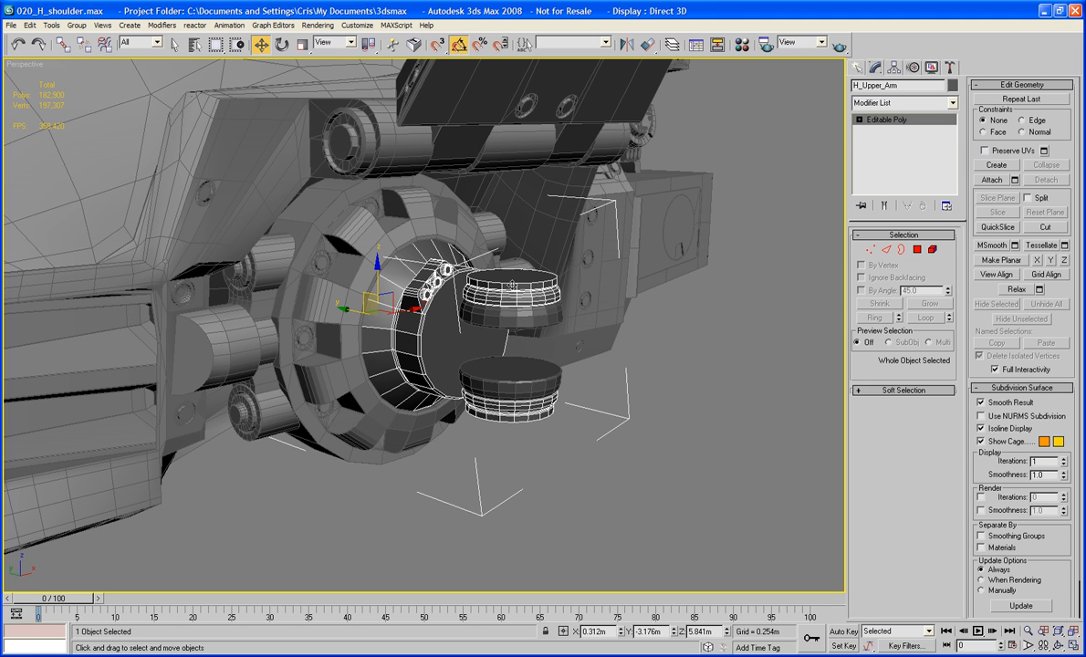
pyautogui.click(532, 383)
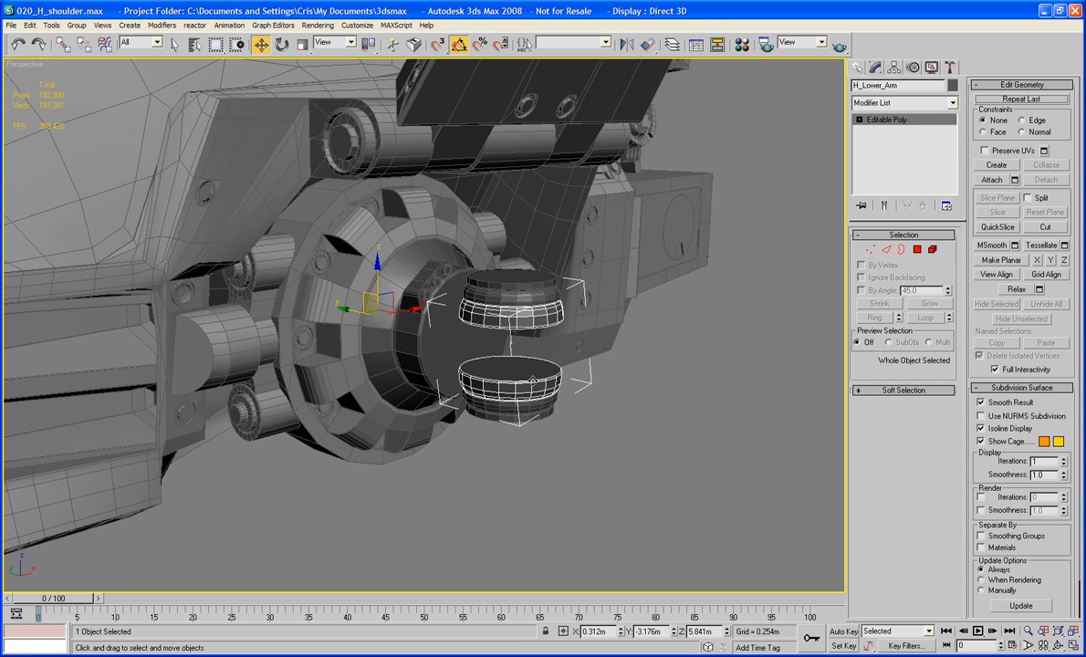
pyautogui.click(632, 399)
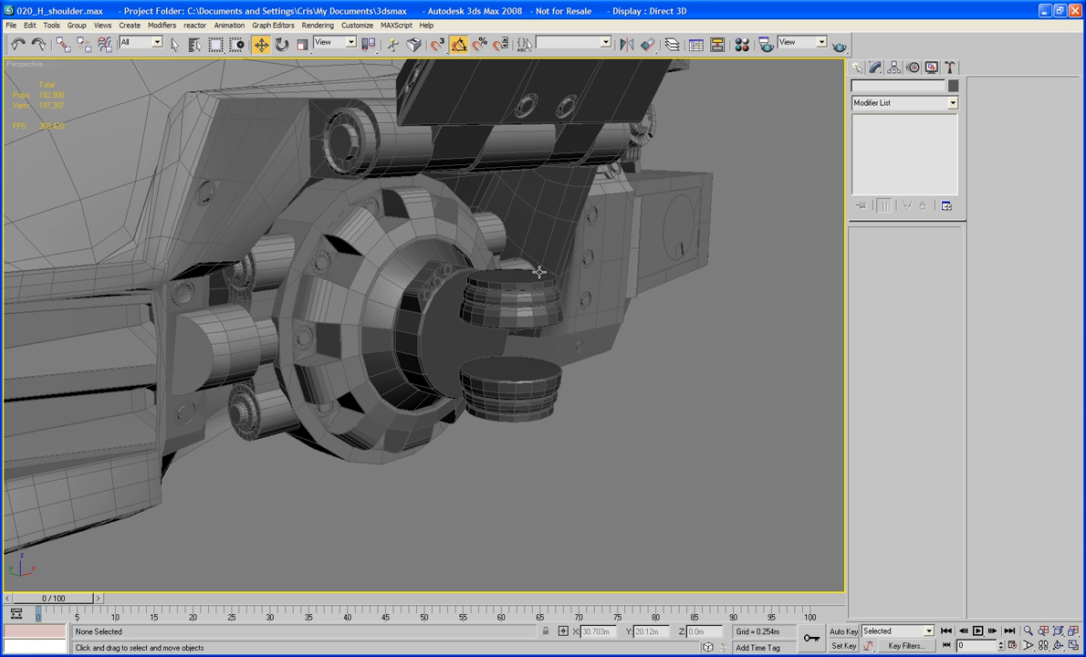
pyautogui.click(514, 286)
# Step: Select the shoulder dome element and the upper joint disc element in turn to check that they are separate pieces
pyautogui.keyDown('alt'); pyautogui.moveTo(513, 286); pyautogui.dragTo(528, 310, button='middle'); pyautogui.keyUp('alt')
pyautogui.scroll(6, 525, 365)
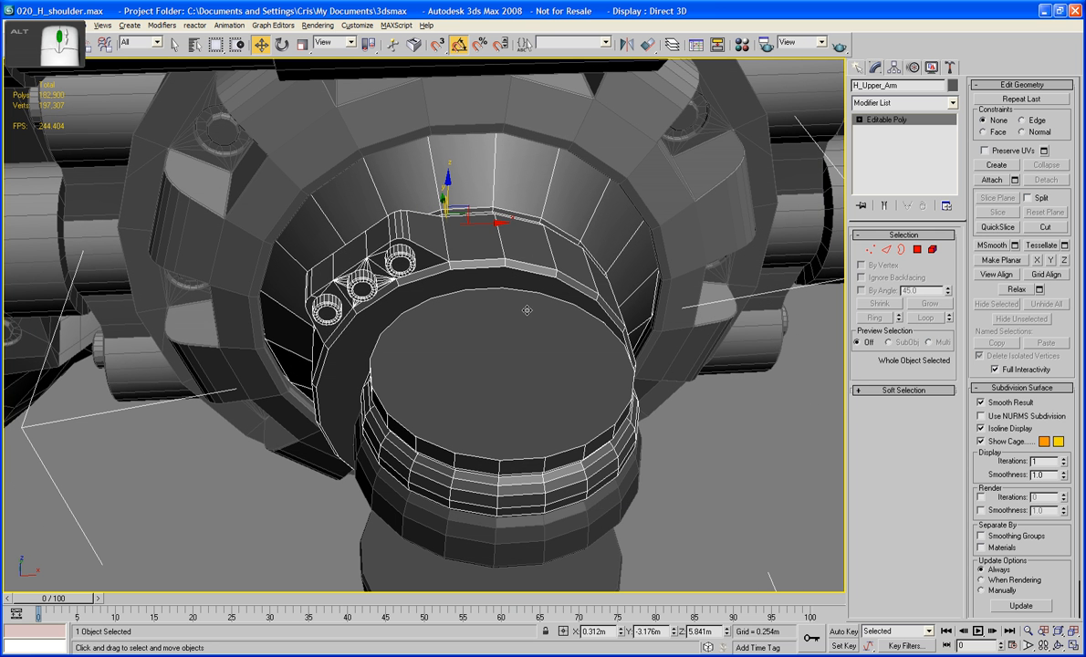
pyautogui.click(917, 250)
pyautogui.keyDown('alt'); pyautogui.moveTo(580, 323); pyautogui.dragTo(485, 315, button='middle'); pyautogui.keyUp('alt')
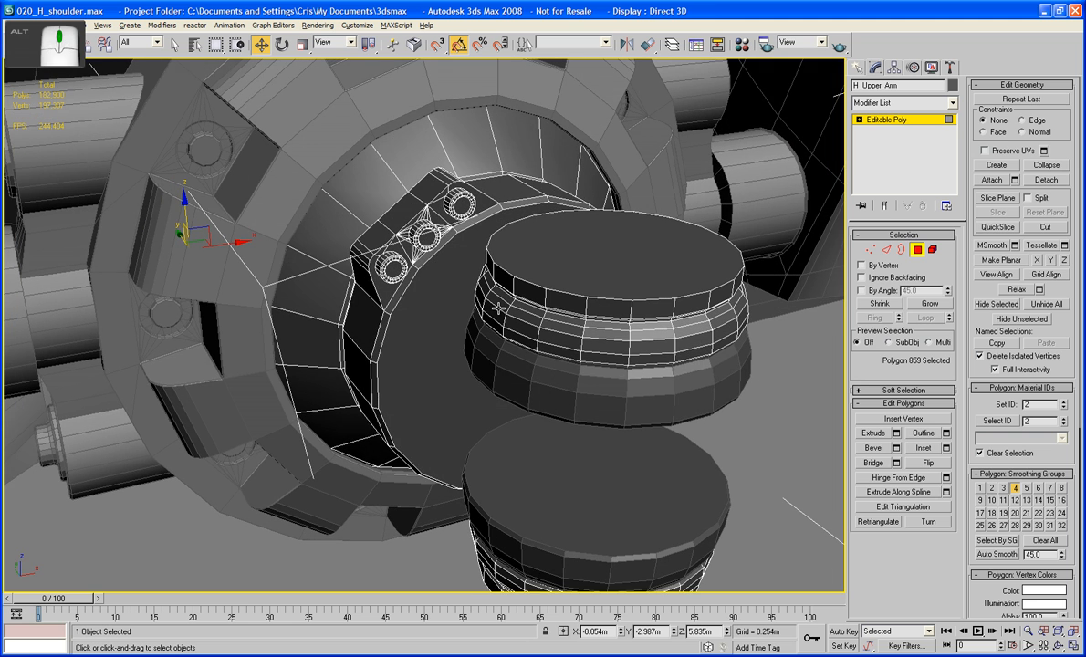
pyautogui.click(932, 252)
pyautogui.click(443, 267)
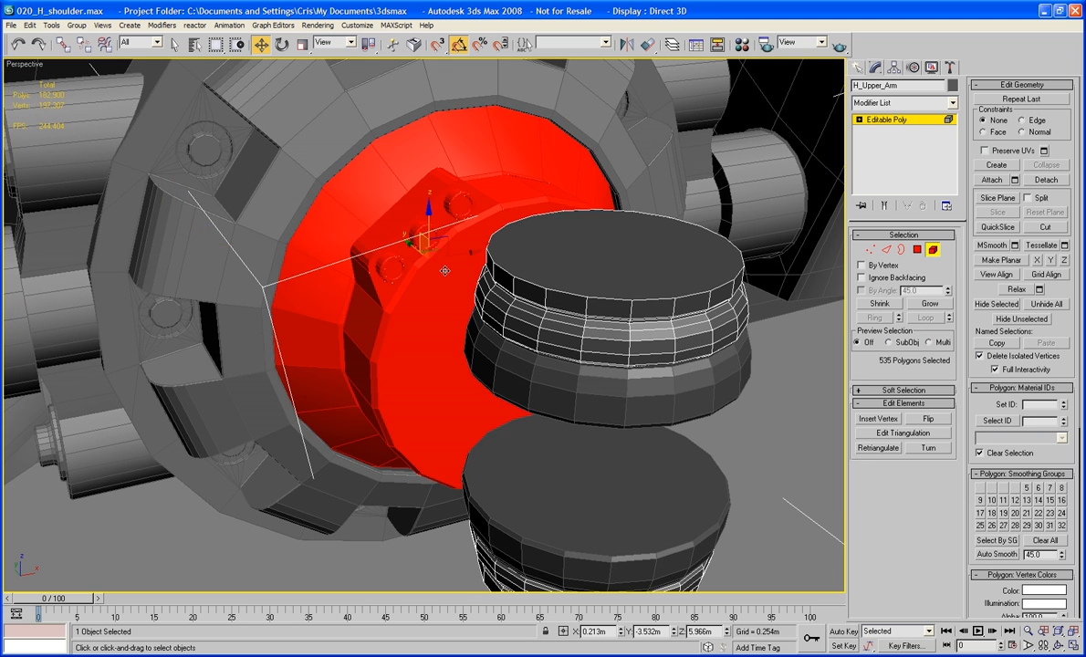
pyautogui.keyDown('alt'); pyautogui.moveTo(443, 267); pyautogui.dragTo(337, 282, button='middle'); pyautogui.keyUp('alt')
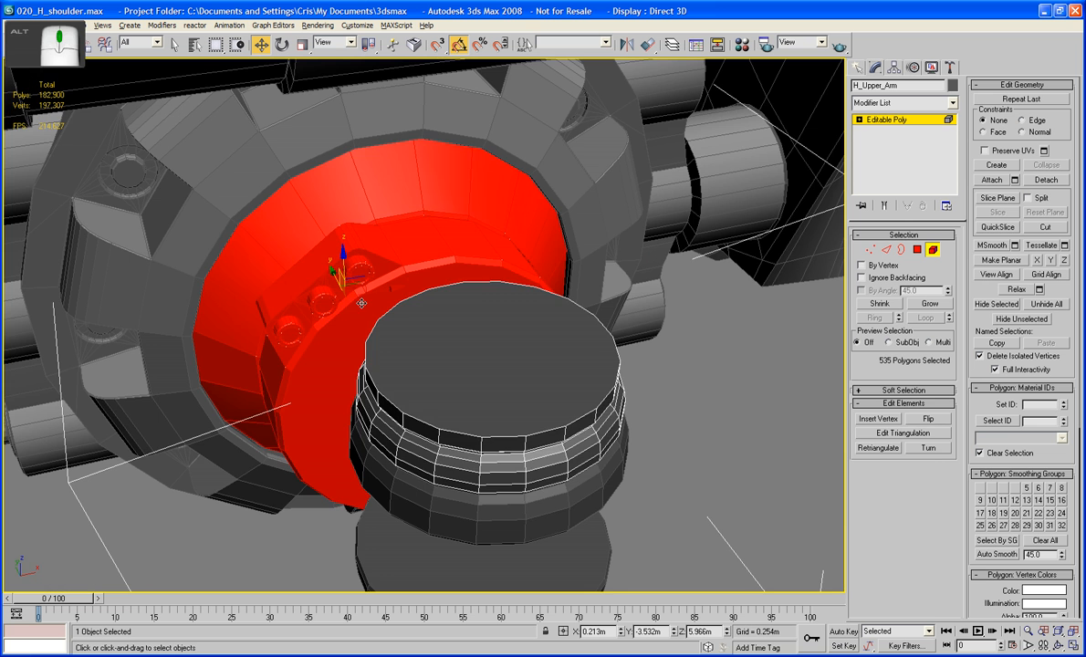
pyautogui.click(474, 303)
# Step: Inset the outer cap polygons of the upper arm's top and bottom joint discs to a small central circle
pyautogui.click(917, 249)
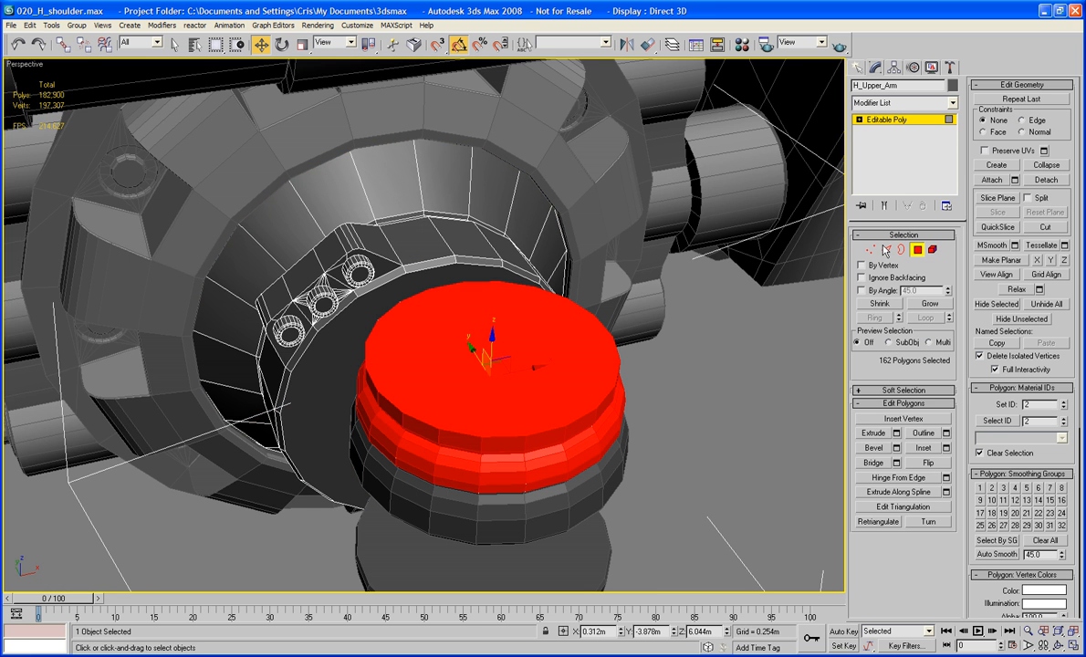
pyautogui.click(483, 303)
pyautogui.keyDown('alt'); pyautogui.moveTo(482, 302); pyautogui.dragTo(518, 256, button='middle'); pyautogui.keyUp('alt')
pyautogui.keyDown('ctrl'); pyautogui.click(488, 370); pyautogui.keyUp('ctrl')
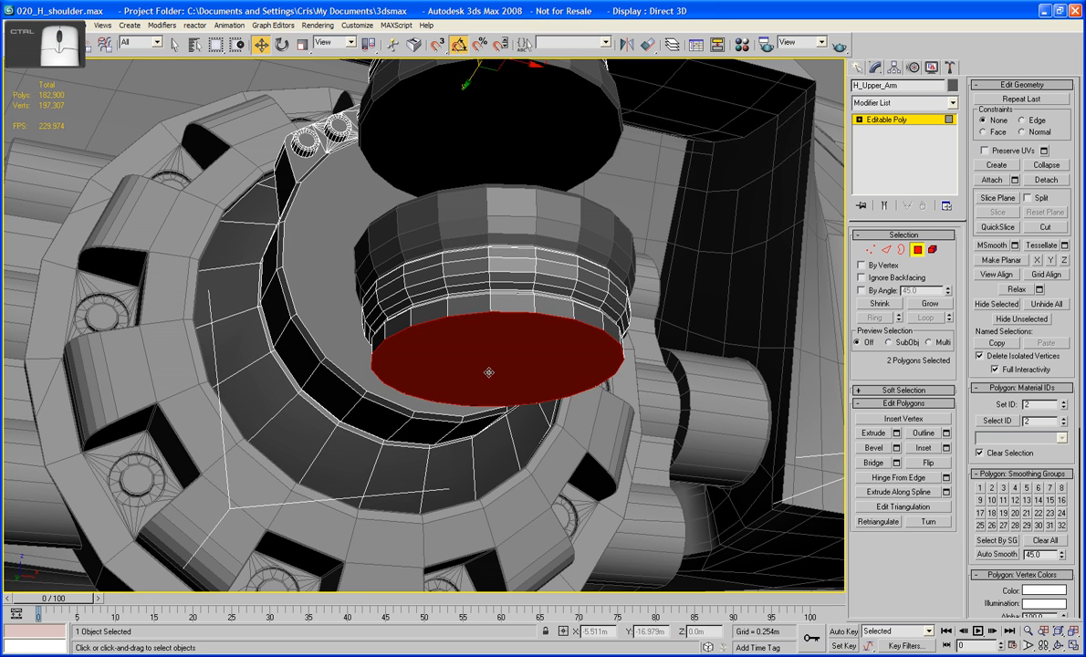
pyautogui.keyDown('alt'); pyautogui.moveTo(488, 371); pyautogui.dragTo(538, 337, button='middle'); pyautogui.keyUp('alt')
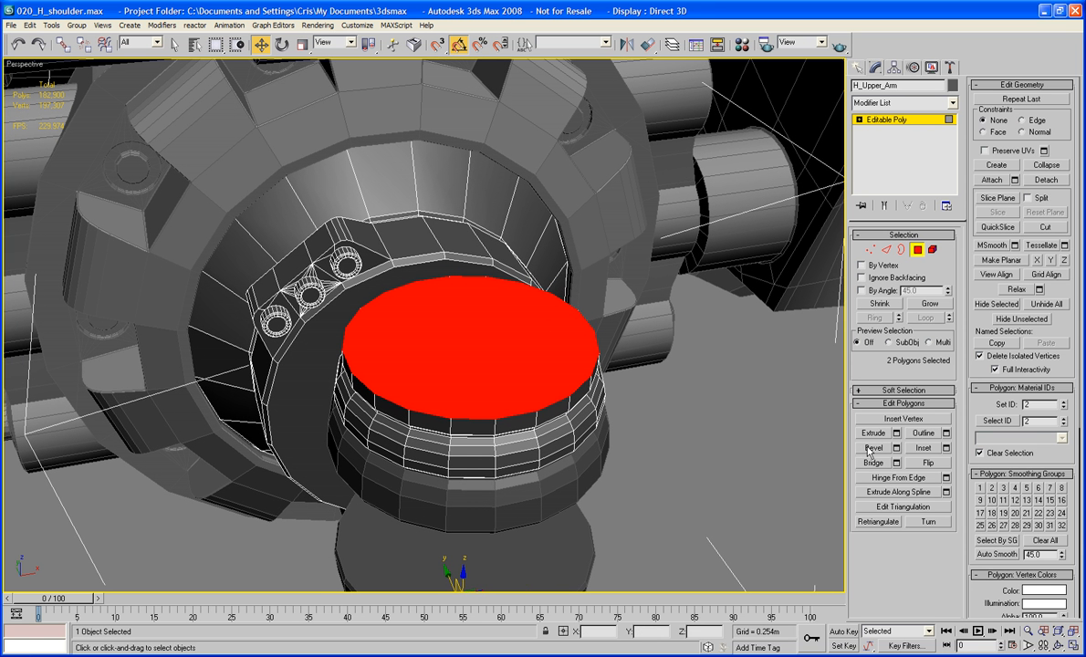
pyautogui.click(924, 448)
pyautogui.moveTo(543, 371); pyautogui.dragTo(504, 348)
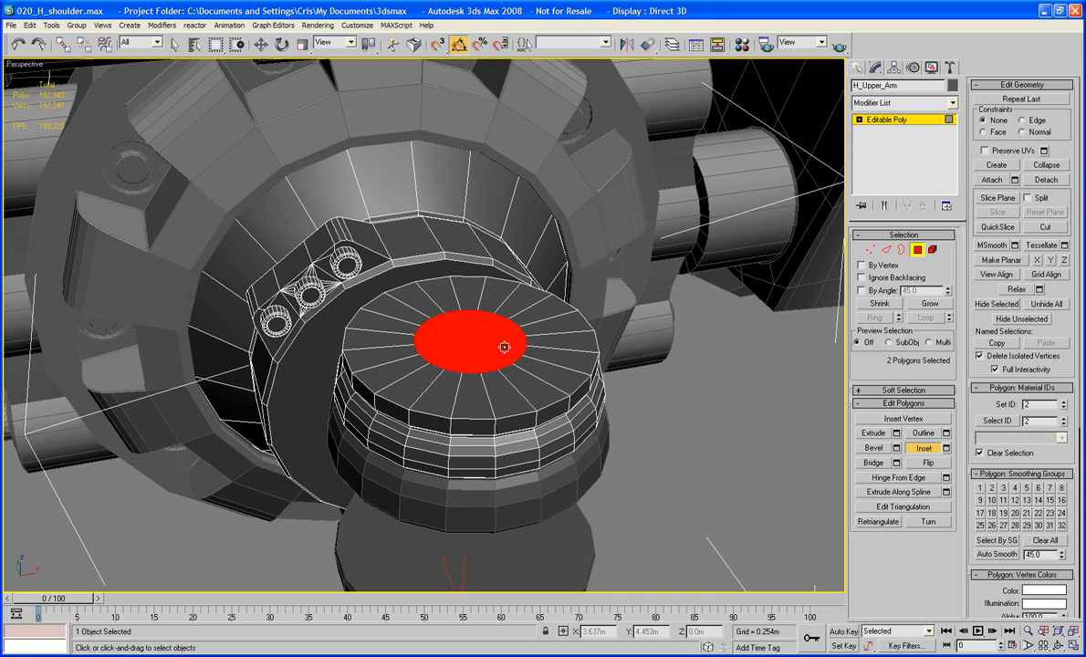
pyautogui.keyDown('alt'); pyautogui.moveTo(482, 337); pyautogui.dragTo(416, 313, button='middle'); pyautogui.keyUp('alt')
# Step: Rotate the shoulder dome element counterclockwise in the front view and move it back to the centre of the socket ring
pyautogui.click(933, 249)
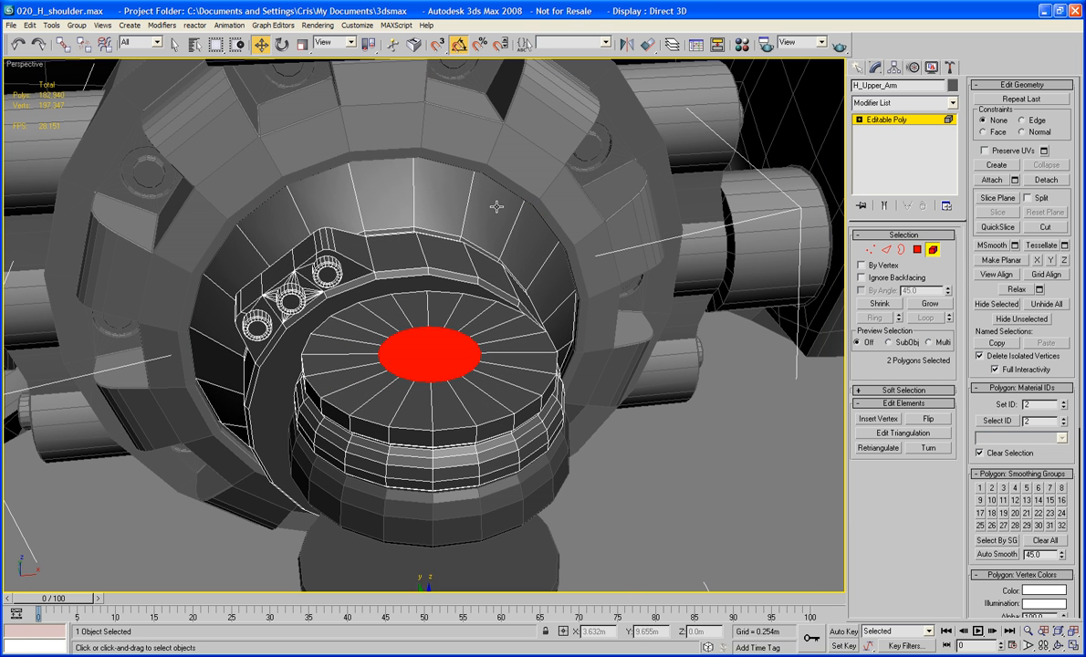
pyautogui.click(496, 207)
pyautogui.press('w')
pyautogui.press('f')
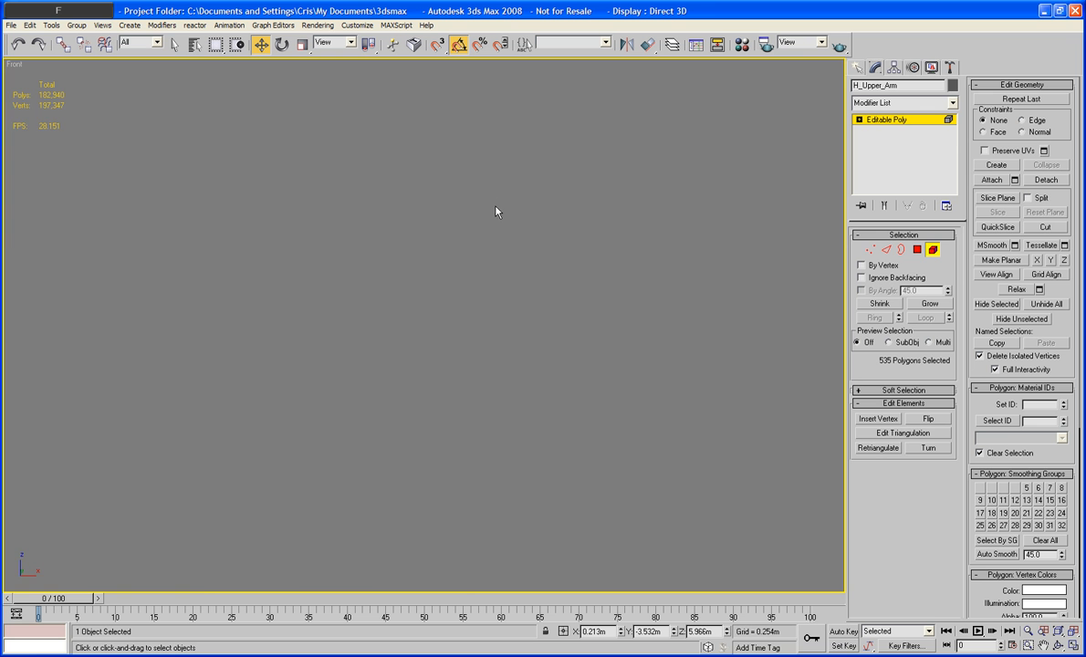
pyautogui.press('z')
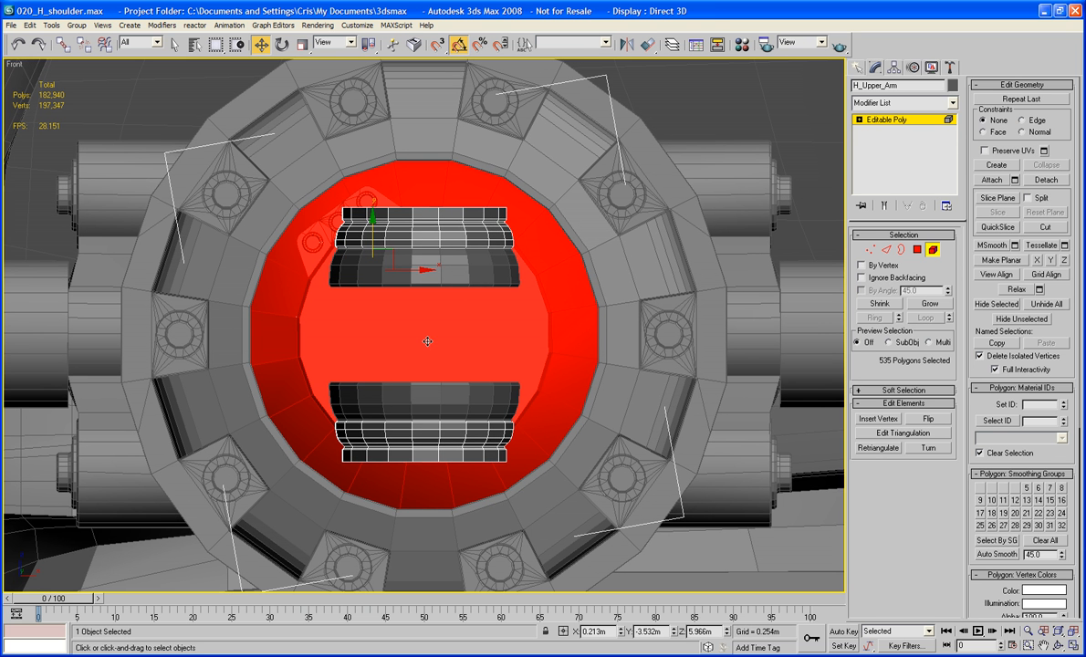
pyautogui.click(282, 44)
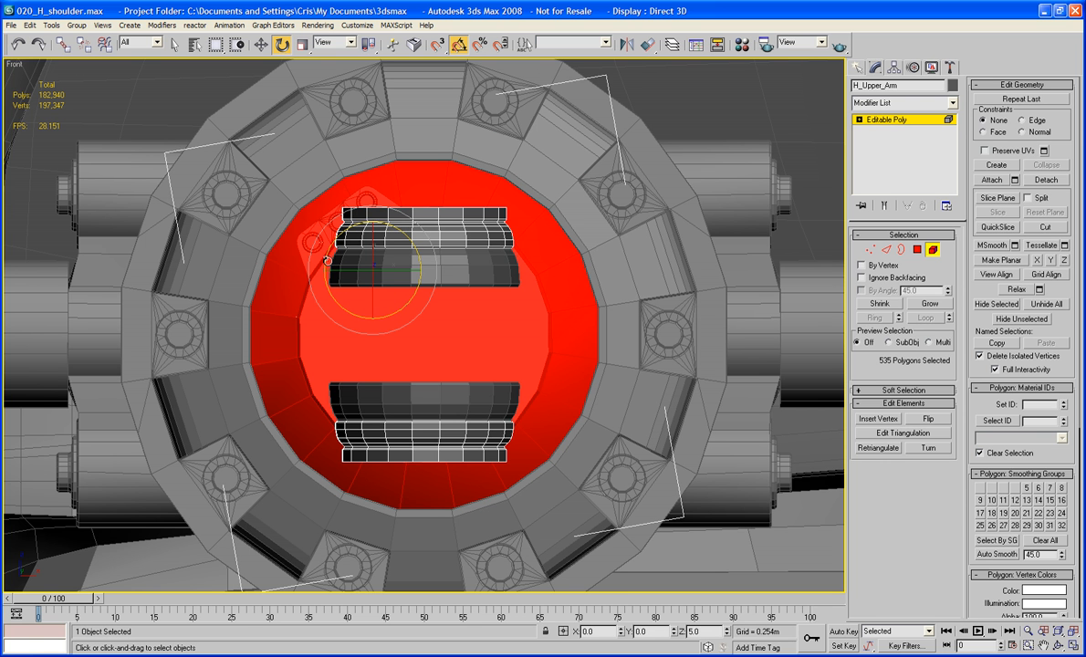
pyautogui.moveTo(327, 259); pyautogui.dragTo(327, 267)
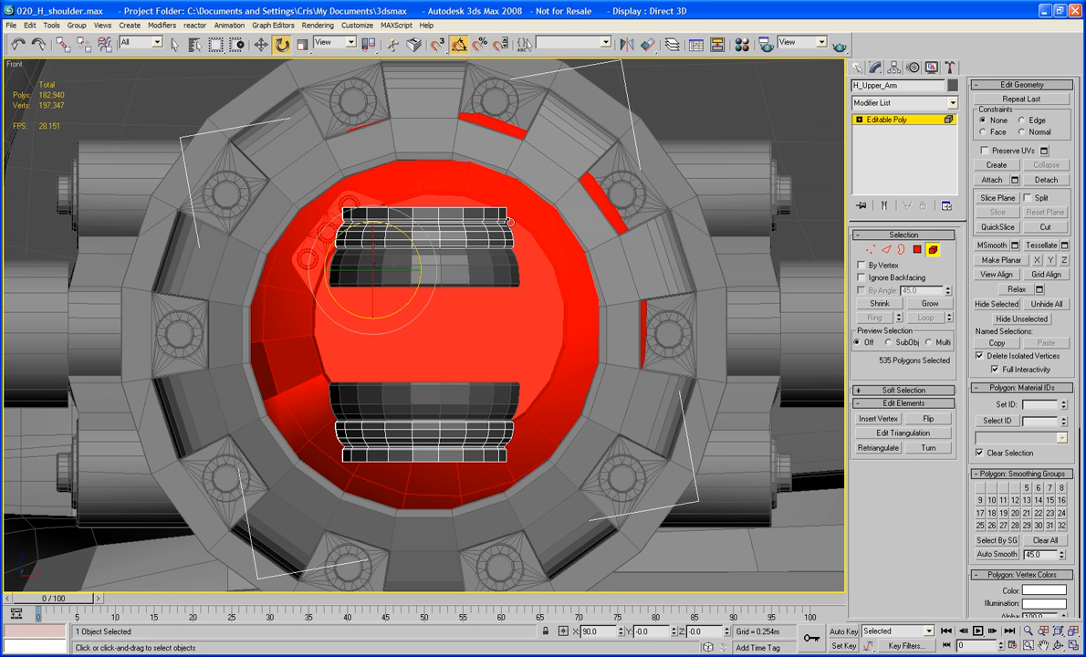
pyautogui.click(261, 44)
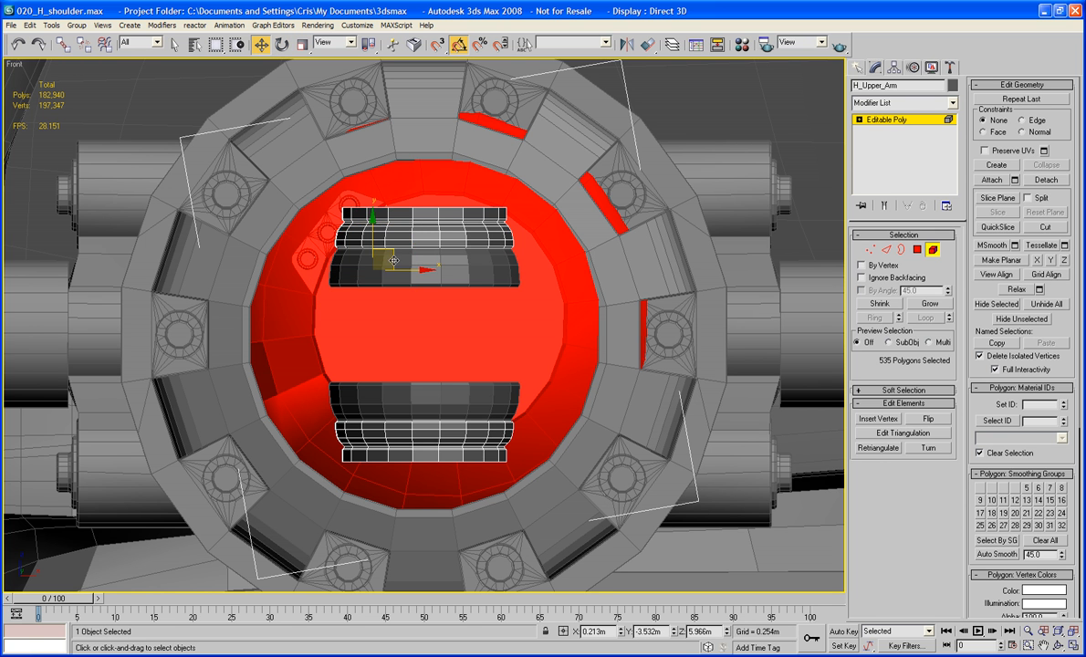
pyautogui.moveTo(394, 259); pyautogui.dragTo(379, 271)
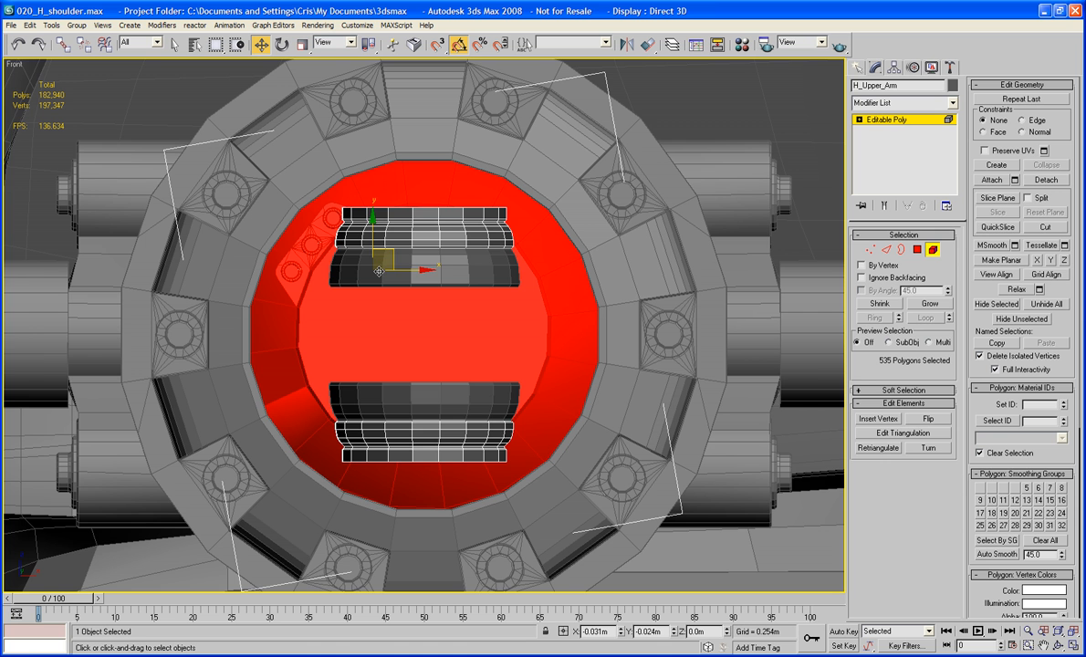
# Step: Rotate the shoulder dome element further counterclockwise, recentre it in the socket ring, and deselect it in the perspective view
pyautogui.press('e')
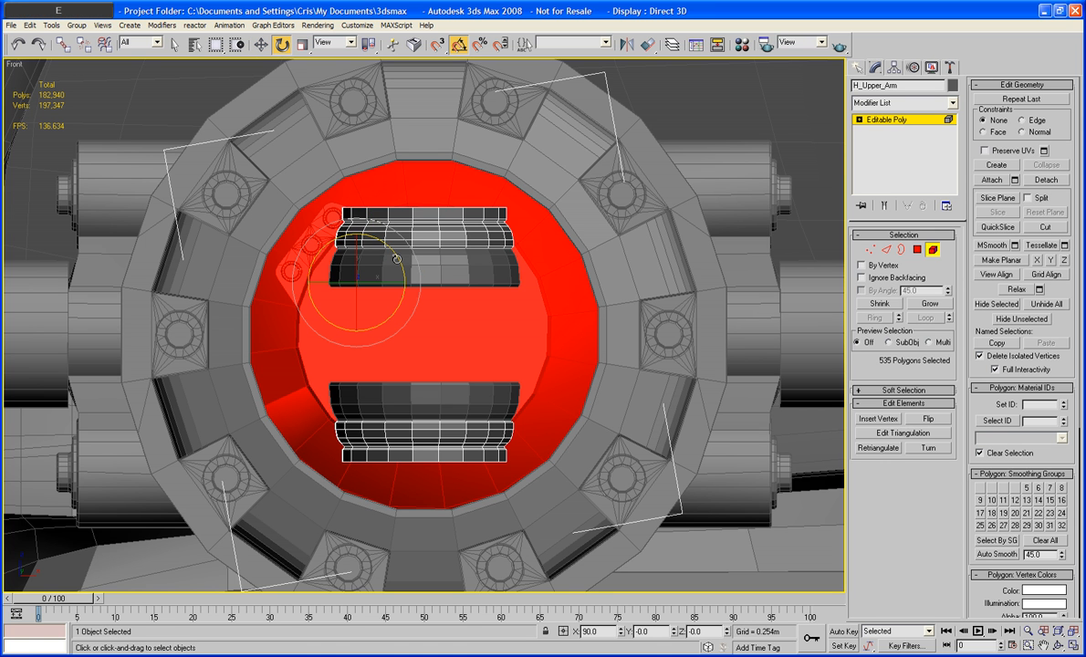
pyautogui.moveTo(397, 258); pyautogui.dragTo(396, 253)
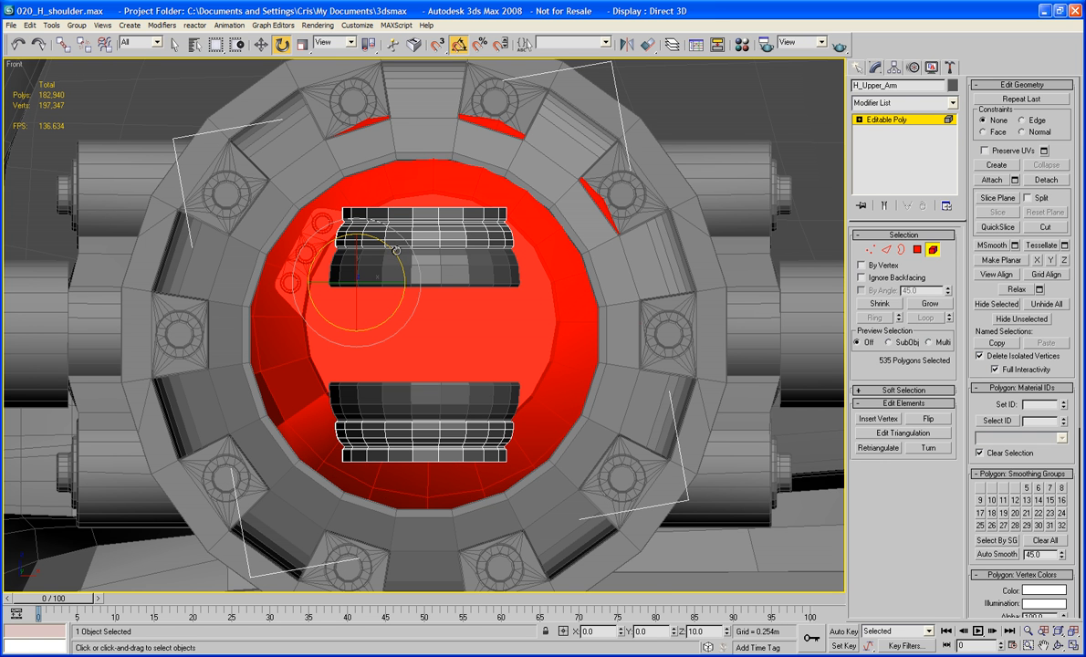
pyautogui.moveTo(396, 250); pyautogui.dragTo(362, 296)
pyautogui.click(262, 44)
pyautogui.press('p')
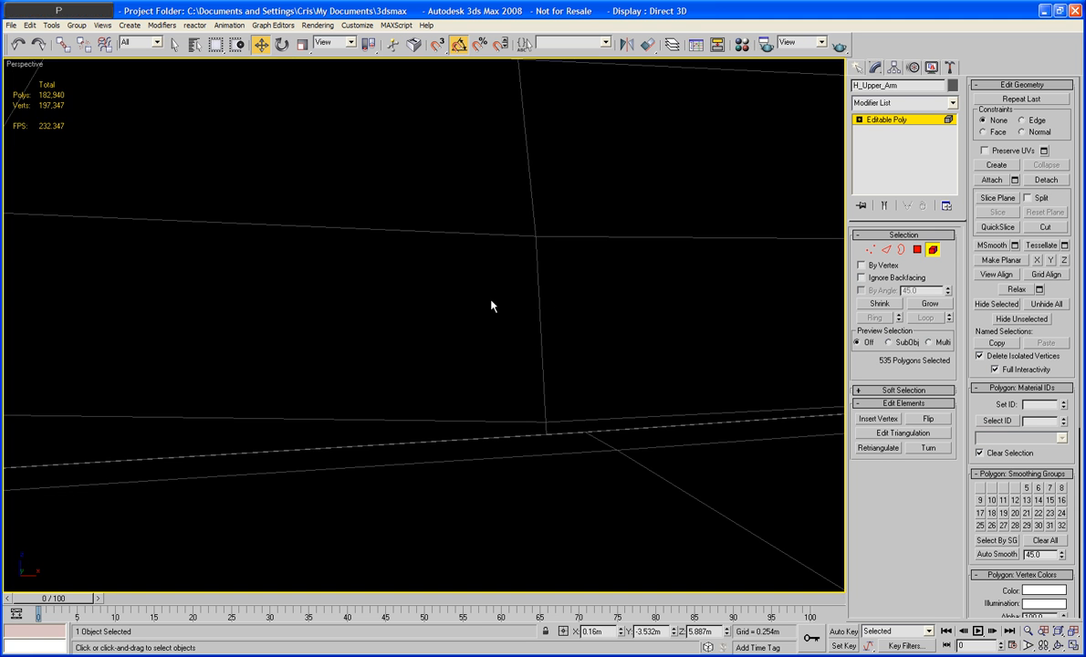
pyautogui.press('z')
pyautogui.click(780, 125)
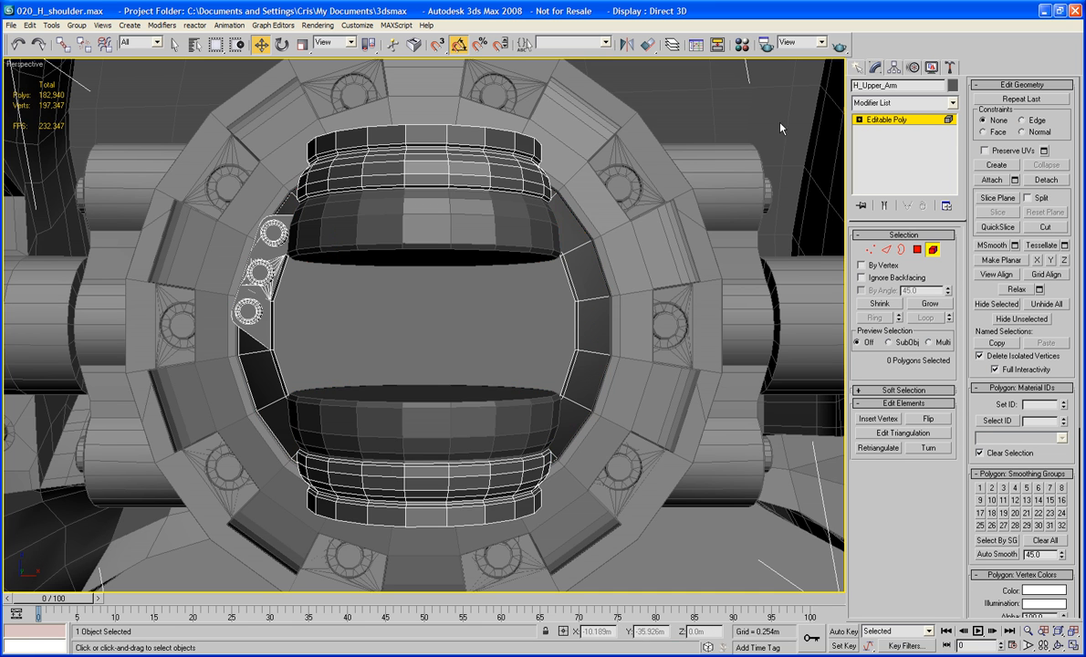
pyautogui.press('z')
pyautogui.keyDown('alt'); pyautogui.moveTo(637, 236); pyautogui.dragTo(442, 281, button='middle'); pyautogui.keyUp('alt')
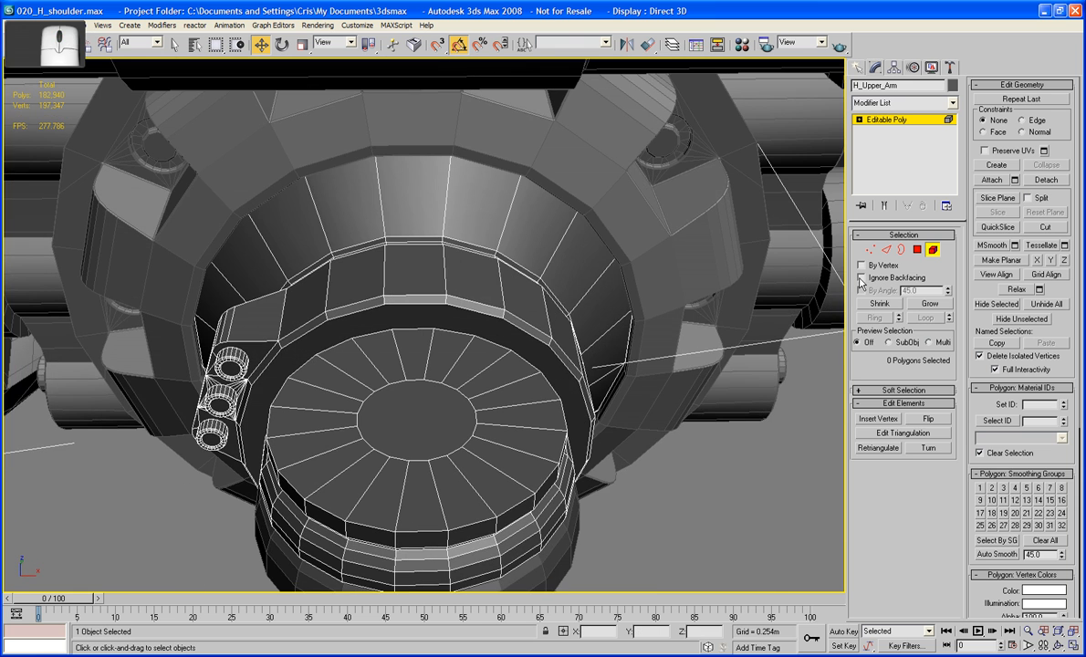
# Step: Bevel the inset centre polygons on both joint disc caps as a group with height 0.001 m and outline amount -0.001 m
pyautogui.click(918, 250)
pyautogui.click(445, 429)
pyautogui.keyDown('alt'); pyautogui.moveTo(445, 429); pyautogui.dragTo(411, 243, button='middle'); pyautogui.keyUp('alt')
pyautogui.keyDown('ctrl'); pyautogui.click(434, 182); pyautogui.keyUp('ctrl')
pyautogui.keyDown('alt'); pyautogui.moveTo(433, 182); pyautogui.dragTo(485, 332, button='middle'); pyautogui.keyUp('alt')
pyautogui.scroll(4, 378, 263)
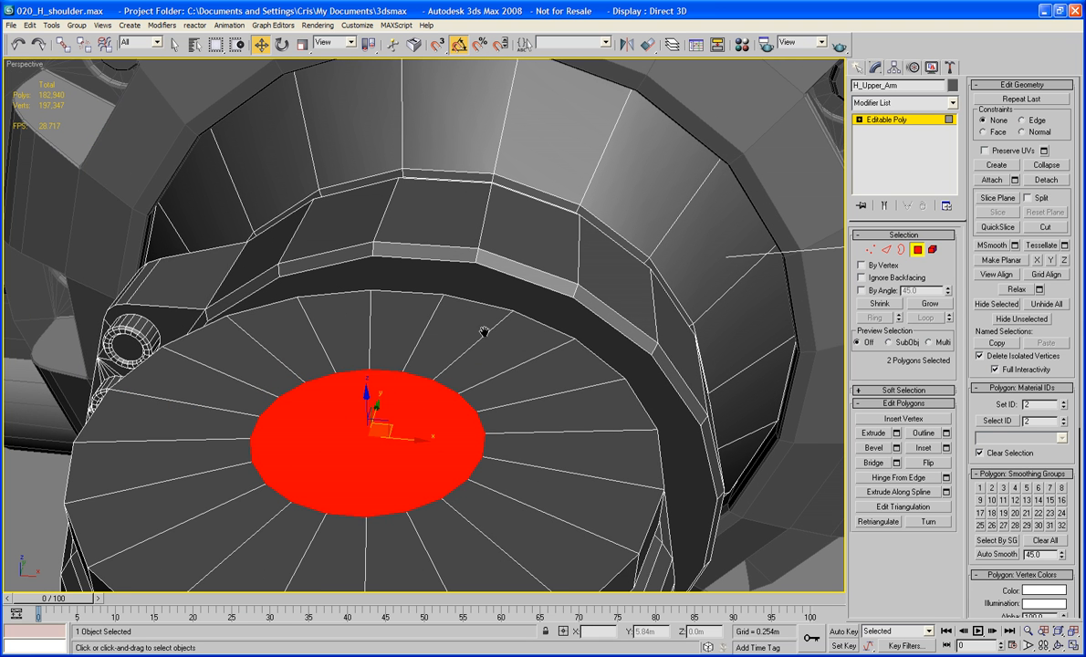
pyautogui.click(875, 448)
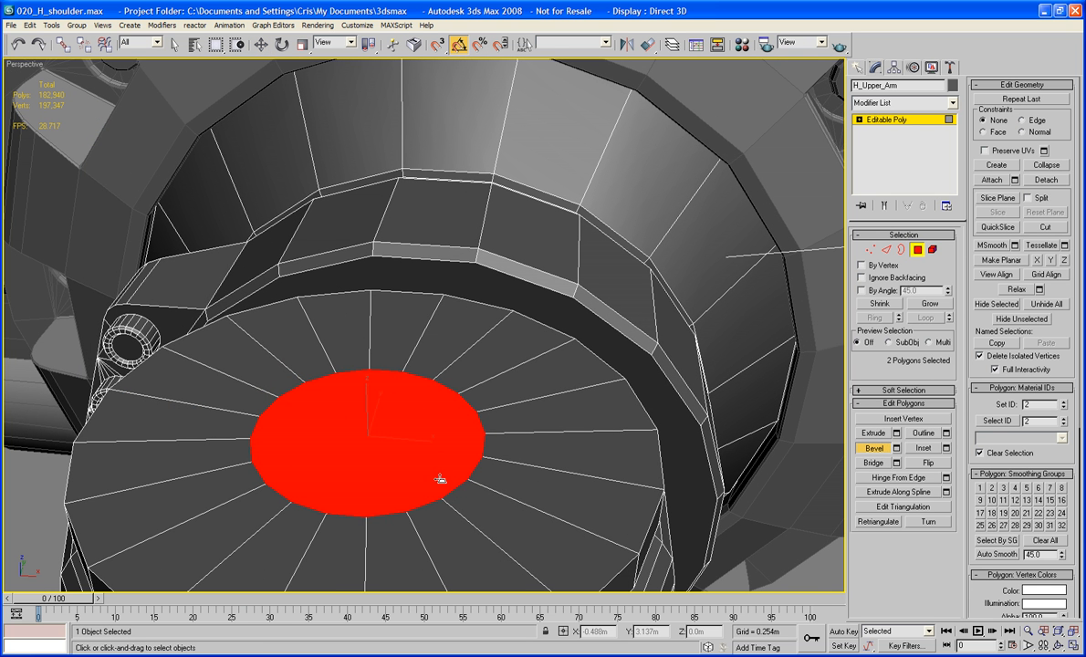
pyautogui.moveTo(440, 480); pyautogui.dragTo(440, 479)
pyautogui.click(896, 449)
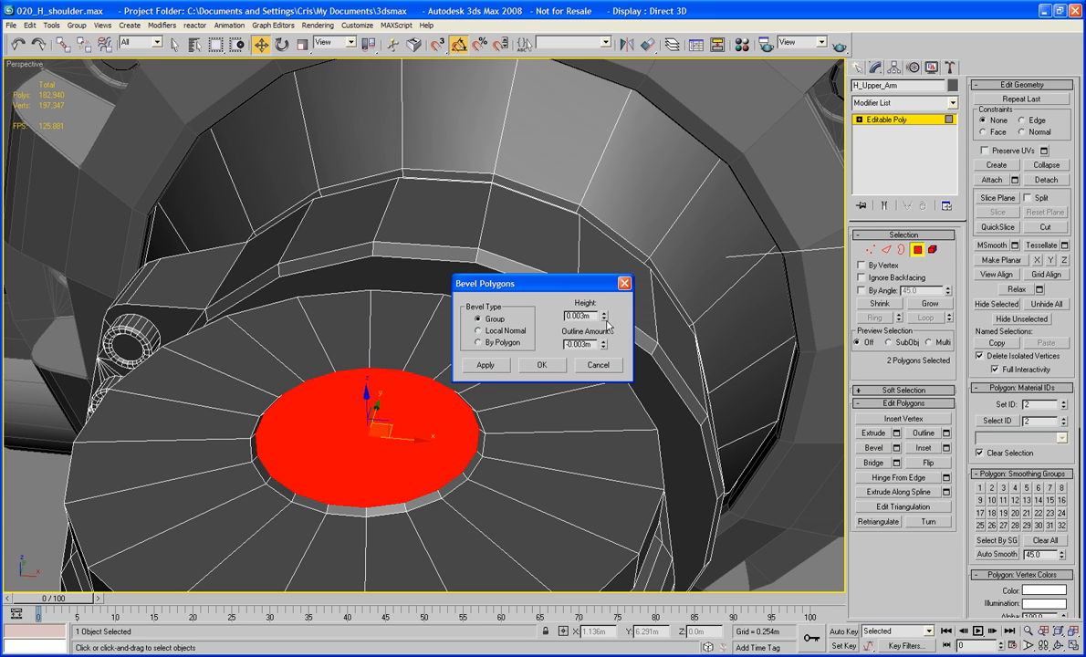
pyautogui.click(604, 319)
pyautogui.click(604, 342)
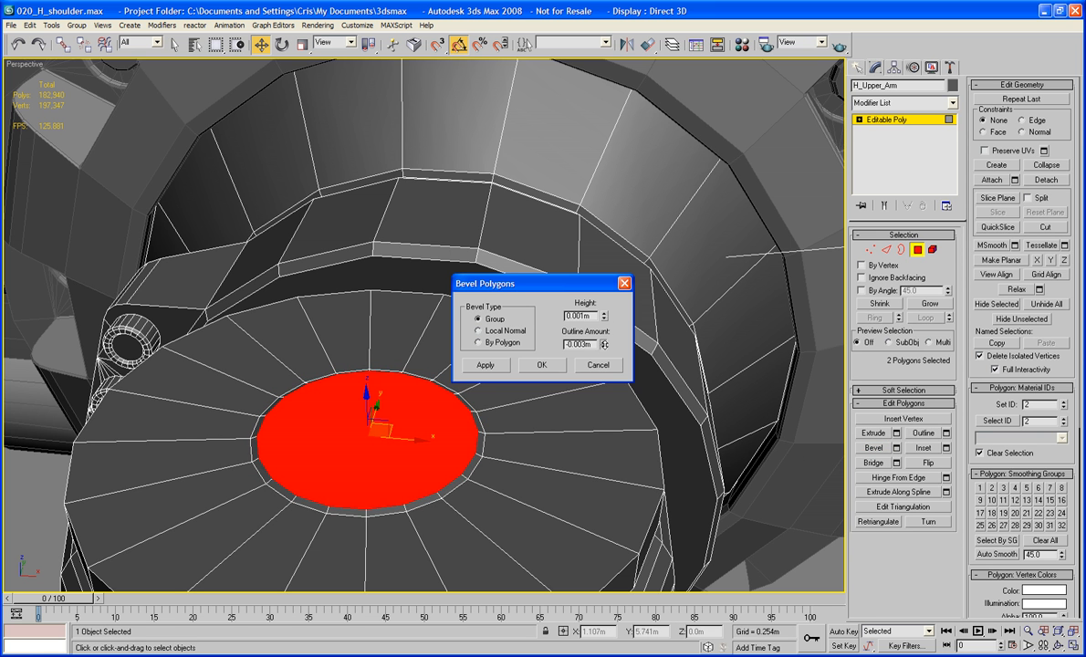
pyautogui.click(604, 342)
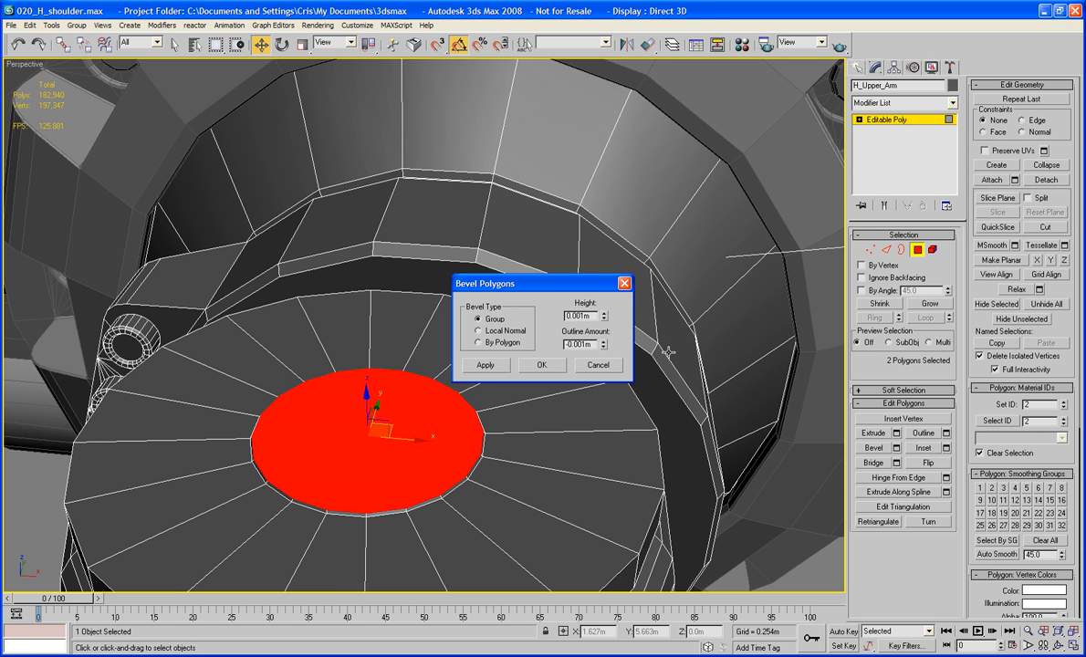
pyautogui.click(542, 365)
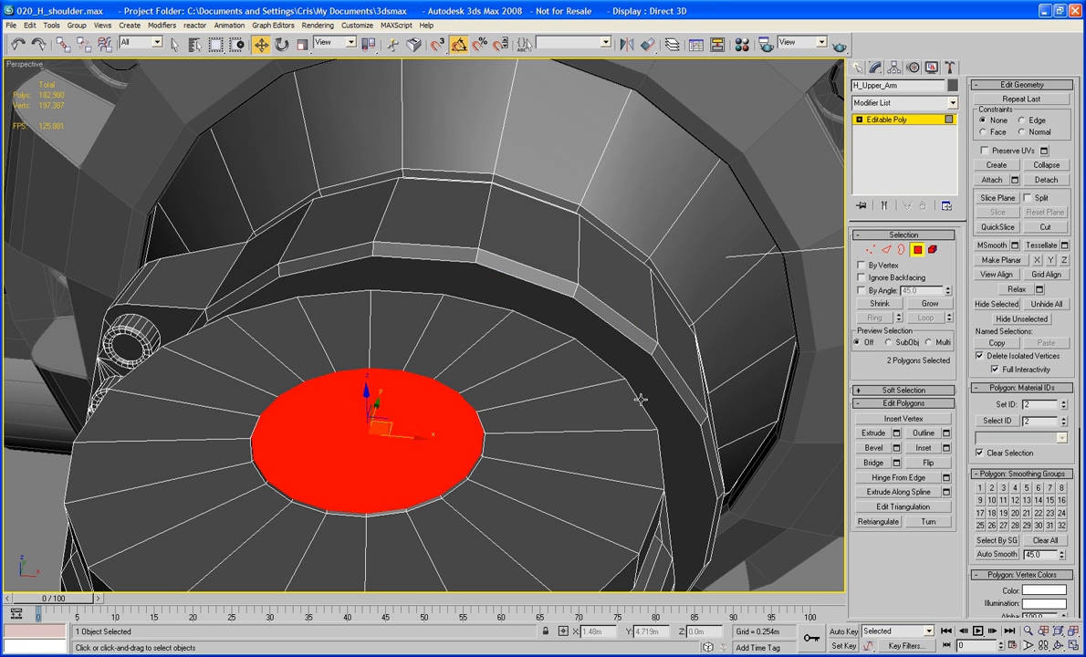
# Step: Bevel the centre polygons on both joint disc caps upward and inward in successive stages to form rounded knobs
pyautogui.click(874, 448)
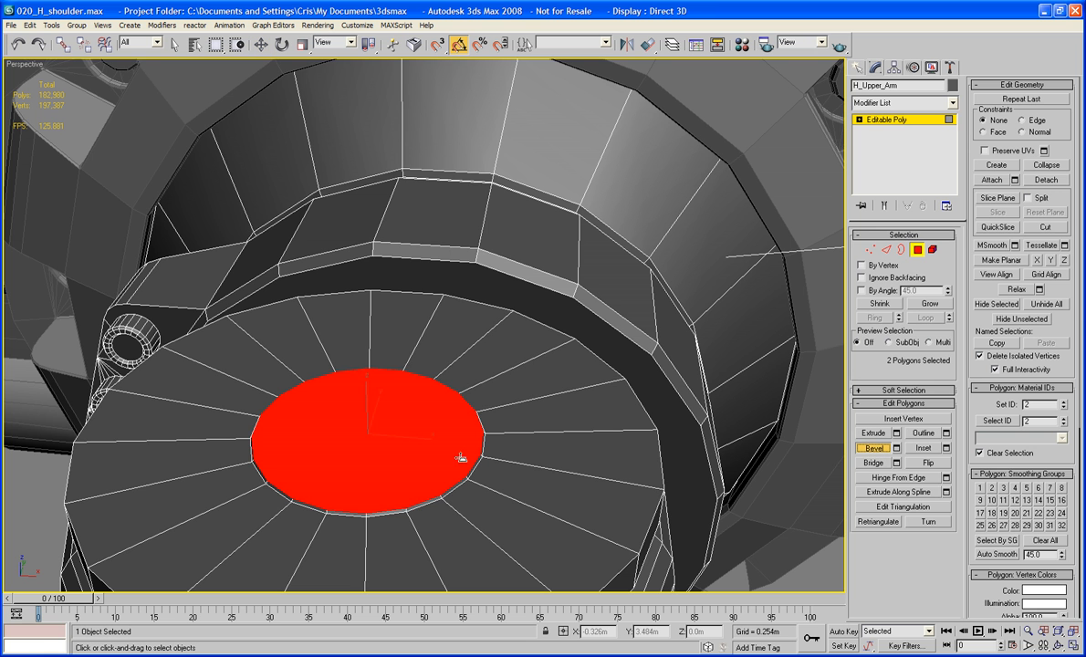
pyautogui.moveTo(448, 463); pyautogui.dragTo(446, 461)
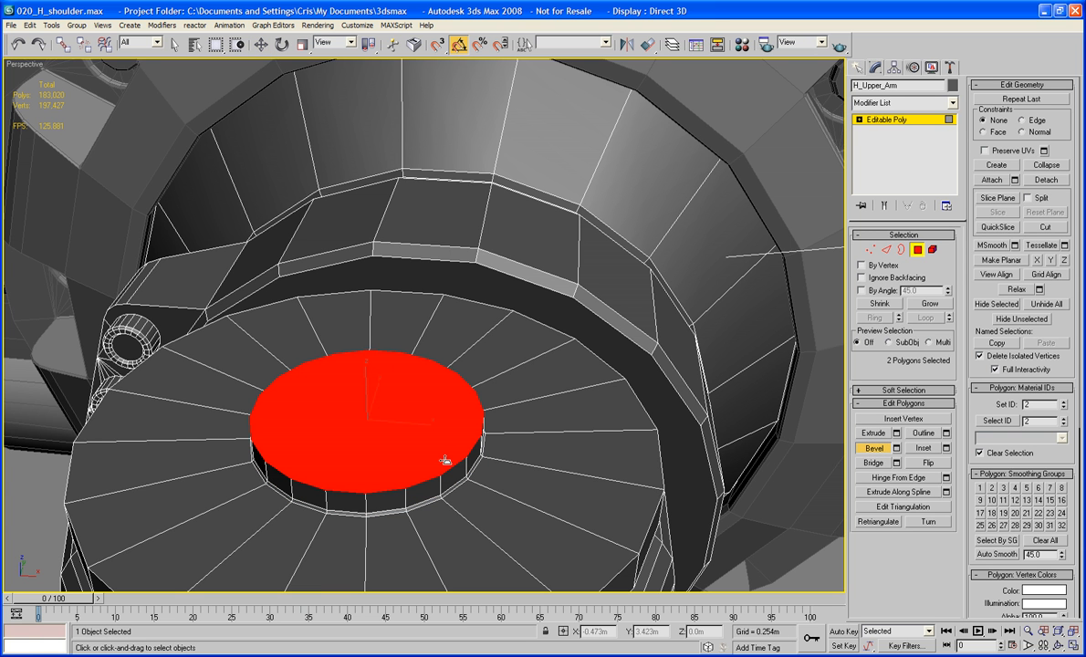
pyautogui.moveTo(439, 455); pyautogui.dragTo(381, 426)
pyautogui.click(433, 458)
pyautogui.click(392, 432)
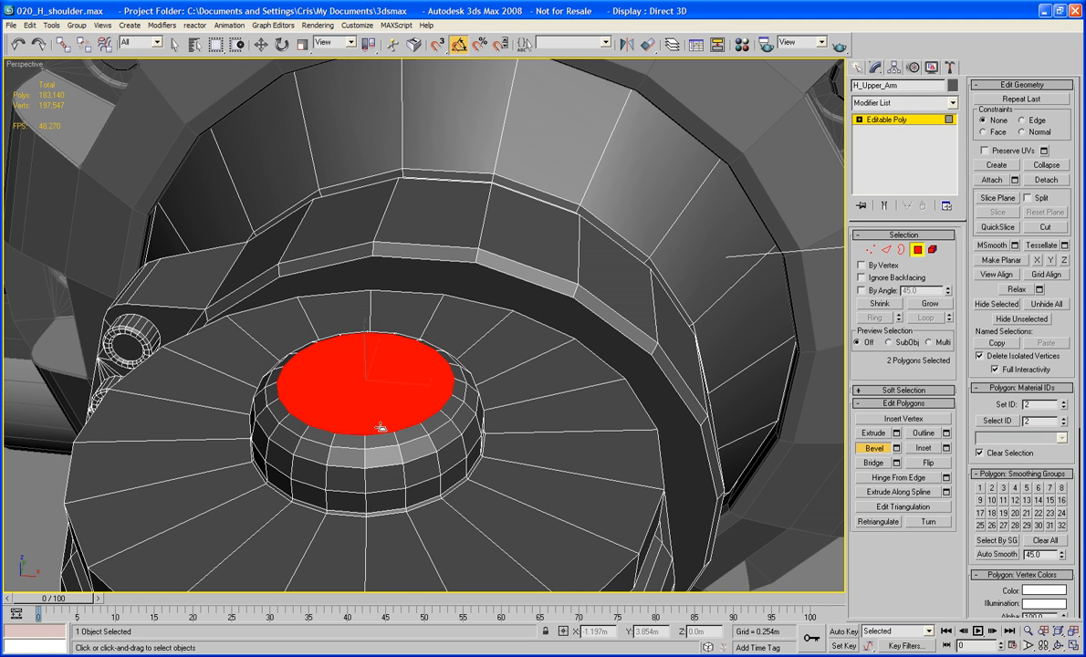
# Step: In the left view, connect the middle column of horizontal edges on the upper disc's knob with a vertical centre line
pyautogui.keyDown('alt'); pyautogui.moveTo(385, 403); pyautogui.dragTo(301, 476, button='middle'); pyautogui.keyUp('alt')
pyautogui.press('l')
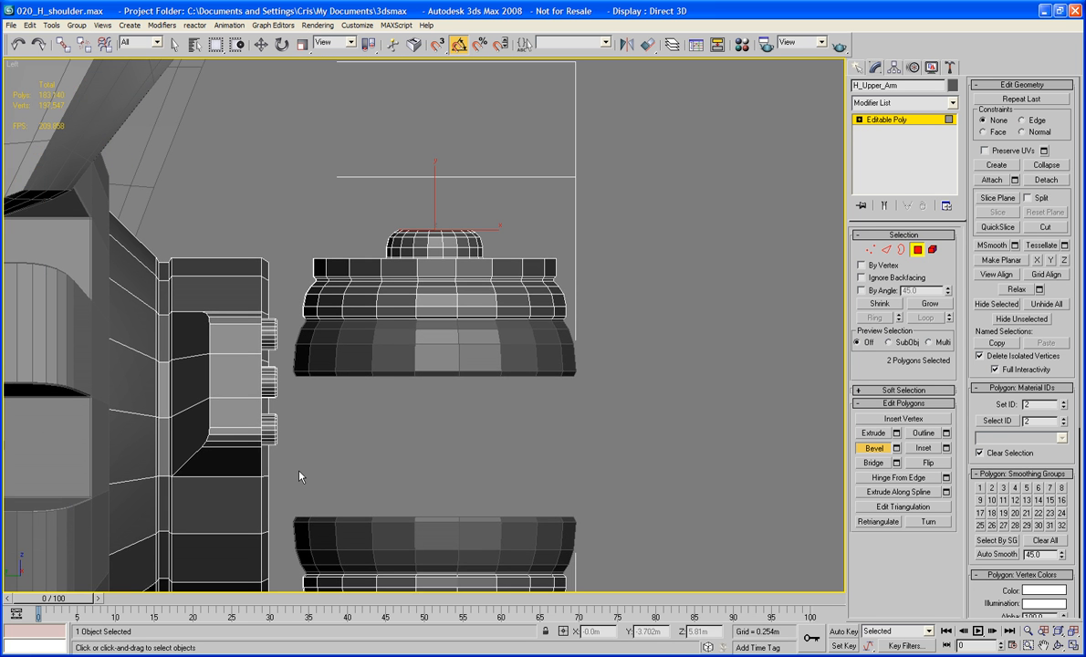
pyautogui.moveTo(506, 381); pyautogui.dragTo(484, 480, button='middle')
pyautogui.scroll(2, 524, 427)
pyautogui.moveTo(518, 412)
pyautogui.mouseDown(button='middle')
pyautogui.moveTo(507, 444)
pyautogui.moveTo(527, 408)
pyautogui.moveTo(521, 429)
pyautogui.mouseUp(button='middle')
pyautogui.scroll(1, 507, 444)
pyautogui.scroll(2, 599, 340)
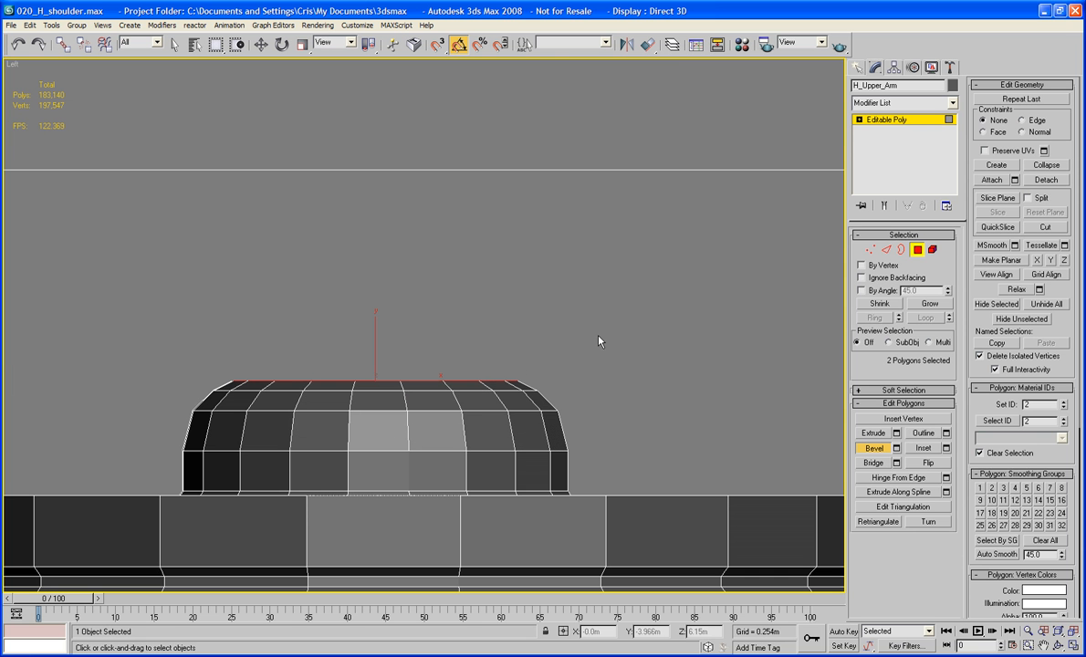
pyautogui.click(888, 251)
pyautogui.press('w')
pyautogui.moveTo(376, 344); pyautogui.dragTo(374, 455)
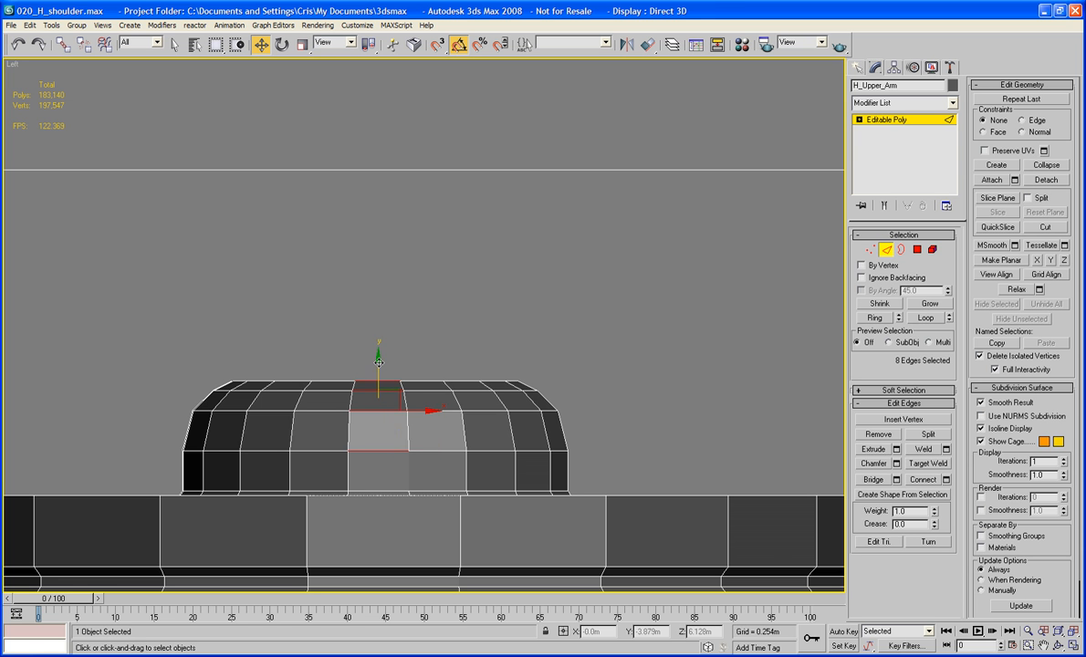
pyautogui.moveTo(377, 402); pyautogui.dragTo(376, 417)
pyautogui.hotkey('ctrl', 'z')
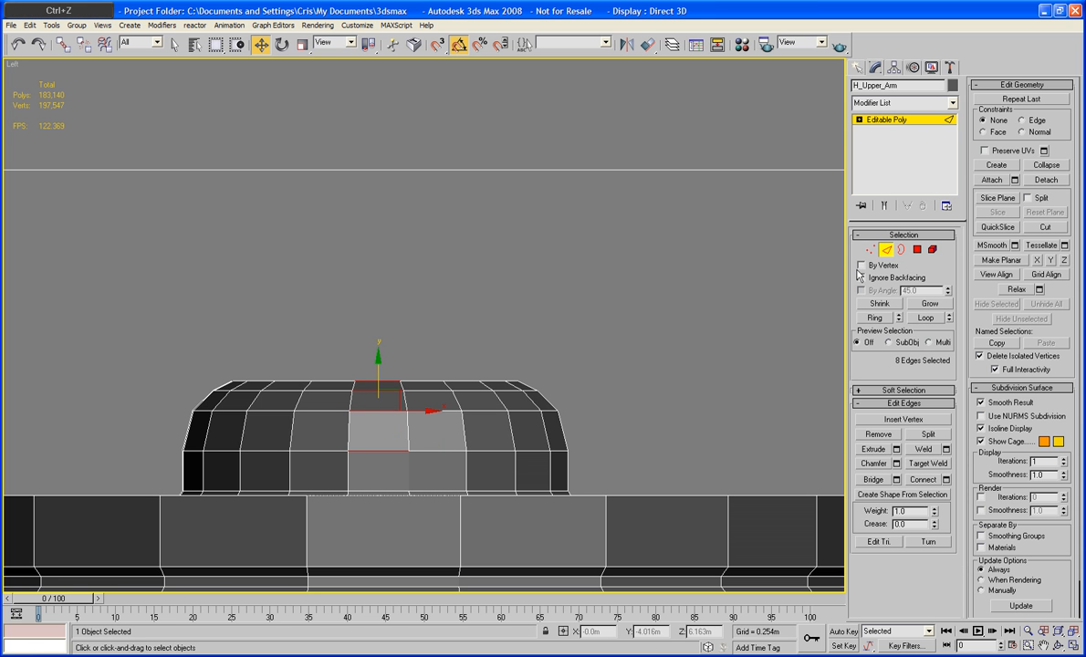
pyautogui.click(539, 244)
pyautogui.moveTo(368, 327); pyautogui.dragTo(377, 498)
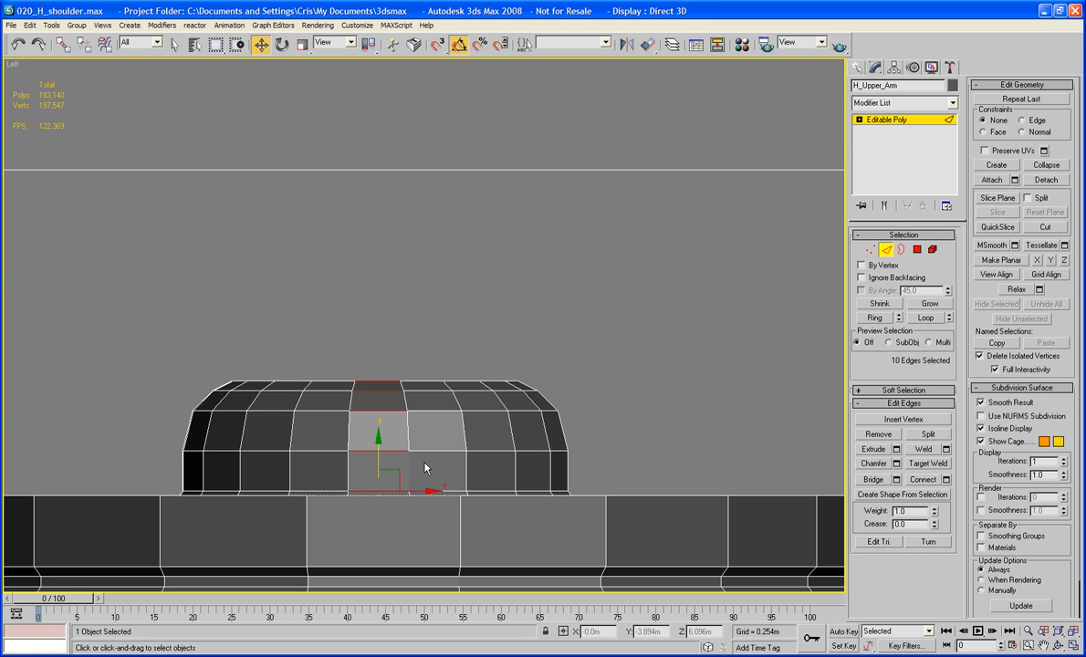
pyautogui.click(946, 482)
pyautogui.click(541, 370)
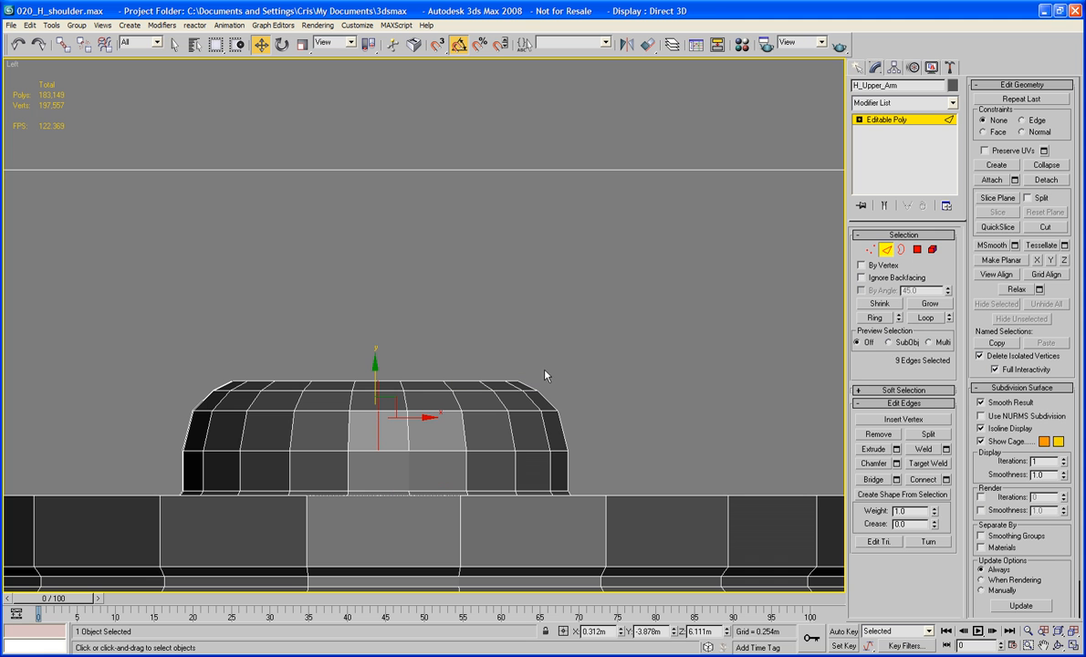
# Step: Delete the half of the upper knob's polygons that faces the neighbouring arm block, up to the centre line
pyautogui.press('4')
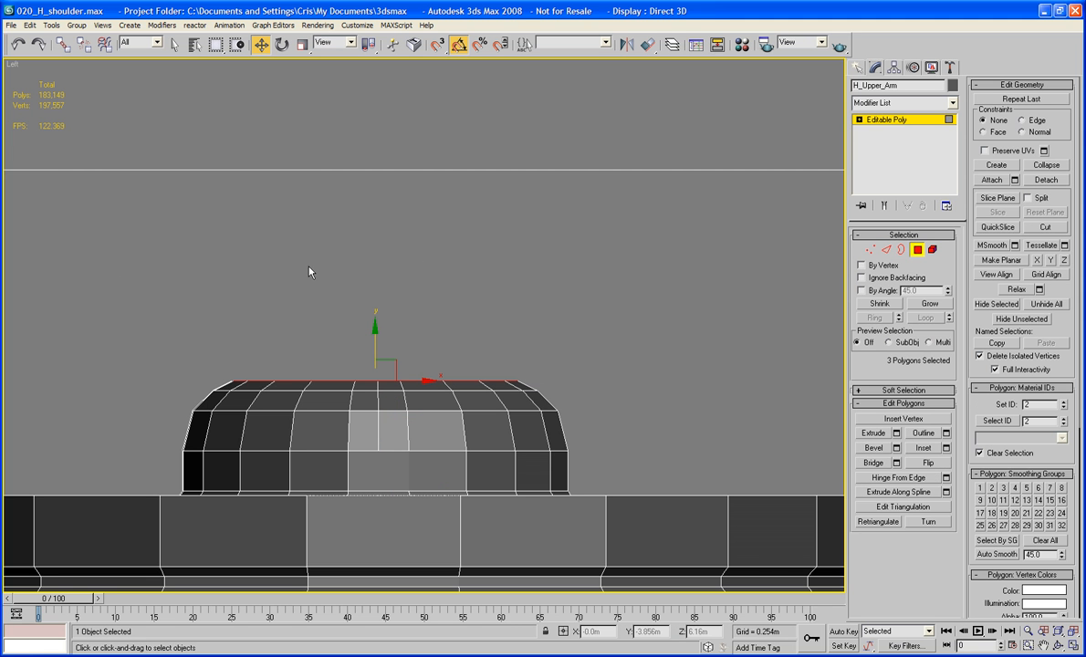
pyautogui.moveTo(115, 266); pyautogui.dragTo(372, 487)
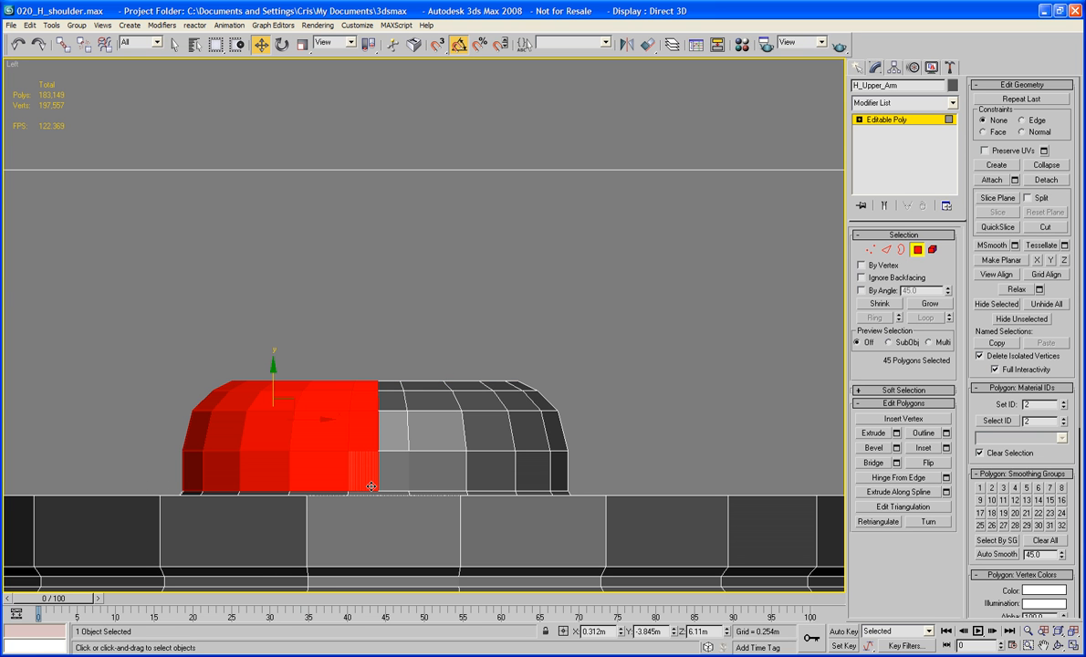
pyautogui.click(593, 432)
# Step: In the perspective view, bridge the two opposite rim edges beside the half knob with a strip across the hole
pyautogui.press('p')
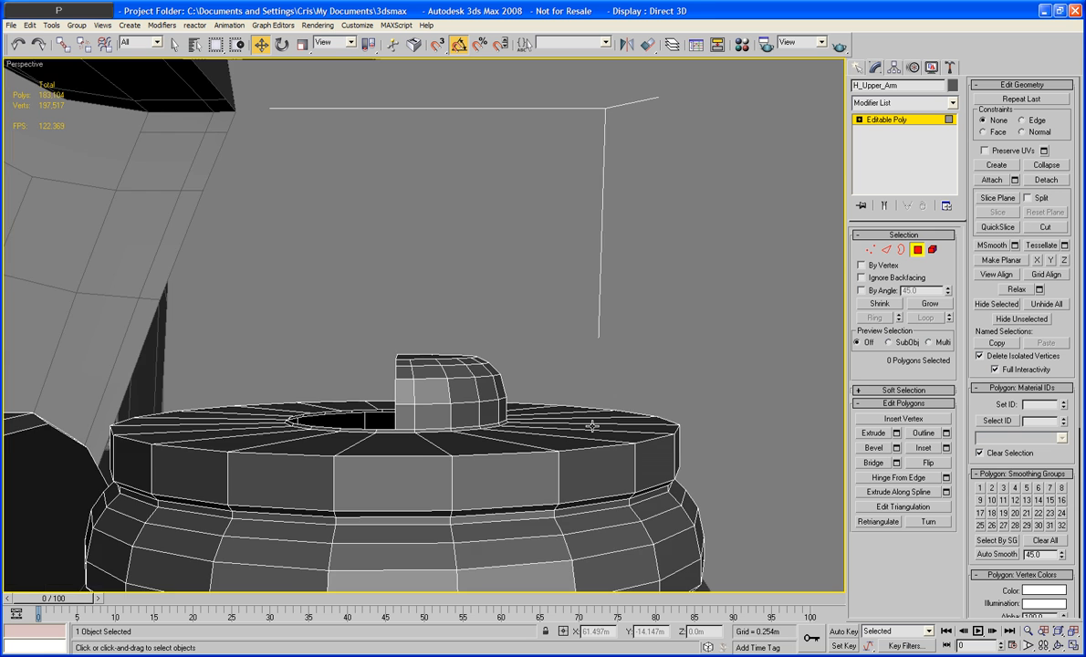
pyautogui.press('z')
pyautogui.keyDown('alt'); pyautogui.moveTo(625, 394); pyautogui.dragTo(480, 444, button='middle'); pyautogui.keyUp('alt')
pyautogui.scroll(5, 485, 414)
pyautogui.scroll(3, 398, 419)
pyautogui.moveTo(398, 419)
pyautogui.keyDown('alt'); pyautogui.mouseDown(button='middle')
pyautogui.moveTo(335, 392)
pyautogui.moveTo(349, 429)
pyautogui.moveTo(337, 440)
pyautogui.moveTo(313, 429)
pyautogui.moveTo(400, 398)
pyautogui.mouseUp(button='middle'); pyautogui.keyUp('alt')
pyautogui.scroll(3, 315, 430)
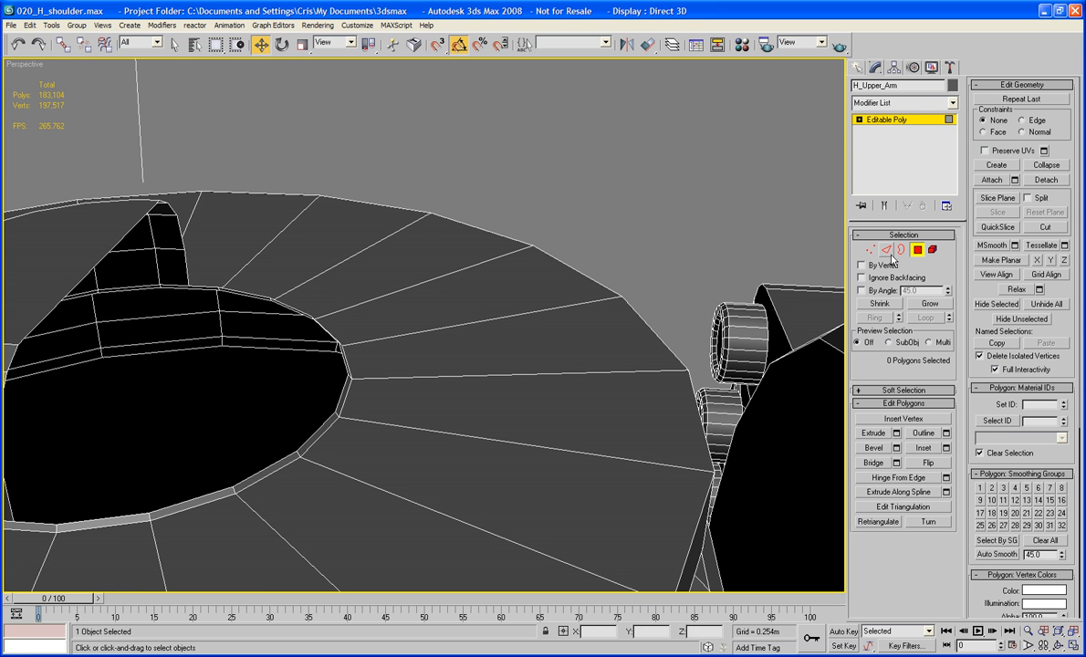
pyautogui.press('2')
pyautogui.click(199, 286)
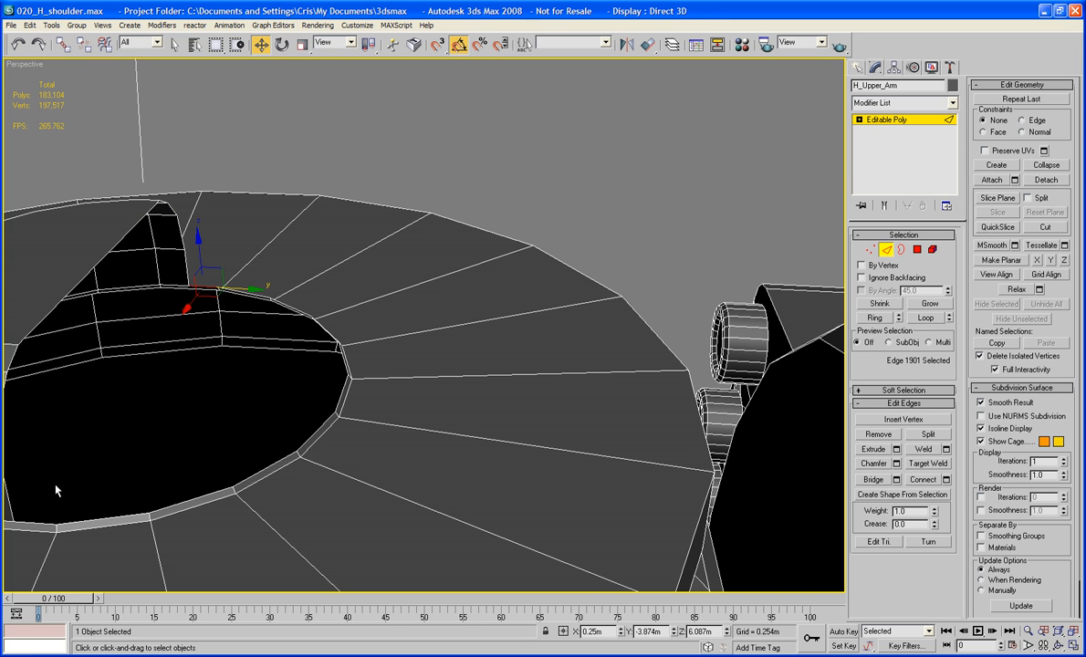
pyautogui.keyDown('ctrl'); pyautogui.click(30, 523); pyautogui.keyUp('ctrl')
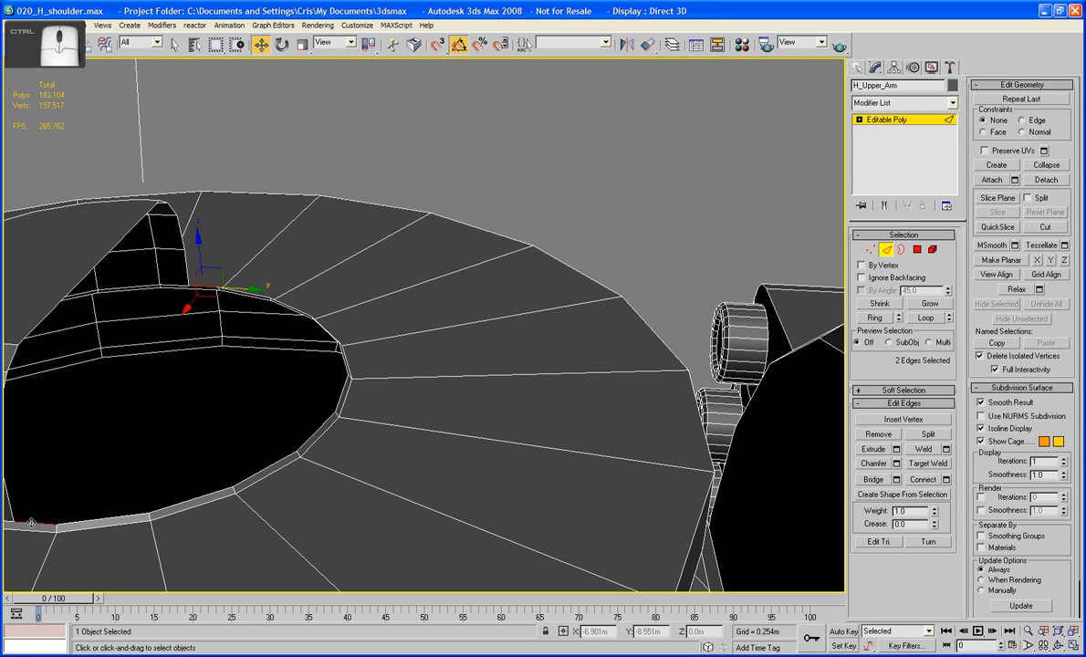
pyautogui.click(873, 479)
# Step: Cap the remaining semicircular hole in the disc and the open cut side of the half knob
pyautogui.click(901, 251)
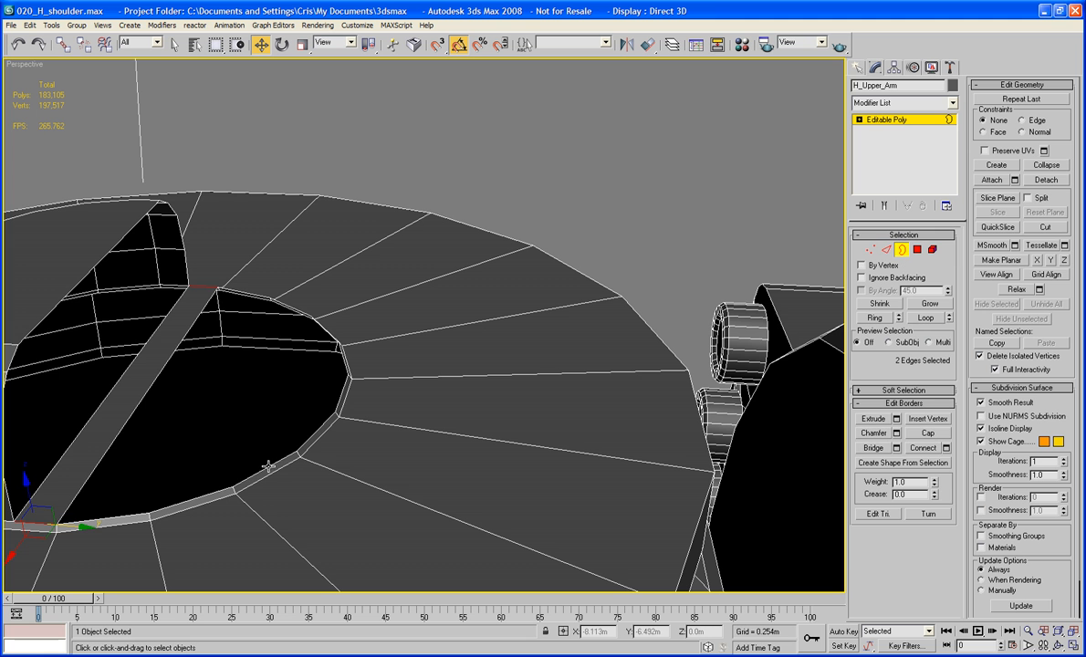
pyautogui.click(245, 475)
pyautogui.click(927, 432)
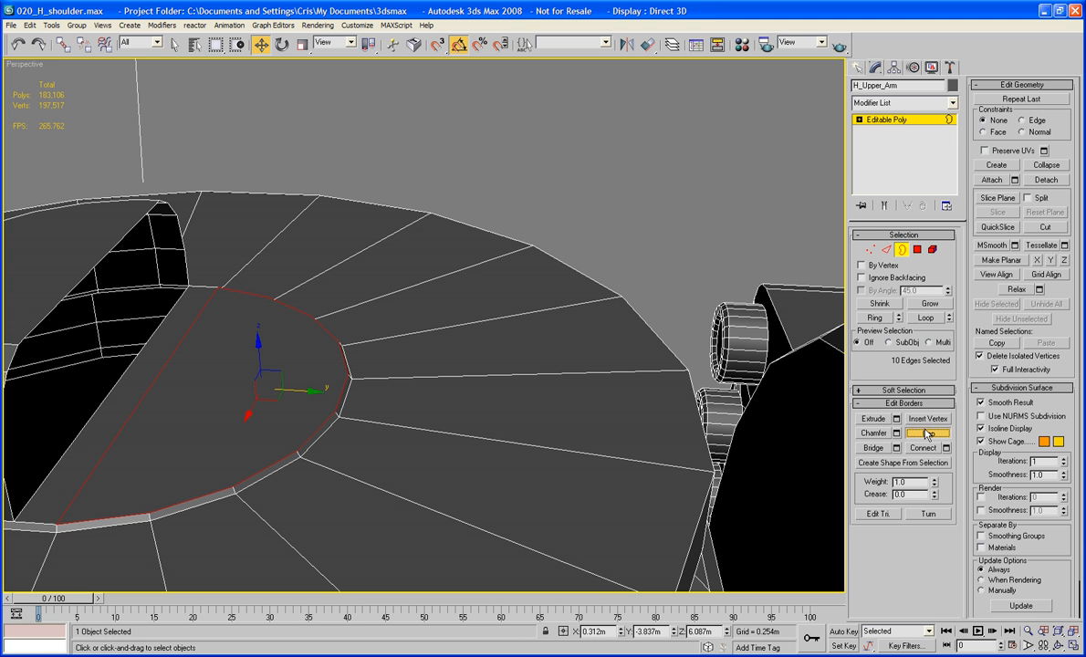
pyautogui.click(183, 263)
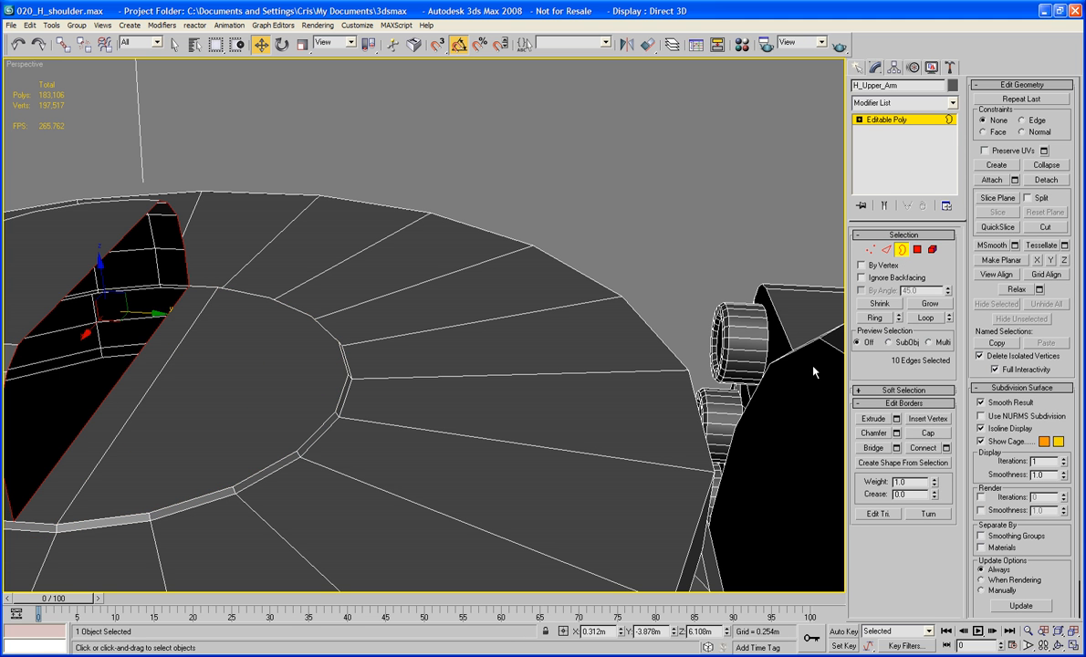
pyautogui.click(925, 433)
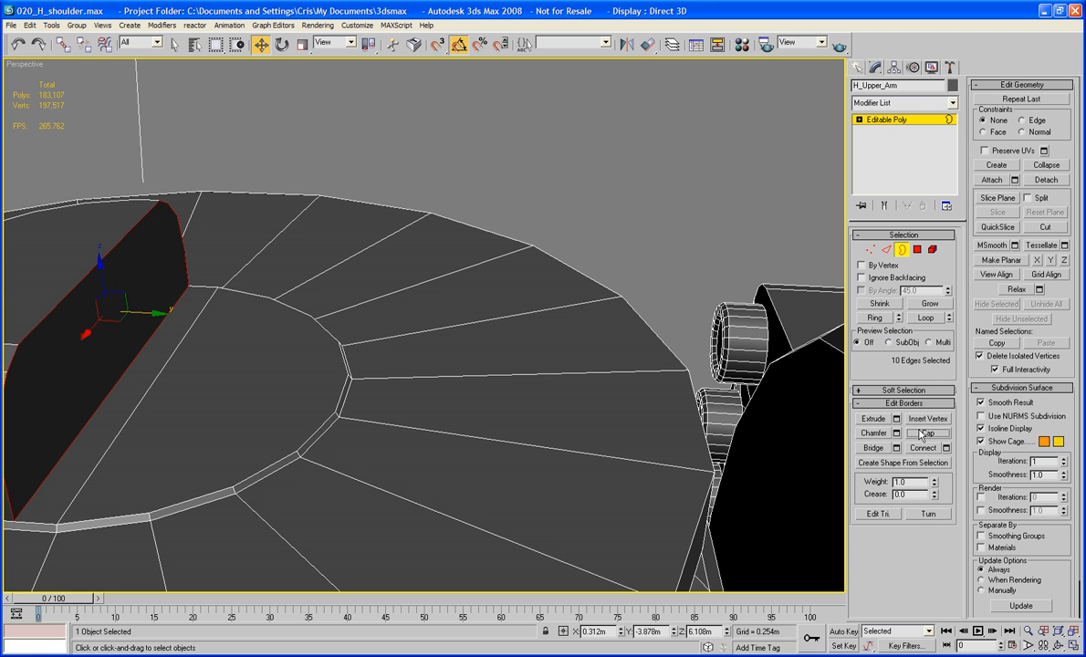
# Step: Extrude the flat cut face of the half knob as a group by 0.34 m, reaching over the neighbouring arm block
pyautogui.keyDown('alt'); pyautogui.moveTo(603, 441); pyautogui.dragTo(580, 441, button='middle'); pyautogui.keyUp('alt')
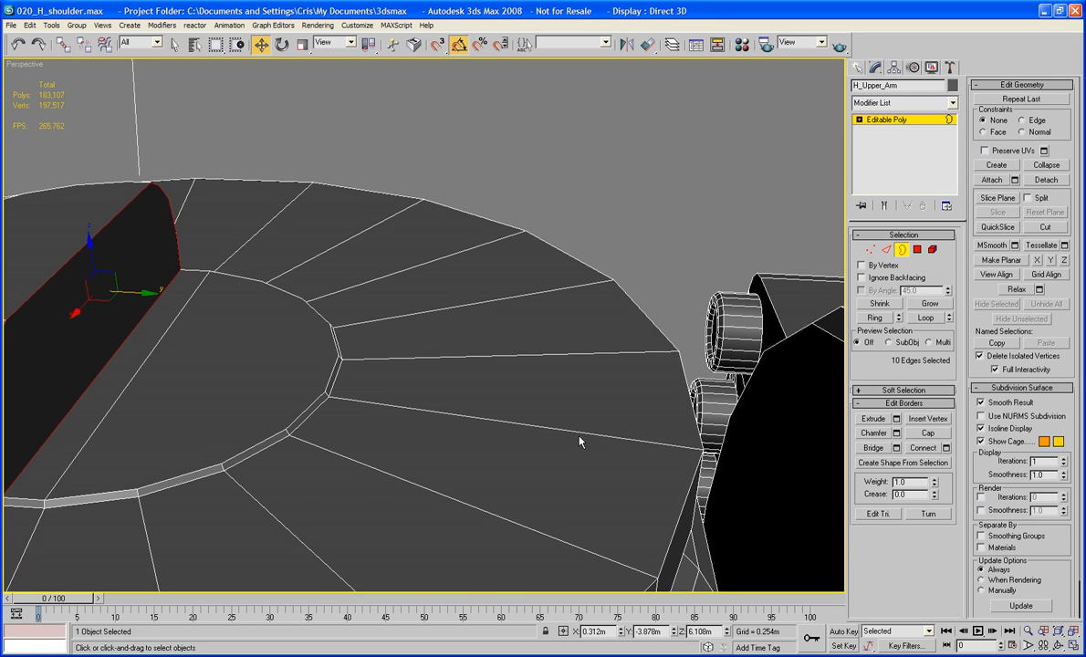
pyautogui.scroll(-3, 580, 441)
pyautogui.moveTo(510, 439); pyautogui.dragTo(484, 474, button='middle')
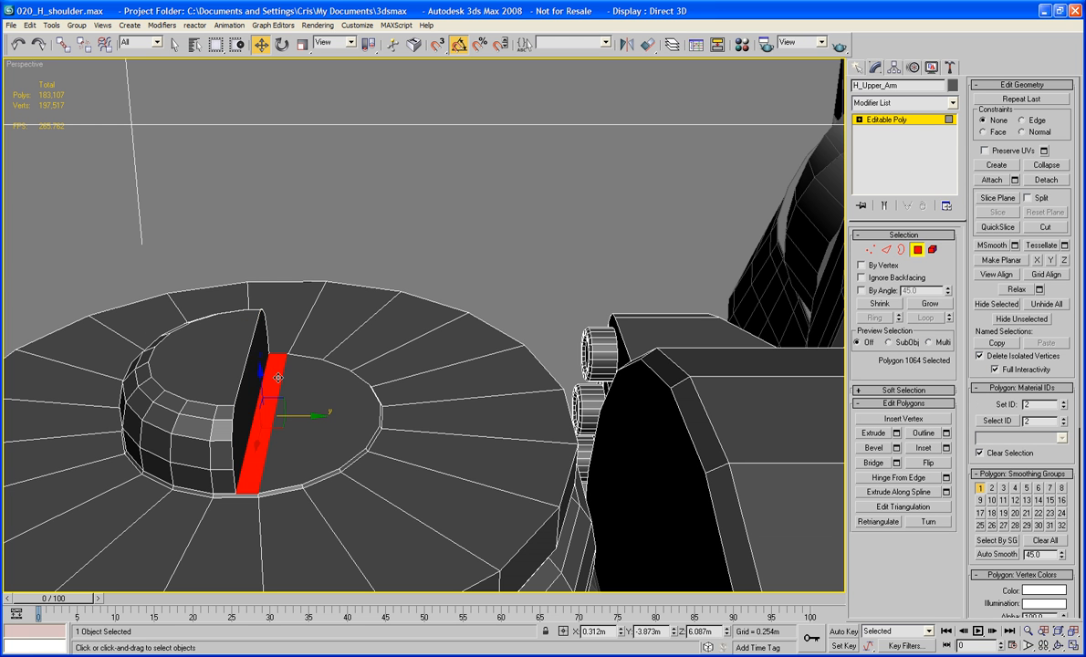
pyautogui.click(874, 433)
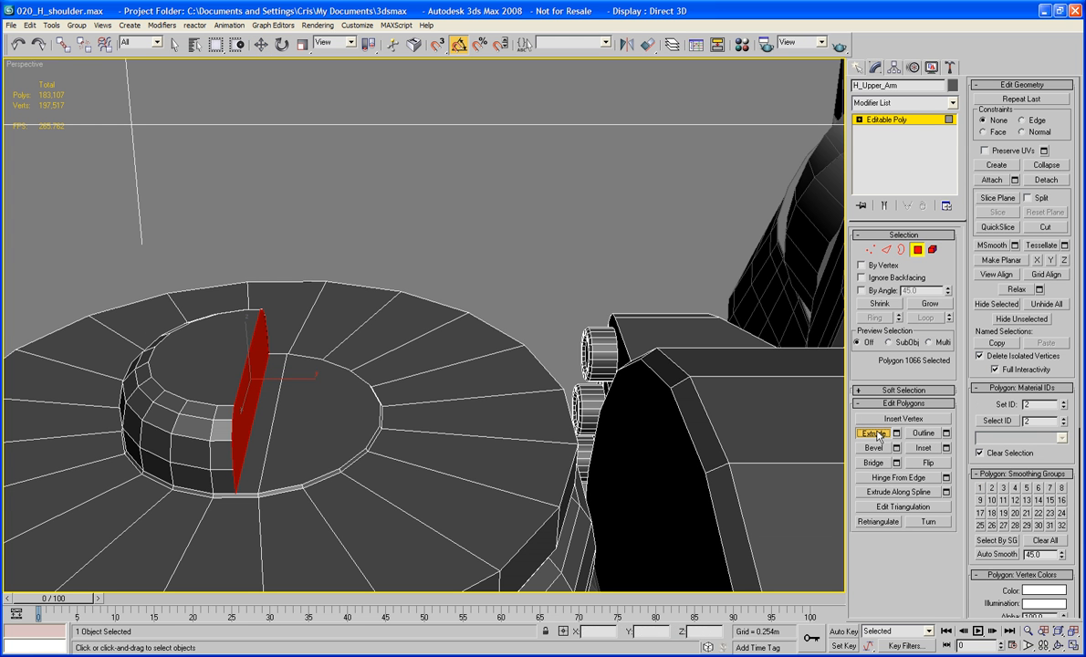
pyautogui.moveTo(251, 427); pyautogui.dragTo(255, 359)
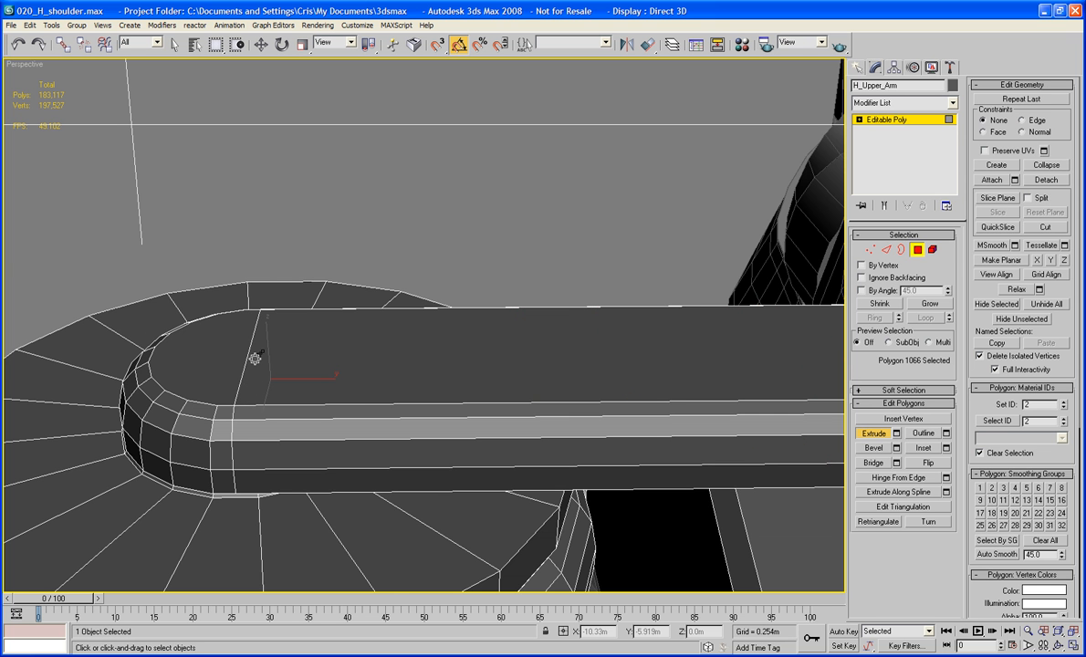
pyautogui.moveTo(397, 374); pyautogui.dragTo(790, 415, button='middle')
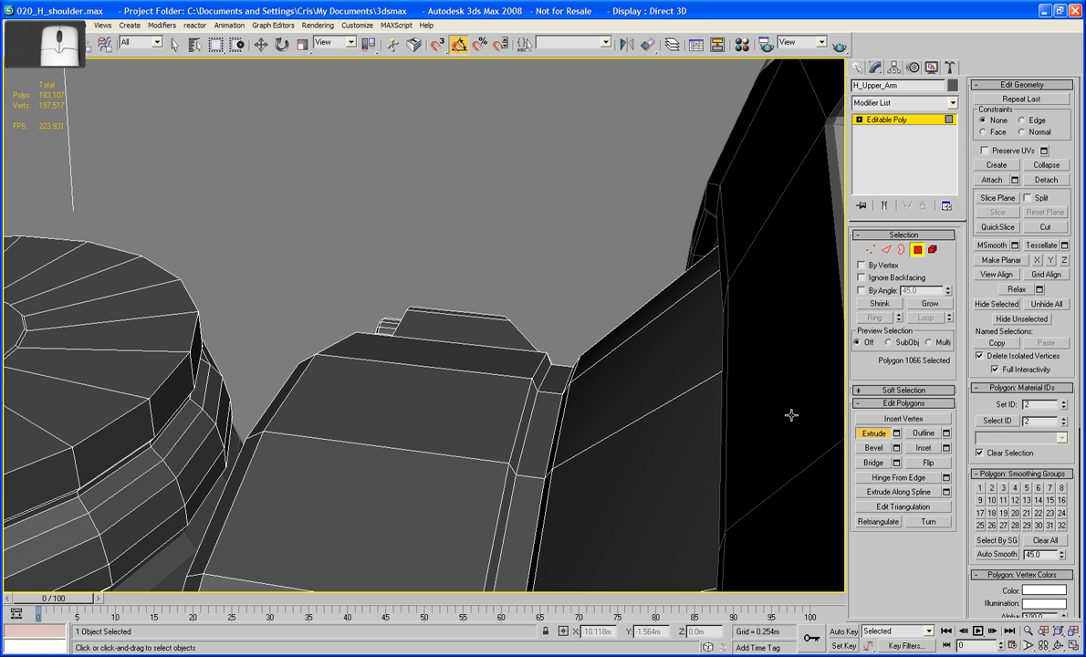
pyautogui.click(898, 434)
pyautogui.moveTo(605, 319); pyautogui.dragTo(606, 323)
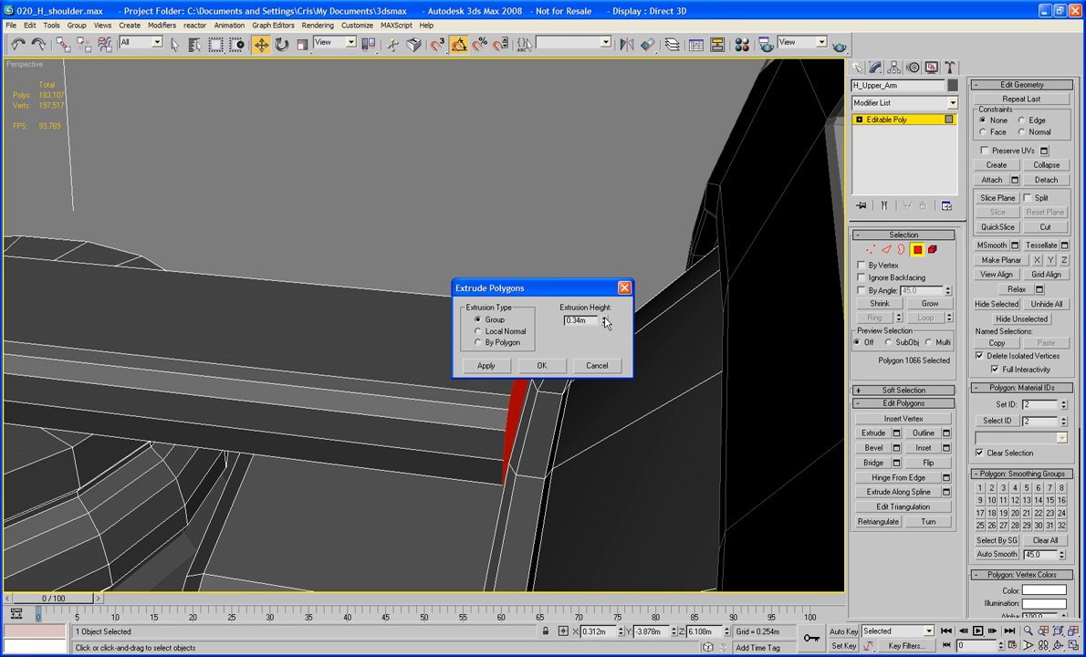
pyautogui.click(536, 369)
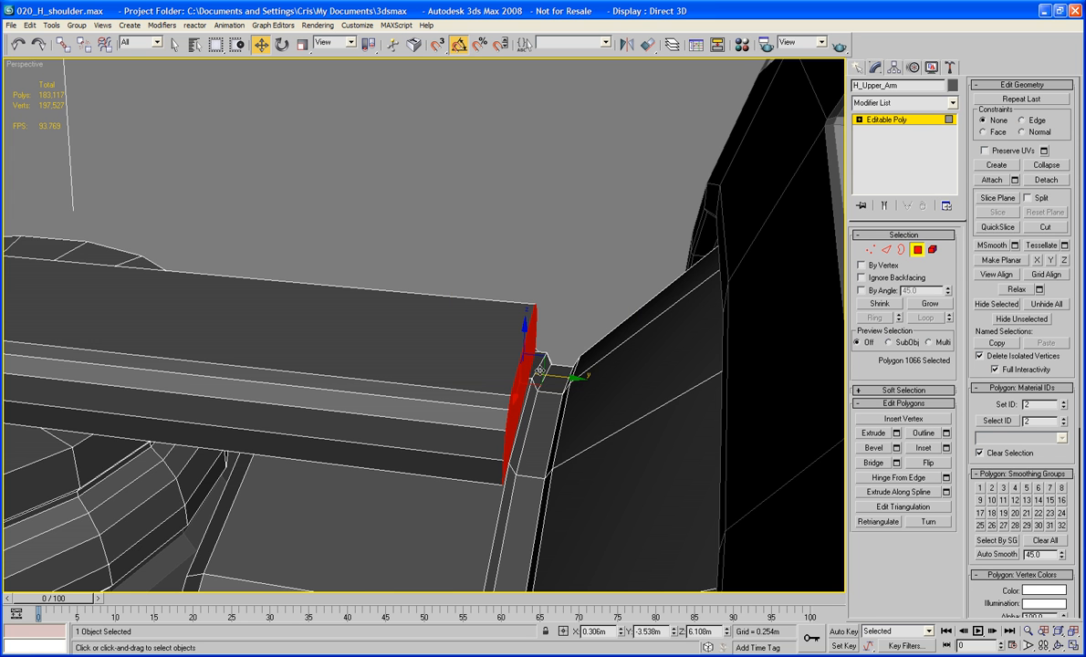
# Step: Connect the lengthwise edges of the extruded bar with 1 segment at slide 32, in line with the arm block's near edge
pyautogui.keyDown('alt'); pyautogui.moveTo(535, 369); pyautogui.dragTo(506, 407, button='middle'); pyautogui.keyUp('alt')
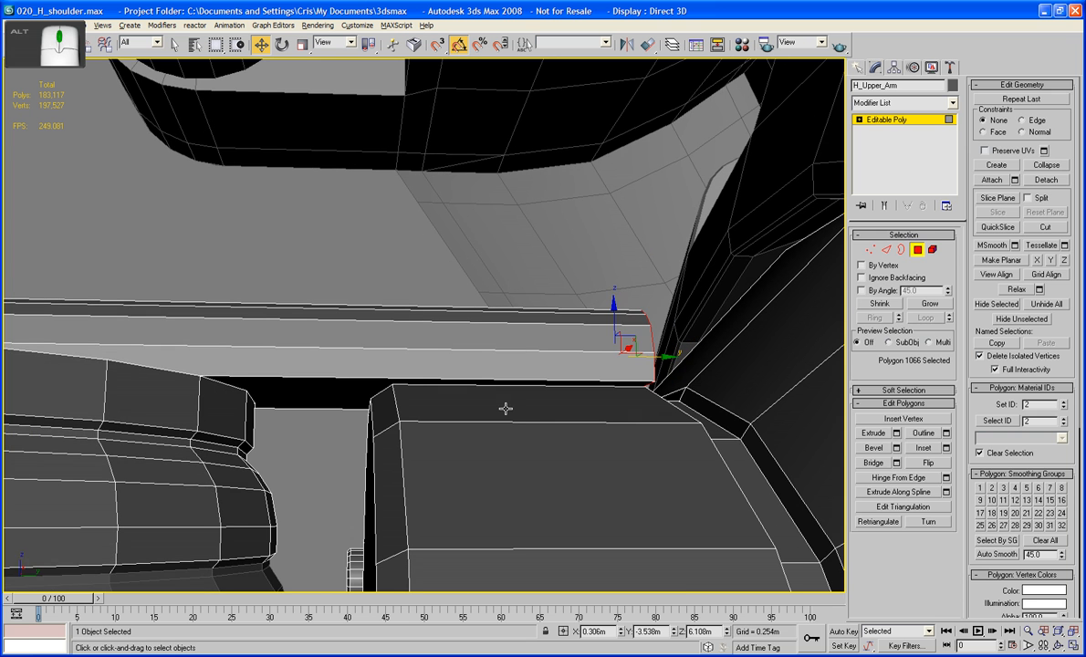
pyautogui.click(886, 250)
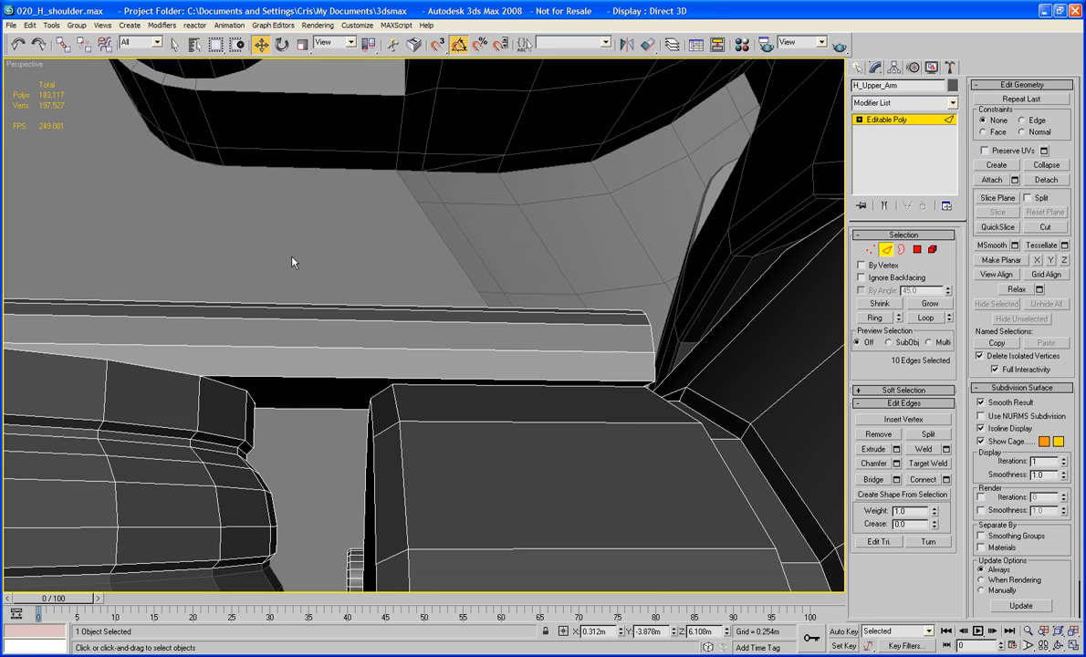
pyautogui.moveTo(292, 262); pyautogui.dragTo(295, 520)
pyautogui.moveTo(334, 479); pyautogui.dragTo(344, 449)
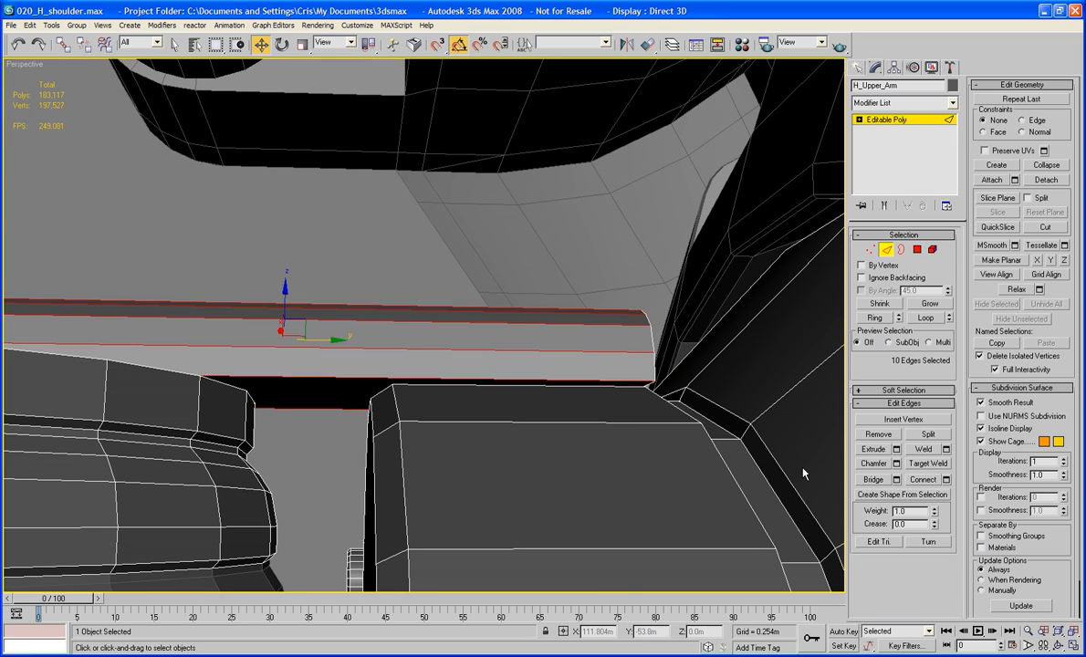
pyautogui.click(947, 479)
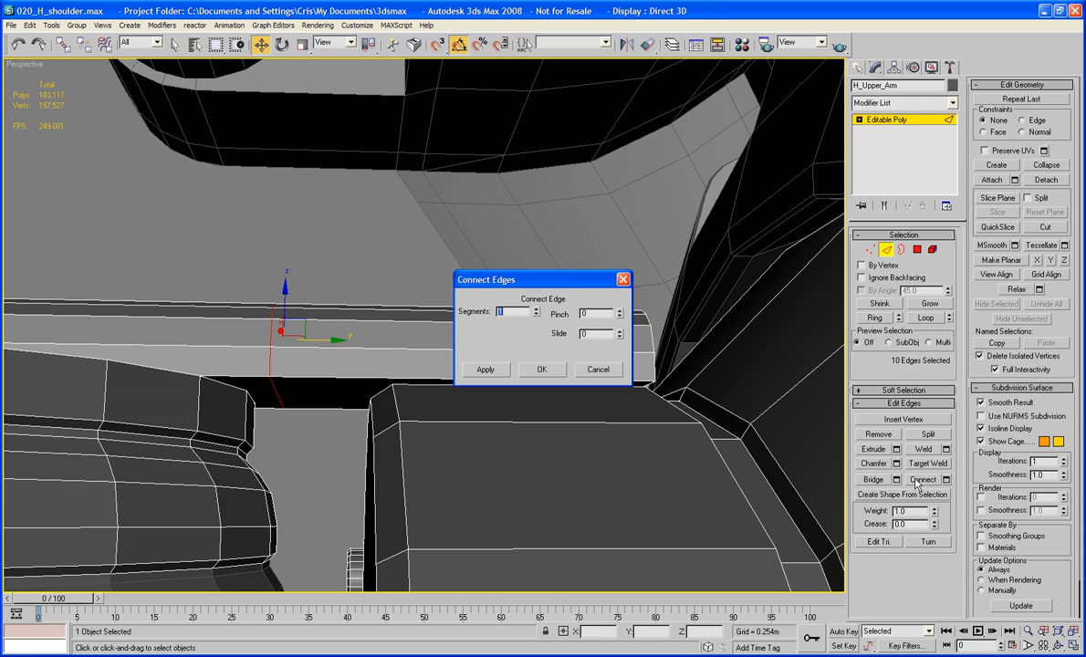
pyautogui.moveTo(621, 340); pyautogui.dragTo(373, 320)
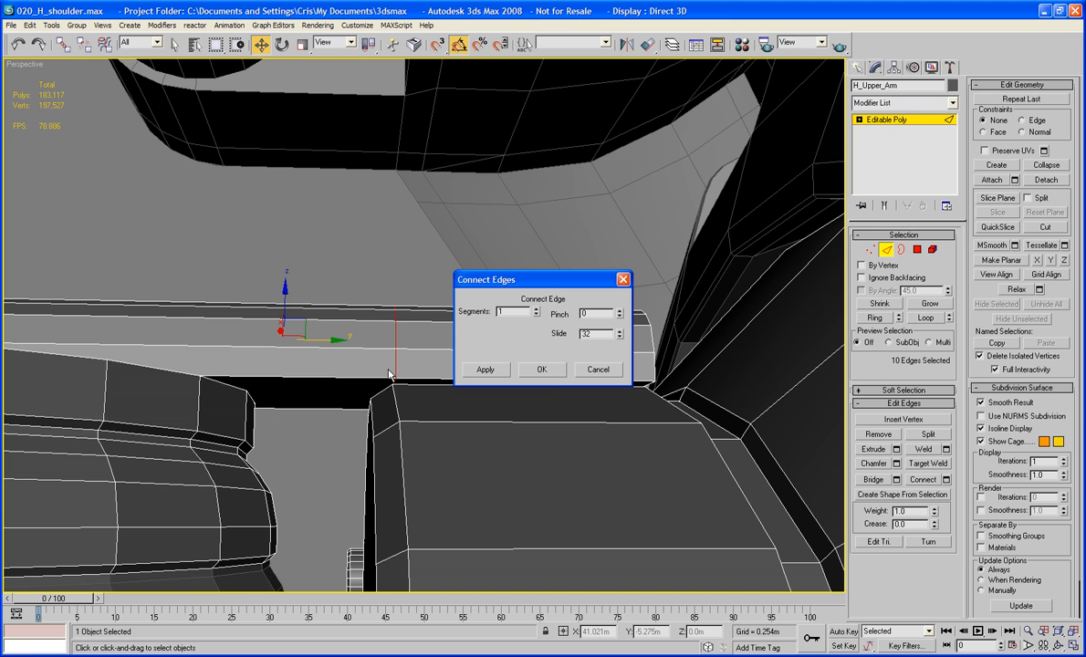
pyautogui.click(541, 369)
# Step: Delete the bar's underside polygon between the new edge loop and its far end, above the arm block
pyautogui.moveTo(544, 376); pyautogui.dragTo(529, 326, button='middle')
pyautogui.scroll(2, 495, 382)
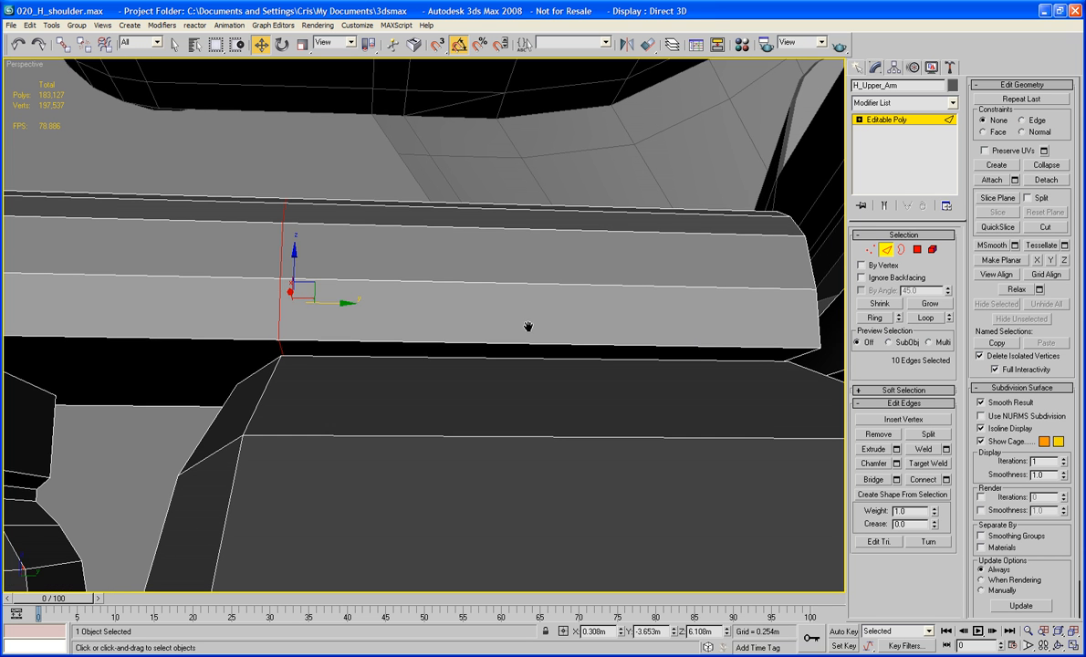
pyautogui.click(918, 249)
pyautogui.click(572, 348)
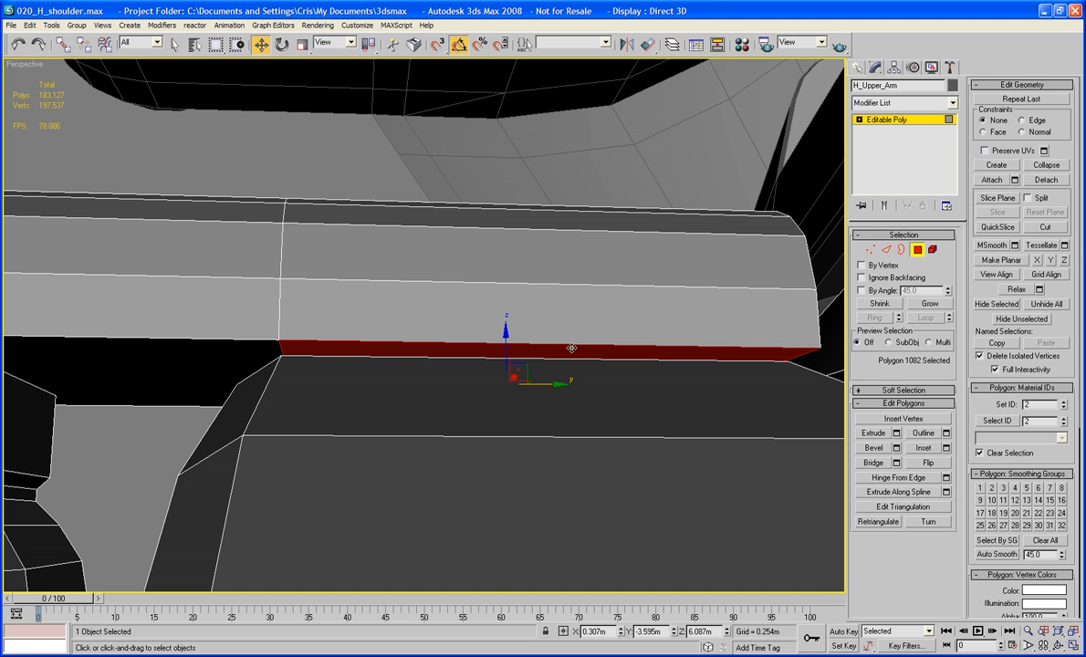
pyautogui.press('Delete')
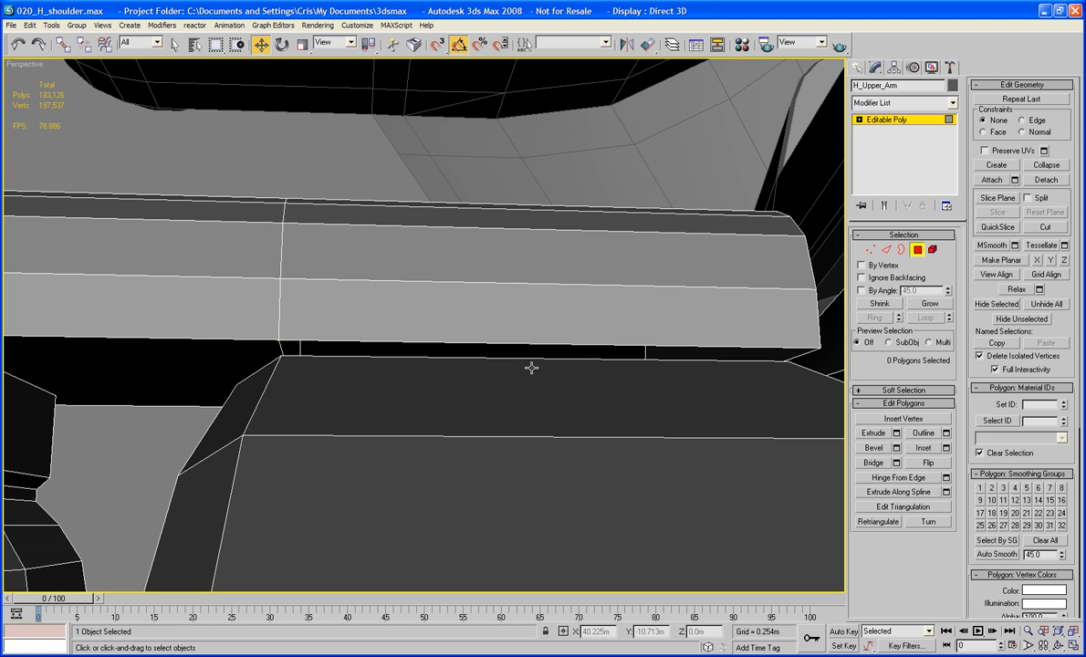
# Step: Using wireframe display, delete the arm block's narrow top polygon directly beneath the bar, and return to shaded display
pyautogui.press('F3')
pyautogui.moveTo(507, 426)
pyautogui.mouseDown(button='middle')
pyautogui.moveTo(514, 418)
pyautogui.moveTo(494, 396)
pyautogui.mouseUp(button='middle')
pyautogui.click(440, 383)
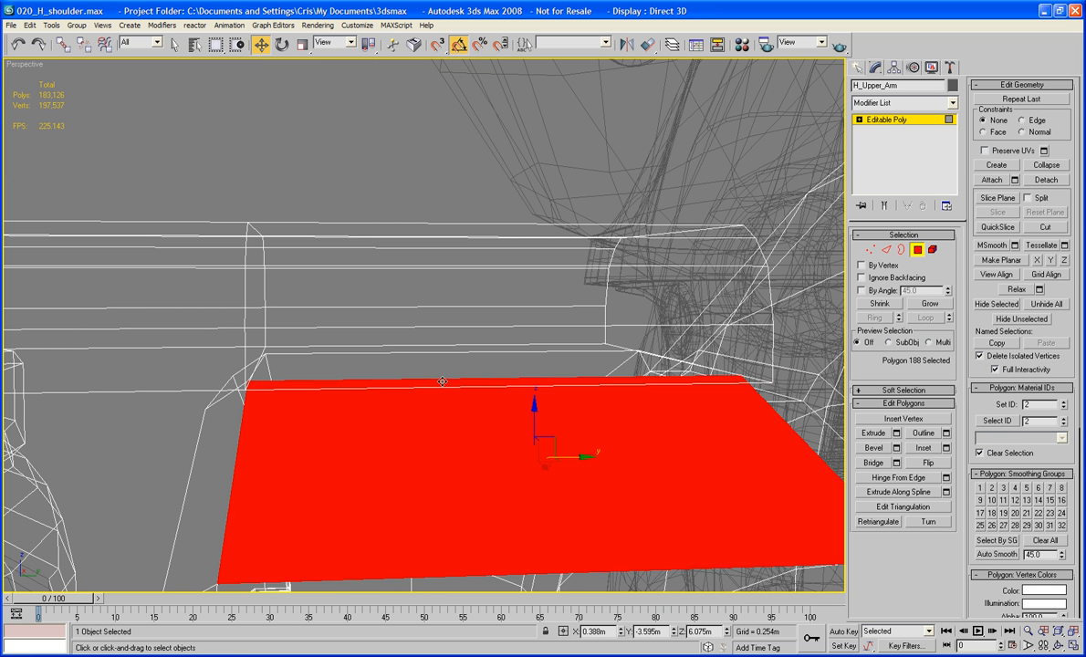
pyautogui.click(442, 381)
pyautogui.click(442, 382)
pyautogui.click(403, 362)
pyautogui.click(402, 363)
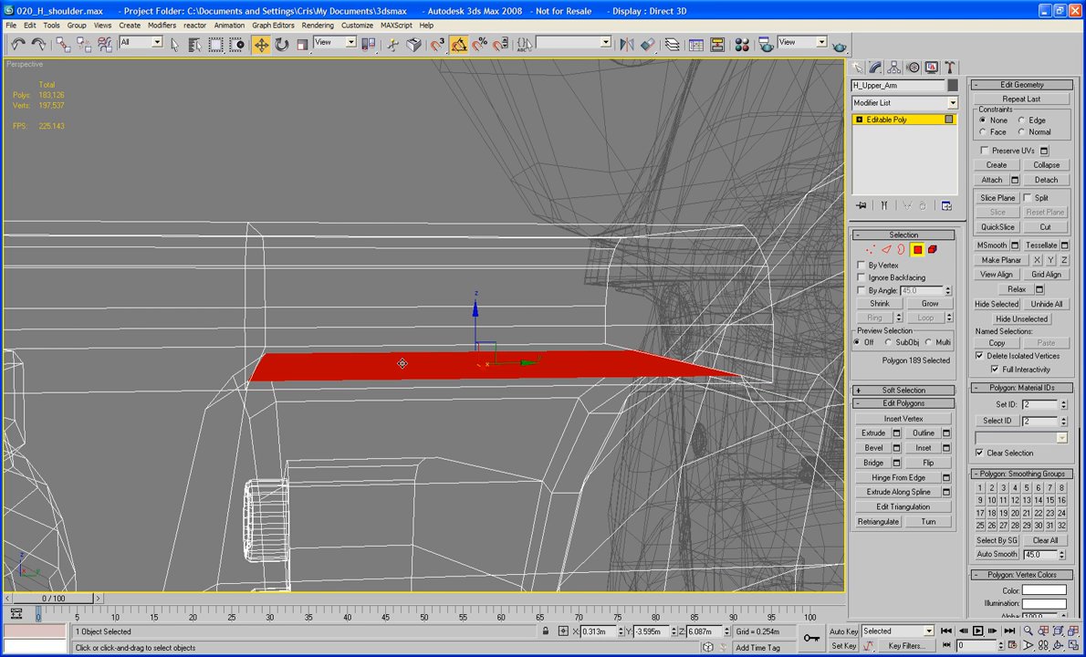
pyautogui.press('Delete')
pyautogui.press('F3')
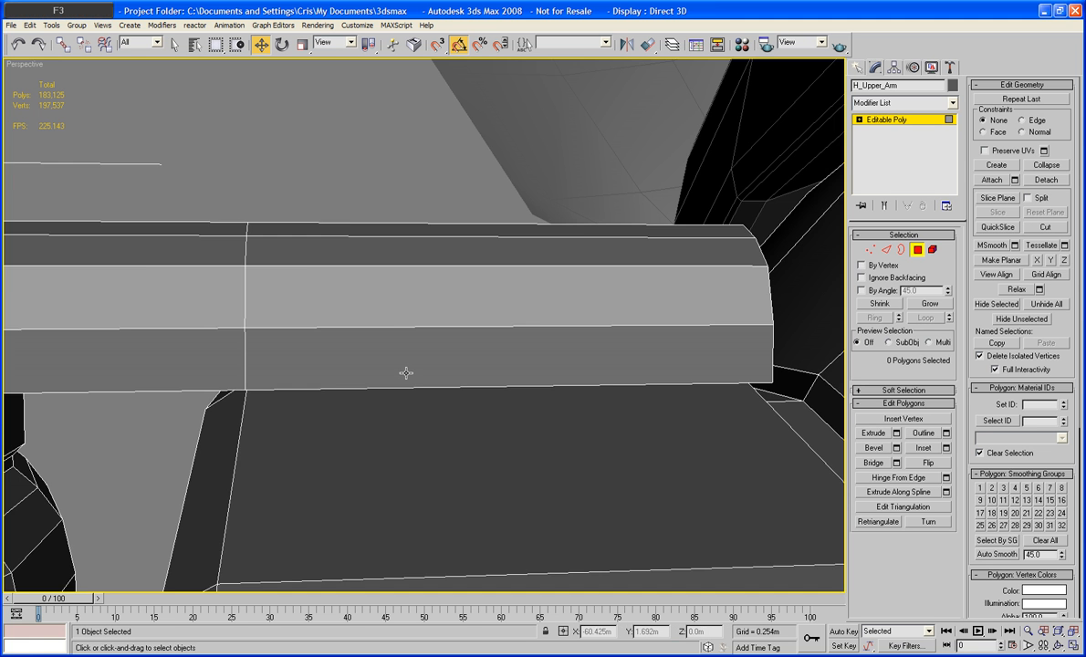
pyautogui.moveTo(407, 372)
pyautogui.keyDown('alt'); pyautogui.mouseDown(button='middle')
pyautogui.moveTo(400, 402)
pyautogui.moveTo(400, 361)
pyautogui.moveTo(400, 383)
pyautogui.mouseUp(button='middle'); pyautogui.keyUp('alt')
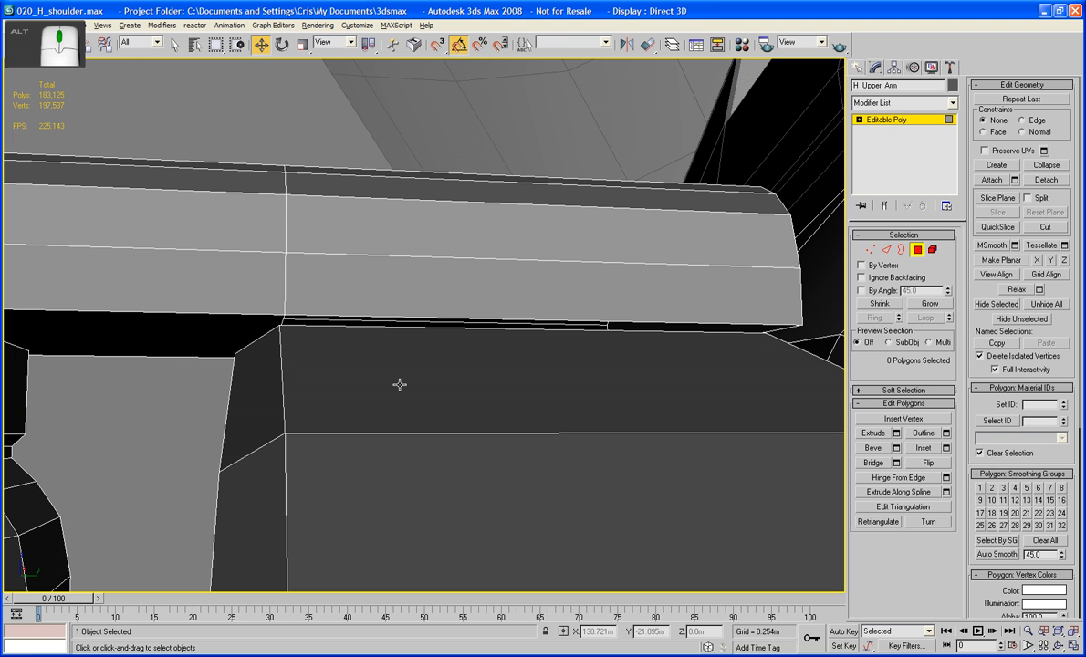
# Step: Try to shift the edge loop running across the bar along the Y axis
pyautogui.click(888, 249)
pyautogui.moveTo(429, 315); pyautogui.dragTo(438, 325, button='middle')
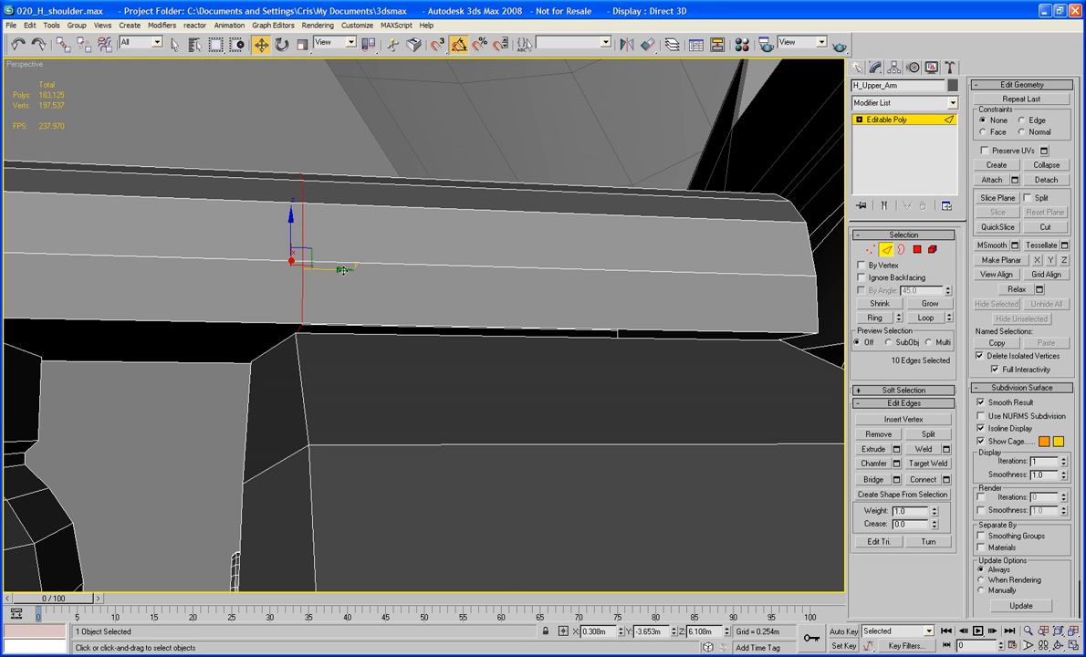
pyautogui.moveTo(343, 270); pyautogui.dragTo(297, 274)
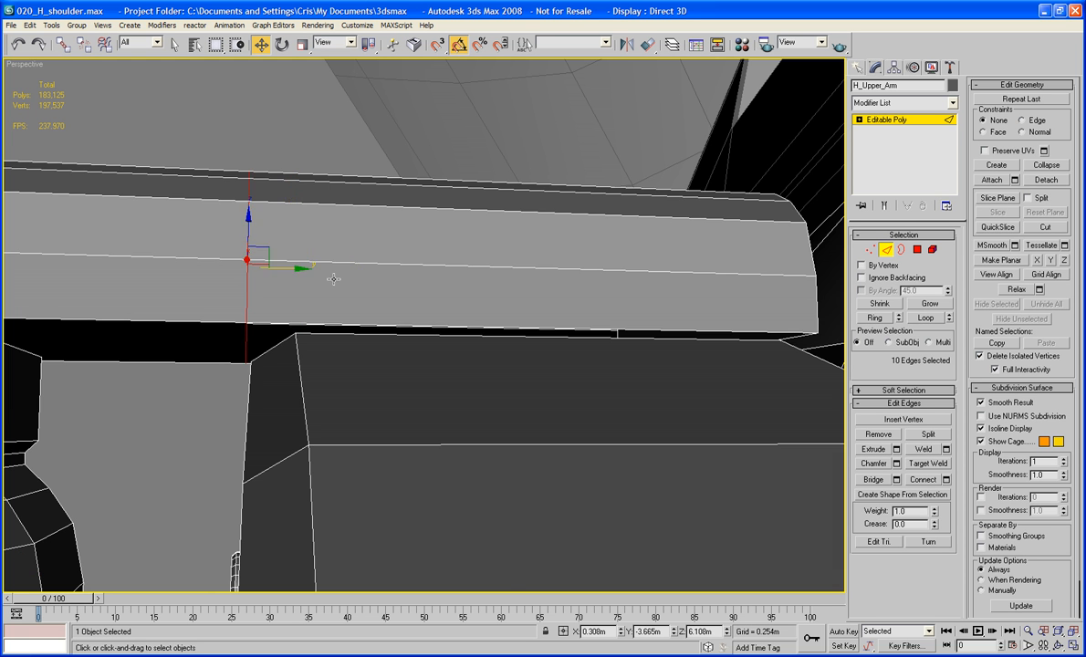
pyautogui.keyDown('alt'); pyautogui.moveTo(334, 280); pyautogui.dragTo(460, 300, button='middle'); pyautogui.keyUp('alt')
pyautogui.hotkey('ctrl', 'z')
# Step: Bridge the two long edges bordering the open gap on the bar's underside
pyautogui.scroll(3, 414, 335)
pyautogui.scroll(2, 439, 300)
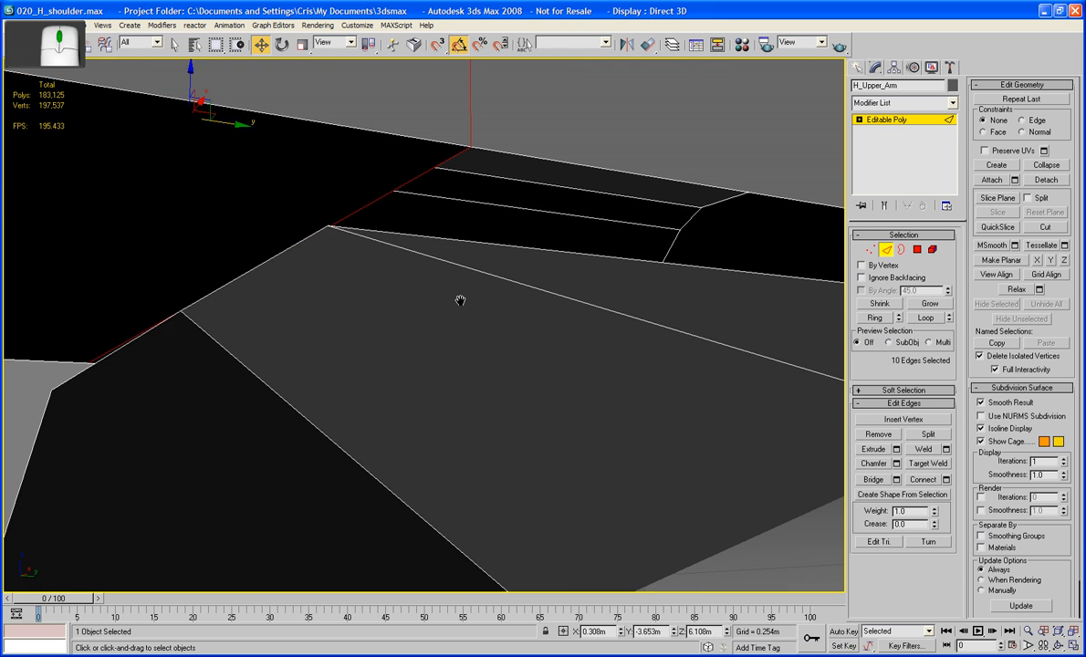
pyautogui.scroll(-1, 439, 307)
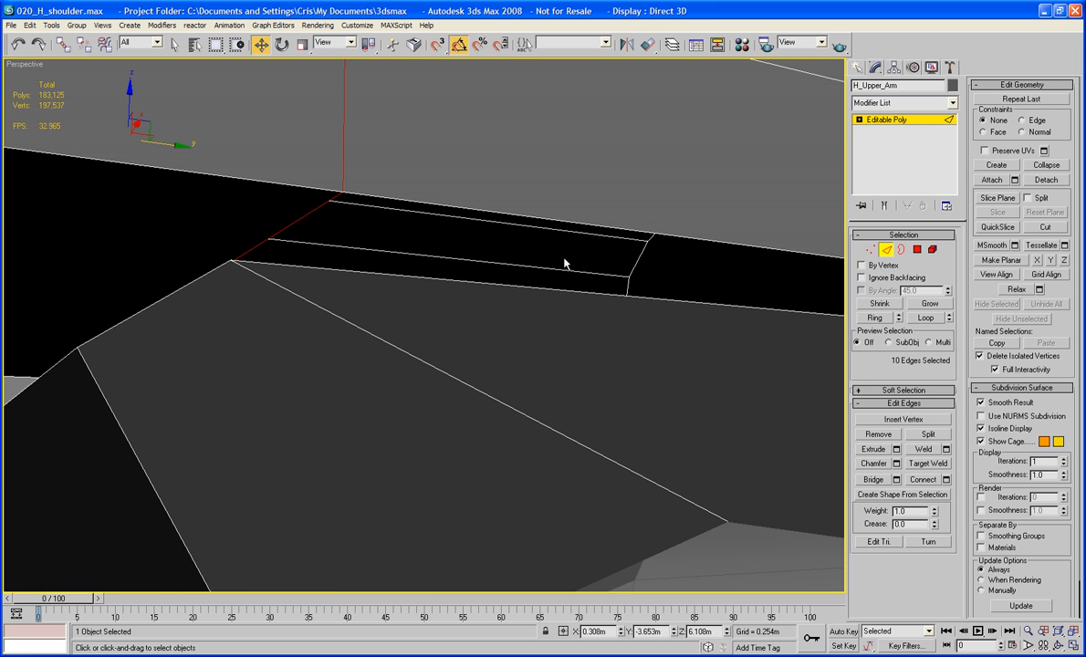
pyautogui.click(563, 223)
pyautogui.keyDown('ctrl'); pyautogui.click(545, 289); pyautogui.keyUp('ctrl')
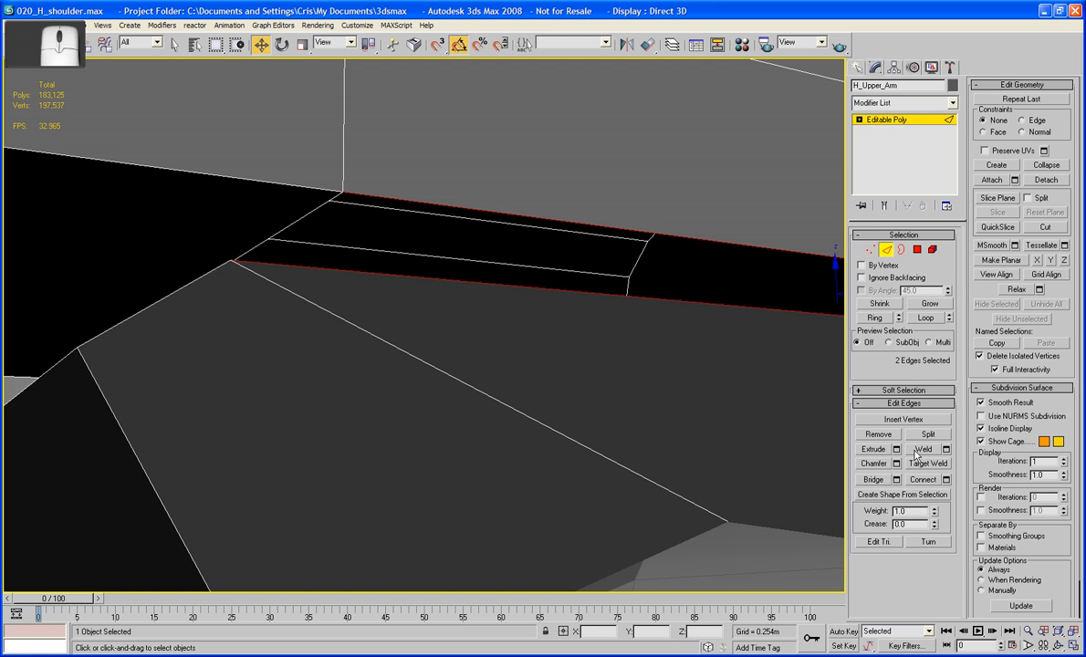
pyautogui.click(881, 485)
# Step: Bridge the bar's lower edge to the facing edge of the arm body on the opposite side of the gap
pyautogui.keyDown('alt'); pyautogui.moveTo(629, 374); pyautogui.dragTo(599, 342, button='middle'); pyautogui.keyUp('alt')
pyautogui.scroll(-3, 490, 359)
pyautogui.scroll(-2, 599, 342)
pyautogui.moveTo(741, 294); pyautogui.dragTo(607, 294, button='middle')
pyautogui.scroll(3, 719, 309)
pyautogui.click(713, 417)
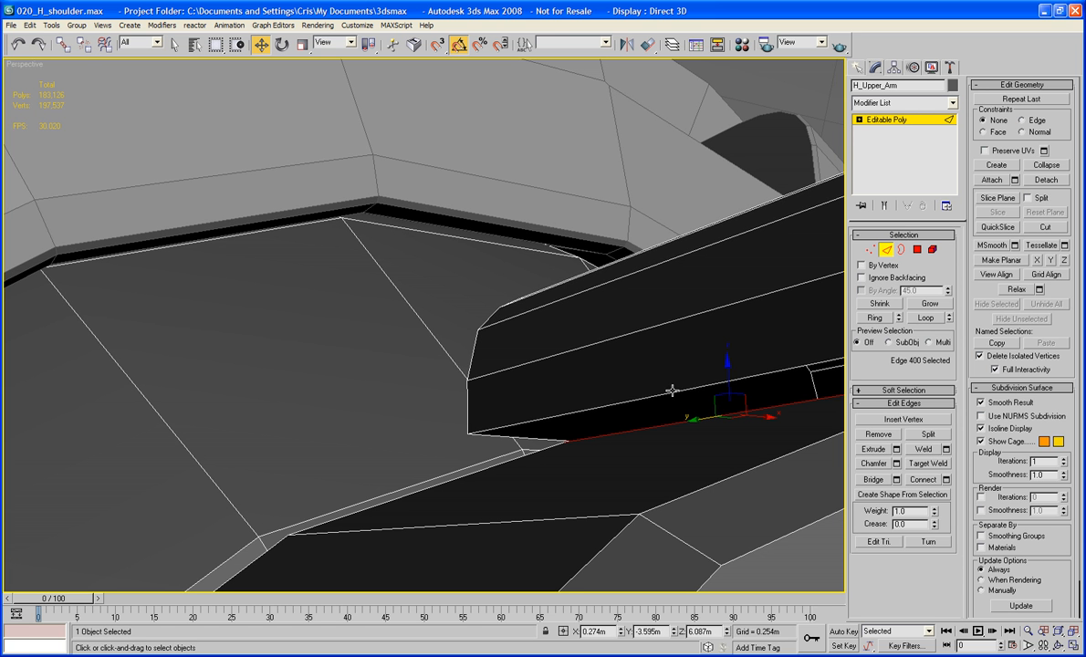
pyautogui.keyDown('ctrl'); pyautogui.click(673, 392); pyautogui.keyUp('ctrl')
pyautogui.click(878, 483)
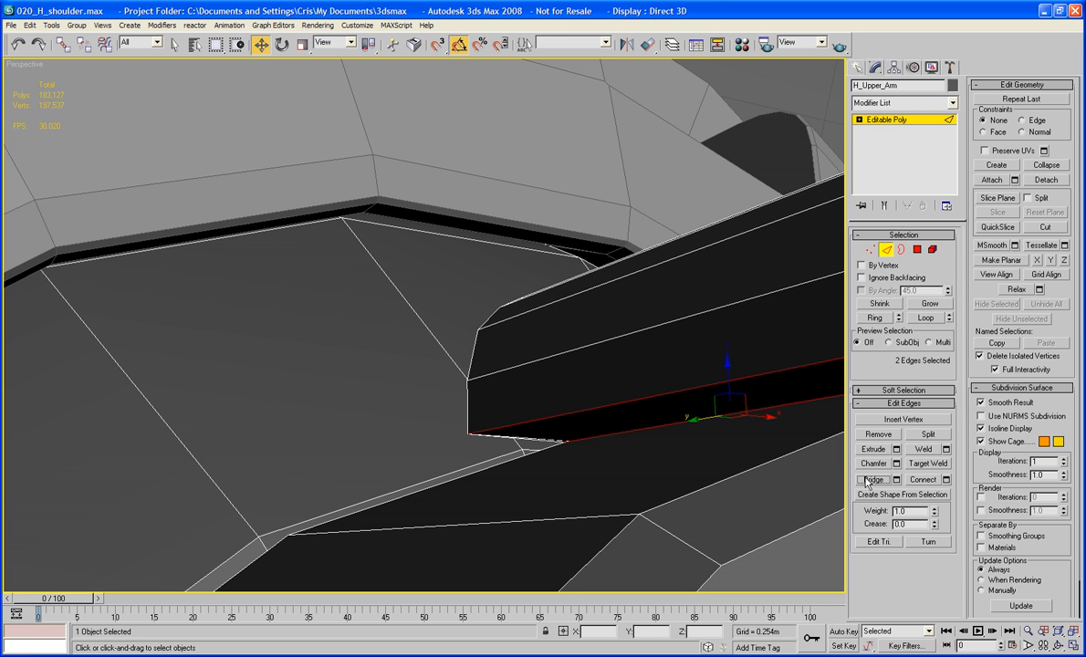
# Step: Connect the upper and lower edges of the bar's end face with 1 segment, pinch 0 and slide 0
pyautogui.keyDown('alt'); pyautogui.moveTo(728, 475); pyautogui.dragTo(356, 479, button='middle'); pyautogui.keyUp('alt')
pyautogui.click(335, 519)
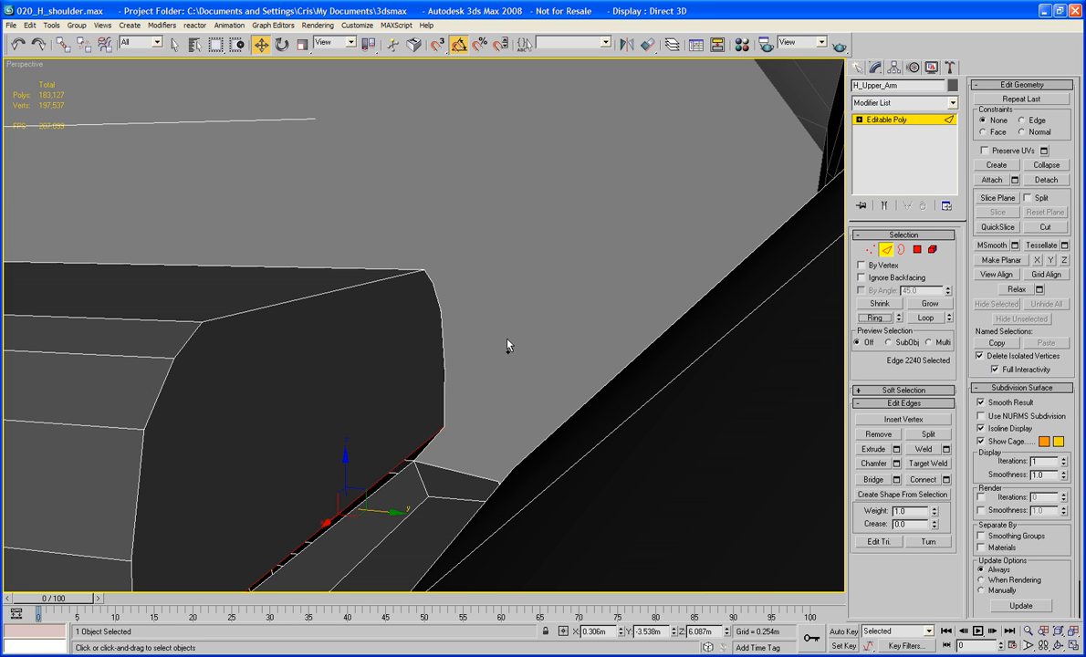
pyautogui.keyDown('ctrl'); pyautogui.click(363, 289); pyautogui.keyUp('ctrl')
pyautogui.keyDown('alt'); pyautogui.moveTo(429, 379); pyautogui.dragTo(723, 453, button='middle'); pyautogui.keyUp('alt')
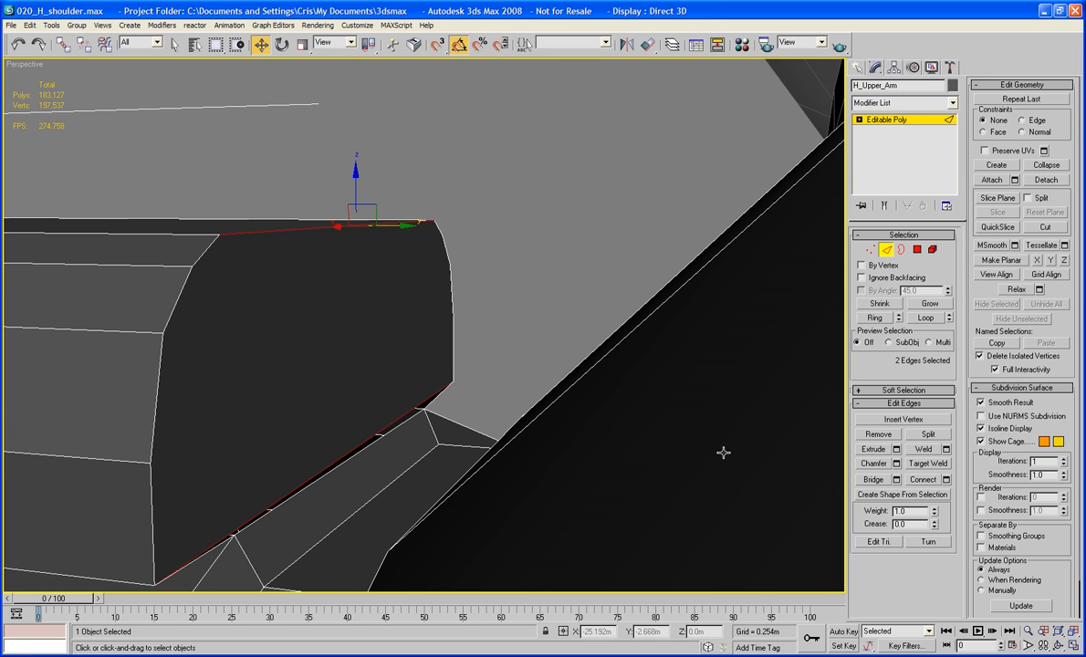
pyautogui.click(922, 480)
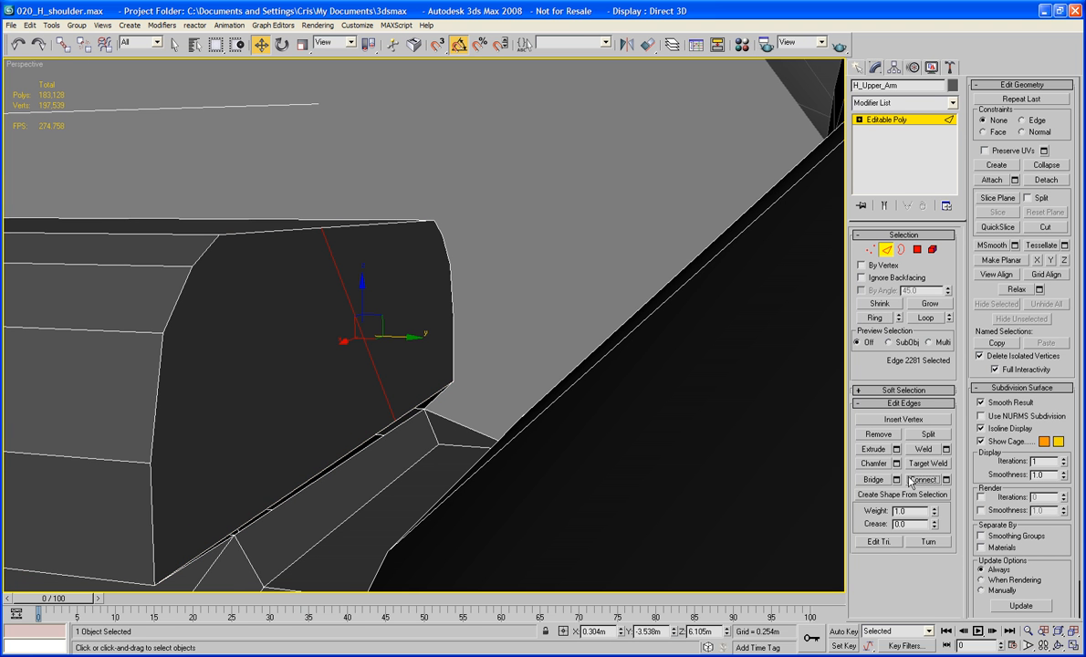
pyautogui.hotkey('ctrl', 'z')
pyautogui.click(945, 480)
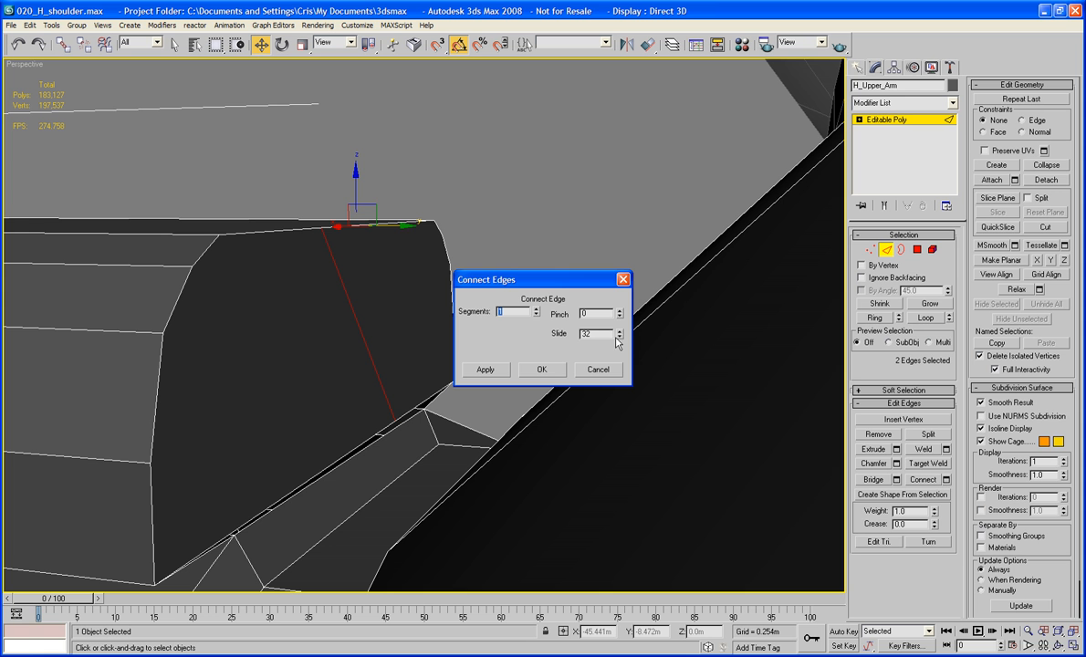
pyautogui.write('0')
pyautogui.press('Tab')
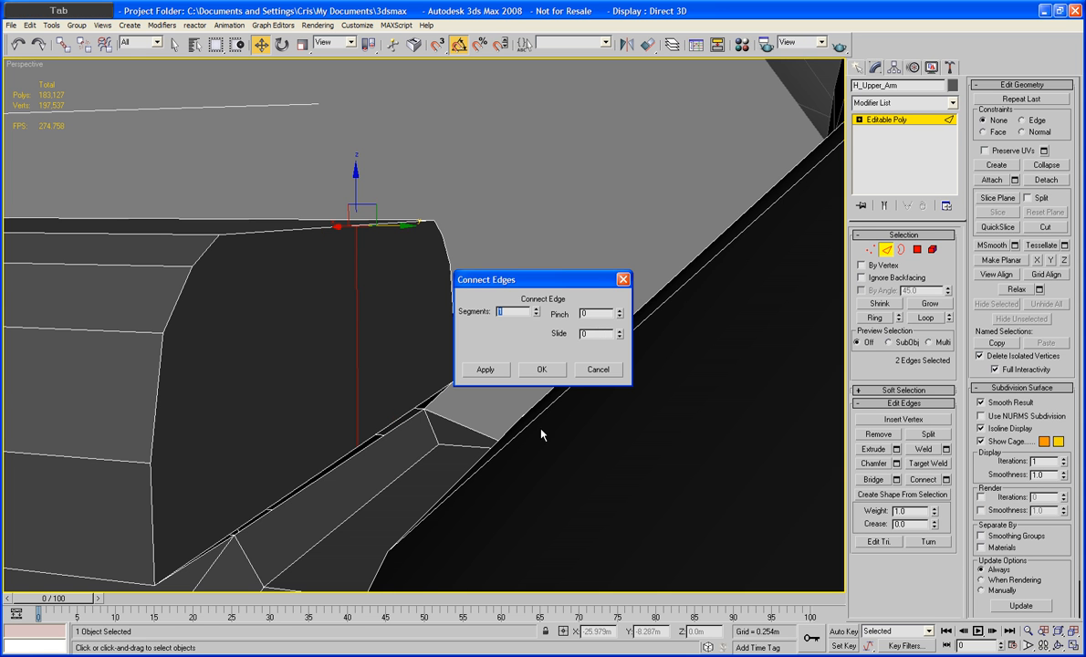
pyautogui.click(542, 369)
# Step: Chamfer the new middle edge of the end face by about 0.04 m with 1 segment, spreading it towards both corners
pyautogui.click(871, 464)
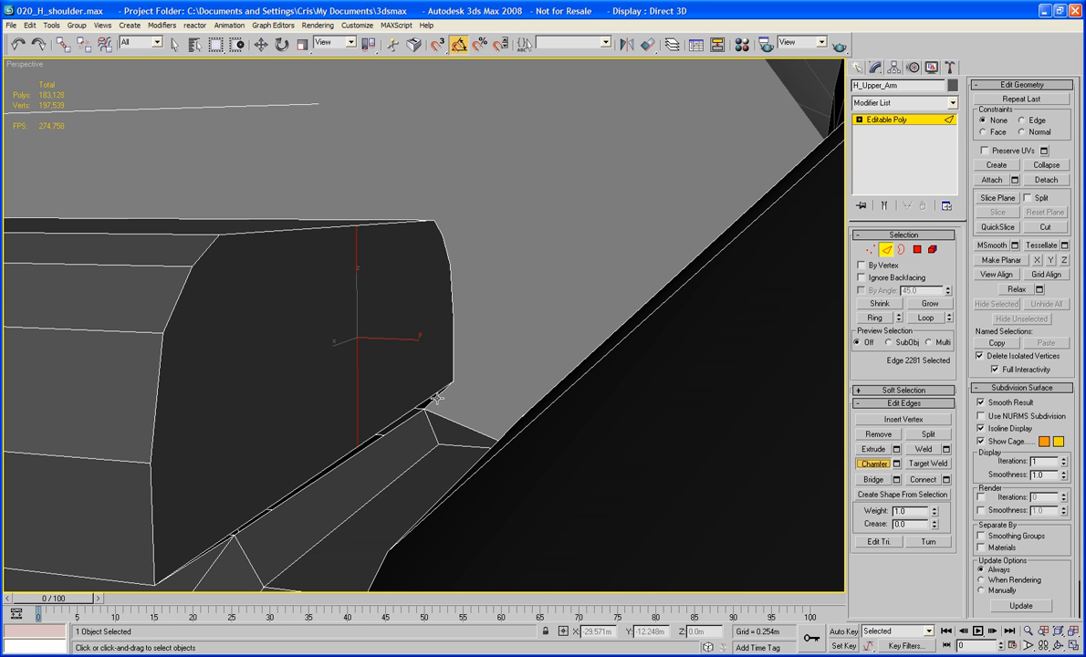
pyautogui.moveTo(358, 397); pyautogui.dragTo(356, 388)
pyautogui.hotkey('ctrl', 'z')
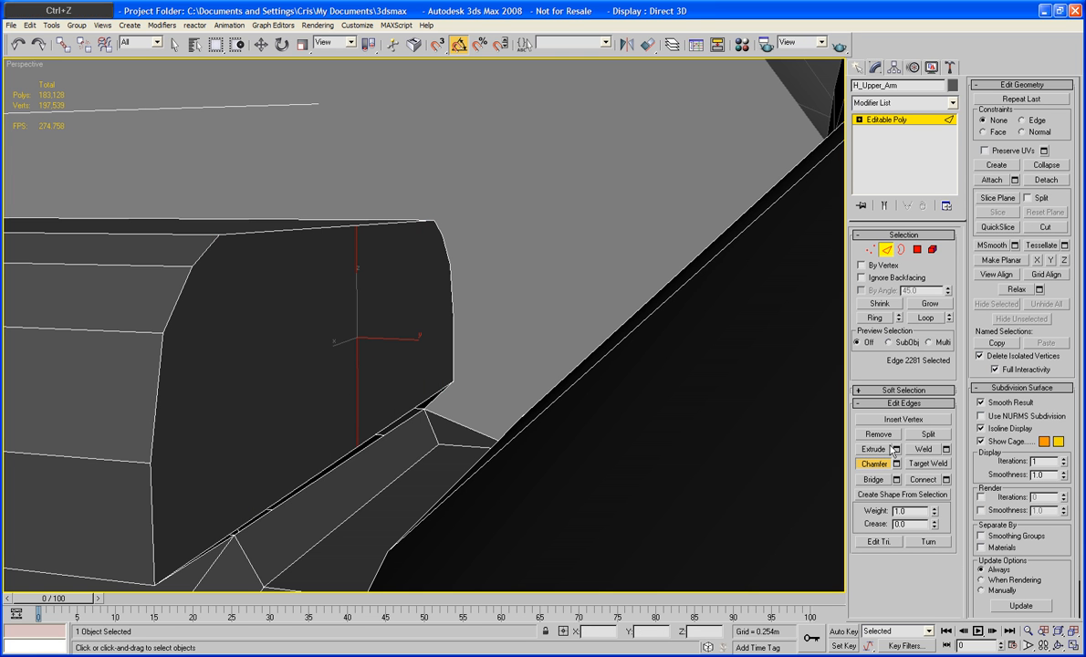
pyautogui.click(896, 463)
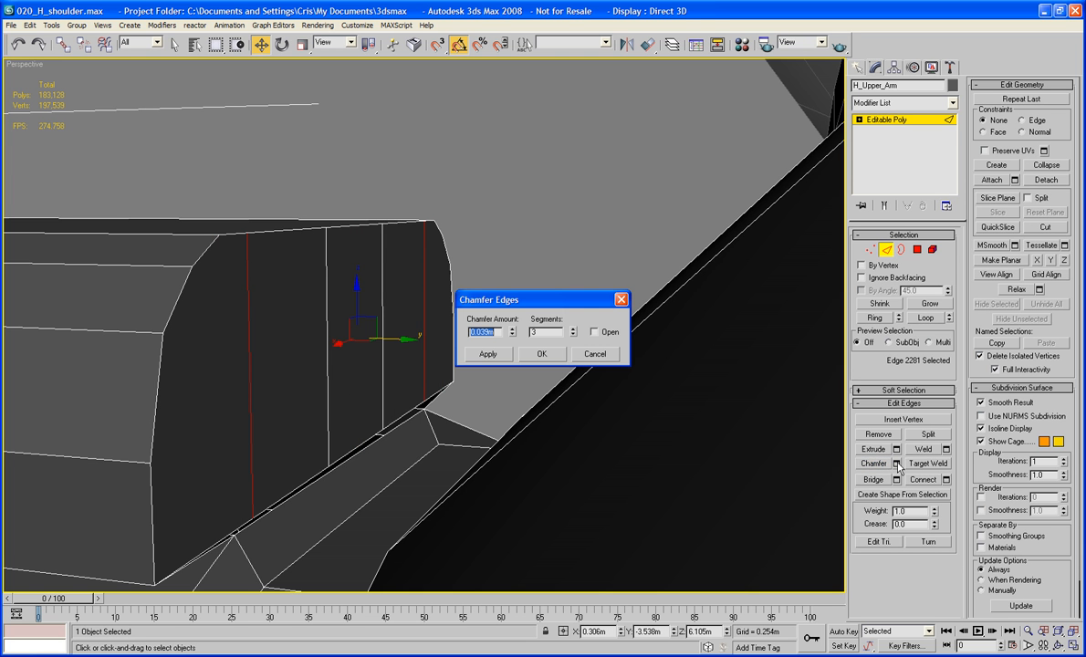
pyautogui.click(573, 335)
pyautogui.click(573, 335)
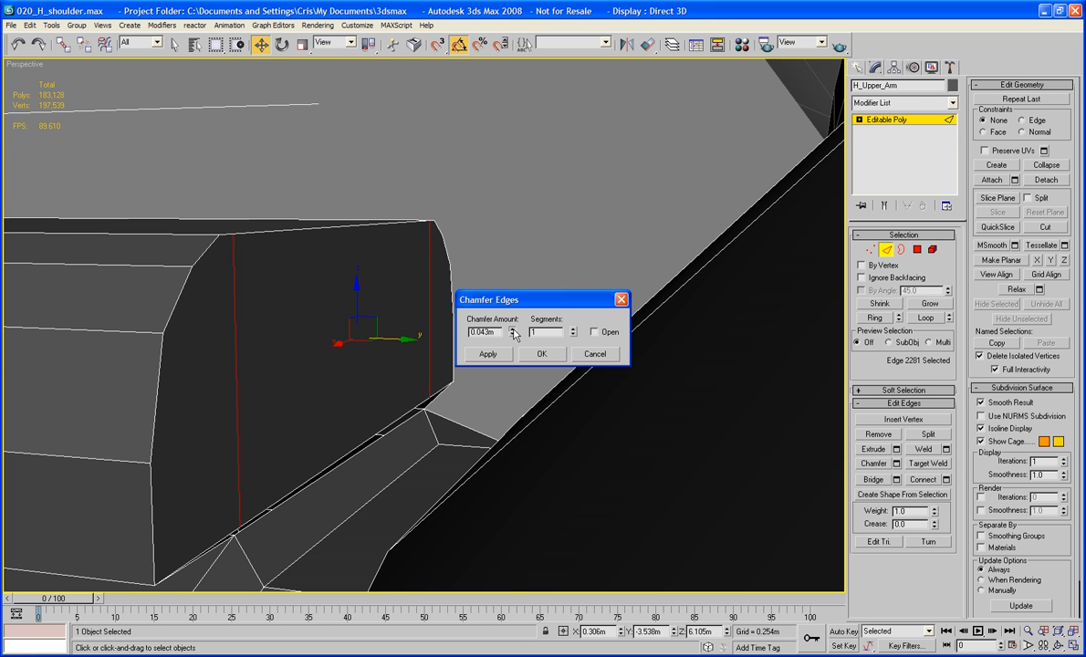
pyautogui.click(541, 354)
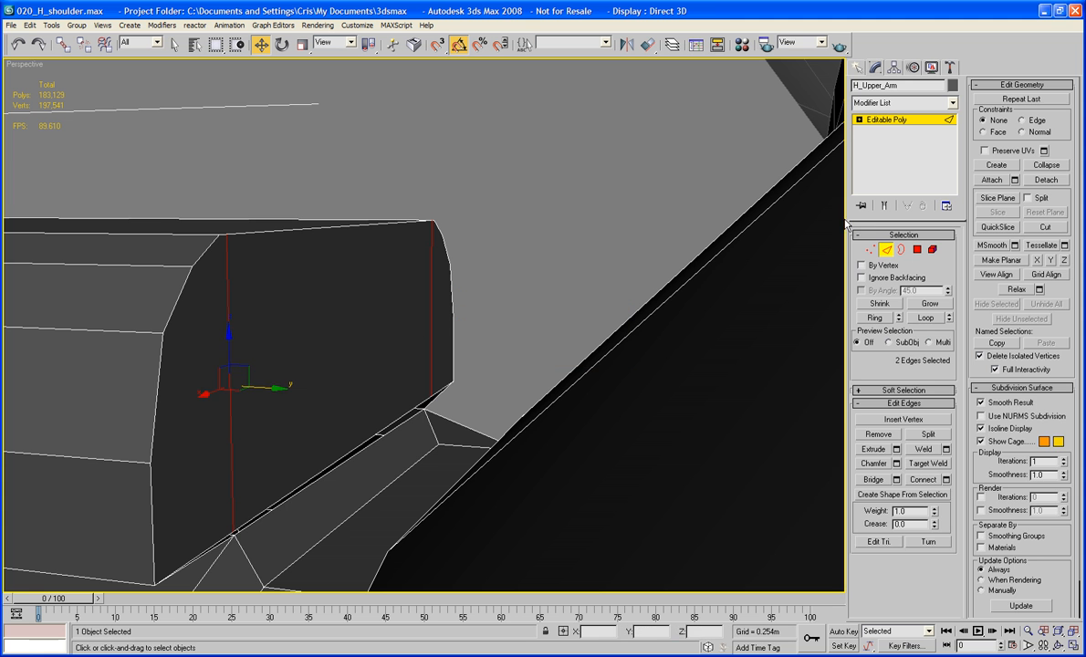
# Step: Target-weld the lower vertices of both chamfered edges onto the adjacent corner vertices of the arm body
pyautogui.click(872, 250)
pyautogui.click(927, 448)
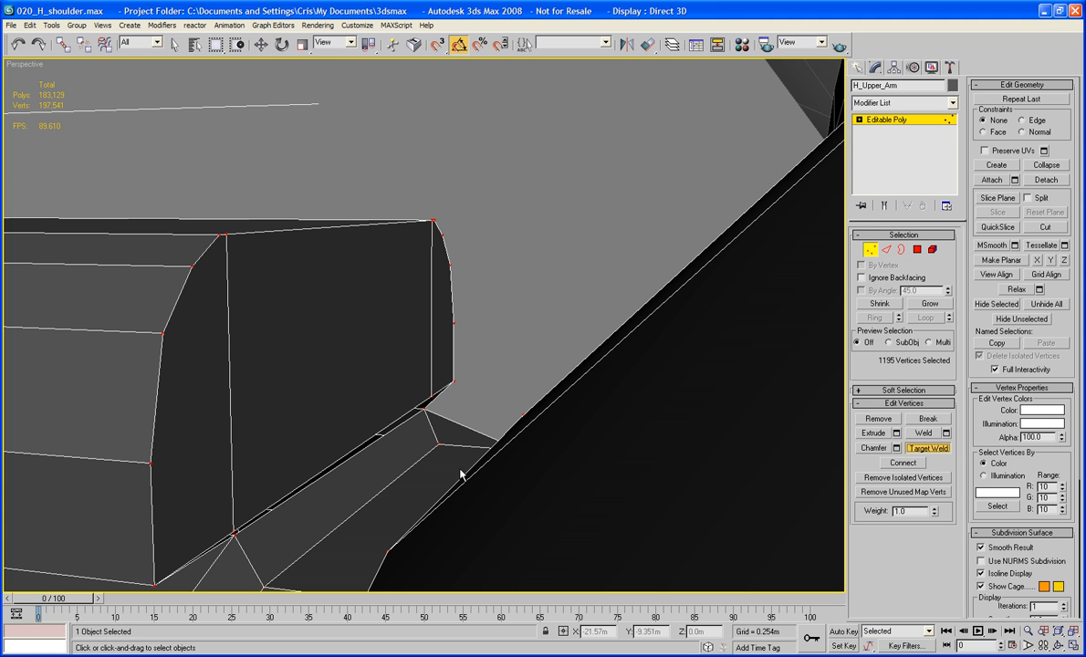
pyautogui.click(430, 394)
pyautogui.click(423, 410)
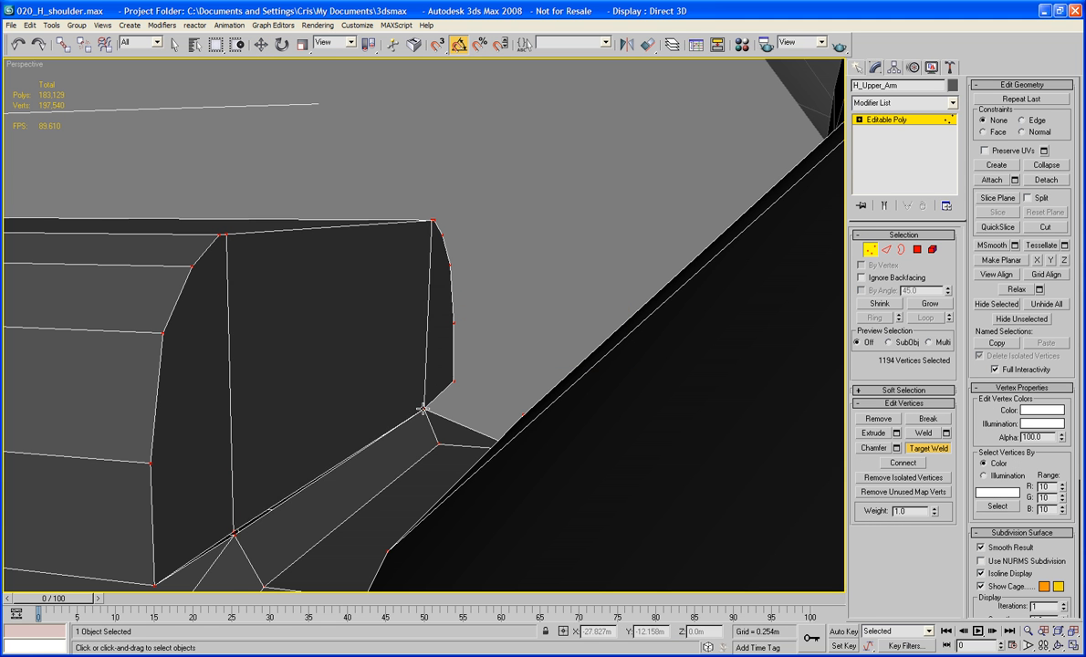
pyautogui.click(234, 532)
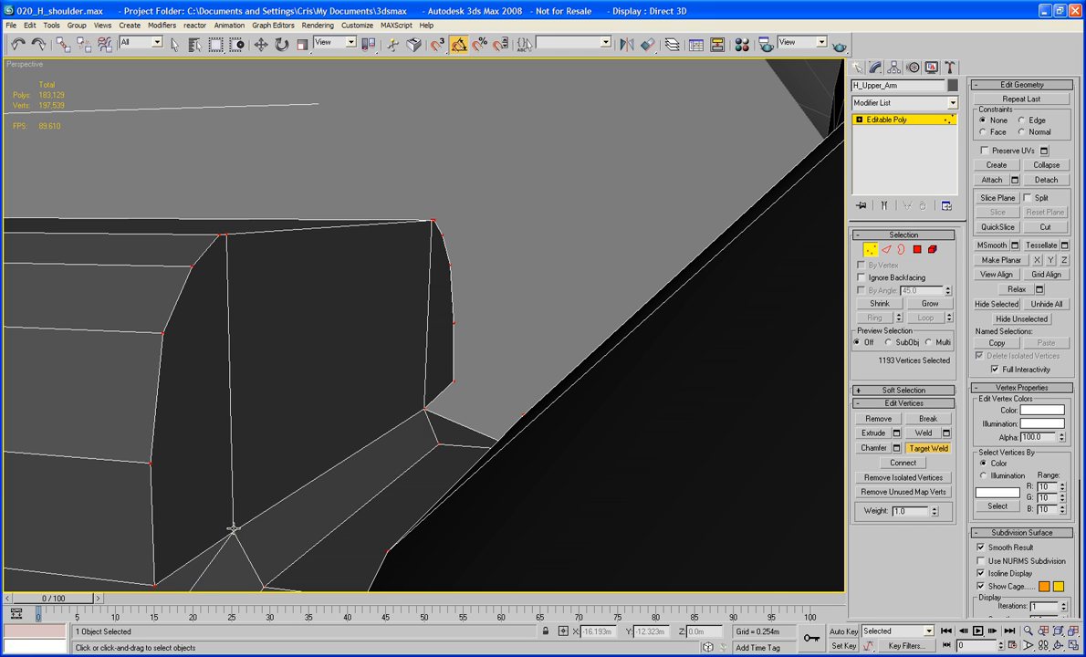
# Step: Inset the dark polygon beneath the bar next to the disc and delete the inner polygon
pyautogui.scroll(-2, 347, 495)
pyautogui.keyDown('alt'); pyautogui.moveTo(347, 495); pyautogui.dragTo(599, 368, button='middle'); pyautogui.keyUp('alt')
pyautogui.scroll(3, 396, 513)
pyautogui.scroll(-2, 418, 484)
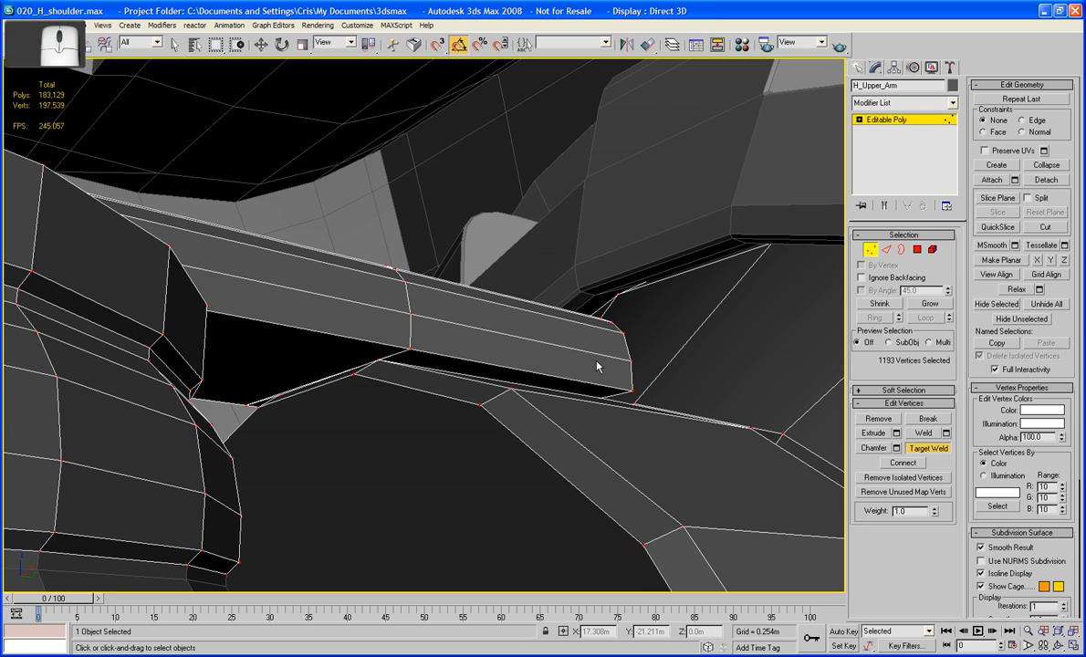
pyautogui.click(916, 249)
pyautogui.press('w')
pyautogui.click(282, 345)
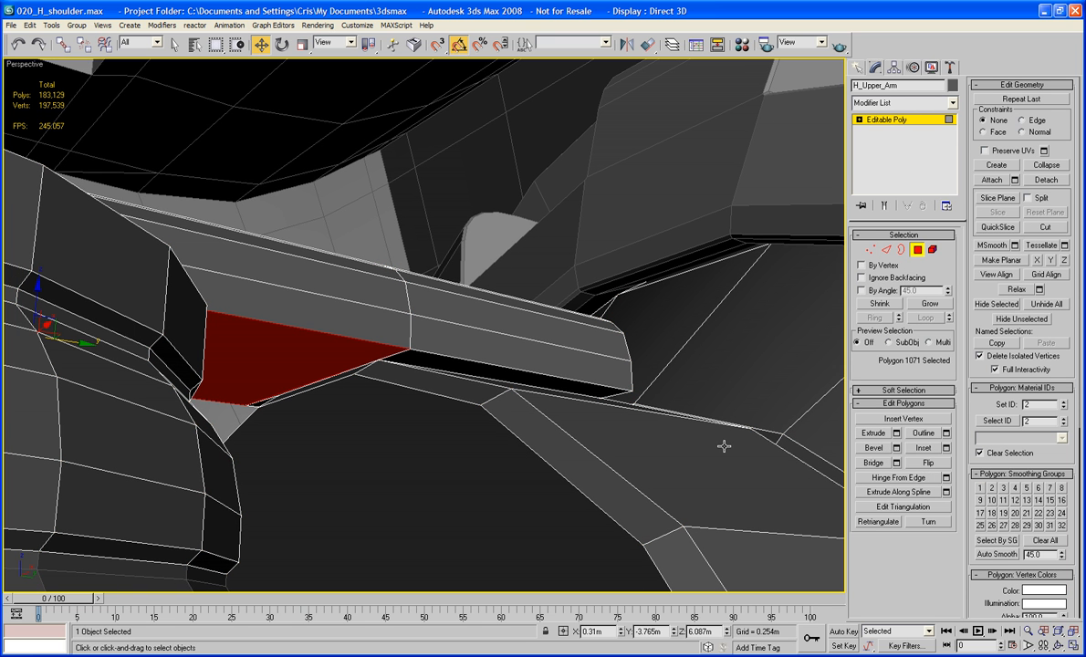
pyautogui.click(922, 449)
pyautogui.moveTo(330, 352); pyautogui.dragTo(328, 355)
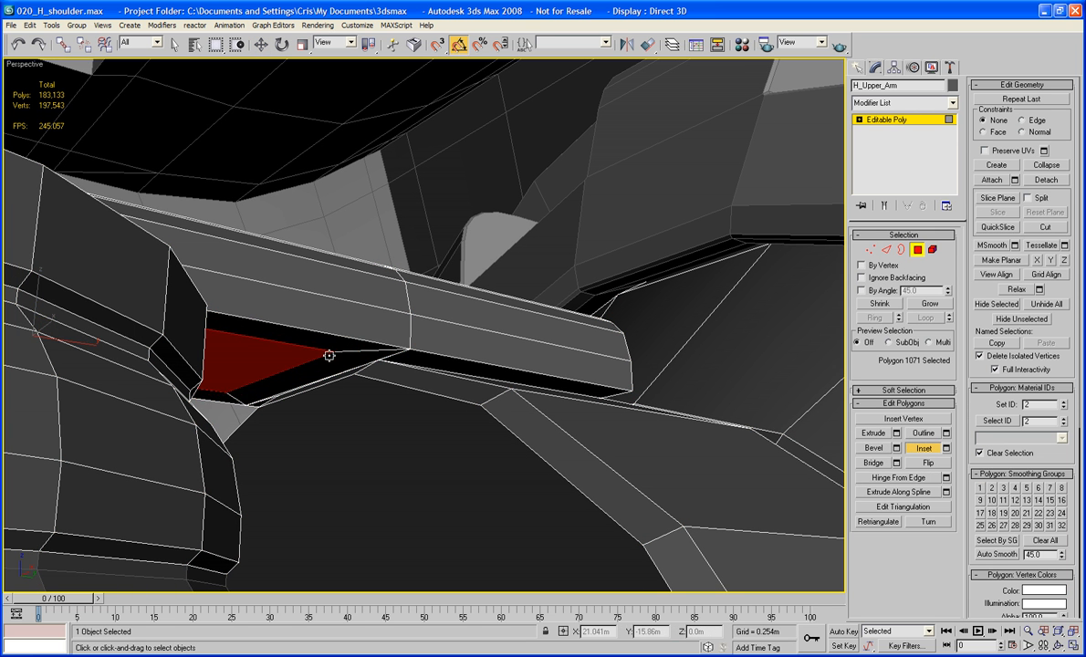
pyautogui.click(329, 362)
pyautogui.press('Delete')
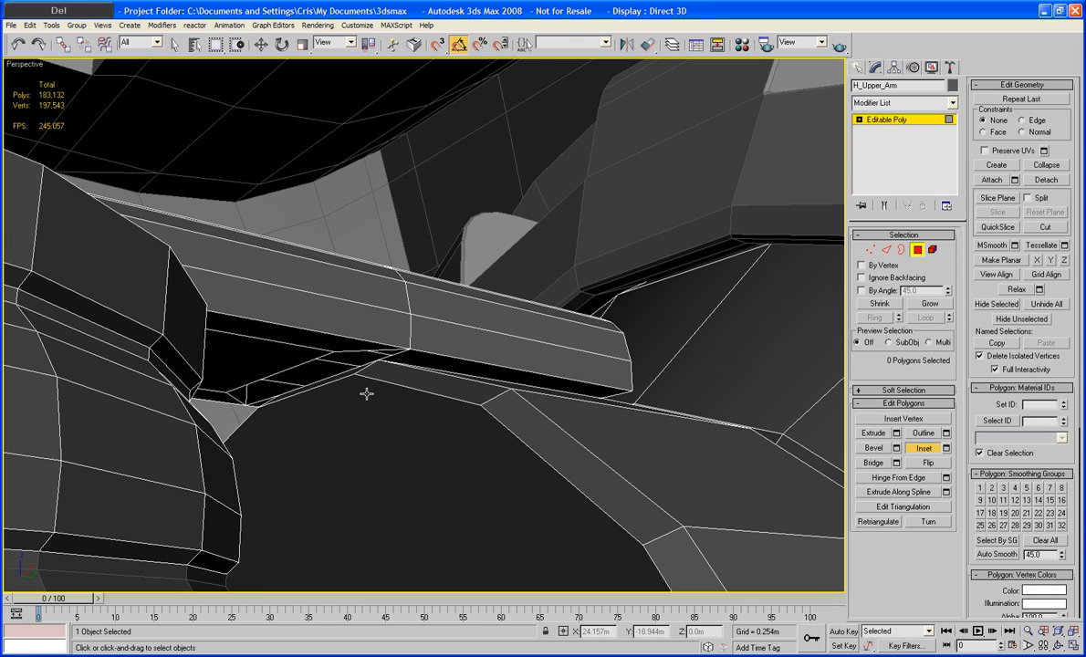
# Step: Target-weld the inset vertices beneath the bar onto the neighbouring border vertices and leave vertex editing
pyautogui.scroll(4, 370, 394)
pyautogui.moveTo(374, 397); pyautogui.dragTo(438, 346, button='middle')
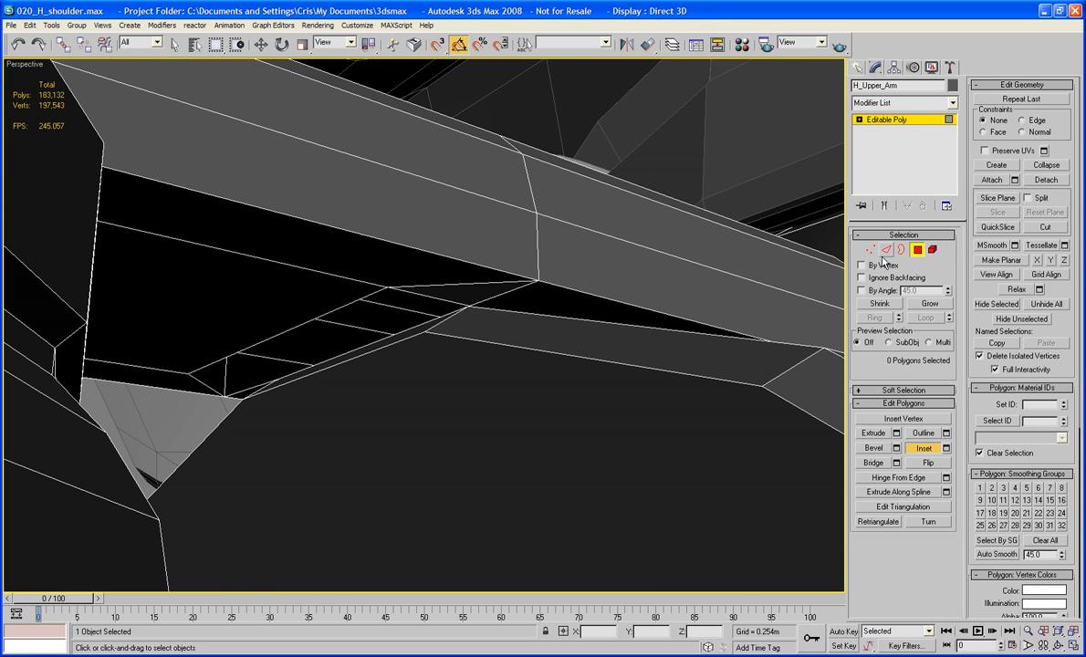
pyautogui.press('1')
pyautogui.press('w')
pyautogui.click(922, 448)
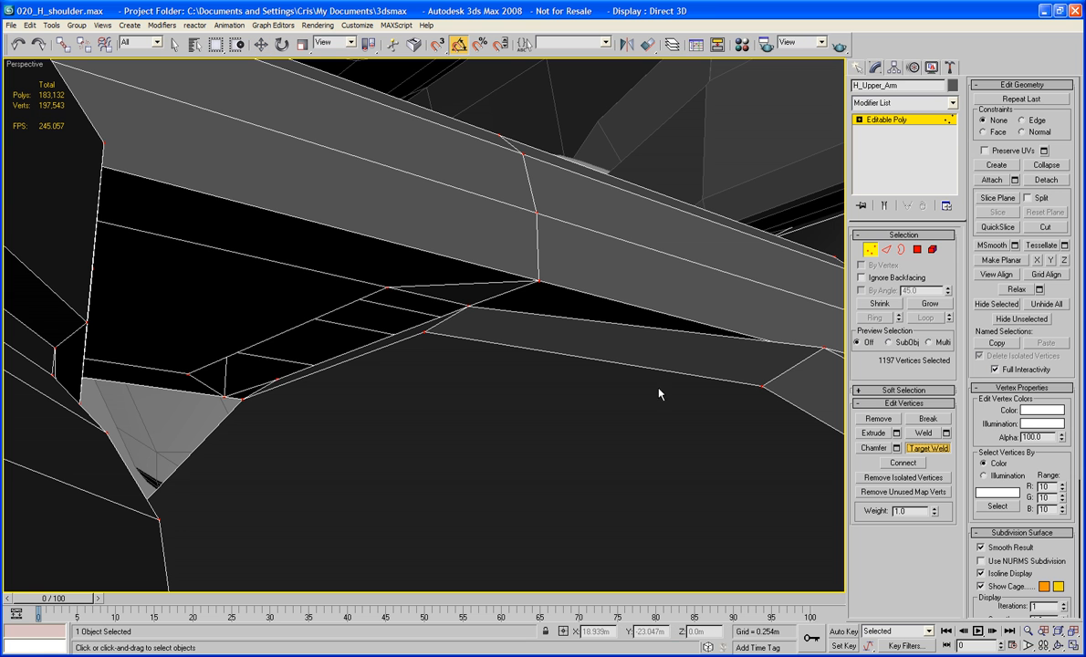
pyautogui.click(388, 289)
pyautogui.click(466, 307)
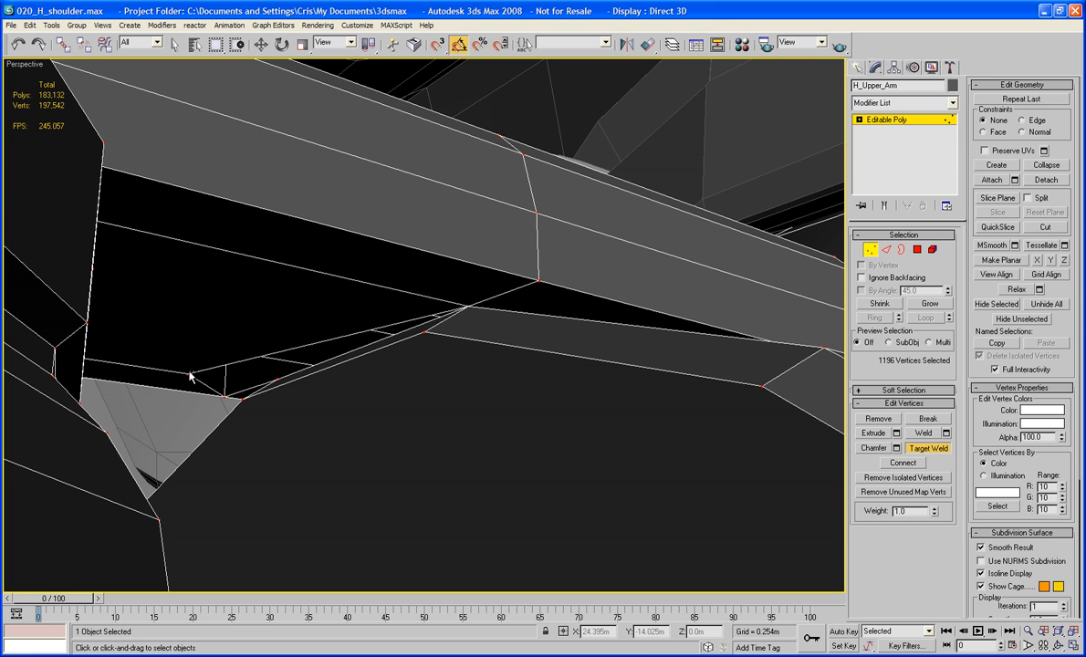
pyautogui.click(278, 378)
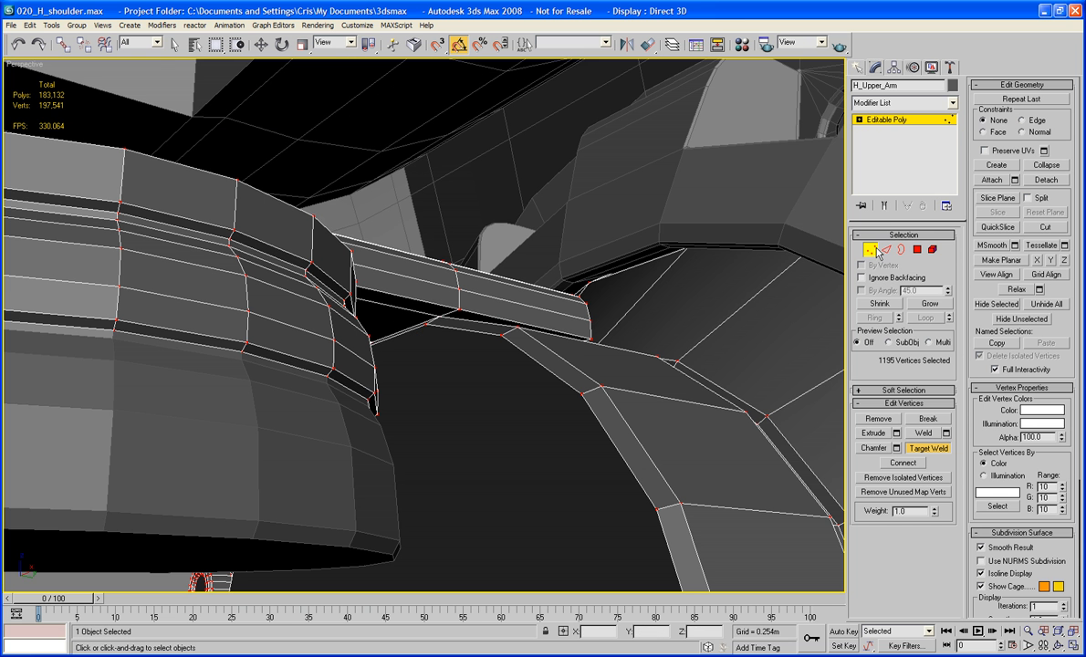
pyautogui.click(870, 250)
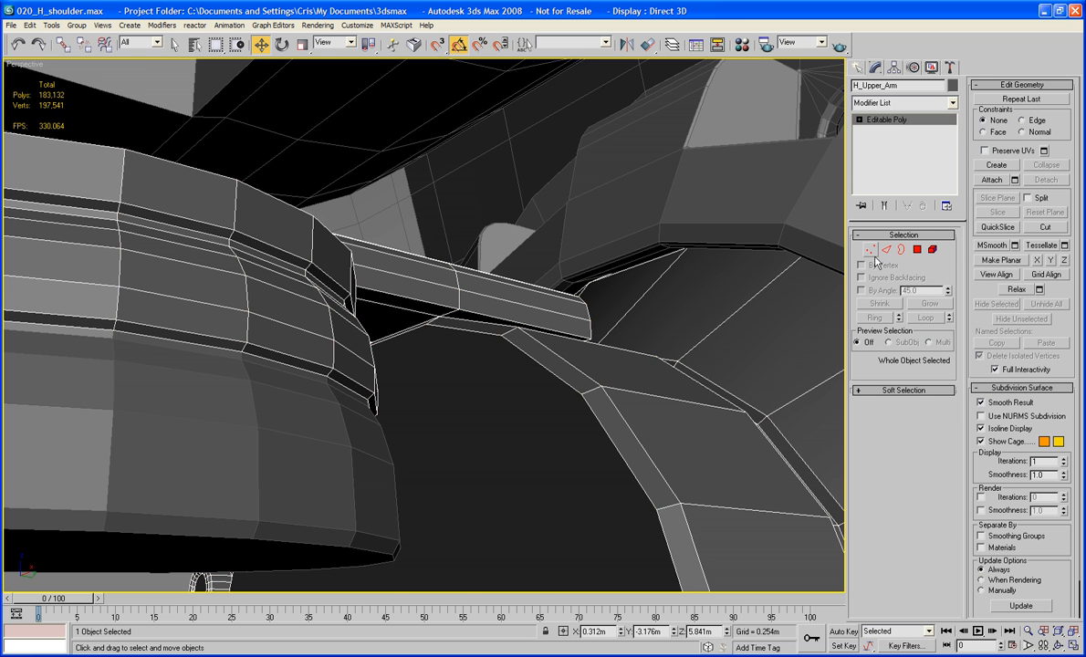
# Step: Select the upper disc, its bar and the adjoining arm polygons, and clone them as an element below the lower disc
pyautogui.scroll(-6, 573, 328)
pyautogui.keyDown('alt'); pyautogui.moveTo(453, 409); pyautogui.dragTo(511, 407, button='middle'); pyautogui.keyUp('alt')
pyautogui.scroll(3, 480, 425)
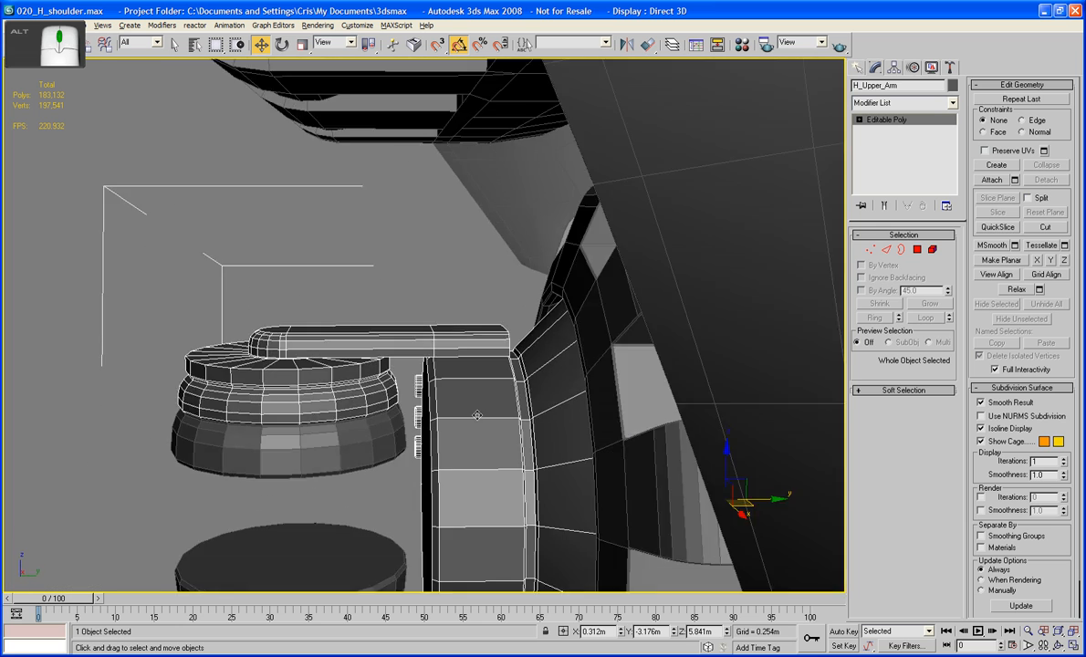
pyautogui.click(916, 250)
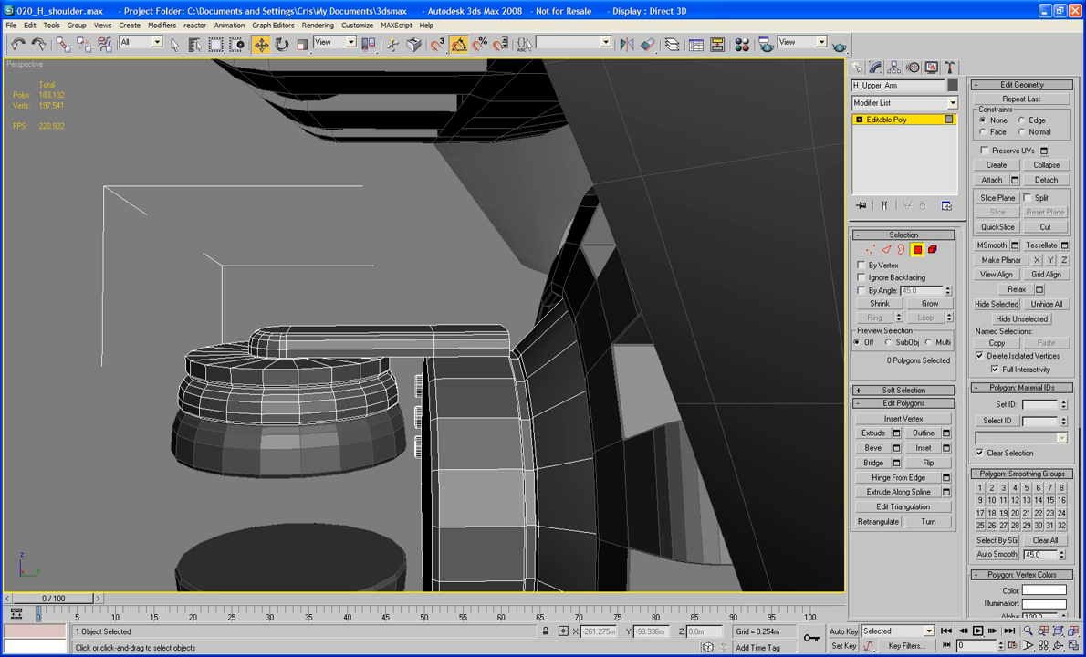
pyautogui.moveTo(401, 529); pyautogui.dragTo(403, 531)
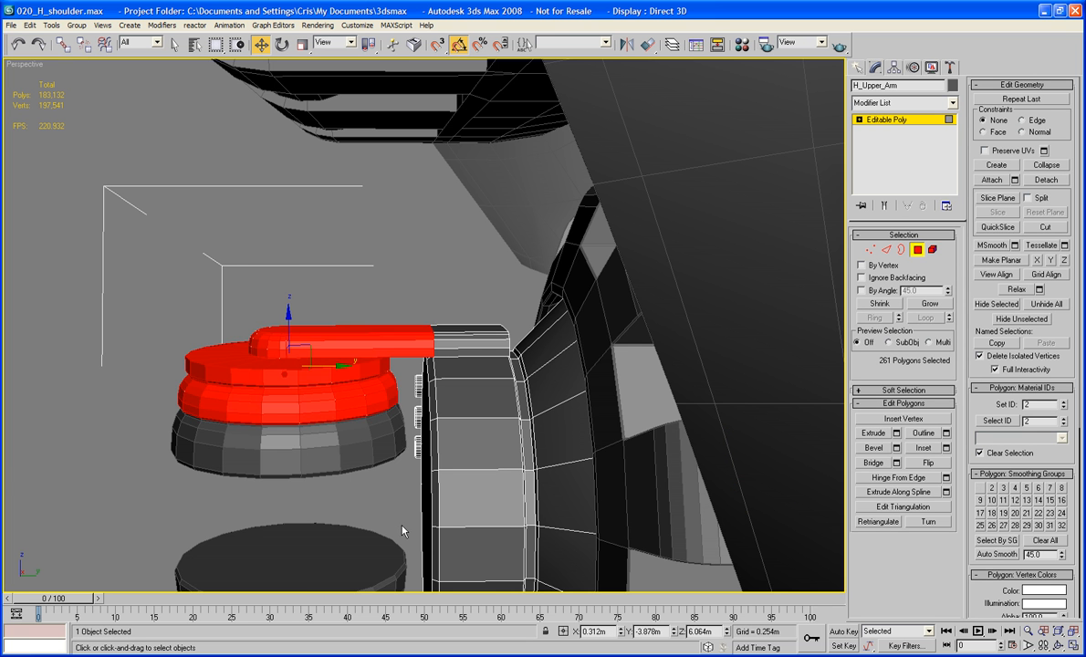
pyautogui.keyDown('alt'); pyautogui.moveTo(403, 531); pyautogui.dragTo(329, 480, button='middle'); pyautogui.keyUp('alt')
pyautogui.moveTo(338, 312); pyautogui.dragTo(455, 388)
pyautogui.keyDown('alt'); pyautogui.moveTo(456, 388); pyautogui.dragTo(551, 362, button='middle'); pyautogui.keyUp('alt')
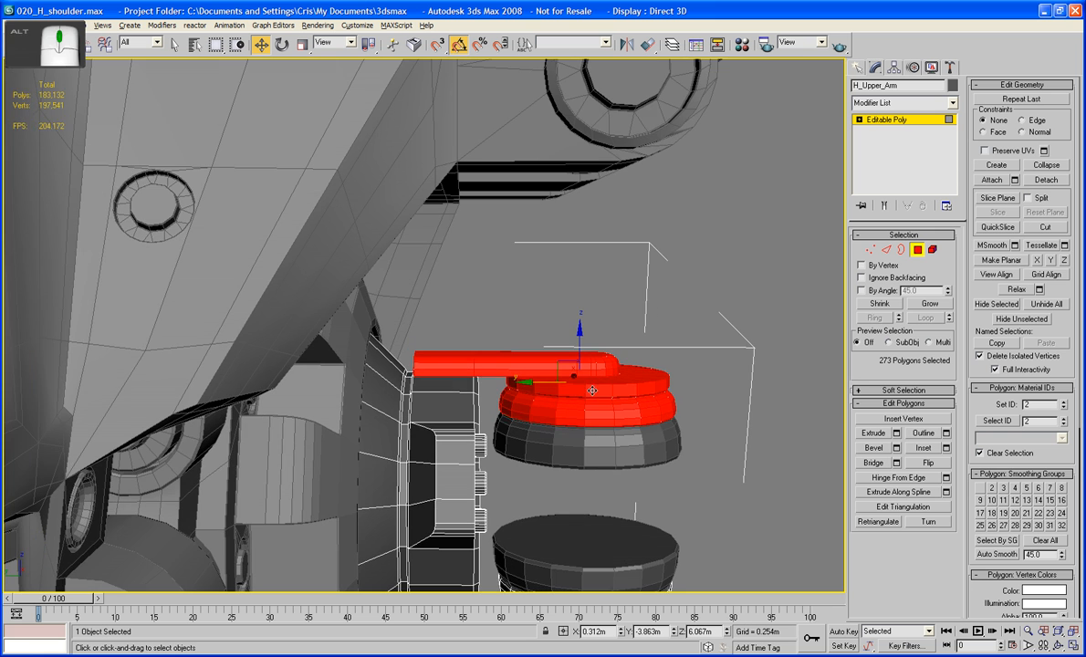
pyautogui.click(930, 304)
pyautogui.keyDown('alt'); pyautogui.moveTo(452, 366); pyautogui.dragTo(610, 376, button='middle'); pyautogui.keyUp('alt')
pyautogui.scroll(-4, 560, 402)
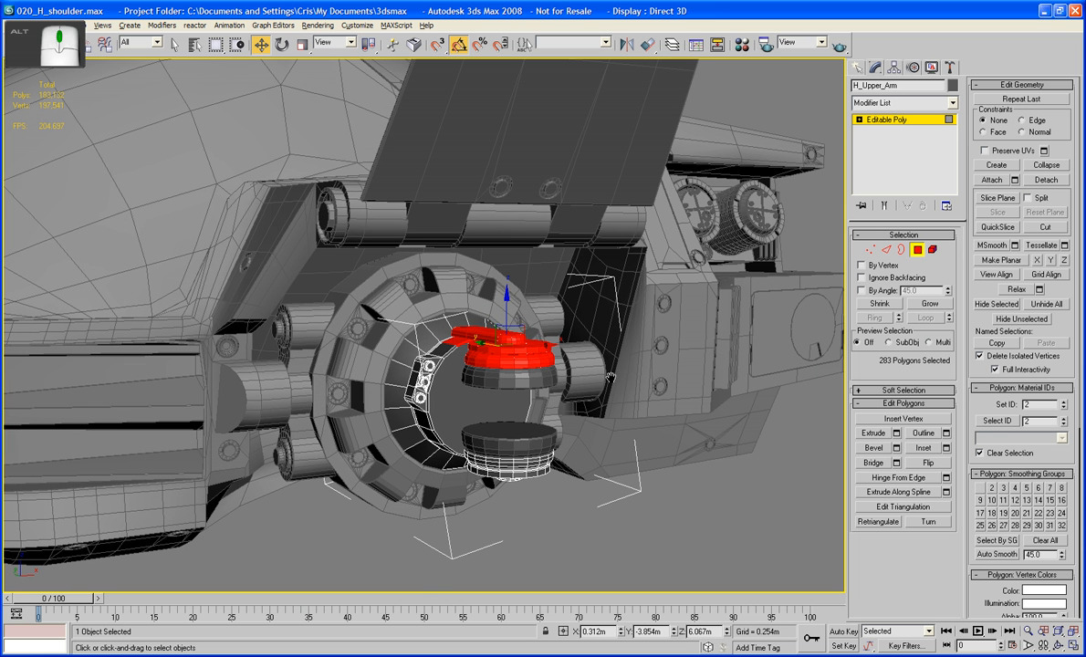
pyautogui.keyDown('shift'); pyautogui.moveTo(532, 327); pyautogui.dragTo(523, 514); pyautogui.keyUp('shift')
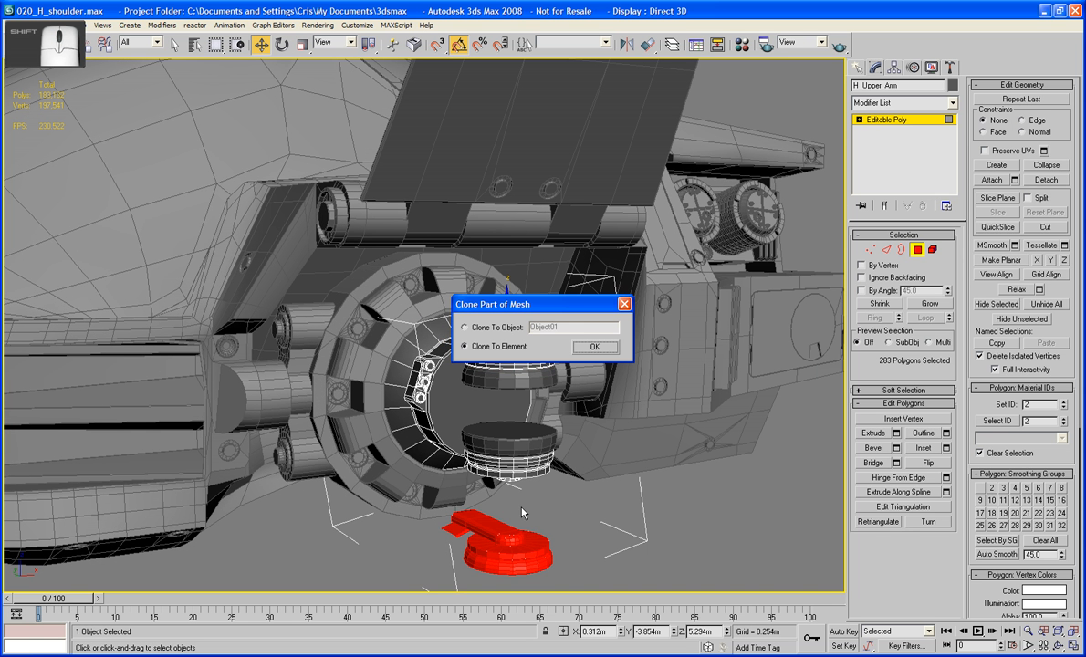
pyautogui.click(595, 347)
# Step: Rotate the cloned disc and bar upside down so they mirror the upper pair
pyautogui.click(283, 43)
pyautogui.press('7')
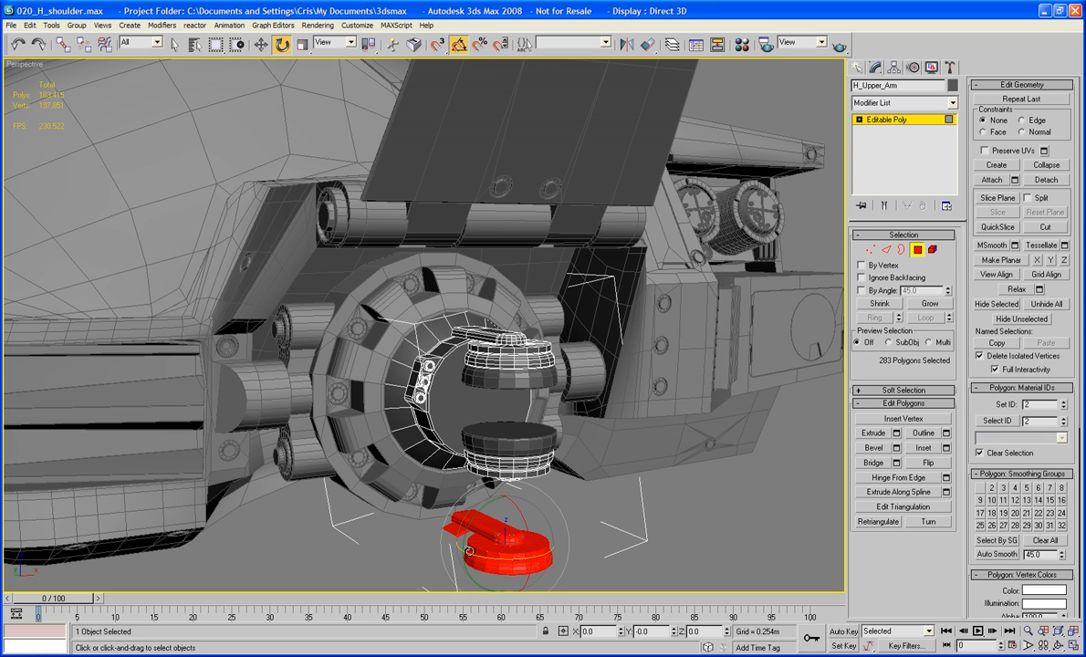
pyautogui.moveTo(463, 546)
pyautogui.mouseDown()
pyautogui.moveTo(464, 18)
pyautogui.moveTo(465, 29)
pyautogui.mouseUp()
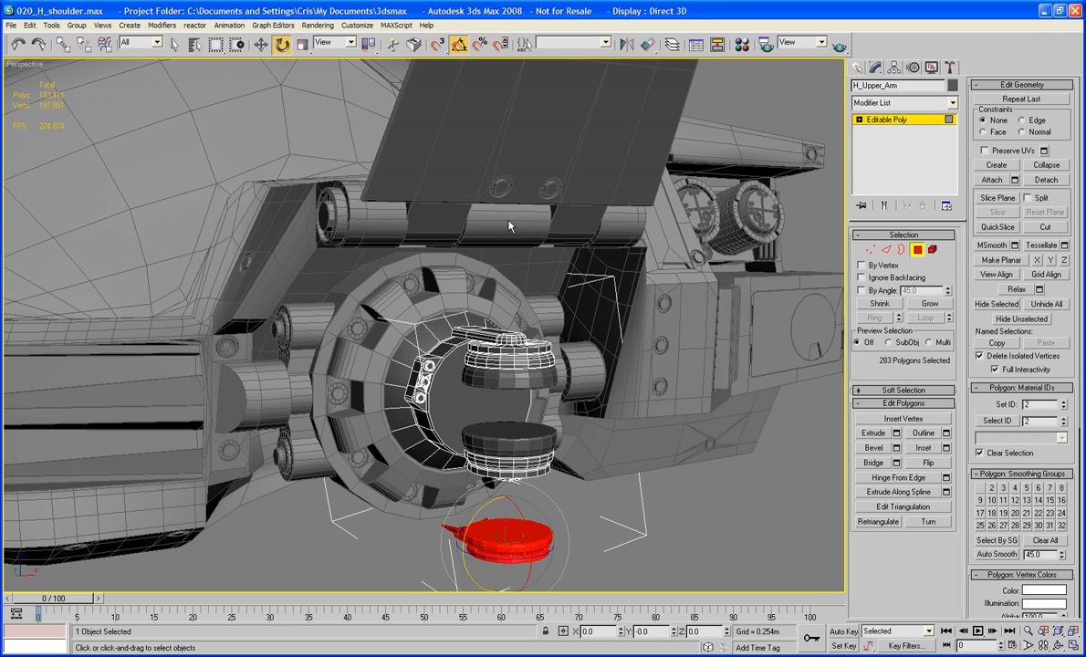
# Step: Delete the nine polygons on the underside of the arm's rim where the copied bar attaches
pyautogui.keyDown('alt'); pyautogui.moveTo(510, 226); pyautogui.dragTo(417, 338, button='middle'); pyautogui.keyUp('alt')
pyautogui.scroll(6, 599, 365)
pyautogui.click(358, 330)
pyautogui.keyDown('ctrl'); pyautogui.click(380, 323); pyautogui.keyUp('ctrl')
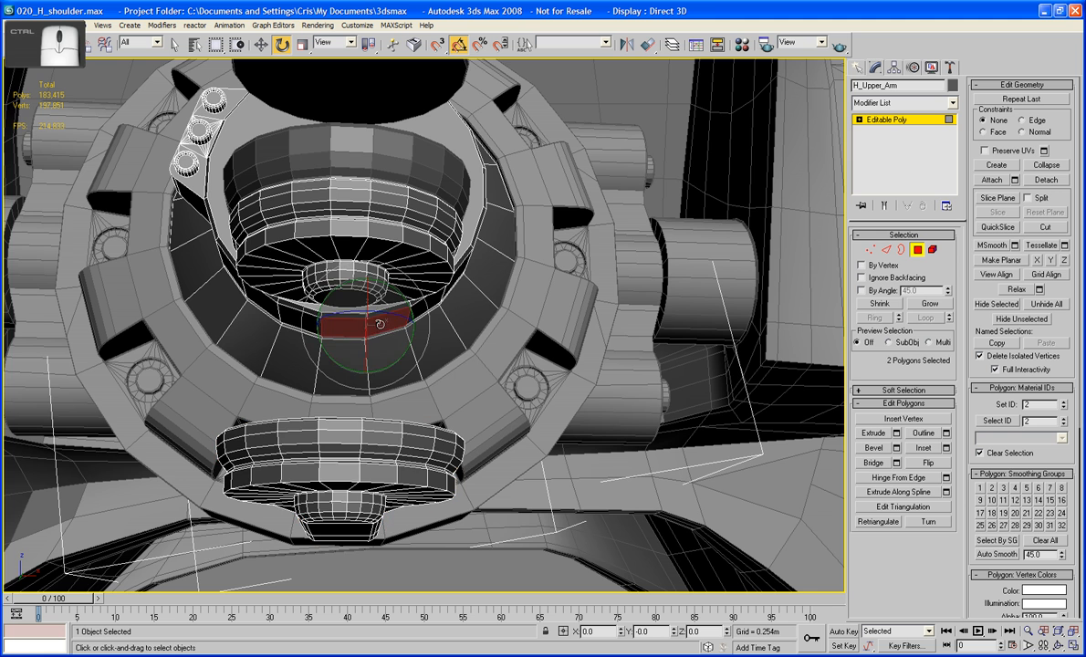
pyautogui.keyDown('ctrl'); pyautogui.click(294, 312); pyautogui.keyUp('ctrl')
pyautogui.keyDown('alt'); pyautogui.moveTo(301, 324); pyautogui.dragTo(372, 273, button='middle'); pyautogui.keyUp('alt')
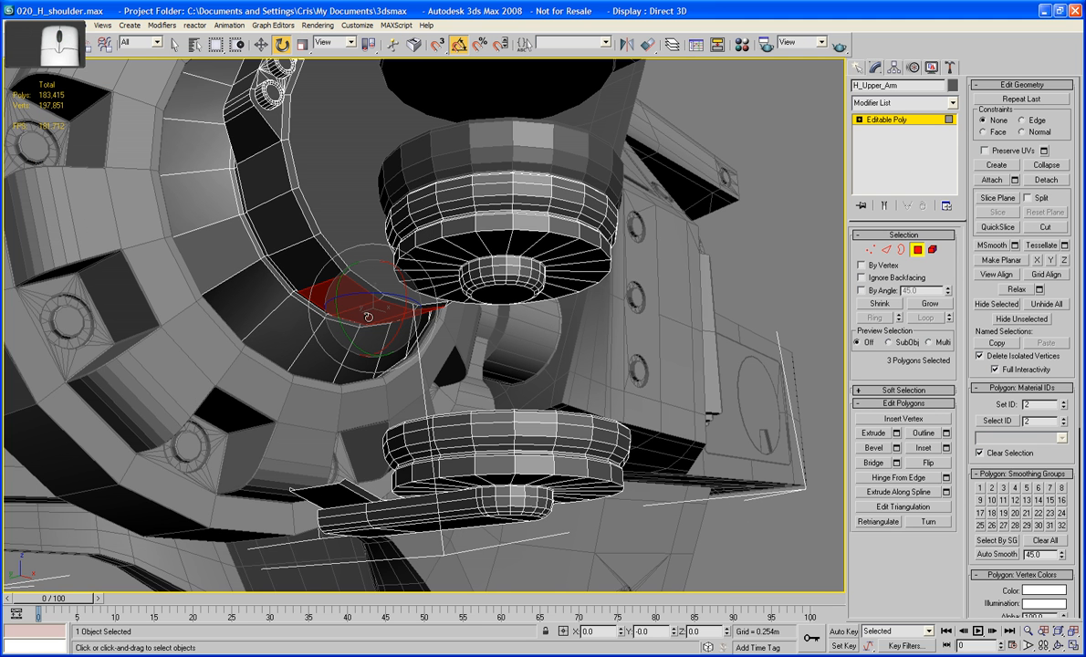
pyautogui.keyDown('ctrl'); pyautogui.click(393, 304); pyautogui.keyUp('ctrl')
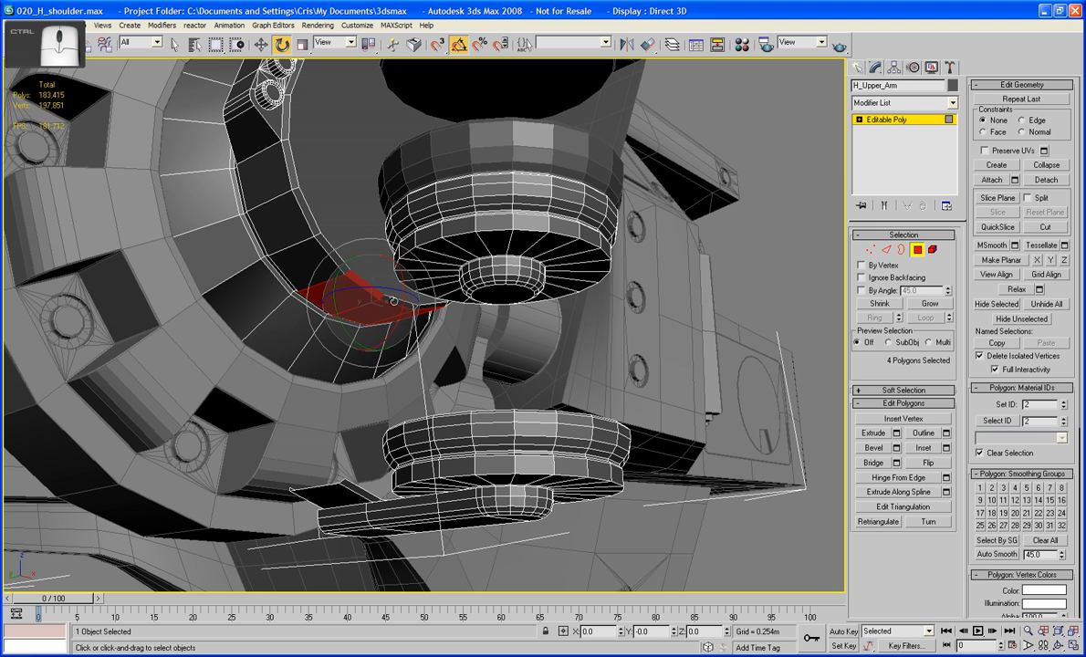
pyautogui.keyDown('ctrl'); pyautogui.click(394, 301); pyautogui.keyUp('ctrl')
pyautogui.press('q')
pyautogui.keyDown('ctrl'); pyautogui.click(427, 305); pyautogui.keyUp('ctrl')
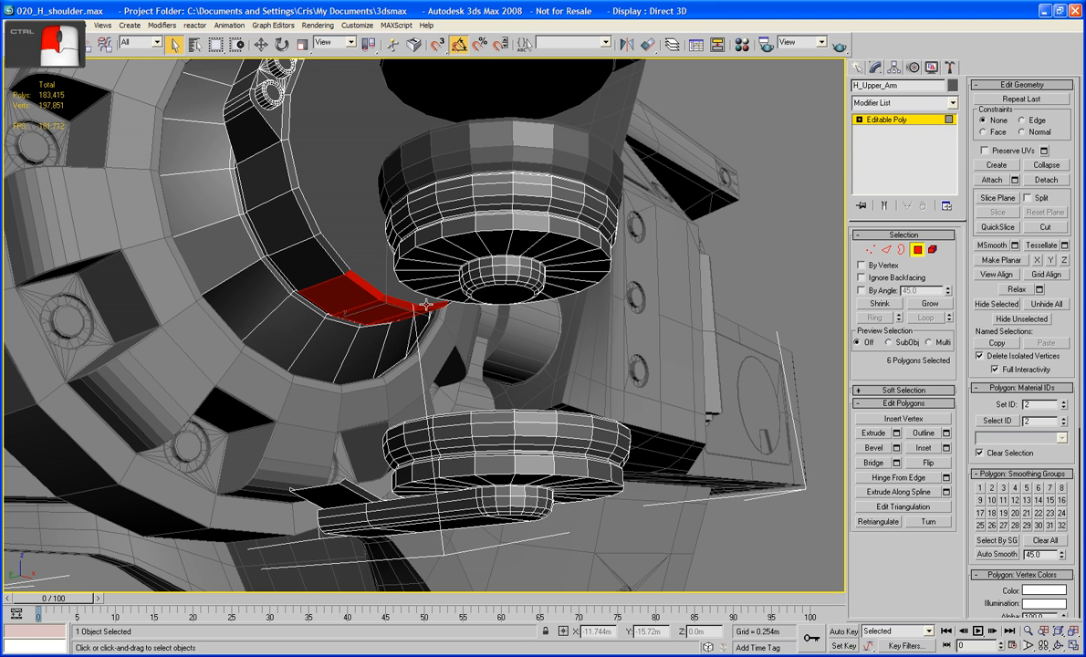
pyautogui.scroll(6, 425, 305)
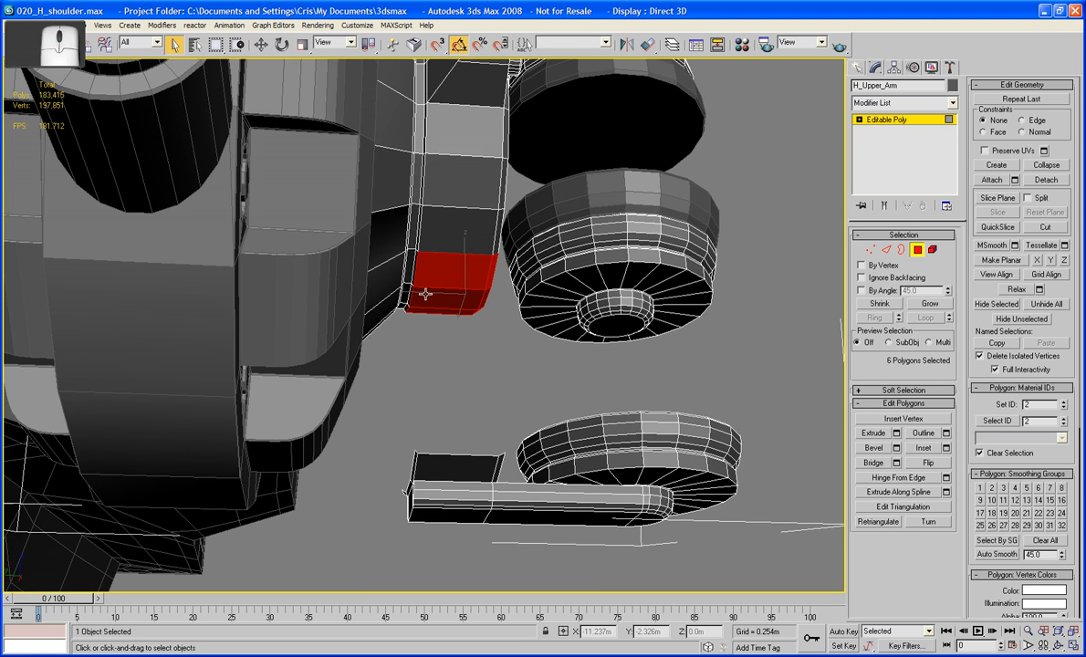
pyautogui.keyDown('ctrl'); pyautogui.click(415, 274); pyautogui.keyUp('ctrl')
pyautogui.keyDown('alt'); pyautogui.moveTo(426, 305); pyautogui.dragTo(442, 276, button='middle'); pyautogui.keyUp('alt')
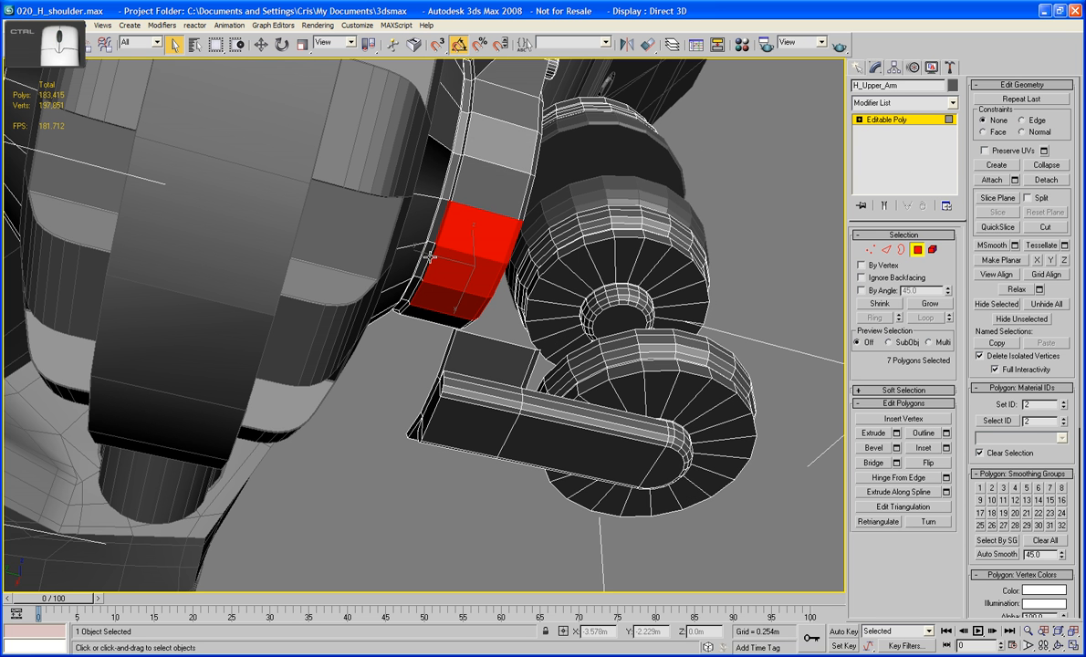
pyautogui.keyDown('ctrl'); pyautogui.click(421, 288); pyautogui.keyUp('ctrl')
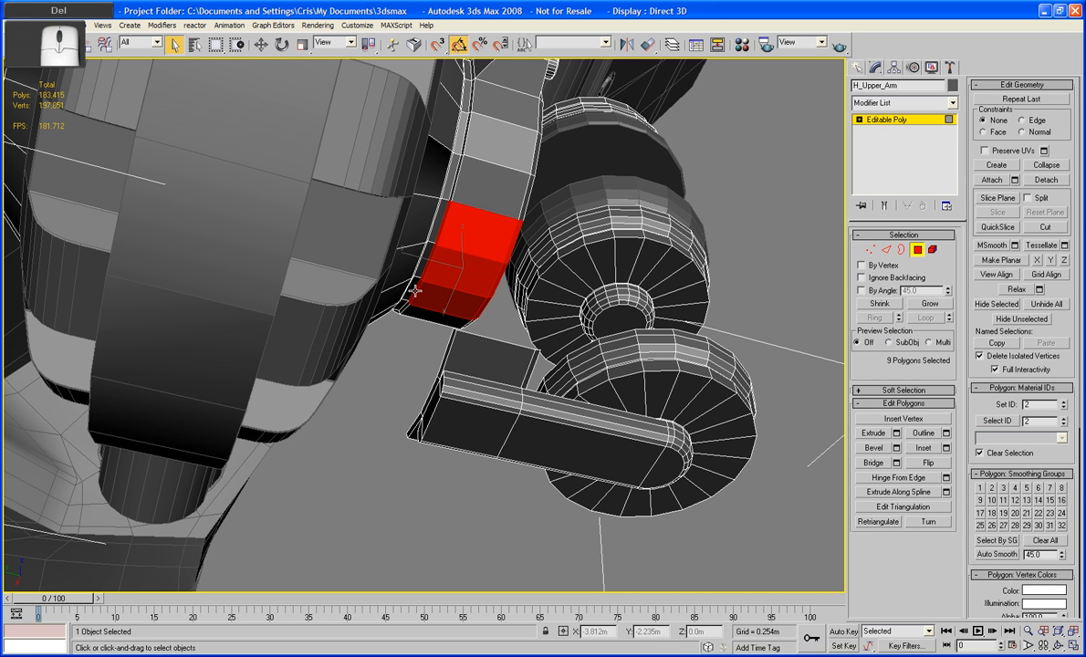
pyautogui.press('Delete')
# Step: Move the cloned disc-and-bar element up onto the lower disc and into the opening in the arm's rim
pyautogui.keyDown('alt'); pyautogui.moveTo(386, 270); pyautogui.dragTo(548, 265, button='middle'); pyautogui.keyUp('alt')
pyautogui.click(932, 250)
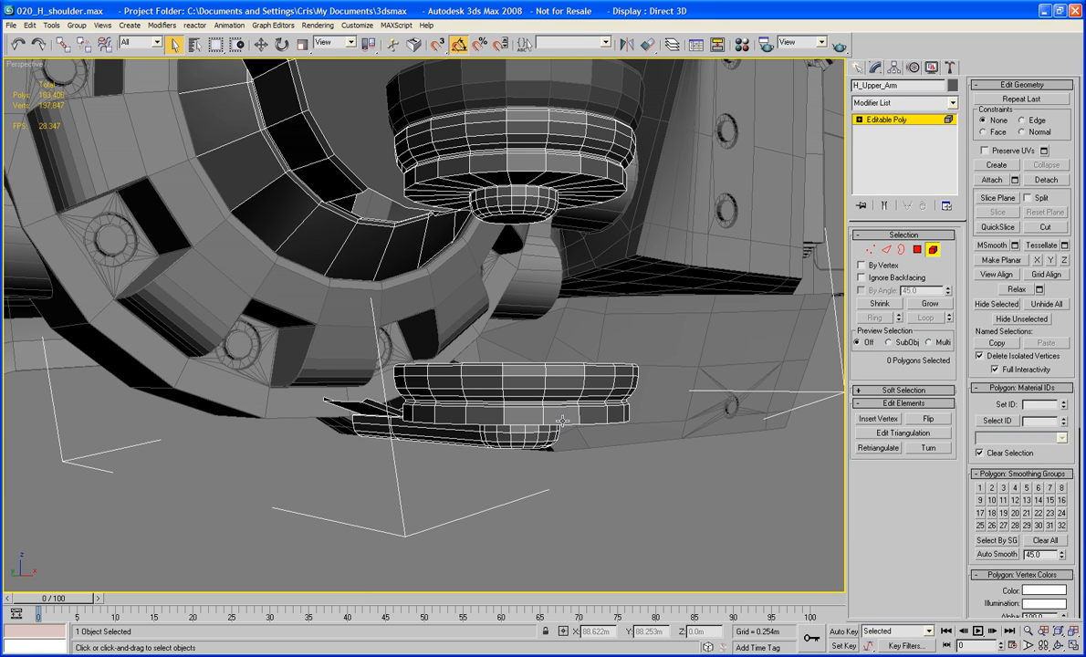
pyautogui.click(555, 419)
pyautogui.press('w')
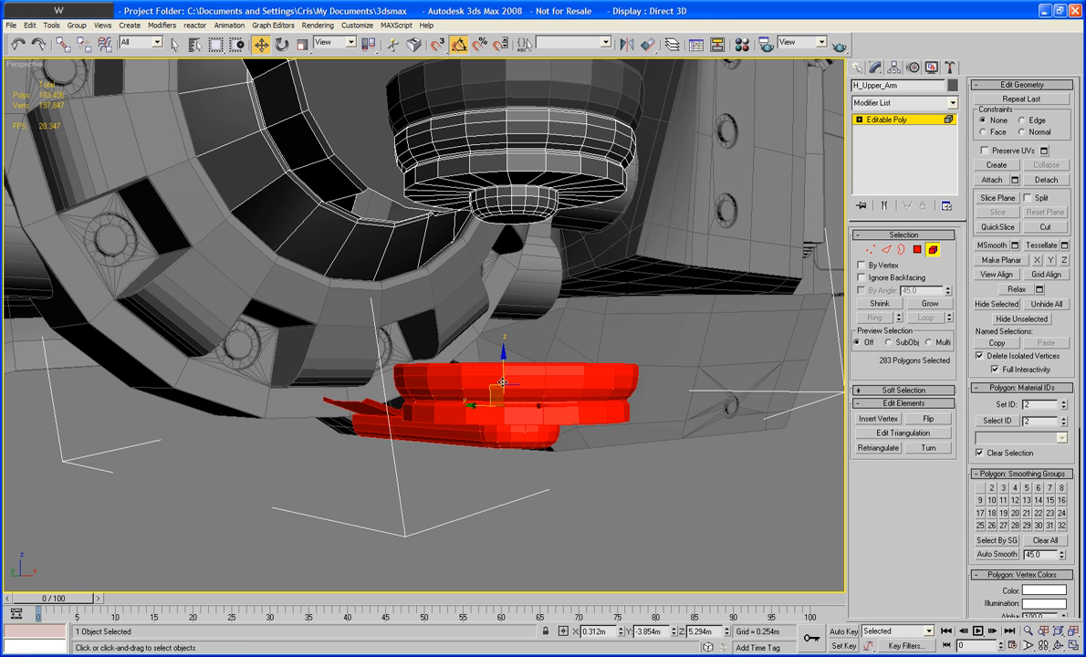
pyautogui.moveTo(469, 354); pyautogui.dragTo(505, 152)
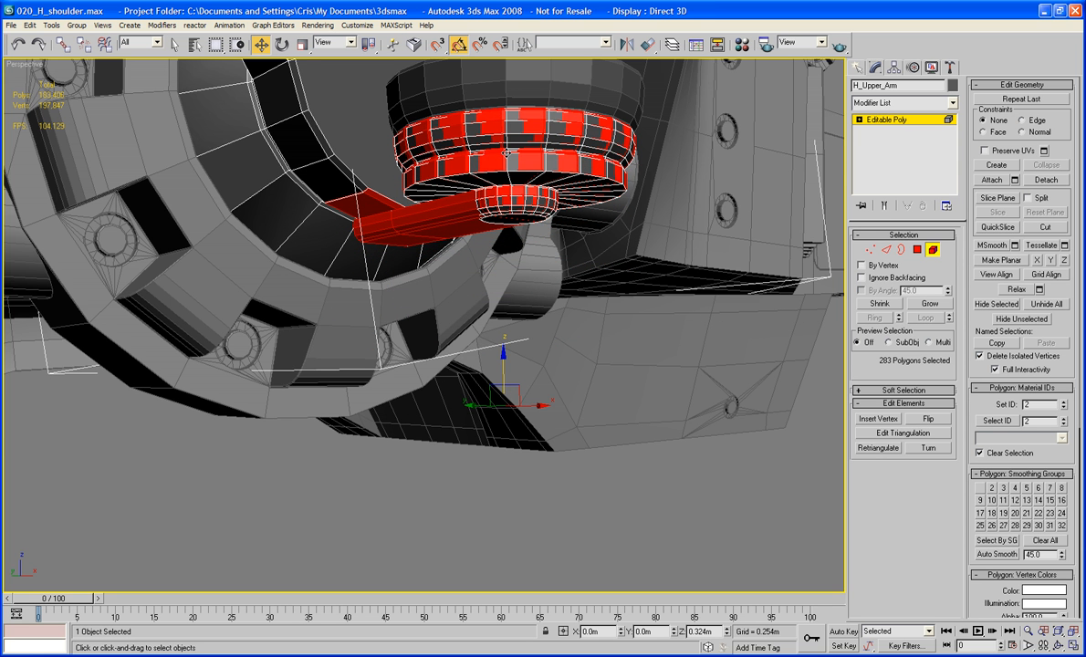
# Step: Fine-tune the copy's height and Y position to line up with the lower disc and arm rim, and leave element editing
pyautogui.keyDown('alt'); pyautogui.moveTo(506, 153); pyautogui.dragTo(454, 288, button='middle'); pyautogui.keyUp('alt')
pyautogui.scroll(5, 456, 273)
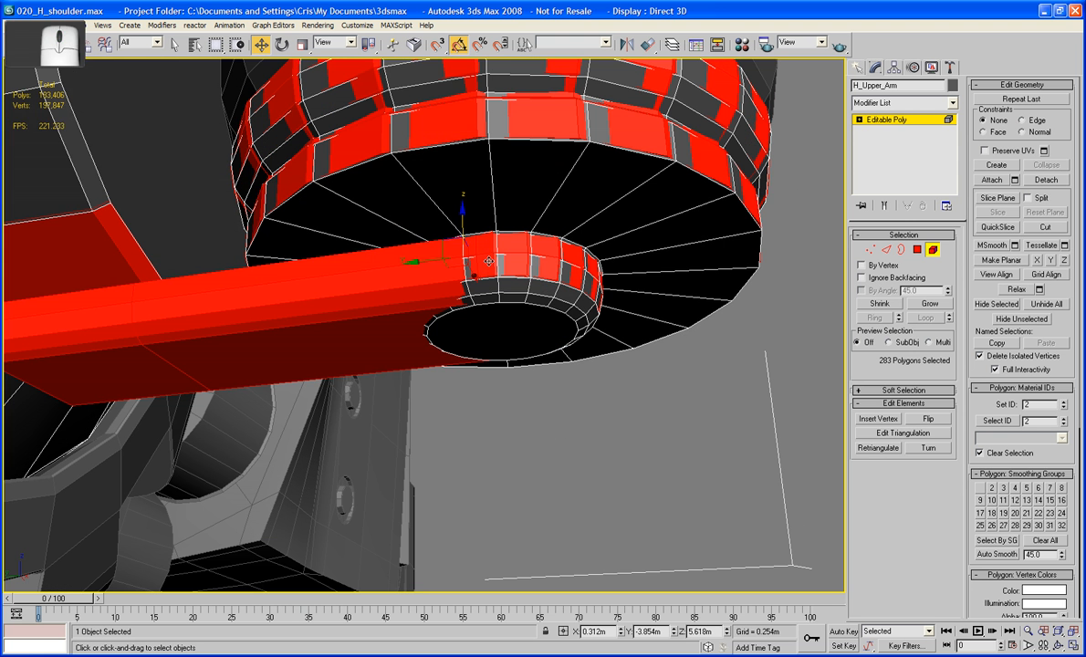
pyautogui.moveTo(462, 218); pyautogui.dragTo(462, 220)
pyautogui.moveTo(502, 226); pyautogui.dragTo(467, 336, button='middle')
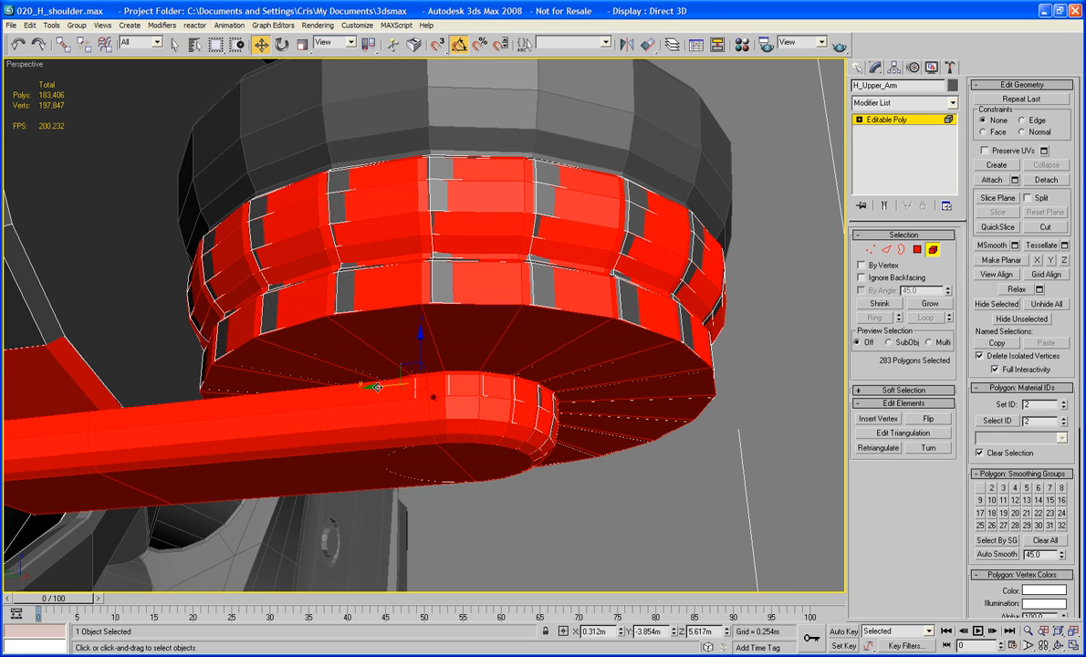
pyautogui.moveTo(377, 387); pyautogui.dragTo(377, 386)
pyautogui.keyDown('alt'); pyautogui.moveTo(389, 387); pyautogui.dragTo(534, 450, button='middle'); pyautogui.keyUp('alt')
pyautogui.scroll(6, 479, 406)
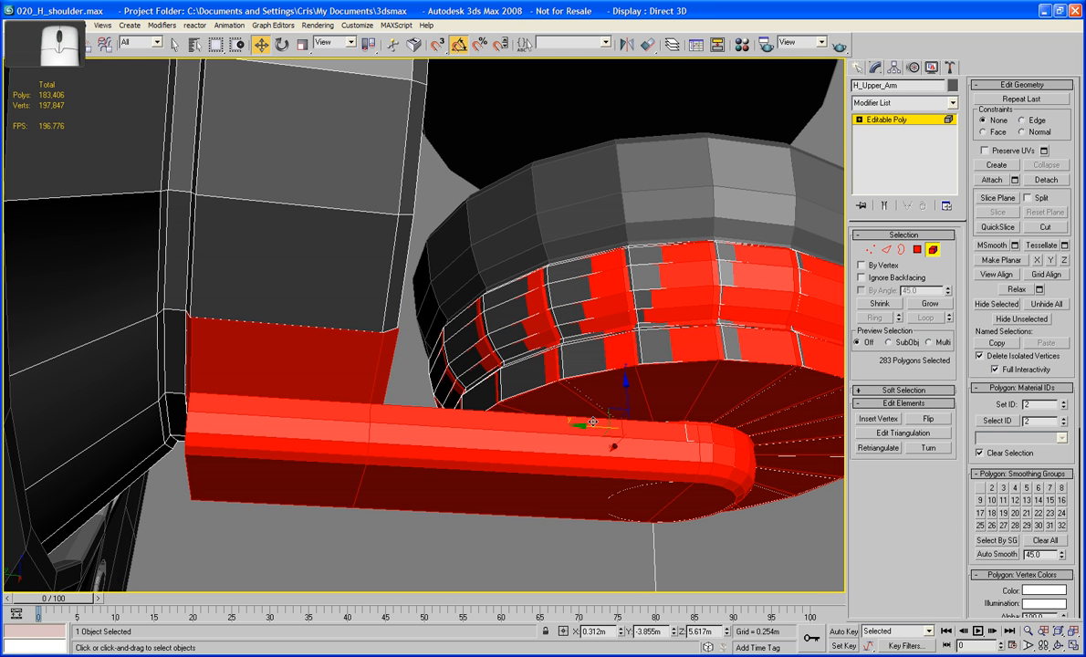
pyautogui.moveTo(587, 423); pyautogui.dragTo(586, 422)
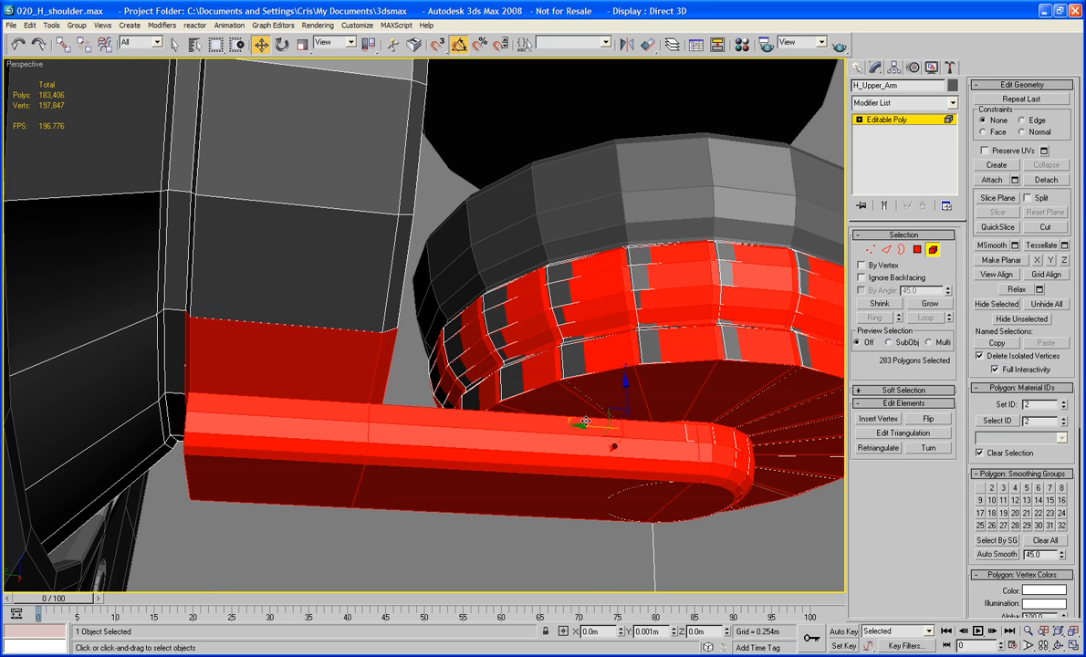
pyautogui.scroll(-5, 585, 423)
pyautogui.keyDown('alt'); pyautogui.moveTo(624, 426); pyautogui.dragTo(559, 461, button='middle'); pyautogui.keyUp('alt')
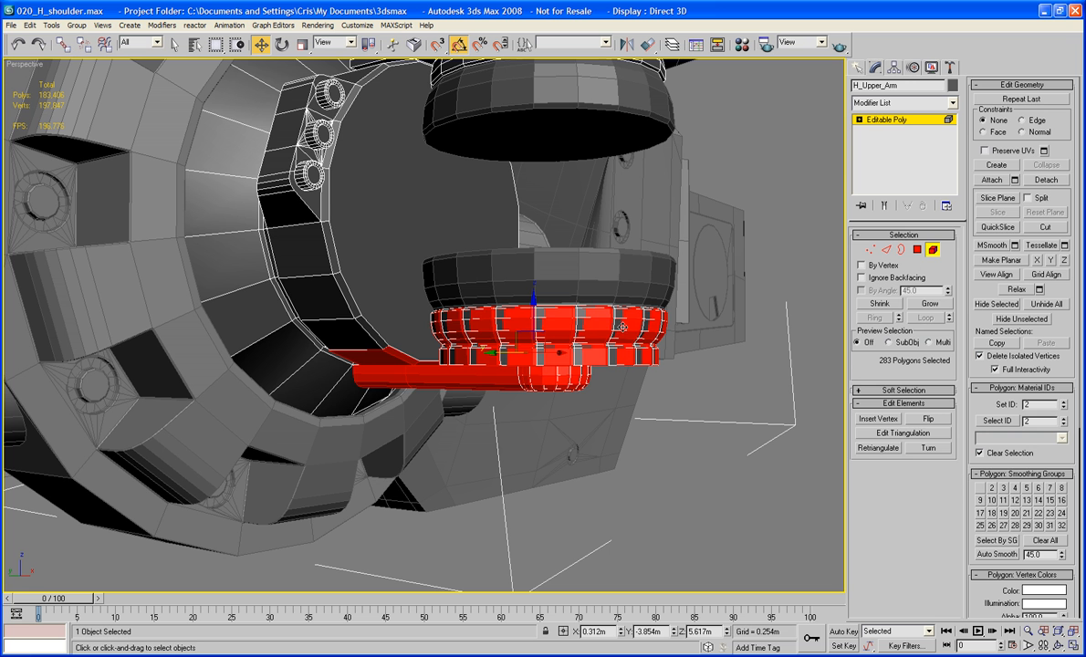
pyautogui.click(935, 251)
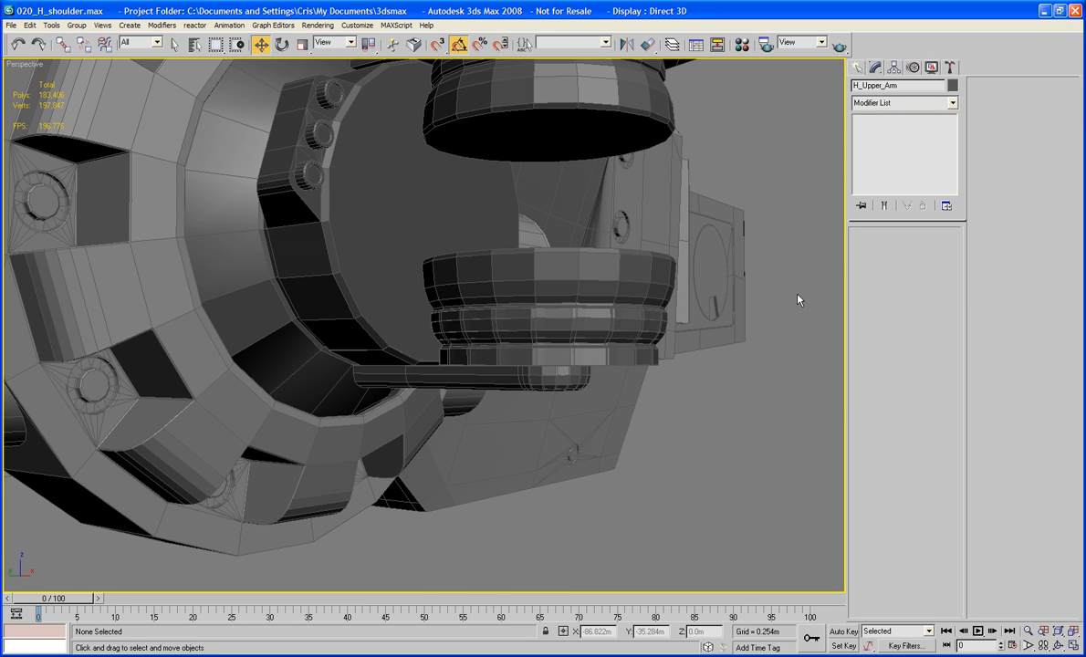
# Step: Delete the old lower disc element that overlaps the new copy
pyautogui.keyDown('alt'); pyautogui.moveTo(617, 325); pyautogui.dragTo(570, 328, button='middle'); pyautogui.keyUp('alt')
pyautogui.scroll(3, 586, 326)
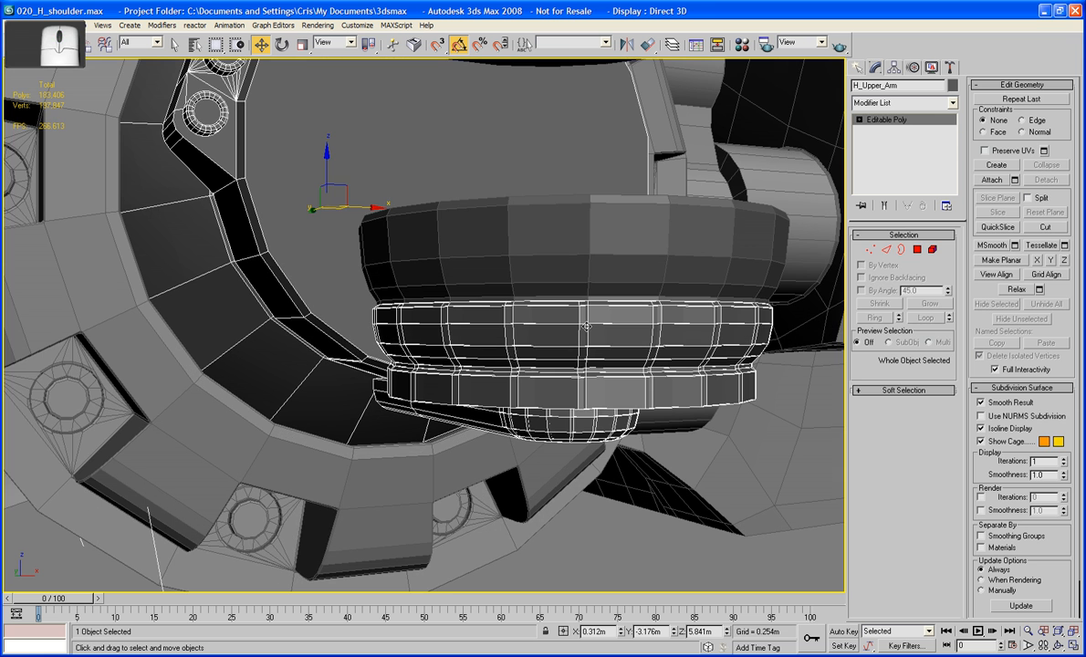
pyautogui.click(932, 249)
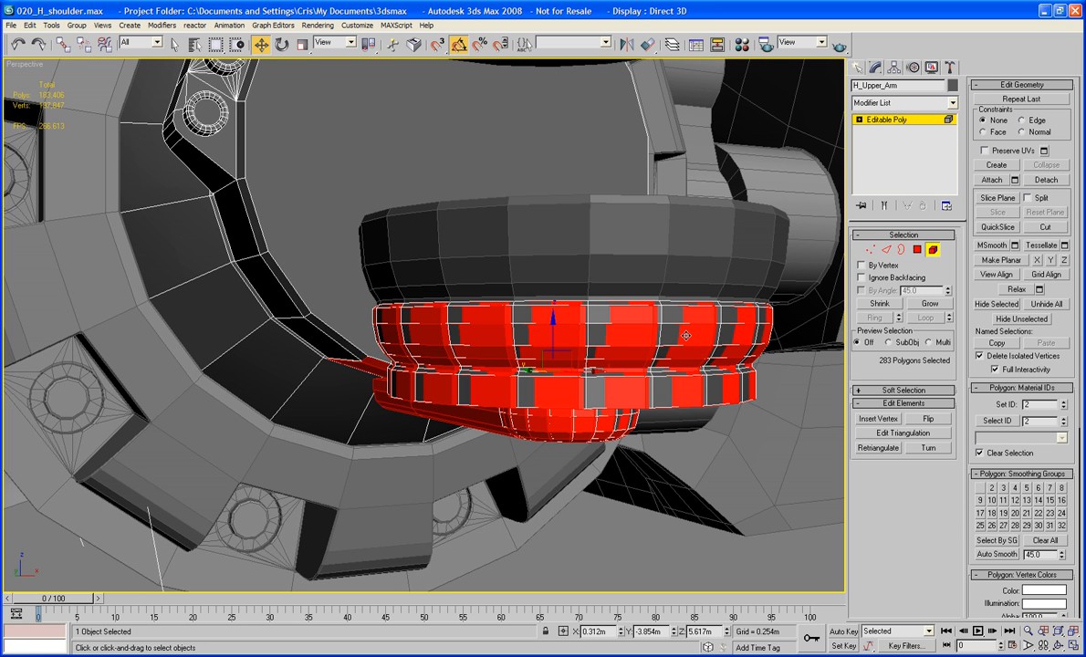
pyautogui.keyDown('alt'); pyautogui.moveTo(682, 334); pyautogui.dragTo(512, 274, button='middle'); pyautogui.keyUp('alt')
pyautogui.press('Delete')
# Step: Weld all vertices of the upper arm with a threshold of 0.0 m
pyautogui.press('1')
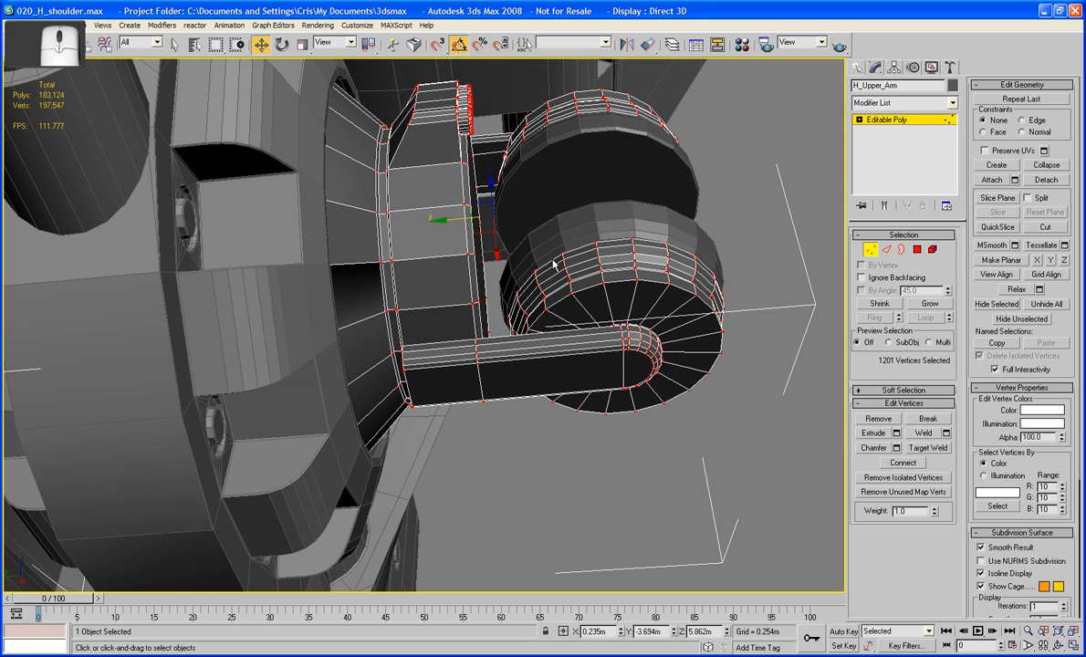
pyautogui.moveTo(494, 291); pyautogui.dragTo(366, 343)
pyautogui.keyDown('alt'); pyautogui.moveTo(409, 336); pyautogui.dragTo(312, 417, button='middle'); pyautogui.keyUp('alt')
pyautogui.keyDown('ctrl'); pyautogui.moveTo(484, 286); pyautogui.dragTo(348, 286); pyautogui.keyUp('ctrl')
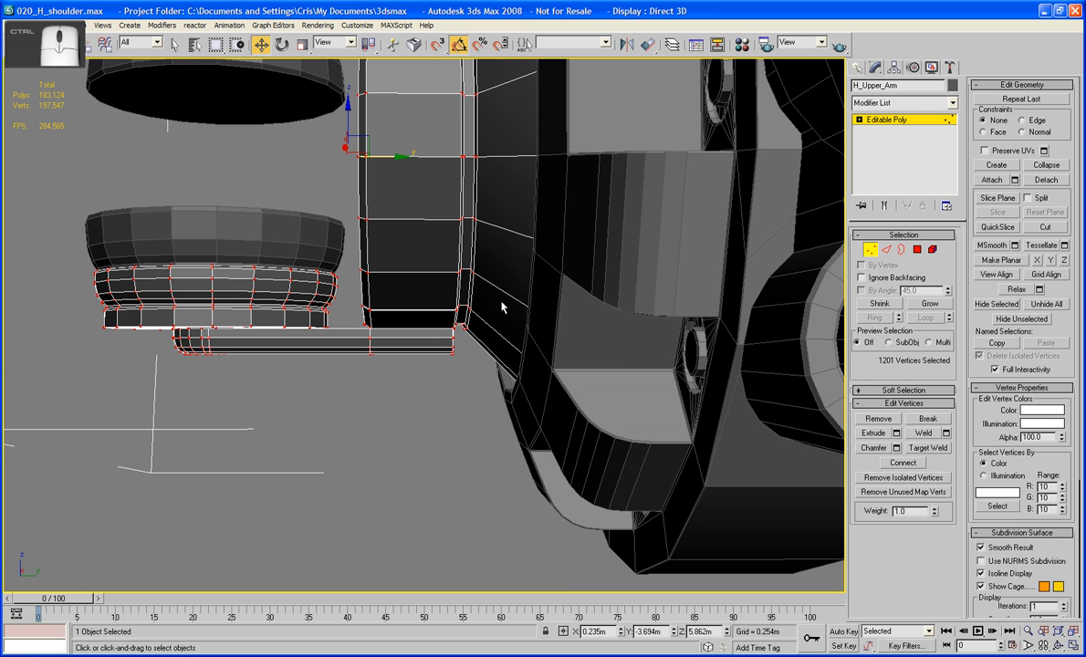
pyautogui.click(946, 434)
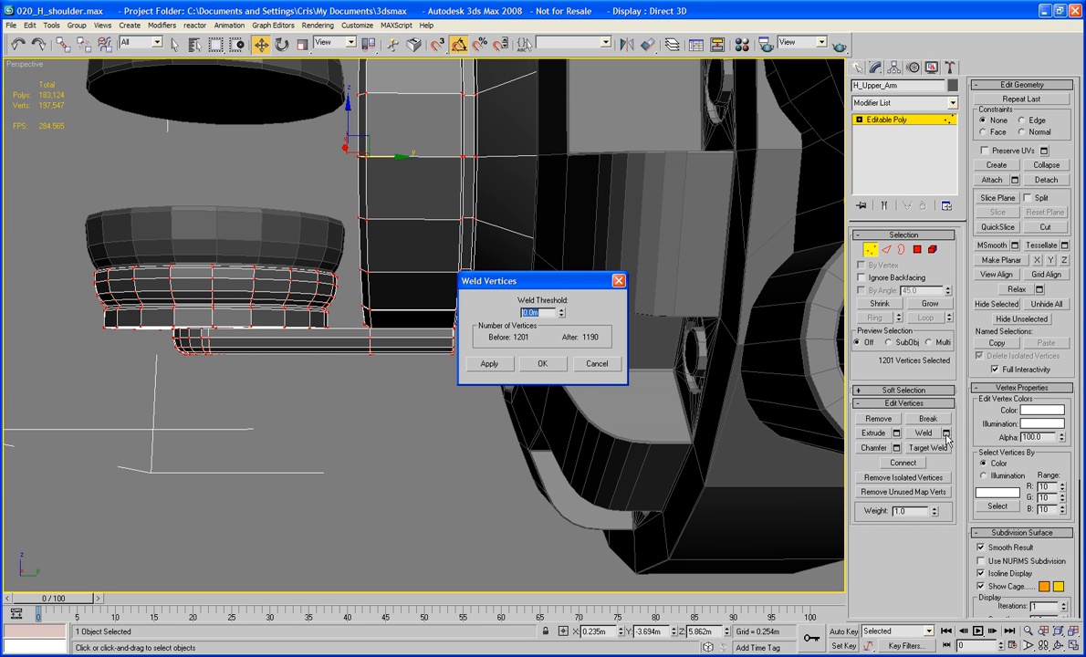
pyautogui.click(542, 364)
# Step: Weld all the upper arm's vertices again with a threshold of 0.002 m to close the gaps around the lower bar
pyautogui.click(396, 401)
pyautogui.moveTo(395, 402)
pyautogui.keyDown('alt'); pyautogui.mouseDown(button='middle')
pyautogui.moveTo(405, 366)
pyautogui.moveTo(395, 419)
pyautogui.moveTo(428, 407)
pyautogui.moveTo(392, 408)
pyautogui.mouseUp(button='middle'); pyautogui.keyUp('alt')
pyautogui.scroll(5, 404, 364)
pyautogui.hotkey('ctrl', 'a')
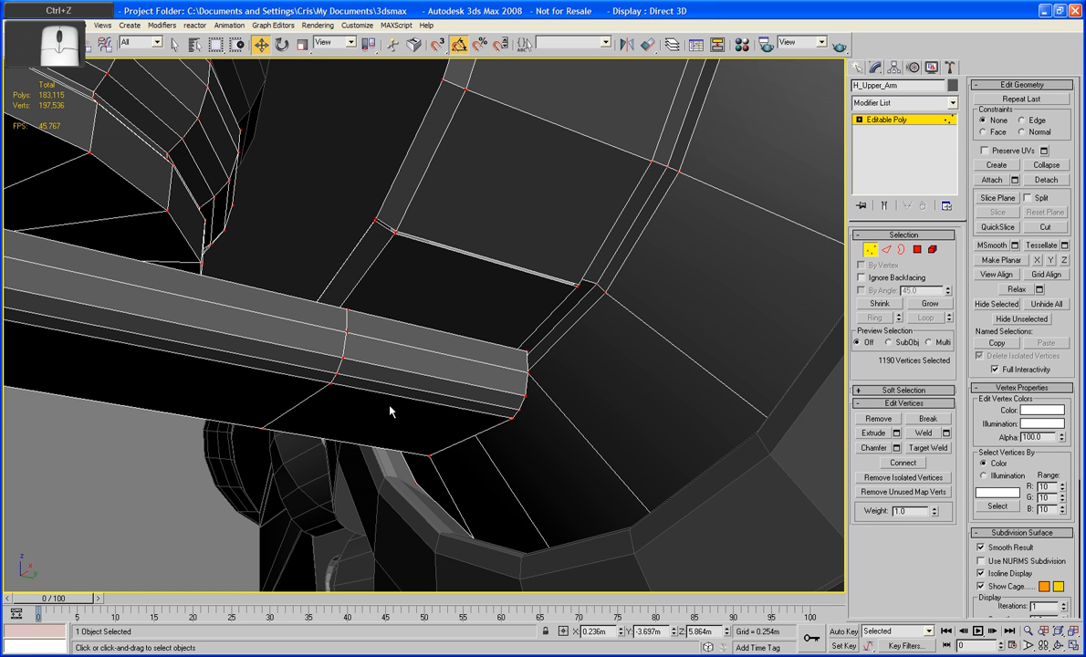
pyautogui.click(947, 435)
pyautogui.moveTo(565, 313); pyautogui.dragTo(562, 303)
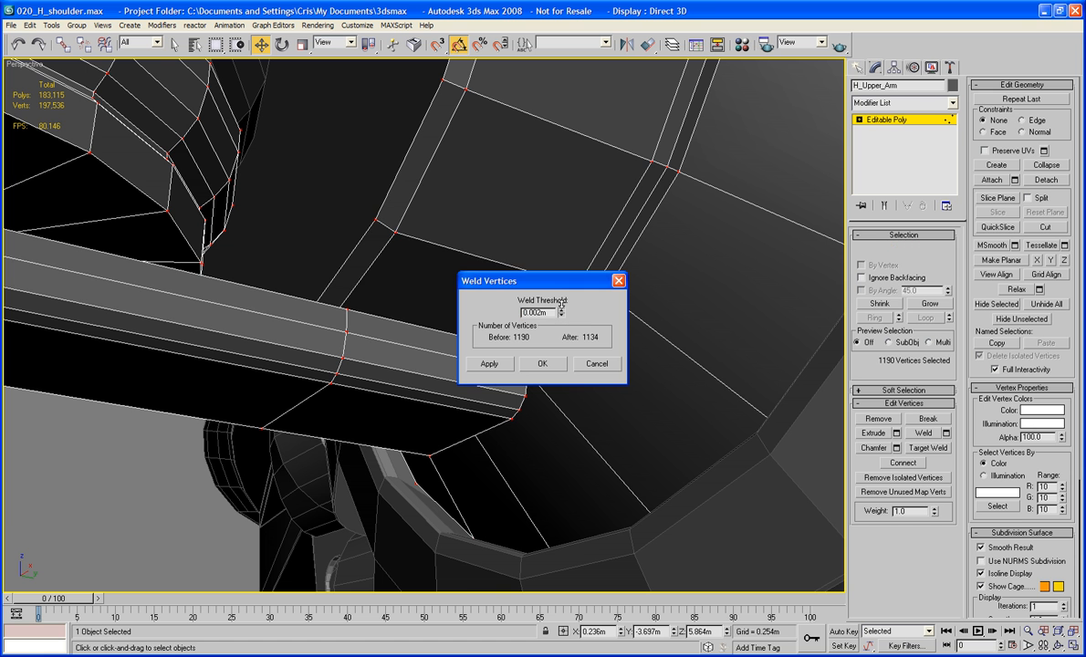
pyautogui.click(560, 364)
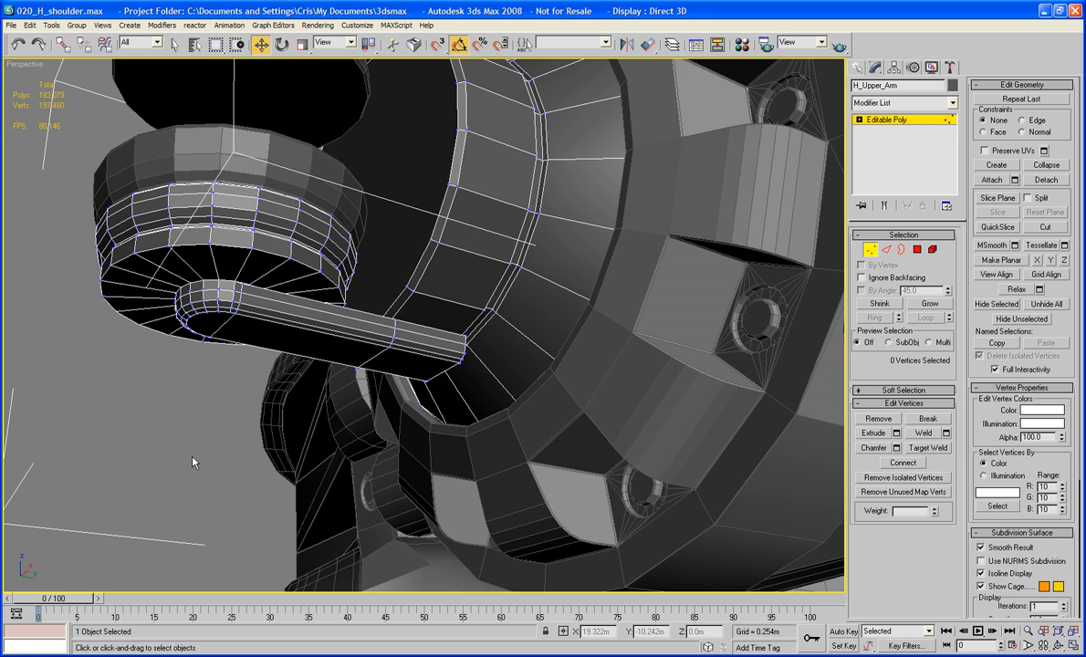
# Step: Select the upper arm element to check whether the lower disc and bar are joined to it
pyautogui.keyDown('alt'); pyautogui.moveTo(285, 433); pyautogui.dragTo(514, 499, button='middle'); pyautogui.keyUp('alt')
pyautogui.click(932, 253)
pyautogui.click(639, 425)
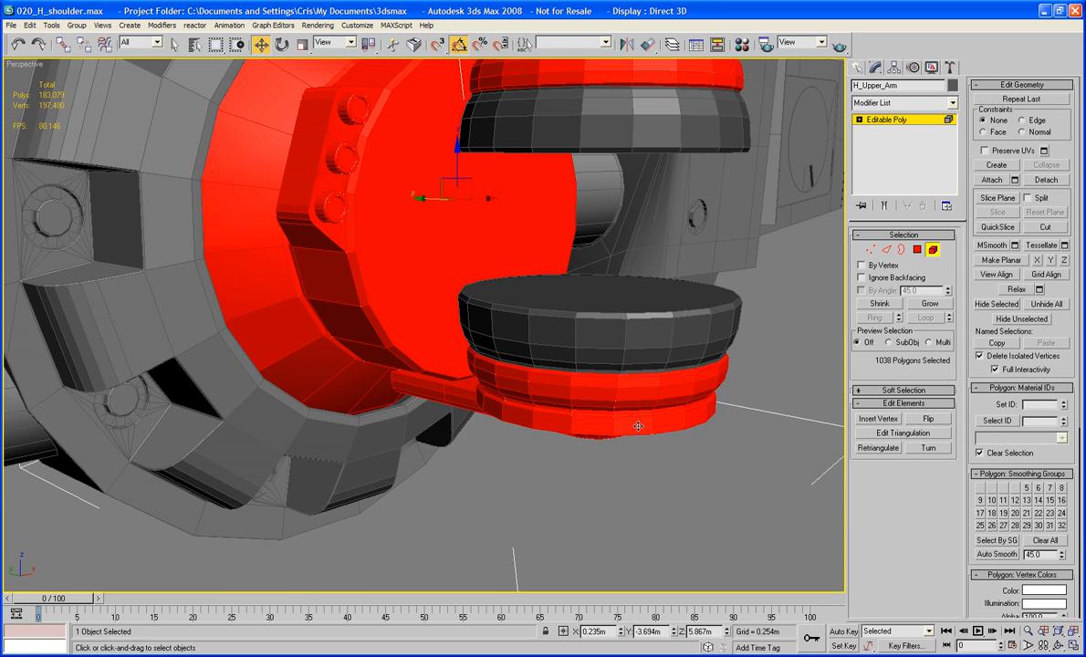
pyautogui.moveTo(670, 355); pyautogui.dragTo(630, 451, button='middle')
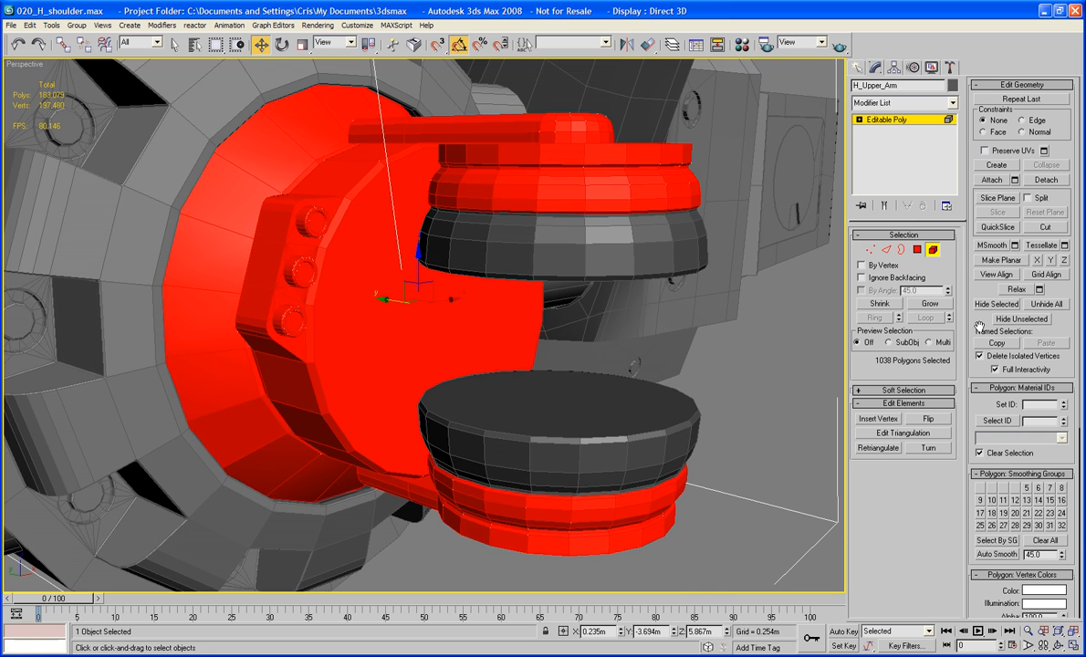
# Step: Leave element editing and select the lower arm object formed by the two inner discs
pyautogui.click(932, 251)
pyautogui.keyDown('alt'); pyautogui.moveTo(739, 342); pyautogui.dragTo(673, 286, button='middle'); pyautogui.keyUp('alt')
pyautogui.click(675, 286)
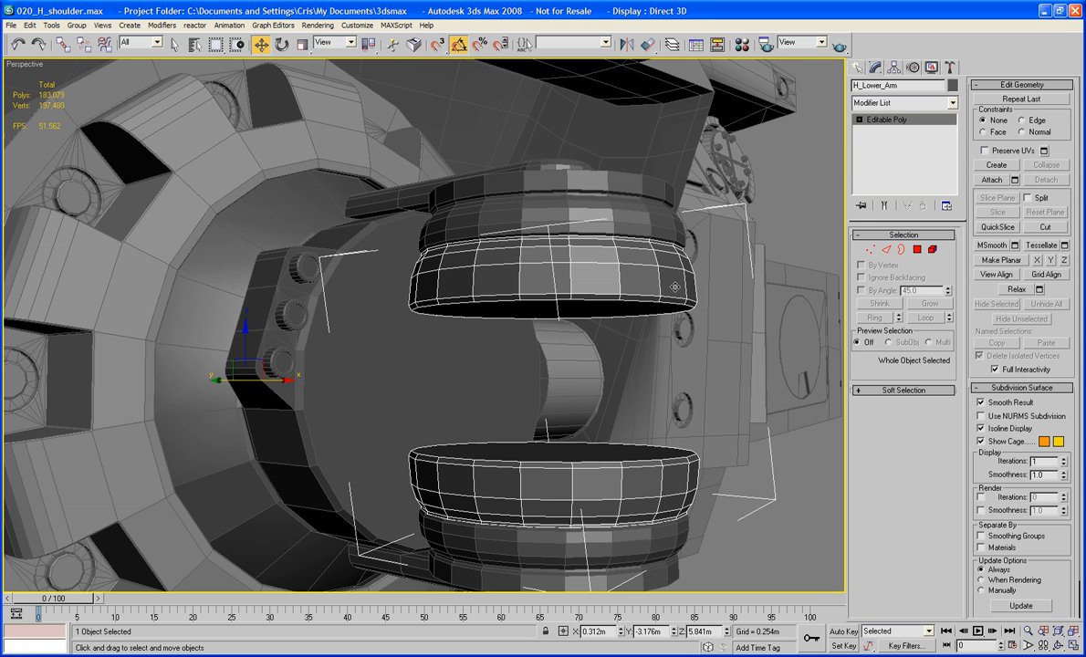
# Step: Select the facing end-cap polygons of the lower arm's two discs and extrude them slightly toward each other
pyautogui.click(917, 250)
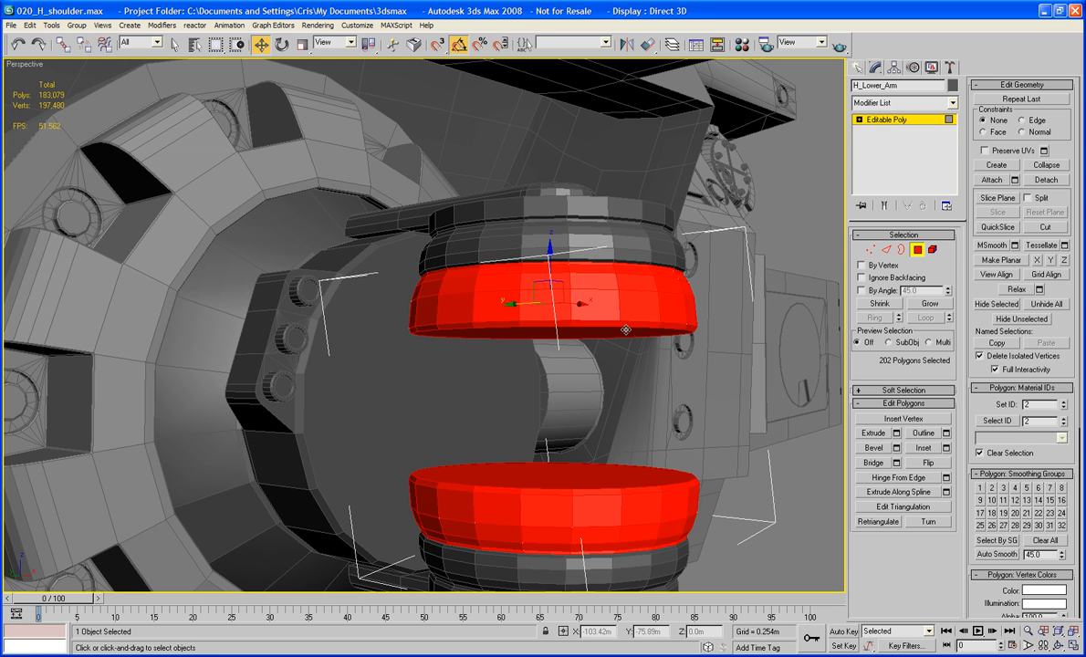
pyautogui.click(583, 309)
pyautogui.keyDown('alt'); pyautogui.moveTo(625, 344); pyautogui.dragTo(626, 345, button='middle'); pyautogui.keyUp('alt')
pyautogui.keyDown('ctrl'); pyautogui.click(567, 460); pyautogui.keyUp('ctrl')
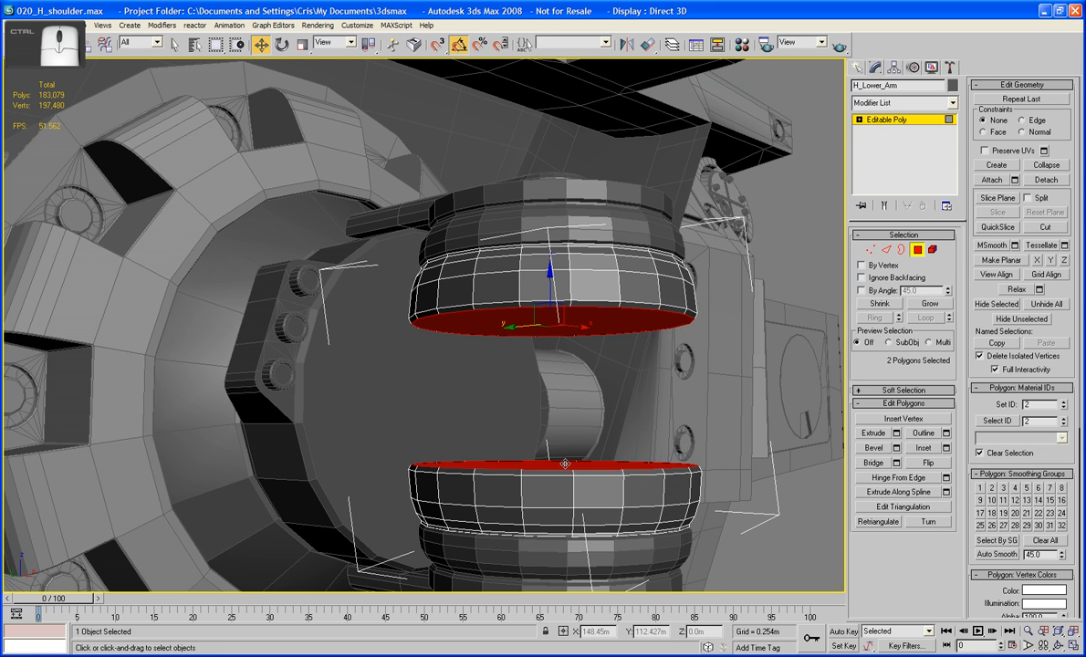
pyautogui.moveTo(567, 459)
pyautogui.keyDown('alt'); pyautogui.mouseDown(button='middle')
pyautogui.moveTo(570, 417)
pyautogui.moveTo(635, 414)
pyautogui.moveTo(588, 417)
pyautogui.moveTo(583, 456)
pyautogui.moveTo(586, 447)
pyautogui.moveTo(571, 459)
pyautogui.mouseUp(button='middle'); pyautogui.keyUp('alt')
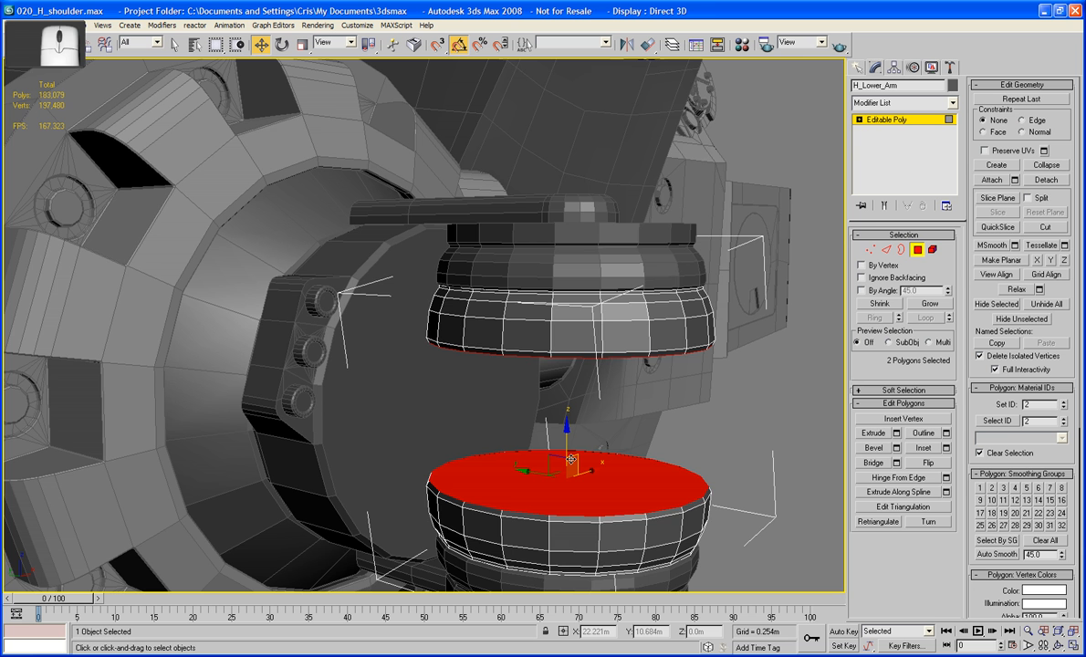
pyautogui.scroll(6, 535, 439)
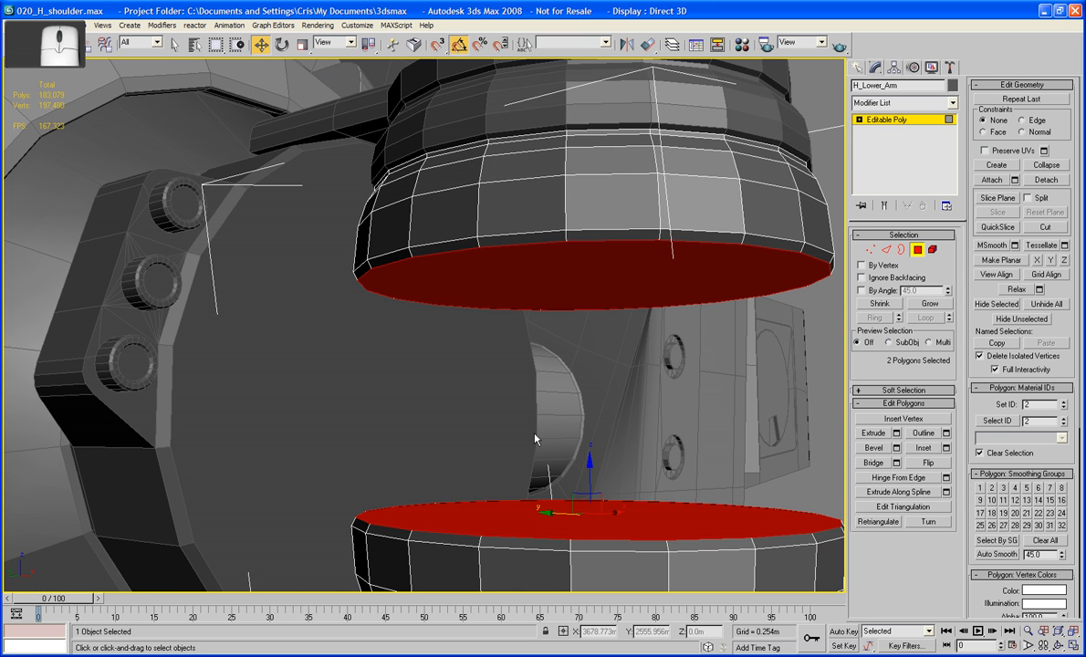
pyautogui.moveTo(535, 439); pyautogui.dragTo(509, 414, button='middle')
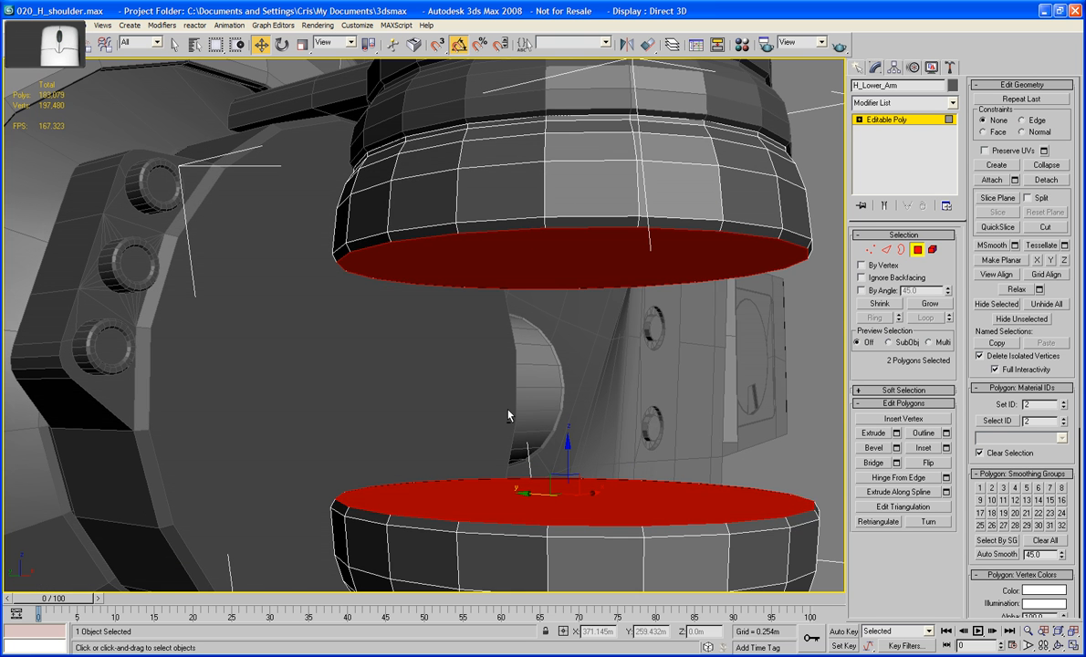
pyautogui.click(873, 434)
pyautogui.moveTo(628, 236); pyautogui.dragTo(618, 268)
# Step: Bevel the two facing caps outward to give each disc a slightly wider rim
pyautogui.click(874, 449)
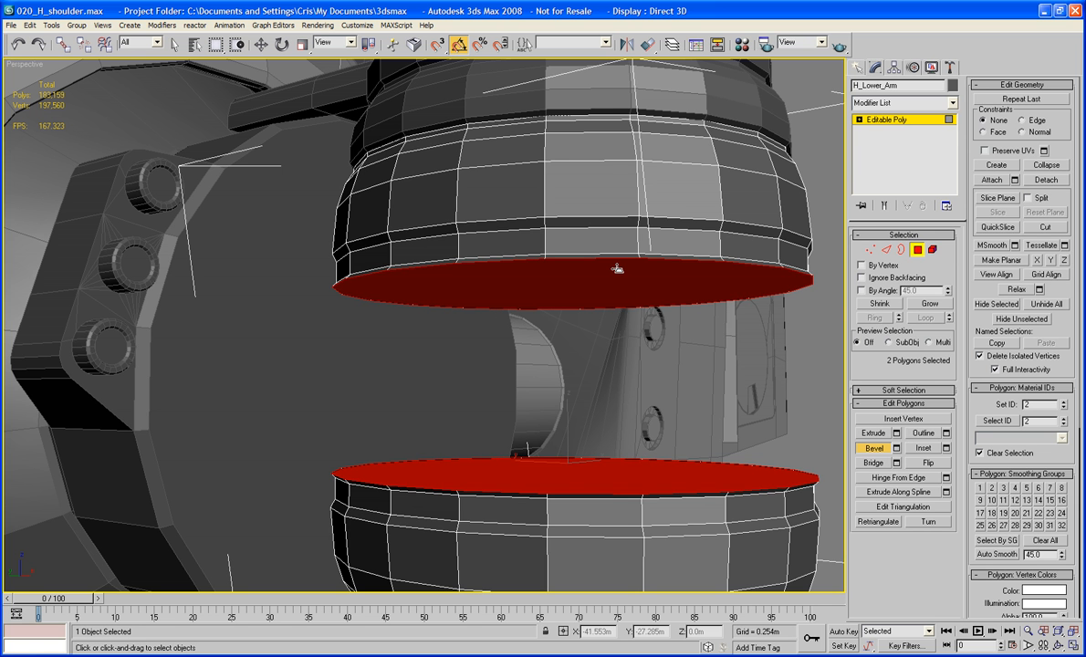
pyautogui.moveTo(581, 275); pyautogui.dragTo(582, 275)
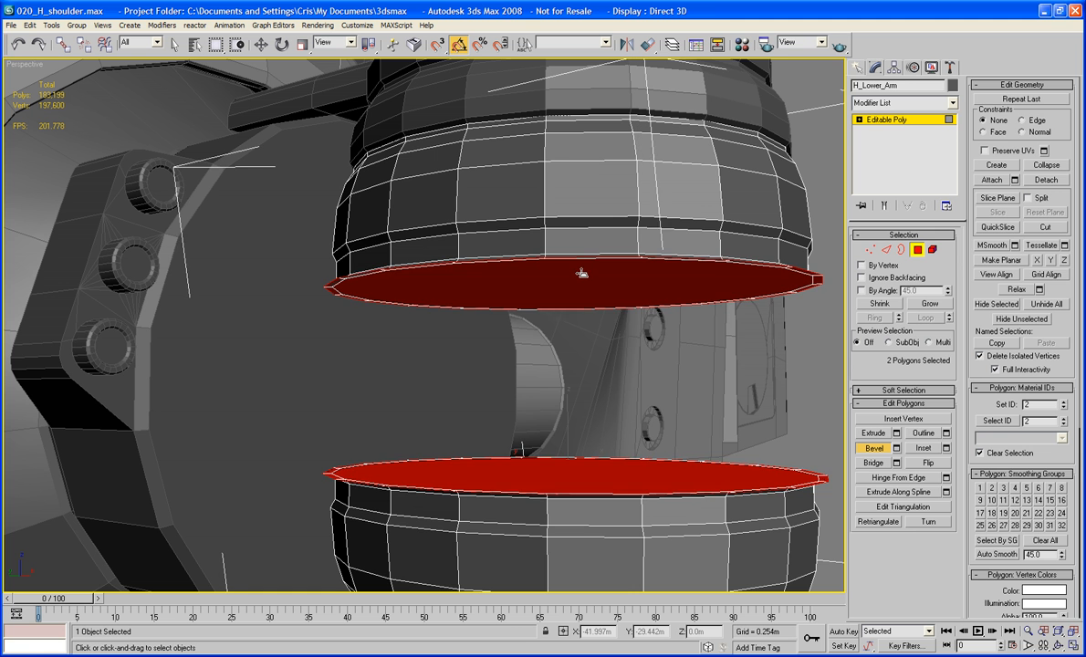
pyautogui.click(581, 272)
pyautogui.moveTo(538, 279); pyautogui.dragTo(536, 264)
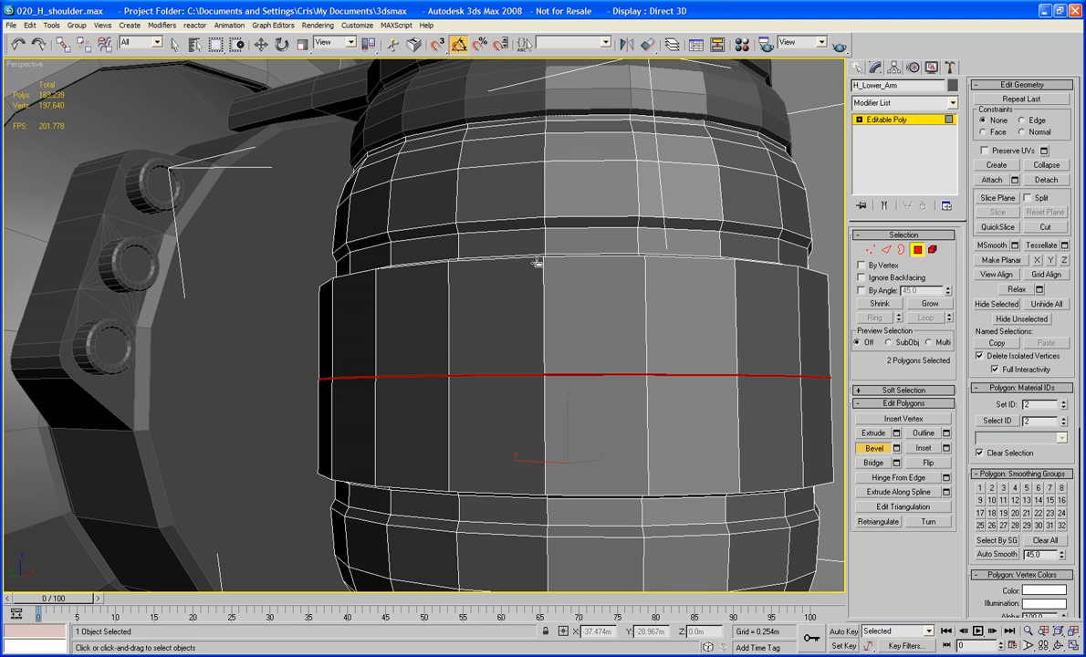
pyautogui.moveTo(538, 263); pyautogui.dragTo(536, 266)
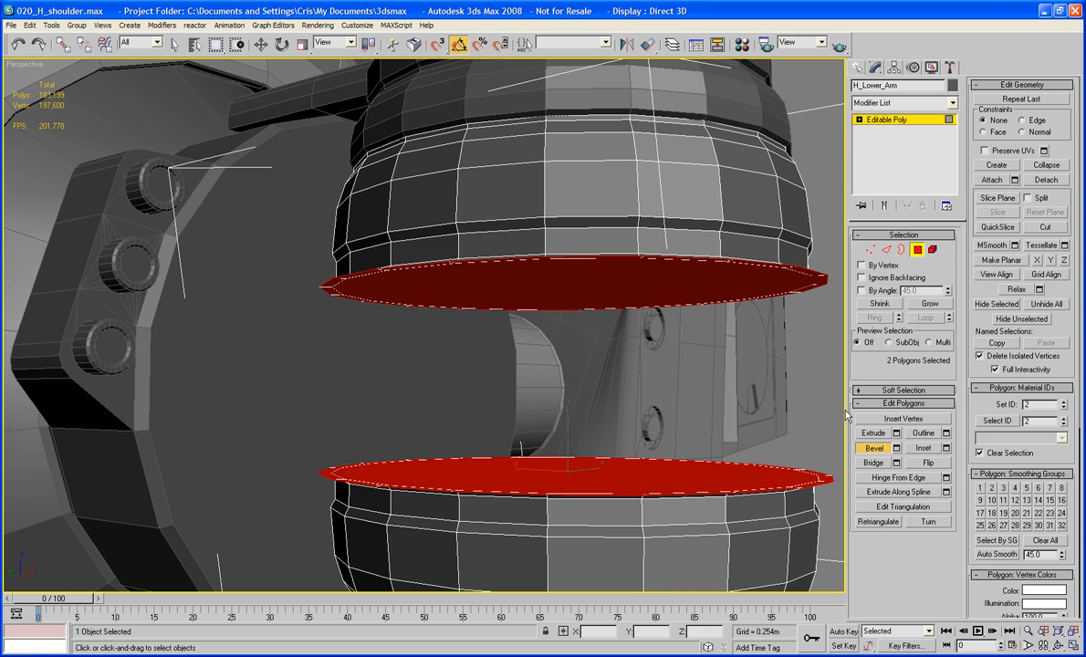
# Step: Bridge the two widened caps with 1 segment to join the discs with a central band, and clear the selection
pyautogui.click(896, 462)
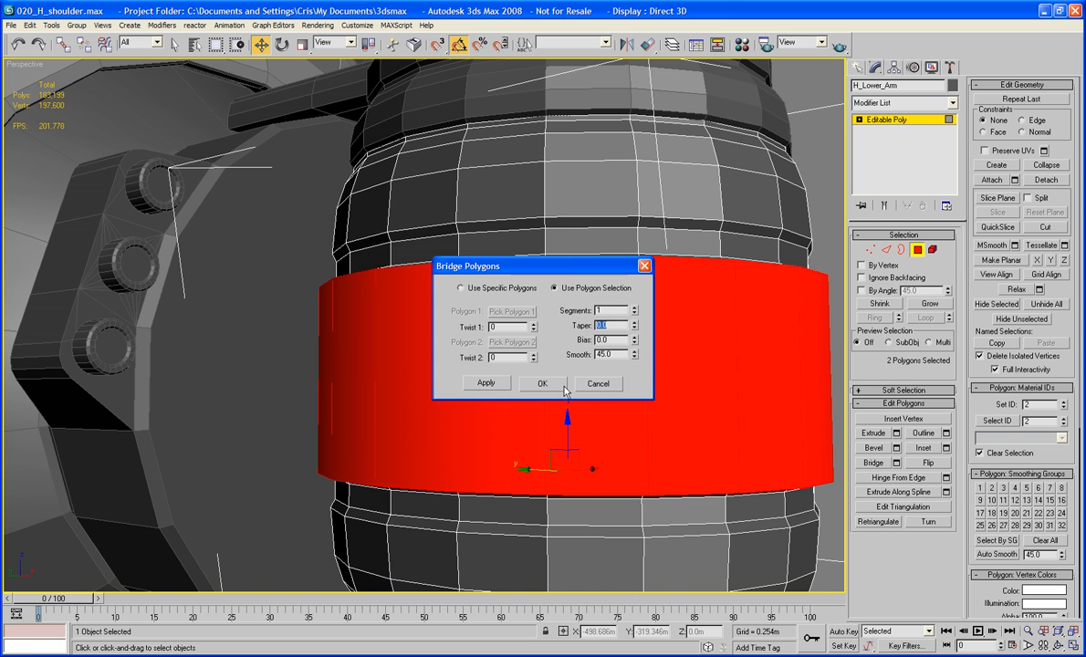
pyautogui.click(545, 384)
pyautogui.moveTo(549, 384); pyautogui.dragTo(497, 363, button='middle')
pyautogui.click(836, 391)
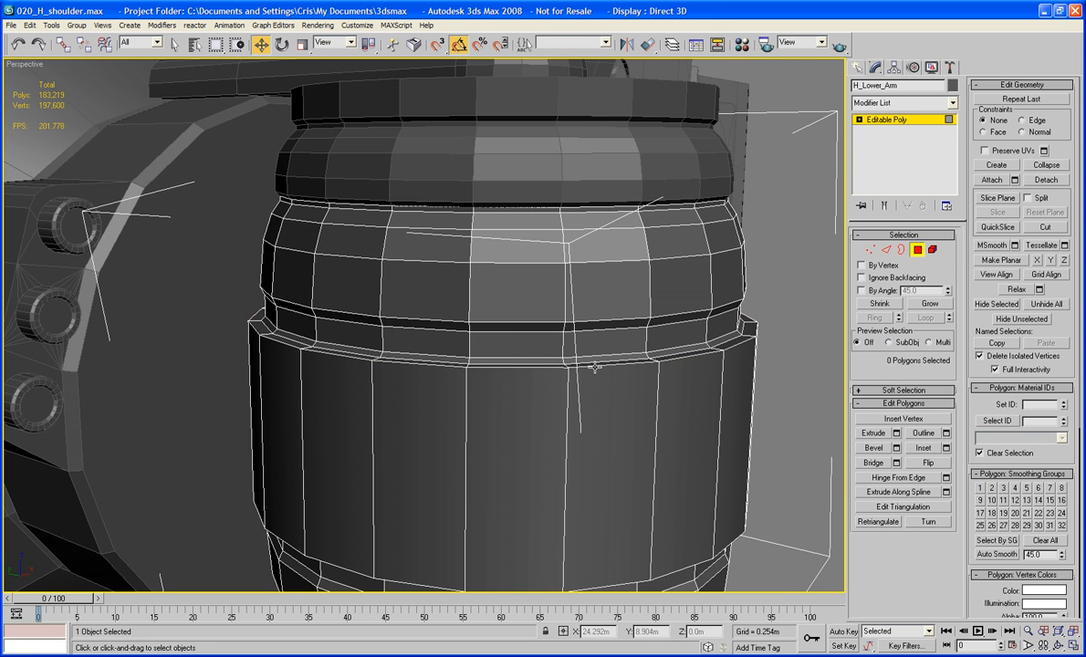
# Step: Select the edge loops along the band's upper and lower borders and connect them with 1 segment to add vertical edges around it
pyautogui.click(505, 345)
pyautogui.moveTo(530, 417); pyautogui.dragTo(572, 401, button='middle')
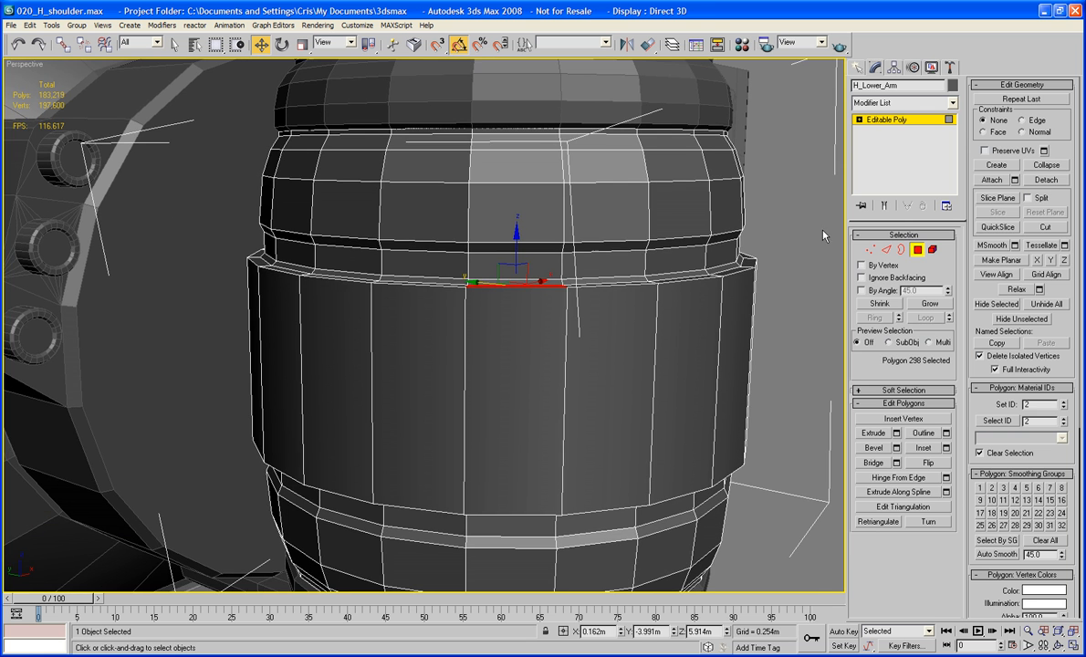
pyautogui.click(886, 249)
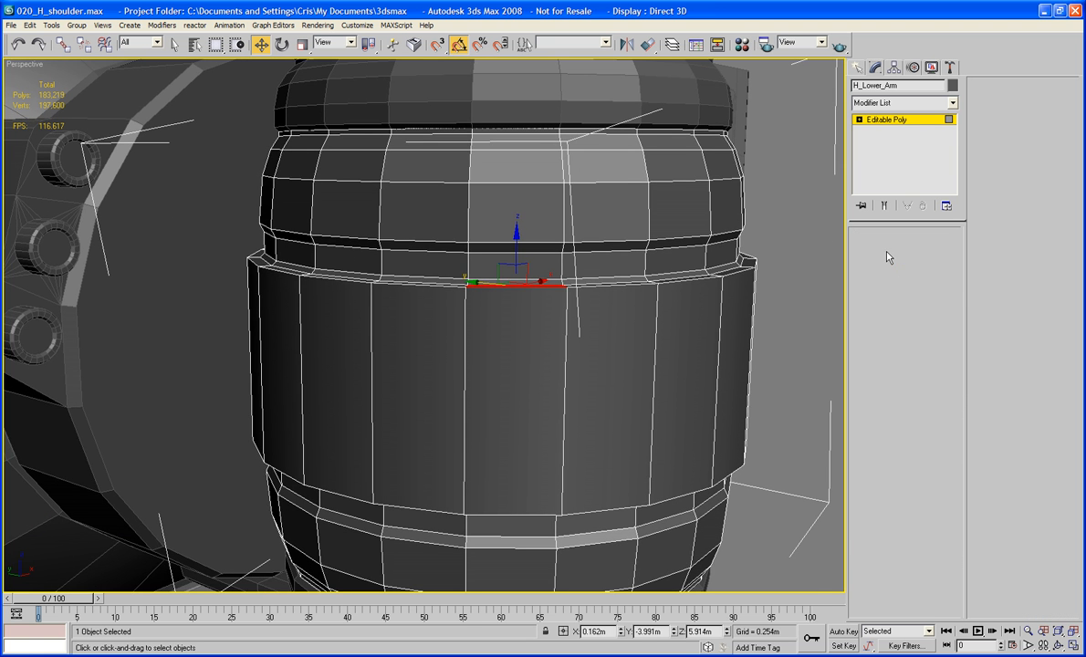
pyautogui.click(492, 287)
pyautogui.moveTo(502, 400); pyautogui.dragTo(469, 302, button='middle')
pyautogui.keyDown('ctrl'); pyautogui.click(502, 409); pyautogui.keyUp('ctrl')
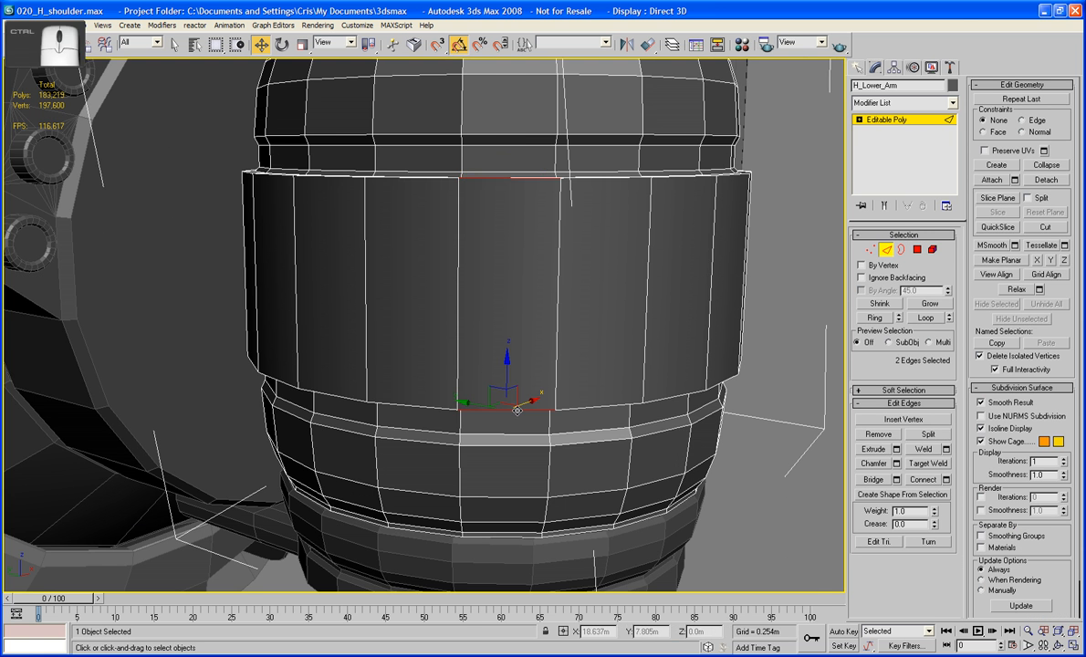
pyautogui.keyDown('alt'); pyautogui.moveTo(502, 410); pyautogui.dragTo(549, 448, button='middle'); pyautogui.keyUp('alt')
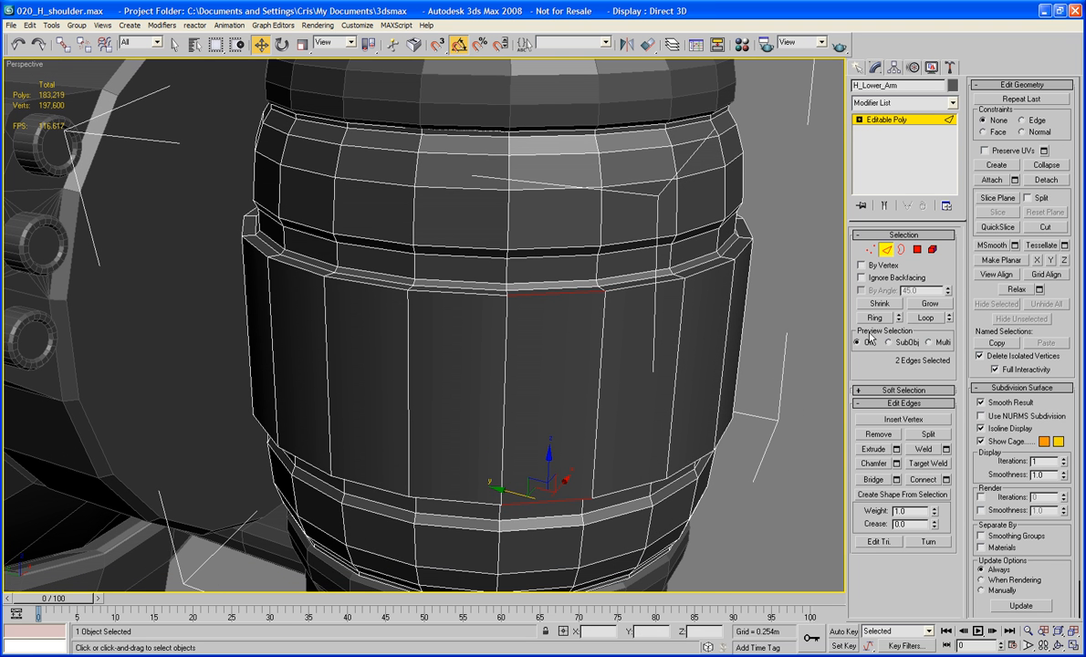
pyautogui.click(925, 317)
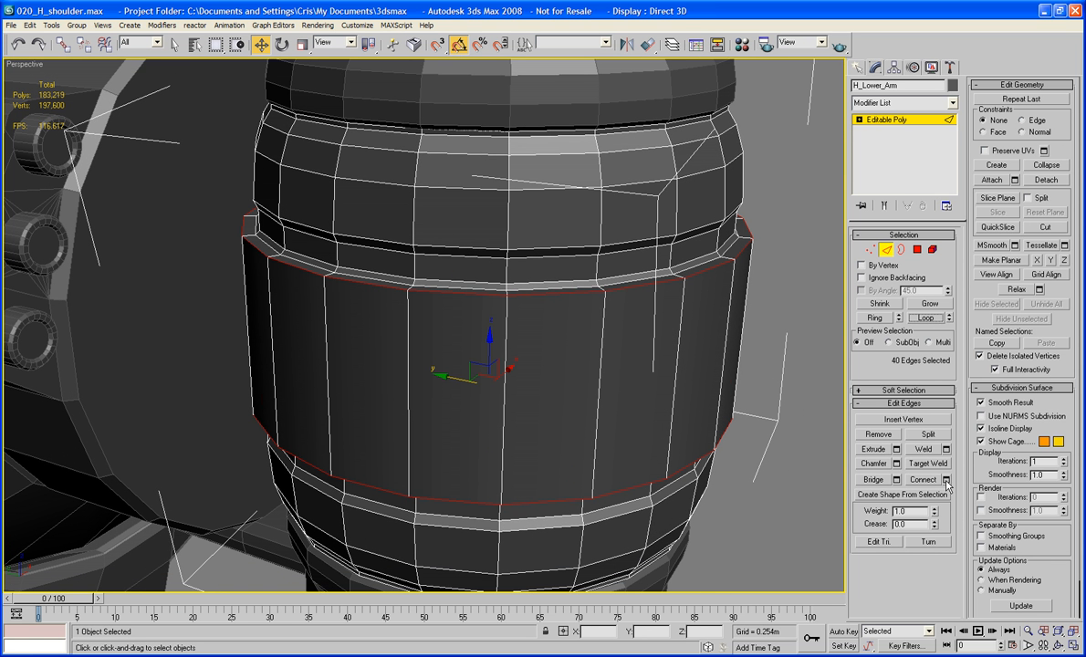
pyautogui.click(946, 481)
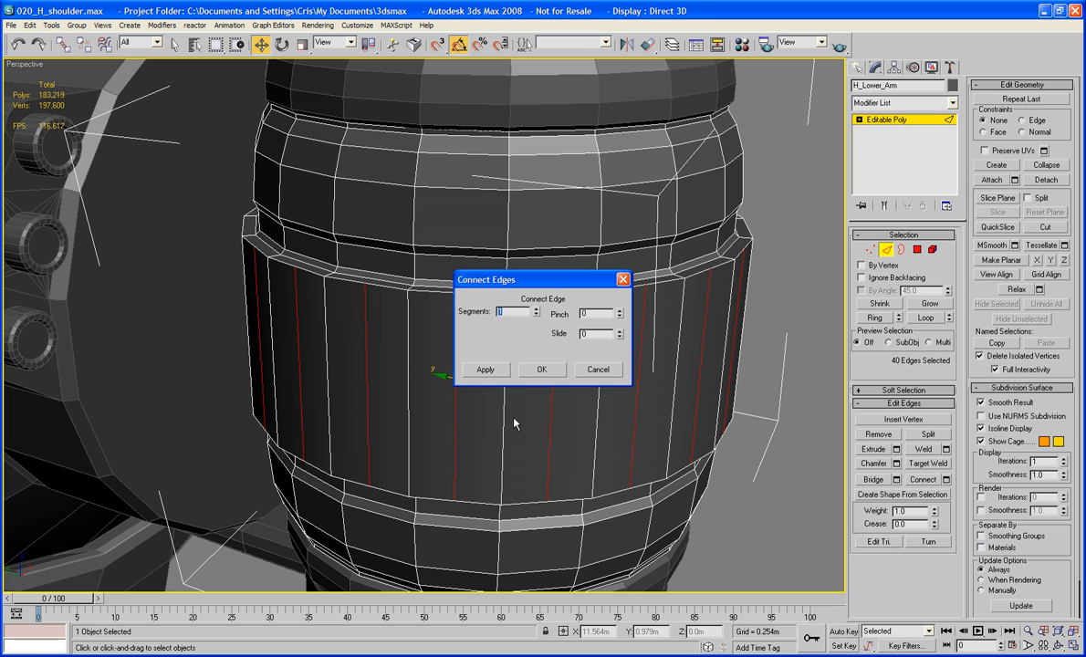
pyautogui.click(542, 370)
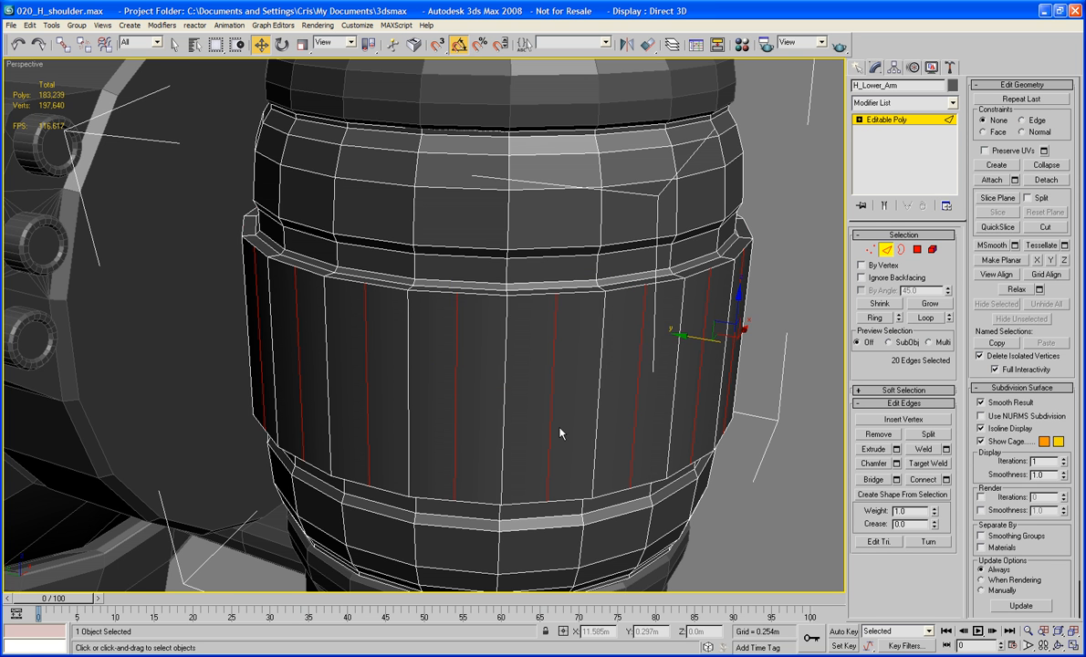
pyautogui.click(764, 414)
pyautogui.moveTo(617, 378)
pyautogui.keyDown('alt'); pyautogui.mouseDown(button='middle')
pyautogui.moveTo(642, 378)
pyautogui.moveTo(648, 436)
pyautogui.moveTo(619, 414)
pyautogui.moveTo(572, 417)
pyautogui.moveTo(620, 386)
pyautogui.mouseUp(button='middle'); pyautogui.keyUp('alt')
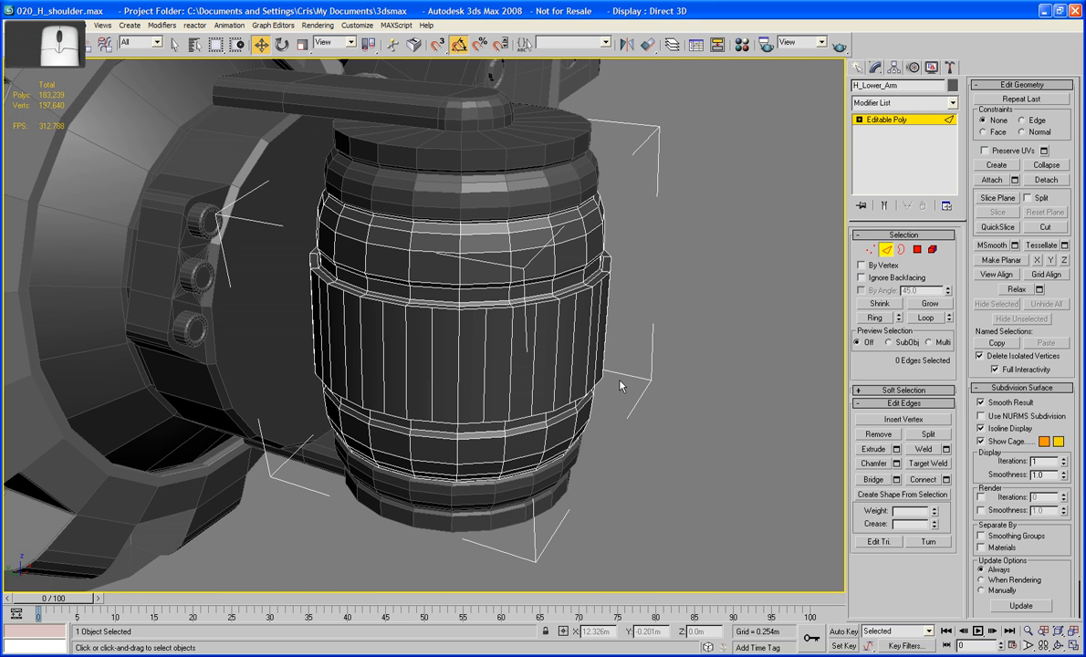
pyautogui.scroll(6, 620, 386)
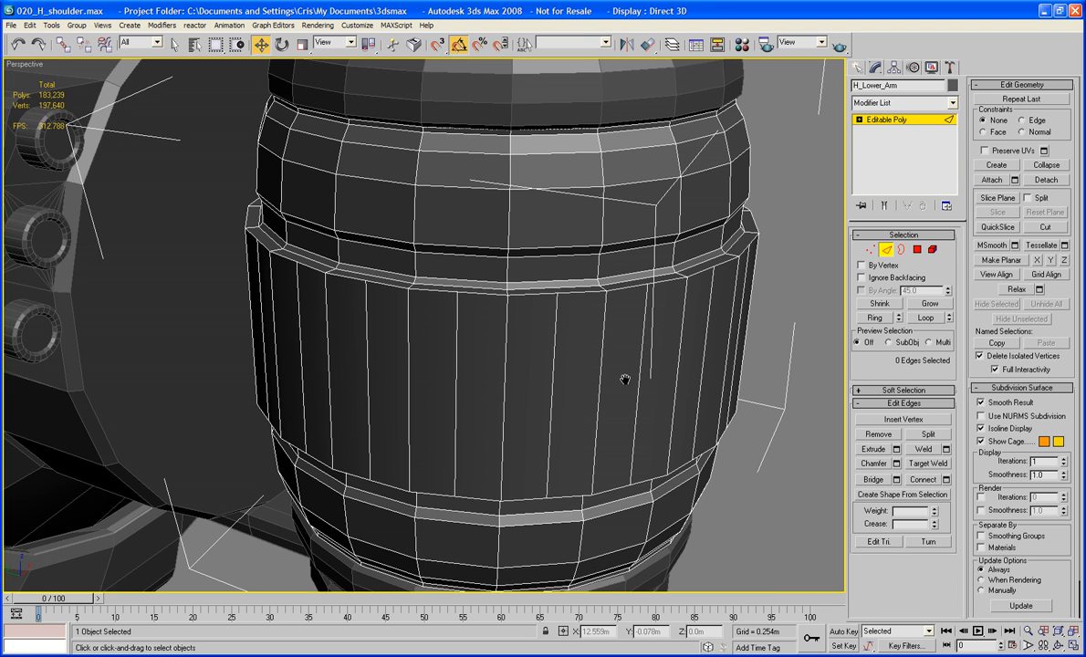
pyautogui.moveTo(624, 379); pyautogui.dragTo(625, 359, button='middle')
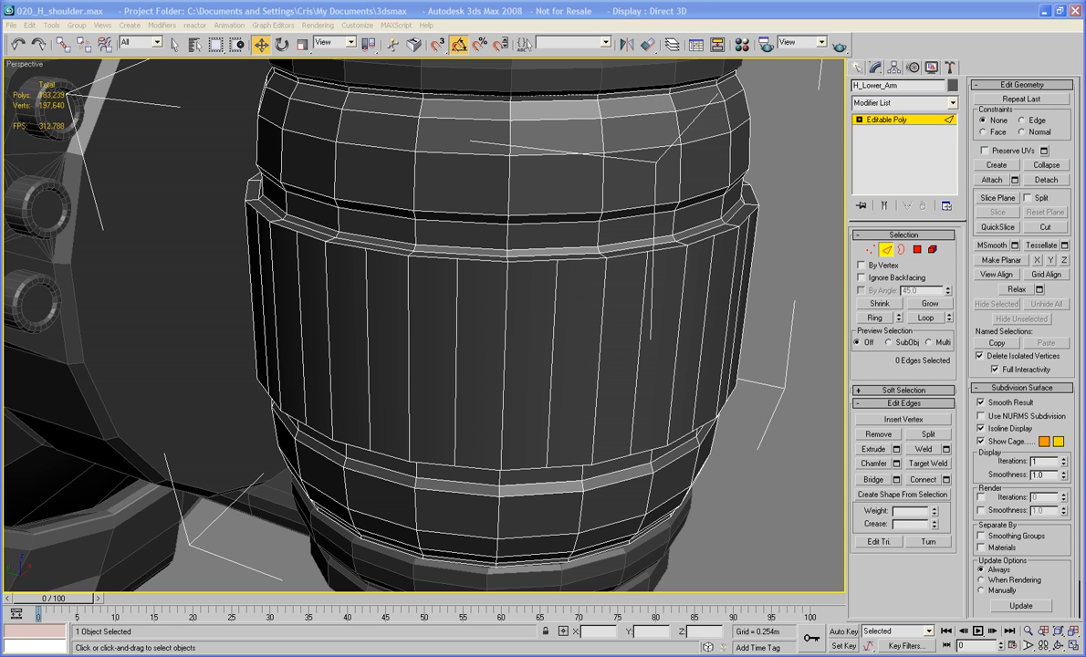
pyautogui.moveTo(647, 439); pyautogui.dragTo(649, 456, button='middle')
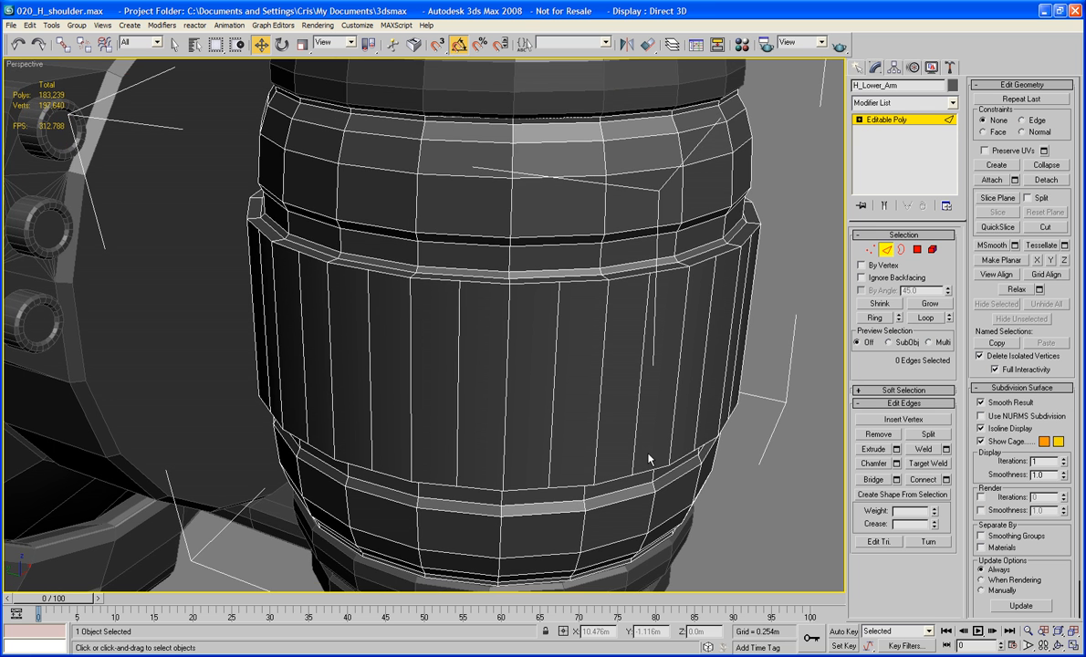
pyautogui.scroll(-3, 638, 393)
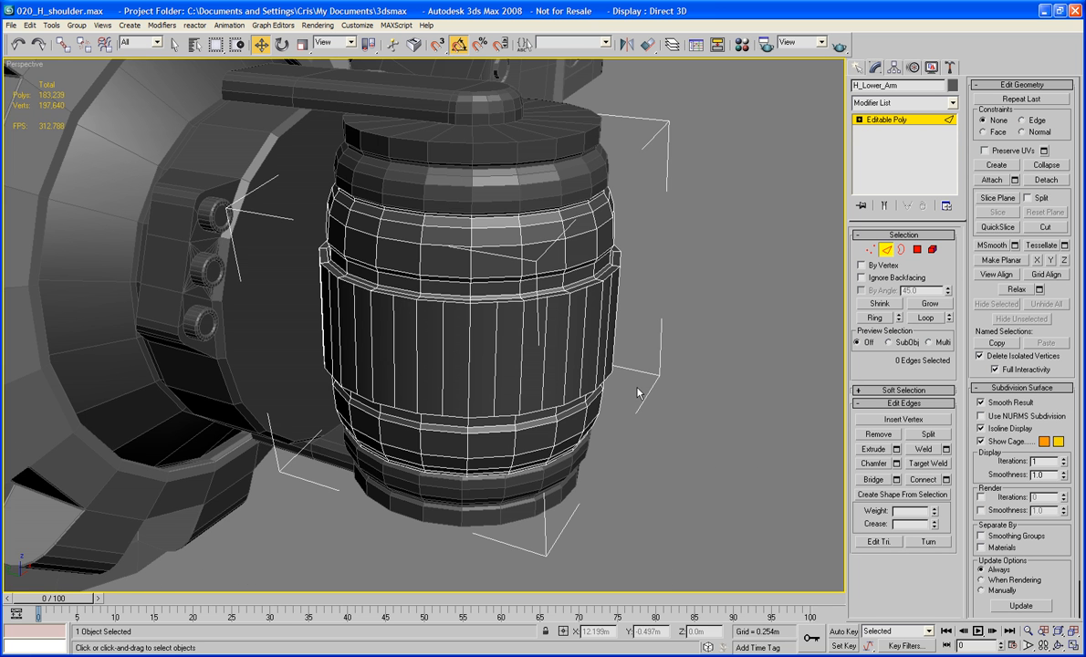
pyautogui.keyDown('alt'); pyautogui.moveTo(637, 392); pyautogui.dragTo(539, 354, button='middle'); pyautogui.keyUp('alt')
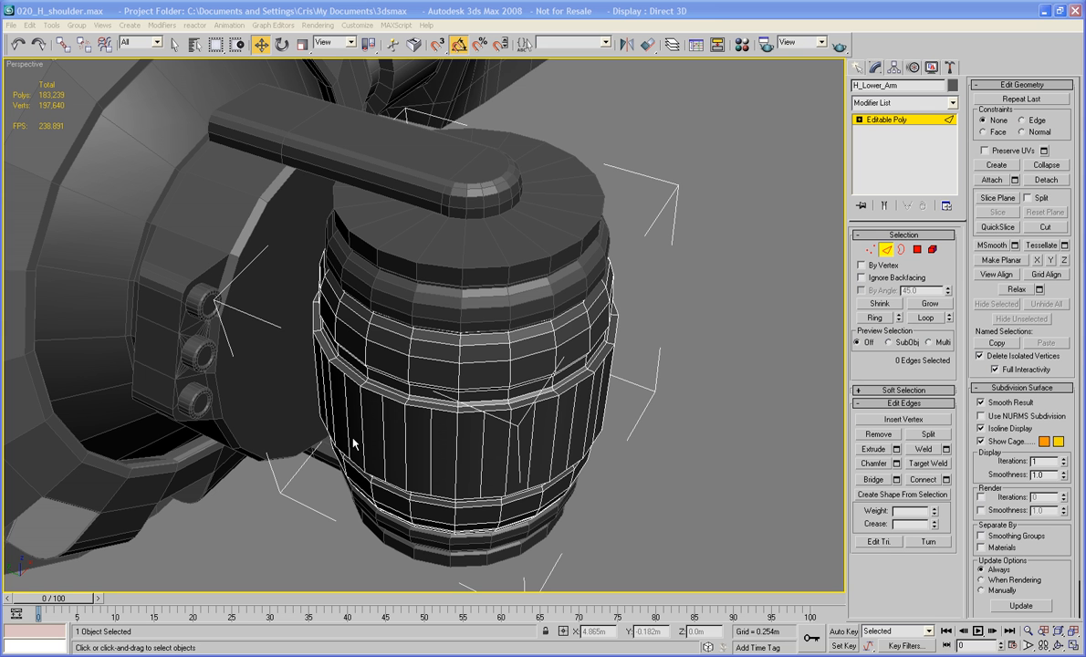
pyautogui.moveTo(446, 441)
pyautogui.mouseDown(button='middle')
pyautogui.moveTo(474, 404)
pyautogui.moveTo(480, 418)
pyautogui.moveTo(480, 427)
pyautogui.moveTo(446, 422)
pyautogui.mouseUp(button='middle')
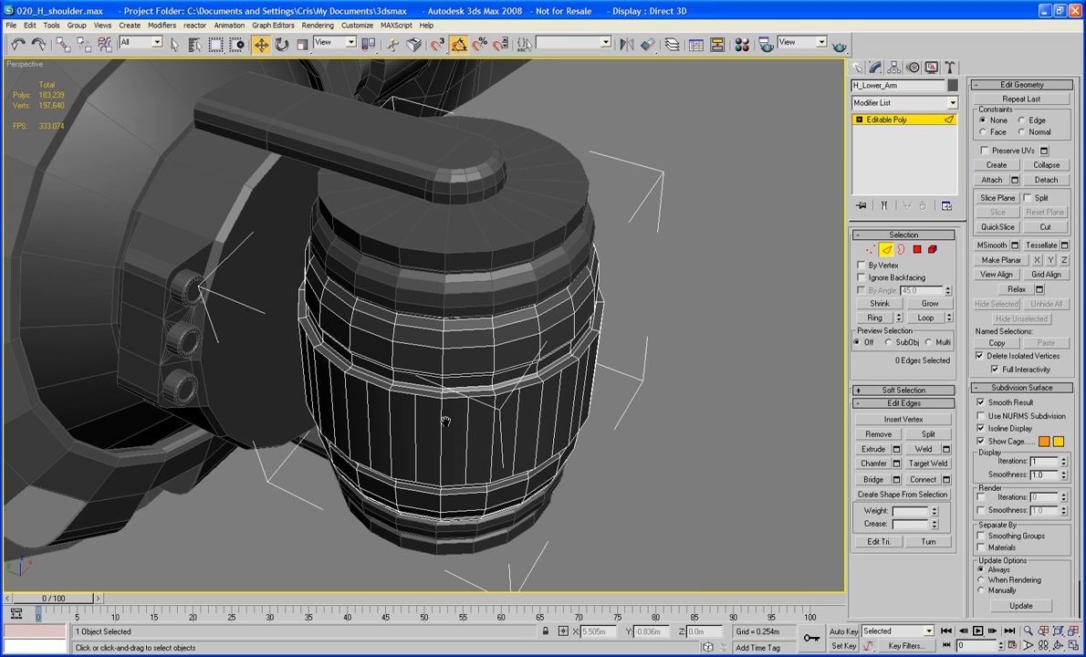
# Step: Select nine adjacent vertical polygons on the outer side of the lower arm's central band
pyautogui.click(918, 249)
pyautogui.click(476, 438)
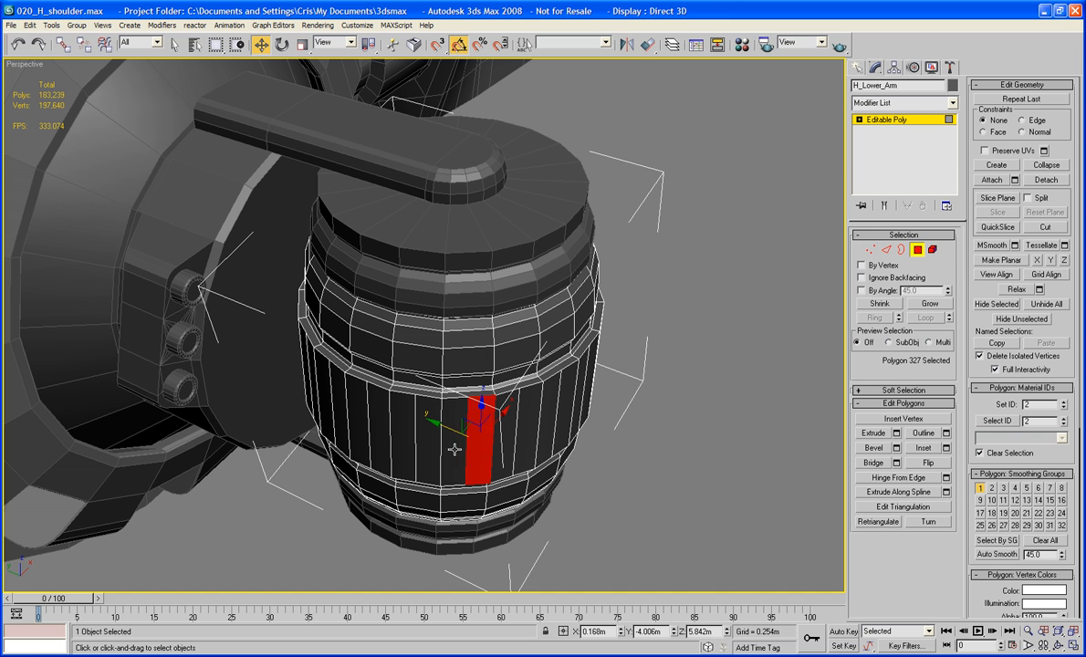
pyautogui.keyDown('ctrl'); pyautogui.click(454, 449); pyautogui.keyUp('ctrl')
pyautogui.keyDown('ctrl'); pyautogui.click(427, 446); pyautogui.keyUp('ctrl')
pyautogui.keyDown('ctrl'); pyautogui.click(402, 442); pyautogui.keyUp('ctrl')
pyautogui.keyDown('ctrl'); pyautogui.click(378, 433); pyautogui.keyUp('ctrl')
pyautogui.keyDown('ctrl'); pyautogui.click(357, 426); pyautogui.keyUp('ctrl')
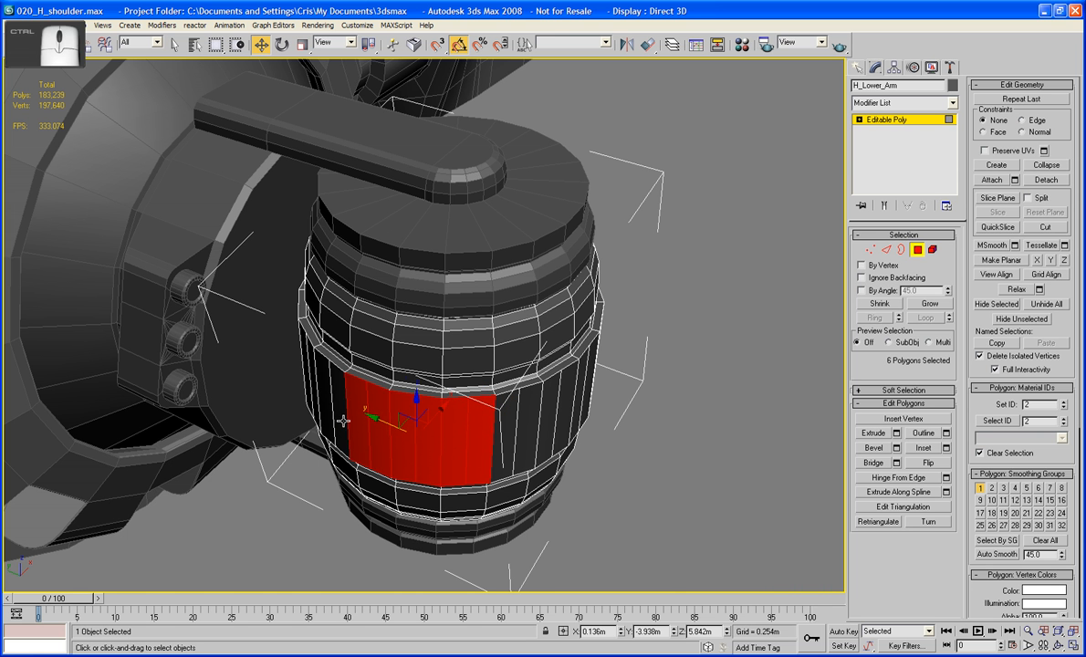
pyautogui.keyDown('ctrl'); pyautogui.click(343, 420); pyautogui.keyUp('ctrl')
pyautogui.keyDown('ctrl'); pyautogui.click(325, 407); pyautogui.keyUp('ctrl')
pyautogui.keyDown('ctrl'); pyautogui.click(315, 399); pyautogui.keyUp('ctrl')
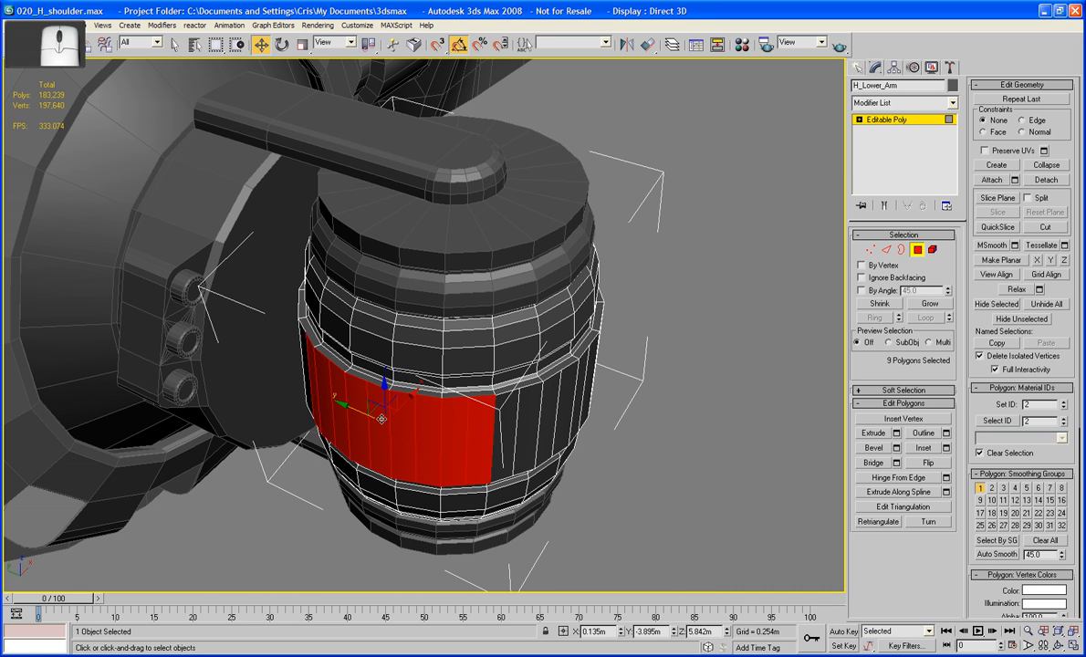
pyautogui.keyDown('alt'); pyautogui.moveTo(382, 419); pyautogui.dragTo(447, 369, button='middle'); pyautogui.keyUp('alt')
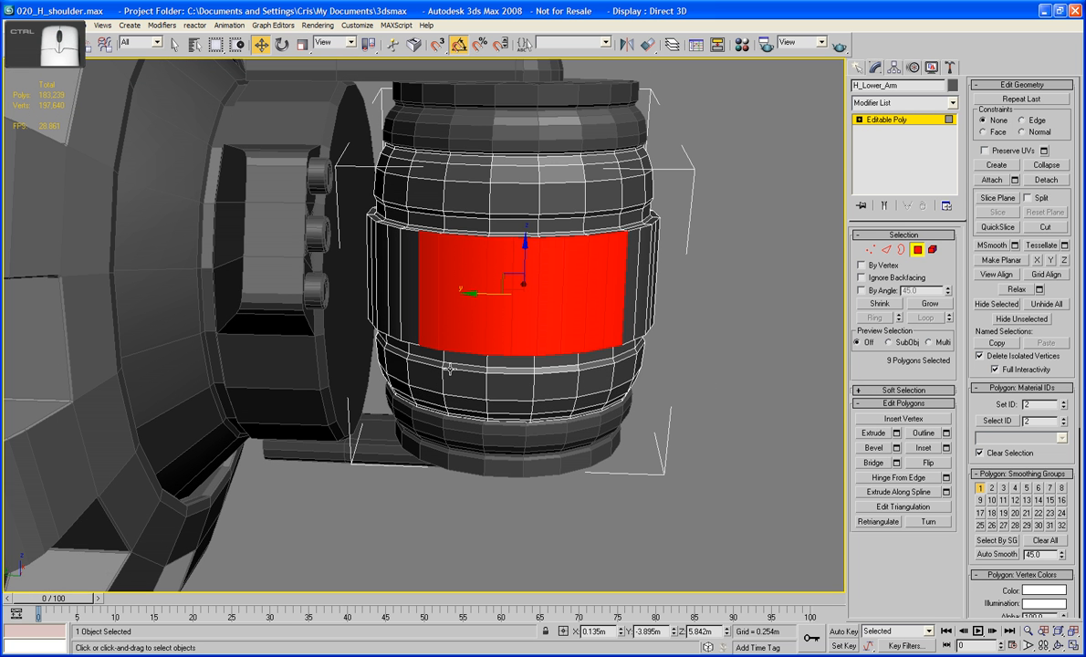
pyautogui.keyDown('ctrl'); pyautogui.click(429, 297); pyautogui.keyUp('ctrl')
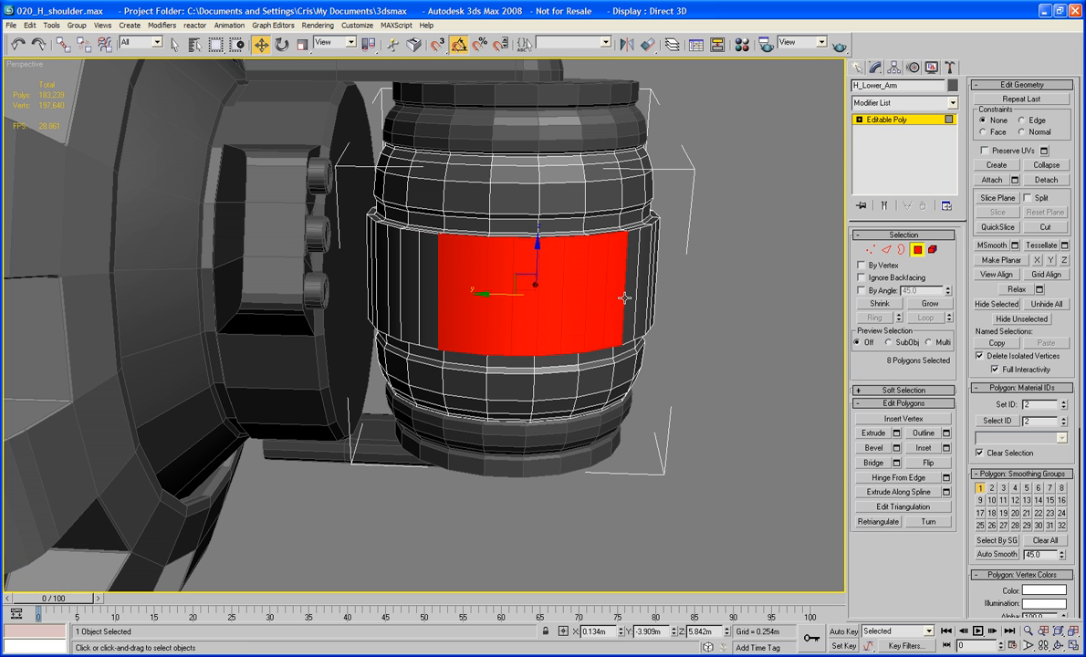
pyautogui.keyDown('ctrl'); pyautogui.click(628, 297); pyautogui.keyUp('ctrl')
pyautogui.keyDown('alt'); pyautogui.moveTo(630, 298); pyautogui.dragTo(505, 261, button='middle'); pyautogui.keyUp('alt')
# Step: Clone the nine selected band polygons to a new element offset along X, and scale the copy flat along X
pyautogui.keyDown('alt'); pyautogui.moveTo(496, 294); pyautogui.dragTo(308, 339, button='middle'); pyautogui.keyUp('alt')
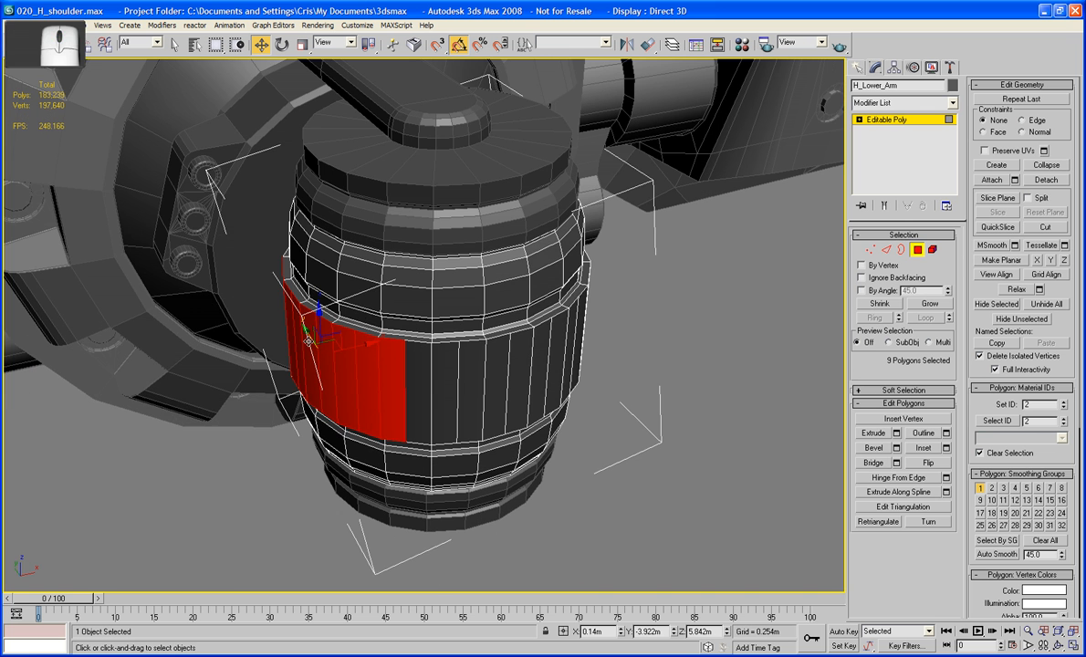
pyautogui.keyDown('shift'); pyautogui.moveTo(365, 351); pyautogui.dragTo(232, 369); pyautogui.keyUp('shift')
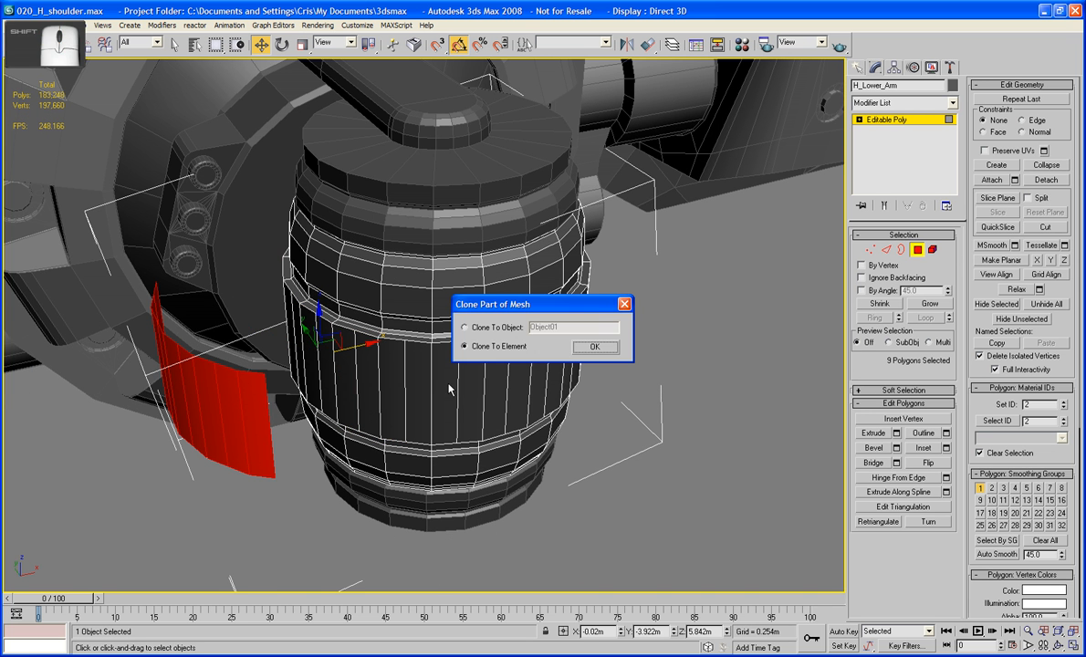
pyautogui.click(593, 347)
pyautogui.keyDown('alt'); pyautogui.moveTo(563, 347); pyautogui.dragTo(343, 240, button='middle'); pyautogui.keyUp('alt')
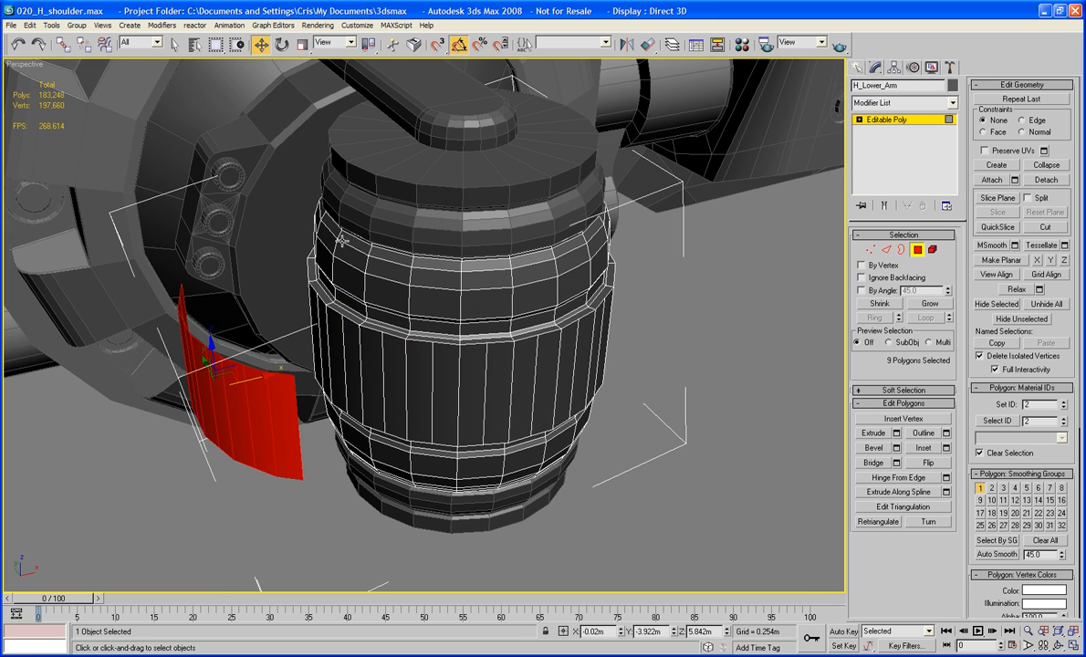
pyautogui.click(302, 44)
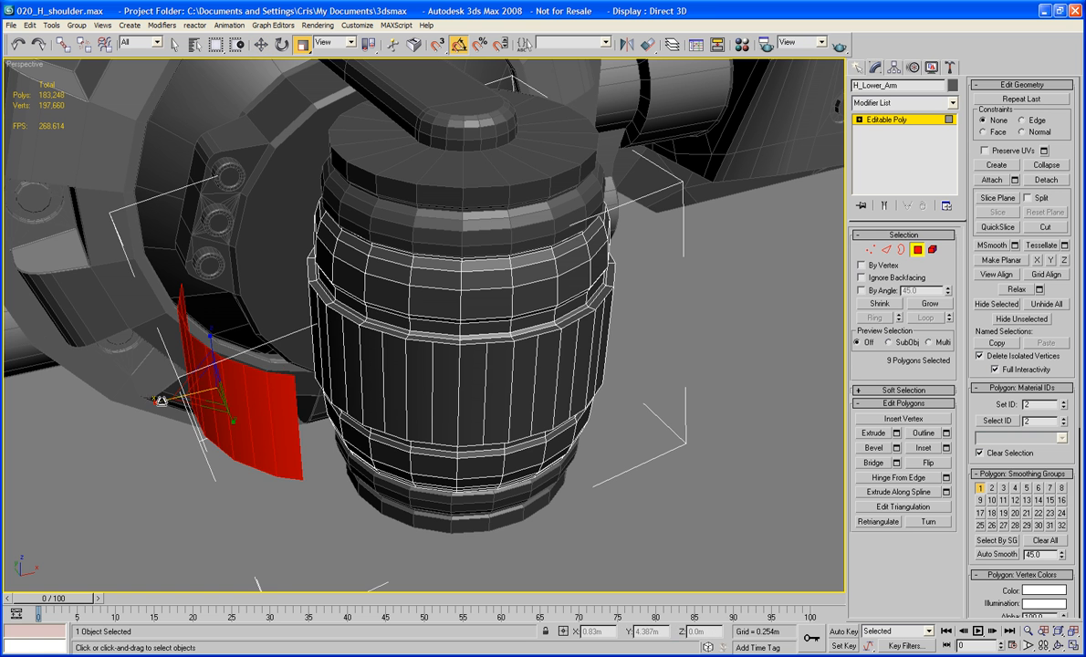
pyautogui.moveTo(151, 375); pyautogui.dragTo(613, 391)
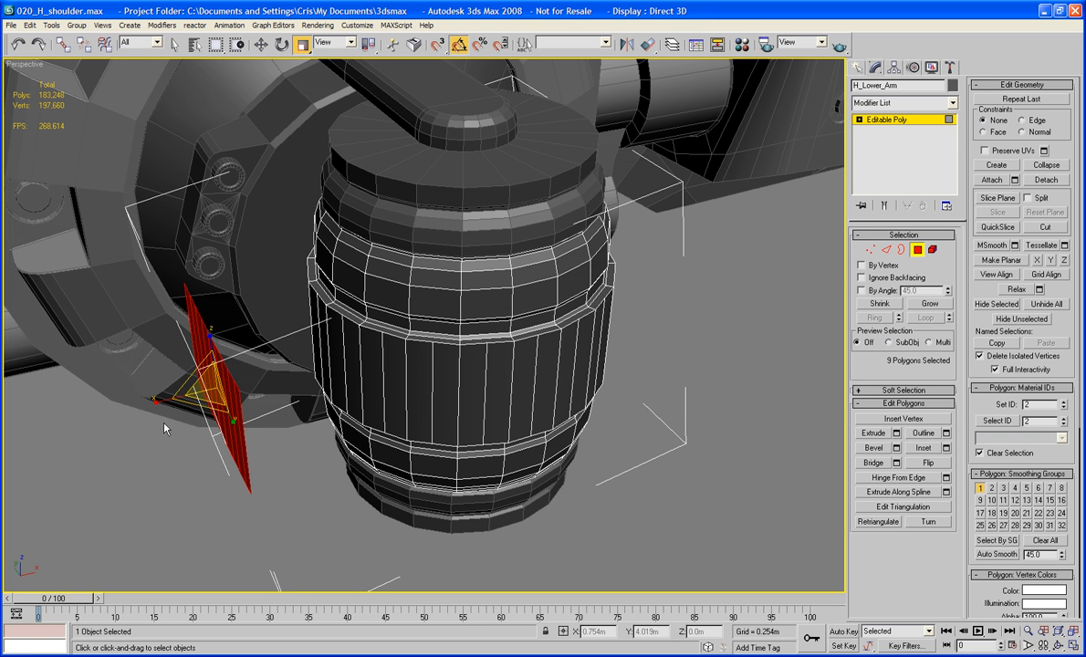
# Step: Flatten the cloned polygons completely along X, flip their normals and clear the selection
pyautogui.moveTo(159, 400); pyautogui.dragTo(605, 330)
pyautogui.moveTo(1083, 295); pyautogui.dragTo(1006, 318)
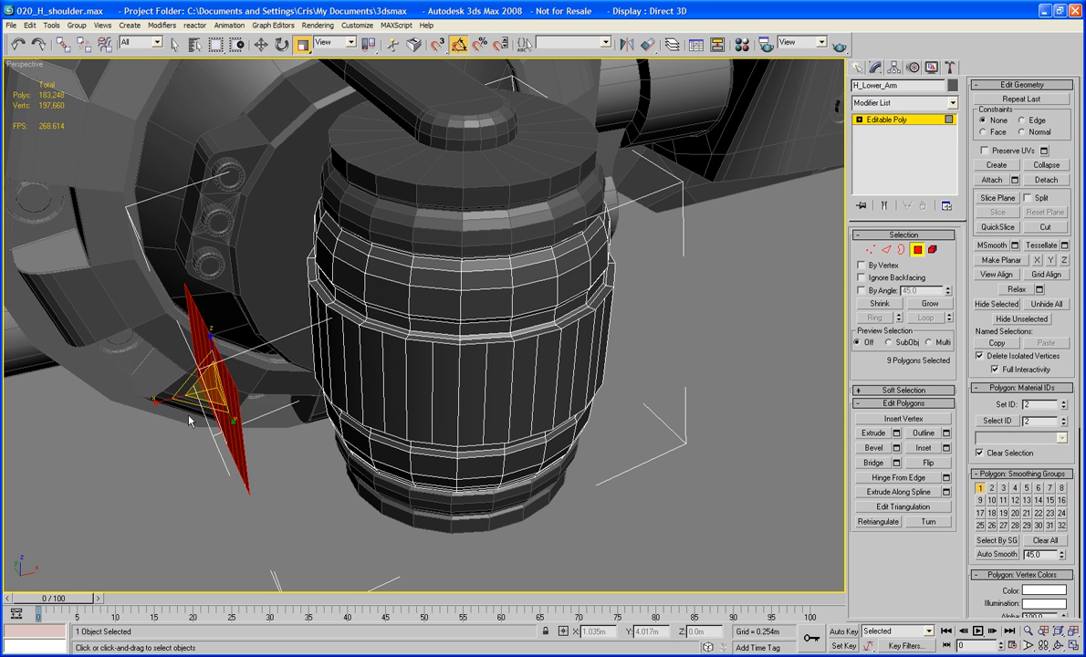
pyautogui.moveTo(159, 400); pyautogui.dragTo(782, 313)
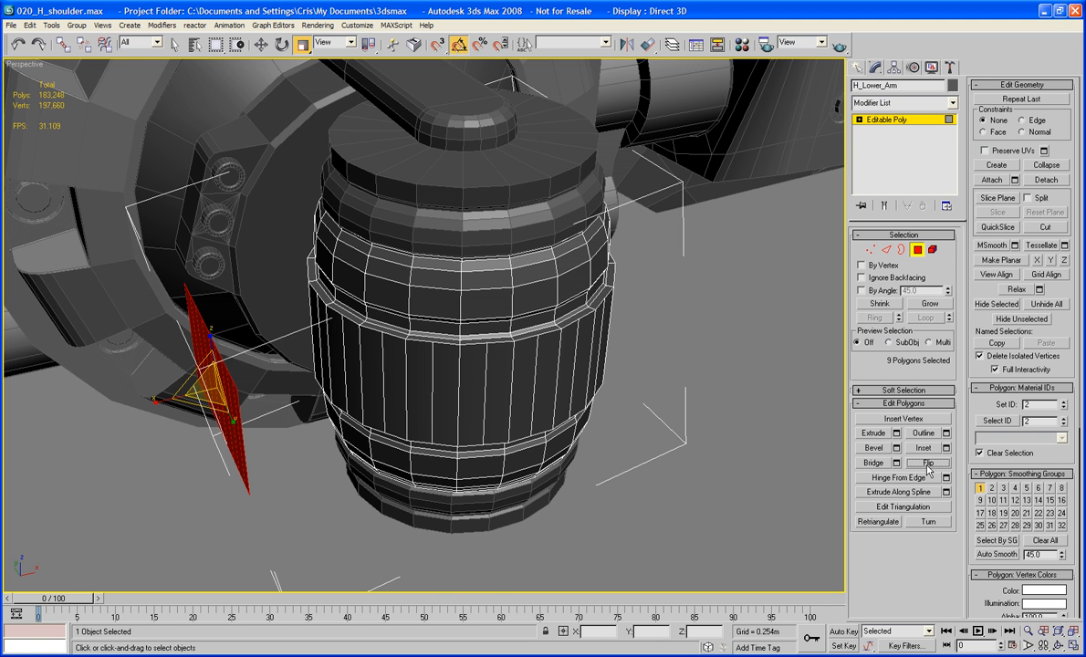
pyautogui.keyDown('alt'); pyautogui.moveTo(828, 420); pyautogui.dragTo(720, 391, button='middle'); pyautogui.keyUp('alt')
pyautogui.click(771, 406)
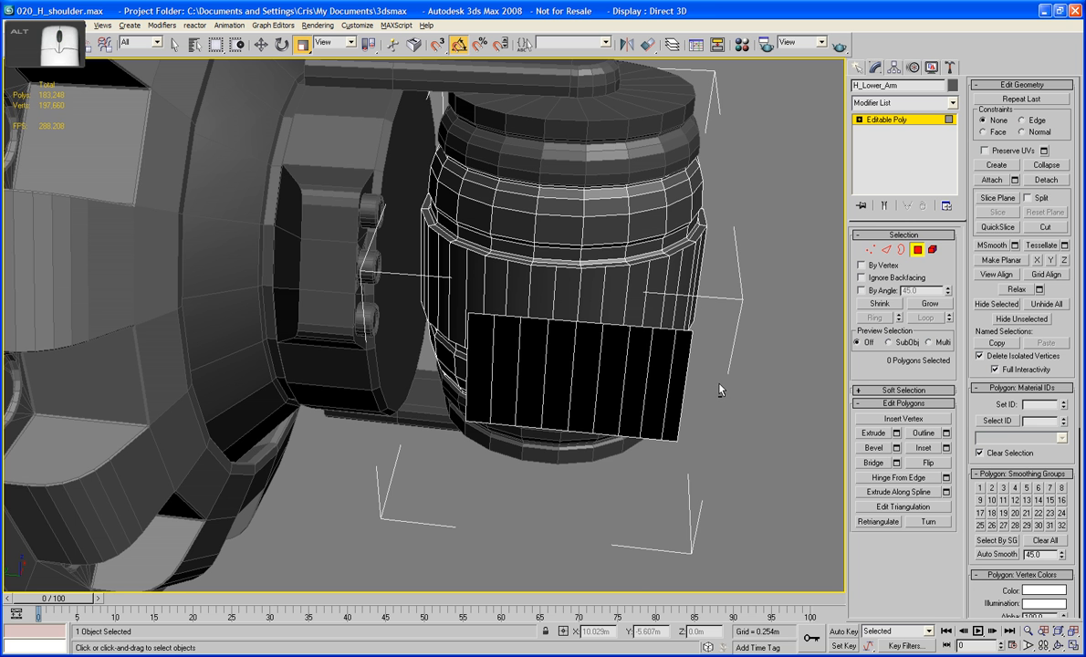
pyautogui.press('f')
pyautogui.press('z')
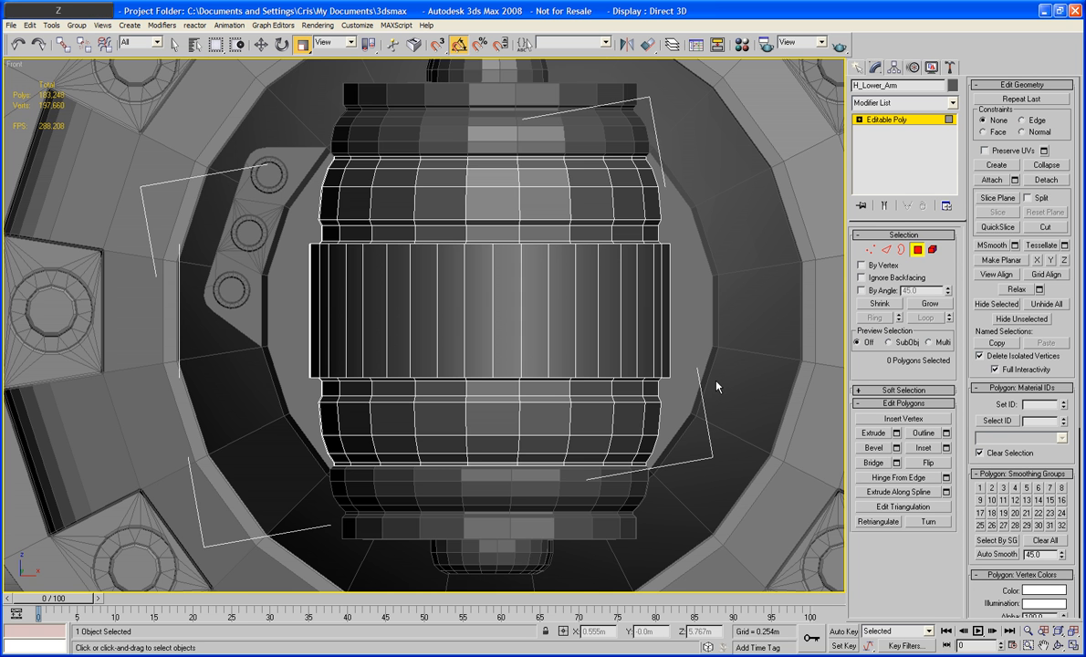
pyautogui.scroll(-5, 628, 366)
pyautogui.scroll(-4, 618, 366)
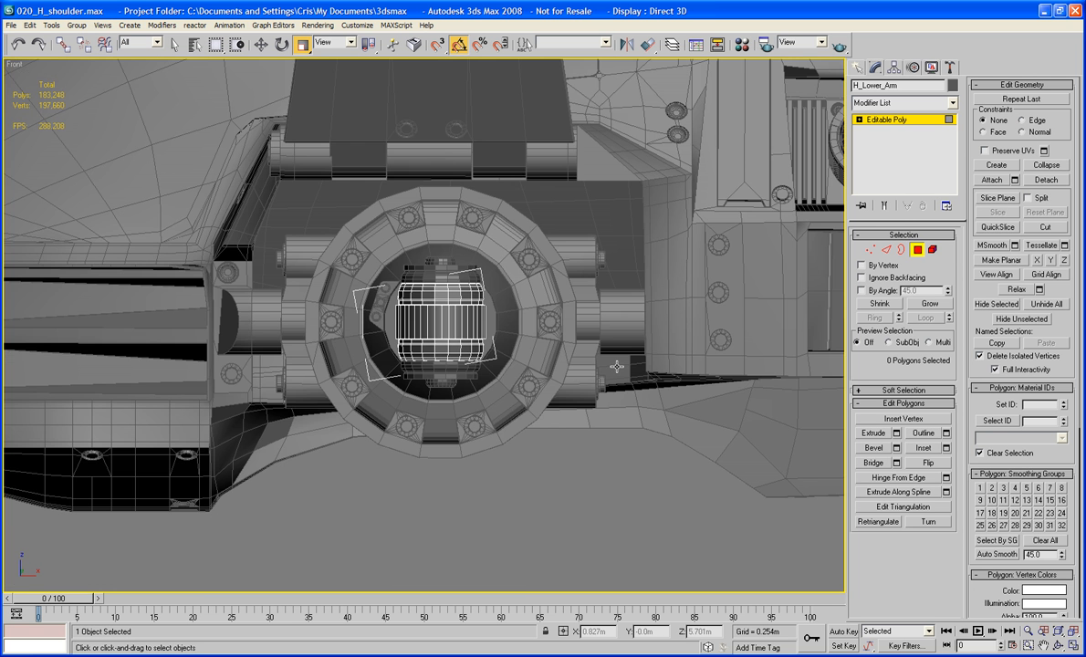
pyautogui.press('z')
# Step: Select the nine adjacent vertical polygons on the central band that face the flattened copy
pyautogui.moveTo(575, 340)
pyautogui.keyDown('alt'); pyautogui.mouseDown(button='middle')
pyautogui.moveTo(584, 329)
pyautogui.moveTo(575, 339)
pyautogui.moveTo(597, 383)
pyautogui.moveTo(535, 364)
pyautogui.moveTo(575, 349)
pyautogui.mouseUp(button='middle'); pyautogui.keyUp('alt')
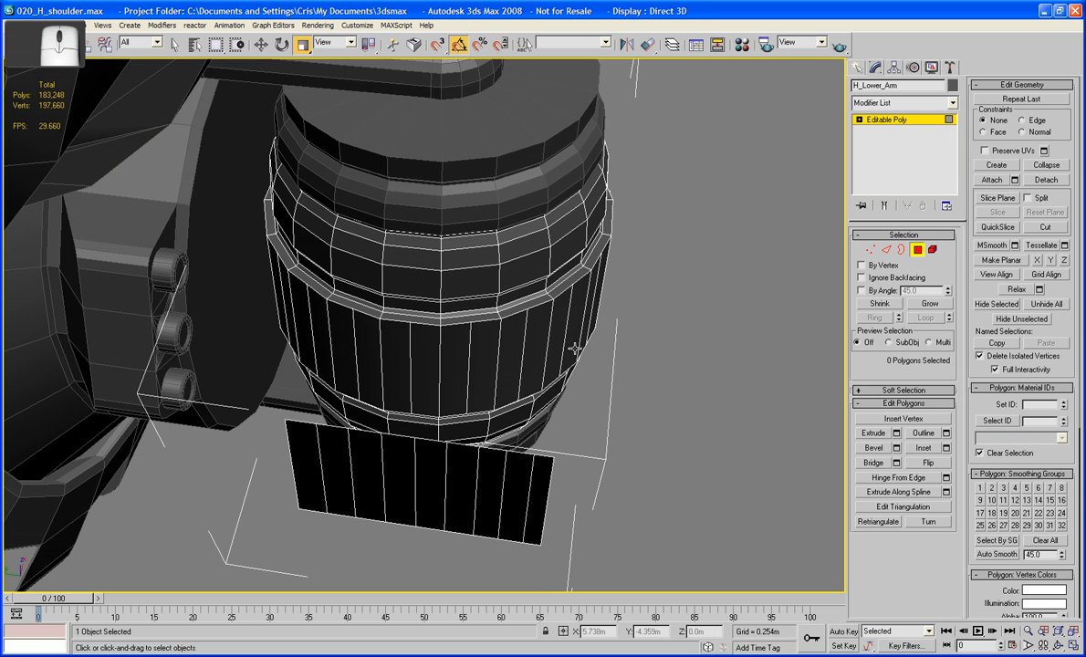
pyautogui.click(559, 315)
pyautogui.keyDown('ctrl'); pyautogui.click(537, 324); pyautogui.keyUp('ctrl')
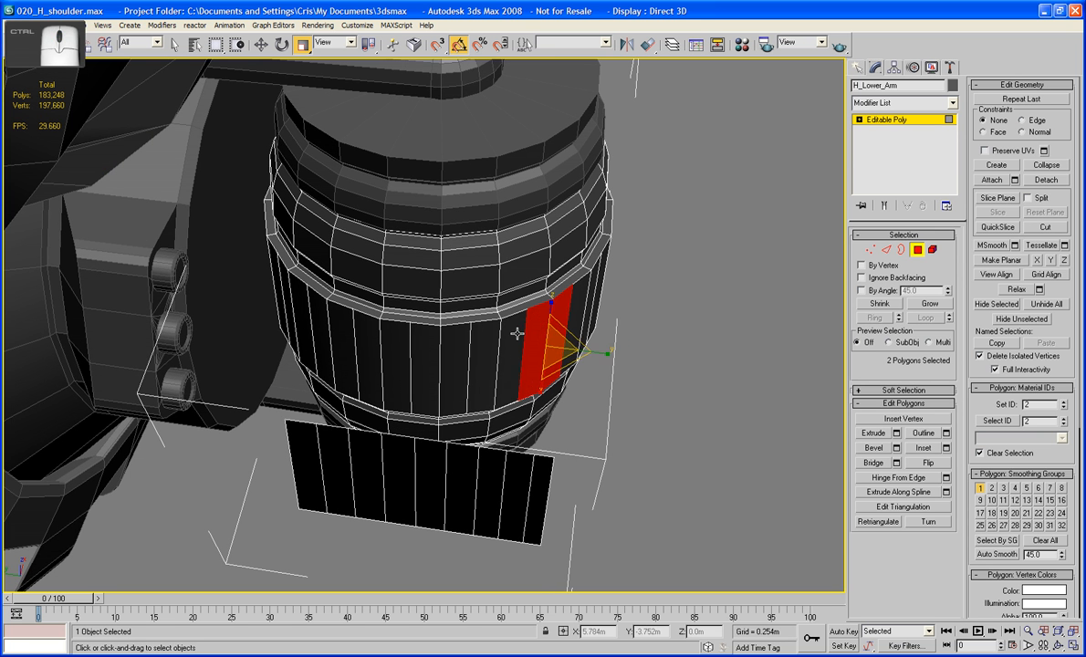
pyautogui.keyDown('ctrl'); pyautogui.click(511, 339); pyautogui.keyUp('ctrl')
pyautogui.keyDown('ctrl'); pyautogui.click(479, 346); pyautogui.keyUp('ctrl')
pyautogui.keyDown('ctrl'); pyautogui.click(453, 348); pyautogui.keyUp('ctrl')
pyautogui.keyDown('ctrl'); pyautogui.click(424, 348); pyautogui.keyUp('ctrl')
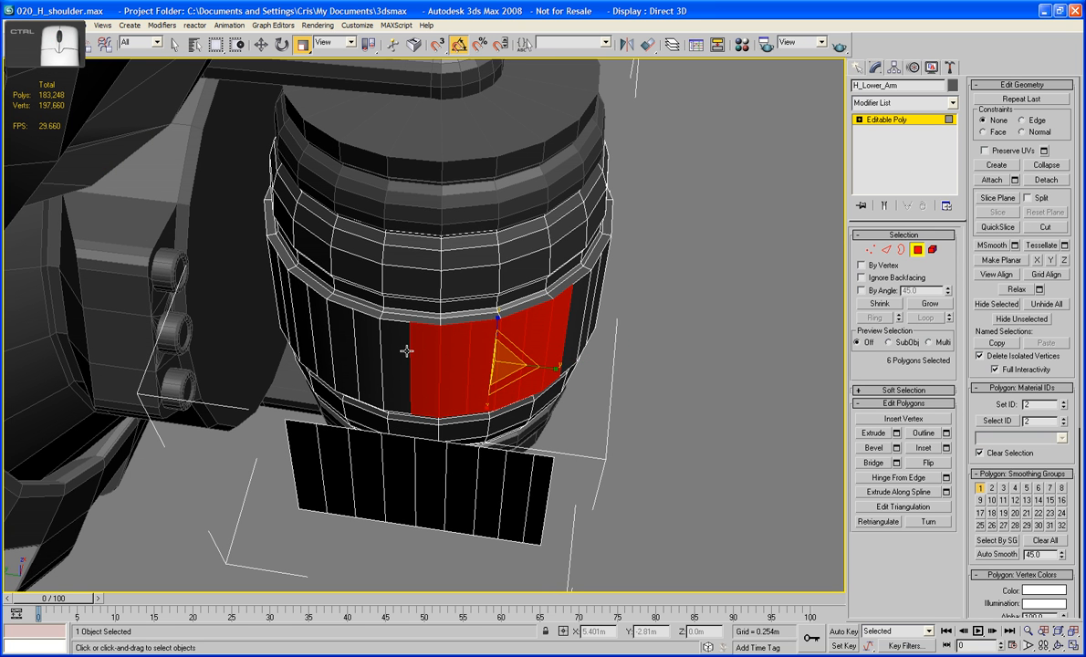
pyautogui.keyDown('ctrl'); pyautogui.click(402, 350); pyautogui.keyUp('ctrl')
pyautogui.keyDown('ctrl'); pyautogui.click(365, 347); pyautogui.keyUp('ctrl')
pyautogui.keyDown('ctrl'); pyautogui.click(353, 343); pyautogui.keyUp('ctrl')
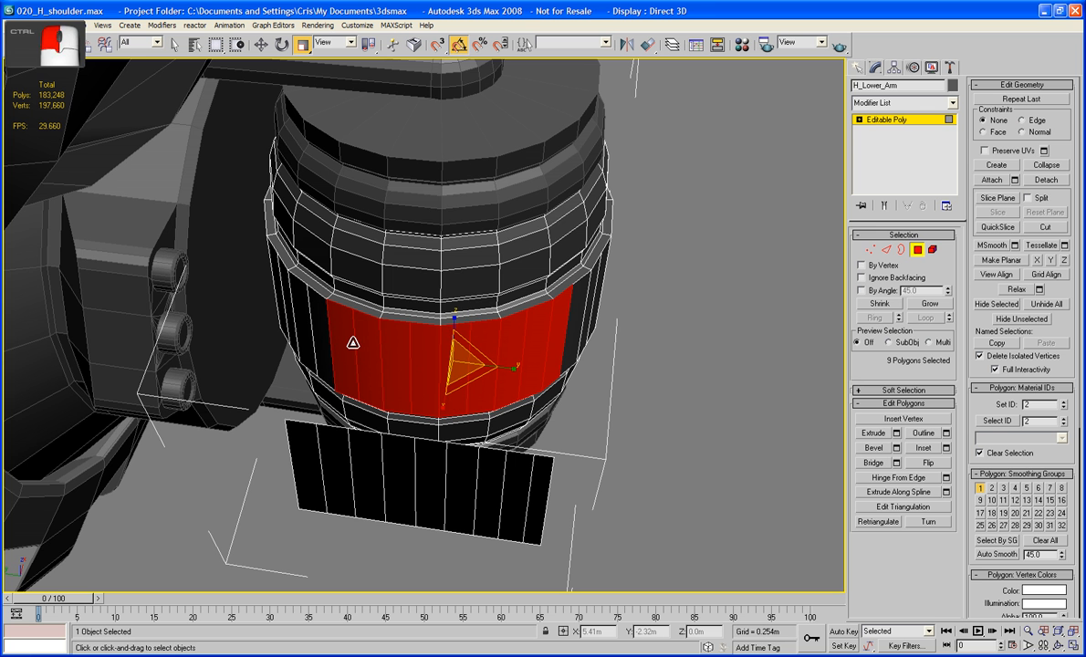
# Step: Add the flattened copy's nine polygons to the selection, bridge both sets into a forearm block, and clear the selection
pyautogui.keyDown('alt'); pyautogui.moveTo(353, 343); pyautogui.dragTo(362, 325, button='middle'); pyautogui.keyUp('alt')
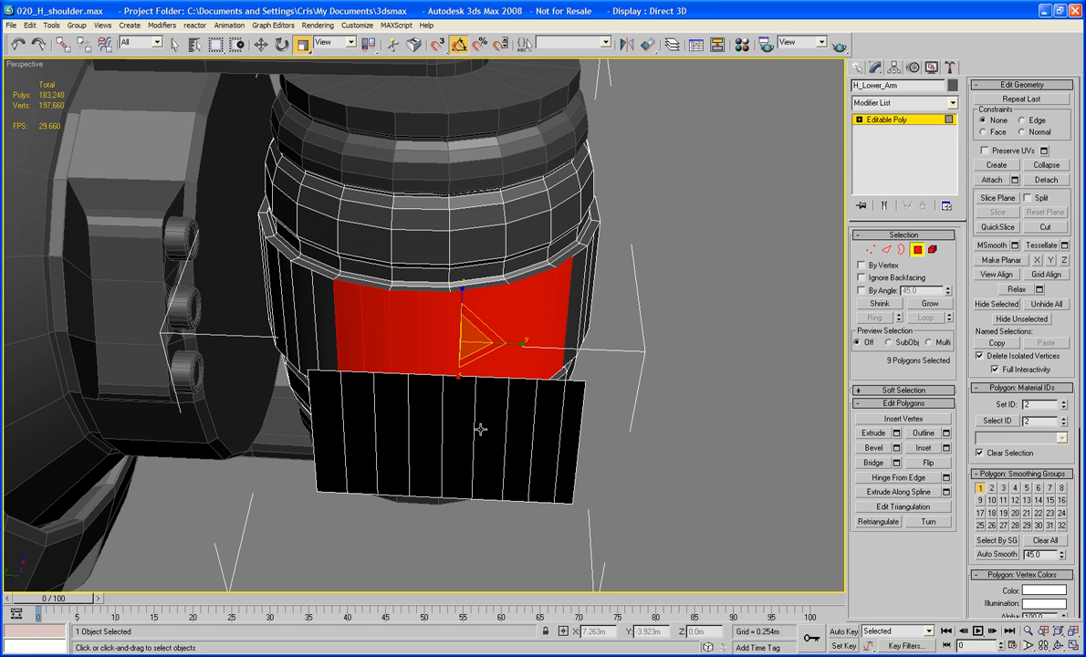
pyautogui.keyDown('alt'); pyautogui.moveTo(461, 315); pyautogui.dragTo(408, 327, button='middle'); pyautogui.keyUp('alt')
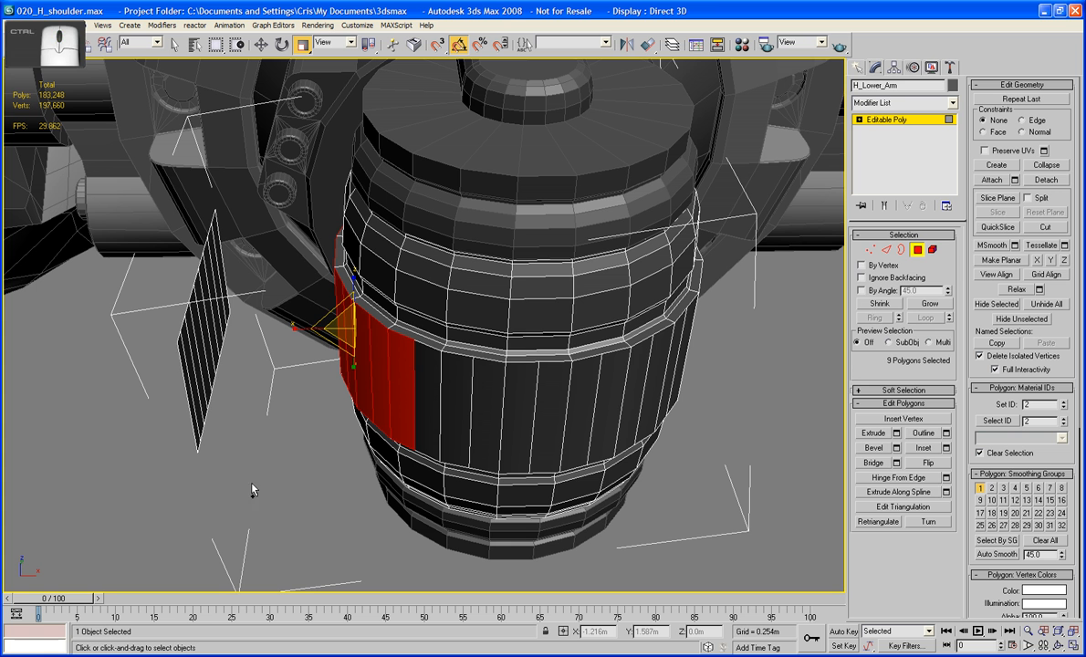
pyautogui.keyDown('ctrl'); pyautogui.moveTo(239, 447); pyautogui.dragTo(199, 301); pyautogui.keyUp('ctrl')
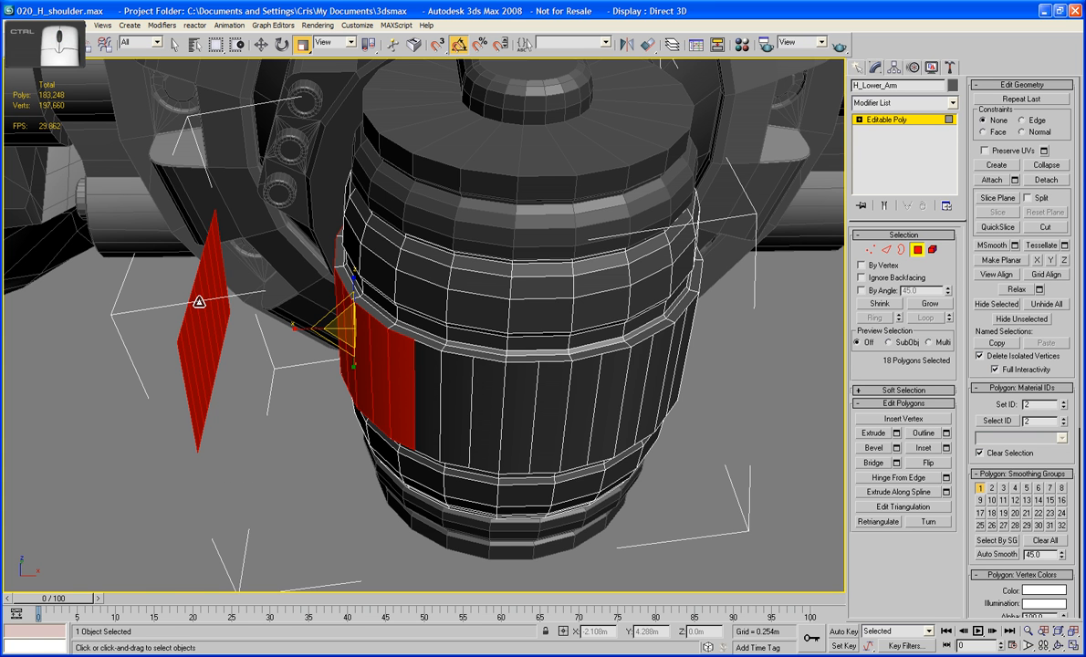
pyautogui.click(896, 463)
pyautogui.click(542, 384)
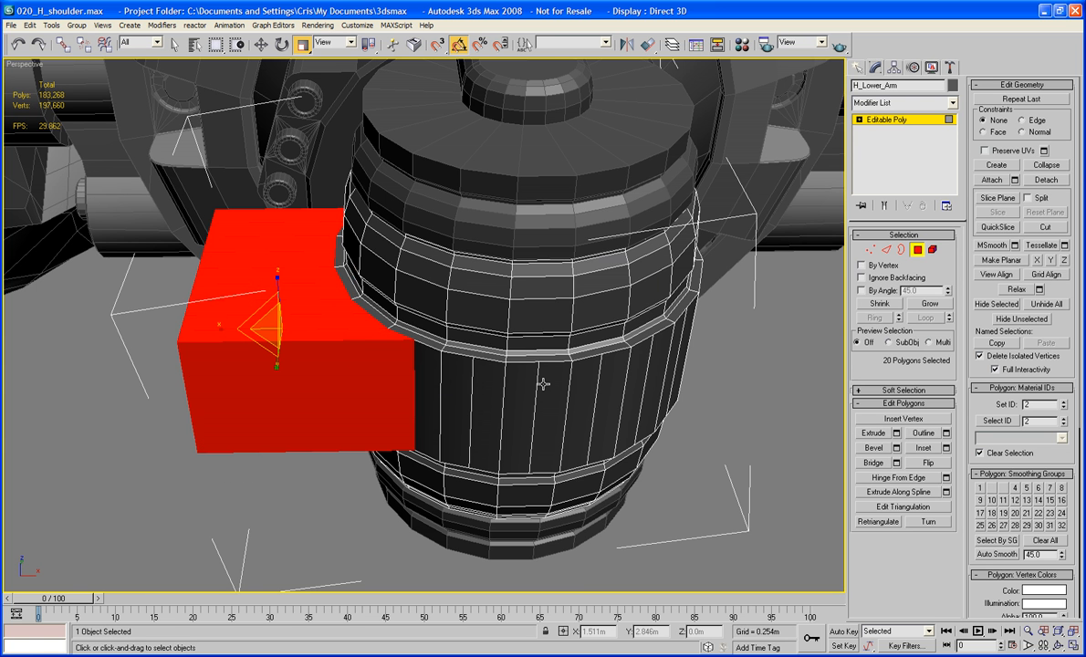
pyautogui.click(267, 503)
# Step: Target-weld the neighbouring vertices at the upper outer corner of the forearm block's open end
pyautogui.keyDown('alt'); pyautogui.moveTo(267, 503); pyautogui.dragTo(295, 470, button='middle'); pyautogui.keyUp('alt')
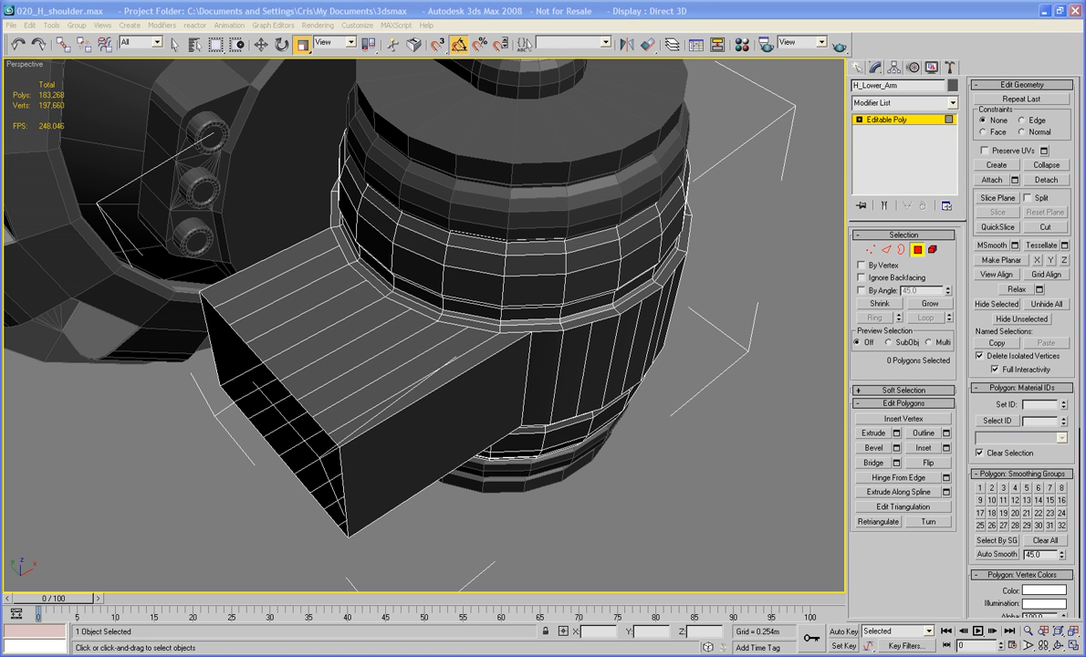
pyautogui.click(868, 250)
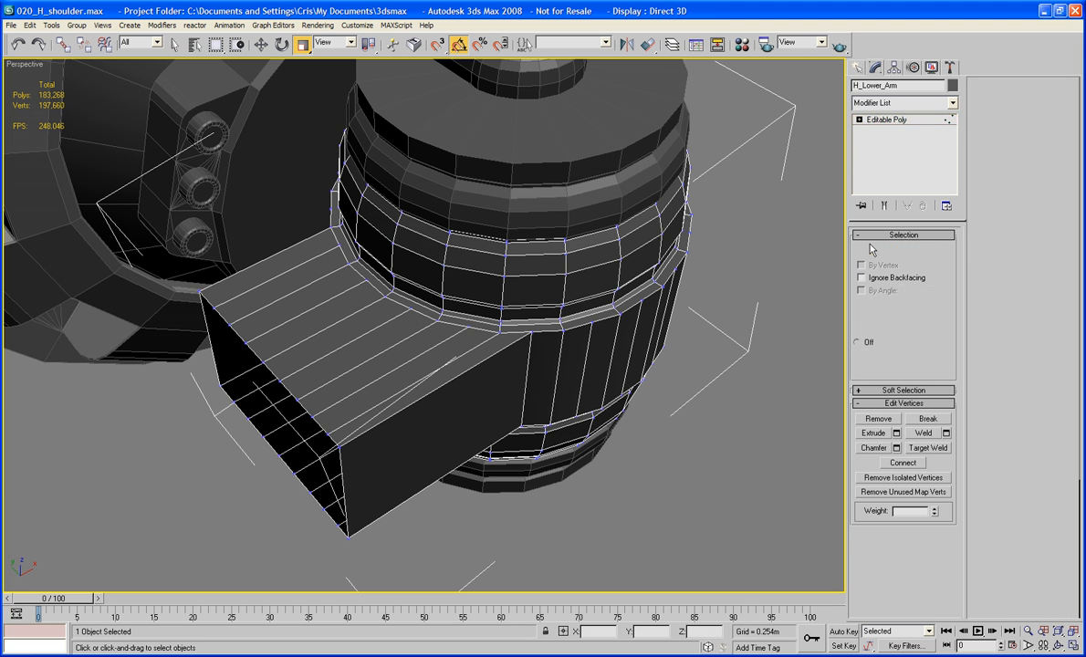
pyautogui.click(928, 448)
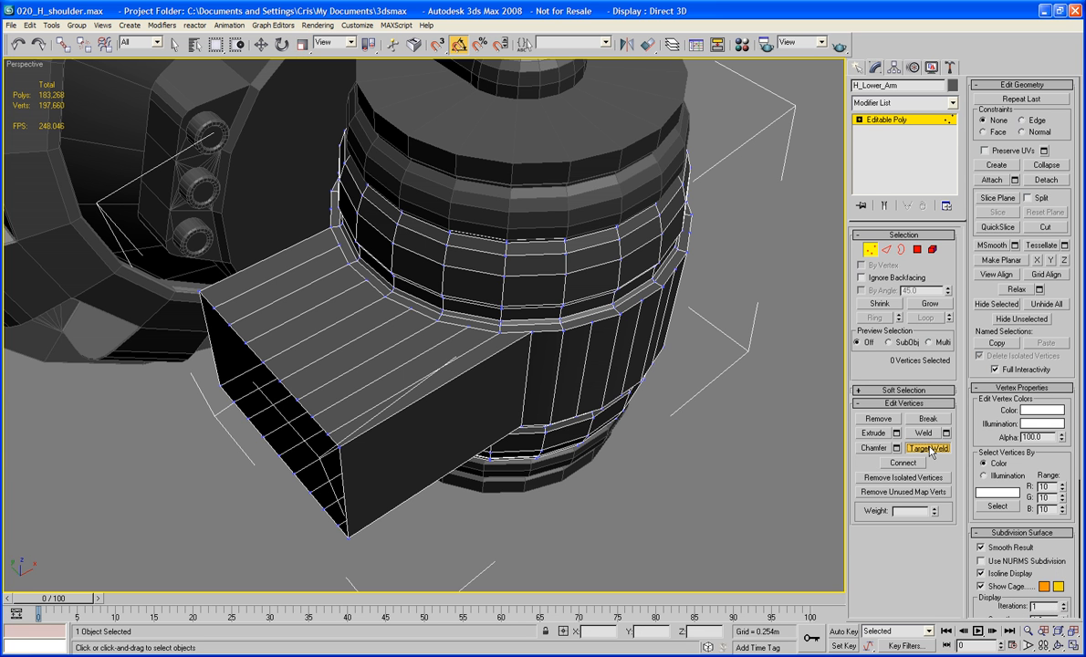
pyautogui.click(340, 446)
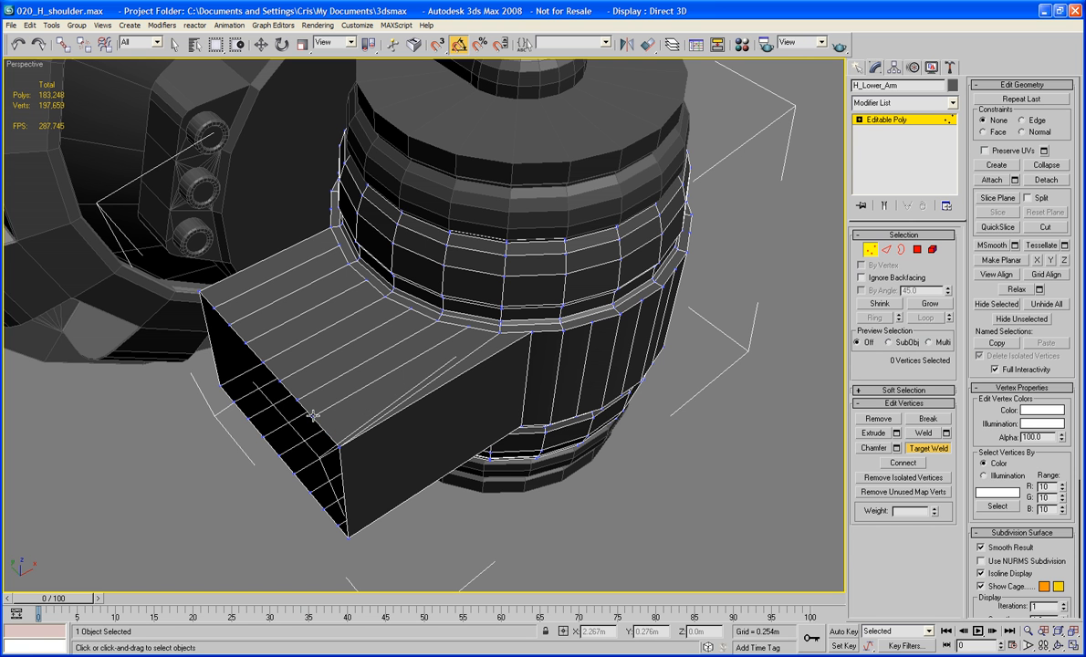
# Step: Select the eight lengthwise edges across the top face of the forearm block and remove them
pyautogui.click(886, 249)
pyautogui.press('r')
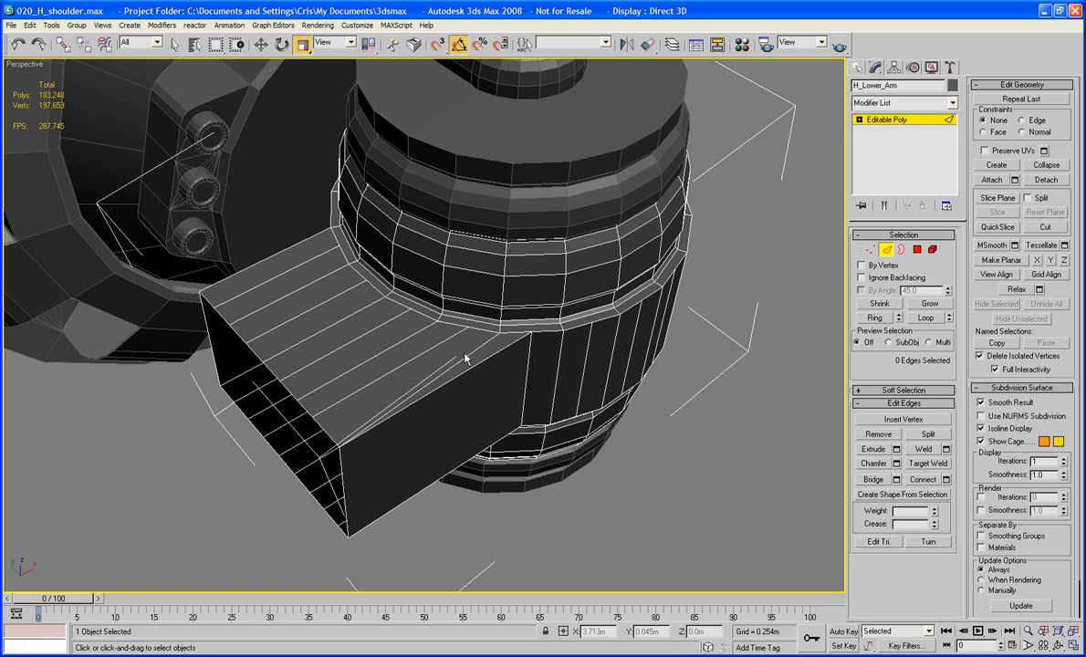
pyautogui.click(463, 357)
pyautogui.keyDown('ctrl'); pyautogui.click(436, 349); pyautogui.keyUp('ctrl')
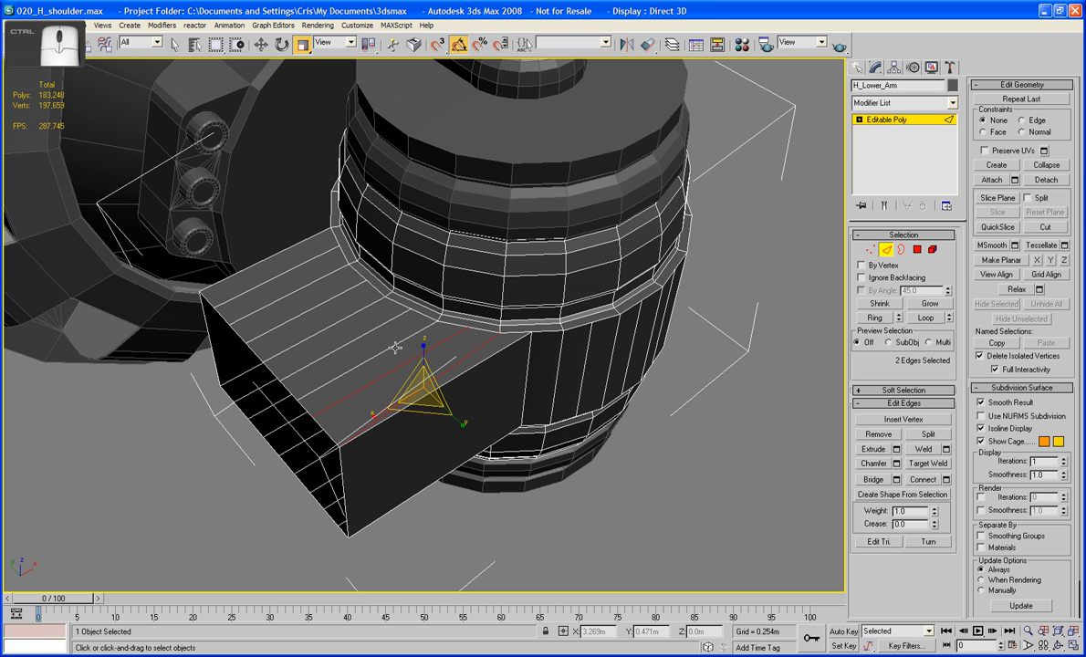
pyautogui.keyDown('ctrl'); pyautogui.click(362, 326); pyautogui.keyUp('ctrl')
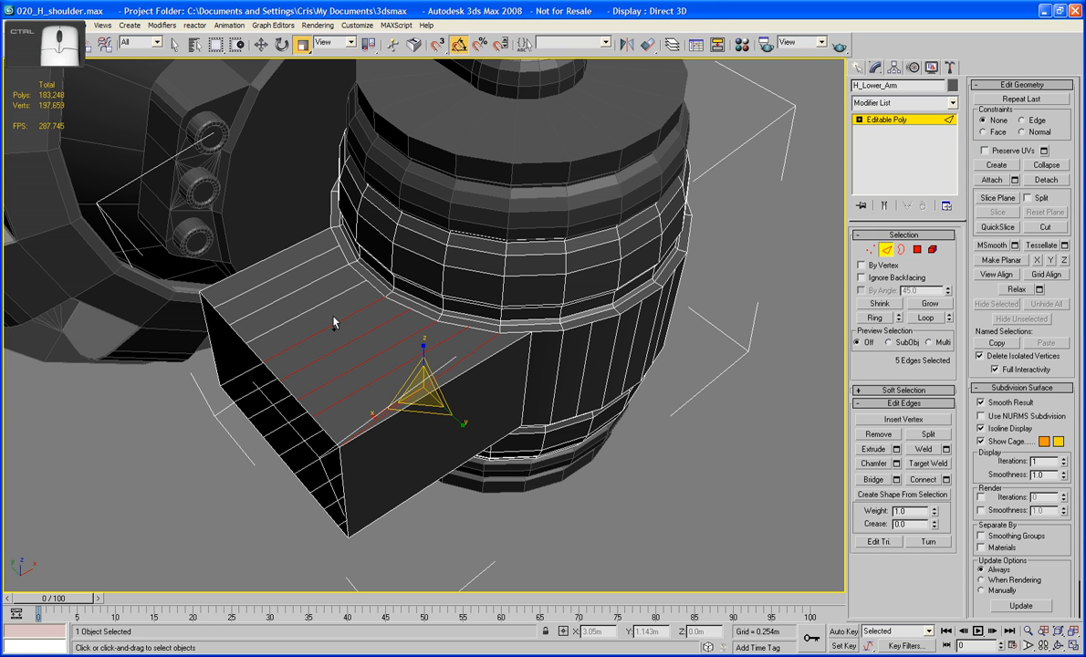
pyautogui.keyDown('ctrl'); pyautogui.click(315, 303); pyautogui.keyUp('ctrl')
pyautogui.keyDown('ctrl'); pyautogui.click(283, 276); pyautogui.keyUp('ctrl')
pyautogui.keyDown('ctrl'); pyautogui.click(262, 262); pyautogui.keyUp('ctrl')
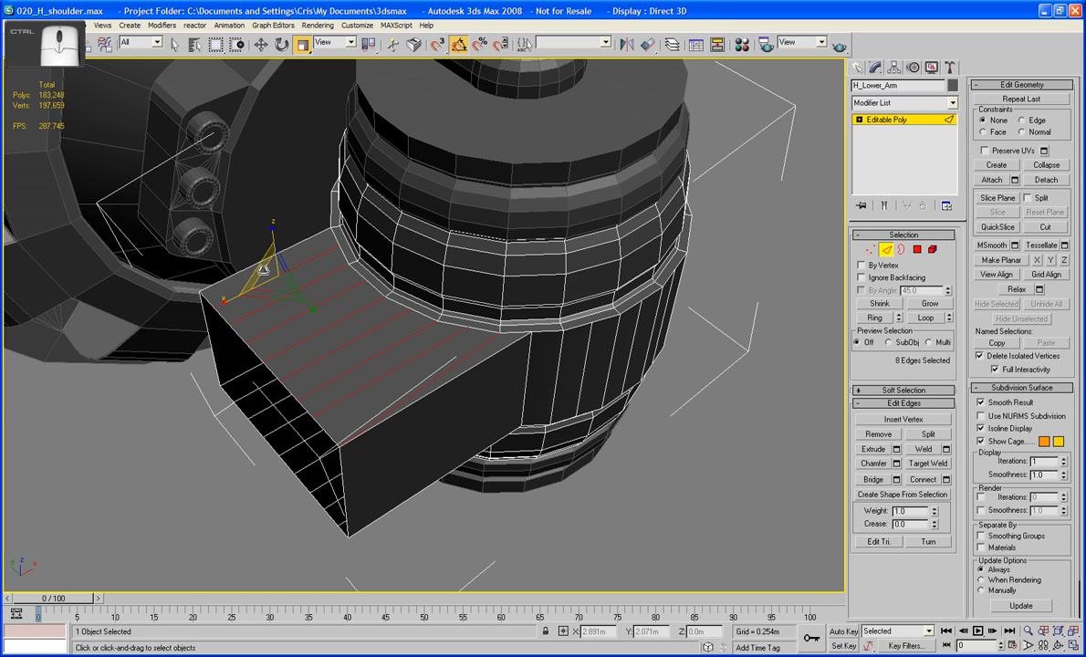
pyautogui.press('BackSpace')
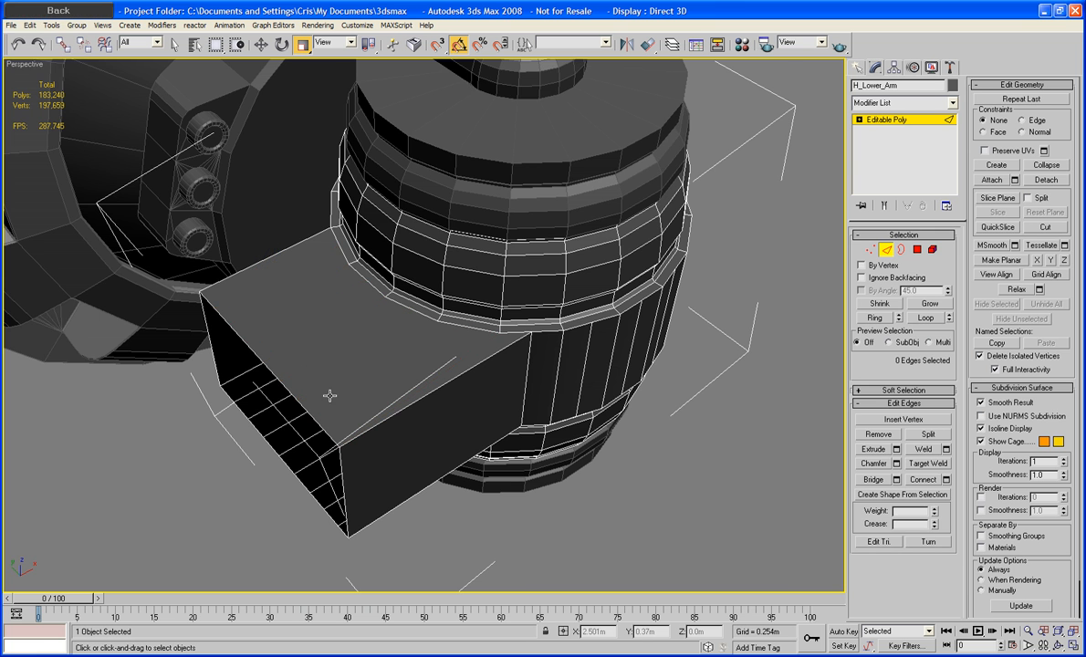
# Step: Select the lengthwise edges across the bottom face of the forearm block and remove them
pyautogui.keyDown('alt'); pyautogui.moveTo(329, 395); pyautogui.dragTo(393, 442, button='middle'); pyautogui.keyUp('alt')
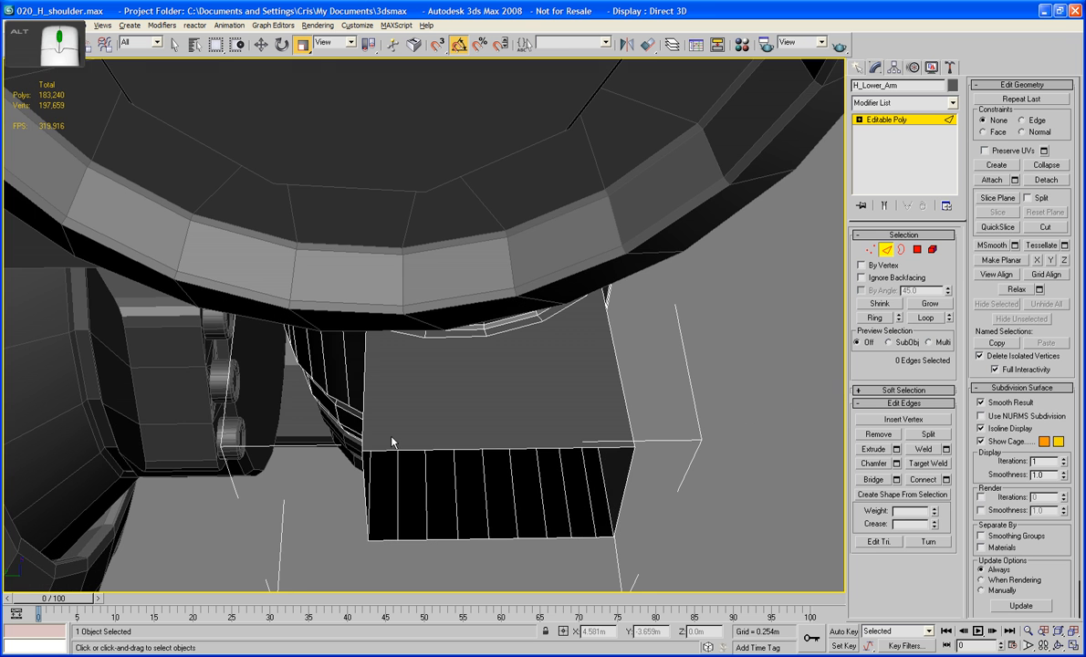
pyautogui.moveTo(602, 530); pyautogui.dragTo(388, 529)
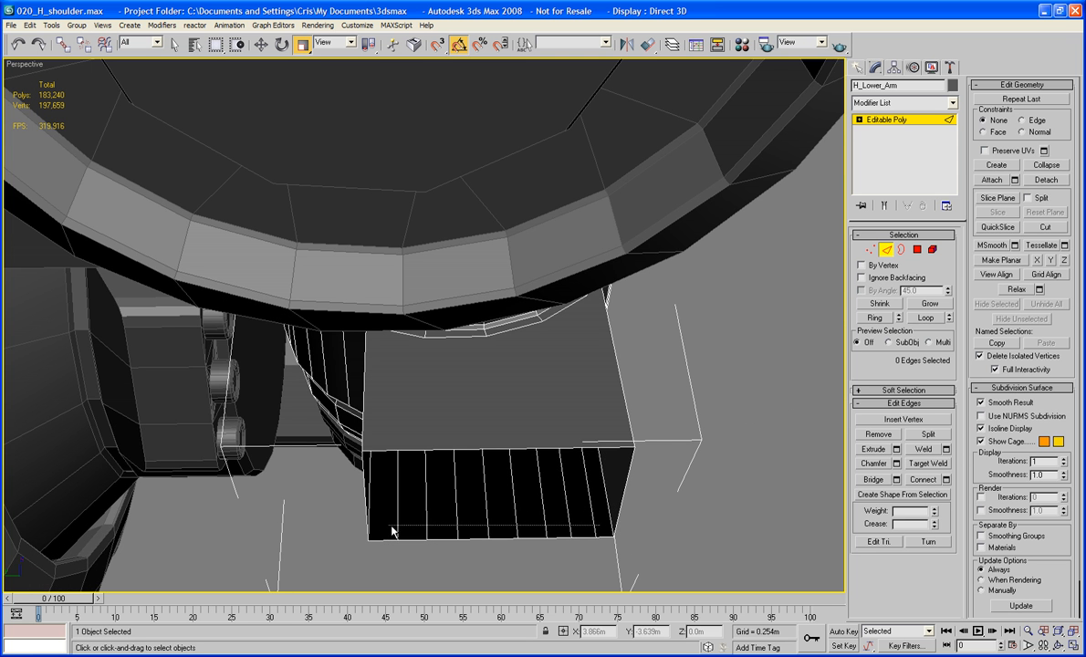
pyautogui.press('BackSpace')
# Step: Select the eight leftover vertices along the lower edge of the forearm block's open end and remove them
pyautogui.keyDown('alt'); pyautogui.moveTo(512, 526); pyautogui.dragTo(454, 483, button='middle'); pyautogui.keyUp('alt')
pyautogui.click(871, 250)
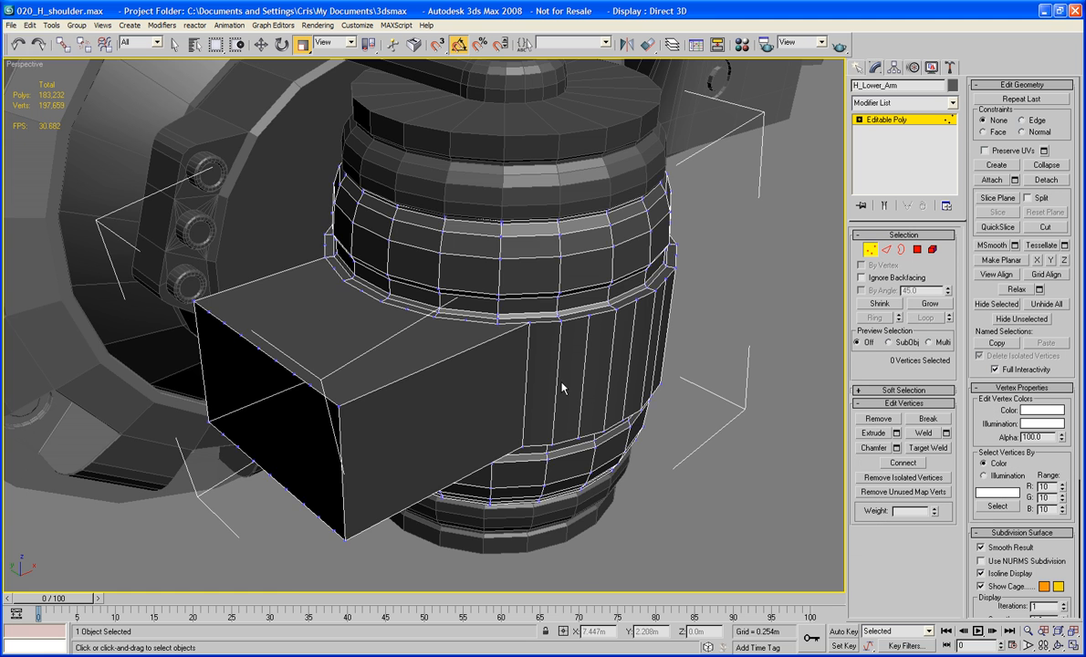
pyautogui.keyDown('alt'); pyautogui.moveTo(563, 451); pyautogui.dragTo(552, 357, button='middle'); pyautogui.keyUp('alt')
pyautogui.scroll(5, 626, 393)
pyautogui.scroll(-3, 625, 393)
pyautogui.scroll(2, 611, 374)
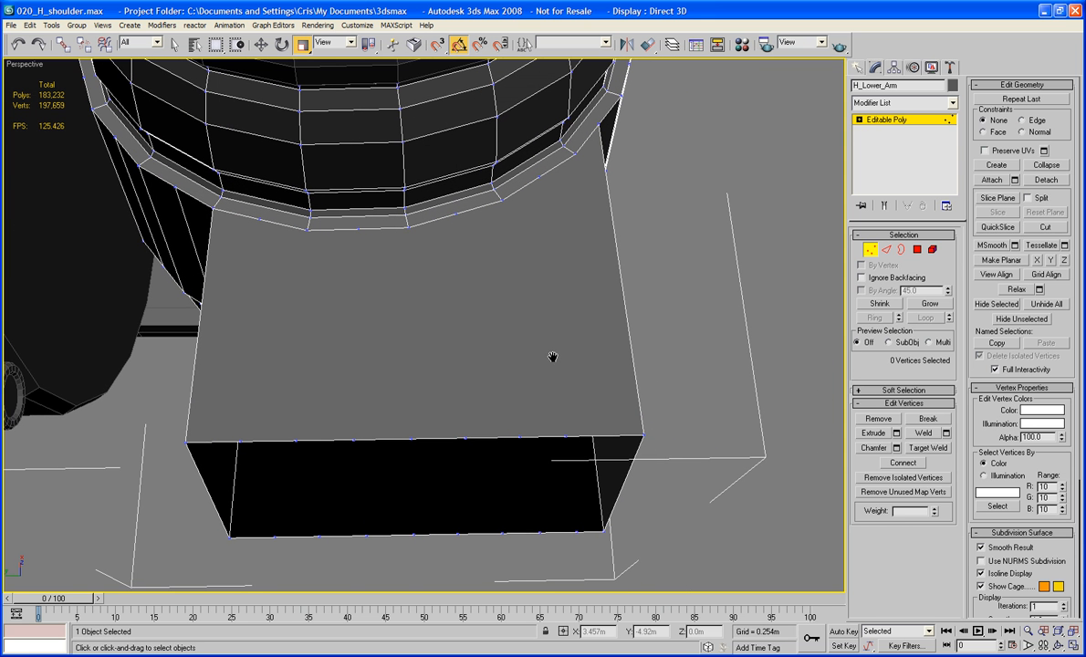
pyautogui.moveTo(513, 516); pyautogui.dragTo(252, 507)
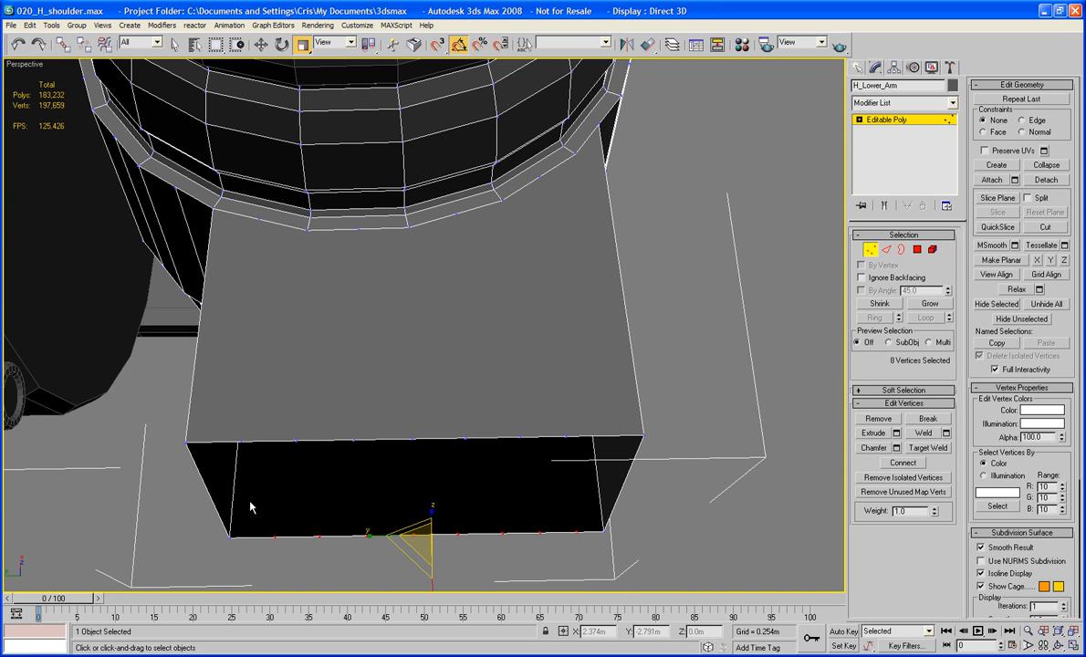
pyautogui.press('BackSpace')
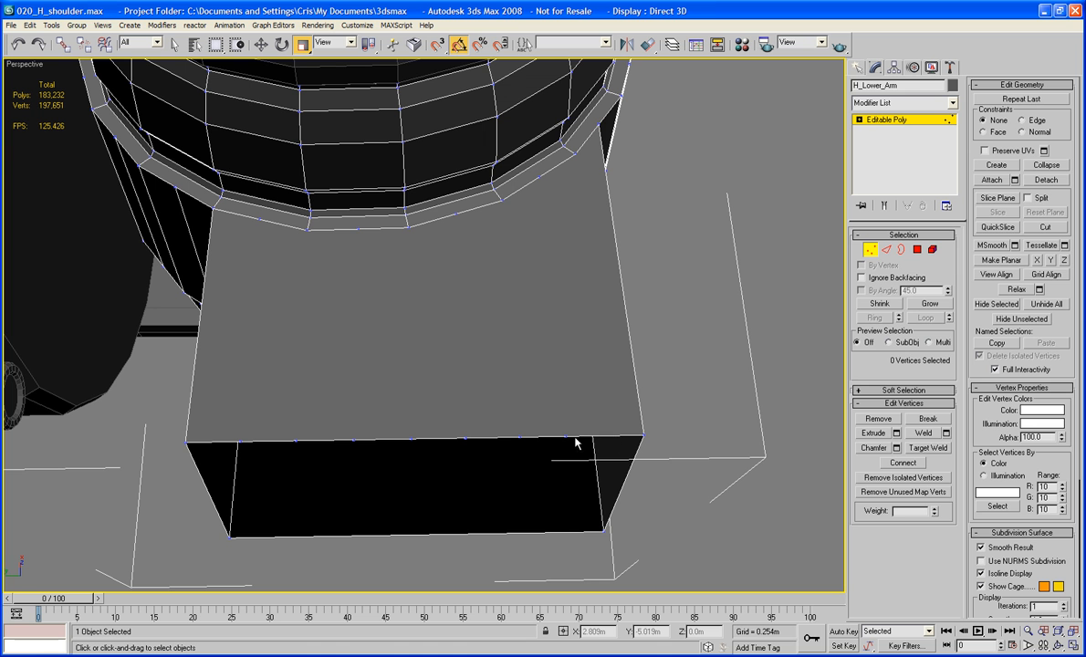
# Step: Remove the leftover vertices one by one along the upper edge of the forearm block's open end
pyautogui.click(520, 439)
pyautogui.press('BackSpace')
pyautogui.click(466, 439)
pyautogui.press('BackSpace')
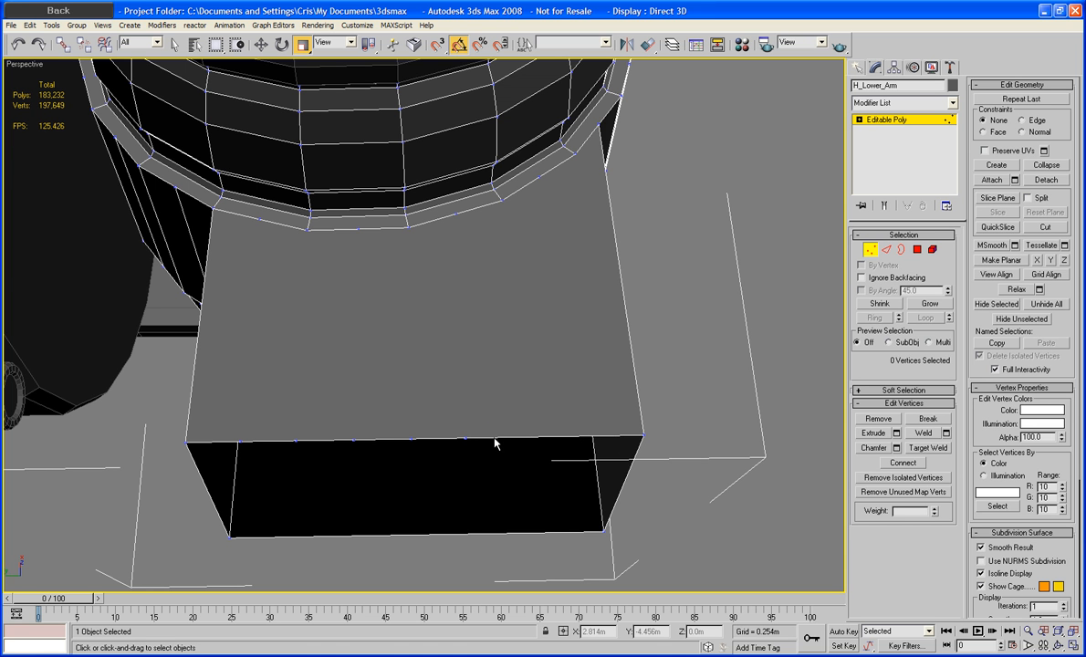
pyautogui.click(413, 440)
pyautogui.press('BackSpace')
pyautogui.click(355, 440)
pyautogui.press('BackSpace')
pyautogui.click(298, 443)
pyautogui.press('BackSpace')
# Step: Select the forearm block's four lengthwise corner edges and connect them with one segment around the block
pyautogui.scroll(-5, 686, 367)
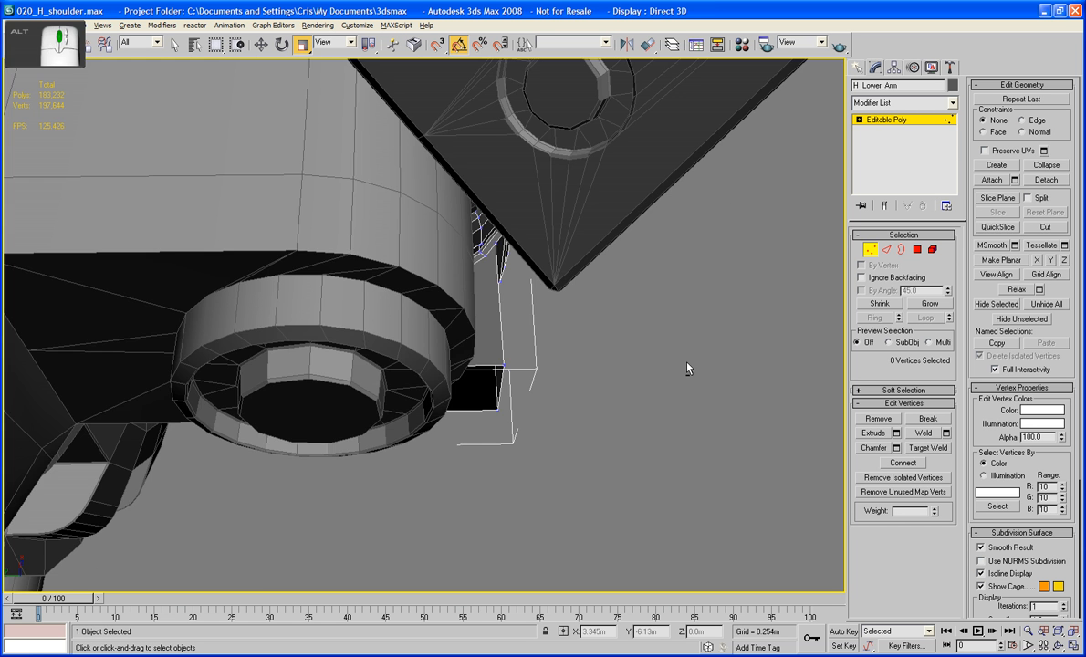
pyautogui.keyDown('alt'); pyautogui.moveTo(687, 367); pyautogui.dragTo(539, 374, button='middle'); pyautogui.keyUp('alt')
pyautogui.scroll(-2, 620, 329)
pyautogui.click(887, 249)
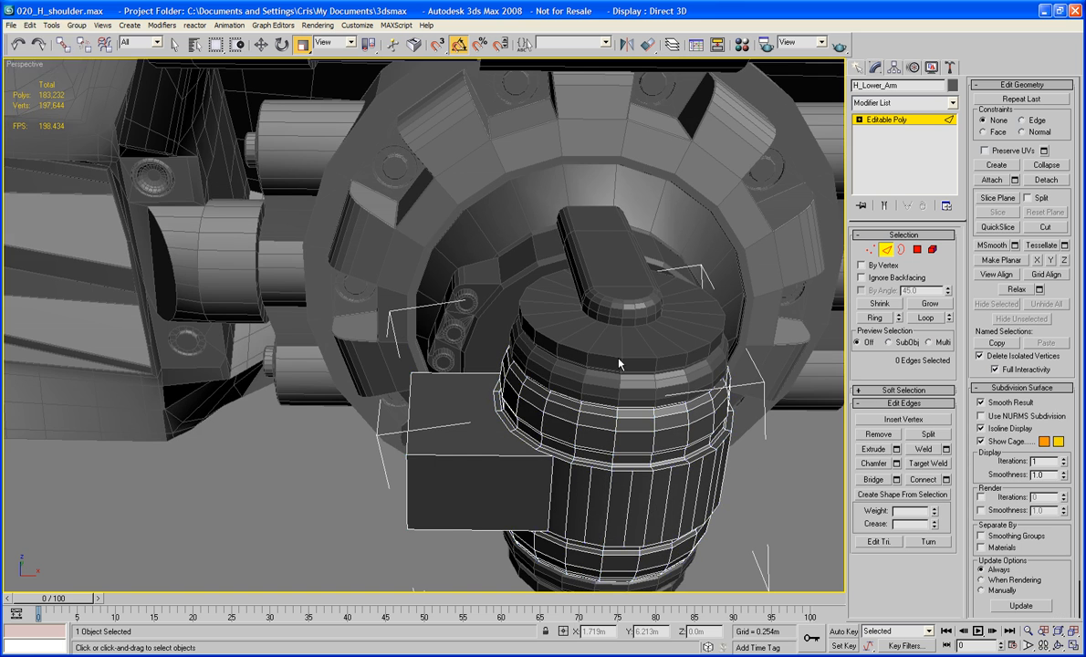
pyautogui.keyDown('alt'); pyautogui.moveTo(620, 363); pyautogui.dragTo(362, 346, button='middle'); pyautogui.keyUp('alt')
pyautogui.click(366, 348)
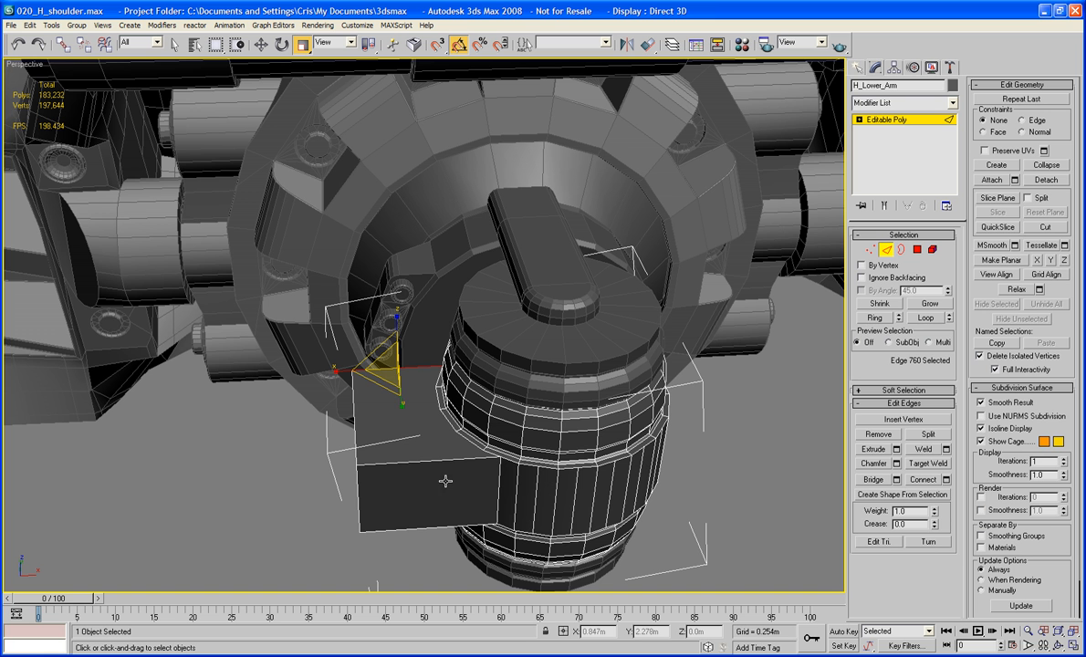
pyautogui.click(875, 317)
pyautogui.hotkey('ctrl', 'z')
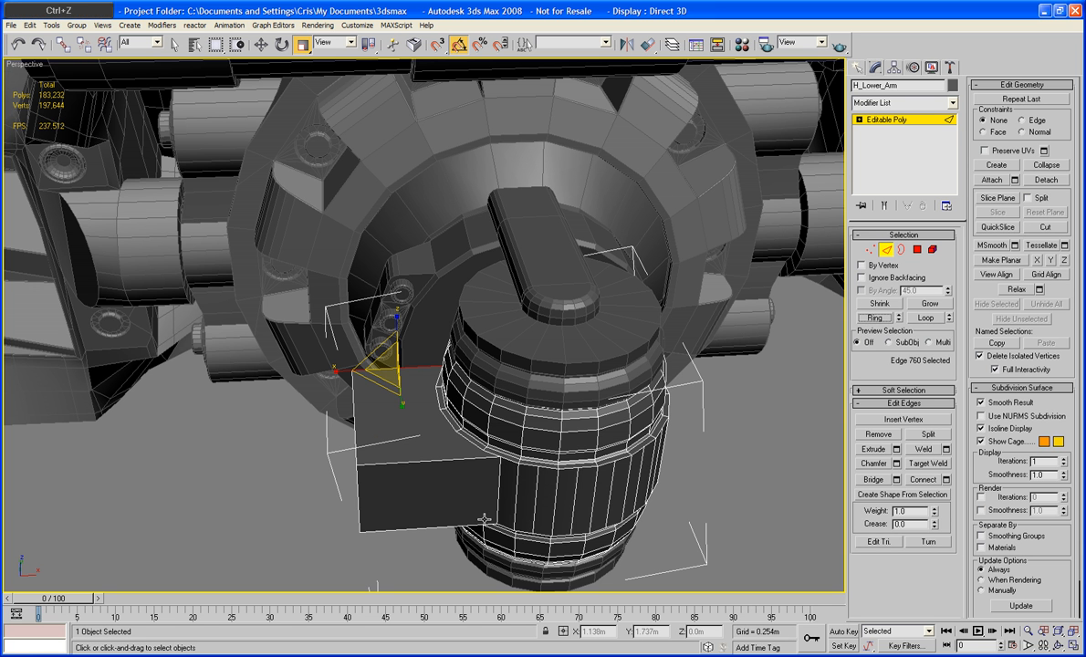
pyautogui.keyDown('ctrl'); pyautogui.click(417, 462); pyautogui.keyUp('ctrl')
pyautogui.keyDown('ctrl'); pyautogui.click(412, 528); pyautogui.keyUp('ctrl')
pyautogui.keyDown('alt'); pyautogui.moveTo(413, 529); pyautogui.dragTo(448, 497, button='middle'); pyautogui.keyUp('alt')
pyautogui.keyDown('ctrl'); pyautogui.click(373, 462); pyautogui.keyUp('ctrl')
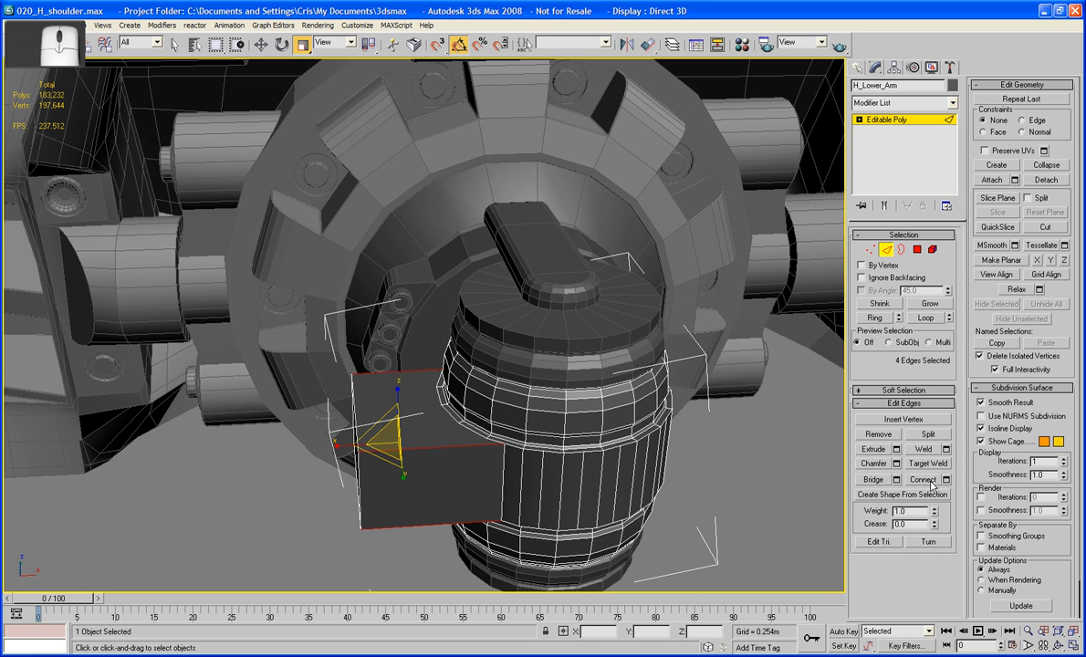
pyautogui.click(946, 481)
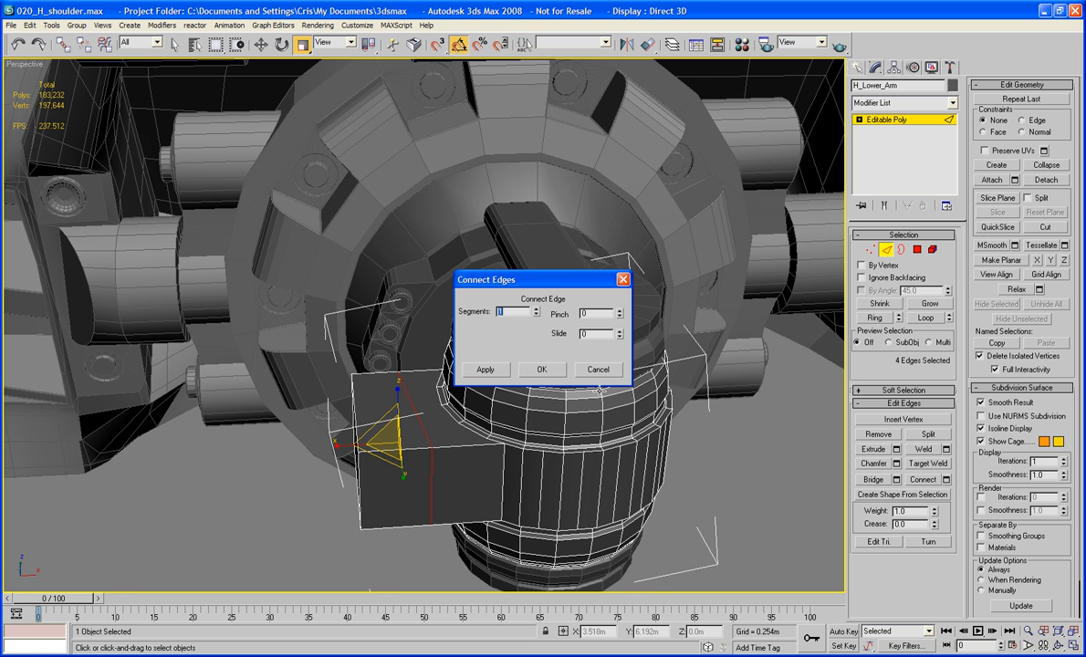
pyautogui.click(541, 369)
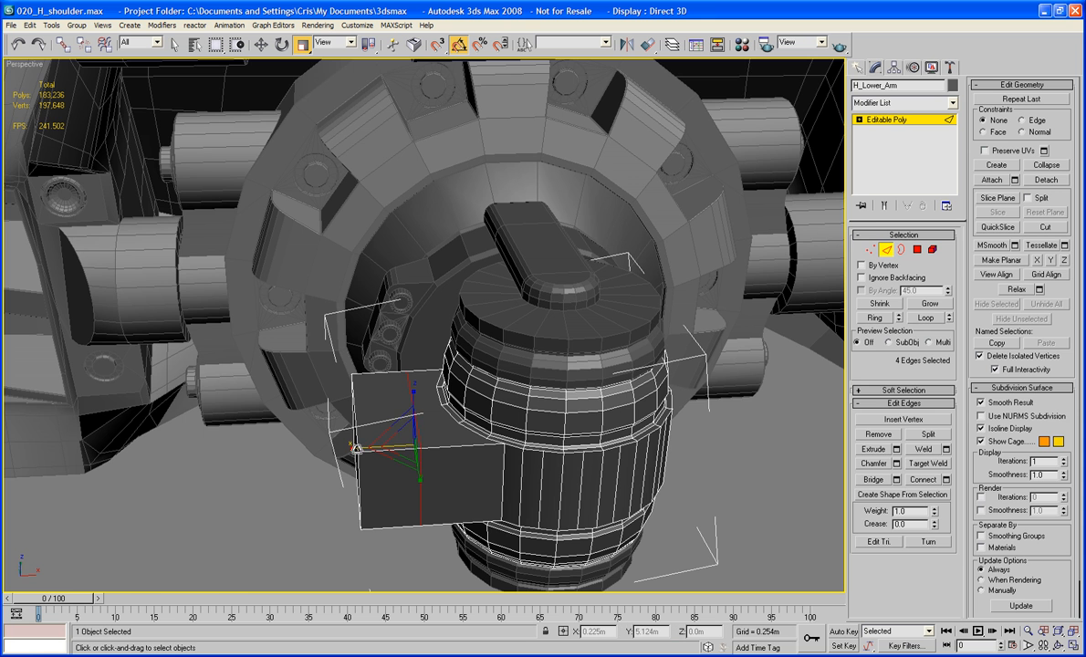
# Step: Connect the new crosswise edge on the block's top face to the open end's upper edge, splitting that face in half
pyautogui.keyDown('alt'); pyautogui.moveTo(613, 404); pyautogui.dragTo(512, 410, button='middle'); pyautogui.keyUp('alt')
pyautogui.moveTo(439, 439)
pyautogui.keyDown('alt'); pyautogui.mouseDown(button='middle')
pyautogui.moveTo(456, 437)
pyautogui.moveTo(413, 460)
pyautogui.moveTo(376, 450)
pyautogui.moveTo(356, 369)
pyautogui.moveTo(398, 376)
pyautogui.moveTo(327, 397)
pyautogui.moveTo(351, 358)
pyautogui.moveTo(402, 364)
pyautogui.moveTo(342, 370)
pyautogui.moveTo(315, 438)
pyautogui.moveTo(351, 447)
pyautogui.moveTo(384, 402)
pyautogui.moveTo(362, 381)
pyautogui.moveTo(391, 429)
pyautogui.moveTo(426, 451)
pyautogui.moveTo(406, 451)
pyautogui.moveTo(457, 452)
pyautogui.mouseUp(button='middle'); pyautogui.keyUp('alt')
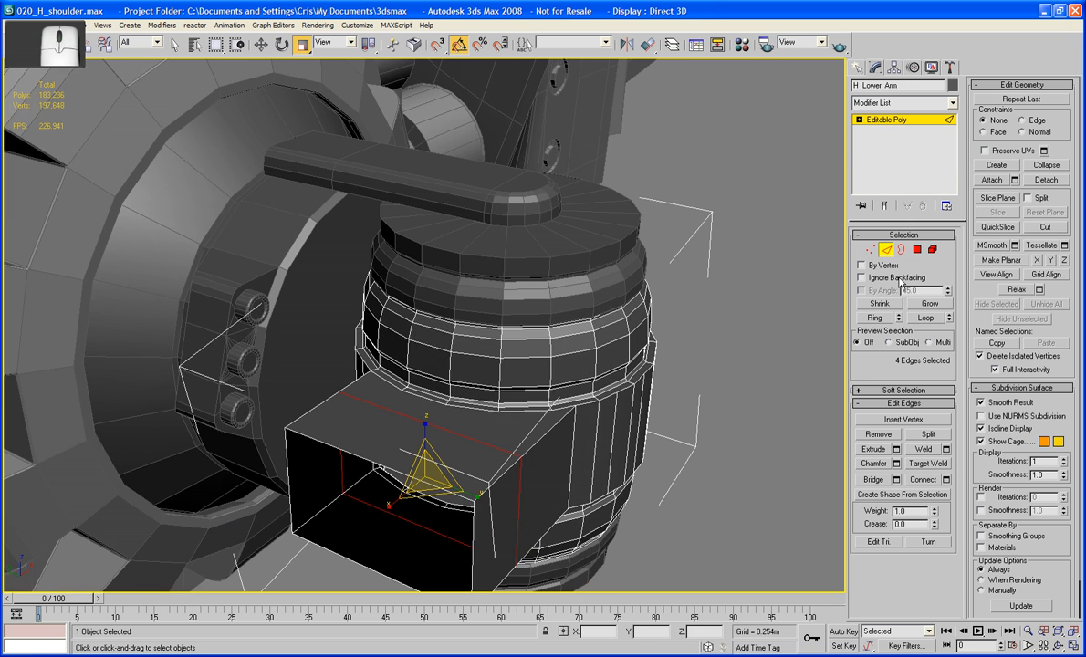
pyautogui.click(441, 428)
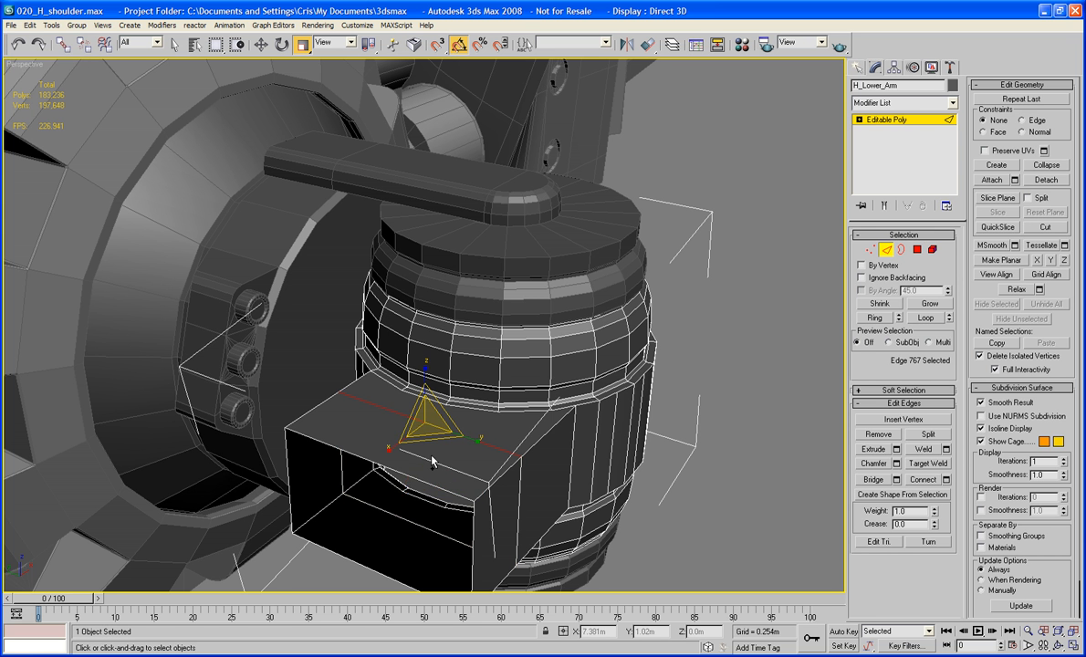
pyautogui.keyDown('ctrl'); pyautogui.click(425, 480); pyautogui.keyUp('ctrl')
pyautogui.click(927, 481)
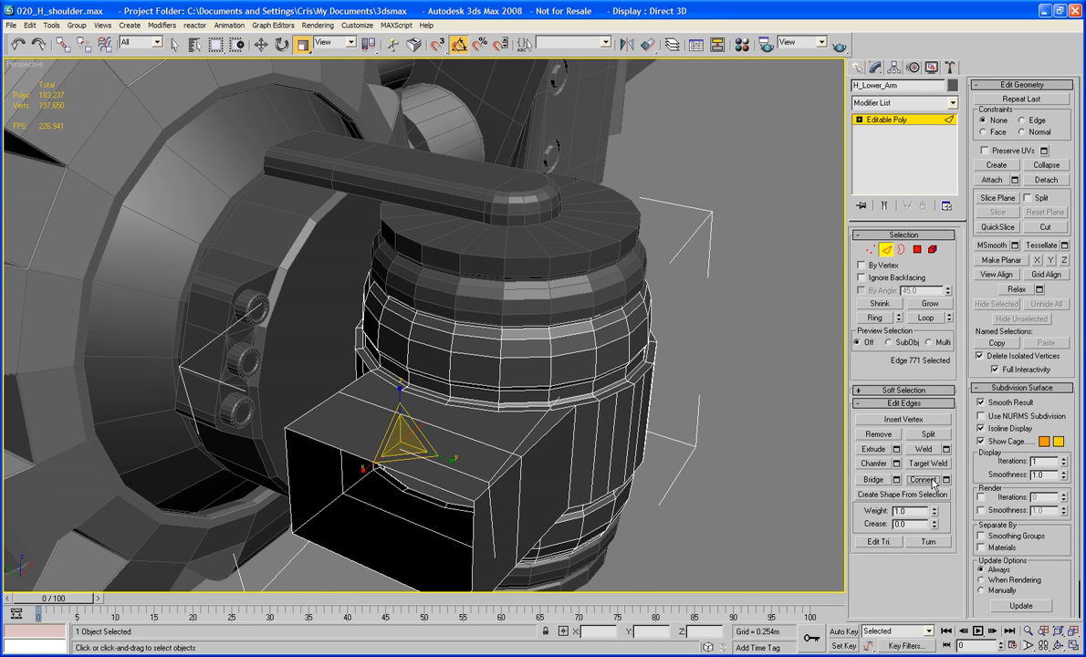
# Step: Hinge one of the two top-face polygons at the open end 180 degrees around their shared middle edge, using 11 segments
pyautogui.moveTo(565, 436); pyautogui.dragTo(627, 462, button='middle')
pyautogui.click(917, 250)
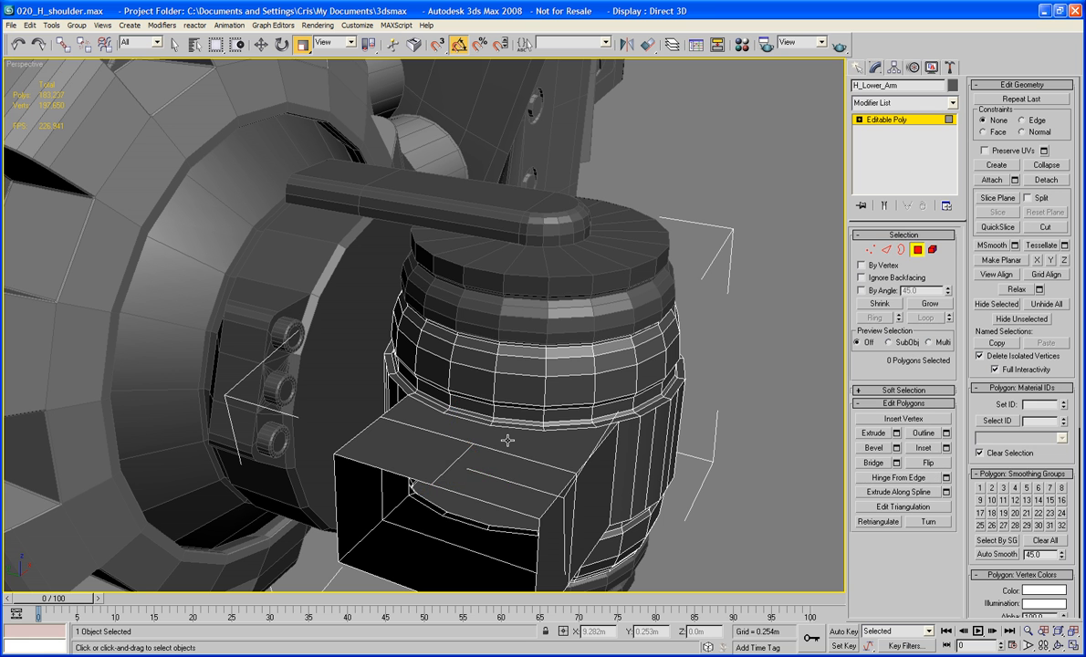
pyautogui.click(508, 486)
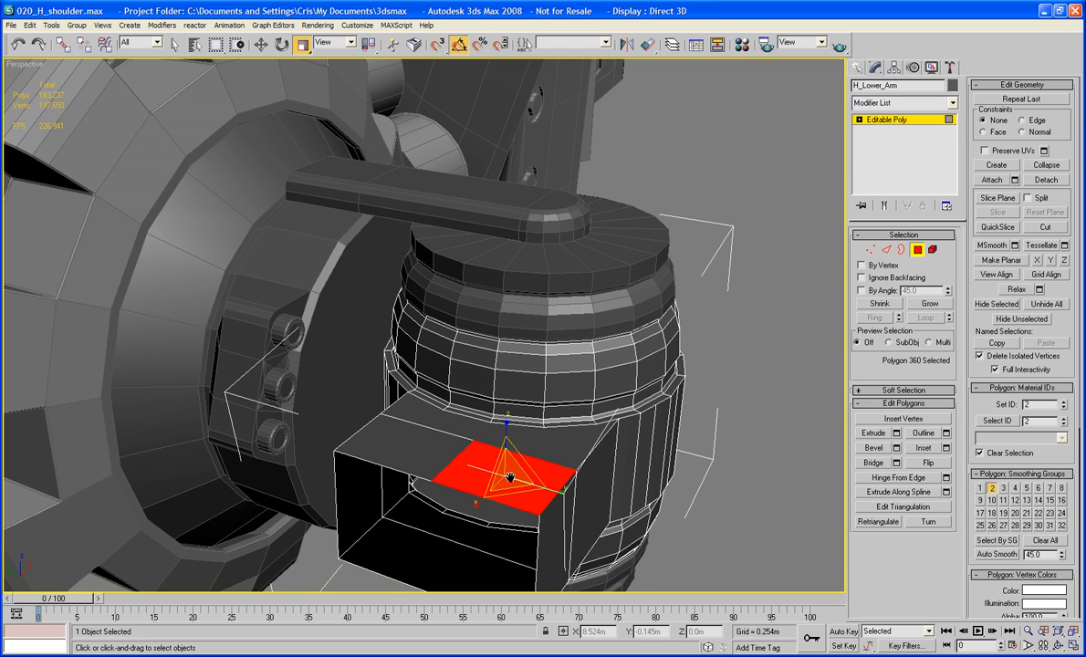
pyautogui.click(947, 478)
pyautogui.click(556, 356)
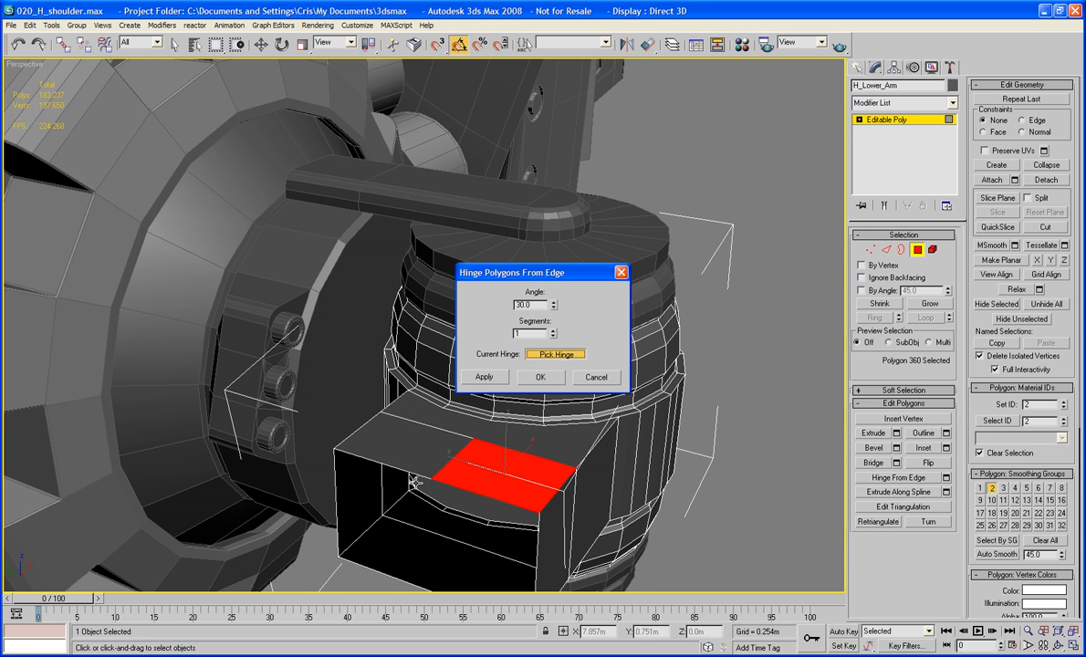
pyautogui.click(449, 463)
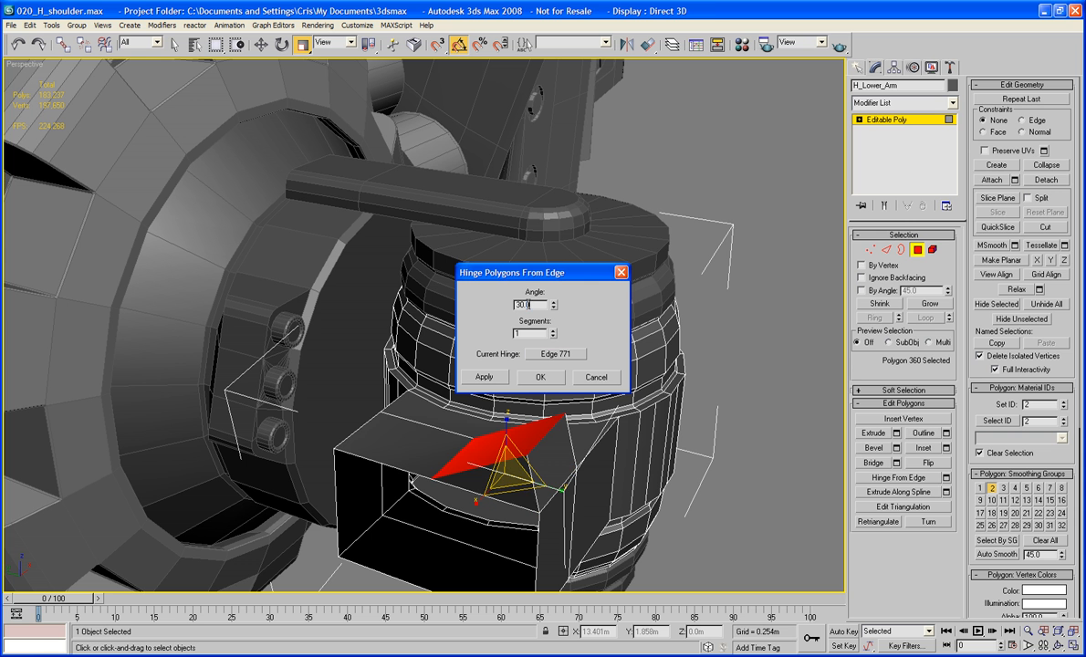
pyautogui.write('180')
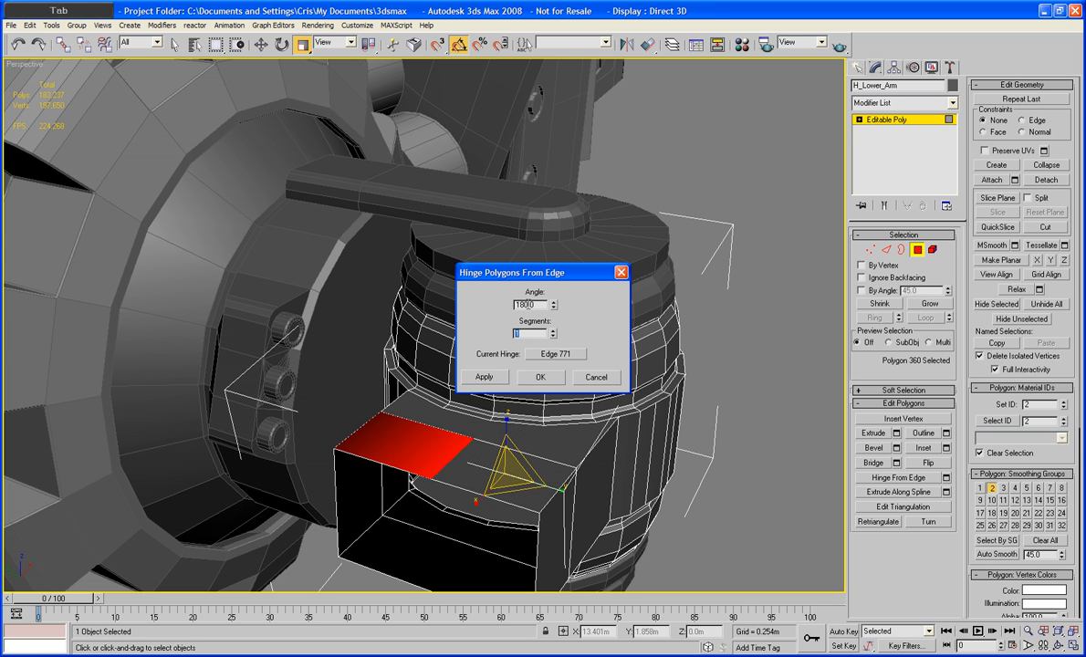
pyautogui.press('Tab')
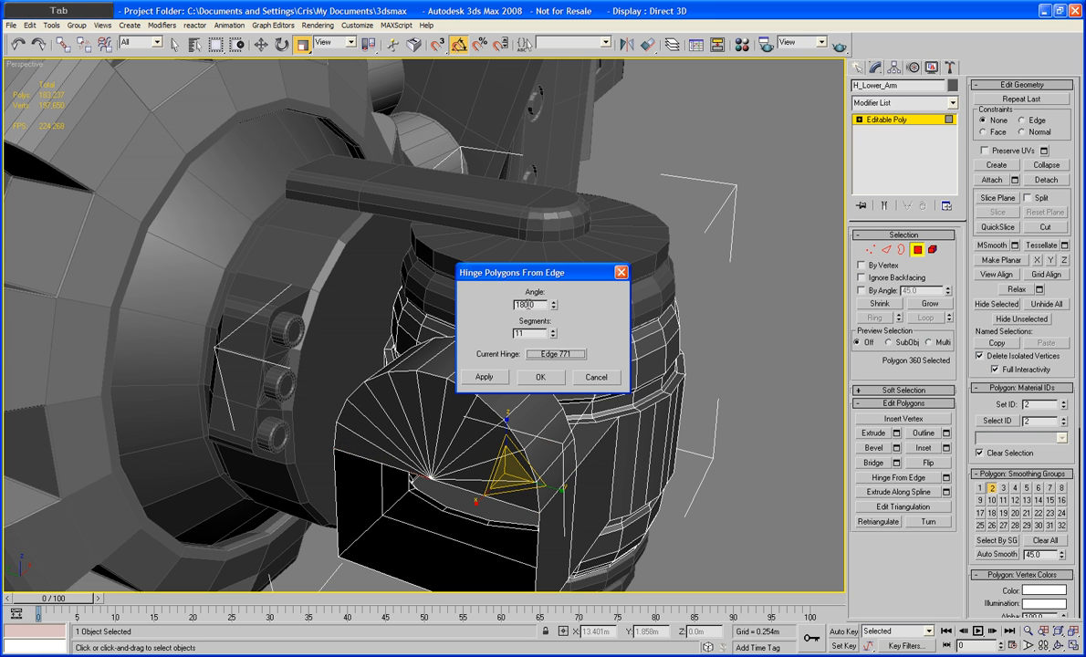
pyautogui.click(541, 378)
pyautogui.hotkey('ctrl', 'd')
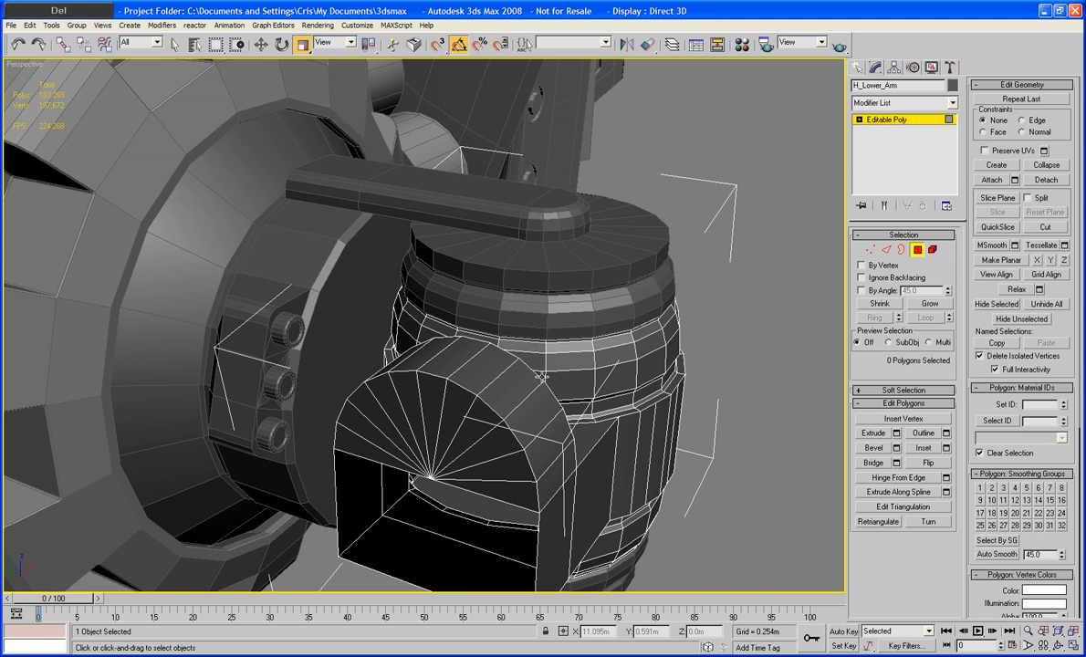
# Step: Select all polygons of the hinged half-cylinder and detach them as a separate element of the lower arm
pyautogui.keyDown('alt'); pyautogui.moveTo(542, 377); pyautogui.dragTo(431, 316, button='middle'); pyautogui.keyUp('alt')
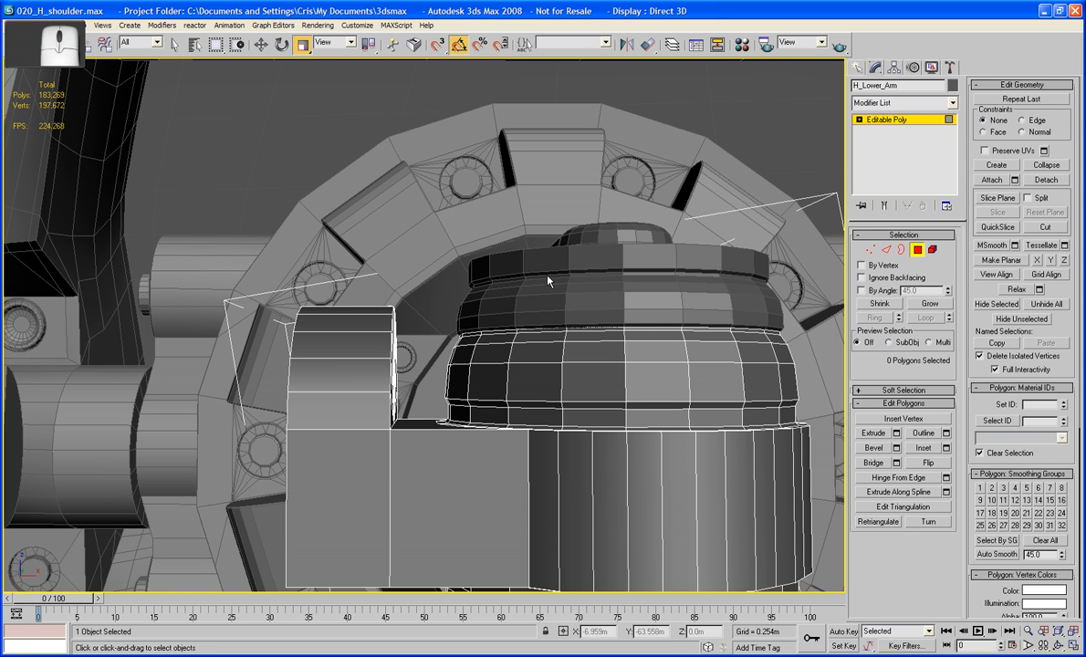
pyautogui.moveTo(415, 413); pyautogui.dragTo(396, 400)
pyautogui.keyDown('alt'); pyautogui.moveTo(396, 400); pyautogui.dragTo(632, 402, button='middle'); pyautogui.keyUp('alt')
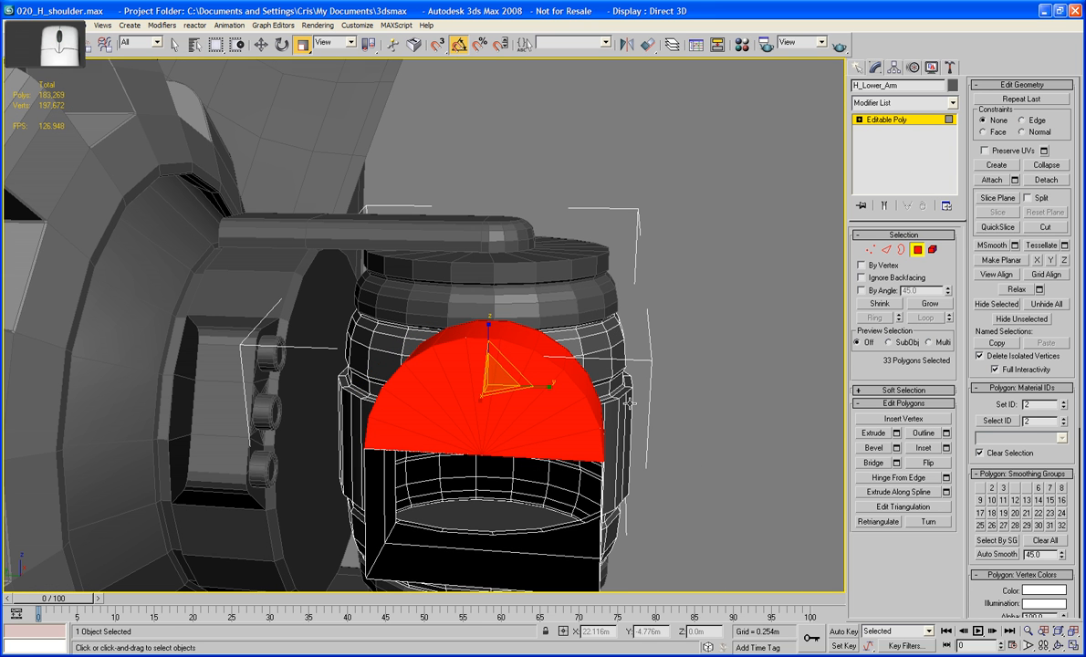
pyautogui.click(1047, 180)
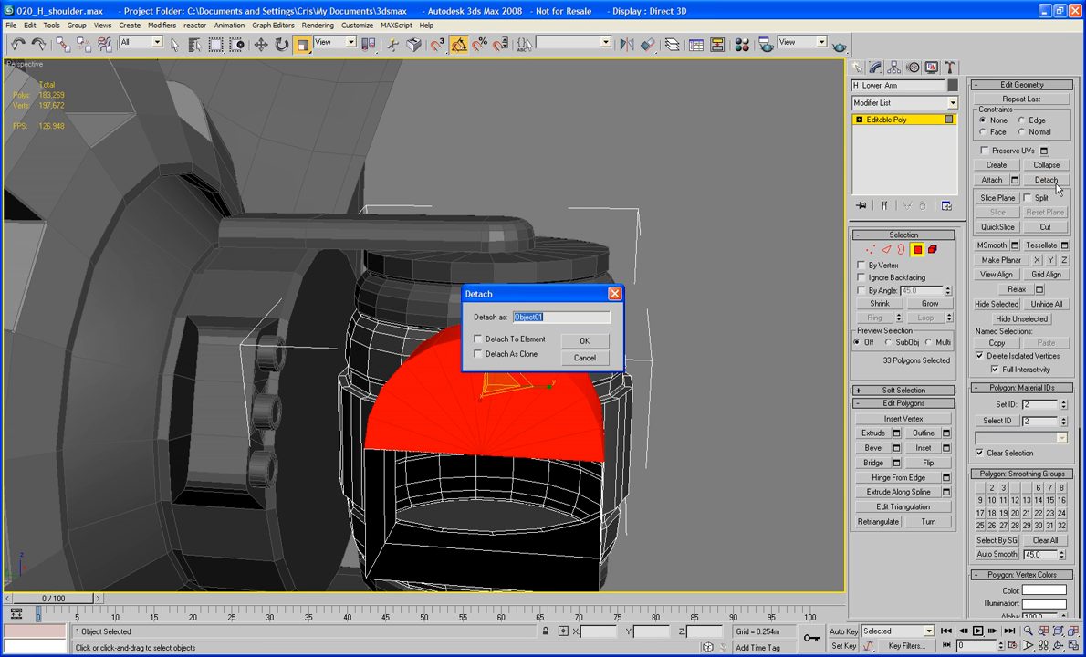
pyautogui.click(584, 341)
pyautogui.keyDown('alt'); pyautogui.moveTo(584, 340); pyautogui.dragTo(495, 340, button='middle'); pyautogui.keyUp('alt')
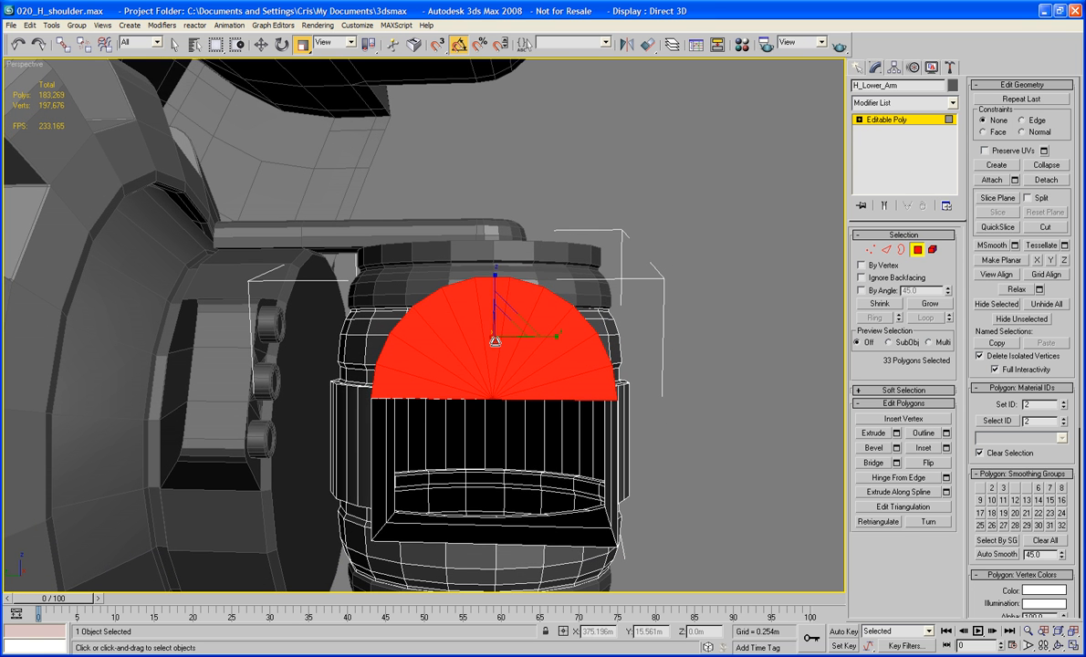
# Step: Clone the half-cylinder to an element by rotating it upside down, and move the copy below the original to complete the disc
pyautogui.click(281, 44)
pyautogui.moveTo(510, 289)
pyautogui.keyDown('shift'); pyautogui.mouseDown()
pyautogui.moveTo(565, 380)
pyautogui.moveTo(566, 433)
pyautogui.mouseUp(); pyautogui.keyUp('shift')
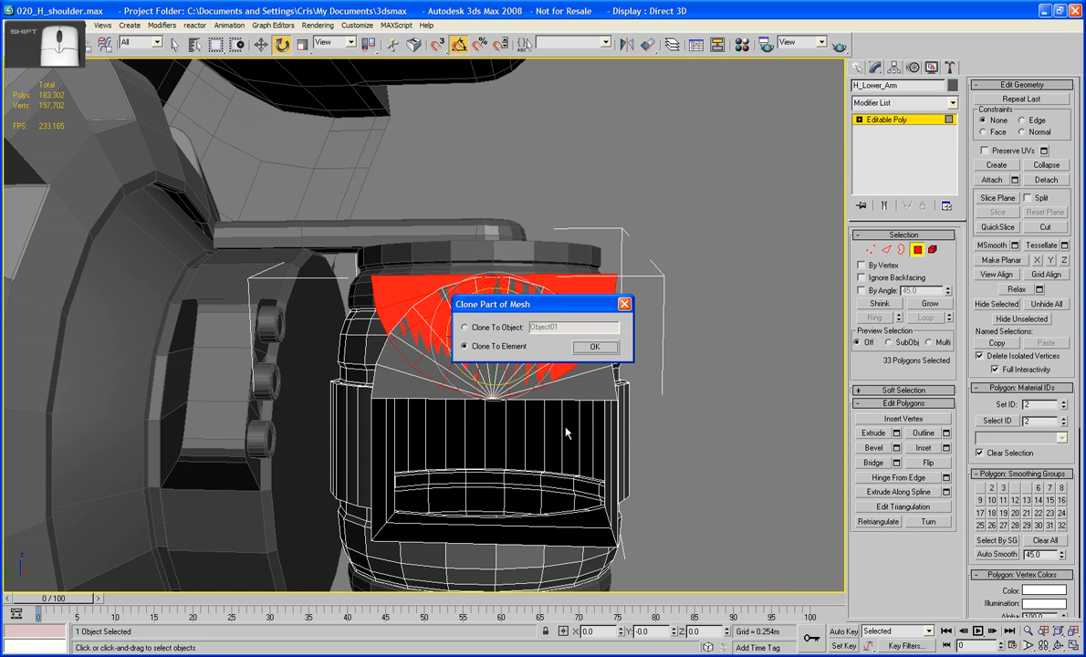
pyautogui.click(591, 346)
pyautogui.press('w')
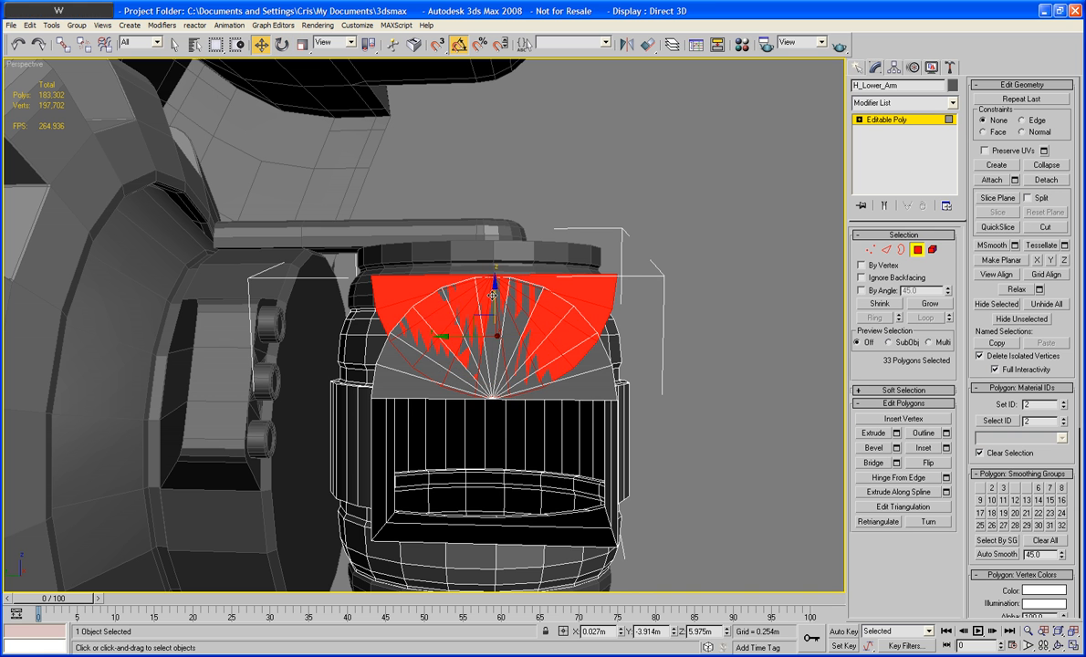
pyautogui.moveTo(493, 295); pyautogui.dragTo(495, 412)
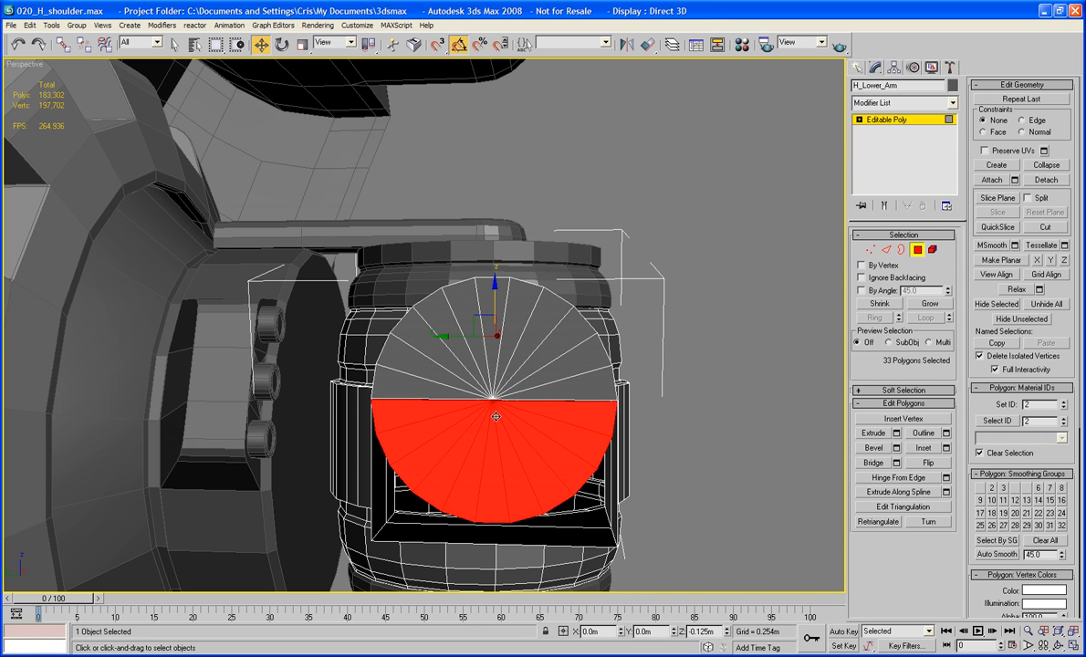
pyautogui.moveTo(496, 416); pyautogui.dragTo(496, 416)
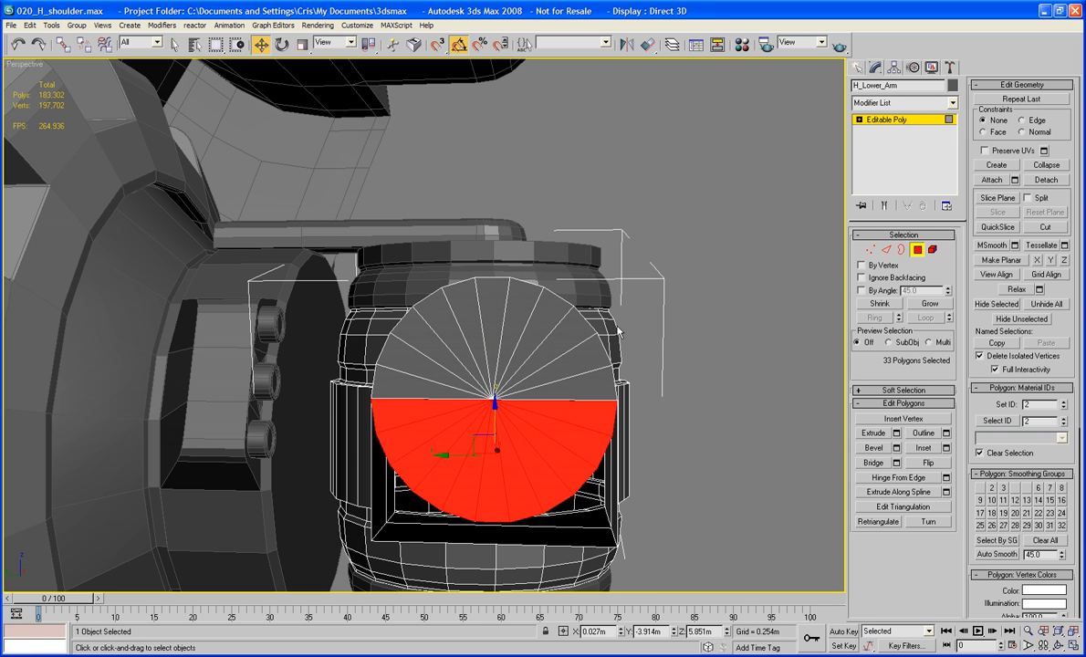
# Step: Select both half-cylinder elements and scale them up so the disc becomes wider and taller than the block
pyautogui.keyDown('ctrl'); pyautogui.click(572, 347); pyautogui.keyUp('ctrl')
pyautogui.click(932, 250)
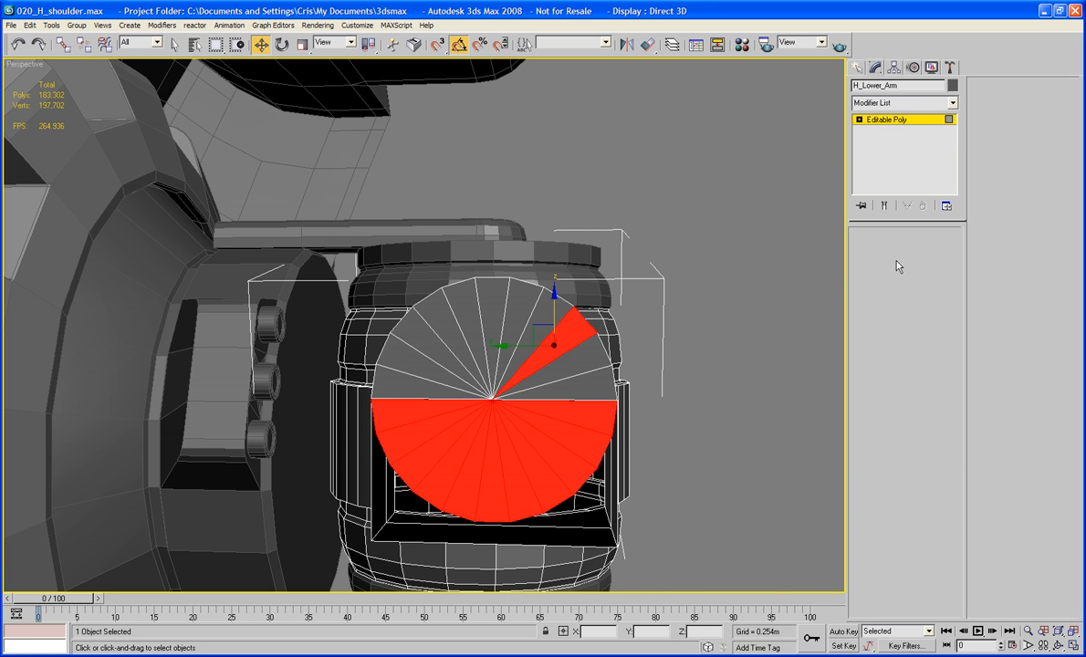
pyautogui.keyDown('ctrl'); pyautogui.click(572, 430); pyautogui.keyUp('ctrl')
pyautogui.keyDown('alt'); pyautogui.moveTo(522, 337); pyautogui.dragTo(540, 351, button='middle'); pyautogui.keyUp('alt')
pyautogui.keyDown('alt'); pyautogui.moveTo(482, 390); pyautogui.dragTo(503, 362, button='middle'); pyautogui.keyUp('alt')
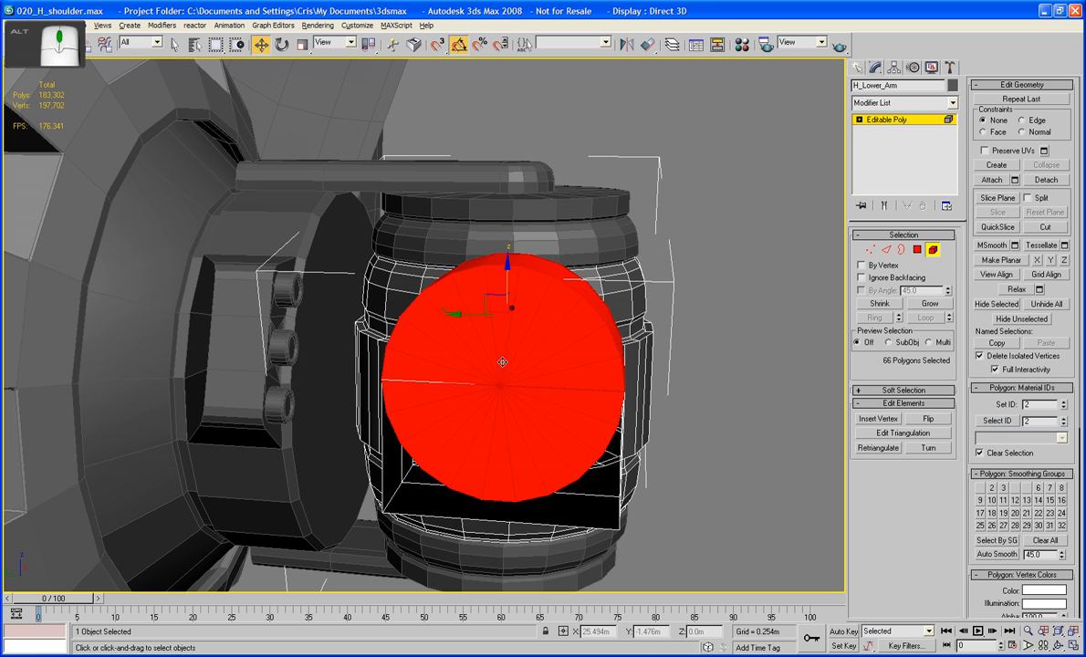
pyautogui.click(305, 47)
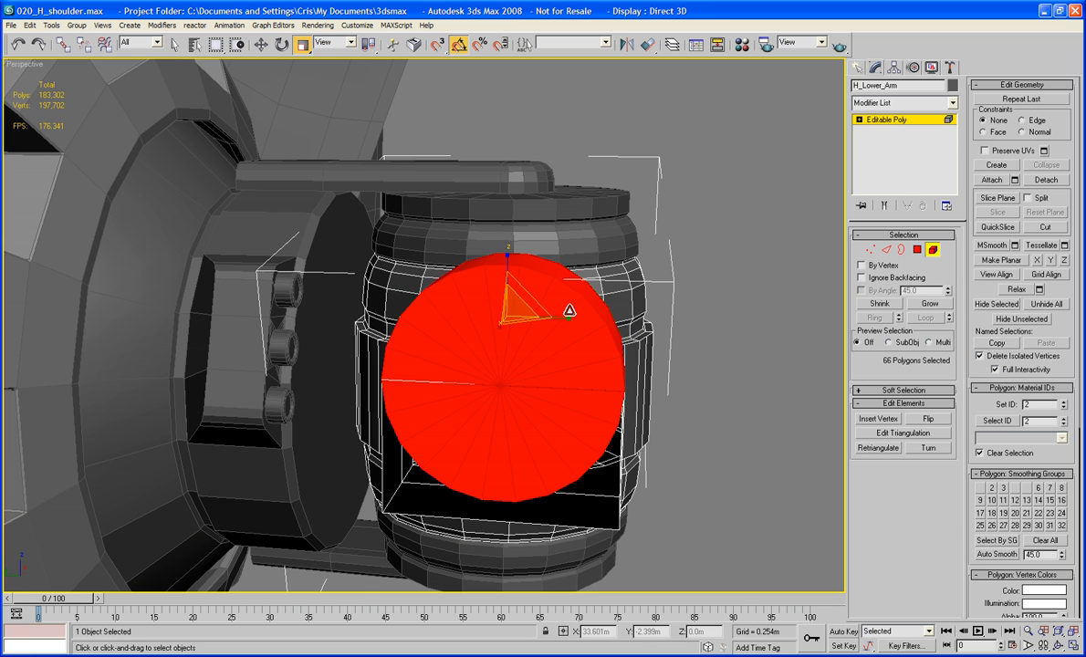
pyautogui.moveTo(526, 310); pyautogui.dragTo(521, 289)
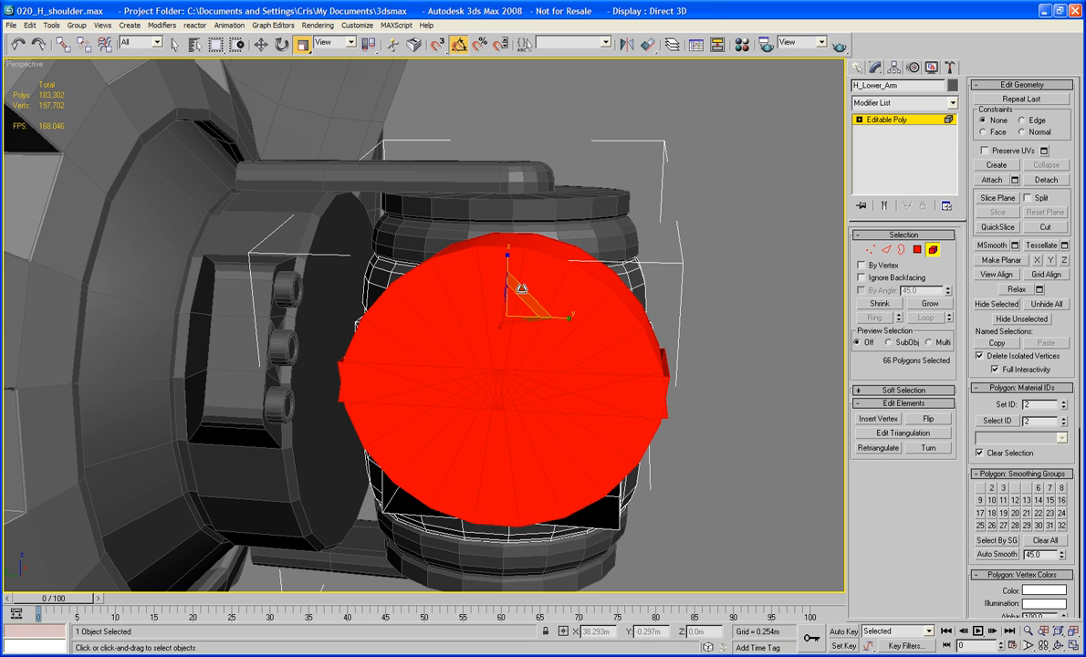
pyautogui.keyDown('alt'); pyautogui.moveTo(484, 240); pyautogui.dragTo(501, 255, button='middle'); pyautogui.keyUp('alt')
pyautogui.moveTo(514, 296); pyautogui.dragTo(490, 280)
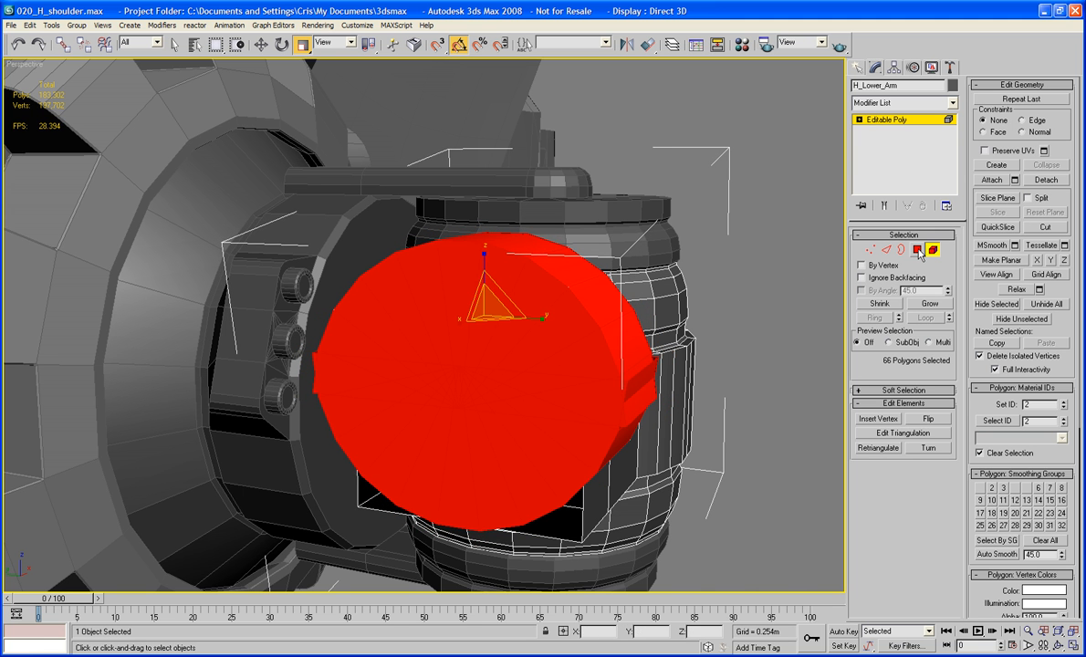
# Step: Move the upper half-cylinder element up along Z until its flat side meets the lower half
pyautogui.click(507, 298)
pyautogui.press('w')
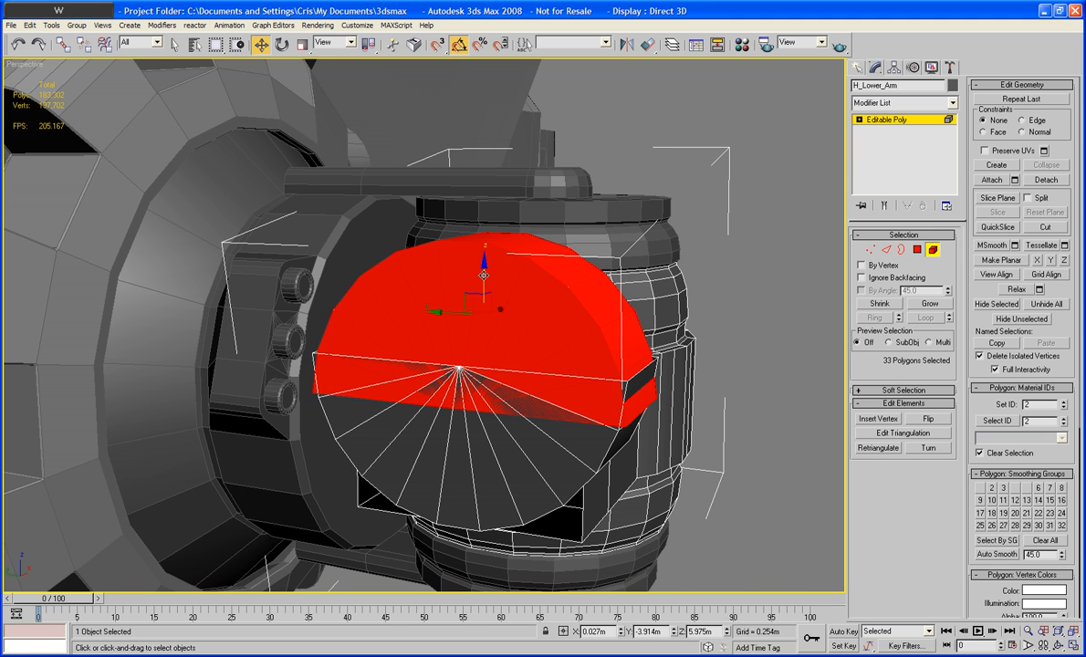
pyautogui.moveTo(483, 275); pyautogui.dragTo(483, 230)
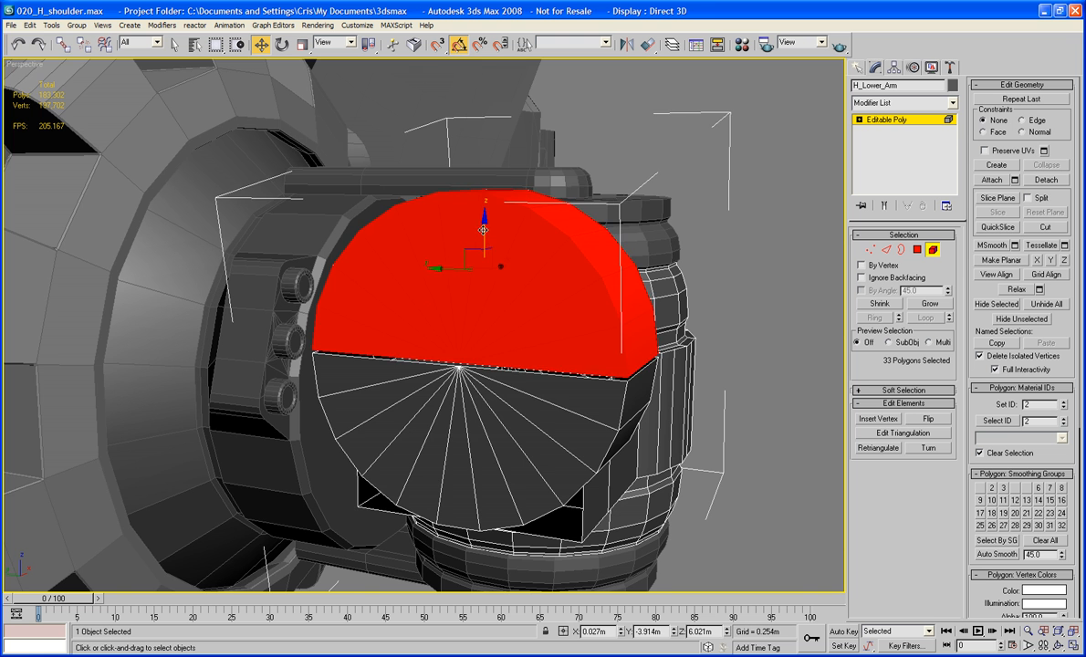
# Step: Select both halves of the disc and reduce their thickness to about 74% along X
pyautogui.keyDown('ctrl'); pyautogui.click(486, 413); pyautogui.keyUp('ctrl')
pyautogui.keyDown('alt'); pyautogui.moveTo(539, 421); pyautogui.dragTo(426, 415, button='middle'); pyautogui.keyUp('alt')
pyautogui.press('r')
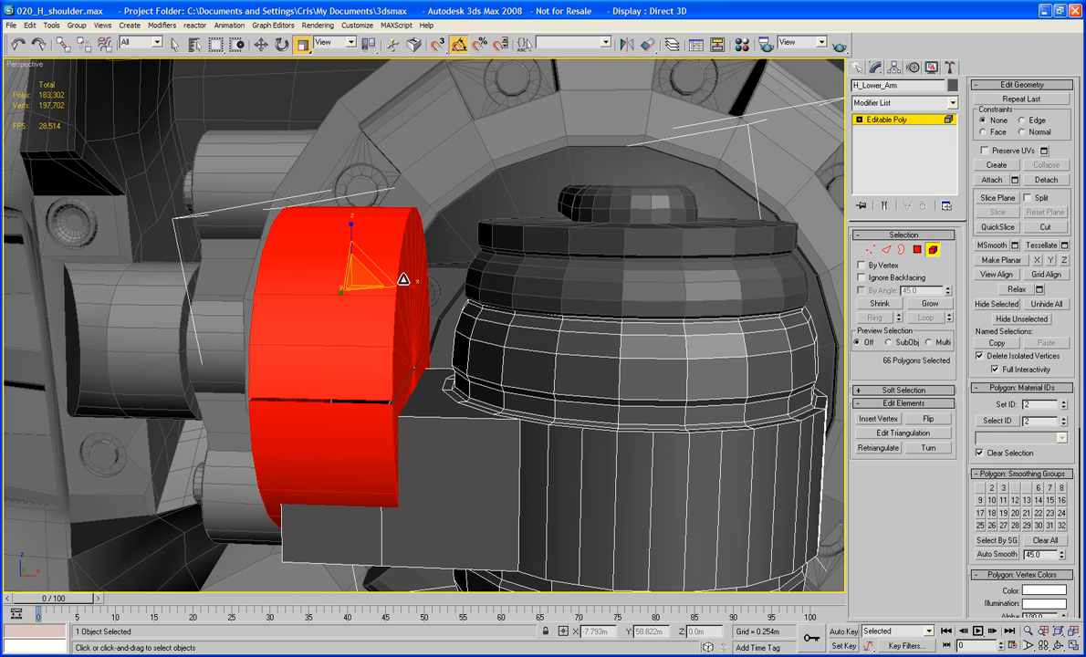
pyautogui.moveTo(398, 294); pyautogui.dragTo(386, 286)
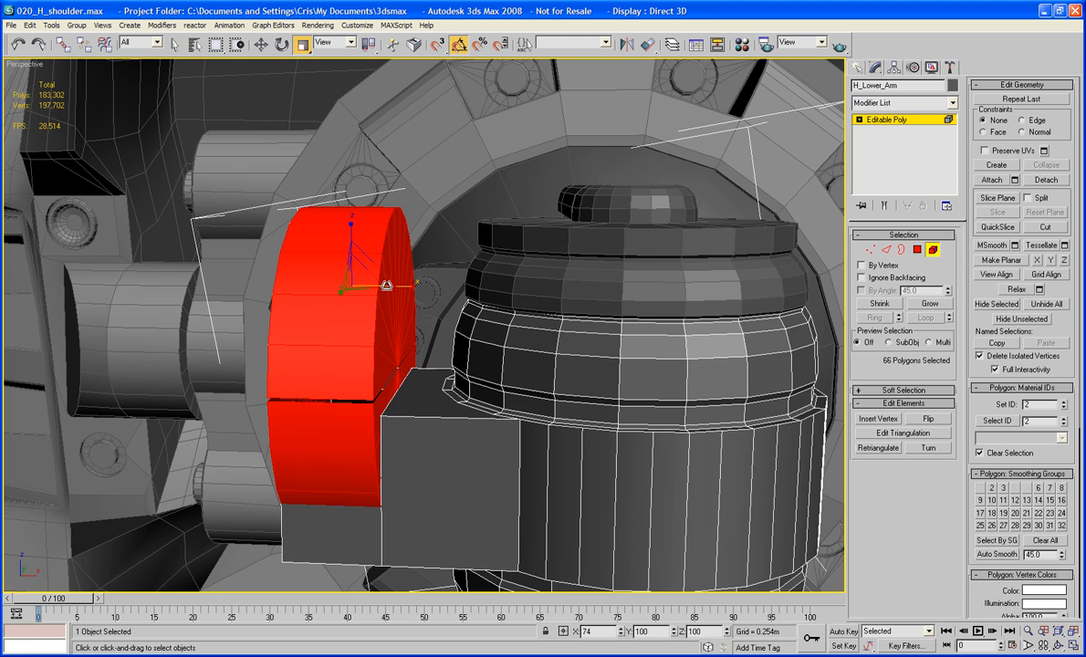
pyautogui.keyDown('alt'); pyautogui.moveTo(386, 285); pyautogui.dragTo(454, 323, button='middle'); pyautogui.keyUp('alt')
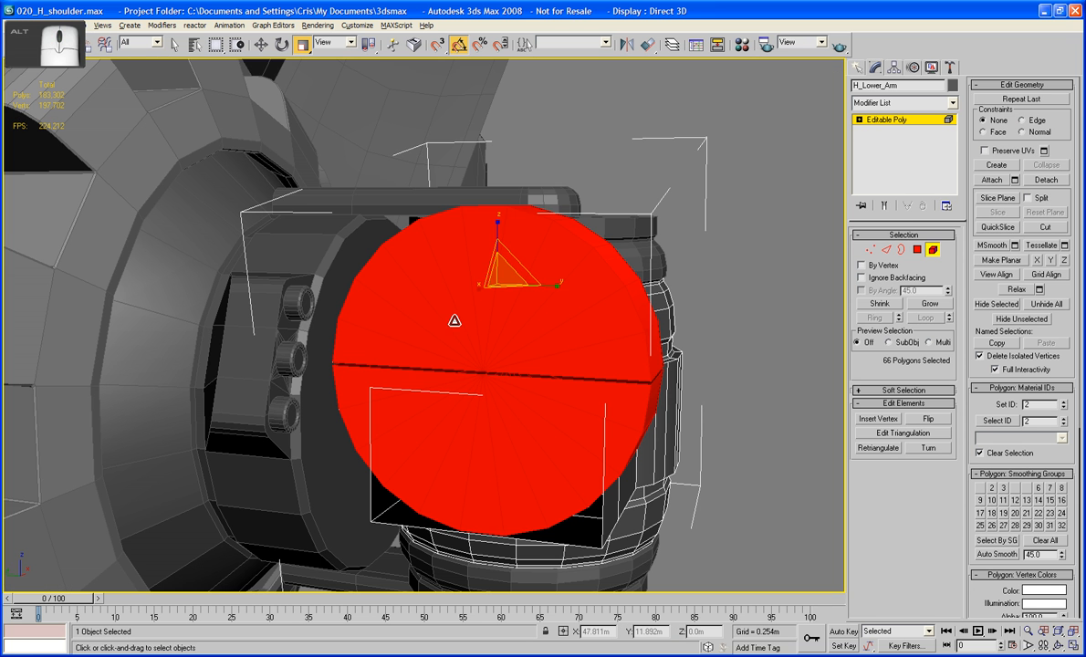
# Step: Move both halves of the disc down along Z so the disc is centred vertically on the block
pyautogui.press('w')
pyautogui.moveTo(497, 248); pyautogui.dragTo(503, 332)
pyautogui.keyDown('alt'); pyautogui.moveTo(503, 332); pyautogui.dragTo(599, 366, button='middle'); pyautogui.keyUp('alt')
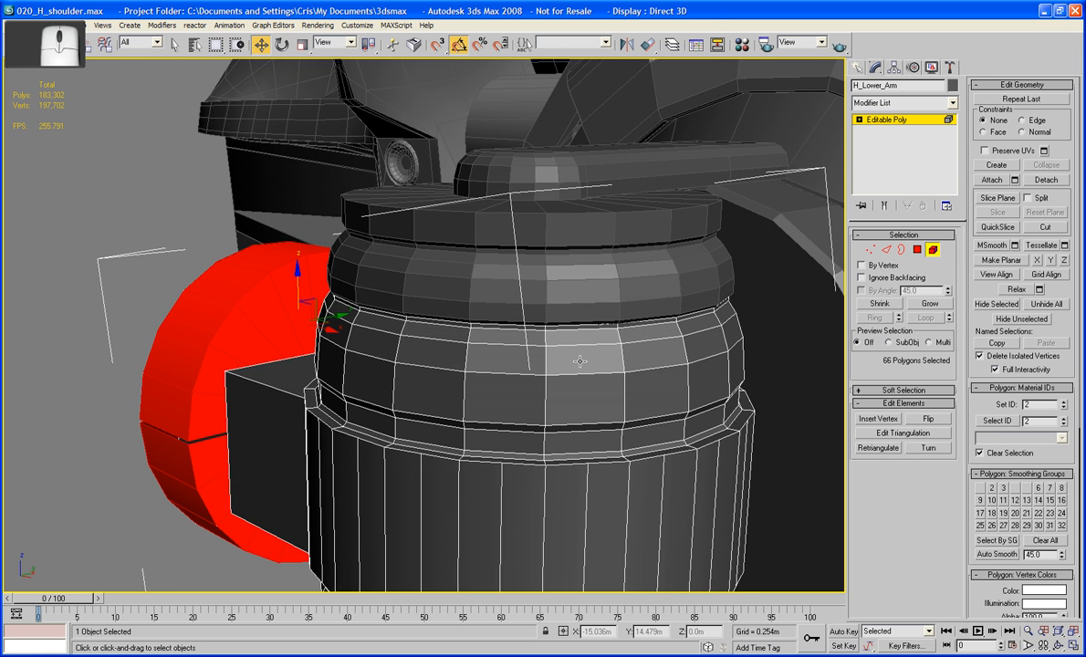
pyautogui.moveTo(270, 383); pyautogui.dragTo(284, 403, button='middle')
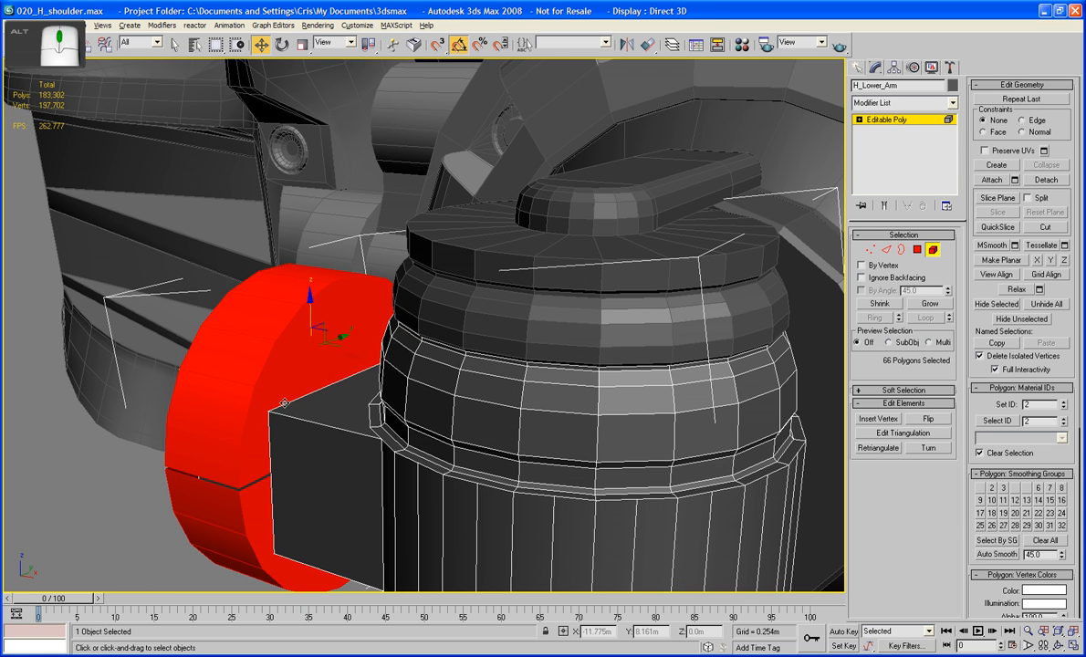
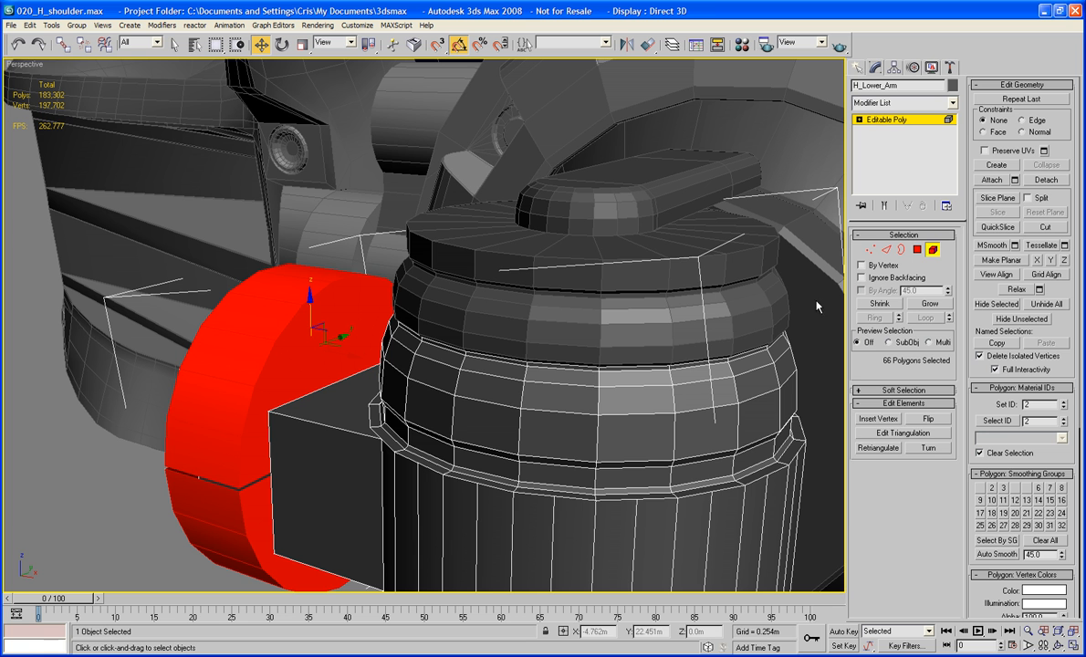
# Step: Delete four neighbouring rim polygons at mid-height on the outer side of the disc, two above and two below the seam
pyautogui.click(916, 251)
pyautogui.click(187, 383)
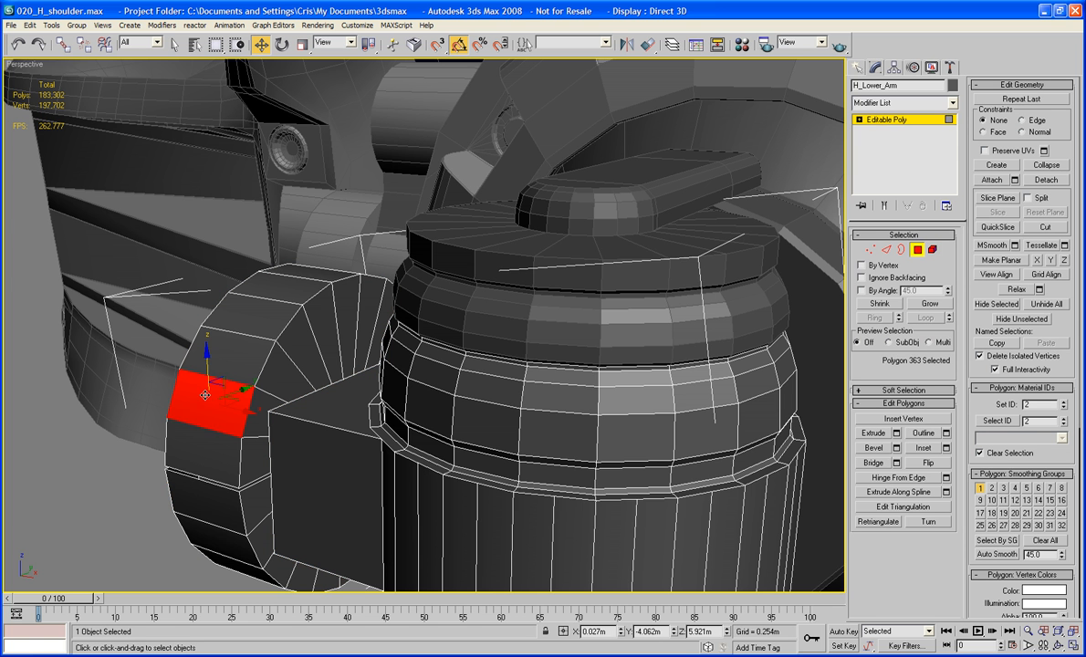
pyautogui.keyDown('ctrl'); pyautogui.click(197, 415); pyautogui.keyUp('ctrl')
pyautogui.keyDown('ctrl'); pyautogui.click(201, 484); pyautogui.keyUp('ctrl')
pyautogui.keyDown('ctrl'); pyautogui.click(220, 538); pyautogui.keyUp('ctrl')
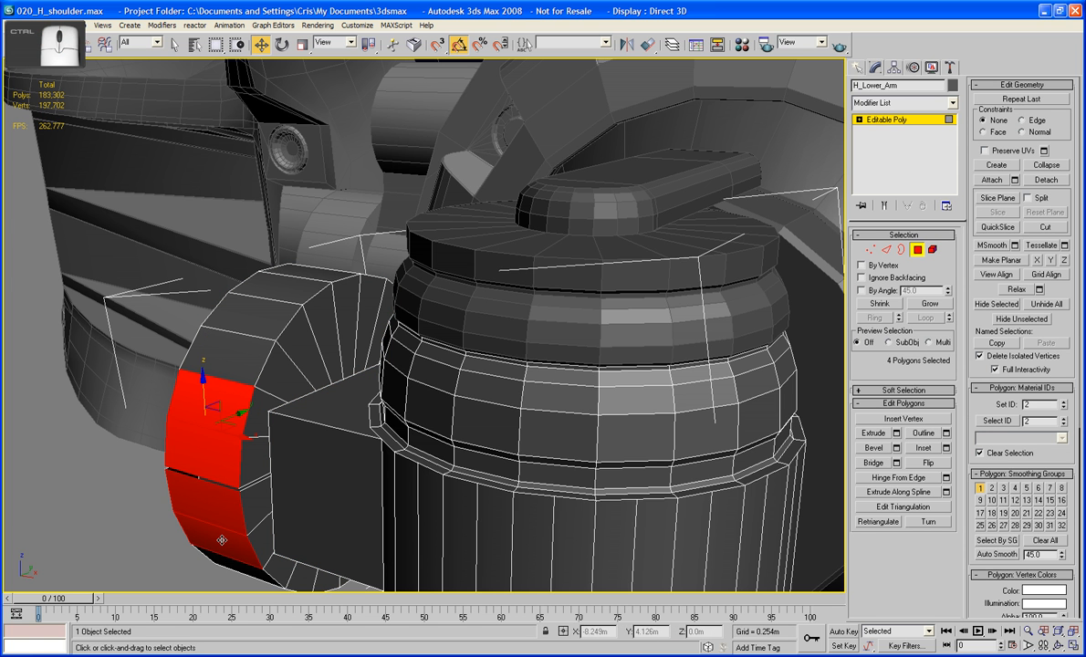
pyautogui.press('Delete')
# Step: Delete the exposed wedge polygons of the disc's inner face, working around the outer side and over the top of the block
pyautogui.click(259, 536)
pyautogui.press('Delete')
pyautogui.click(259, 508)
pyautogui.press('Delete')
pyautogui.click(261, 455)
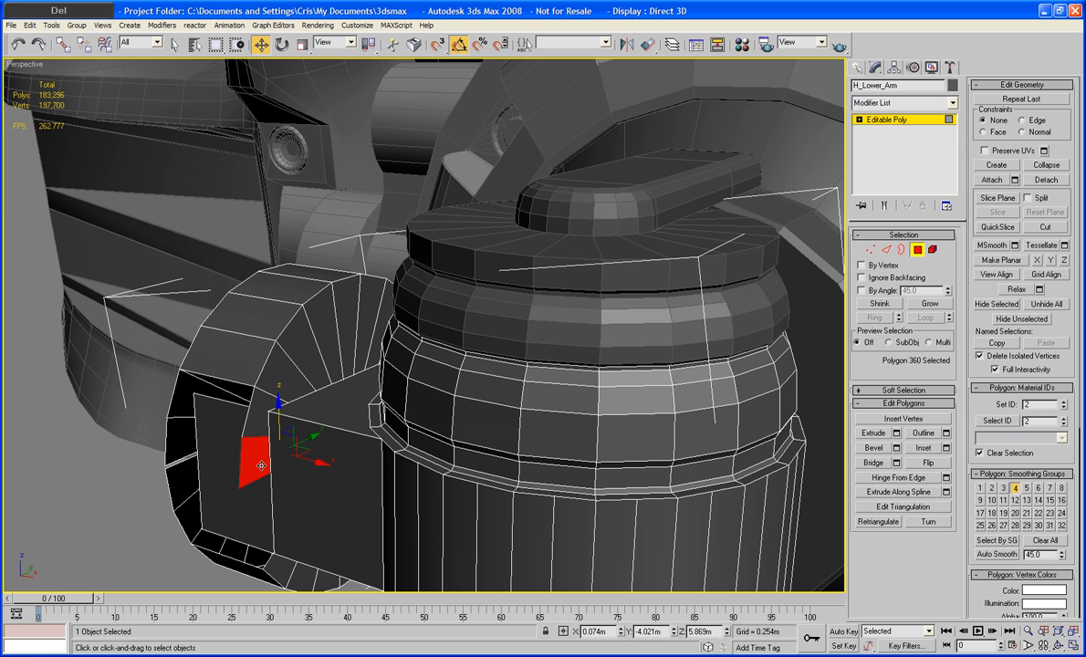
pyautogui.press('Delete')
pyautogui.click(262, 431)
pyautogui.press('Delete')
pyautogui.click(290, 379)
pyautogui.press('Delete')
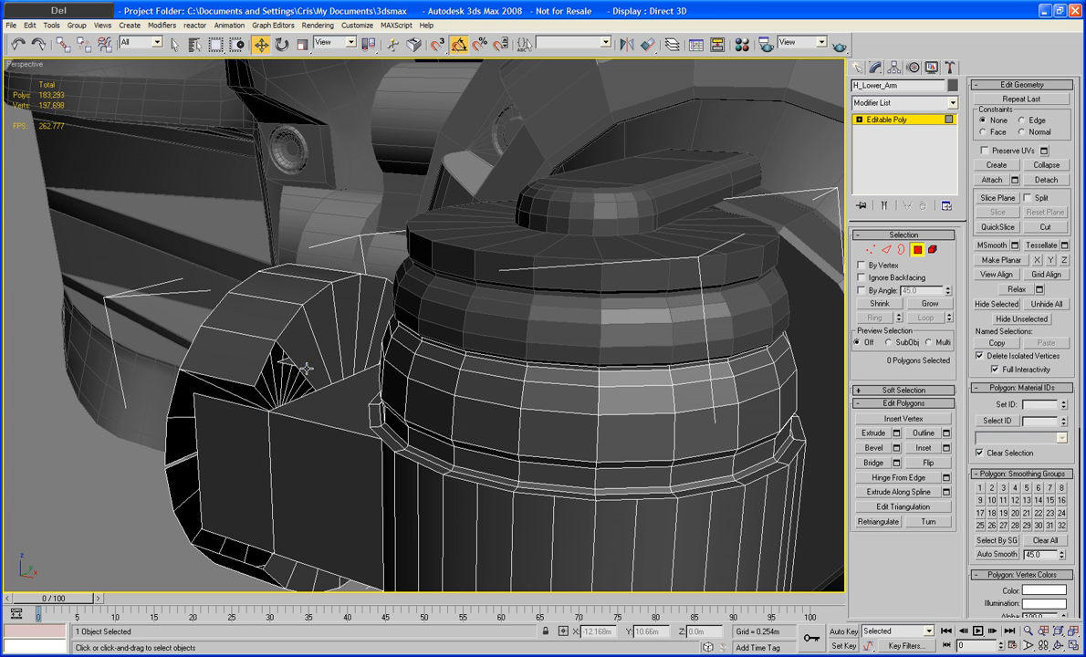
pyautogui.click(309, 362)
pyautogui.press('Delete')
pyautogui.click(327, 350)
pyautogui.press('Delete')
pyautogui.click(349, 348)
pyautogui.press('Delete')
pyautogui.click(364, 344)
pyautogui.press('Delete')
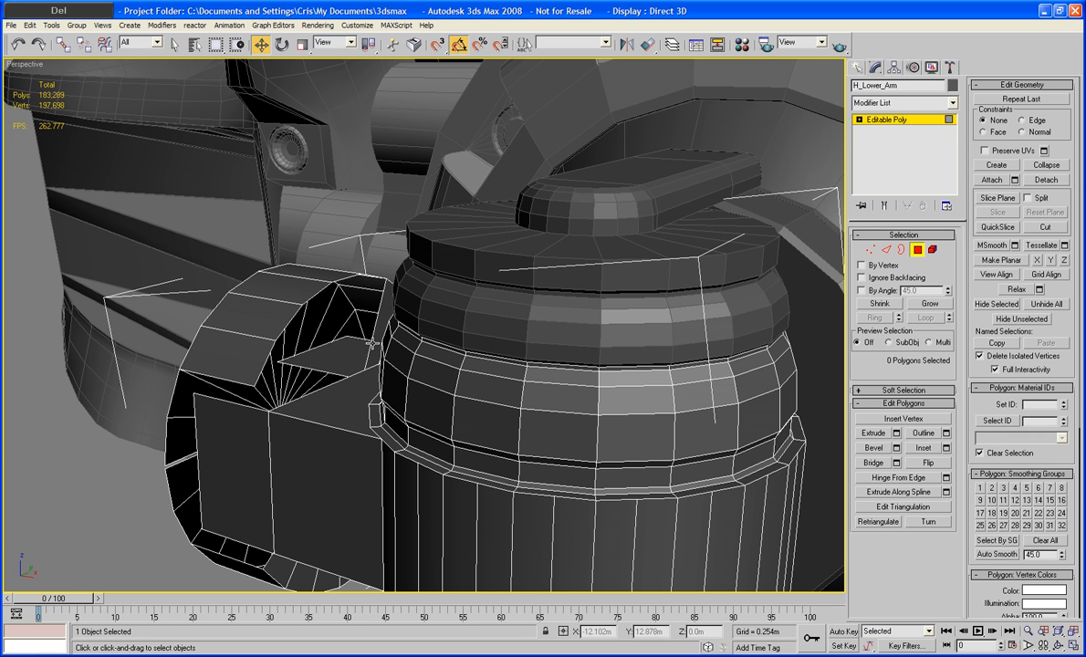
pyautogui.click(374, 343)
pyautogui.press('Delete')
# Step: Delete the upper wedge polygons of the disc's front face, working from the outer side across to the shoulder side
pyautogui.keyDown('alt'); pyautogui.moveTo(232, 356); pyautogui.dragTo(367, 369, button='middle'); pyautogui.keyUp('alt')
pyautogui.click(611, 394)
pyautogui.press('Delete')
pyautogui.click(580, 369)
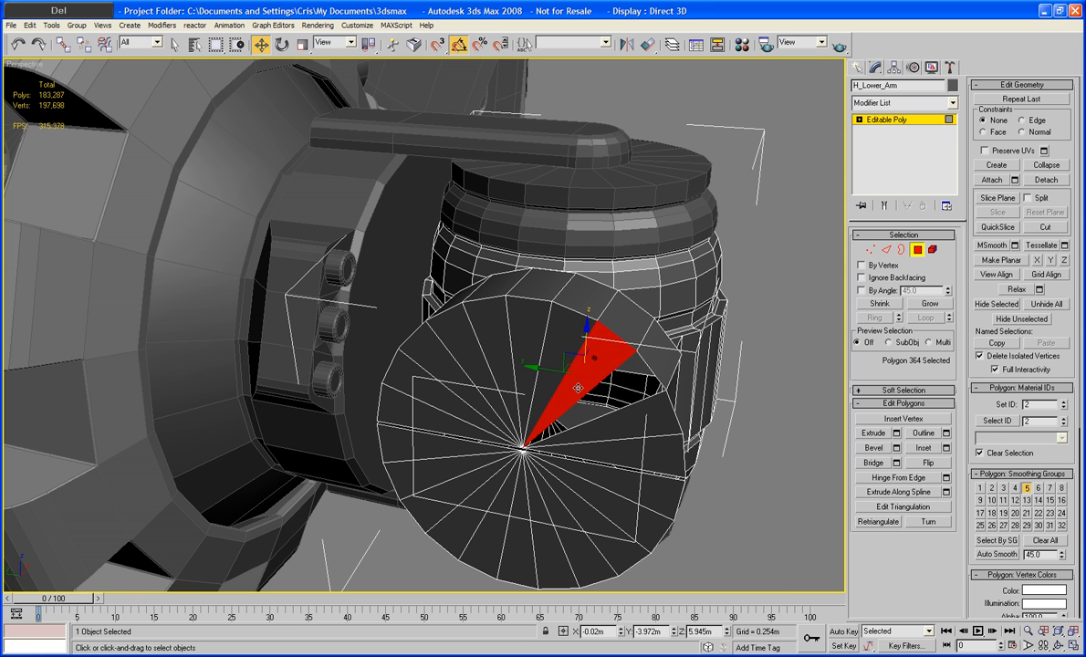
pyautogui.press('Delete')
pyautogui.click(553, 351)
pyautogui.press('Delete')
pyautogui.click(534, 352)
pyautogui.press('Delete')
pyautogui.click(505, 367)
pyautogui.press('Delete')
pyautogui.click(473, 369)
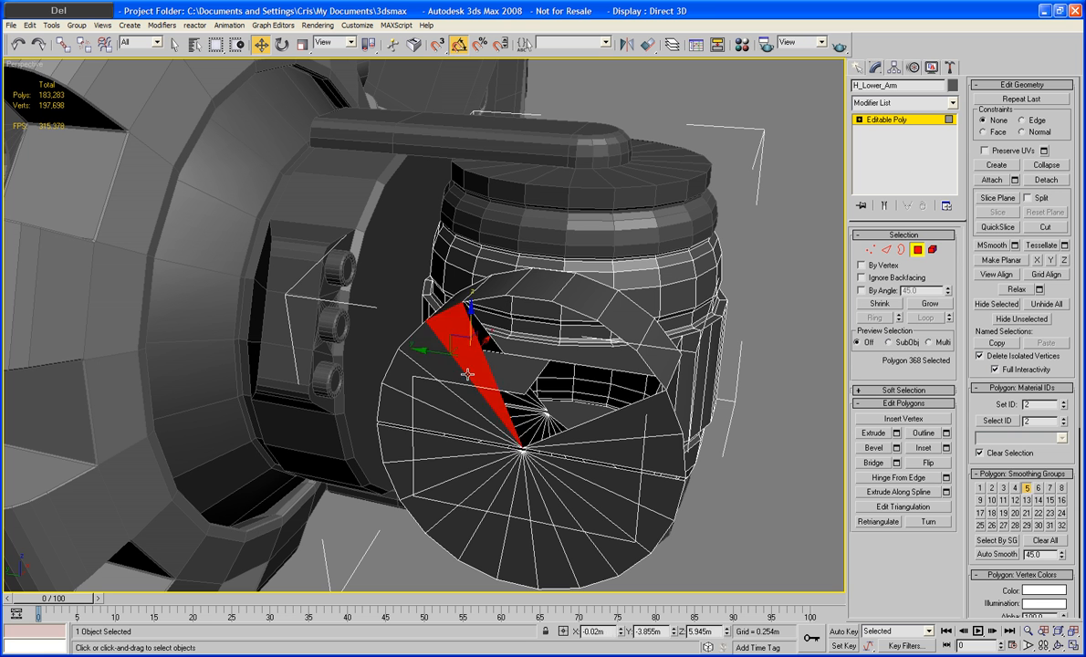
pyautogui.press('Delete')
pyautogui.click(455, 377)
pyautogui.press('Delete')
pyautogui.click(444, 402)
pyautogui.press('Delete')
pyautogui.click(408, 391)
pyautogui.press('Delete')
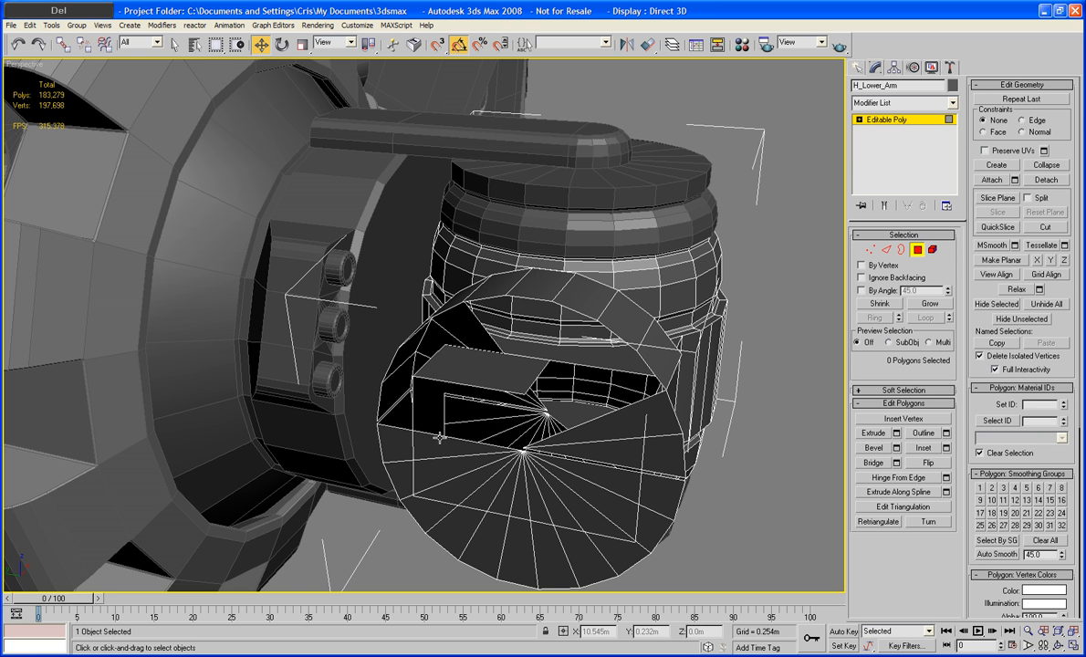
pyautogui.click(409, 408)
pyautogui.press('Delete')
# Step: Delete all lower wedge polygons of the disc's front face and the remaining upper ones on the outer side
pyautogui.click(452, 489)
pyautogui.press('Delete')
pyautogui.click(478, 502)
pyautogui.press('Delete')
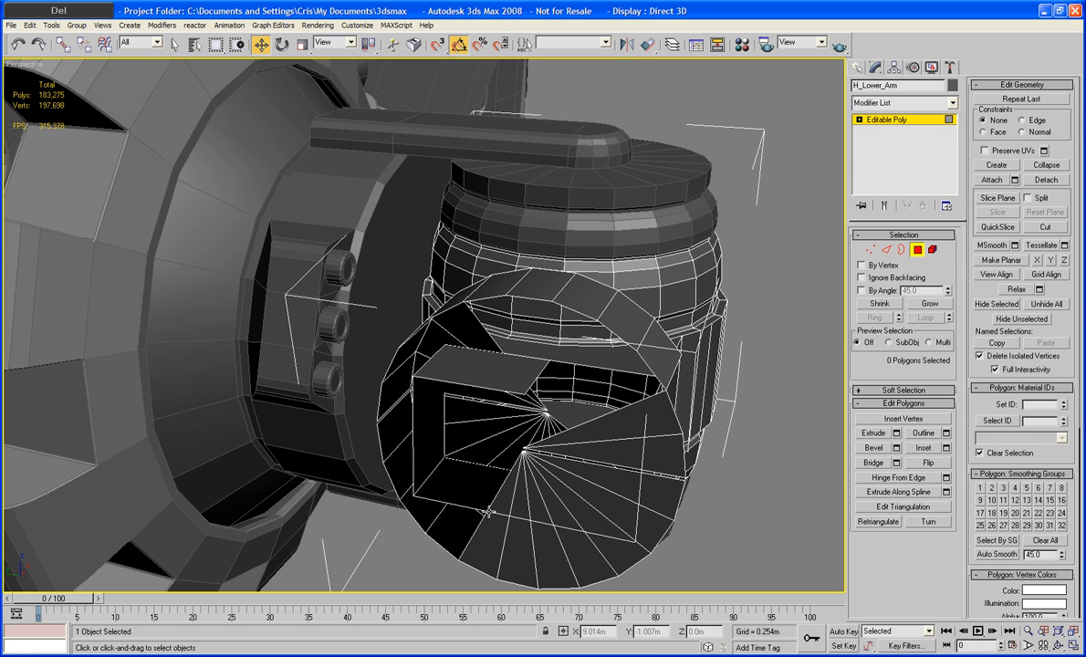
pyautogui.click(504, 509)
pyautogui.press('Delete')
pyautogui.click(523, 513)
pyautogui.press('Delete')
pyautogui.click(534, 514)
pyautogui.press('Delete')
pyautogui.click(559, 513)
pyautogui.press('Delete')
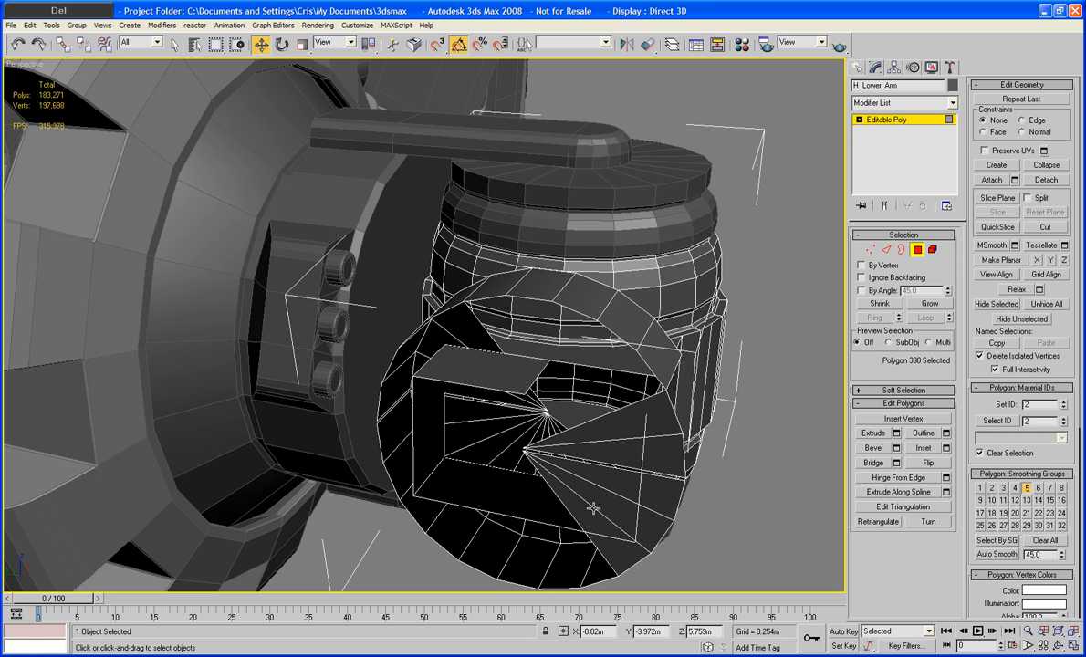
pyautogui.click(596, 515)
pyautogui.press('Delete')
pyautogui.click(616, 508)
pyautogui.press('Delete')
pyautogui.click(637, 477)
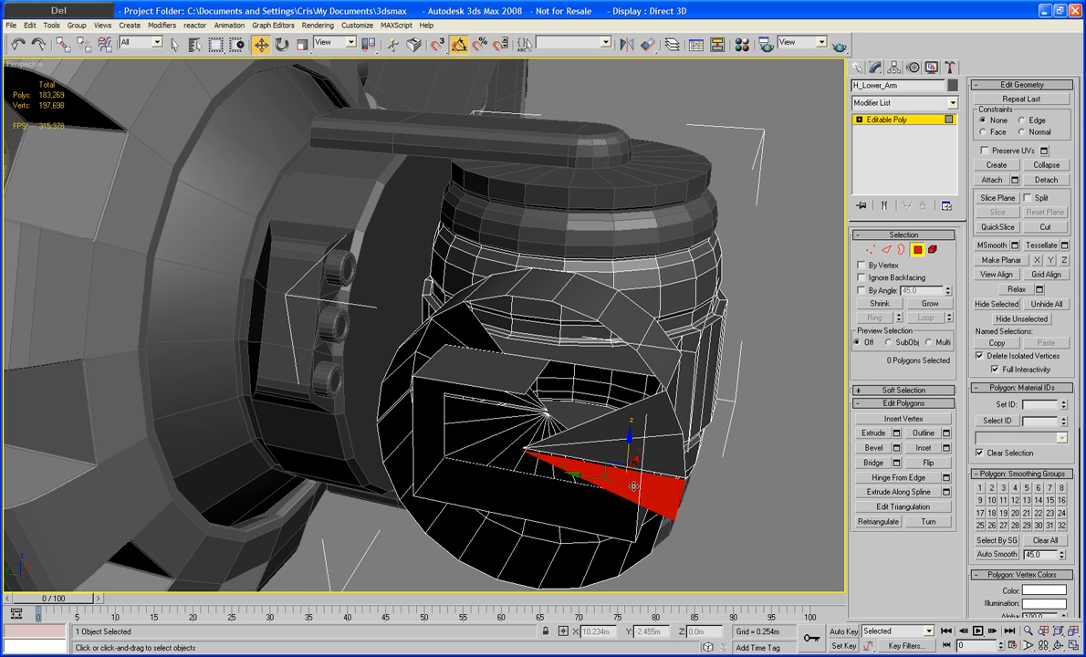
pyautogui.press('Delete')
pyautogui.click(639, 439)
pyautogui.press('Delete')
pyautogui.click(637, 430)
pyautogui.press('Delete')
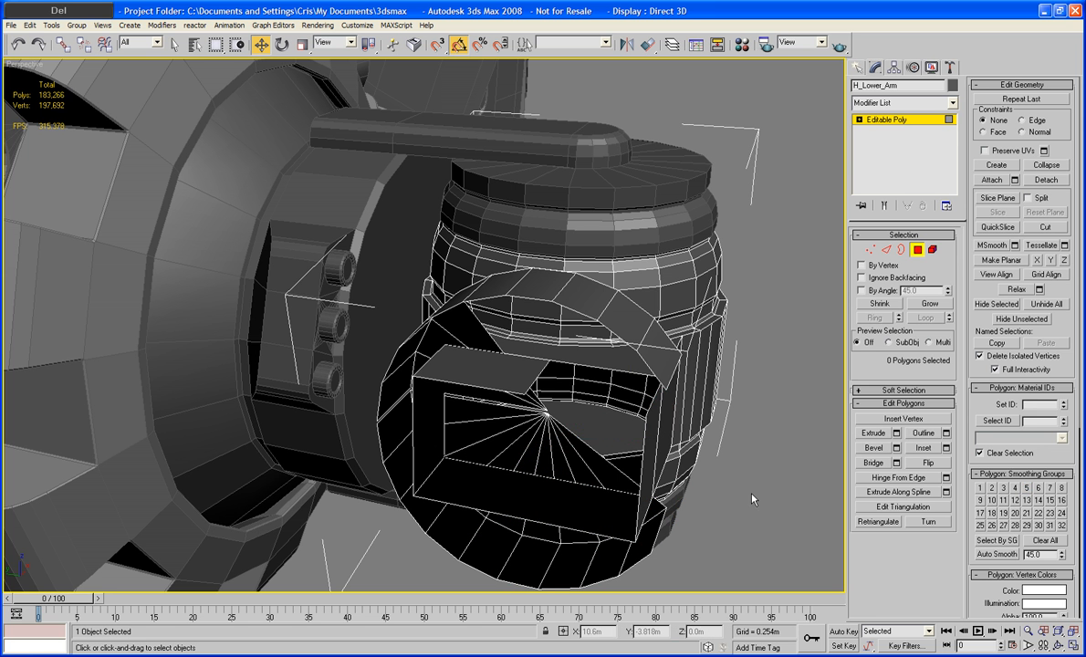
# Step: Delete the mid-height rim polygons on the disc's shoulder side and the inner-face wedges beside the block there
pyautogui.moveTo(683, 455)
pyautogui.keyDown('alt'); pyautogui.mouseDown(button='middle')
pyautogui.moveTo(699, 453)
pyautogui.moveTo(678, 439)
pyautogui.mouseUp(button='middle'); pyautogui.keyUp('alt')
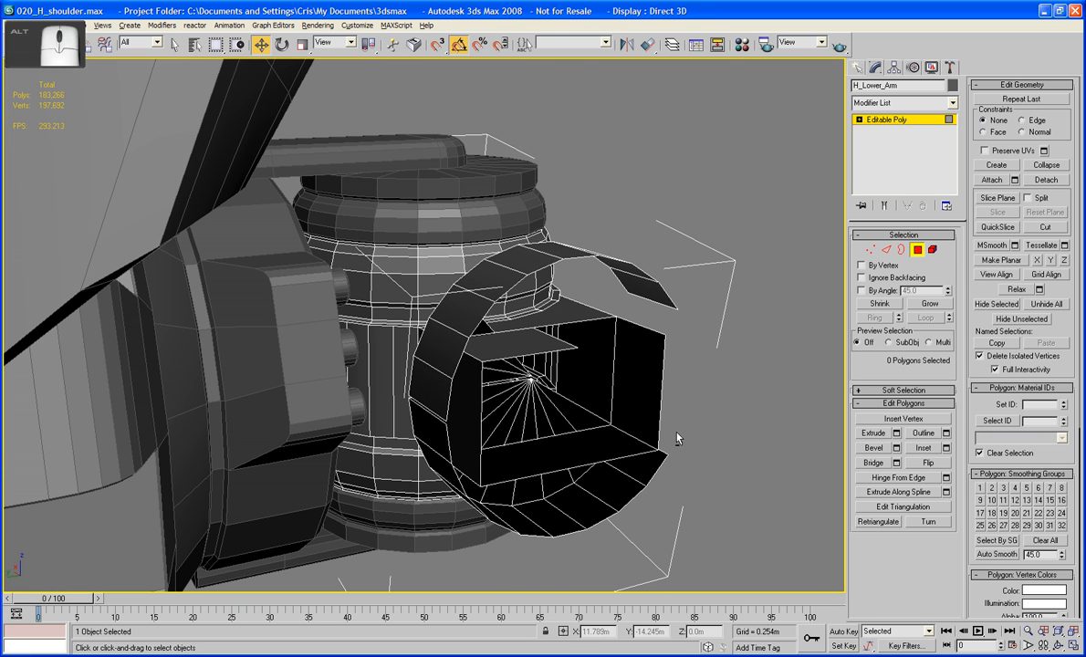
pyautogui.click(394, 374)
pyautogui.press('Delete')
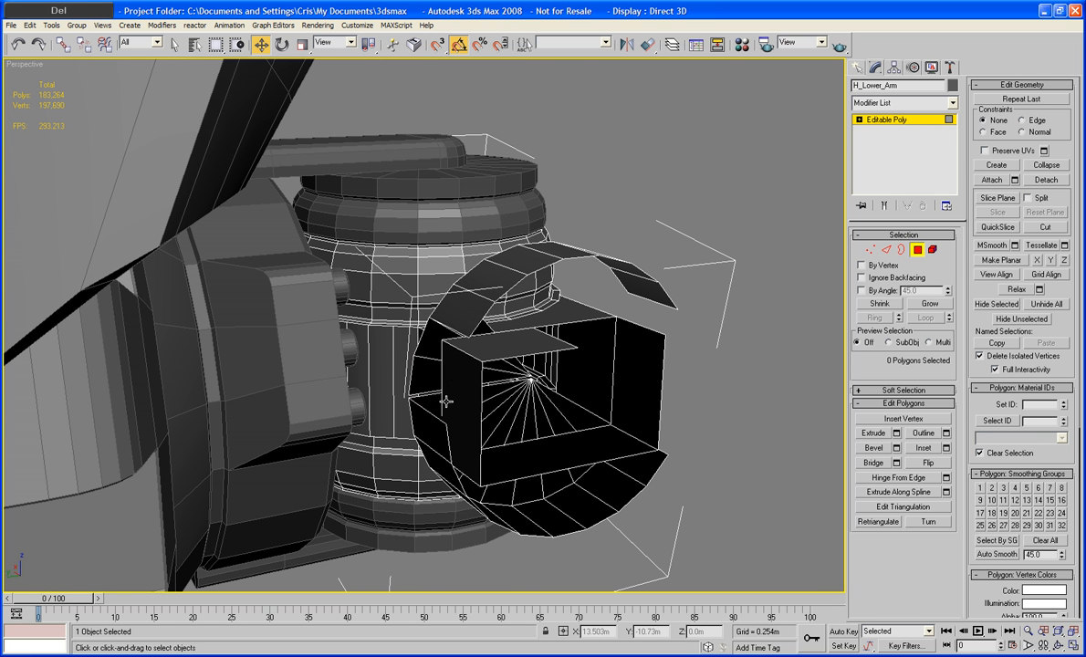
pyautogui.click(435, 431)
pyautogui.press('Delete')
pyautogui.click(433, 455)
pyautogui.press('Delete')
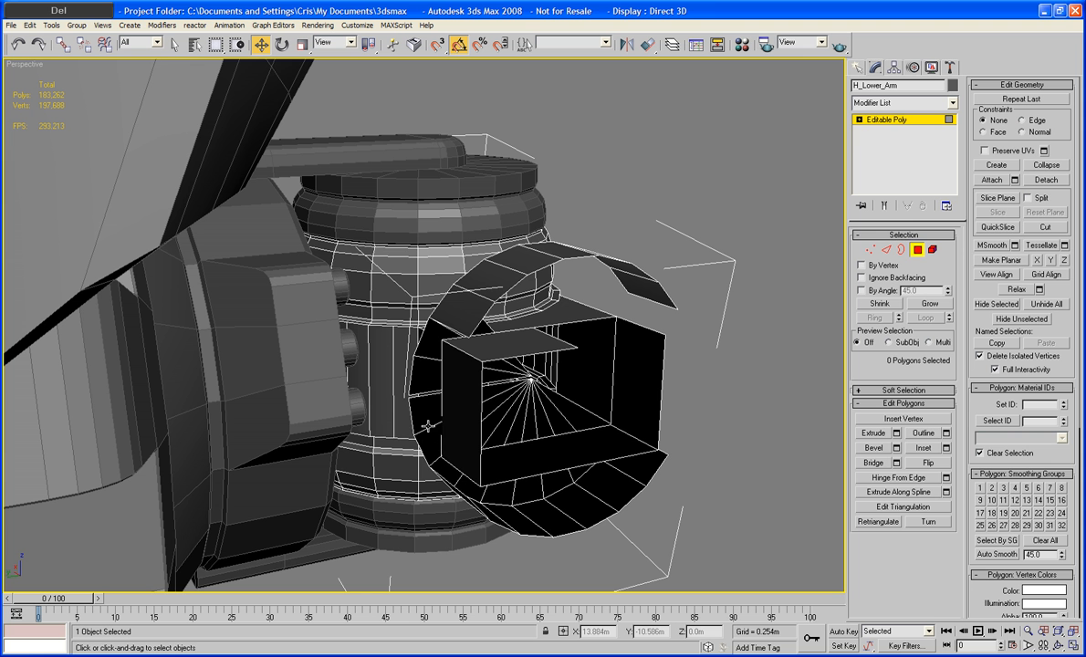
pyautogui.click(431, 436)
pyautogui.press('Delete')
pyautogui.click(428, 400)
pyautogui.press('Delete')
pyautogui.click(430, 375)
pyautogui.press('Delete')
pyautogui.click(438, 350)
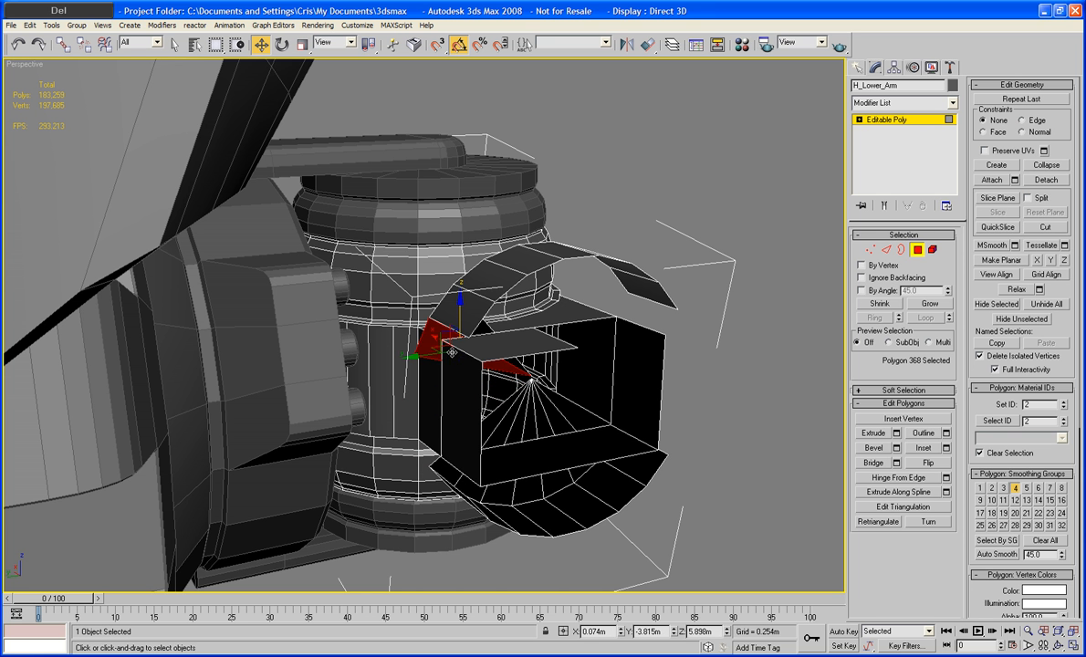
pyautogui.press('Delete')
# Step: Delete the block's top polygon and the leftover inner-face wedge of the disc directly behind it
pyautogui.keyDown('alt'); pyautogui.moveTo(520, 352); pyautogui.dragTo(480, 350, button='middle'); pyautogui.keyUp('alt')
pyautogui.click(479, 352)
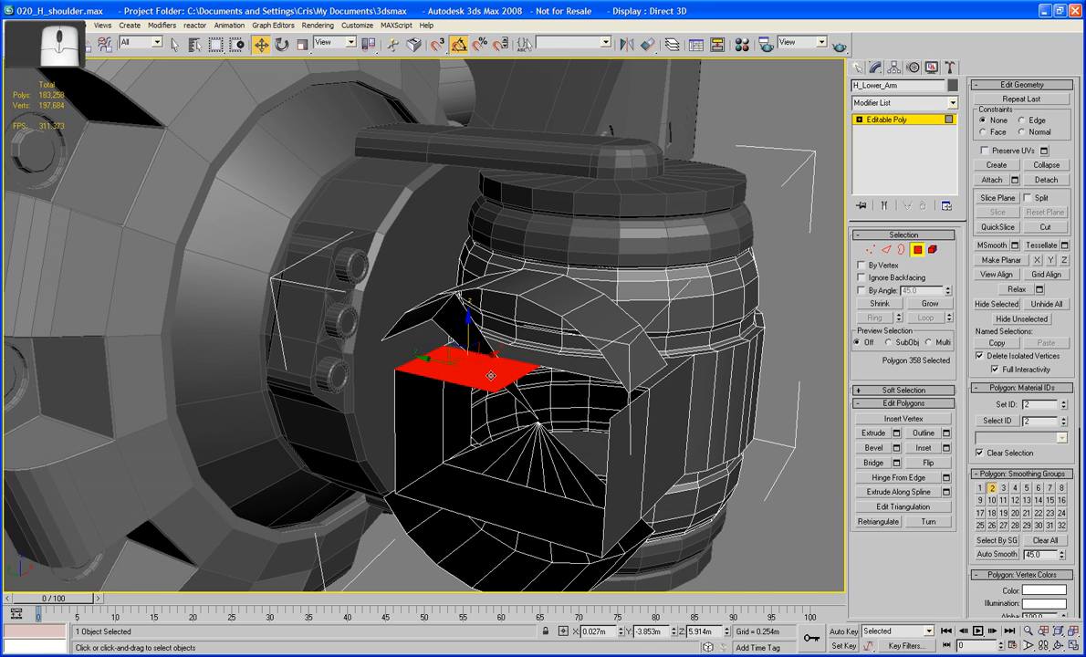
pyautogui.press('Delete')
pyautogui.click(492, 360)
pyautogui.press('Delete')
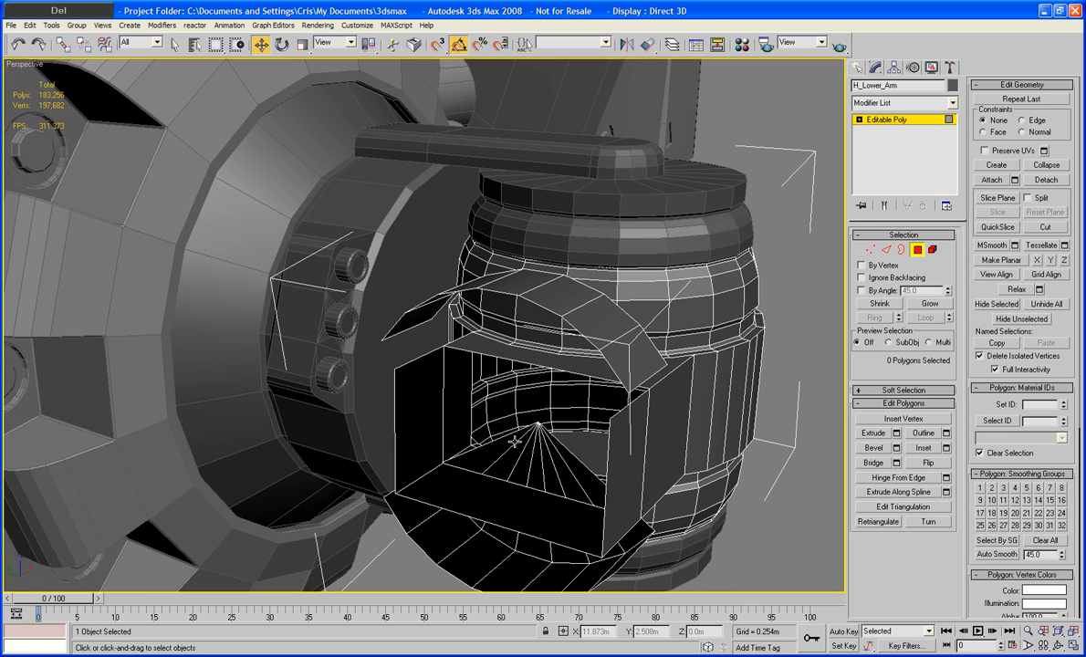
# Step: Delete the remaining lower wedge polygons of the disc's inner face and the block's bottom polygon
pyautogui.click(511, 447)
pyautogui.press('Delete')
pyautogui.click(514, 464)
pyautogui.press('Delete')
pyautogui.click(521, 468)
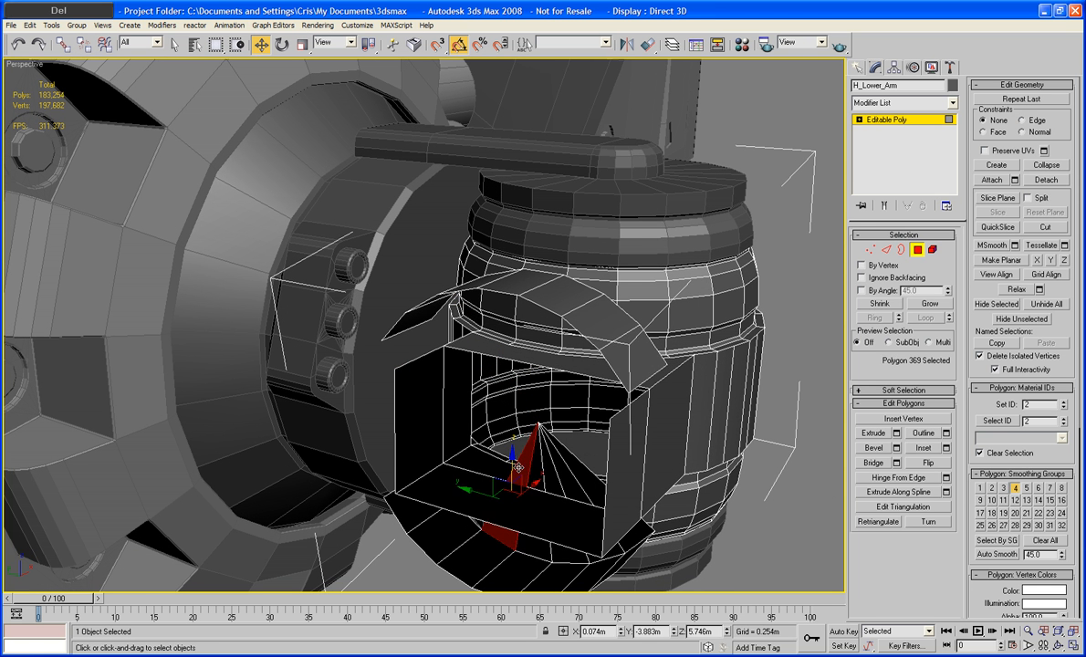
pyautogui.press('Delete')
pyautogui.click(530, 467)
pyautogui.press('Delete')
pyautogui.click(549, 477)
pyautogui.press('Delete')
pyautogui.click(563, 480)
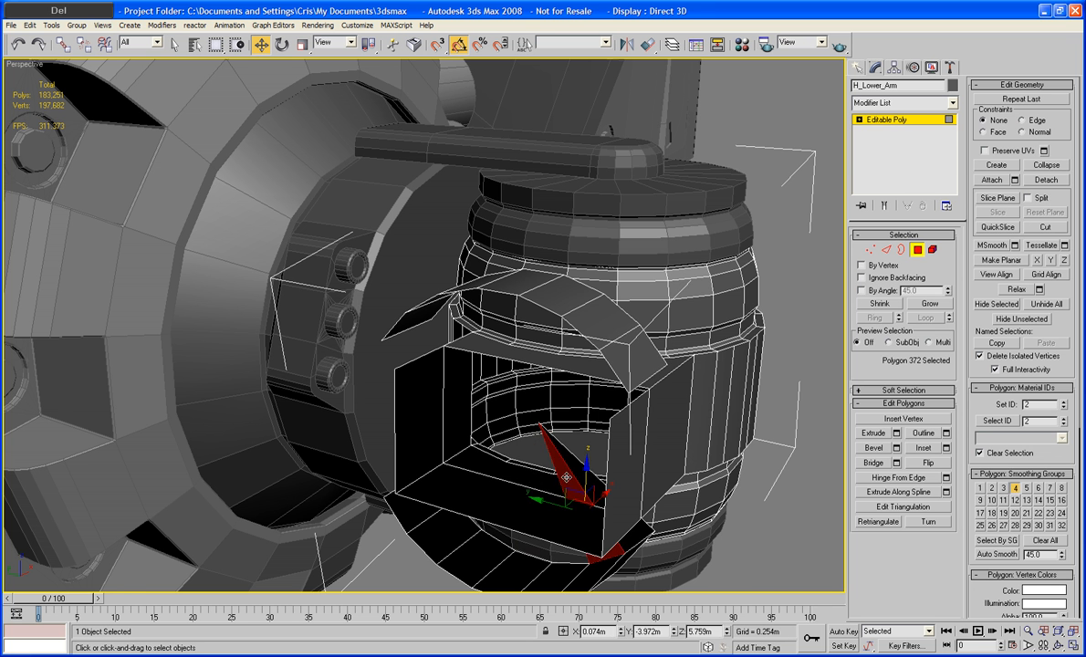
pyautogui.press('Delete')
pyautogui.click(581, 484)
pyautogui.press('Delete')
pyautogui.click(544, 514)
pyautogui.press('Delete')
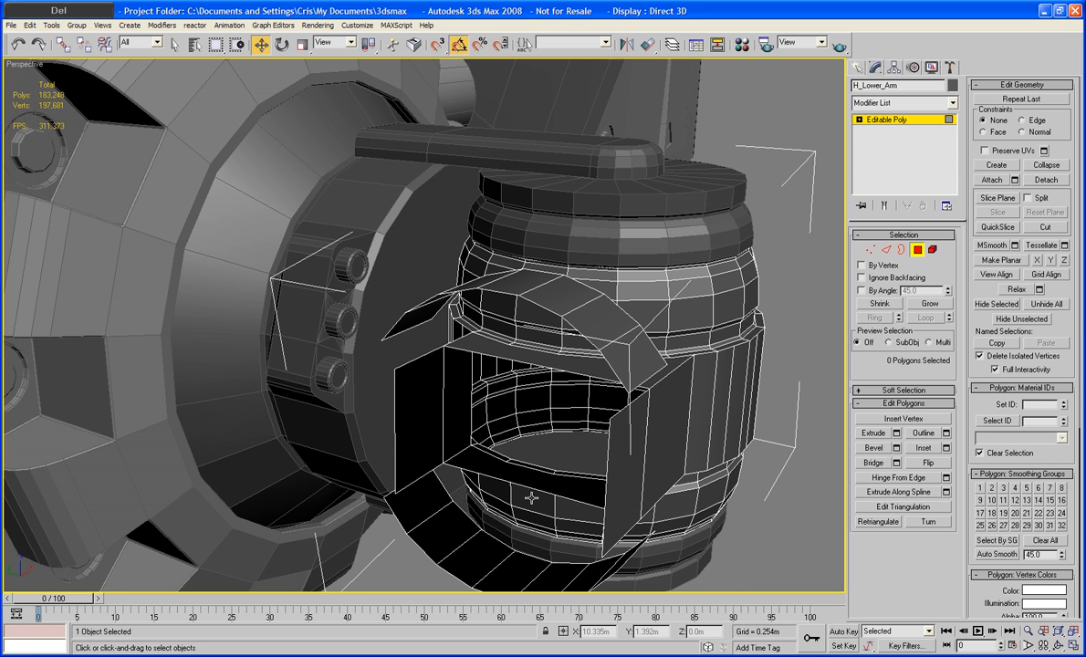
# Step: Move the block's outer side polygon slightly outward along Y until it lines up with the ends of the upper and lower rim arcs
pyautogui.keyDown('alt'); pyautogui.moveTo(521, 563); pyautogui.dragTo(558, 483, button='middle'); pyautogui.keyUp('alt')
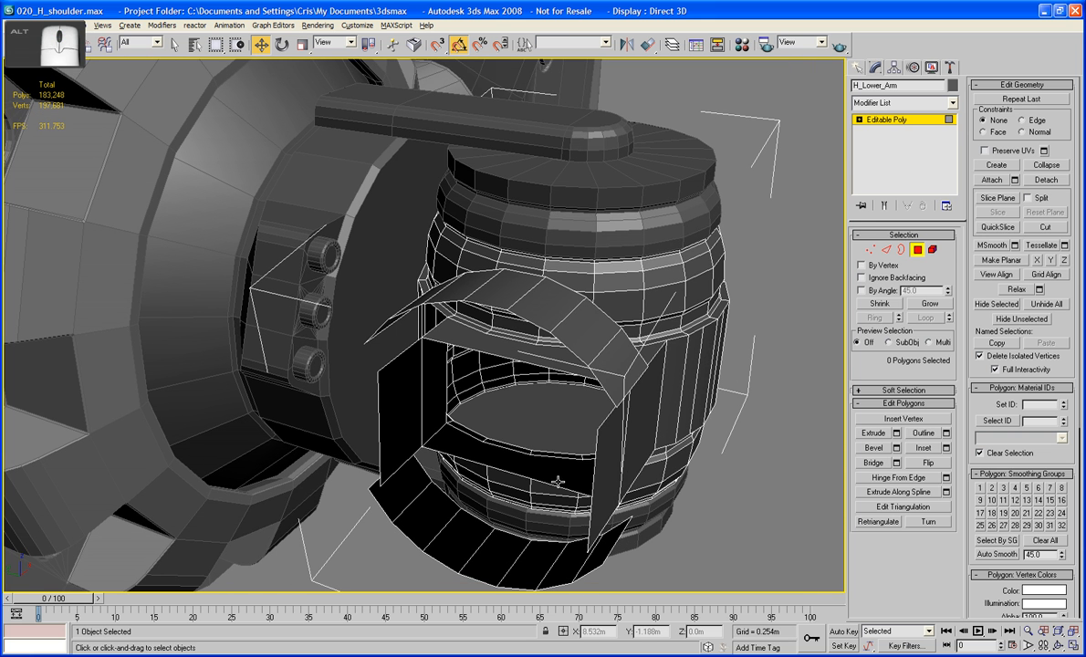
pyautogui.click(613, 472)
pyautogui.moveTo(581, 463); pyautogui.dragTo(593, 468)
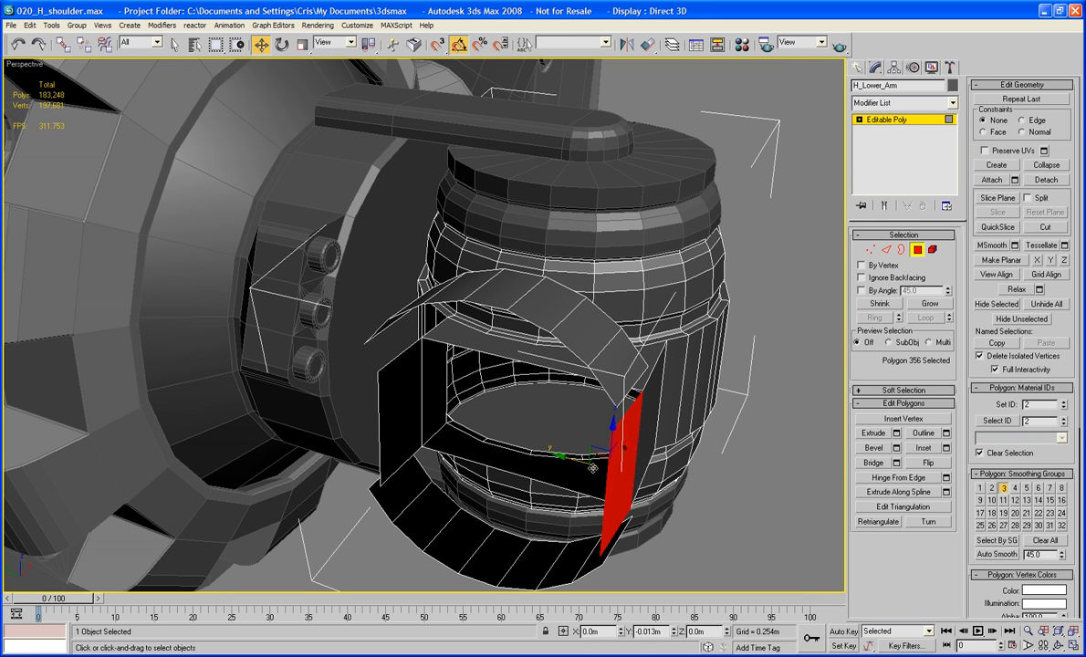
pyautogui.keyDown('alt'); pyautogui.moveTo(595, 470); pyautogui.dragTo(621, 448, button='middle'); pyautogui.keyUp('alt')
pyautogui.press('l')
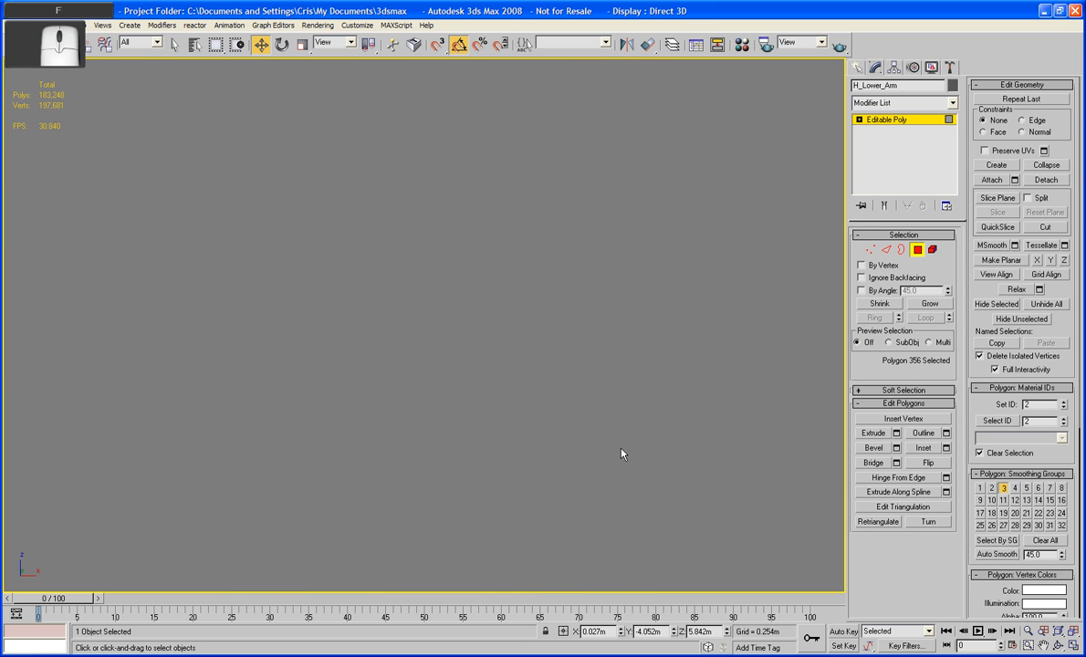
pyautogui.scroll(-3, 620, 448)
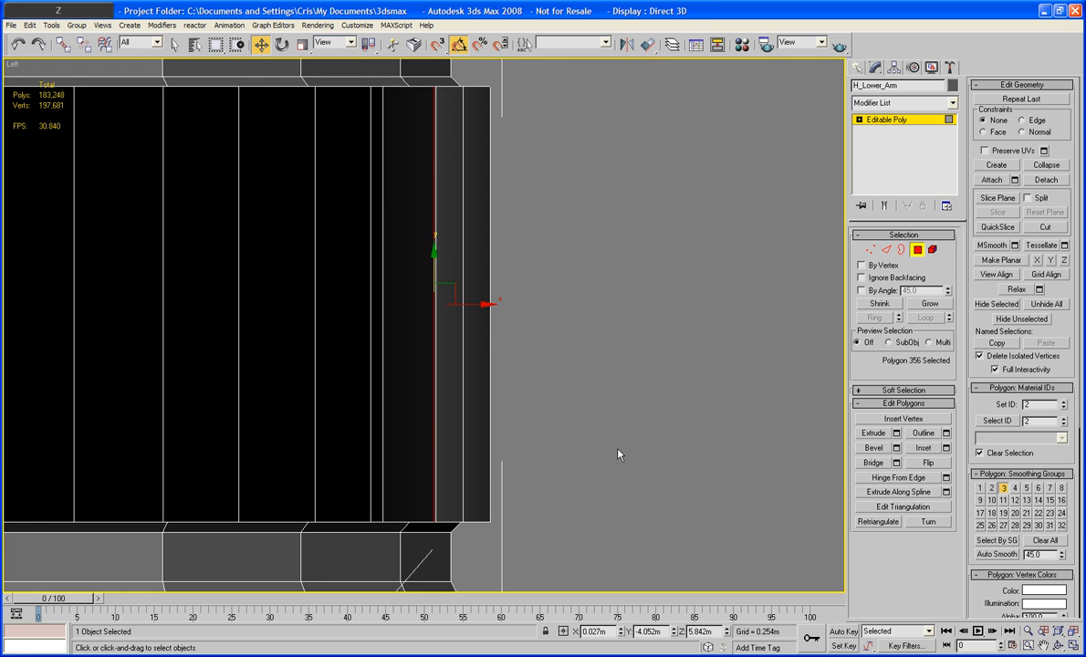
pyautogui.moveTo(618, 453); pyautogui.dragTo(618, 502, button='middle')
pyautogui.scroll(-2, 658, 473)
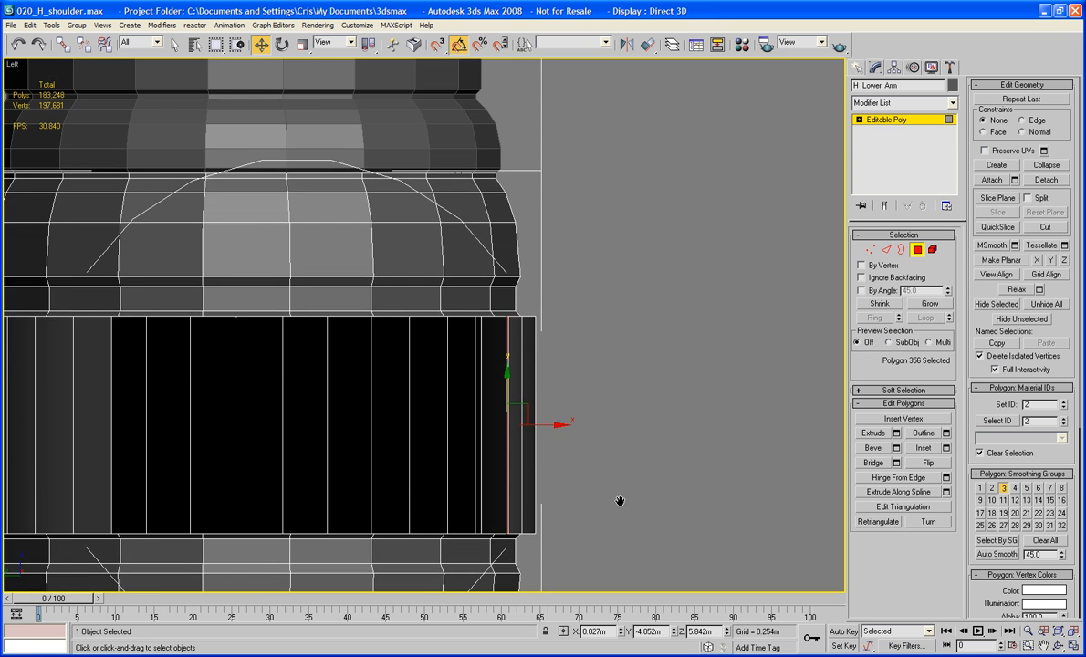
pyautogui.scroll(-2, 599, 496)
pyautogui.scroll(3, 555, 474)
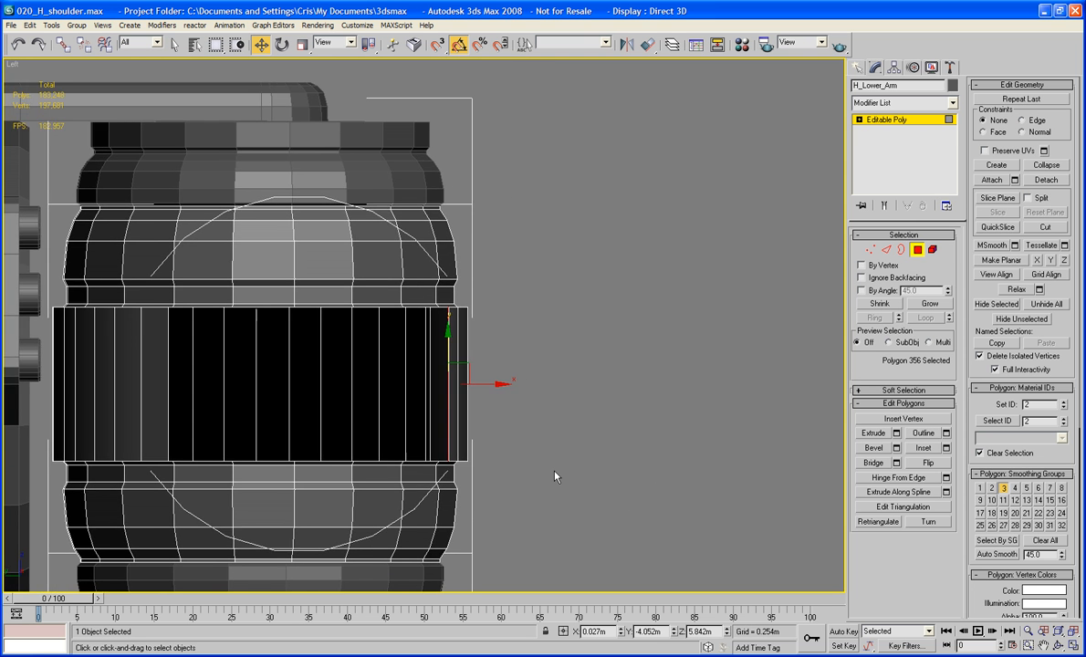
pyautogui.scroll(2, 503, 420)
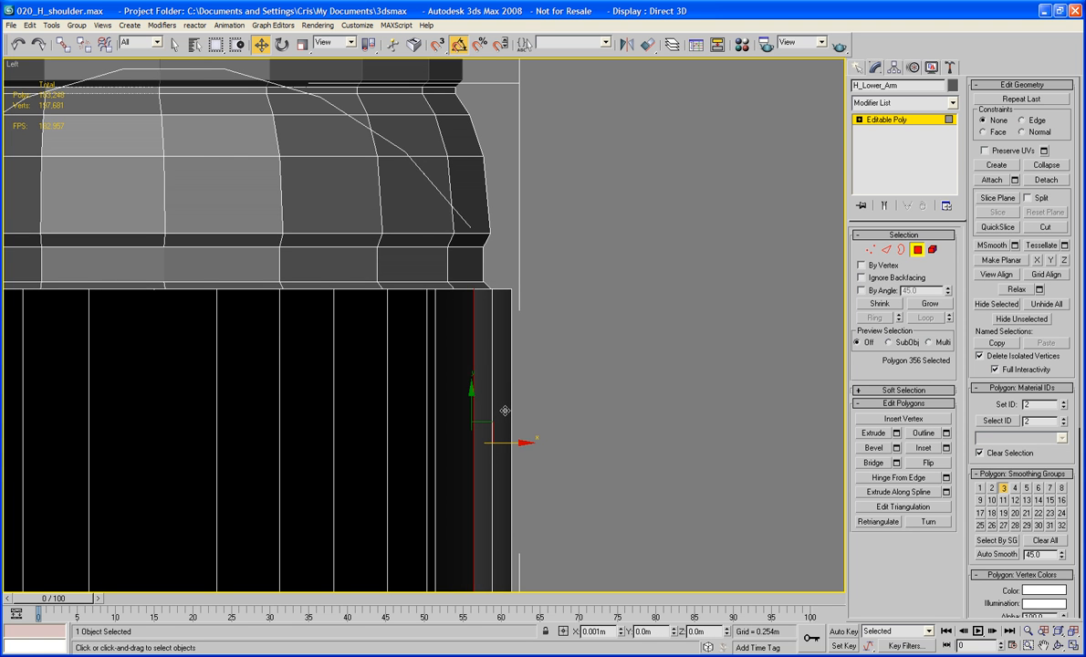
pyautogui.scroll(-2, 621, 482)
pyautogui.scroll(-3, 334, 440)
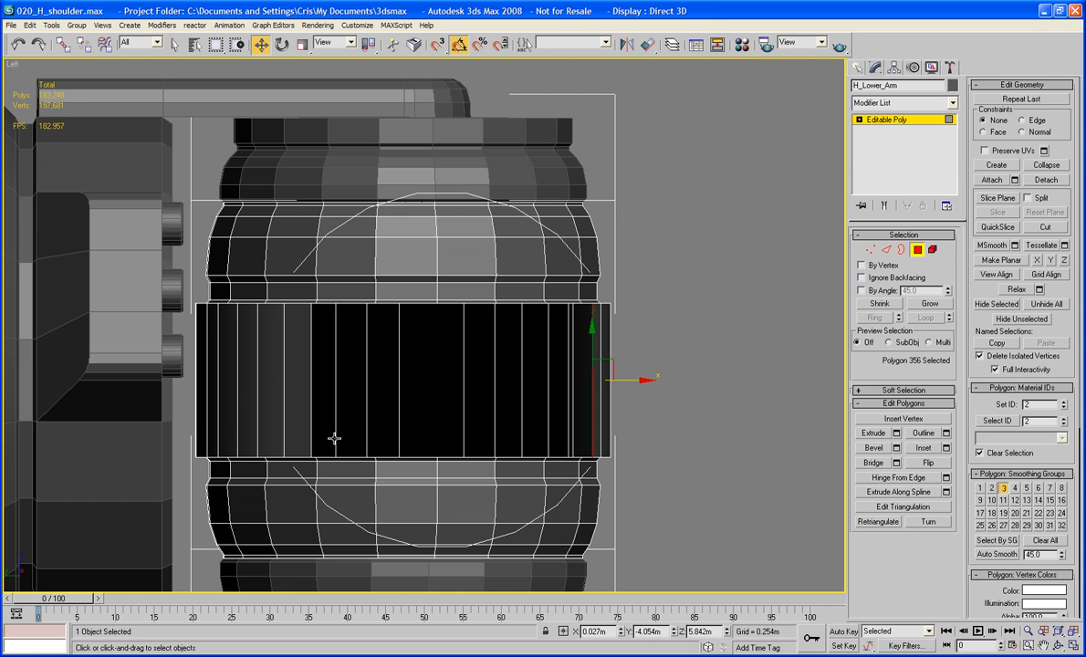
# Step: Move the block's shoulder-side wall polygon slightly outward along Y until it lines up with the rim arc ends
pyautogui.press('p')
pyautogui.click(294, 402)
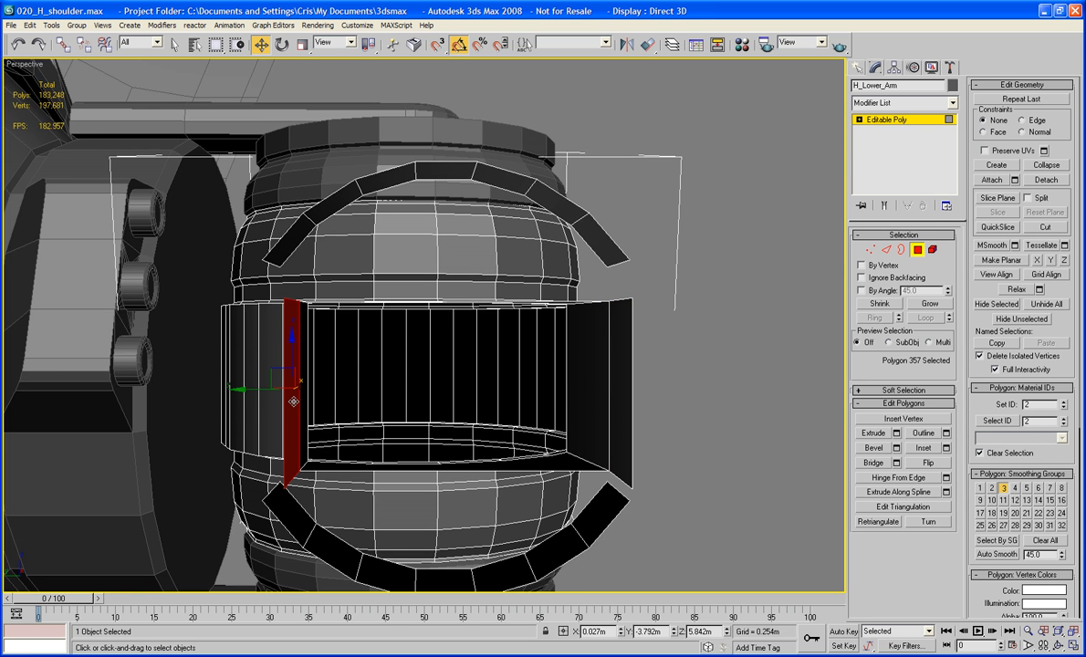
pyautogui.press('l')
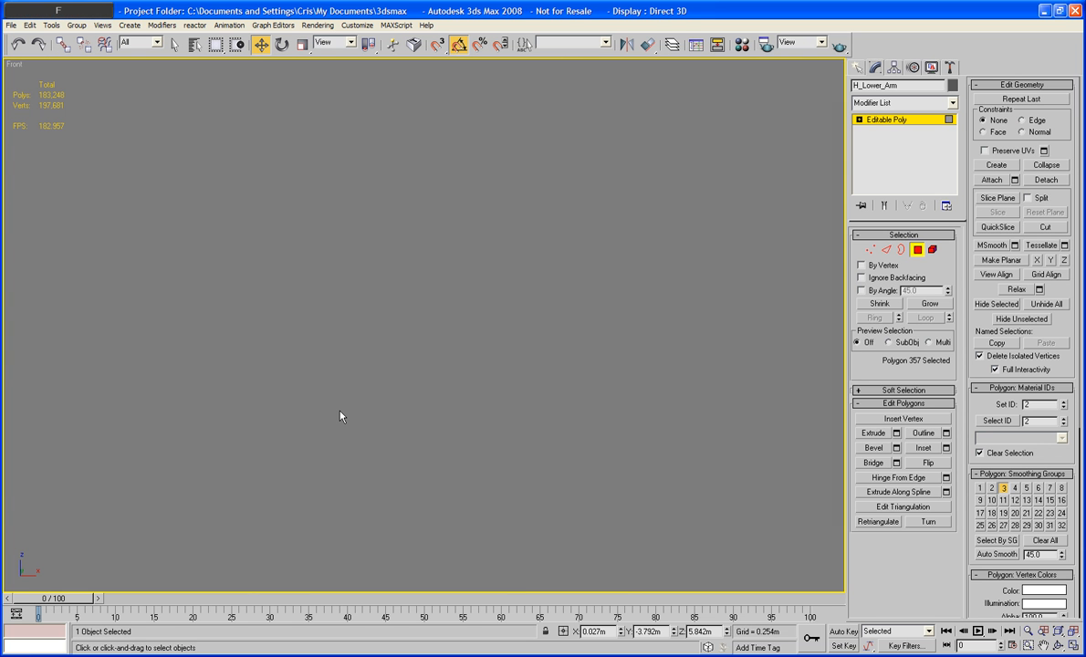
pyautogui.press('z')
pyautogui.scroll(-4, 345, 407)
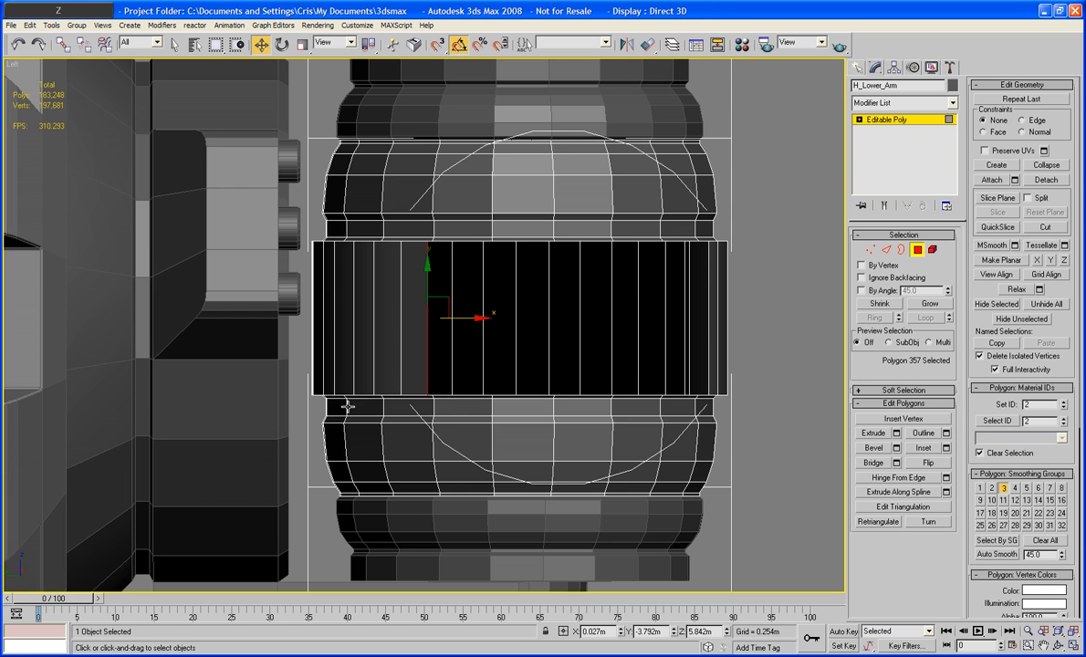
pyautogui.moveTo(460, 363); pyautogui.dragTo(419, 385, button='middle')
pyautogui.moveTo(430, 341); pyautogui.dragTo(410, 338)
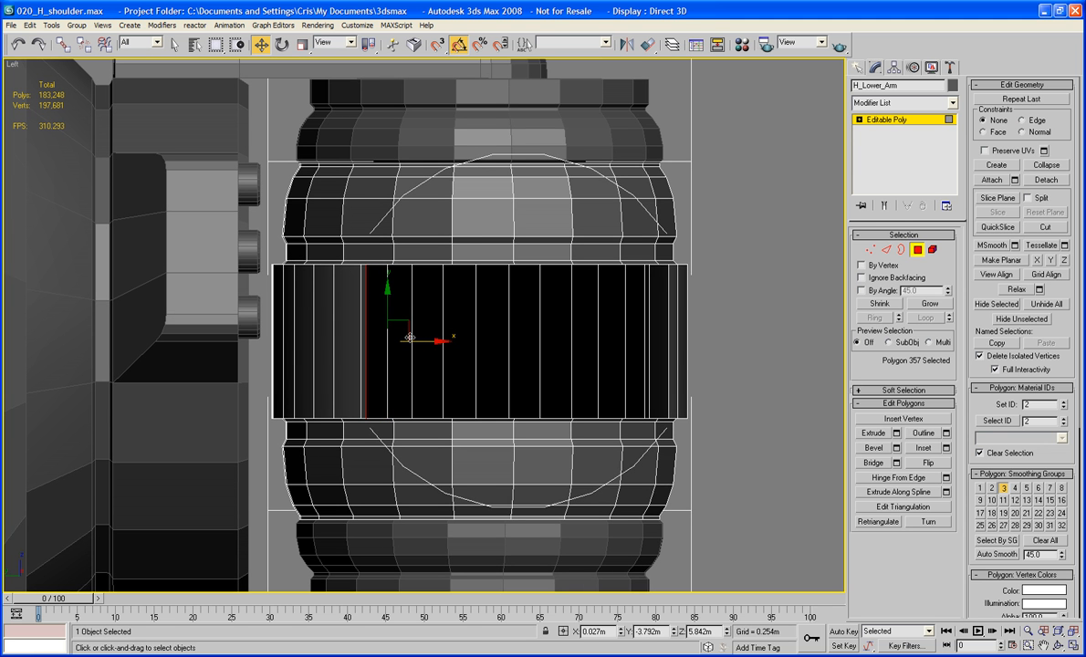
pyautogui.press('p')
pyautogui.press('z')
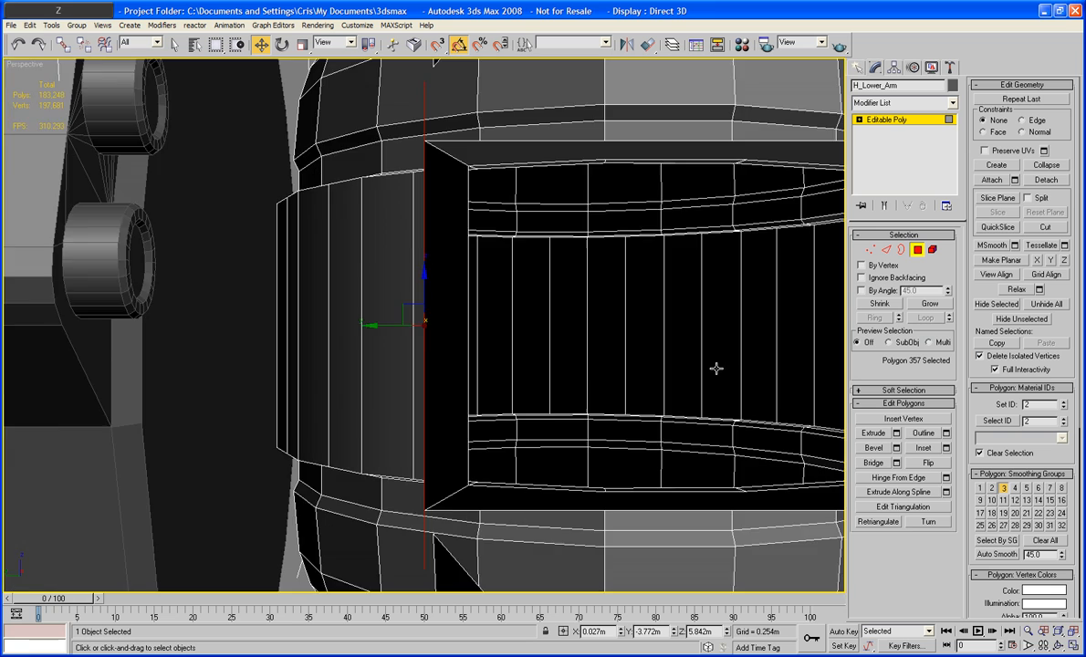
# Step: Bridge both ends of the upper rim arc to the top edges of the block's two side walls
pyautogui.keyDown('alt'); pyautogui.moveTo(591, 371); pyautogui.dragTo(827, 268, button='middle'); pyautogui.keyUp('alt')
pyautogui.press('2')
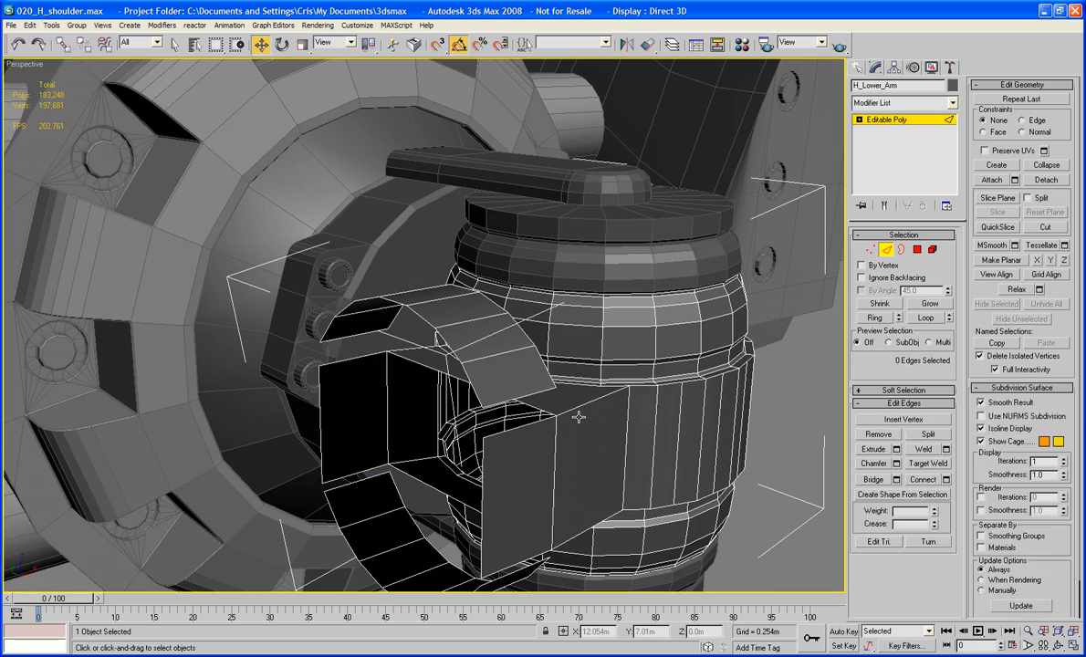
pyautogui.click(536, 394)
pyautogui.keyDown('ctrl'); pyautogui.click(537, 422); pyautogui.keyUp('ctrl')
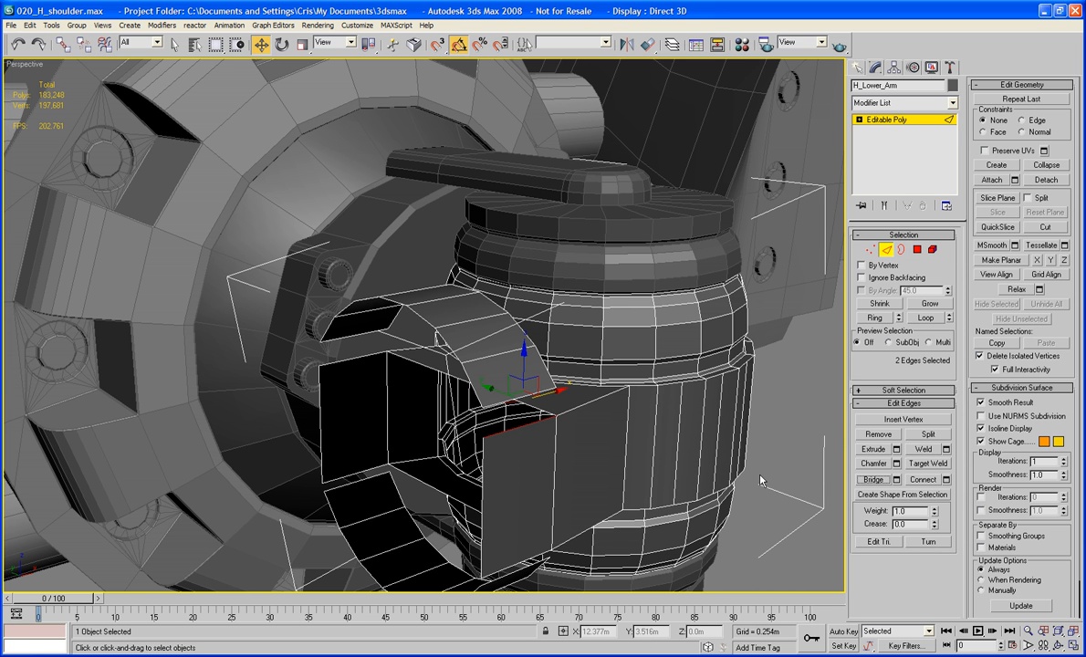
pyautogui.click(535, 392)
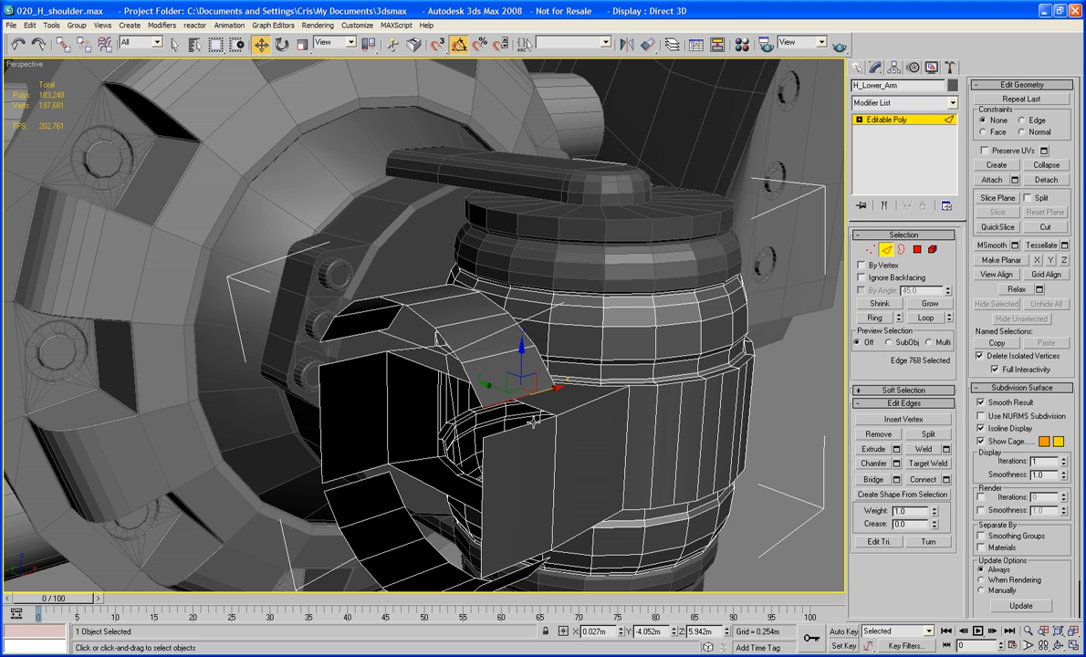
pyautogui.keyDown('ctrl'); pyautogui.click(534, 421); pyautogui.keyUp('ctrl')
pyautogui.click(886, 480)
pyautogui.keyDown('alt'); pyautogui.moveTo(826, 448); pyautogui.dragTo(687, 435, button='middle'); pyautogui.keyUp('alt')
pyautogui.click(383, 342)
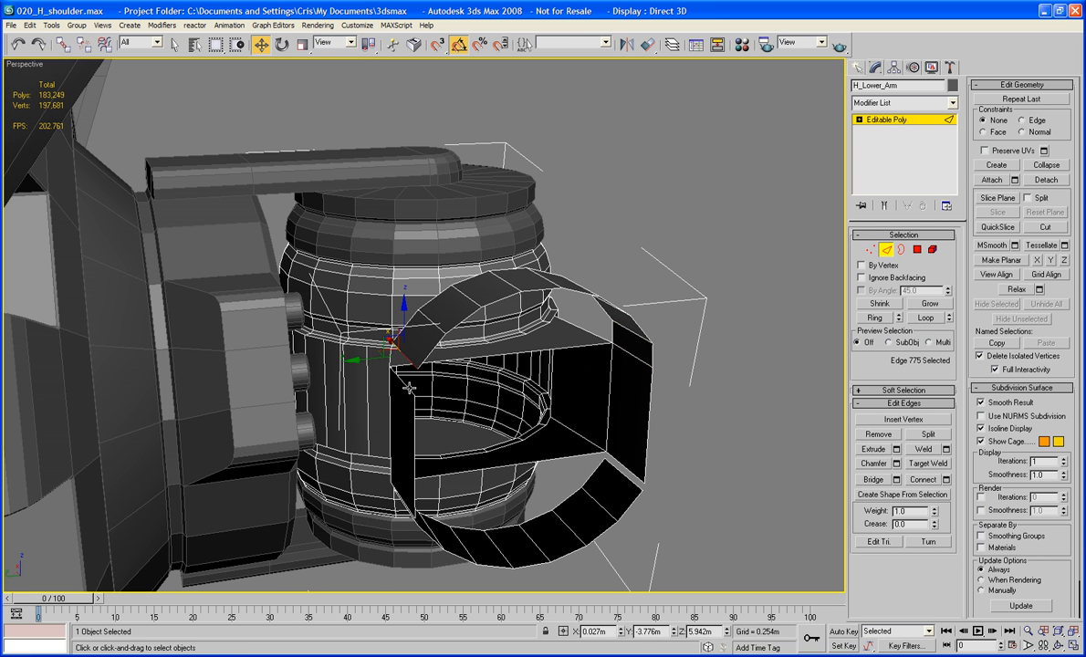
pyautogui.click(875, 482)
# Step: Bridge both ends of the lower rim arc to the bottom edges of the block's two side walls
pyautogui.keyDown('alt'); pyautogui.moveTo(744, 465); pyautogui.dragTo(607, 447, button='middle'); pyautogui.keyUp('alt')
pyautogui.moveTo(469, 476); pyautogui.dragTo(433, 426, button='middle')
pyautogui.click(433, 419)
pyautogui.keyDown('ctrl'); pyautogui.click(435, 428); pyautogui.keyUp('ctrl')
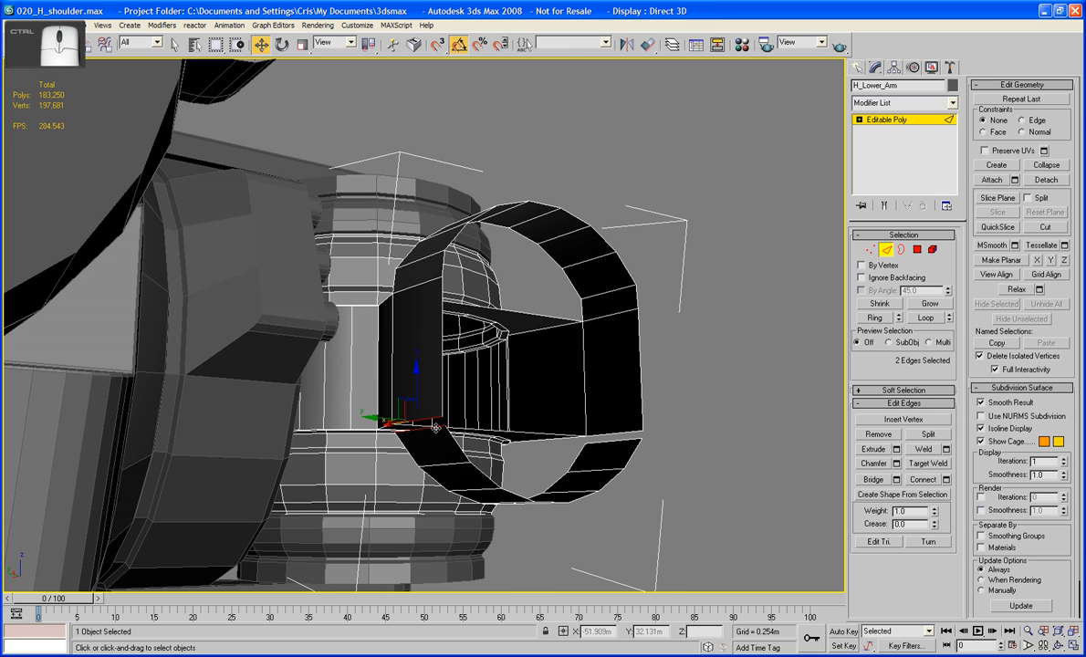
pyautogui.click(874, 481)
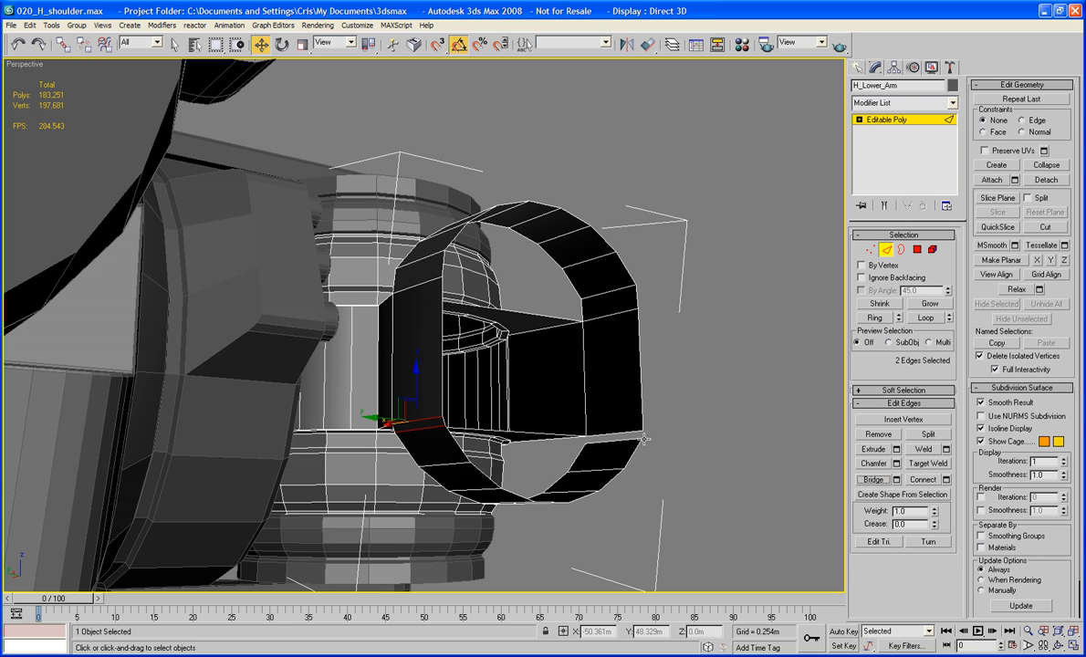
pyautogui.click(631, 433)
pyautogui.keyDown('ctrl'); pyautogui.click(630, 440); pyautogui.keyUp('ctrl')
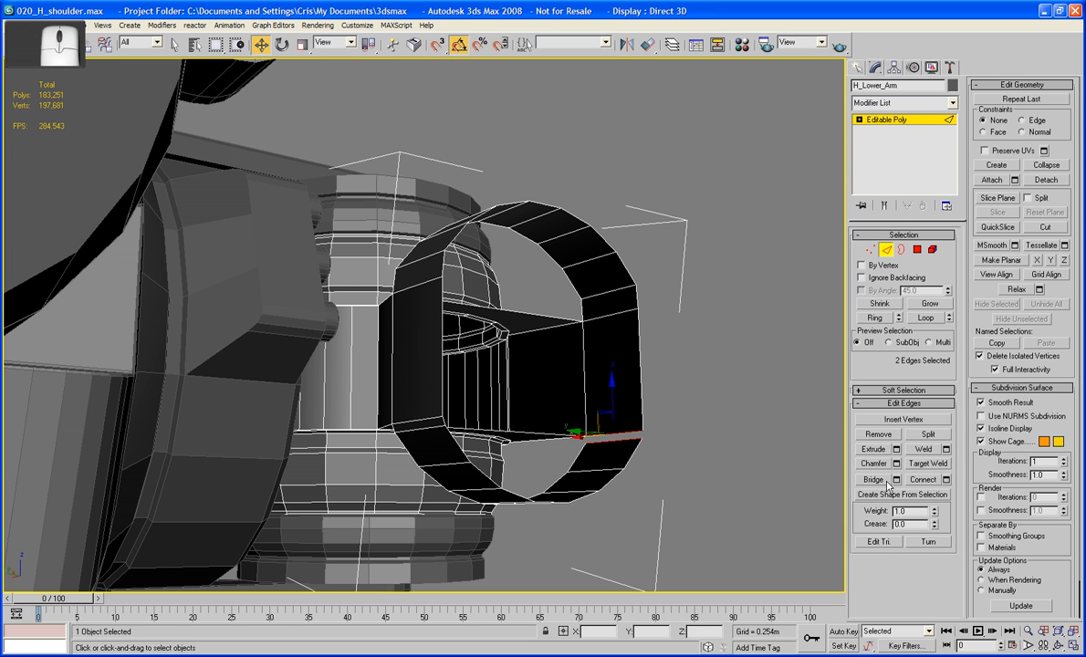
pyautogui.click(886, 483)
# Step: Cap the open borders above and below the block on the barrel-facing side of the rim
pyautogui.keyDown('alt'); pyautogui.moveTo(700, 367); pyautogui.dragTo(445, 446, button='middle'); pyautogui.keyUp('alt')
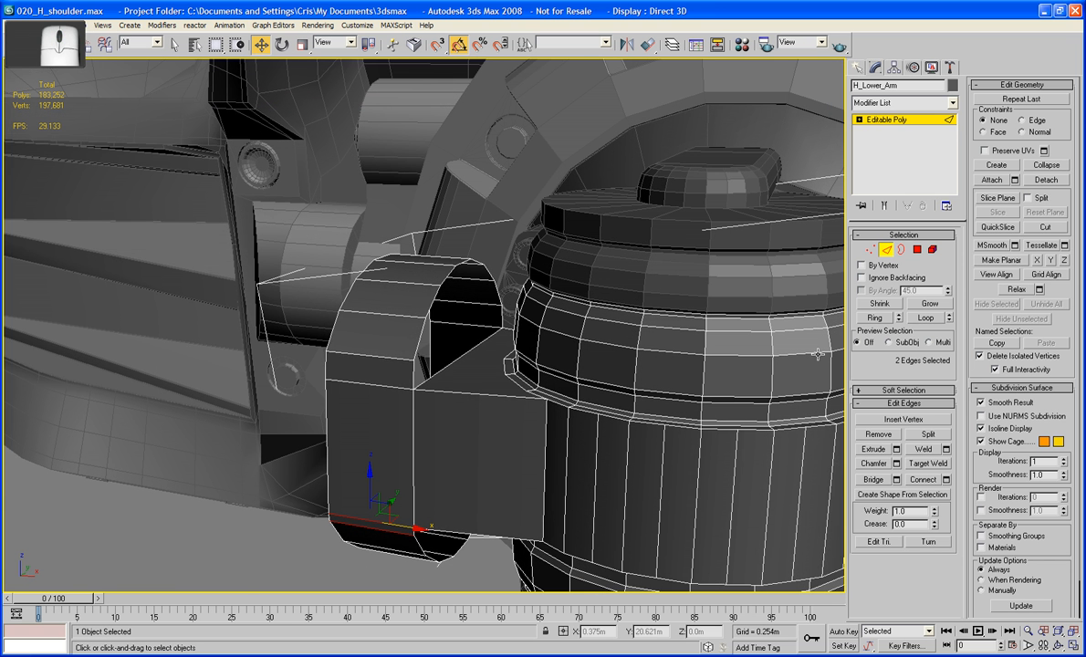
pyautogui.click(902, 251)
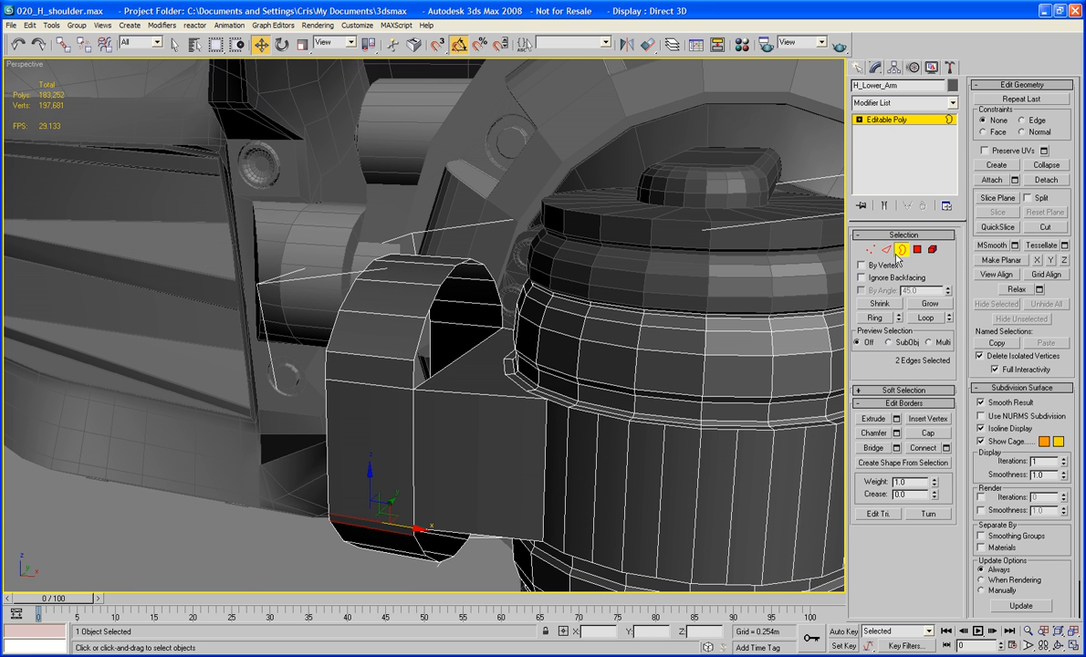
pyautogui.click(462, 354)
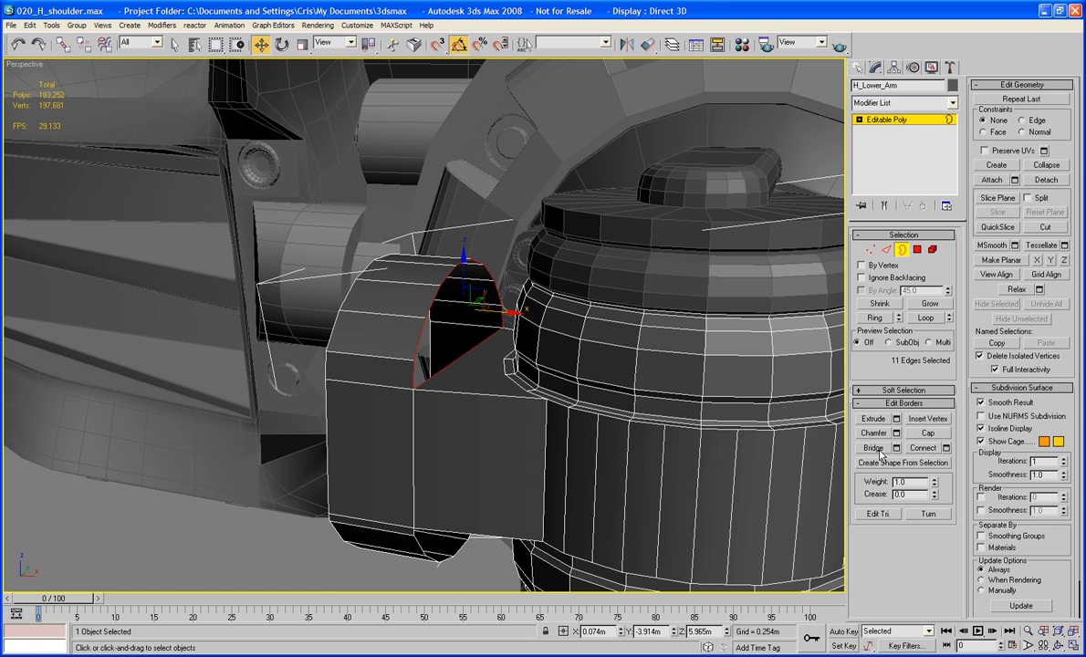
pyautogui.keyDown('alt'); pyautogui.moveTo(572, 424); pyautogui.dragTo(461, 447, button='middle'); pyautogui.keyUp('alt')
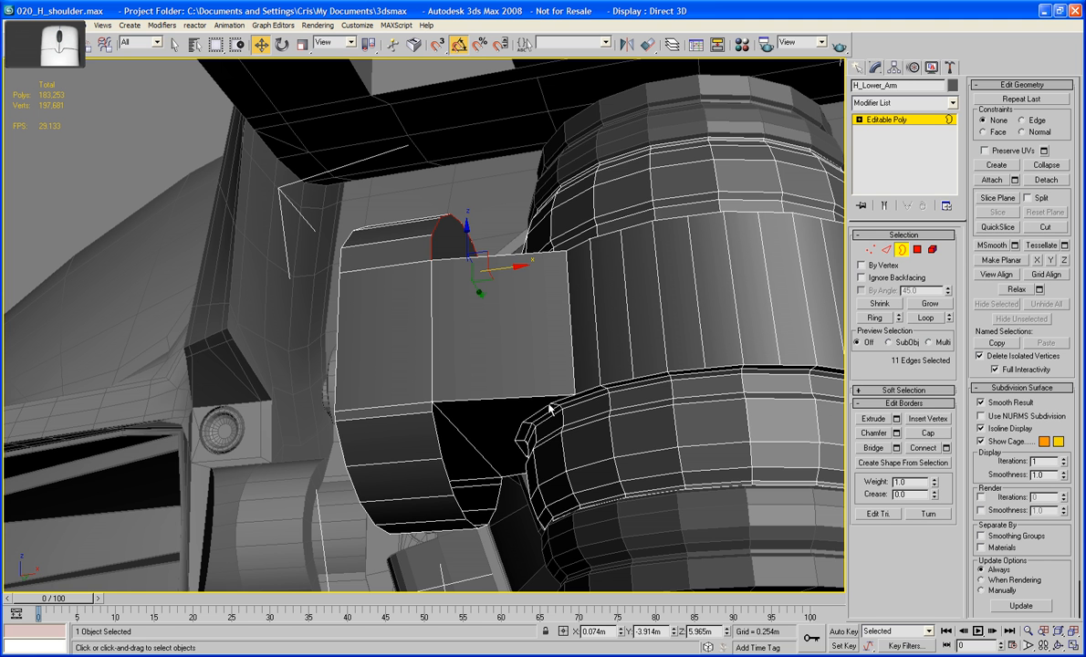
pyautogui.click(460, 430)
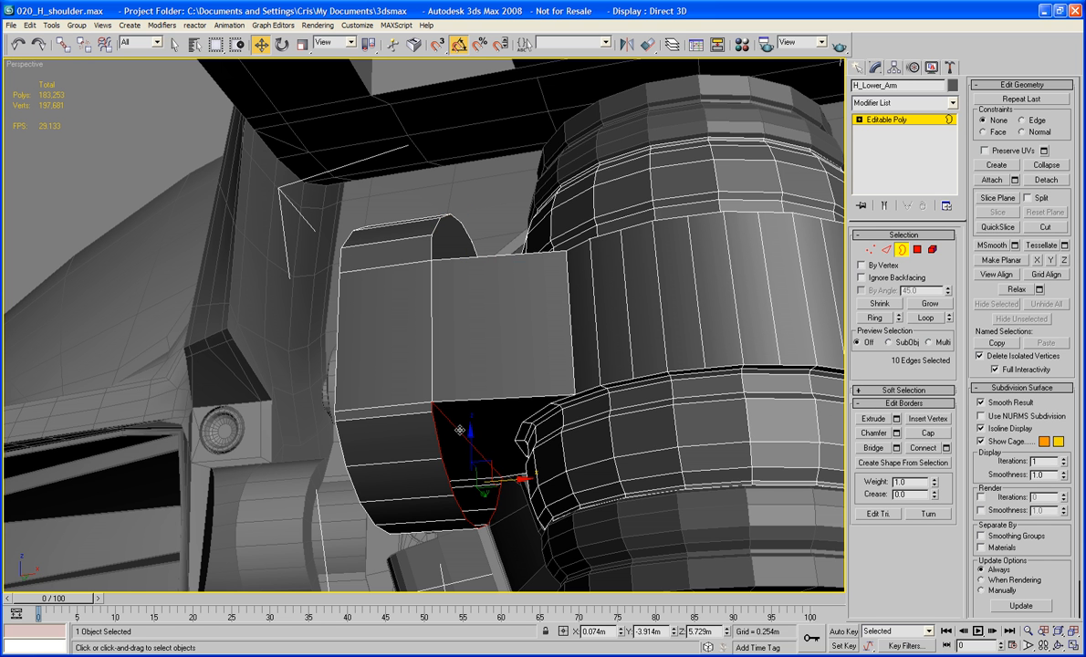
pyautogui.click(928, 434)
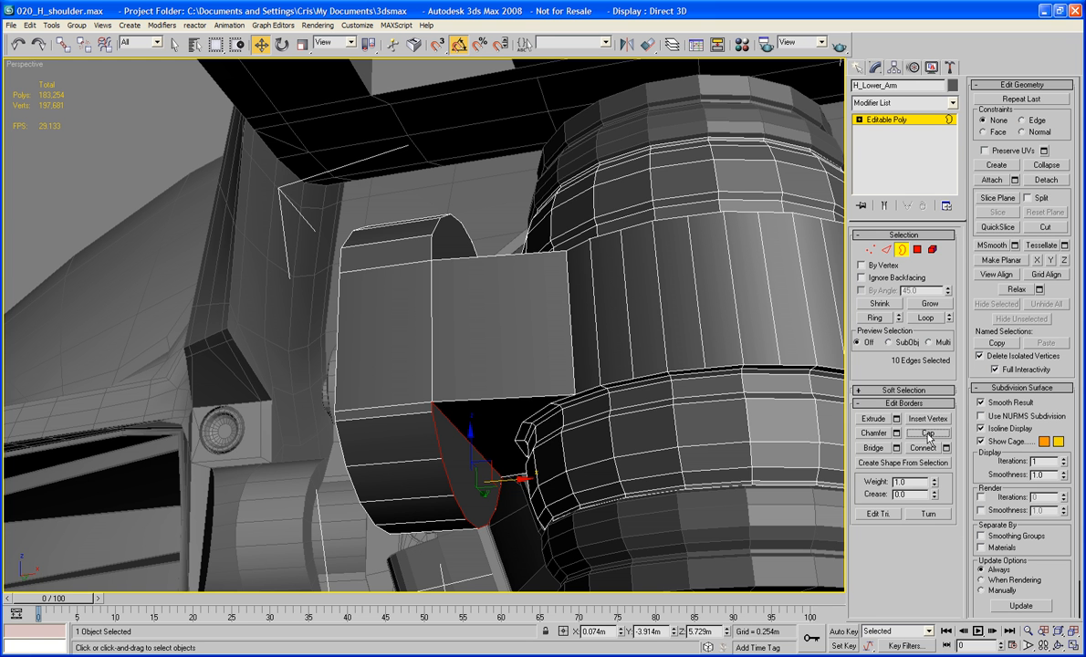
# Step: Try to chamfer the upper edge of the block's outer side wall between the rim and the barrel
pyautogui.keyDown('alt'); pyautogui.moveTo(535, 476); pyautogui.dragTo(568, 446, button='middle'); pyautogui.keyUp('alt')
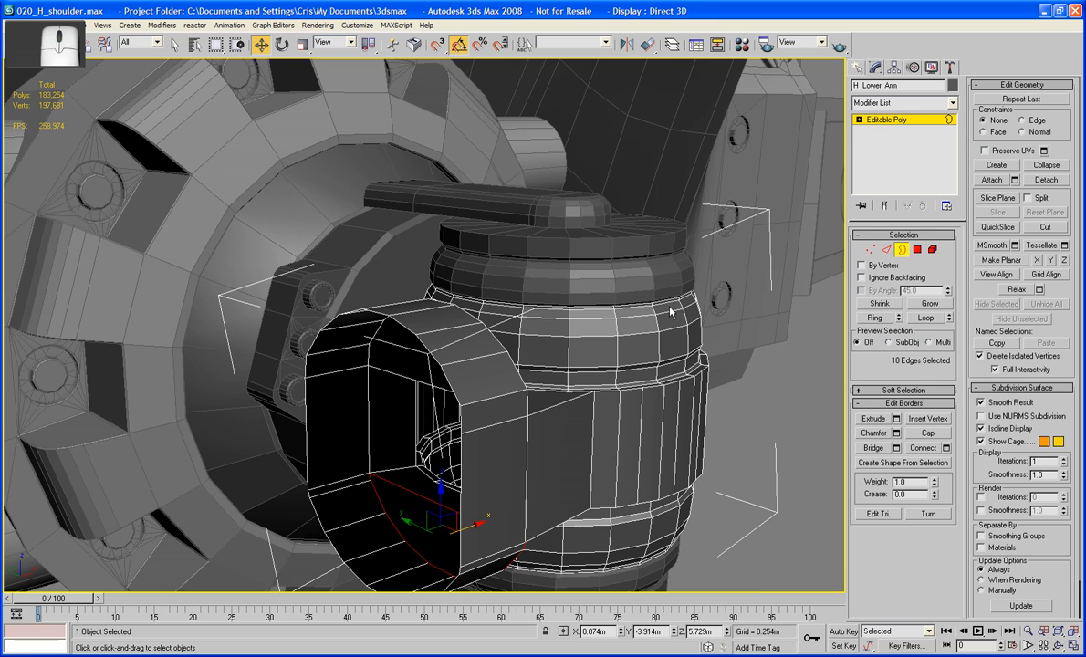
pyautogui.keyDown('alt'); pyautogui.moveTo(682, 350); pyautogui.dragTo(610, 317, button='middle'); pyautogui.keyUp('alt')
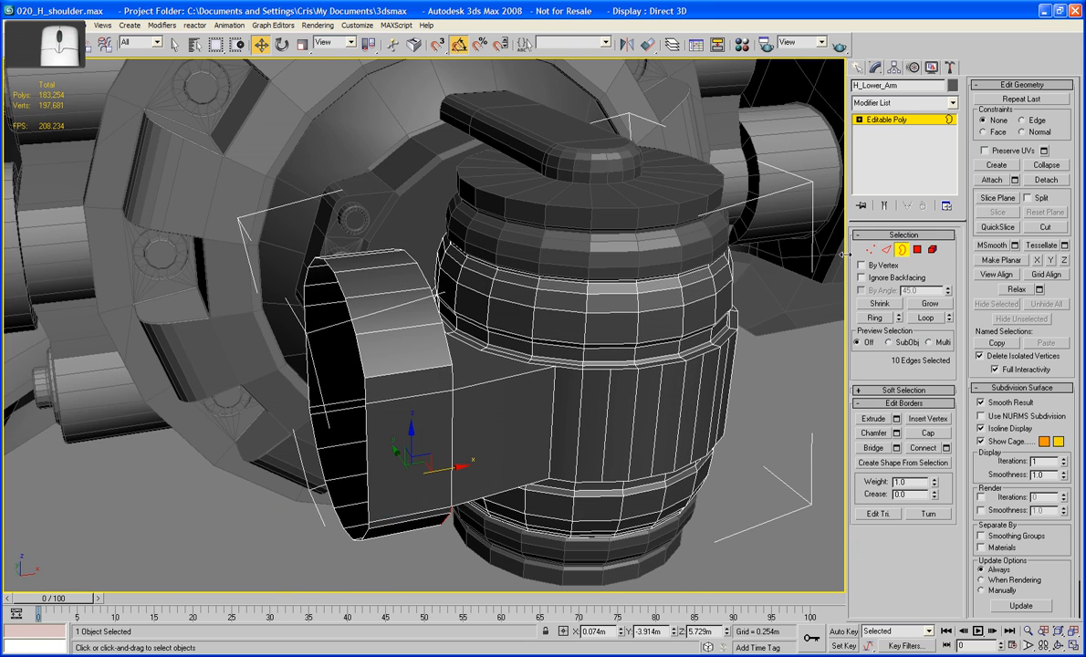
pyautogui.click(885, 250)
pyautogui.click(518, 371)
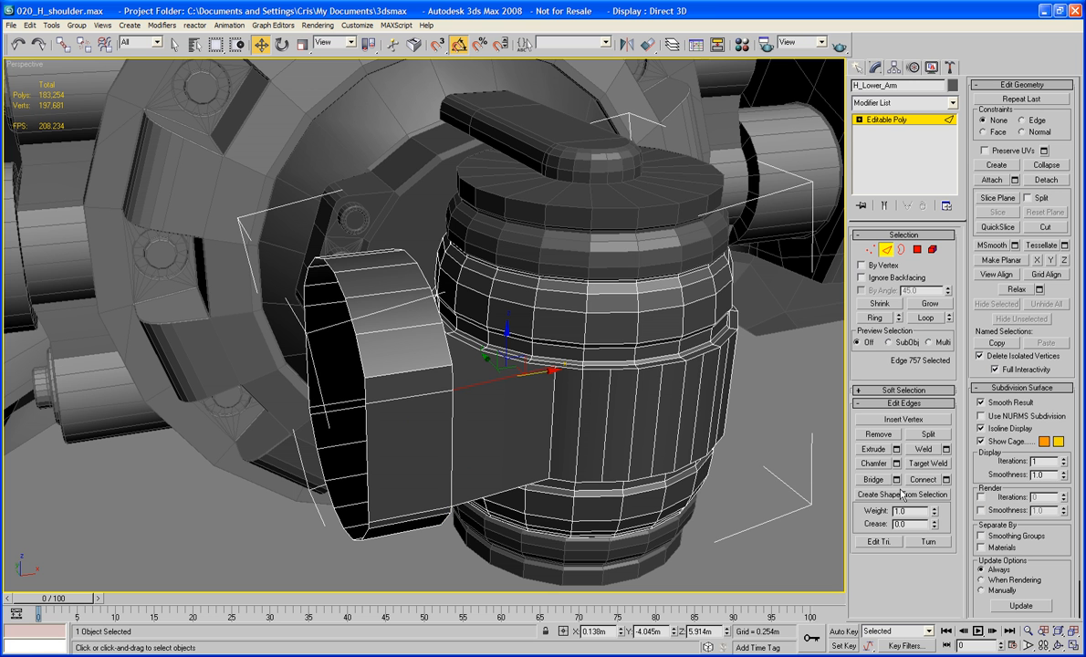
pyautogui.click(874, 464)
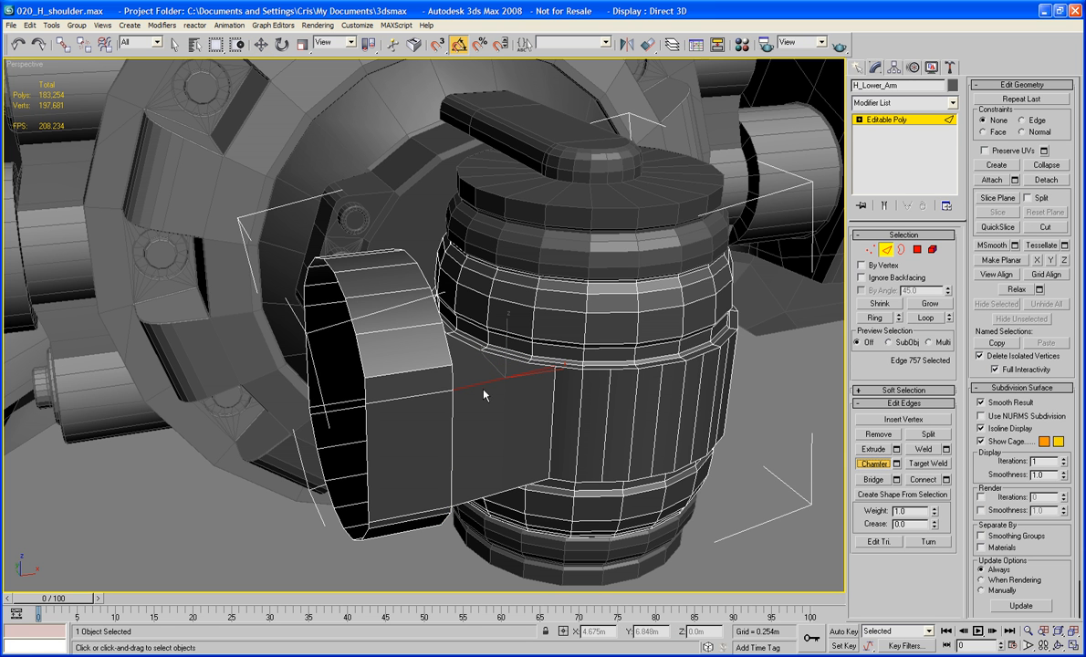
pyautogui.moveTo(481, 386); pyautogui.dragTo(482, 381)
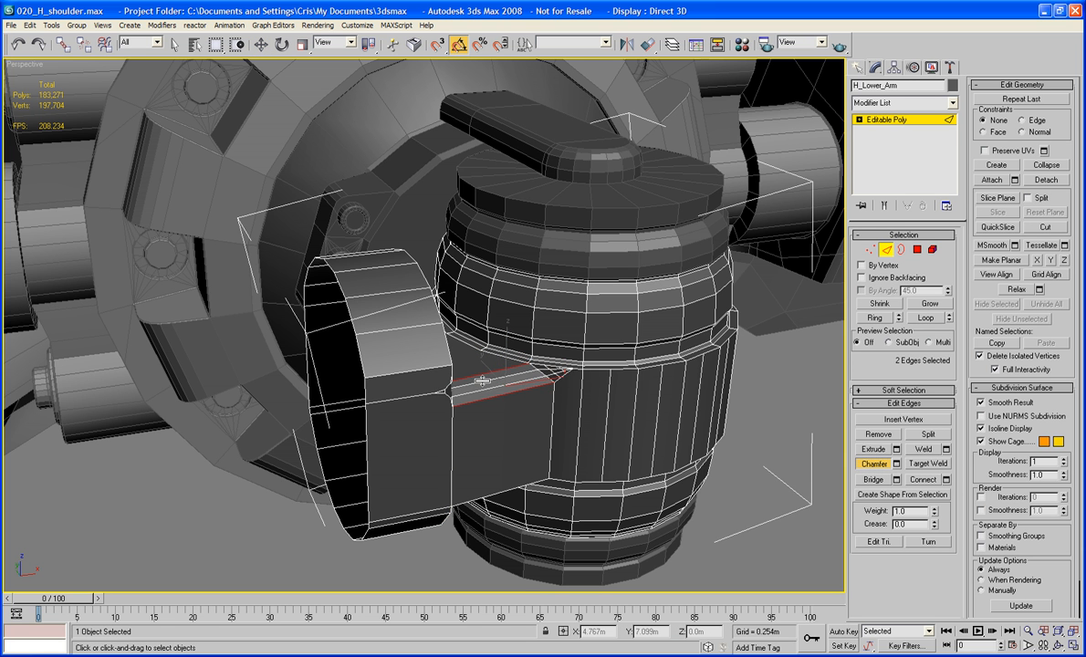
pyautogui.keyDown('alt'); pyautogui.moveTo(534, 401); pyautogui.dragTo(655, 386, button='middle'); pyautogui.keyUp('alt')
pyautogui.click(608, 399)
pyautogui.keyDown('alt'); pyautogui.moveTo(563, 377); pyautogui.dragTo(687, 363, button='middle'); pyautogui.keyUp('alt')
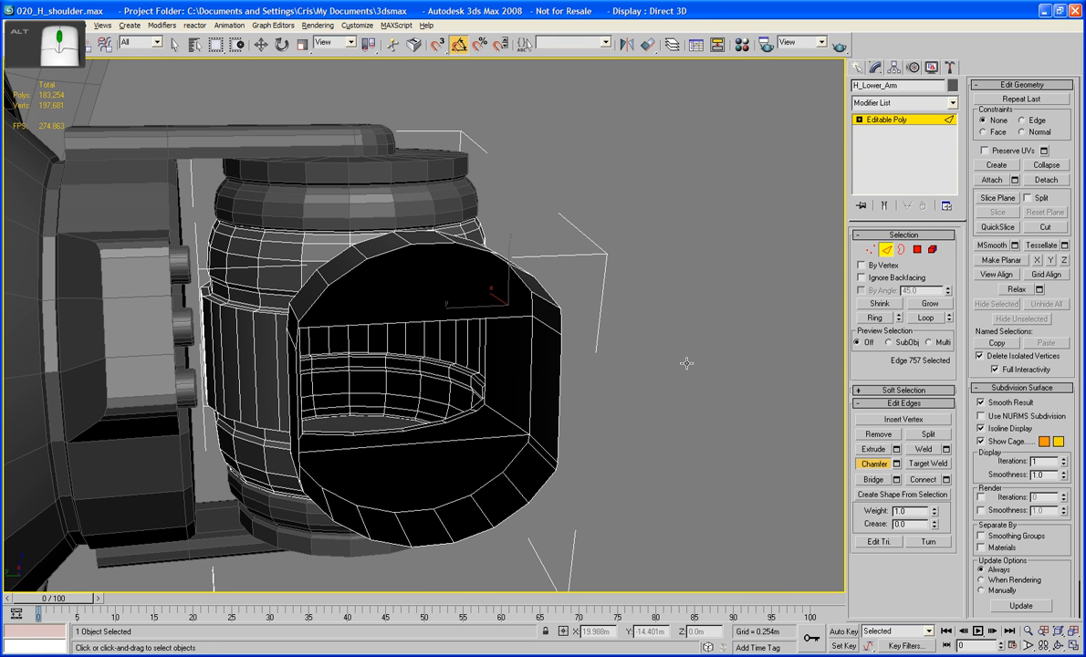
# Step: Leave edge editing and center the lower arm's pivot on the object
pyautogui.click(887, 250)
pyautogui.keyDown('alt'); pyautogui.moveTo(292, 317); pyautogui.dragTo(390, 300, button='middle'); pyautogui.keyUp('alt')
pyautogui.scroll(-10, 333, 283)
pyautogui.scroll(5, 414, 281)
pyautogui.press('r')
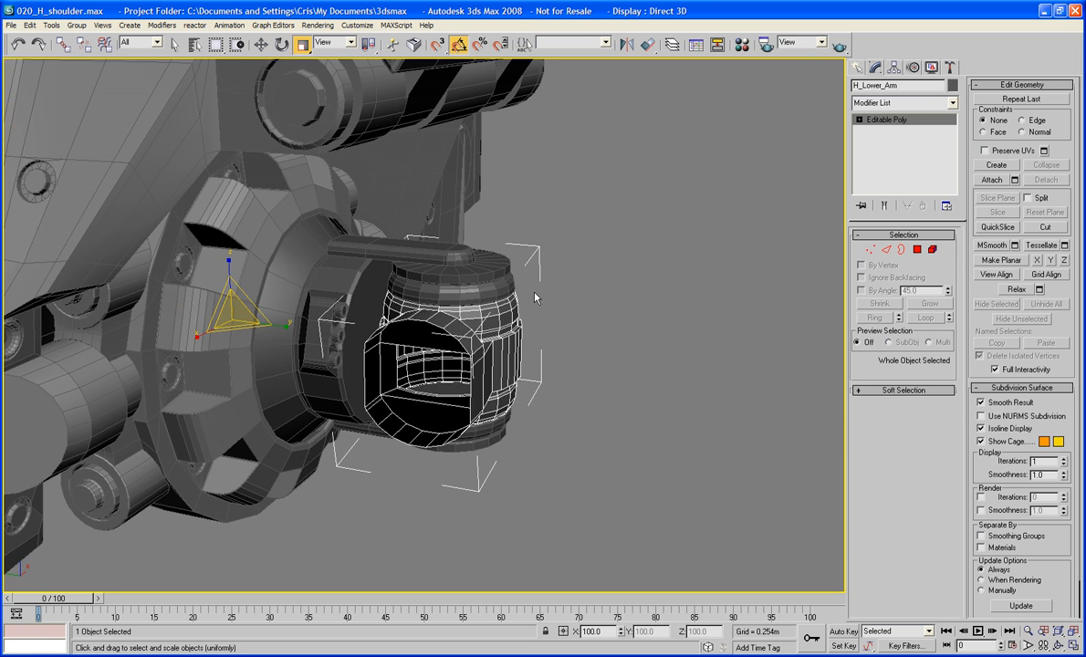
pyautogui.moveTo(539, 293)
pyautogui.keyDown('alt'); pyautogui.mouseDown(button='middle')
pyautogui.moveTo(516, 303)
pyautogui.moveTo(539, 292)
pyautogui.mouseUp(button='middle'); pyautogui.keyUp('alt')
pyautogui.click(893, 69)
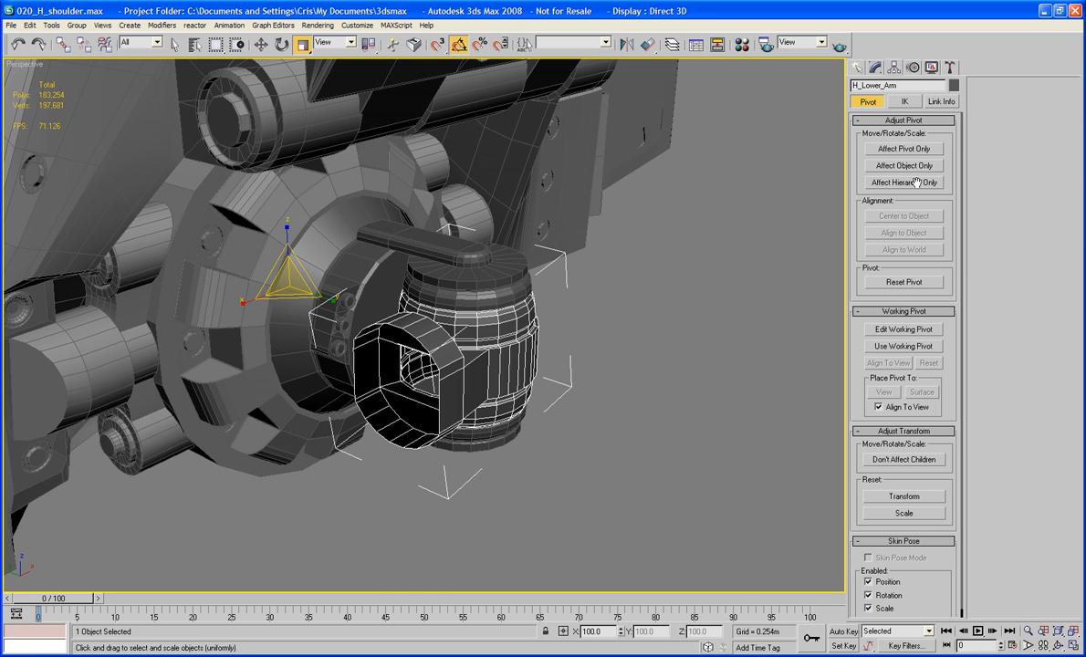
pyautogui.click(903, 149)
pyautogui.click(904, 216)
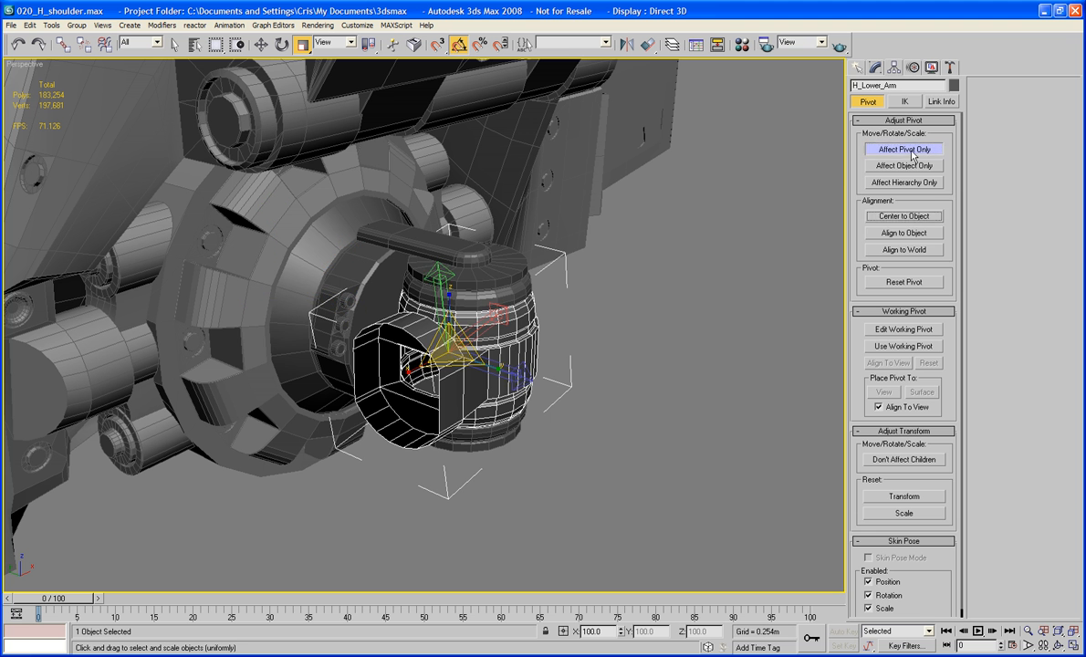
pyautogui.click(904, 149)
# Step: Try scaling the whole lower arm to about 131% along two axes, and undo the scaling
pyautogui.moveTo(452, 351); pyautogui.dragTo(459, 375)
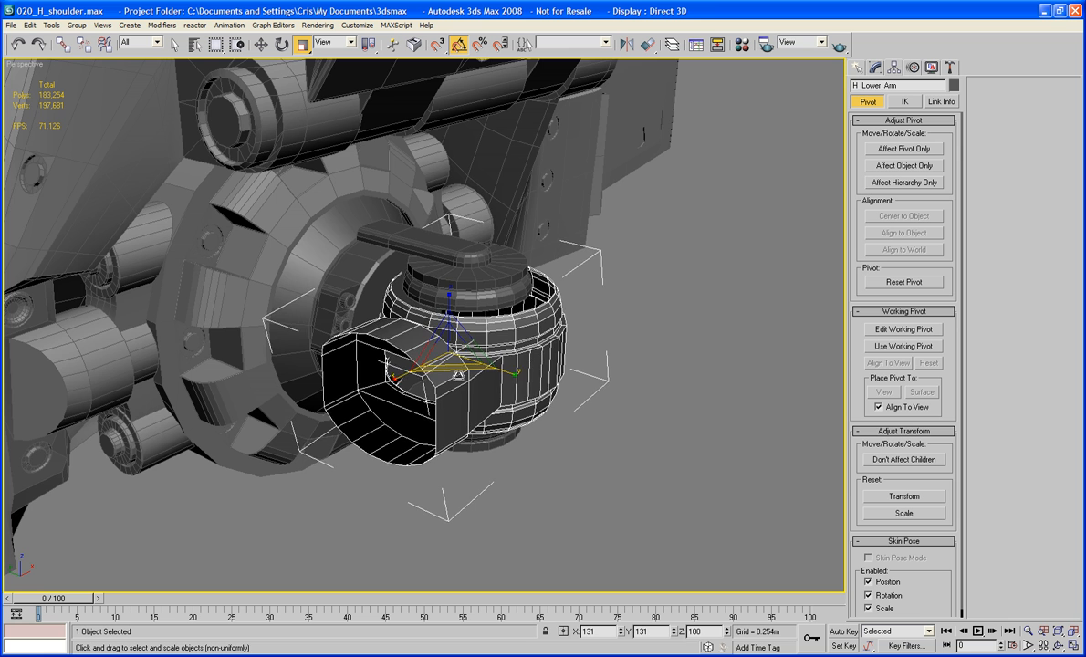
pyautogui.keyDown('alt'); pyautogui.moveTo(459, 374); pyautogui.dragTo(467, 432, button='middle'); pyautogui.keyUp('alt')
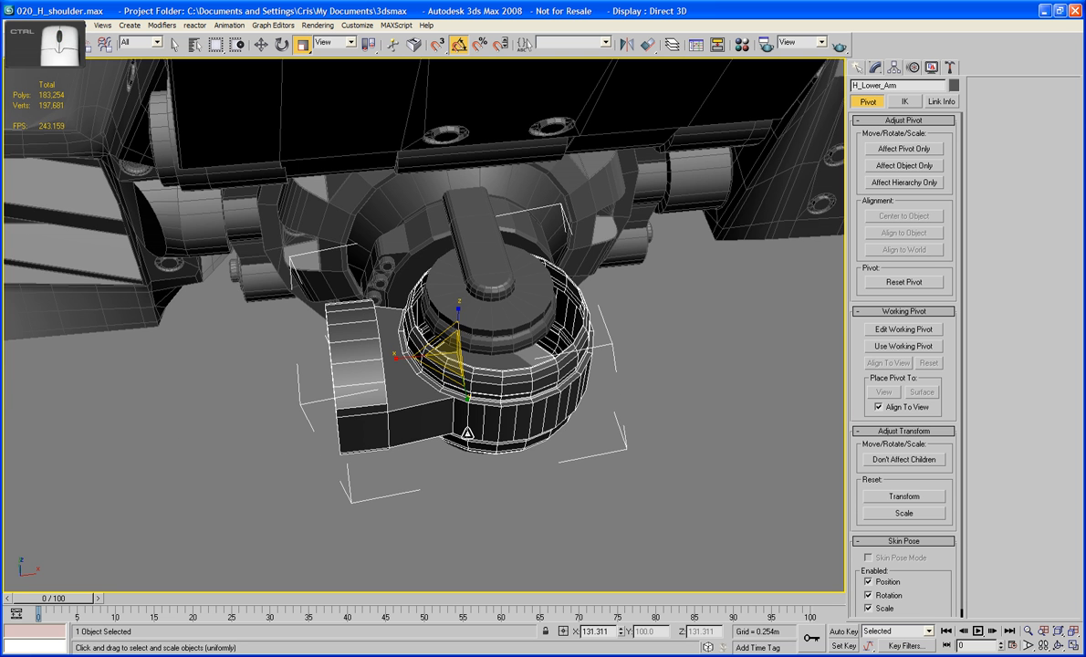
pyautogui.hotkey('ctrl', 'z')
pyautogui.hotkey('ctrl', 'z')
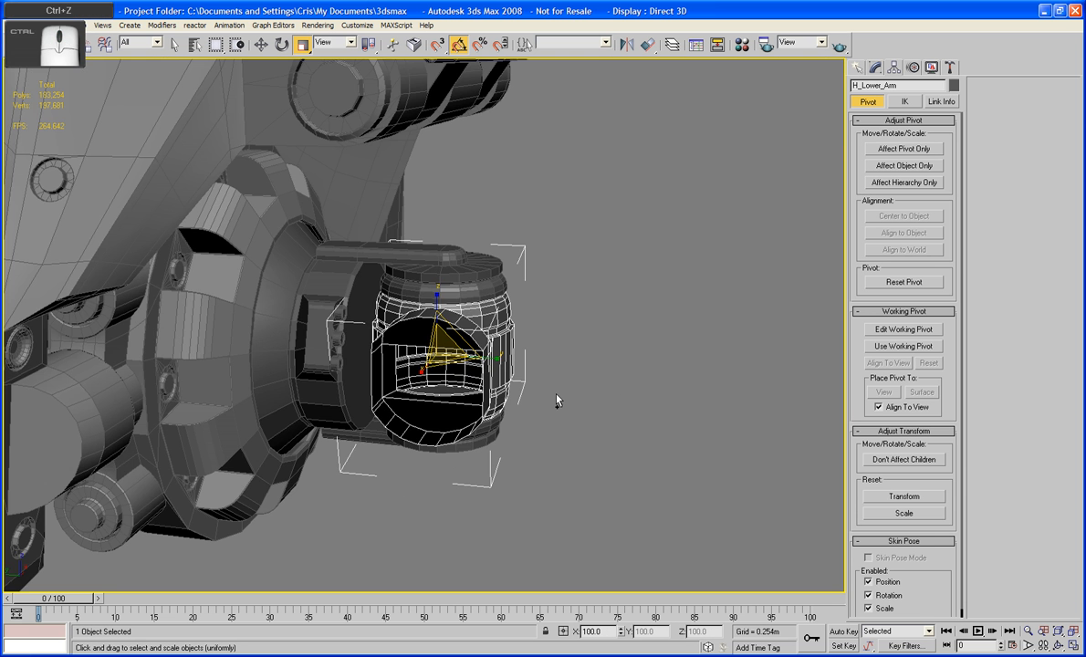
# Step: Extrude the polygons of the barrel's middle band and adjoining block side walls 0.019 m along their local normals
pyautogui.keyDown('alt'); pyautogui.moveTo(557, 399); pyautogui.dragTo(516, 406, button='middle'); pyautogui.keyUp('alt')
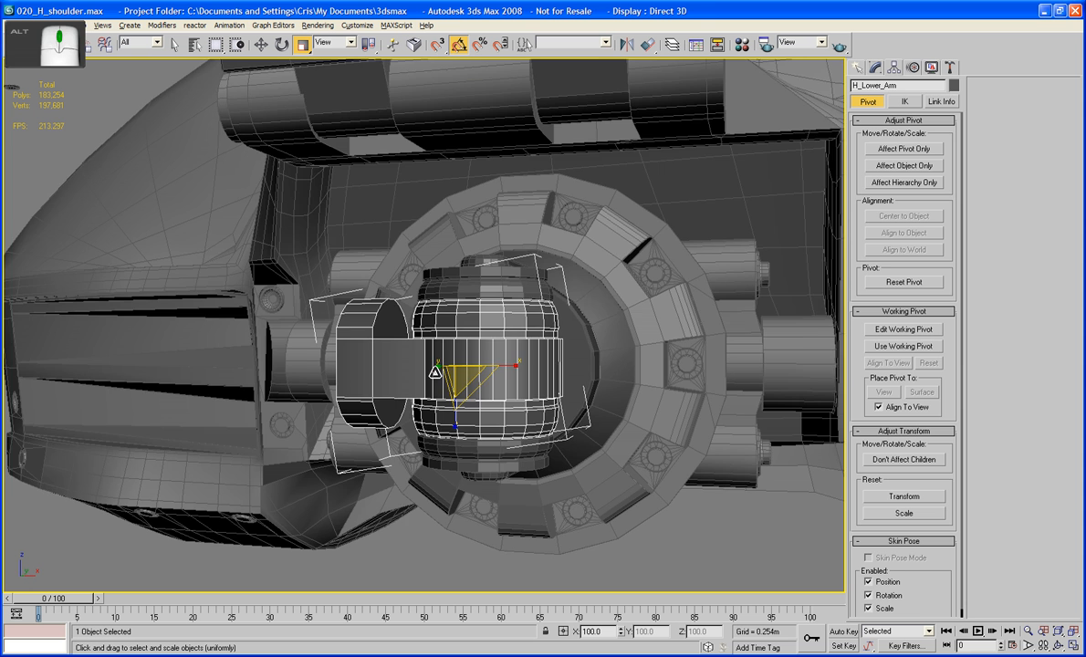
pyautogui.keyDown('alt'); pyautogui.moveTo(435, 372); pyautogui.dragTo(566, 362, button='middle'); pyautogui.keyUp('alt')
pyautogui.click(875, 66)
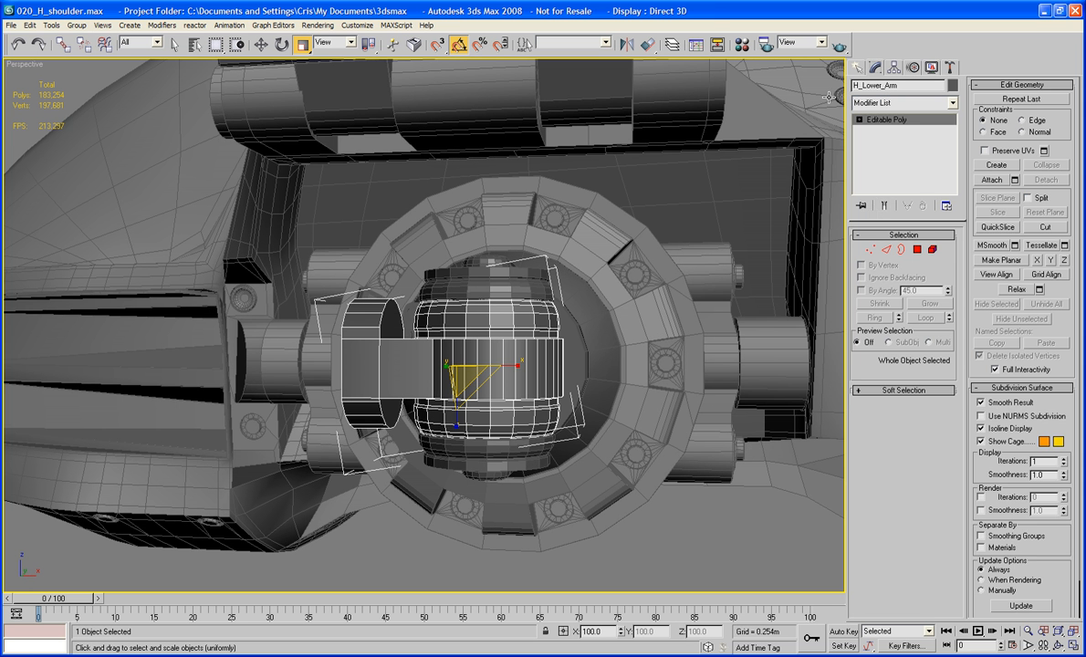
pyautogui.click(920, 250)
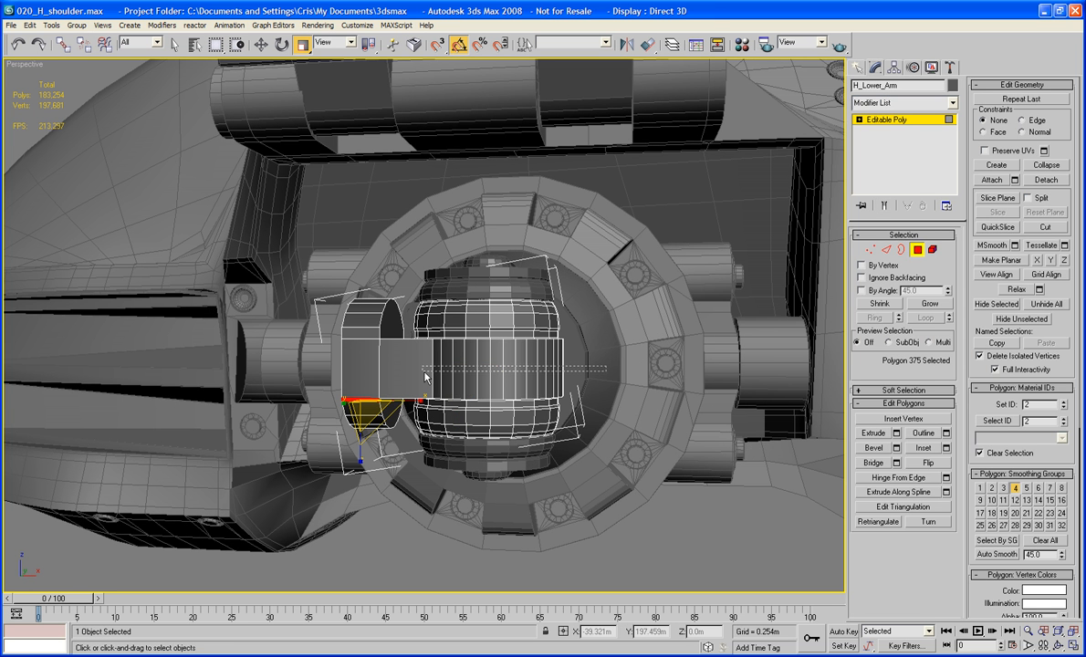
pyautogui.moveTo(427, 375); pyautogui.dragTo(599, 368)
pyautogui.keyDown('alt'); pyautogui.moveTo(428, 371); pyautogui.dragTo(694, 413, button='middle'); pyautogui.keyUp('alt')
pyautogui.scroll(5, 555, 396)
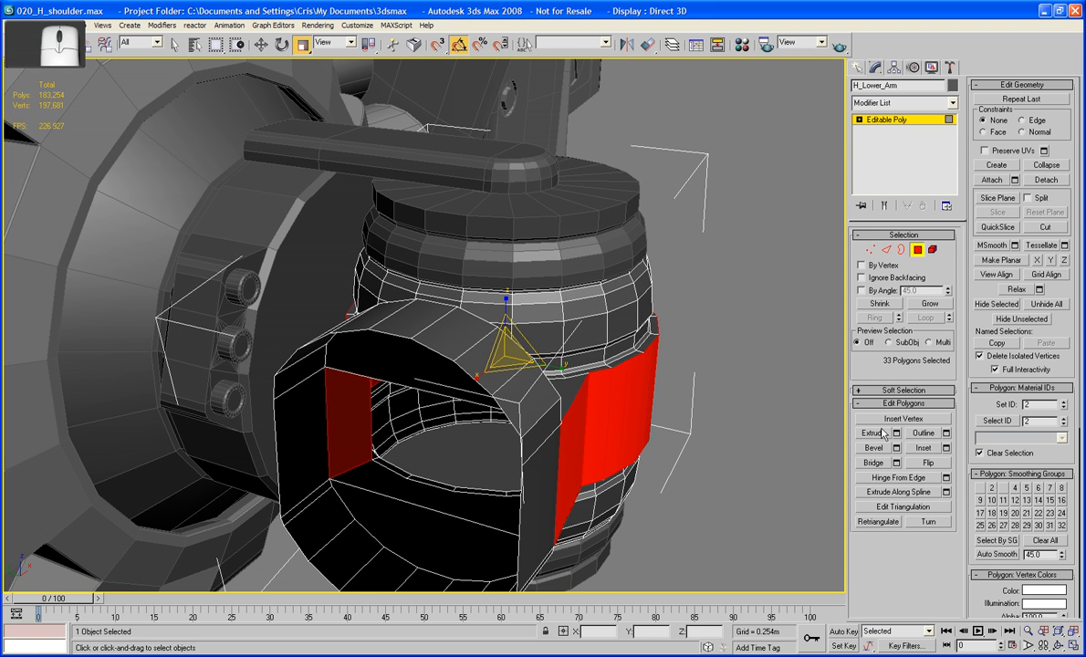
pyautogui.click(897, 432)
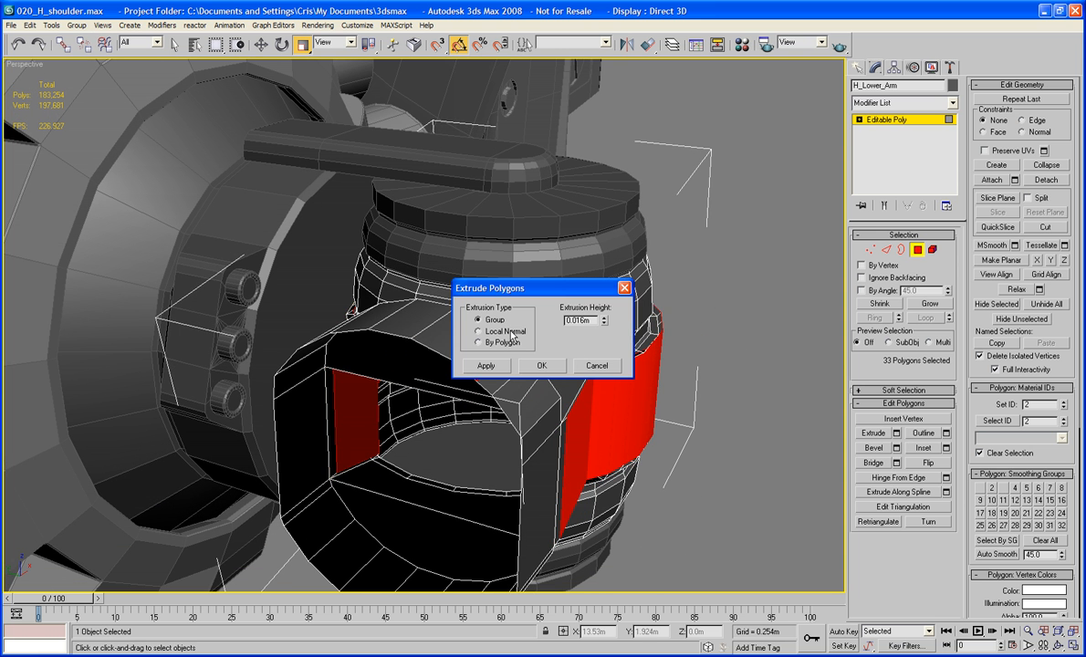
pyautogui.click(511, 332)
pyautogui.moveTo(521, 289); pyautogui.dragTo(869, 286)
pyautogui.keyDown('alt'); pyautogui.moveTo(585, 393); pyautogui.dragTo(614, 374, button='middle'); pyautogui.keyUp('alt')
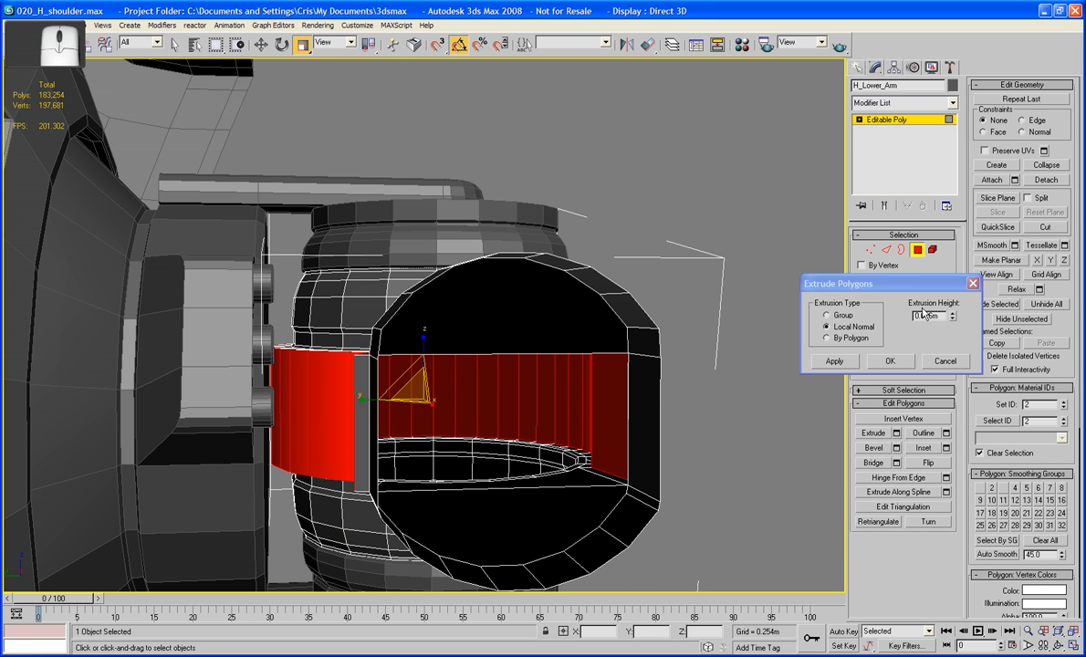
pyautogui.moveTo(952, 315); pyautogui.dragTo(952, 304)
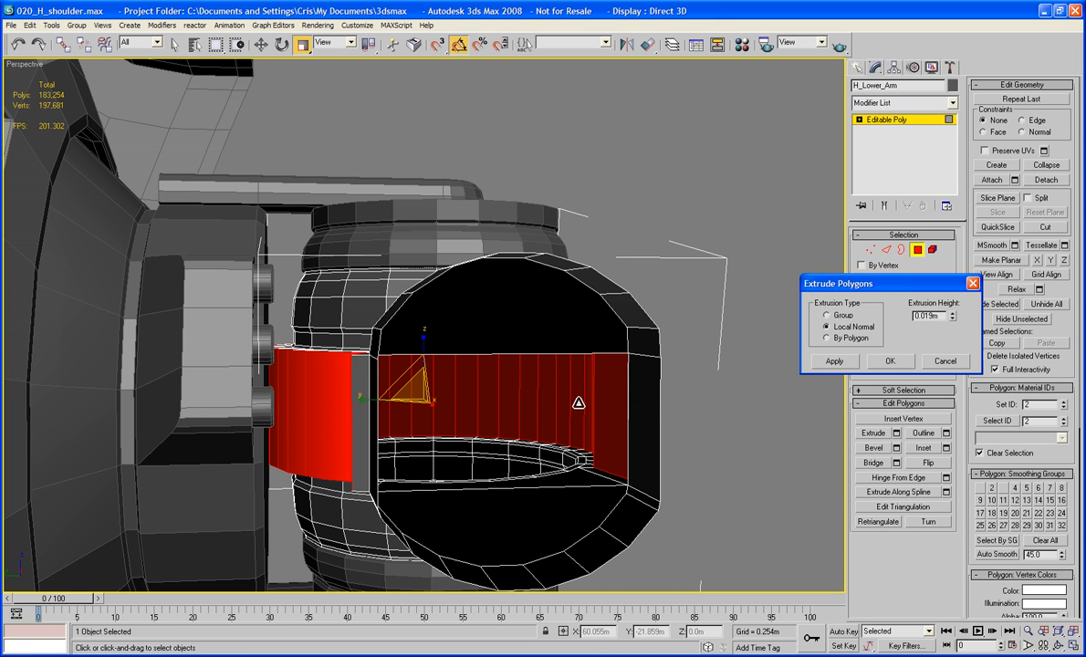
pyautogui.click(890, 361)
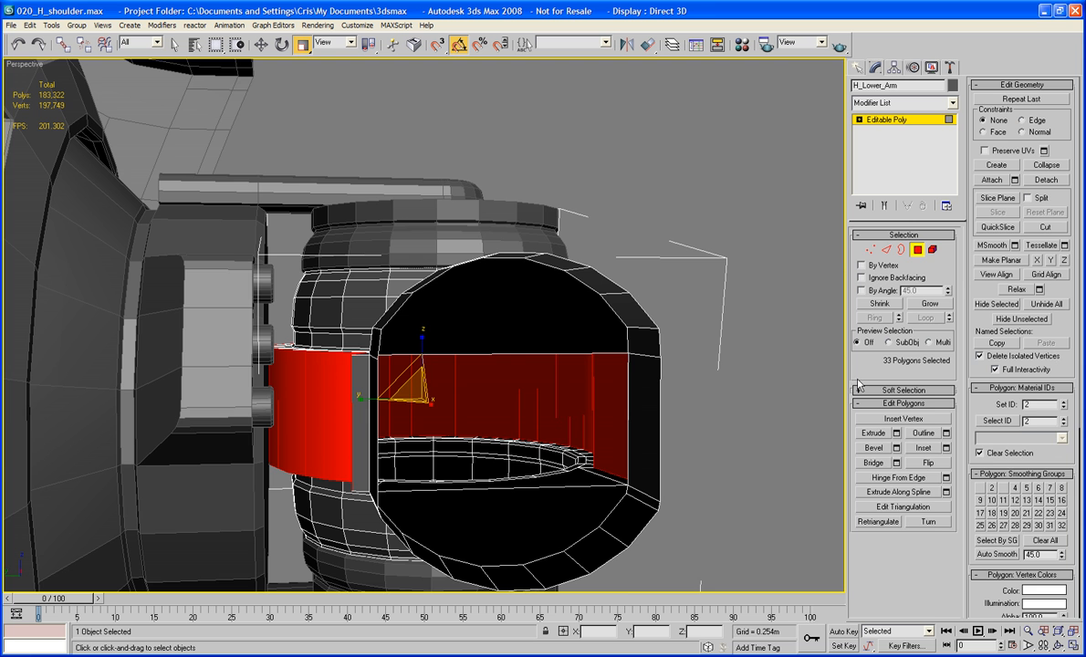
# Step: Target-weld the upper and lower vertices at the end of the extruded band onto the rim on one side wall
pyautogui.press('1')
pyautogui.keyDown('alt'); pyautogui.moveTo(822, 345); pyautogui.dragTo(730, 373, button='middle'); pyautogui.keyUp('alt')
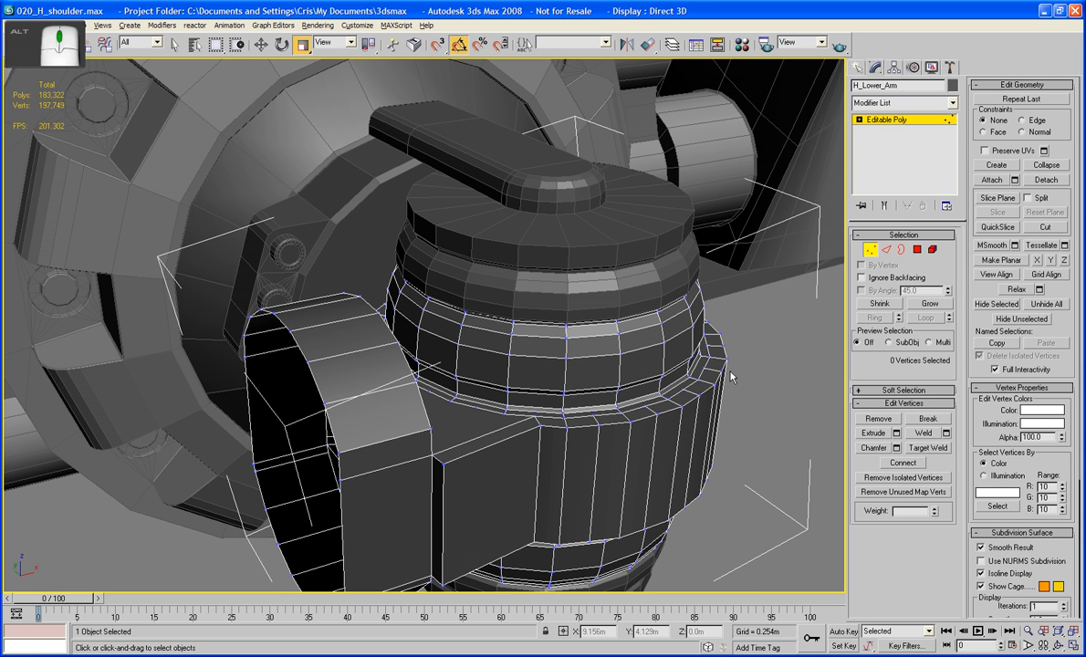
pyautogui.click(925, 450)
pyautogui.click(444, 465)
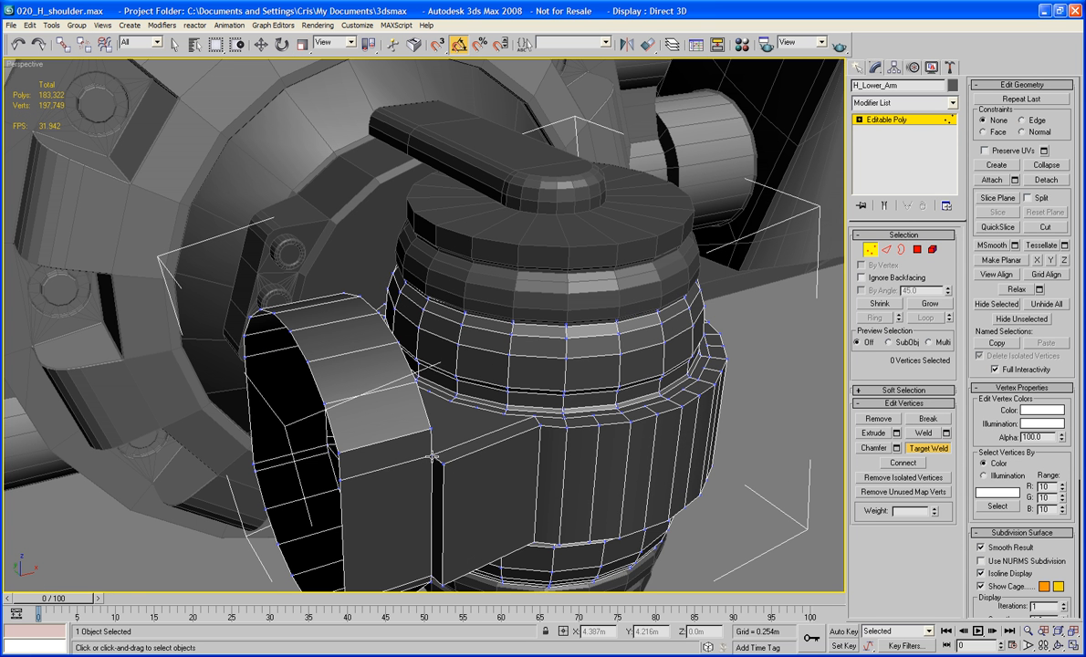
pyautogui.click(433, 456)
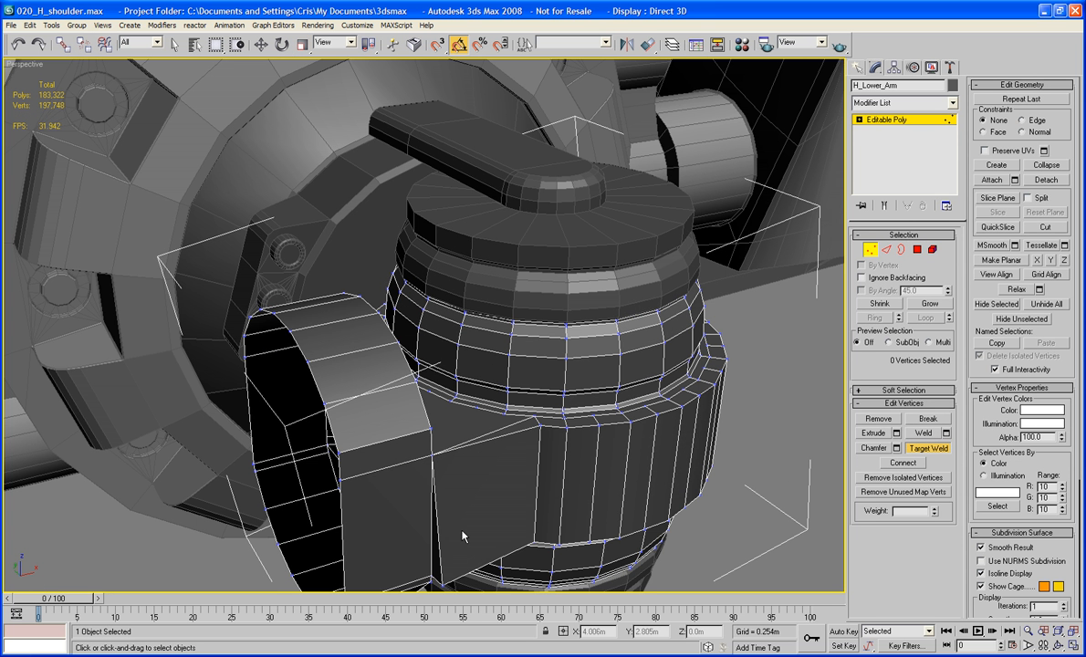
pyautogui.click(433, 576)
# Step: Target-weld the extruded band's end vertices onto the rim on the opposite side wall, and leave vertex editing
pyautogui.keyDown('alt'); pyautogui.moveTo(386, 492); pyautogui.dragTo(539, 528, button='middle'); pyautogui.keyUp('alt')
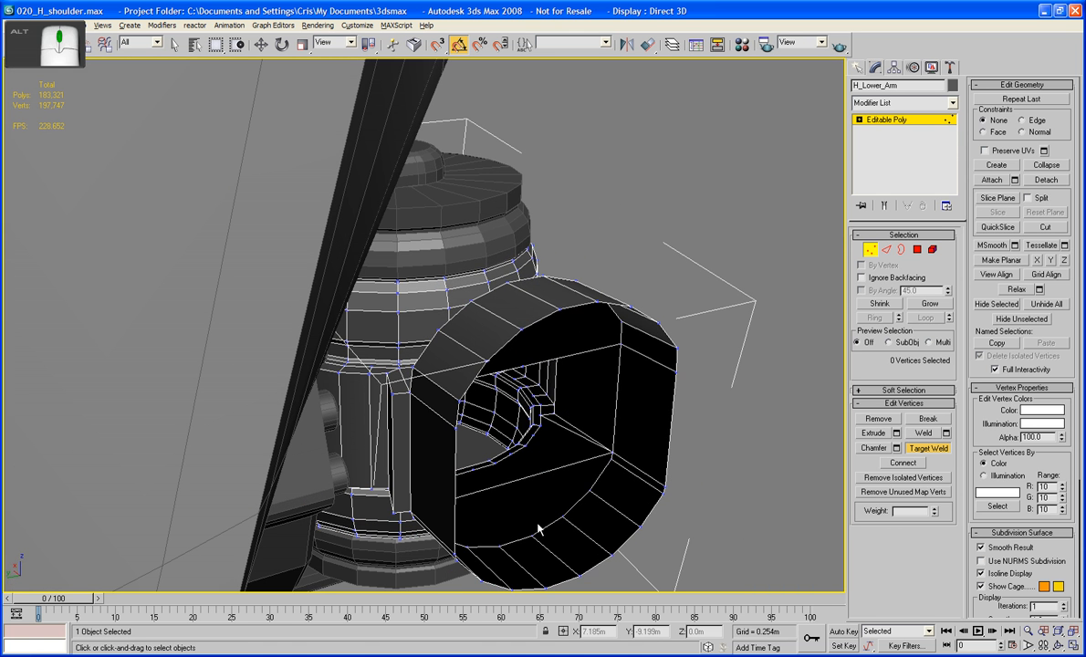
pyautogui.click(407, 393)
pyautogui.click(406, 487)
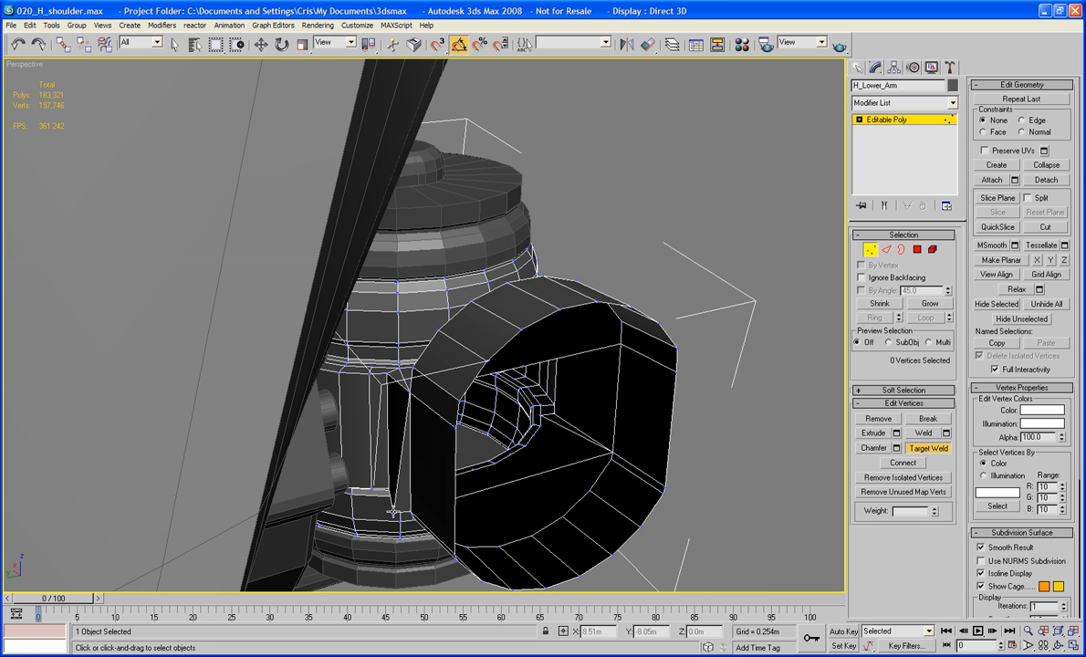
pyautogui.keyDown('alt'); pyautogui.moveTo(382, 474); pyautogui.dragTo(609, 326, button='middle'); pyautogui.keyUp('alt')
pyautogui.click(872, 253)
pyautogui.click(774, 512)
pyautogui.keyDown('alt'); pyautogui.moveTo(690, 437); pyautogui.dragTo(560, 387, button='middle'); pyautogui.keyUp('alt')
pyautogui.scroll(-5, 656, 393)
pyautogui.click(561, 387)
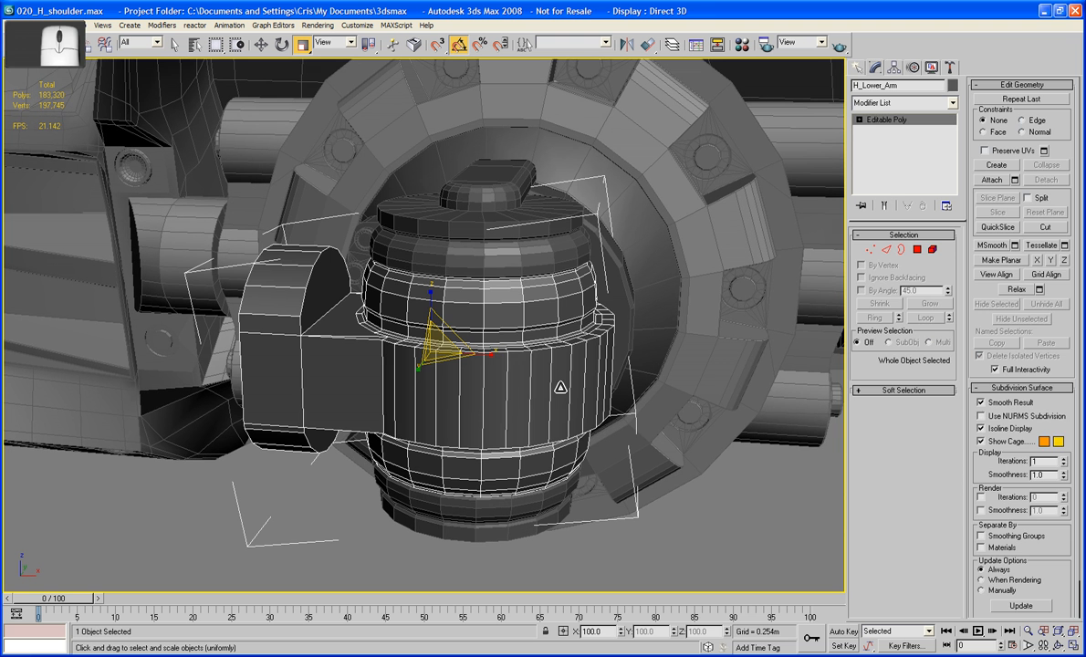
# Step: Select every other polygon around the outward-facing part of the thickened middle band
pyautogui.click(917, 250)
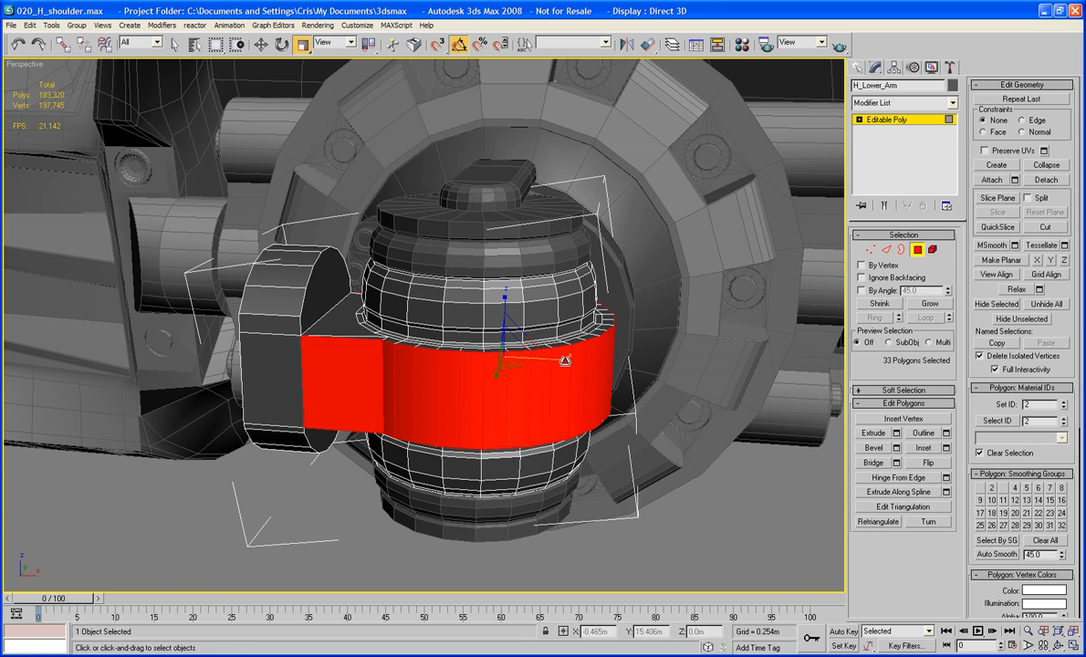
pyautogui.click(408, 382)
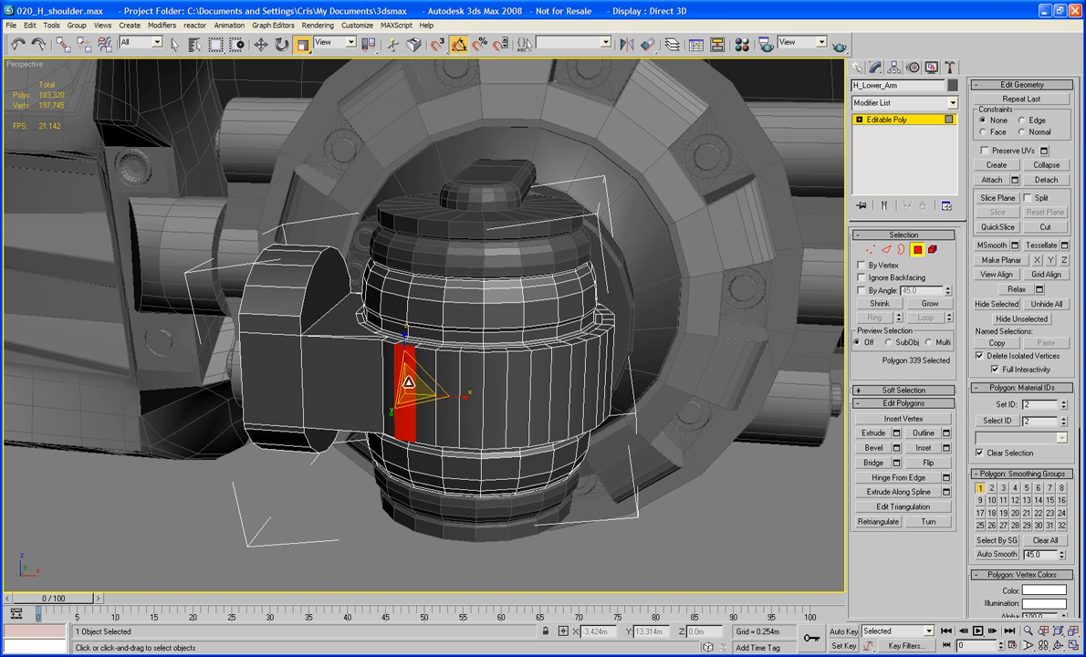
pyautogui.keyDown('ctrl'); pyautogui.click(447, 392); pyautogui.keyUp('ctrl')
pyautogui.keyDown('ctrl'); pyautogui.click(493, 393); pyautogui.keyUp('ctrl')
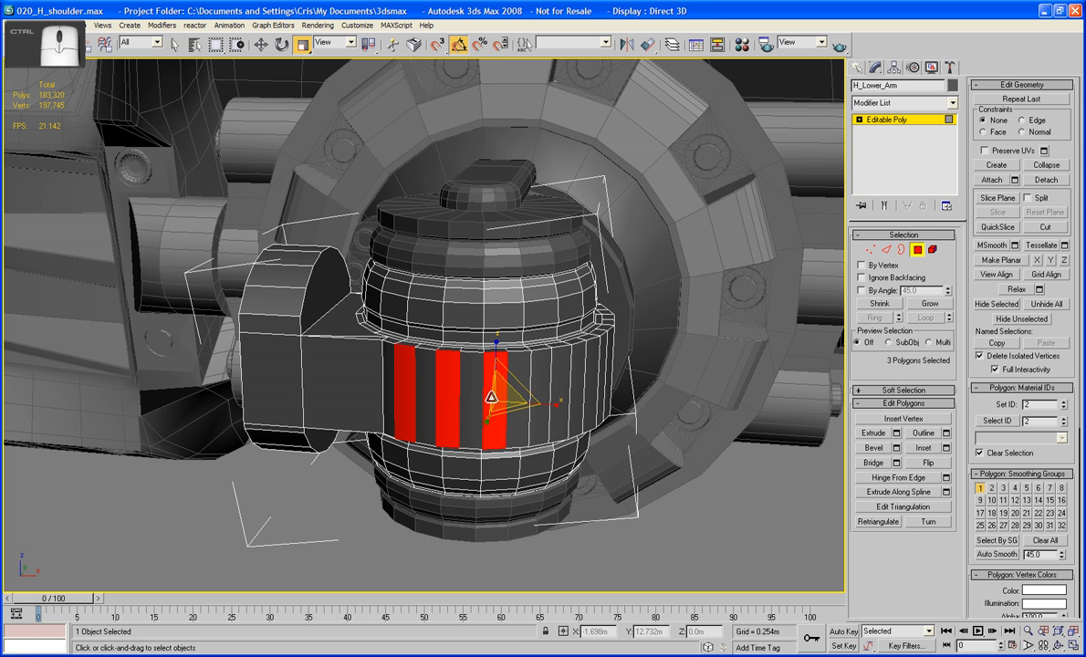
pyautogui.keyDown('ctrl'); pyautogui.click(544, 397); pyautogui.keyUp('ctrl')
pyautogui.keyDown('ctrl'); pyautogui.click(580, 395); pyautogui.keyUp('ctrl')
pyautogui.keyDown('alt'); pyautogui.moveTo(580, 394); pyautogui.dragTo(471, 394, button='middle'); pyautogui.keyUp('alt')
pyautogui.keyDown('ctrl'); pyautogui.click(533, 389); pyautogui.keyUp('ctrl')
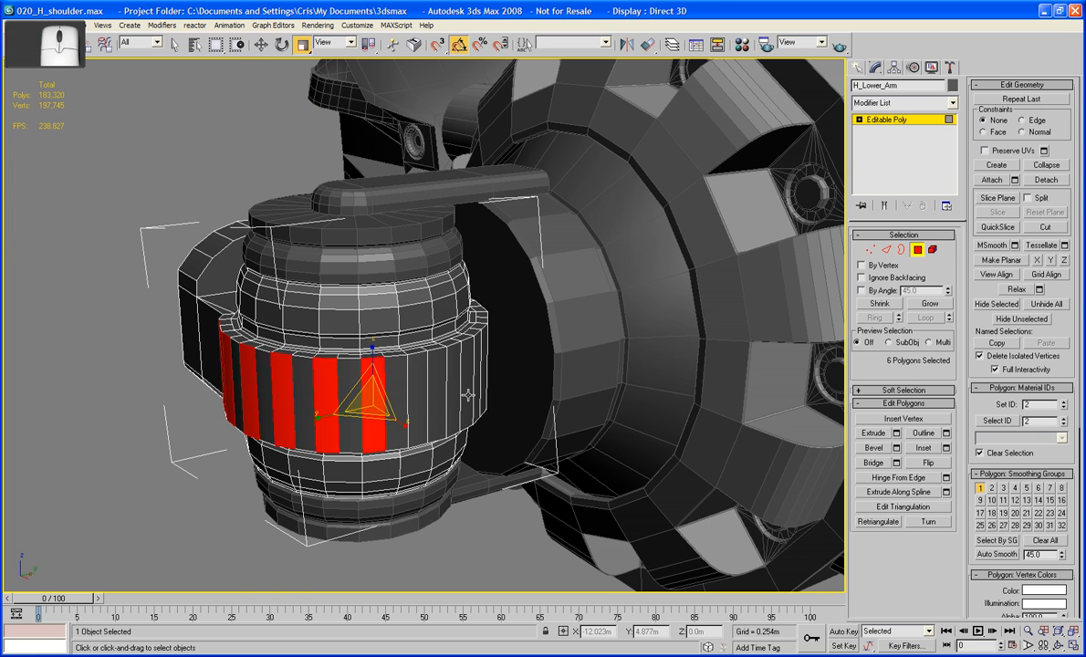
pyautogui.keyDown('ctrl'); pyautogui.click(417, 403); pyautogui.keyUp('ctrl')
pyautogui.keyDown('ctrl'); pyautogui.click(459, 388); pyautogui.keyUp('ctrl')
# Step: Extend the alternating polygon selection around the rest of the band, making 15 polygons in total
pyautogui.moveTo(589, 385); pyautogui.dragTo(410, 391, button='middle')
pyautogui.keyDown('ctrl'); pyautogui.click(306, 381); pyautogui.keyUp('ctrl')
pyautogui.press('F3')
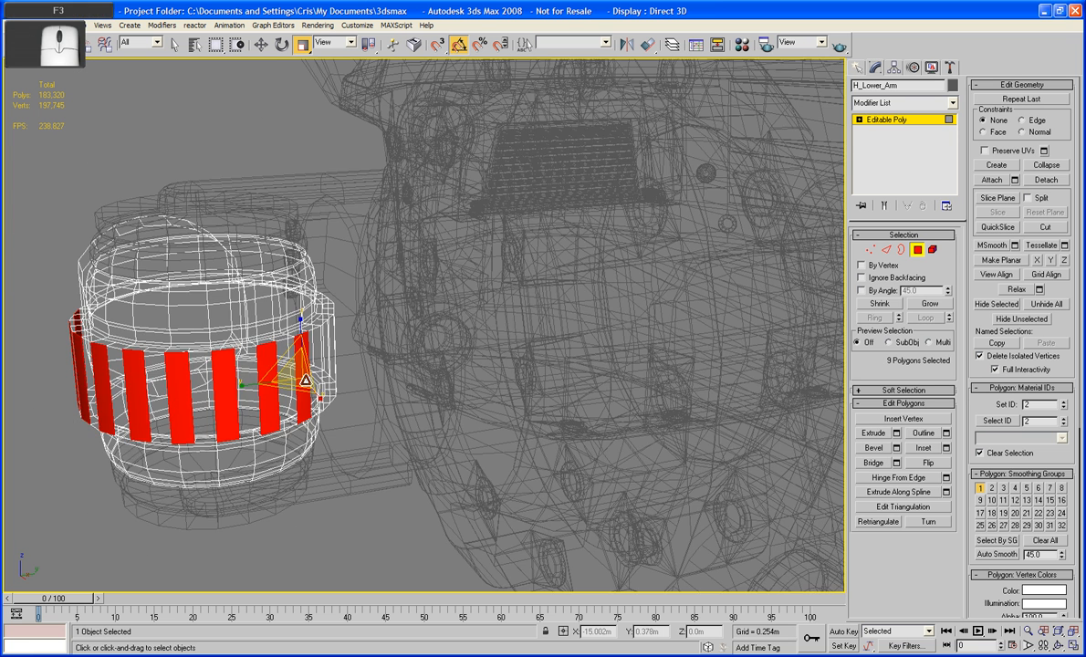
pyautogui.scroll(3, 308, 374)
pyautogui.keyDown('alt'); pyautogui.moveTo(305, 381); pyautogui.dragTo(476, 321, button='middle'); pyautogui.keyUp('alt')
pyautogui.keyDown('ctrl'); pyautogui.click(219, 353); pyautogui.keyUp('ctrl')
pyautogui.keyDown('ctrl'); pyautogui.click(300, 346); pyautogui.keyUp('ctrl')
pyautogui.keyDown('ctrl'); pyautogui.click(429, 319); pyautogui.keyUp('ctrl')
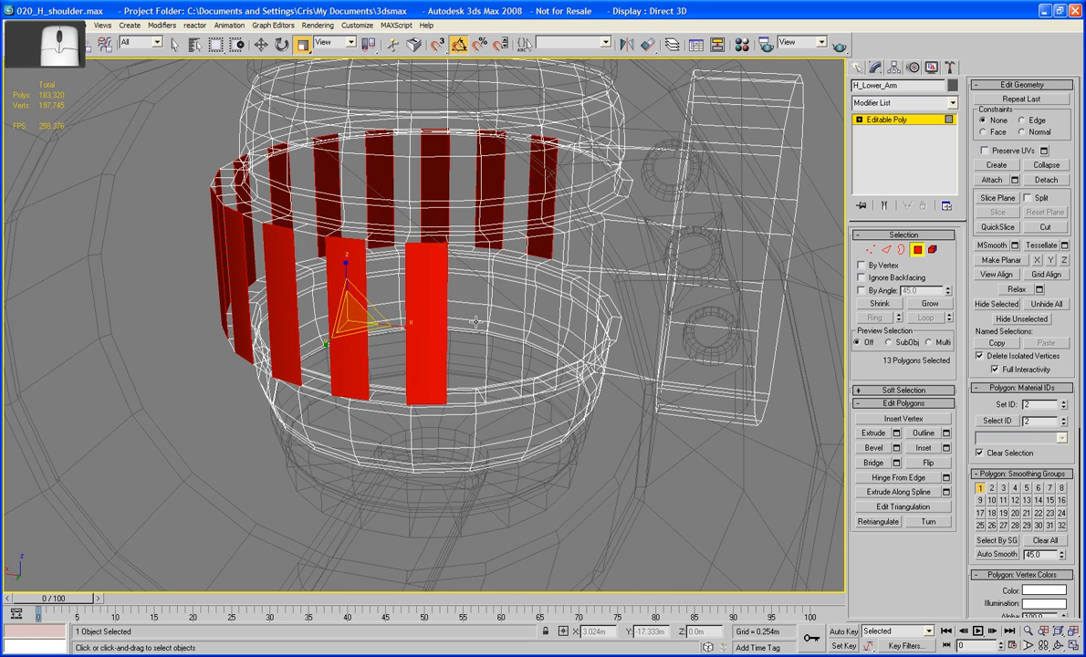
pyautogui.keyDown('ctrl'); pyautogui.click(506, 315); pyautogui.keyUp('ctrl')
pyautogui.keyDown('ctrl'); pyautogui.click(553, 318); pyautogui.keyUp('ctrl')
pyautogui.moveTo(552, 317)
pyautogui.keyDown('alt'); pyautogui.mouseDown(button='middle')
pyautogui.moveTo(475, 326)
pyautogui.moveTo(565, 315)
pyautogui.moveTo(591, 306)
pyautogui.moveTo(592, 289)
pyautogui.moveTo(616, 318)
pyautogui.mouseUp(button='middle'); pyautogui.keyUp('alt')
pyautogui.scroll(-4, 492, 319)
pyautogui.press('F3')
pyautogui.scroll(3, 592, 306)
pyautogui.scroll(2, 594, 290)
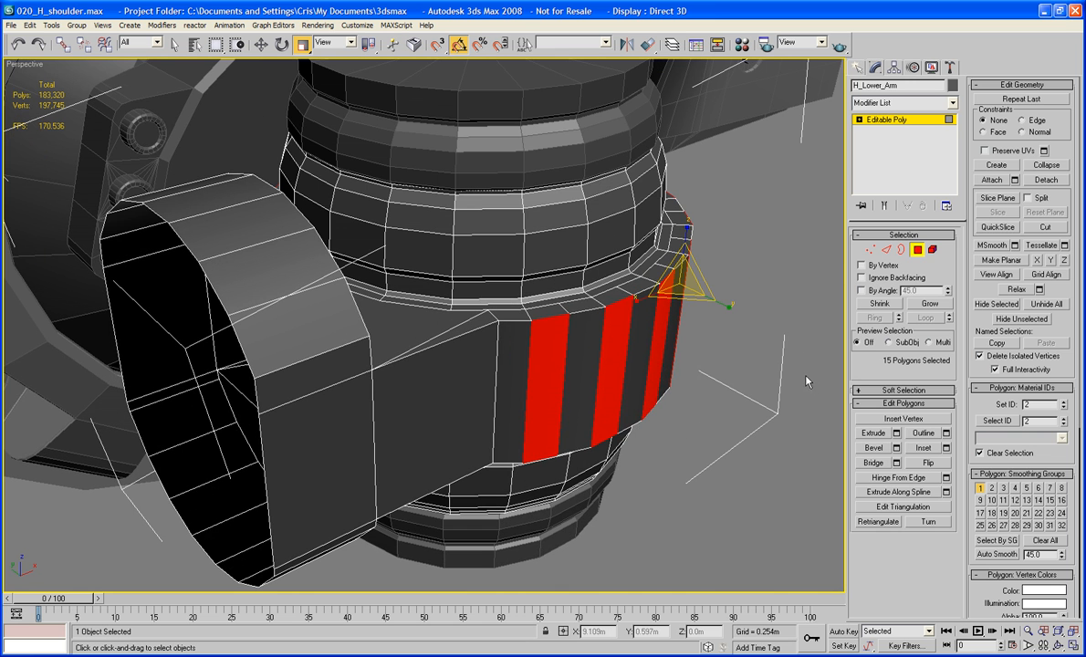
# Step: Extrude the alternating band polygons outward into gear teeth and bevel their ends to taper them
pyautogui.click(874, 432)
pyautogui.moveTo(538, 421); pyautogui.dragTo(564, 423)
pyautogui.click(876, 451)
pyautogui.click(716, 482)
pyautogui.keyDown('alt'); pyautogui.moveTo(716, 482); pyautogui.dragTo(393, 436, button='middle'); pyautogui.keyUp('alt')
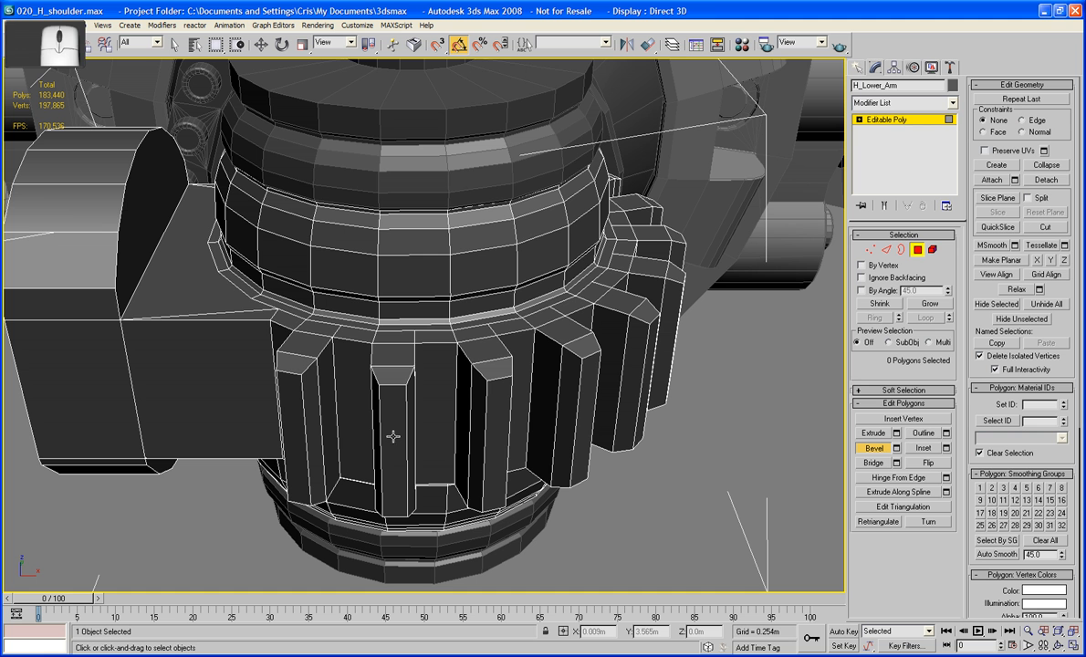
# Step: Set up a 0.012 m chamfer with 4 segments on the two base edges of the first gap between teeth
pyautogui.click(335, 397)
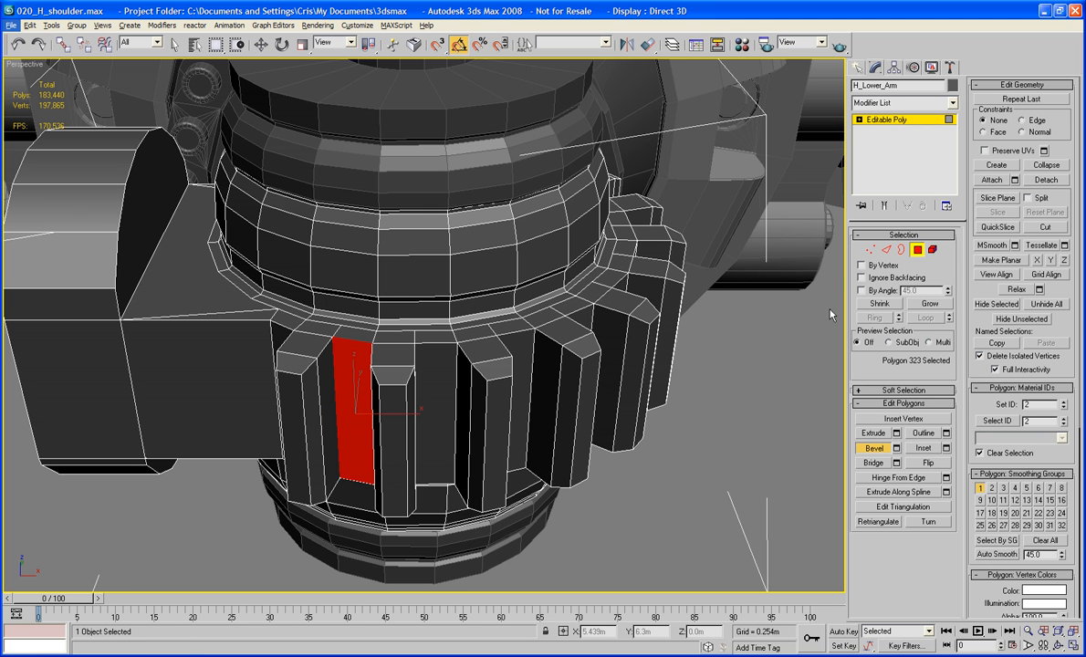
pyautogui.press('2')
pyautogui.press('r')
pyautogui.click(338, 388)
pyautogui.keyDown('alt'); pyautogui.moveTo(339, 388); pyautogui.dragTo(397, 382, button='middle'); pyautogui.keyUp('alt')
pyautogui.keyDown('ctrl'); pyautogui.click(484, 382); pyautogui.keyUp('ctrl')
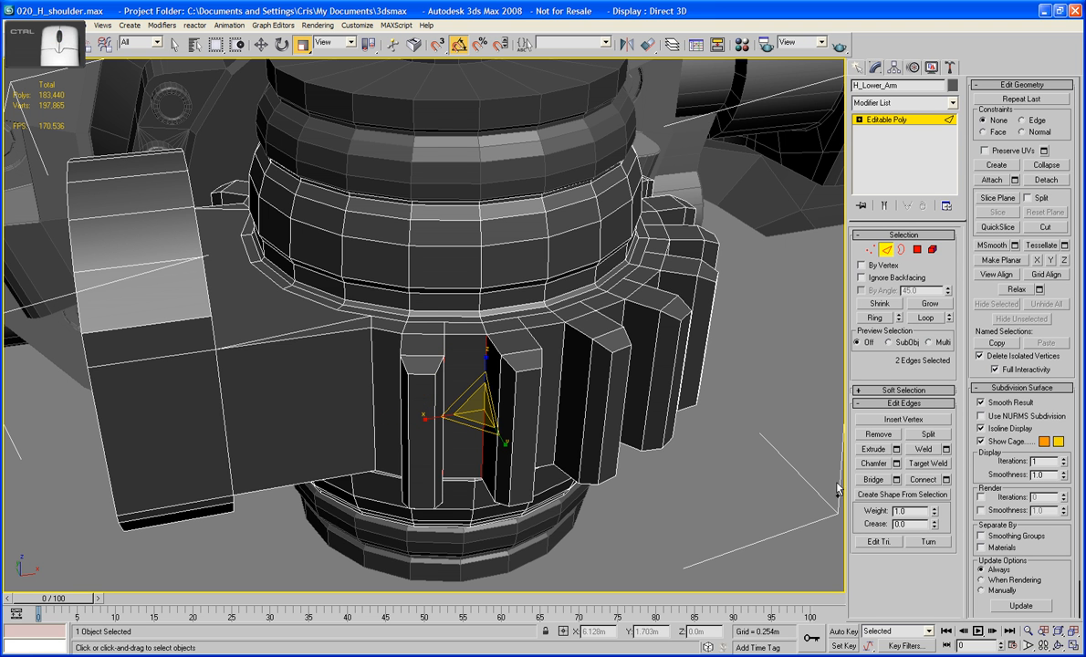
pyautogui.click(896, 464)
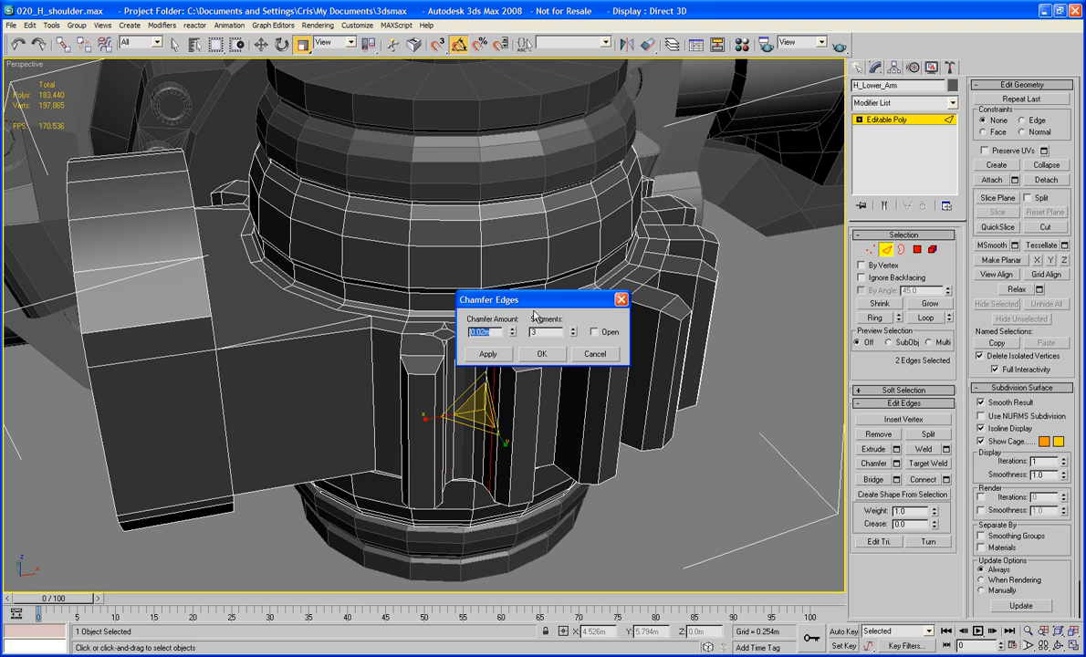
pyautogui.moveTo(535, 301); pyautogui.dragTo(731, 307)
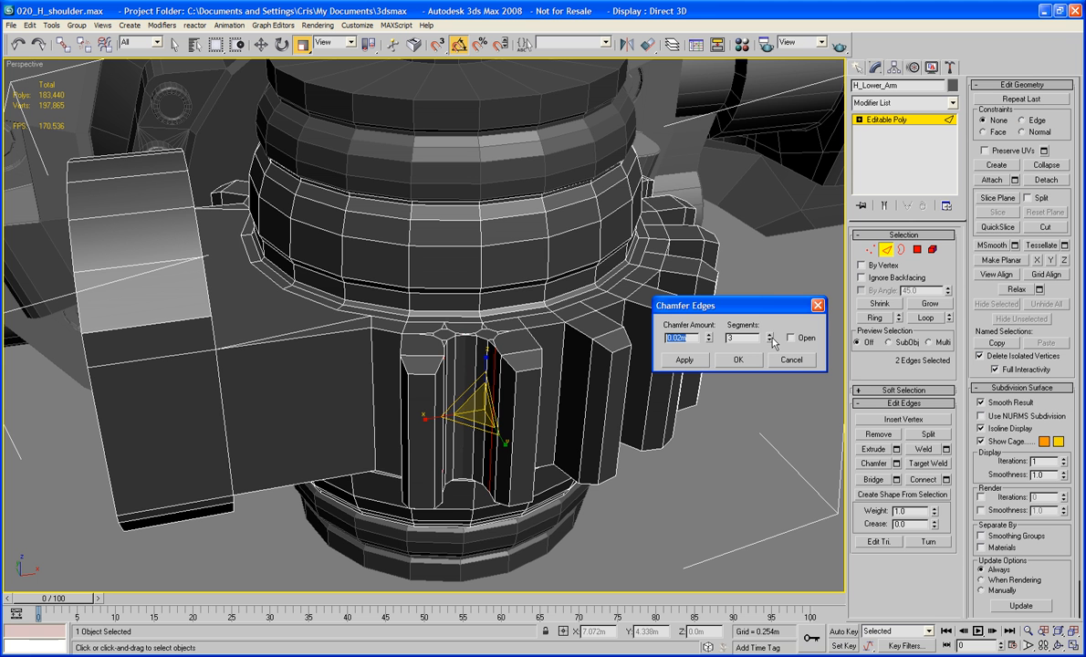
pyautogui.click(770, 336)
pyautogui.moveTo(710, 344); pyautogui.dragTo(709, 360)
pyautogui.keyDown('alt'); pyautogui.moveTo(529, 388); pyautogui.dragTo(566, 389, button='middle'); pyautogui.keyUp('alt')
pyautogui.press('F4')
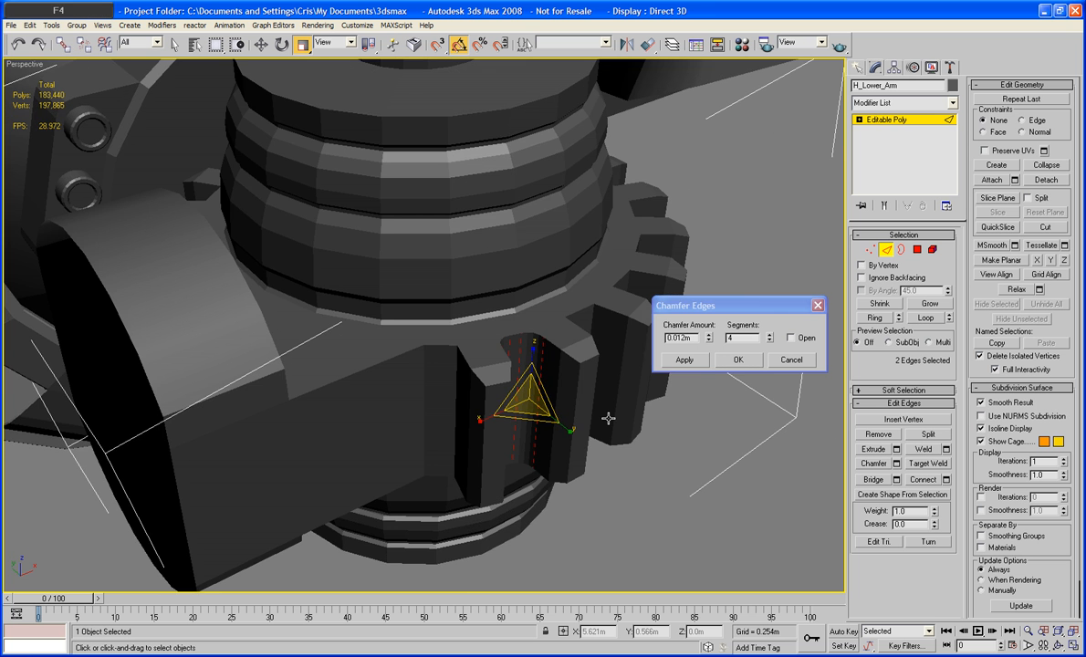
pyautogui.keyDown('alt'); pyautogui.moveTo(636, 407); pyautogui.dragTo(497, 409, button='middle'); pyautogui.keyUp('alt')
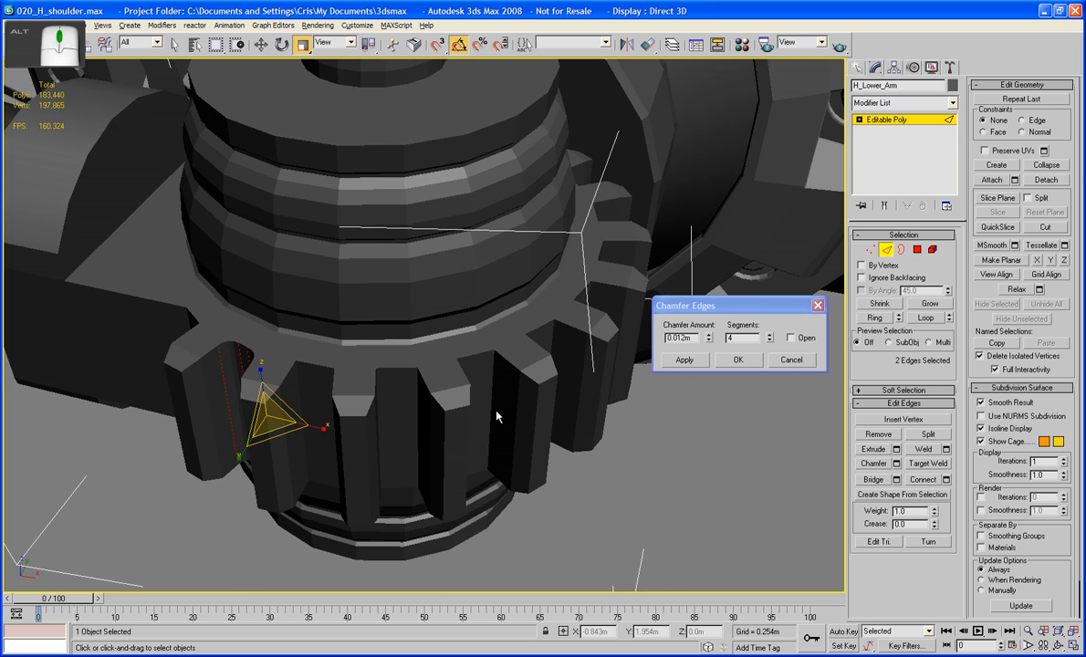
# Step: Add the base edges of the next gaps between the gear teeth to the chamfer selection, making 10 edges in total
pyautogui.keyDown('ctrl'); pyautogui.click(298, 387); pyautogui.keyUp('ctrl')
pyautogui.keyDown('alt'); pyautogui.moveTo(325, 403); pyautogui.dragTo(433, 420, button='middle'); pyautogui.keyUp('alt')
pyautogui.keyDown('ctrl'); pyautogui.click(448, 415); pyautogui.keyUp('ctrl')
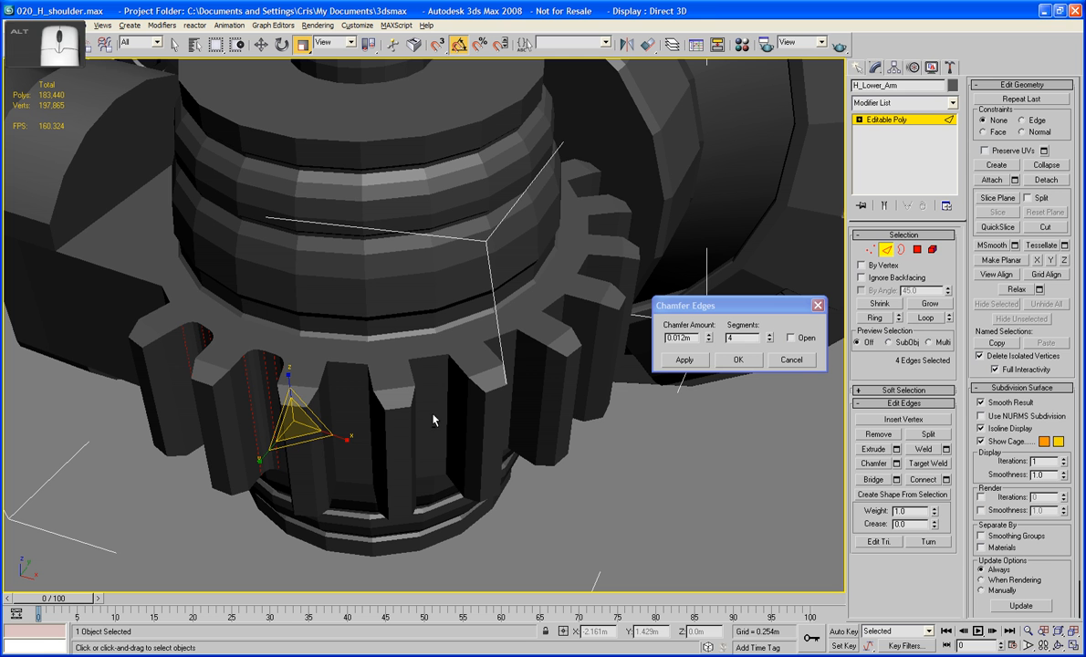
pyautogui.keyDown('ctrl'); pyautogui.click(336, 413); pyautogui.keyUp('ctrl')
pyautogui.keyDown('ctrl'); pyautogui.click(366, 409); pyautogui.keyUp('ctrl')
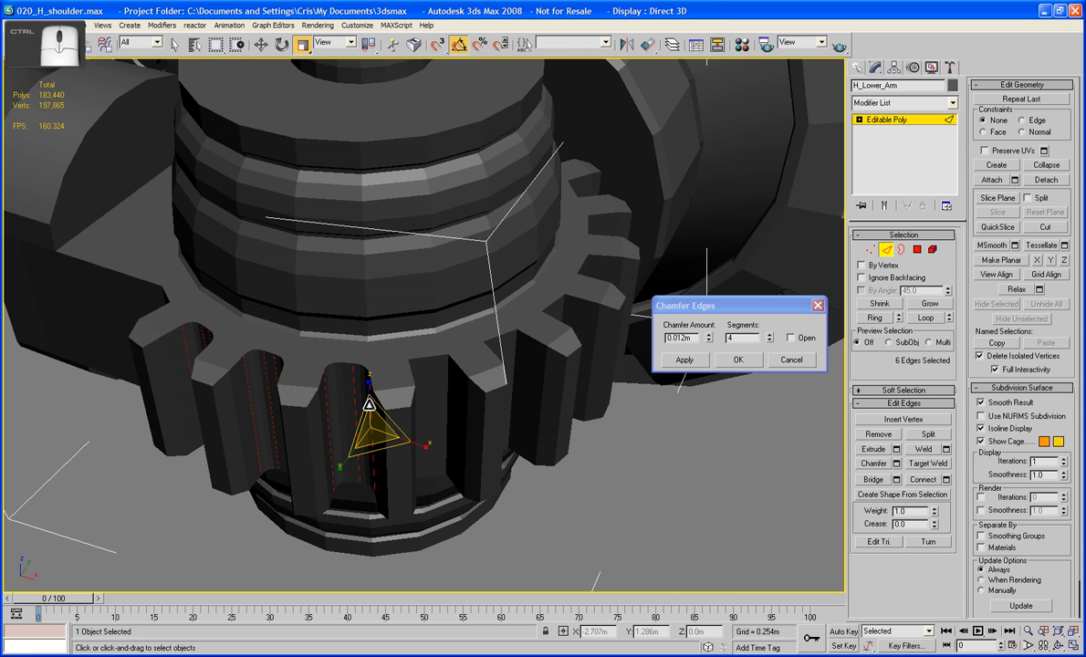
pyautogui.keyDown('ctrl'); pyautogui.click(434, 402); pyautogui.keyUp('ctrl')
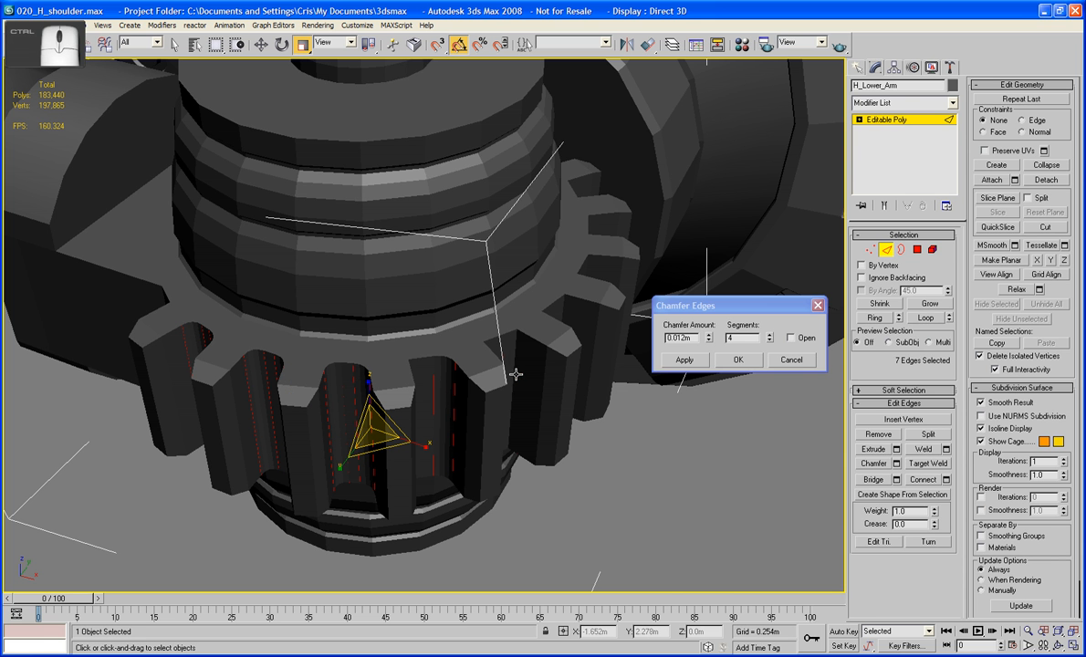
pyautogui.keyDown('ctrl'); pyautogui.click(516, 374); pyautogui.keyUp('ctrl')
pyautogui.keyDown('ctrl'); pyautogui.click(589, 304); pyautogui.keyUp('ctrl')
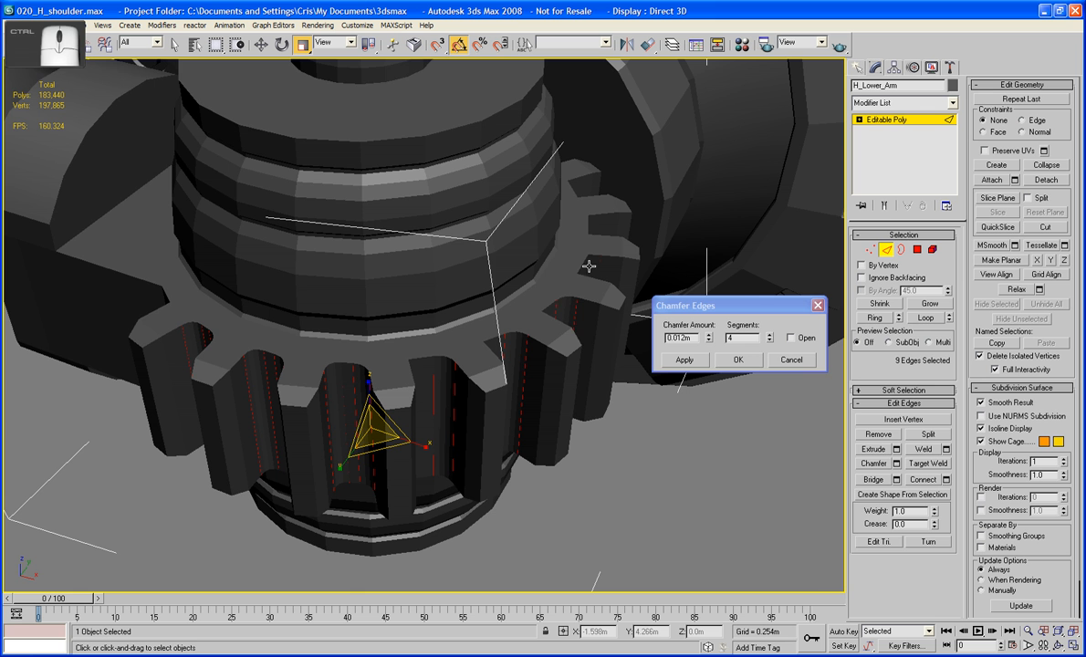
# Step: Continue adding gap base edges around the gear in wireframe display until 14 edges are selected for the chamfer
pyautogui.keyDown('alt'); pyautogui.moveTo(592, 269); pyautogui.dragTo(410, 407, button='middle'); pyautogui.keyUp('alt')
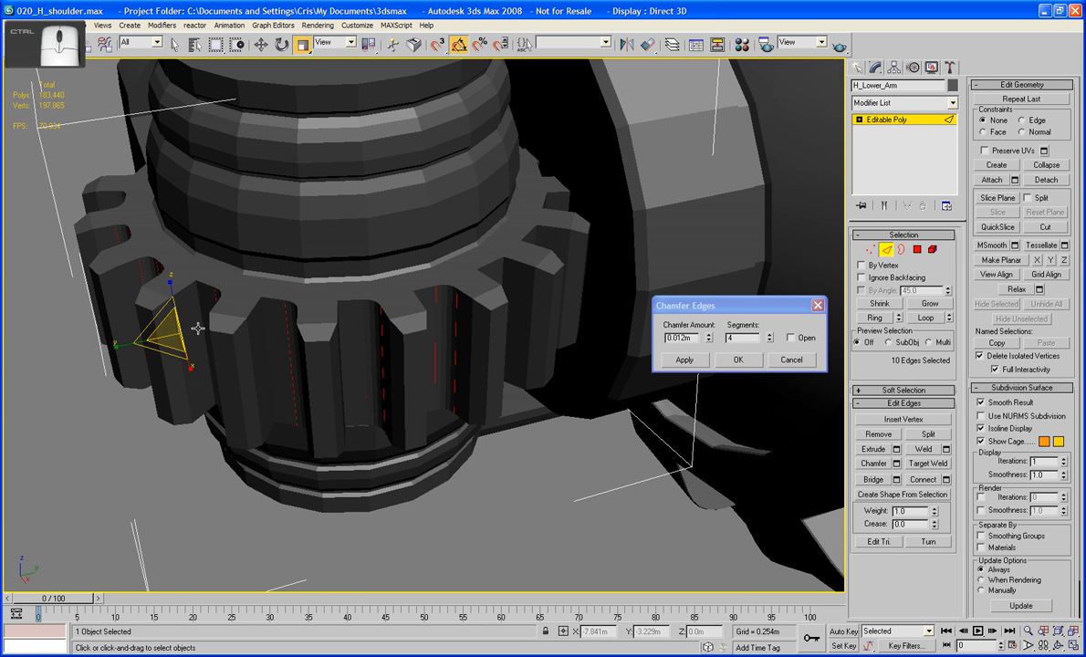
pyautogui.keyDown('ctrl'); pyautogui.click(201, 323); pyautogui.keyUp('ctrl')
pyautogui.keyDown('ctrl'); pyautogui.click(249, 324); pyautogui.keyUp('ctrl')
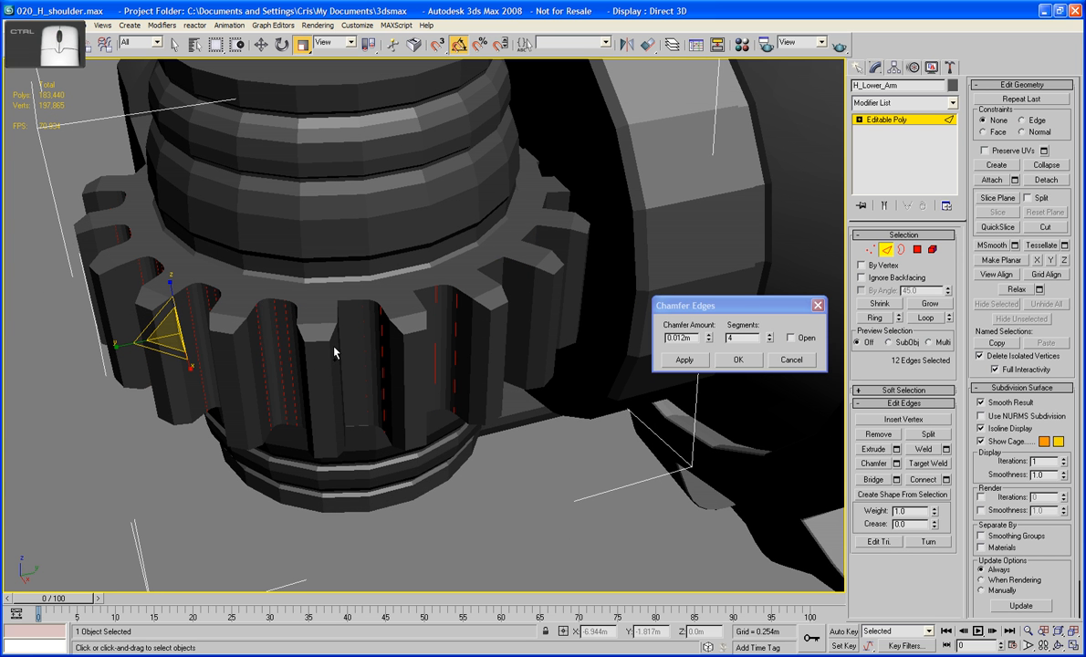
pyautogui.keyDown('ctrl'); pyautogui.click(345, 349); pyautogui.keyUp('ctrl')
pyautogui.keyDown('alt'); pyautogui.moveTo(388, 347); pyautogui.dragTo(334, 348, button='middle'); pyautogui.keyUp('alt')
pyautogui.press('F3')
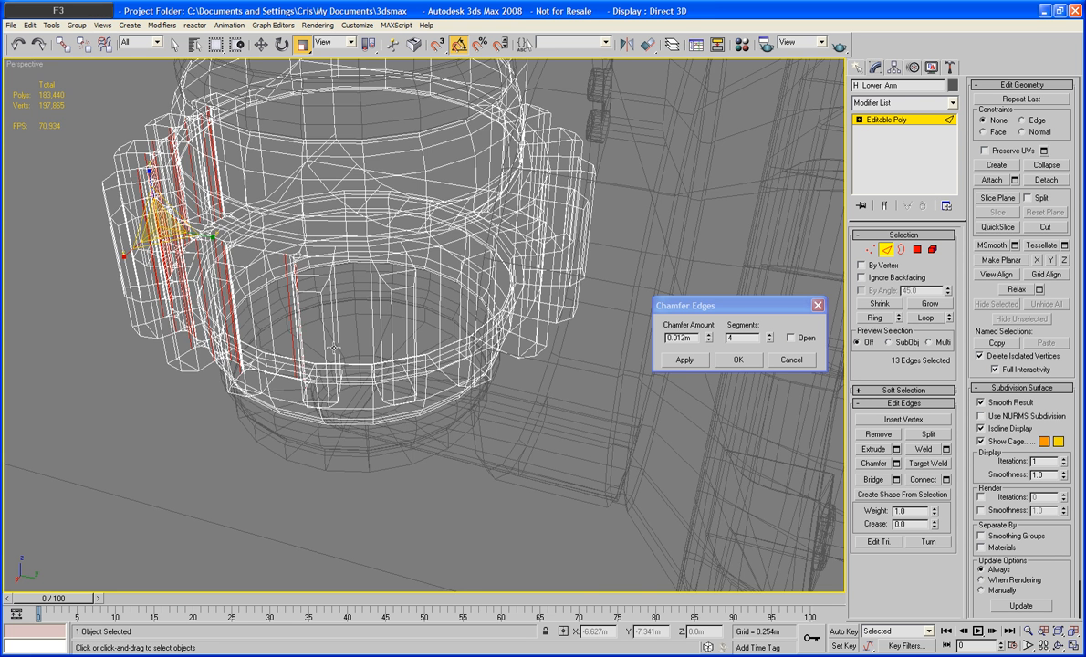
pyautogui.scroll(3, 334, 347)
pyautogui.keyDown('ctrl'); pyautogui.click(319, 343); pyautogui.keyUp('ctrl')
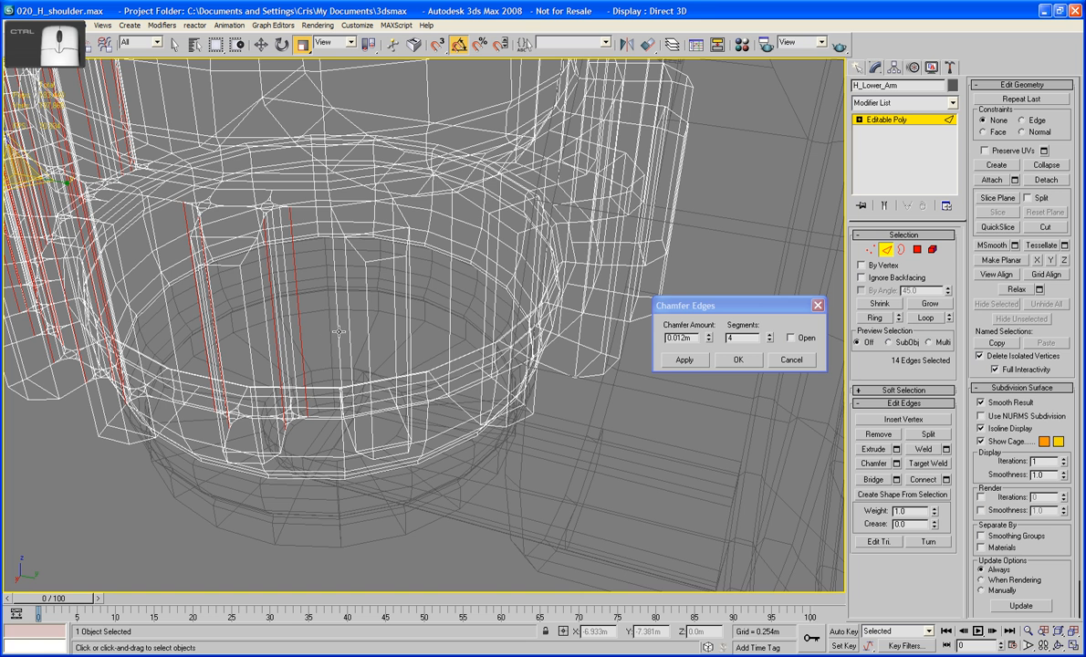
# Step: Extend the chamfer selection along the hidden side of the gear to 23 base edges between the teeth
pyautogui.keyDown('ctrl'); pyautogui.click(351, 336); pyautogui.keyUp('ctrl')
pyautogui.keyDown('ctrl'); pyautogui.click(418, 284); pyautogui.keyUp('ctrl')
pyautogui.keyDown('alt'); pyautogui.moveTo(448, 297); pyautogui.dragTo(285, 330, button='middle'); pyautogui.keyUp('alt')
pyautogui.keyDown('ctrl'); pyautogui.click(286, 331); pyautogui.keyUp('ctrl')
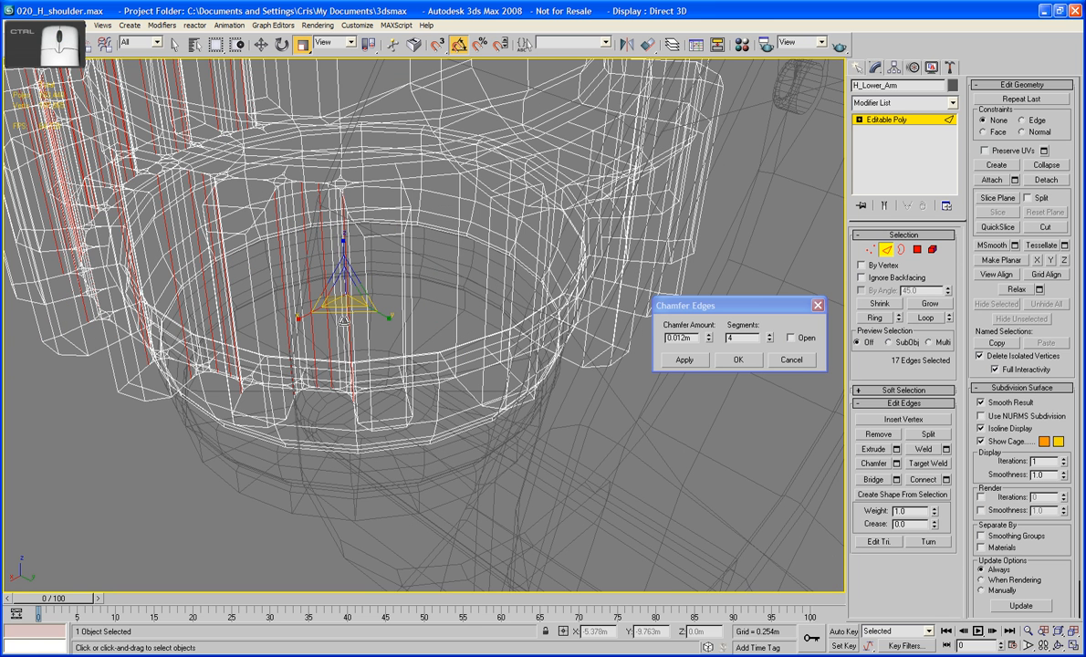
pyautogui.keyDown('ctrl'); pyautogui.click(424, 292); pyautogui.keyUp('ctrl')
pyautogui.keyDown('alt'); pyautogui.moveTo(424, 292); pyautogui.dragTo(318, 333, button='middle'); pyautogui.keyUp('alt')
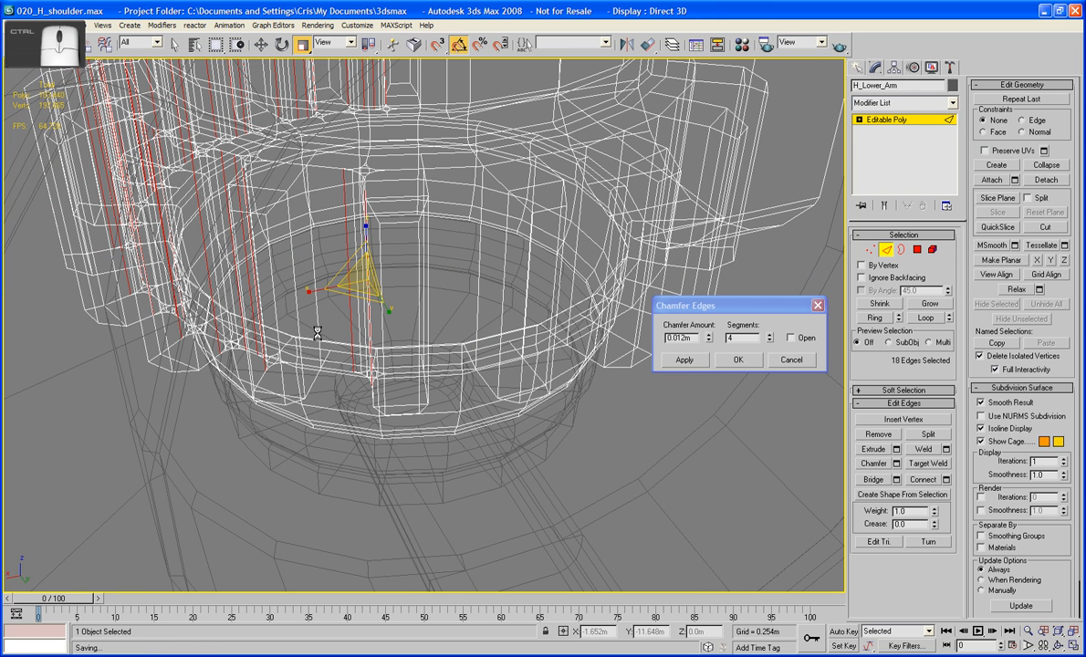
pyautogui.keyDown('ctrl'); pyautogui.click(318, 333); pyautogui.keyUp('ctrl')
pyautogui.keyDown('ctrl'); pyautogui.click(477, 315); pyautogui.keyUp('ctrl')
pyautogui.keyDown('alt'); pyautogui.moveTo(477, 315); pyautogui.dragTo(329, 312, button='middle'); pyautogui.keyUp('alt')
pyautogui.keyDown('ctrl'); pyautogui.click(351, 328); pyautogui.keyUp('ctrl')
pyautogui.keyDown('ctrl'); pyautogui.click(257, 307); pyautogui.keyUp('ctrl')
pyautogui.keyDown('ctrl'); pyautogui.click(333, 321); pyautogui.keyUp('ctrl')
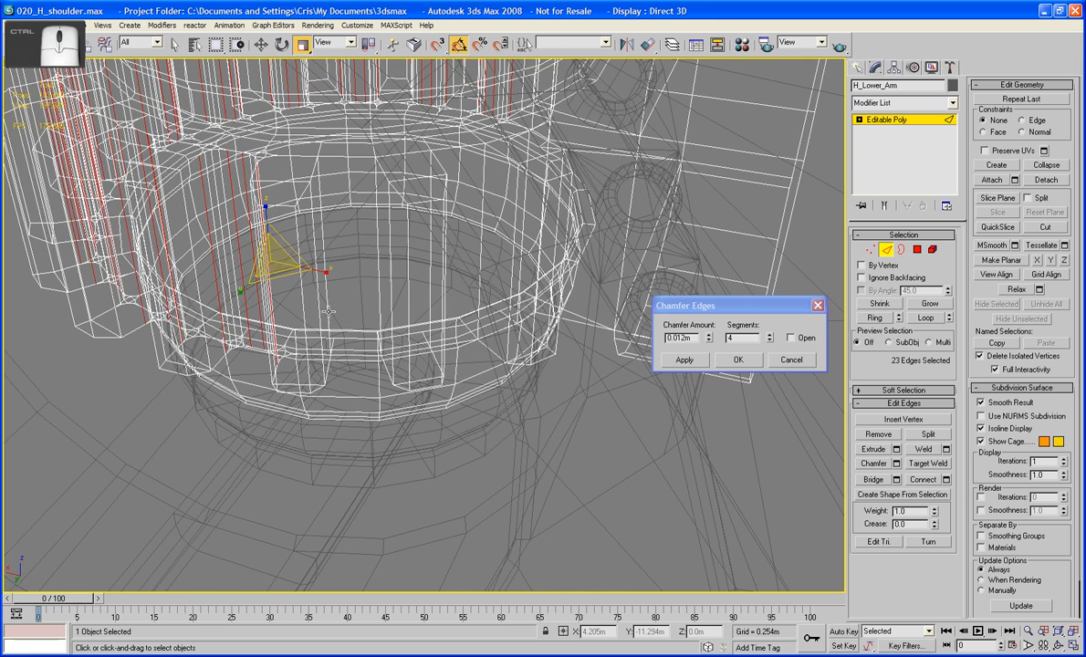
# Step: Add the remaining gap base edges near the arm's side block, bringing the chamfer selection to 29 edges
pyautogui.keyDown('ctrl'); pyautogui.click(329, 311); pyautogui.keyUp('ctrl')
pyautogui.keyDown('ctrl'); pyautogui.click(352, 282); pyautogui.keyUp('ctrl')
pyautogui.moveTo(456, 295); pyautogui.dragTo(333, 304, button='middle')
pyautogui.keyDown('ctrl'); pyautogui.click(334, 307); pyautogui.keyUp('ctrl')
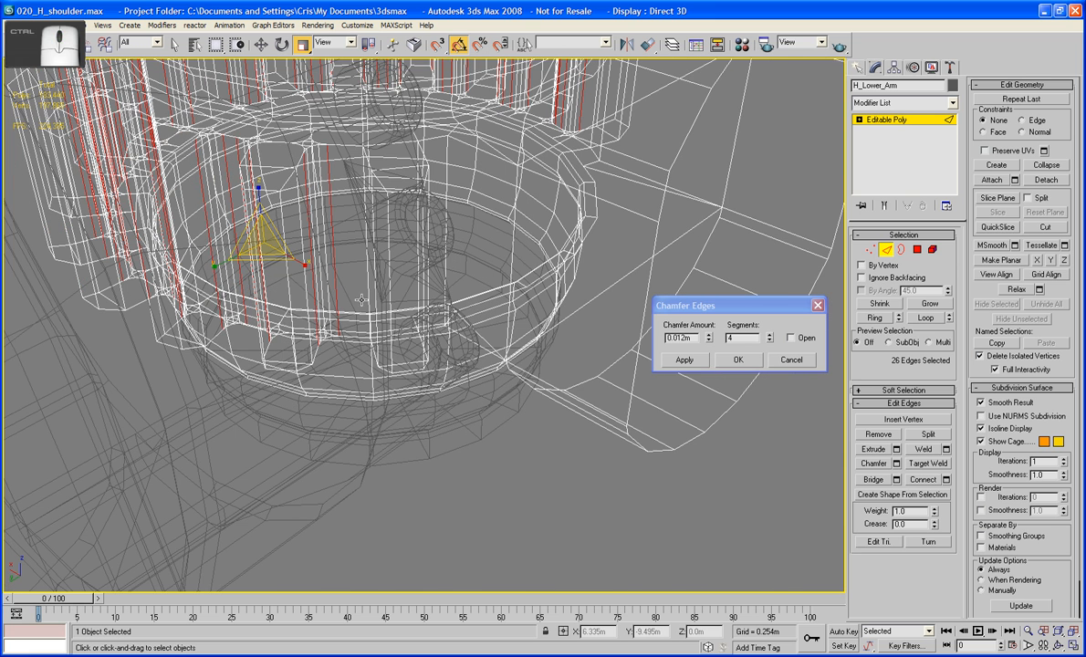
pyautogui.keyDown('ctrl'); pyautogui.click(341, 277); pyautogui.keyUp('ctrl')
pyautogui.keyDown('alt'); pyautogui.moveTo(416, 296); pyautogui.dragTo(383, 294, button='middle'); pyautogui.keyUp('alt')
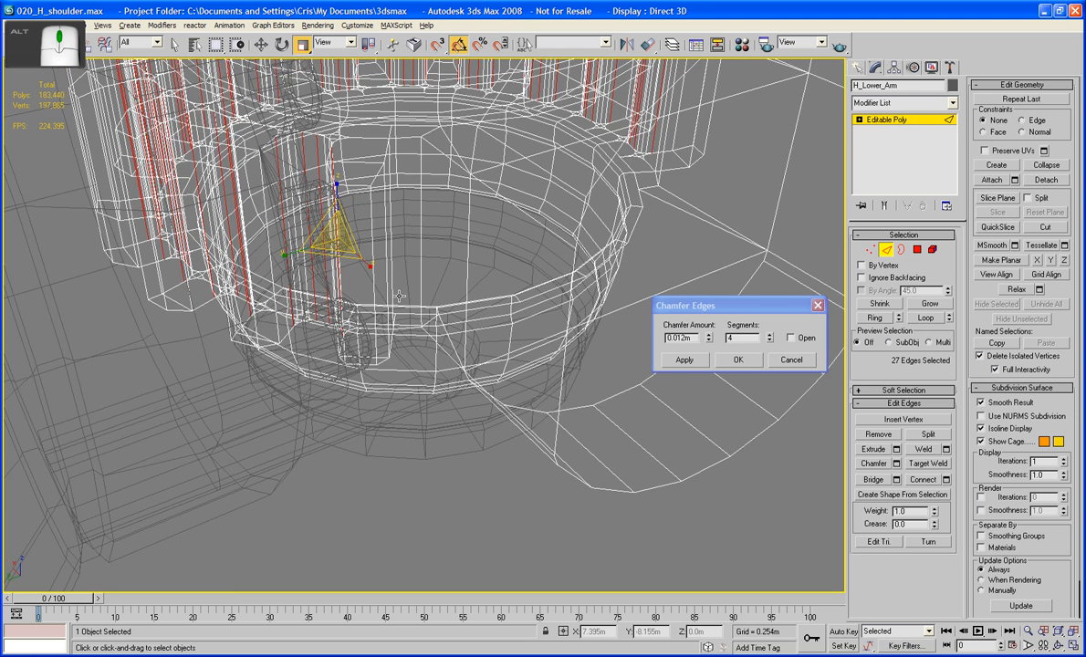
pyautogui.keyDown('ctrl'); pyautogui.click(374, 292); pyautogui.keyUp('ctrl')
pyautogui.keyDown('ctrl'); pyautogui.click(405, 291); pyautogui.keyUp('ctrl')
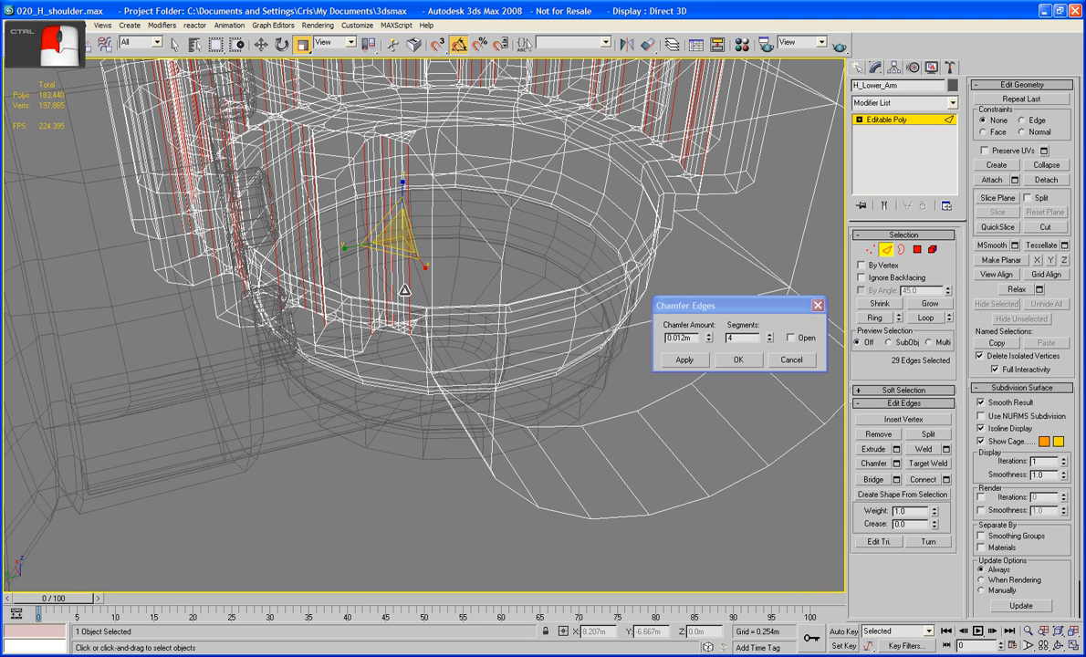
# Step: Return to shaded display, replace the last picked edge with the correct one, and apply the 0.012 m, 4-segment chamfer
pyautogui.press('F3')
pyautogui.moveTo(404, 290); pyautogui.dragTo(408, 337, button='middle')
pyautogui.hotkey('ctrl', 'z')
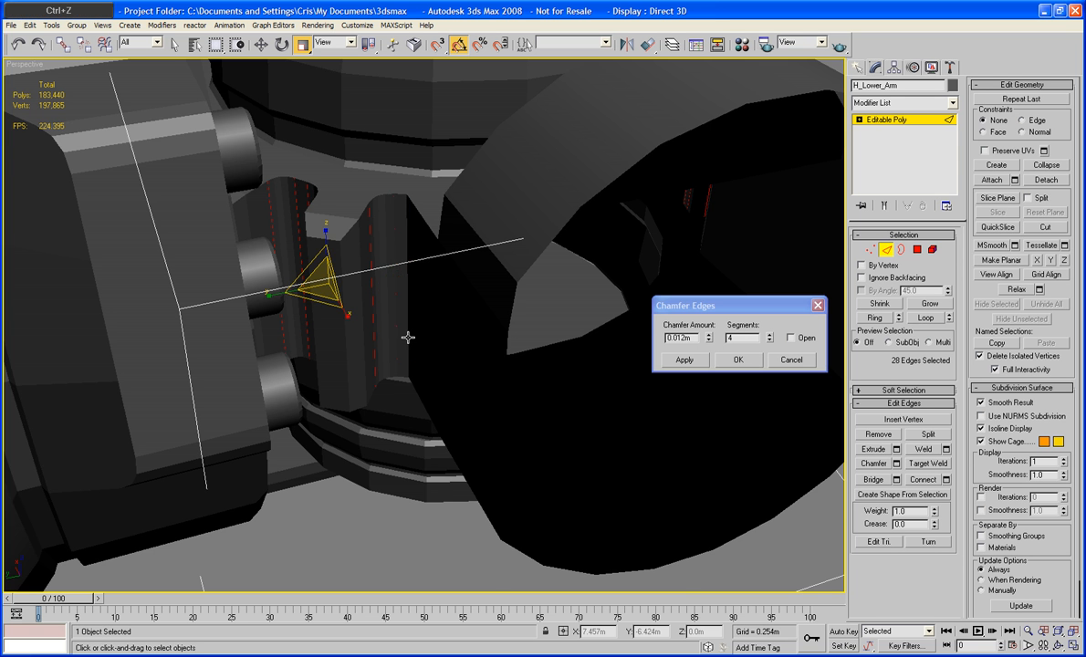
pyautogui.keyDown('alt'); pyautogui.moveTo(496, 340); pyautogui.dragTo(509, 293, button='middle'); pyautogui.keyUp('alt')
pyautogui.keyDown('ctrl'); pyautogui.click(543, 342); pyautogui.keyUp('ctrl')
pyautogui.scroll(-3, 543, 342)
pyautogui.scroll(4, 548, 364)
pyautogui.scroll(-5, 529, 400)
pyautogui.press('Return')
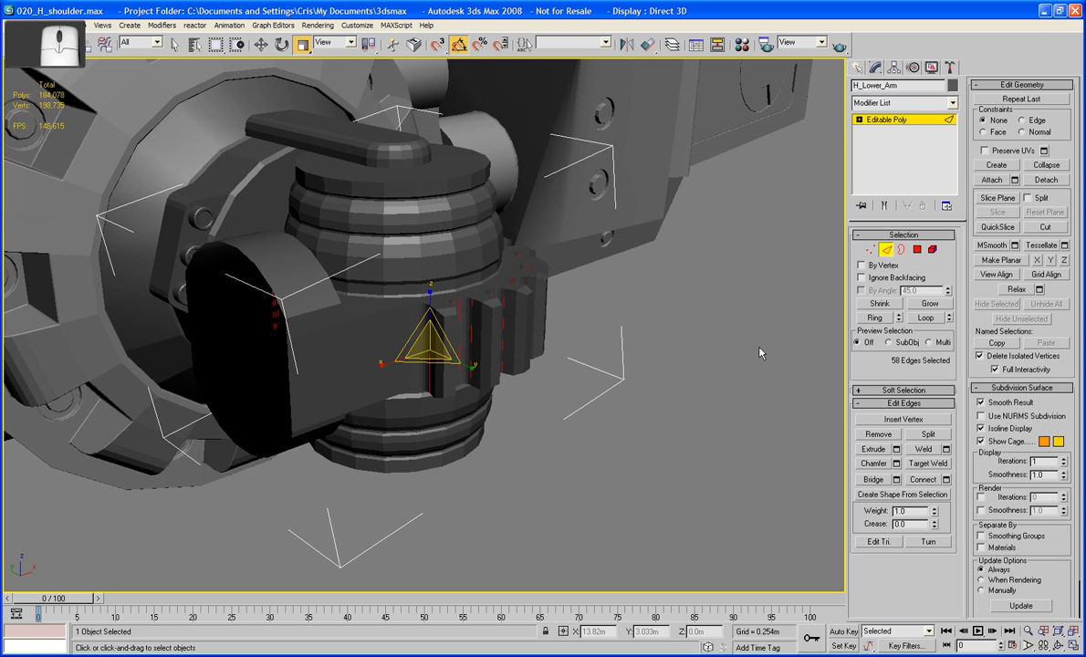
# Step: Select the end face of the first gear tooth in polygon mode, trying a grown selection and undoing it
pyautogui.click(917, 249)
pyautogui.keyDown('alt'); pyautogui.moveTo(631, 335); pyautogui.dragTo(646, 394, button='middle'); pyautogui.keyUp('alt')
pyautogui.click(410, 407)
pyautogui.click(420, 407)
pyautogui.click(931, 303)
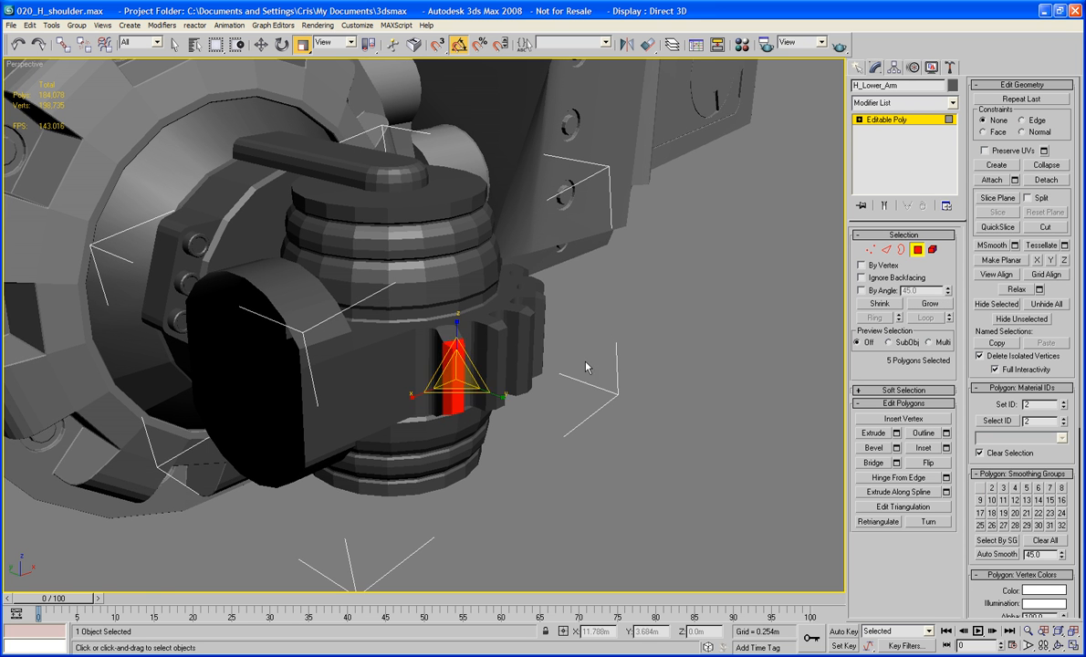
pyautogui.moveTo(589, 366)
pyautogui.keyDown('alt'); pyautogui.mouseDown(button='middle')
pyautogui.moveTo(674, 359)
pyautogui.moveTo(607, 369)
pyautogui.mouseUp(button='middle'); pyautogui.keyUp('alt')
pyautogui.hotkey('ctrl', 'z')
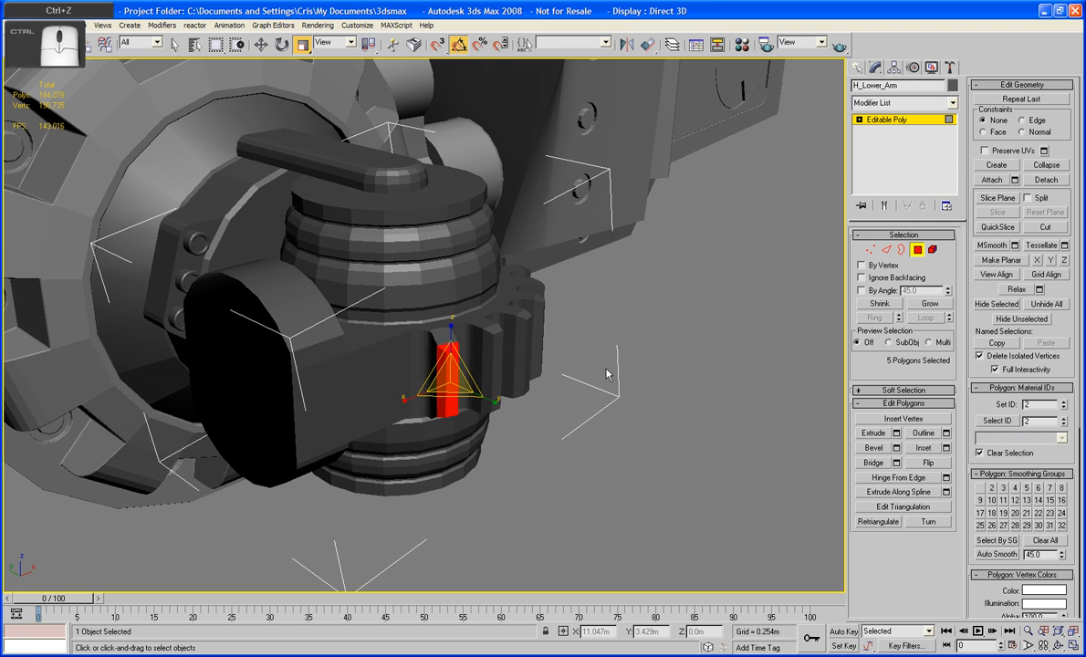
# Step: Show edged faces and add the end faces of the next four teeth to the polygon selection, dropping any mis-pick
pyautogui.keyDown('ctrl'); pyautogui.click(495, 372); pyautogui.keyUp('ctrl')
pyautogui.keyDown('ctrl'); pyautogui.click(525, 363); pyautogui.keyUp('ctrl')
pyautogui.keyDown('alt'); pyautogui.moveTo(563, 363); pyautogui.dragTo(496, 363, button='middle'); pyautogui.keyUp('alt')
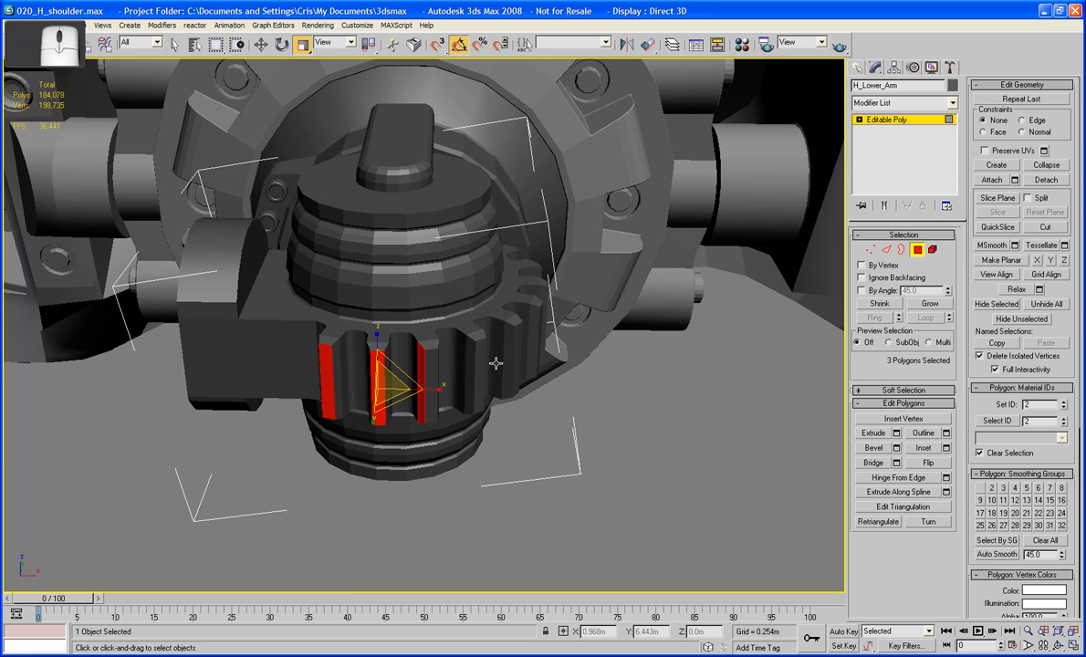
pyautogui.hotkey('ctrl', 'z')
pyautogui.press('F4')
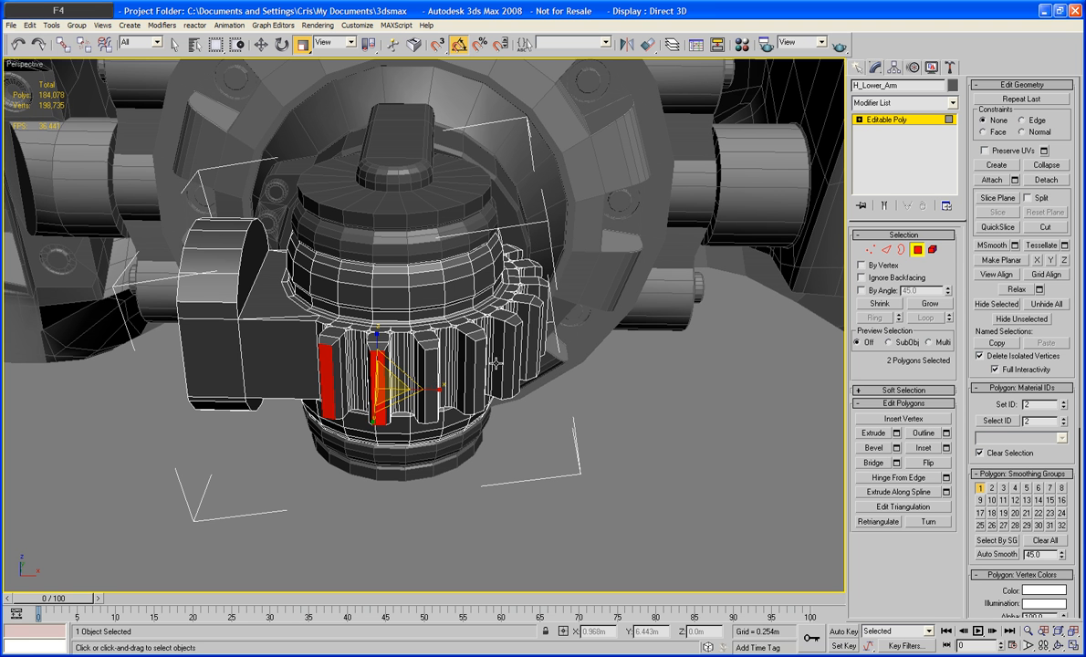
pyautogui.keyDown('ctrl'); pyautogui.click(432, 374); pyautogui.keyUp('ctrl')
pyautogui.keyDown('ctrl'); pyautogui.click(480, 365); pyautogui.keyUp('ctrl')
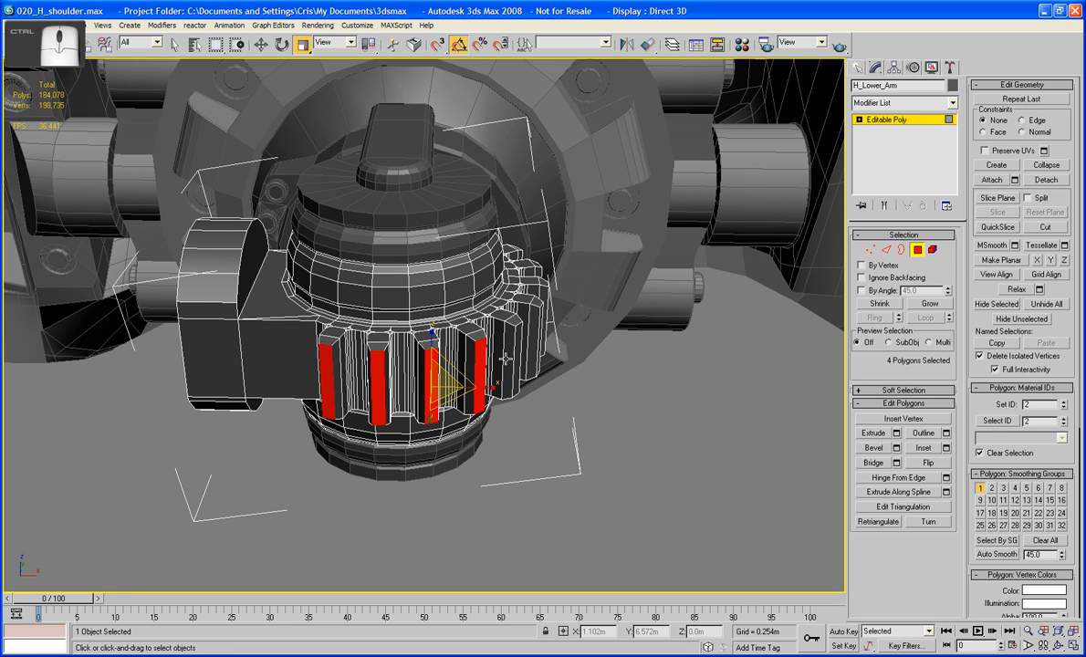
pyautogui.keyDown('ctrl'); pyautogui.click(516, 355); pyautogui.keyUp('ctrl')
# Step: Add the end faces of the teeth farther around the gear, making 10 selected polygons
pyautogui.keyDown('alt'); pyautogui.moveTo(608, 356); pyautogui.dragTo(703, 368, button='middle'); pyautogui.keyUp('alt')
pyautogui.keyDown('ctrl'); pyautogui.click(420, 383); pyautogui.keyUp('ctrl')
pyautogui.keyDown('ctrl'); pyautogui.click(440, 355); pyautogui.keyUp('ctrl')
pyautogui.keyDown('ctrl'); pyautogui.click(476, 347); pyautogui.keyUp('ctrl')
pyautogui.keyDown('ctrl'); pyautogui.click(518, 372); pyautogui.keyUp('ctrl')
pyautogui.keyDown('ctrl'); pyautogui.click(550, 362); pyautogui.keyUp('ctrl')
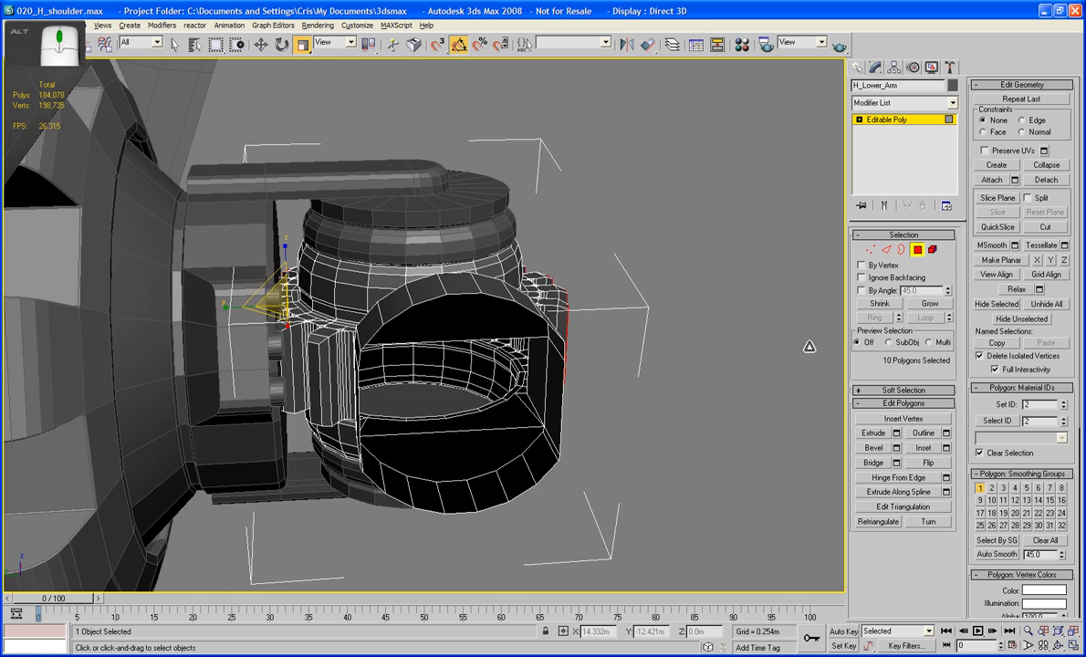
# Step: Select the end faces of the remaining teeth in wireframe display, making 15 polygons in total
pyautogui.press('F3')
pyautogui.keyDown('alt'); pyautogui.moveTo(629, 378); pyautogui.dragTo(361, 402, button='middle'); pyautogui.keyUp('alt')
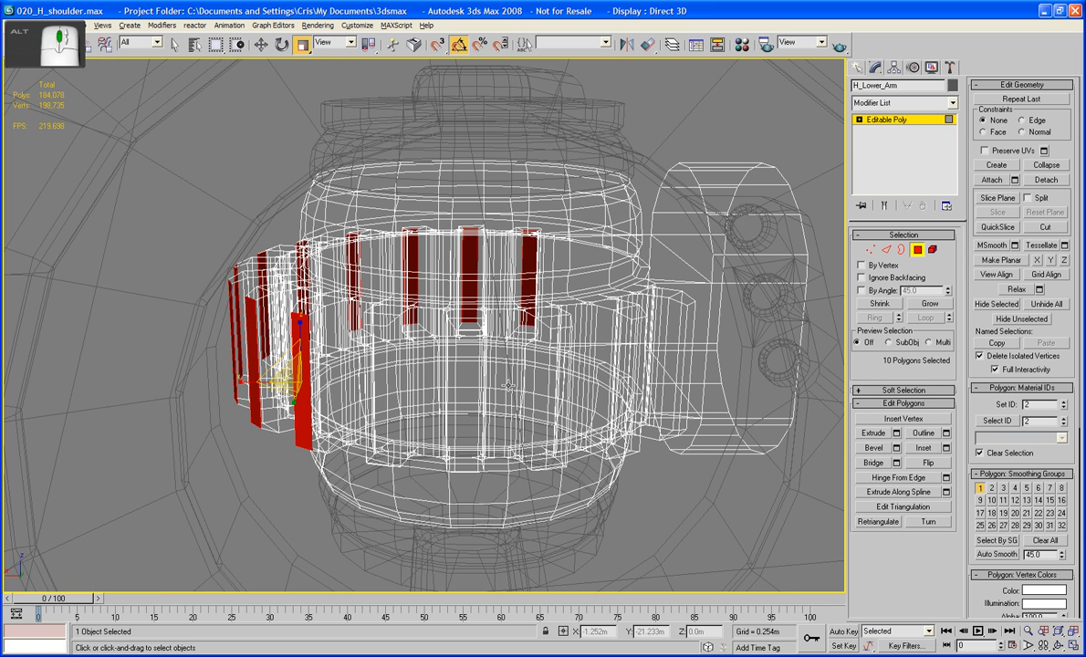
pyautogui.keyDown('ctrl'); pyautogui.click(376, 434); pyautogui.keyUp('ctrl')
pyautogui.keyDown('ctrl'); pyautogui.click(462, 430); pyautogui.keyUp('ctrl')
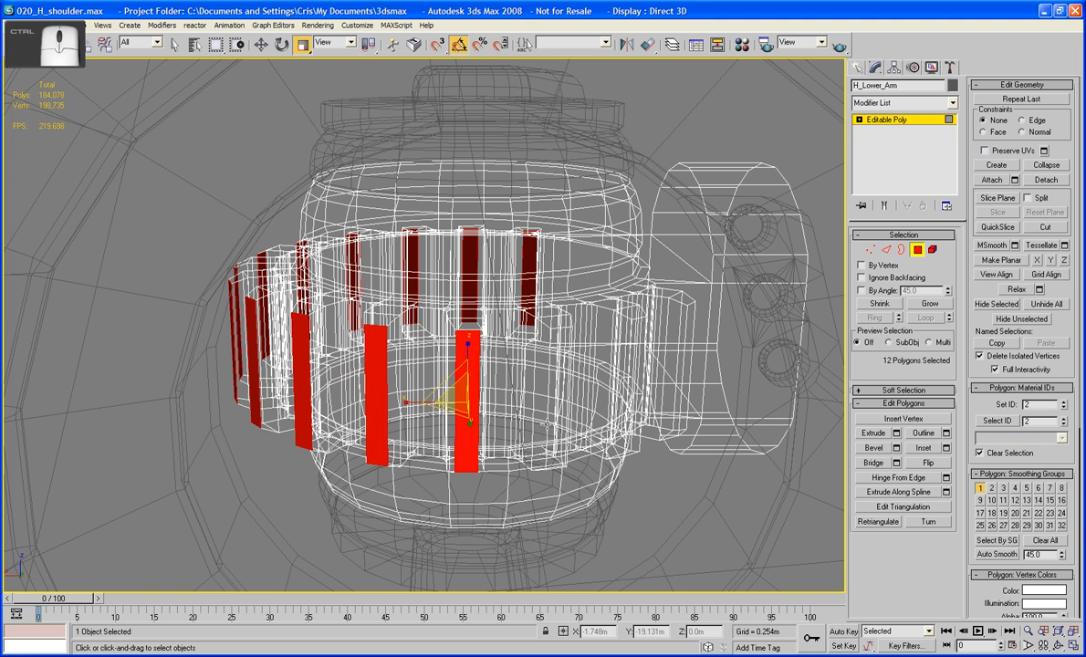
pyautogui.keyDown('ctrl'); pyautogui.click(513, 392); pyautogui.keyUp('ctrl')
pyautogui.keyDown('alt'); pyautogui.moveTo(513, 393); pyautogui.dragTo(931, 429, button='middle'); pyautogui.keyUp('alt')
pyautogui.keyDown('ctrl'); pyautogui.click(423, 431); pyautogui.keyUp('ctrl')
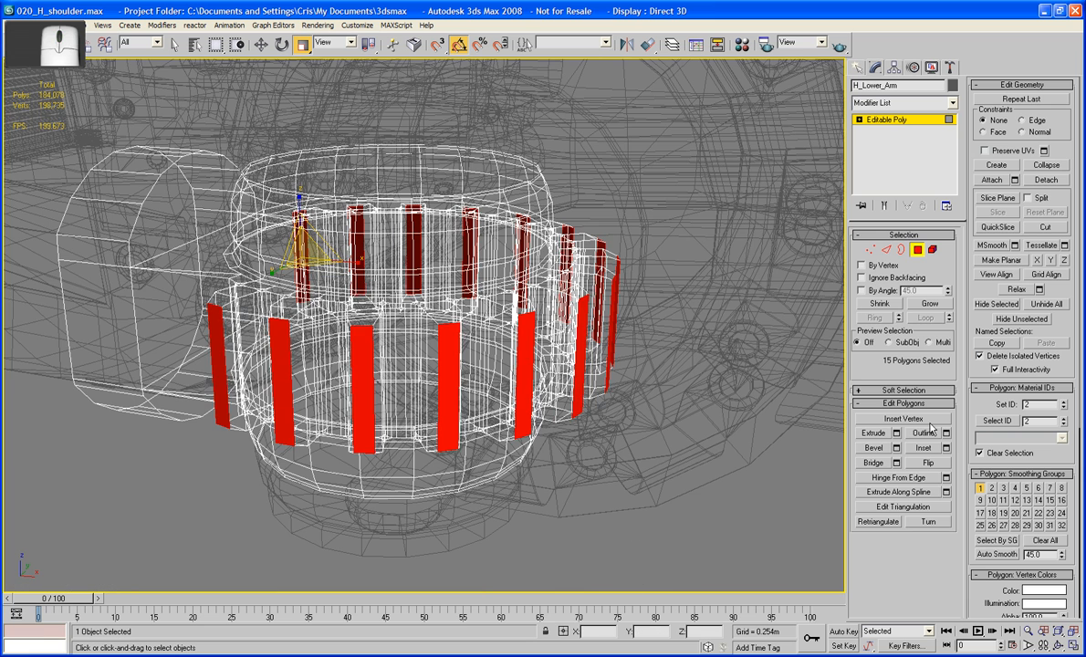
# Step: Grow the selection to the full tips of all 15 teeth, scale them slightly and leave polygon editing
pyautogui.click(930, 304)
pyautogui.press('F3')
pyautogui.moveTo(584, 353)
pyautogui.keyDown('alt'); pyautogui.mouseDown(button='middle')
pyautogui.moveTo(618, 378)
pyautogui.moveTo(609, 375)
pyautogui.mouseUp(button='middle'); pyautogui.keyUp('alt')
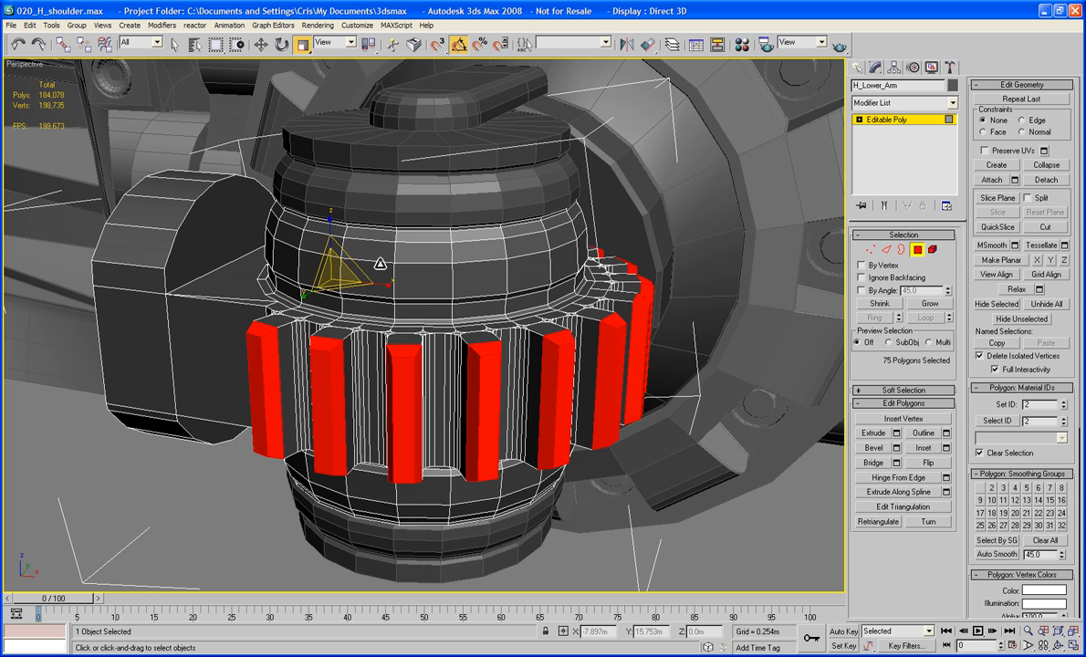
pyautogui.moveTo(386, 223); pyautogui.dragTo(387, 231)
pyautogui.click(147, 502)
pyautogui.scroll(-4, 147, 502)
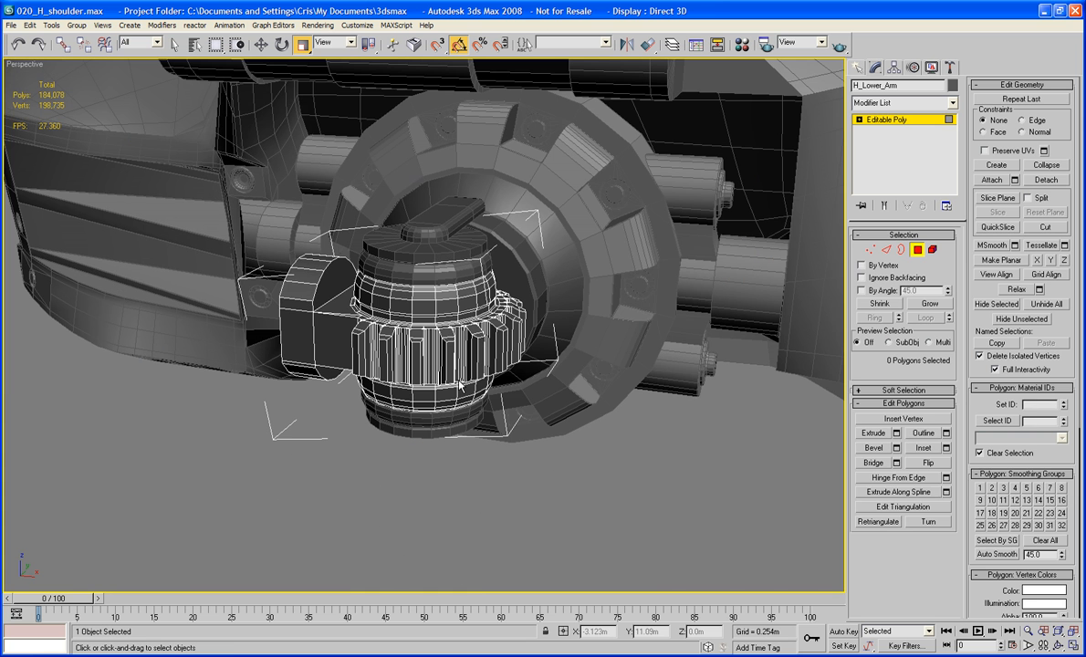
pyautogui.click(918, 249)
# Step: Cap the open border at the end of the lower arm's side cylinder and deselect the arm
pyautogui.moveTo(686, 429)
pyautogui.keyDown('alt'); pyautogui.mouseDown(button='middle')
pyautogui.moveTo(563, 391)
pyautogui.moveTo(587, 426)
pyautogui.moveTo(820, 426)
pyautogui.moveTo(674, 438)
pyautogui.mouseUp(button='middle'); pyautogui.keyUp('alt')
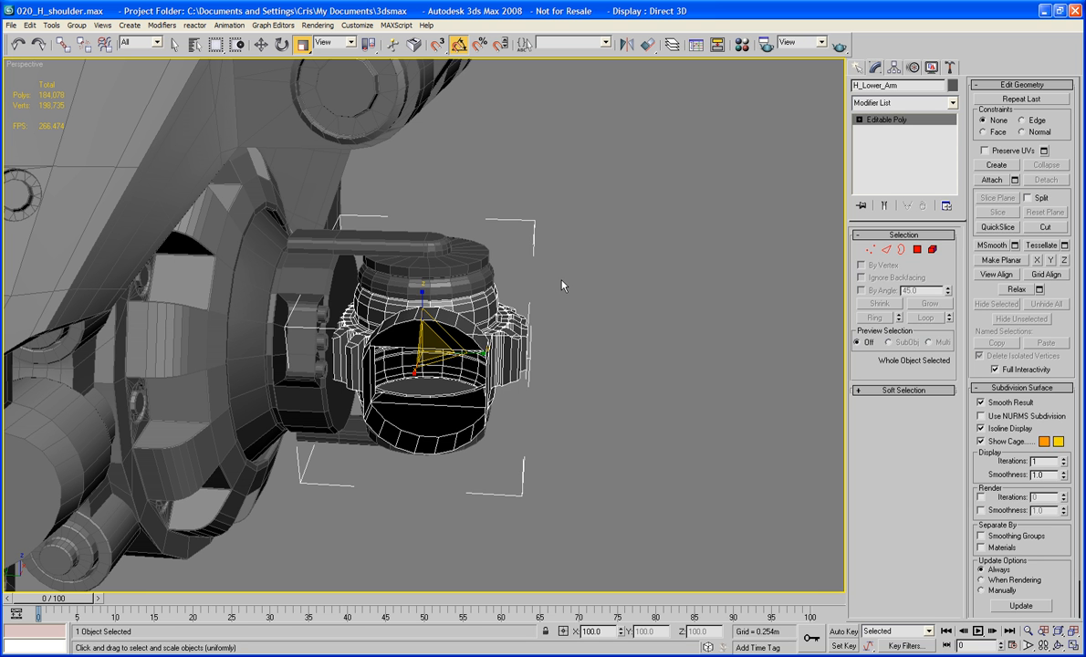
pyautogui.click(518, 259)
pyautogui.click(461, 325)
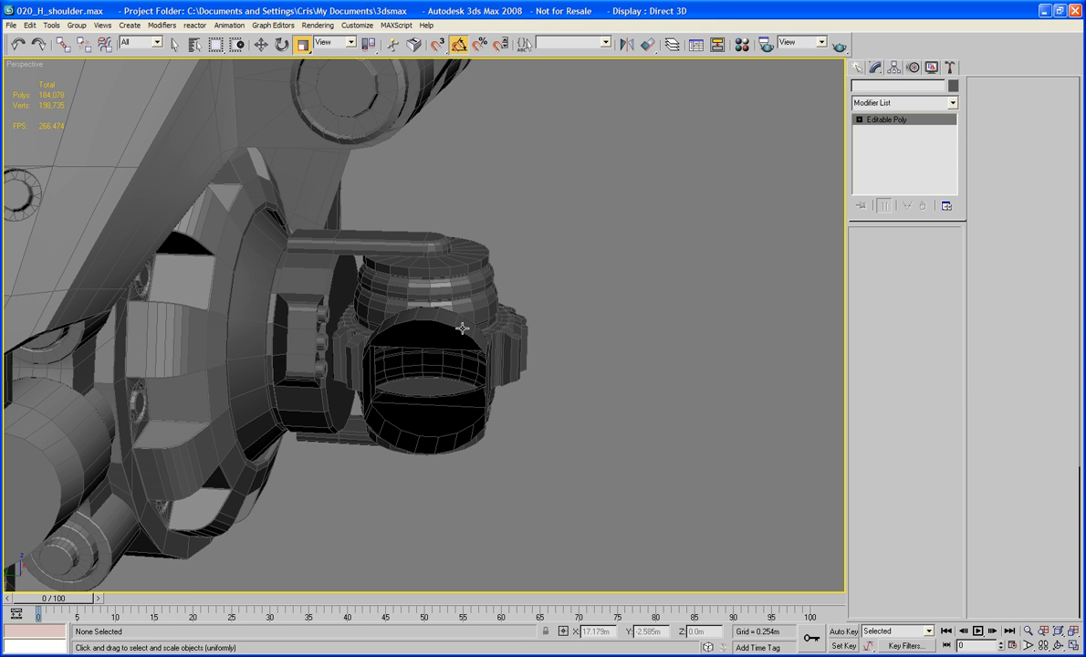
pyautogui.keyDown('alt'); pyautogui.moveTo(513, 316); pyautogui.dragTo(400, 313, button='middle'); pyautogui.keyUp('alt')
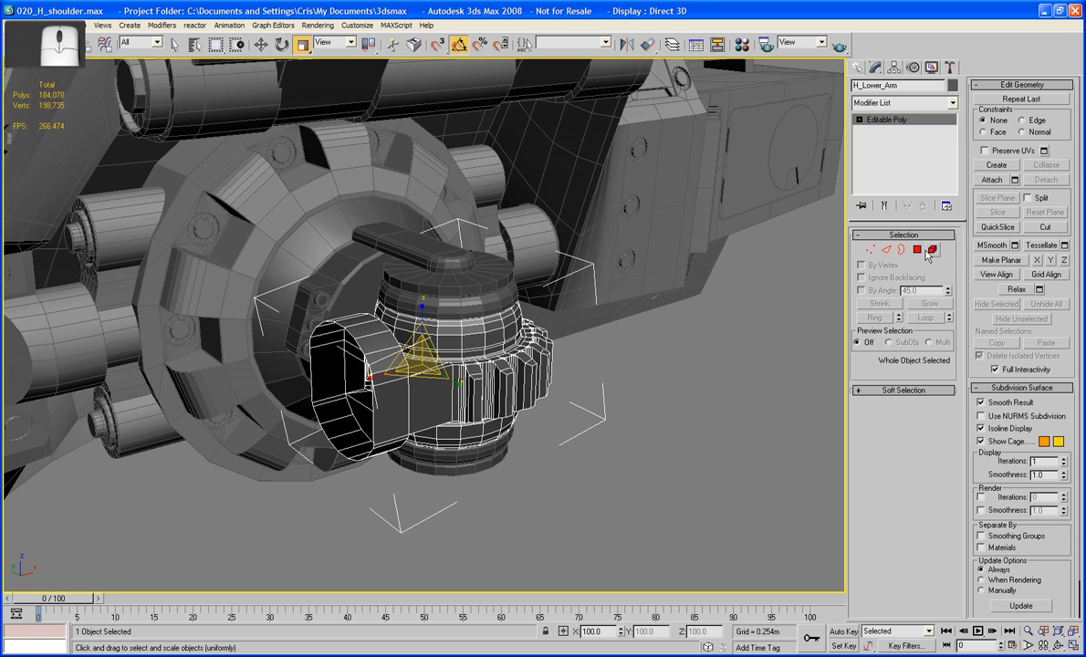
pyautogui.click(902, 249)
pyautogui.click(500, 363)
pyautogui.click(336, 321)
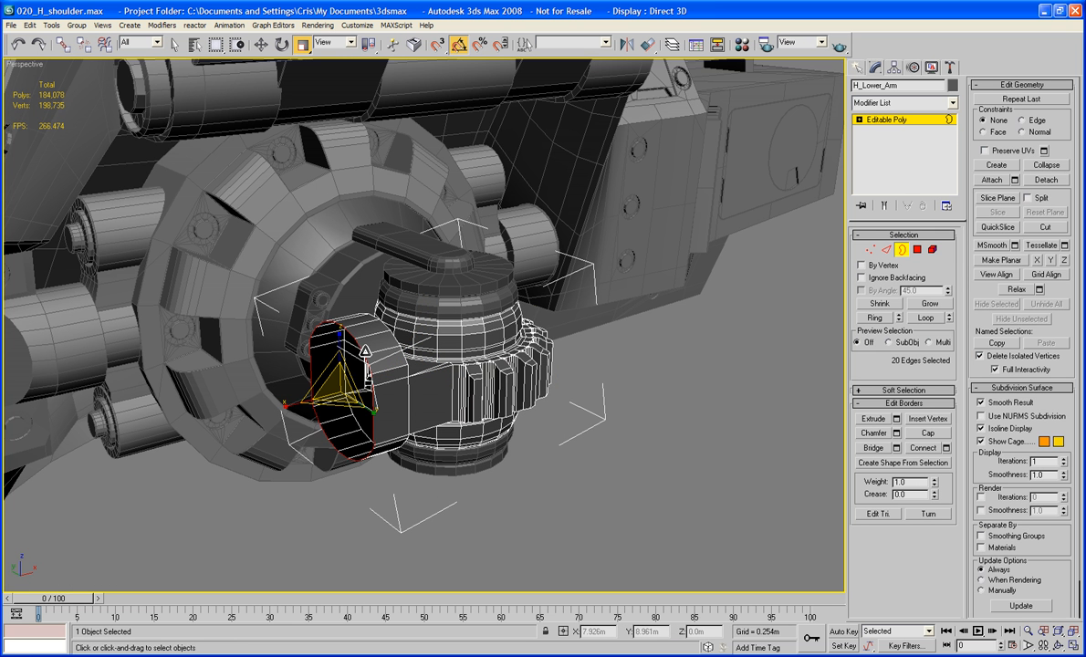
pyautogui.click(926, 435)
pyautogui.click(593, 348)
pyautogui.keyDown('alt'); pyautogui.moveTo(593, 347); pyautogui.dragTo(712, 383, button='middle'); pyautogui.keyUp('alt')
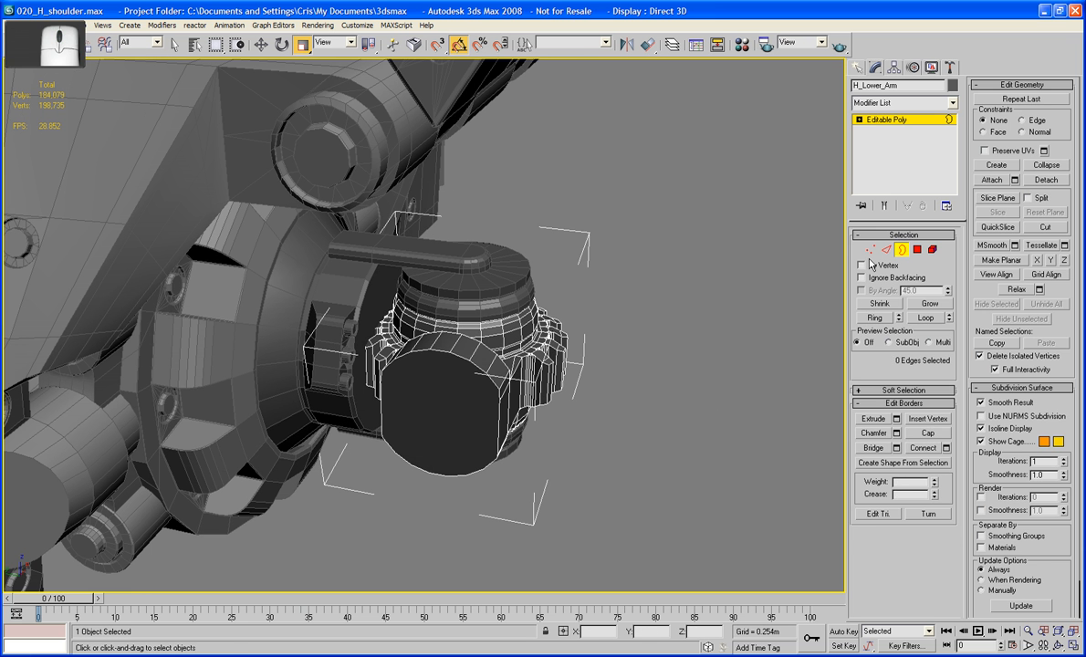
pyautogui.click(690, 272)
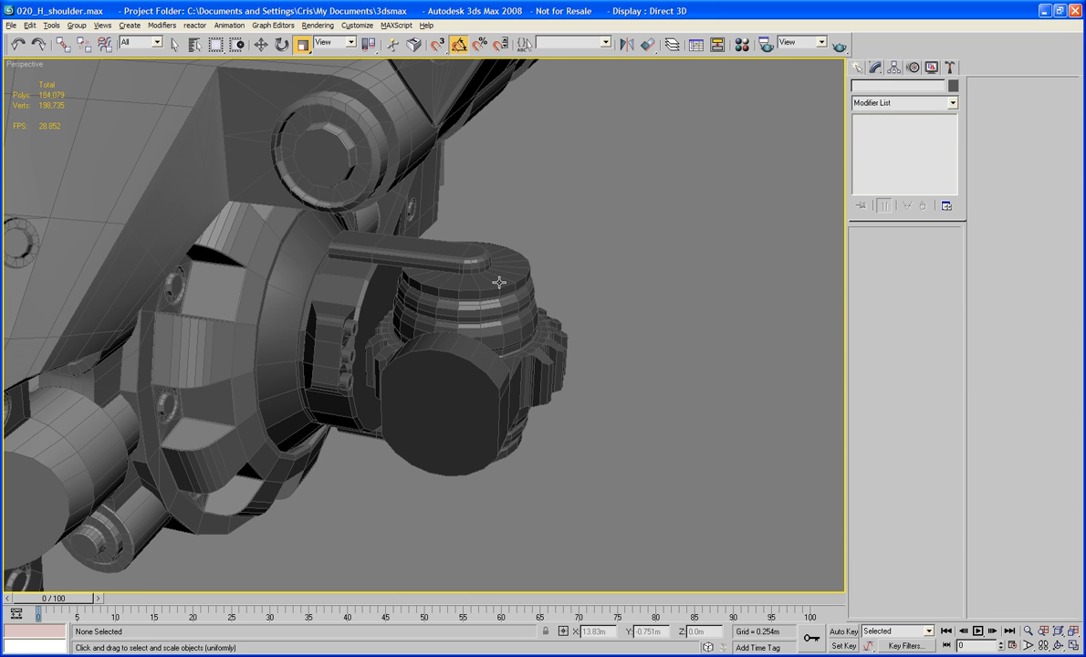
# Step: Select the upper arm object and isolate it
pyautogui.keyDown('alt'); pyautogui.moveTo(465, 263); pyautogui.dragTo(358, 309, button='middle'); pyautogui.keyUp('alt')
pyautogui.click(385, 302)
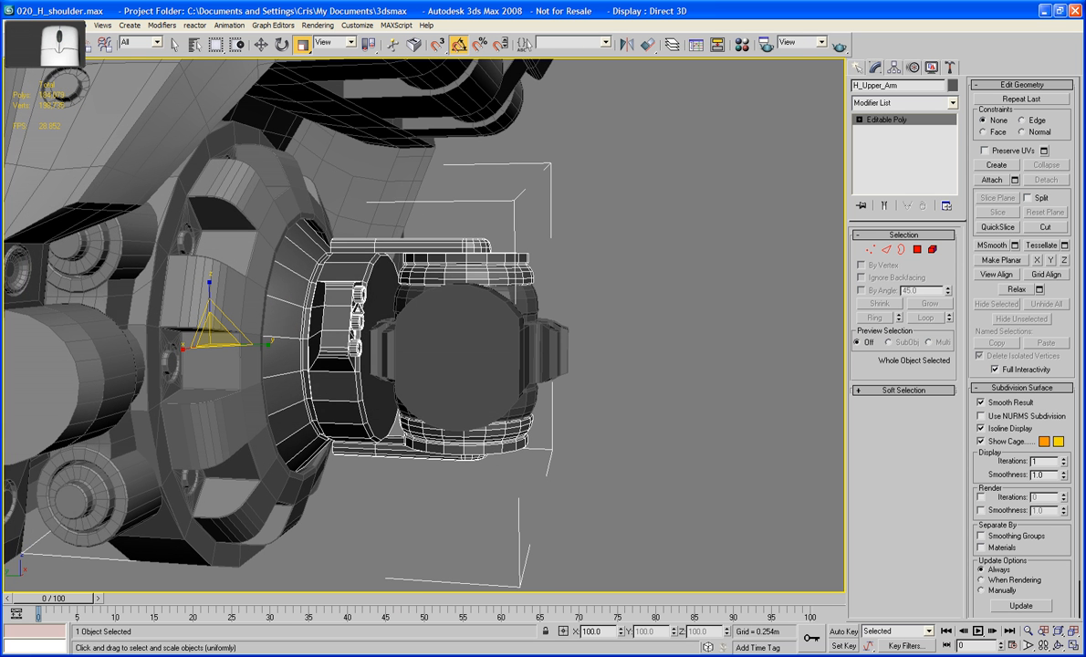
pyautogui.rightClick(358, 308)
pyautogui.click(411, 202)
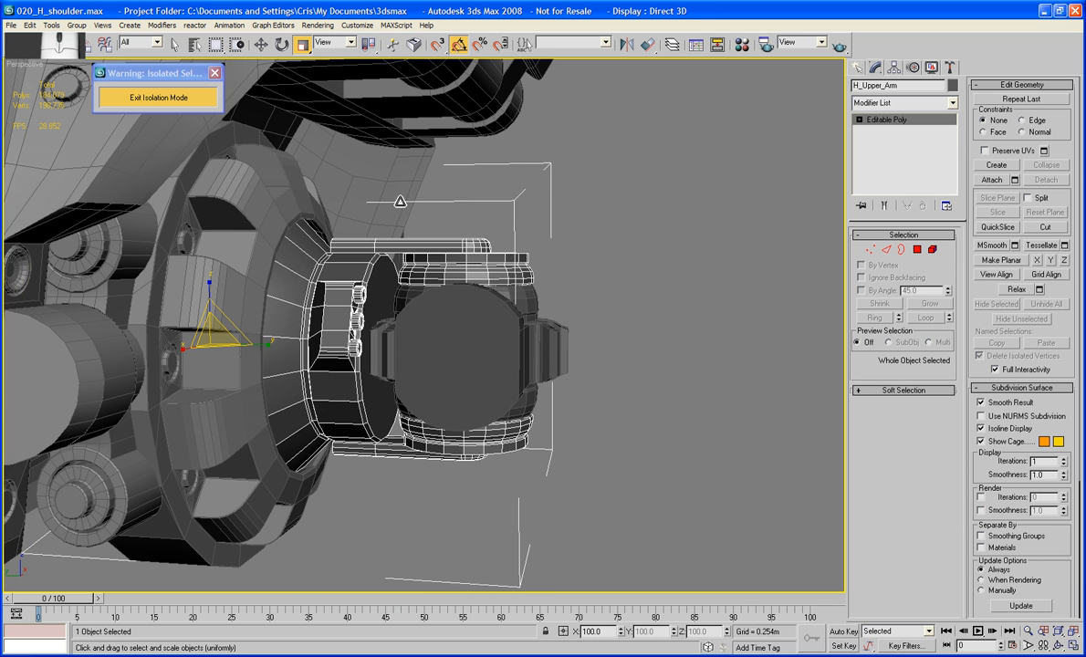
# Step: Connect matching rim edges on both sides of the upper arm's round end face to outline a band across its middle
pyautogui.keyDown('alt'); pyautogui.moveTo(473, 246); pyautogui.dragTo(477, 274, button='middle'); pyautogui.keyUp('alt')
pyautogui.scroll(3, 498, 274)
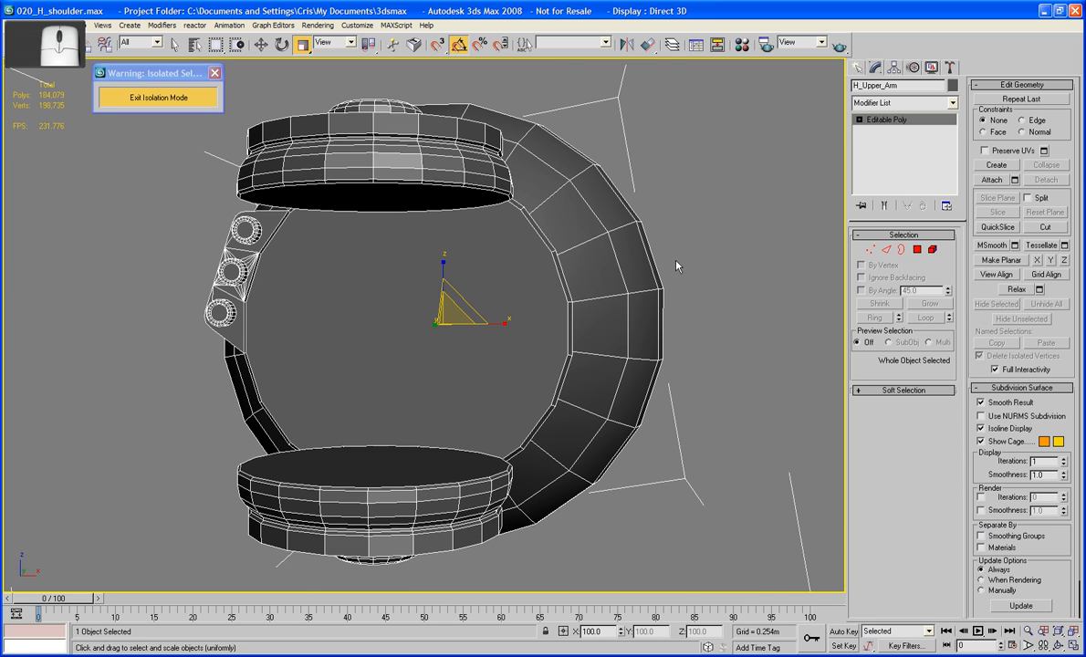
pyautogui.moveTo(575, 272)
pyautogui.keyDown('alt'); pyautogui.mouseDown(button='middle')
pyautogui.moveTo(558, 272)
pyautogui.moveTo(582, 268)
pyautogui.mouseUp(button='middle'); pyautogui.keyUp('alt')
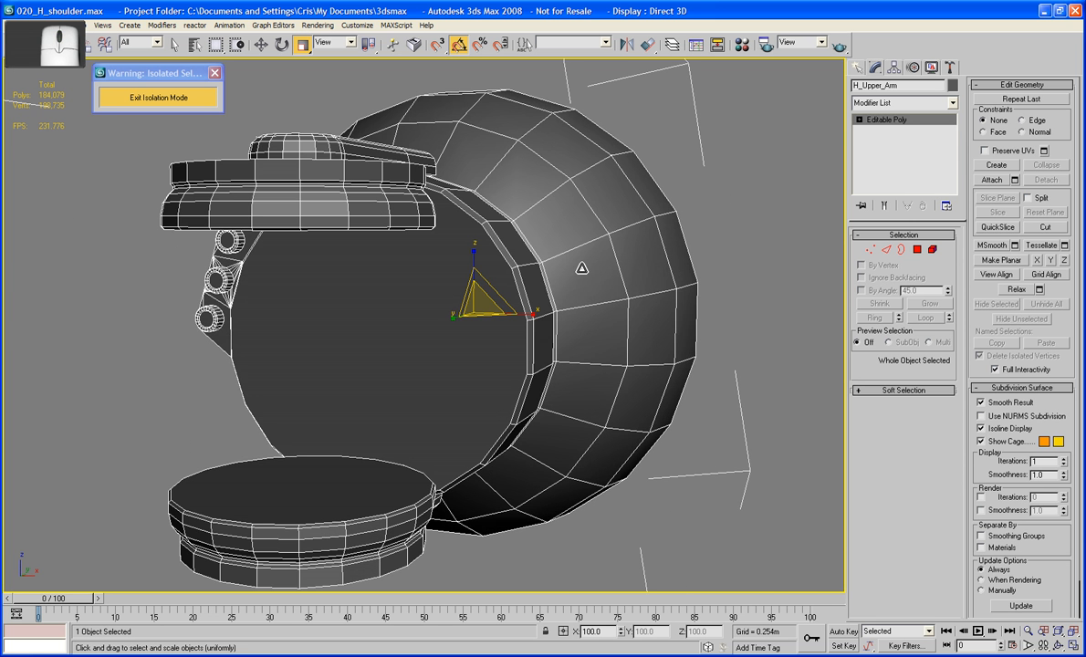
pyautogui.click(884, 251)
pyautogui.keyDown('ctrl'); pyautogui.click(520, 297); pyautogui.keyUp('ctrl')
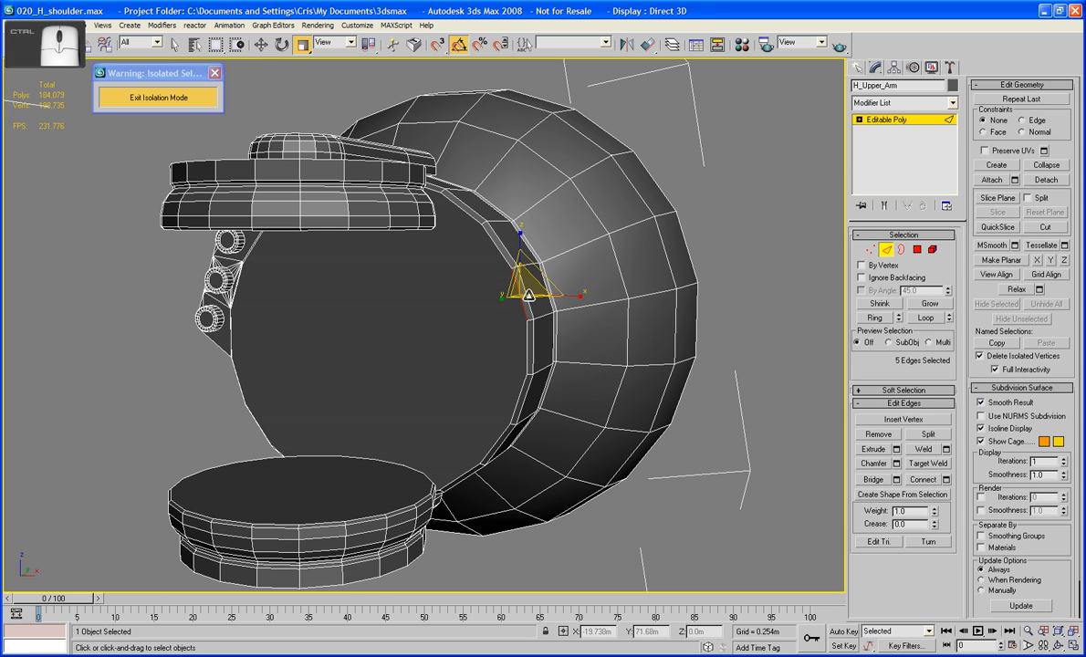
pyautogui.keyDown('ctrl'); pyautogui.click(519, 388); pyautogui.keyUp('ctrl')
pyautogui.keyDown('ctrl'); pyautogui.click(523, 401); pyautogui.keyUp('ctrl')
pyautogui.keyDown('alt'); pyautogui.moveTo(438, 391); pyautogui.dragTo(529, 376, button='middle'); pyautogui.keyUp('alt')
pyautogui.scroll(3, 376, 323)
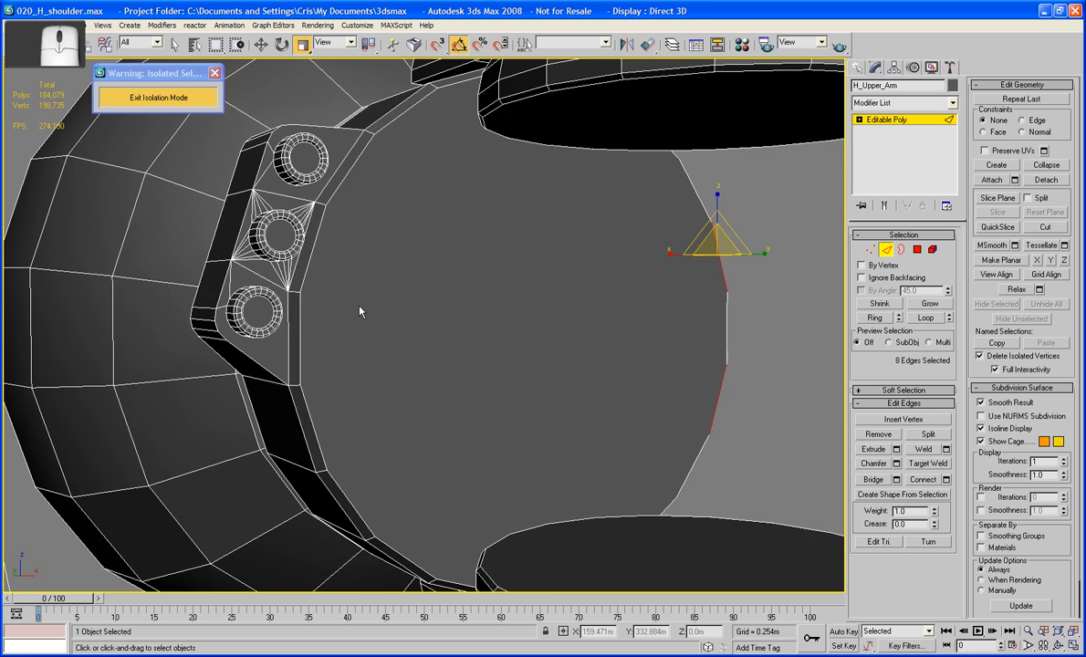
pyautogui.keyDown('alt'); pyautogui.moveTo(361, 310); pyautogui.dragTo(340, 288, button='middle'); pyautogui.keyUp('alt')
pyautogui.keyDown('ctrl'); pyautogui.click(329, 285); pyautogui.keyUp('ctrl')
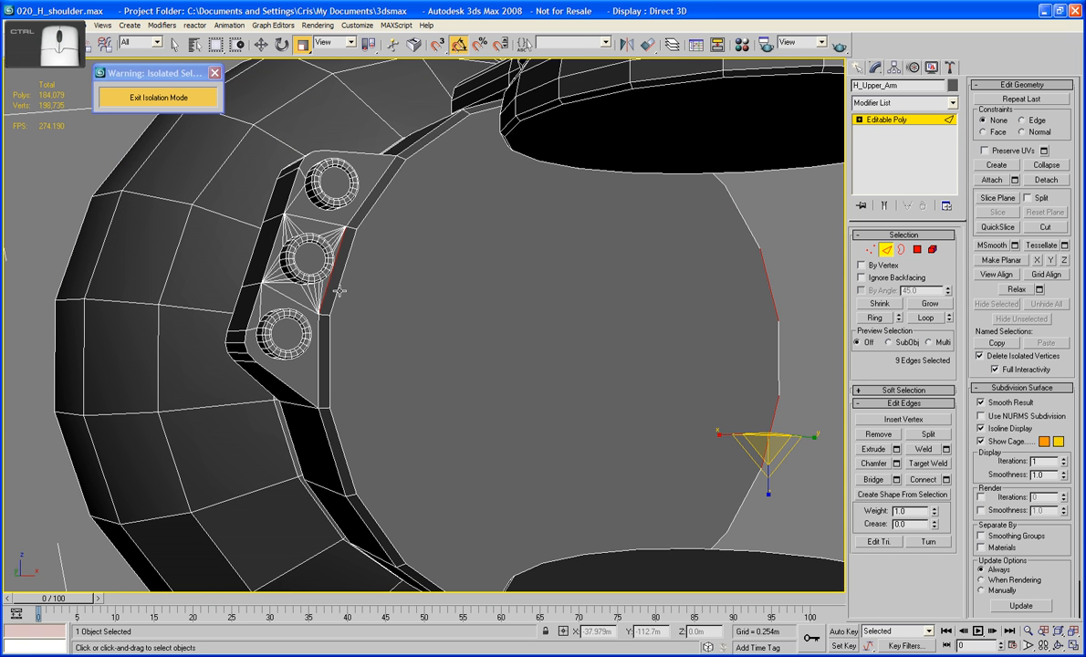
pyautogui.keyDown('ctrl'); pyautogui.click(338, 288); pyautogui.keyUp('ctrl')
pyautogui.keyDown('ctrl'); pyautogui.click(334, 457); pyautogui.keyUp('ctrl')
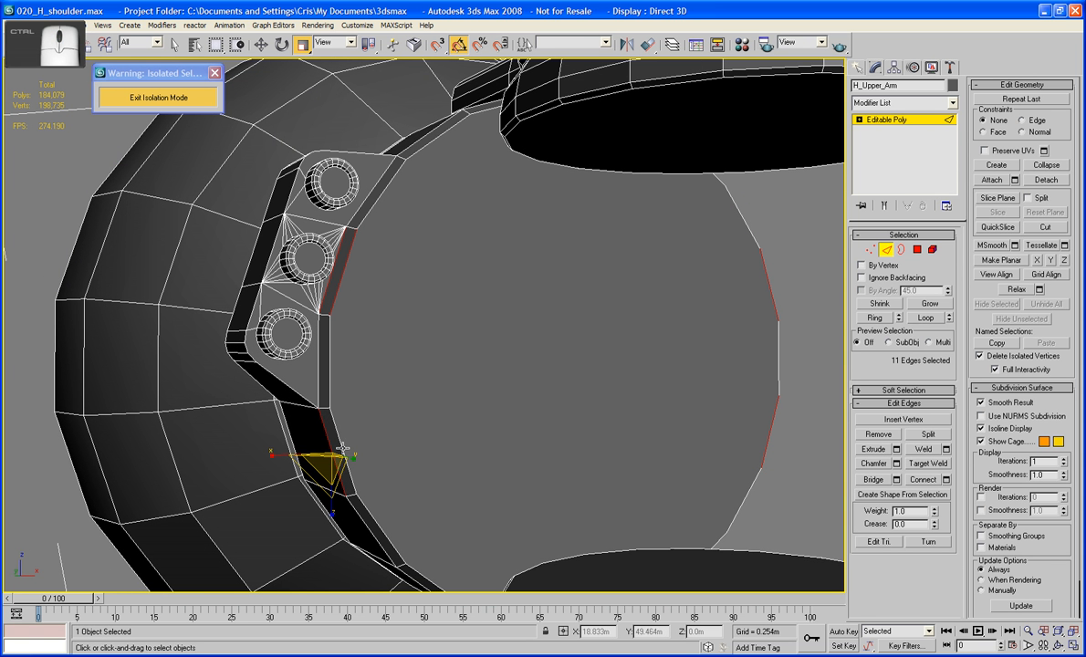
pyautogui.keyDown('ctrl'); pyautogui.click(321, 418); pyautogui.keyUp('ctrl')
pyautogui.click(925, 480)
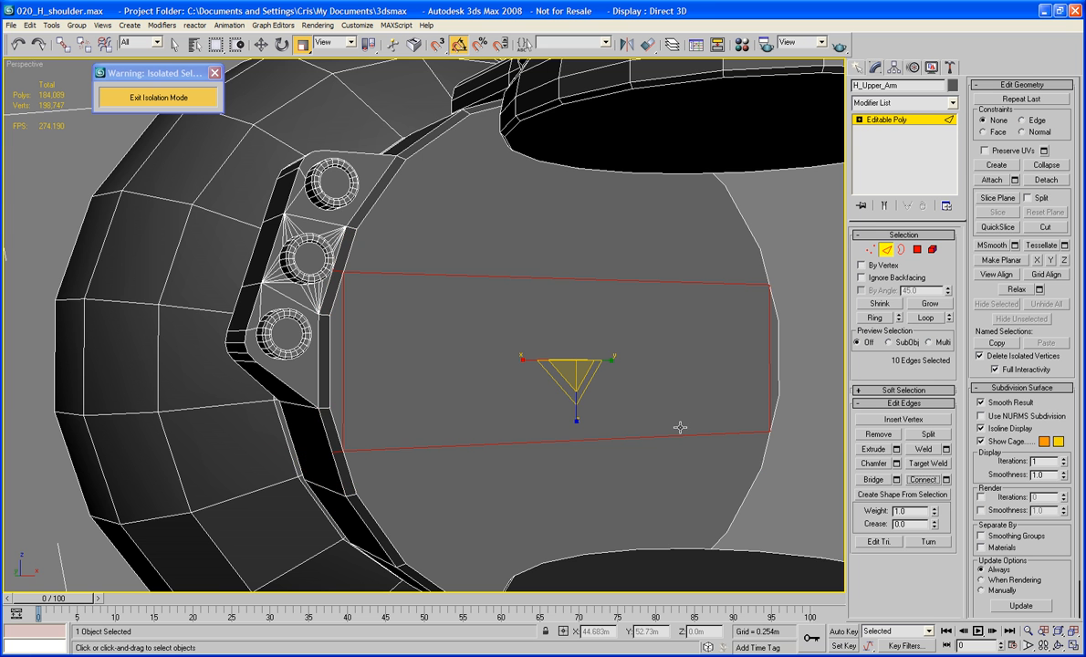
# Step: Select the band polygon between the two new edges on the upper arm's round face, ready for moving
pyautogui.keyDown('alt'); pyautogui.moveTo(680, 428); pyautogui.dragTo(601, 416, button='middle'); pyautogui.keyUp('alt')
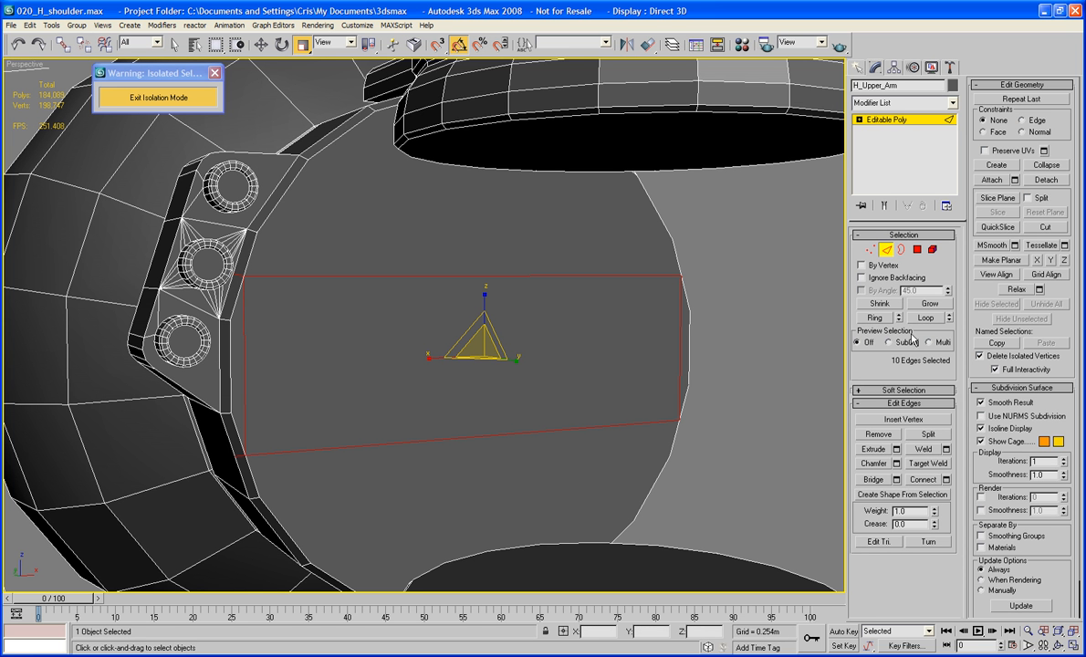
pyautogui.click(917, 250)
pyautogui.keyDown('alt'); pyautogui.moveTo(621, 339); pyautogui.dragTo(589, 344, button='middle'); pyautogui.keyUp('alt')
pyautogui.moveTo(518, 350)
pyautogui.mouseDown(button='middle')
pyautogui.moveTo(549, 349)
pyautogui.moveTo(521, 366)
pyautogui.mouseUp(button='middle')
pyautogui.press('w')
pyautogui.moveTo(517, 366)
pyautogui.keyDown('shift'); pyautogui.mouseDown()
pyautogui.moveTo(471, 338)
pyautogui.moveTo(583, 367)
pyautogui.mouseUp(); pyautogui.keyUp('shift')
pyautogui.click(590, 351)
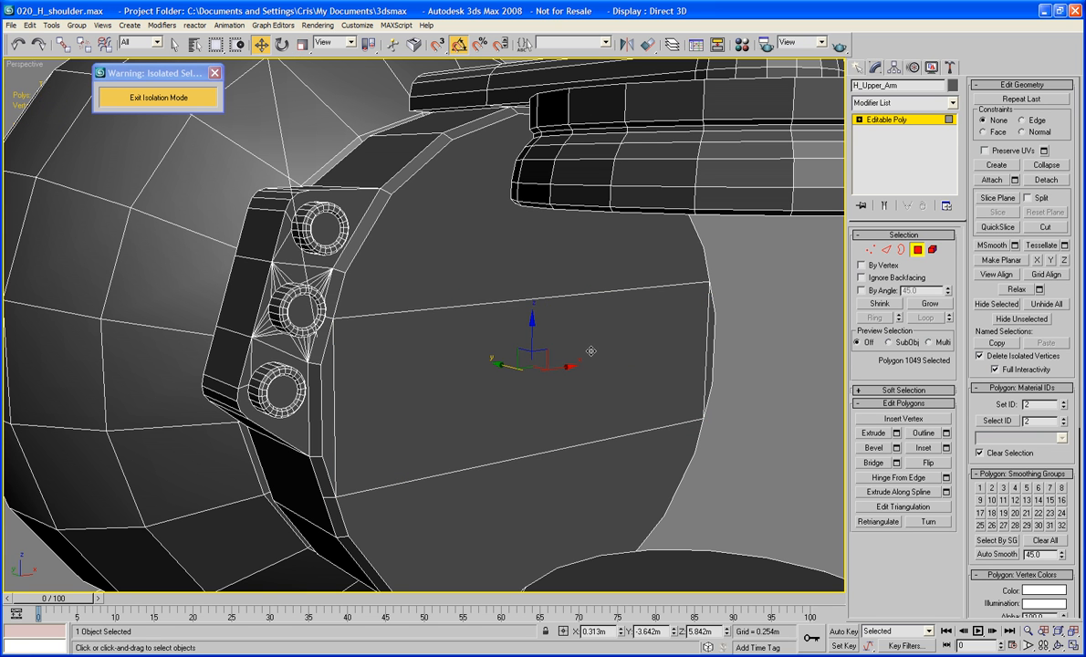
pyautogui.hotkey('ctrl', 'z')
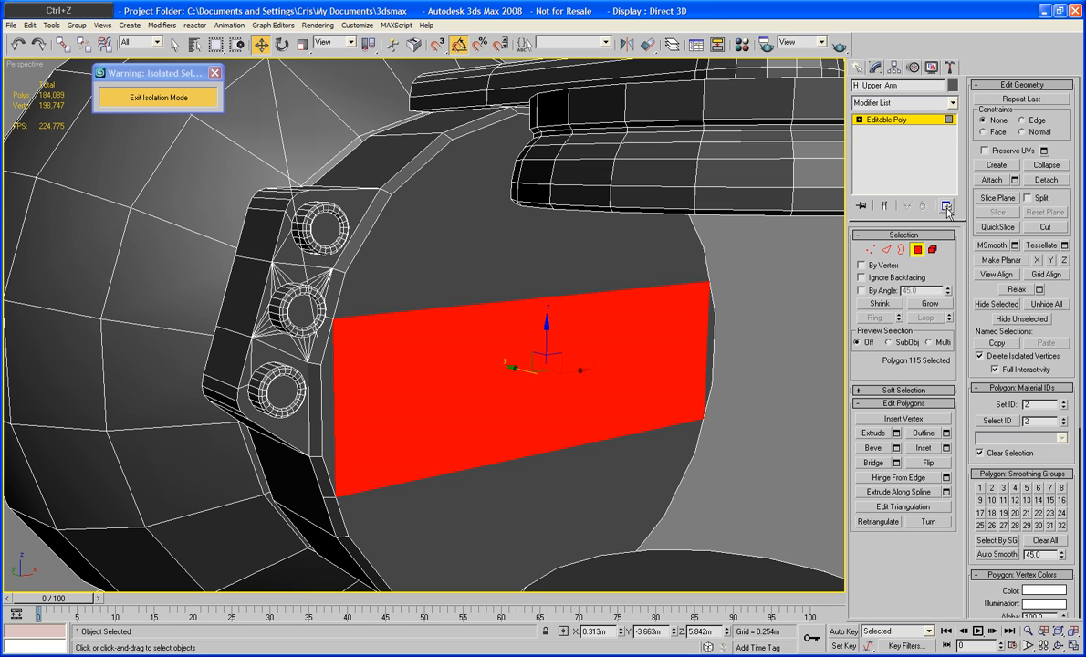
# Step: Detach the selected band polygon within the upper arm and shift it about 0.07 m along Y into the arm
pyautogui.click(1046, 179)
pyautogui.click(582, 342)
pyautogui.moveTo(476, 341)
pyautogui.mouseDown()
pyautogui.moveTo(488, 362)
pyautogui.moveTo(473, 357)
pyautogui.mouseUp()
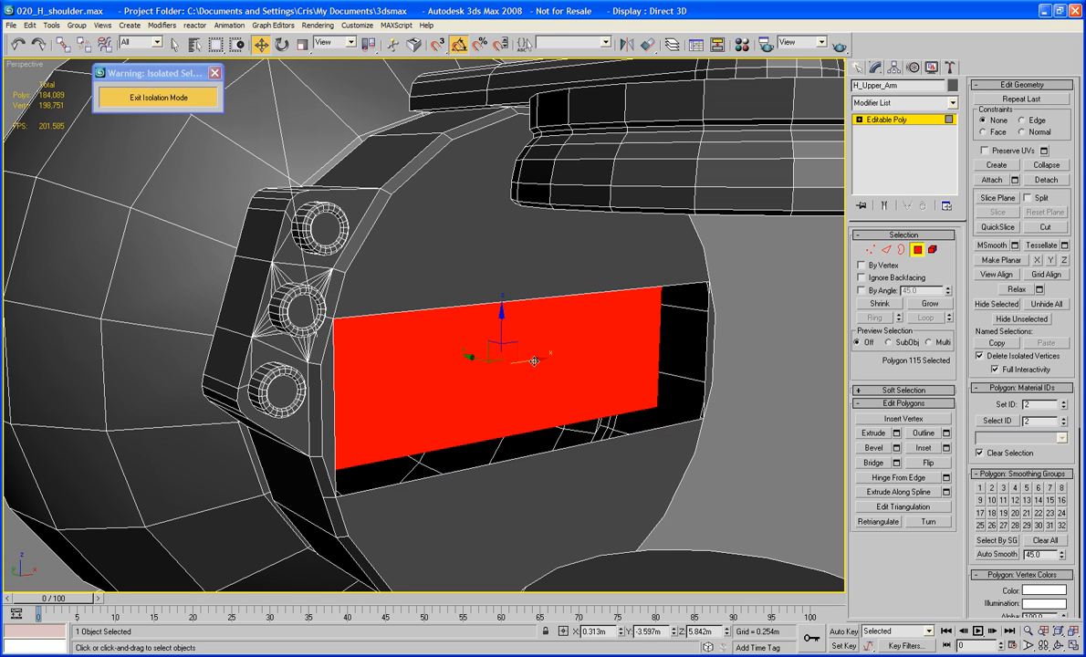
# Step: Connect the two long edges of the detached panel with a single edge across its middle
pyautogui.keyDown('alt'); pyautogui.moveTo(527, 361); pyautogui.dragTo(505, 347, button='middle'); pyautogui.keyUp('alt')
pyautogui.keyDown('ctrl'); pyautogui.click(886, 248); pyautogui.keyUp('ctrl')
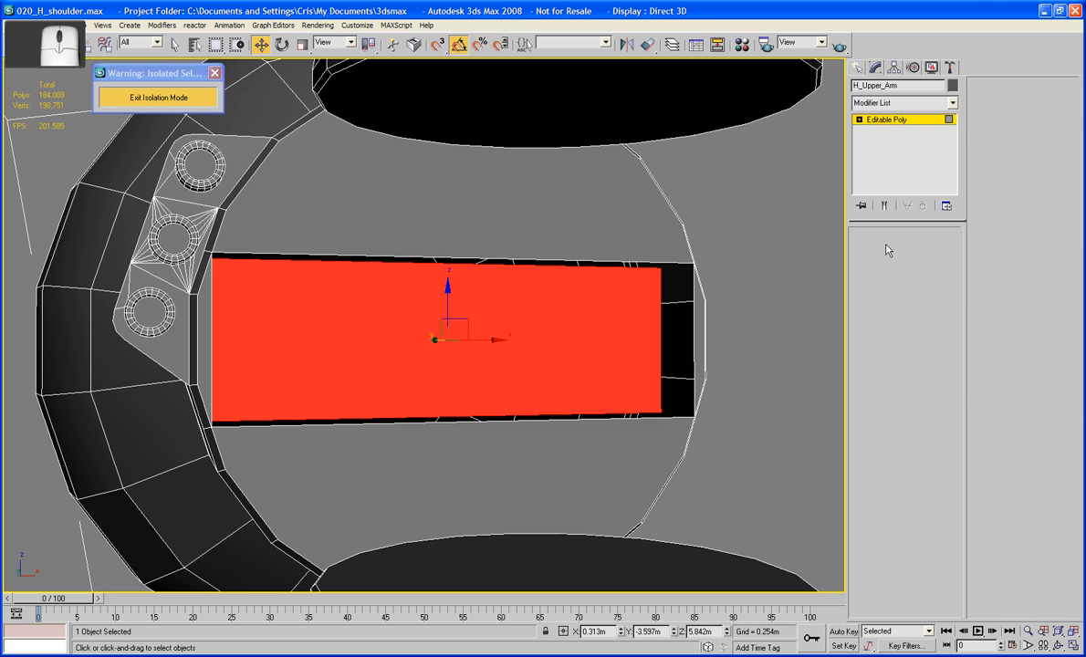
pyautogui.click(459, 266)
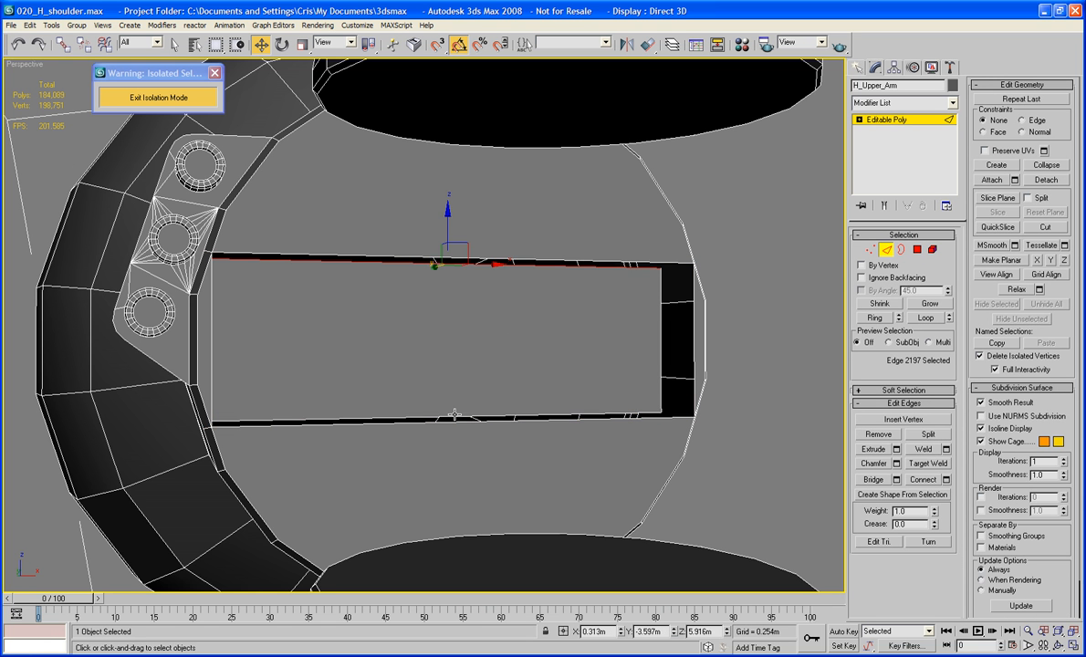
pyautogui.keyDown('ctrl'); pyautogui.click(454, 419); pyautogui.keyUp('ctrl')
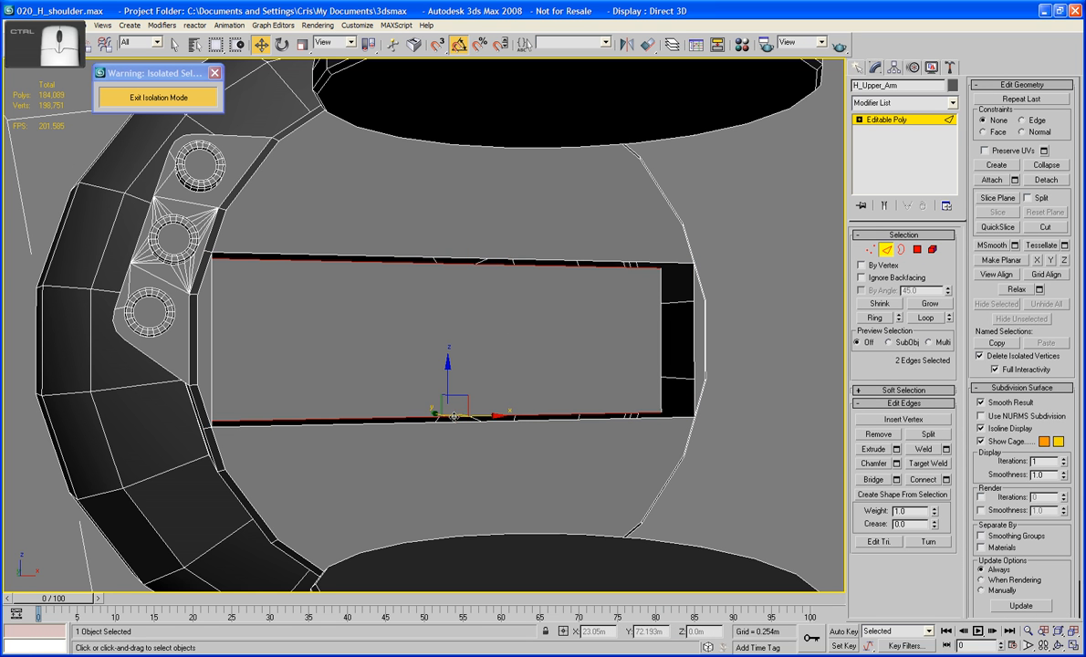
pyautogui.click(934, 483)
# Step: Target-weld the two corner vertices at one end of the detached panel to the matching corners of the opening
pyautogui.moveTo(742, 406)
pyautogui.keyDown('alt'); pyautogui.mouseDown(button='middle')
pyautogui.moveTo(761, 403)
pyautogui.moveTo(742, 380)
pyautogui.moveTo(744, 394)
pyautogui.mouseUp(button='middle'); pyautogui.keyUp('alt')
pyautogui.press('1')
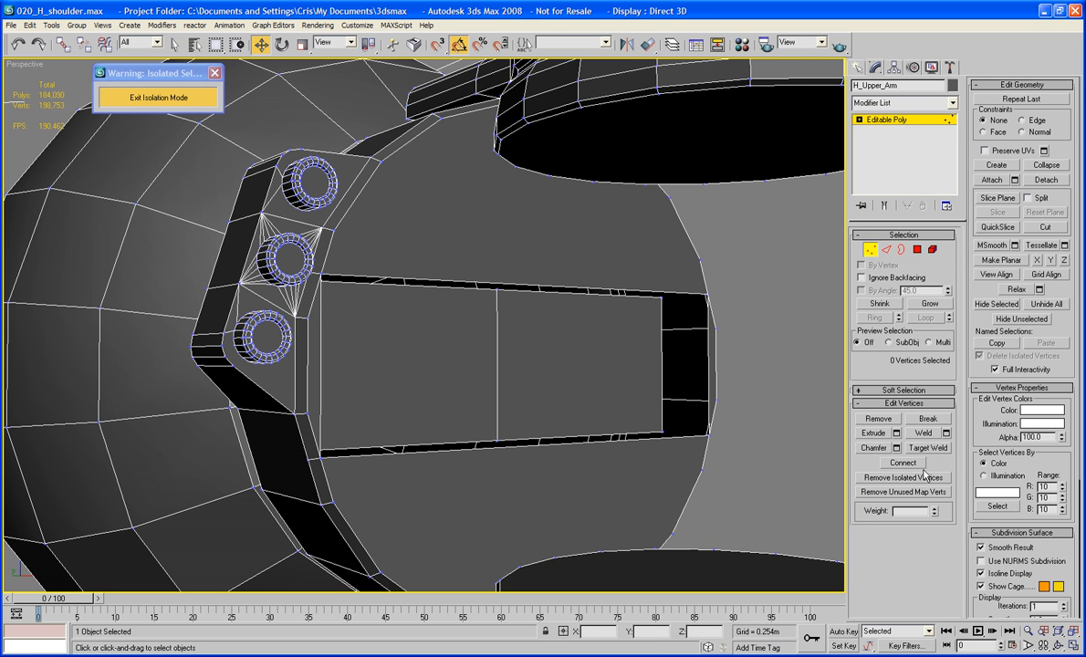
pyautogui.click(924, 448)
pyautogui.click(663, 294)
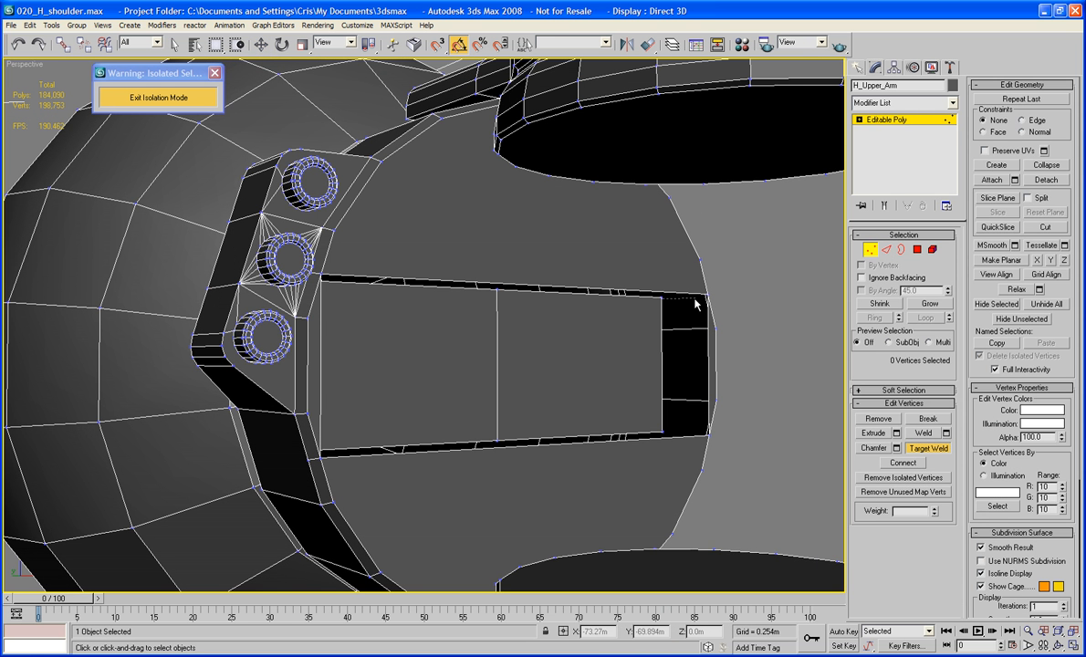
pyautogui.click(707, 294)
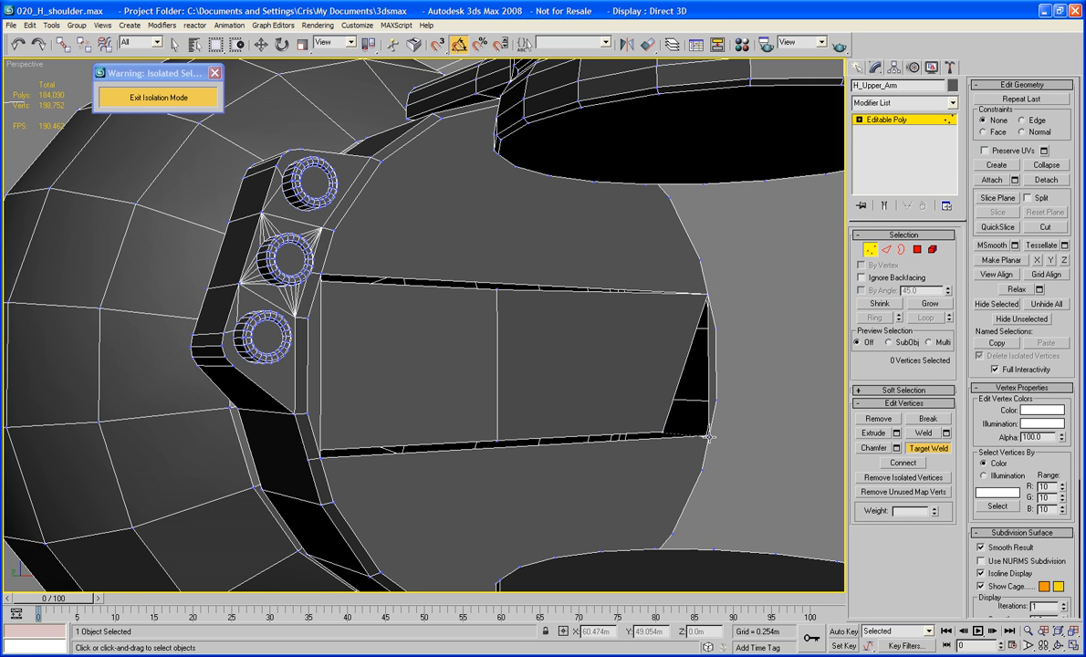
pyautogui.click(711, 437)
# Step: Target-weld the panel's two remaining corner vertices to the corners at the opposite end of the opening
pyautogui.keyDown('alt'); pyautogui.moveTo(708, 440); pyautogui.dragTo(459, 412, button='middle'); pyautogui.keyUp('alt')
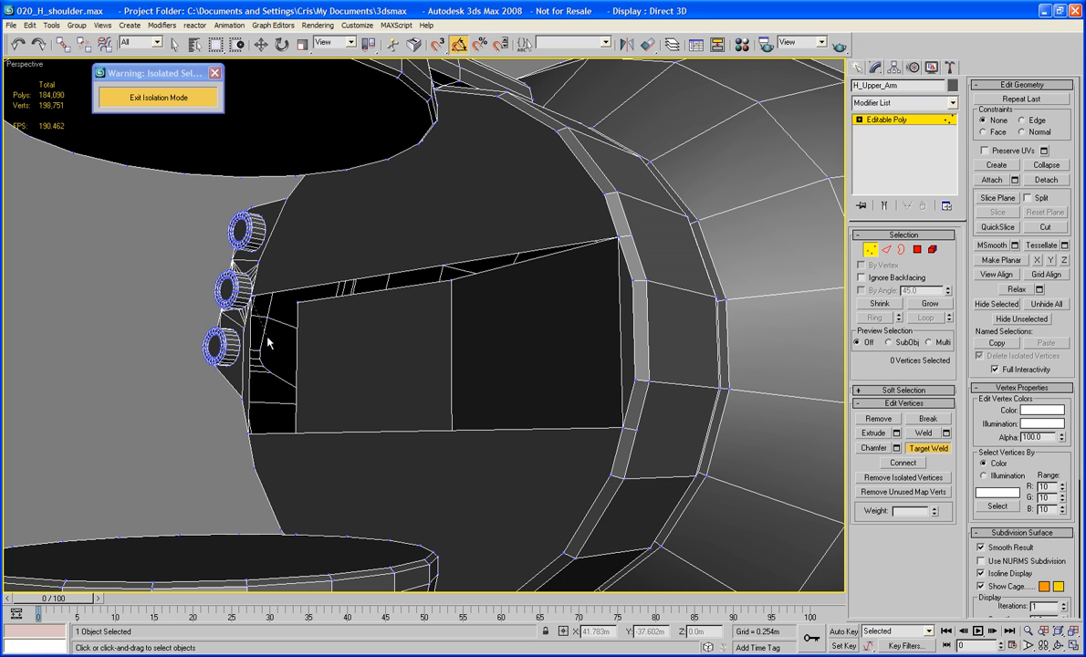
pyautogui.press('w')
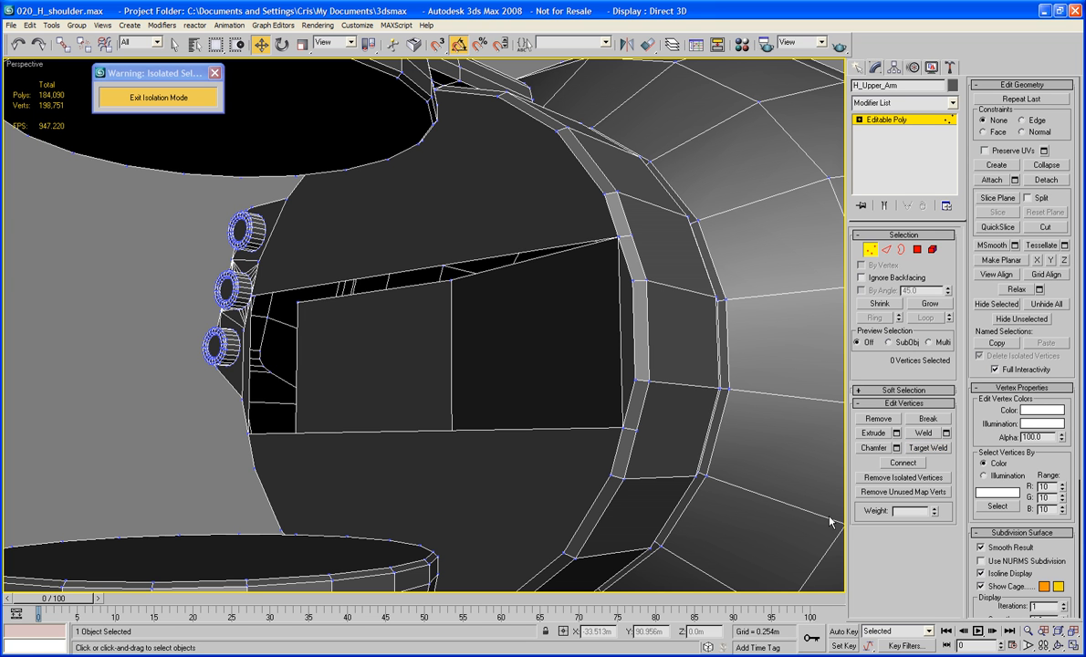
pyautogui.click(928, 447)
pyautogui.click(299, 301)
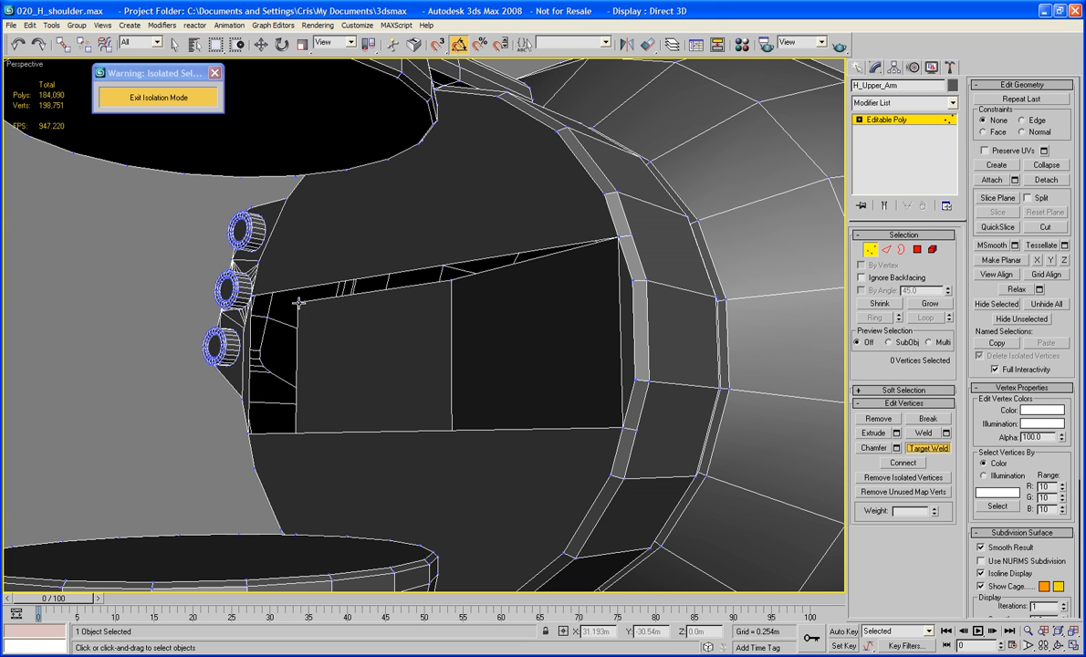
pyautogui.click(253, 297)
pyautogui.keyDown('alt'); pyautogui.moveTo(301, 358); pyautogui.dragTo(305, 419, button='middle'); pyautogui.keyUp('alt')
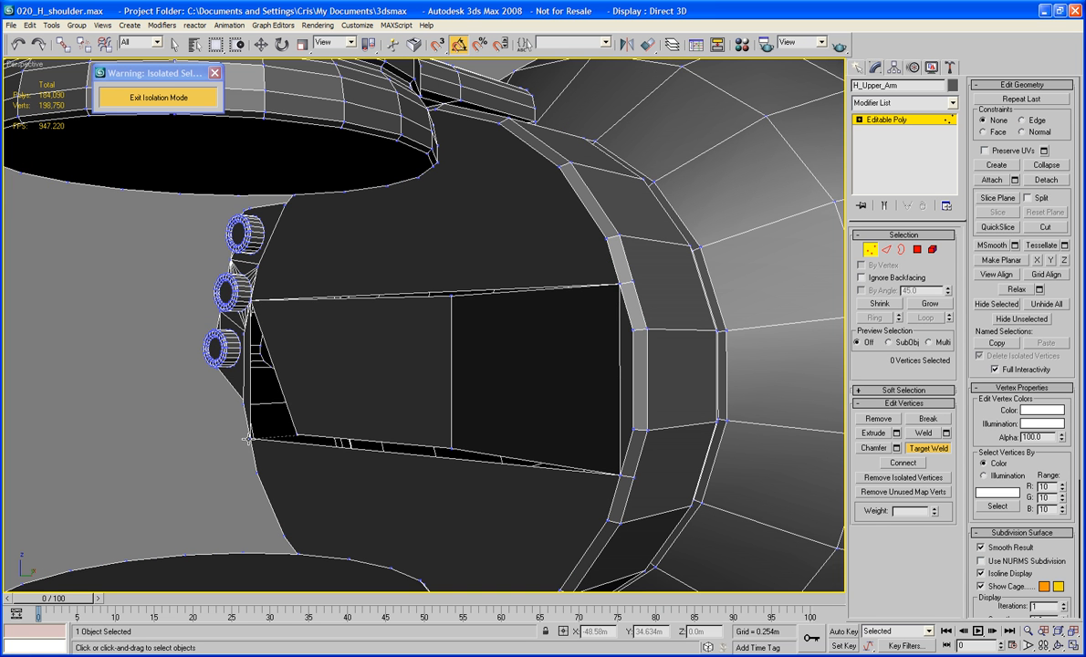
pyautogui.scroll(-5, 247, 439)
pyautogui.keyDown('alt'); pyautogui.moveTo(247, 439); pyautogui.dragTo(369, 416, button='middle'); pyautogui.keyUp('alt')
pyautogui.scroll(6, 369, 416)
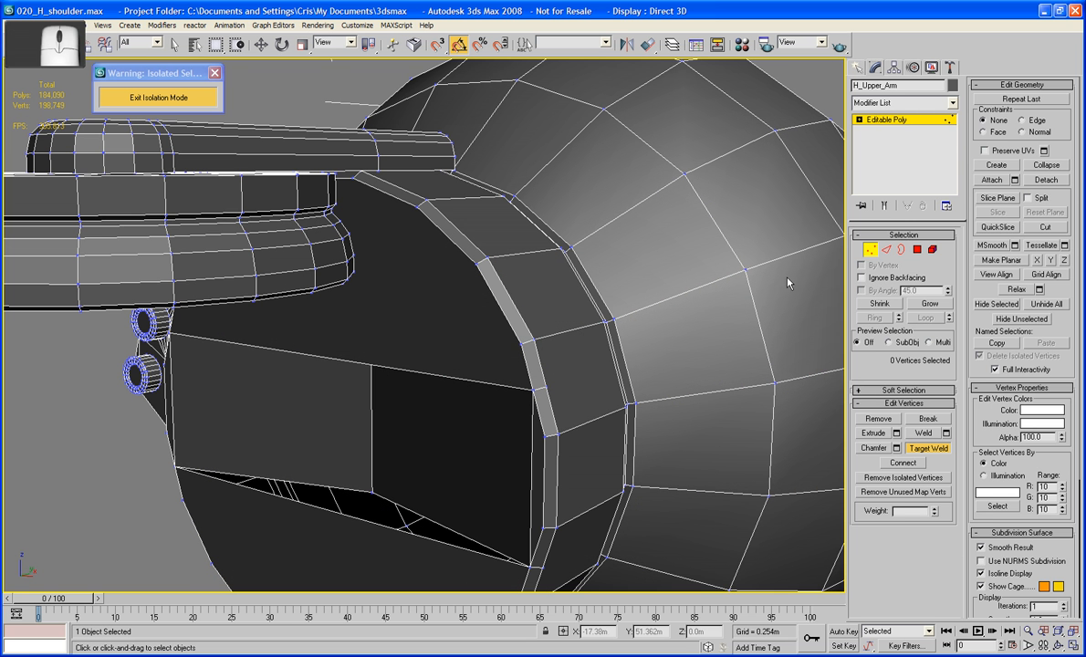
# Step: Move the panel's middle edge about 0.02 m along Y, deeper into the arm
pyautogui.press('2')
pyautogui.click(371, 429)
pyautogui.press('w')
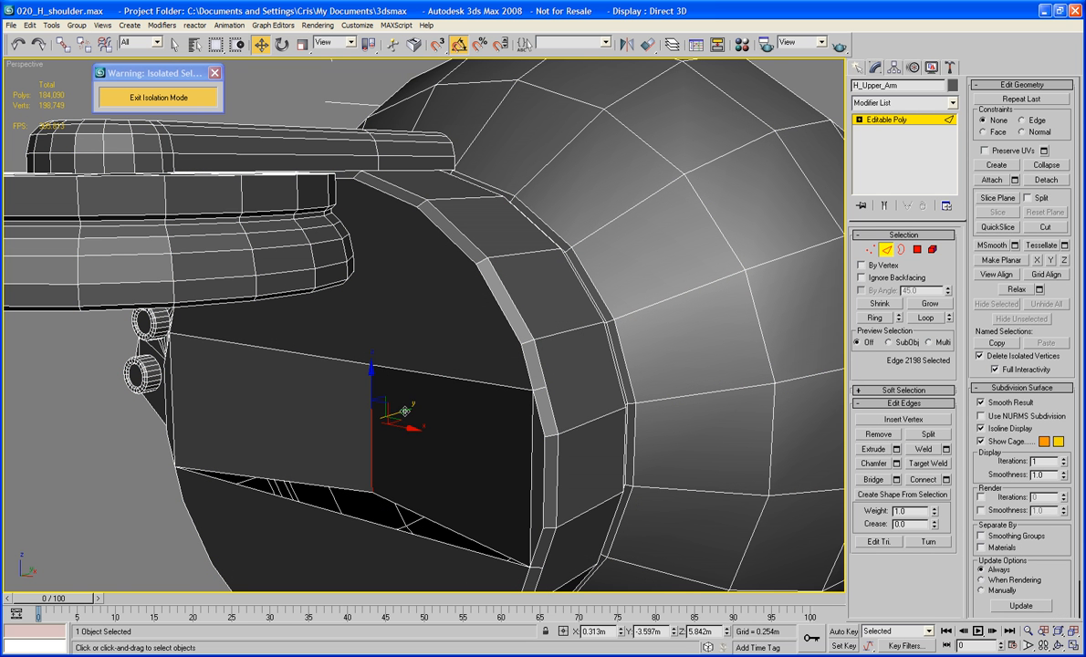
pyautogui.moveTo(405, 411); pyautogui.dragTo(434, 404)
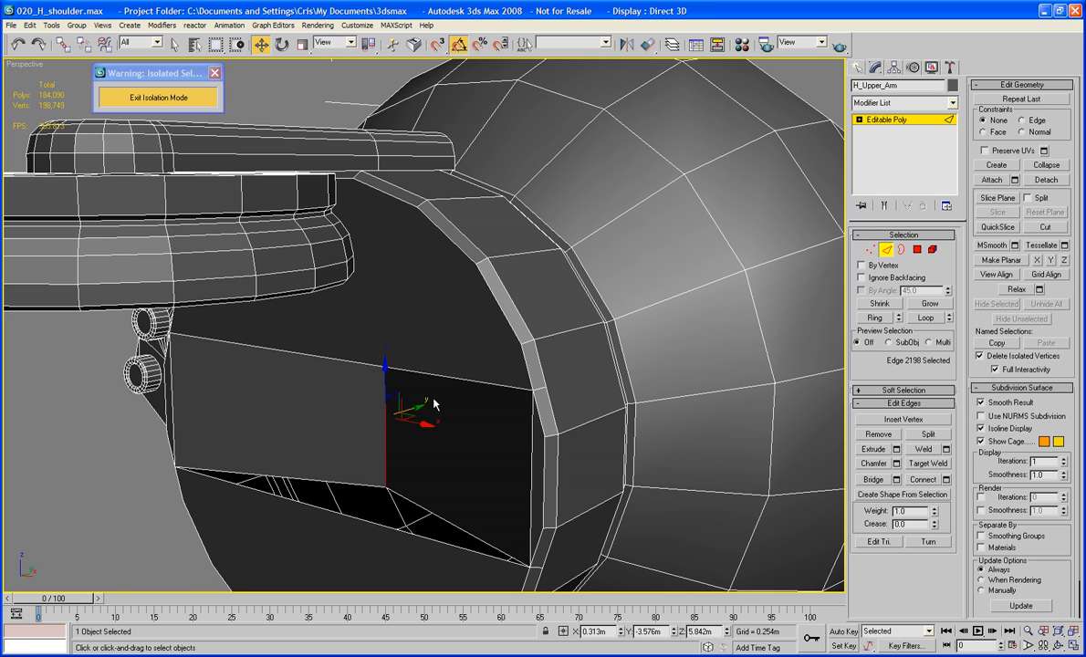
# Step: Chamfer the panel's middle edge by 0.186 m with 6 segments to form a curved recess
pyautogui.click(896, 463)
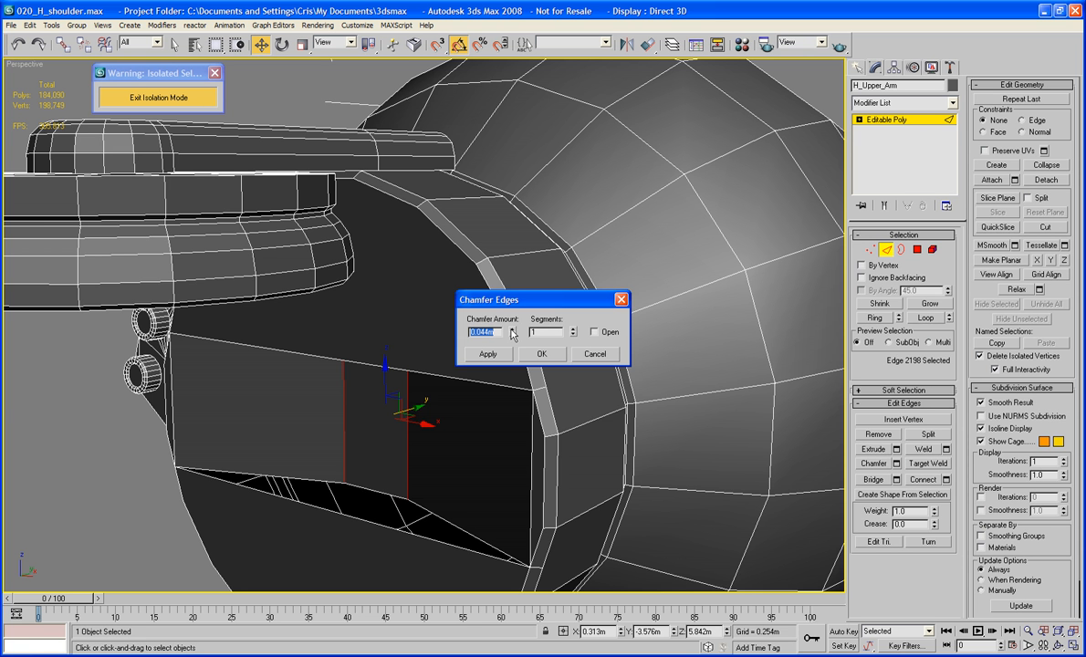
pyautogui.moveTo(512, 334); pyautogui.dragTo(545, 290)
pyautogui.click(574, 330)
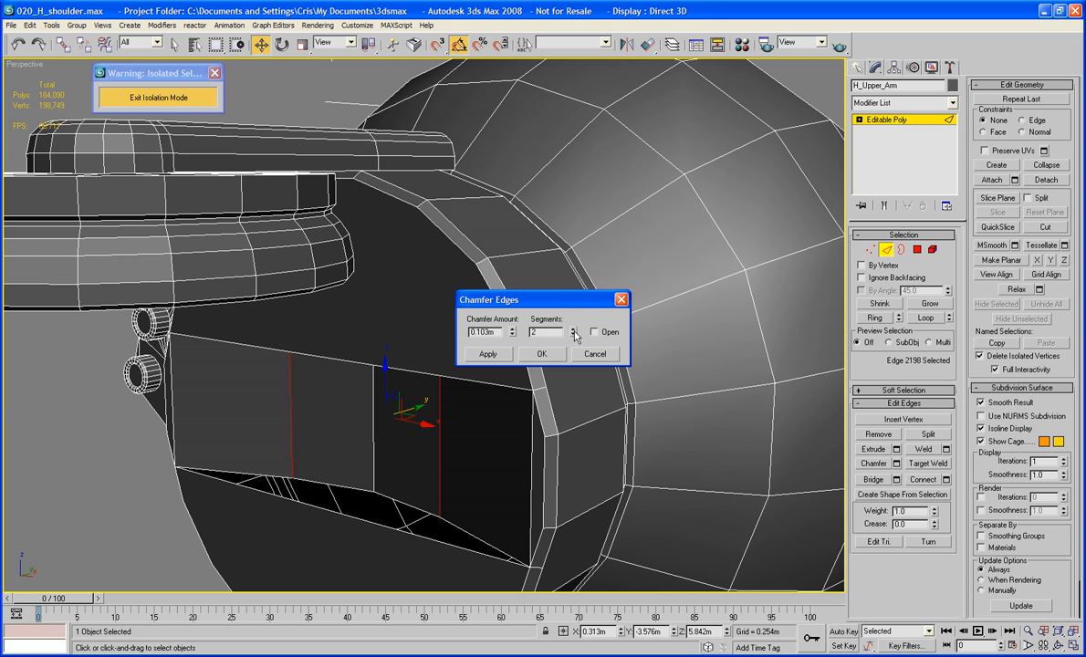
pyautogui.click(573, 329)
pyautogui.click(573, 330)
pyautogui.click(573, 329)
pyautogui.click(573, 330)
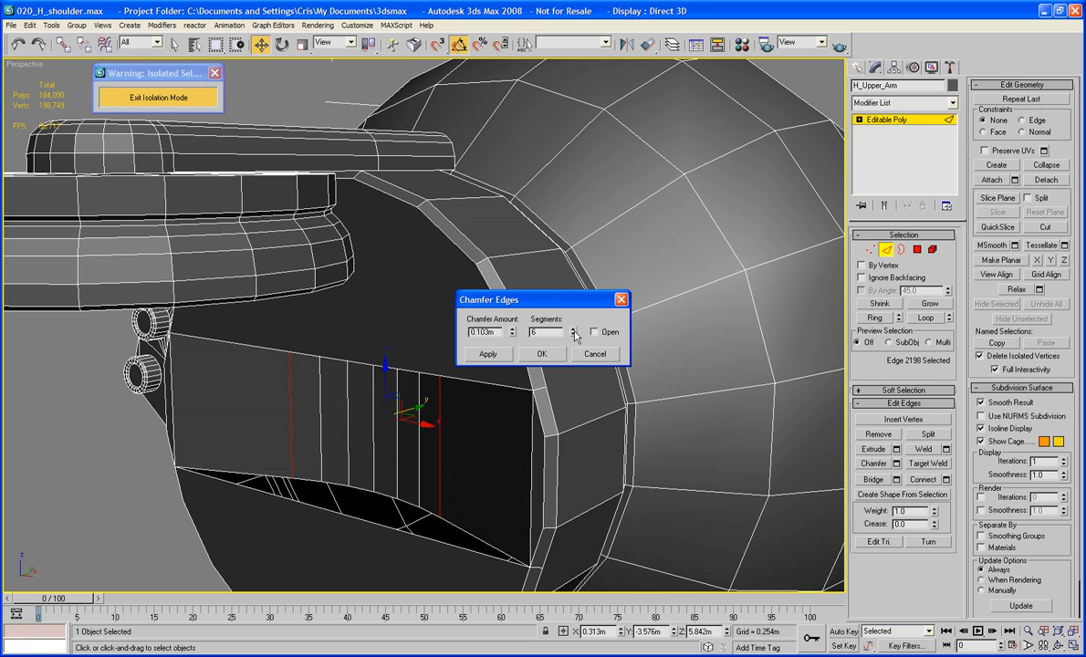
pyautogui.moveTo(512, 334); pyautogui.dragTo(509, 278)
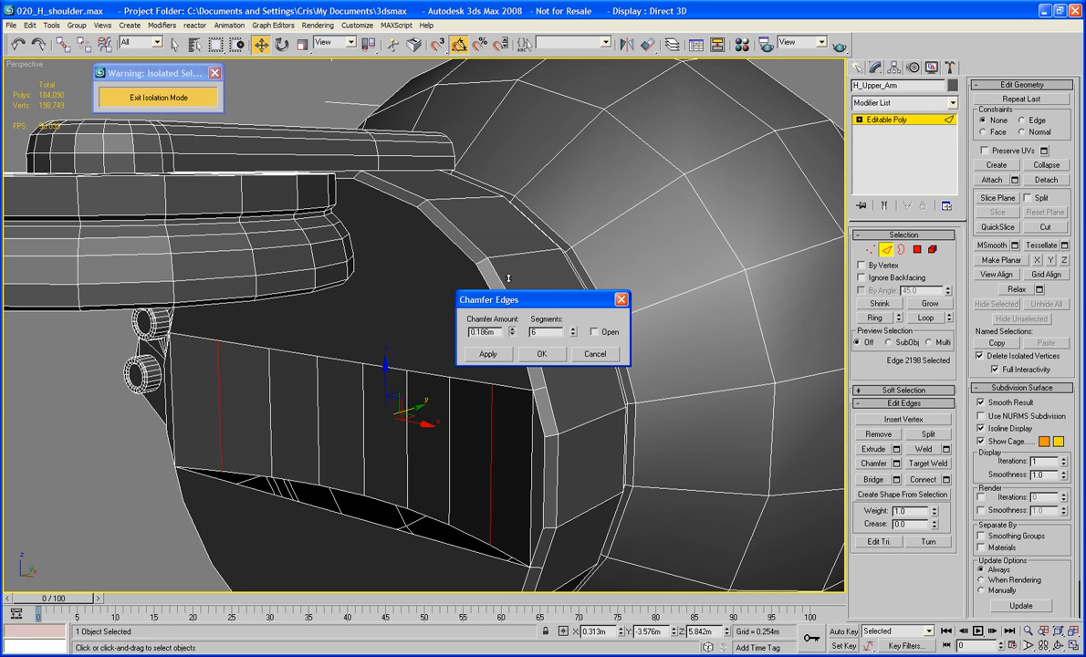
# Step: Cap the two open borders along the long sides of the curved recess in the upper arm
pyautogui.keyDown('alt'); pyautogui.moveTo(382, 464); pyautogui.dragTo(522, 479, button='middle'); pyautogui.keyUp('alt')
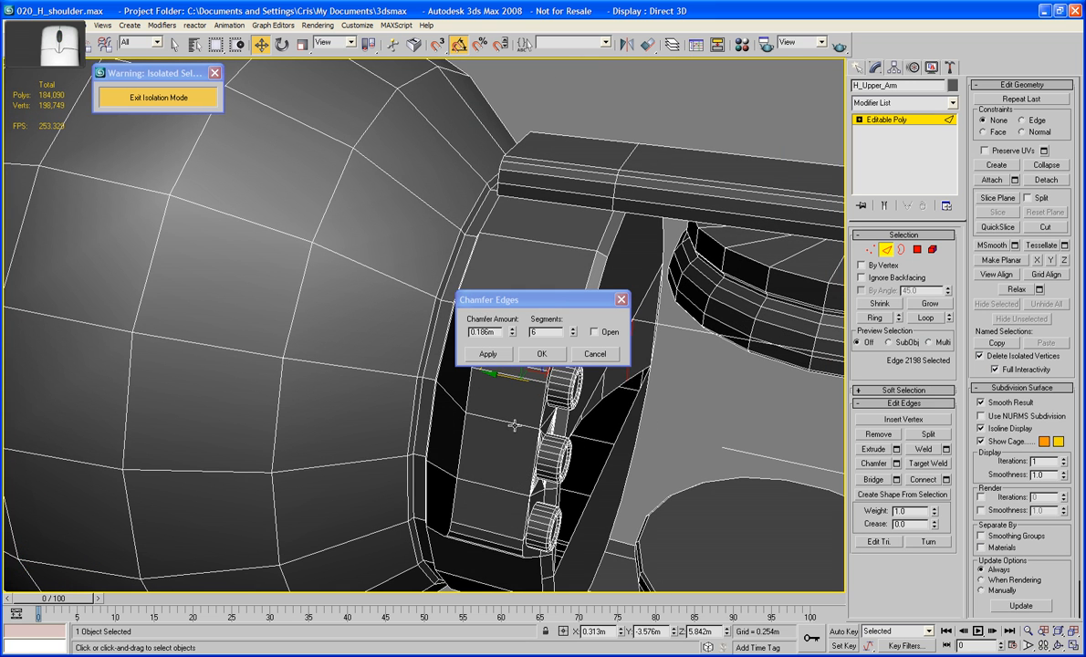
pyautogui.moveTo(605, 396); pyautogui.dragTo(568, 359, button='middle')
pyautogui.click(885, 254)
pyautogui.click(575, 397)
pyautogui.keyDown('ctrl'); pyautogui.click(558, 294); pyautogui.keyUp('ctrl')
pyautogui.keyDown('alt'); pyautogui.moveTo(558, 294); pyautogui.dragTo(519, 303, button='middle'); pyautogui.keyUp('alt')
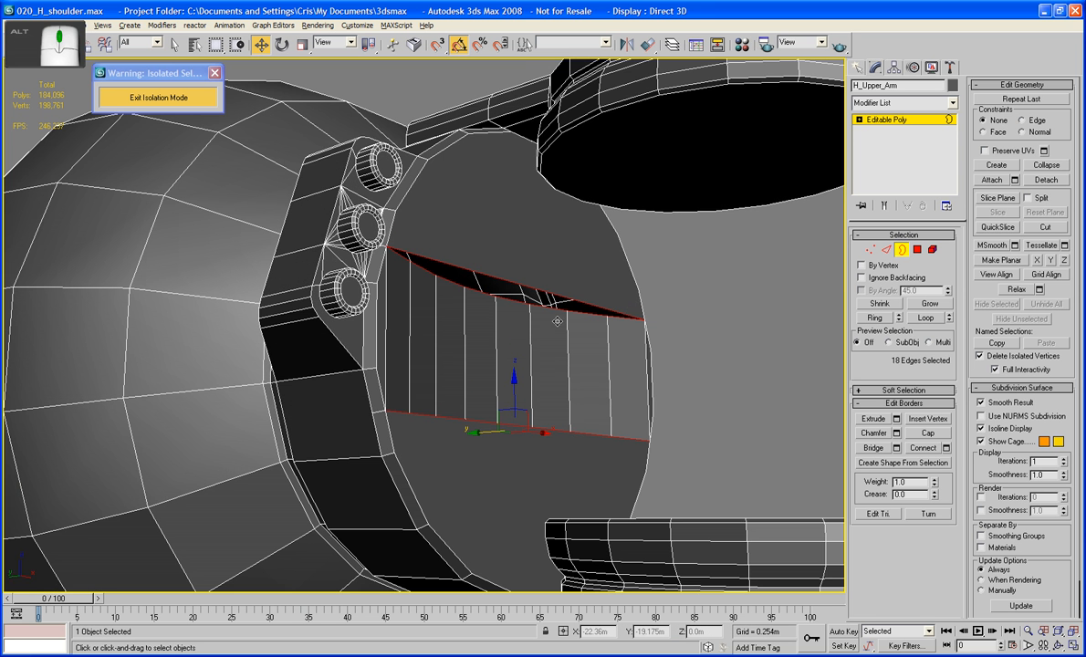
pyautogui.click(929, 432)
pyautogui.keyDown('alt'); pyautogui.moveTo(767, 319); pyautogui.dragTo(785, 301, button='middle'); pyautogui.keyUp('alt')
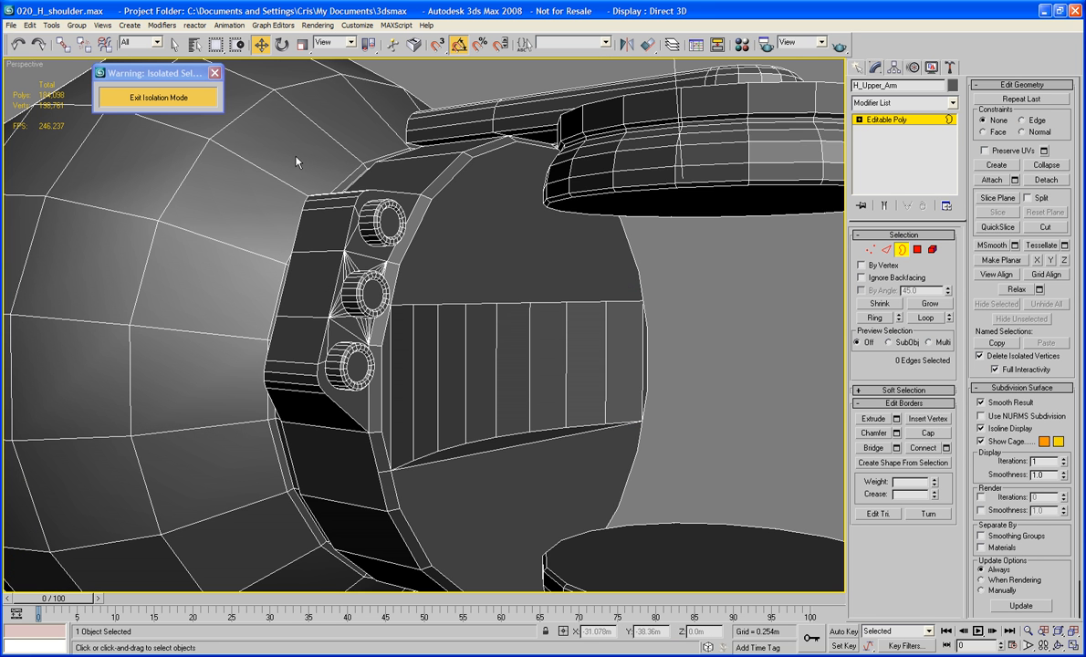
# Step: Exit isolation and border editing, and deselect the upper arm to show the whole model
pyautogui.click(171, 101)
pyautogui.keyDown('alt'); pyautogui.moveTo(404, 253); pyautogui.dragTo(627, 242, button='middle'); pyautogui.keyUp('alt')
pyautogui.press('z')
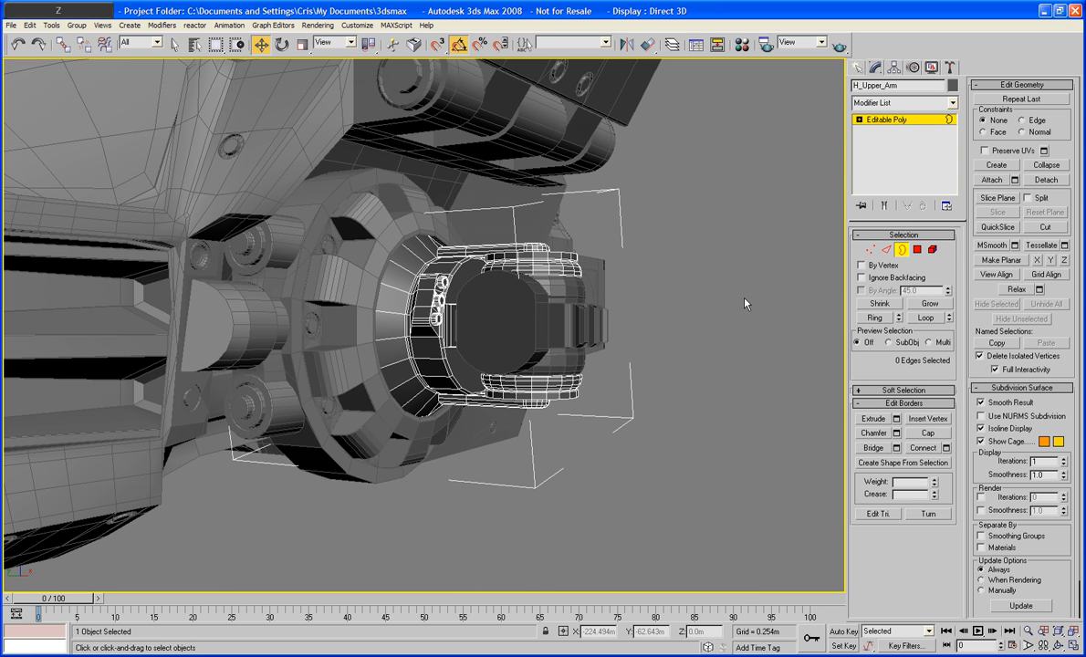
pyautogui.click(904, 250)
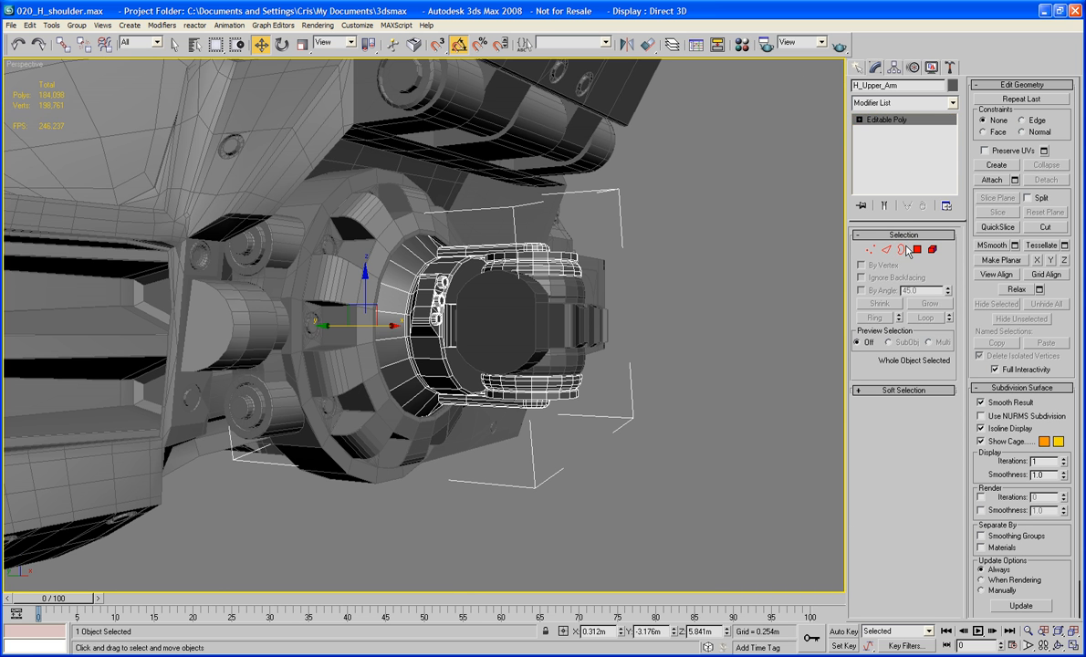
pyautogui.click(747, 308)
pyautogui.press('z')
pyautogui.keyDown('alt'); pyautogui.moveTo(731, 308); pyautogui.dragTo(605, 323, button='middle'); pyautogui.keyUp('alt')
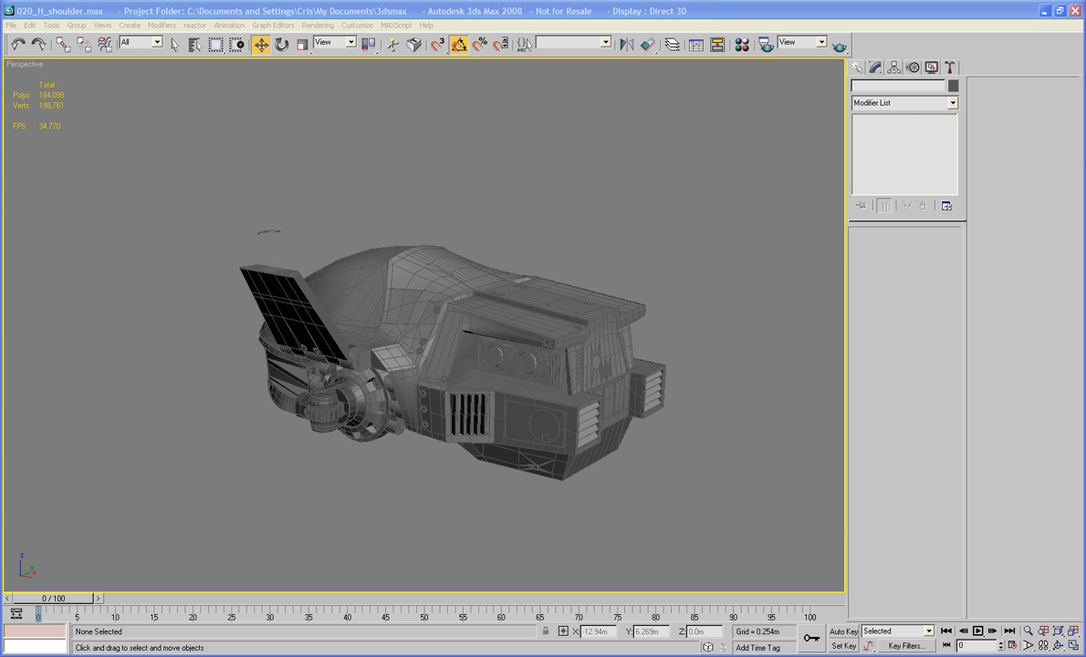
pyautogui.keyDown('alt'); pyautogui.moveTo(400, 429); pyautogui.dragTo(548, 365, button='middle'); pyautogui.keyUp('alt')
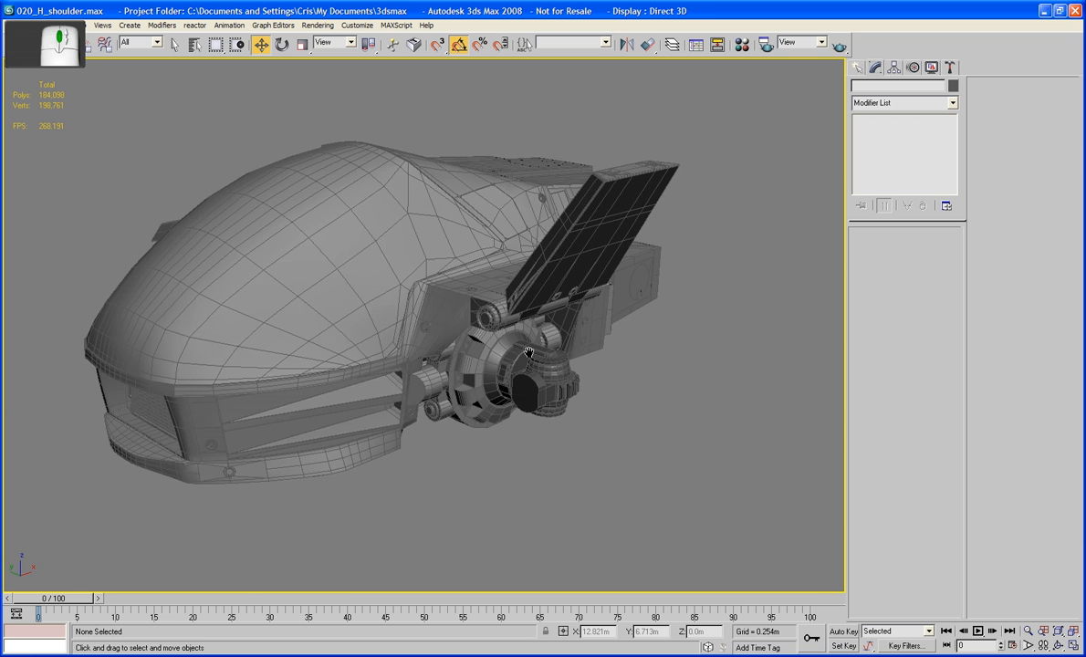
# Step: Select the lower arm with the gear-toothed collar and isolate it from the rest of the model
pyautogui.scroll(6, 500, 327)
pyautogui.moveTo(500, 327)
pyautogui.keyDown('alt'); pyautogui.mouseDown(button='middle')
pyautogui.moveTo(461, 319)
pyautogui.moveTo(471, 311)
pyautogui.moveTo(485, 322)
pyautogui.mouseUp(button='middle'); pyautogui.keyUp('alt')
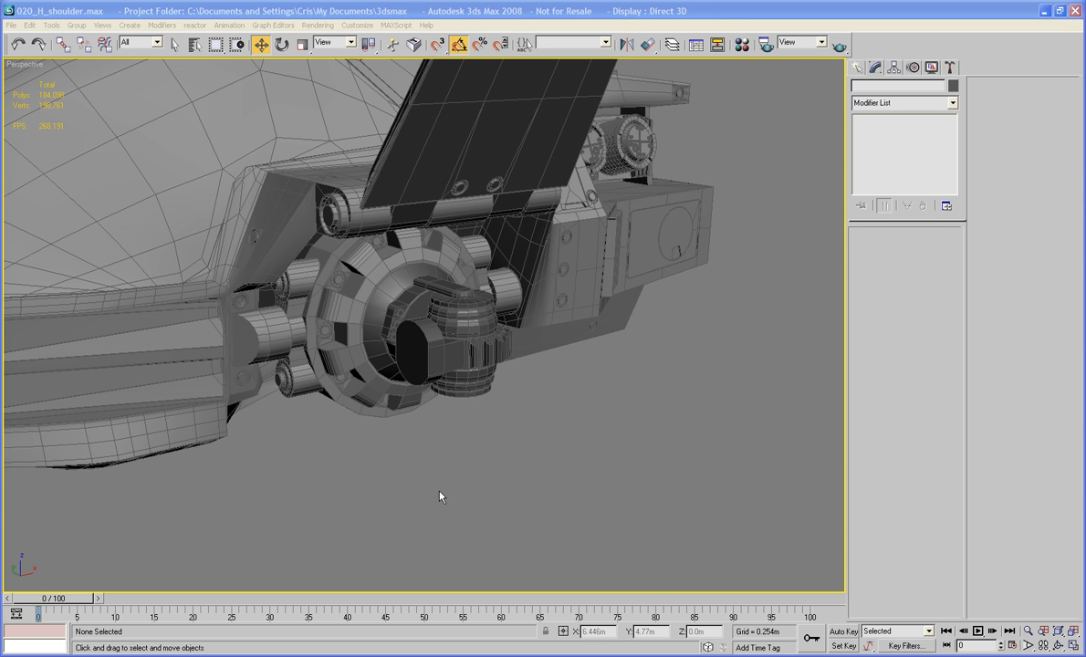
pyautogui.scroll(4, 516, 464)
pyautogui.keyDown('alt'); pyautogui.moveTo(535, 468); pyautogui.dragTo(575, 486, button='middle'); pyautogui.keyUp('alt')
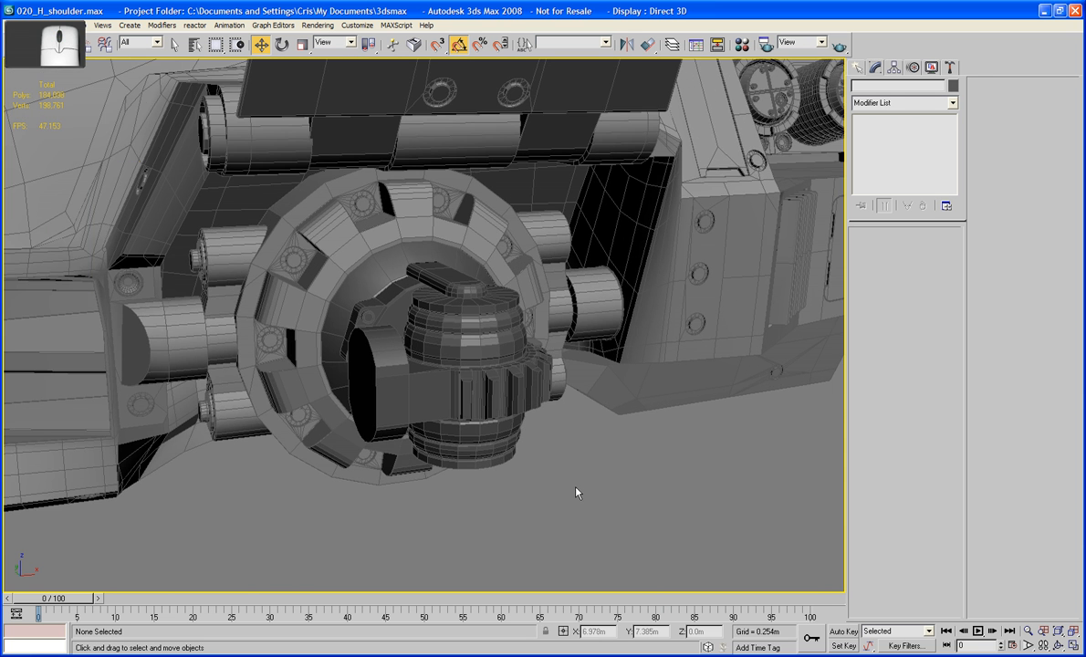
pyautogui.scroll(5, 576, 493)
pyautogui.click(594, 427)
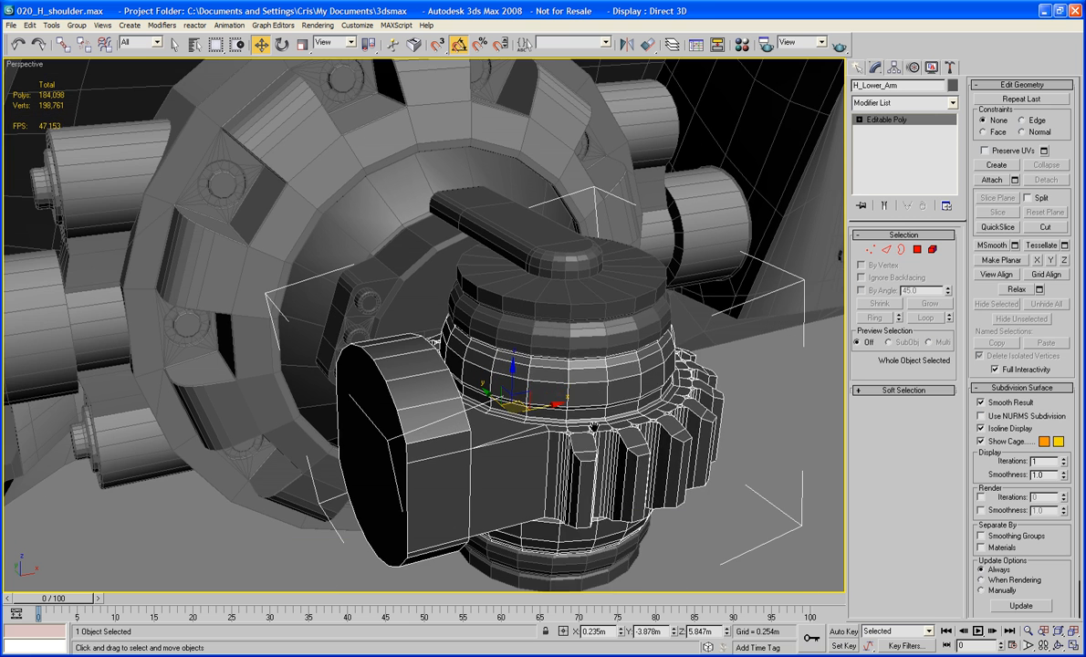
pyautogui.rightClick(557, 425)
pyautogui.click(584, 308)
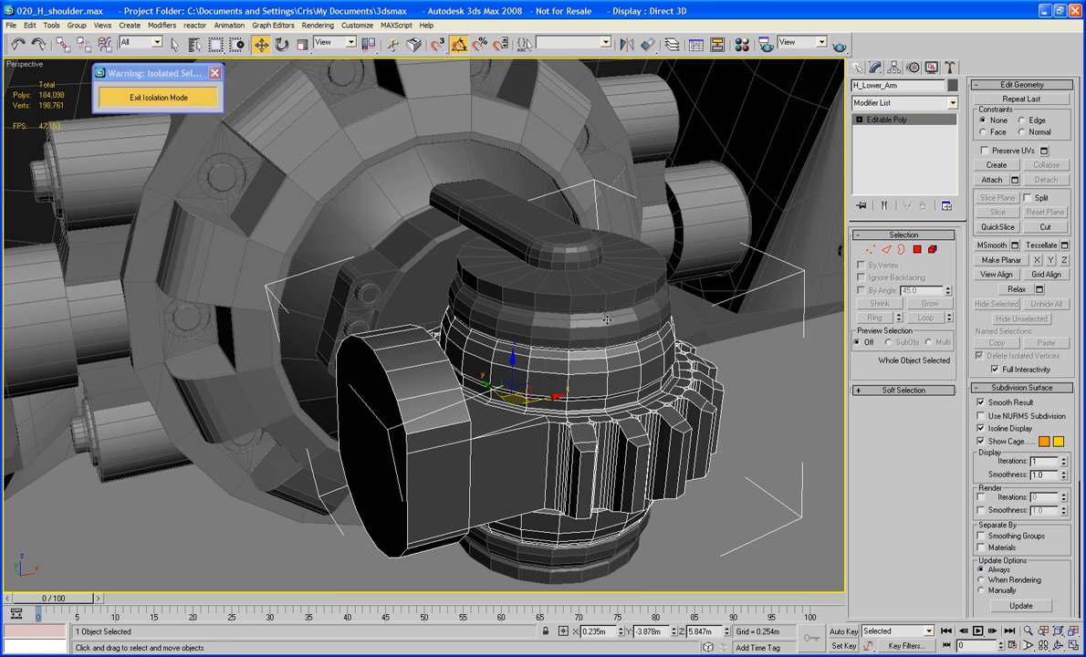
# Step: Extrude two adjacent polygons on the upper collar and the matching two on the lower collar slightly outward
pyautogui.keyDown('alt'); pyautogui.moveTo(616, 362); pyautogui.dragTo(576, 403, button='middle'); pyautogui.keyUp('alt')
pyautogui.click(918, 250)
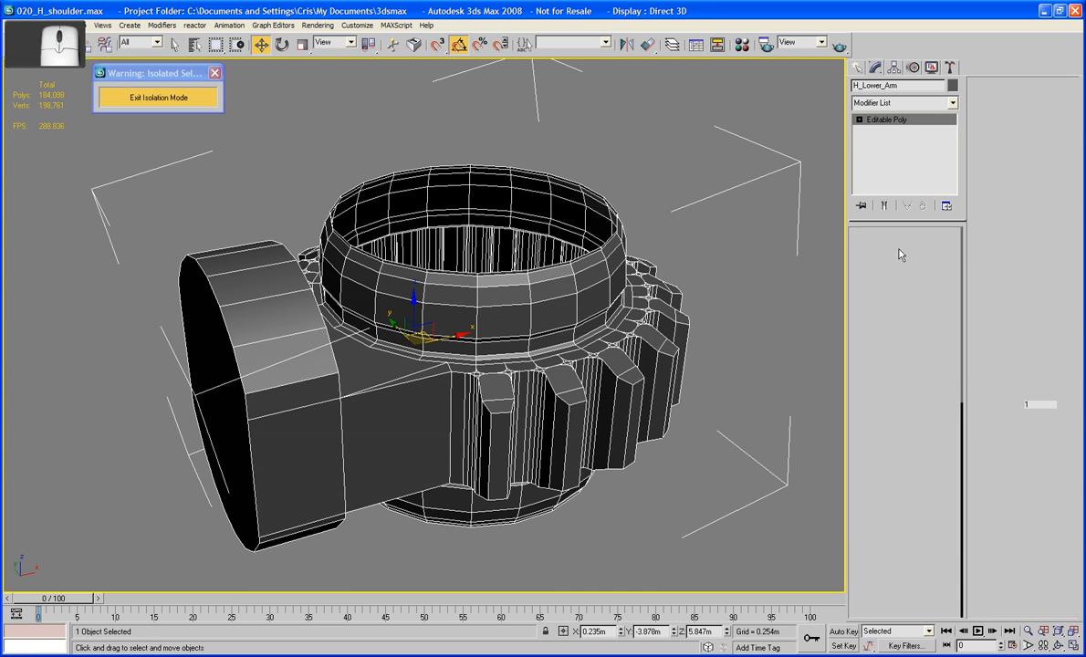
pyautogui.click(511, 321)
pyautogui.keyDown('ctrl'); pyautogui.click(540, 320); pyautogui.keyUp('ctrl')
pyautogui.keyDown('alt'); pyautogui.moveTo(540, 320); pyautogui.dragTo(607, 507, button='middle'); pyautogui.keyUp('alt')
pyautogui.keyDown('ctrl'); pyautogui.click(498, 458); pyautogui.keyUp('ctrl')
pyautogui.keyDown('ctrl'); pyautogui.click(536, 461); pyautogui.keyUp('ctrl')
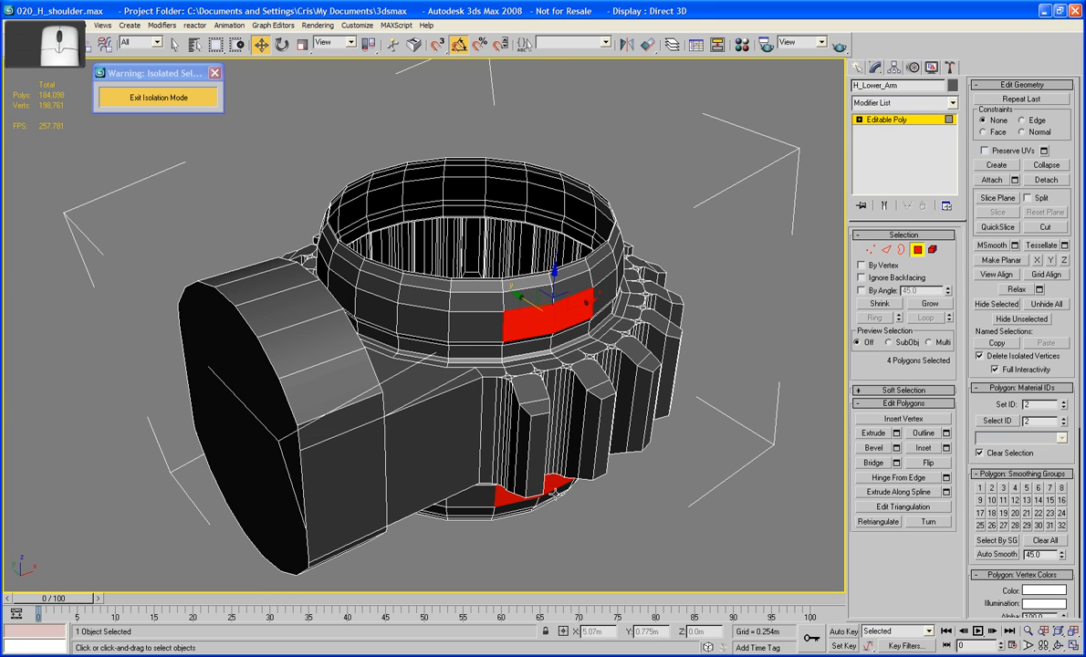
pyautogui.click(881, 435)
pyautogui.moveTo(529, 318)
pyautogui.mouseDown()
pyautogui.moveTo(538, 319)
pyautogui.moveTo(528, 315)
pyautogui.mouseUp()
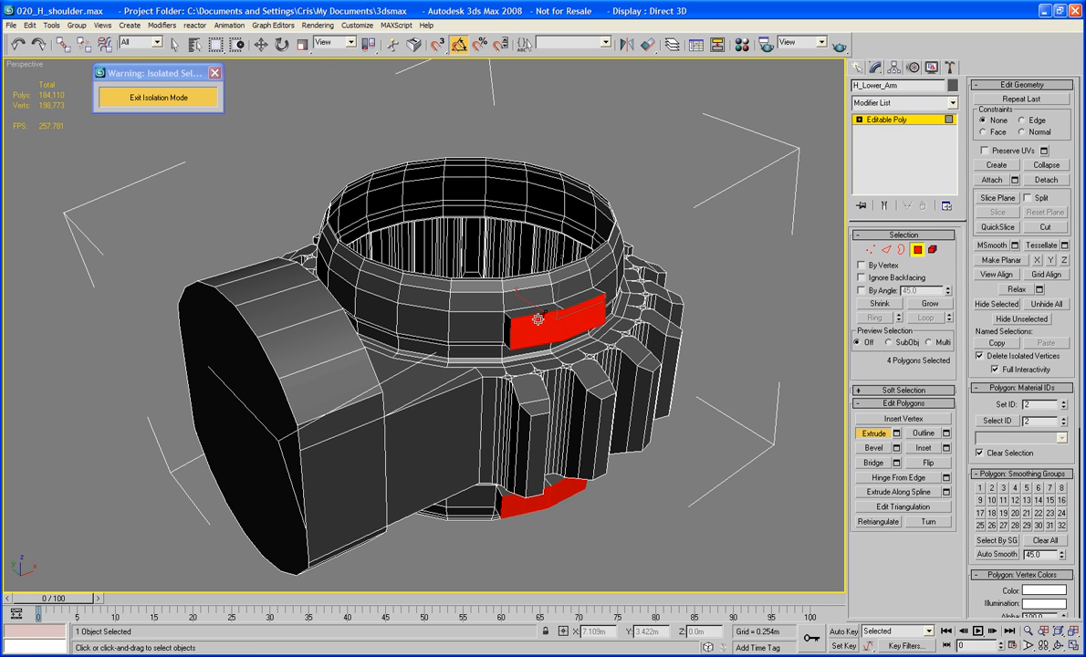
# Step: Flatten the four extruded collar faces by scaling them to 1% along Y
pyautogui.click(302, 44)
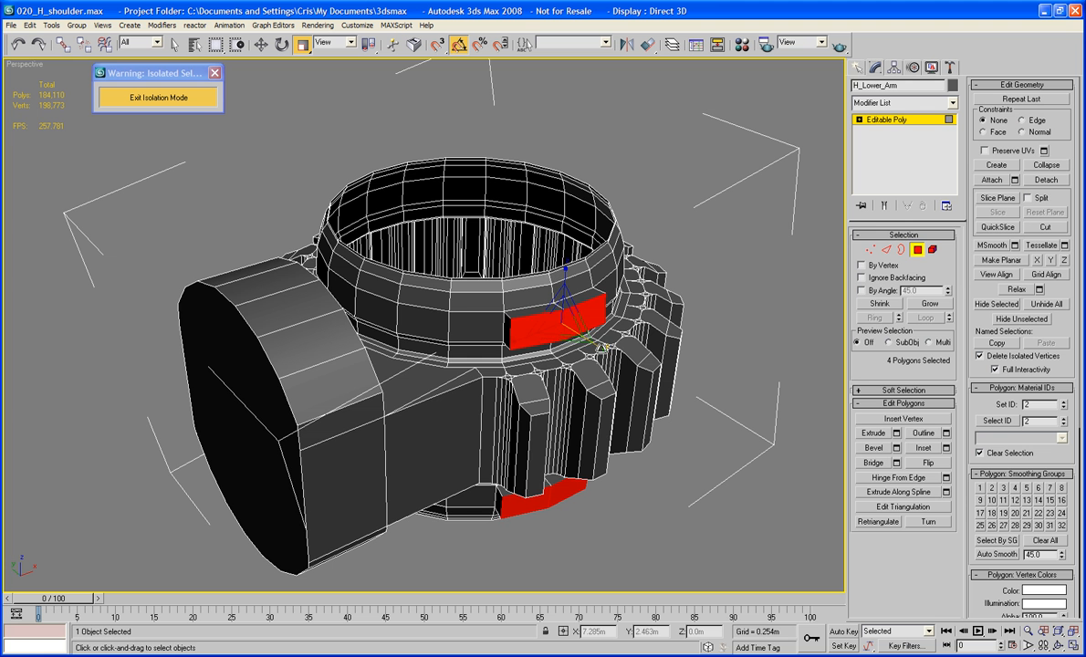
pyautogui.moveTo(603, 347); pyautogui.dragTo(371, 175)
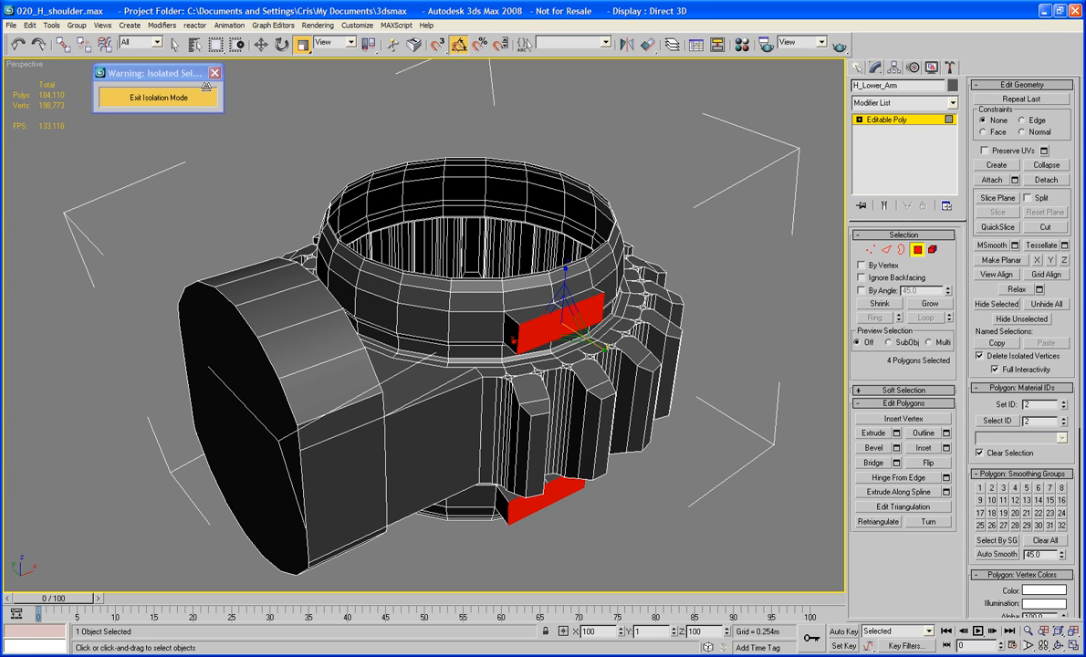
pyautogui.keyDown('alt'); pyautogui.moveTo(493, 340); pyautogui.dragTo(530, 331, button='middle'); pyautogui.keyUp('alt')
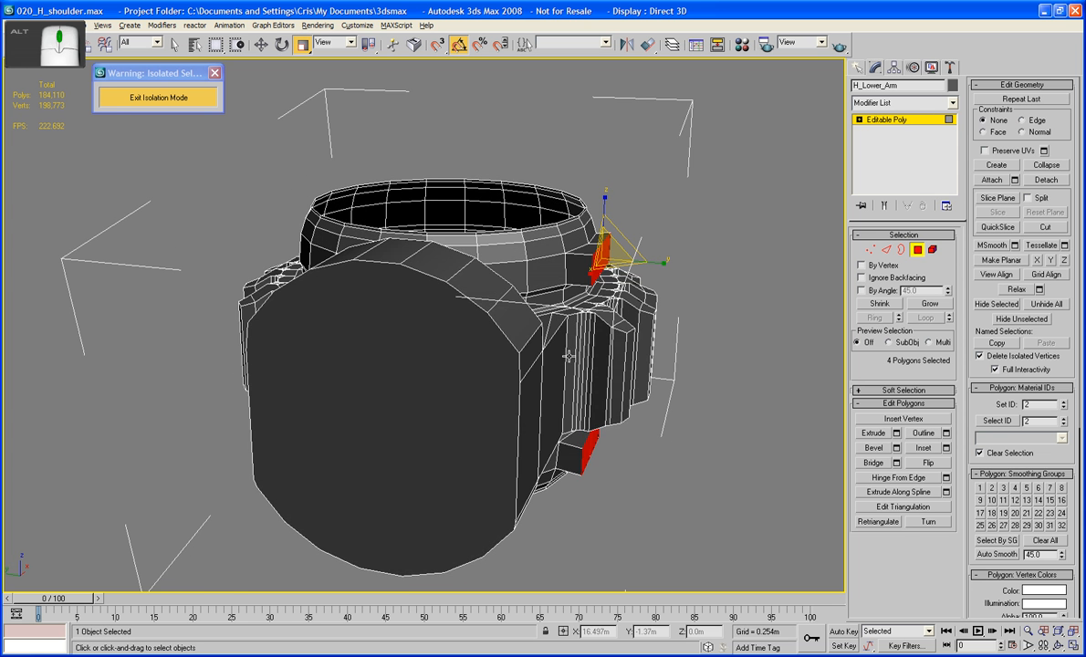
# Step: Select the matching upper and lower slanted polygons on the toothed side of the lower arm's rounded end block
pyautogui.keyDown('alt'); pyautogui.moveTo(474, 301); pyautogui.dragTo(546, 332, button='middle'); pyautogui.keyUp('alt')
pyautogui.click(480, 335)
pyautogui.keyDown('alt'); pyautogui.moveTo(509, 380); pyautogui.dragTo(511, 359, button='middle'); pyautogui.keyUp('alt')
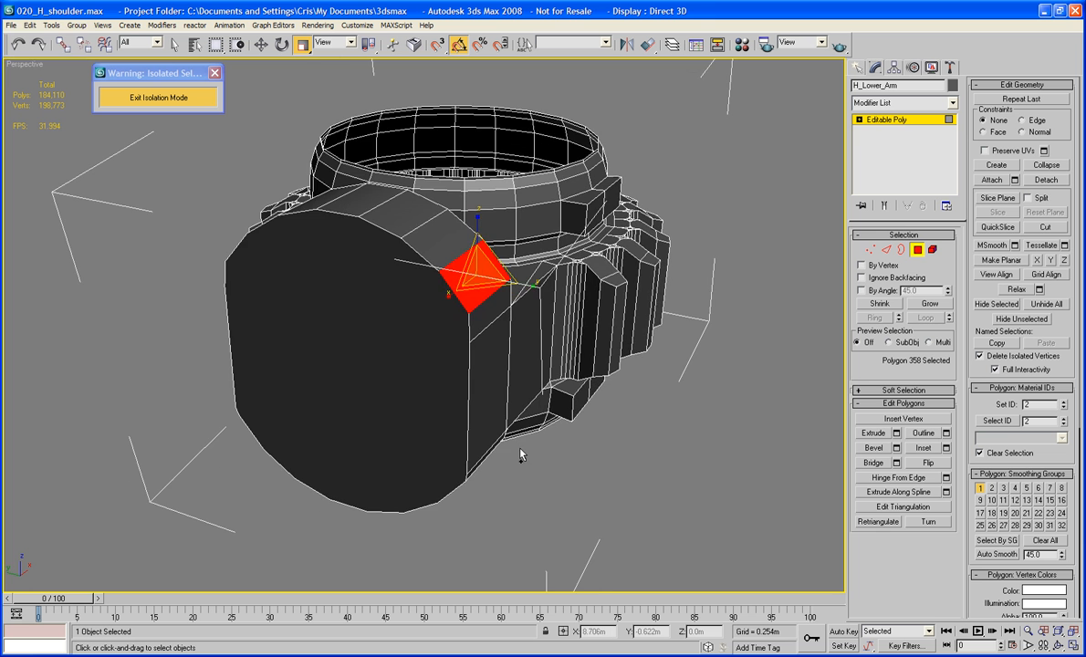
pyautogui.keyDown('alt'); pyautogui.moveTo(526, 472); pyautogui.dragTo(518, 432, button='middle'); pyautogui.keyUp('alt')
pyautogui.keyDown('ctrl'); pyautogui.click(454, 376); pyautogui.keyUp('ctrl')
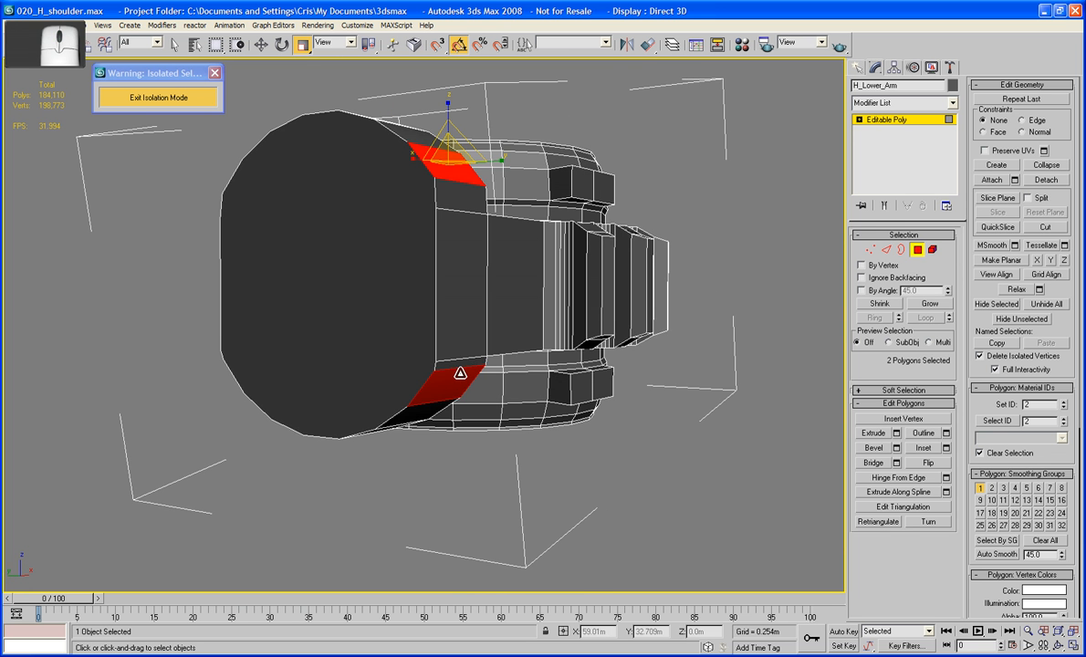
# Step: Extrude the two selected corner polygons of the lower arm by 0 m and pull the new faces outward along Y
pyautogui.keyDown('alt'); pyautogui.moveTo(454, 376); pyautogui.dragTo(462, 411, button='middle'); pyautogui.keyUp('alt')
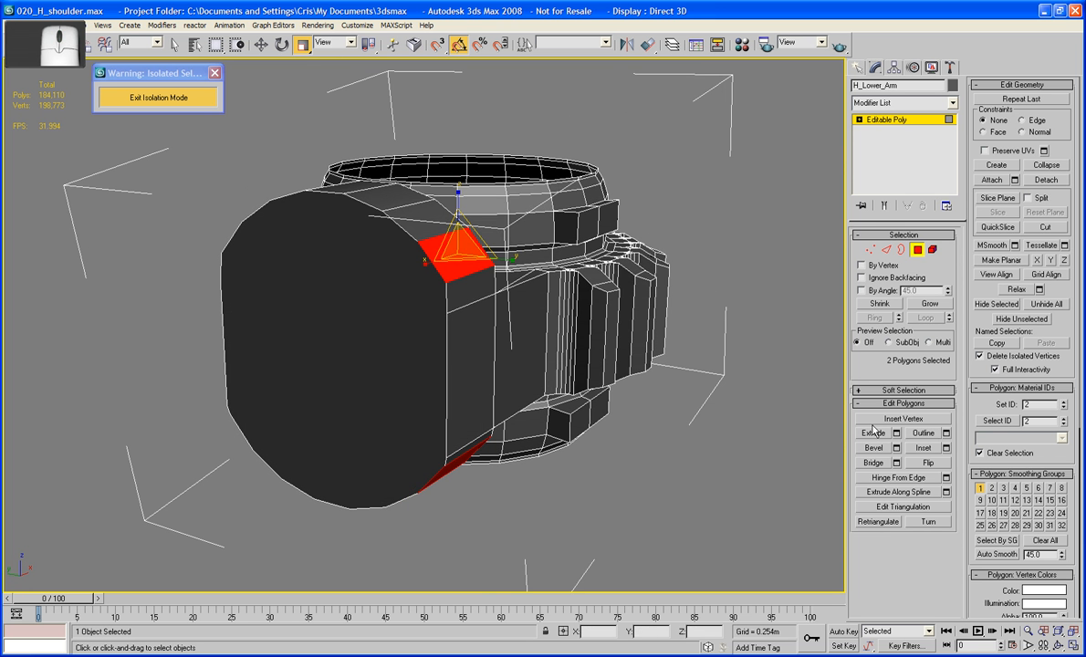
pyautogui.click(896, 433)
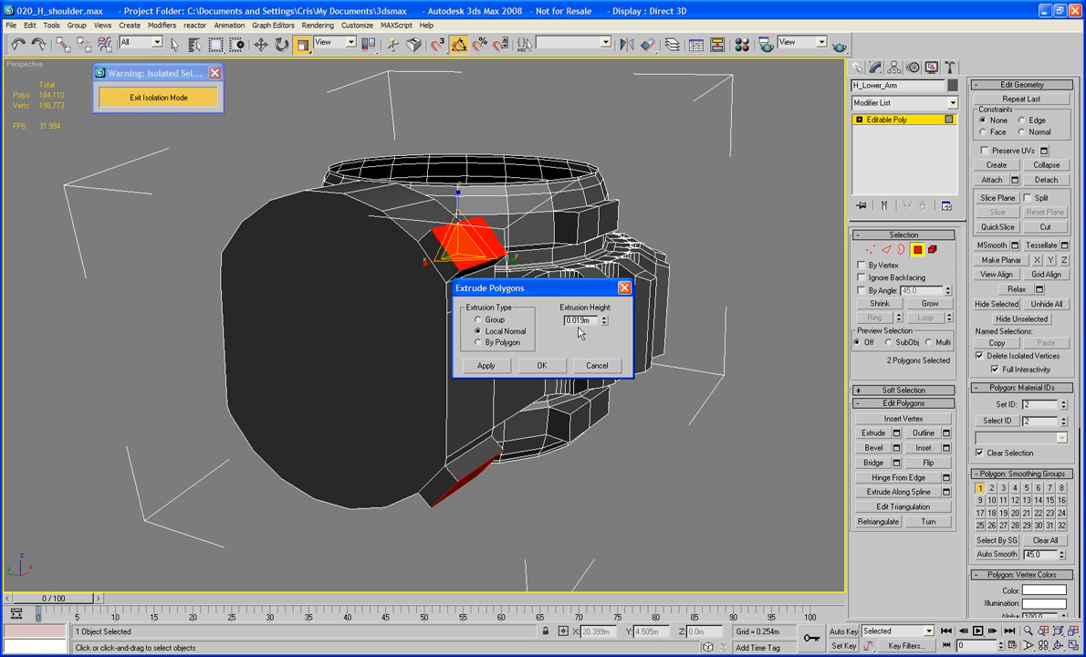
pyautogui.write('0')
pyautogui.press('Tab')
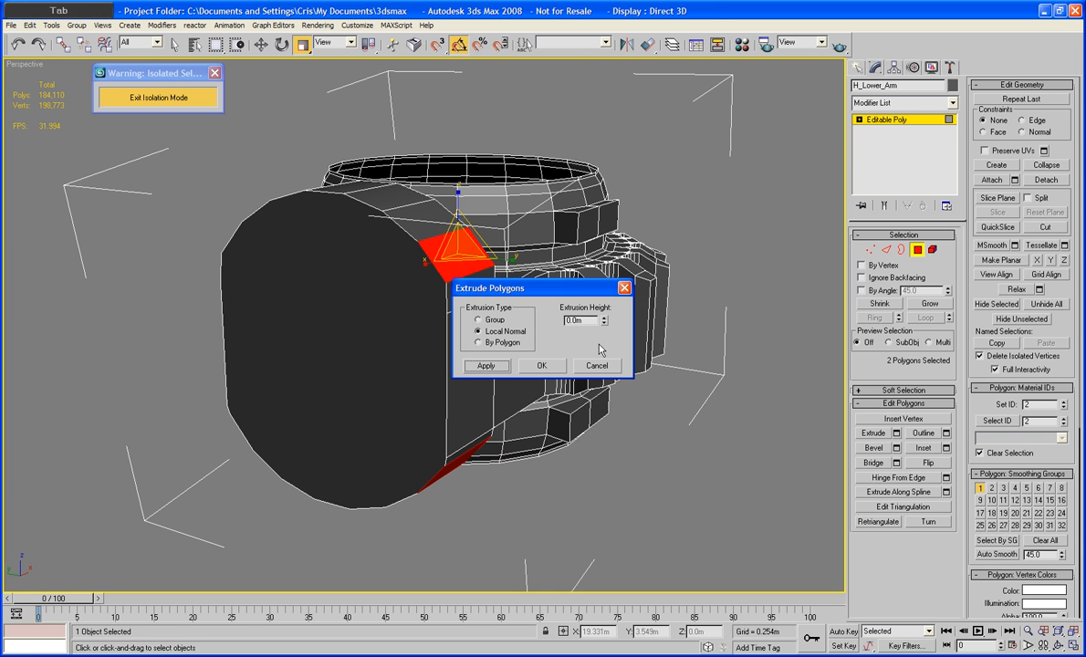
pyautogui.click(539, 366)
pyautogui.press('w')
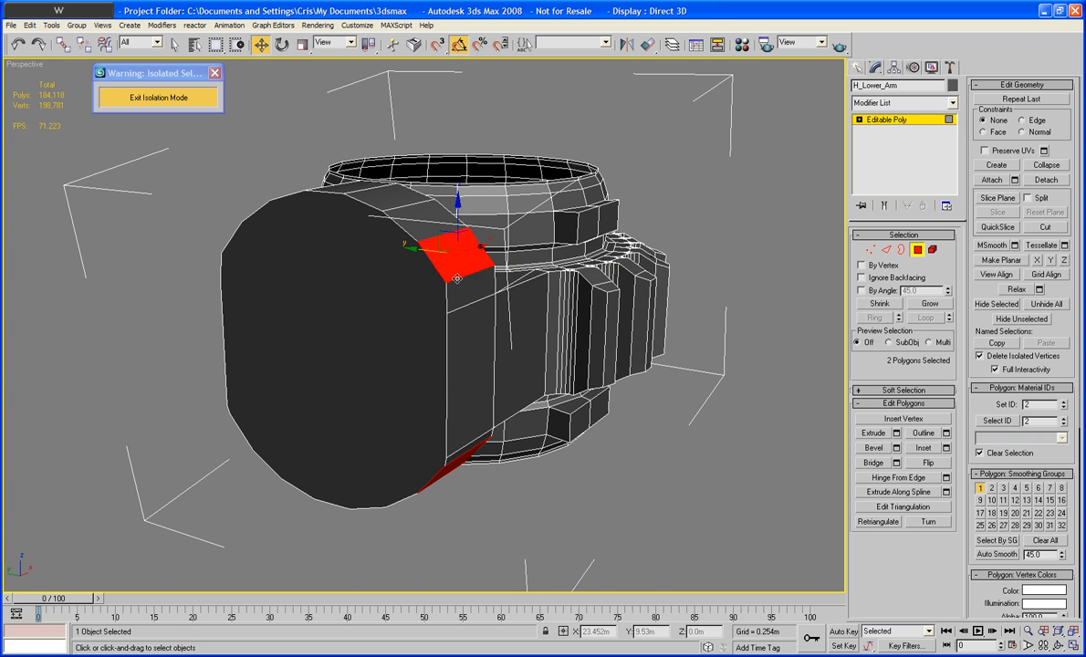
pyautogui.moveTo(416, 257); pyautogui.dragTo(451, 257)
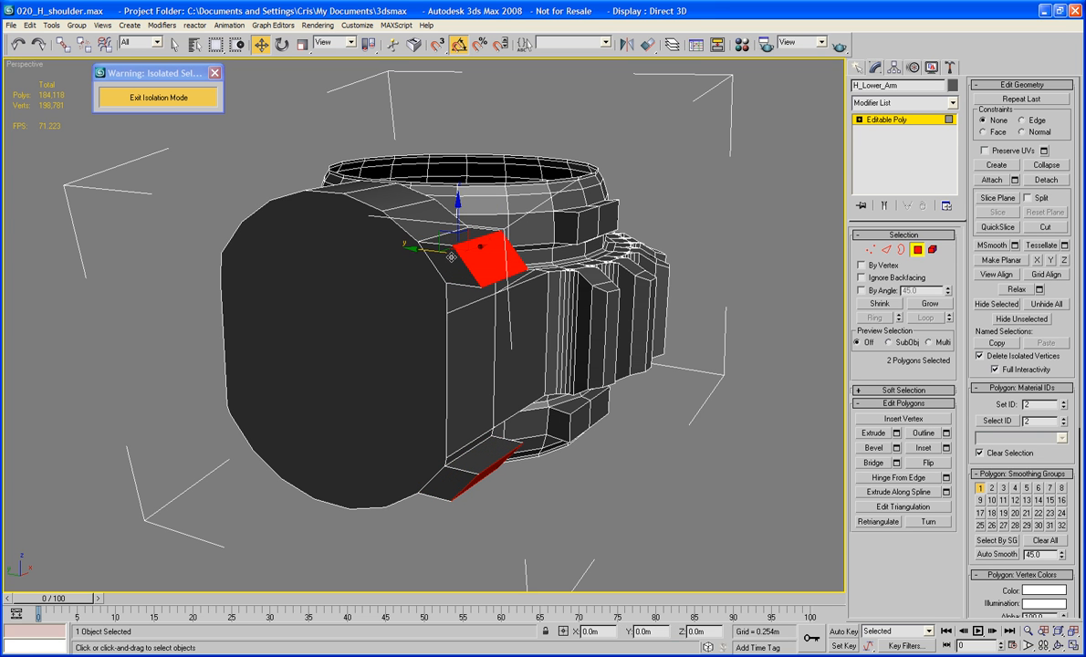
# Step: Move the edges nearest the ribbed middle on both extruded blocks about 0.032 m along Y to square the blocks off
pyautogui.click(887, 249)
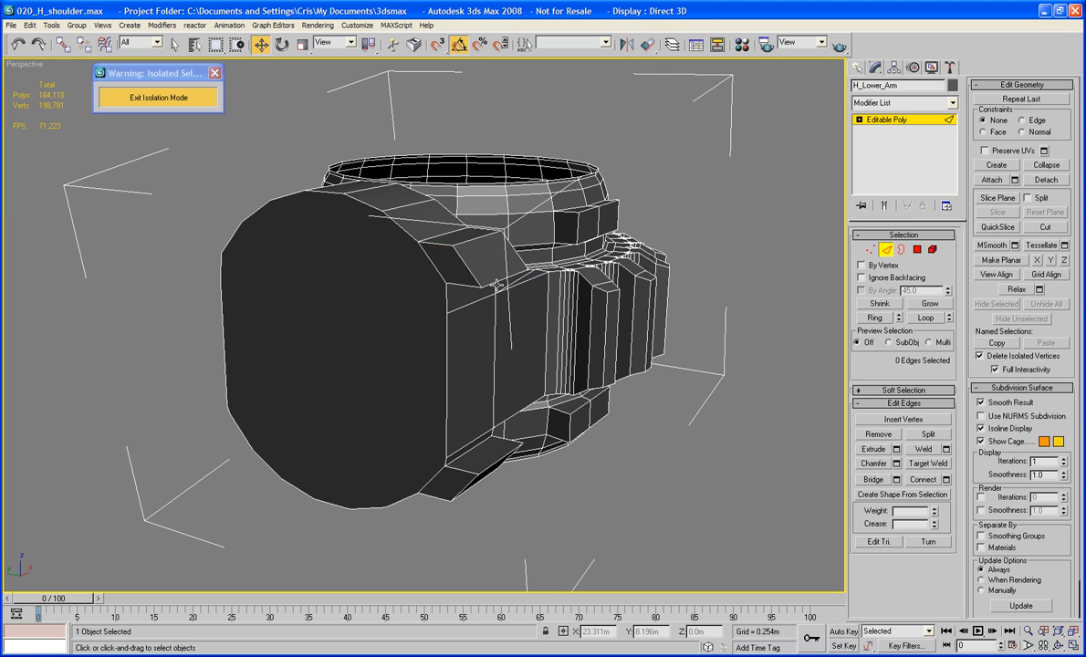
pyautogui.click(458, 262)
pyautogui.keyDown('alt'); pyautogui.moveTo(458, 263); pyautogui.dragTo(511, 358, button='middle'); pyautogui.keyUp('alt')
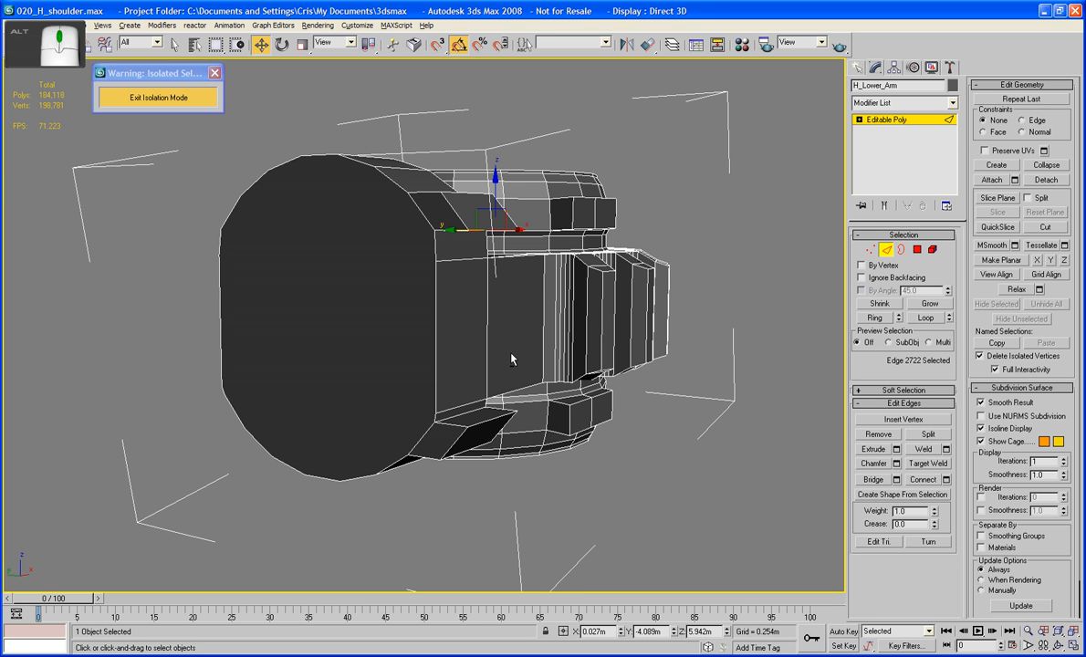
pyautogui.keyDown('ctrl'); pyautogui.click(482, 421); pyautogui.keyUp('ctrl')
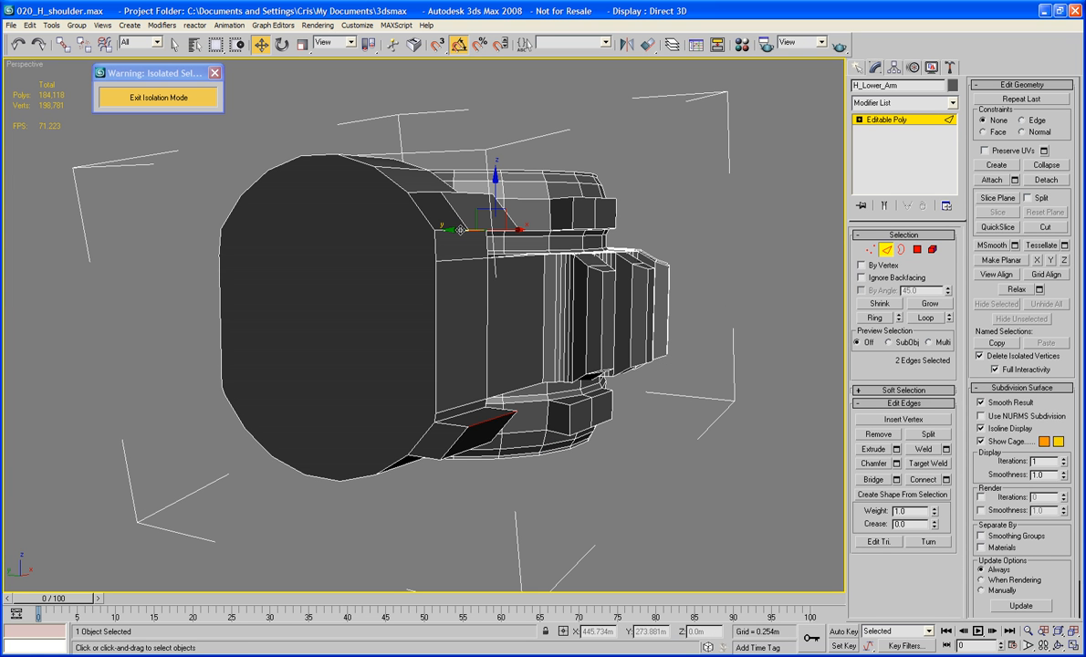
pyautogui.moveTo(460, 229); pyautogui.dragTo(433, 229)
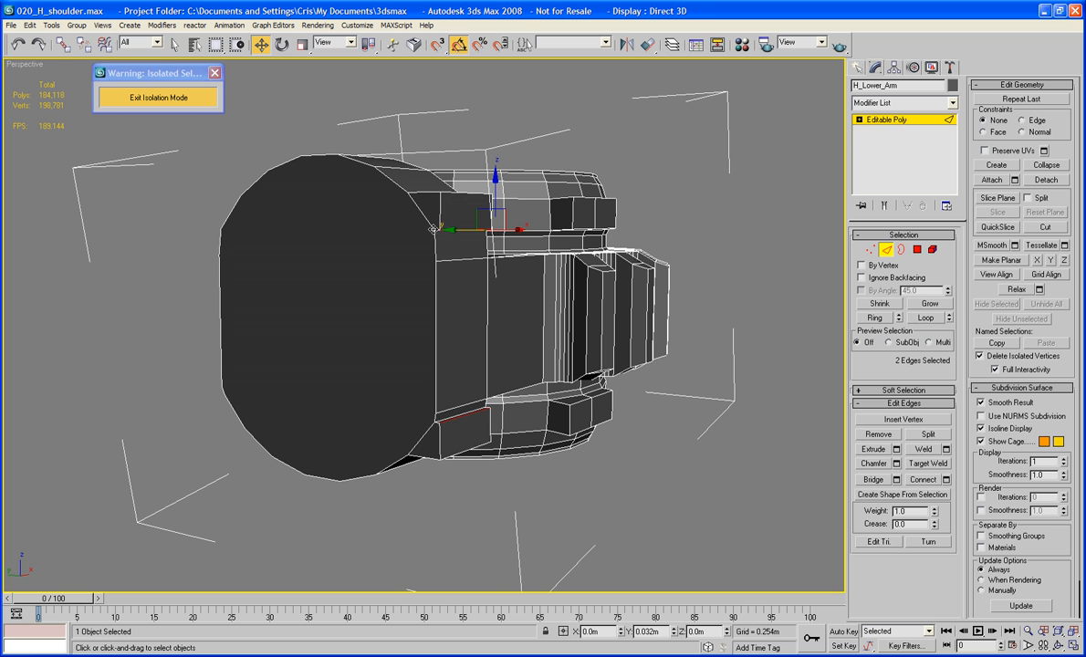
# Step: Move the front vertical edges of the upper and lower blocks about 0.015 m along X
pyautogui.keyDown('alt'); pyautogui.moveTo(474, 214); pyautogui.dragTo(488, 278, button='middle'); pyautogui.keyUp('alt')
pyautogui.click(296, 300)
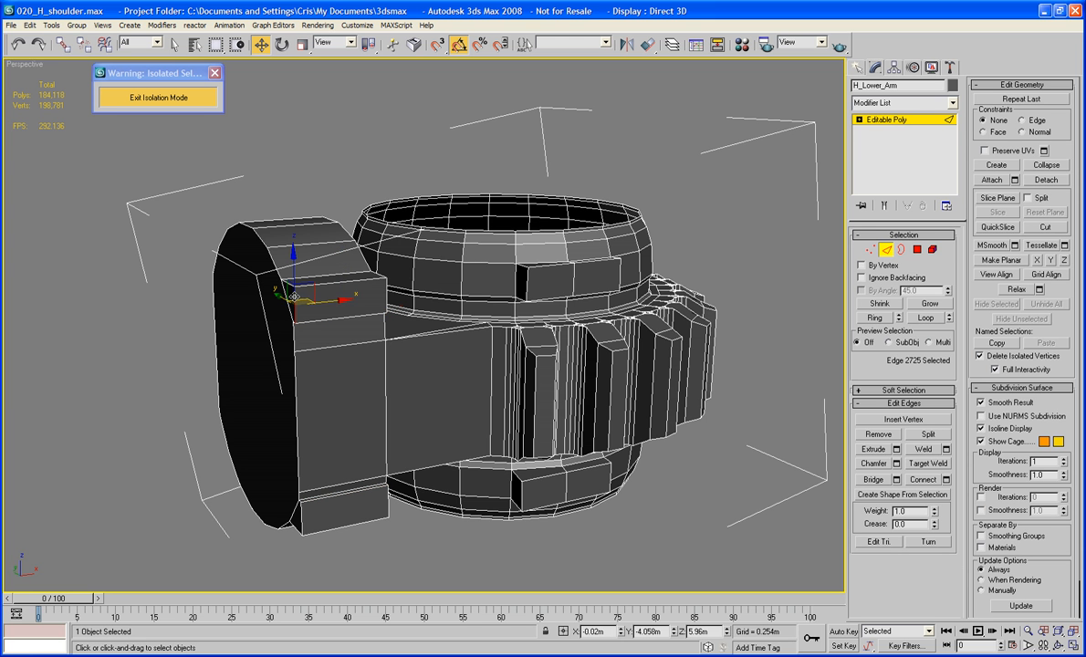
pyautogui.keyDown('ctrl'); pyautogui.click(302, 518); pyautogui.keyUp('ctrl')
pyautogui.moveTo(365, 521); pyautogui.dragTo(366, 506)
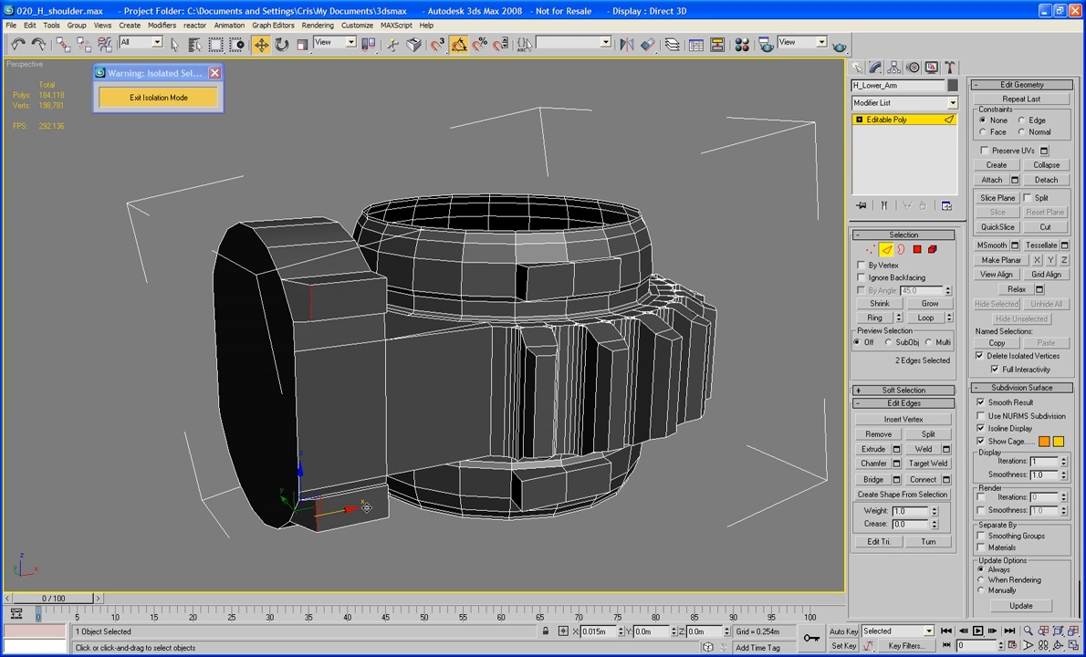
# Step: Align the rim edges beside the blocks in the YZ plane, moving the lower one about 0.013 m in Y and -0.016 m in Z
pyautogui.keyDown('alt'); pyautogui.moveTo(366, 507); pyautogui.dragTo(484, 329, button='middle'); pyautogui.keyUp('alt')
pyautogui.click(456, 304)
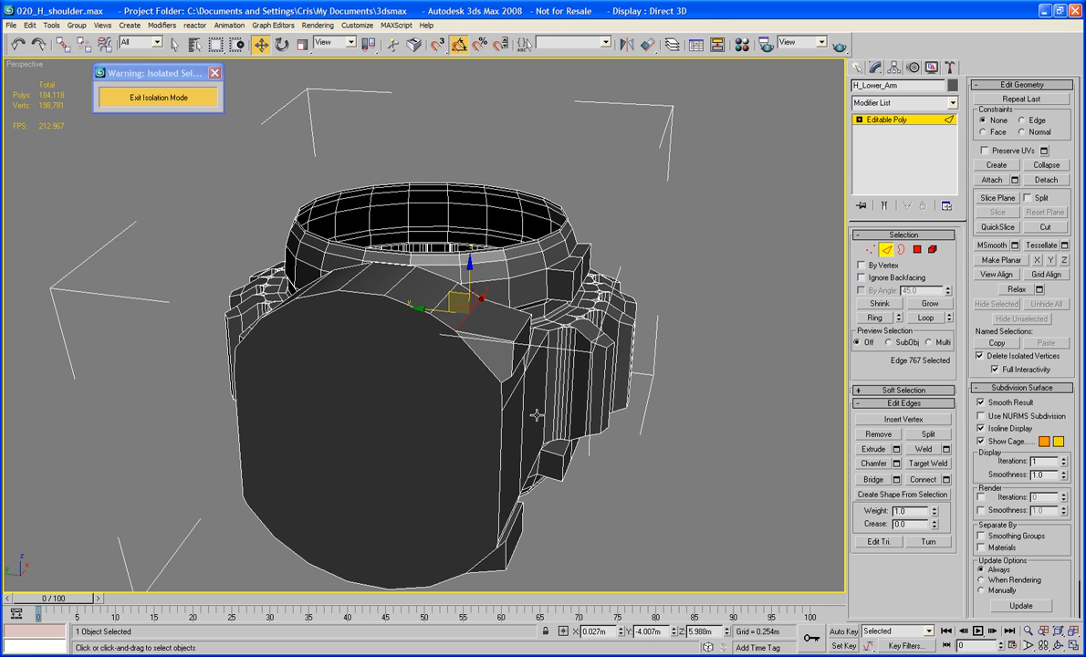
pyautogui.keyDown('alt'); pyautogui.moveTo(538, 412); pyautogui.dragTo(542, 266, button='middle'); pyautogui.keyUp('alt')
pyautogui.click(488, 342)
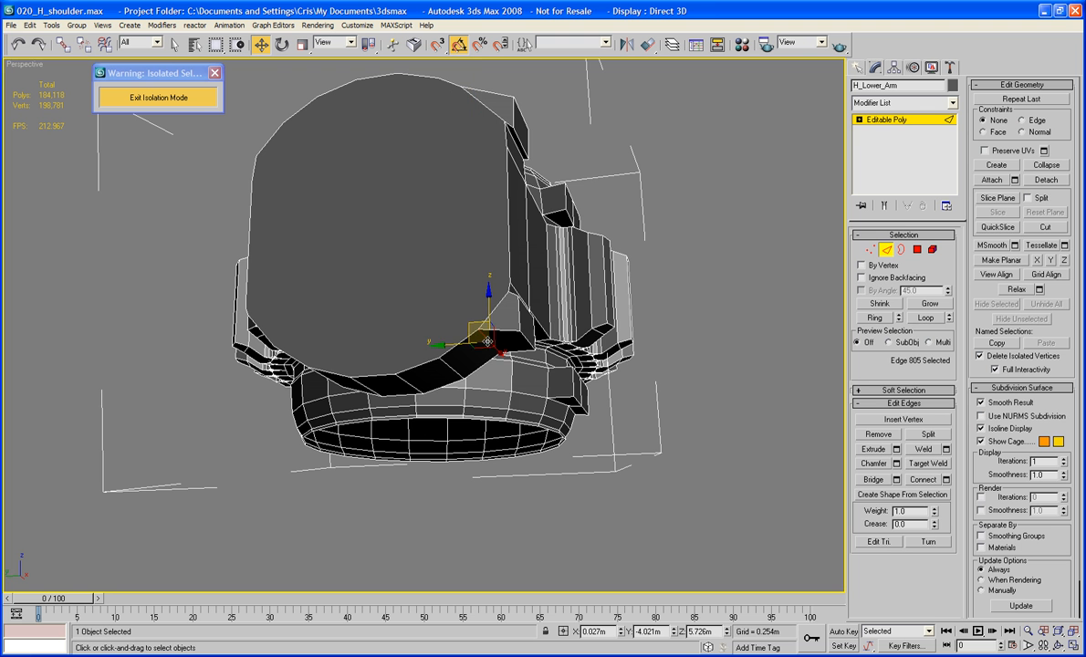
pyautogui.moveTo(477, 323); pyautogui.dragTo(465, 339)
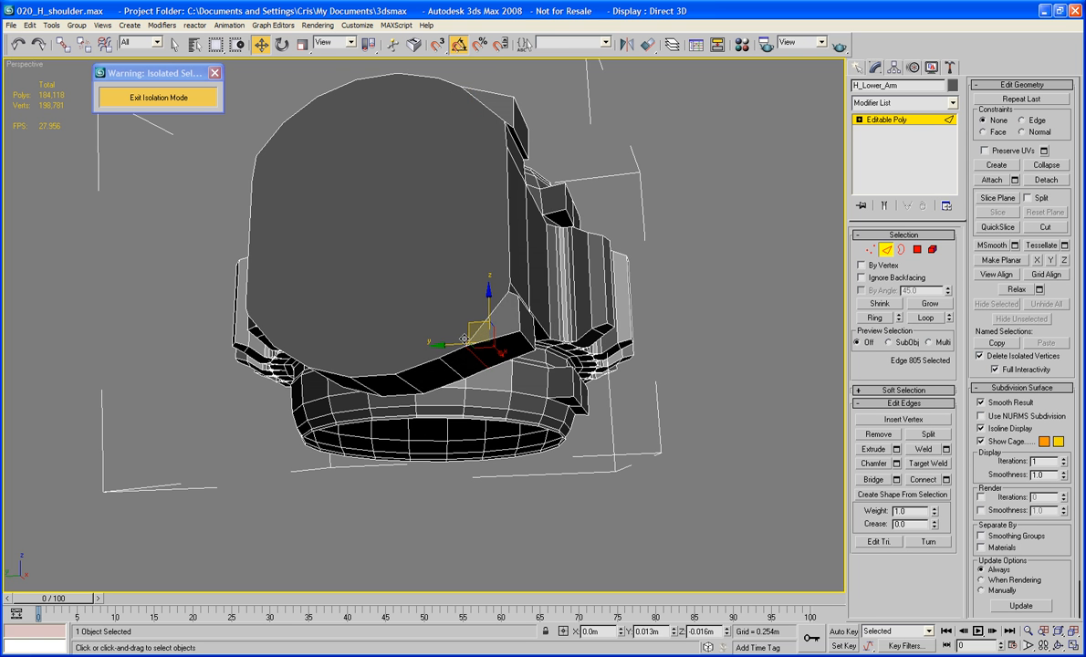
pyautogui.click(662, 216)
pyautogui.keyDown('alt'); pyautogui.moveTo(662, 217); pyautogui.dragTo(540, 241, button='middle'); pyautogui.keyUp('alt')
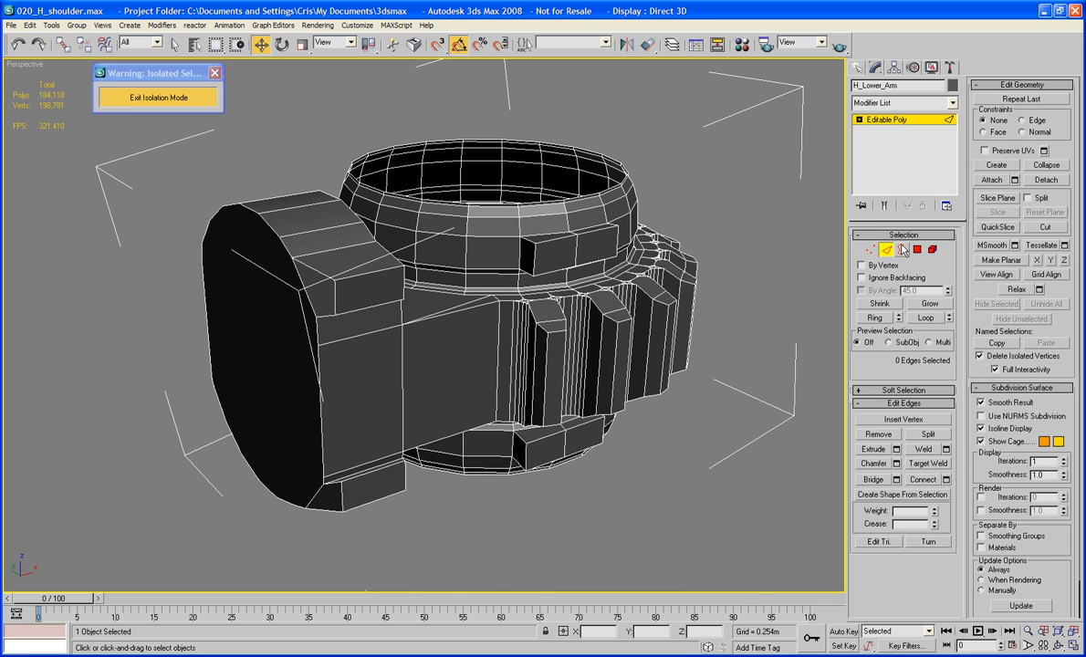
# Step: Bridge the end polygon of the upper corner block to the facing end polygon of the block on the upper ring
pyautogui.press('4')
pyautogui.click(533, 258)
pyautogui.keyDown('alt'); pyautogui.moveTo(533, 258); pyautogui.dragTo(411, 251, button='middle'); pyautogui.keyUp('alt')
pyautogui.keyDown('ctrl'); pyautogui.click(265, 242); pyautogui.keyUp('ctrl')
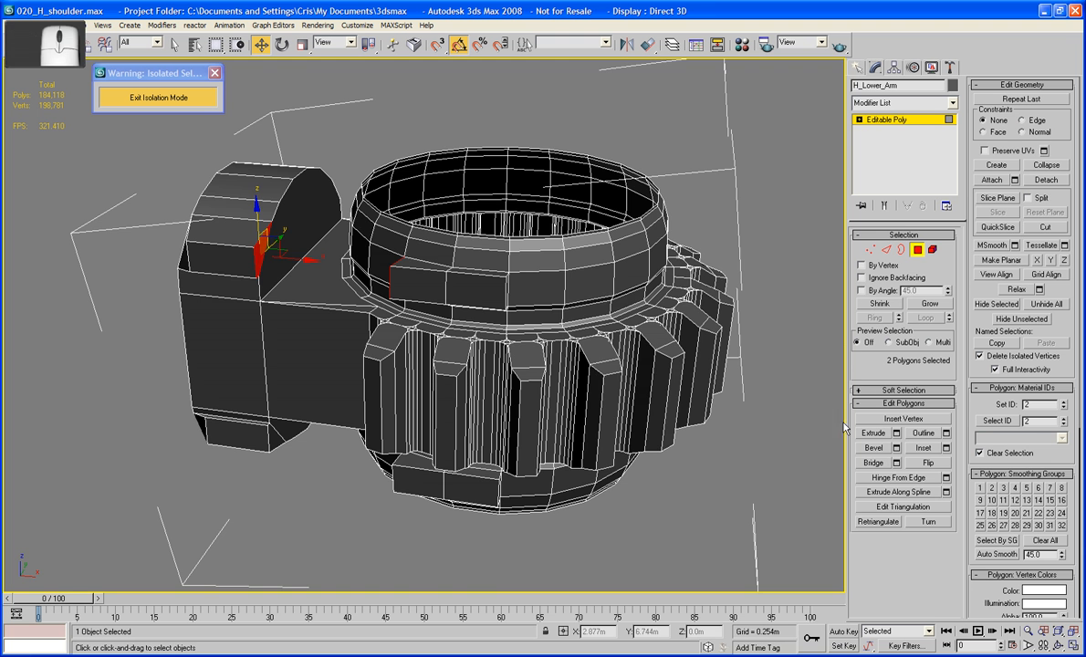
pyautogui.click(874, 463)
# Step: Select the facing end polygons of the lower corner block and the block on the lower ring
pyautogui.keyDown('alt'); pyautogui.moveTo(553, 484); pyautogui.dragTo(353, 383, button='middle'); pyautogui.keyUp('alt')
pyautogui.click(521, 417)
pyautogui.keyDown('ctrl'); pyautogui.click(262, 372); pyautogui.keyUp('ctrl')
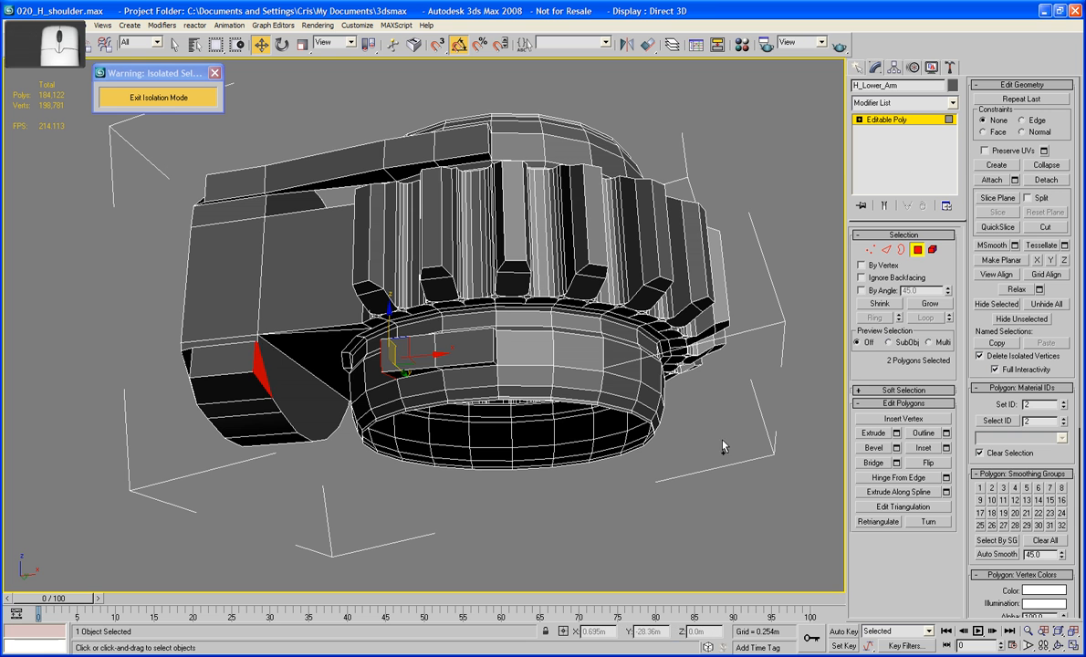
# Step: Try to bridge the two selected lower polygons with the default twist, and undo the bridge
pyautogui.click(877, 462)
pyautogui.click(517, 548)
pyautogui.hotkey('ctrl', 'z')
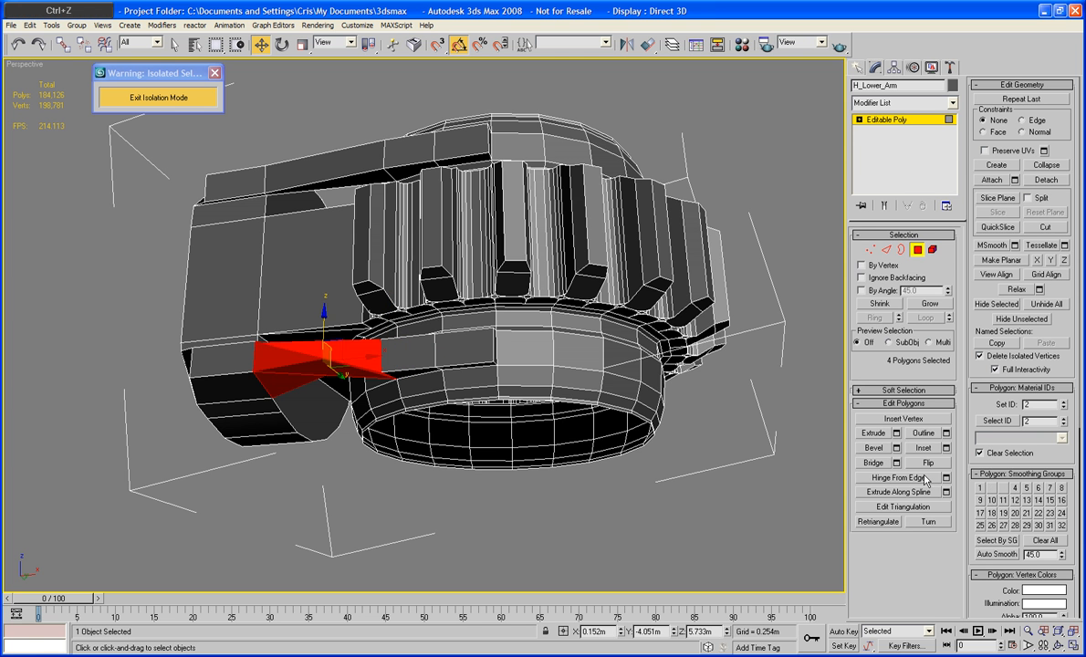
pyautogui.hotkey('ctrl', 'z')
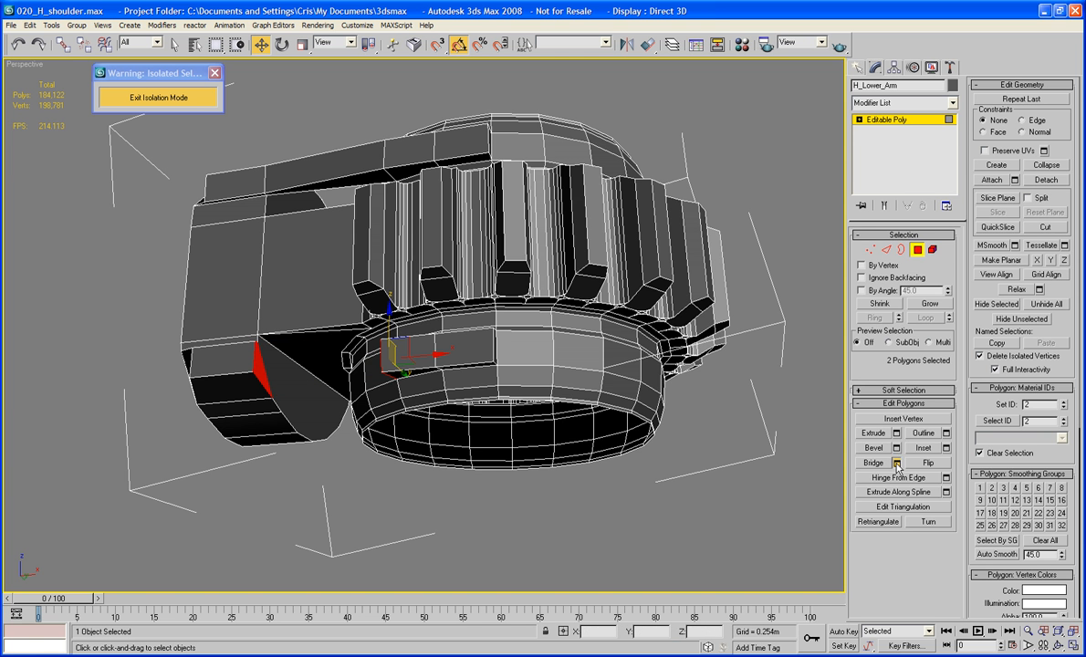
# Step: Bridge the two selected lower polygons with Twist 1 set to 1
pyautogui.click(897, 463)
pyautogui.click(534, 326)
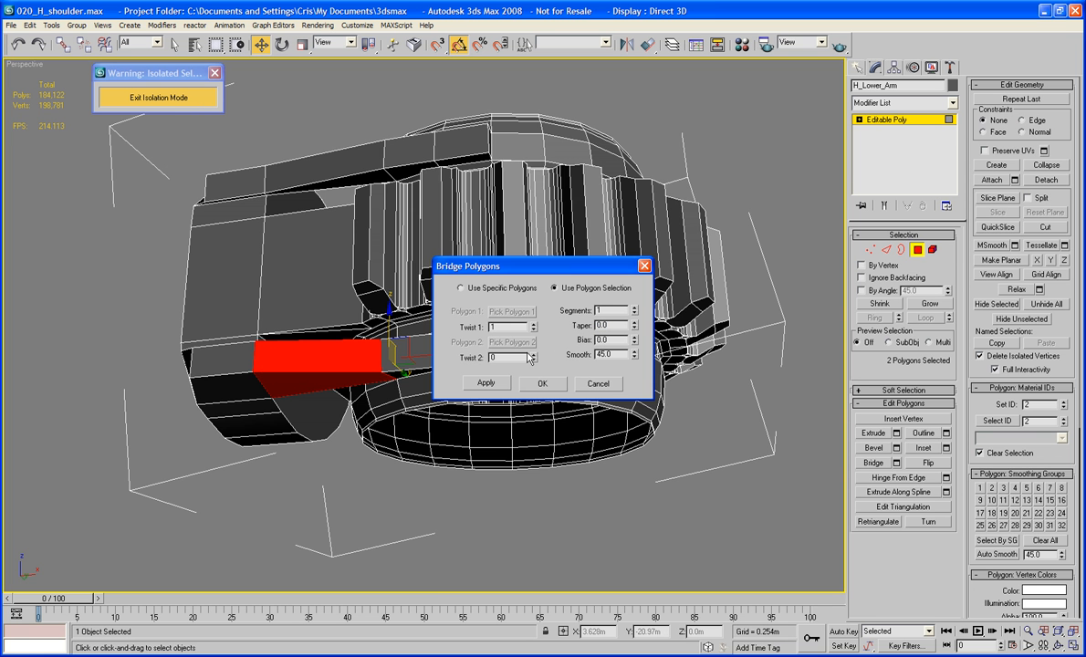
pyautogui.click(543, 384)
# Step: Exit isolation mode and check the lower arm against the whole robot model
pyautogui.keyDown('alt'); pyautogui.moveTo(492, 512); pyautogui.dragTo(255, 400, button='middle'); pyautogui.keyUp('alt')
pyautogui.scroll(-3, 538, 520)
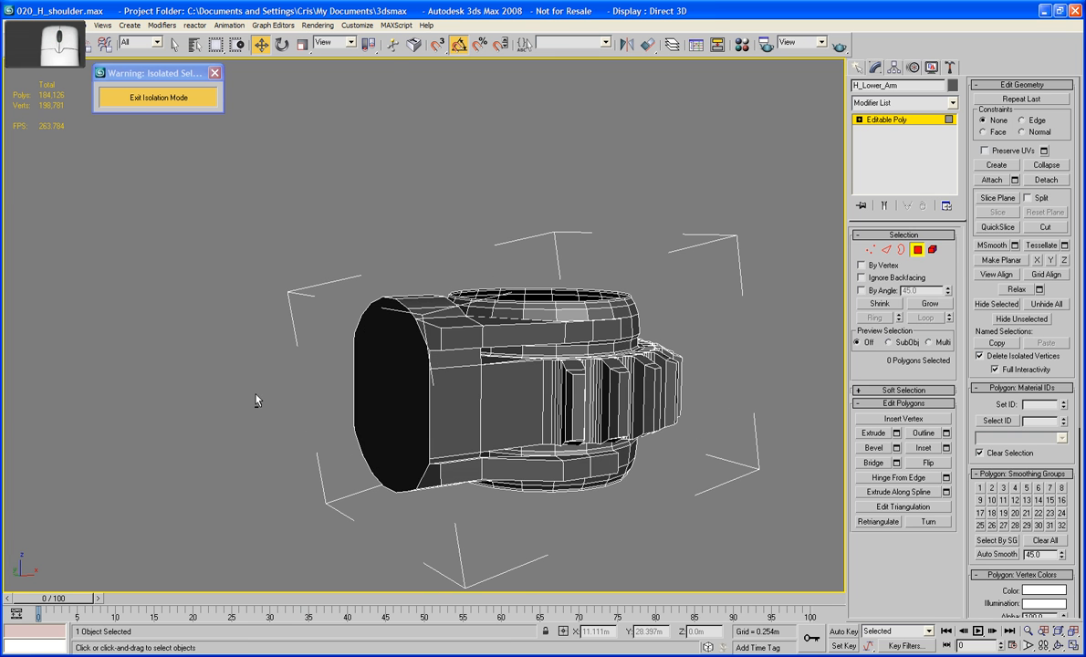
pyautogui.click(128, 96)
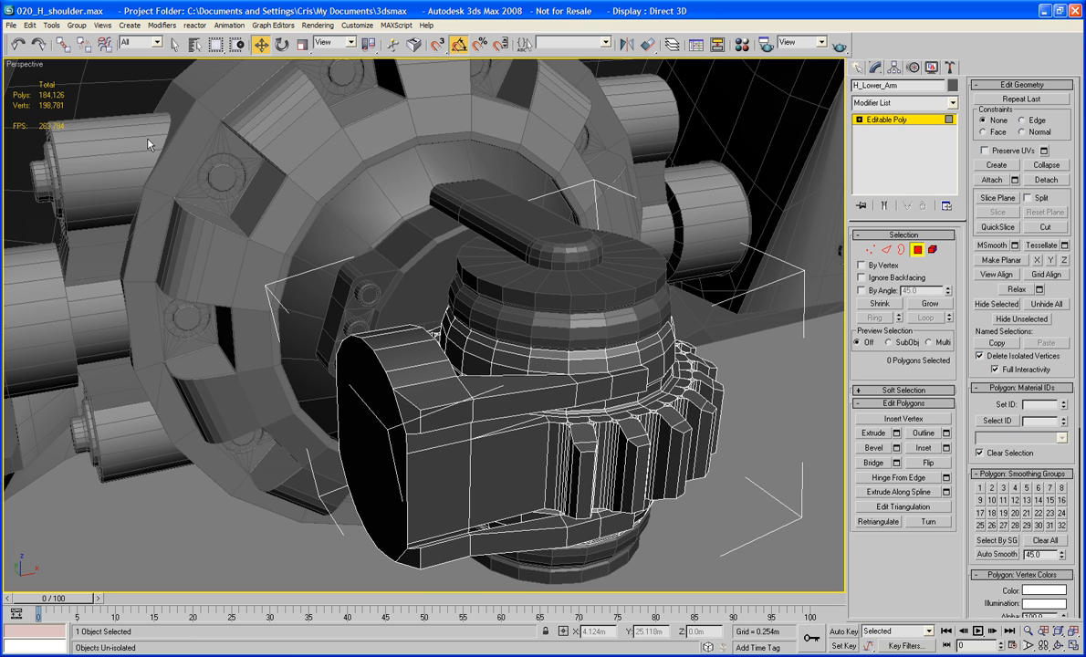
pyautogui.moveTo(243, 250); pyautogui.dragTo(268, 237, button='middle')
pyautogui.scroll(-5, 277, 236)
pyautogui.press('z')
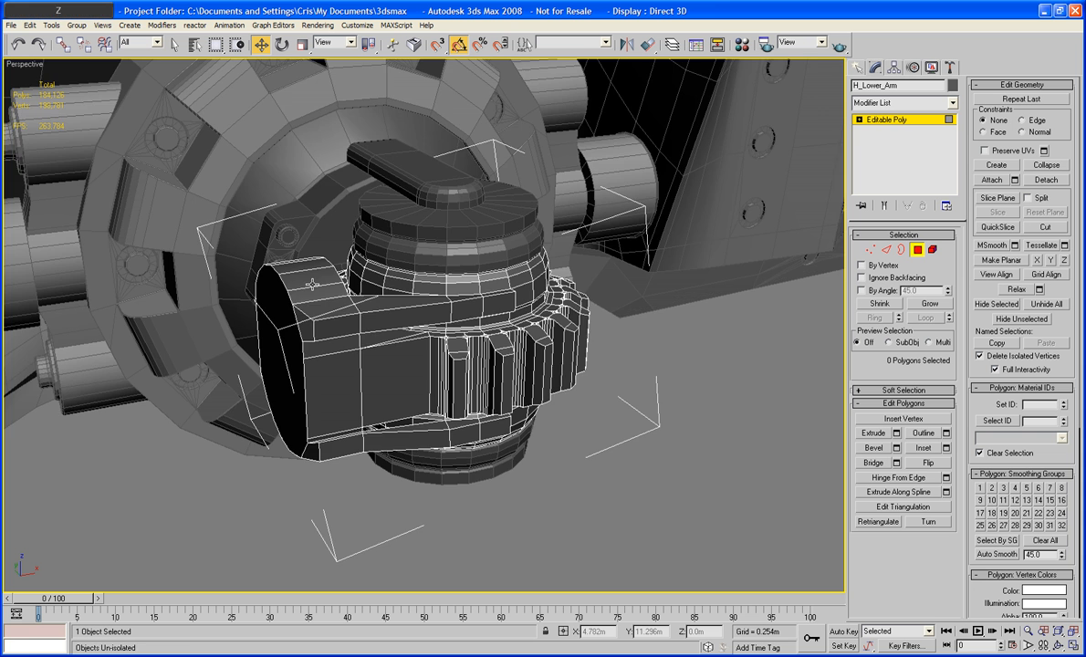
pyautogui.scroll(-6, 334, 339)
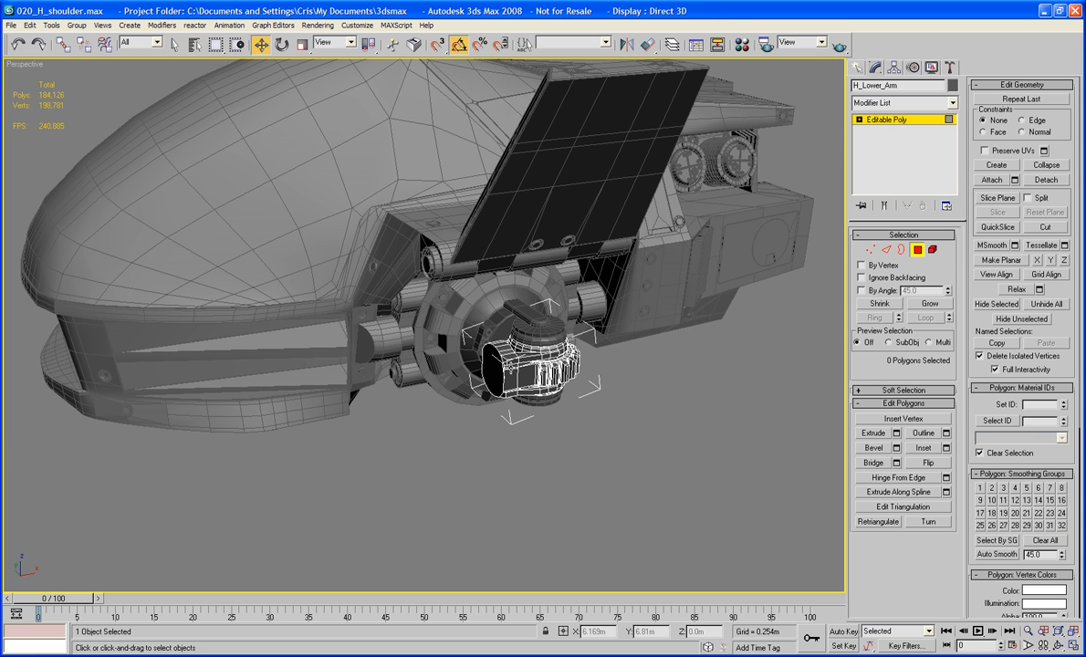
pyautogui.keyDown('alt'); pyautogui.moveTo(673, 388); pyautogui.dragTo(761, 402, button='middle'); pyautogui.keyUp('alt')
pyautogui.keyDown('alt'); pyautogui.moveTo(788, 406); pyautogui.dragTo(663, 404, button='middle'); pyautogui.keyUp('alt')
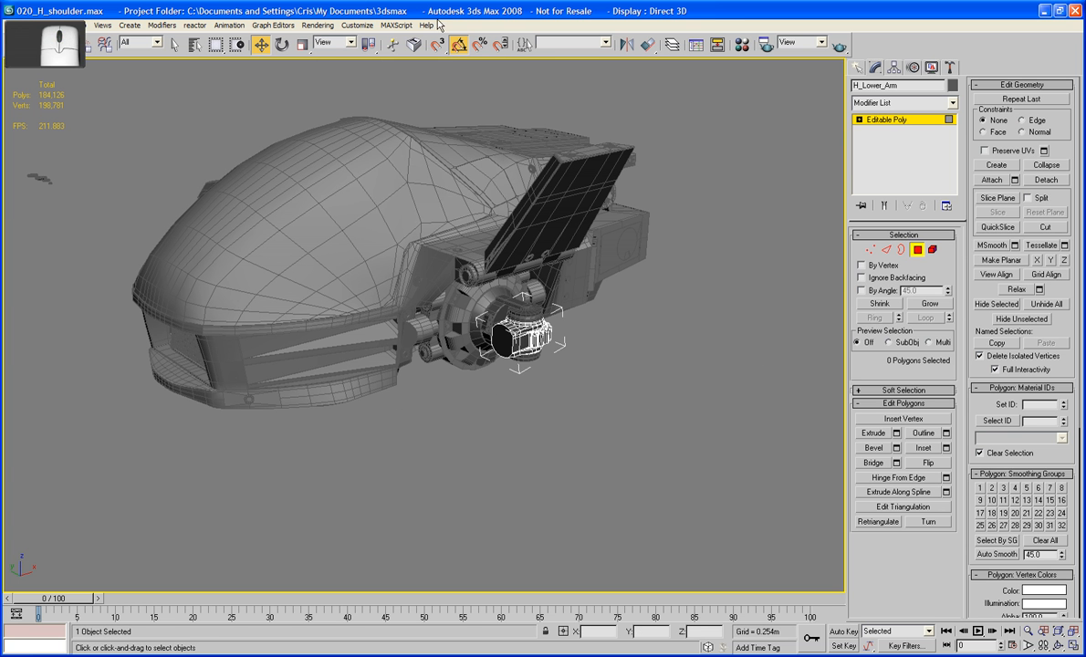
# Step: Run the Paint Hair Floater script from the ED209 SCRIPTS folder and place its window clear of the model
pyautogui.click(356, 24)
pyautogui.click(376, 26)
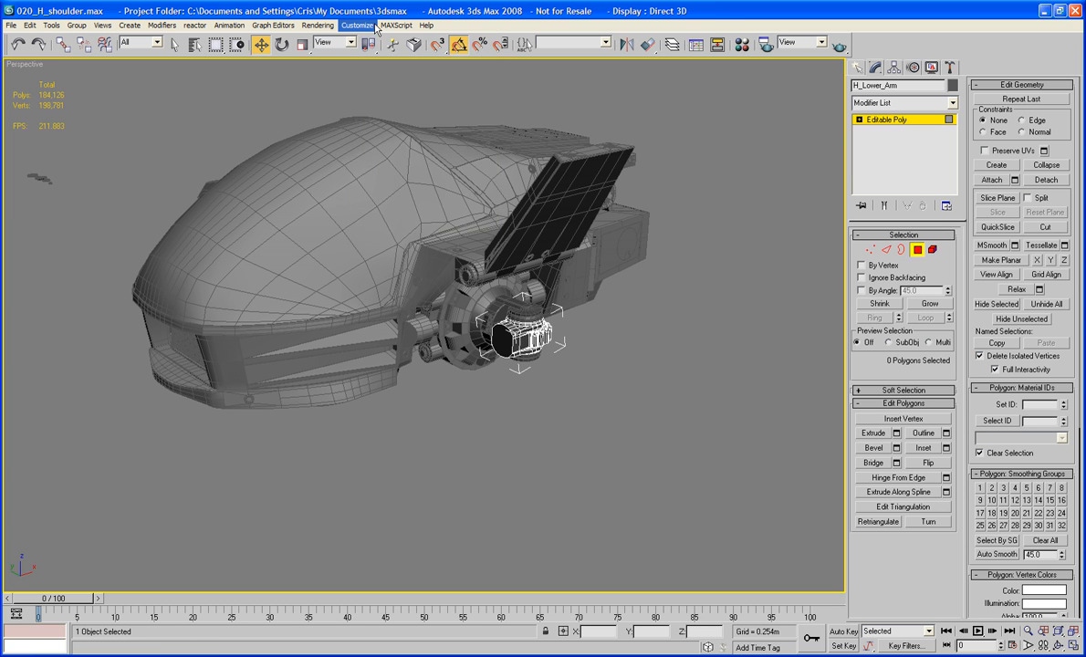
pyautogui.click(344, 26)
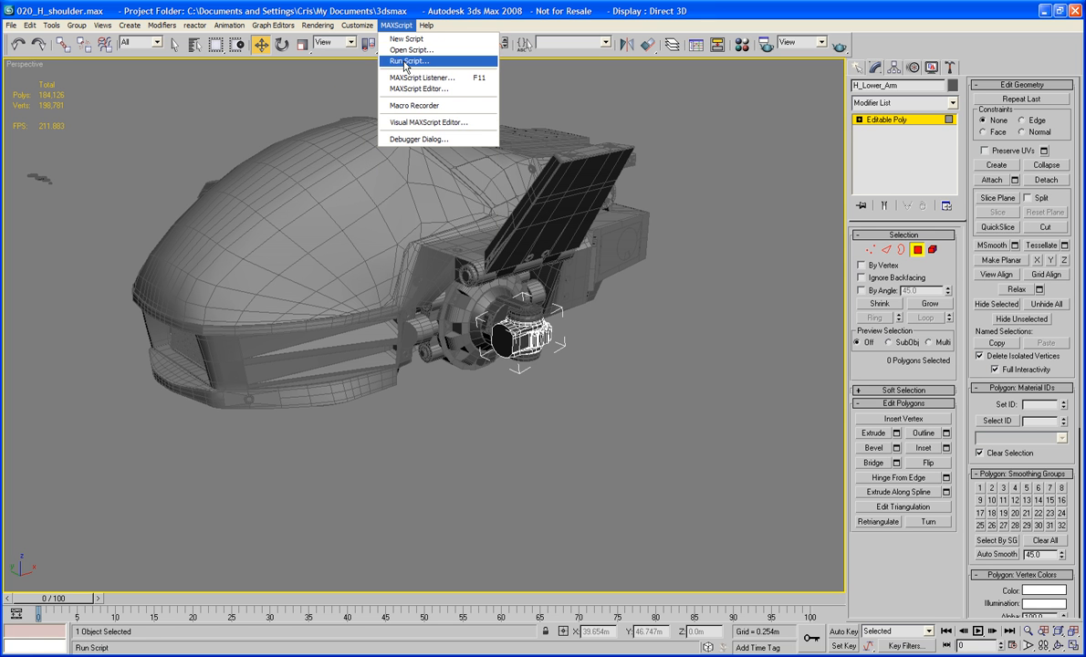
pyautogui.click(378, 65)
pyautogui.click(500, 263)
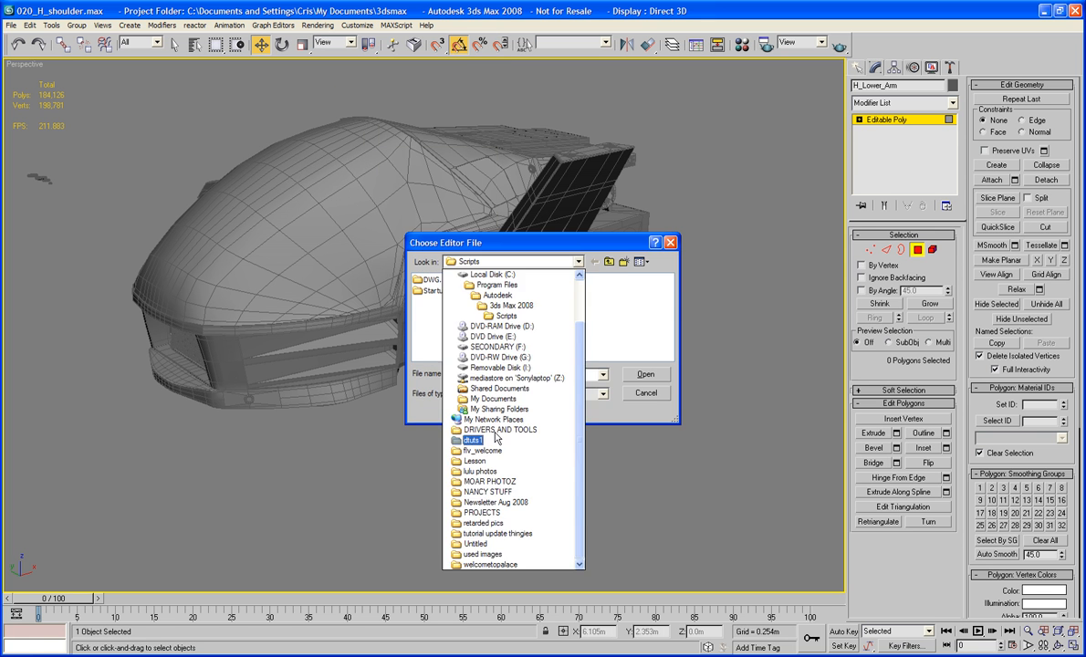
pyautogui.click(465, 479)
pyautogui.doubleClick(433, 302)
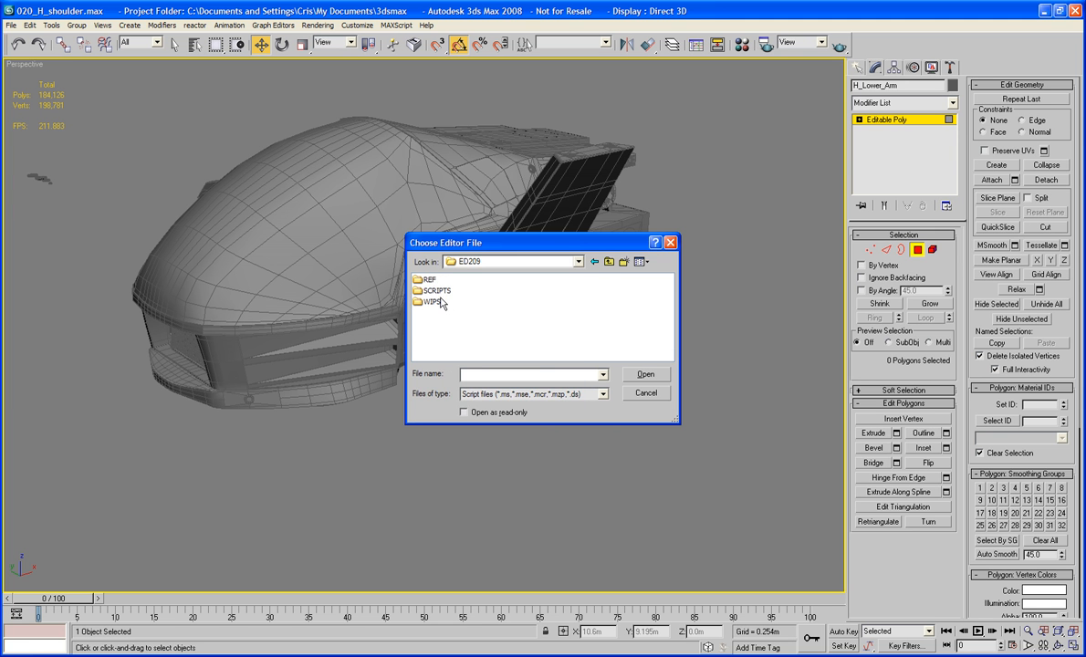
pyautogui.doubleClick(440, 293)
pyautogui.doubleClick(439, 281)
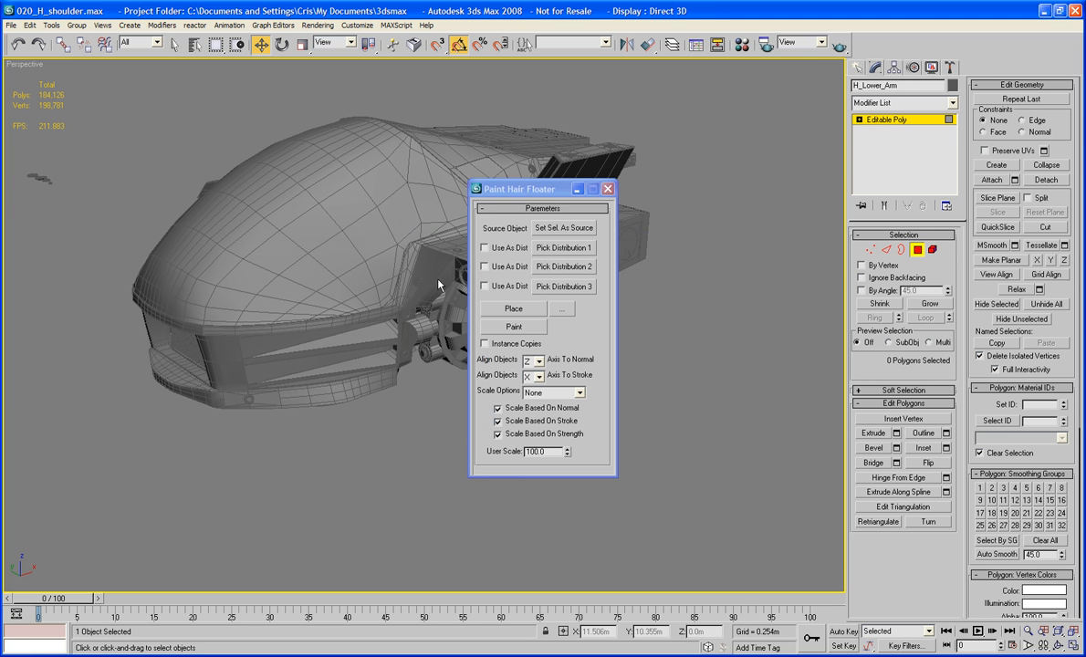
pyautogui.moveTo(515, 189)
pyautogui.mouseDown()
pyautogui.moveTo(854, 156)
pyautogui.moveTo(851, 175)
pyautogui.mouseUp()
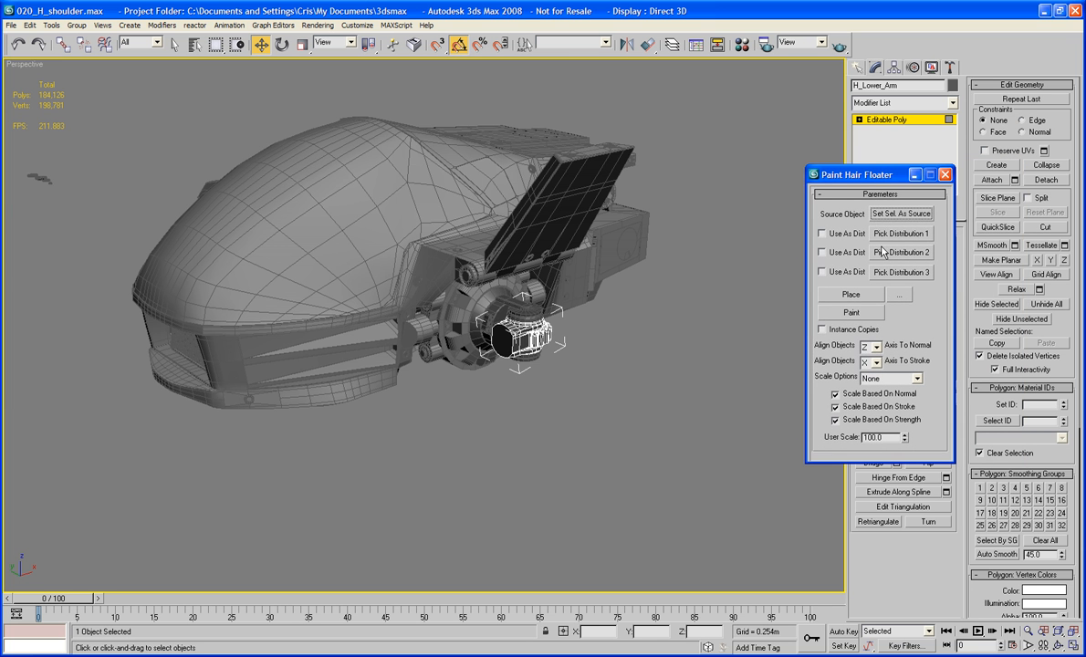
# Step: Assign the large inset bolt among the loose detail pieces beside the robot as Distribution 1
pyautogui.click(901, 239)
pyautogui.moveTo(429, 269); pyautogui.dragTo(584, 347, button='middle')
pyautogui.scroll(3, 342, 301)
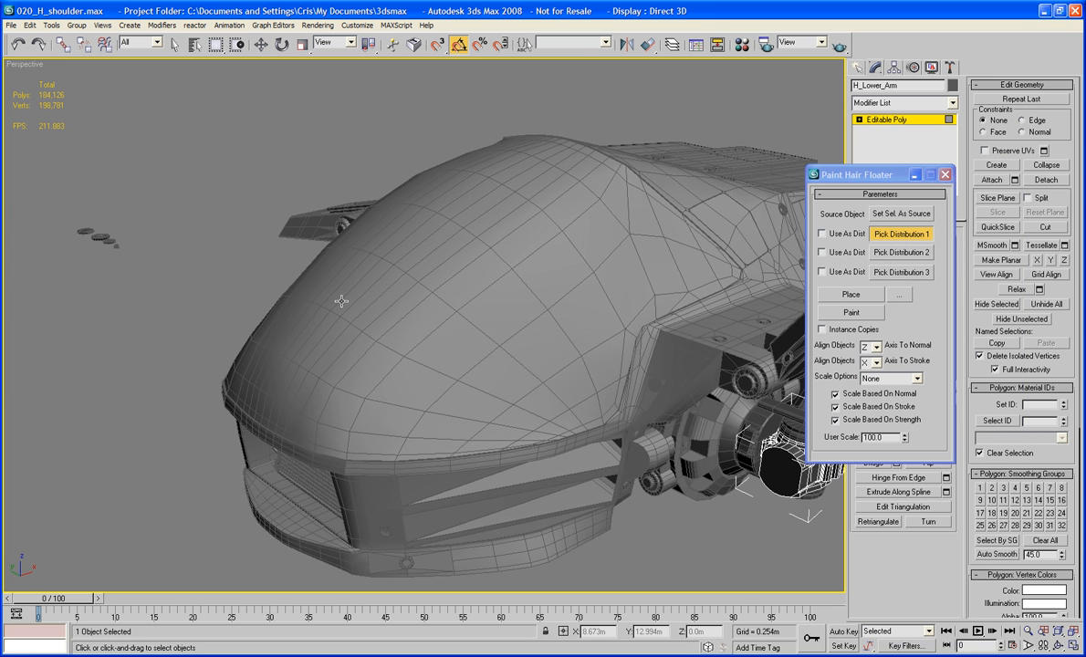
pyautogui.moveTo(239, 276); pyautogui.dragTo(390, 324, button='middle')
pyautogui.scroll(3, 297, 313)
pyautogui.moveTo(292, 313); pyautogui.dragTo(390, 355, button='middle')
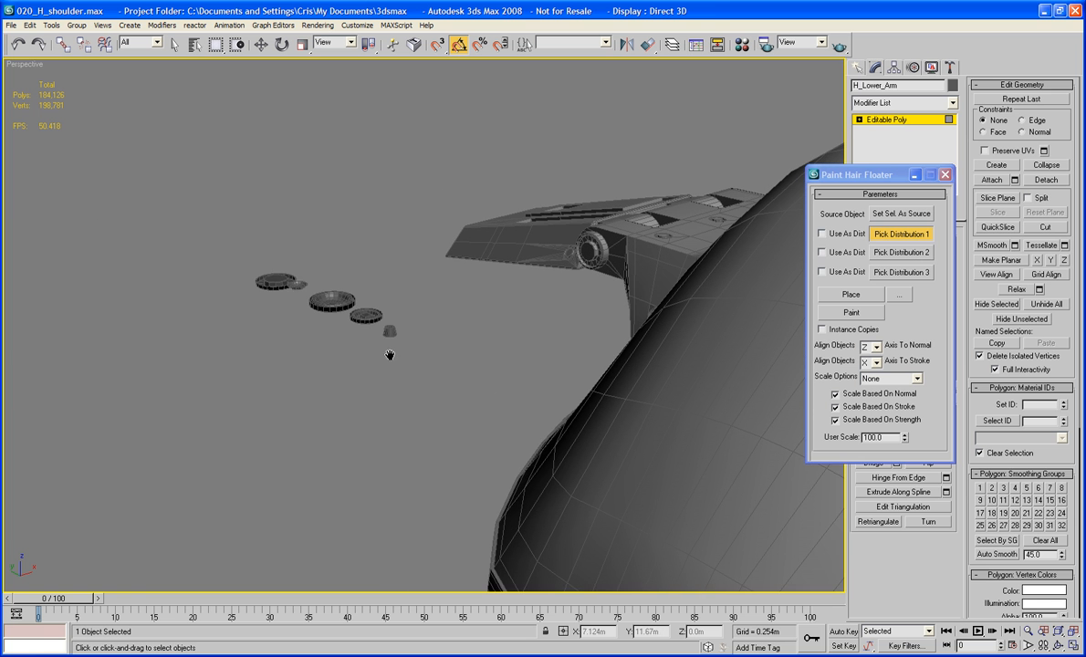
pyautogui.click(273, 280)
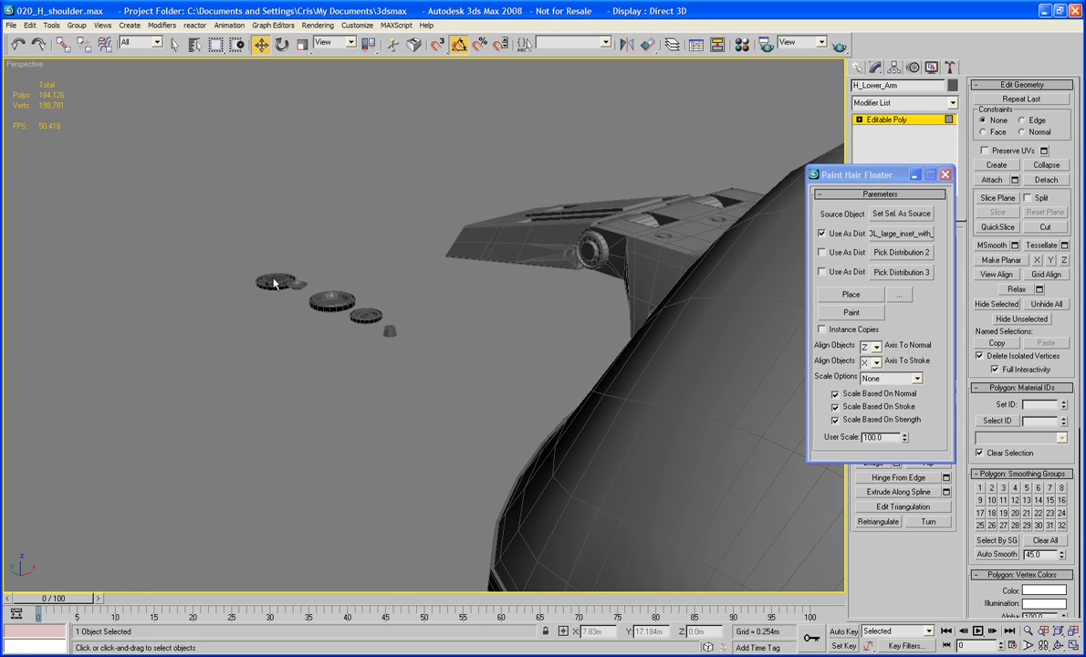
# Step: Assign the medium inset bolt among the loose detail pieces as Distribution 2
pyautogui.click(879, 255)
pyautogui.click(368, 313)
pyautogui.moveTo(667, 314); pyautogui.dragTo(219, 197, button='middle')
pyautogui.scroll(-5, 347, 210)
pyautogui.moveTo(758, 388); pyautogui.dragTo(511, 356, button='middle')
pyautogui.keyDown('alt'); pyautogui.moveTo(665, 371); pyautogui.dragTo(616, 362, button='middle'); pyautogui.keyUp('alt')
pyautogui.scroll(9, 581, 358)
pyautogui.scroll(-1, 581, 363)
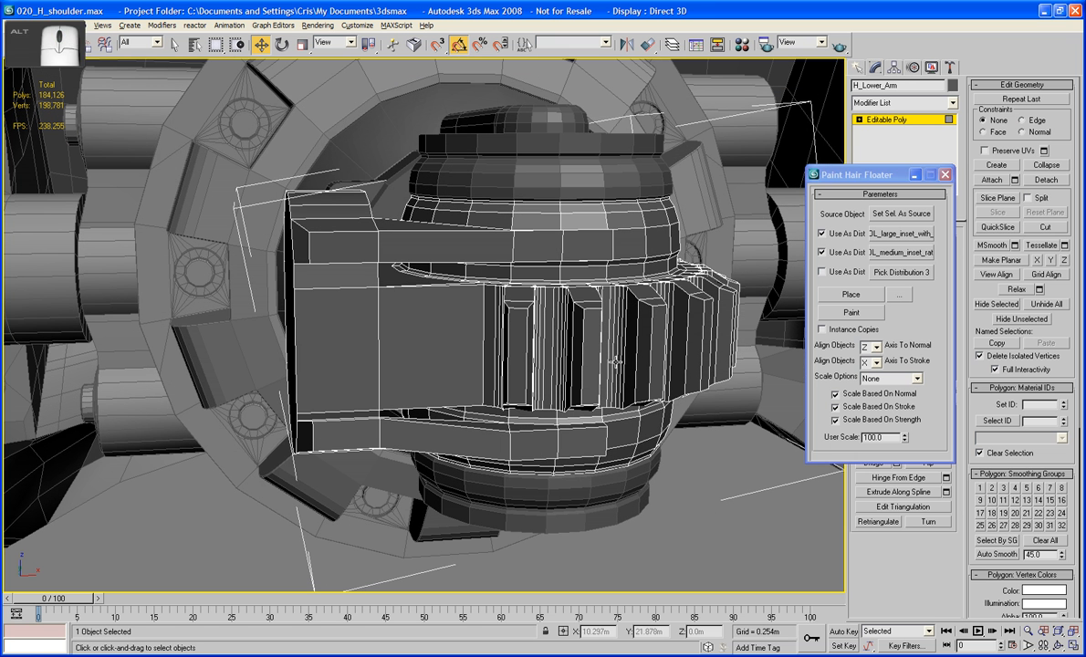
# Step: Place one large inset bolt on the lower arm's flat side face beside the gear teeth, with Distribution 2 disabled
pyautogui.click(851, 294)
pyautogui.click(431, 348)
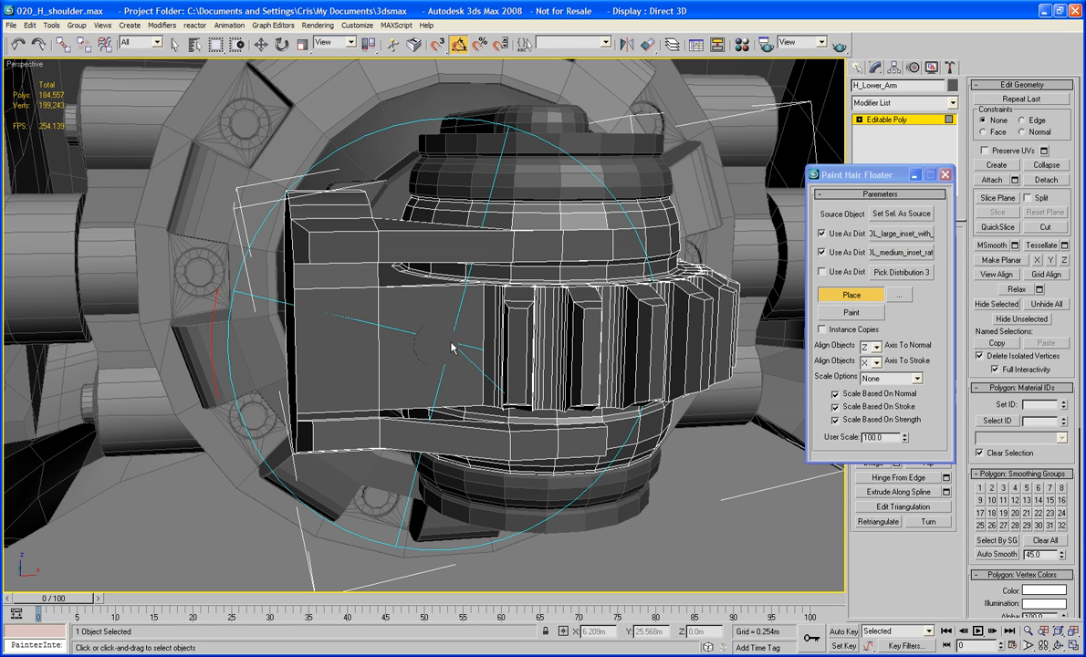
pyautogui.moveTo(433, 344)
pyautogui.keyDown('alt'); pyautogui.mouseDown(button='middle')
pyautogui.moveTo(475, 358)
pyautogui.moveTo(478, 330)
pyautogui.moveTo(465, 316)
pyautogui.moveTo(742, 274)
pyautogui.mouseUp(button='middle'); pyautogui.keyUp('alt')
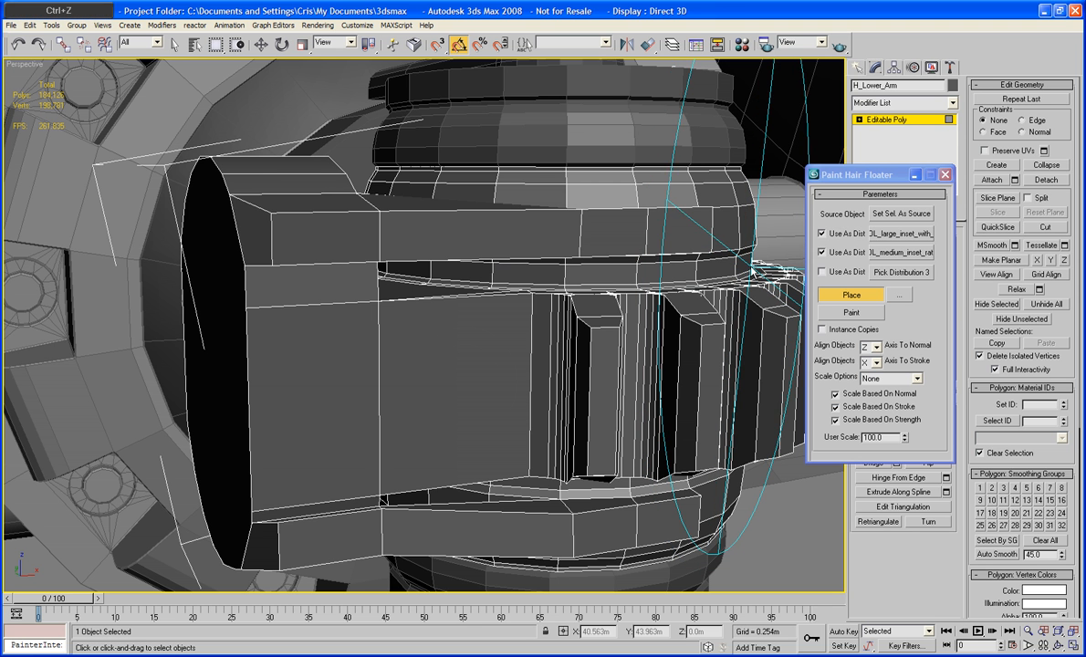
pyautogui.click(821, 253)
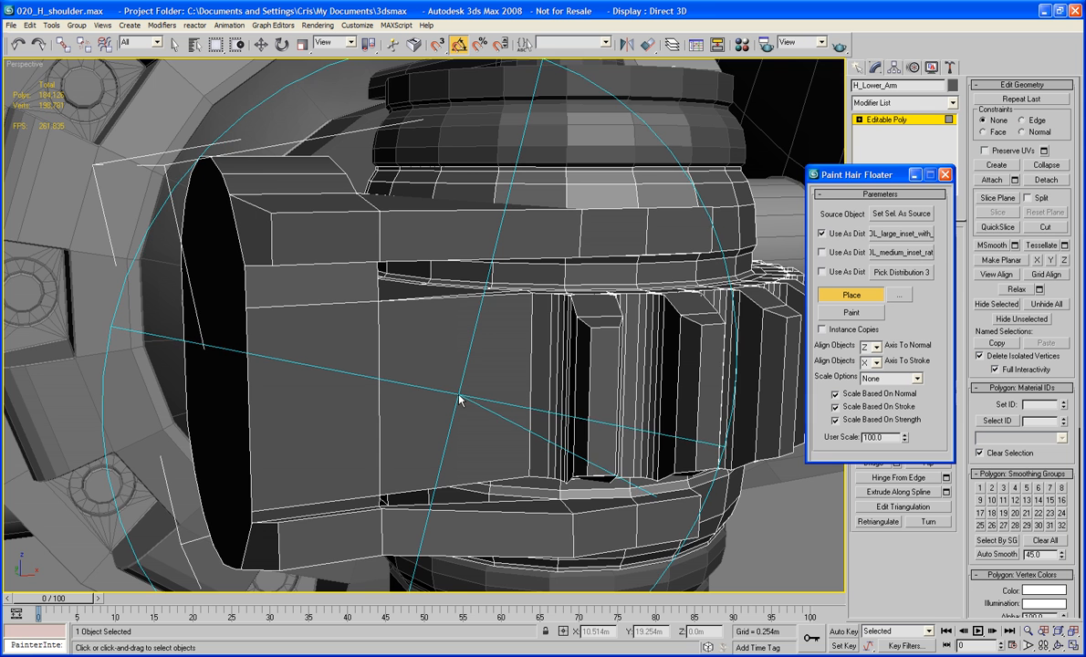
pyautogui.keyDown('alt'); pyautogui.moveTo(461, 391); pyautogui.dragTo(705, 316, button='middle'); pyautogui.keyUp('alt')
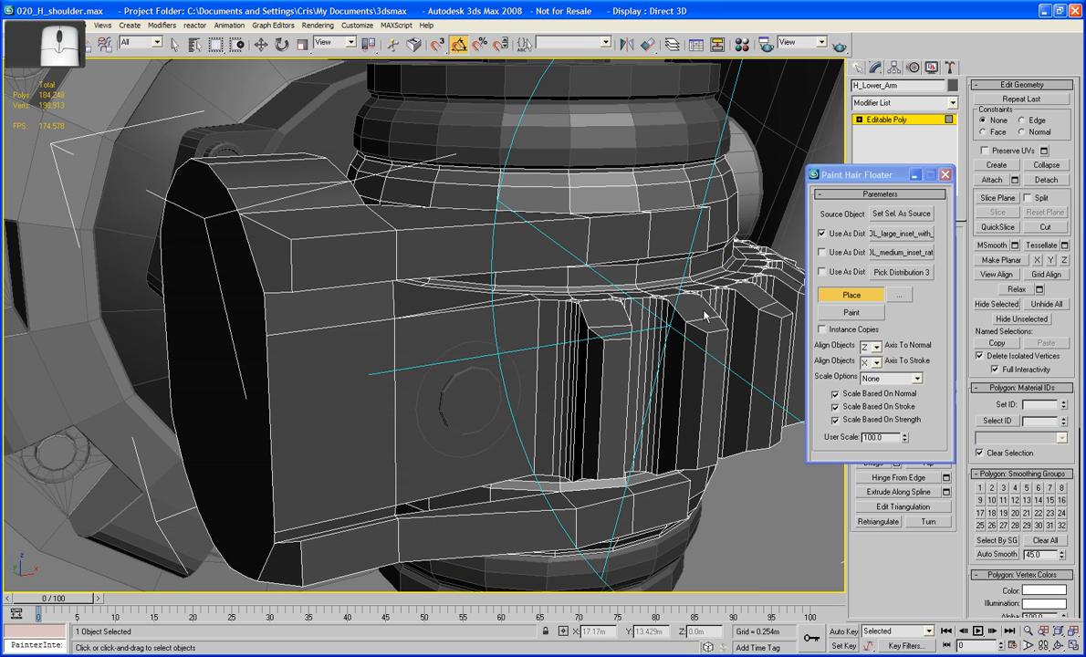
# Step: Disable Distribution 1 and assign the very small protruding bolt among the loose detail pieces beside the robot as Distribution 3
pyautogui.click(822, 234)
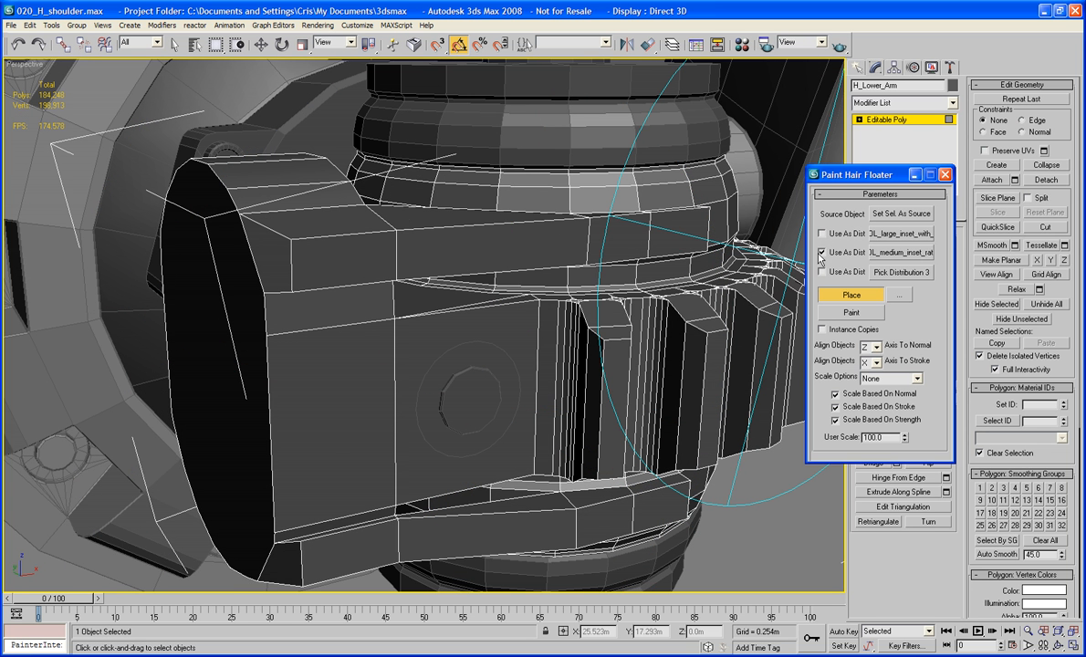
pyautogui.hotkey('ctrl', 'z')
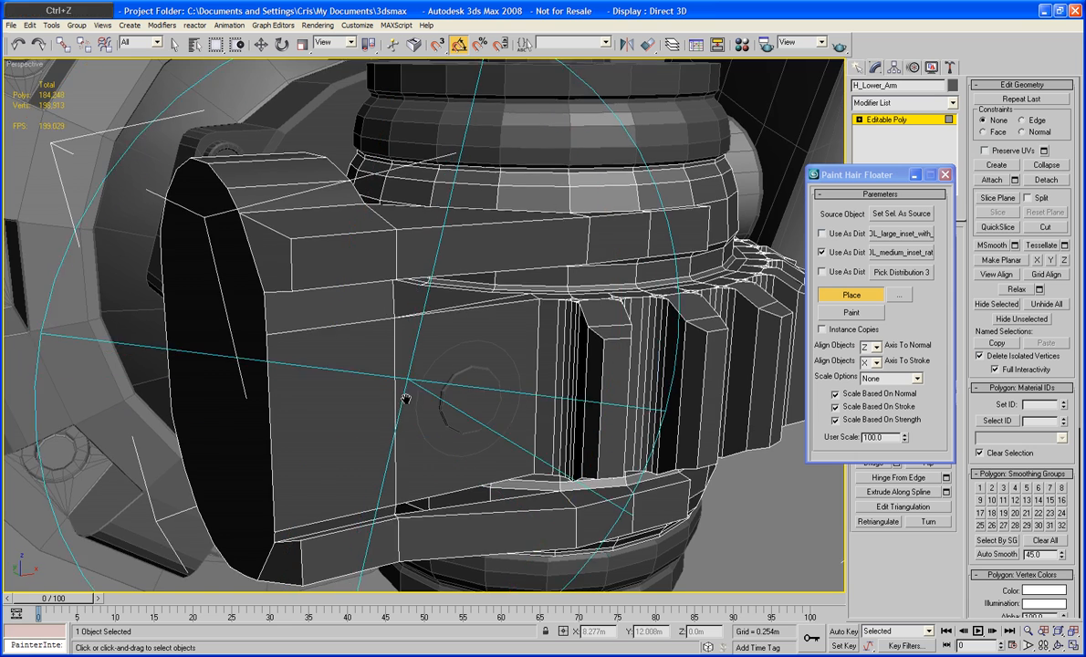
pyautogui.scroll(-10, 406, 399)
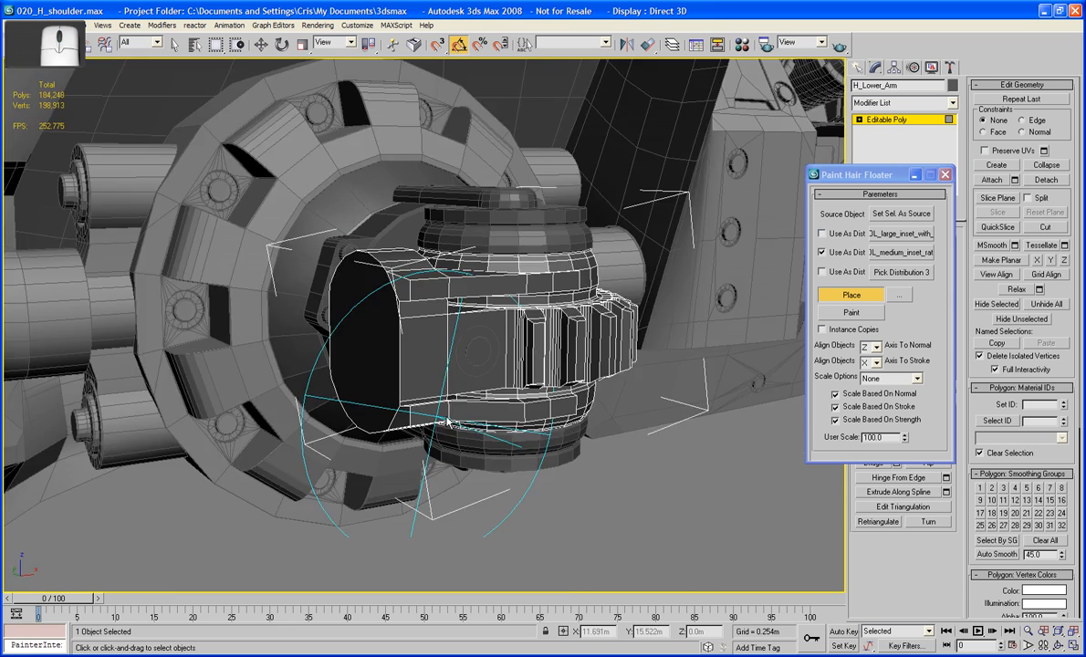
pyautogui.scroll(-10, 275, 375)
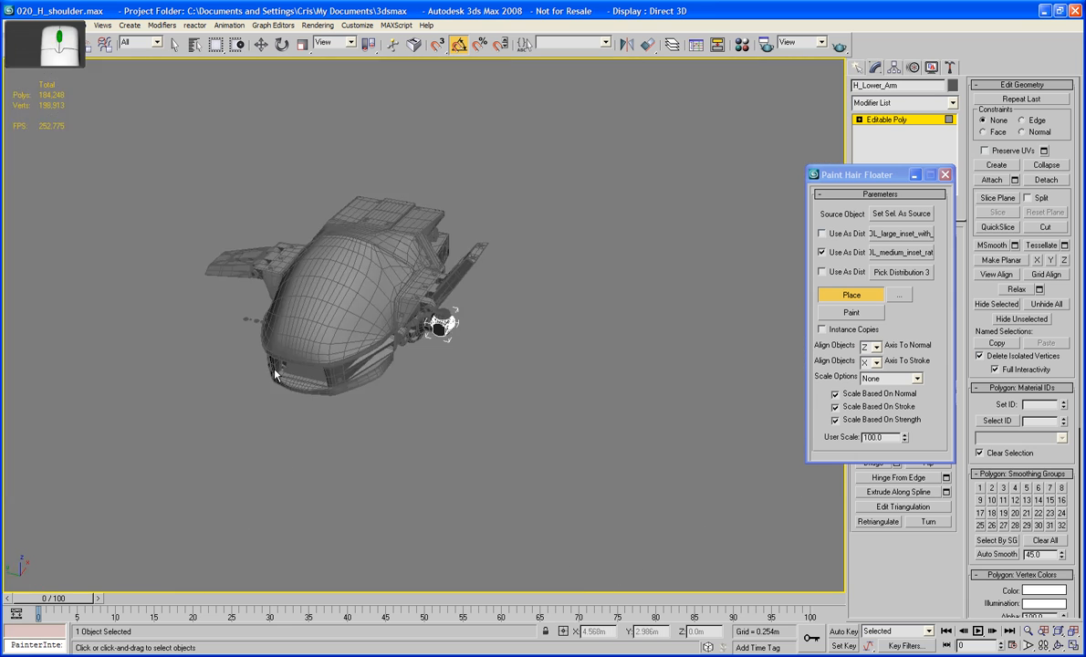
pyautogui.scroll(15, 274, 374)
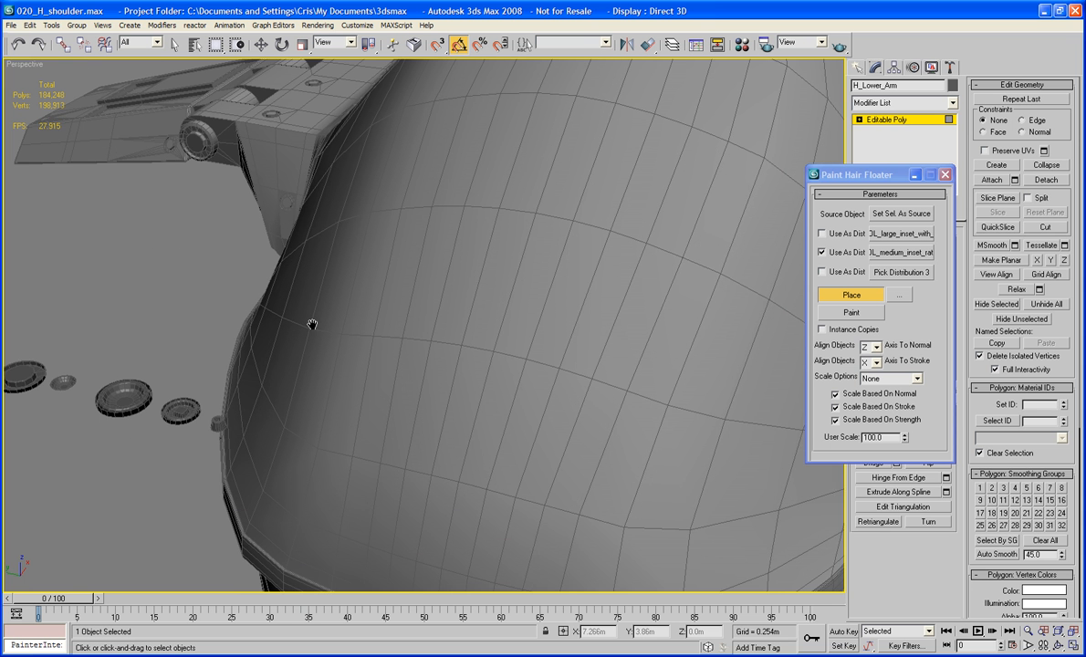
pyautogui.moveTo(312, 325); pyautogui.dragTo(298, 324, button='middle')
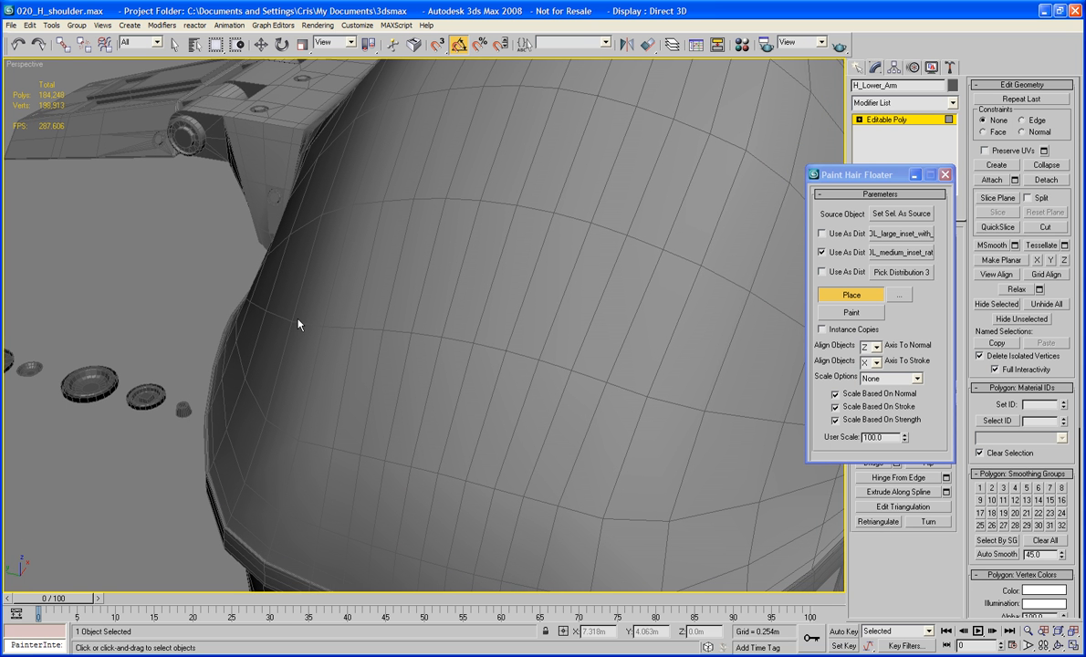
pyautogui.click(897, 274)
pyautogui.click(183, 407)
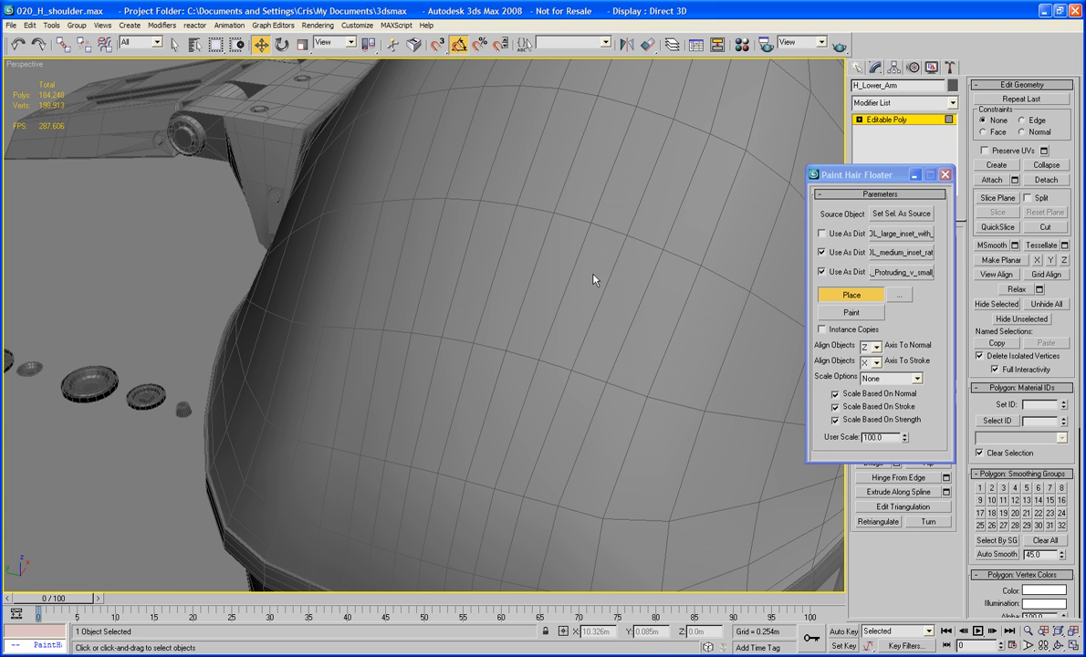
# Step: Return to the lower arm, disable Distribution 2 so only Distribution 3 is used, and reactivate Place
pyautogui.scroll(-12, 622, 237)
pyautogui.keyDown('alt'); pyautogui.moveTo(621, 238); pyautogui.dragTo(499, 299, button='middle'); pyautogui.keyUp('alt')
pyautogui.scroll(5, 516, 266)
pyautogui.scroll(10, 499, 299)
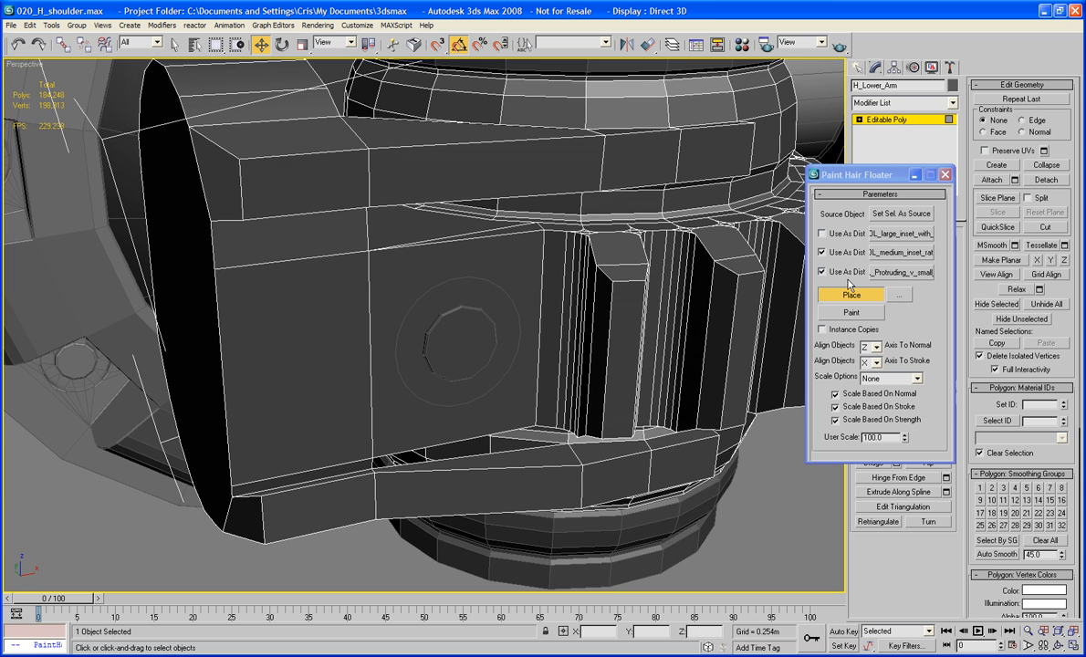
pyautogui.click(822, 253)
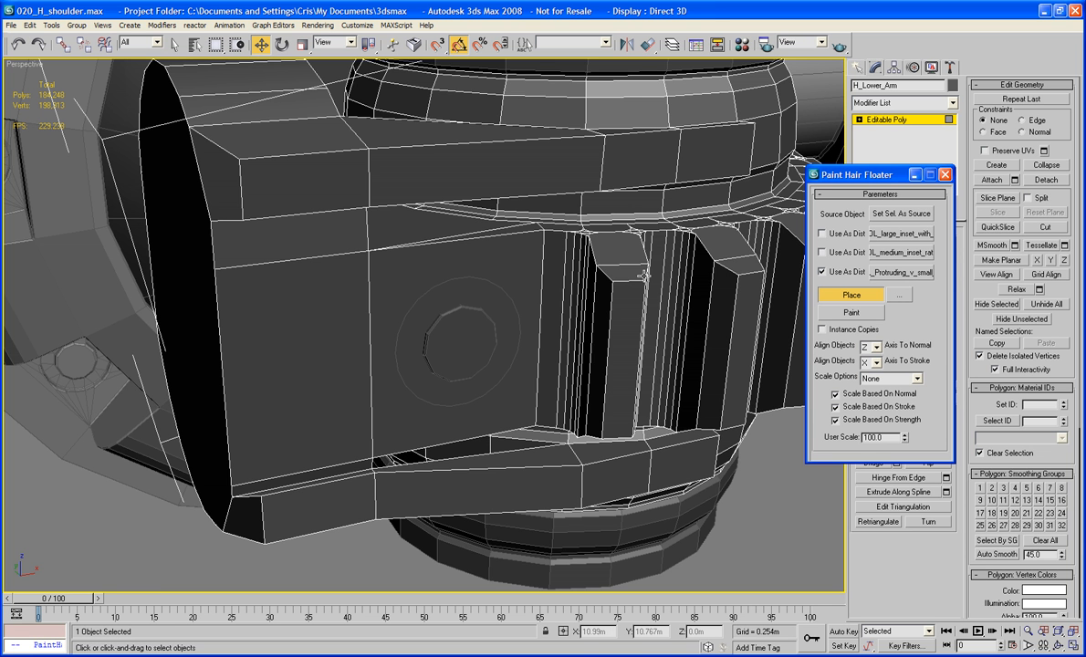
pyautogui.click(851, 298)
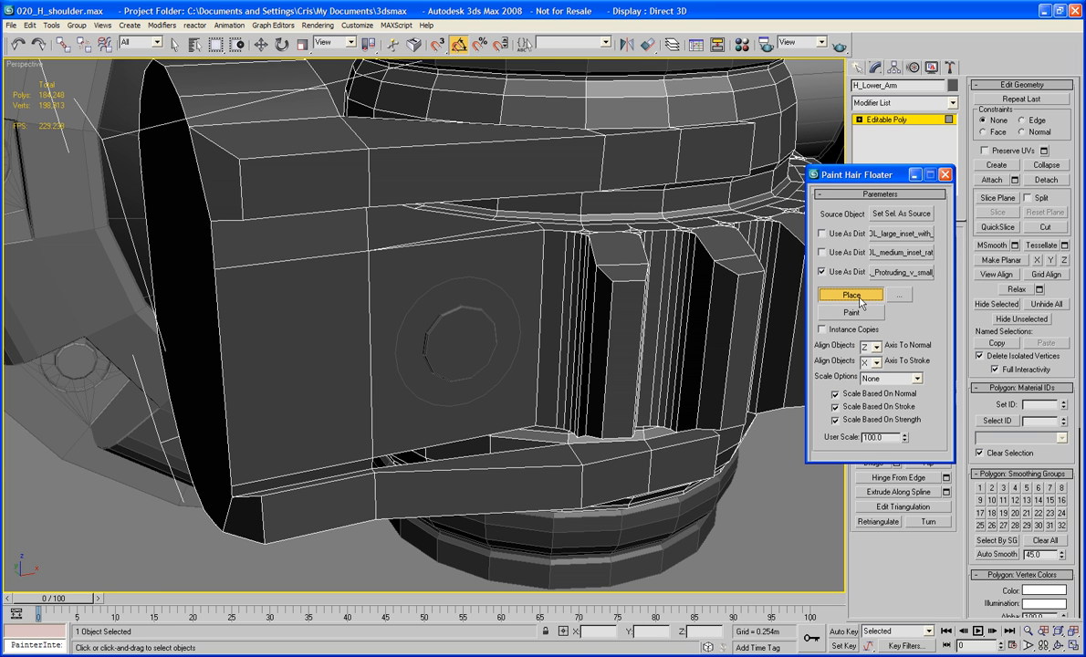
pyautogui.click(296, 193)
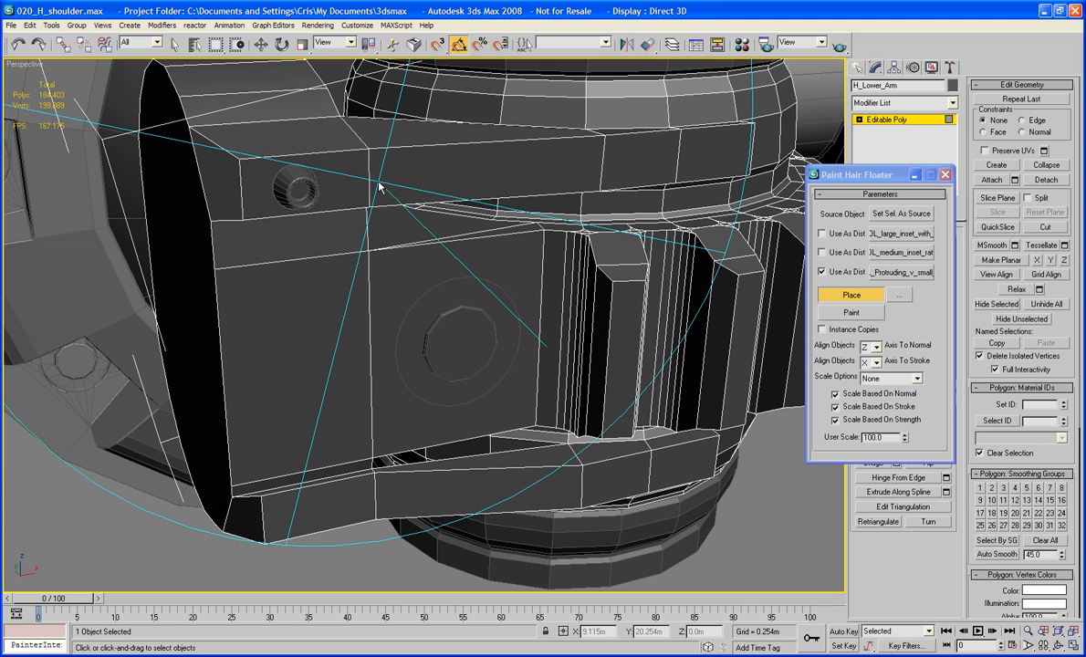
pyautogui.click(347, 186)
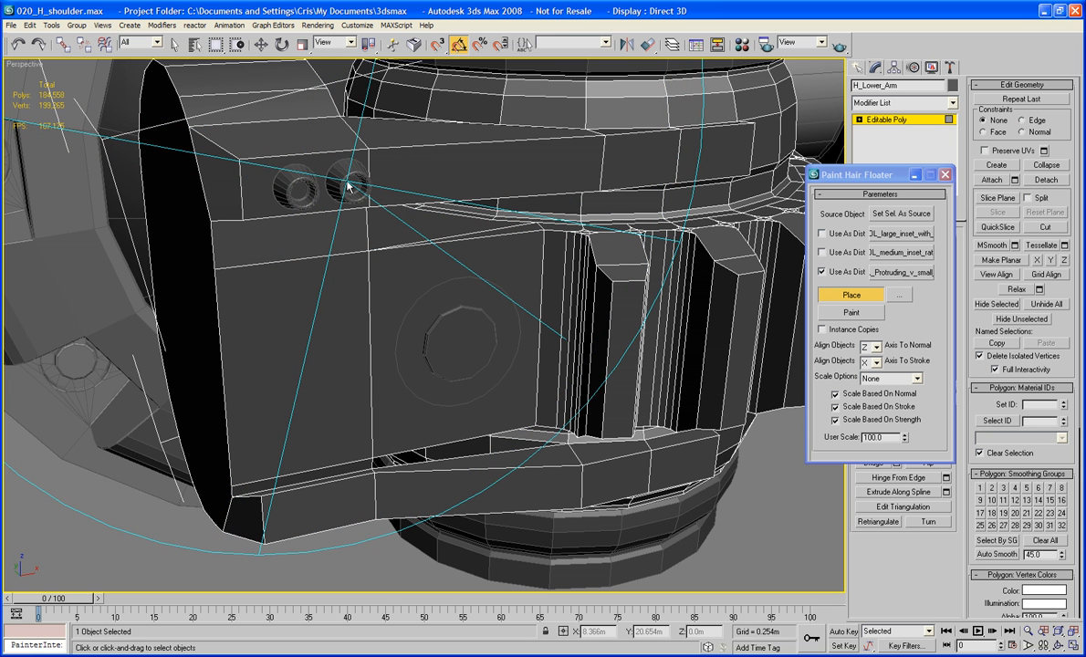
pyautogui.hotkey('ctrl', 'z')
pyautogui.keyDown('alt'); pyautogui.moveTo(347, 186); pyautogui.dragTo(343, 184, button='middle'); pyautogui.keyUp('alt')
pyautogui.click(217, 185)
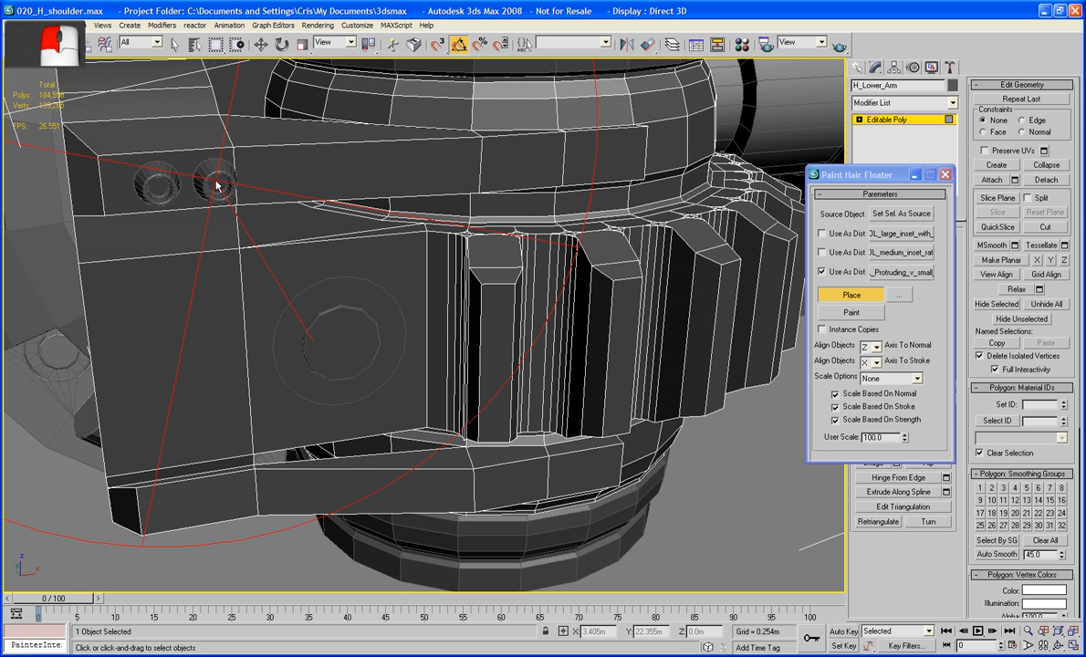
pyautogui.hotkey('ctrl', 'z')
pyautogui.hotkey('ctrl', 'z')
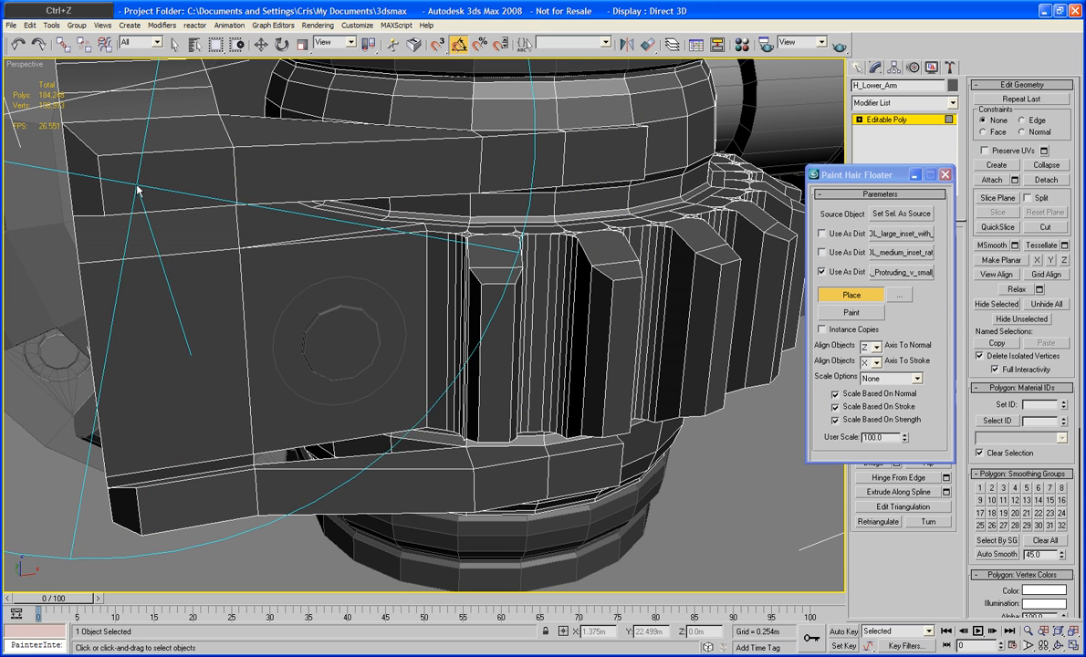
# Step: Place two very small protruding bolts on each of the upper and lower side bands, near the arm's open end
pyautogui.click(133, 185)
pyautogui.click(205, 184)
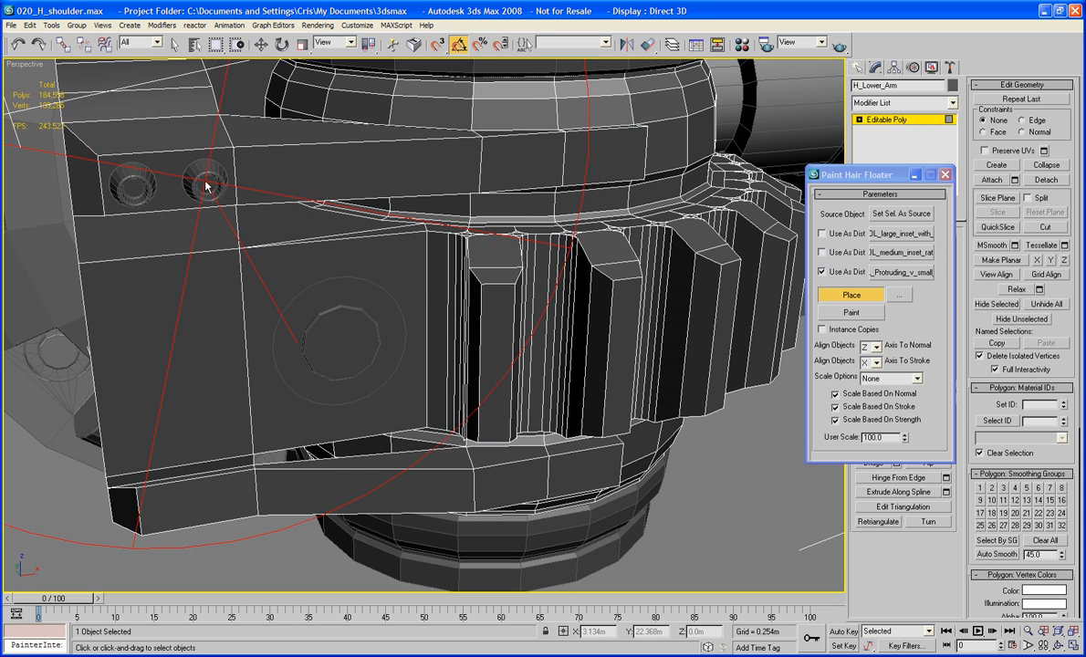
pyautogui.keyDown('alt'); pyautogui.moveTo(240, 278); pyautogui.dragTo(172, 377, button='middle'); pyautogui.keyUp('alt')
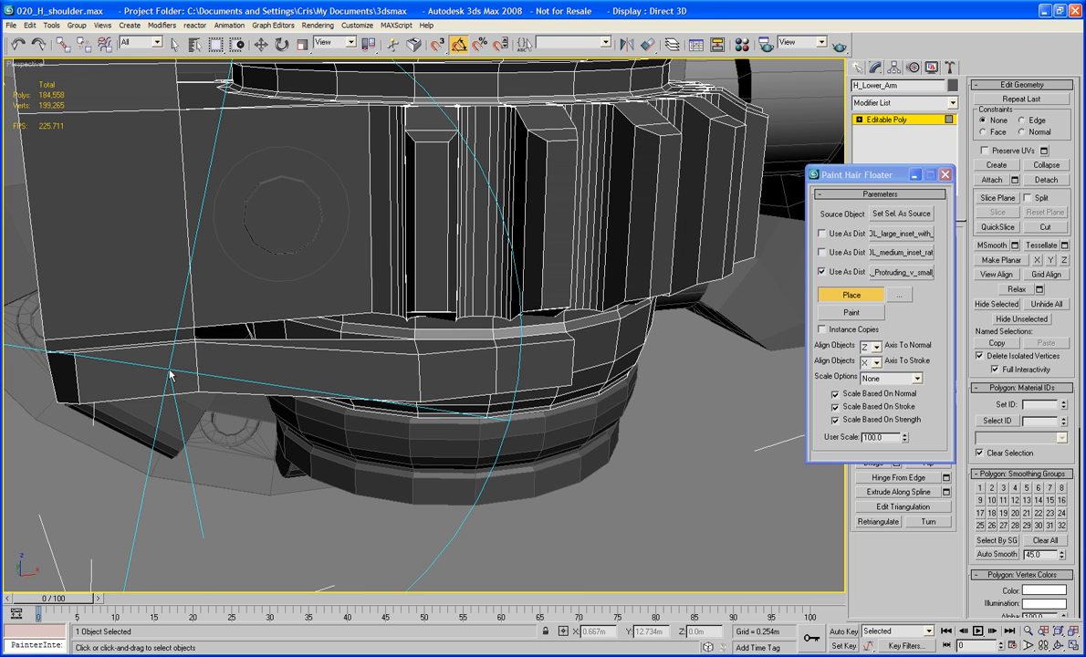
pyautogui.click(172, 374)
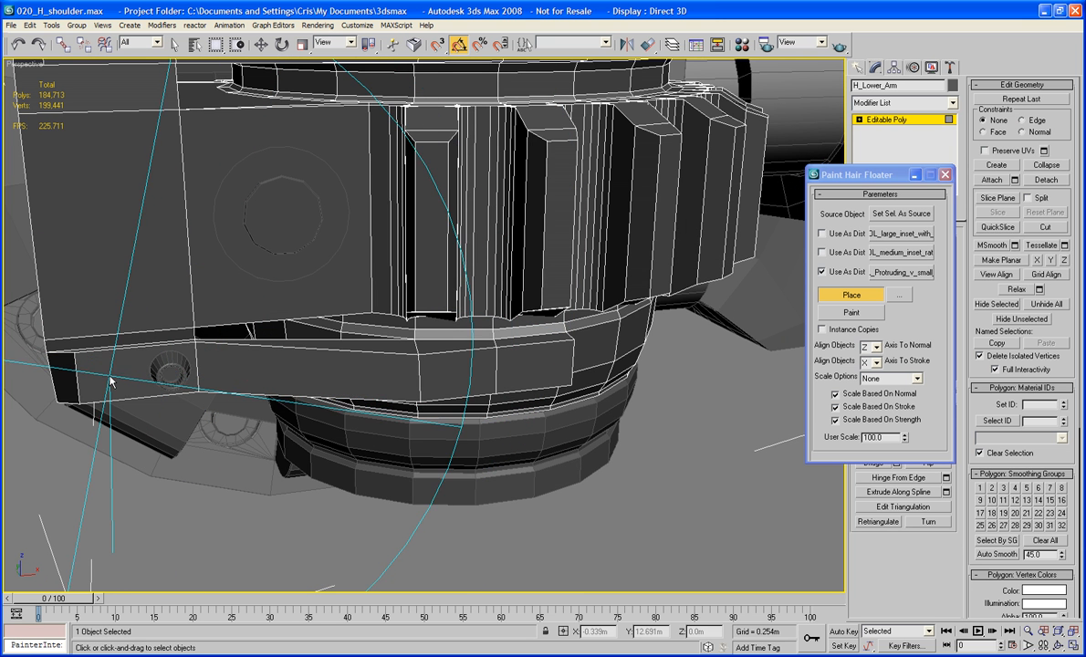
pyautogui.click(111, 381)
# Step: Place a pair of very small protruding bolts on the upper and lower side bands where each meets the cylindrical joint
pyautogui.scroll(-5, 111, 382)
pyautogui.keyDown('alt'); pyautogui.moveTo(110, 382); pyautogui.dragTo(312, 329, button='middle'); pyautogui.keyUp('alt')
pyautogui.scroll(4, 235, 299)
pyautogui.click(347, 327)
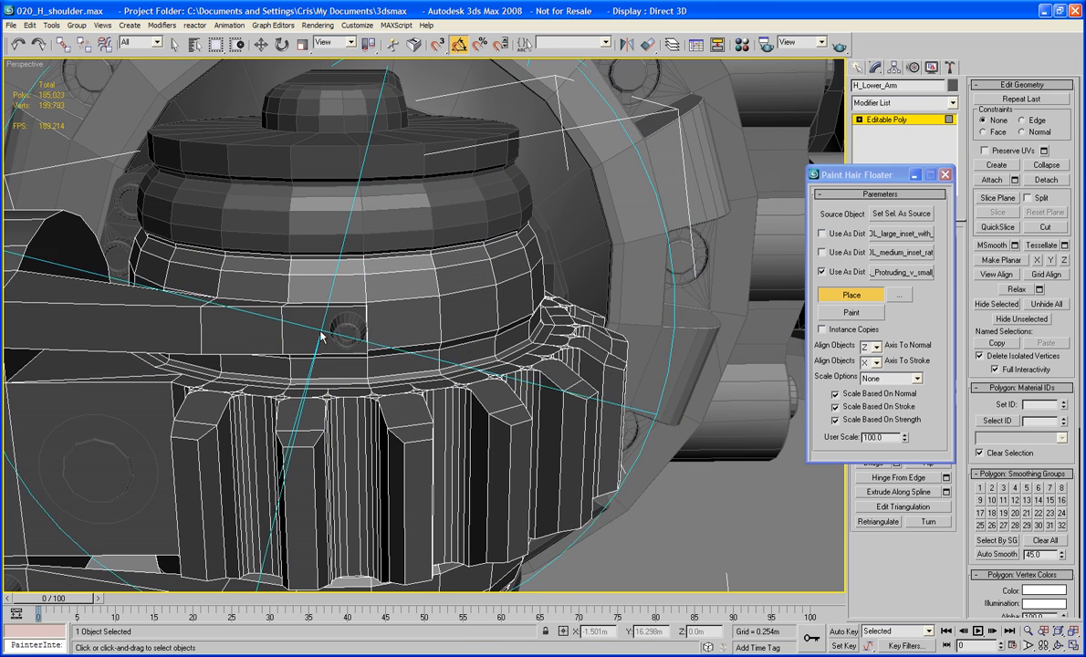
pyautogui.click(307, 332)
pyautogui.moveTo(330, 568); pyautogui.dragTo(318, 285, button='middle')
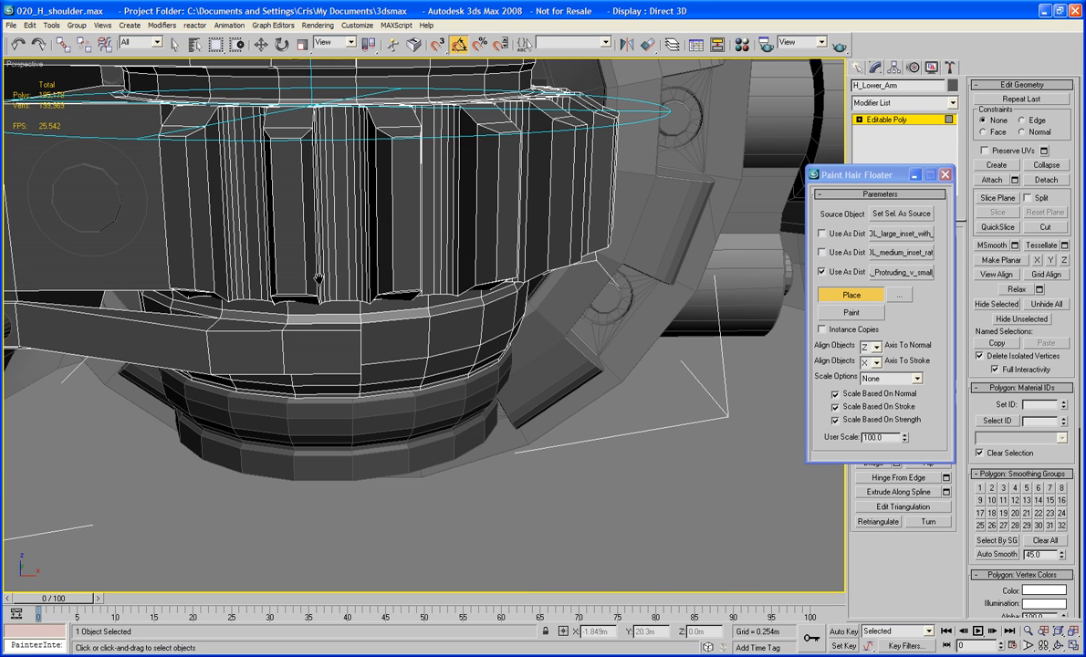
pyautogui.click(340, 354)
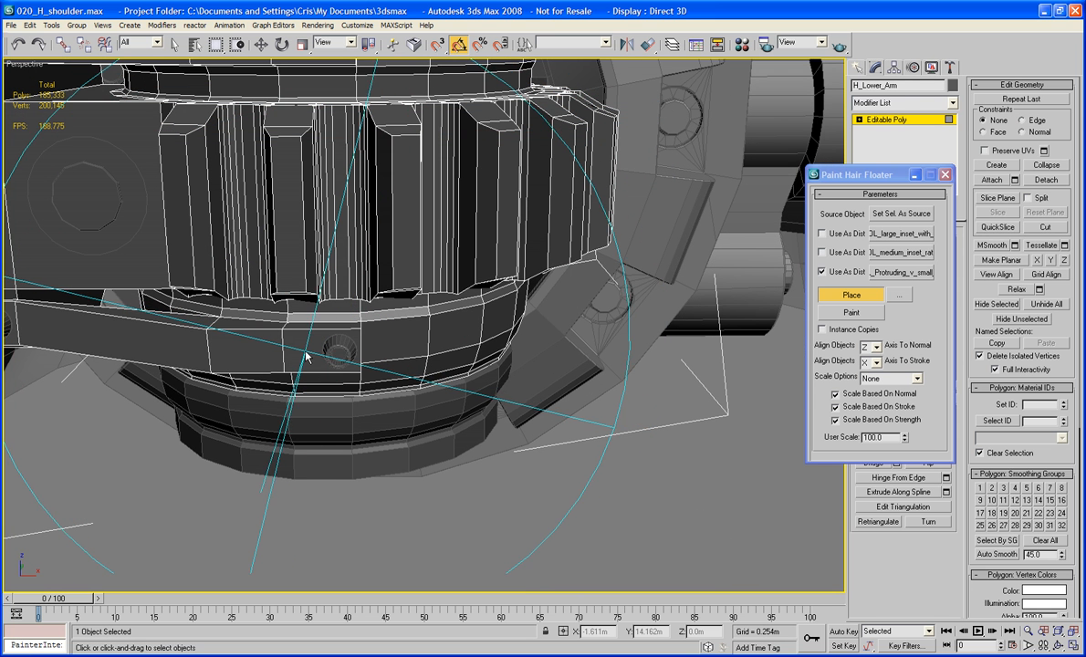
pyautogui.click(306, 356)
# Step: Place a pair of very small protruding bolts on the joint's rings above and below the gear teeth, on the rear side
pyautogui.scroll(-5, 306, 357)
pyautogui.keyDown('alt'); pyautogui.moveTo(380, 347); pyautogui.dragTo(276, 334, button='middle'); pyautogui.keyUp('alt')
pyautogui.scroll(6, 404, 350)
pyautogui.click(273, 309)
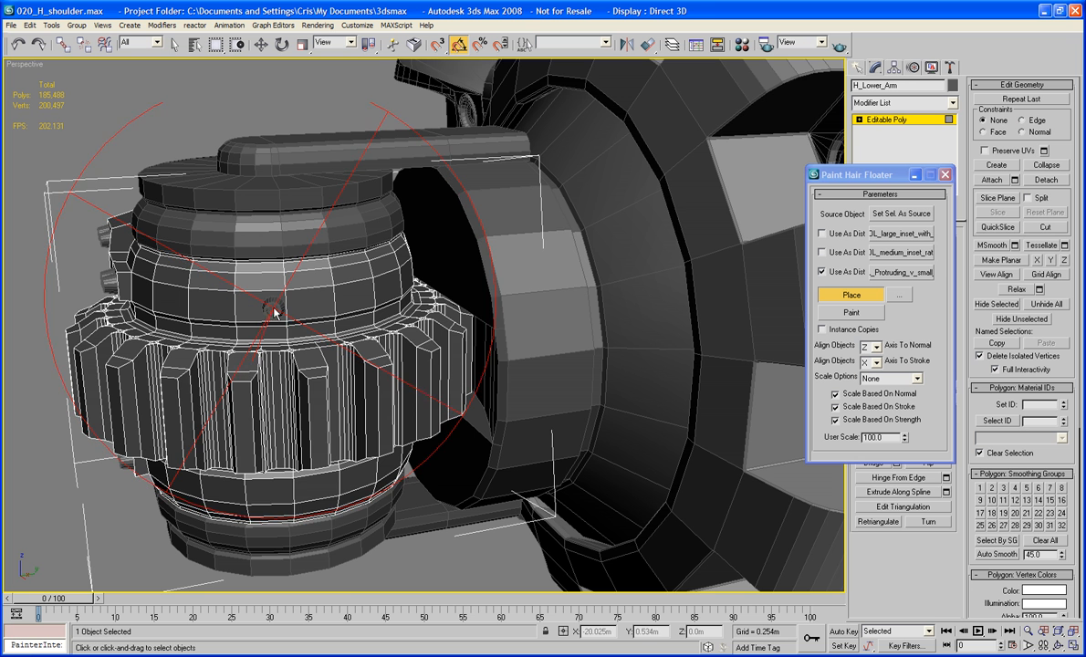
pyautogui.click(296, 313)
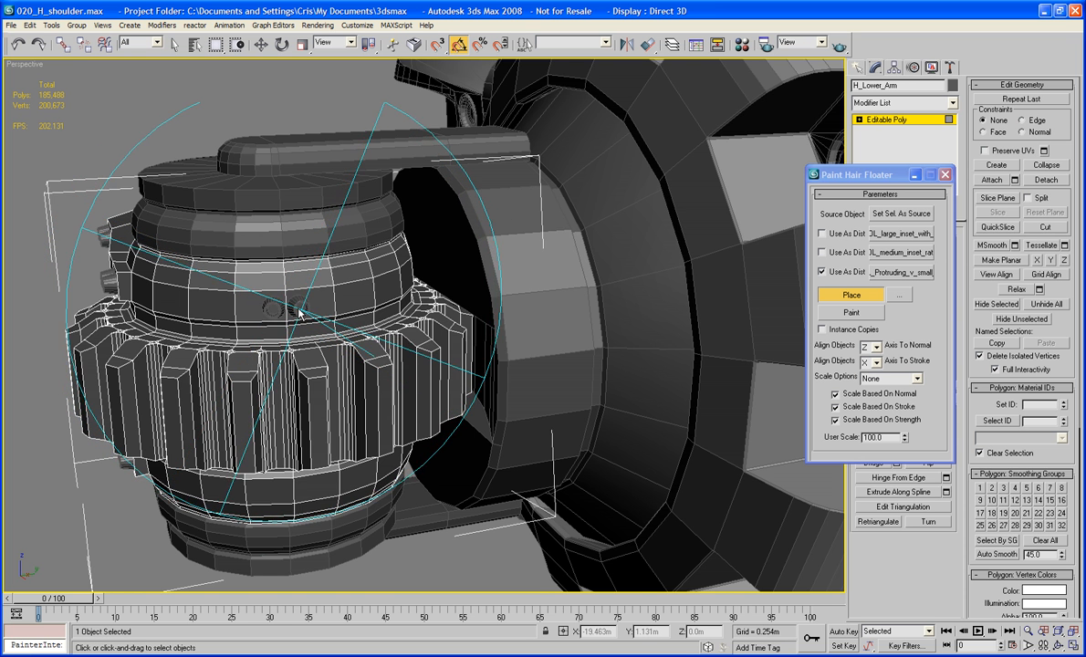
pyautogui.keyDown('alt'); pyautogui.moveTo(296, 313); pyautogui.dragTo(344, 356, button='middle'); pyautogui.keyUp('alt')
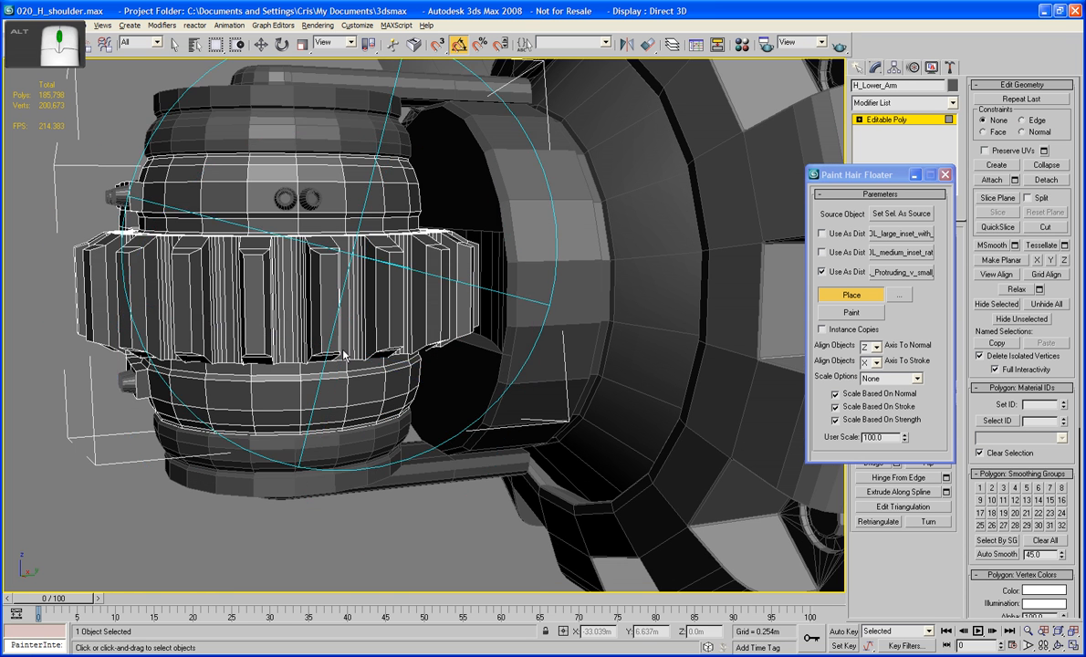
pyautogui.click(289, 395)
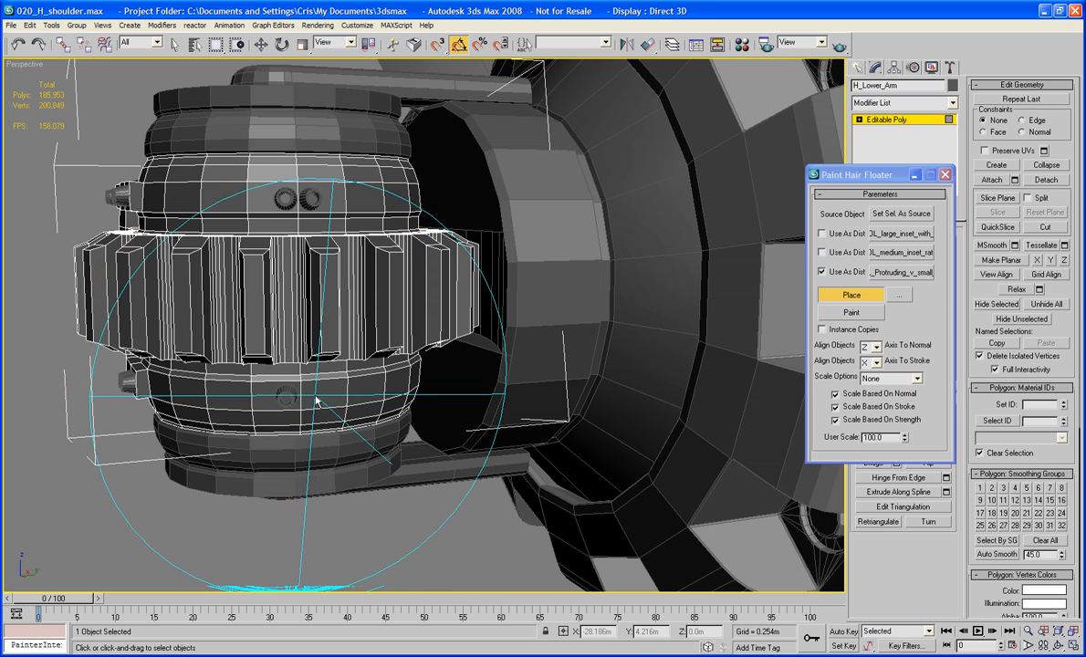
pyautogui.click(316, 398)
# Step: Place two very small protruding bolts on the top face of the lower arm near its rounded open end
pyautogui.scroll(-3, 317, 399)
pyautogui.keyDown('alt'); pyautogui.moveTo(316, 399); pyautogui.dragTo(464, 411, button='middle'); pyautogui.keyUp('alt')
pyautogui.scroll(10, 465, 411)
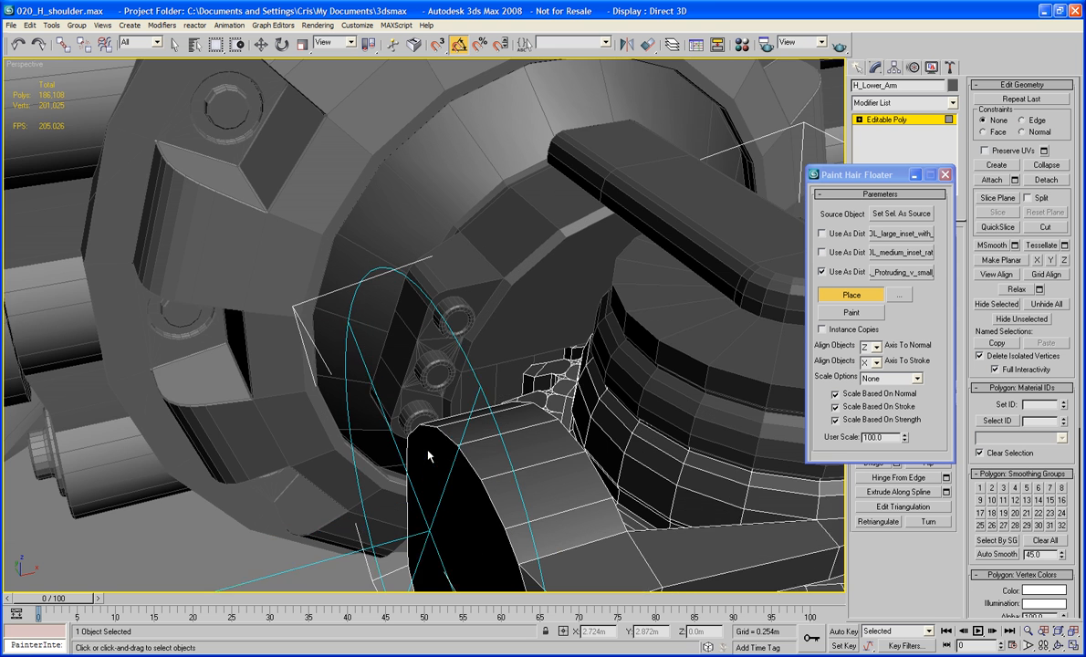
pyautogui.moveTo(428, 452); pyautogui.dragTo(414, 447, button='middle')
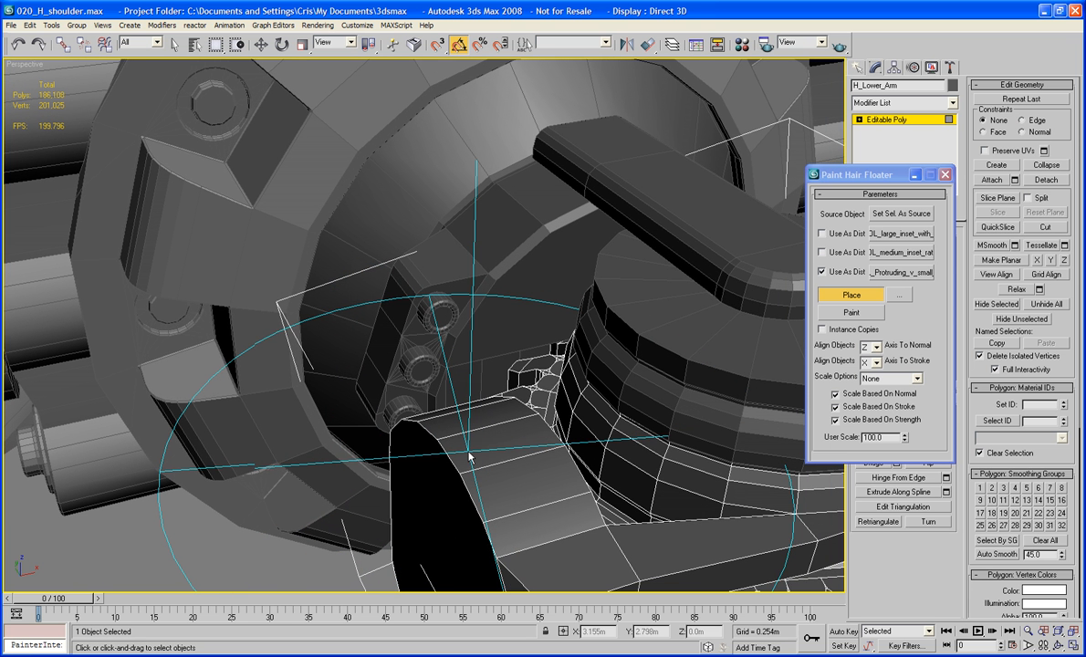
pyautogui.click(473, 448)
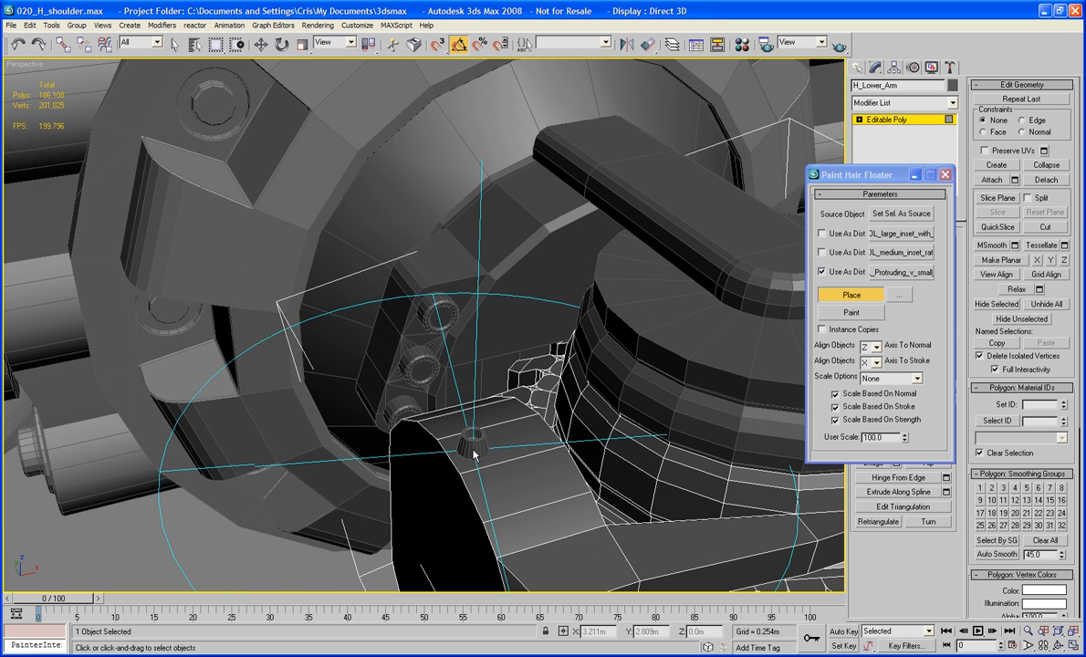
pyautogui.click(525, 437)
# Step: End bolt placement, minimise the Paint Hair Floater window and switch the lower arm to polygon editing
pyautogui.scroll(-6, 526, 440)
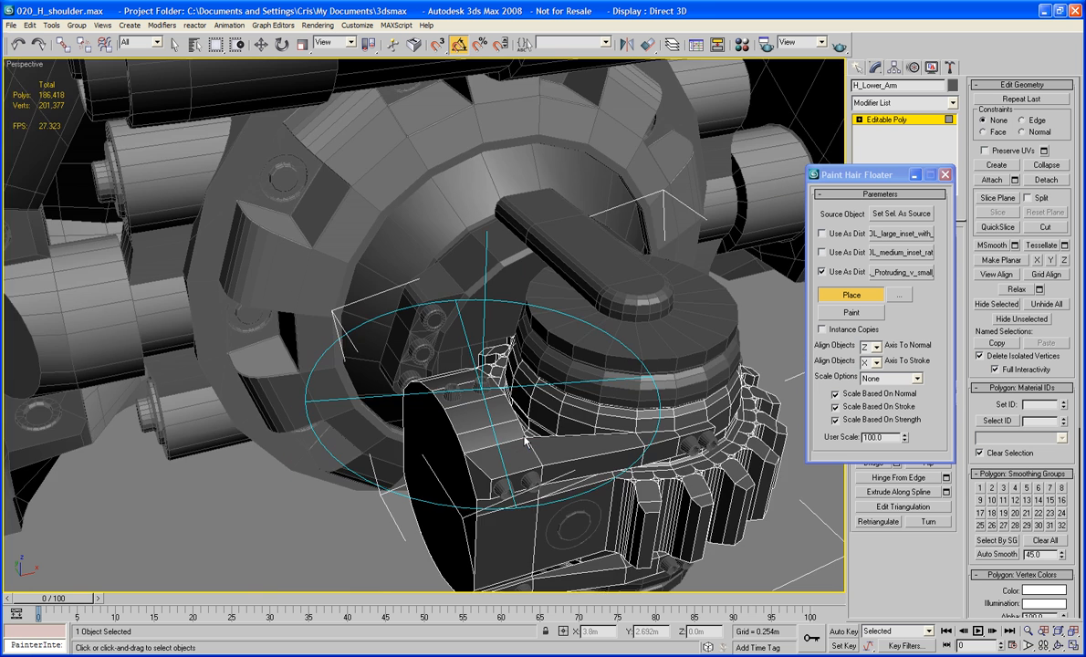
pyautogui.keyDown('alt'); pyautogui.moveTo(661, 486); pyautogui.dragTo(669, 488, button='middle'); pyautogui.keyUp('alt')
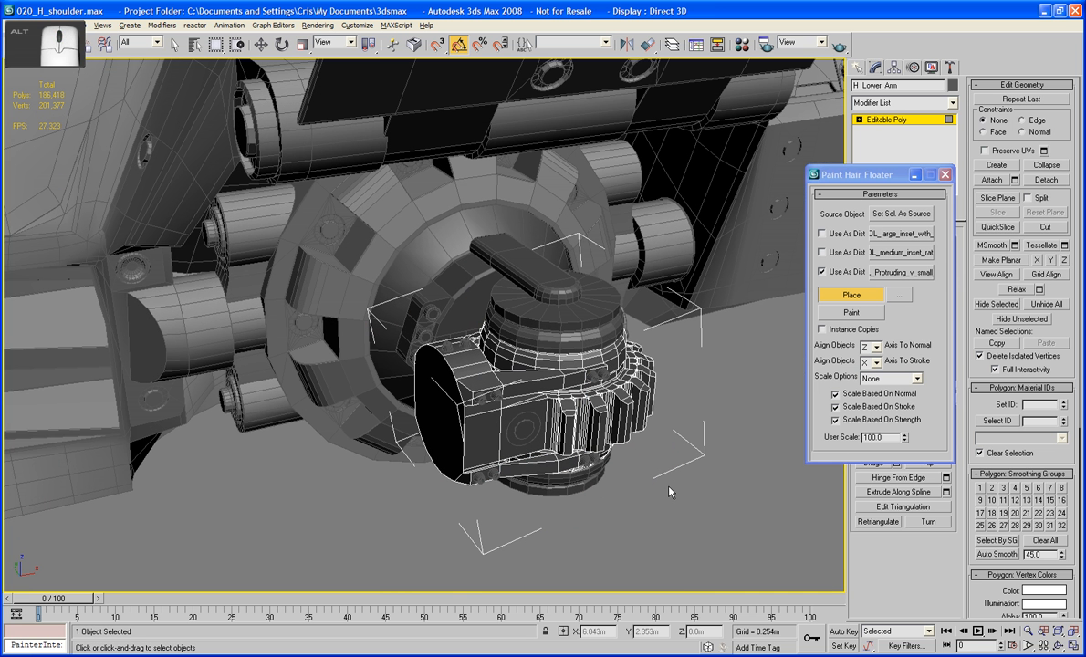
pyautogui.click(833, 295)
pyautogui.click(914, 176)
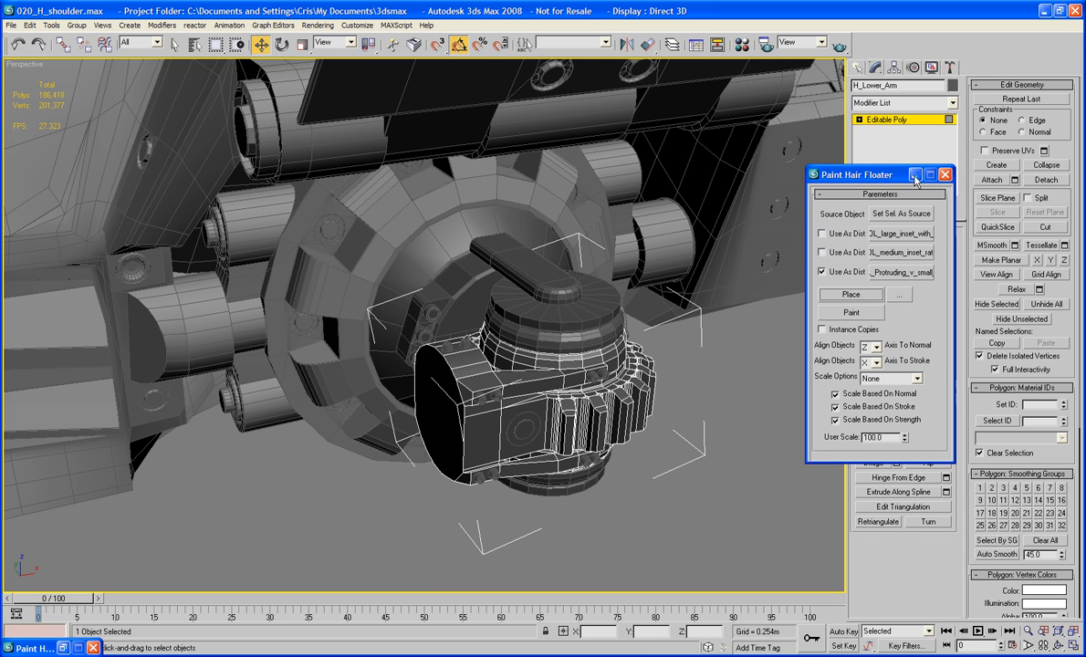
pyautogui.click(917, 251)
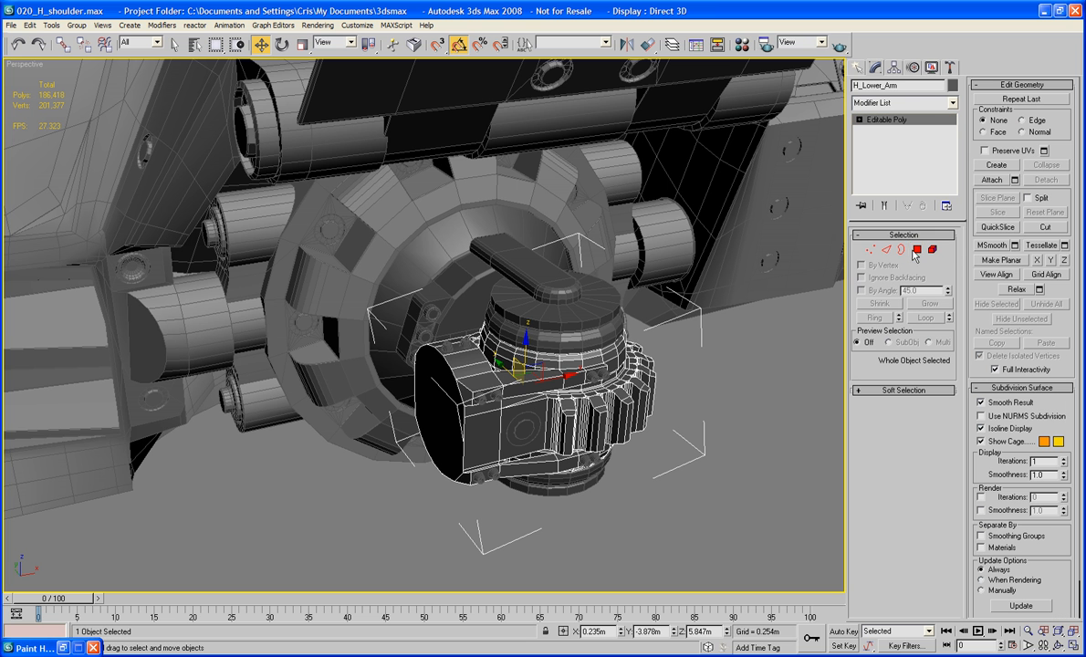
# Step: Attach all the very small bolts on the side bands, joint rings and top face to the lower arm mesh
pyautogui.click(993, 180)
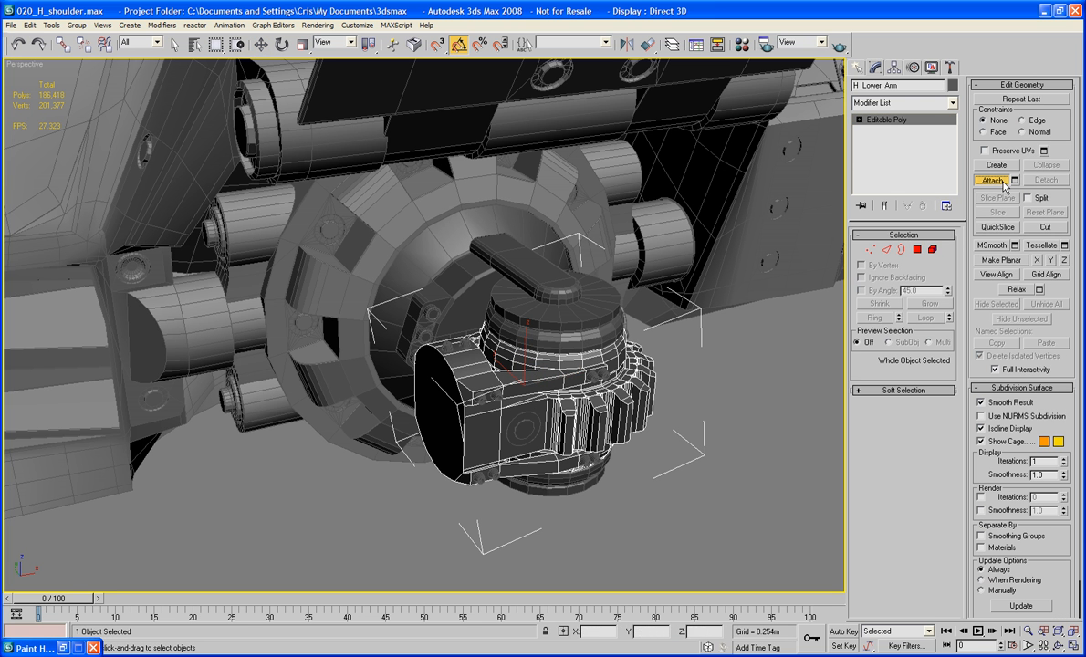
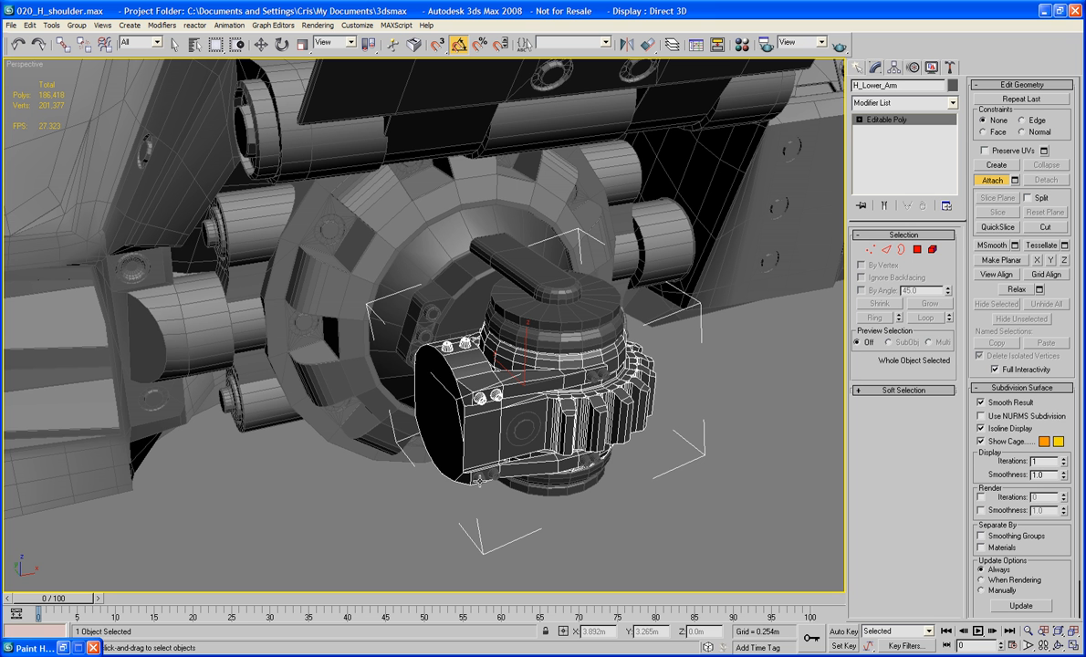
pyautogui.keyDown('alt'); pyautogui.moveTo(629, 428); pyautogui.dragTo(472, 411, button='middle'); pyautogui.keyUp('alt')
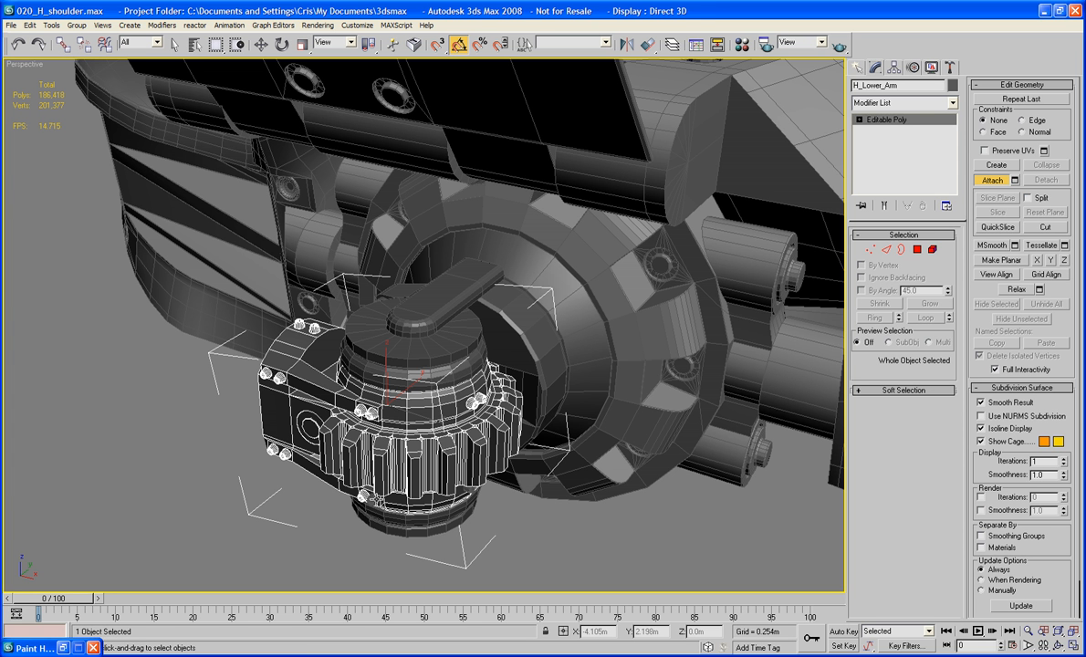
pyautogui.keyDown('alt'); pyautogui.moveTo(338, 532); pyautogui.dragTo(410, 522, button='middle'); pyautogui.keyUp('alt')
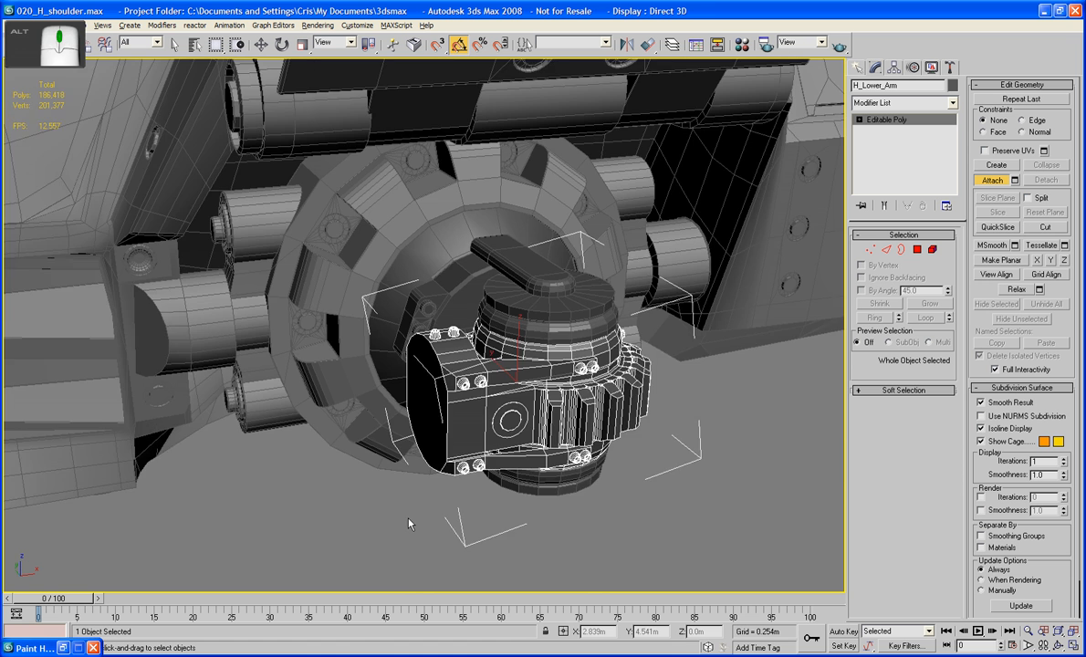
pyautogui.moveTo(521, 468); pyautogui.dragTo(460, 468, button='middle')
pyautogui.scroll(3, 461, 469)
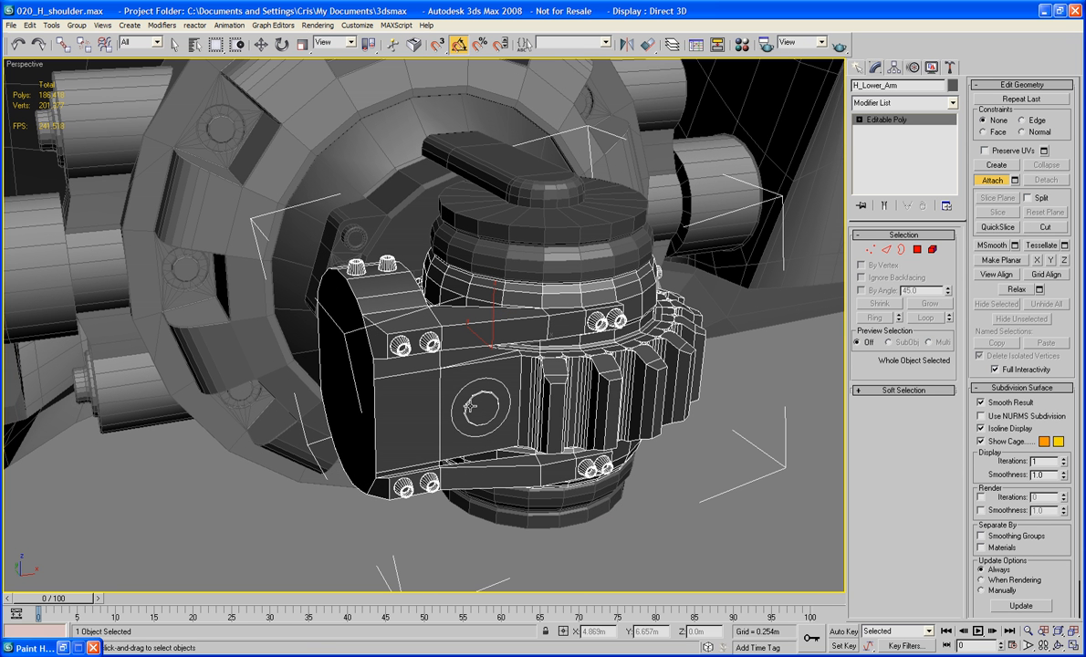
# Step: Delete the square polygon surrounding the large bolt on the side of the lower arm
pyautogui.click(918, 250)
pyautogui.click(501, 372)
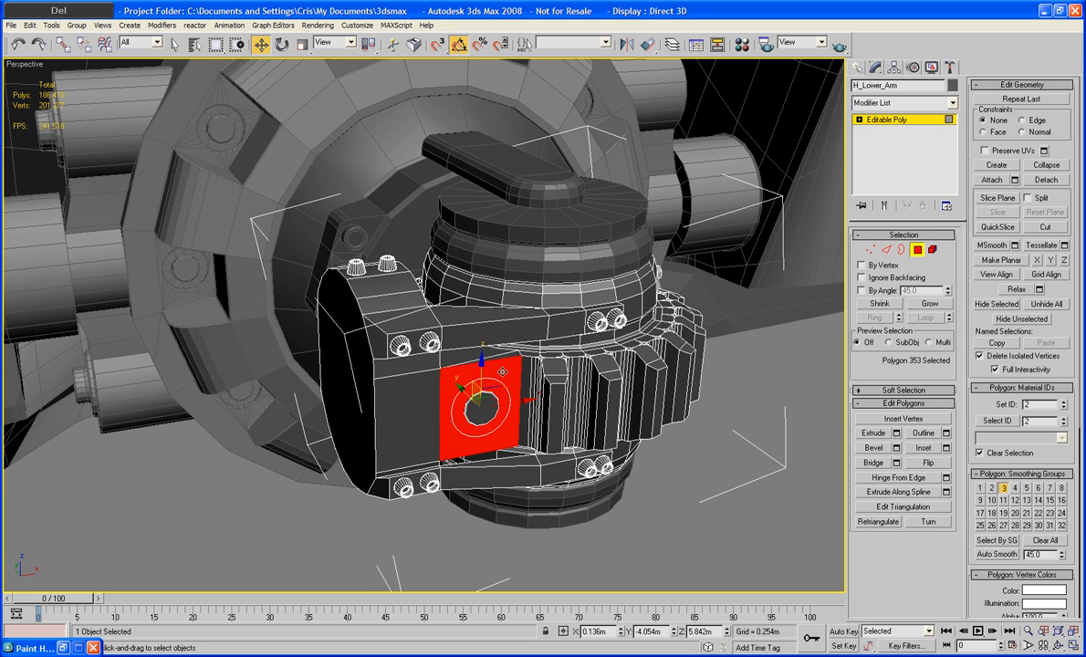
pyautogui.press('Delete')
pyautogui.keyDown('alt'); pyautogui.moveTo(501, 371); pyautogui.dragTo(523, 393, button='middle'); pyautogui.keyUp('alt')
pyautogui.scroll(3, 523, 393)
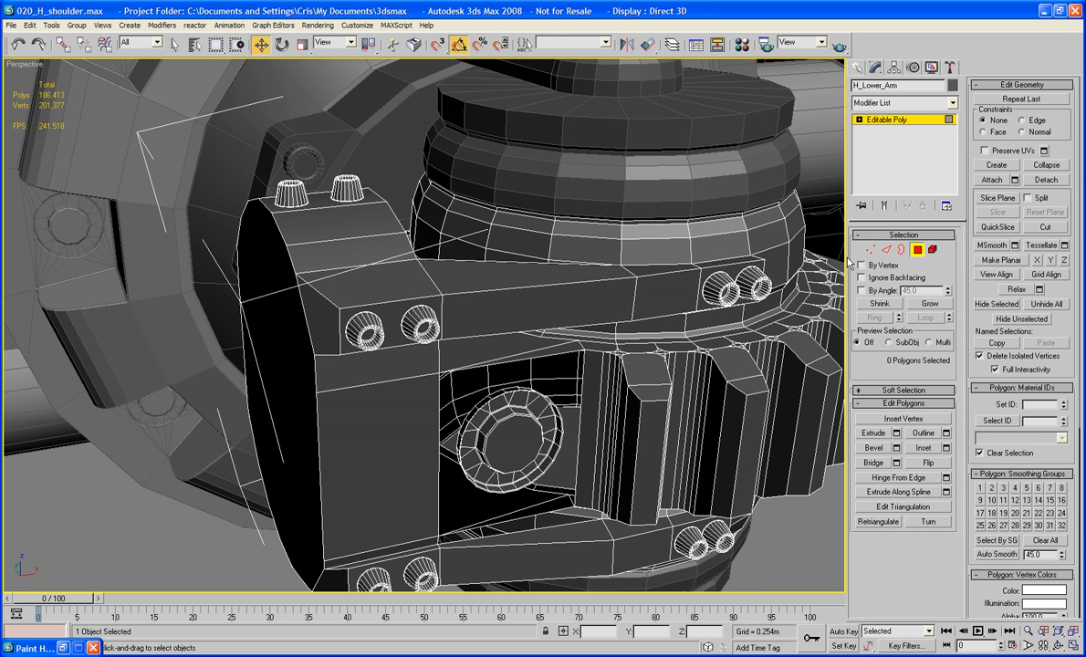
# Step: Bridge the border of the square opening to the large bolt's base border to close the surface around it
pyautogui.click(901, 250)
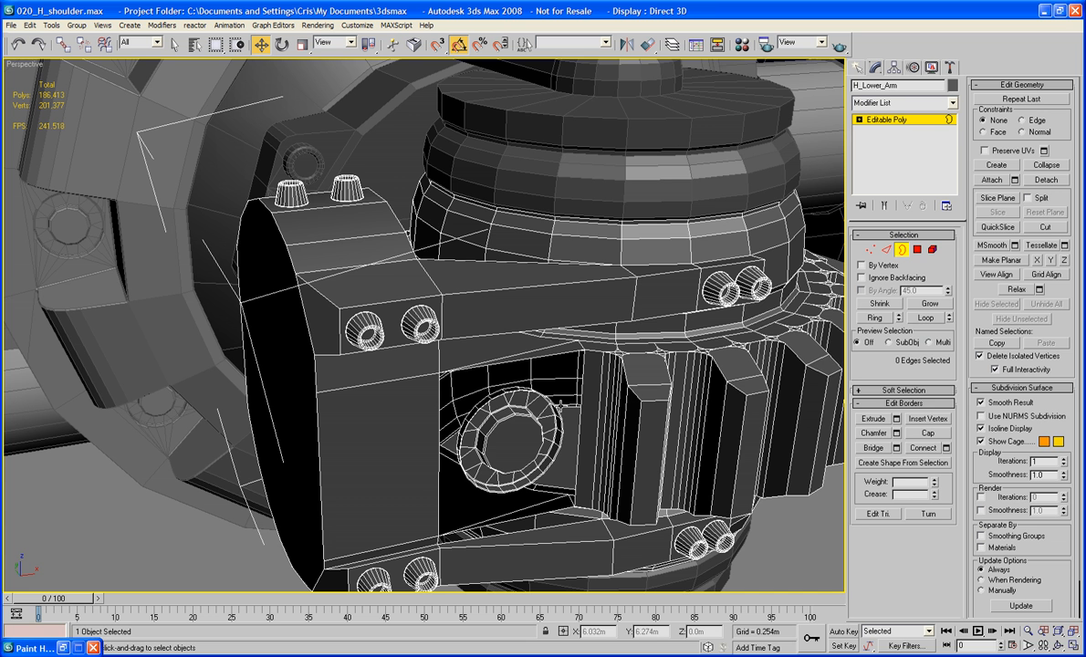
pyautogui.click(560, 407)
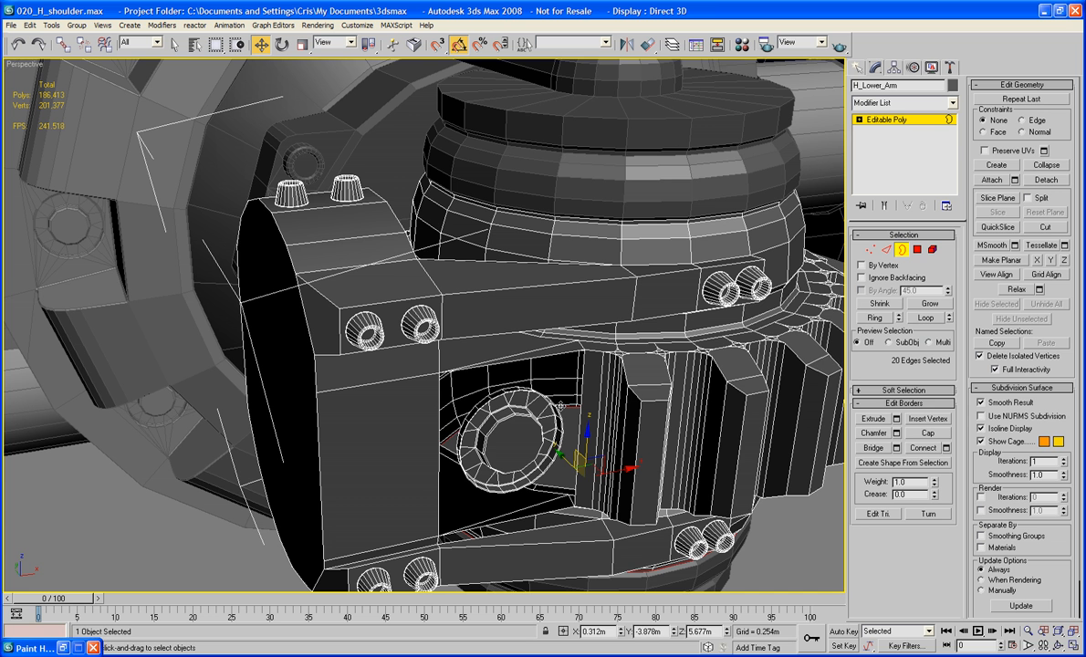
pyautogui.click(494, 394)
pyautogui.keyDown('ctrl'); pyautogui.click(495, 365); pyautogui.keyUp('ctrl')
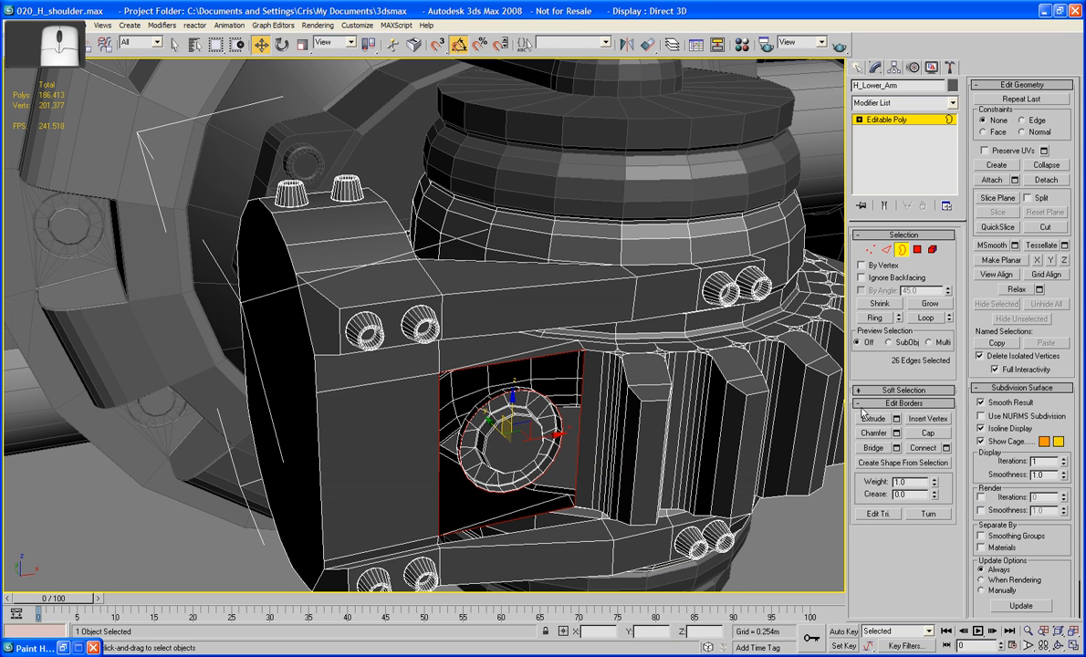
pyautogui.click(874, 449)
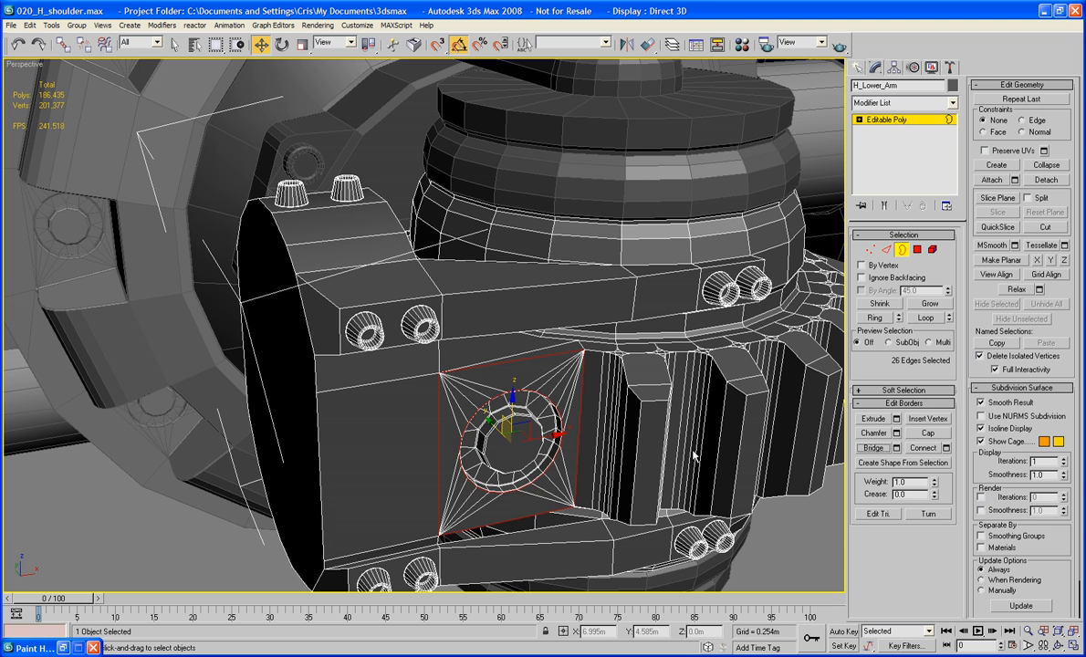
pyautogui.press('F4')
pyautogui.press('F4')
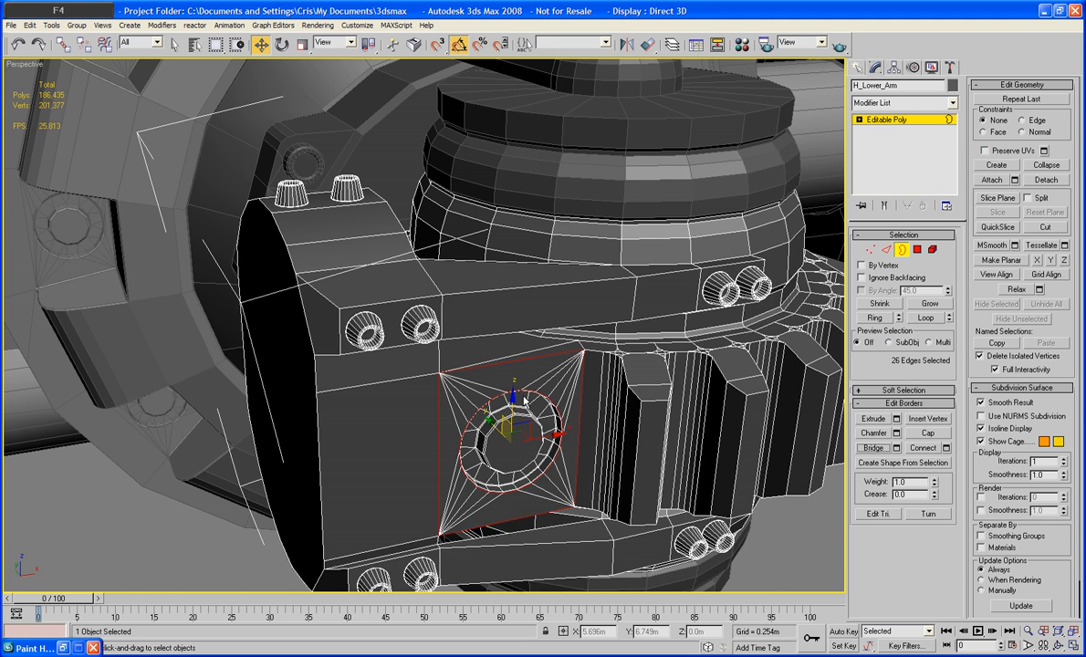
pyautogui.moveTo(484, 362); pyautogui.dragTo(554, 371, button='middle')
# Step: Delete the polygon behind the pair of small bolts on the upper side band near the arm's rounded open end
pyautogui.click(871, 249)
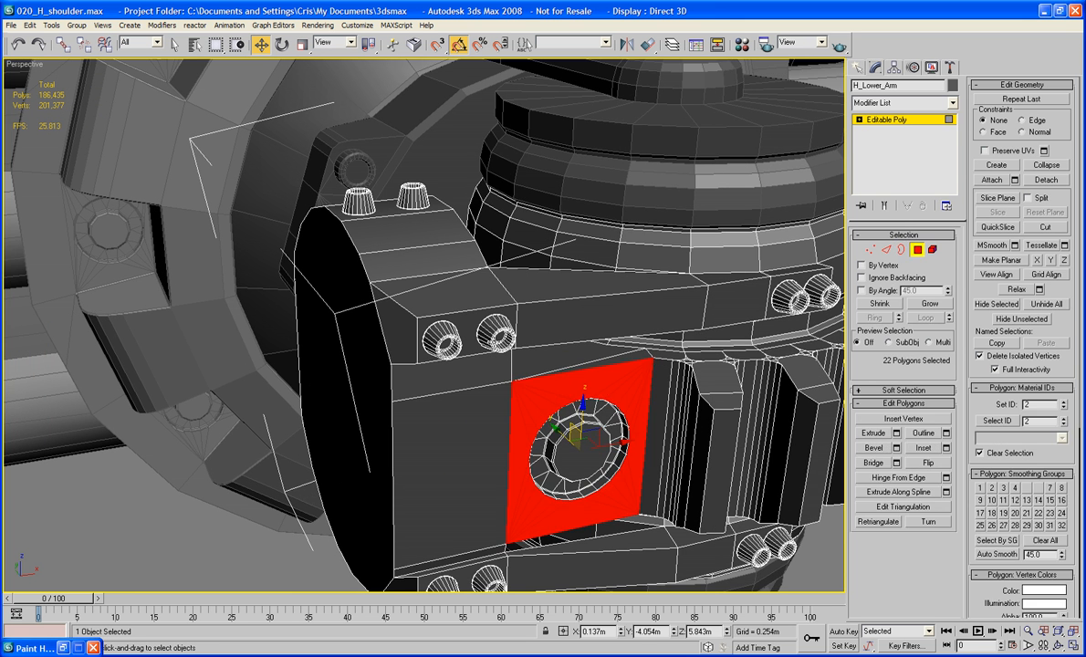
pyautogui.click(467, 340)
pyautogui.press('z')
pyautogui.moveTo(461, 339)
pyautogui.keyDown('alt'); pyautogui.mouseDown(button='middle')
pyautogui.moveTo(463, 326)
pyautogui.moveTo(451, 319)
pyautogui.mouseUp(button='middle'); pyautogui.keyUp('alt')
pyautogui.press('Delete')
# Step: Bridge the facing base edges of the two small bolts on the upper side band
pyautogui.click(886, 250)
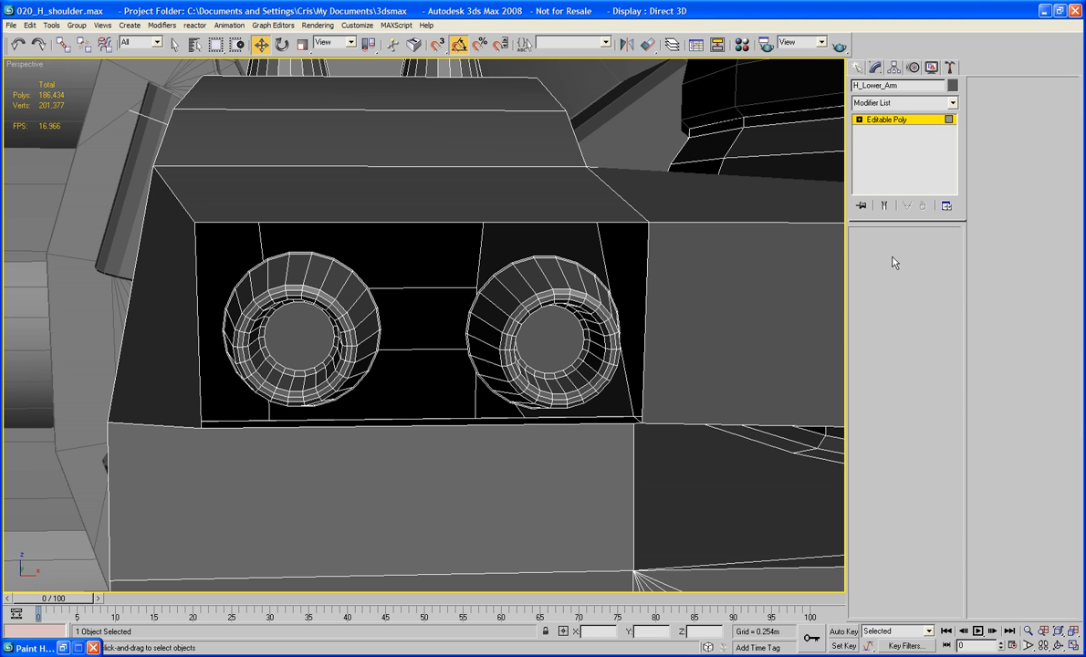
pyautogui.click(380, 322)
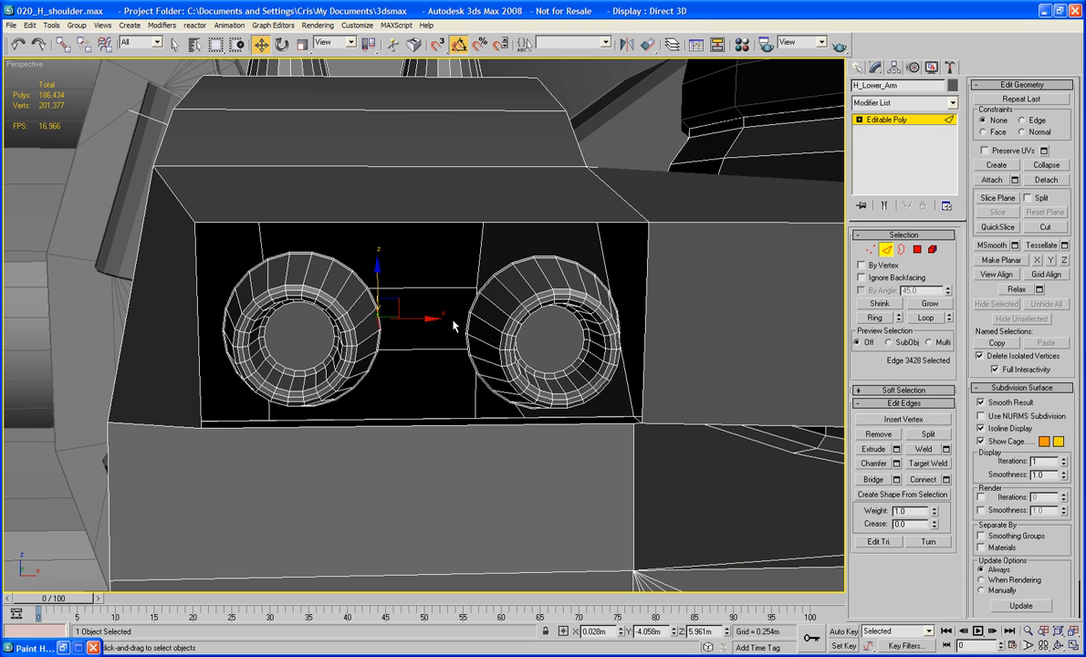
pyautogui.keyDown('ctrl'); pyautogui.click(466, 325); pyautogui.keyUp('ctrl')
pyautogui.keyDown('ctrl'); pyautogui.click(470, 325); pyautogui.keyUp('ctrl')
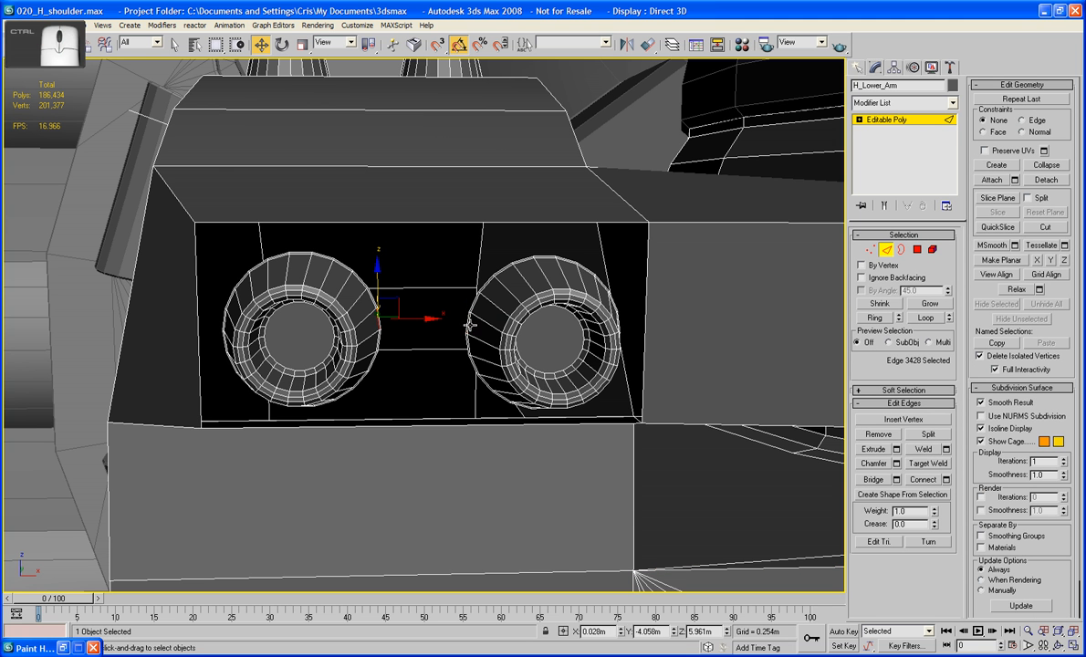
pyautogui.hotkey('ctrl', 'z')
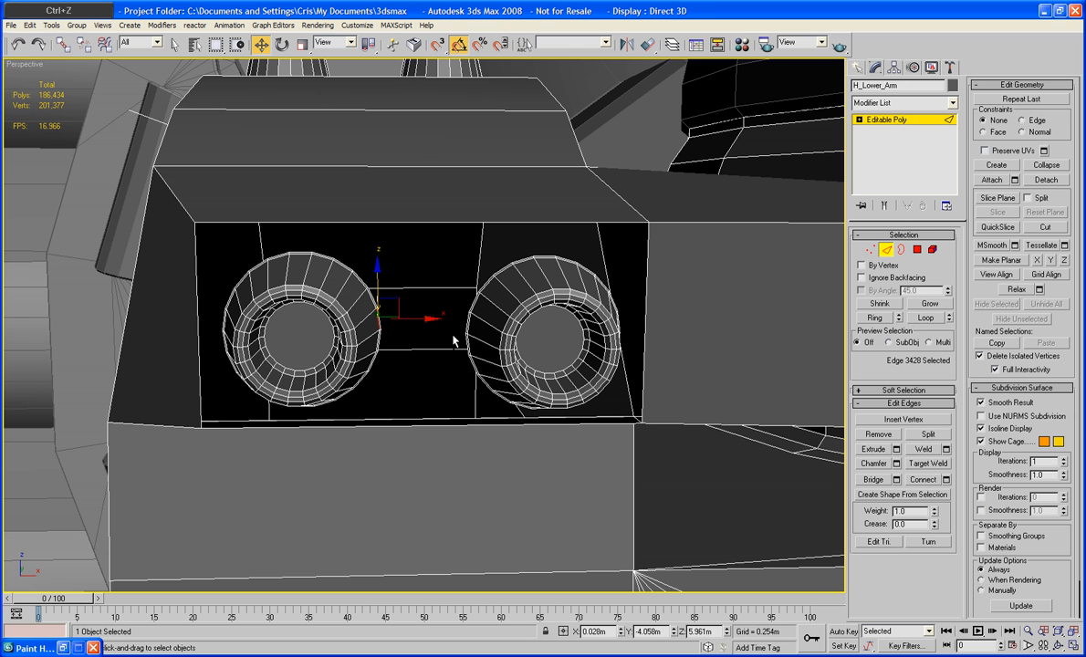
pyautogui.keyDown('ctrl'); pyautogui.click(468, 324); pyautogui.keyUp('ctrl')
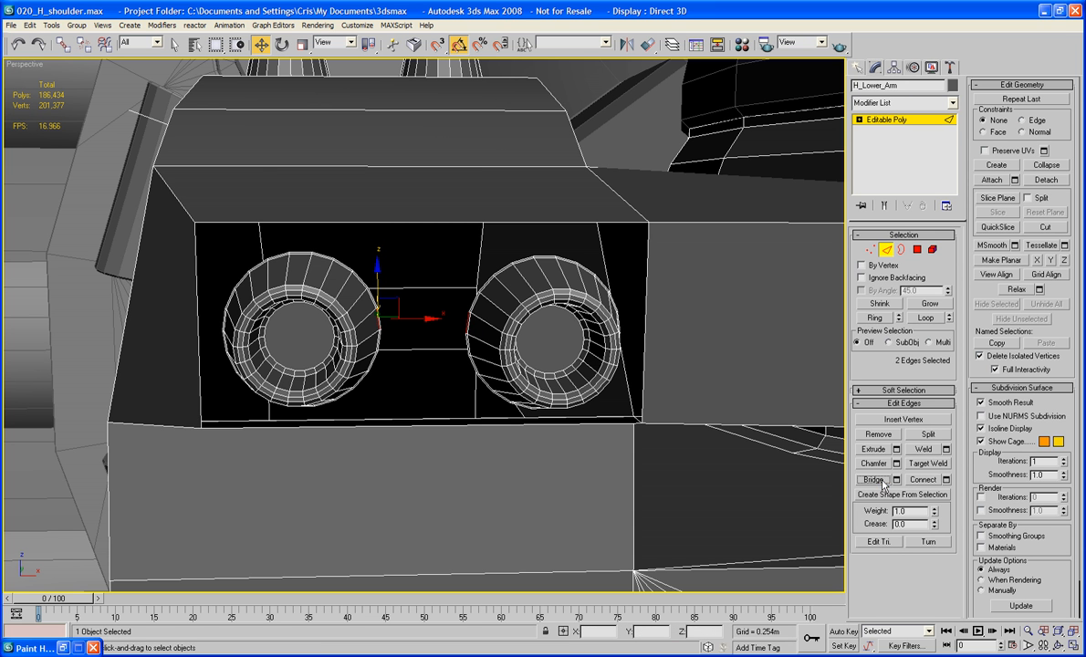
pyautogui.click(393, 348)
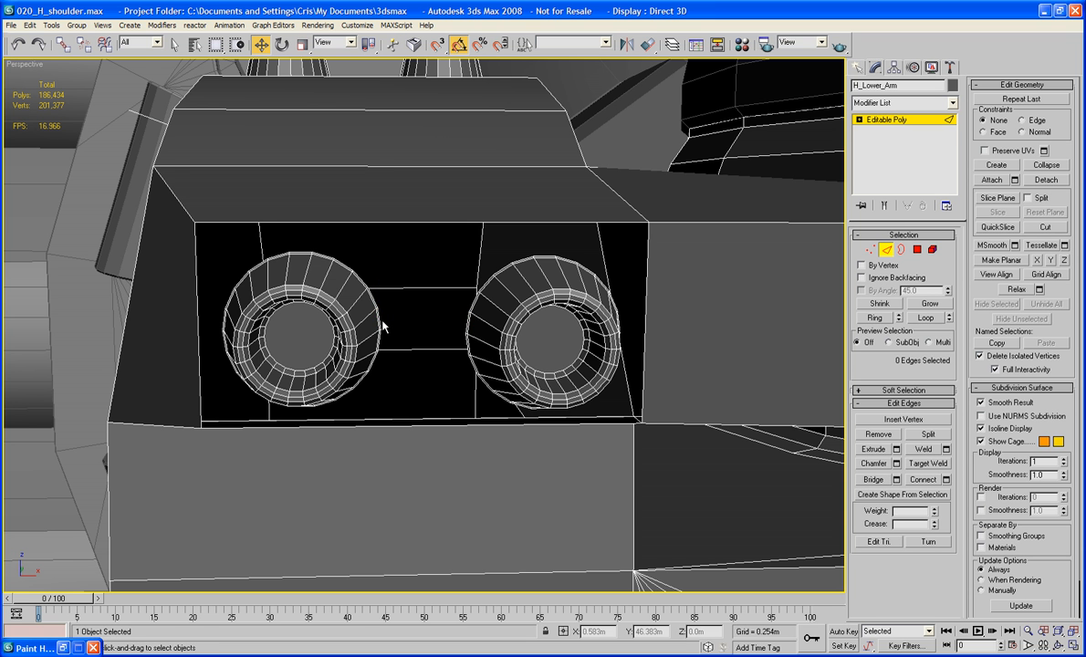
pyautogui.click(380, 317)
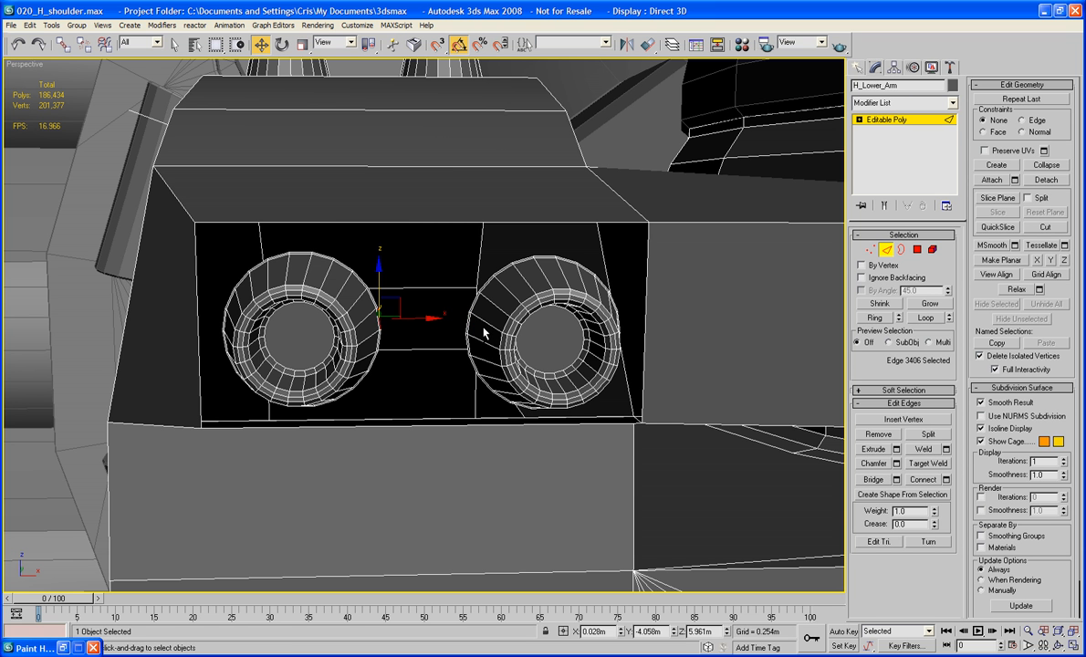
pyautogui.click(873, 479)
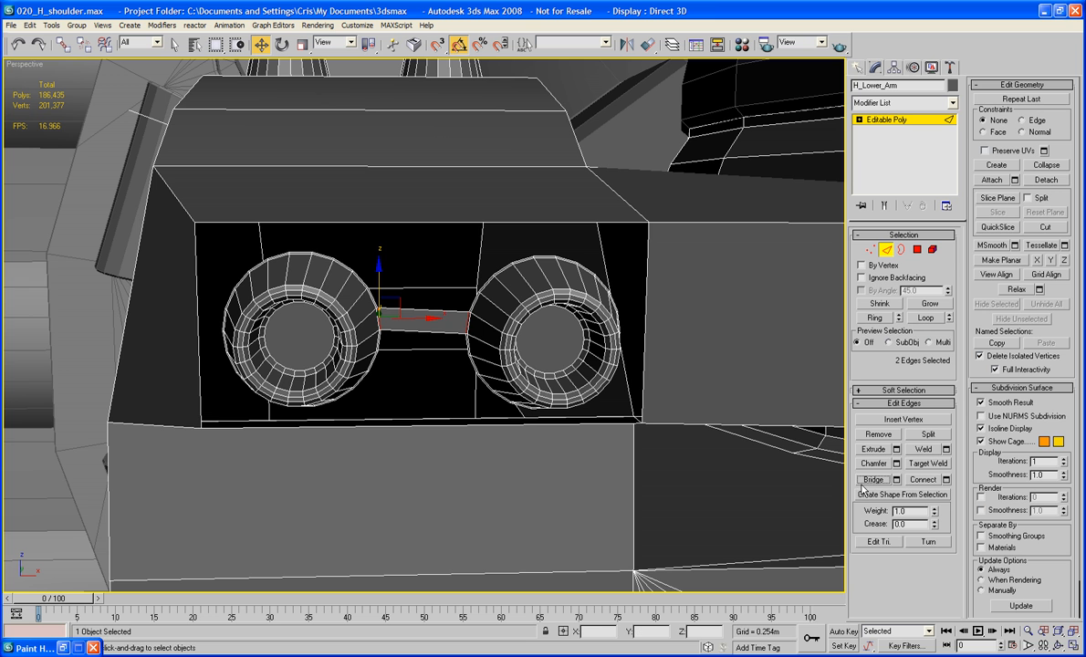
# Step: Bridge the first small bolt's upper base edge to the opening's upper edge, and cap the remaining border on the side band
pyautogui.click(323, 253)
pyautogui.keyDown('ctrl'); pyautogui.click(331, 225); pyautogui.keyUp('ctrl')
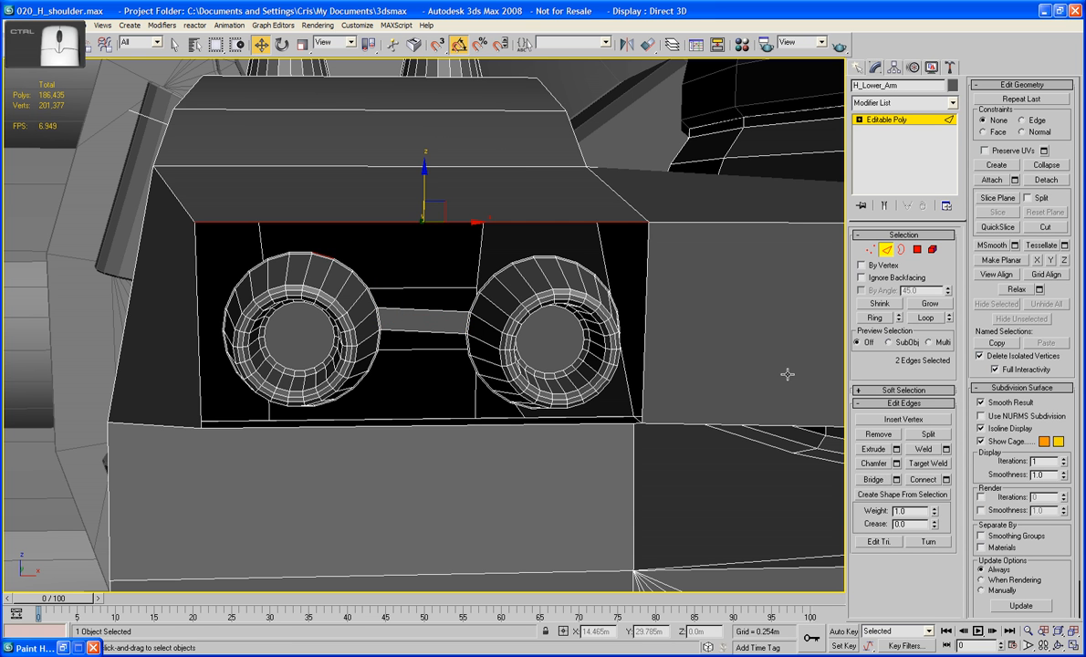
pyautogui.click(873, 479)
pyautogui.click(902, 249)
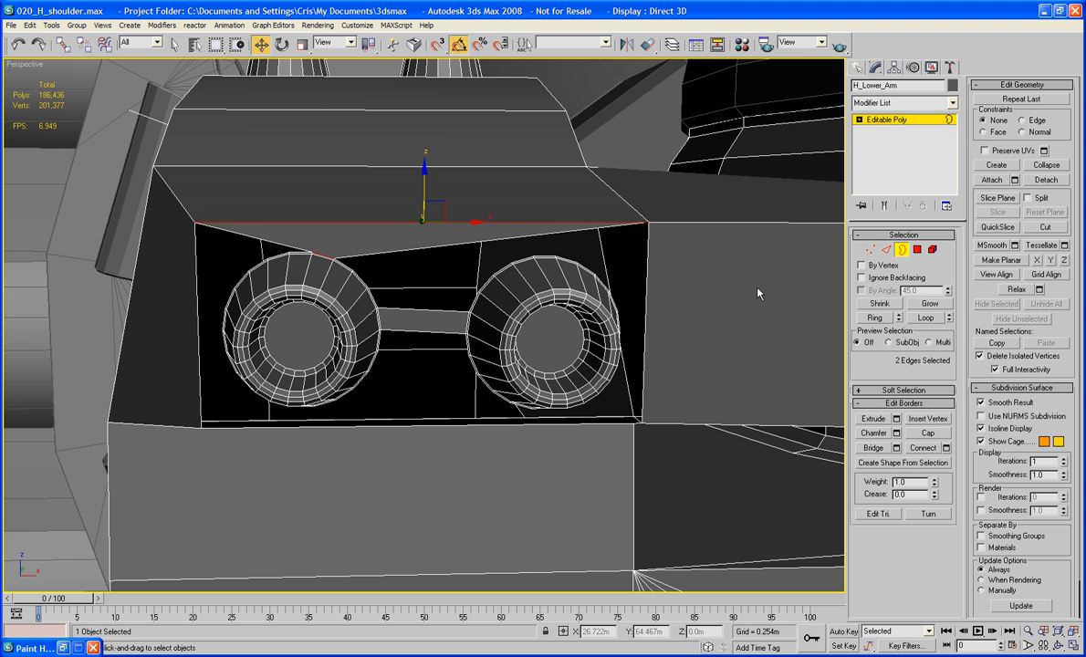
pyautogui.click(640, 304)
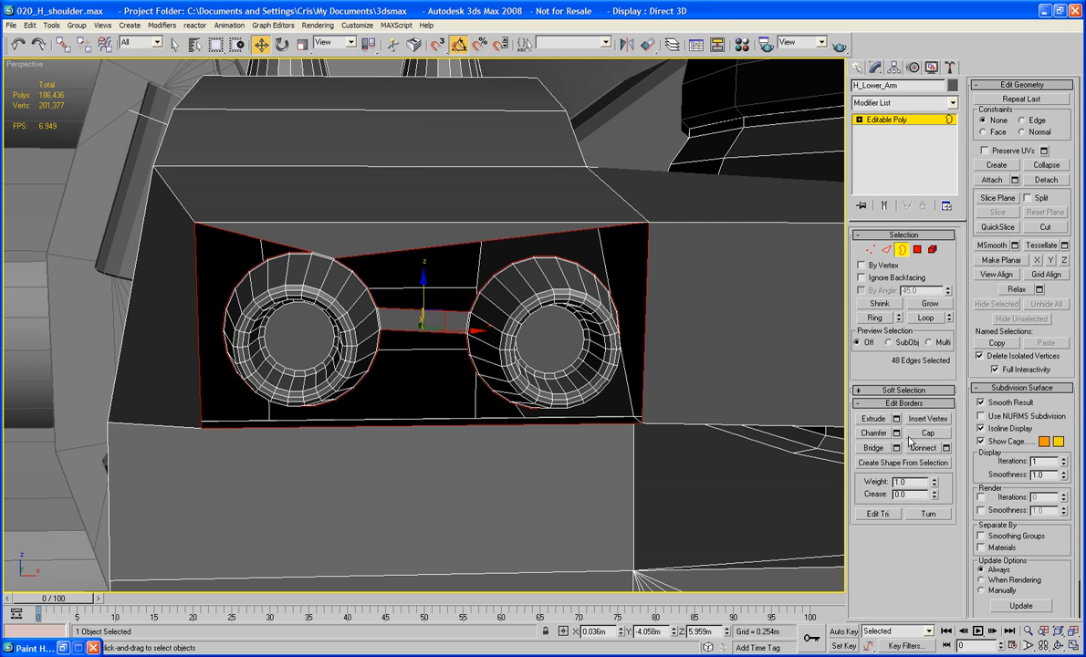
pyautogui.click(928, 433)
# Step: Delete the polygon beneath the two small bolts on the arm's top face
pyautogui.scroll(-3, 696, 424)
pyautogui.keyDown('alt'); pyautogui.moveTo(696, 424); pyautogui.dragTo(646, 548, button='middle'); pyautogui.keyUp('alt')
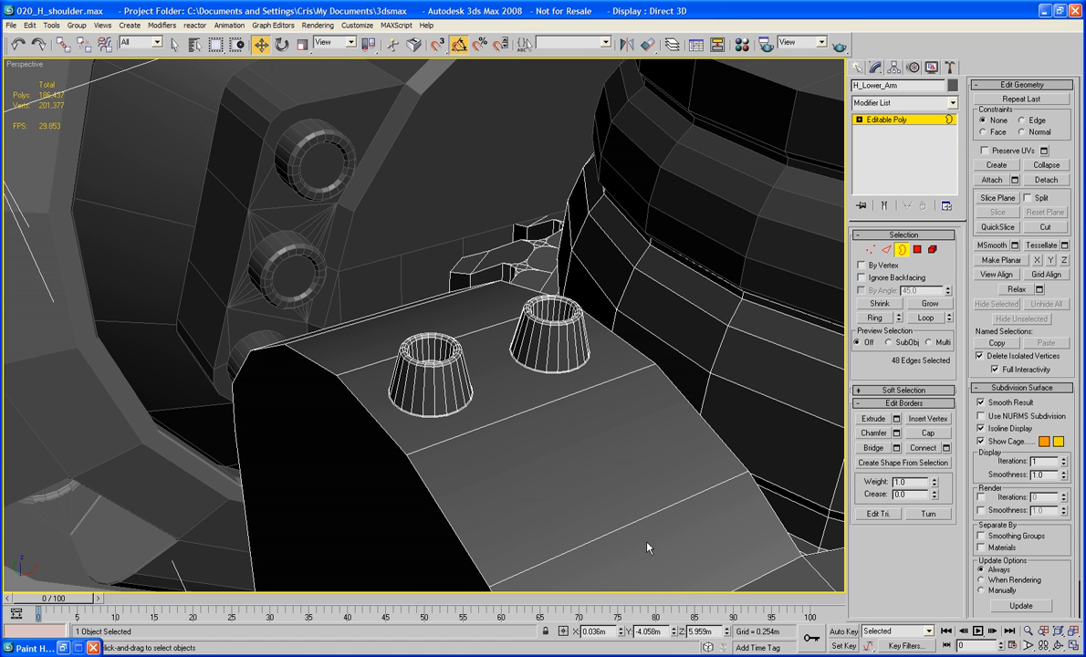
pyautogui.press('4')
pyautogui.click(604, 377)
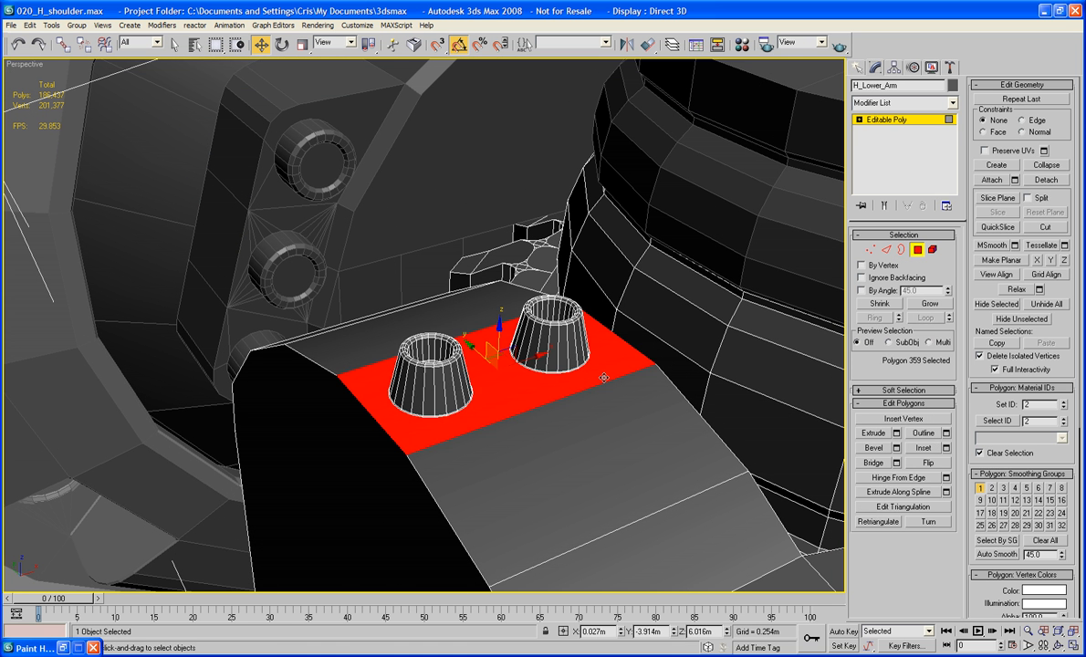
pyautogui.press('Delete')
pyautogui.scroll(3, 573, 374)
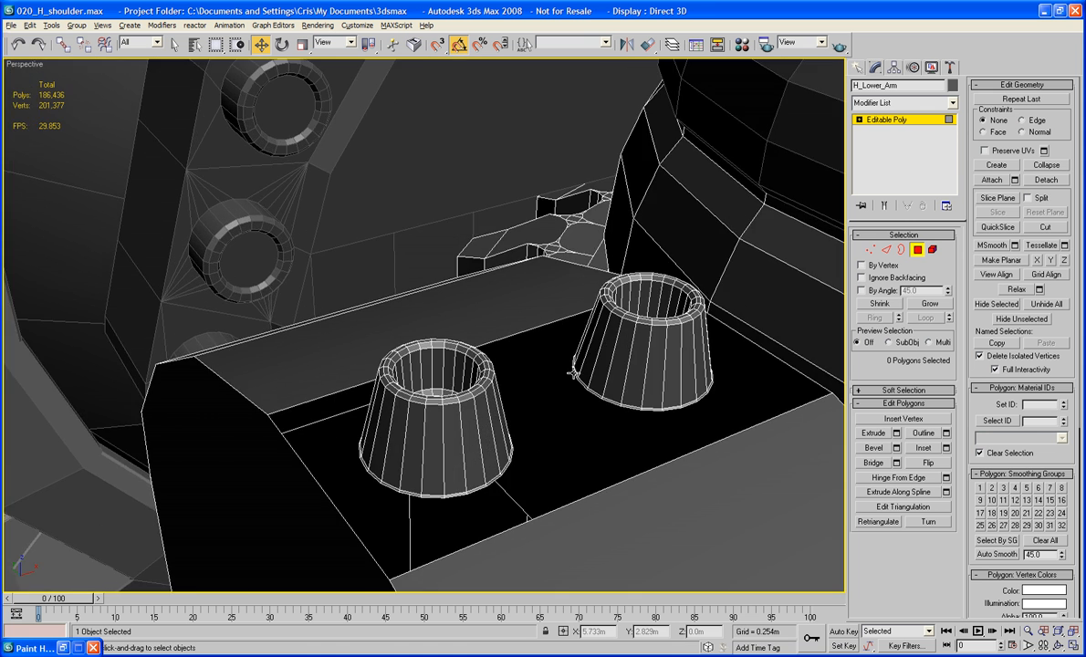
# Step: Bridge the facing base edges of the two small bolts on the arm's top face
pyautogui.keyDown('alt'); pyautogui.moveTo(574, 373); pyautogui.dragTo(480, 362, button='middle'); pyautogui.keyUp('alt')
pyautogui.scroll(2, 462, 413)
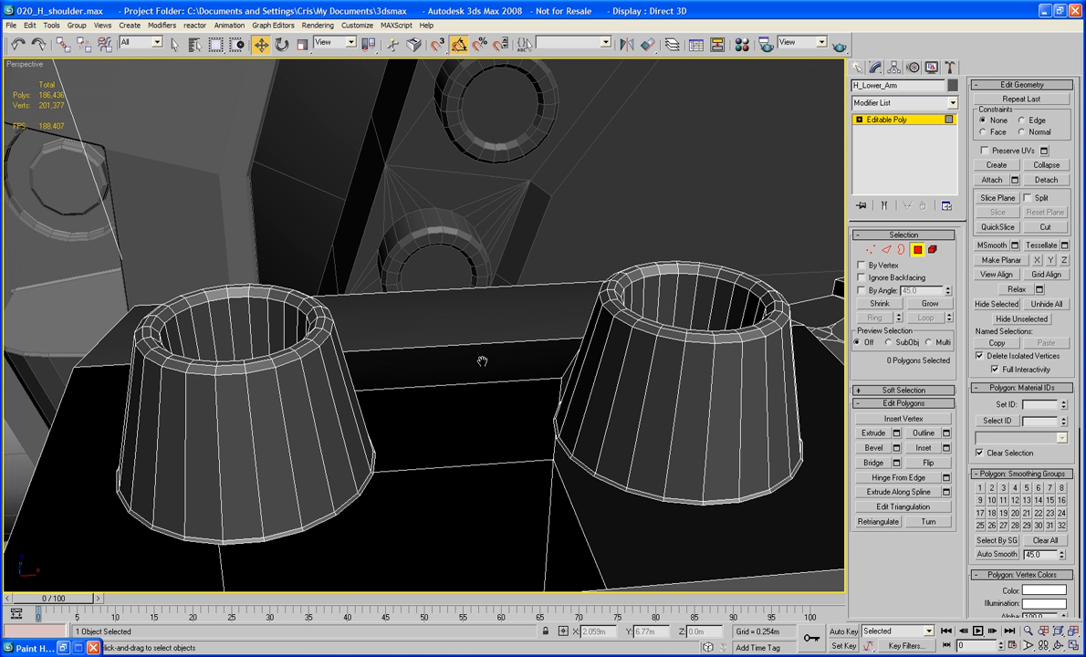
pyautogui.click(885, 251)
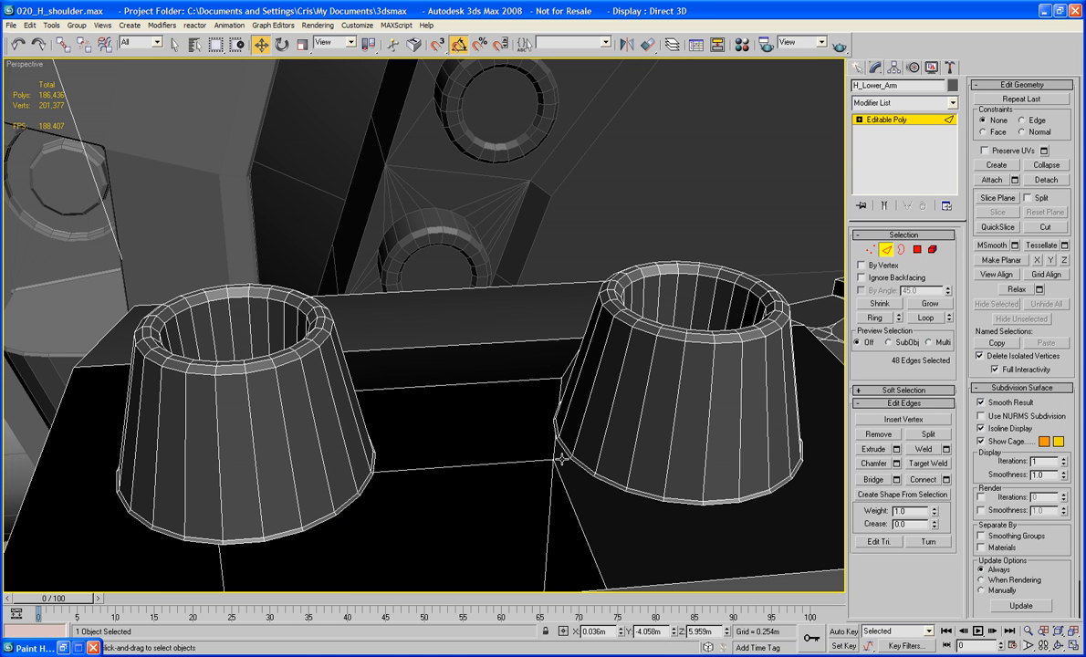
pyautogui.click(561, 452)
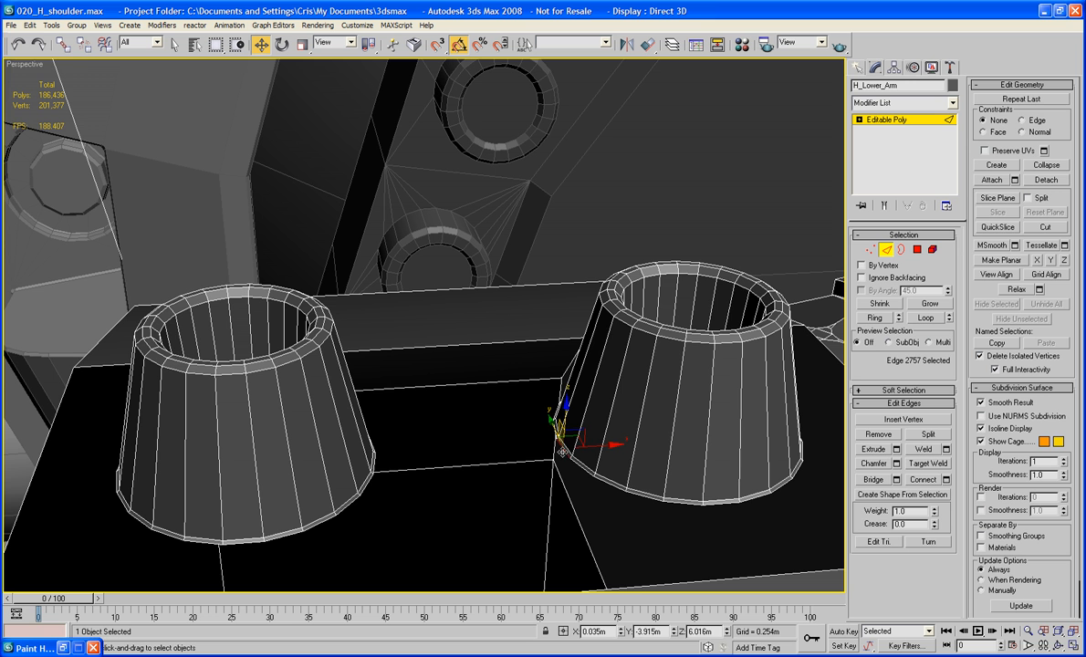
pyautogui.keyDown('ctrl'); pyautogui.click(375, 463); pyautogui.keyUp('ctrl')
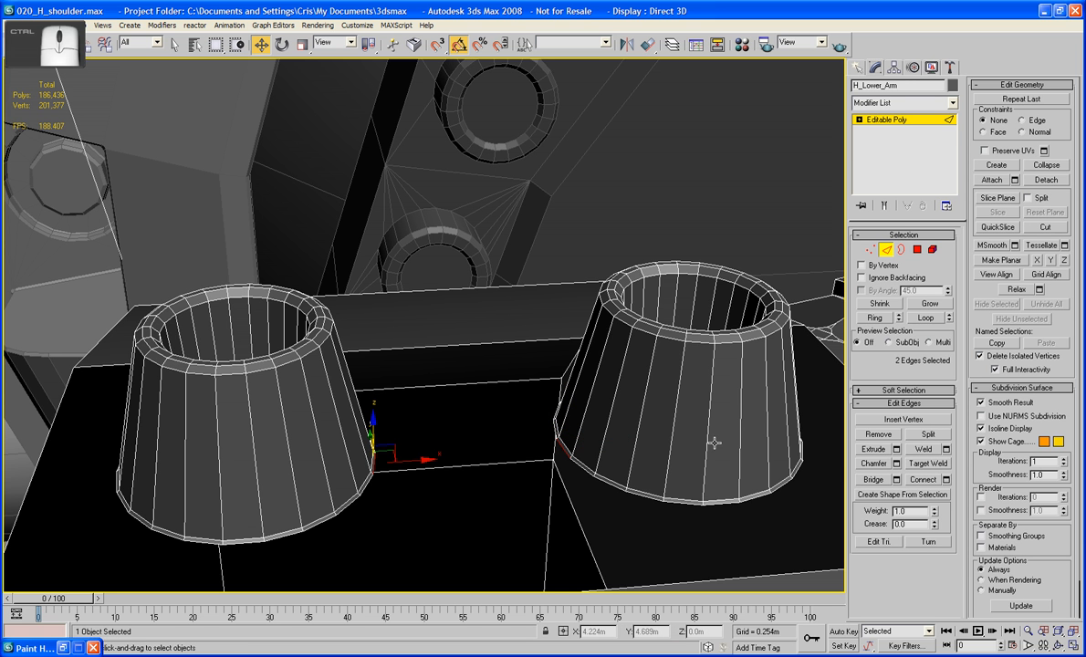
pyautogui.click(874, 480)
# Step: Bridge the second small bolt's front base edge to the opening's front edge, and cap the remaining border on the arm's top face
pyautogui.click(725, 508)
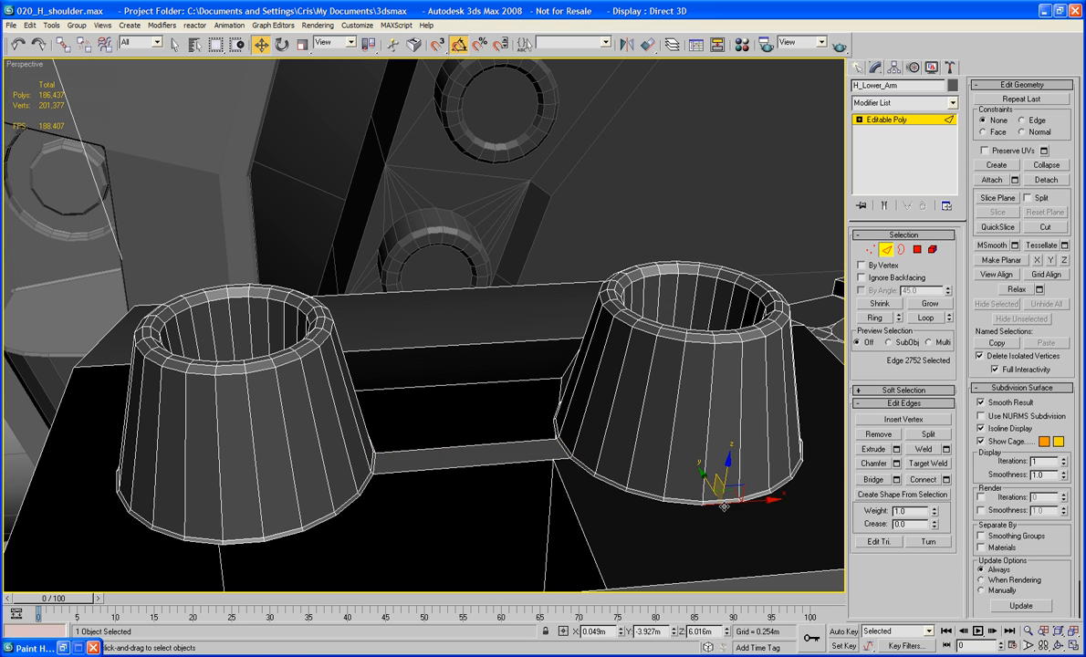
pyautogui.keyDown('ctrl'); pyautogui.click(746, 578); pyautogui.keyUp('ctrl')
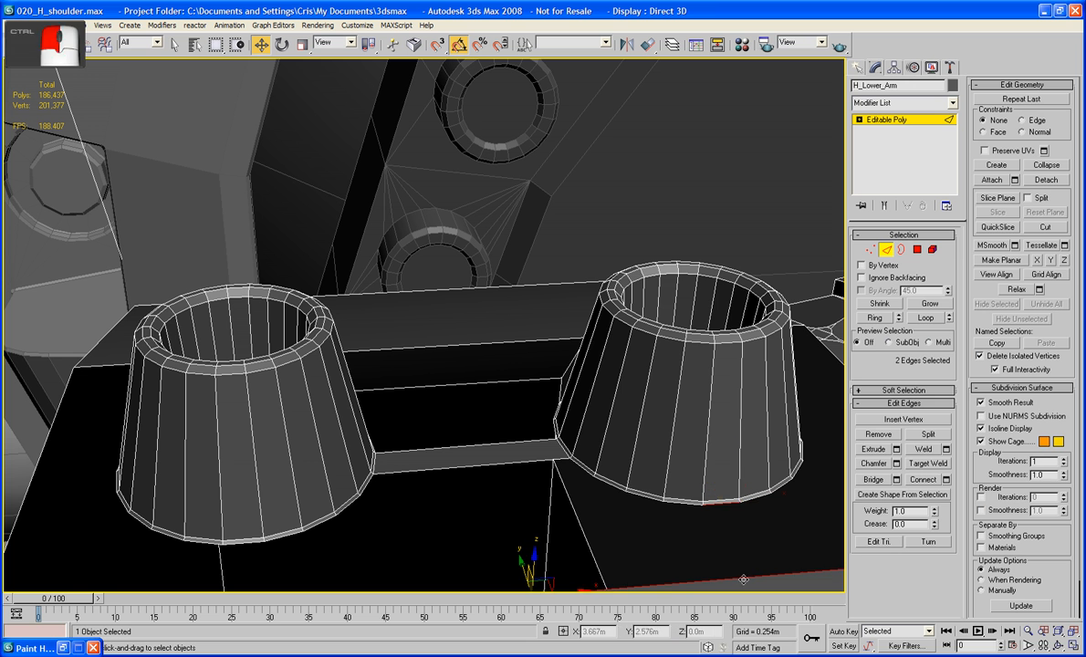
pyautogui.click(874, 479)
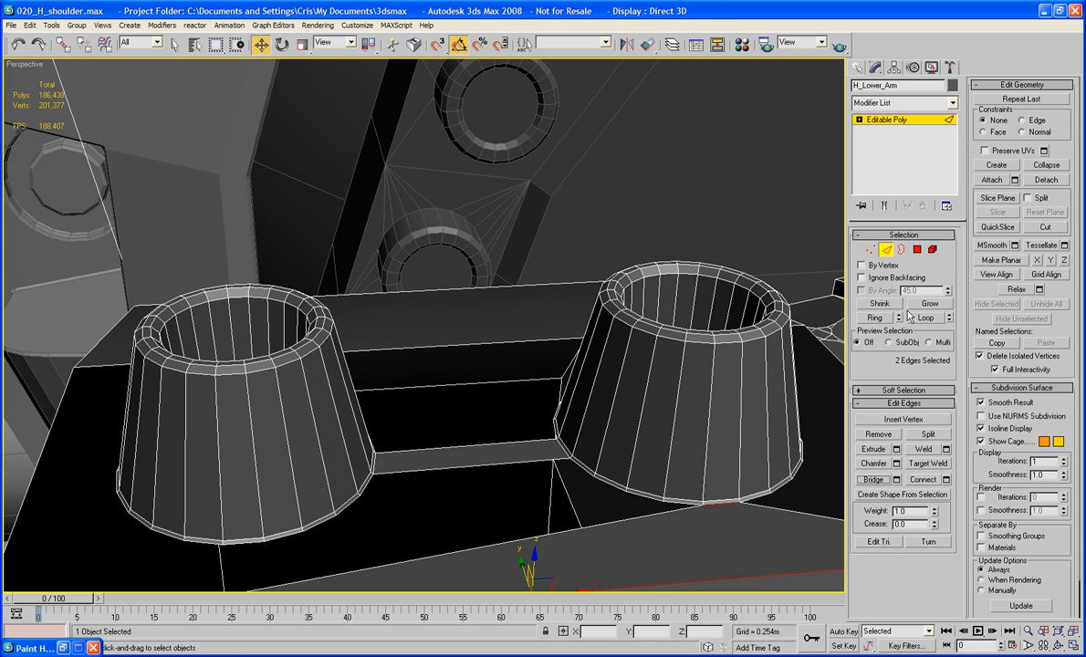
pyautogui.click(902, 250)
pyautogui.click(803, 511)
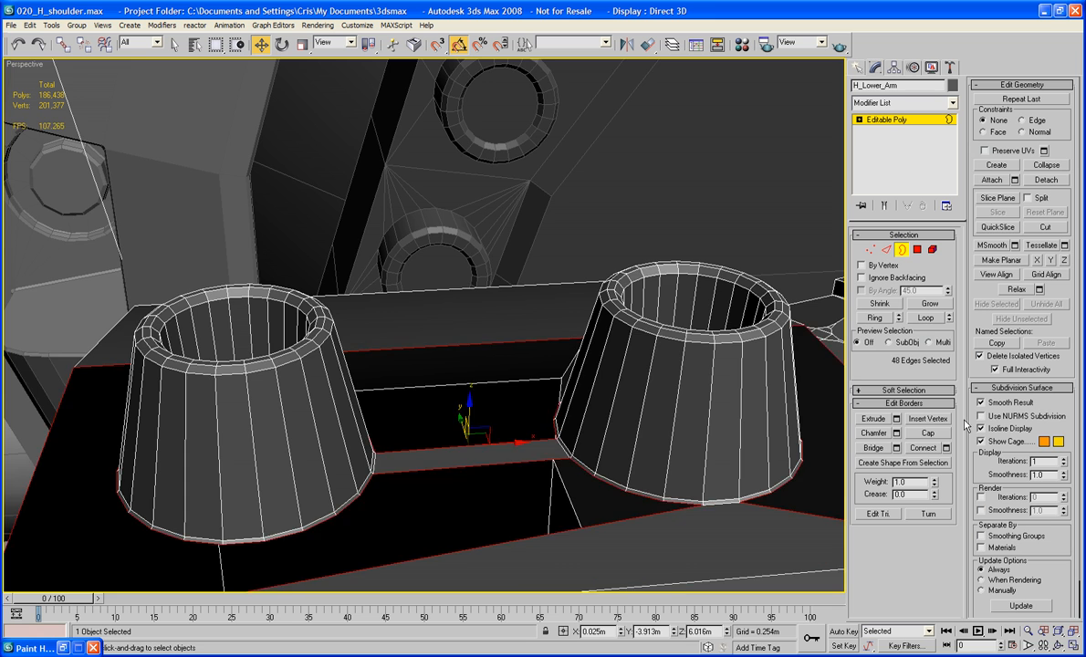
pyautogui.click(935, 433)
# Step: Delete the polygon beneath the two small bolts at the outer end of the arm's lower side band
pyautogui.scroll(-5, 756, 450)
pyautogui.scroll(-5, 756, 451)
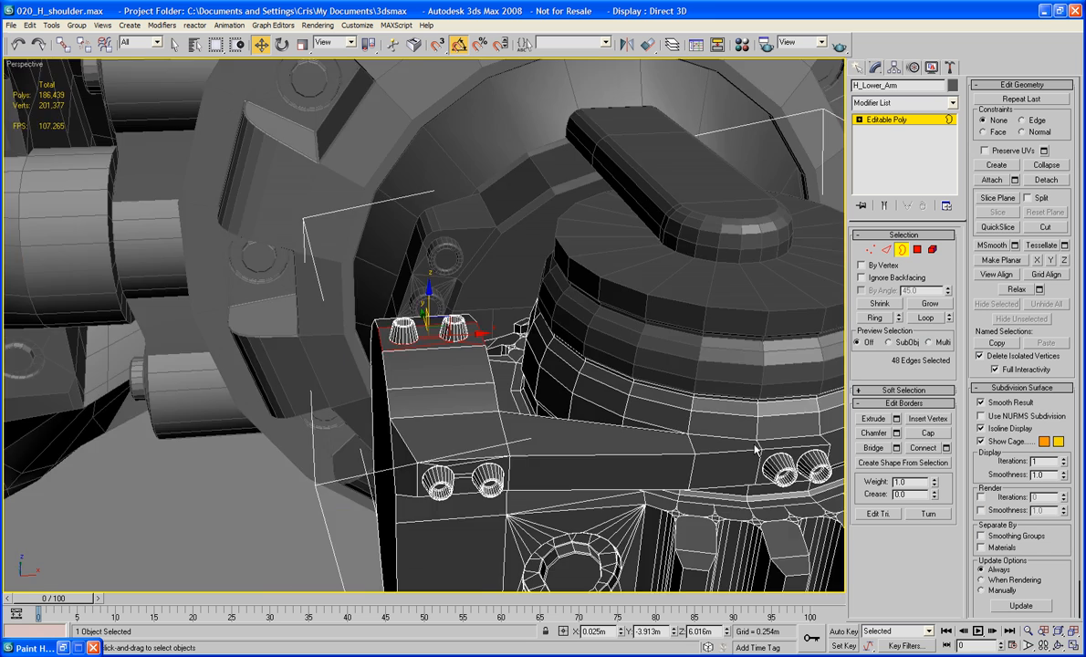
pyautogui.keyDown('alt'); pyautogui.moveTo(756, 450); pyautogui.dragTo(680, 295, button='middle'); pyautogui.keyUp('alt')
pyautogui.moveTo(610, 484); pyautogui.dragTo(646, 256, button='middle')
pyautogui.scroll(3, 655, 335)
pyautogui.moveTo(654, 335); pyautogui.dragTo(470, 439, button='middle')
pyautogui.moveTo(598, 412); pyautogui.dragTo(696, 317, button='middle')
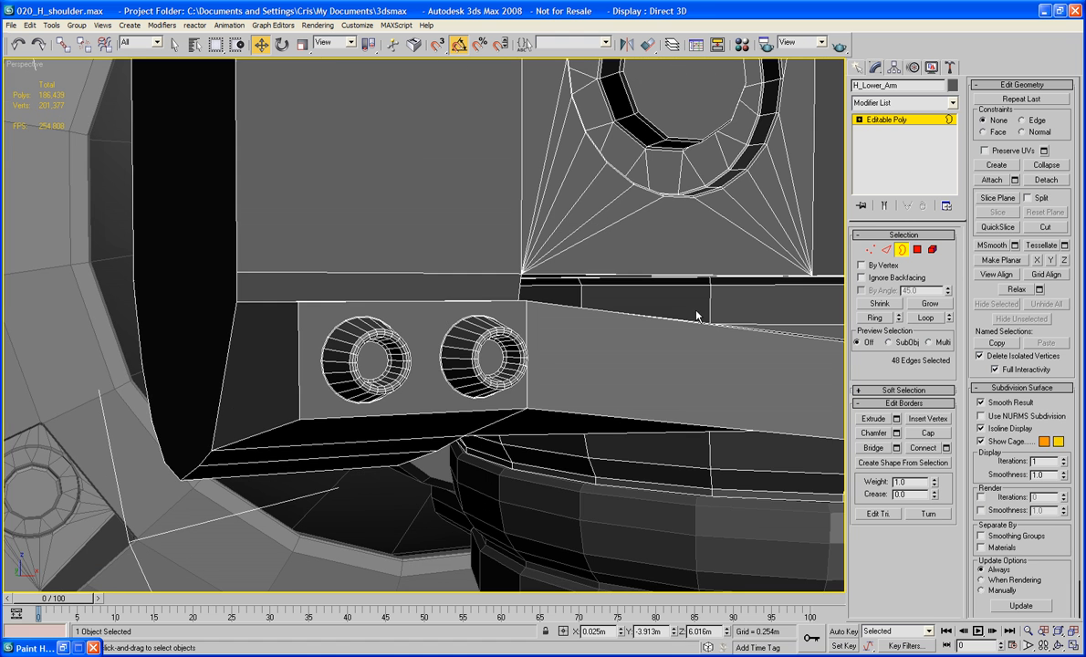
pyautogui.click(918, 249)
pyautogui.click(406, 380)
pyautogui.press('z')
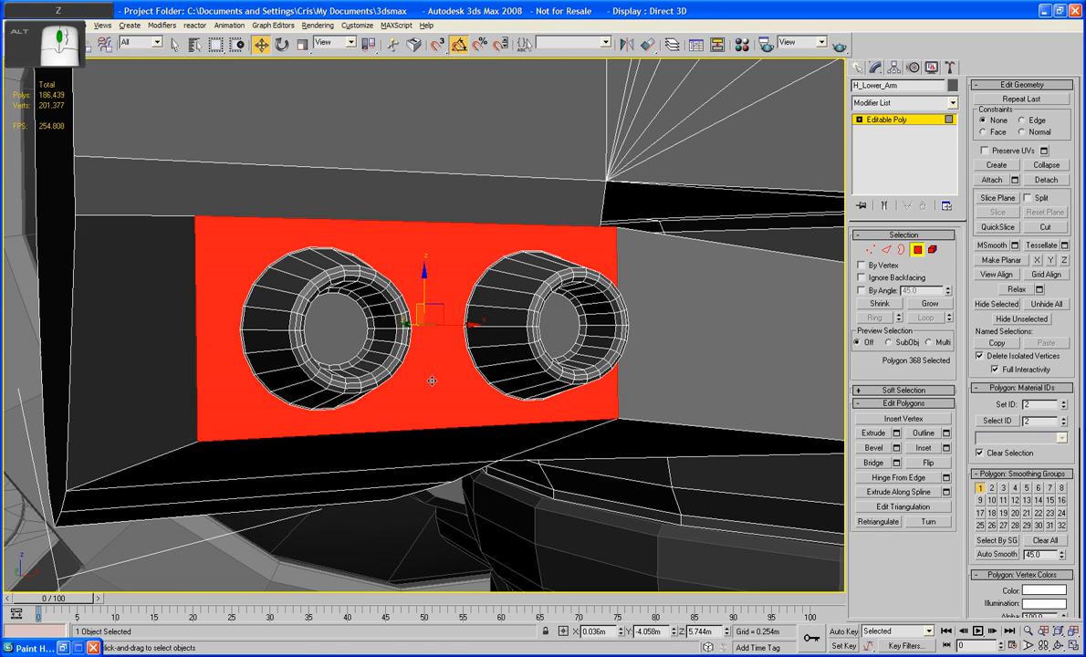
pyautogui.scroll(5, 405, 381)
pyautogui.press('Delete')
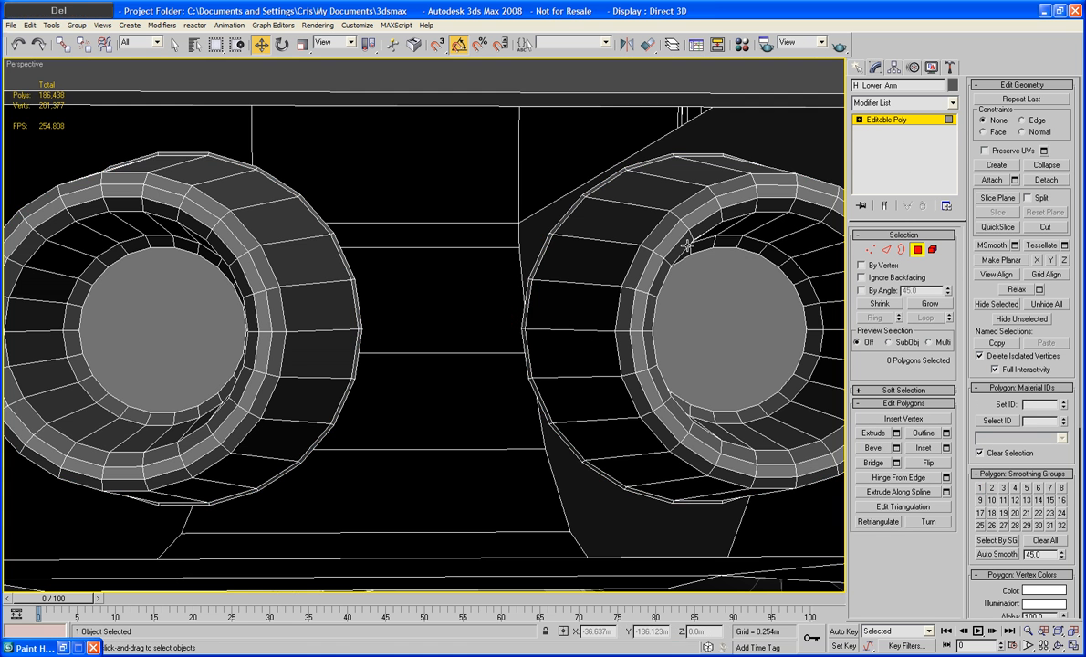
# Step: Bridge the facing base edges of the two small bolts on the lower side band
pyautogui.click(886, 250)
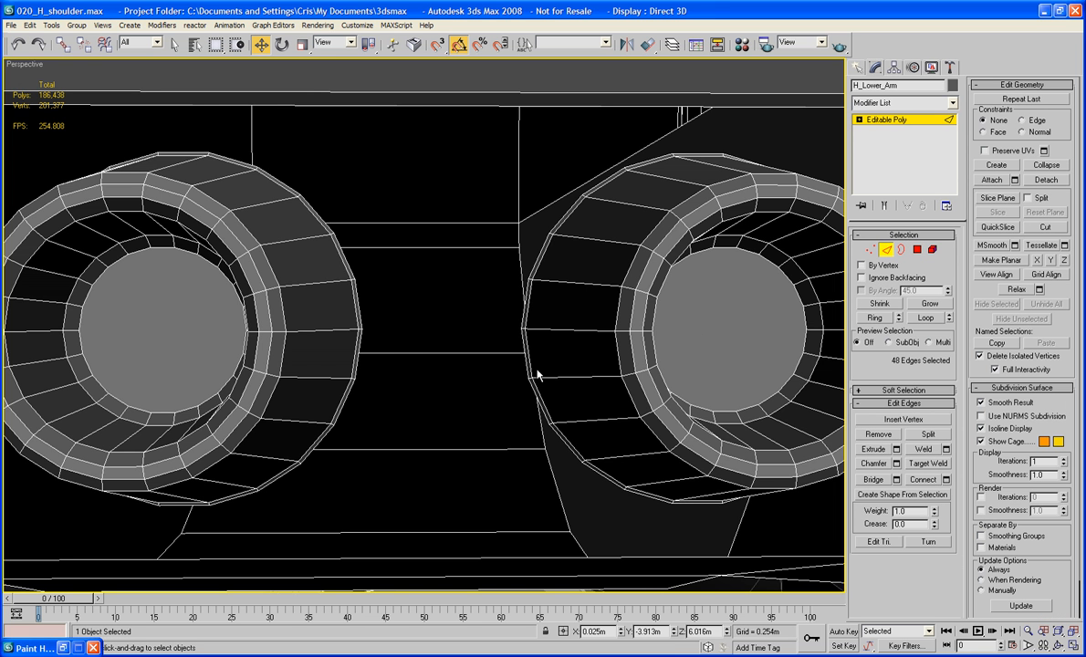
pyautogui.click(525, 368)
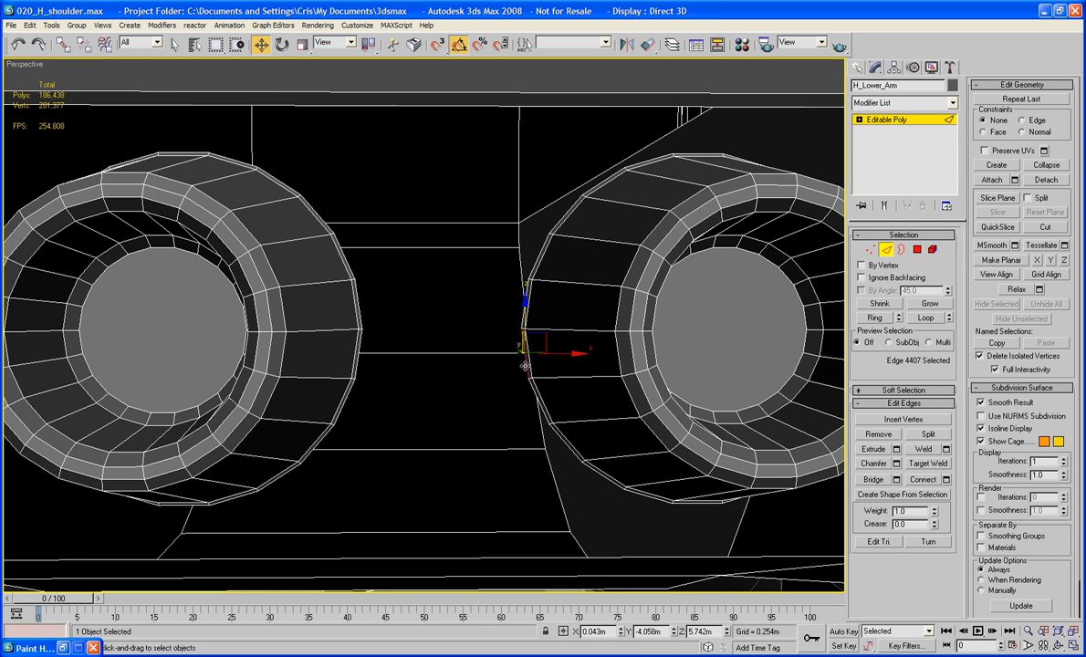
pyautogui.keyDown('ctrl'); pyautogui.click(357, 365); pyautogui.keyUp('ctrl')
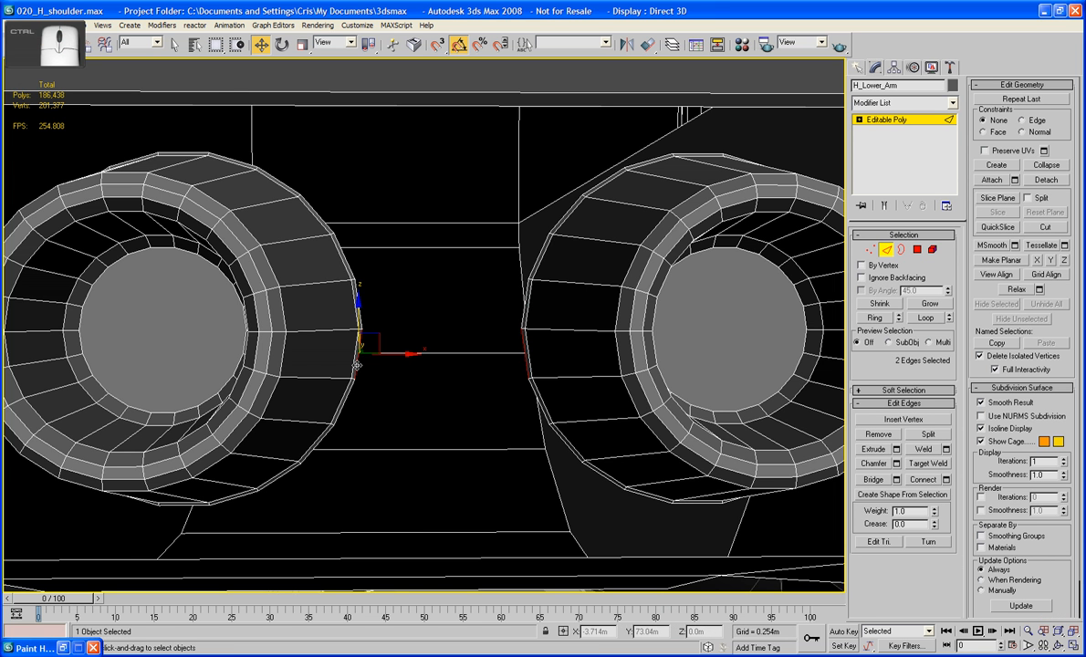
pyautogui.click(875, 481)
# Step: Bridge the second small bolt's lower base edge to the opening's lower edge, and cap the remaining border on the lower side band
pyautogui.click(686, 505)
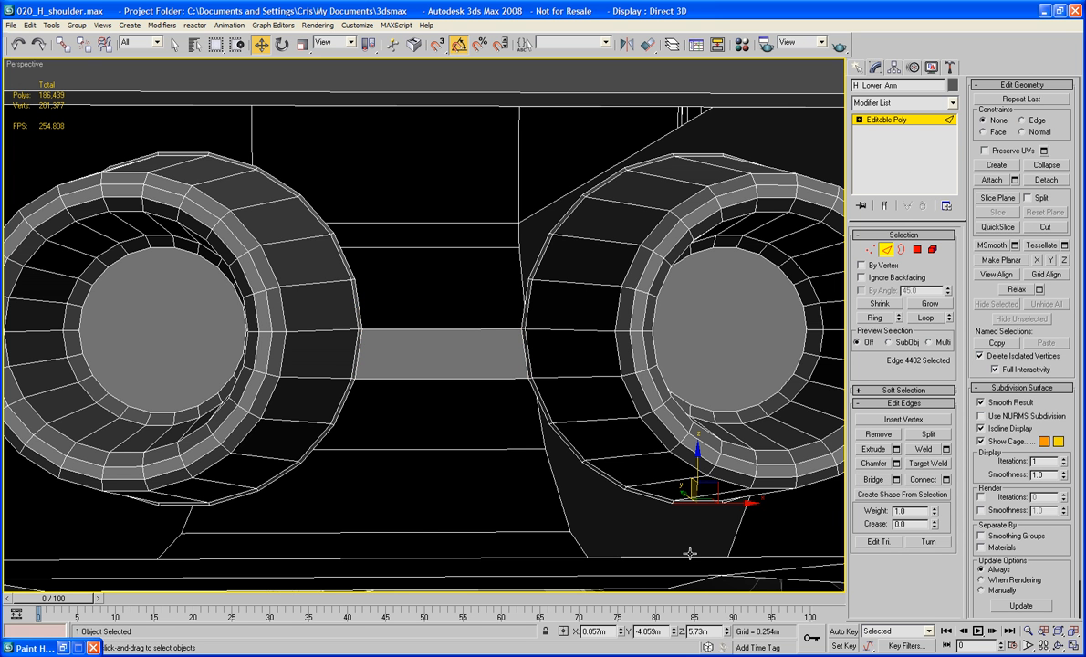
pyautogui.keyDown('ctrl'); pyautogui.click(689, 555); pyautogui.keyUp('ctrl')
pyautogui.click(875, 481)
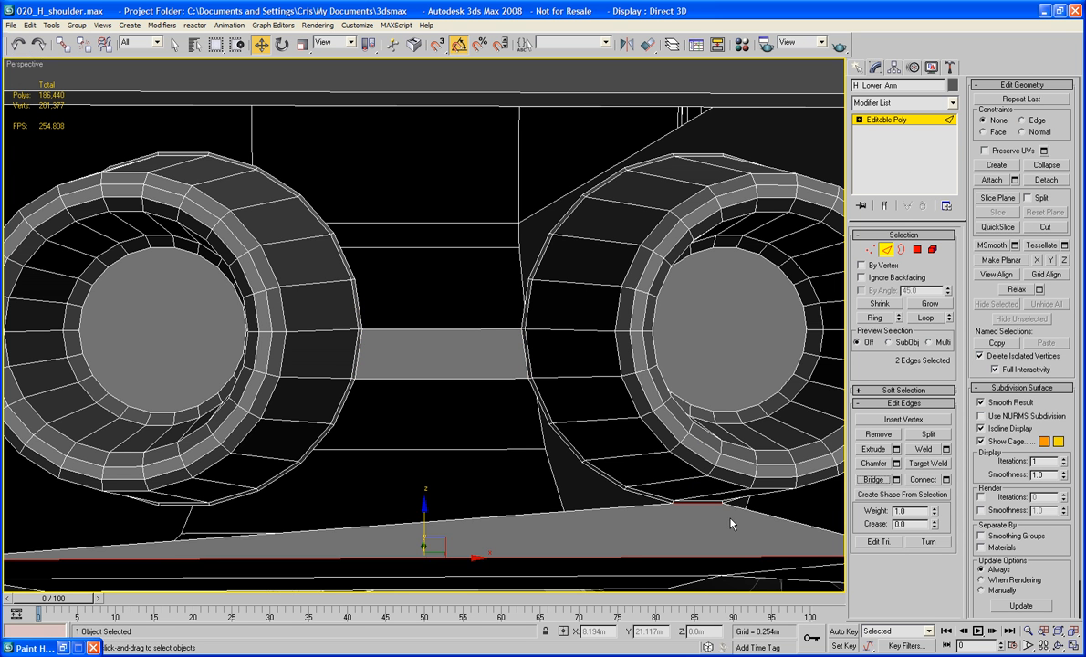
pyautogui.scroll(-6, 663, 416)
pyautogui.moveTo(683, 369); pyautogui.dragTo(605, 398, button='middle')
pyautogui.click(901, 251)
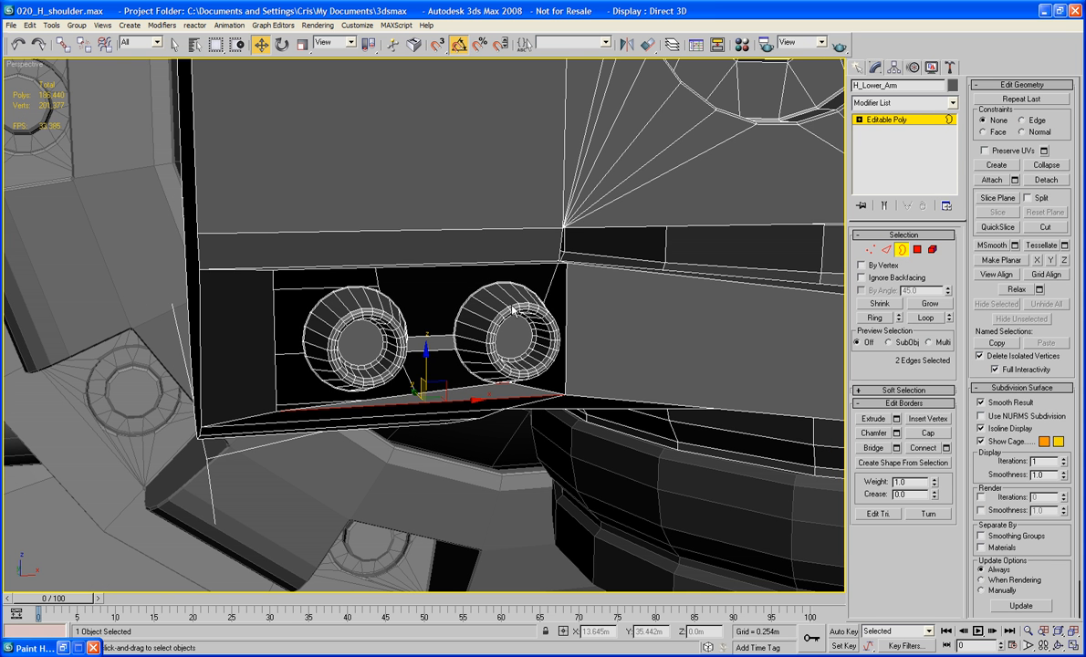
pyautogui.click(564, 272)
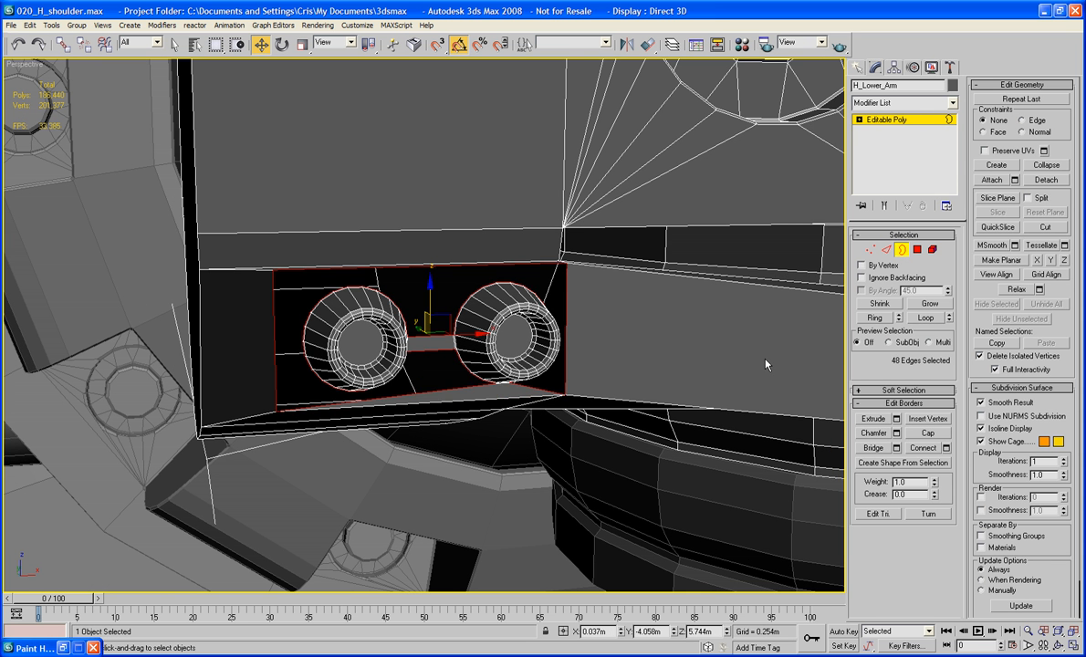
pyautogui.scroll(-10, 669, 381)
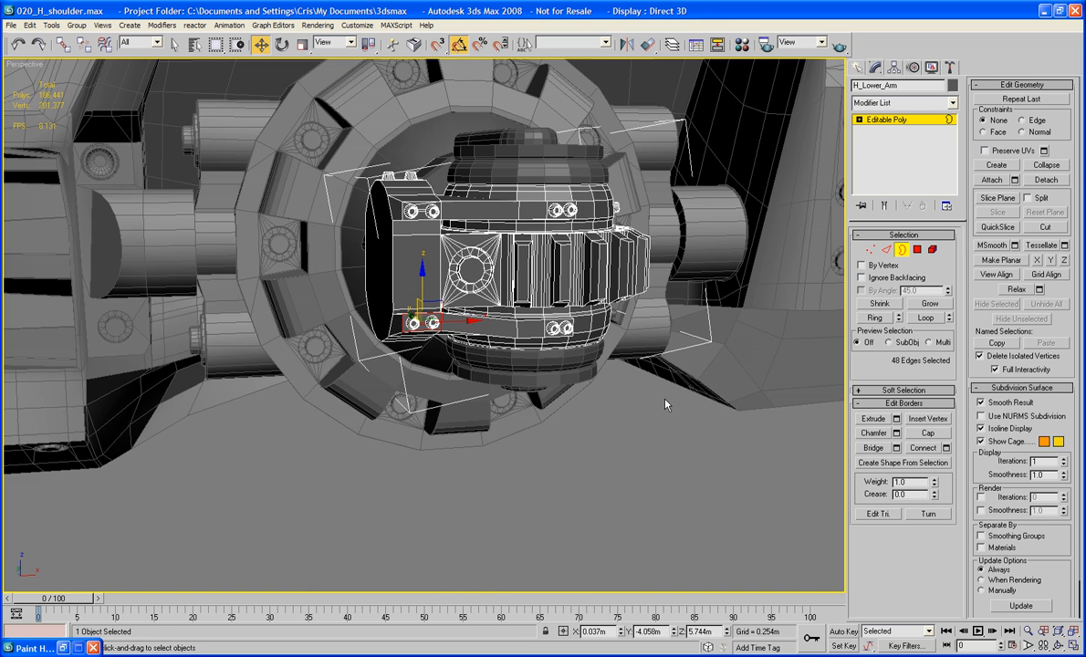
# Step: Delete the polygons beneath the small bolt pairs on the upper and lower bands beside the ribbed joint
pyautogui.click(665, 404)
pyautogui.moveTo(665, 404)
pyautogui.keyDown('alt'); pyautogui.mouseDown(button='middle')
pyautogui.moveTo(669, 413)
pyautogui.moveTo(727, 313)
pyautogui.moveTo(788, 303)
pyautogui.moveTo(561, 375)
pyautogui.moveTo(650, 395)
pyautogui.mouseUp(button='middle'); pyautogui.keyUp('alt')
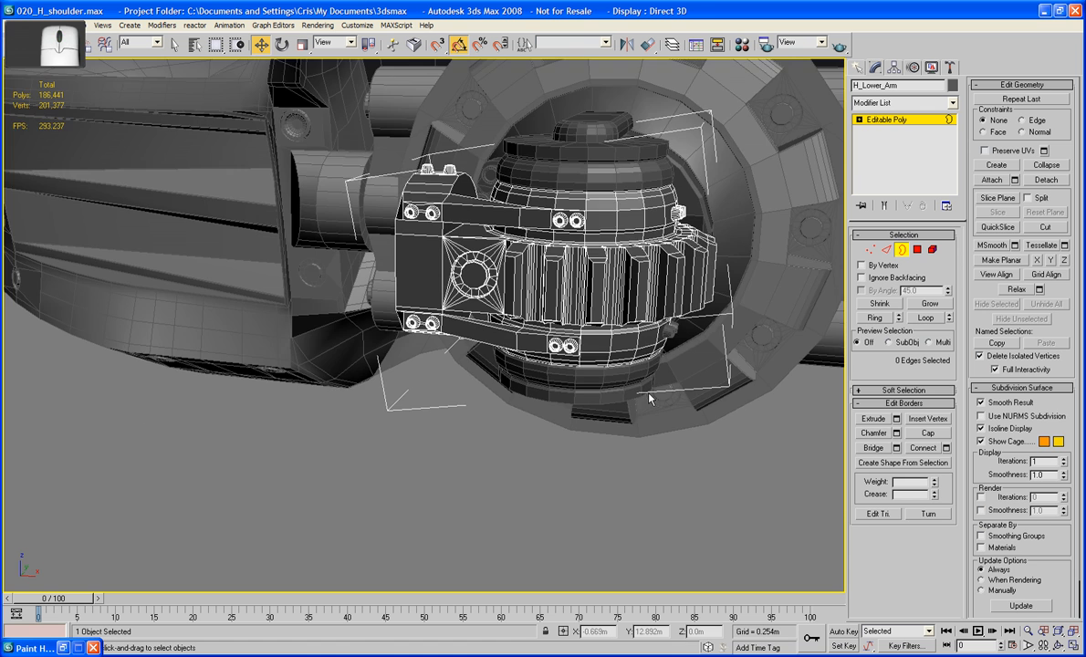
pyautogui.scroll(3, 650, 395)
pyautogui.click(917, 249)
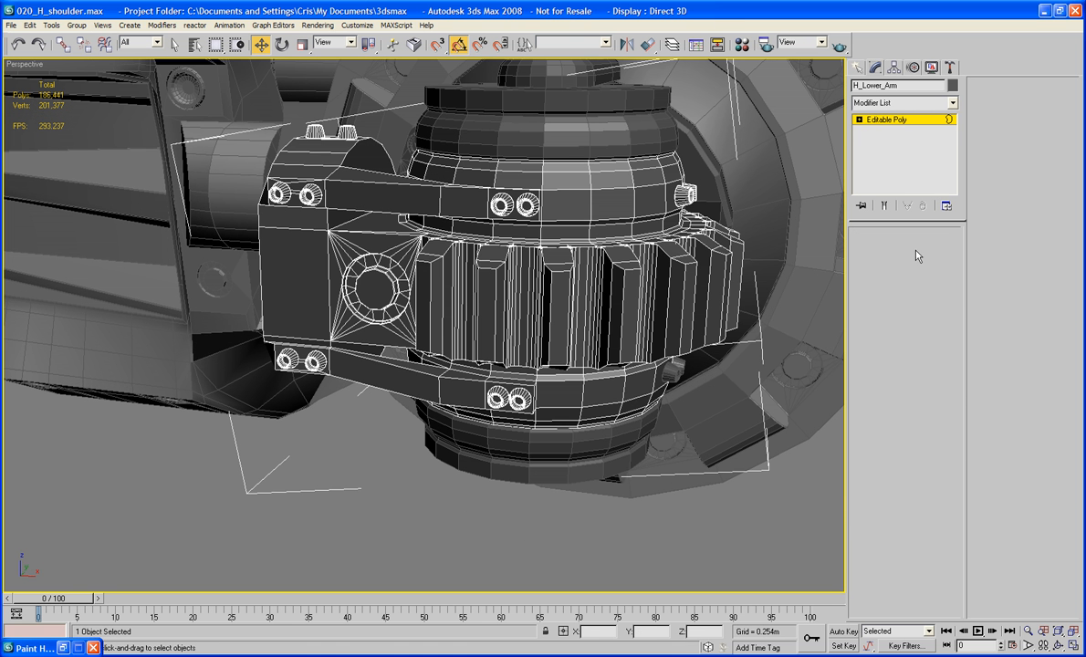
pyautogui.click(511, 203)
pyautogui.press('Delete')
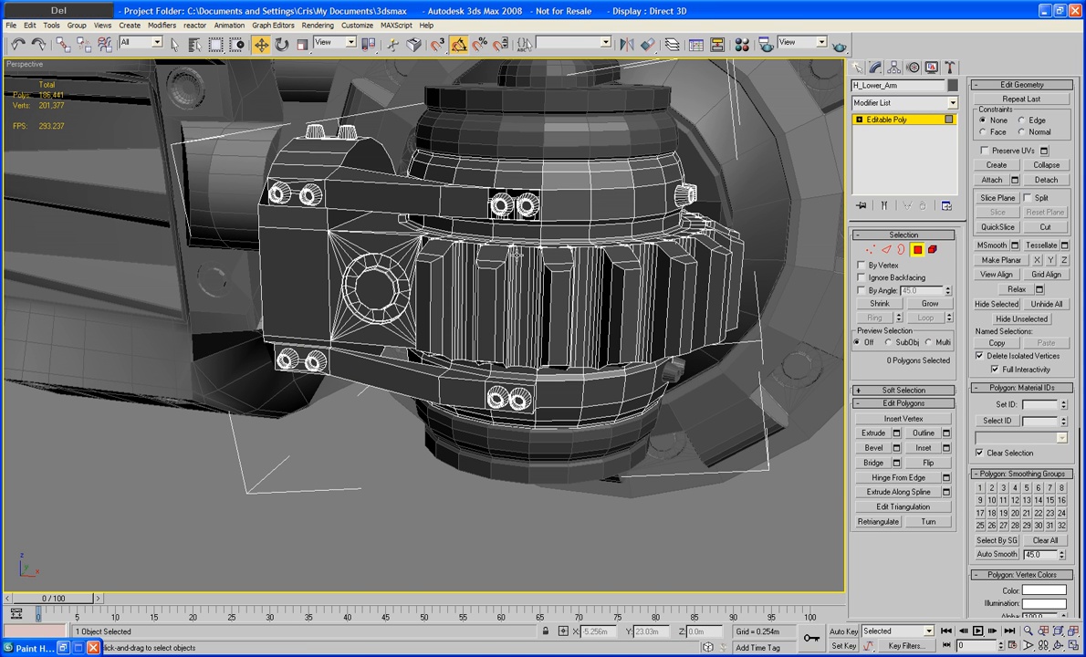
pyautogui.click(510, 395)
pyautogui.press('Delete')
# Step: Attach the separate pair of small bolts below the ribbed section to the lower arm mesh
pyautogui.keyDown('alt'); pyautogui.moveTo(672, 315); pyautogui.dragTo(566, 268, button='middle'); pyautogui.keyUp('alt')
pyautogui.click(574, 232)
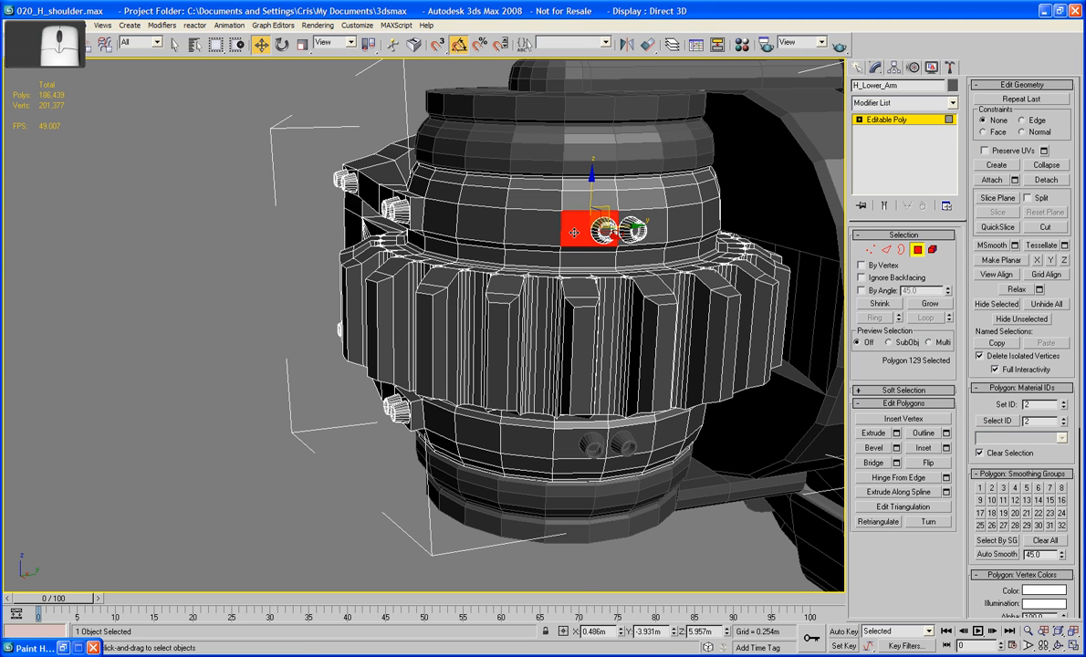
pyautogui.click(993, 180)
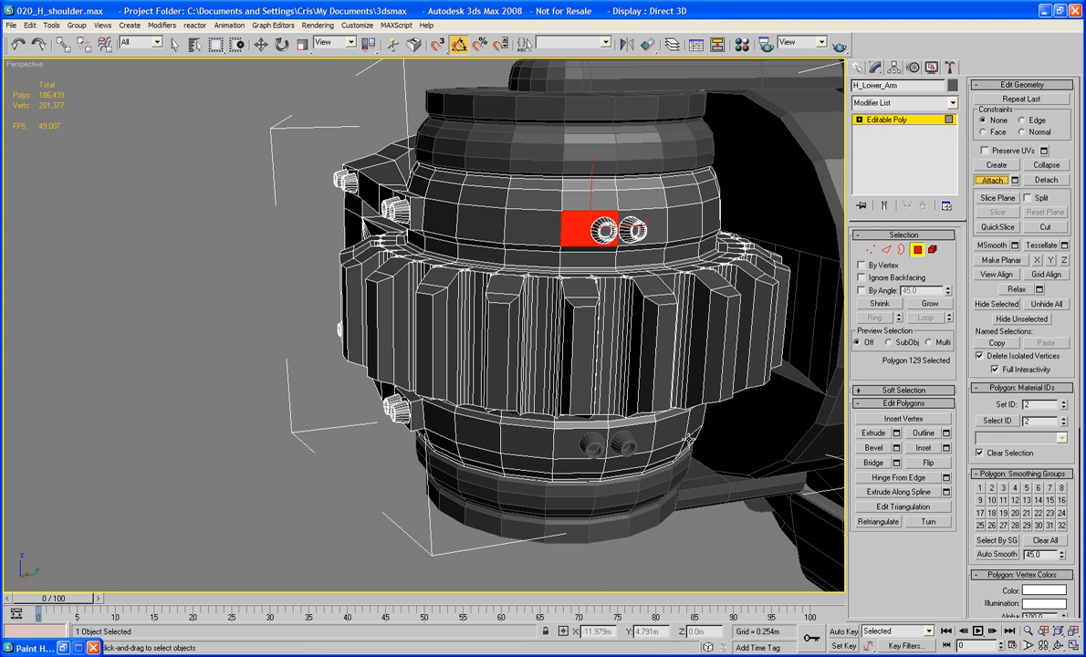
pyautogui.click(598, 442)
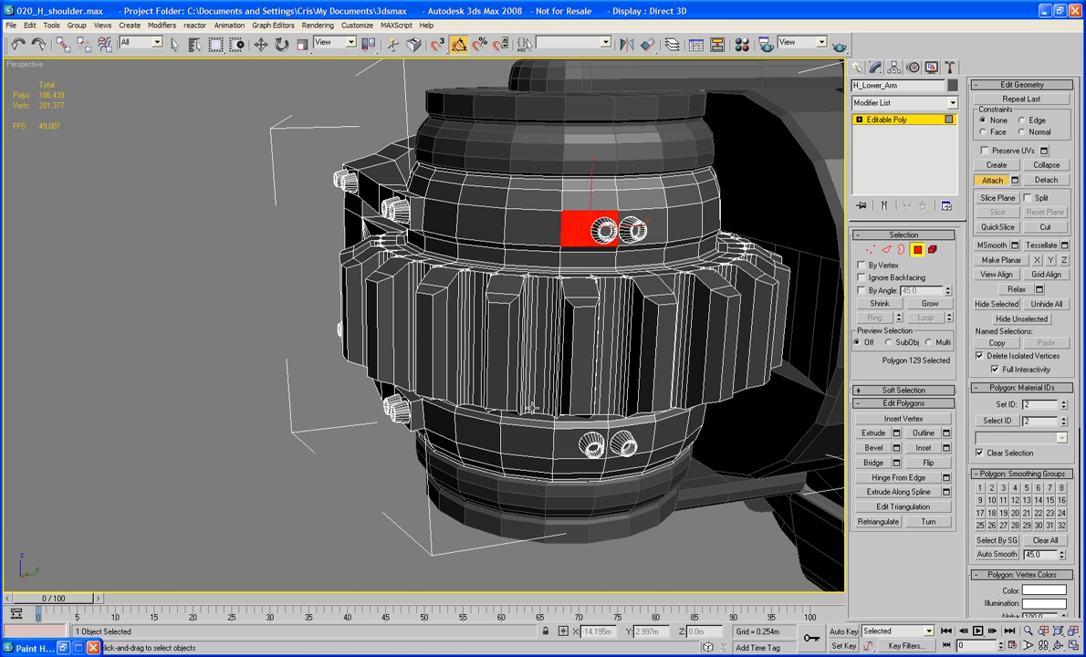
# Step: Bridge the facing base edges of the two small bolts in the upper band's opening above the ribbed joint
pyautogui.keyDown('alt'); pyautogui.moveTo(542, 377); pyautogui.dragTo(509, 429, button='middle'); pyautogui.keyUp('alt')
pyautogui.scroll(8, 424, 496)
pyautogui.moveTo(520, 361); pyautogui.dragTo(503, 335, button='middle')
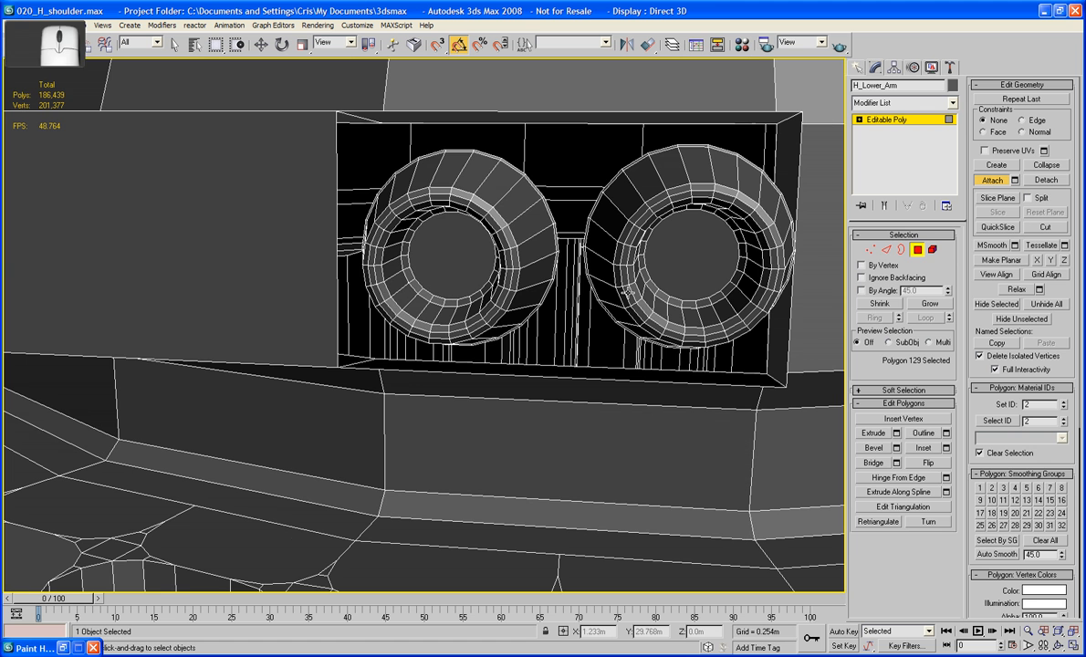
pyautogui.press('2')
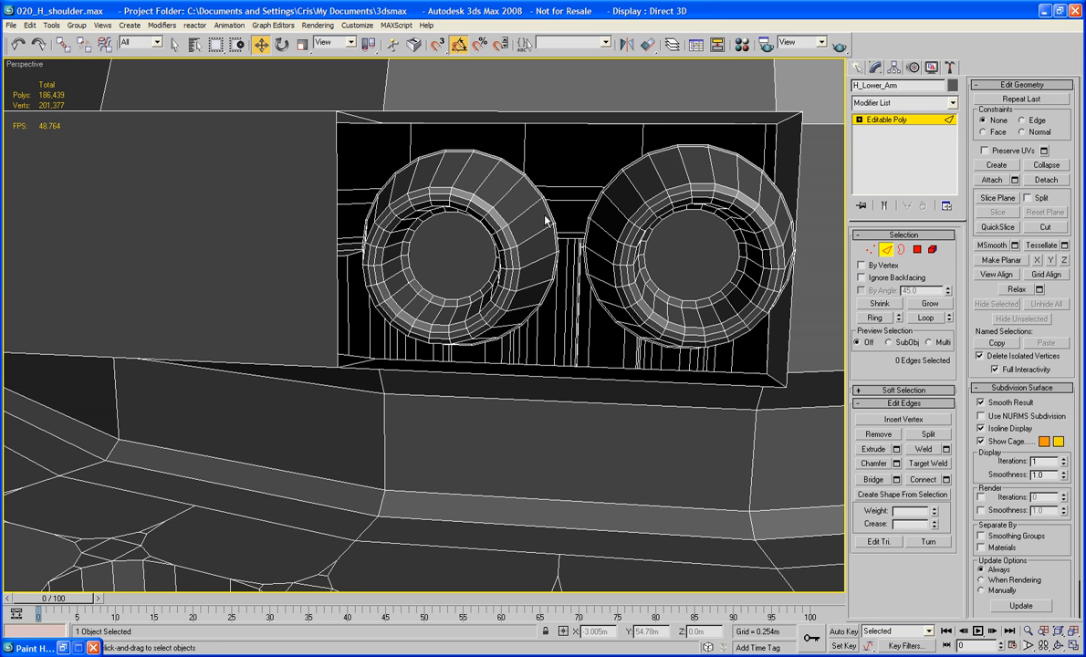
pyautogui.click(554, 210)
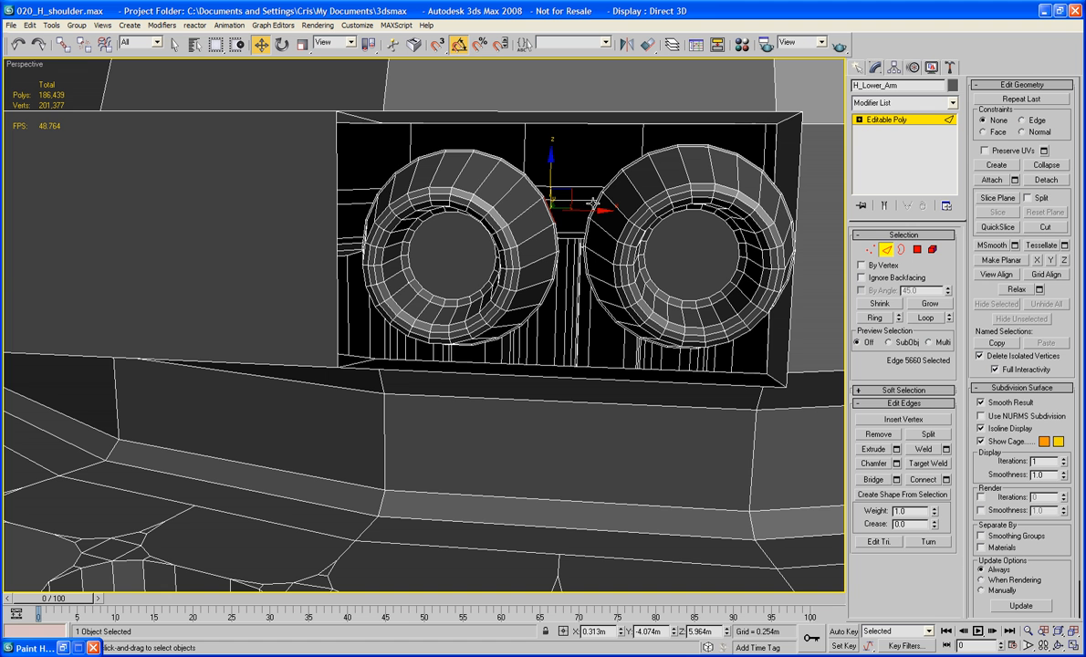
pyautogui.keyDown('ctrl'); pyautogui.click(597, 195); pyautogui.keyUp('ctrl')
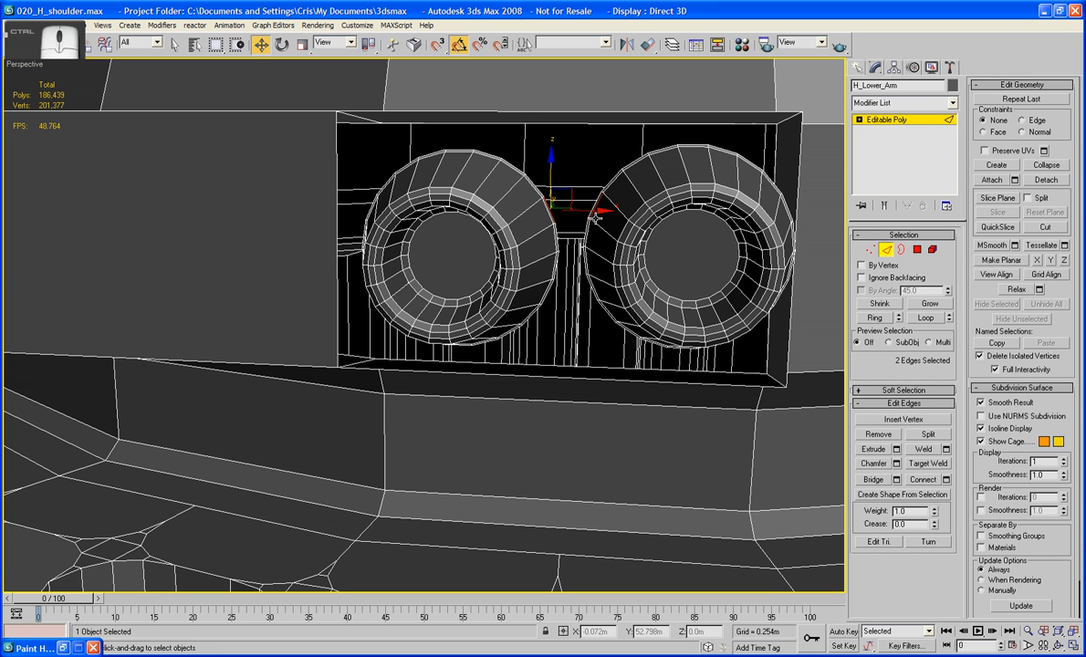
pyautogui.hotkey('ctrl', 'z')
pyautogui.scroll(5, 584, 242)
pyautogui.moveTo(541, 226); pyautogui.dragTo(376, 351, button='middle')
pyautogui.keyDown('ctrl'); pyautogui.click(680, 226); pyautogui.keyUp('ctrl')
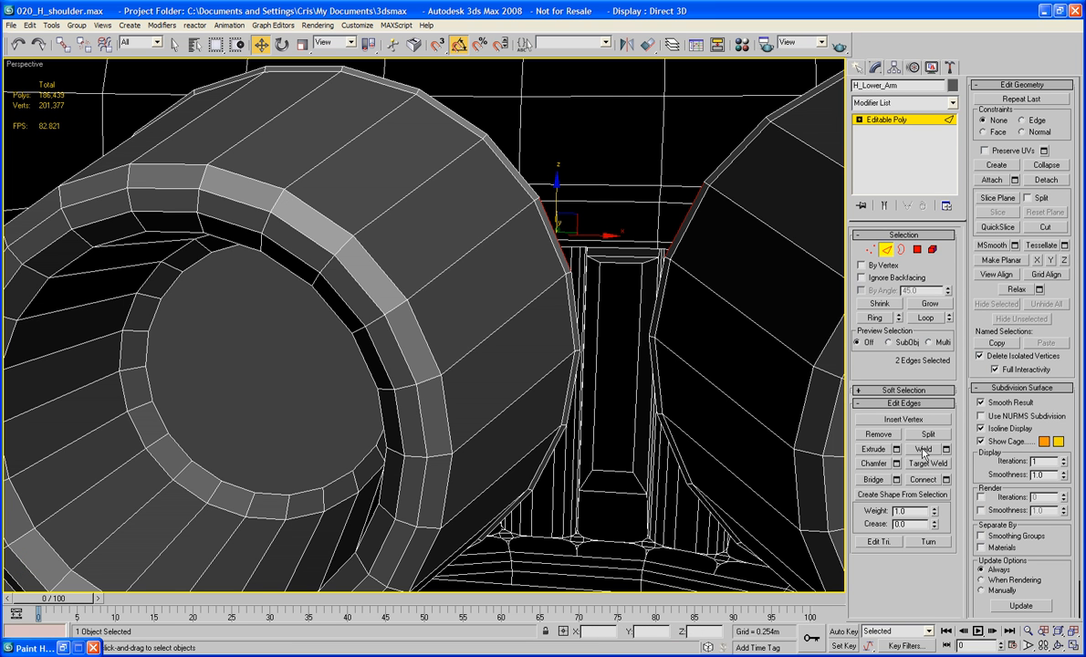
pyautogui.click(878, 480)
# Step: Bridge the second bolt's upper base edge to the opening's upper edge, and cap the remaining border on the band above the ribbed joint
pyautogui.scroll(-5, 785, 395)
pyautogui.moveTo(785, 395); pyautogui.dragTo(710, 424, button='middle')
pyautogui.scroll(6, 710, 424)
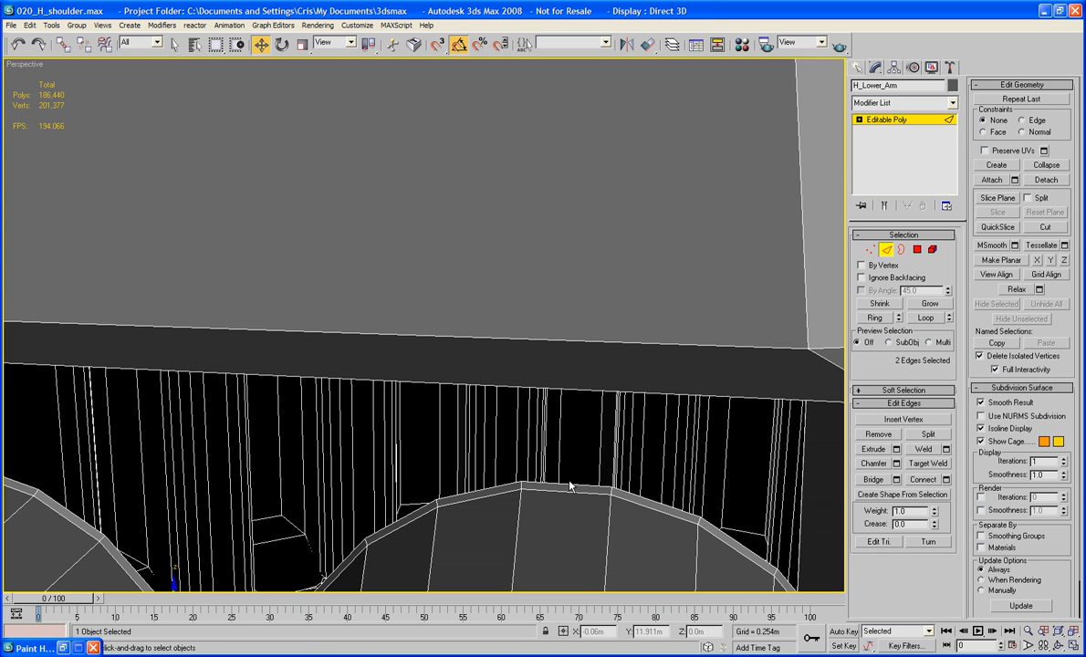
pyautogui.click(569, 487)
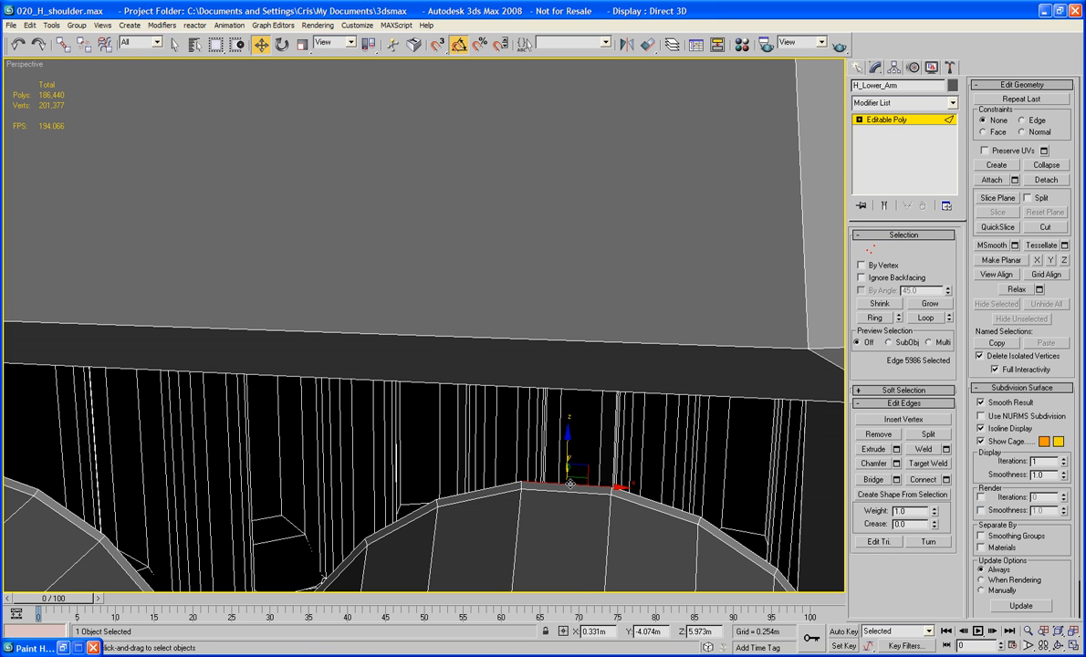
pyautogui.keyDown('ctrl'); pyautogui.click(573, 387); pyautogui.keyUp('ctrl')
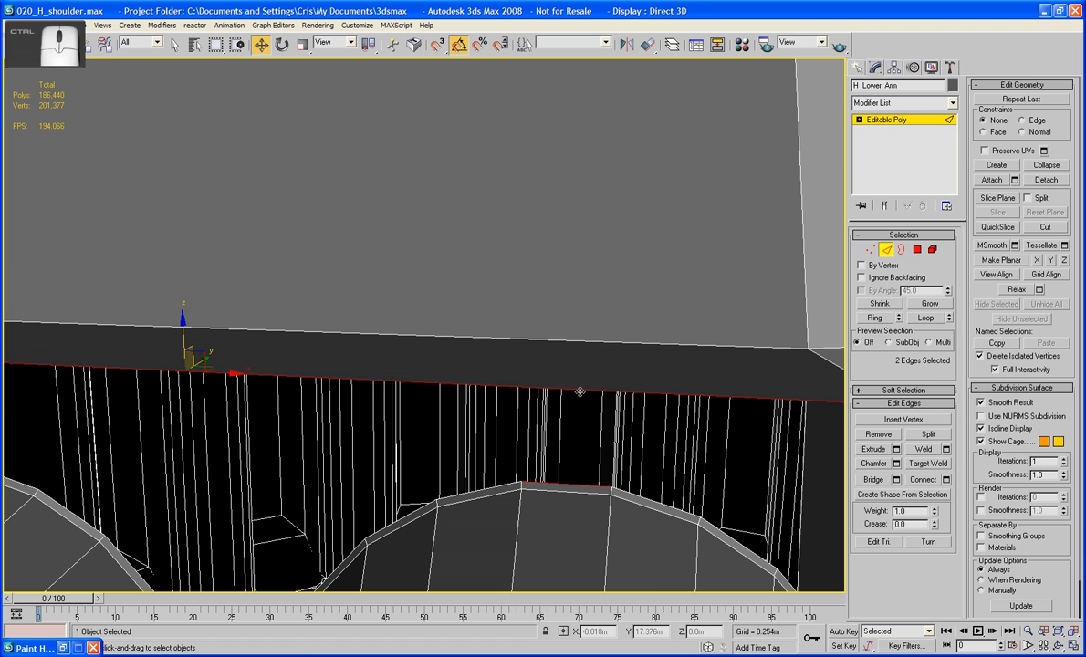
pyautogui.click(874, 479)
pyautogui.scroll(-8, 630, 437)
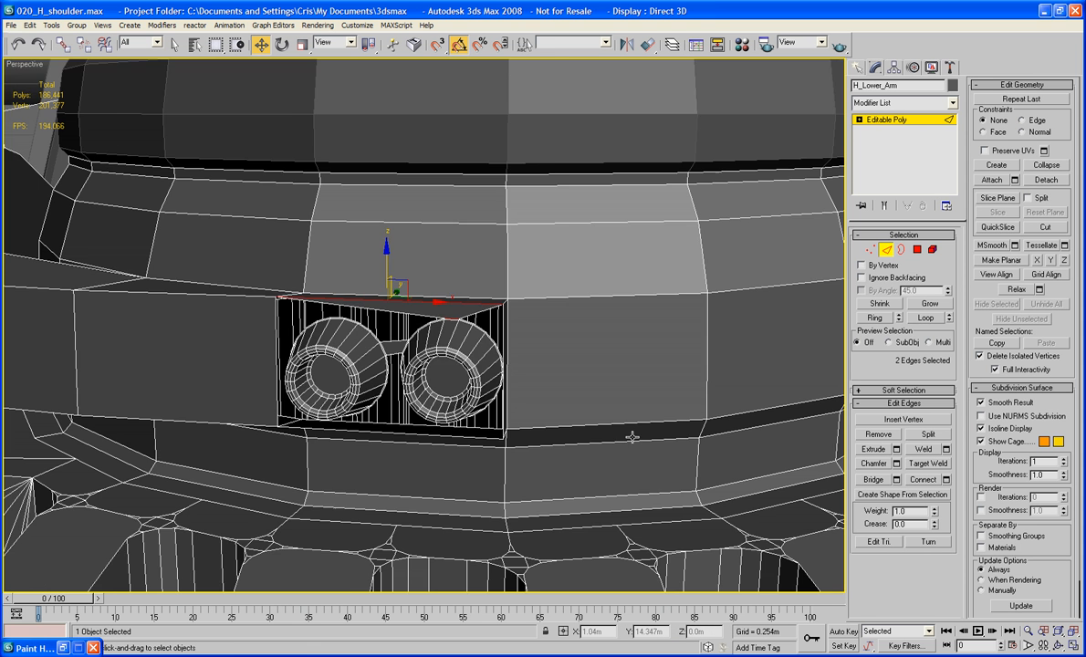
pyautogui.press('3')
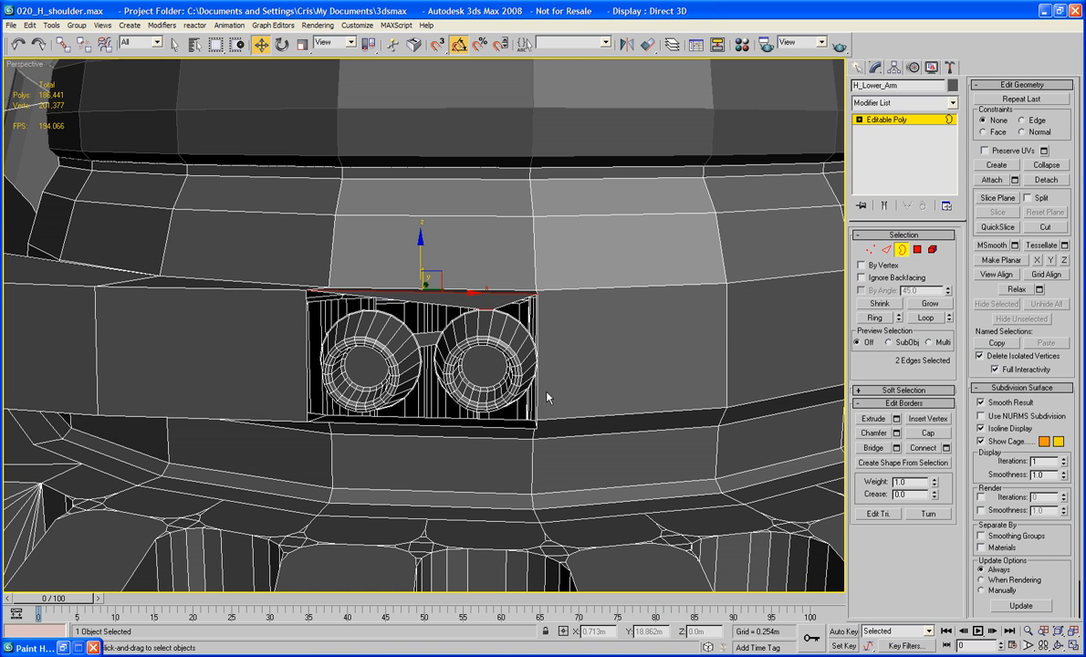
pyautogui.click(538, 324)
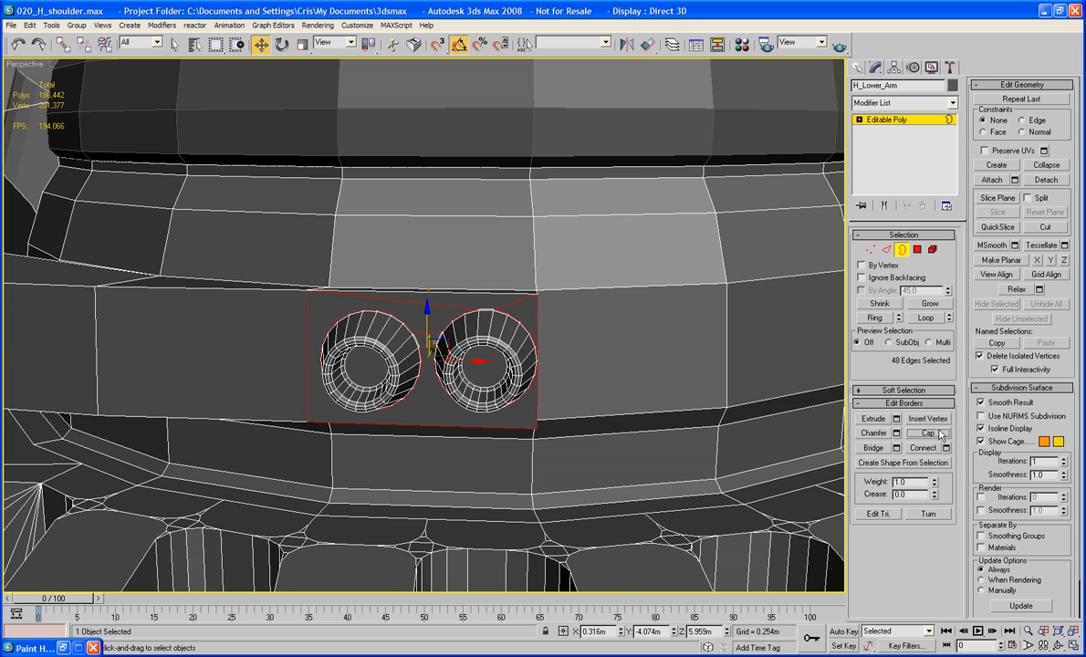
pyautogui.keyDown('alt'); pyautogui.moveTo(659, 393); pyautogui.dragTo(674, 346, button='middle'); pyautogui.keyUp('alt')
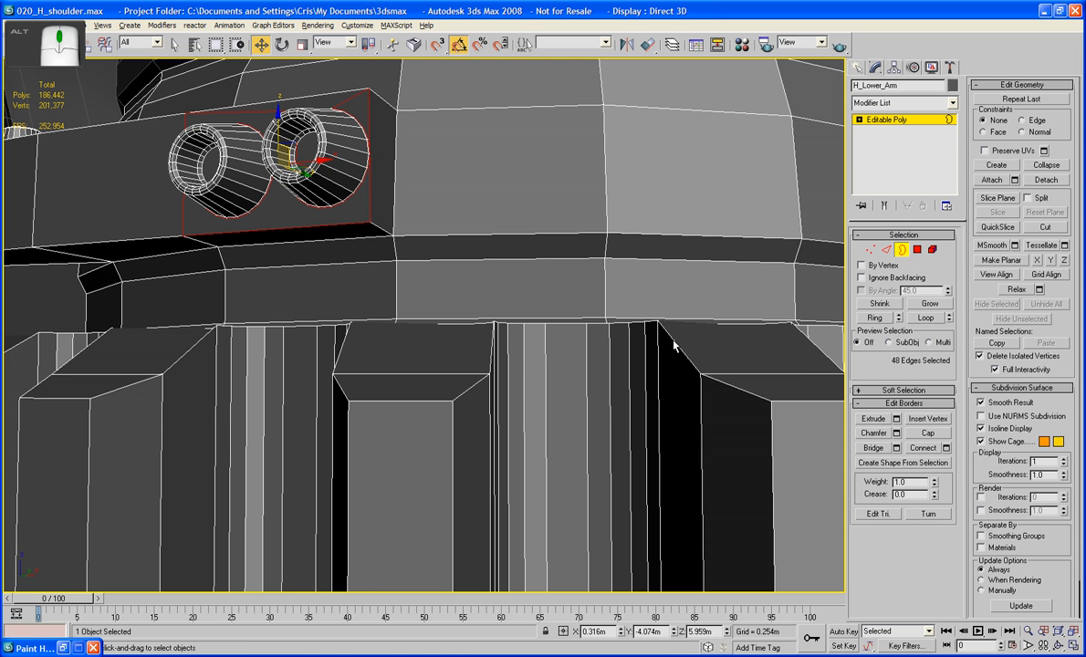
pyautogui.scroll(-3, 577, 328)
pyautogui.moveTo(577, 332)
pyautogui.keyDown('alt'); pyautogui.mouseDown(button='middle')
pyautogui.moveTo(560, 250)
pyautogui.moveTo(594, 277)
pyautogui.moveTo(548, 255)
pyautogui.moveTo(537, 284)
pyautogui.moveTo(610, 286)
pyautogui.moveTo(639, 276)
pyautogui.moveTo(621, 243)
pyautogui.moveTo(577, 252)
pyautogui.moveTo(577, 273)
pyautogui.moveTo(622, 350)
pyautogui.moveTo(555, 372)
pyautogui.moveTo(592, 336)
pyautogui.moveTo(642, 363)
pyautogui.moveTo(628, 354)
pyautogui.moveTo(636, 335)
pyautogui.moveTo(549, 322)
pyautogui.moveTo(554, 340)
pyautogui.moveTo(560, 333)
pyautogui.mouseUp(button='middle'); pyautogui.keyUp('alt')
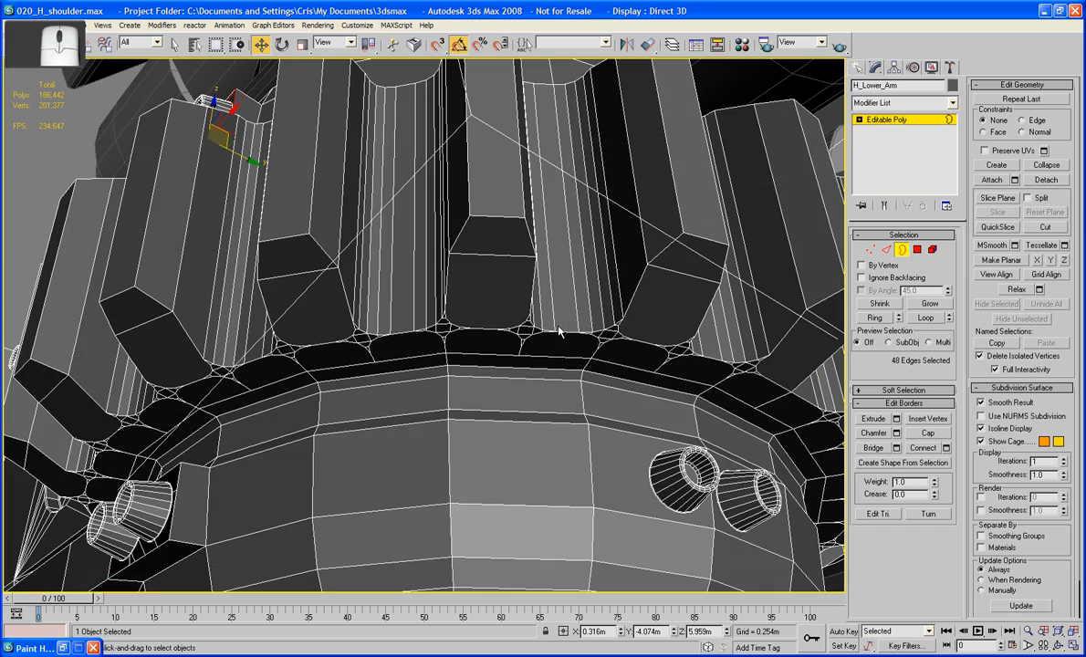
# Step: Chamfer the sharp vertical edge in the groove between two teeth of the ribbed joint by 0.012 m with 4 segments
pyautogui.keyDown('alt'); pyautogui.moveTo(438, 316); pyautogui.dragTo(715, 307, button='middle'); pyautogui.keyUp('alt')
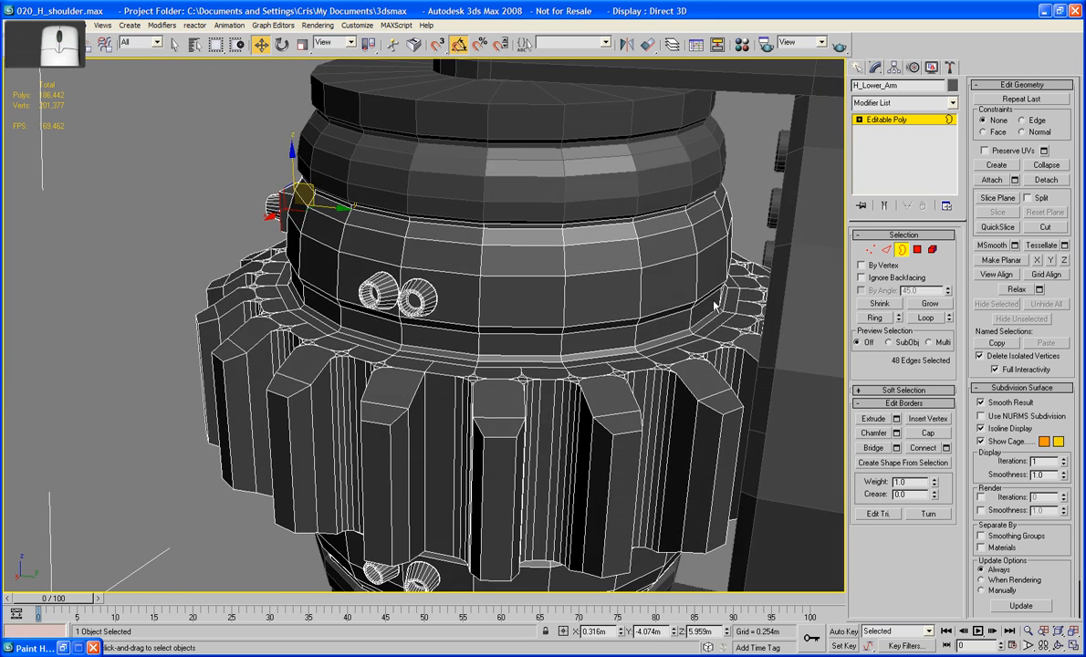
pyautogui.click(886, 250)
pyautogui.click(421, 429)
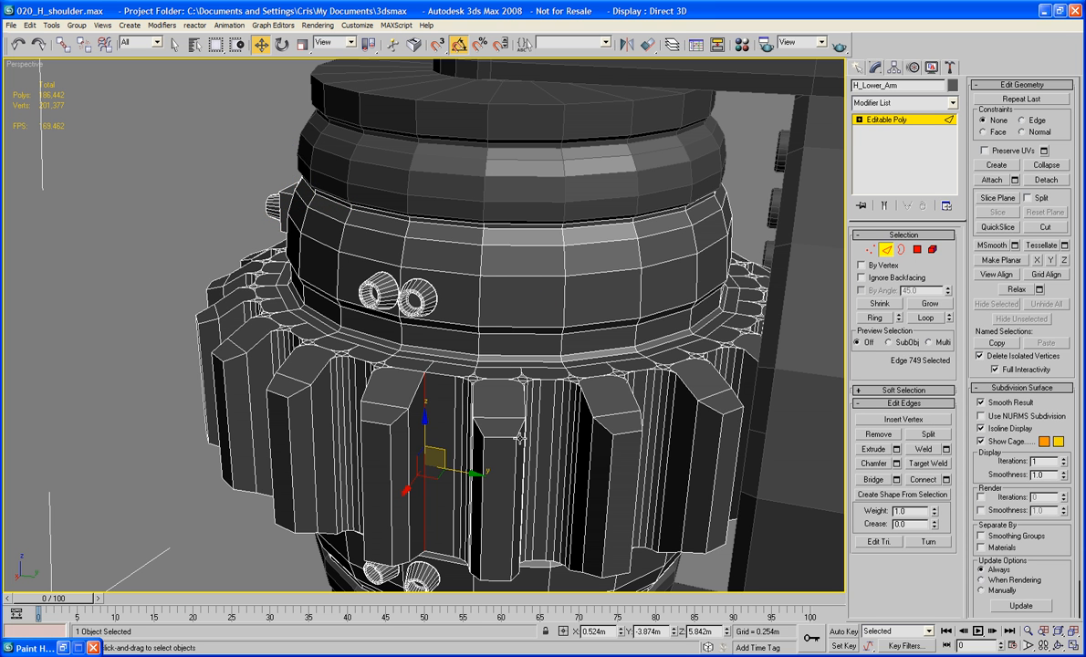
pyautogui.click(896, 464)
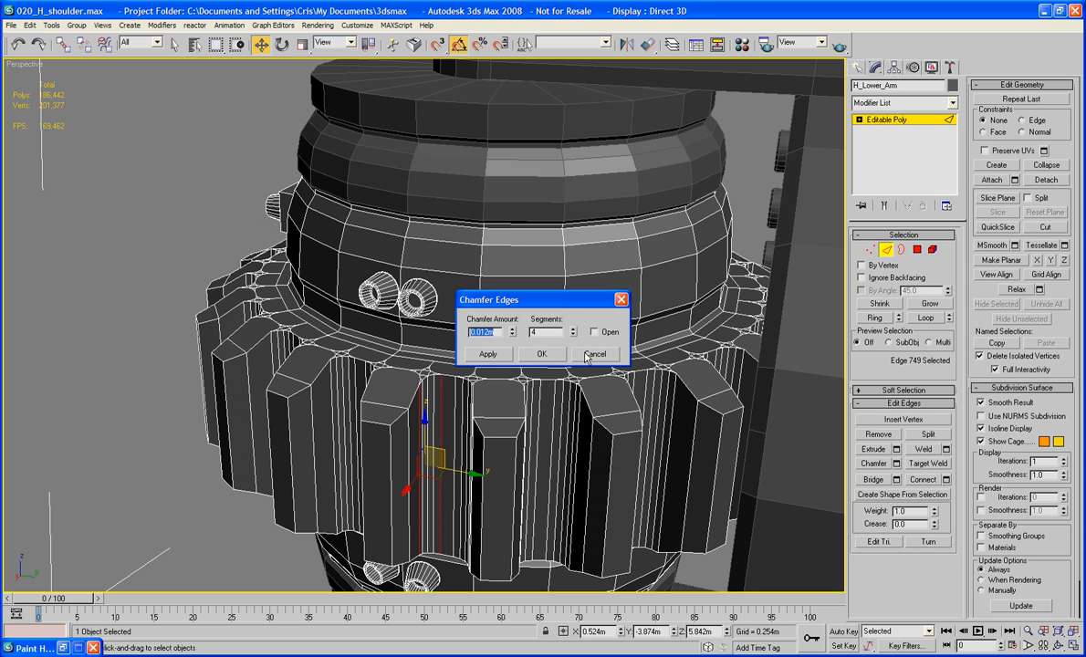
pyautogui.click(539, 355)
pyautogui.click(206, 475)
# Step: Delete the polygons beneath the first bolt of the small bolt pairs on the upper and lower bands
pyautogui.keyDown('alt'); pyautogui.moveTo(206, 475); pyautogui.dragTo(378, 436, button='middle'); pyautogui.keyUp('alt')
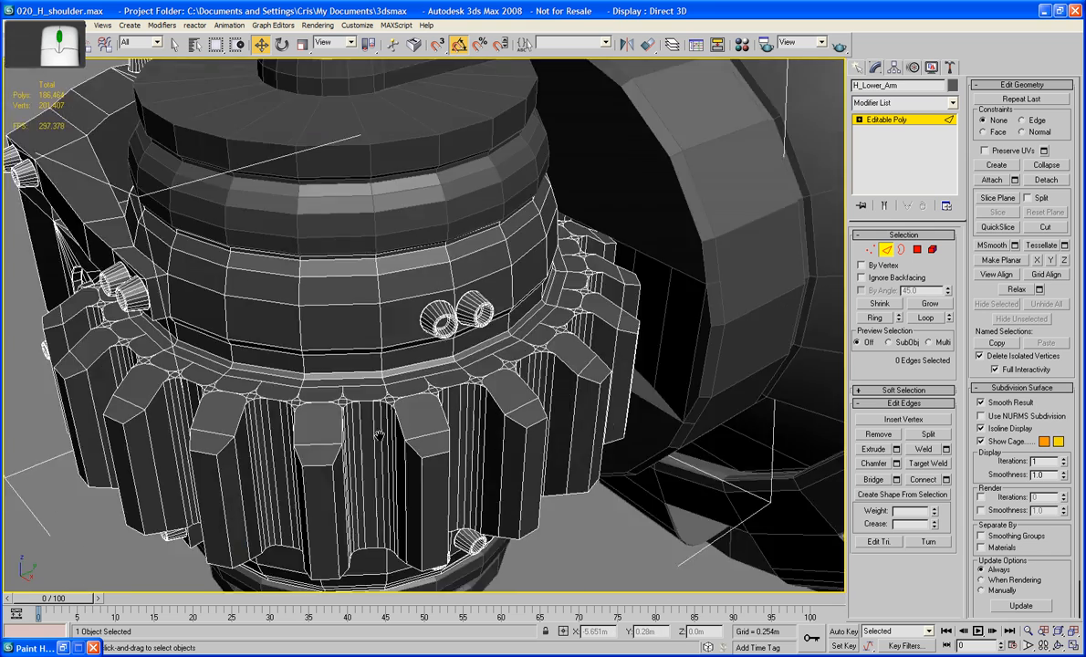
pyautogui.scroll(3, 379, 436)
pyautogui.moveTo(350, 395); pyautogui.dragTo(413, 396, button='middle')
pyautogui.click(919, 250)
pyautogui.click(397, 363)
pyautogui.scroll(-4, 413, 395)
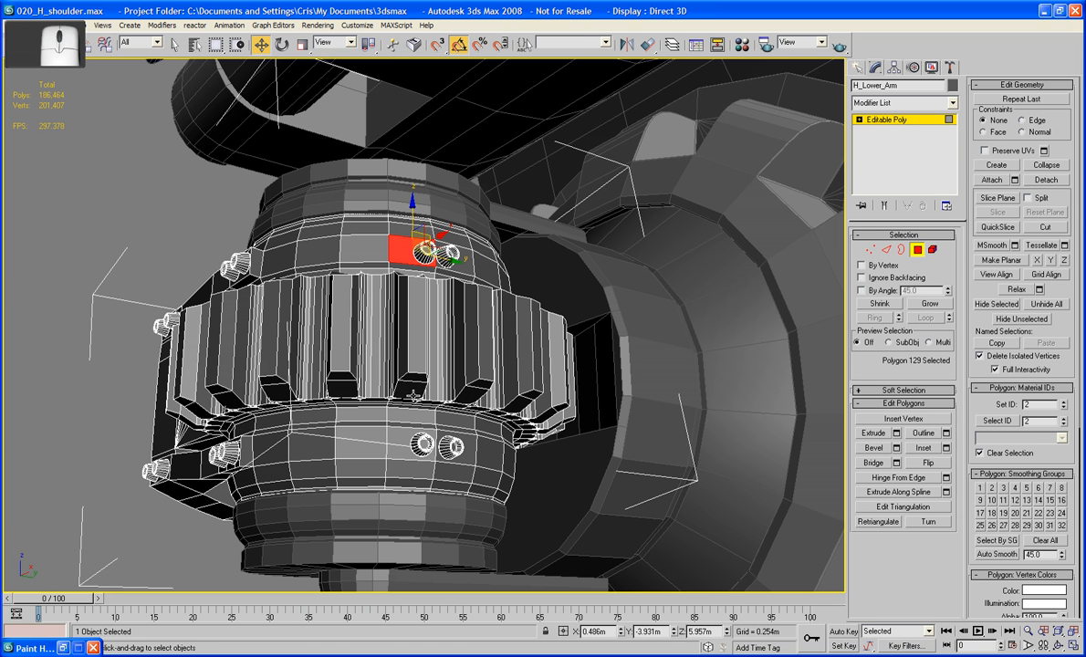
pyautogui.keyDown('ctrl'); pyautogui.click(406, 434); pyautogui.keyUp('ctrl')
pyautogui.press('Delete')
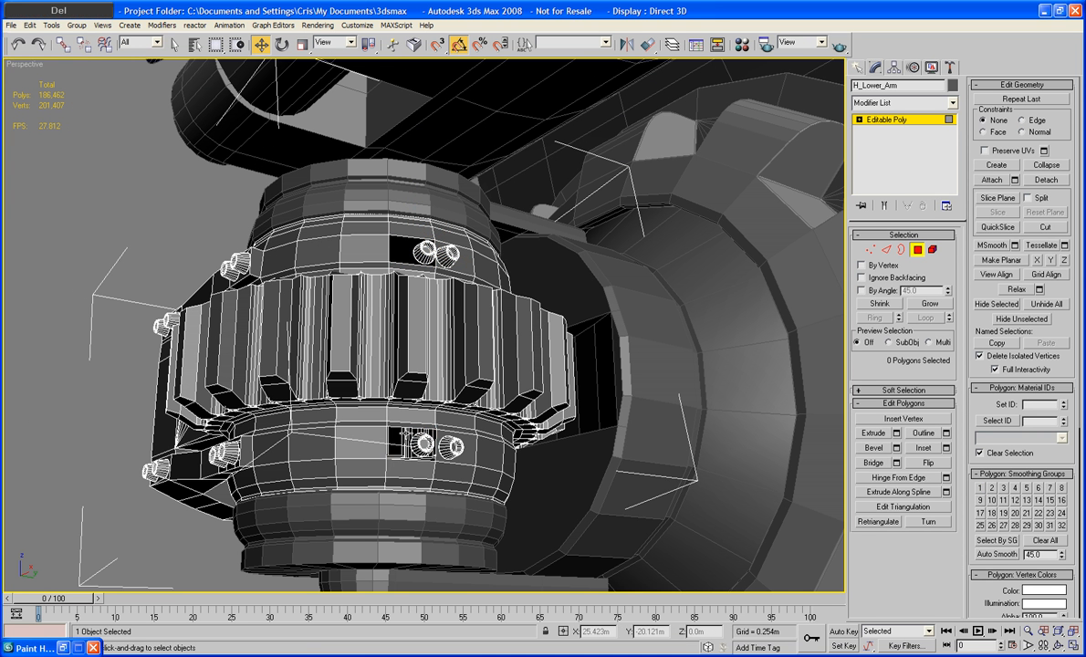
# Step: Bridge the border of the upper band's opening to the base border of its first small bolt
pyautogui.keyDown('alt'); pyautogui.moveTo(441, 313); pyautogui.dragTo(443, 315, button='middle'); pyautogui.keyUp('alt')
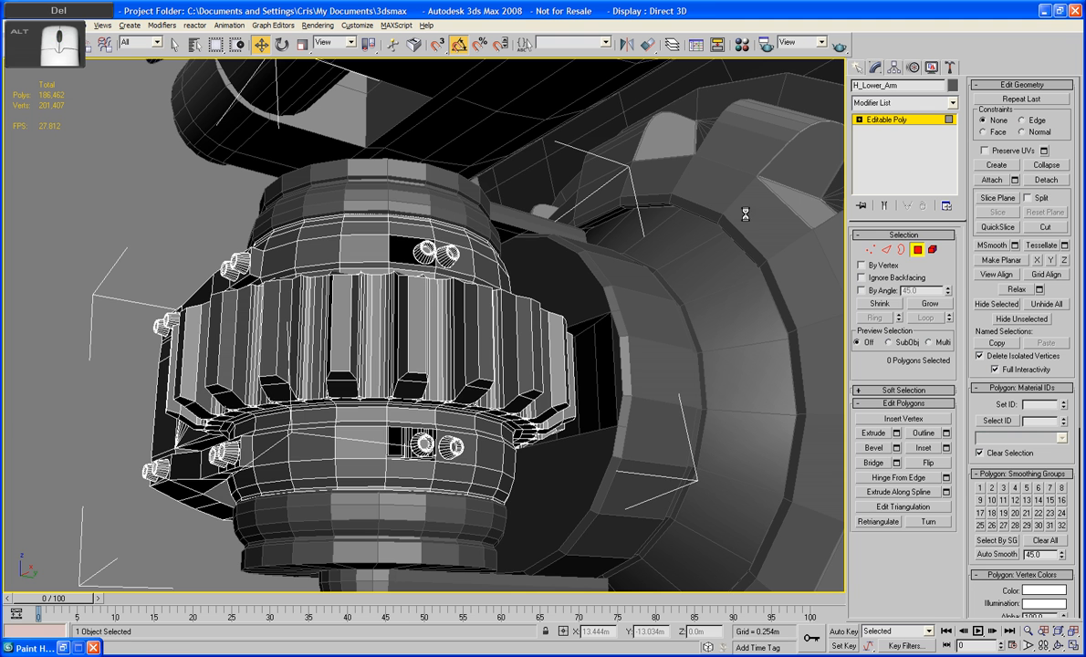
pyautogui.keyDown('alt'); pyautogui.moveTo(748, 256); pyautogui.dragTo(743, 370, button='middle'); pyautogui.keyUp('alt')
pyautogui.scroll(3, 739, 290)
pyautogui.click(904, 252)
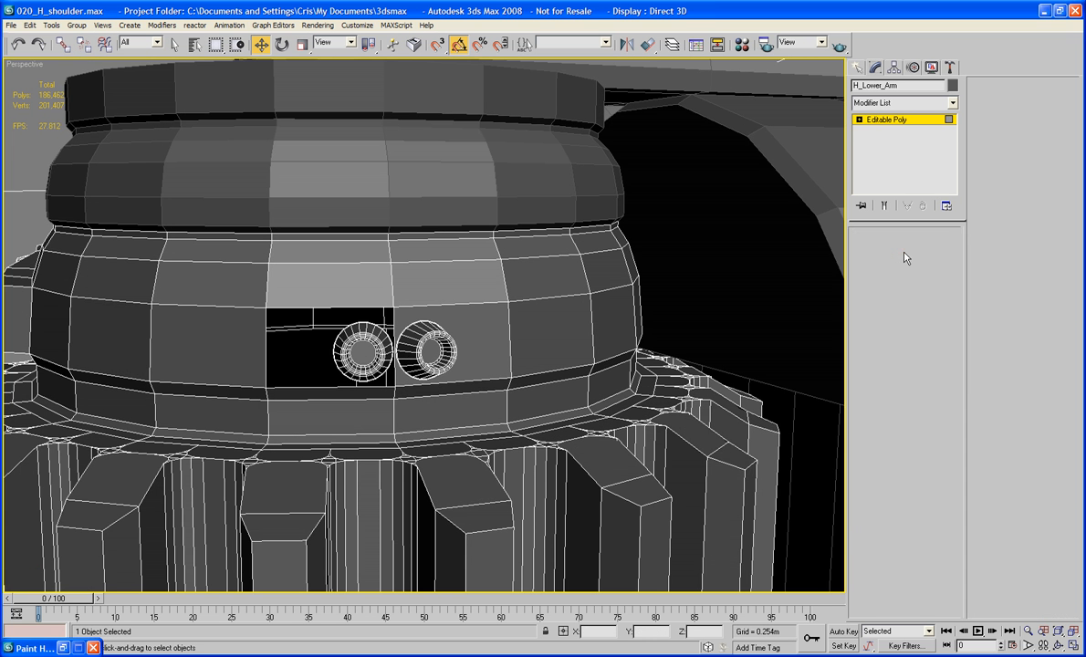
pyautogui.click(377, 310)
pyautogui.keyDown('ctrl'); pyautogui.click(713, 369); pyautogui.keyUp('ctrl')
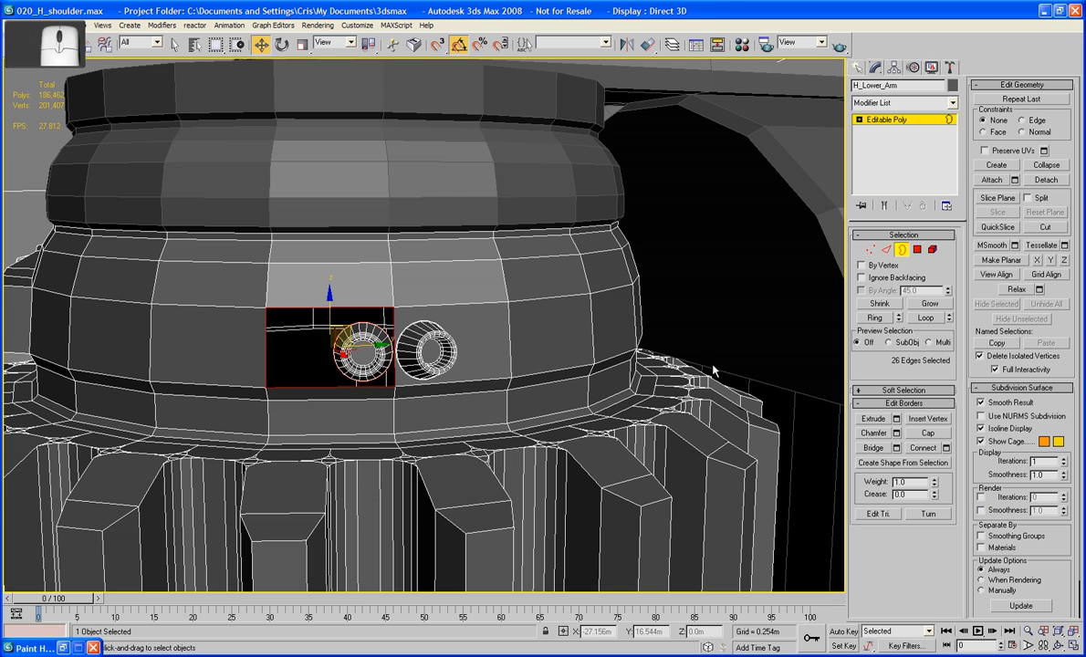
pyautogui.click(881, 448)
# Step: Turn off the edge overlay and bridge the lower band's opening to the base border of its first small bolt
pyautogui.press('F4')
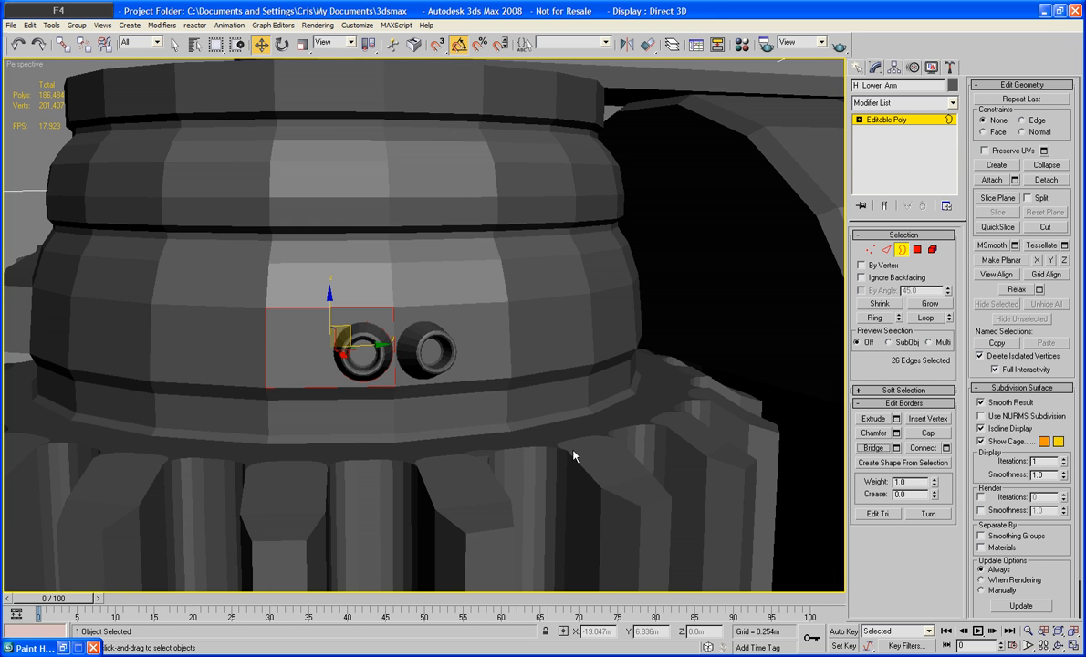
pyautogui.moveTo(575, 454); pyautogui.dragTo(558, 310, button='middle')
pyautogui.keyDown('alt'); pyautogui.moveTo(516, 443); pyautogui.dragTo(451, 395, button='middle'); pyautogui.keyUp('alt')
pyautogui.click(461, 415)
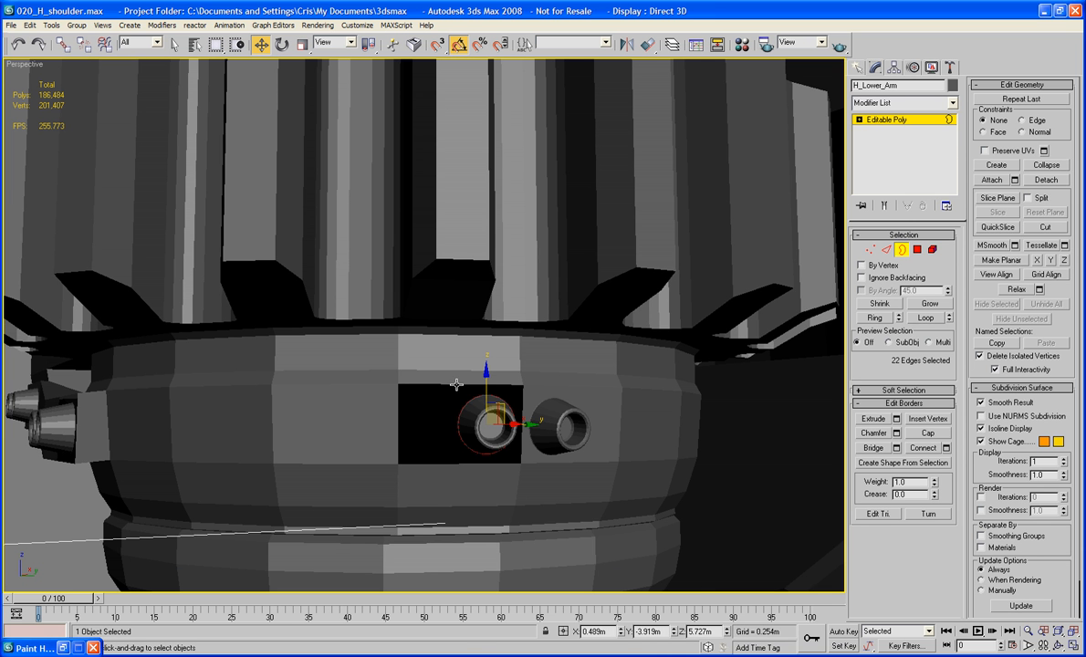
pyautogui.click(458, 385)
pyautogui.click(873, 447)
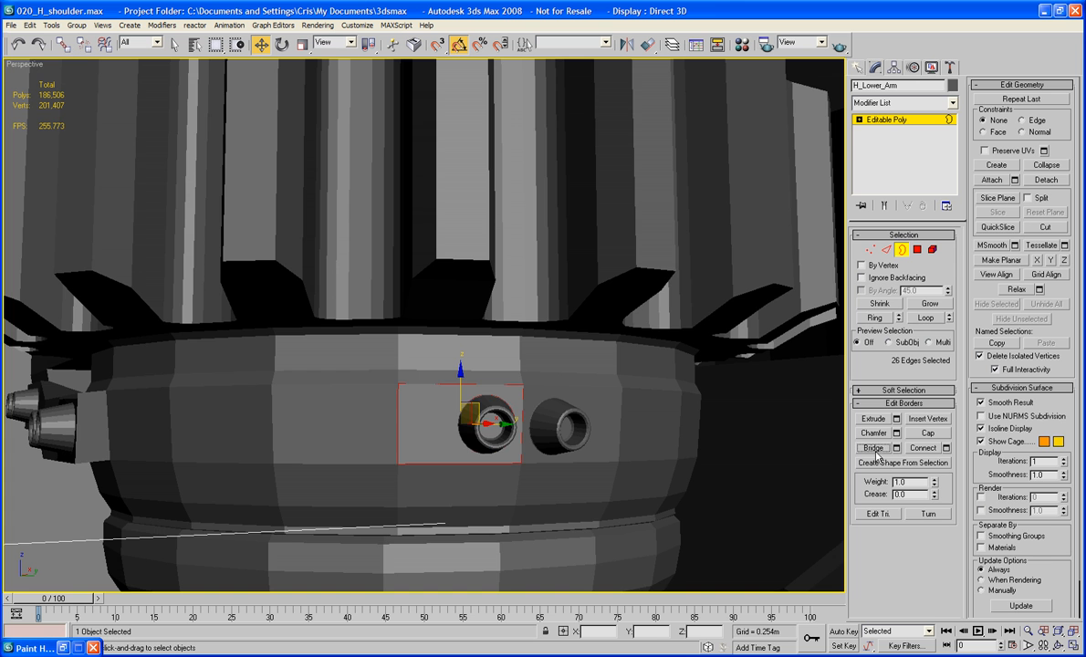
# Step: Delete the polygons beneath the second small bolt on both the upper and lower bands
pyautogui.click(919, 250)
pyautogui.keyDown('alt'); pyautogui.moveTo(609, 396); pyautogui.dragTo(592, 325, button='middle'); pyautogui.keyUp('alt')
pyautogui.click(508, 211)
pyautogui.press('Delete')
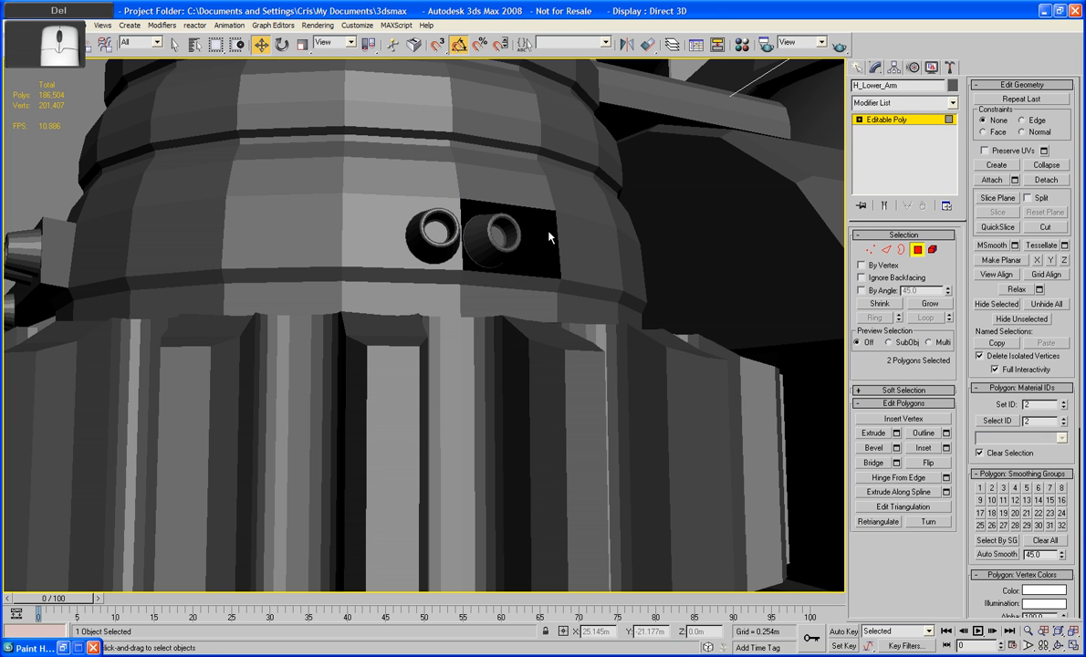
# Step: Bridge the second small bolt's base border to the surrounding opening on the upper band
pyautogui.click(901, 250)
pyautogui.click(481, 264)
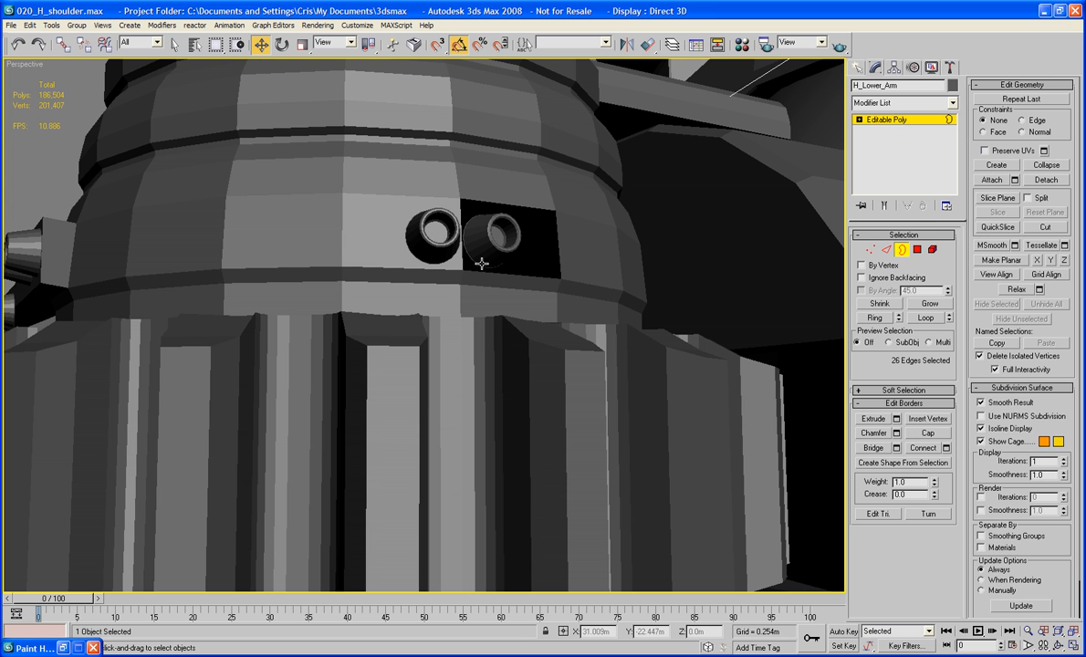
pyautogui.click(490, 269)
pyautogui.keyDown('ctrl'); pyautogui.click(493, 274); pyautogui.keyUp('ctrl')
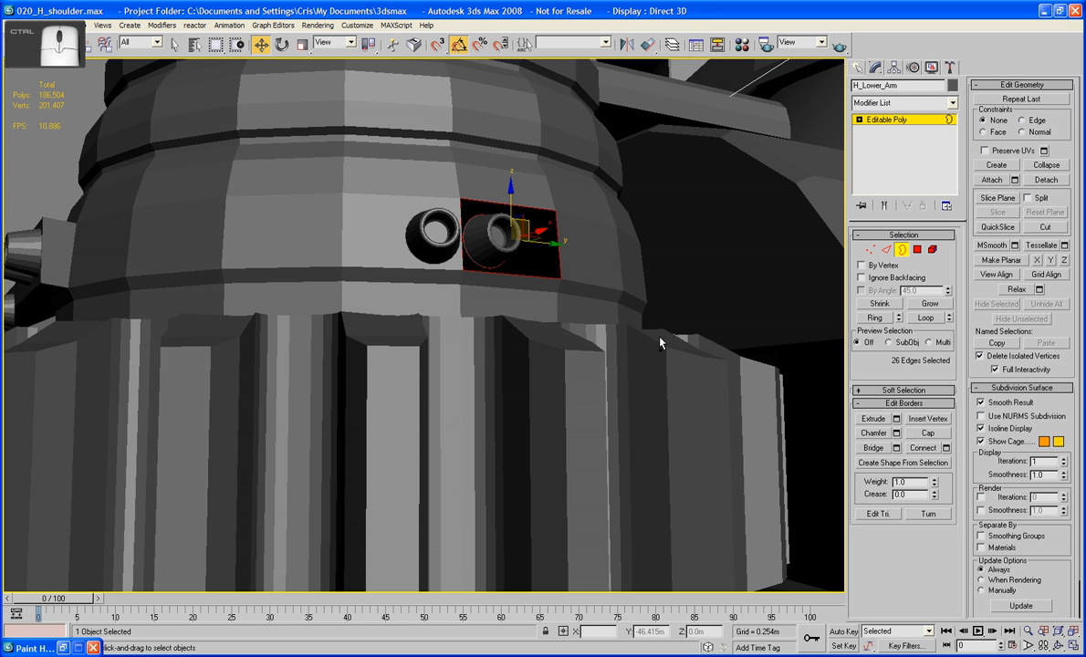
pyautogui.click(874, 450)
# Step: Bridge the second small bolt's base border to the surrounding opening on the lower band
pyautogui.moveTo(570, 547); pyautogui.dragTo(560, 196, button='middle')
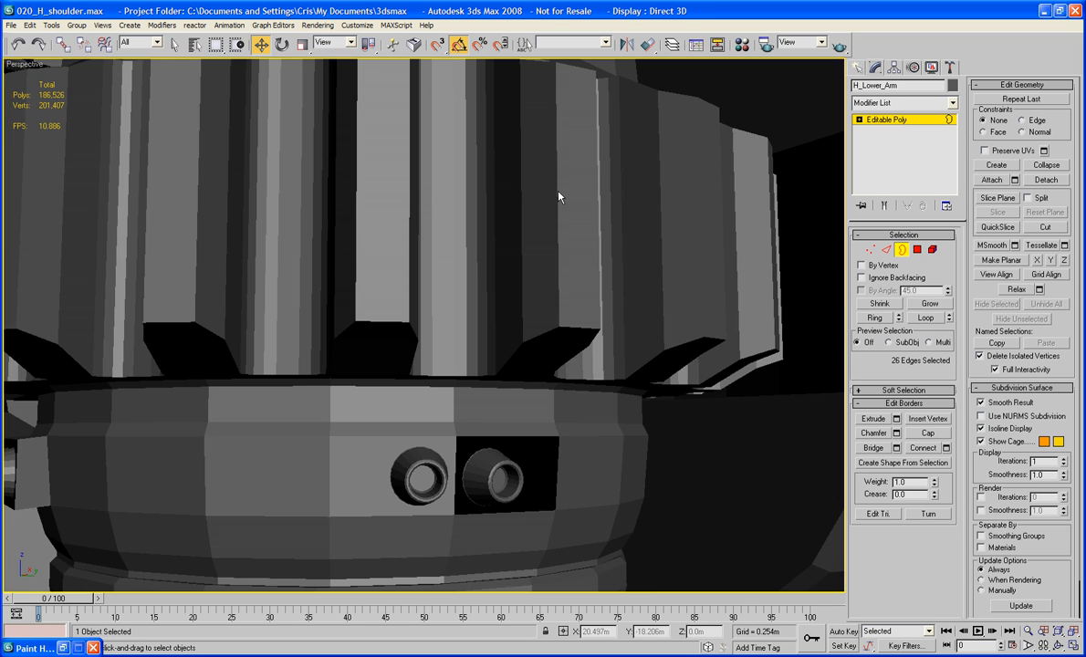
pyautogui.moveTo(518, 405); pyautogui.dragTo(554, 371, button='middle')
pyautogui.click(474, 371)
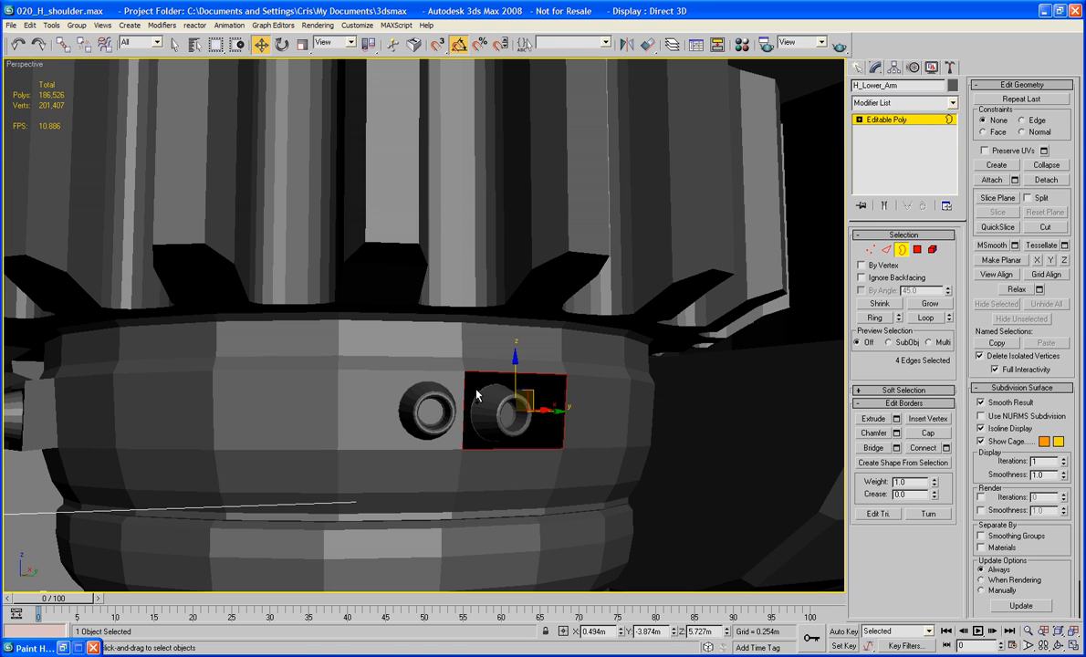
pyautogui.keyDown('ctrl'); pyautogui.click(473, 392); pyautogui.keyUp('ctrl')
pyautogui.click(873, 450)
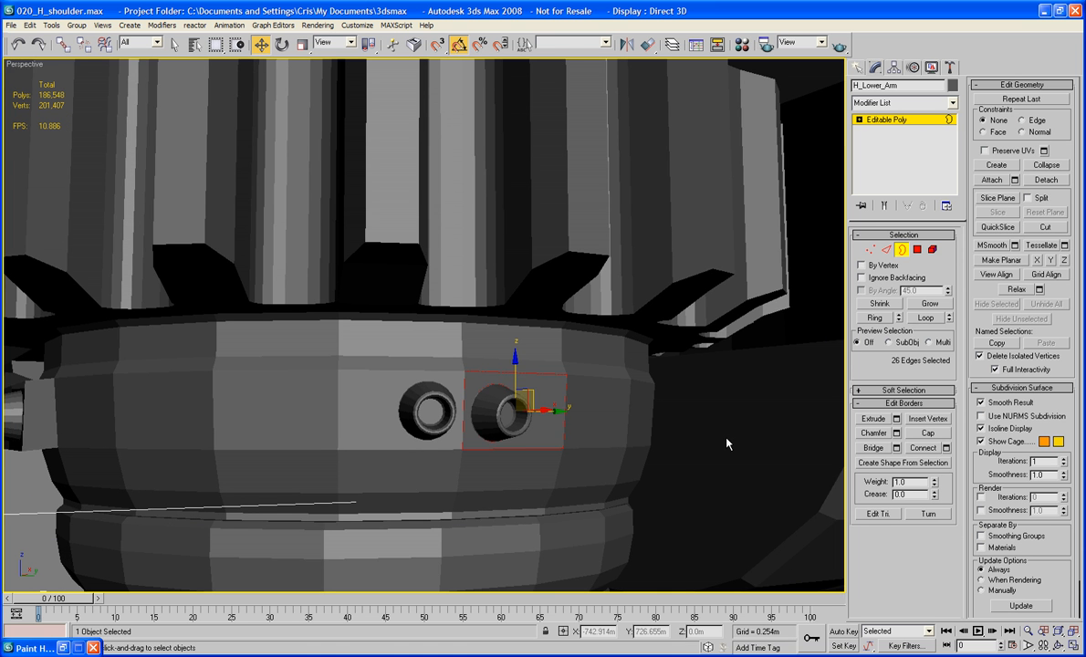
# Step: Select the outer front face of every tooth around the ribbed joint
pyautogui.keyDown('alt'); pyautogui.moveTo(675, 406); pyautogui.dragTo(742, 427, button='middle'); pyautogui.keyUp('alt')
pyautogui.click(917, 250)
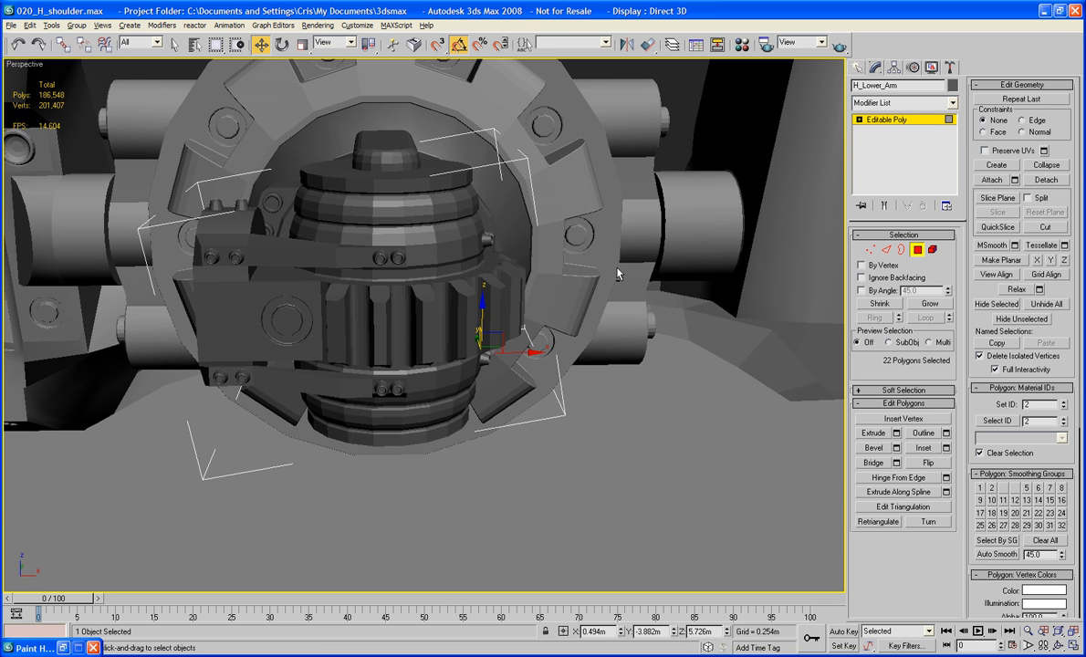
pyautogui.keyDown('alt'); pyautogui.moveTo(573, 247); pyautogui.dragTo(597, 250, button='middle'); pyautogui.keyUp('alt')
pyautogui.scroll(3, 597, 250)
pyautogui.click(369, 343)
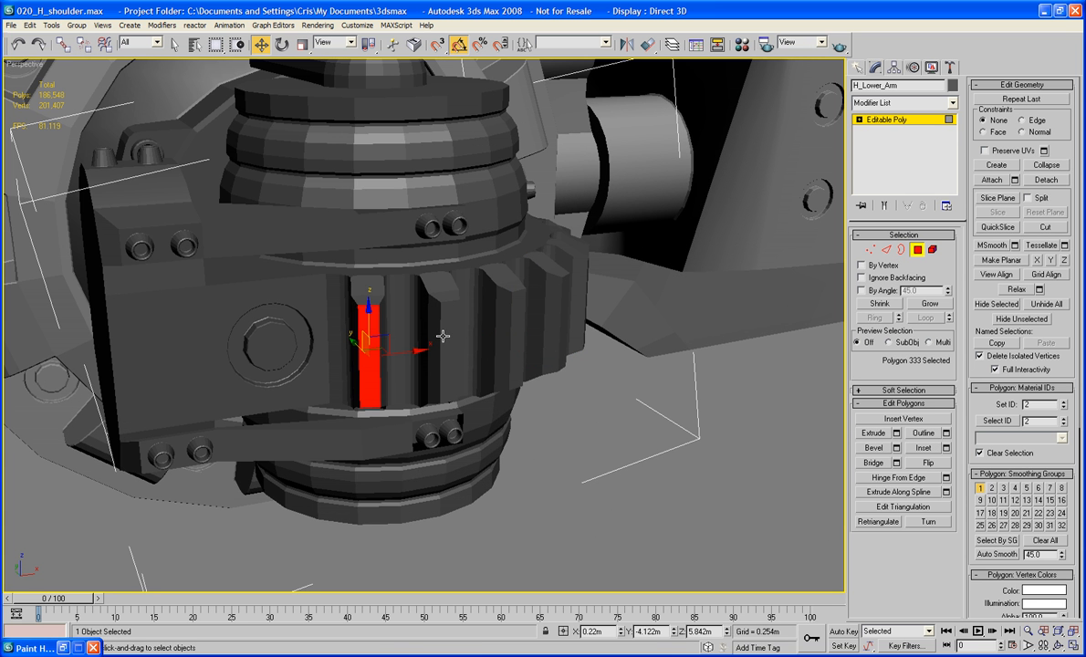
pyautogui.keyDown('ctrl'); pyautogui.click(451, 338); pyautogui.keyUp('ctrl')
pyautogui.keyDown('ctrl'); pyautogui.click(515, 327); pyautogui.keyUp('ctrl')
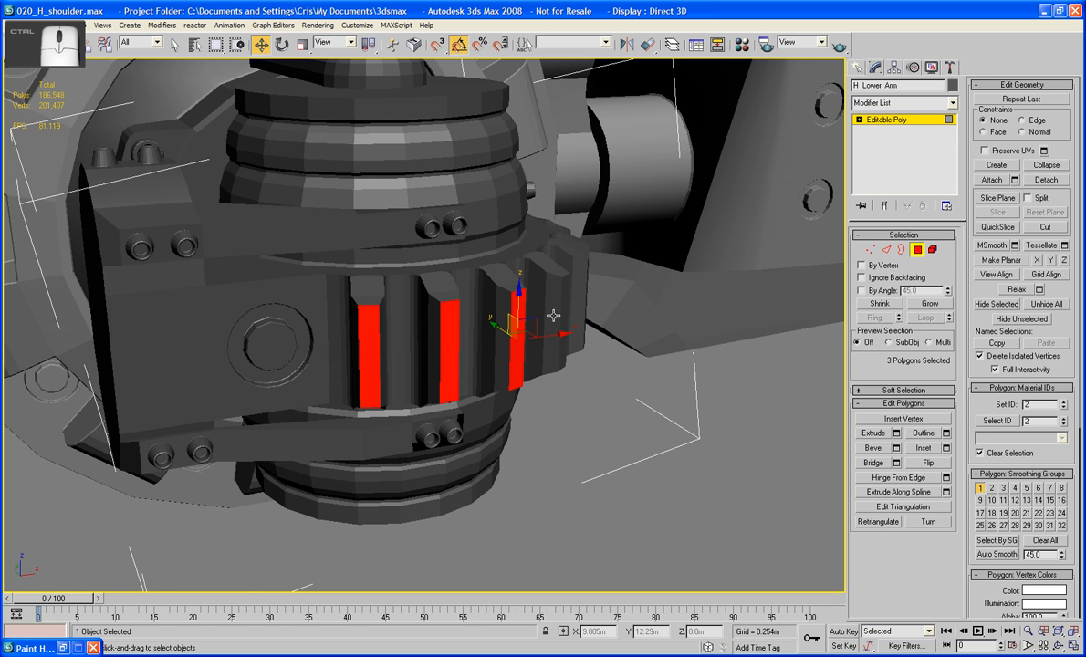
pyautogui.keyDown('alt'); pyautogui.moveTo(569, 306); pyautogui.dragTo(501, 310, button='middle'); pyautogui.keyUp('alt')
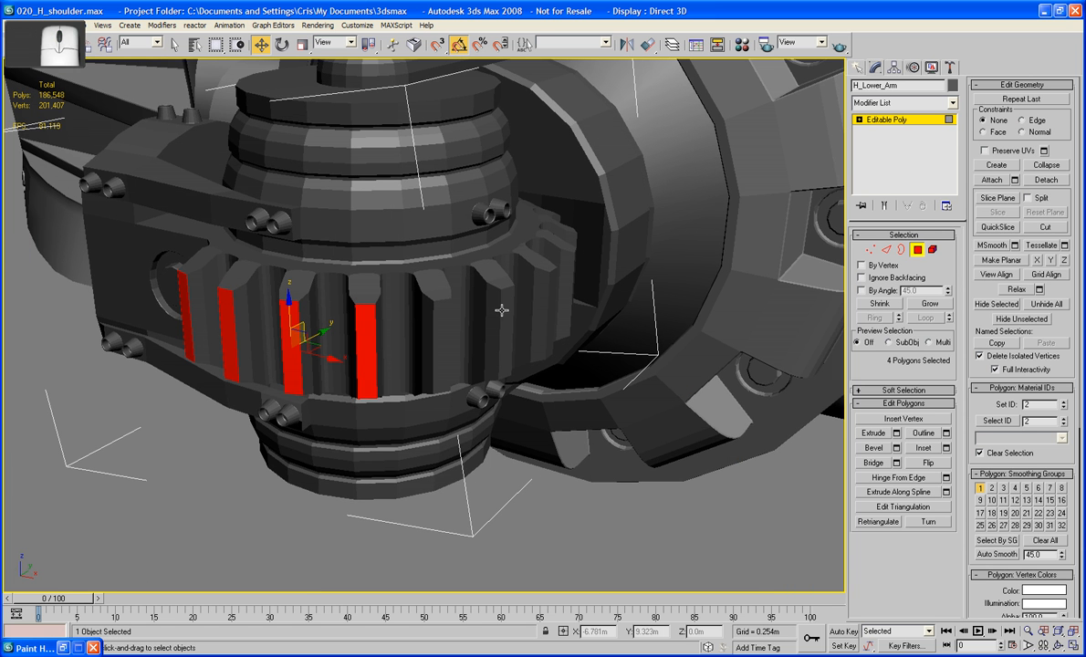
pyautogui.keyDown('ctrl'); pyautogui.click(442, 315); pyautogui.keyUp('ctrl')
pyautogui.keyDown('ctrl'); pyautogui.click(508, 320); pyautogui.keyUp('ctrl')
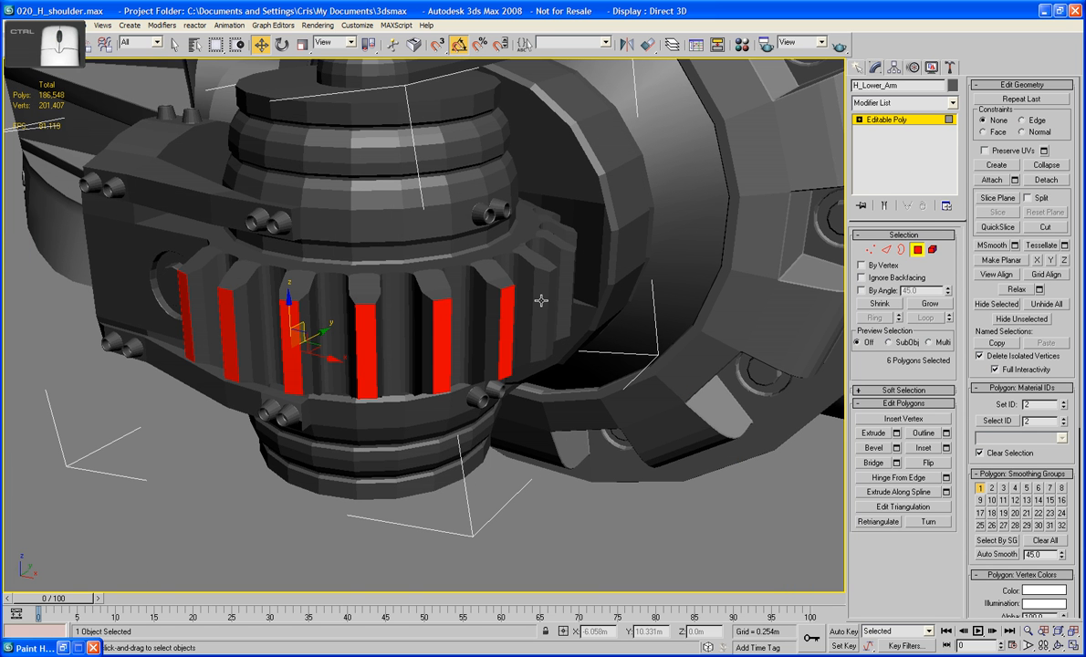
pyautogui.keyDown('alt'); pyautogui.moveTo(551, 298); pyautogui.dragTo(447, 315, button='middle'); pyautogui.keyUp('alt')
pyautogui.keyDown('ctrl'); pyautogui.click(461, 328); pyautogui.keyUp('ctrl')
pyautogui.keyDown('ctrl'); pyautogui.click(528, 320); pyautogui.keyUp('ctrl')
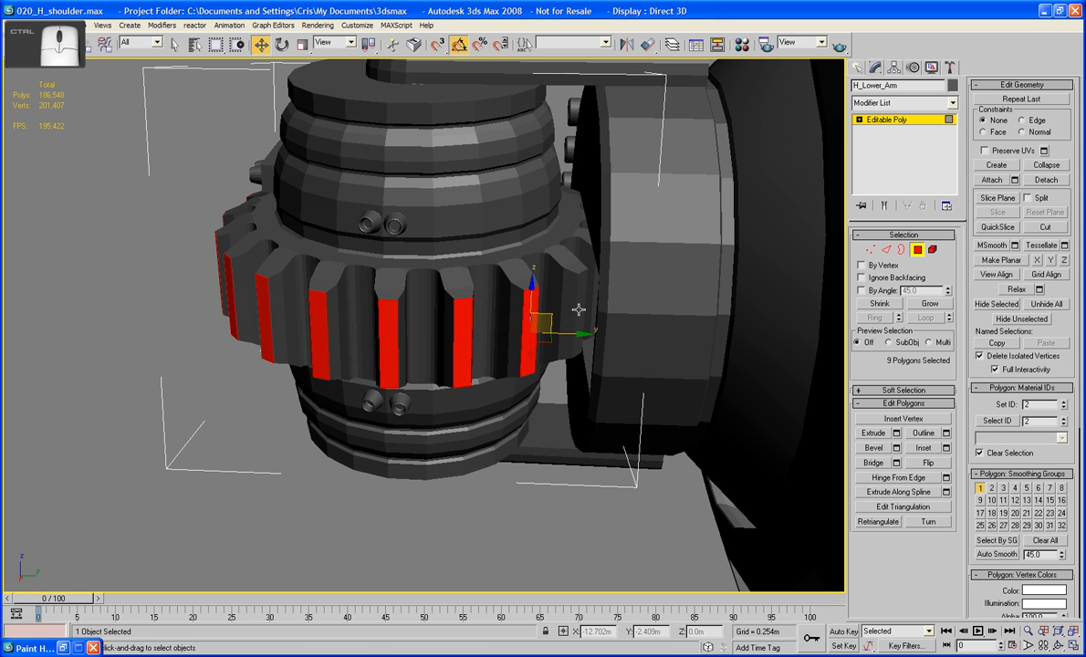
pyautogui.keyDown('ctrl'); pyautogui.click(582, 303); pyautogui.keyUp('ctrl')
pyautogui.press('F3')
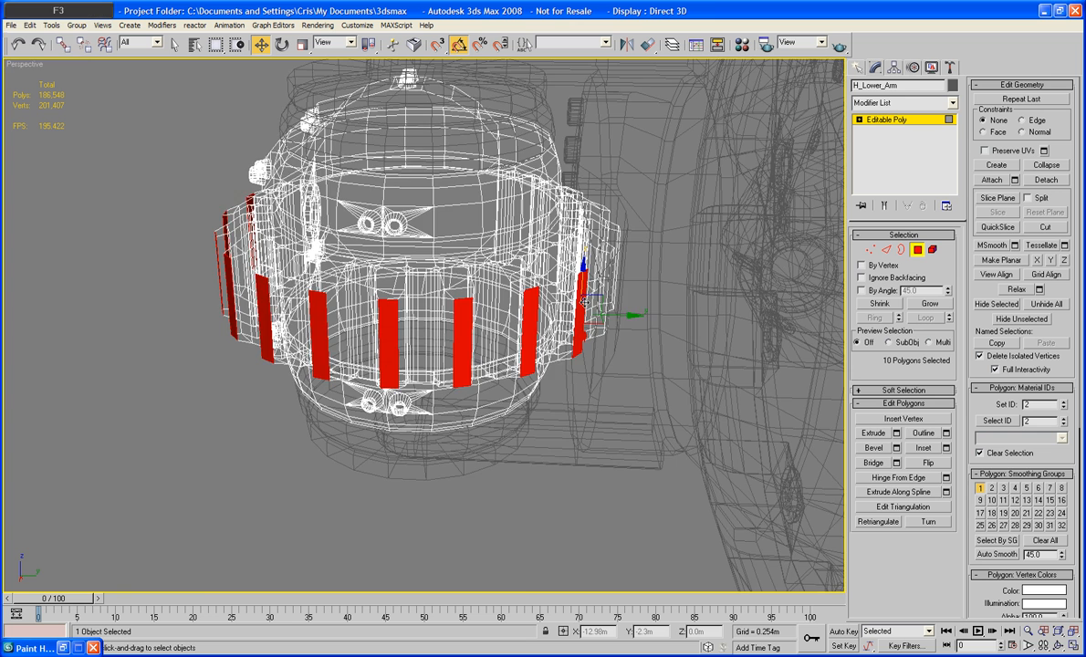
pyautogui.keyDown('alt'); pyautogui.moveTo(584, 302); pyautogui.dragTo(476, 356, button='middle'); pyautogui.keyUp('alt')
pyautogui.keyDown('ctrl'); pyautogui.click(538, 297); pyautogui.keyUp('ctrl')
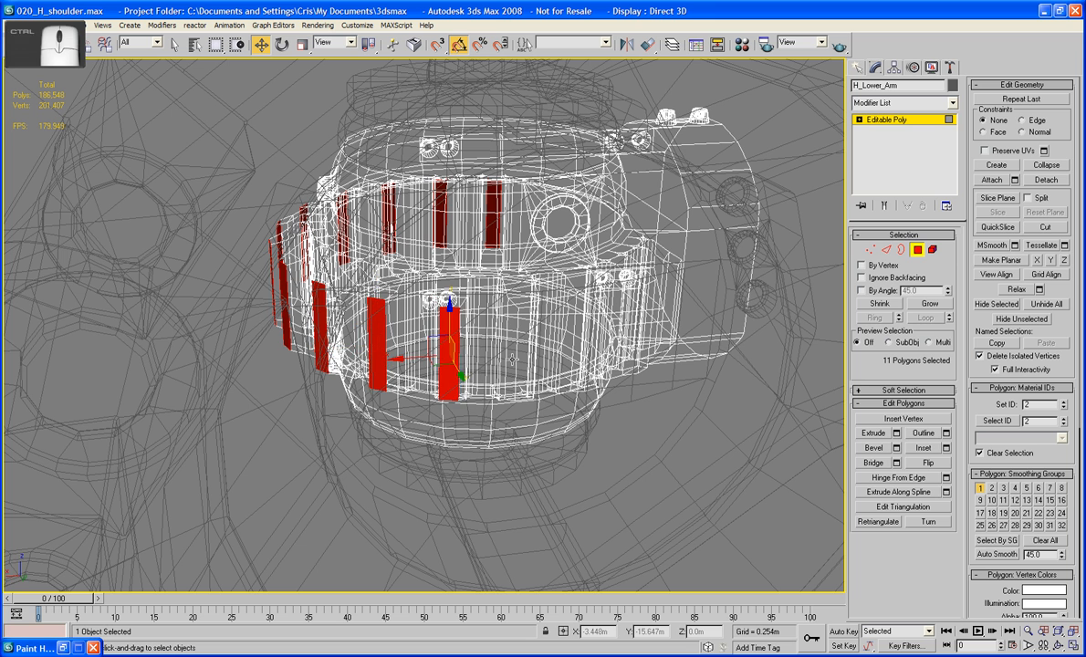
pyautogui.keyDown('ctrl'); pyautogui.click(525, 354); pyautogui.keyUp('ctrl')
pyautogui.keyDown('alt'); pyautogui.moveTo(525, 357); pyautogui.dragTo(426, 373, button='middle'); pyautogui.keyUp('alt')
pyautogui.keyDown('ctrl'); pyautogui.click(555, 359); pyautogui.keyUp('ctrl')
pyautogui.keyDown('ctrl'); pyautogui.click(556, 360); pyautogui.keyUp('ctrl')
pyautogui.keyDown('ctrl'); pyautogui.click(550, 378); pyautogui.keyUp('ctrl')
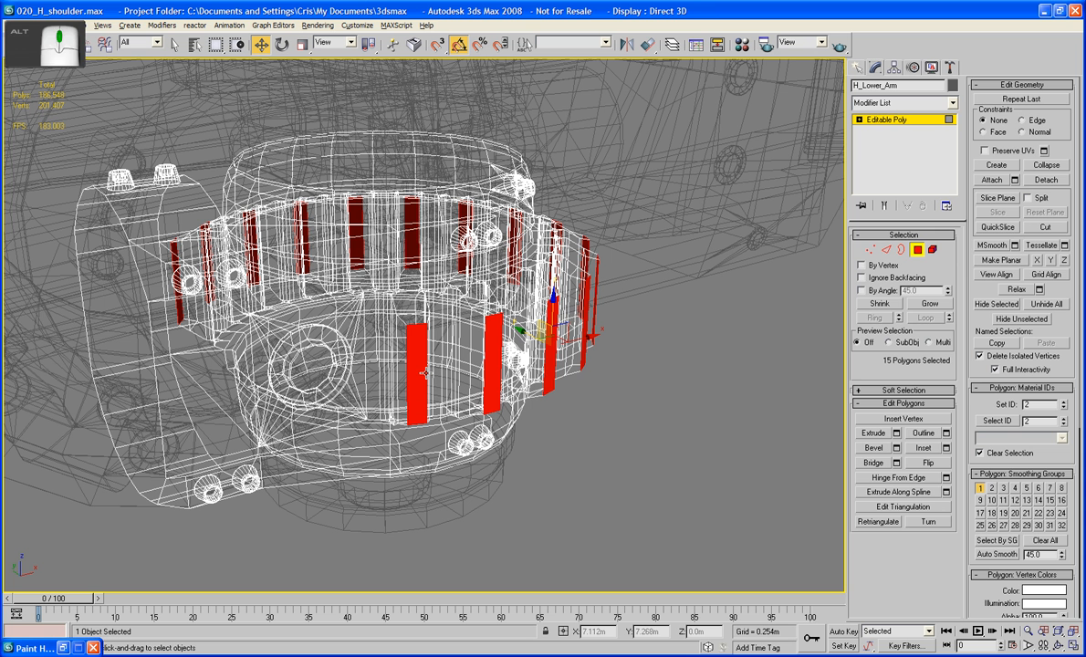
# Step: Grow the selection to cover the whole teeth and scale them vertically to about 118%
pyautogui.click(922, 306)
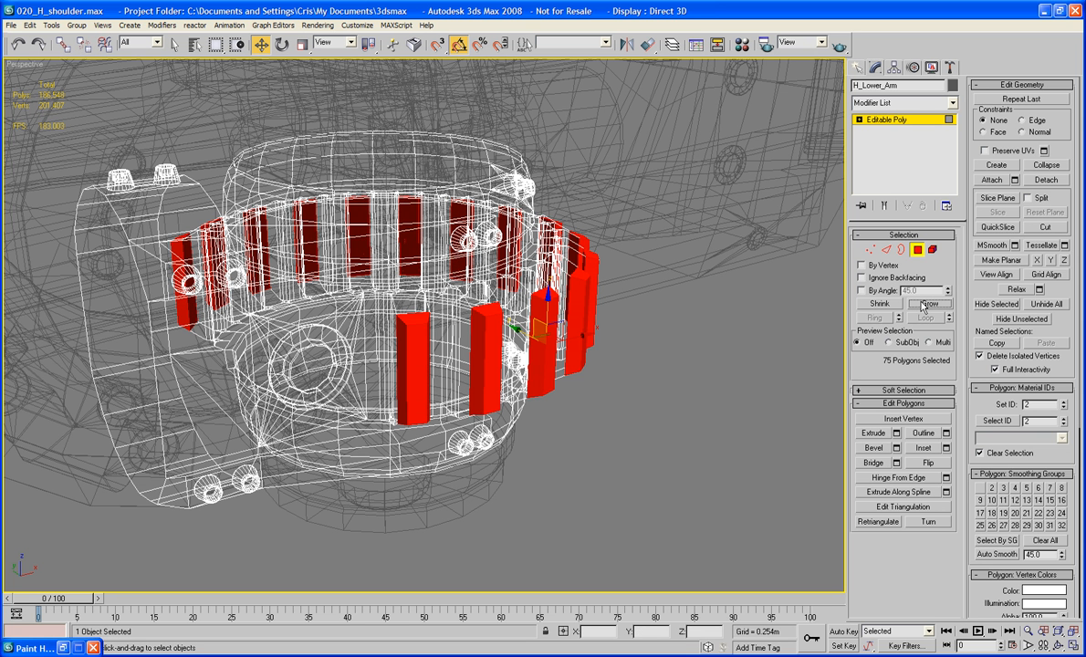
pyautogui.keyDown('alt'); pyautogui.moveTo(661, 320); pyautogui.dragTo(698, 313, button='middle'); pyautogui.keyUp('alt')
pyautogui.press('r')
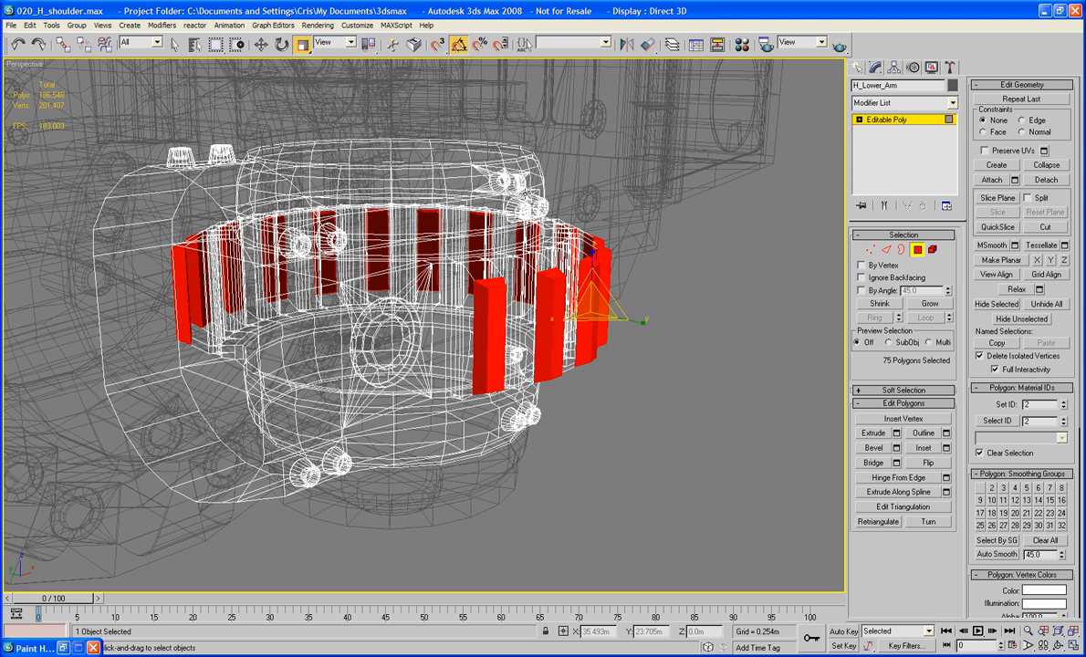
pyautogui.press('F3')
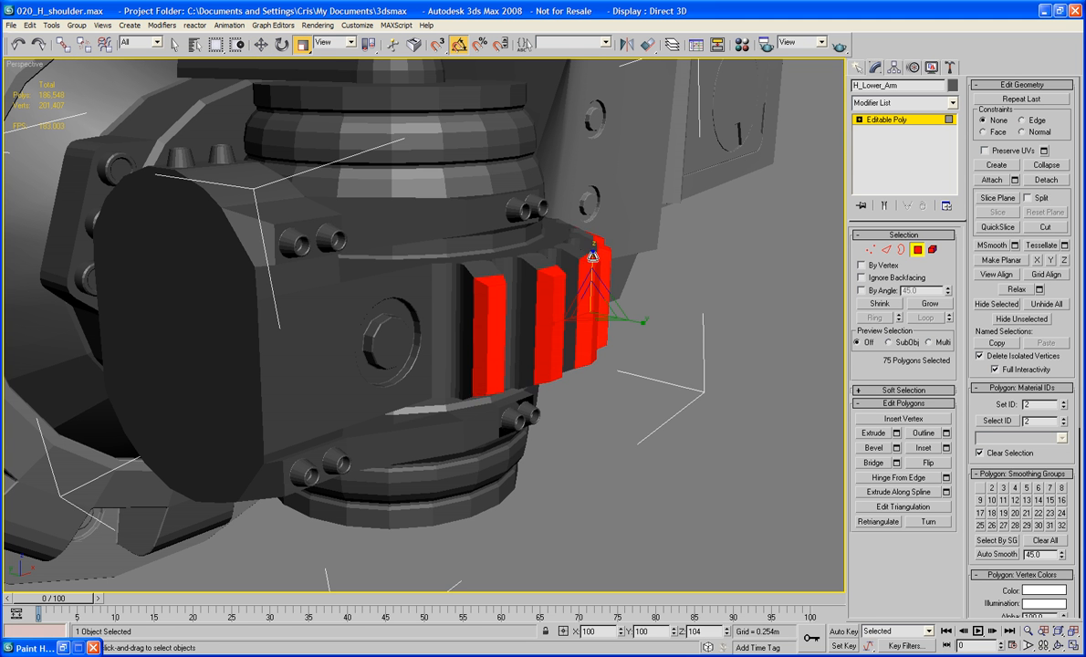
pyautogui.moveTo(593, 253); pyautogui.dragTo(594, 250)
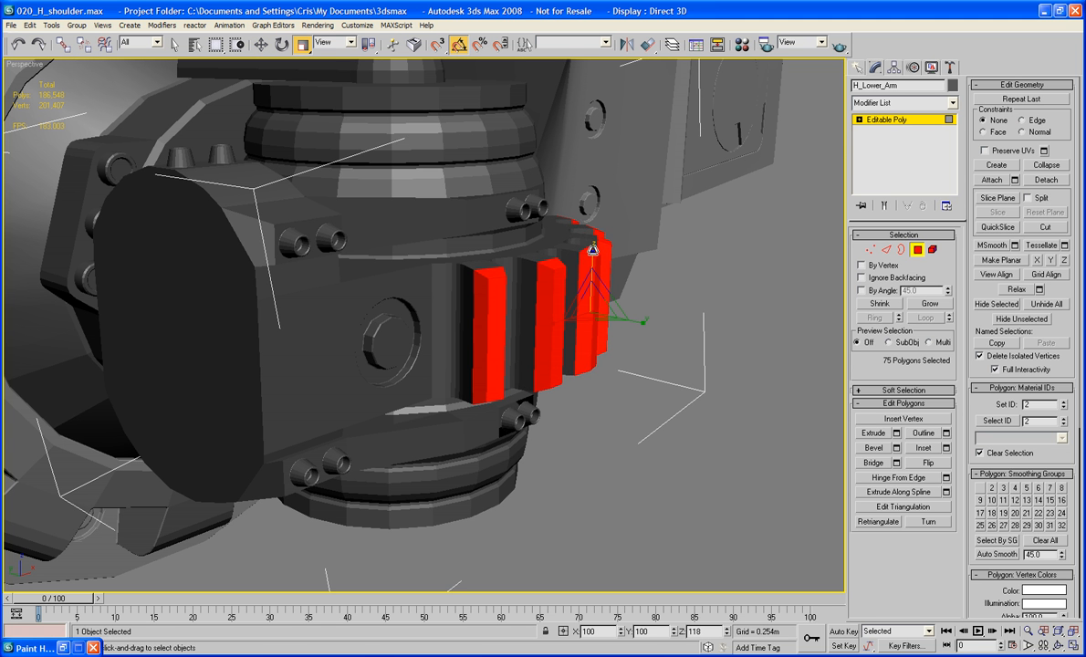
pyautogui.click(691, 239)
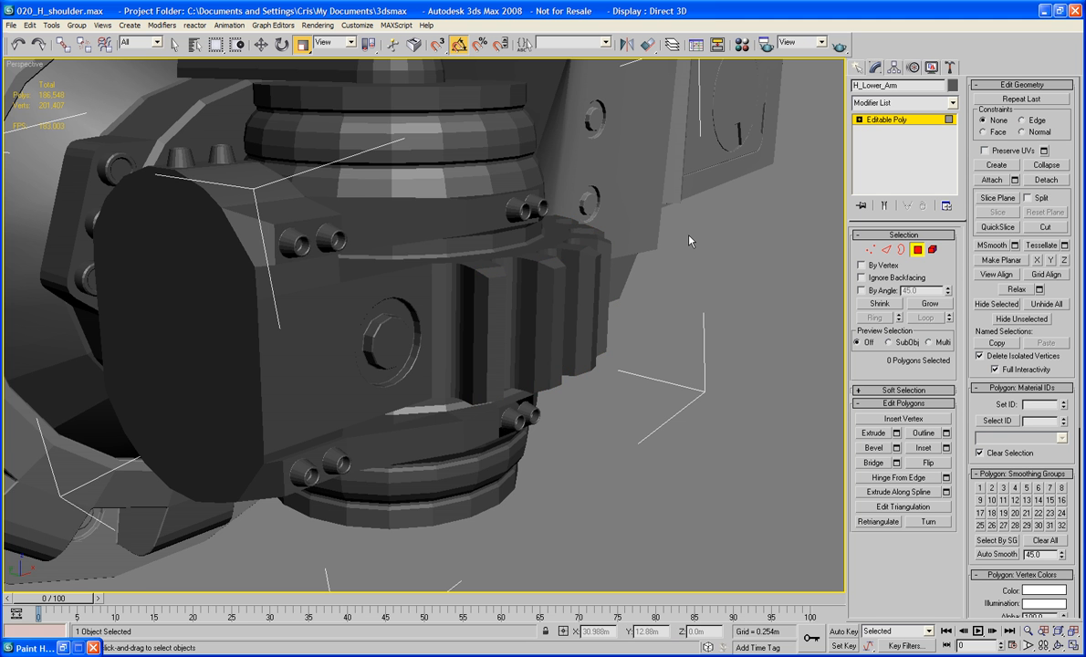
# Step: Leave polygon editing and hide the lower arm object
pyautogui.scroll(-5, 691, 239)
pyautogui.keyDown('alt'); pyautogui.moveTo(656, 240); pyautogui.dragTo(474, 356, button='middle'); pyautogui.keyUp('alt')
pyautogui.press('super')
pyautogui.scroll(4, 647, 279)
pyautogui.click(440, 284)
pyautogui.click(397, 260)
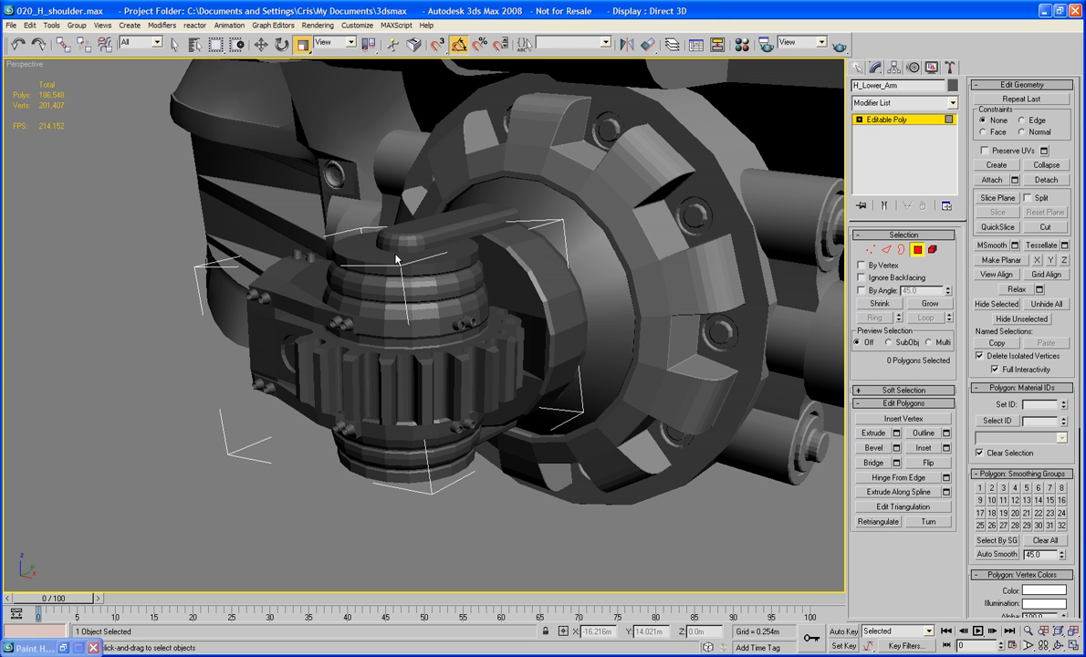
pyautogui.click(916, 258)
pyautogui.click(556, 309)
pyautogui.moveTo(556, 315)
pyautogui.keyDown('alt'); pyautogui.mouseDown(button='middle')
pyautogui.moveTo(533, 368)
pyautogui.moveTo(546, 359)
pyautogui.moveTo(520, 356)
pyautogui.moveTo(688, 363)
pyautogui.moveTo(563, 328)
pyautogui.mouseUp(button='middle'); pyautogui.keyUp('alt')
pyautogui.click(416, 442)
pyautogui.rightClick(411, 440)
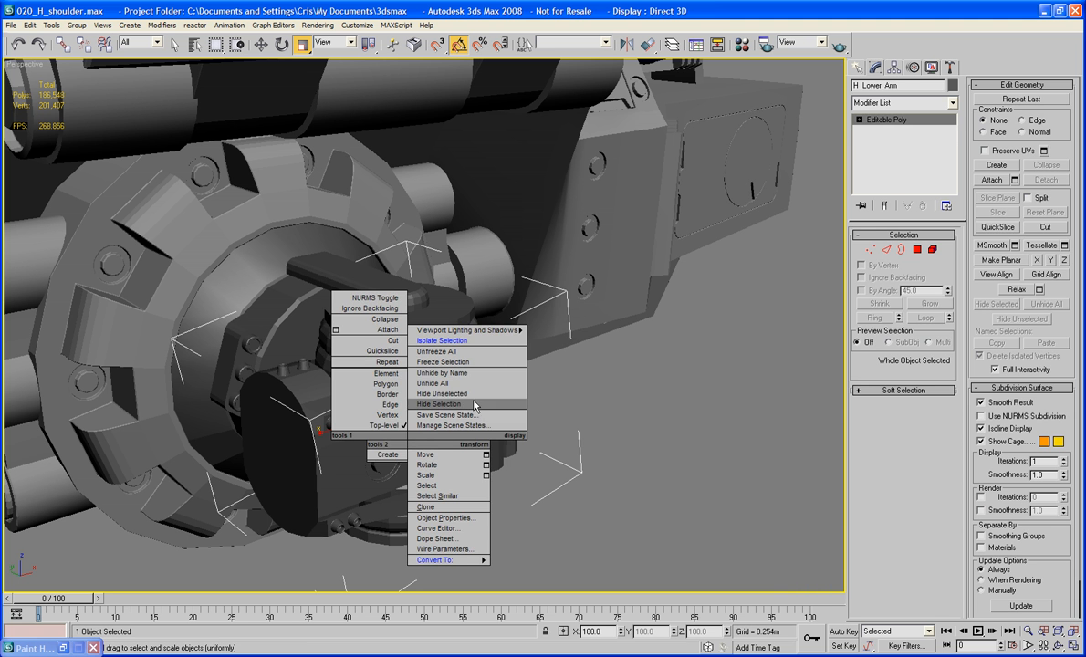
pyautogui.click(474, 404)
# Step: Show the edge overlay and select the upper arm object between the two round joint caps
pyautogui.press('F4')
pyautogui.moveTo(477, 402); pyautogui.dragTo(526, 399, button='middle')
pyautogui.click(442, 357)
pyautogui.keyDown('ctrl'); pyautogui.keyDown('alt'); pyautogui.moveTo(442, 358); pyautogui.dragTo(480, 376, button='middle'); pyautogui.keyUp('alt'); pyautogui.keyUp('ctrl')
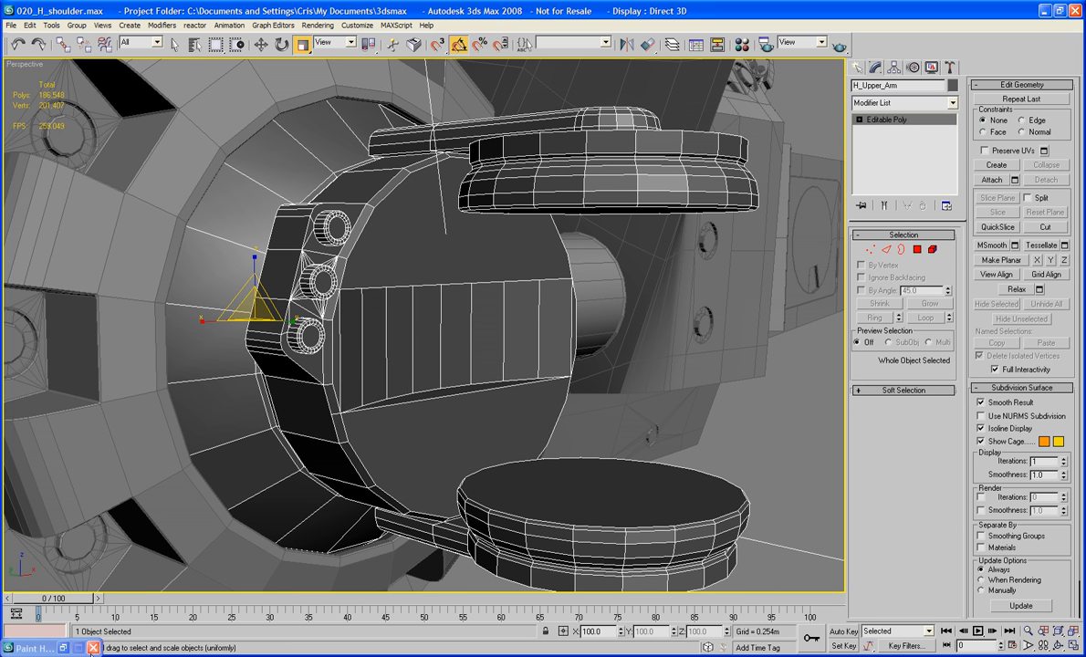
# Step: Place a medium inset bolt with the Paint Hair Floater on each flat face above and below the upper arm's segmented strip
pyautogui.click(63, 648)
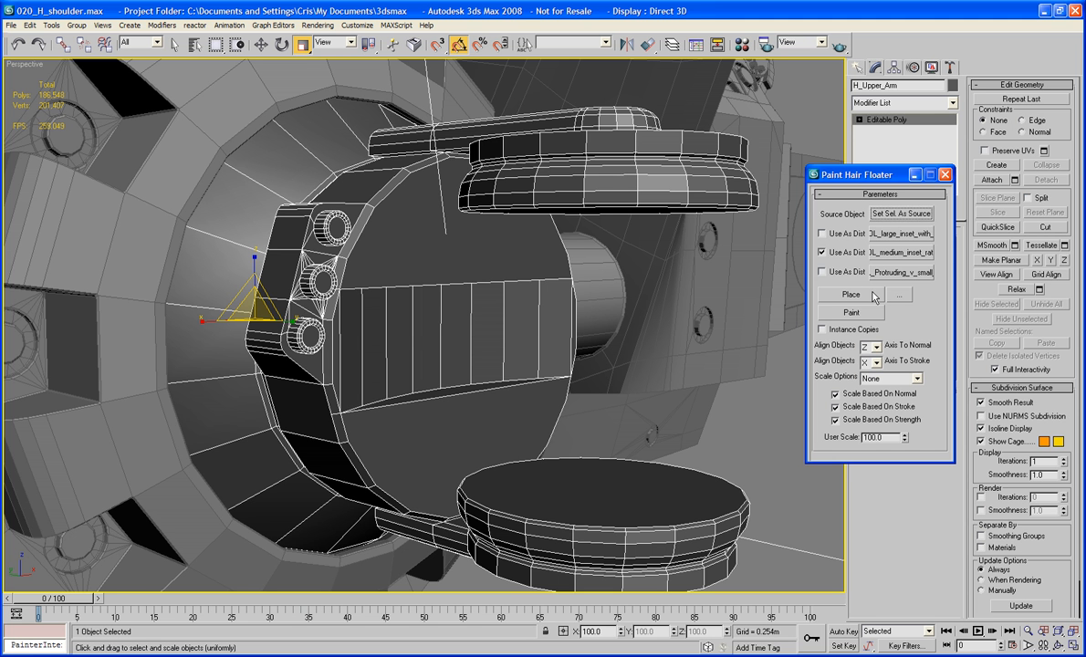
pyautogui.click(875, 296)
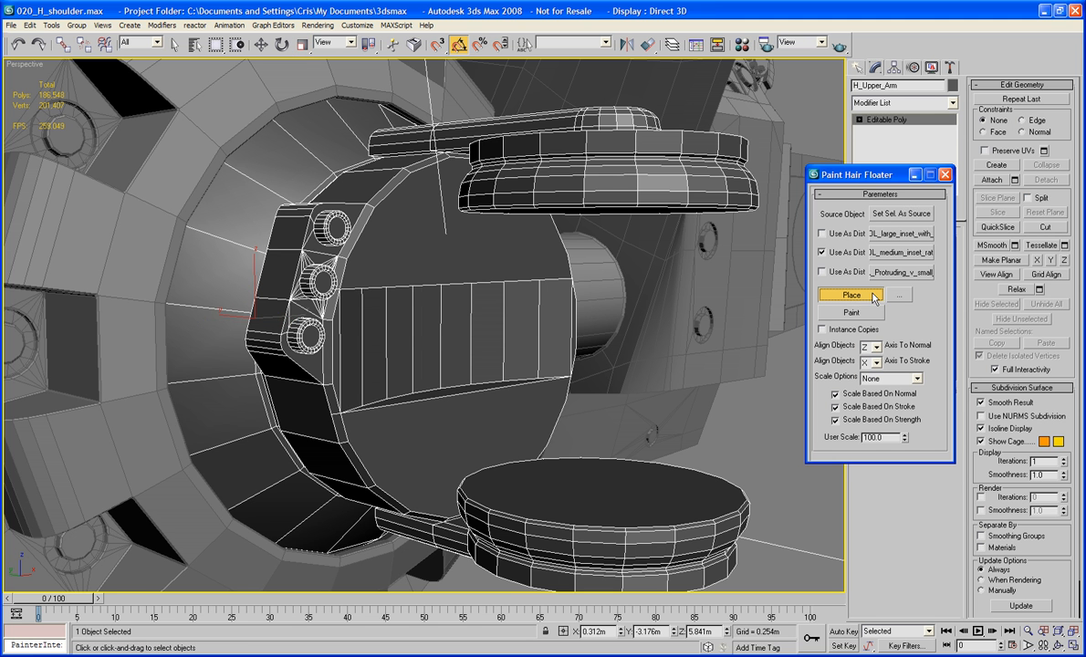
pyautogui.click(370, 271)
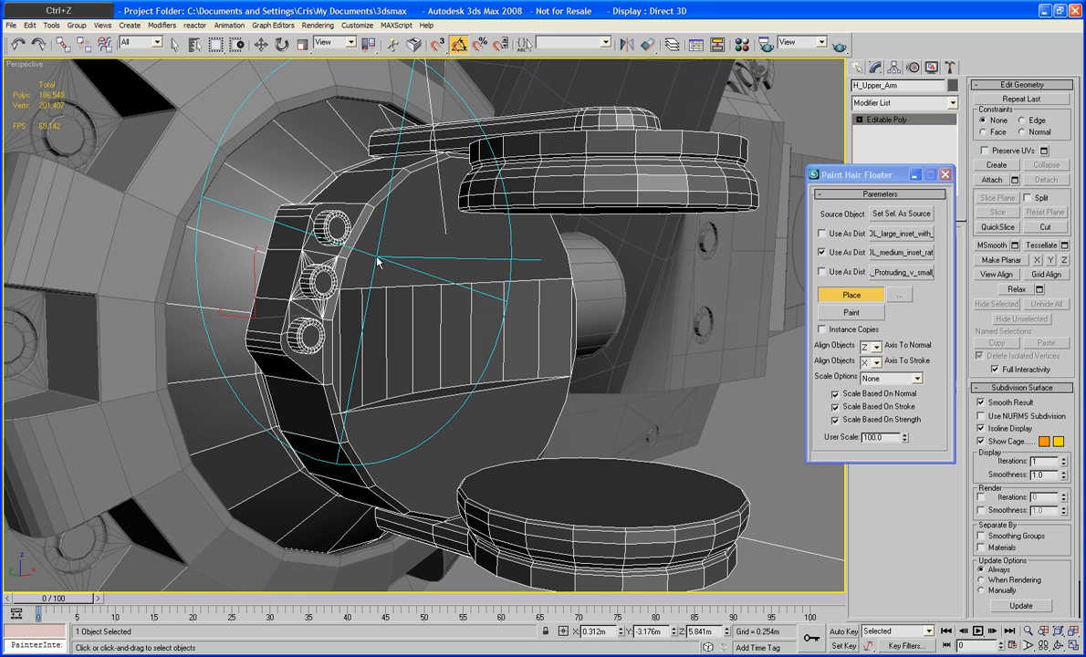
pyautogui.click(391, 421)
pyautogui.keyDown('alt'); pyautogui.moveTo(435, 423); pyautogui.dragTo(425, 447, button='middle'); pyautogui.keyUp('alt')
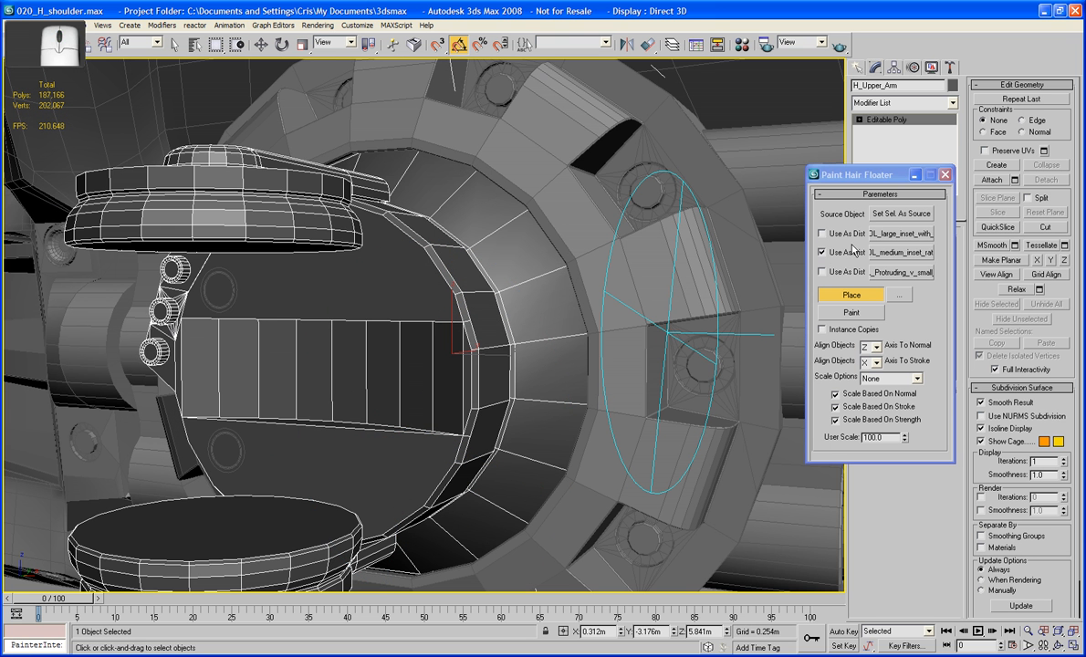
# Step: Switch the placed object to the small protruding bolt and place a pair on each flat face near the rim opposite the inset bolts
pyautogui.click(823, 253)
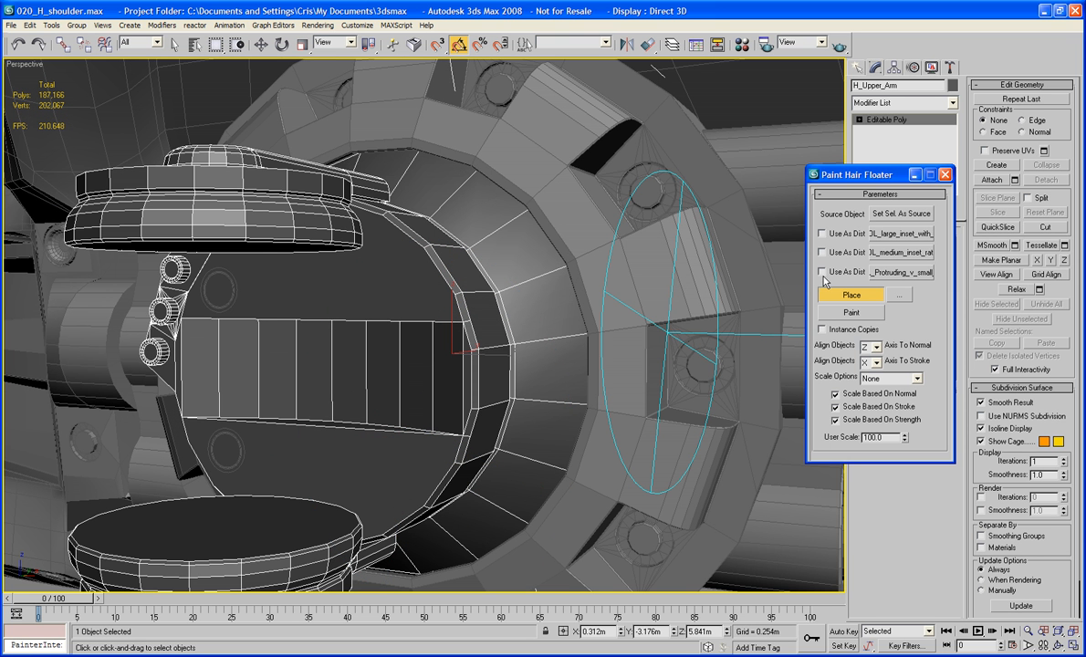
pyautogui.click(438, 304)
pyautogui.click(427, 289)
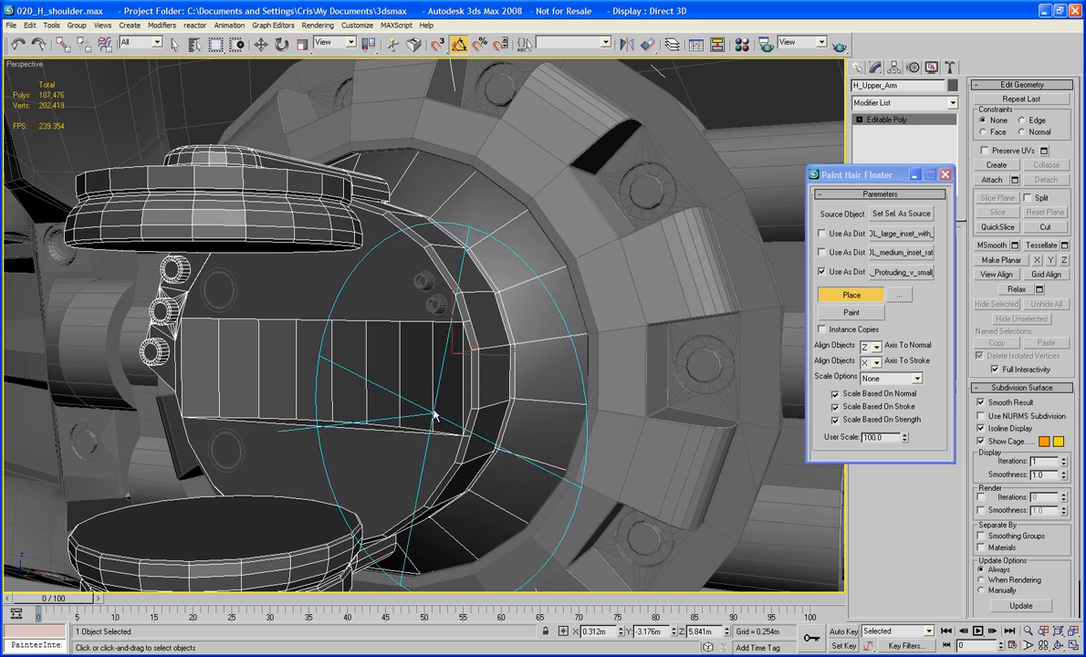
pyautogui.moveTo(436, 415)
pyautogui.keyDown('alt'); pyautogui.mouseDown(button='middle')
pyautogui.moveTo(451, 423)
pyautogui.moveTo(437, 439)
pyautogui.moveTo(435, 413)
pyautogui.mouseUp(button='middle'); pyautogui.keyUp('alt')
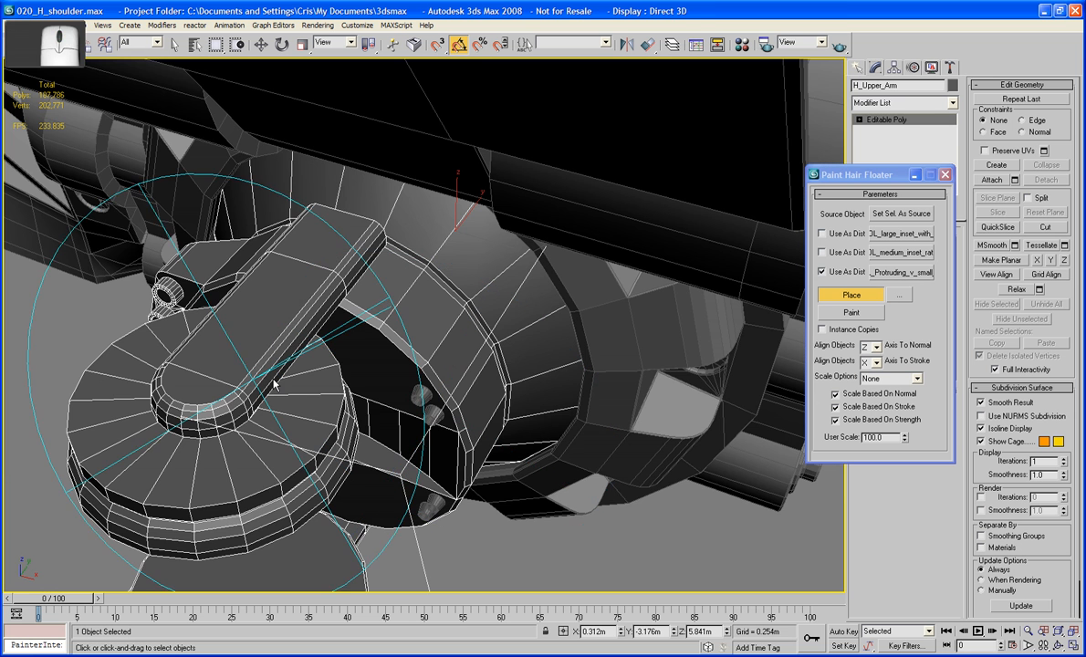
# Step: Place two small protruding bolts on the outer face of each bracket that holds a round joint cap
pyautogui.click(299, 256)
pyautogui.click(289, 281)
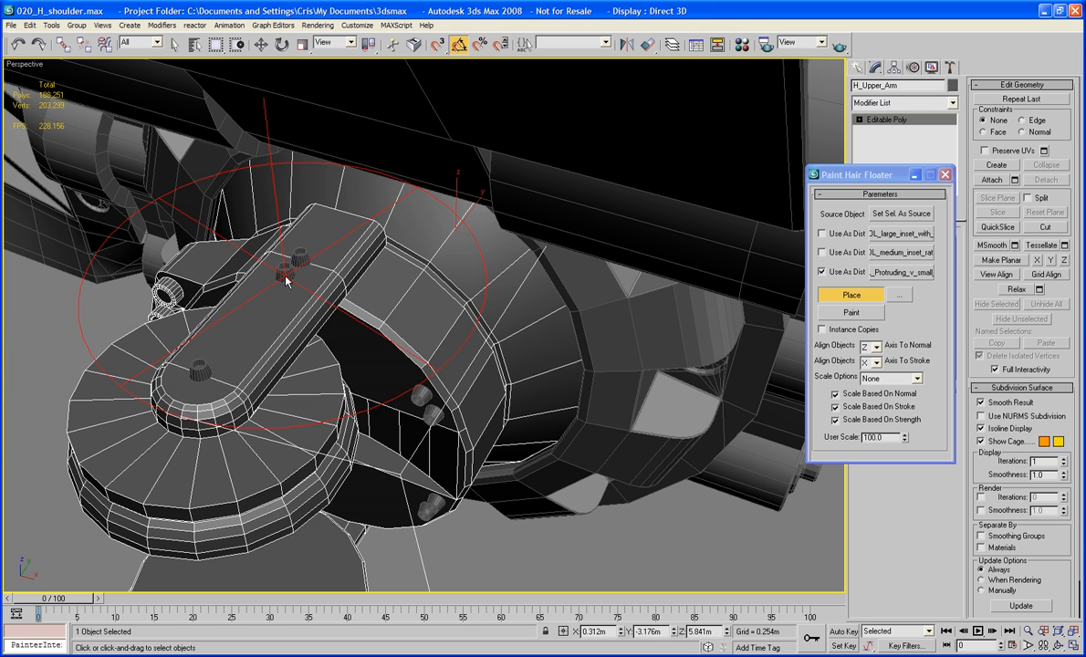
pyautogui.moveTo(288, 281)
pyautogui.keyDown('alt'); pyautogui.mouseDown(button='middle')
pyautogui.moveTo(326, 326)
pyautogui.moveTo(367, 297)
pyautogui.moveTo(388, 363)
pyautogui.moveTo(343, 245)
pyautogui.moveTo(270, 291)
pyautogui.mouseUp(button='middle'); pyautogui.keyUp('alt')
pyautogui.hotkey('ctrl', 'z')
pyautogui.click(270, 288)
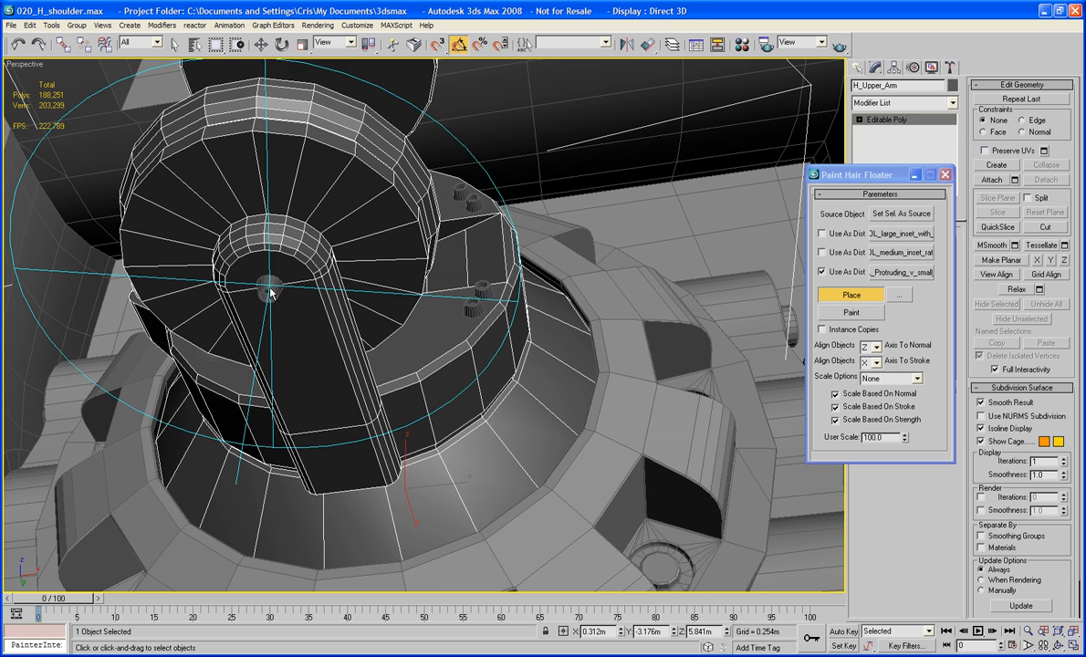
pyautogui.click(325, 435)
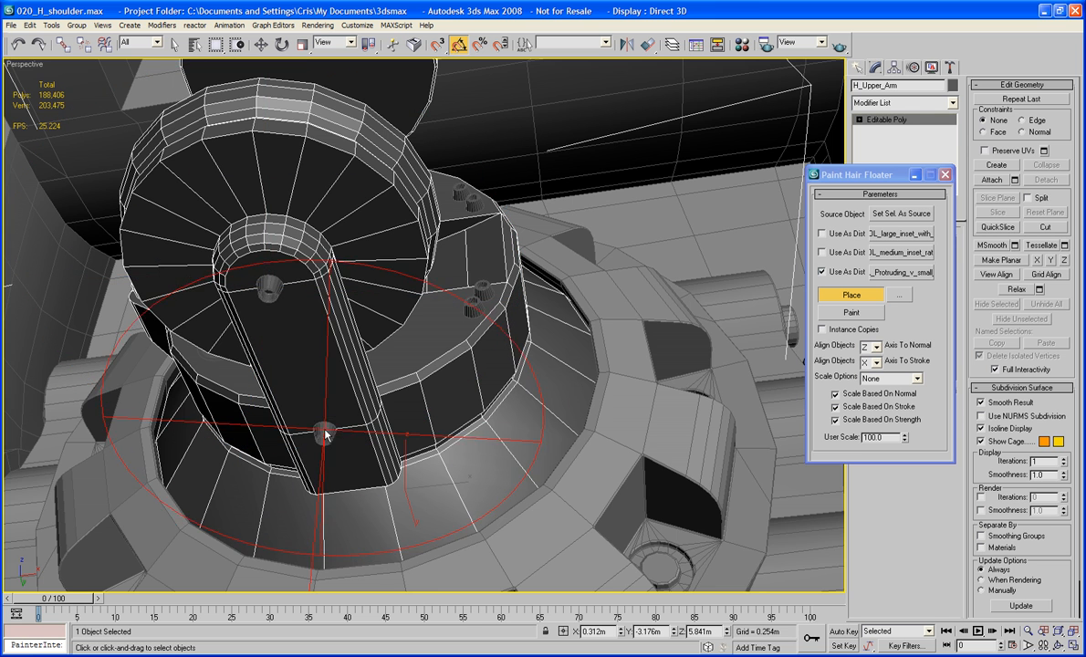
# Step: Place one small protruding bolt on the side of the round base beside the three-bolt block, and end bolt placement
pyautogui.keyDown('alt'); pyautogui.moveTo(407, 381); pyautogui.dragTo(461, 356, button='middle'); pyautogui.keyUp('alt')
pyautogui.click(434, 318)
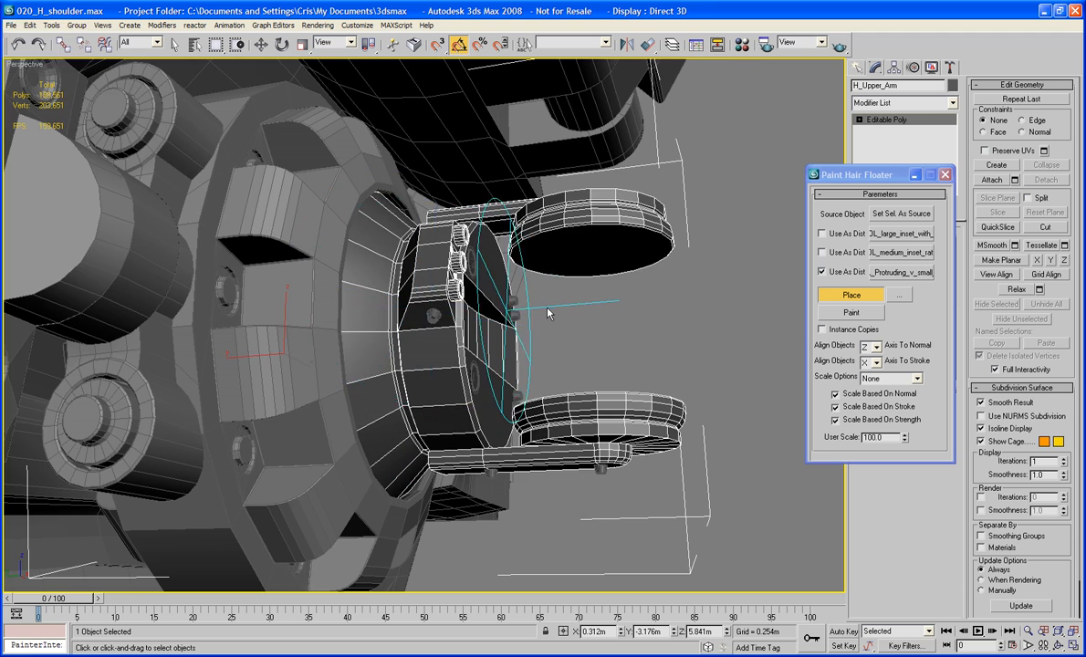
pyautogui.keyDown('alt'); pyautogui.moveTo(547, 313); pyautogui.dragTo(497, 328, button='middle'); pyautogui.keyUp('alt')
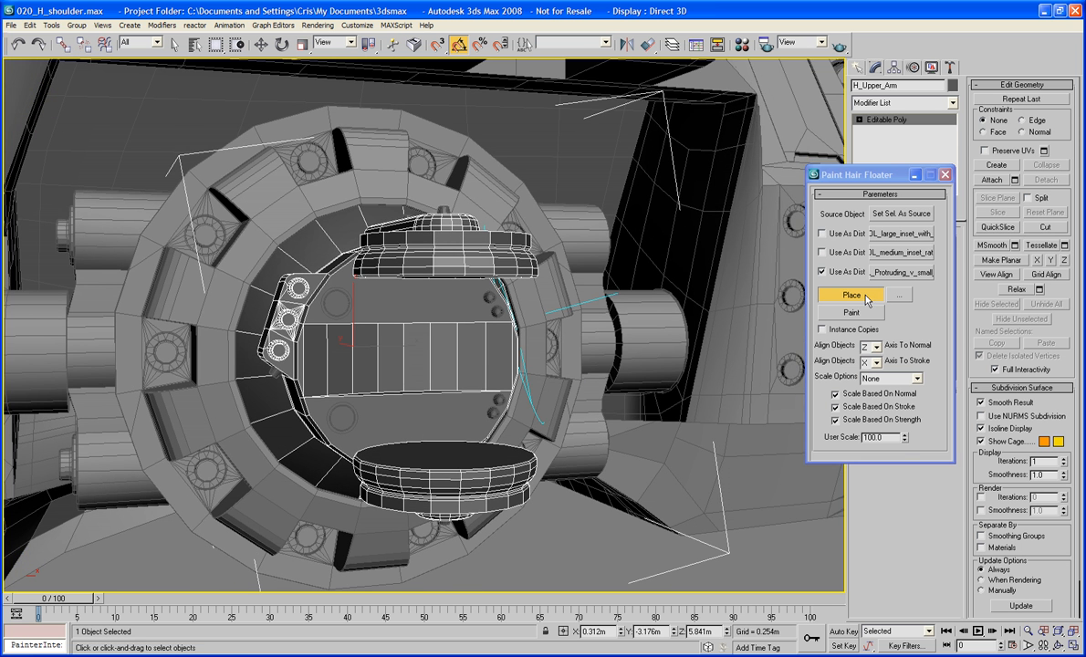
pyautogui.click(854, 295)
pyautogui.click(914, 174)
# Step: Attach the inset bolts and the small protruding bolts on the flat faces to the upper arm mesh
pyautogui.moveTo(696, 244)
pyautogui.keyDown('alt'); pyautogui.mouseDown(button='middle')
pyautogui.moveTo(672, 256)
pyautogui.moveTo(674, 267)
pyautogui.mouseUp(button='middle'); pyautogui.keyUp('alt')
pyautogui.click(992, 179)
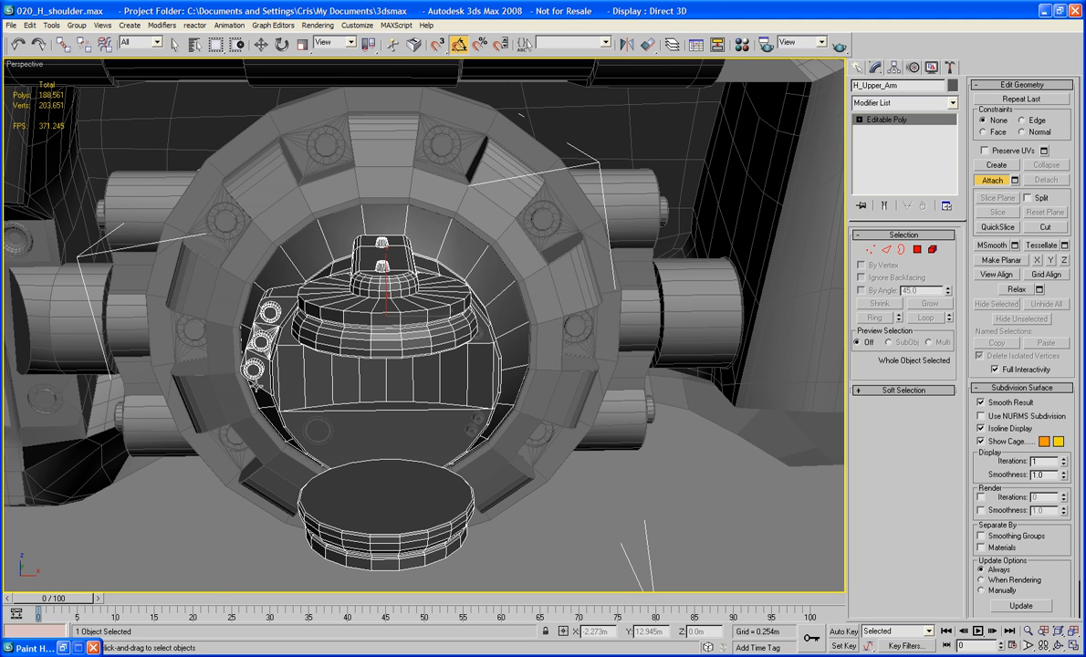
pyautogui.click(318, 430)
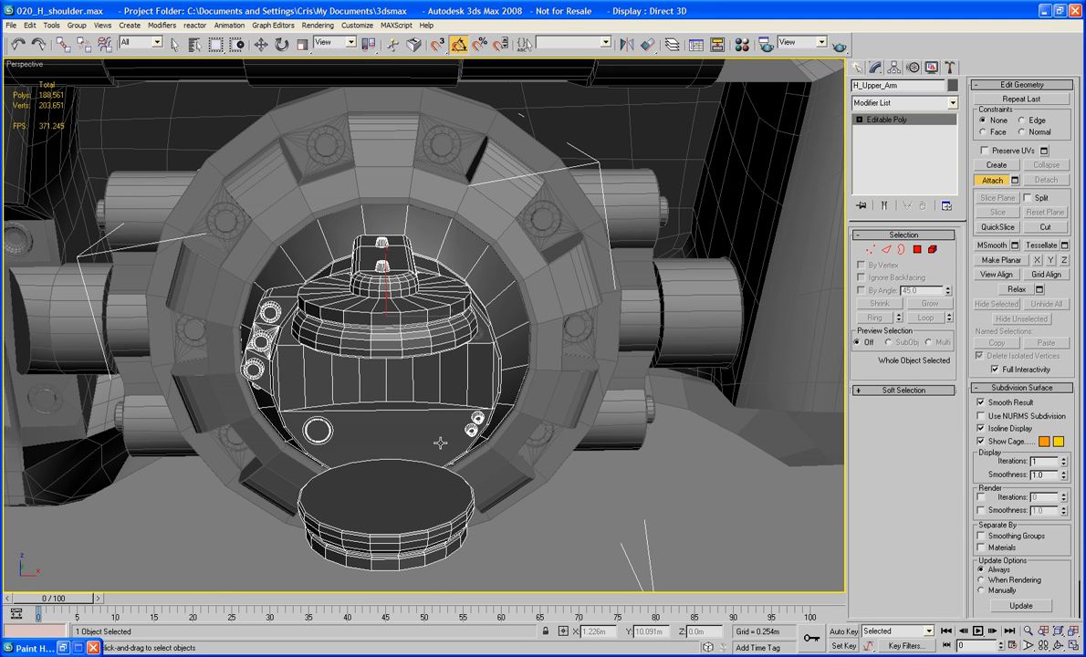
pyautogui.keyDown('alt'); pyautogui.moveTo(440, 443); pyautogui.dragTo(410, 409, button='middle'); pyautogui.keyUp('alt')
pyautogui.scroll(4, 396, 421)
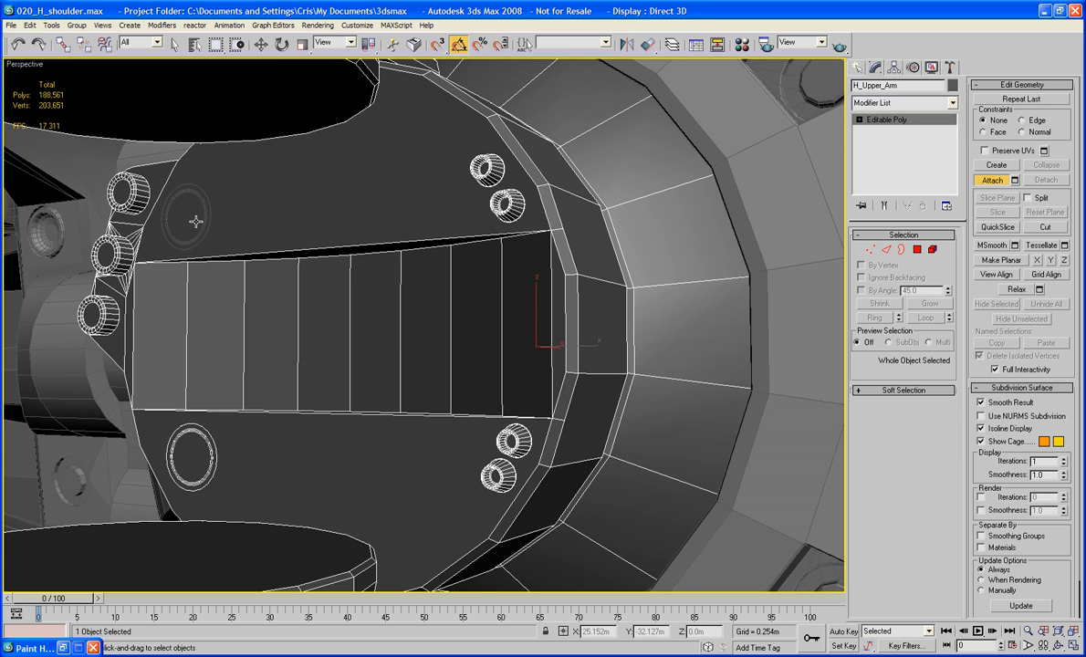
# Step: Delete the two flat polygons above and below the segmented strip, behind the attached bolts
pyautogui.click(918, 249)
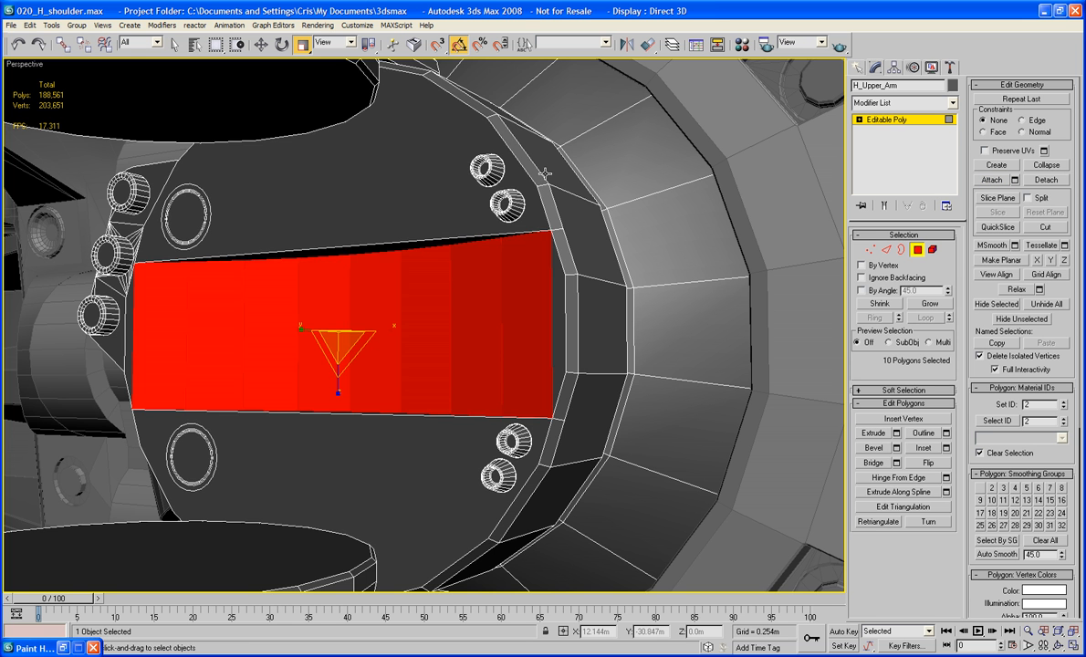
pyautogui.click(407, 193)
pyautogui.keyDown('ctrl'); pyautogui.click(439, 447); pyautogui.keyUp('ctrl')
pyautogui.press('Delete')
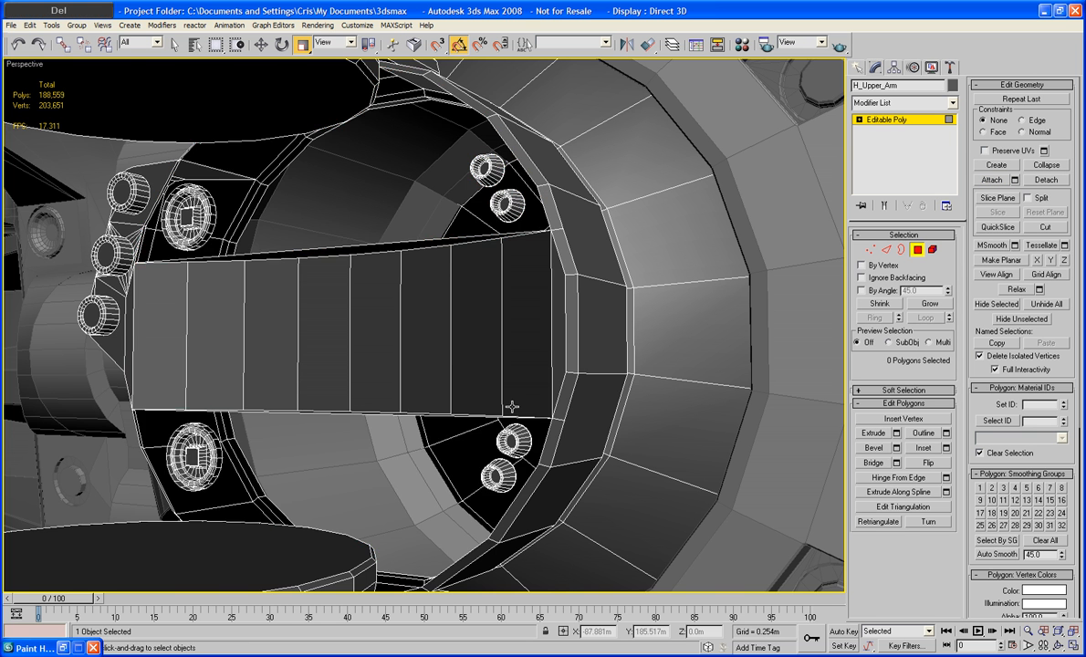
# Step: Bridge an open base edge of the topmost small bolt in the upper opening to the adjacent rim edge
pyautogui.keyDown('alt'); pyautogui.moveTo(511, 408); pyautogui.dragTo(446, 575, button='middle'); pyautogui.keyUp('alt')
pyautogui.scroll(5, 473, 429)
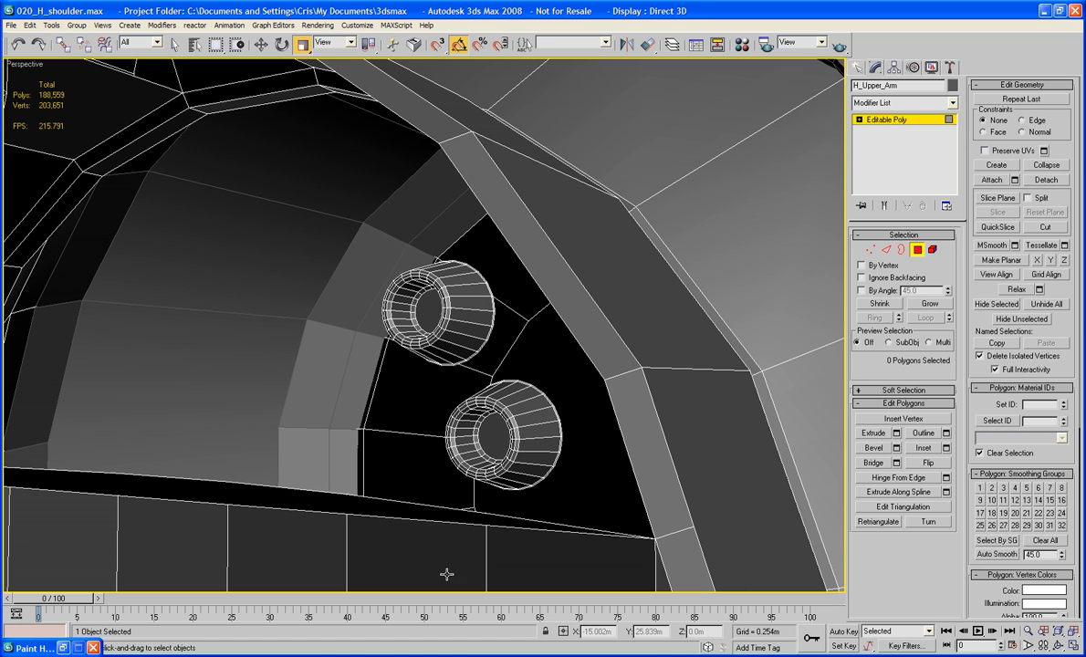
pyautogui.click(890, 249)
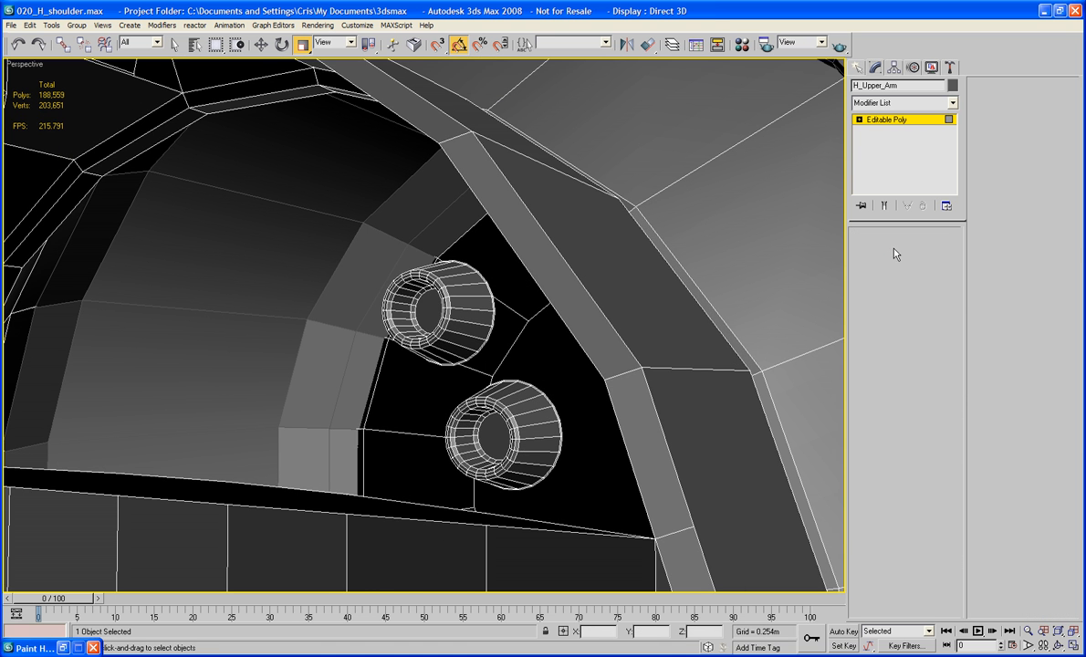
pyautogui.click(491, 289)
pyautogui.keyDown('ctrl'); pyautogui.click(485, 265); pyautogui.keyUp('ctrl')
pyautogui.scroll(-5, 487, 248)
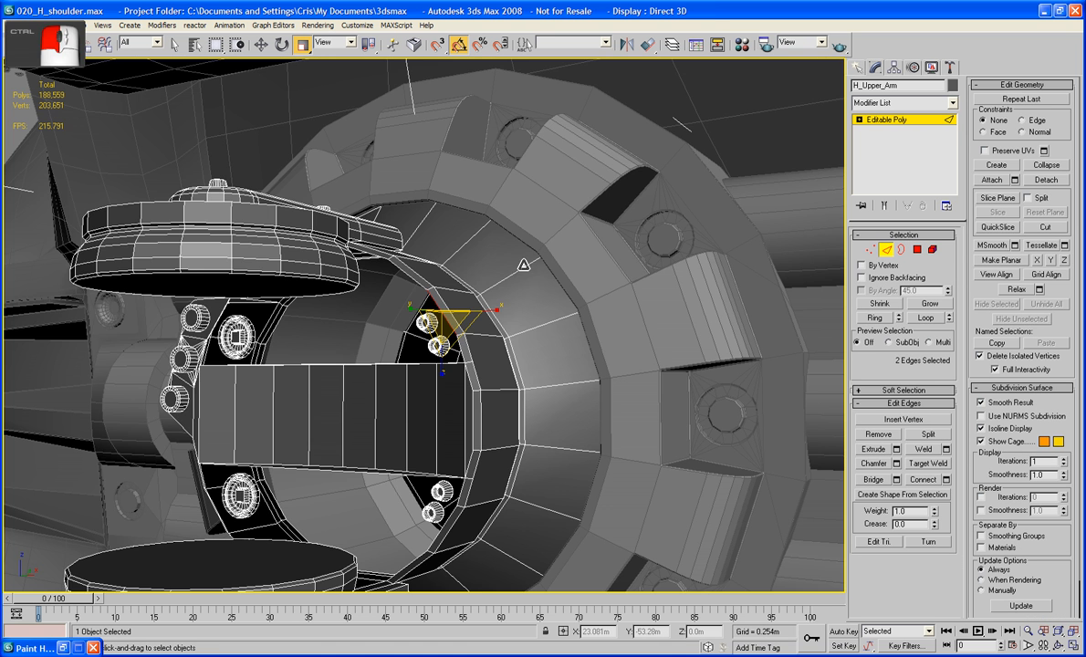
pyautogui.press('z')
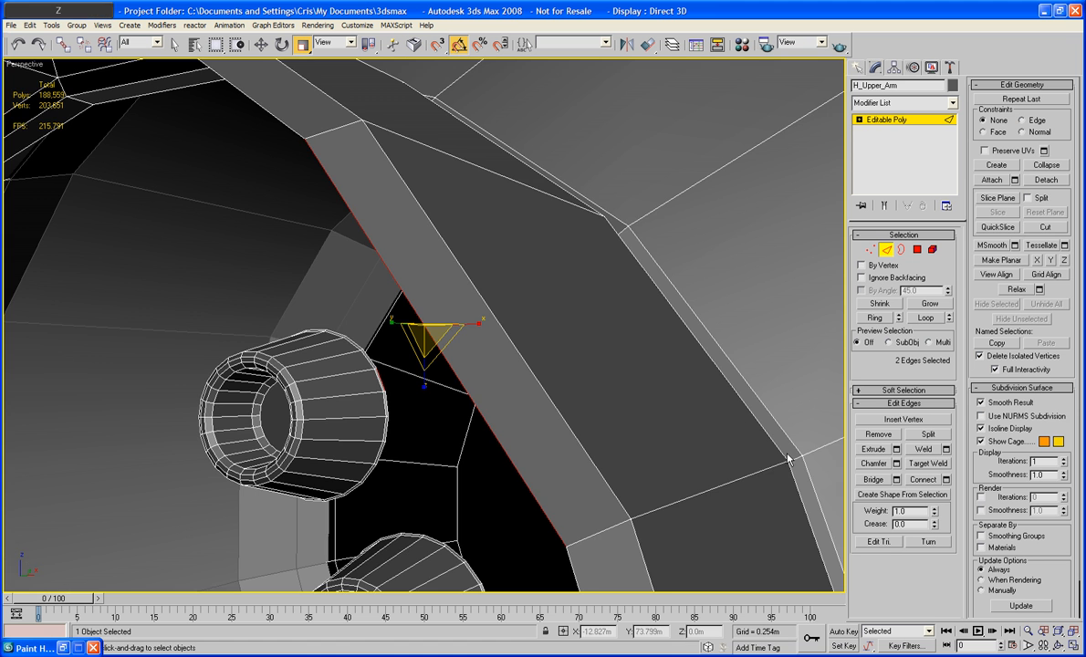
pyautogui.click(876, 480)
# Step: Bridge the base edge of the second small bolt in the upper opening to the rim edge beside it
pyautogui.moveTo(630, 490); pyautogui.dragTo(636, 322, button='middle')
pyautogui.scroll(-2, 485, 413)
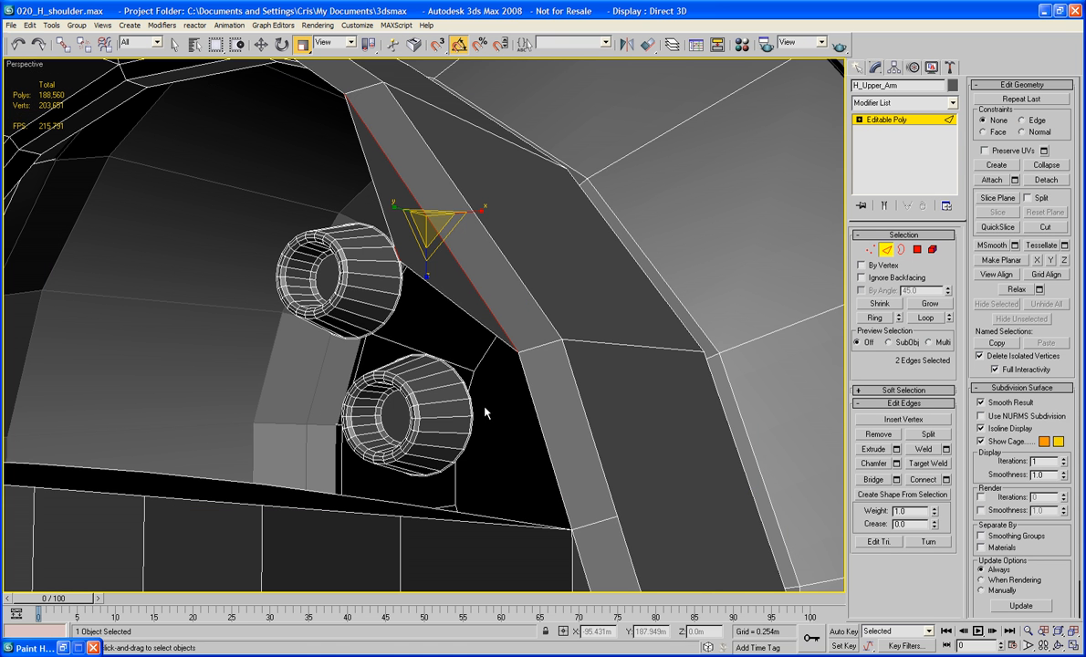
pyautogui.click(473, 408)
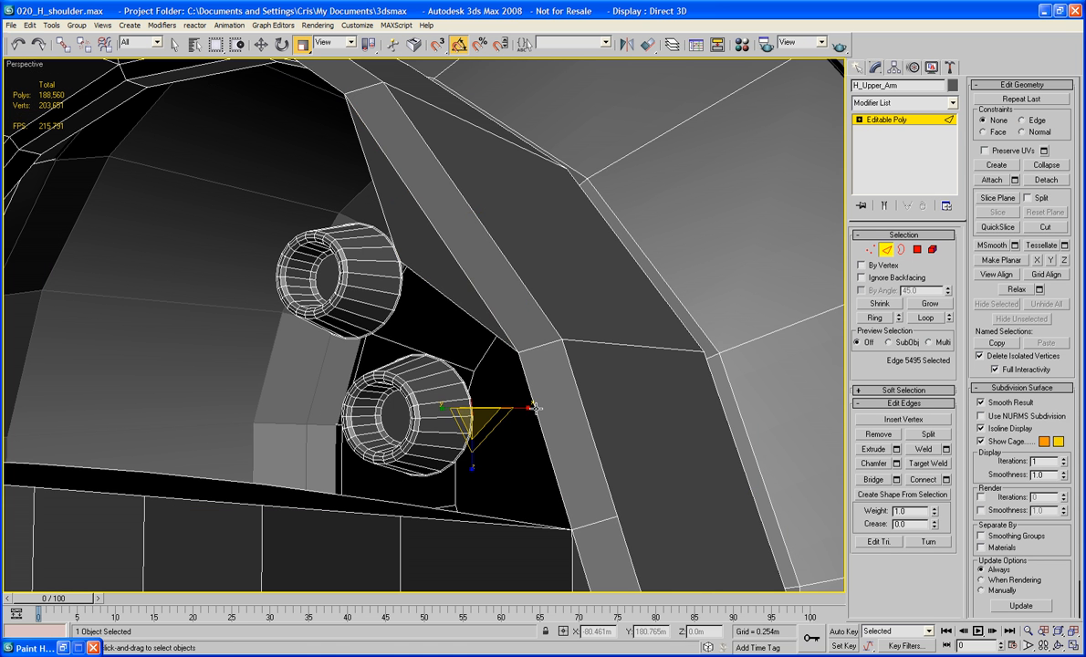
pyautogui.keyDown('ctrl'); pyautogui.click(536, 408); pyautogui.keyUp('ctrl')
pyautogui.click(876, 479)
# Step: Bridge an outer edge of the upper inset bolt to the nearest rim edge beside the three-bolt block
pyautogui.moveTo(559, 445); pyautogui.dragTo(884, 442, button='middle')
pyautogui.keyDown('alt'); pyautogui.moveTo(733, 443); pyautogui.dragTo(657, 409, button='middle'); pyautogui.keyUp('alt')
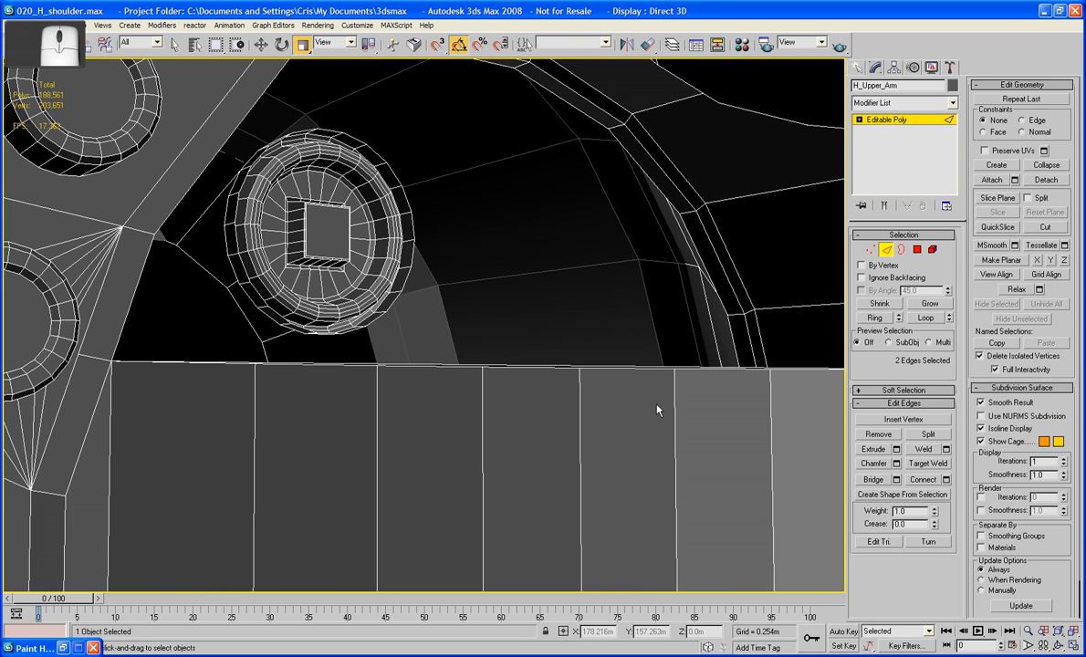
pyautogui.moveTo(403, 293); pyautogui.dragTo(394, 335, button='middle')
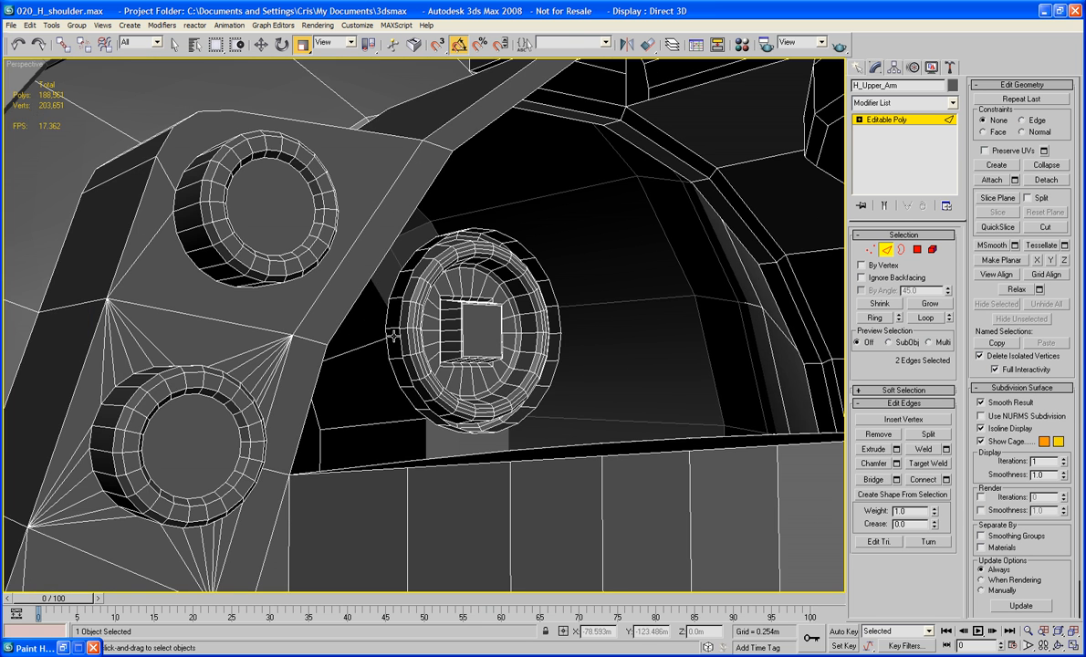
pyautogui.click(407, 283)
pyautogui.keyDown('ctrl'); pyautogui.click(380, 262); pyautogui.keyUp('ctrl')
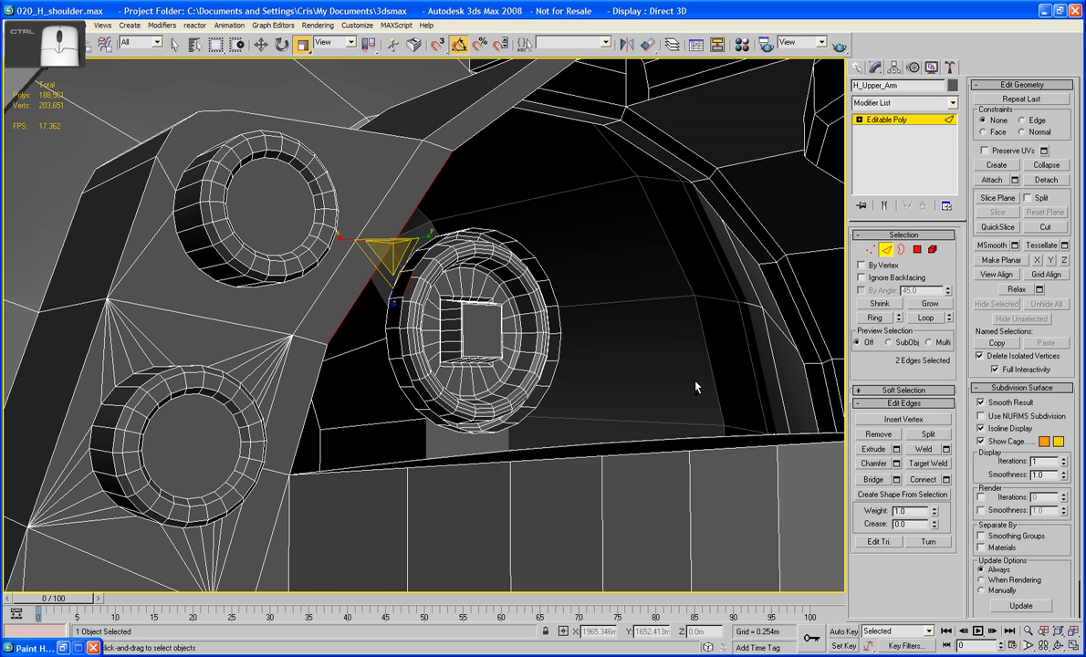
pyautogui.click(864, 479)
# Step: Bridge an outer edge of the lower inset bolt to the nearest rim edge of the lower opening
pyautogui.moveTo(553, 452); pyautogui.dragTo(555, 332, button='middle')
pyautogui.scroll(-4, 559, 352)
pyautogui.keyDown('alt'); pyautogui.moveTo(566, 391); pyautogui.dragTo(680, 288, button='middle'); pyautogui.keyUp('alt')
pyautogui.scroll(5, 483, 392)
pyautogui.keyDown('alt'); pyautogui.moveTo(603, 387); pyautogui.dragTo(634, 410, button='middle'); pyautogui.keyUp('alt')
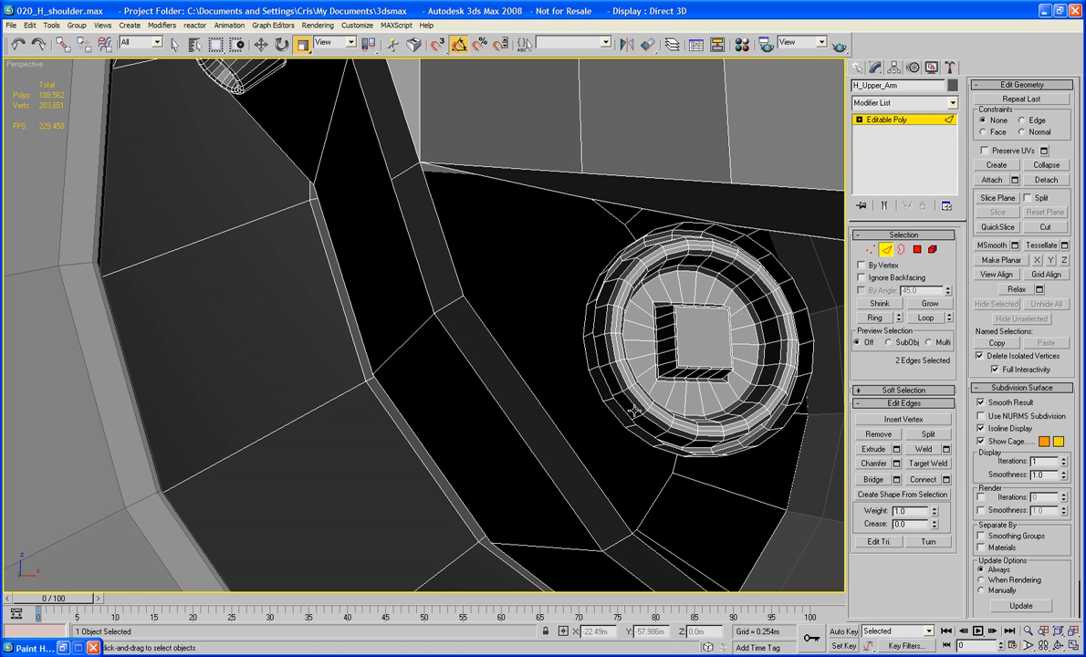
pyautogui.click(622, 414)
pyautogui.keyDown('ctrl'); pyautogui.click(566, 440); pyautogui.keyUp('ctrl')
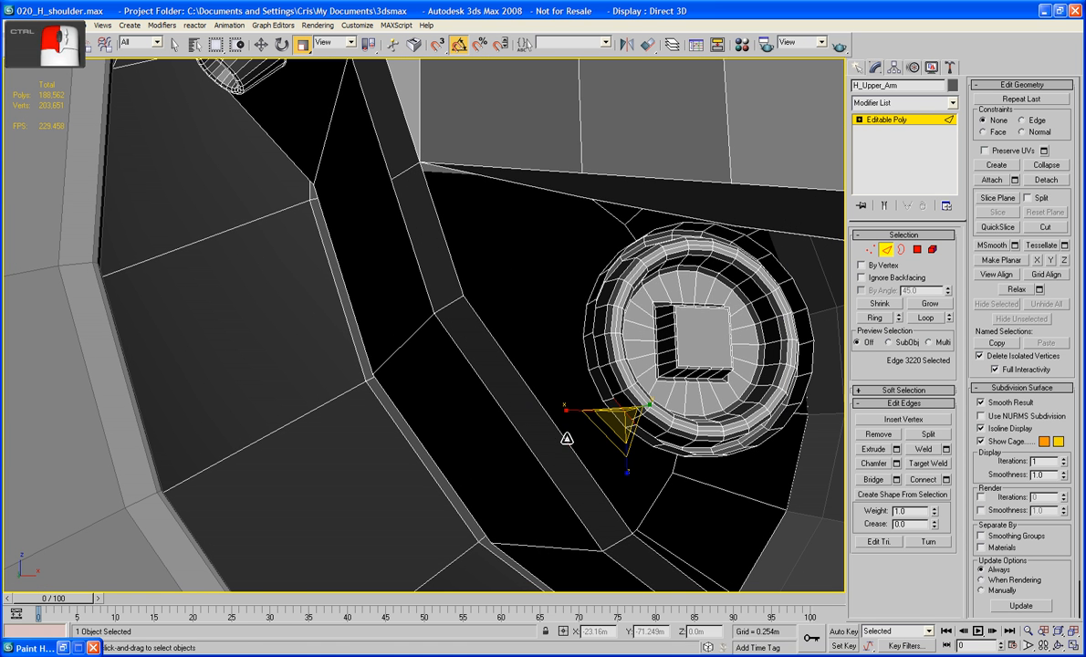
pyautogui.scroll(-5, 569, 439)
pyautogui.click(878, 480)
# Step: Bridge the base edge of the lowest small bolt in the lower opening to the adjacent rim edge
pyautogui.keyDown('alt'); pyautogui.moveTo(636, 408); pyautogui.dragTo(487, 363, button='middle'); pyautogui.keyUp('alt')
pyautogui.click(484, 354)
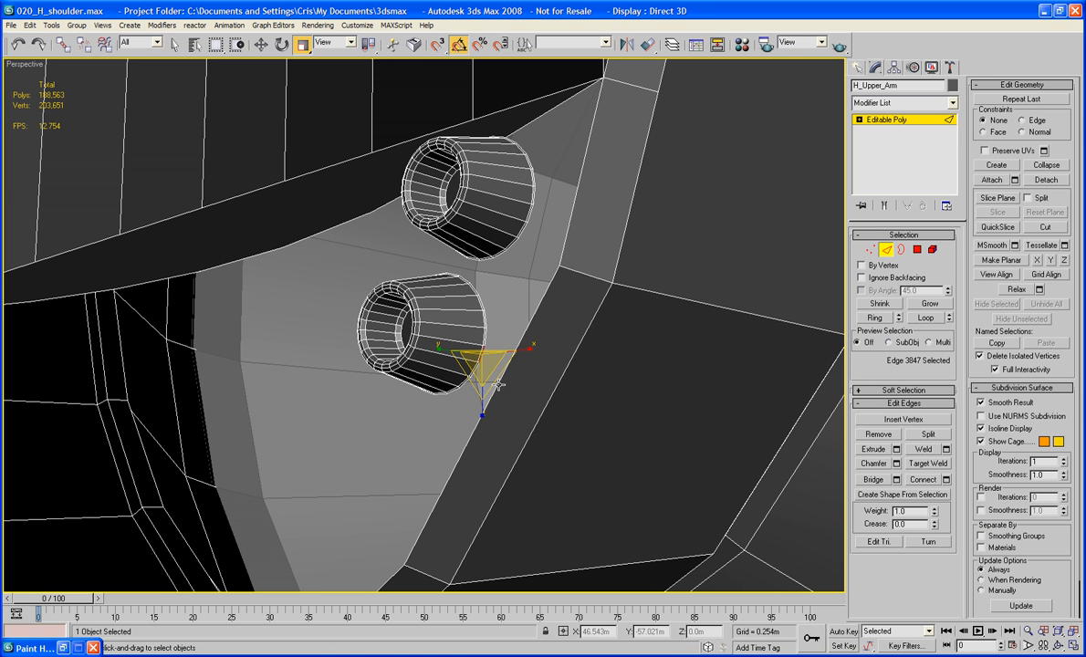
pyautogui.keyDown('ctrl'); pyautogui.click(503, 376); pyautogui.keyUp('ctrl')
pyautogui.click(864, 481)
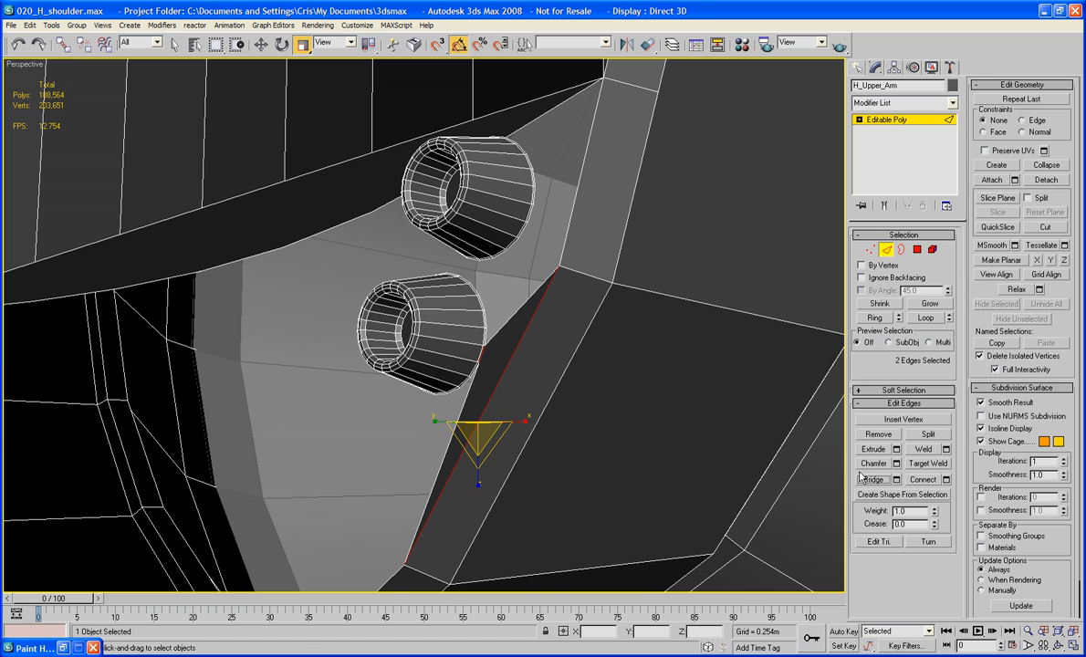
# Step: Bridge the base edge of the small bolt nearest the strip in the lower opening to its neighbouring rim edge
pyautogui.click(543, 195)
pyautogui.scroll(3, 537, 195)
pyautogui.scroll(-5, 601, 220)
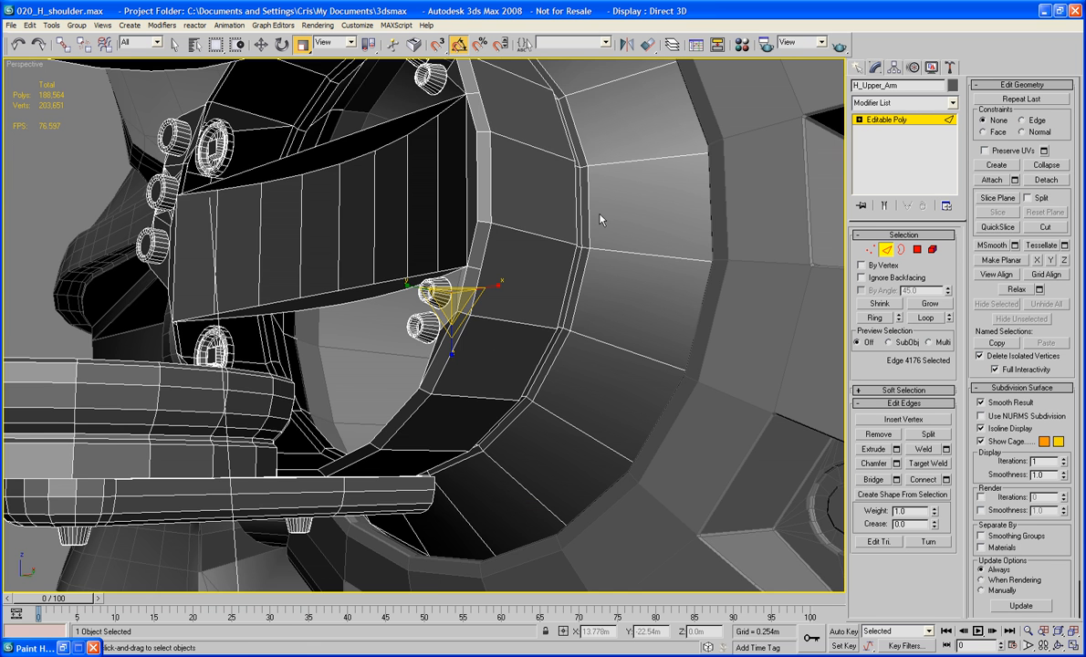
pyautogui.scroll(4, 475, 289)
pyautogui.keyDown('ctrl'); pyautogui.click(473, 285); pyautogui.keyUp('ctrl')
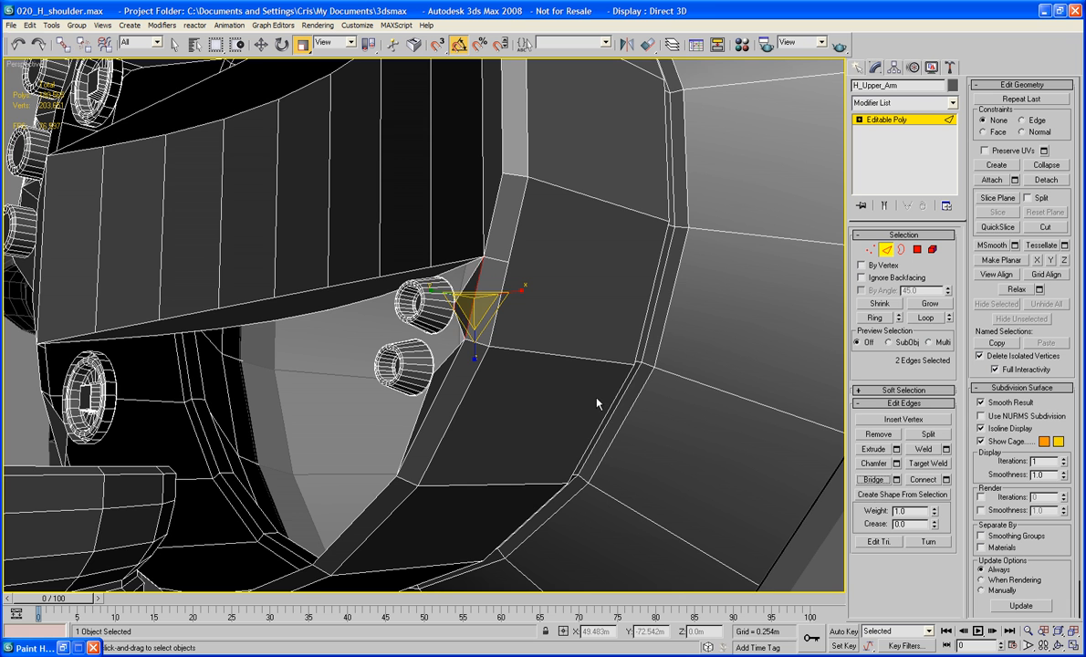
# Step: Cap the lower and upper openings around the bolts on either side of the upper arm's central strip
pyautogui.keyDown('alt'); pyautogui.moveTo(596, 405); pyautogui.dragTo(593, 402, button='middle'); pyautogui.keyUp('alt')
pyautogui.click(903, 250)
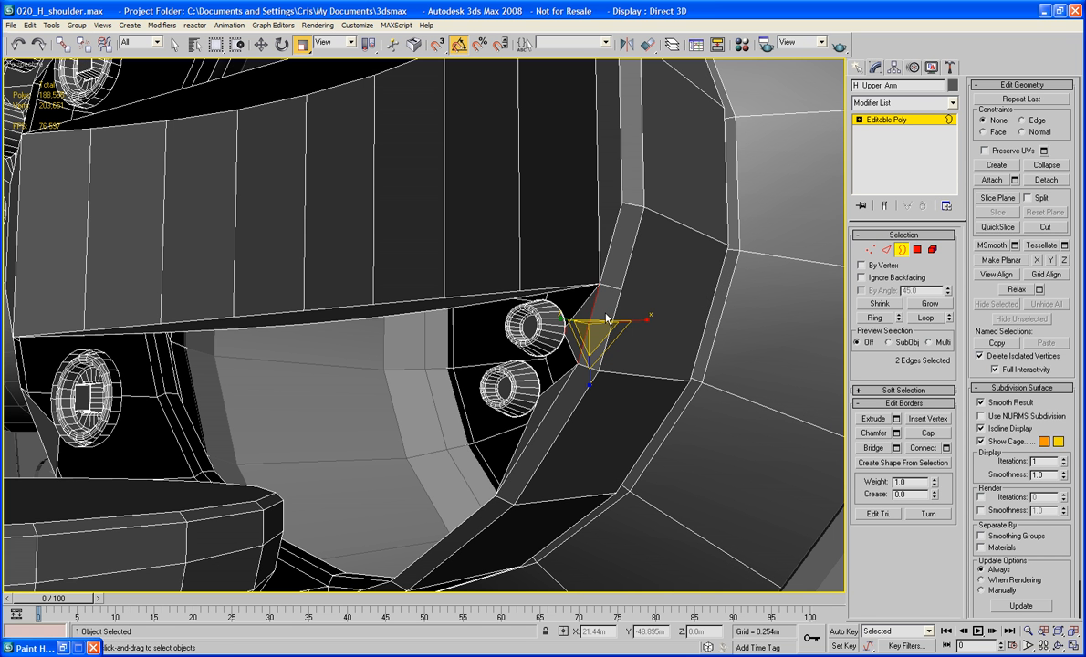
pyautogui.click(596, 308)
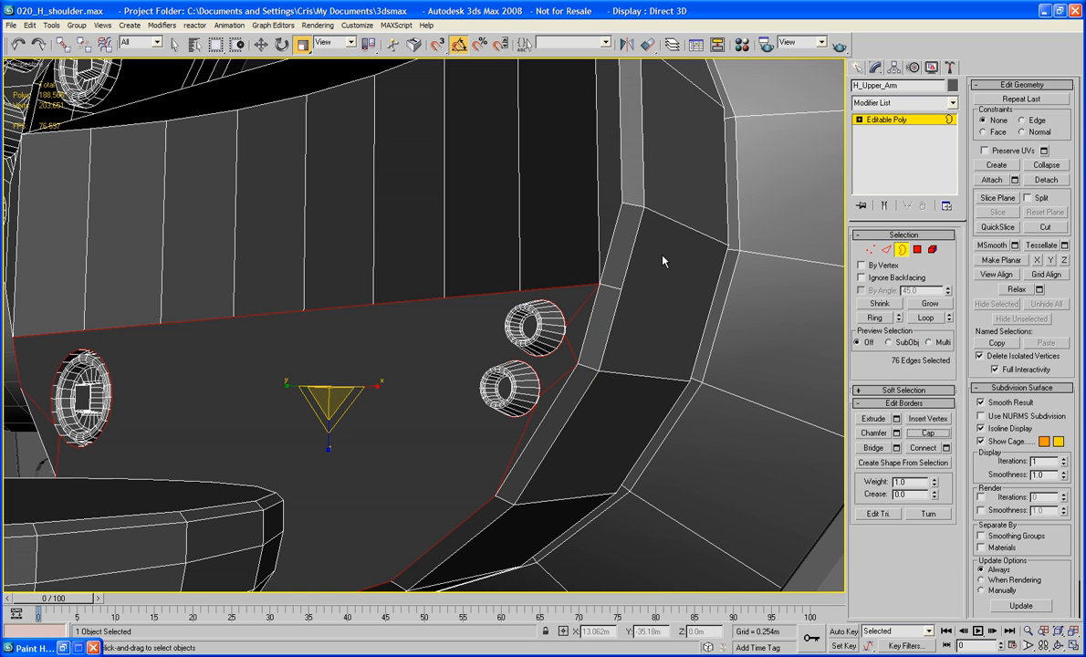
pyautogui.keyDown('alt'); pyautogui.moveTo(664, 259); pyautogui.dragTo(691, 456, button='middle'); pyautogui.keyUp('alt')
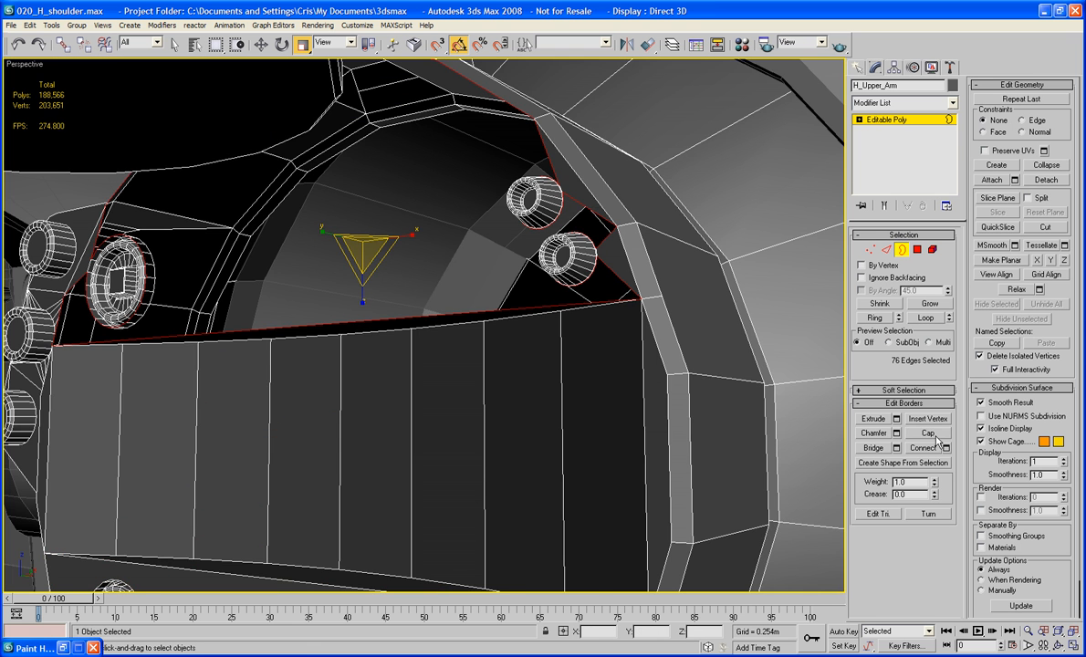
pyautogui.scroll(-8, 813, 413)
pyautogui.click(708, 260)
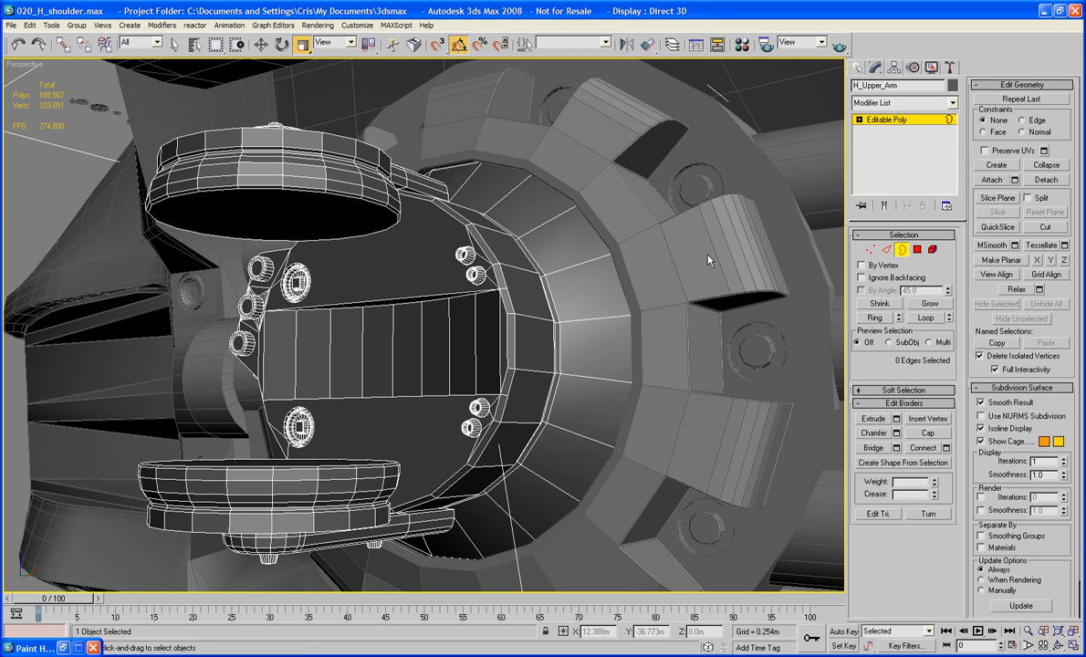
# Step: Delete the face behind the single bolt beside the three-bolt block and bridge the hole's border to the bolt's base border
pyautogui.keyDown('alt'); pyautogui.moveTo(642, 278); pyautogui.dragTo(593, 272, button='middle'); pyautogui.keyUp('alt')
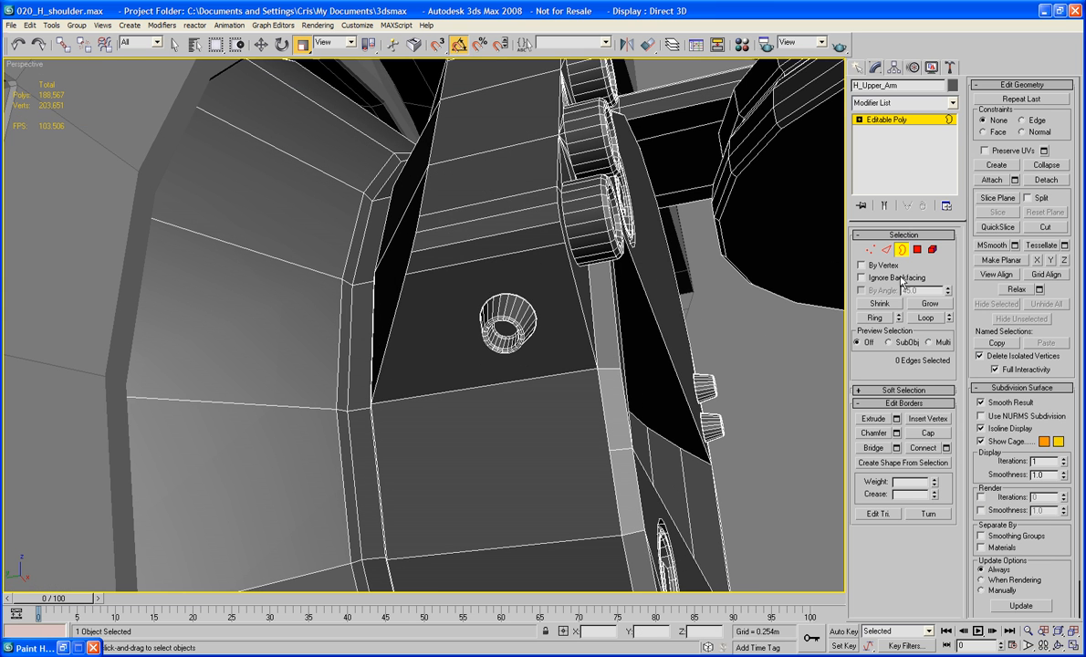
pyautogui.click(917, 249)
pyautogui.click(550, 320)
pyautogui.press('Delete')
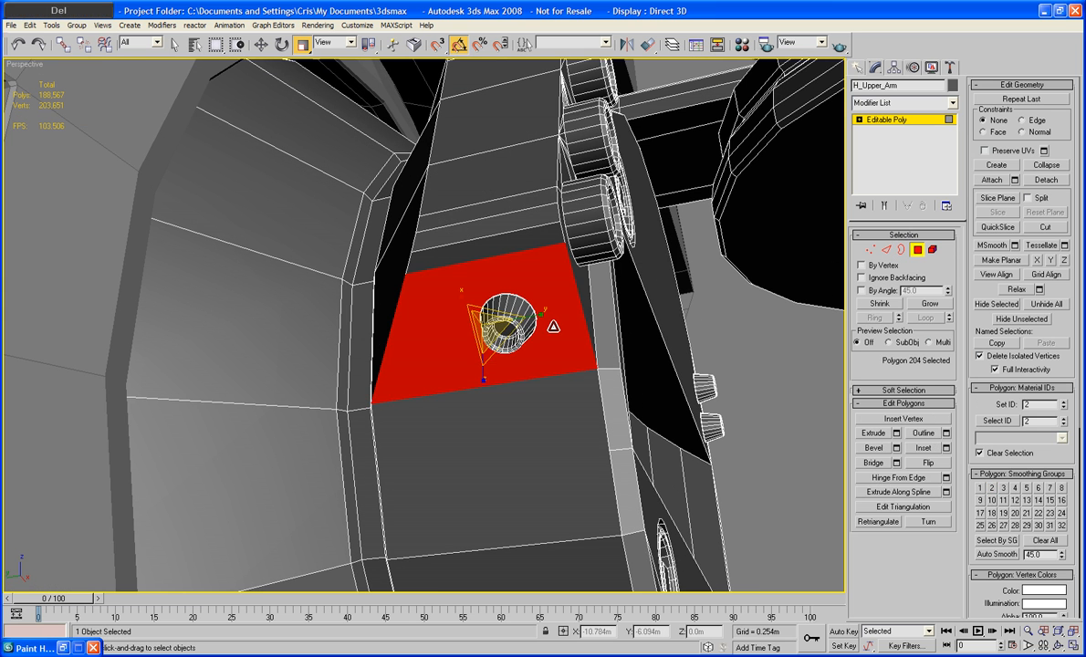
pyautogui.click(902, 251)
pyautogui.click(585, 327)
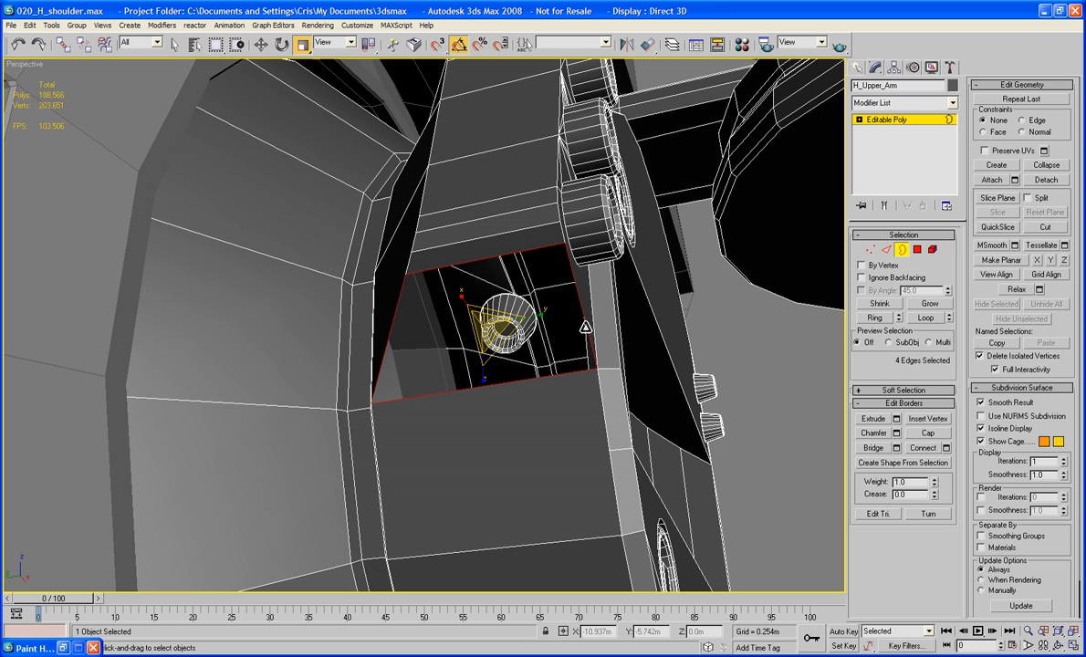
pyautogui.keyDown('ctrl'); pyautogui.click(554, 331); pyautogui.keyUp('ctrl')
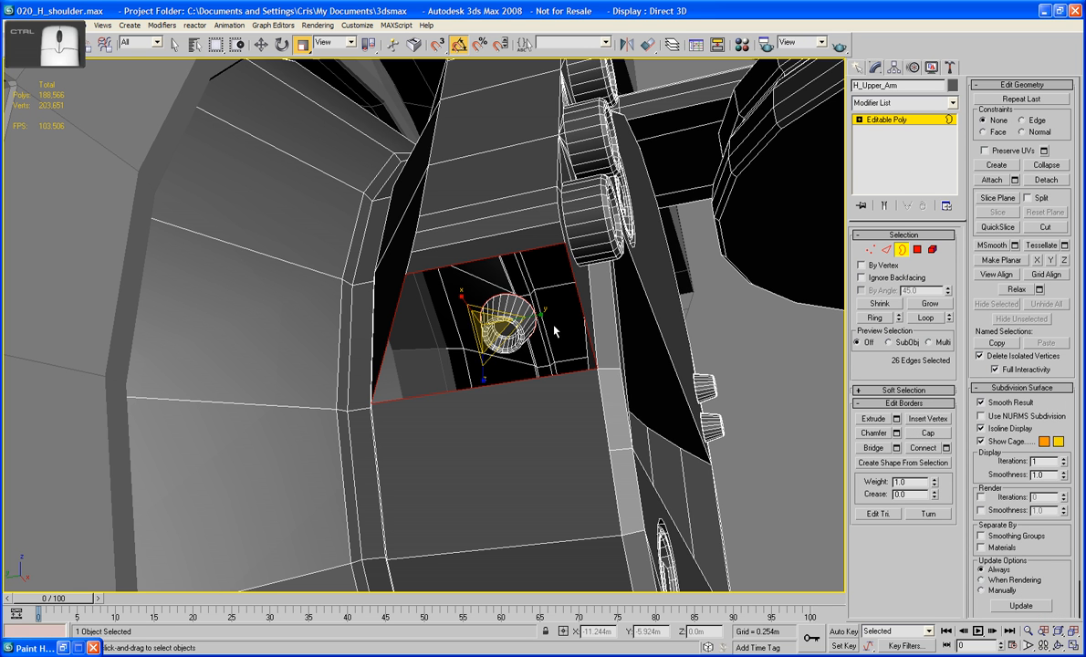
pyautogui.click(872, 449)
# Step: Delete the rounded end face beside the near bolt on top of the upper arm's raised bar
pyautogui.keyDown('alt'); pyautogui.moveTo(731, 383); pyautogui.dragTo(643, 416, button='middle'); pyautogui.keyUp('alt')
pyautogui.scroll(5, 642, 415)
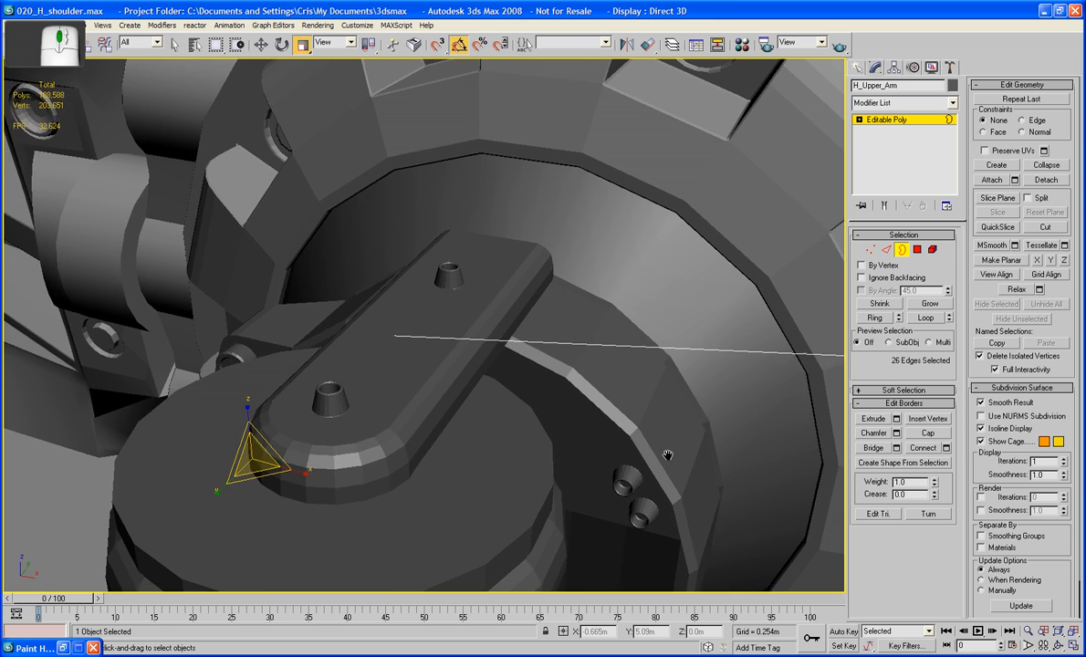
pyautogui.press('F4')
pyautogui.scroll(4, 557, 421)
pyautogui.moveTo(558, 421); pyautogui.dragTo(628, 354, button='middle')
pyautogui.click(914, 254)
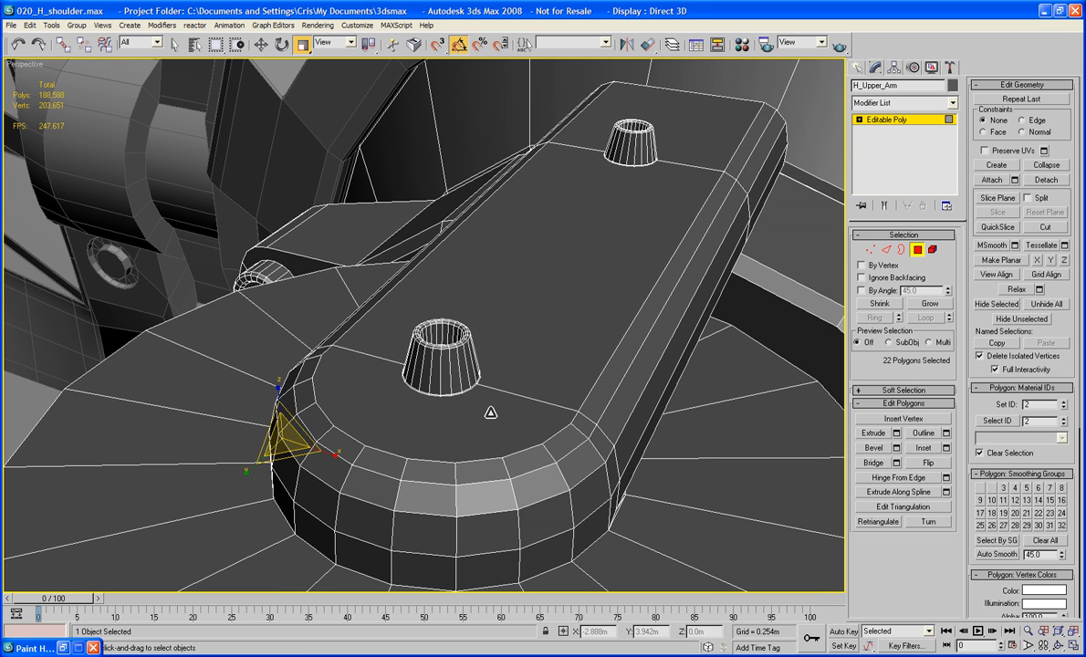
pyautogui.click(490, 413)
pyautogui.press('Delete')
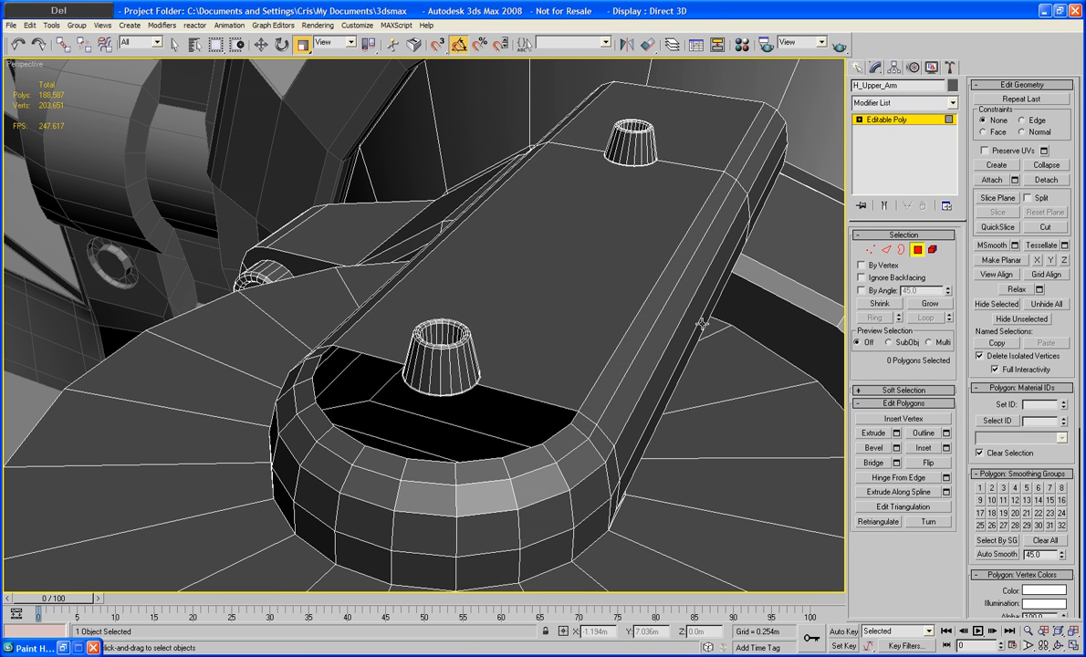
# Step: Bridge a base edge of the near bolt to the adjacent rim edge on one side of the rounded opening
pyautogui.press('2')
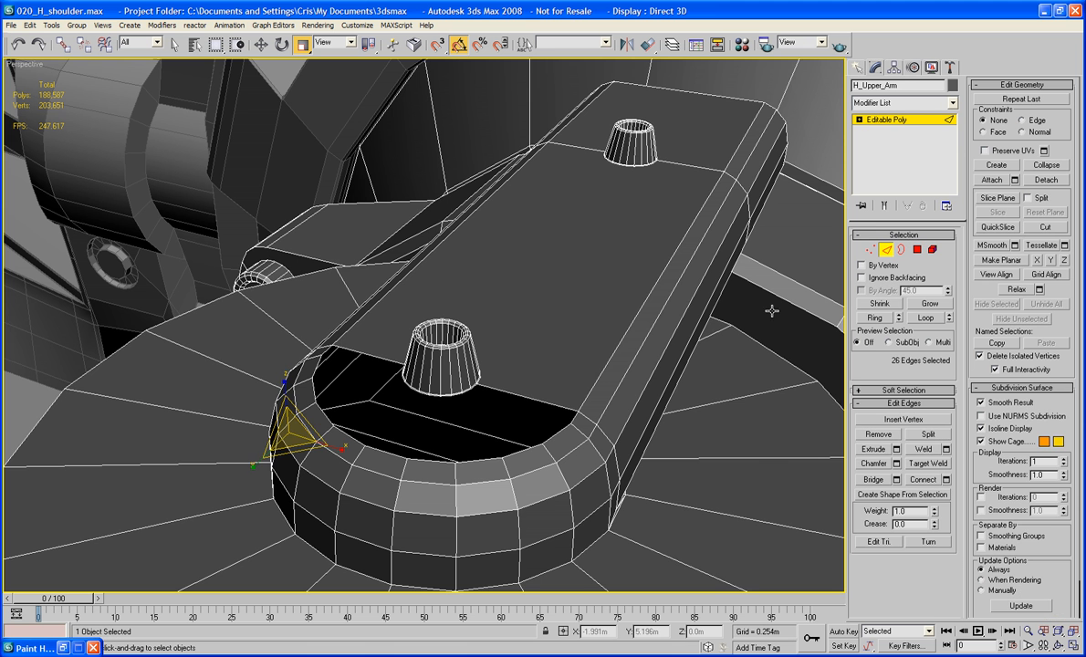
pyautogui.click(422, 400)
pyautogui.click(575, 347)
pyautogui.scroll(5, 479, 395)
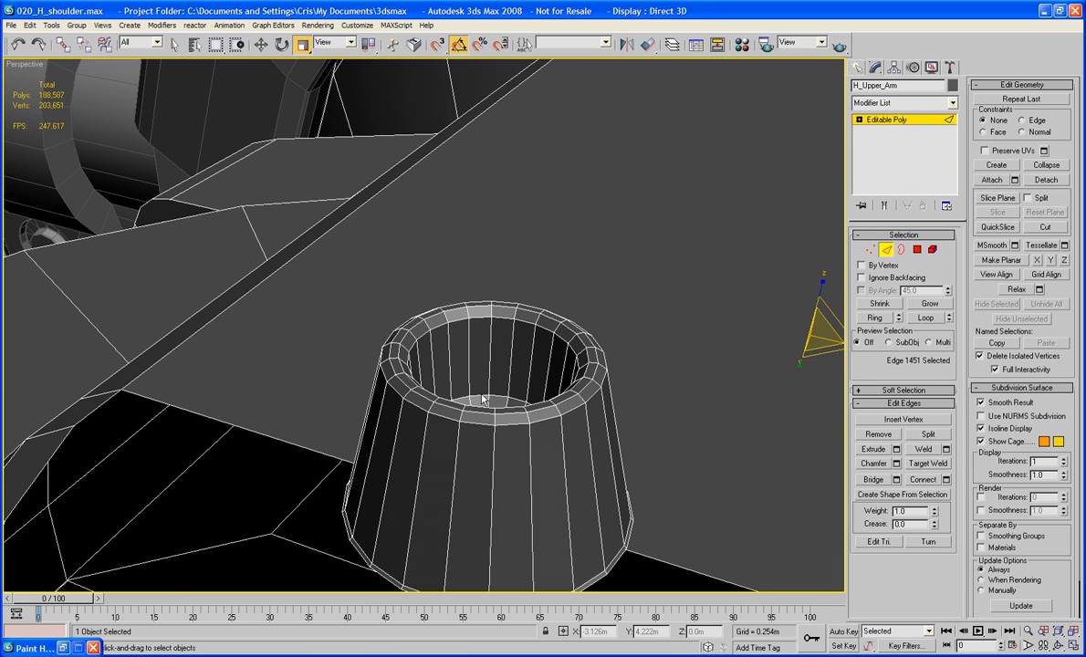
pyautogui.moveTo(482, 399); pyautogui.dragTo(402, 354, button='middle')
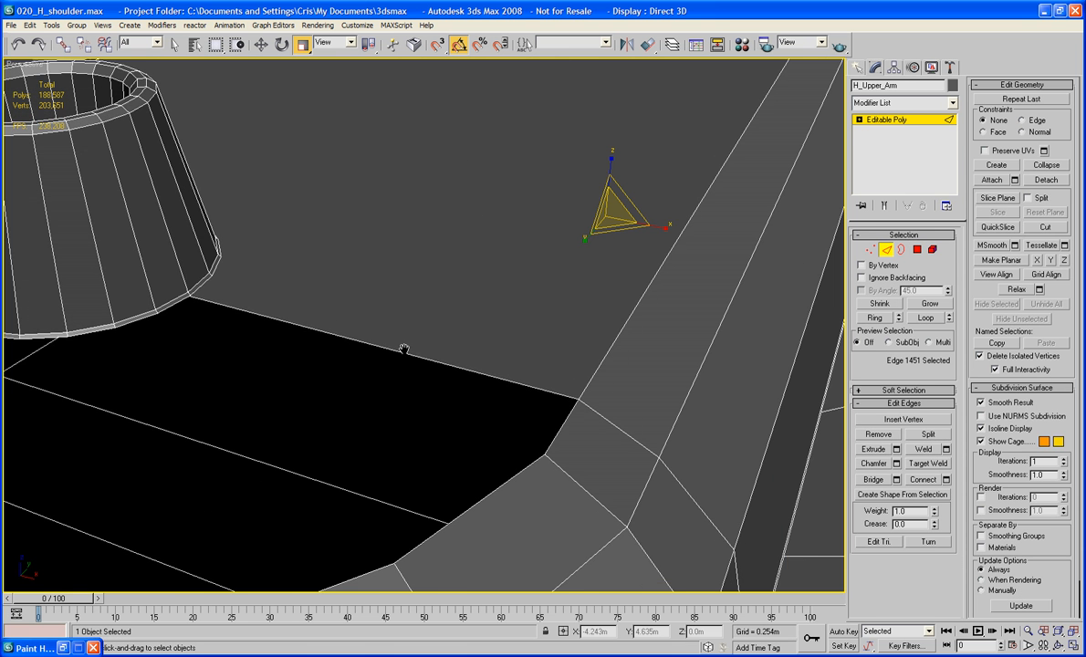
pyautogui.click(173, 307)
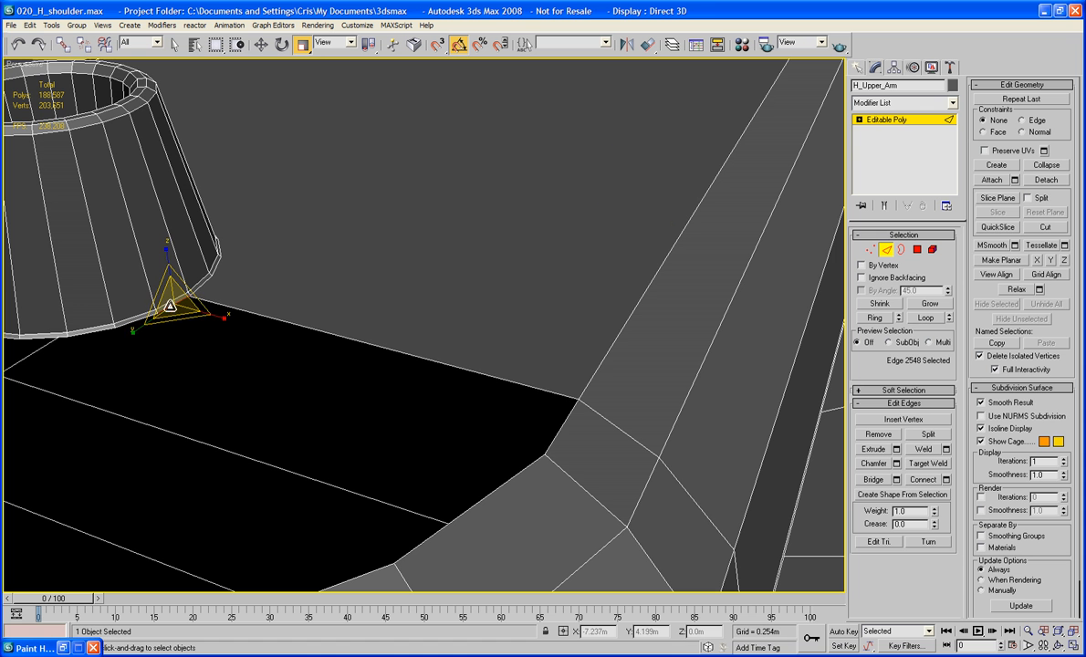
pyautogui.keyDown('ctrl'); pyautogui.click(556, 429); pyautogui.keyUp('ctrl')
# Step: Bridge the near bolt's opposite base edge to the rim edge on the other side of the rounded opening
pyautogui.keyDown('alt'); pyautogui.moveTo(559, 429); pyautogui.dragTo(603, 420, button='middle'); pyautogui.keyUp('alt')
pyautogui.scroll(-4, 601, 416)
pyautogui.keyDown('alt'); pyautogui.moveTo(657, 397); pyautogui.dragTo(596, 401, button='middle'); pyautogui.keyUp('alt')
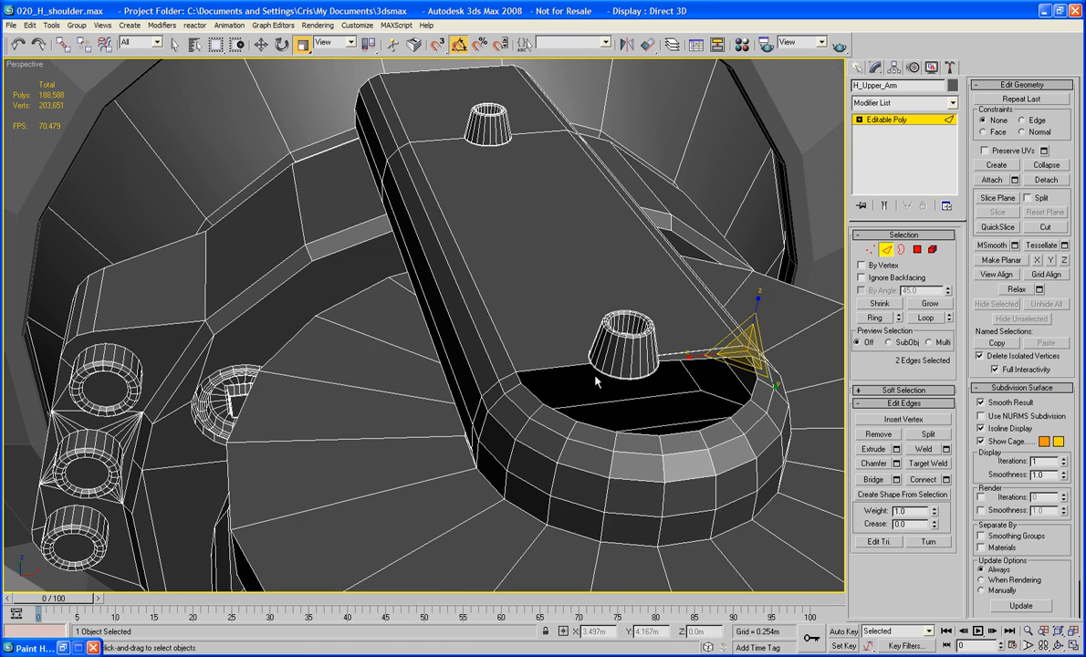
pyautogui.scroll(5, 594, 377)
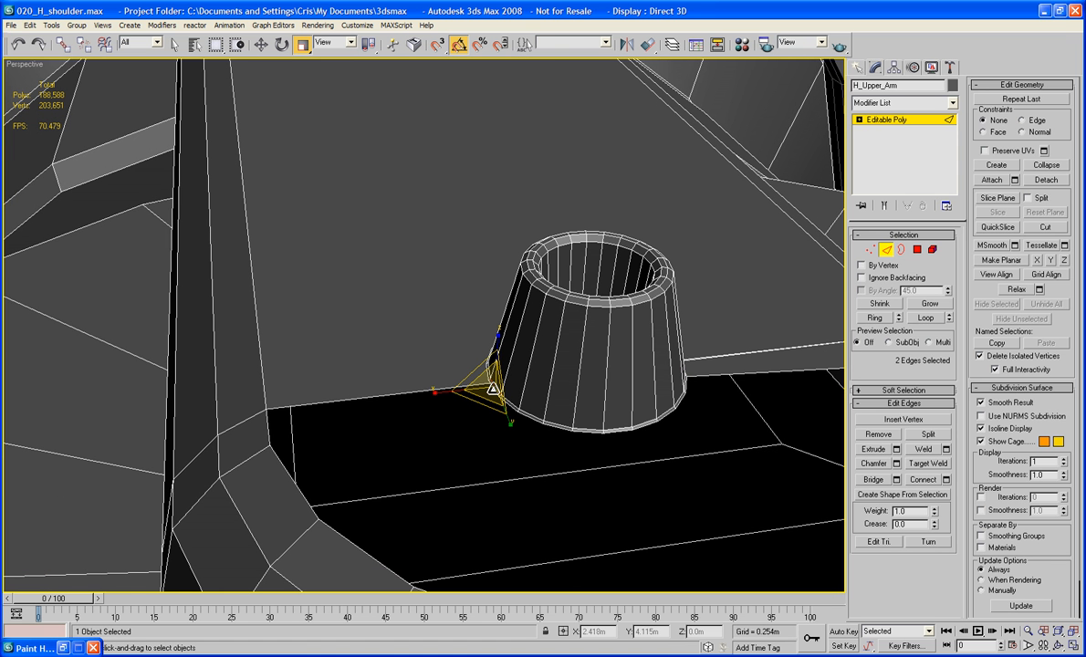
pyautogui.click(493, 390)
pyautogui.keyDown('ctrl'); pyautogui.click(267, 435); pyautogui.keyUp('ctrl')
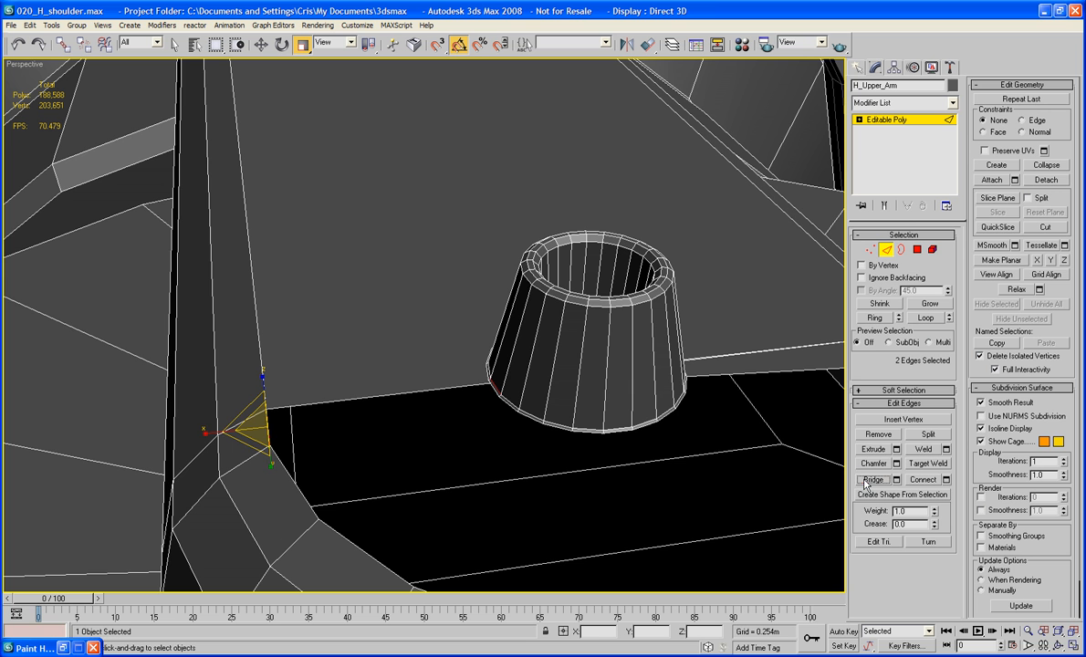
pyautogui.click(479, 382)
pyautogui.click(486, 392)
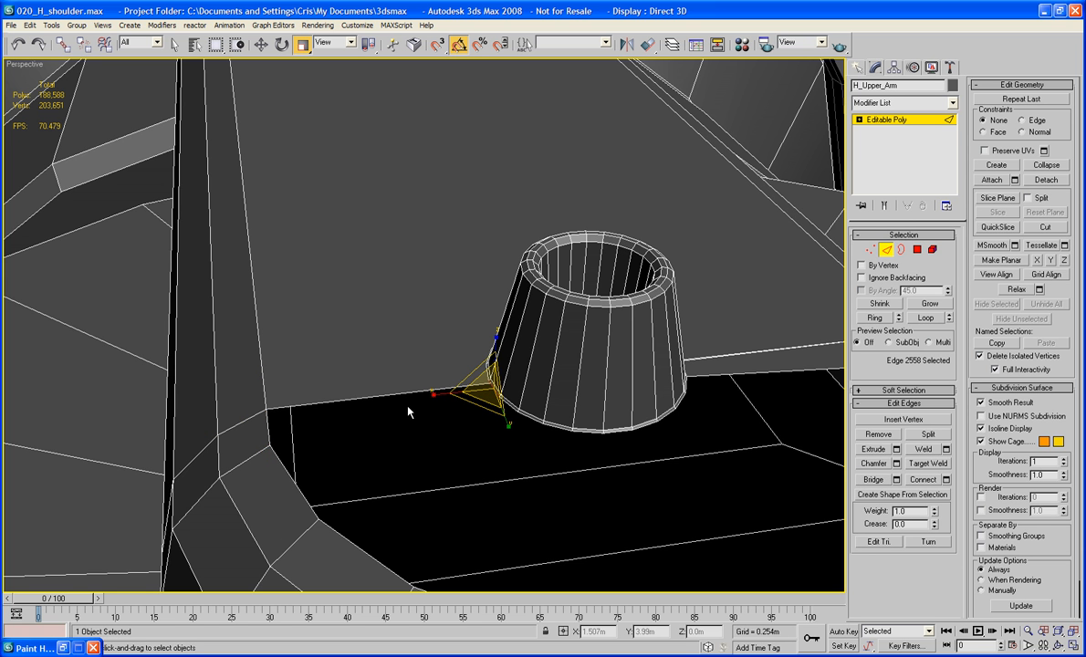
pyautogui.keyDown('ctrl'); pyautogui.click(265, 433); pyautogui.keyUp('ctrl')
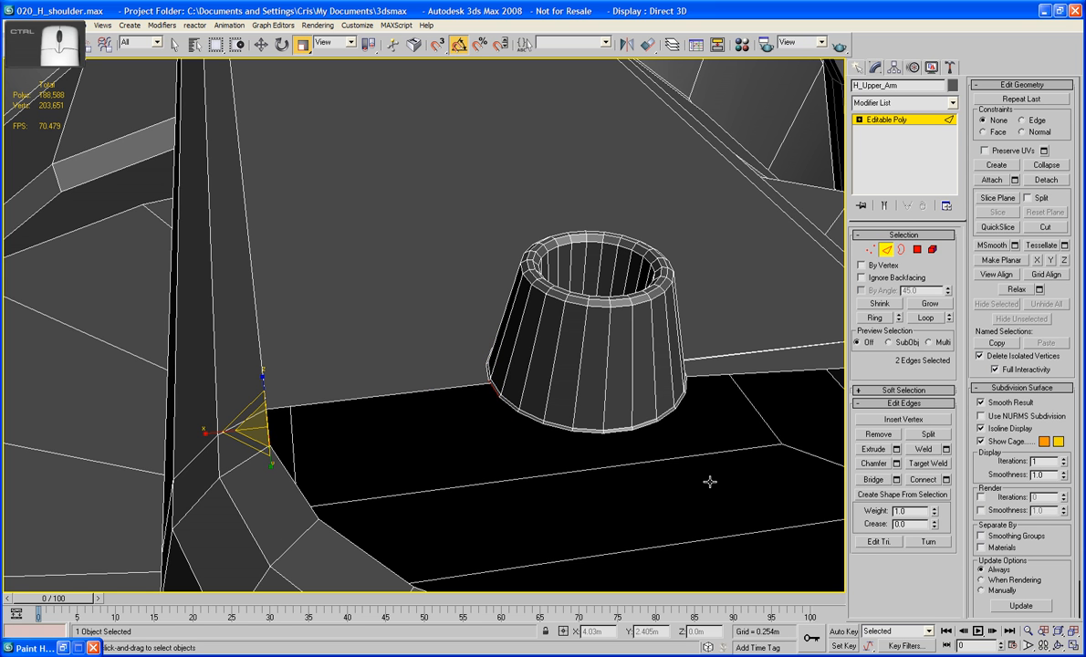
pyautogui.click(862, 484)
# Step: Delete the long top face between the two bolts on the raised bar
pyautogui.moveTo(813, 453); pyautogui.dragTo(571, 442, button='middle')
pyautogui.scroll(-8, 608, 400)
pyautogui.scroll(4, 566, 452)
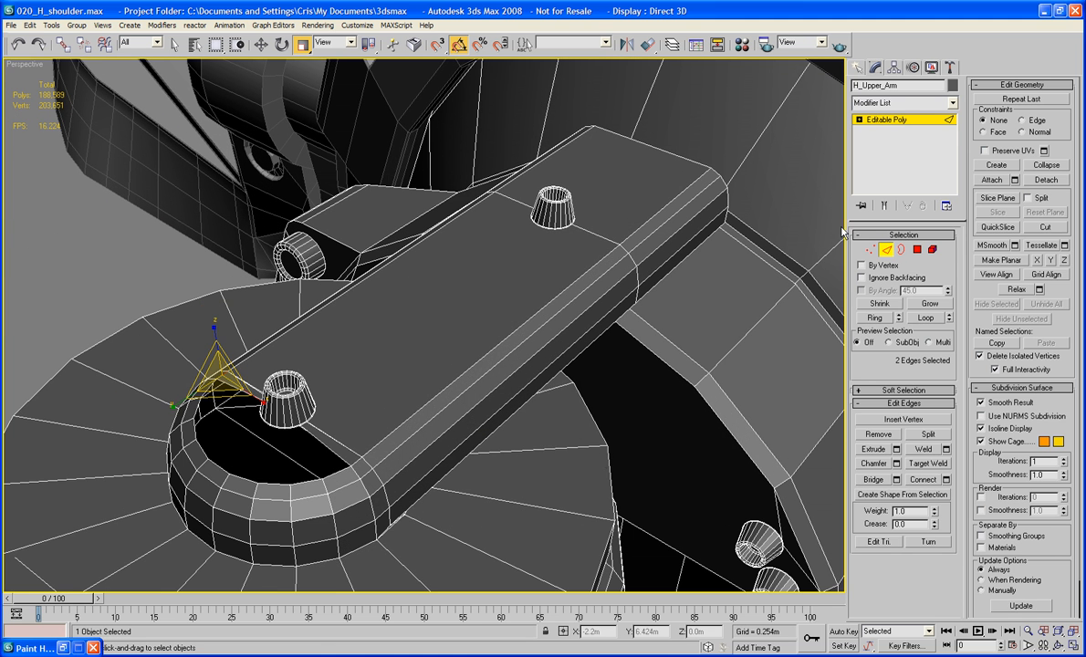
pyautogui.click(917, 250)
pyautogui.click(508, 315)
pyautogui.press('Delete')
# Step: Bridge a base edge of the far bolt to the bar's long rim edge on one side of the middle opening
pyautogui.keyDown('alt'); pyautogui.moveTo(507, 316); pyautogui.dragTo(507, 342, button='middle'); pyautogui.keyUp('alt')
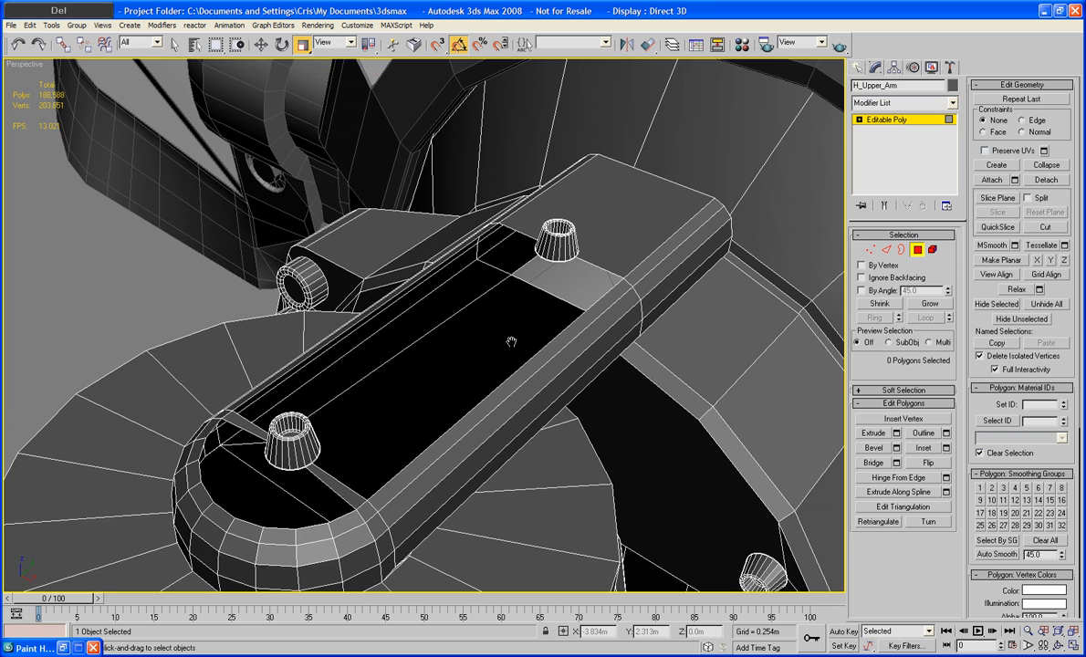
pyautogui.moveTo(584, 310); pyautogui.dragTo(535, 358, button='middle')
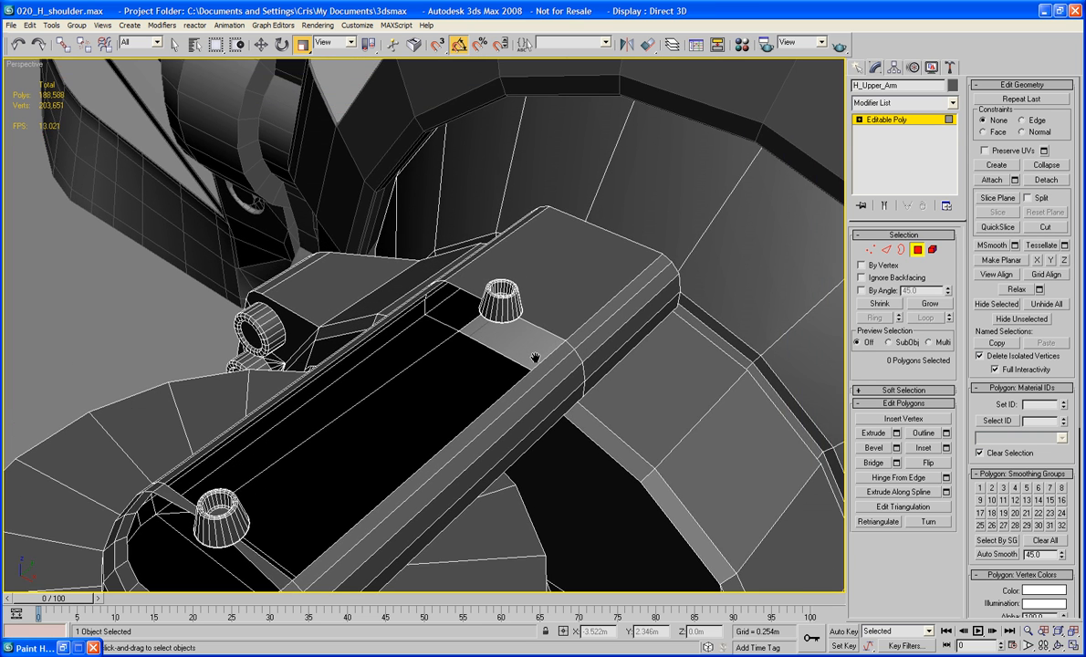
pyautogui.scroll(8, 538, 354)
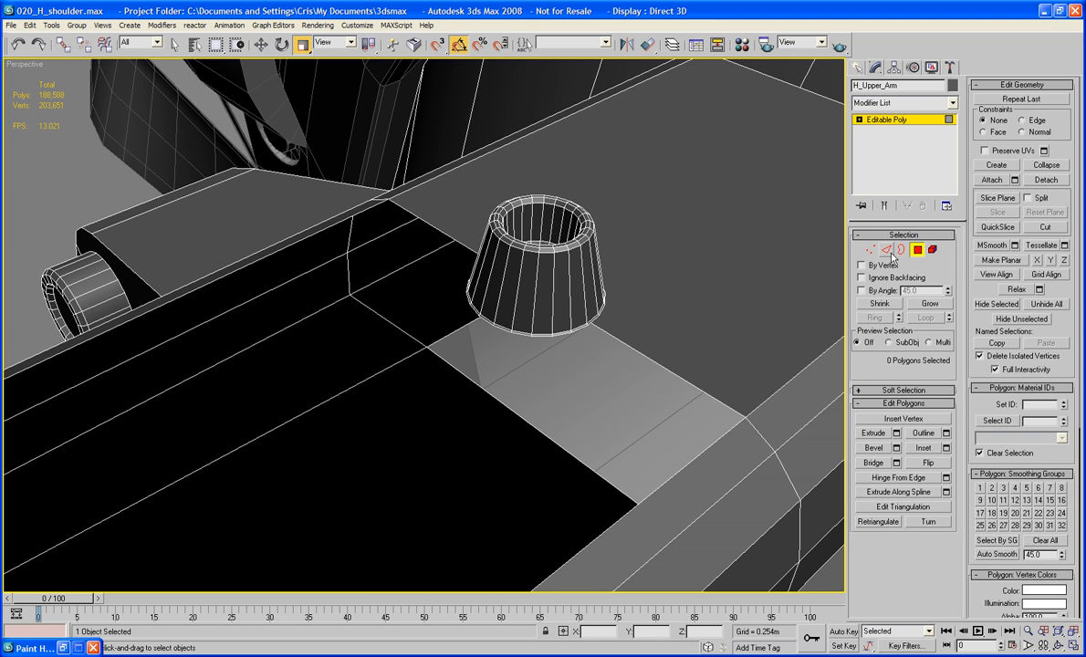
pyautogui.press('2')
pyautogui.click(582, 331)
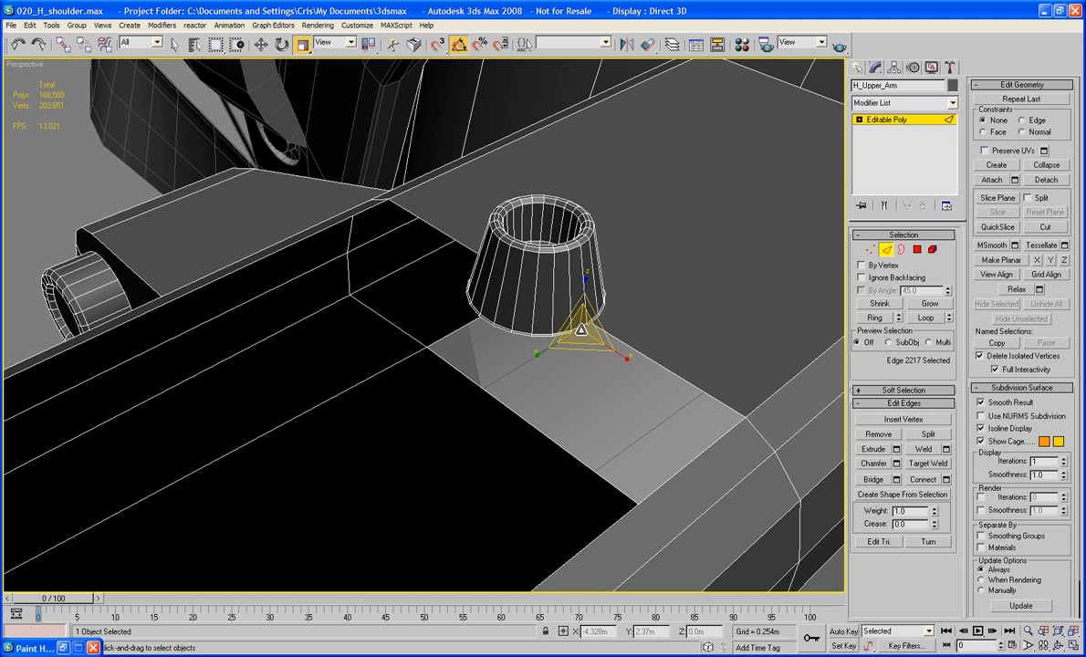
pyautogui.keyDown('ctrl'); pyautogui.click(721, 439); pyautogui.keyUp('ctrl')
pyautogui.click(879, 481)
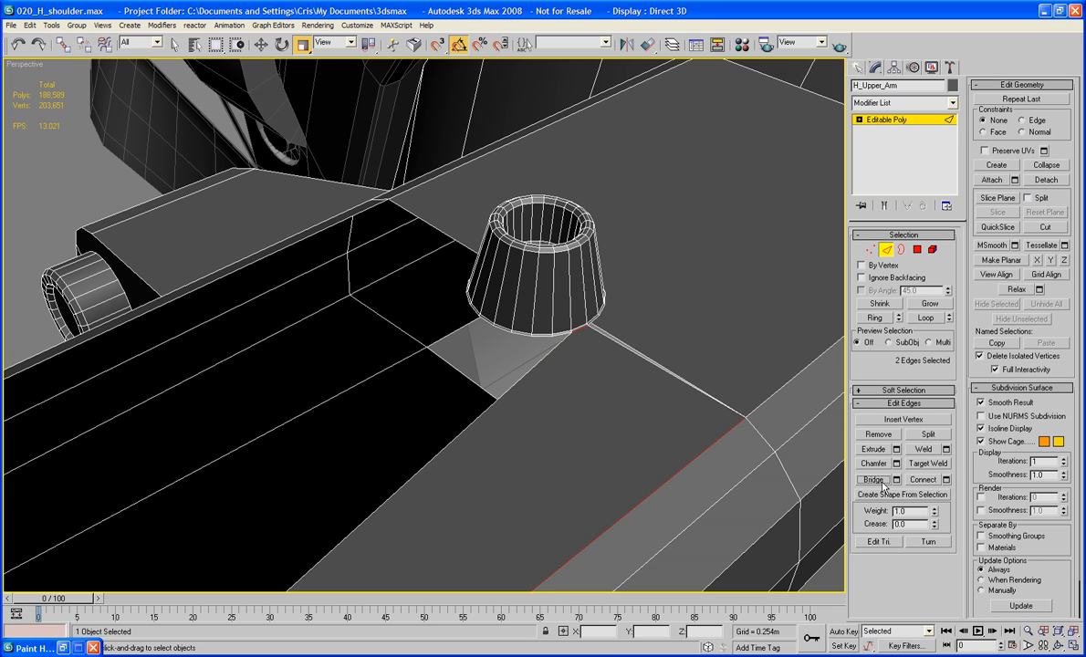
# Step: Bridge the far bolt's opposite base edge to the bar's other long rim edge
pyautogui.keyDown('alt'); pyautogui.moveTo(758, 420); pyautogui.dragTo(658, 334, button='middle'); pyautogui.keyUp('alt')
pyautogui.moveTo(737, 286); pyautogui.dragTo(555, 334, button='middle')
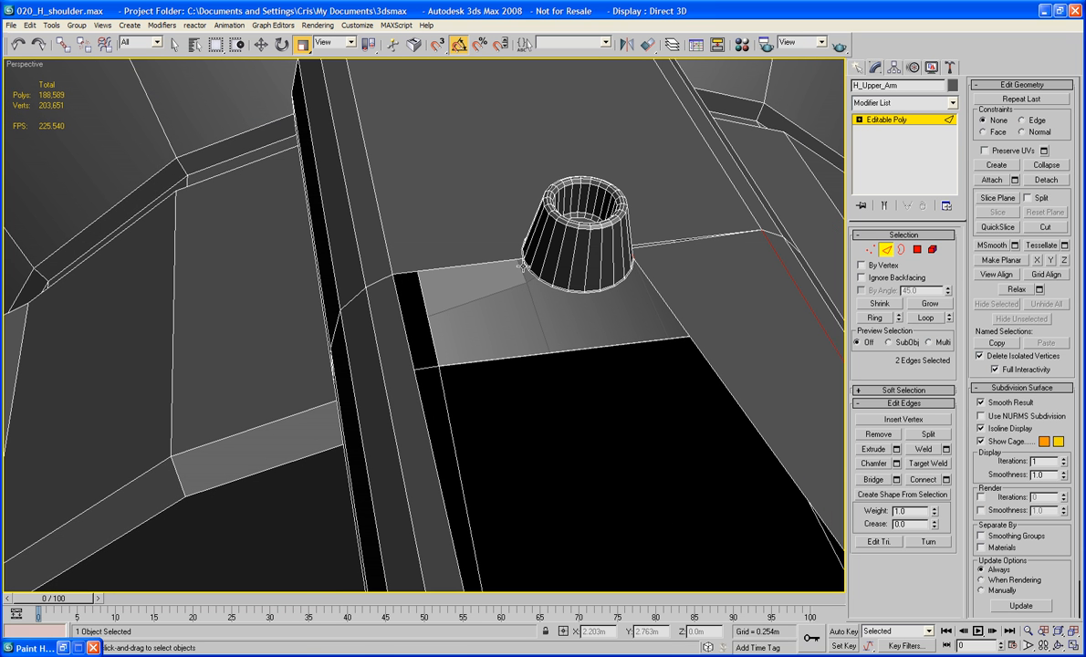
pyautogui.click(523, 265)
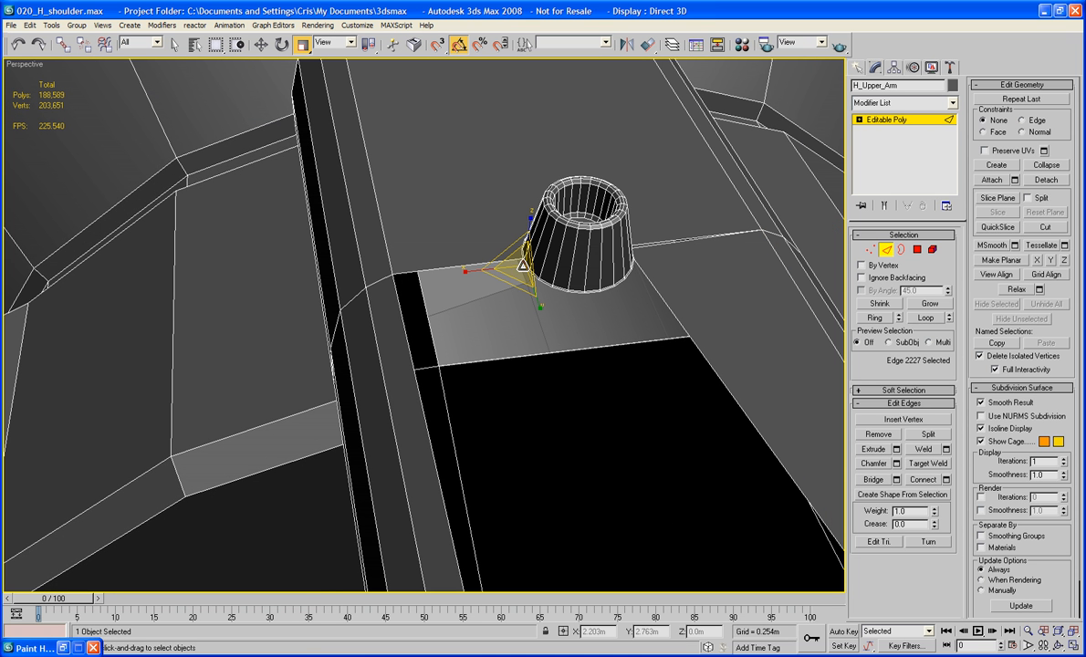
pyautogui.keyDown('ctrl'); pyautogui.click(404, 323); pyautogui.keyUp('ctrl')
pyautogui.click(874, 480)
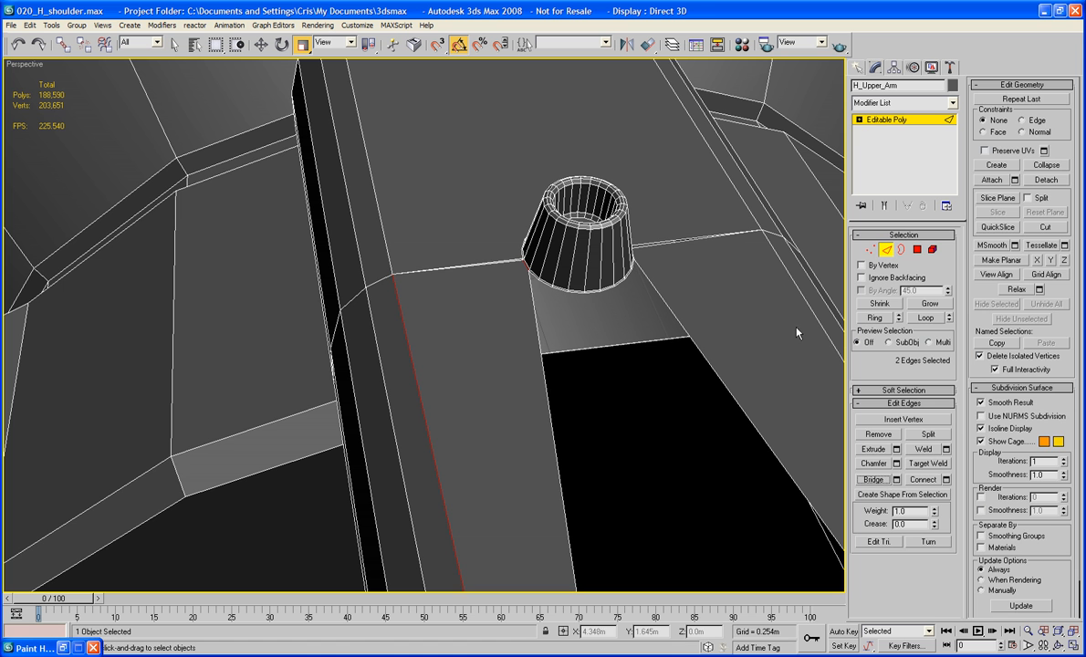
# Step: Delete the top face at the bar's end beyond the far bolt
pyautogui.click(919, 249)
pyautogui.click(648, 209)
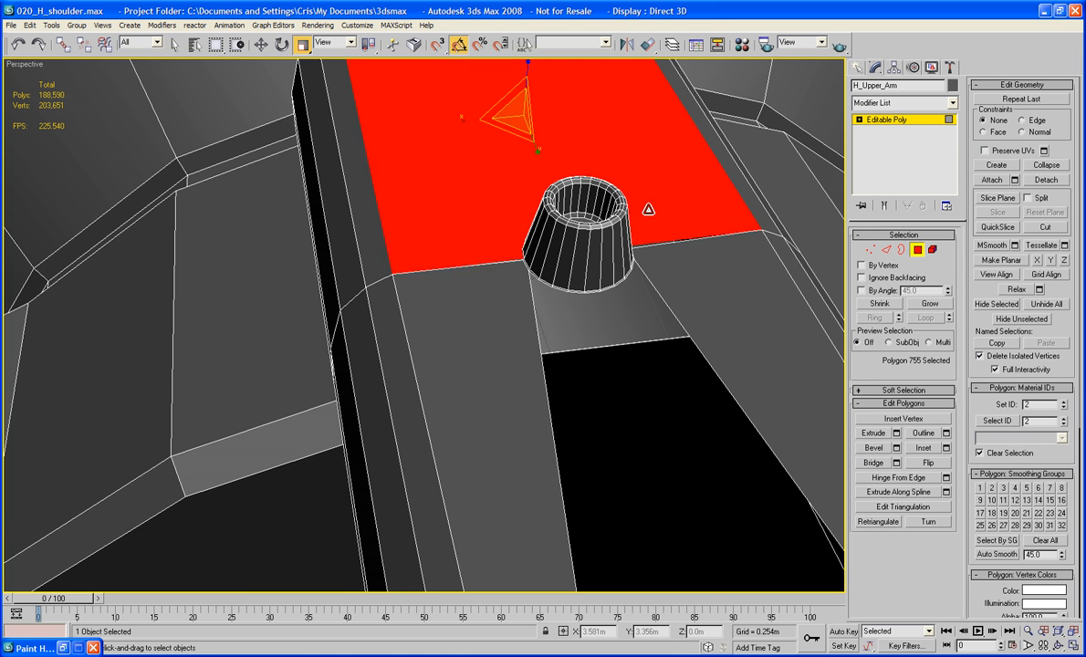
pyautogui.press('Delete')
# Step: Cap the border of the end opening around the outer half of the far bolt
pyautogui.scroll(-3, 648, 209)
pyautogui.keyDown('alt'); pyautogui.moveTo(648, 209); pyautogui.dragTo(810, 231, button='middle'); pyautogui.keyUp('alt')
pyautogui.keyDown('alt'); pyautogui.moveTo(596, 212); pyautogui.dragTo(849, 246, button='middle'); pyautogui.keyUp('alt')
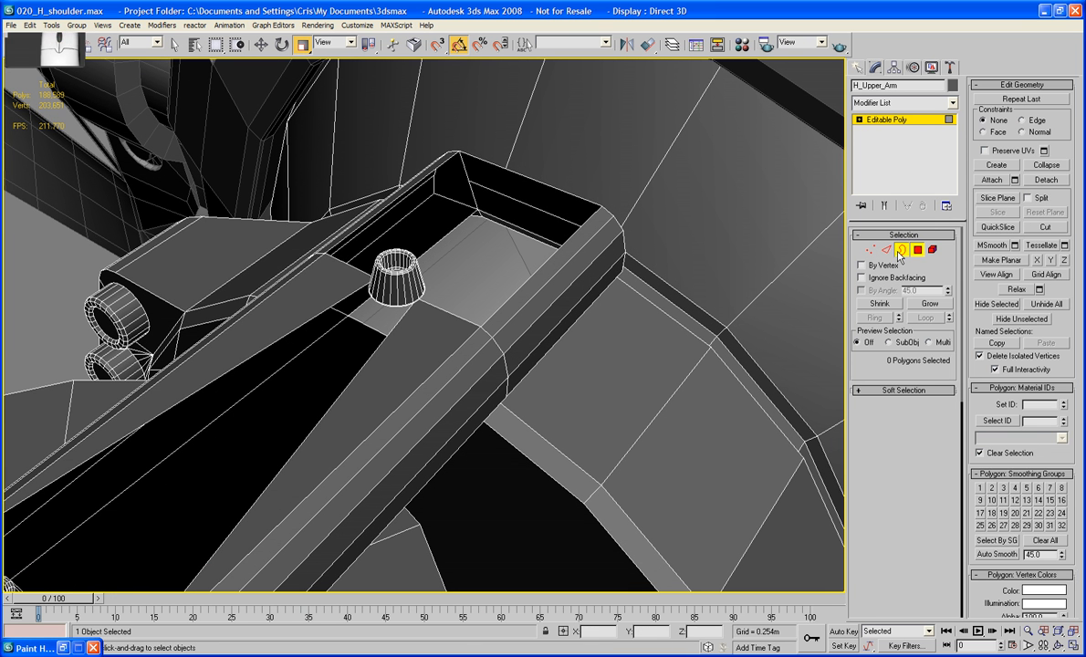
pyautogui.press('3')
pyautogui.click(524, 234)
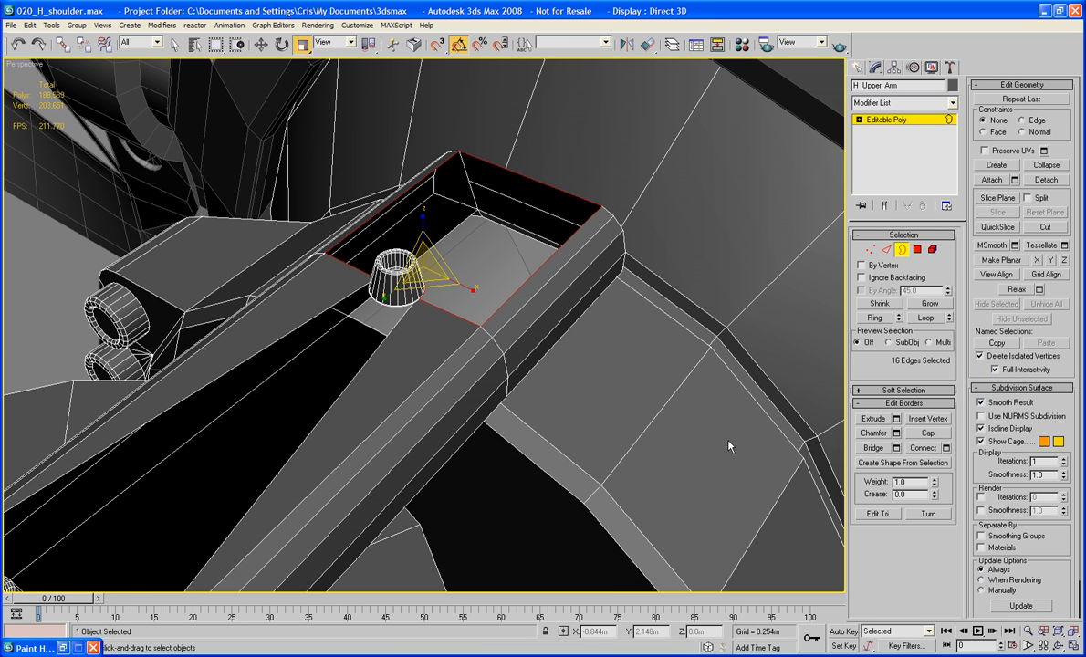
pyautogui.keyDown('alt'); pyautogui.moveTo(676, 408); pyautogui.dragTo(733, 402, button='middle'); pyautogui.keyUp('alt')
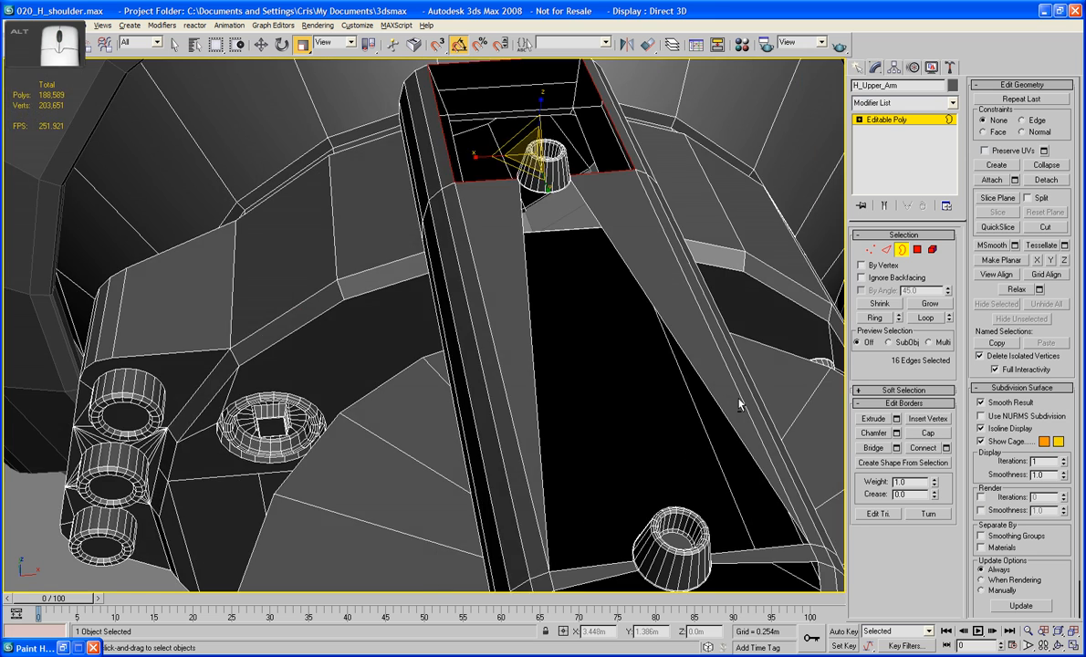
pyautogui.press('F3')
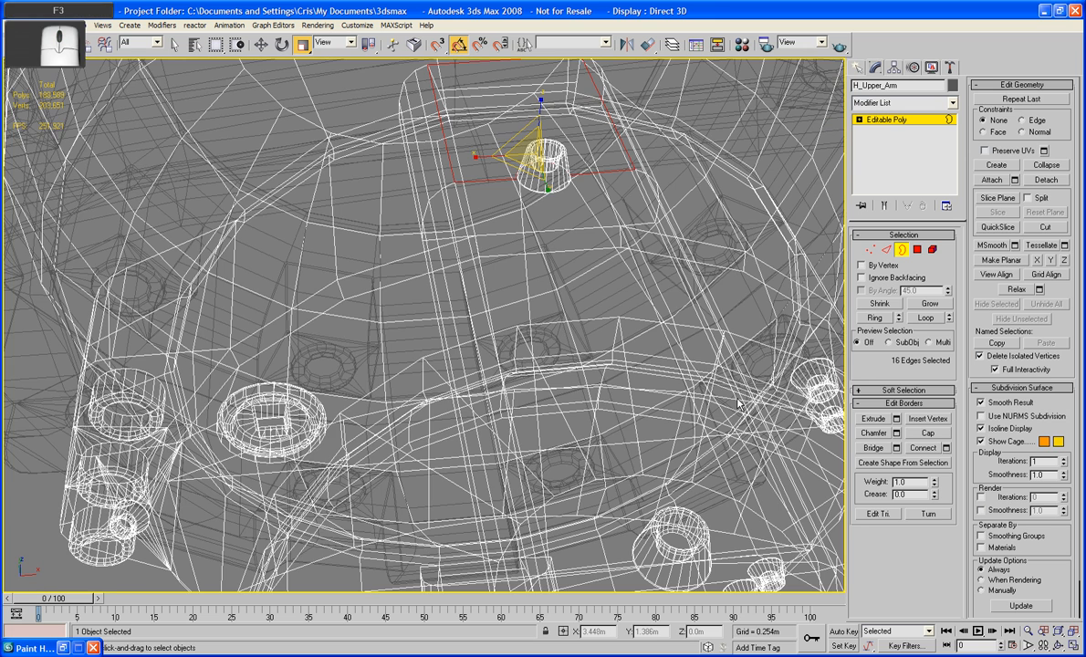
pyautogui.press('F3')
pyautogui.click(933, 434)
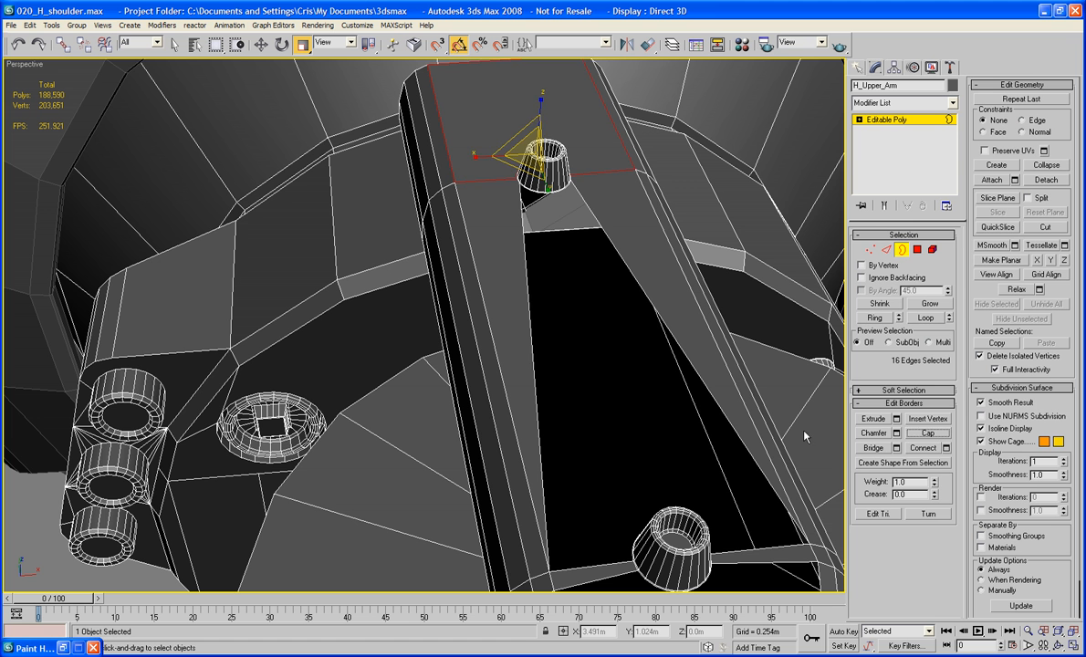
# Step: Cap the bar's middle opening between the two bolts and the rounded end opening around the near bolt
pyautogui.click(730, 424)
pyautogui.click(928, 434)
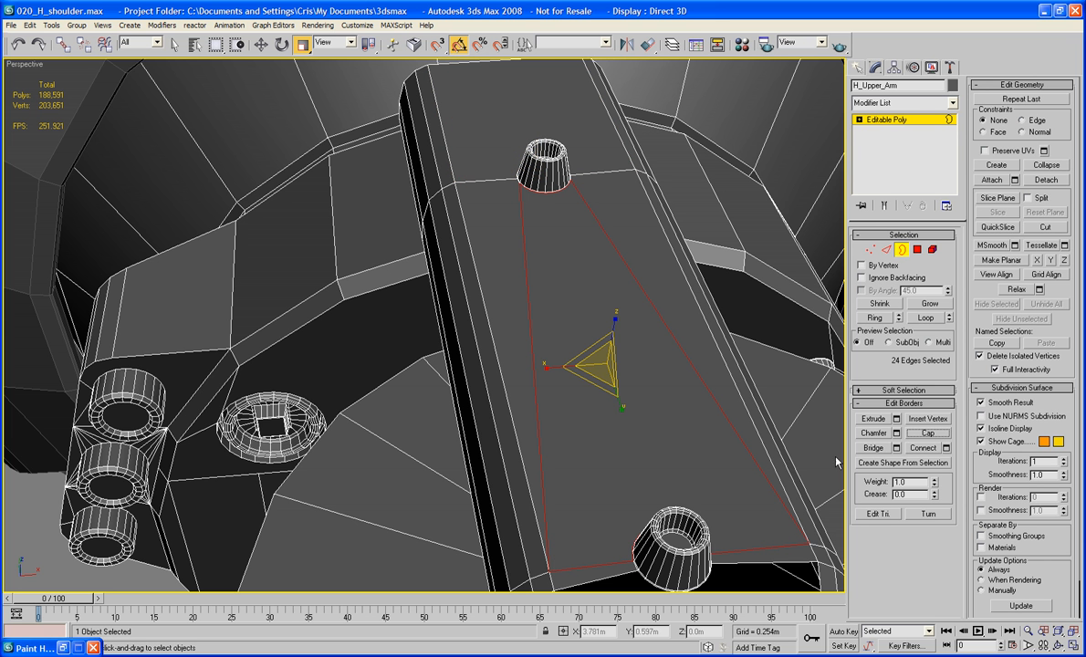
pyautogui.click(725, 561)
pyautogui.click(927, 433)
pyautogui.moveTo(737, 537); pyautogui.dragTo(698, 382, button='middle')
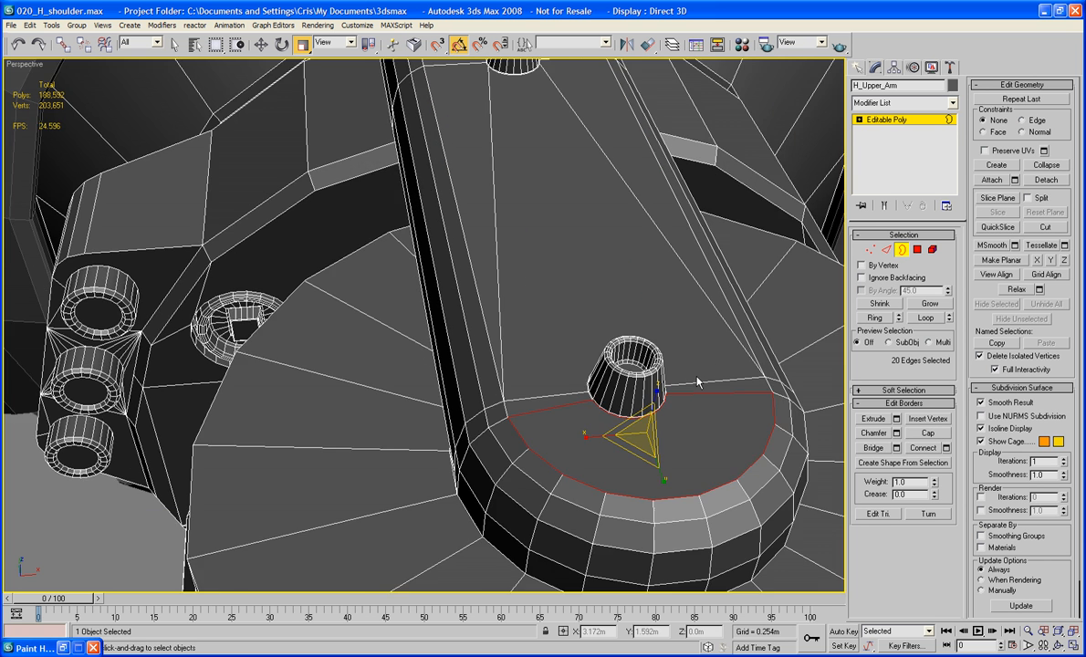
# Step: Delete the rounded end face beyond the bolt on the bar's other side
pyautogui.scroll(-5, 627, 436)
pyautogui.keyDown('alt'); pyautogui.moveTo(627, 436); pyautogui.dragTo(627, 315, button='middle'); pyautogui.keyUp('alt')
pyautogui.scroll(8, 657, 334)
pyautogui.click(917, 249)
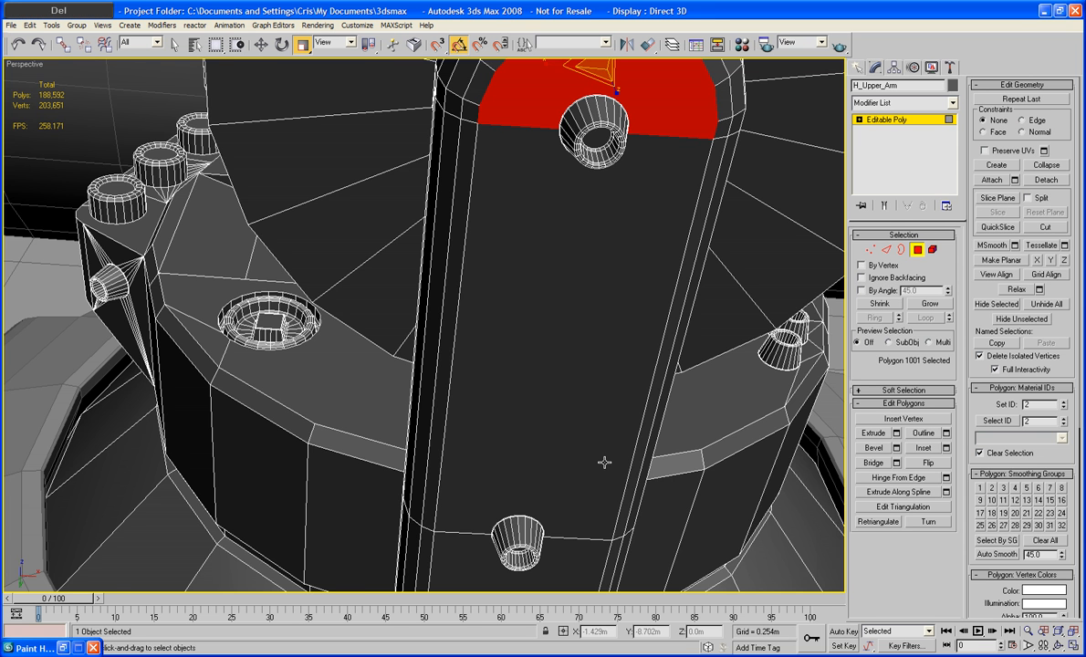
pyautogui.press('Delete')
pyautogui.moveTo(605, 462)
pyautogui.keyDown('alt'); pyautogui.mouseDown(button='middle')
pyautogui.moveTo(555, 469)
pyautogui.moveTo(546, 482)
pyautogui.moveTo(592, 461)
pyautogui.mouseUp(button='middle'); pyautogui.keyUp('alt')
pyautogui.scroll(5, 550, 488)
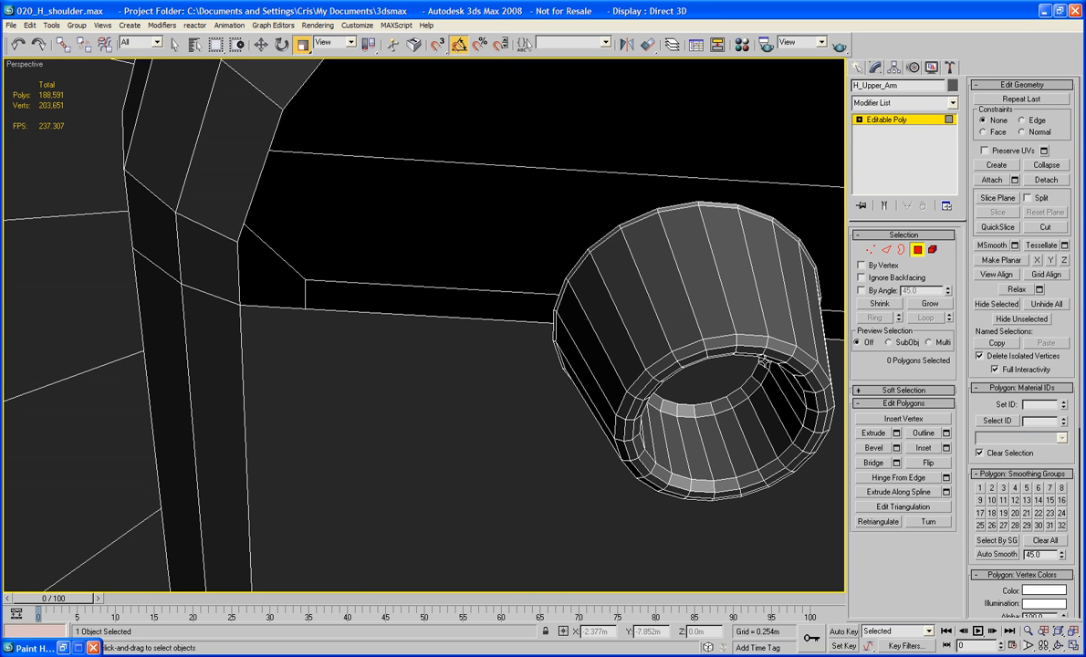
# Step: Bridge a base edge of the bolt at the rounded end to the short rim edge on one side of the opening
pyautogui.press('2')
pyautogui.click(555, 297)
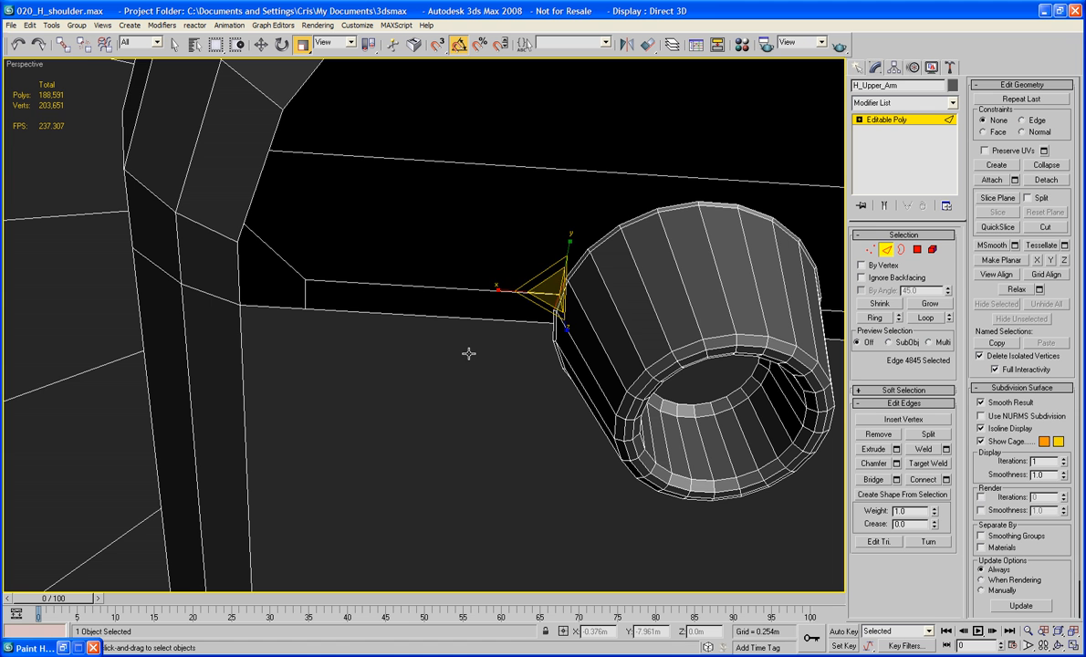
pyautogui.keyDown('ctrl'); pyautogui.click(236, 291); pyautogui.keyUp('ctrl')
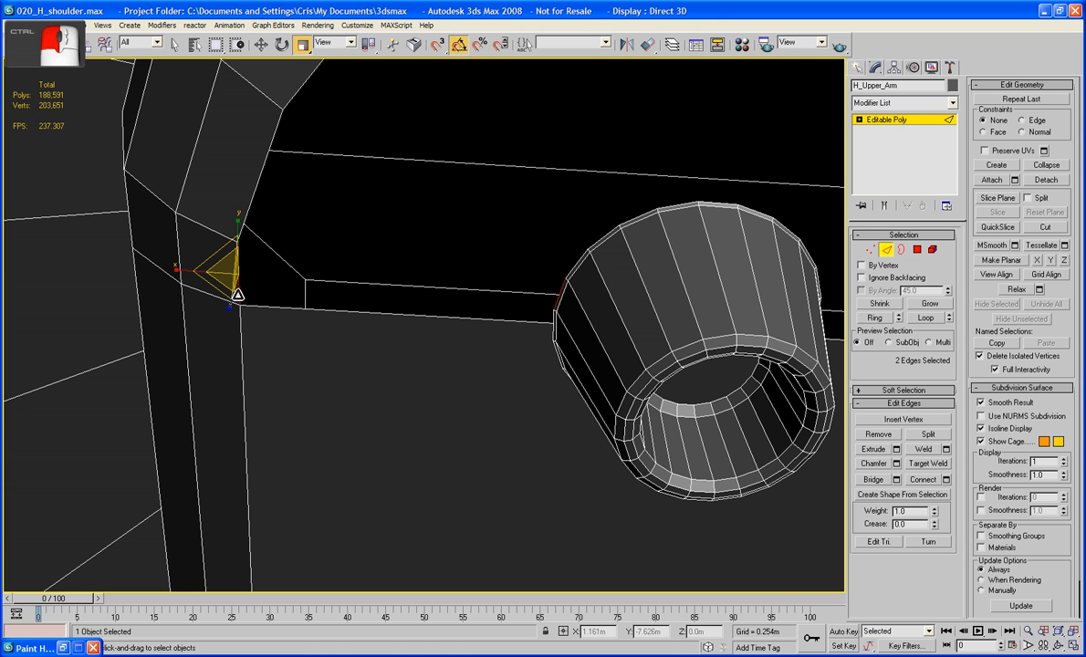
pyautogui.click(877, 478)
# Step: Bridge the opposite base edge of the bolt to the short rim edge across the rounded opening
pyautogui.moveTo(642, 381); pyautogui.dragTo(550, 390, button='middle')
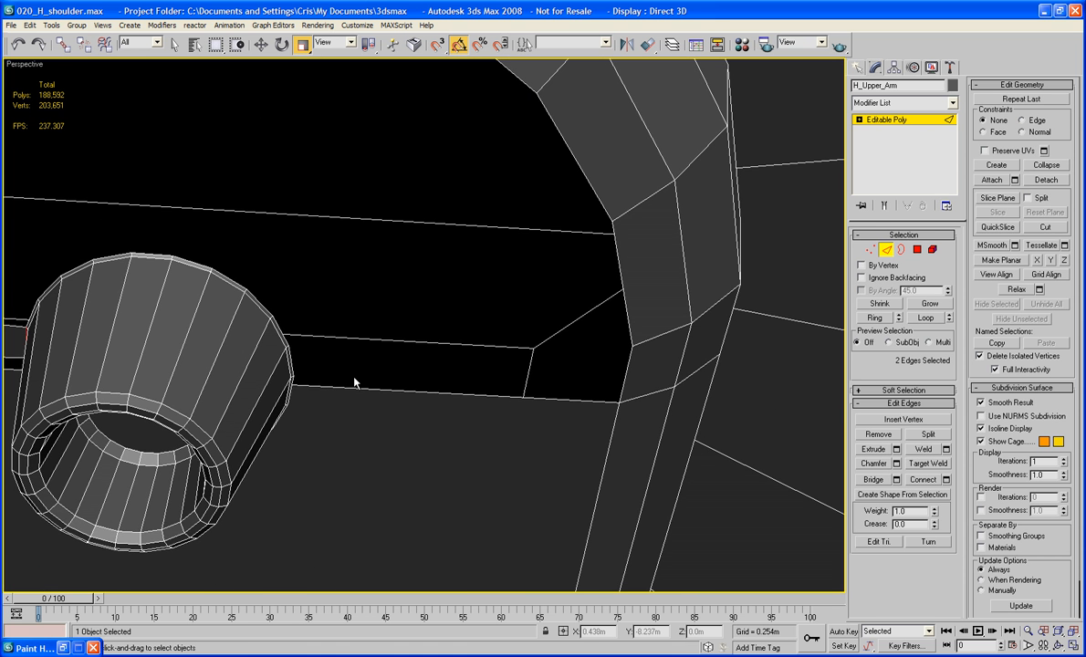
pyautogui.click(291, 370)
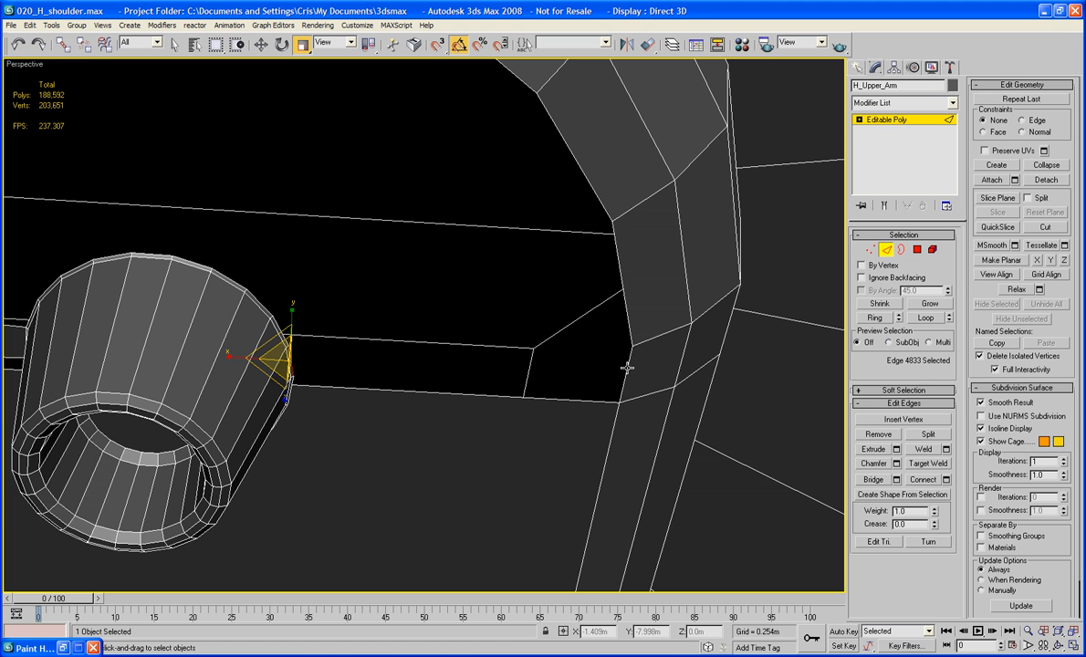
pyautogui.keyDown('ctrl'); pyautogui.click(627, 369); pyautogui.keyUp('ctrl')
pyautogui.click(880, 480)
# Step: Delete the long middle face between the two bolts on this side of the bar
pyautogui.moveTo(573, 451); pyautogui.dragTo(605, 330, button='middle')
pyautogui.scroll(-5, 572, 422)
pyautogui.scroll(-3, 533, 327)
pyautogui.moveTo(533, 327); pyautogui.dragTo(576, 268, button='middle')
pyautogui.click(919, 252)
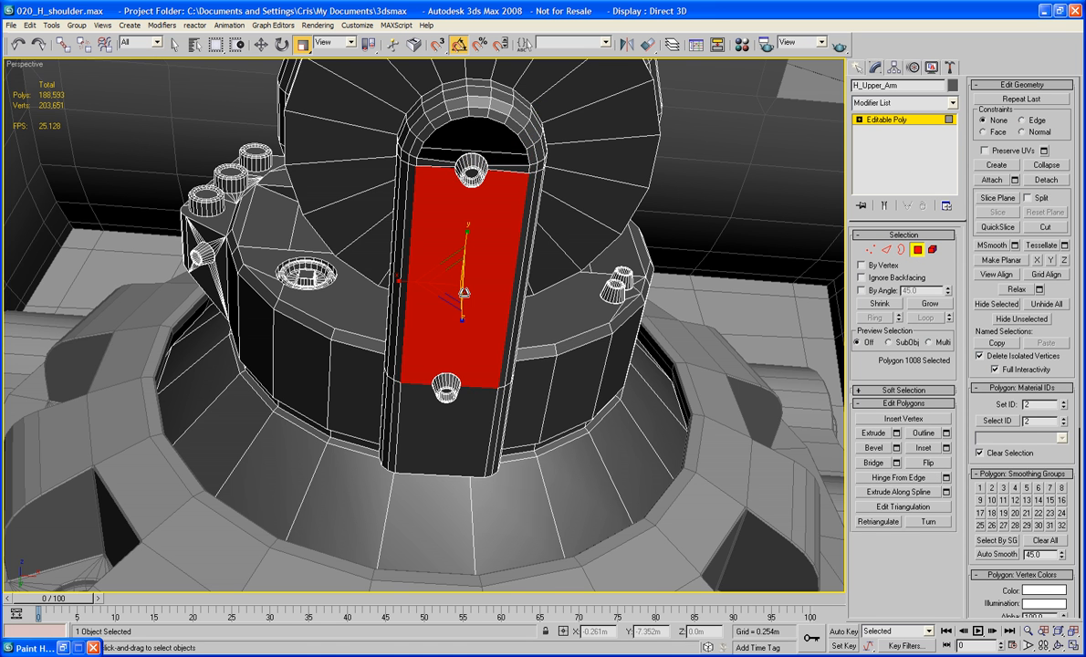
pyautogui.press('Delete')
# Step: Bridge a base edge of the bolt near the bar's square end to the long rim edge on one side
pyautogui.scroll(7, 476, 351)
pyautogui.moveTo(485, 392); pyautogui.dragTo(442, 365, button='middle')
pyautogui.scroll(5, 430, 349)
pyautogui.scroll(-5, 441, 365)
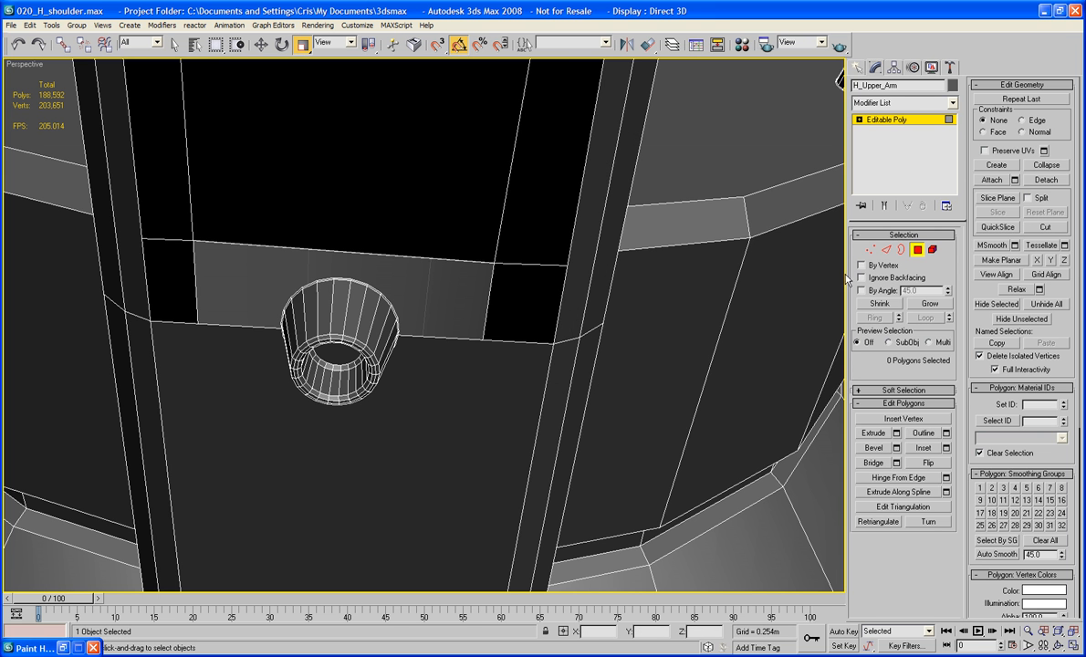
pyautogui.click(886, 250)
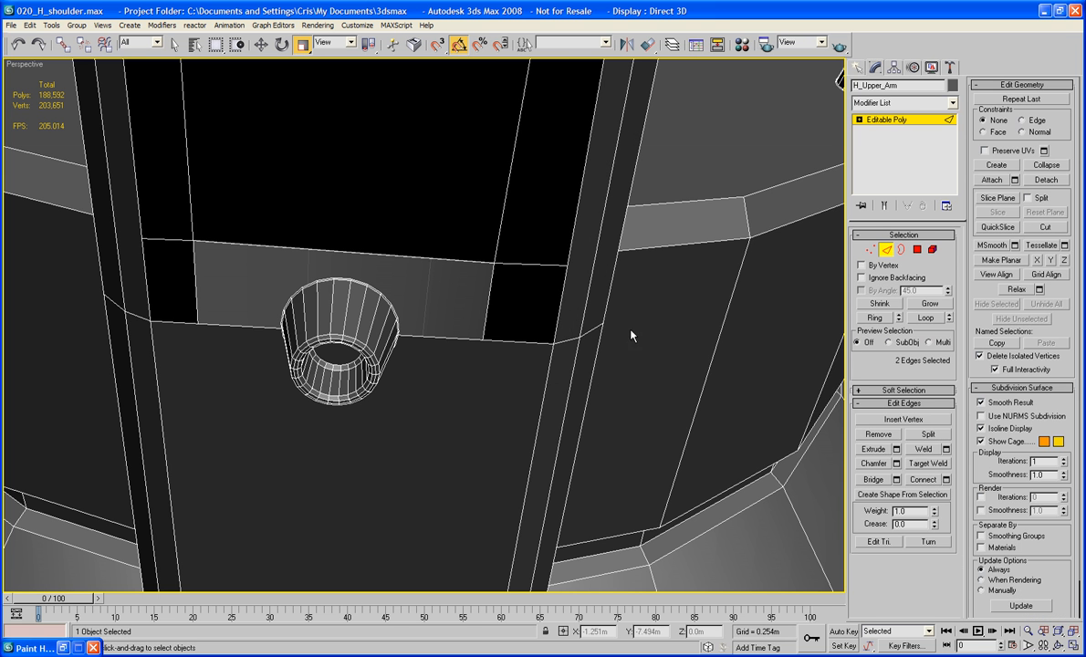
pyautogui.click(400, 327)
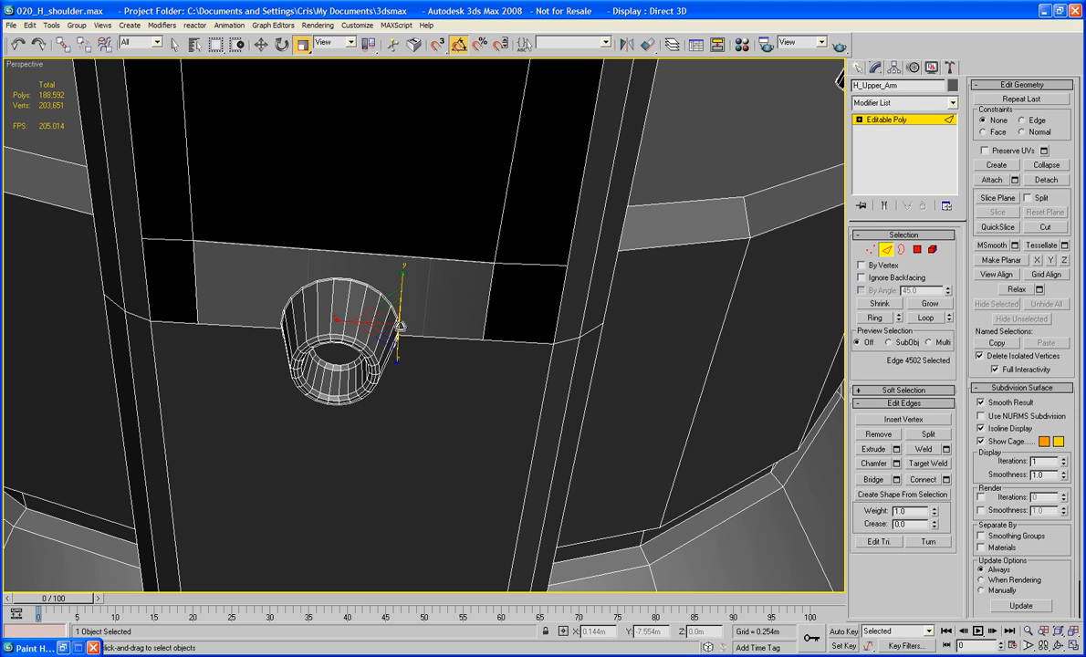
pyautogui.keyDown('ctrl'); pyautogui.click(553, 329); pyautogui.keyUp('ctrl')
pyautogui.click(867, 479)
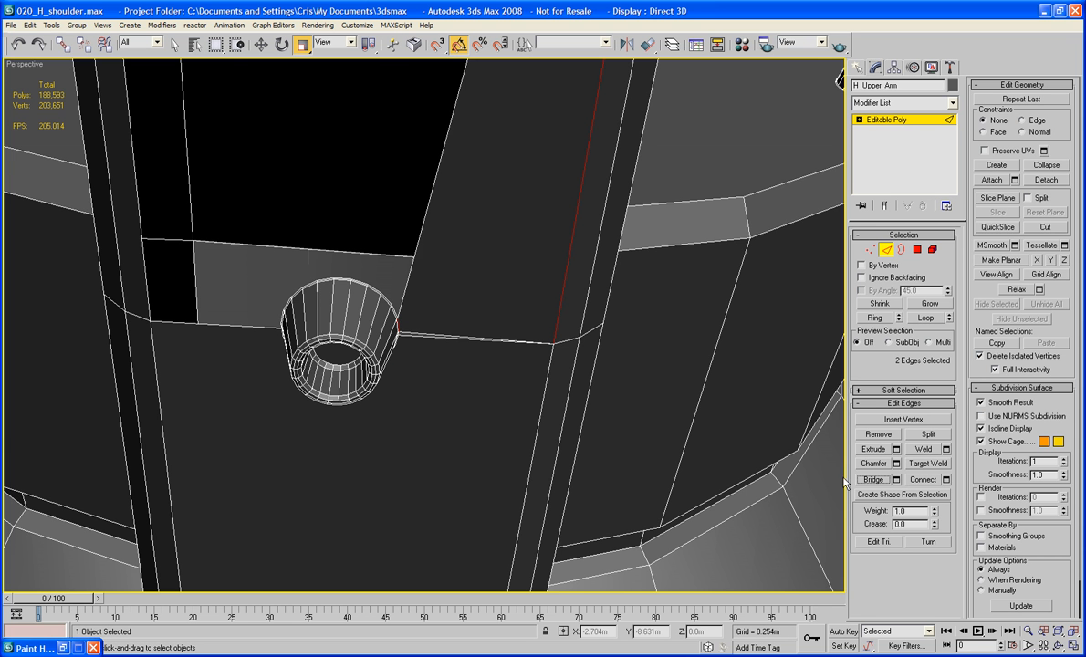
# Step: Bridge the opposite base edge of the square-end bolt to the bar's other long rim edge
pyautogui.keyDown('alt'); pyautogui.moveTo(545, 465); pyautogui.dragTo(505, 422, button='middle'); pyautogui.keyUp('alt')
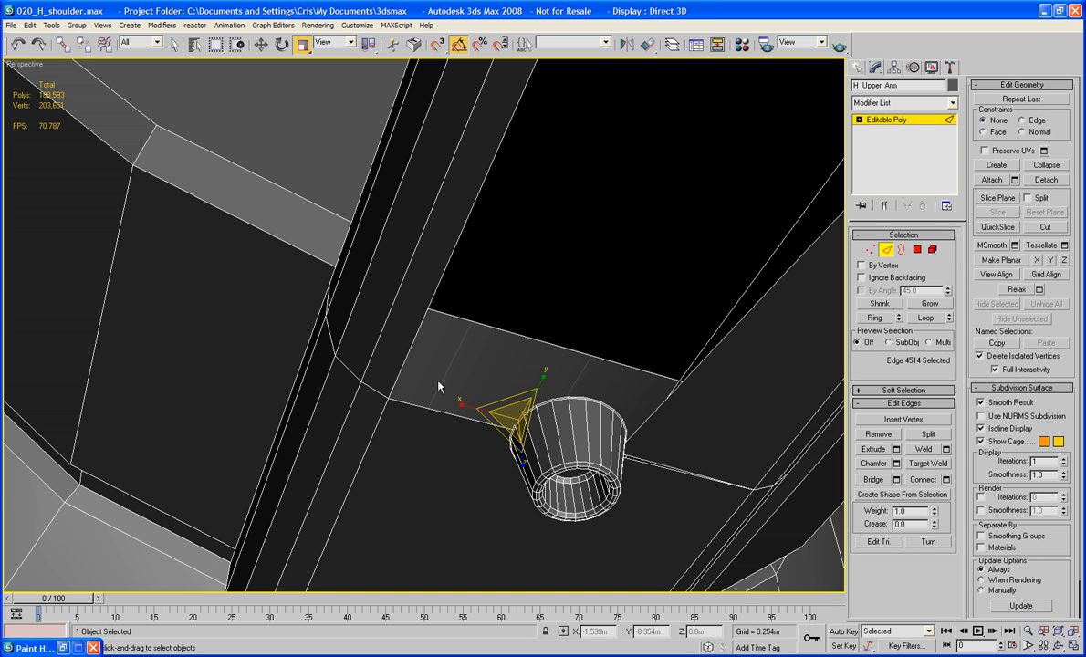
pyautogui.keyDown('ctrl'); pyautogui.click(408, 354); pyautogui.keyUp('ctrl')
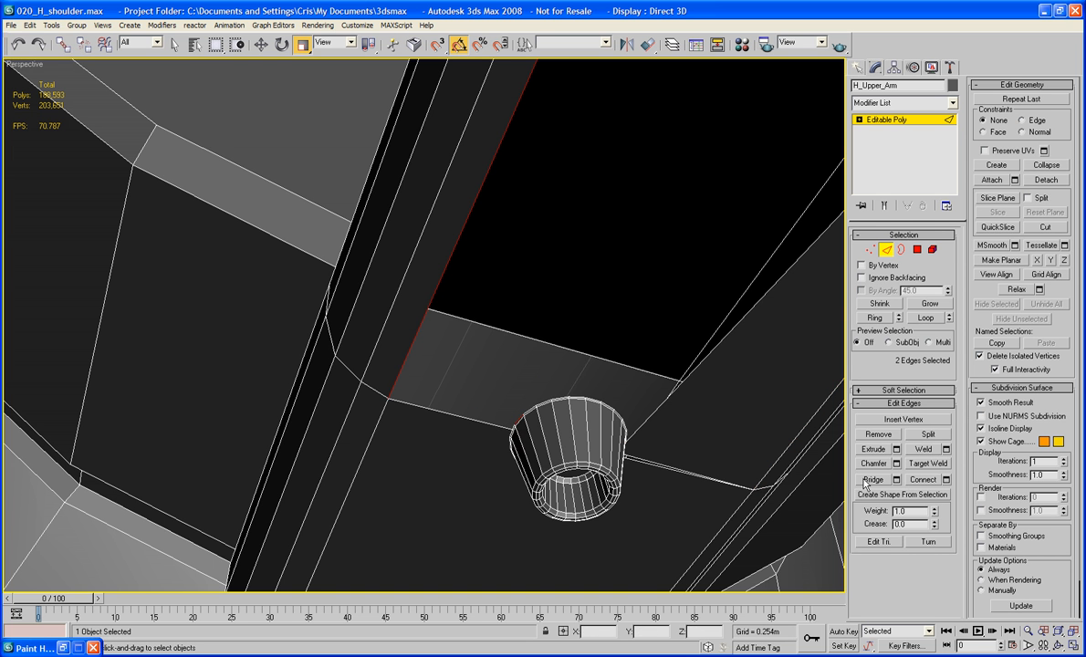
pyautogui.press('z')
pyautogui.scroll(4, 699, 445)
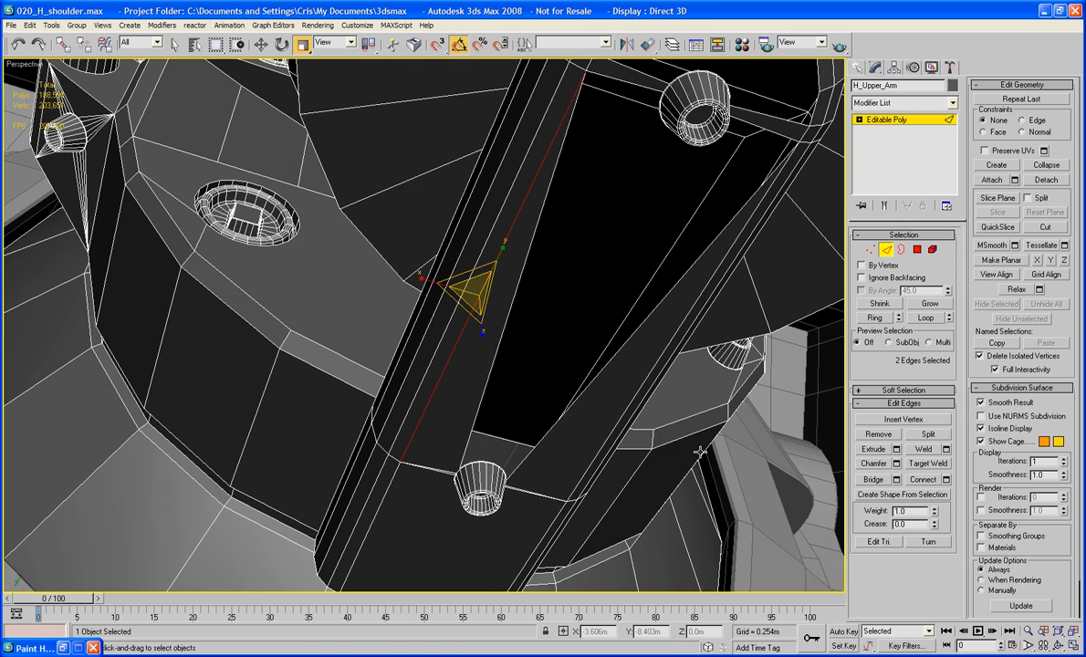
# Step: Cap the borders of the rounded end opening and the middle opening between the two bolts
pyautogui.click(901, 249)
pyautogui.click(691, 224)
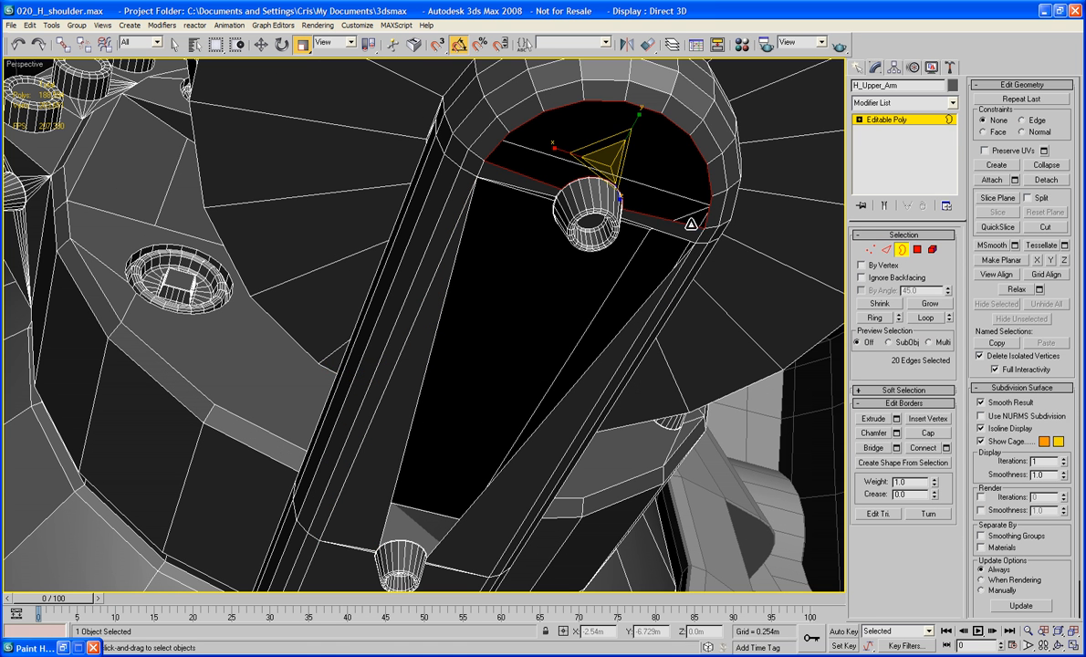
pyautogui.keyDown('ctrl'); pyautogui.click(643, 305); pyautogui.keyUp('ctrl')
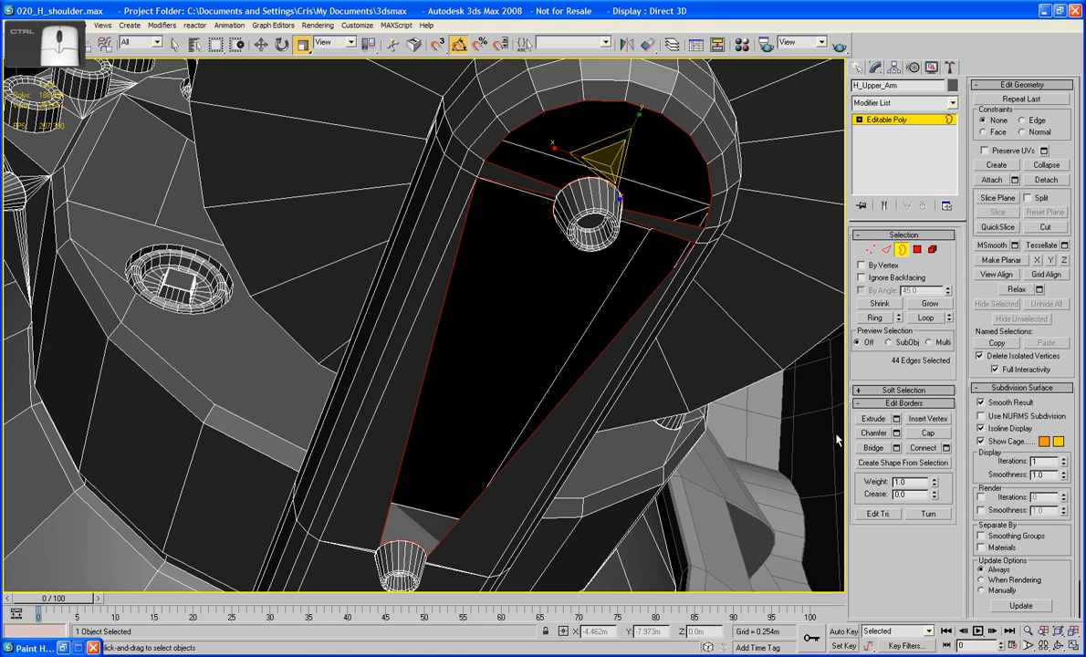
pyautogui.click(928, 437)
# Step: Delete the face at the bar's square end and cap the resulting border around the outer half of the bolt
pyautogui.moveTo(615, 511); pyautogui.dragTo(653, 315, button='middle')
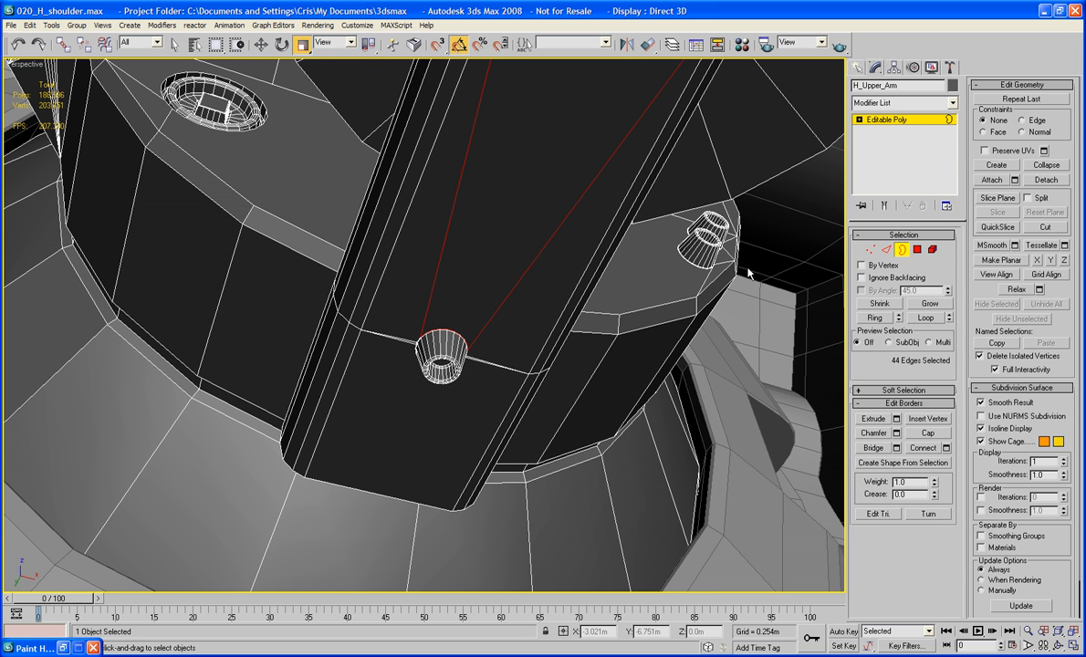
pyautogui.click(917, 249)
pyautogui.click(468, 407)
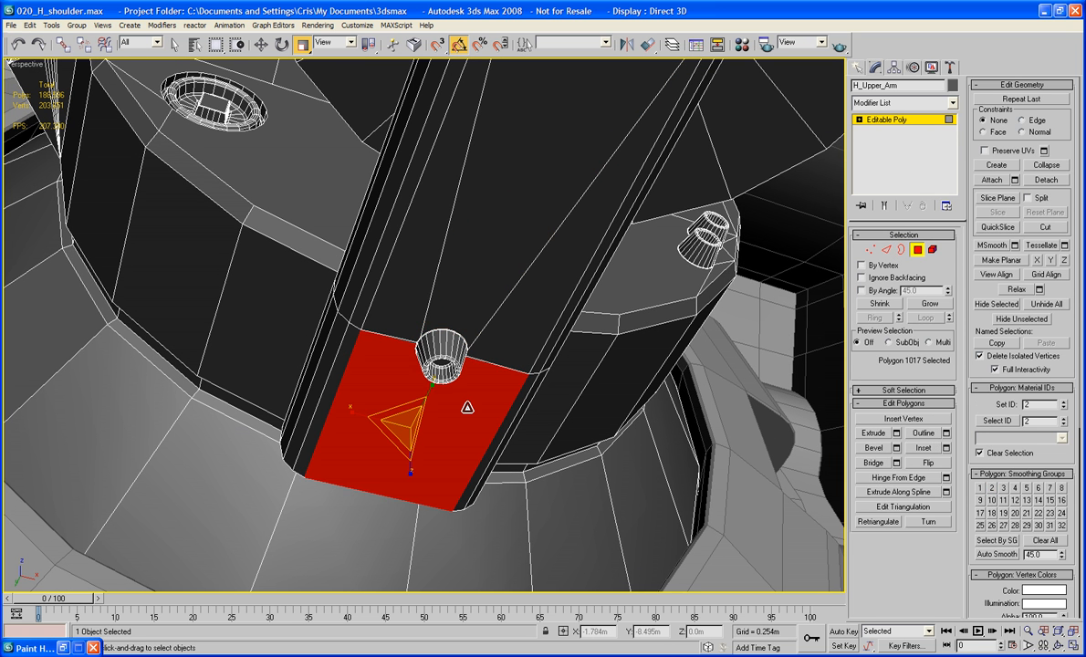
pyautogui.press('Delete')
pyautogui.click(902, 248)
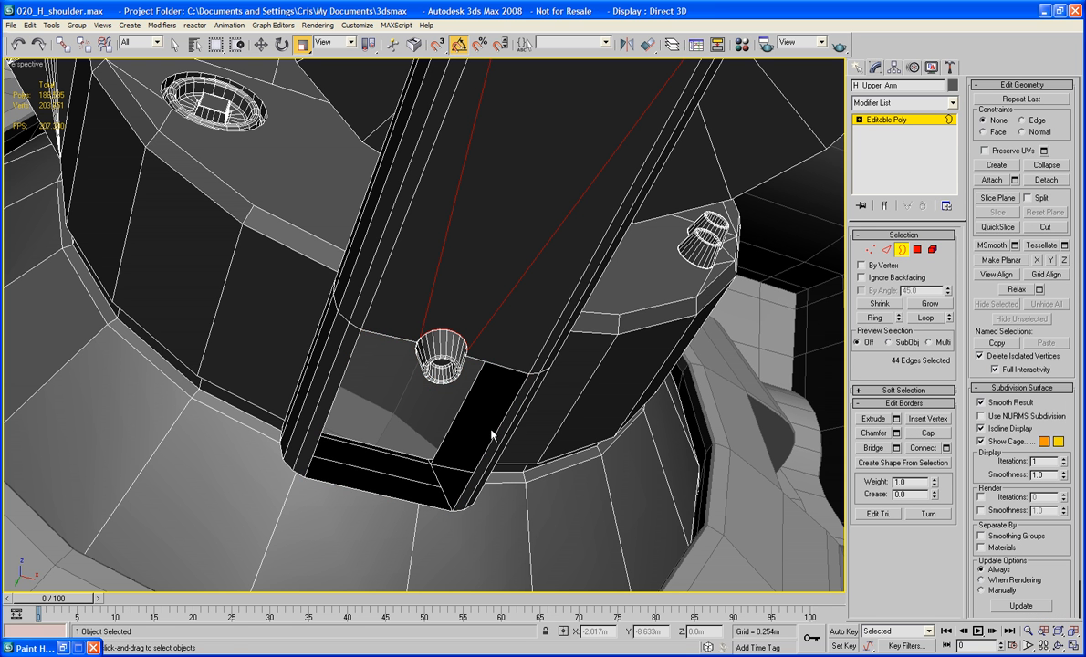
pyautogui.click(492, 435)
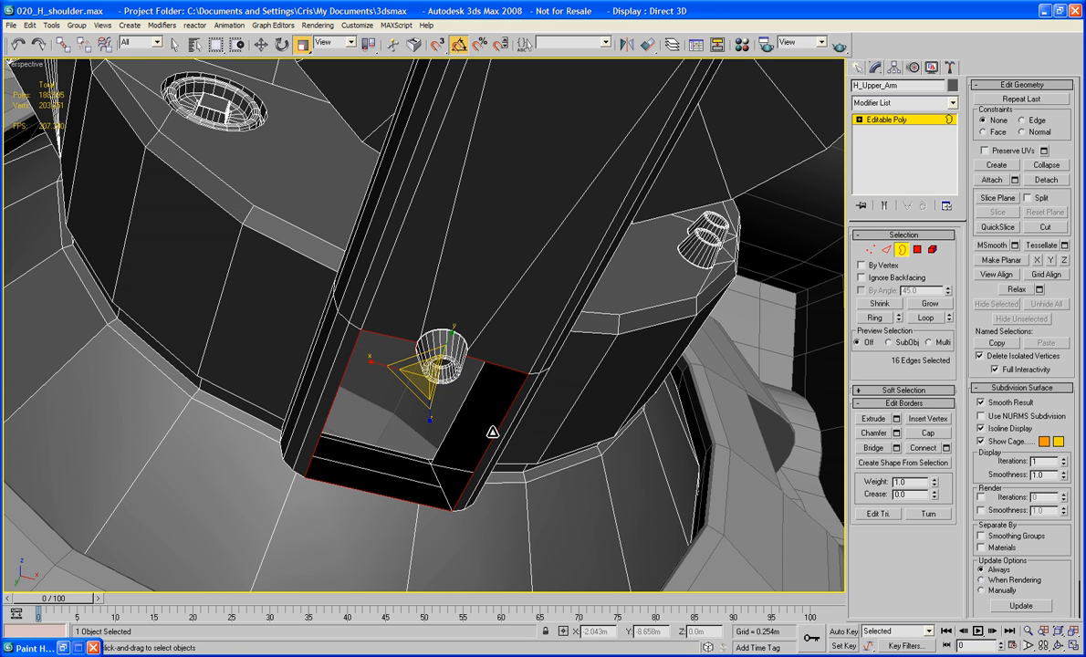
pyautogui.click(928, 433)
# Step: Finish editing the upper arm, deselect it, and unhide all objects without unhiding the hidden layers
pyautogui.click(904, 257)
pyautogui.scroll(-6, 772, 225)
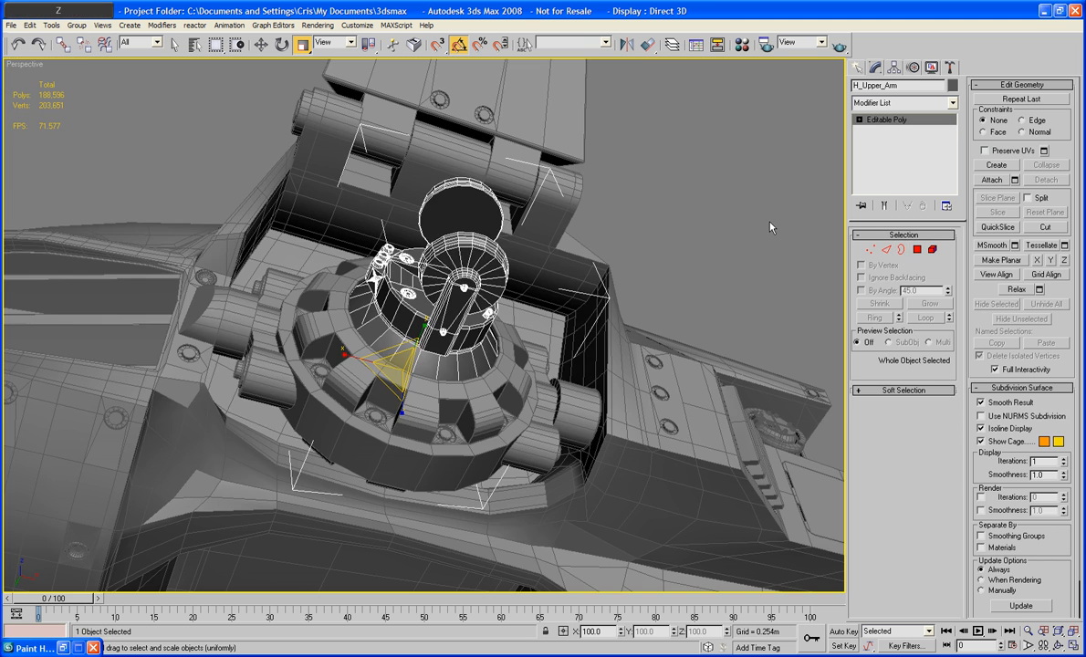
pyautogui.click(771, 226)
pyautogui.keyDown('alt'); pyautogui.moveTo(686, 208); pyautogui.dragTo(719, 294, button='middle'); pyautogui.keyUp('alt')
pyautogui.rightClick(719, 294)
pyautogui.click(730, 229)
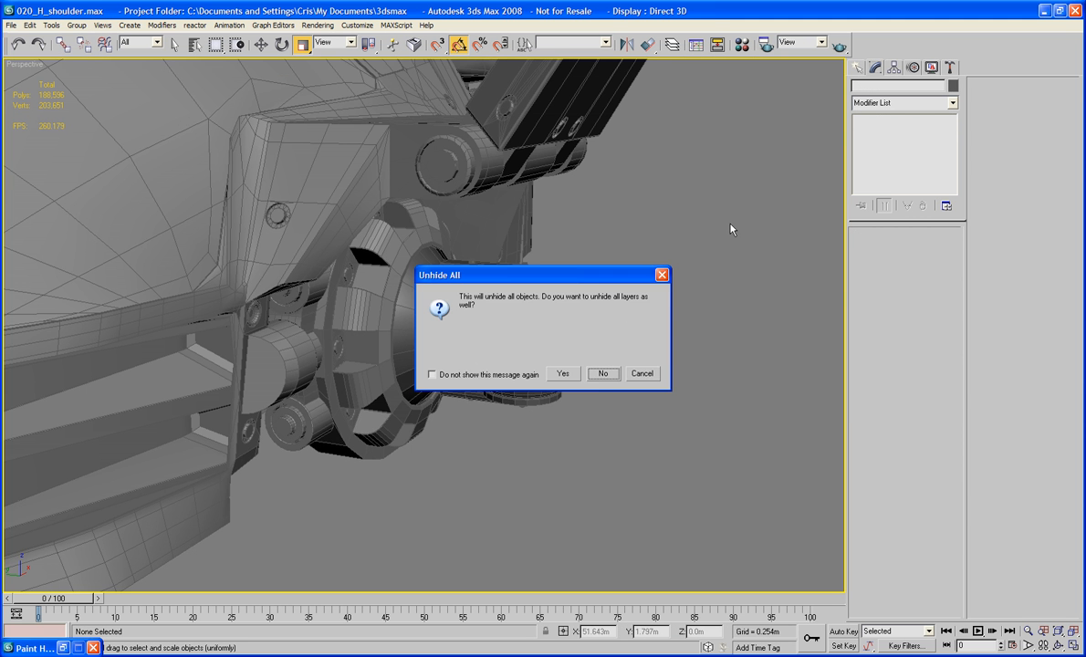
pyautogui.click(602, 374)
# Step: Assign the 01 - Default material to the shoulder and arm objects, selected together, and close the Material Editor
pyautogui.keyDown('alt'); pyautogui.moveTo(722, 303); pyautogui.dragTo(709, 316, button='middle'); pyautogui.keyUp('alt')
pyautogui.press('m')
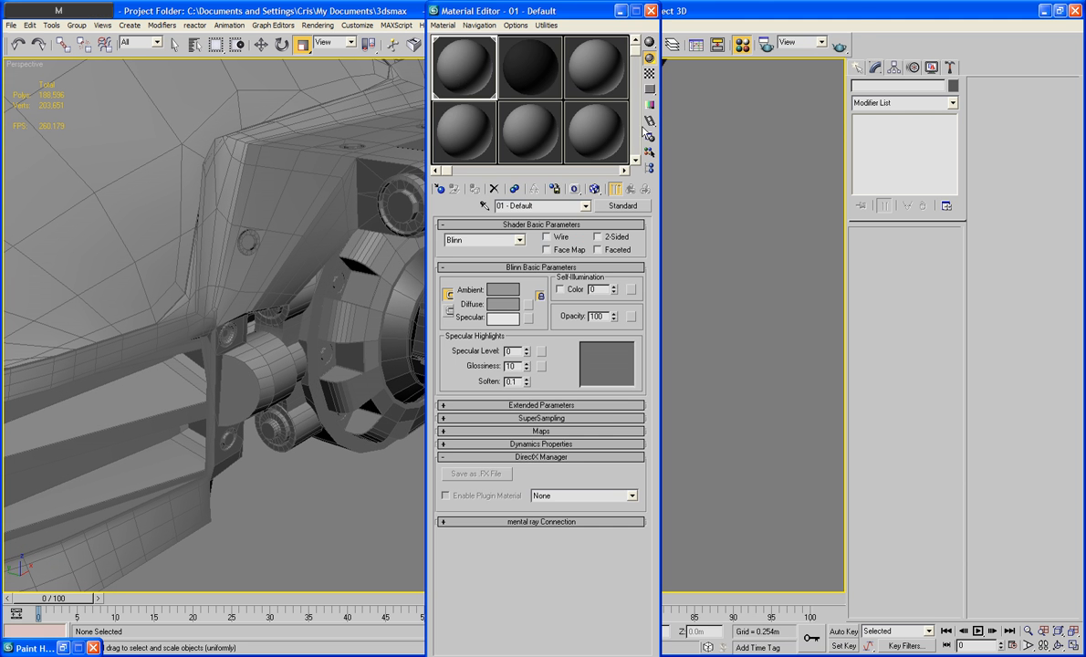
pyautogui.moveTo(519, 20); pyautogui.dragTo(827, 20)
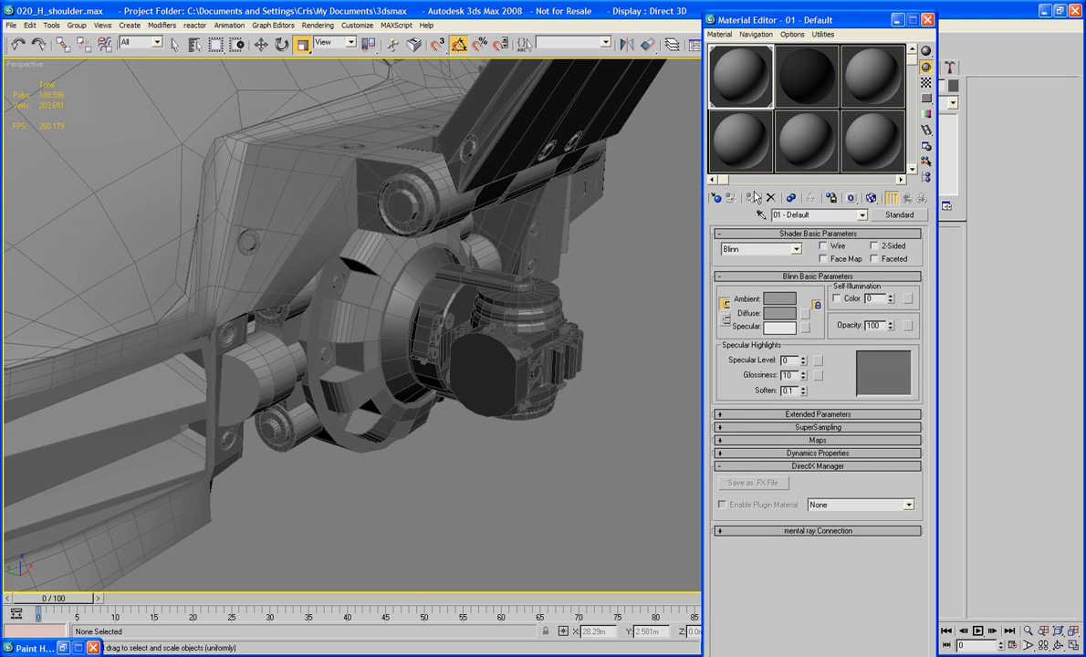
pyautogui.moveTo(654, 413); pyautogui.dragTo(427, 292)
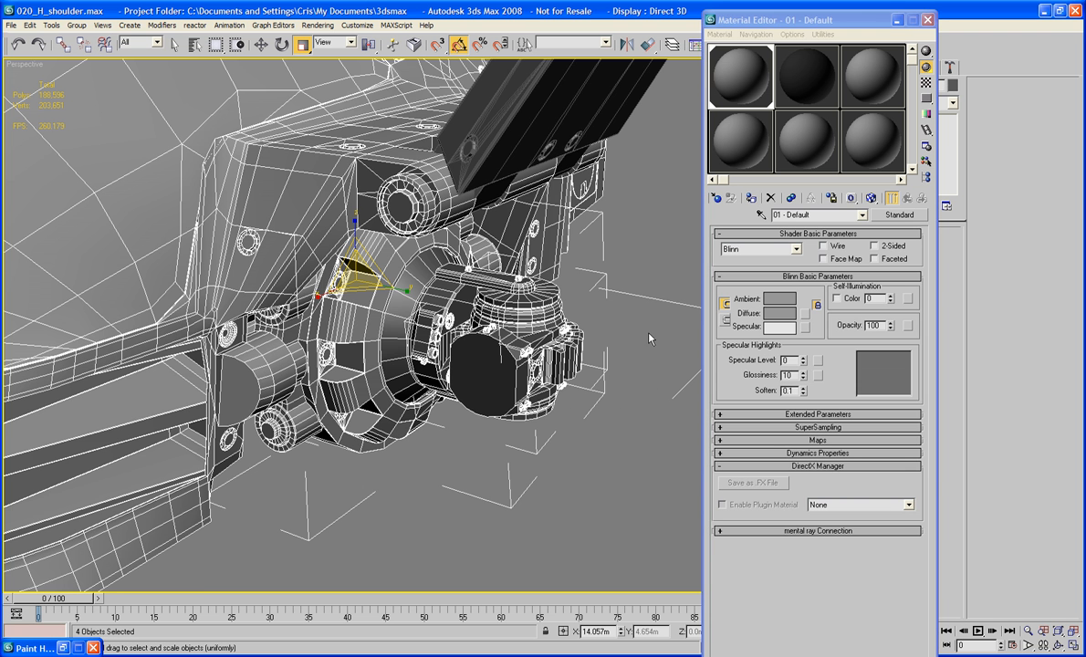
pyautogui.click(751, 199)
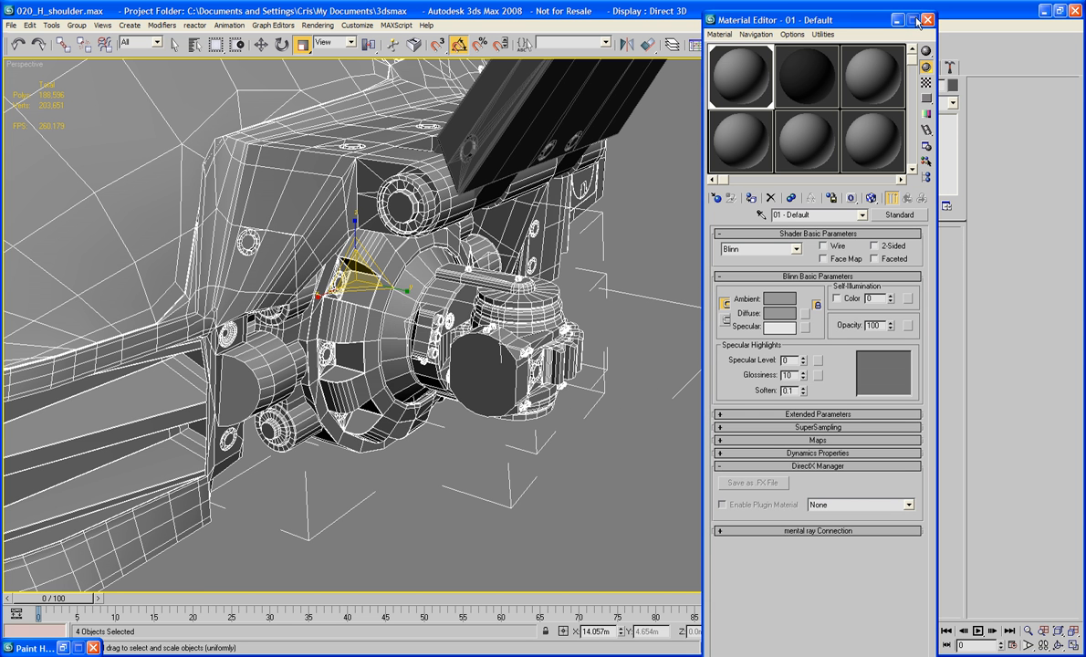
pyautogui.click(927, 19)
# Step: Deselect the objects and turn off the edged-faces display to show the arm in plain shading
pyautogui.click(751, 225)
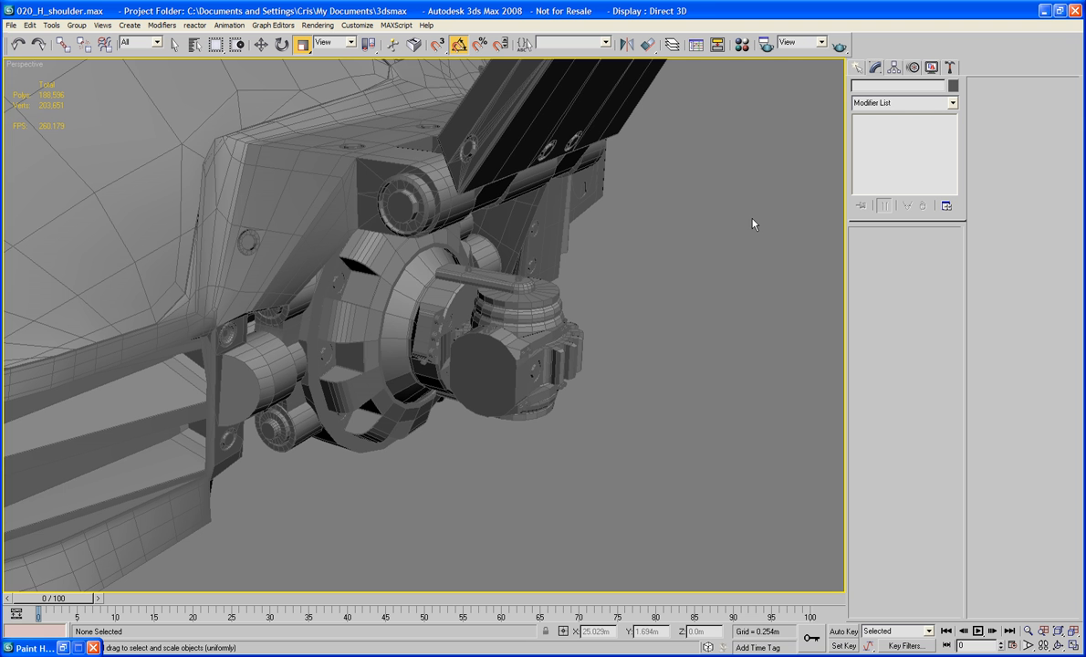
pyautogui.press('F4')
pyautogui.moveTo(744, 223)
pyautogui.keyDown('alt'); pyautogui.mouseDown(button='middle')
pyautogui.moveTo(625, 209)
pyautogui.moveTo(711, 214)
pyautogui.moveTo(733, 230)
pyautogui.mouseUp(button='middle'); pyautogui.keyUp('alt')
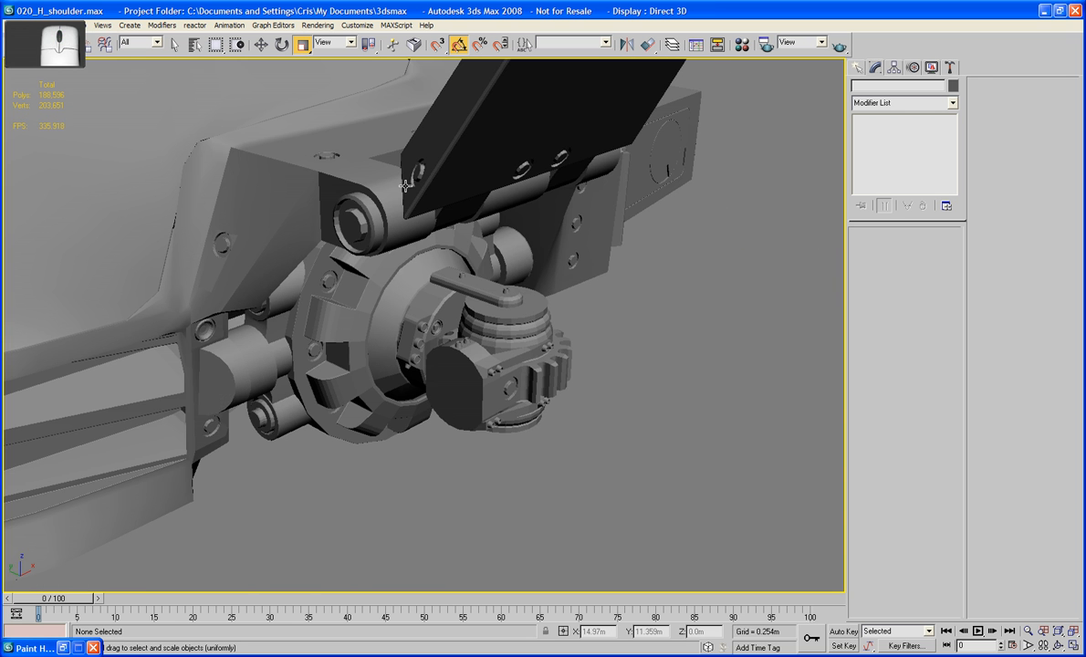
# Step: Save the scene as work.max in the ED209 folder, overwriting the existing file
pyautogui.click(11, 25)
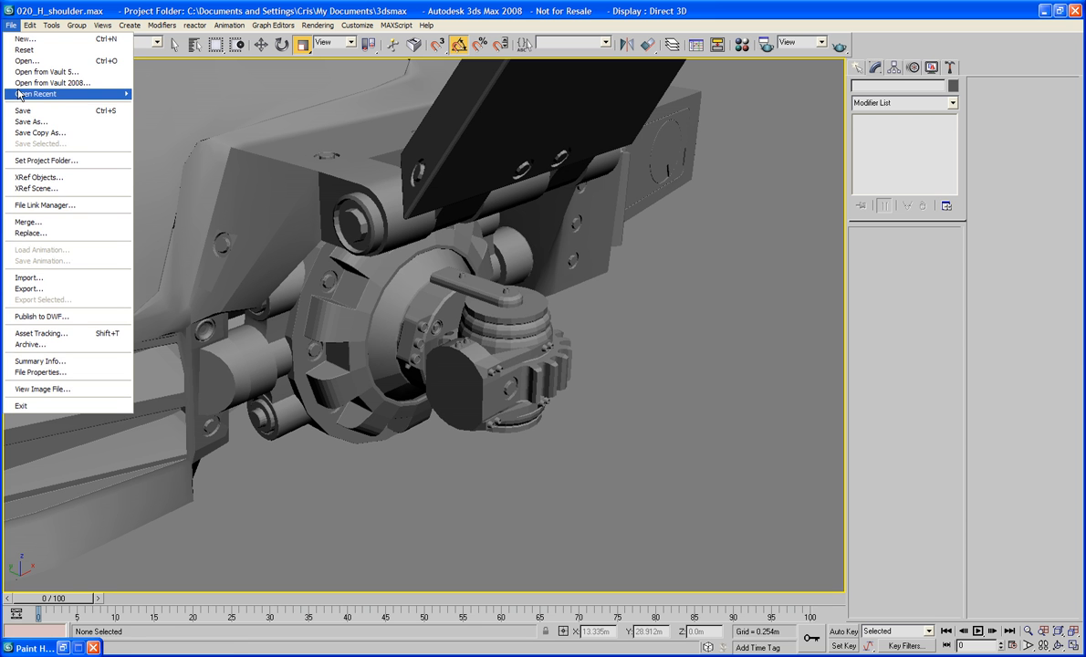
pyautogui.click(27, 121)
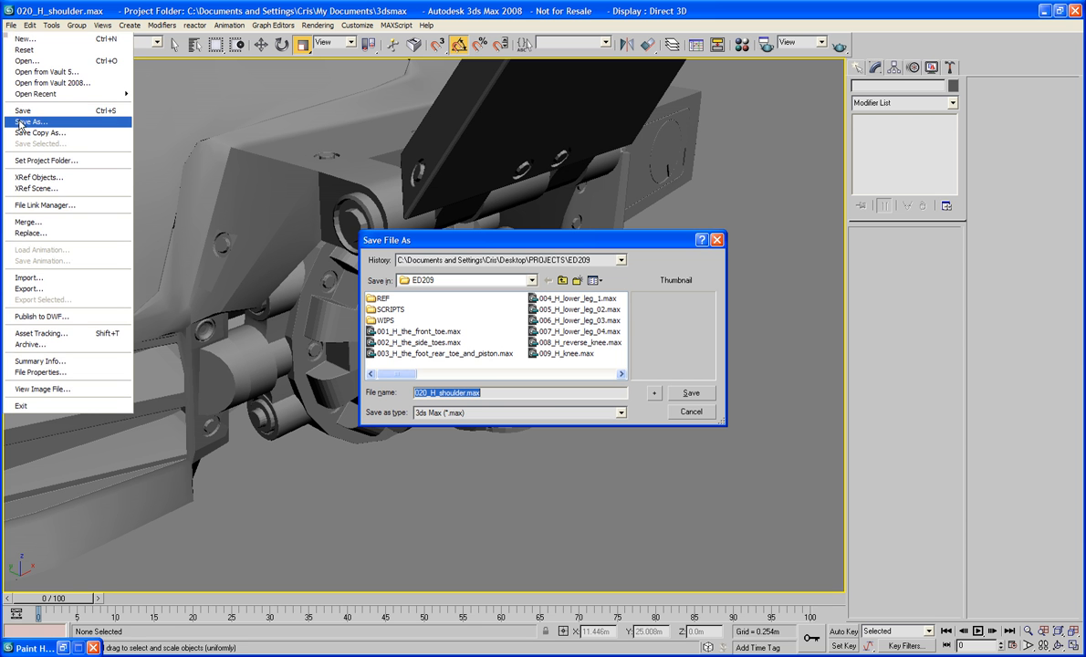
pyautogui.click(553, 375)
pyautogui.click(553, 375)
pyautogui.click(553, 375)
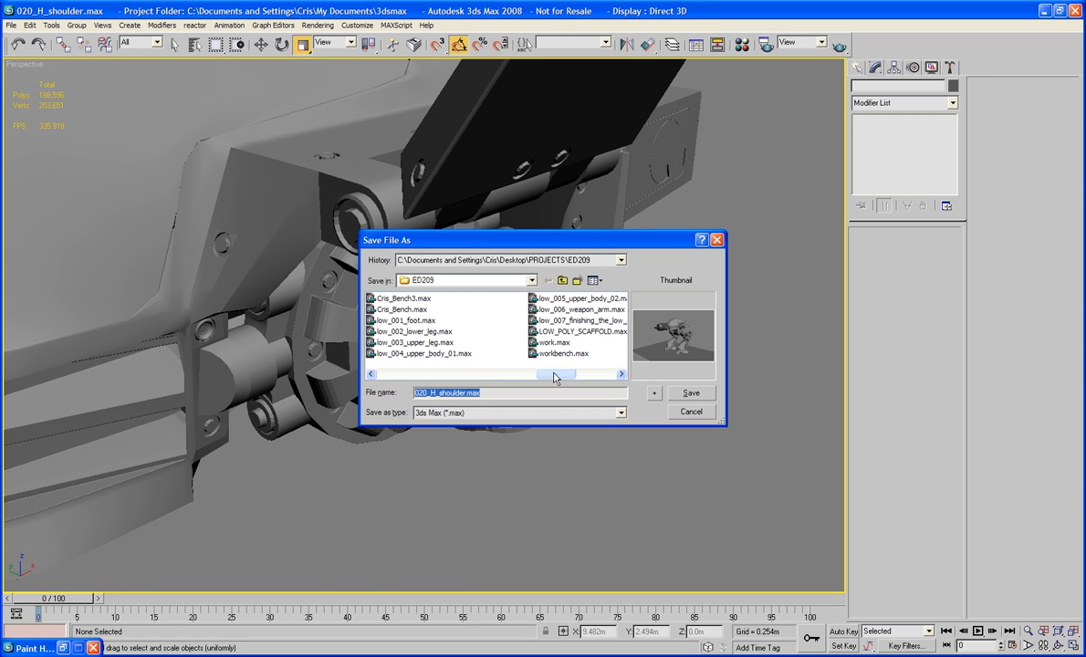
pyautogui.click(553, 343)
pyautogui.press('Return')
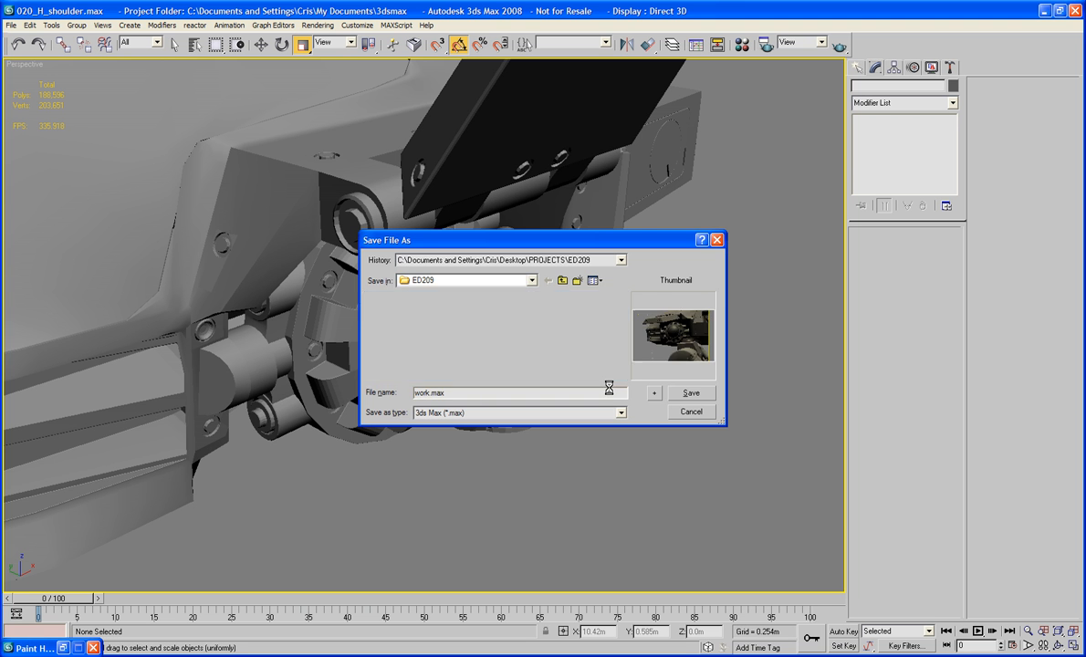
pyautogui.click(519, 353)
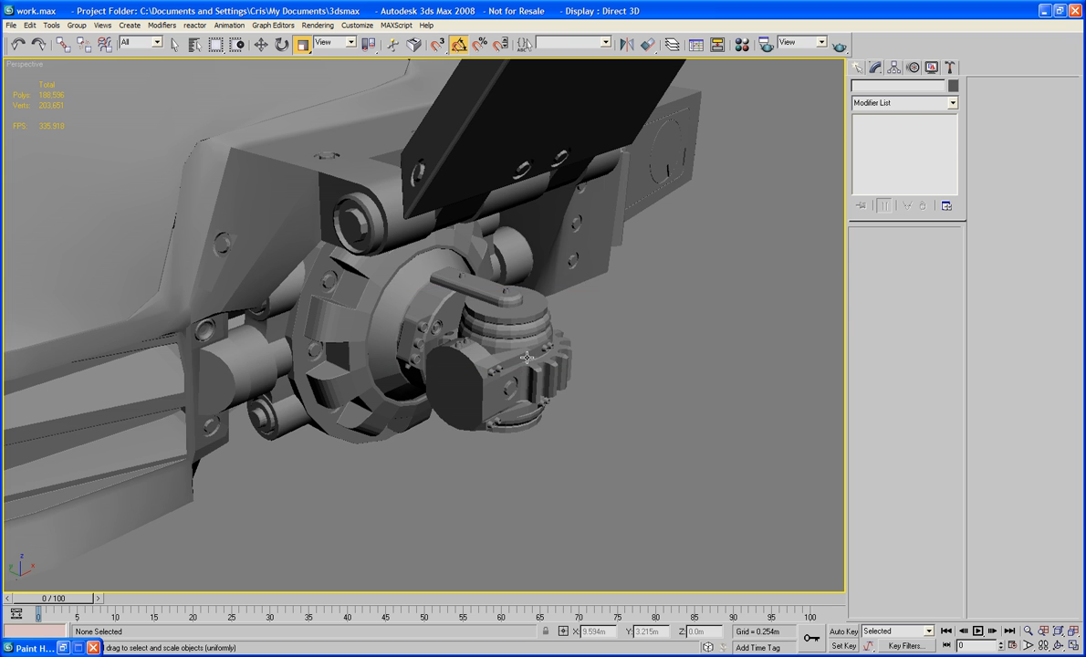
# Step: Apply the EdgeChEx modifier to the lower arm and set its chamfer type to Stand
pyautogui.scroll(5, 566, 362)
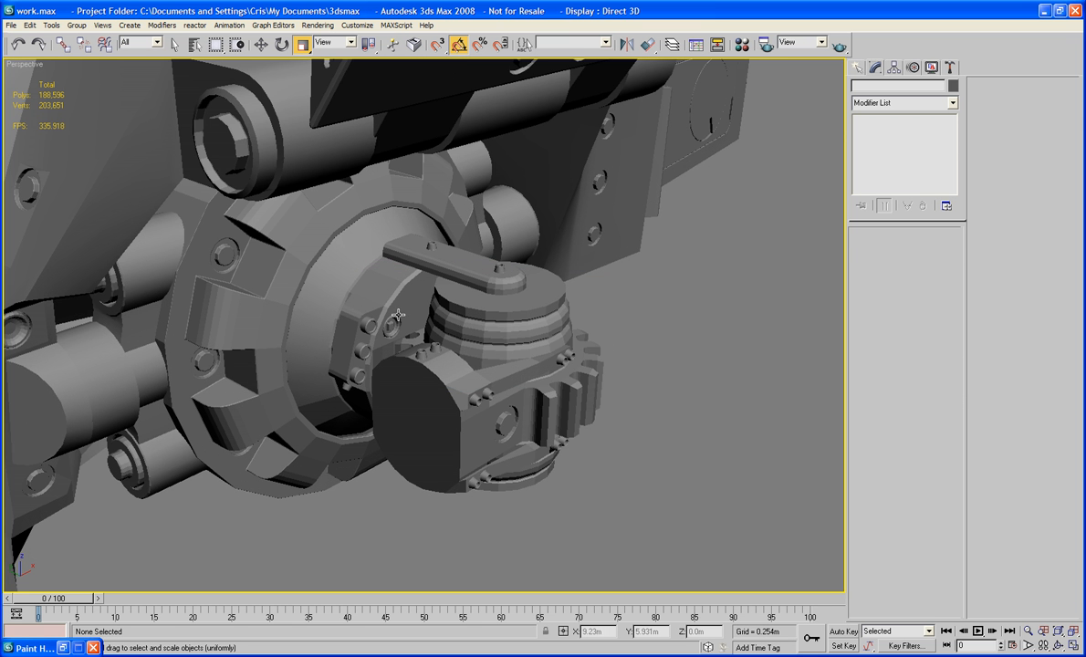
pyautogui.click(538, 397)
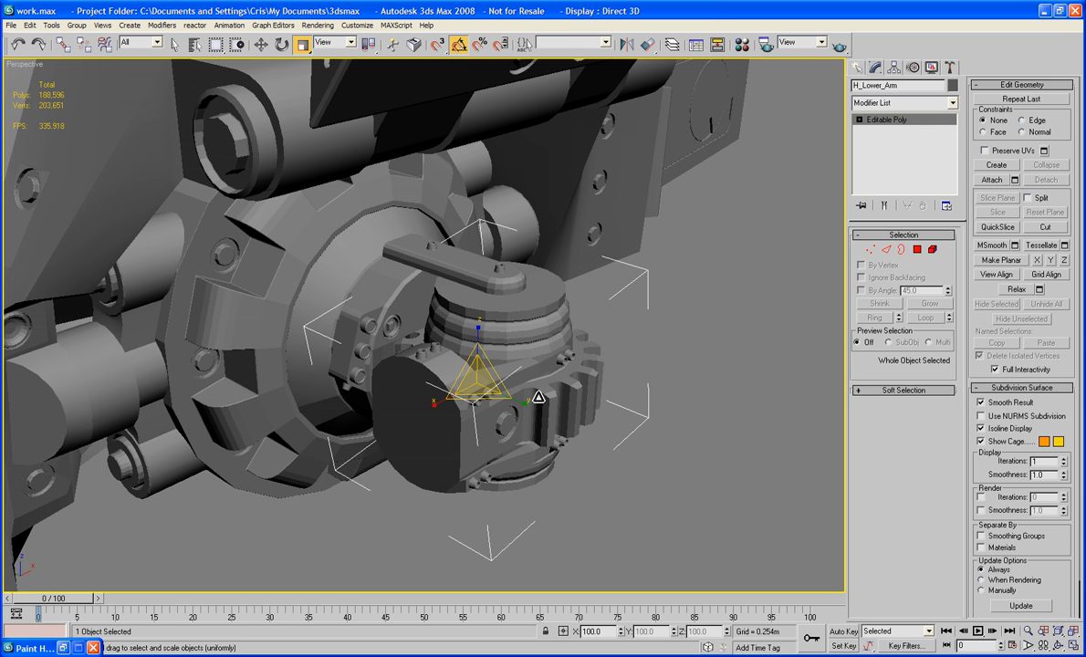
pyautogui.click(877, 103)
pyautogui.press('e')
pyautogui.press('Return')
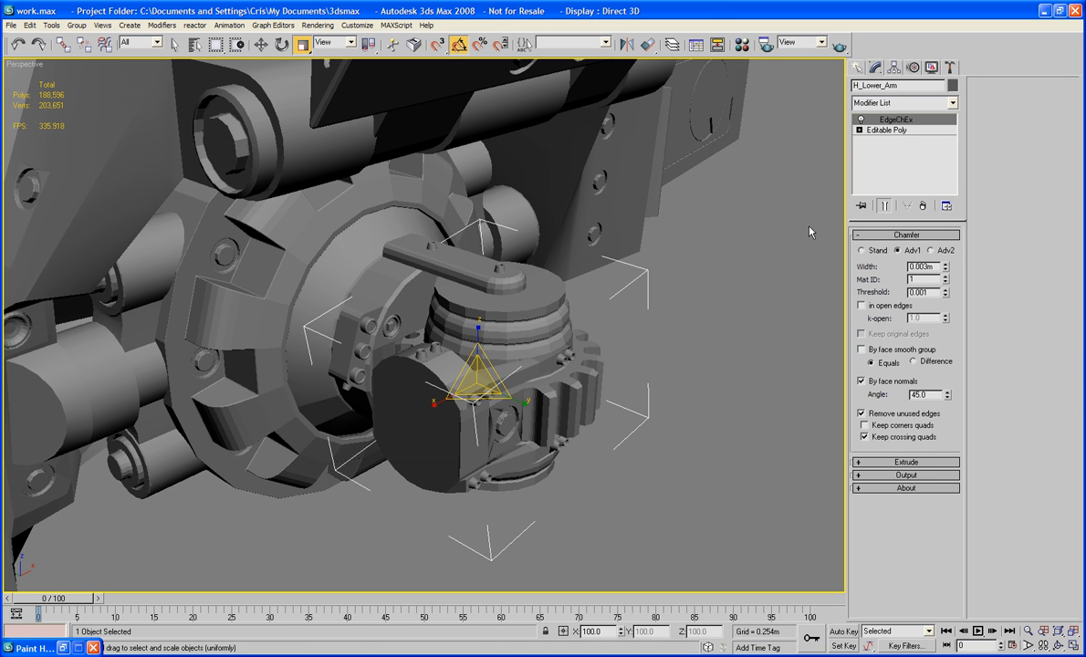
pyautogui.click(861, 250)
pyautogui.scroll(3, 618, 411)
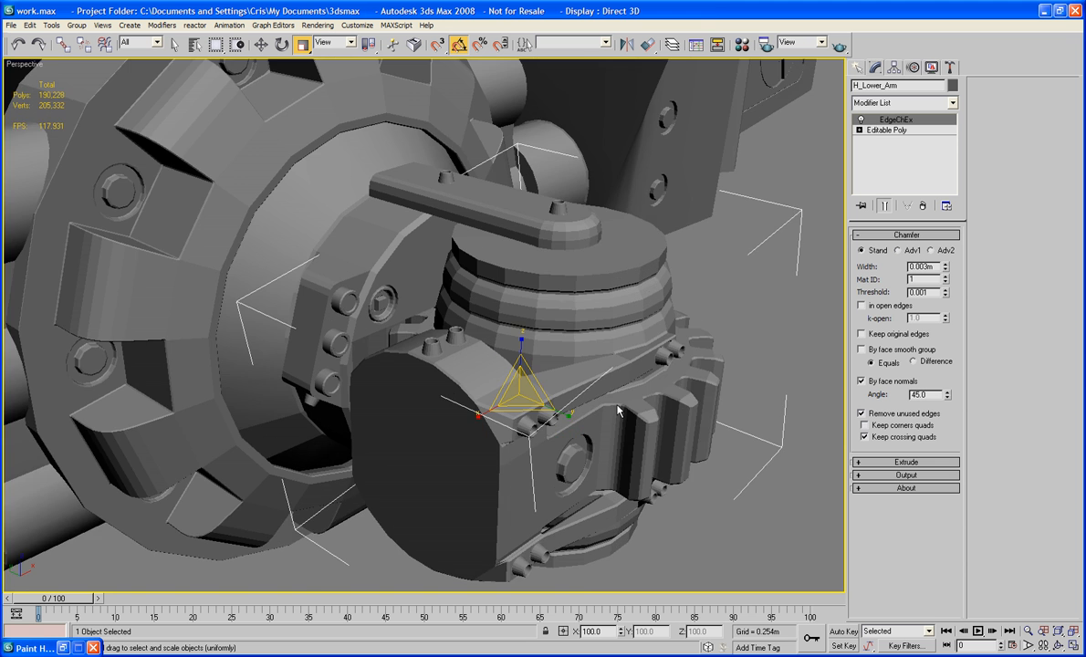
pyautogui.scroll(4, 618, 412)
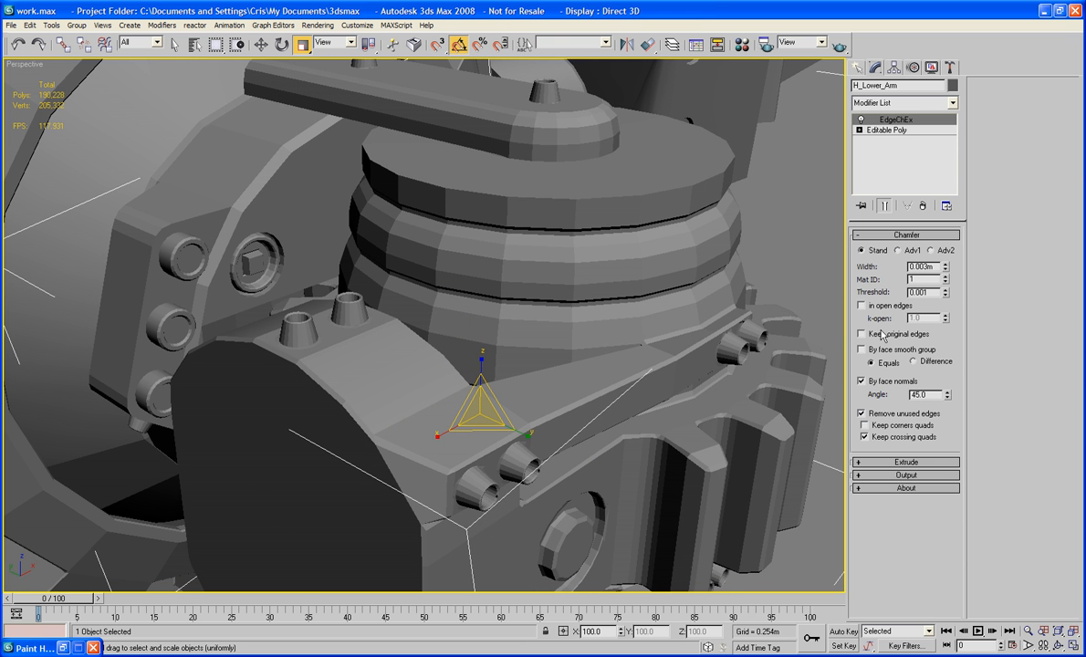
# Step: Set the lower arm's chamfer width to 0.001 m and face-normals angle to 44.9, with edged faces displayed
pyautogui.click(946, 269)
pyautogui.press('F4')
pyautogui.click(947, 269)
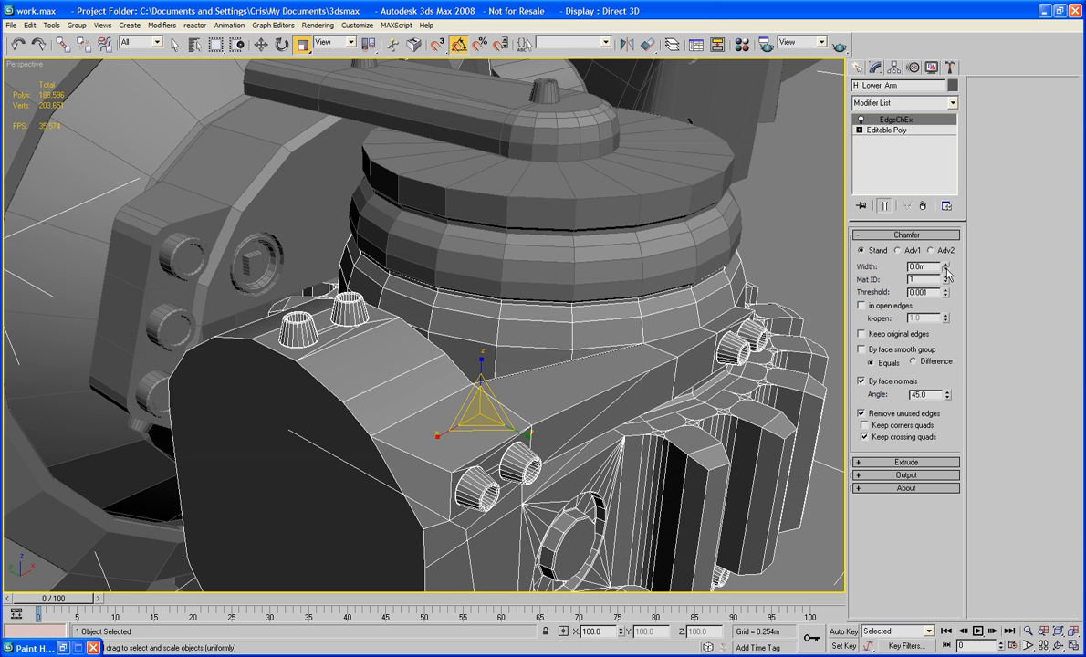
pyautogui.click(946, 267)
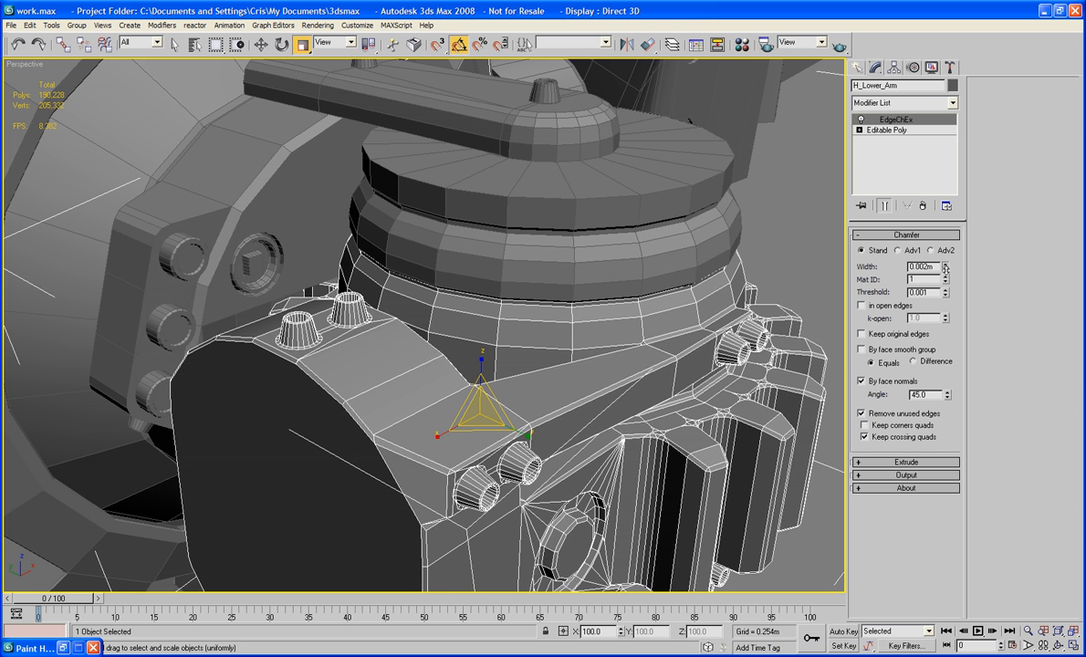
pyautogui.click(946, 269)
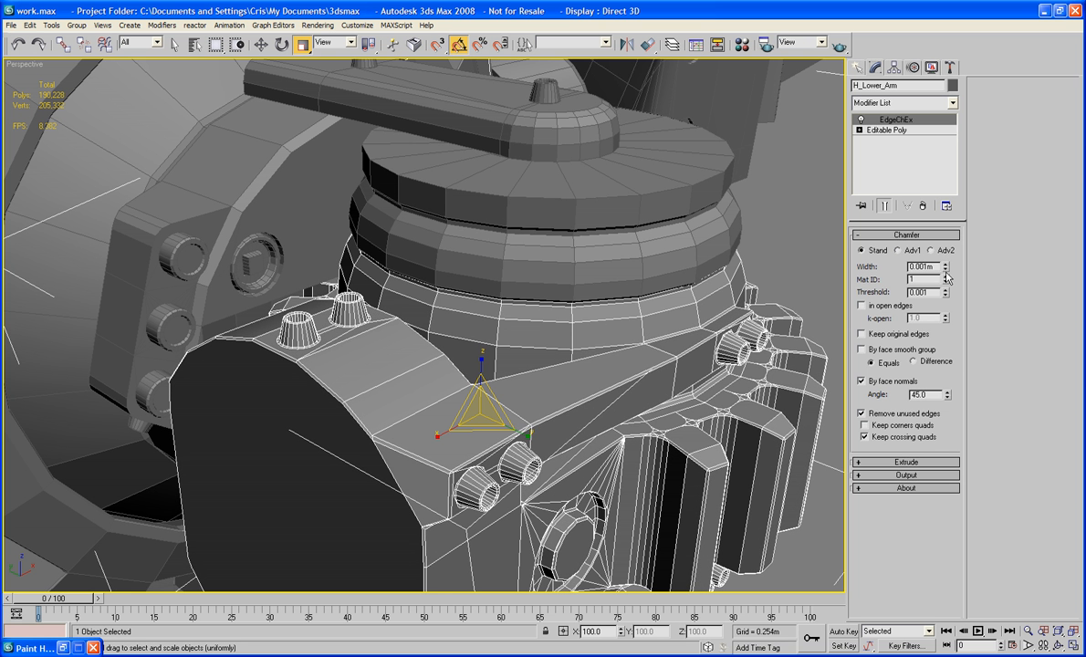
pyautogui.click(947, 399)
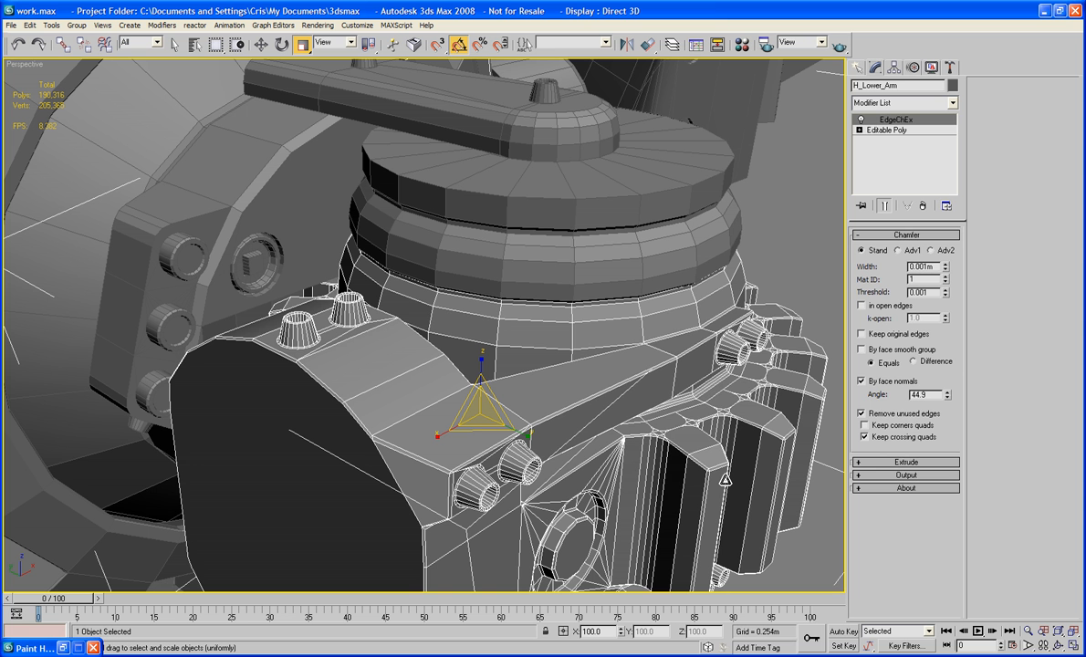
# Step: Convert the chamfered lower arm to an Editable Poly, then deselect it and view it in plain shading
pyautogui.rightClick(645, 392)
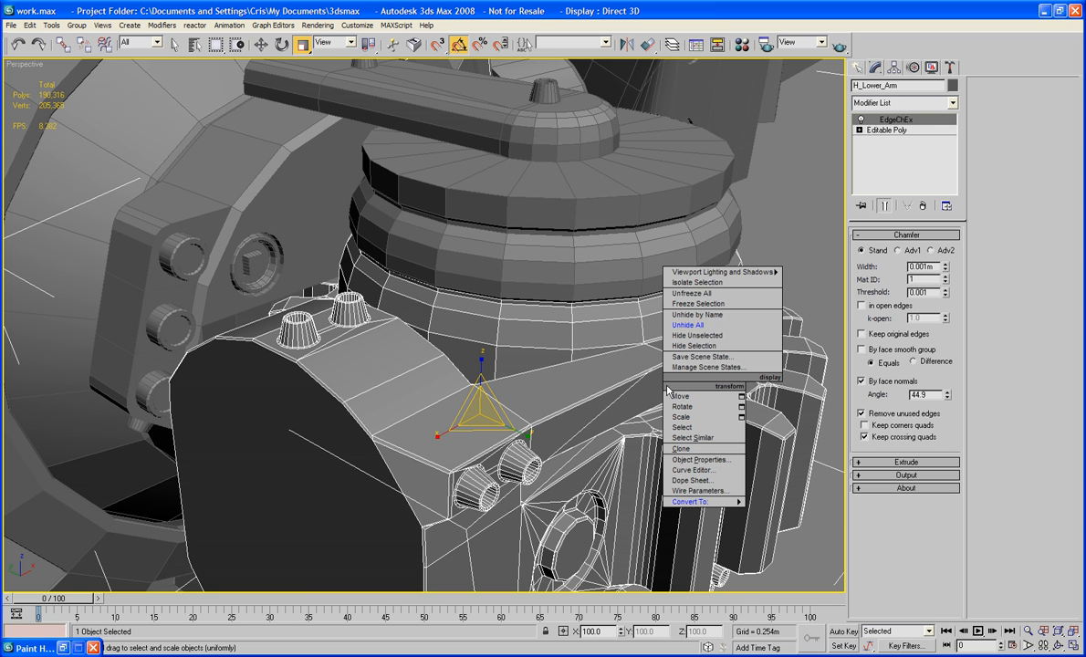
pyautogui.moveTo(701, 504)
pyautogui.click(790, 512)
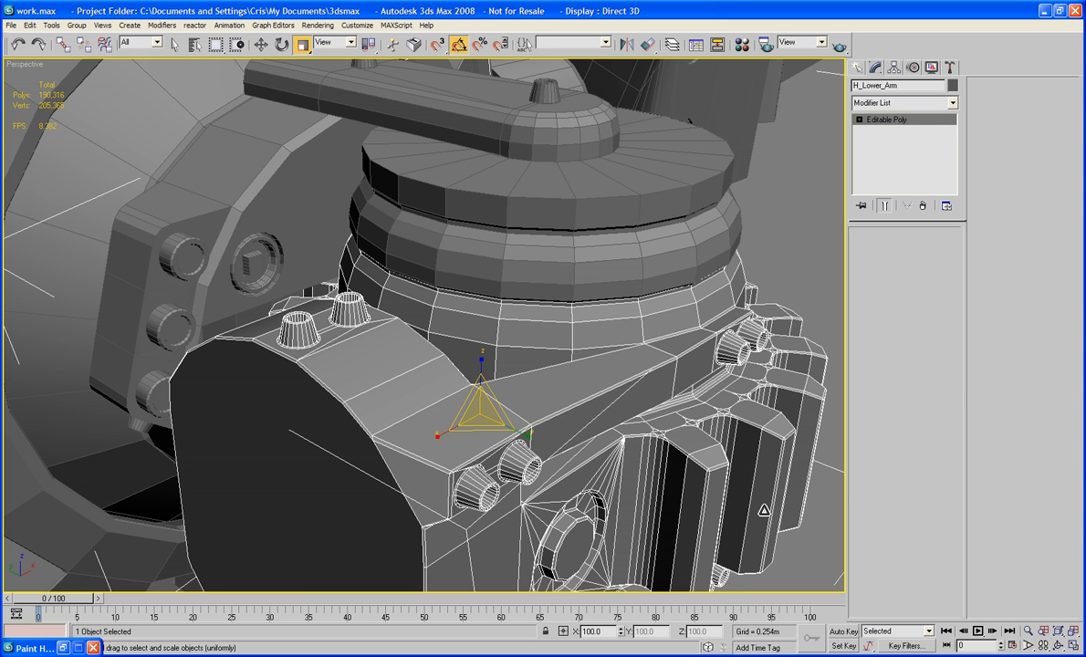
pyautogui.click(791, 248)
pyautogui.moveTo(790, 247); pyautogui.dragTo(668, 239, button='middle')
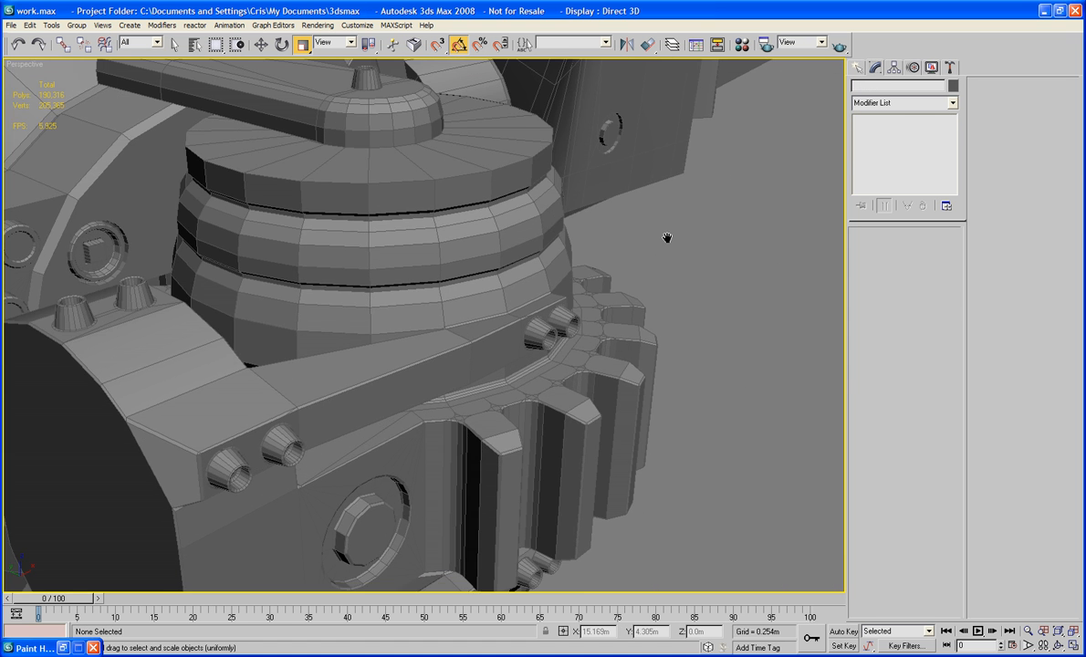
pyautogui.scroll(-4, 668, 238)
pyautogui.press('F4')
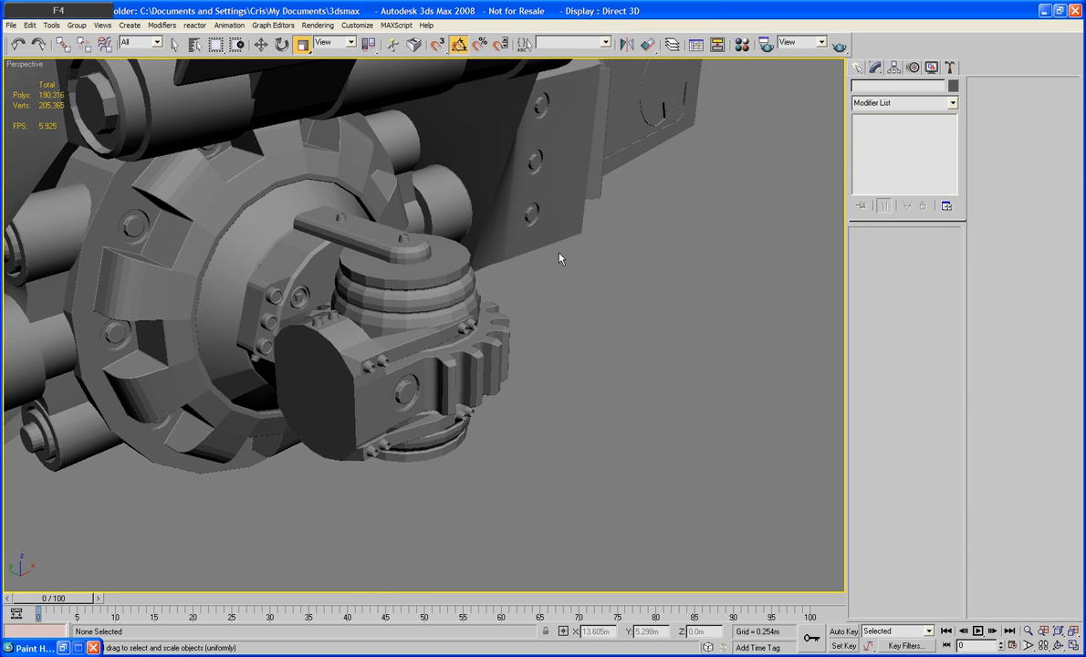
# Step: Apply the EdgeChEx modifier to the upper arm with edged faces displayed, and convert the result to an Editable Poly
pyautogui.press('F4')
pyautogui.moveTo(558, 253); pyautogui.dragTo(577, 259, button='middle')
pyautogui.click(482, 264)
pyautogui.scroll(4, 481, 264)
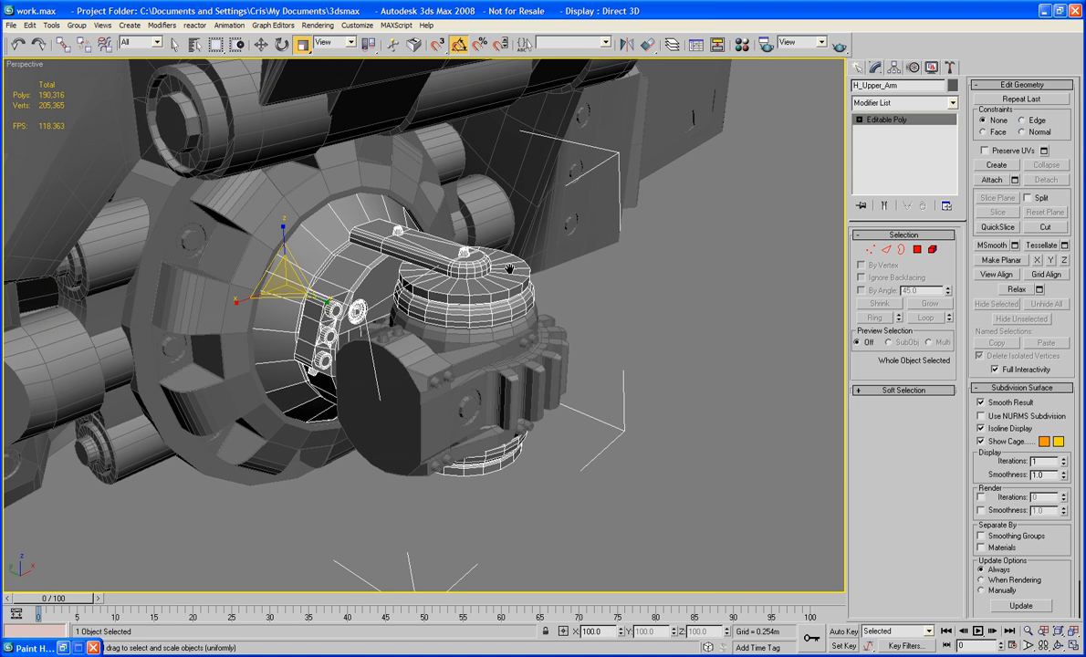
pyautogui.click(899, 104)
pyautogui.press('e')
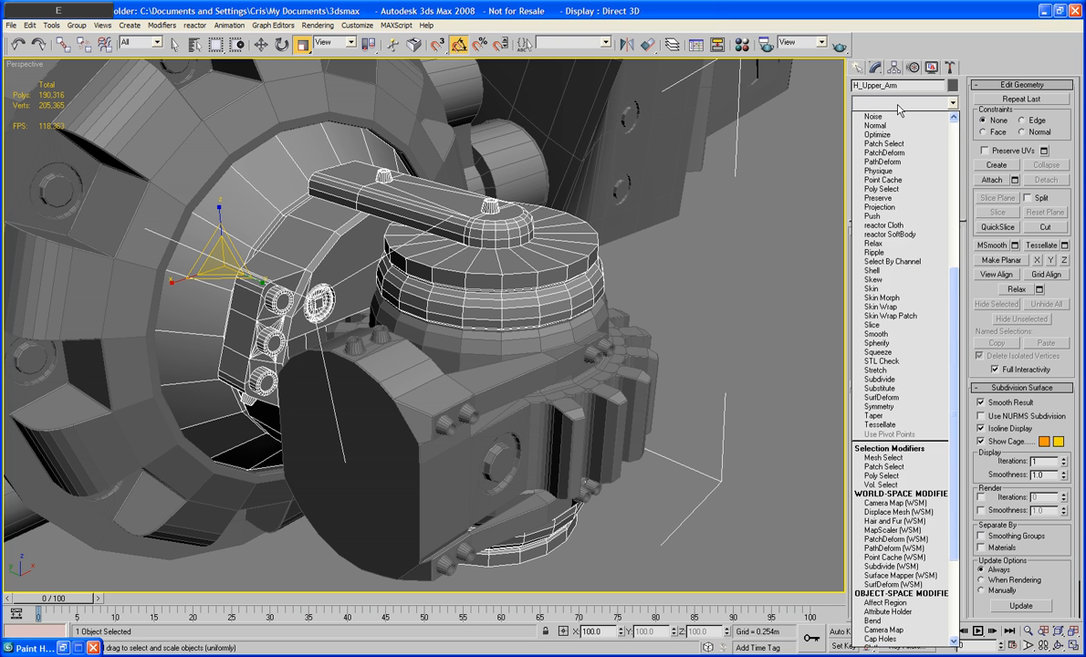
pyautogui.press('Return')
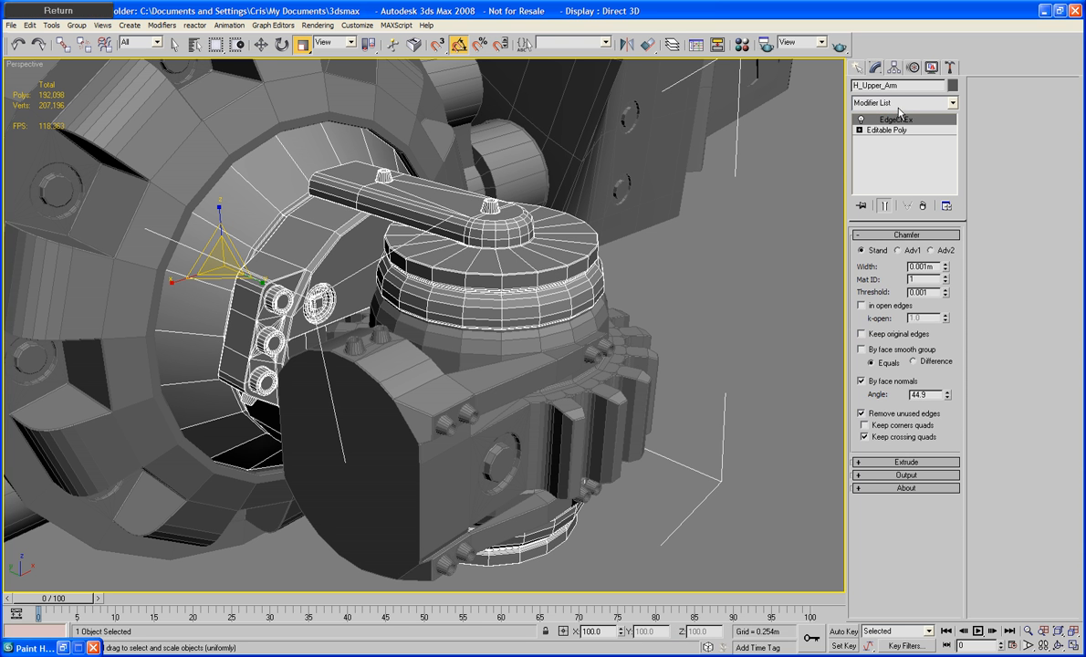
pyautogui.moveTo(602, 278); pyautogui.dragTo(605, 302, button='middle')
pyautogui.rightClick(575, 299)
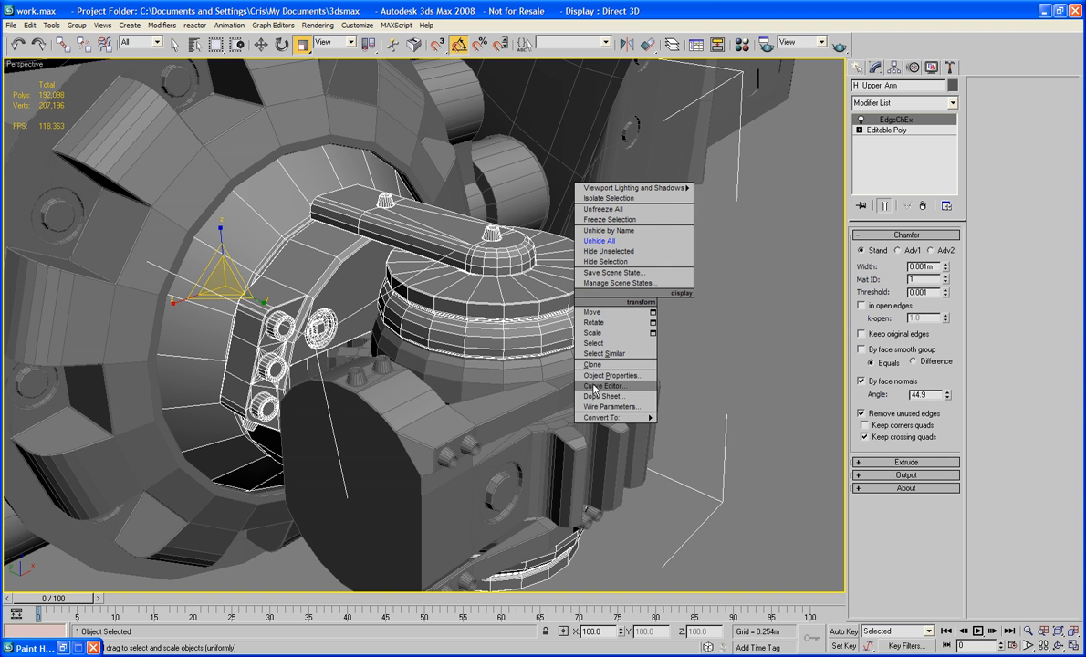
pyautogui.moveTo(616, 418)
pyautogui.click(696, 428)
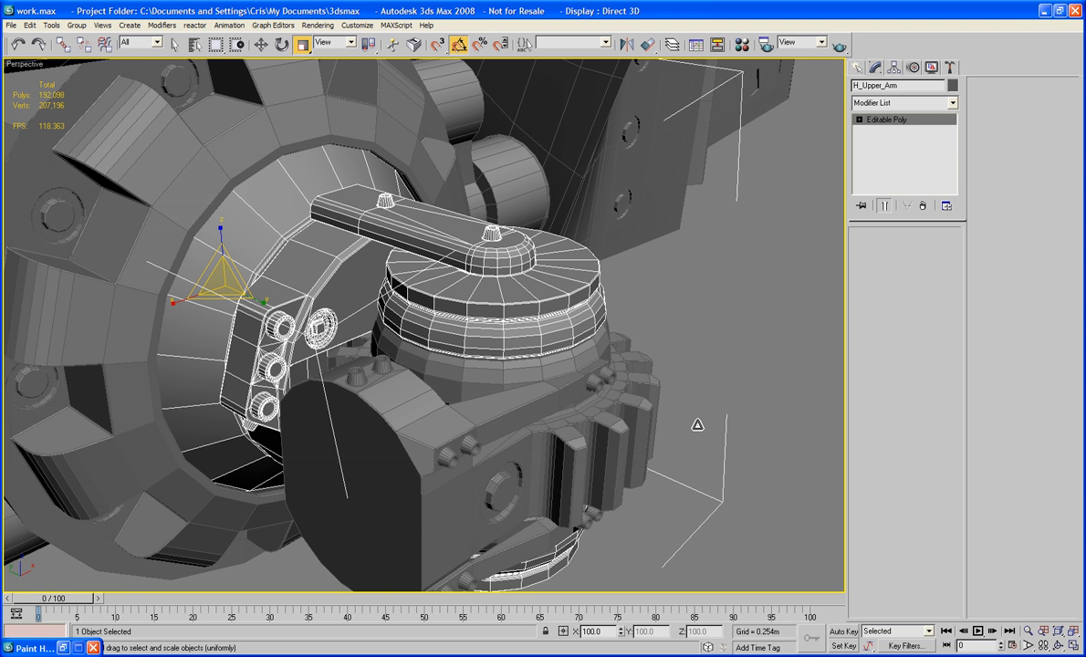
# Step: Add a Smooth modifier to the upper arm
pyautogui.click(896, 104)
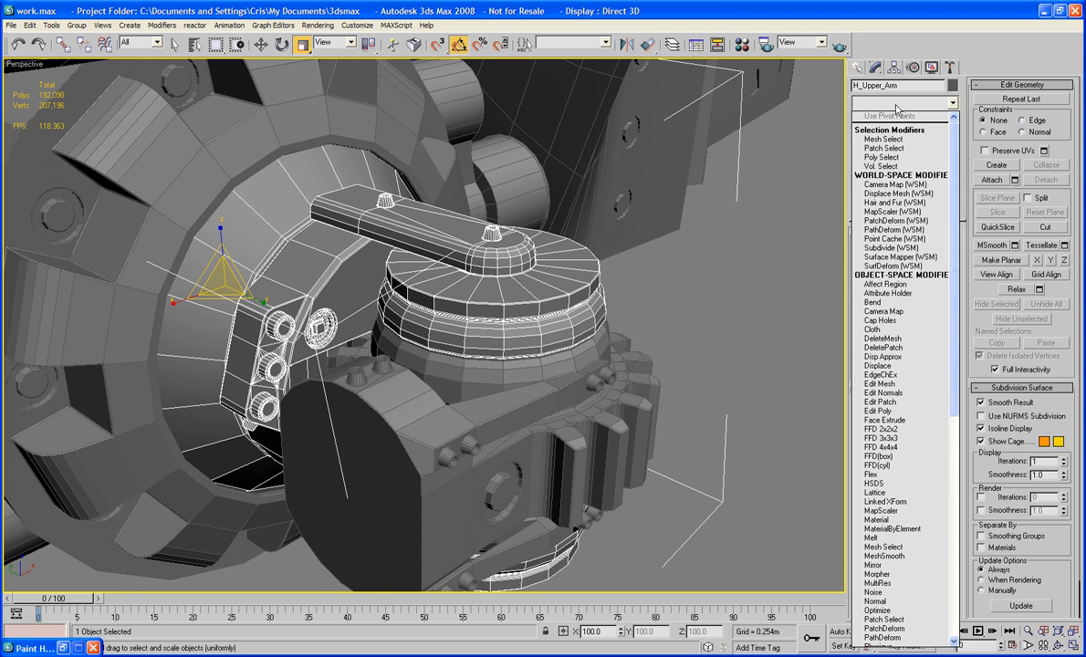
pyautogui.press('s')
pyautogui.press('s')
pyautogui.press('s')
pyautogui.press('s')
pyautogui.press('s')
pyautogui.press('s')
pyautogui.press('s')
pyautogui.press('s')
pyautogui.press('s')
pyautogui.press('s')
pyautogui.press('s')
pyautogui.press('s')
pyautogui.press('s')
pyautogui.press('Return')
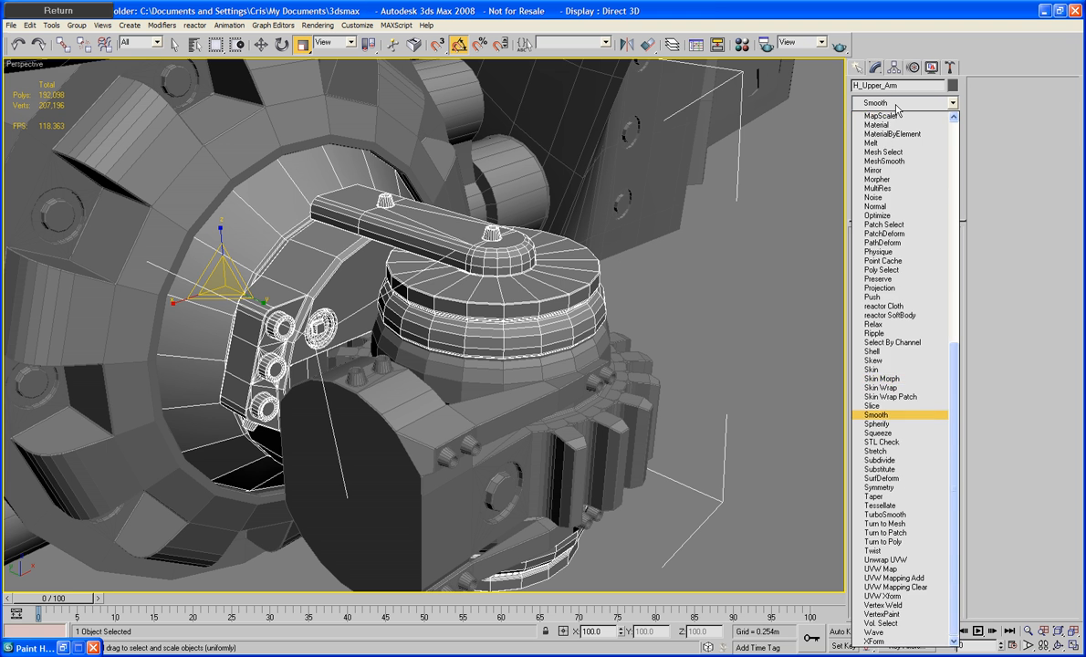
# Step: Enable Auto Smooth on the upper arm with a threshold of 22 and show it shaded without edges
pyautogui.press('F3')
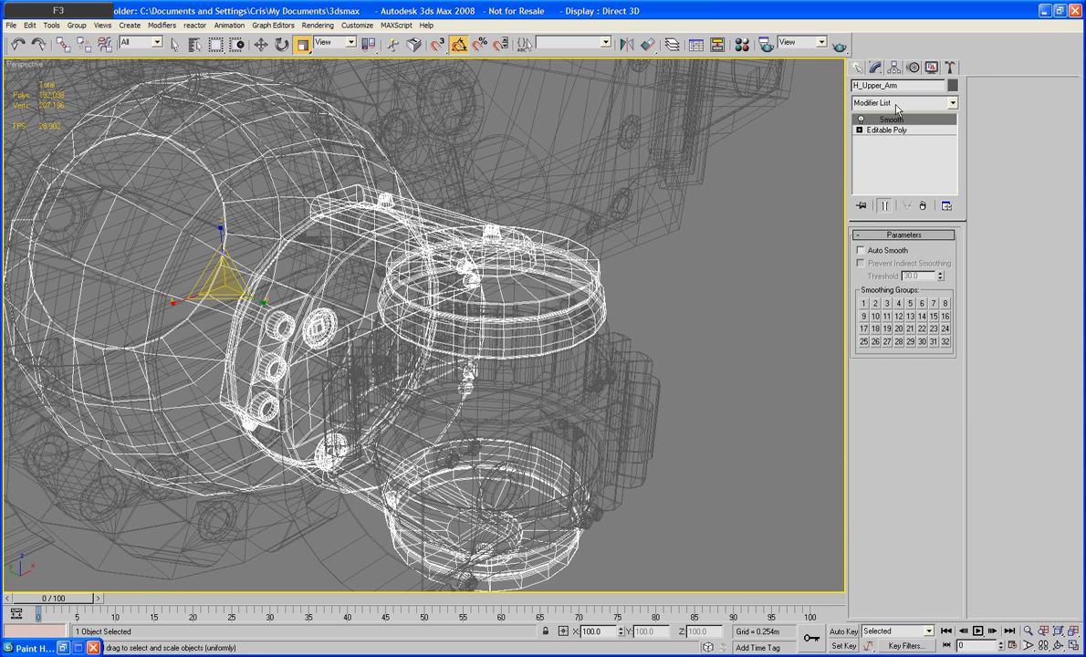
pyautogui.click(861, 250)
pyautogui.press('F3')
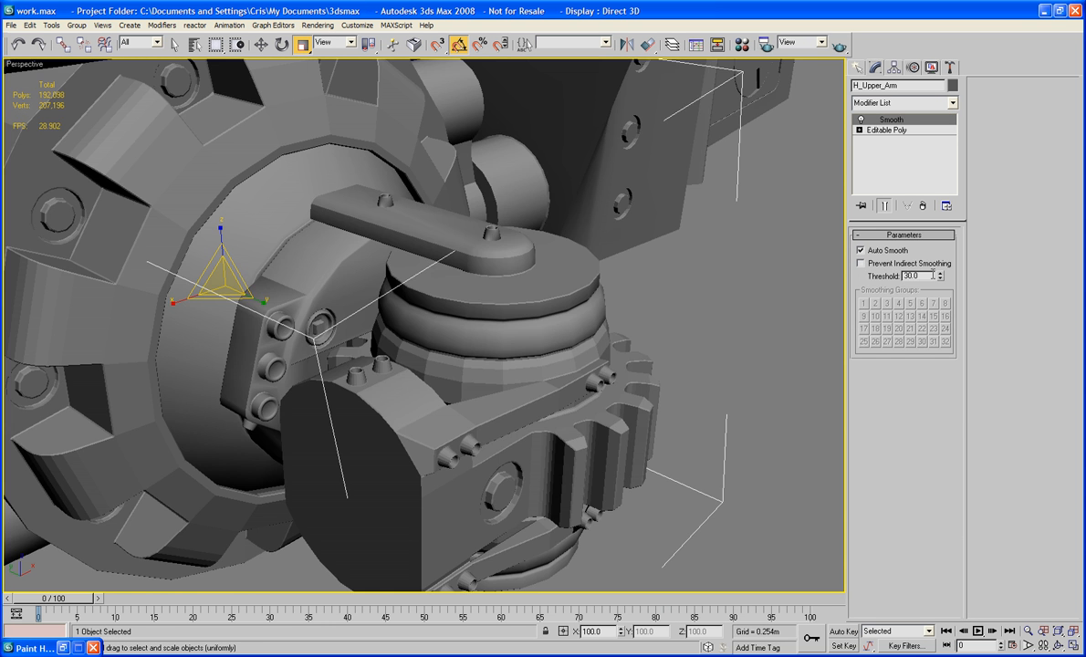
pyautogui.write('22')
pyautogui.press('Tab')
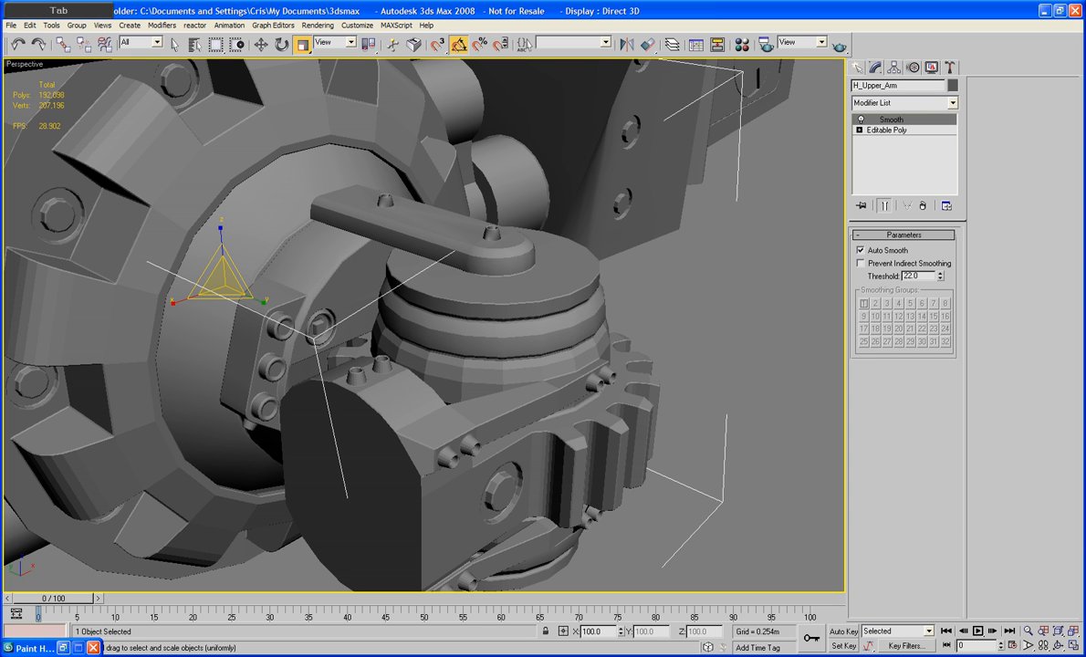
# Step: Convert the smoothed upper arm to an Editable Poly
pyautogui.rightClick(680, 299)
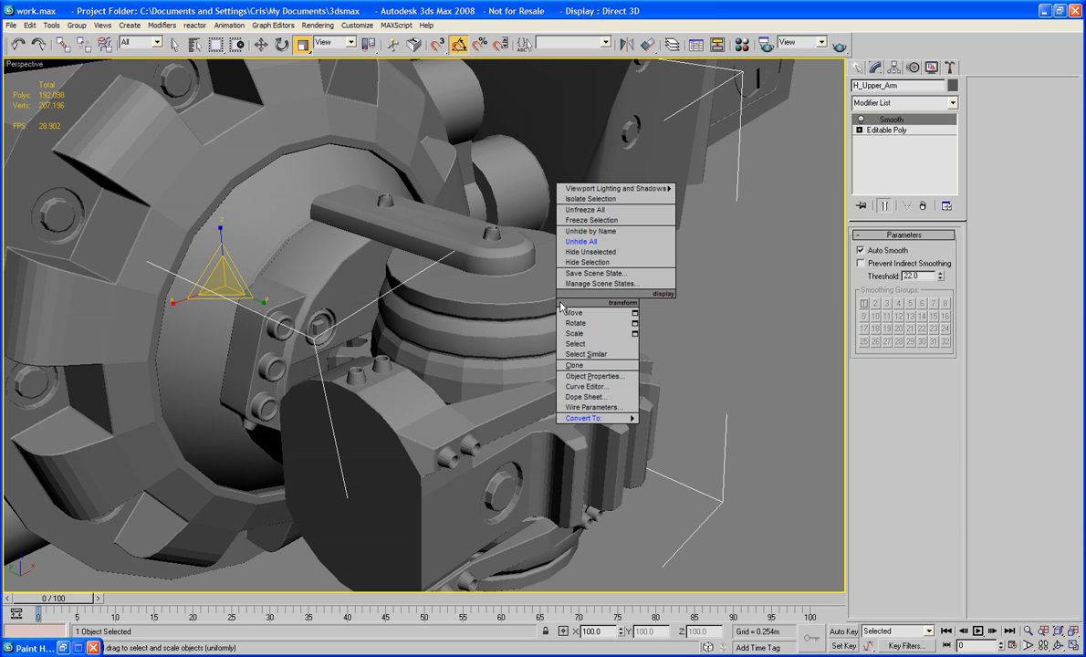
pyautogui.moveTo(600, 420)
pyautogui.click(689, 427)
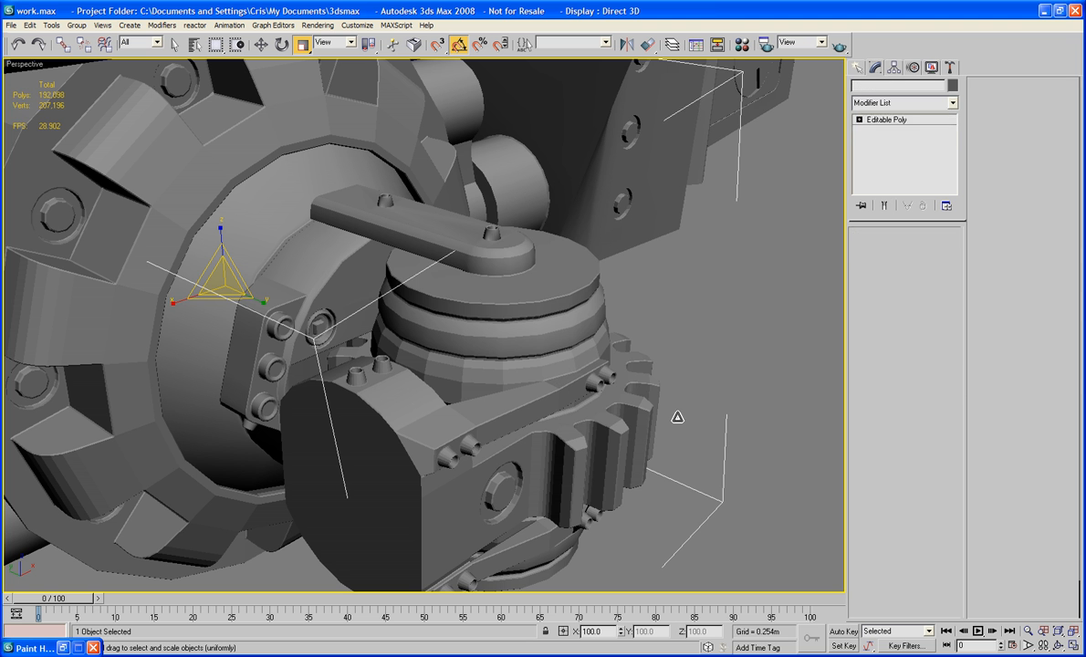
# Step: Select the lower arm and add a Smooth modifier to it
pyautogui.click(624, 376)
pyautogui.click(623, 374)
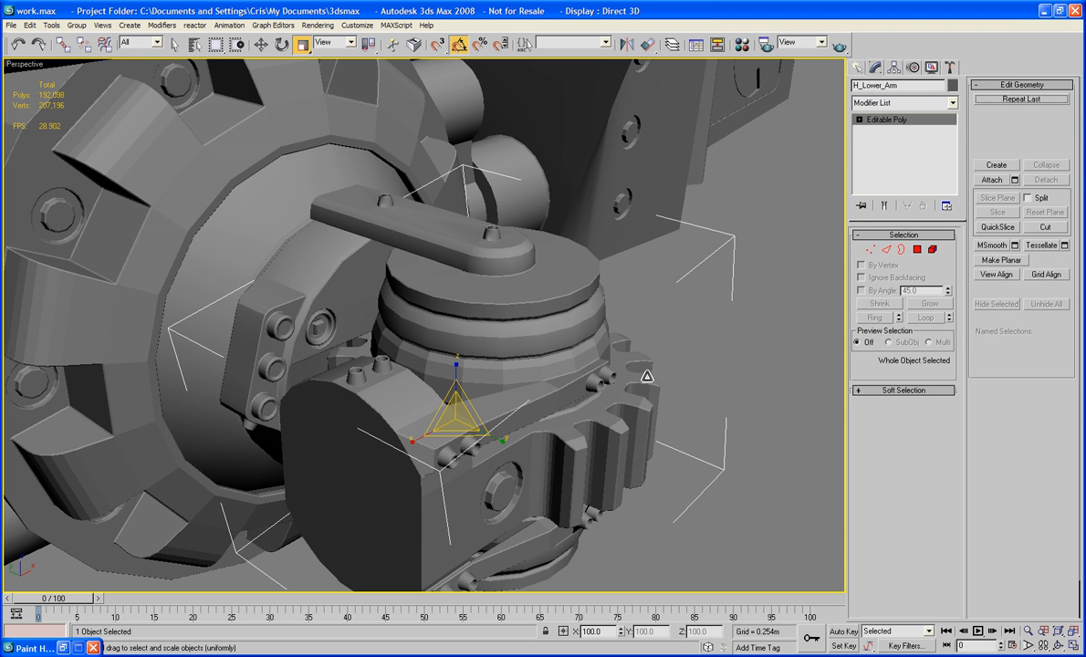
pyautogui.click(874, 103)
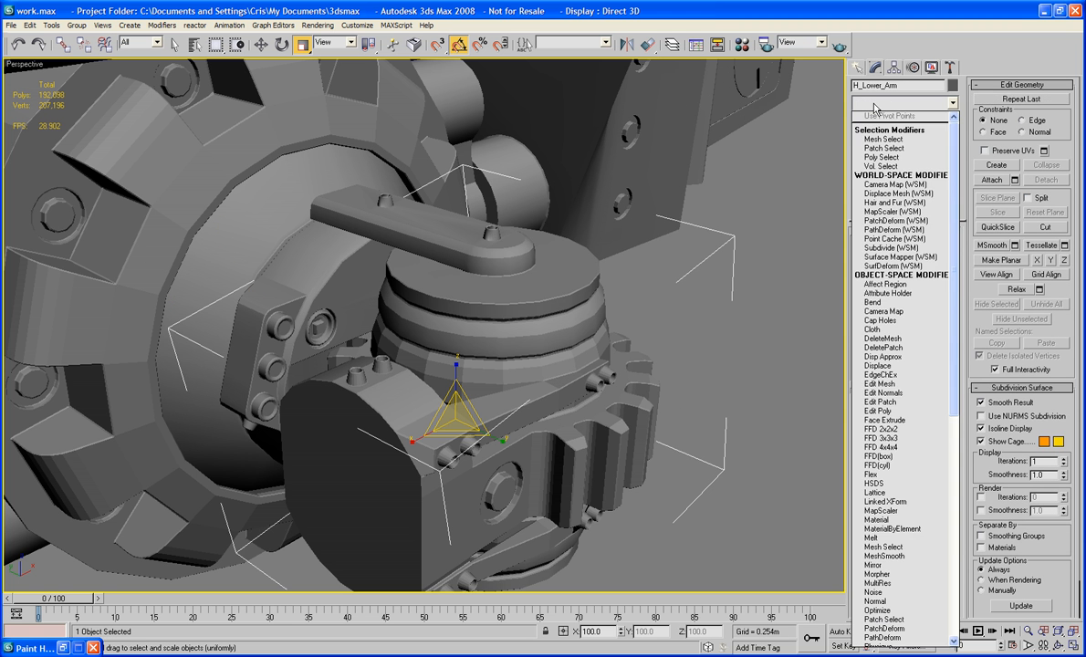
pyautogui.press('e')
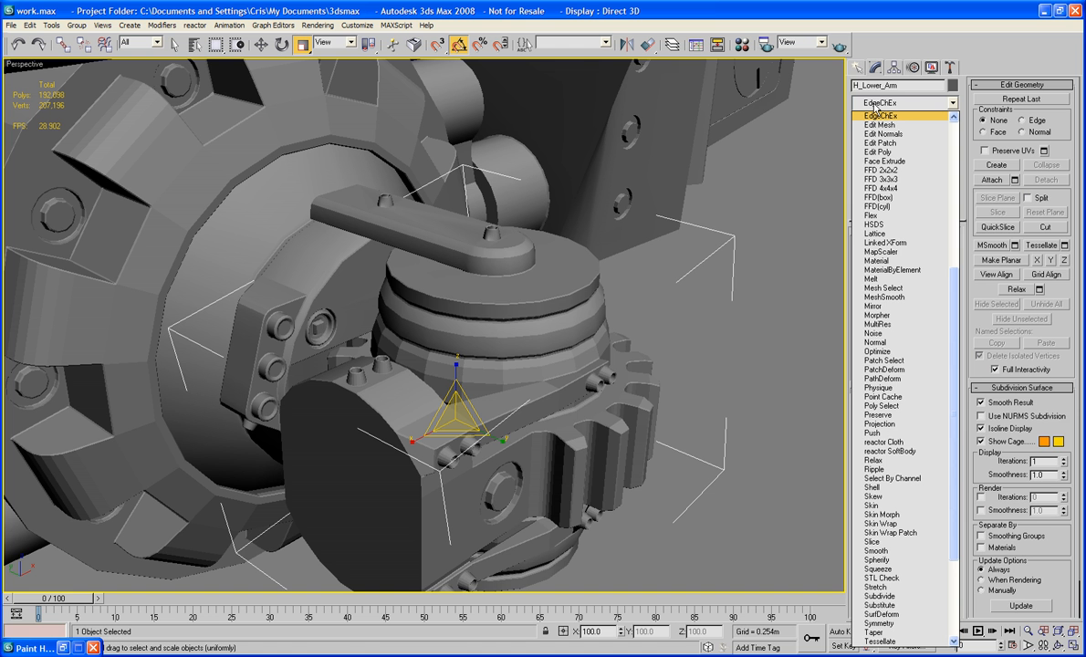
pyautogui.press('s')
pyautogui.press('s')
pyautogui.press('s')
pyautogui.press('s')
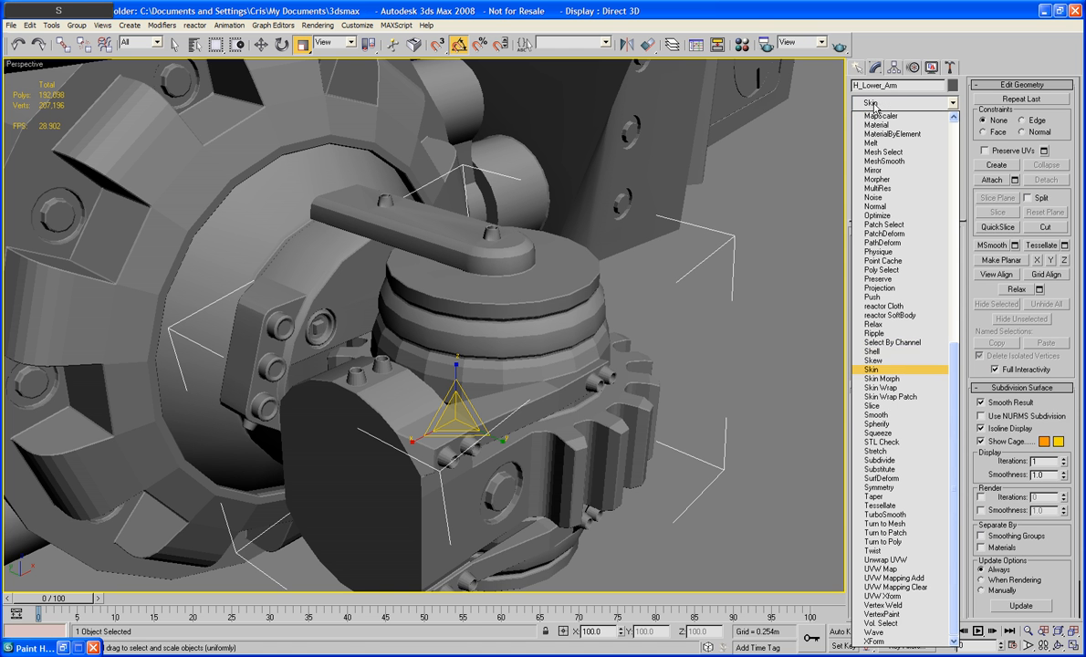
pyautogui.press('s')
pyautogui.press('s')
pyautogui.press('s')
pyautogui.press('s')
pyautogui.press('s')
pyautogui.press('Return')
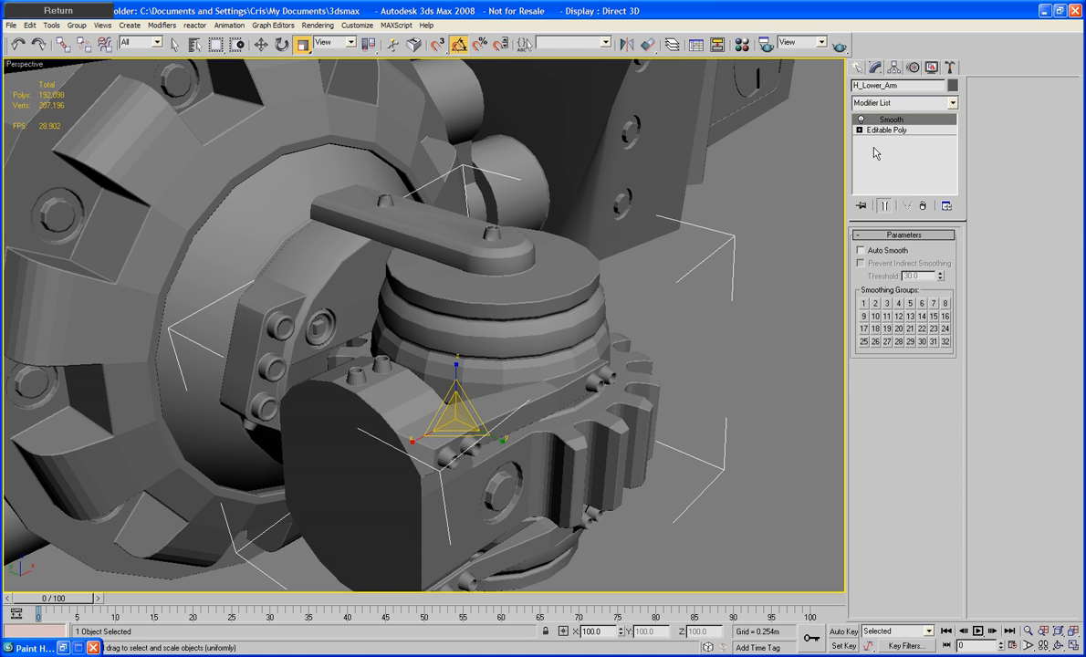
# Step: Enable Auto Smooth on the lower arm with a threshold of 22 and convert it to an Editable Poly
pyautogui.click(871, 253)
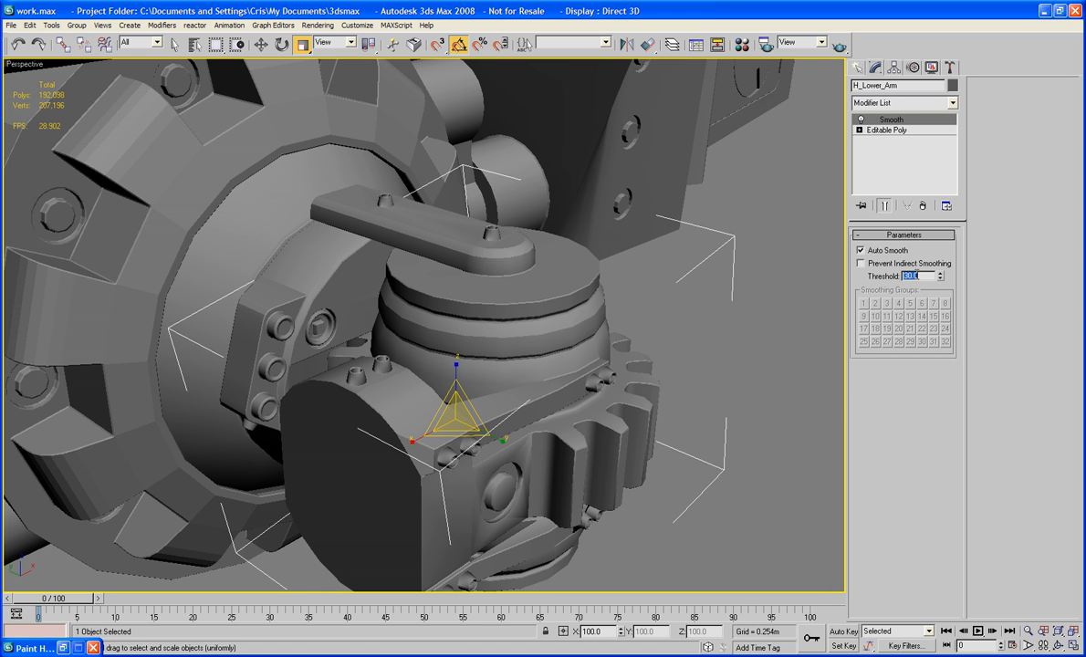
pyautogui.write('22')
pyautogui.hotkey('shift', 'Tab')
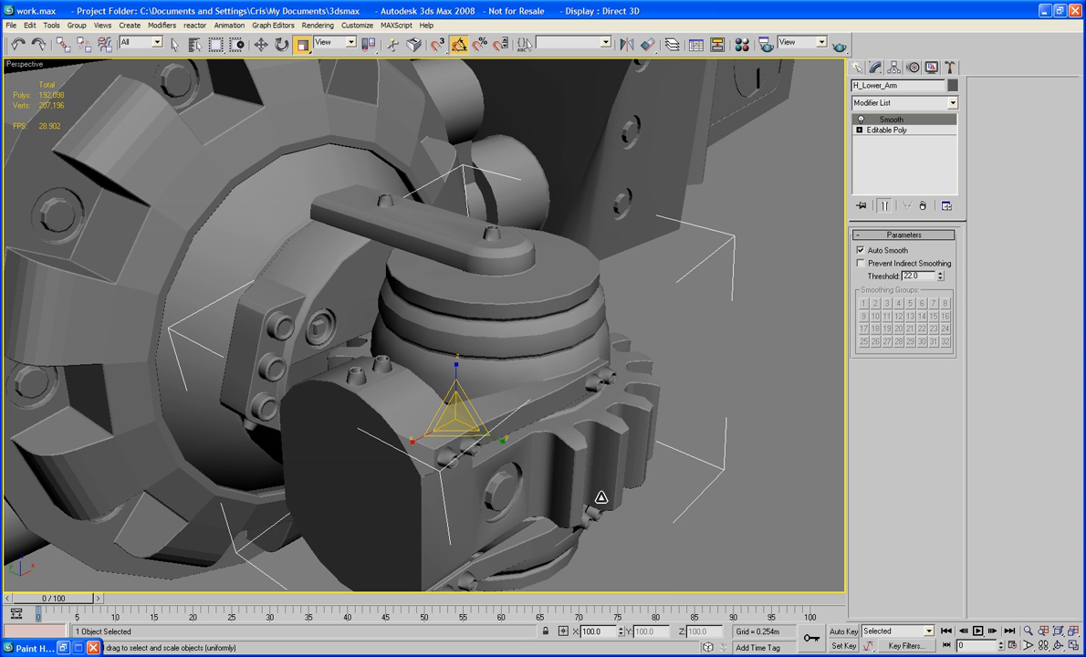
pyautogui.rightClick(601, 498)
pyautogui.moveTo(657, 605)
pyautogui.click(725, 615)
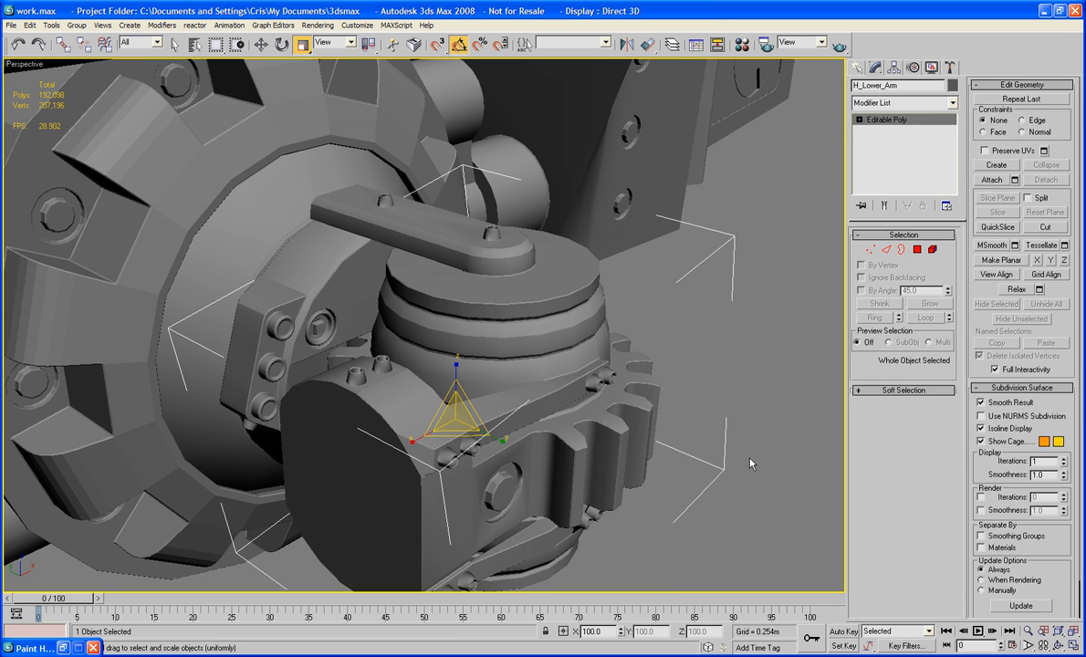
# Step: Reset the lower arm's transform with Reset XForm and collapse it back to an Editable Poly
pyautogui.click(751, 464)
pyautogui.keyDown('alt'); pyautogui.moveTo(732, 447); pyautogui.dragTo(697, 442, button='middle'); pyautogui.keyUp('alt')
pyautogui.click(527, 381)
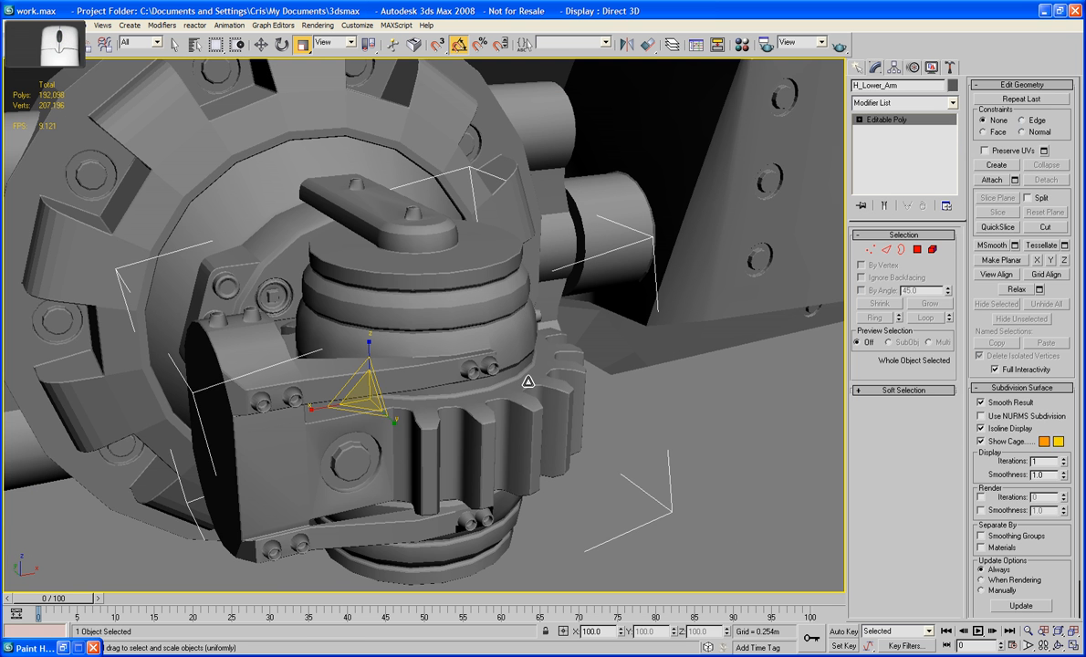
pyautogui.click(950, 69)
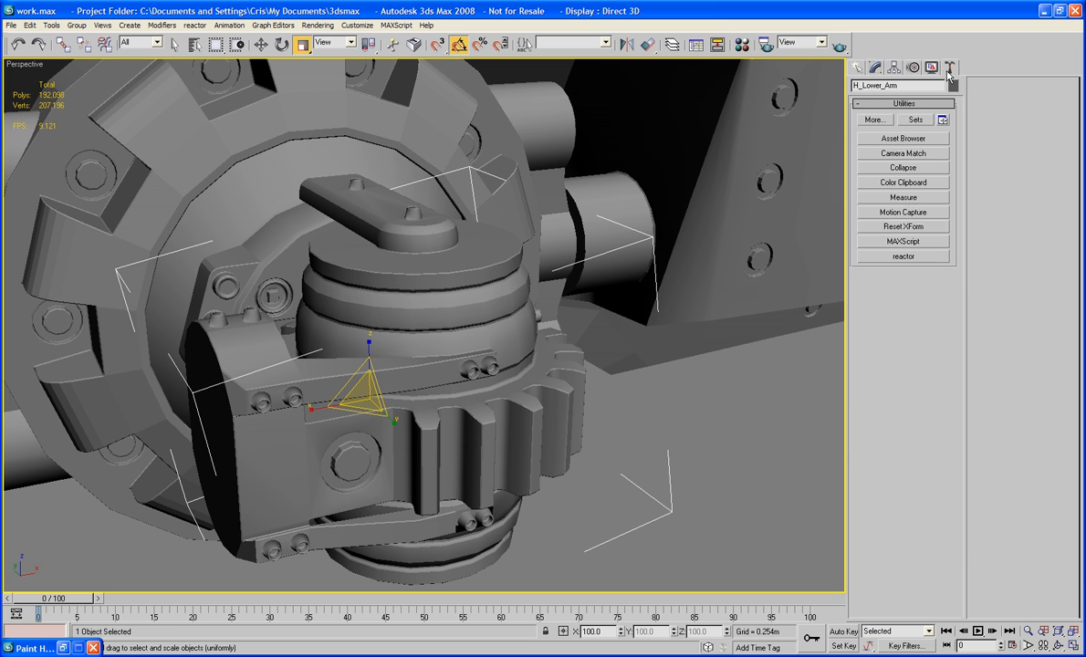
pyautogui.click(910, 226)
pyautogui.click(903, 298)
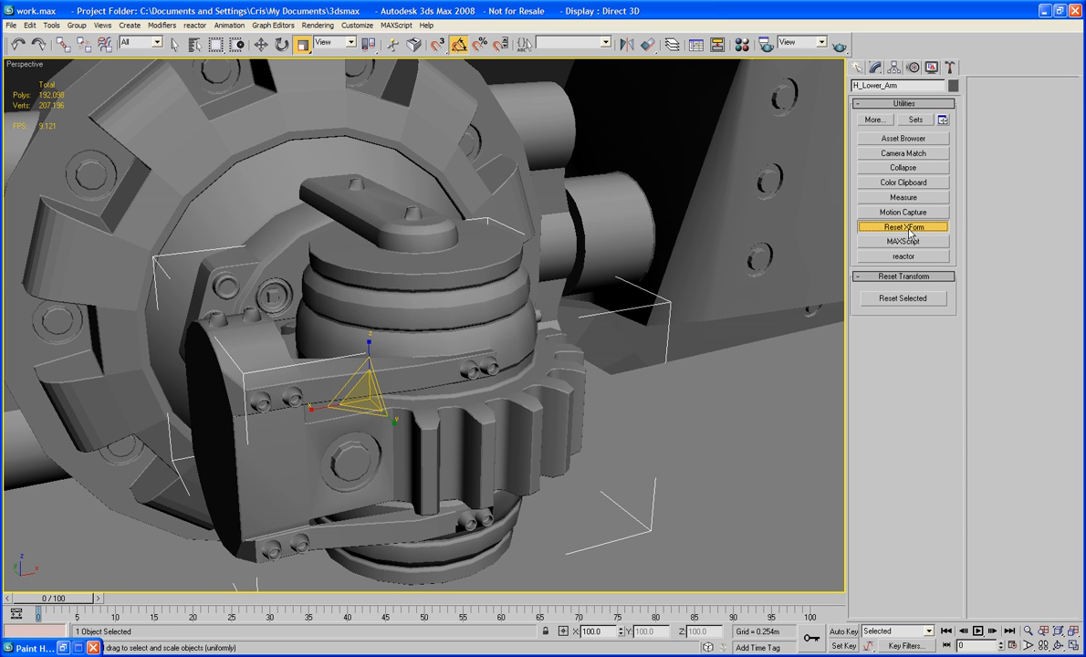
pyautogui.rightClick(534, 323)
pyautogui.click(717, 469)
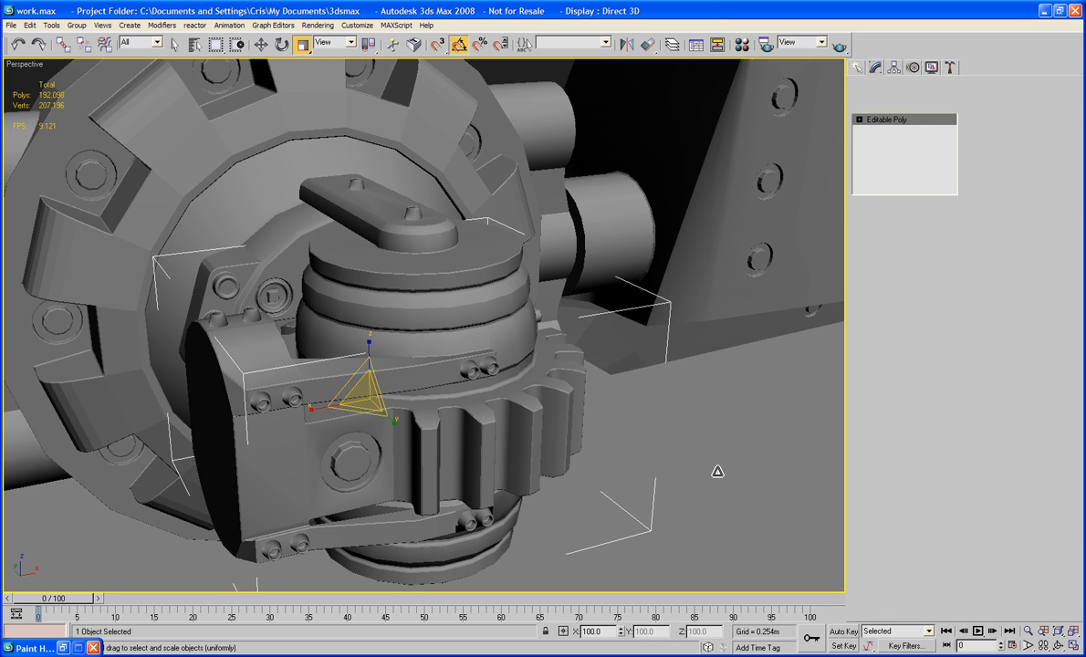
pyautogui.keyDown('alt'); pyautogui.moveTo(638, 422); pyautogui.dragTo(650, 435, button='middle'); pyautogui.keyUp('alt')
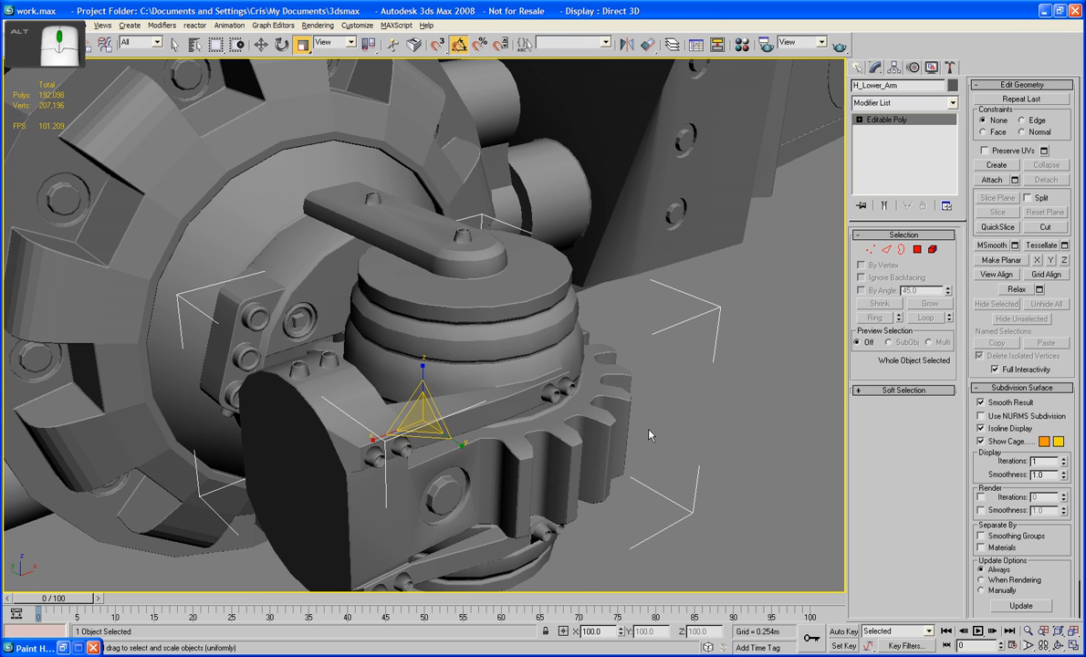
# Step: Using the Top view in wireframe, move only the lower arm's pivot along X to the centre of its gear ring
pyautogui.press('t')
pyautogui.scroll(-4, 650, 436)
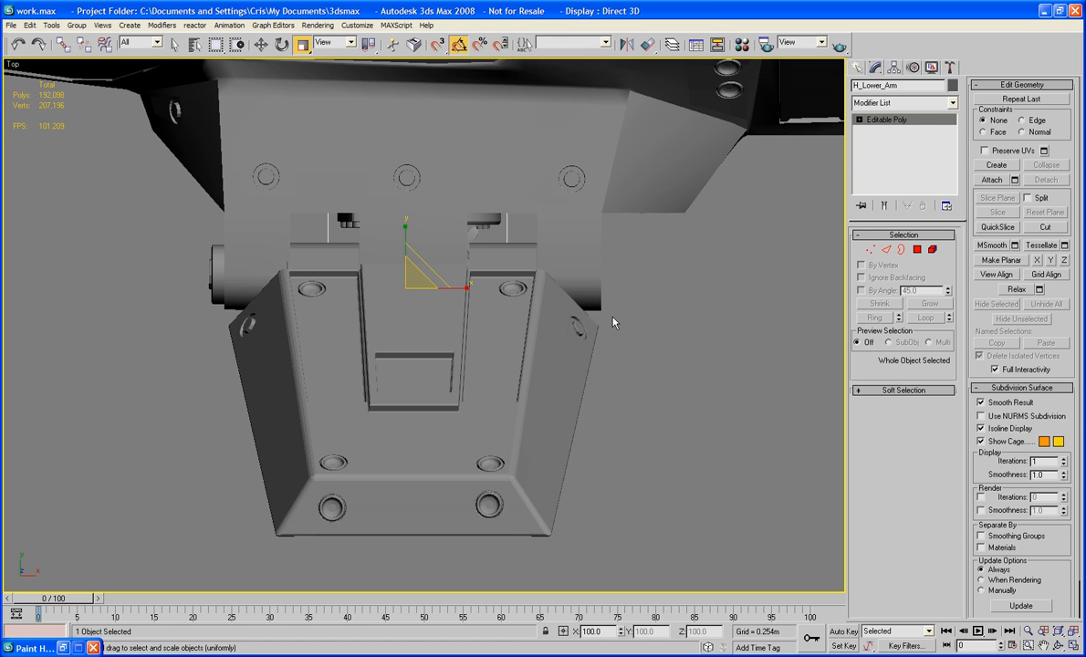
pyautogui.moveTo(614, 323); pyautogui.dragTo(611, 347, button='middle')
pyautogui.press('F3')
pyautogui.scroll(2, 603, 314)
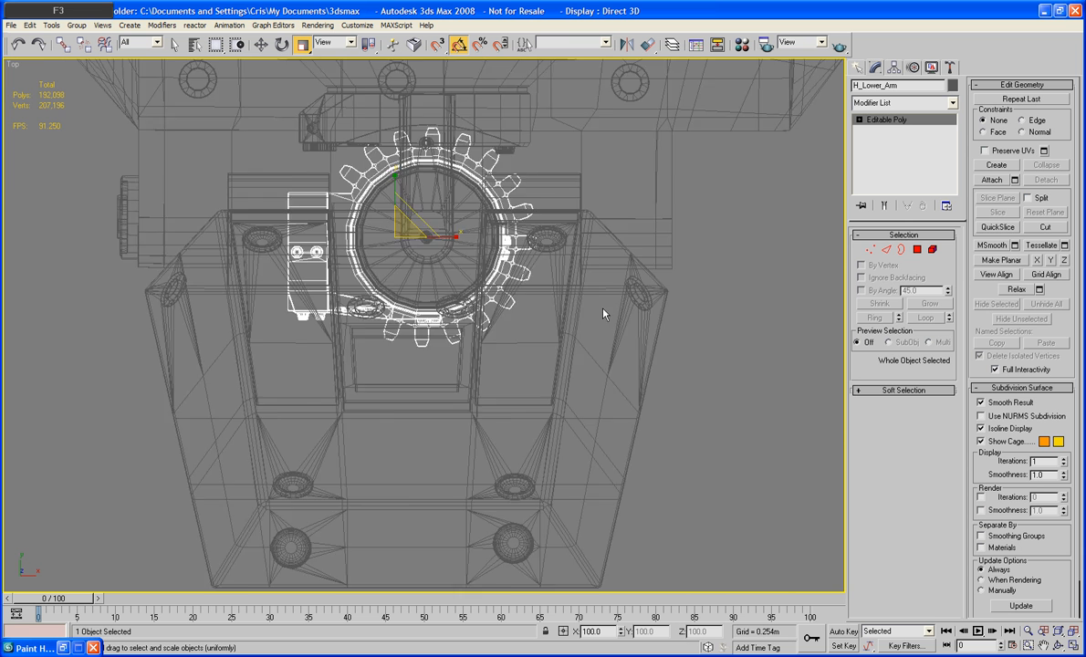
pyautogui.scroll(5, 603, 314)
pyautogui.moveTo(599, 381); pyautogui.dragTo(551, 394, button='middle')
pyautogui.scroll(-2, 552, 410)
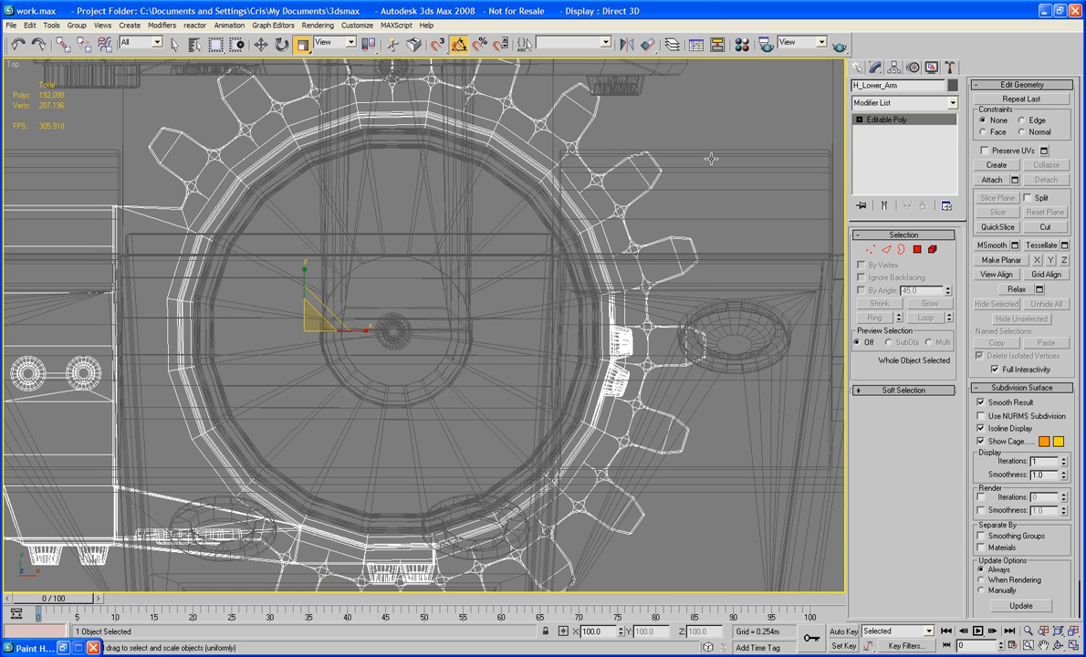
pyautogui.click(261, 44)
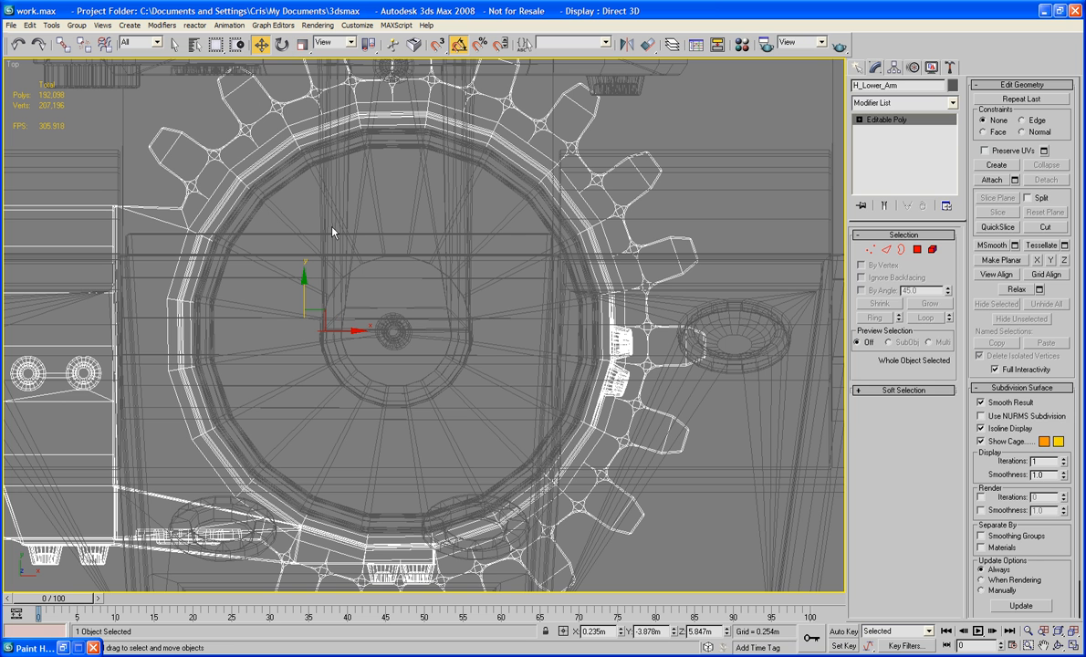
pyautogui.click(894, 69)
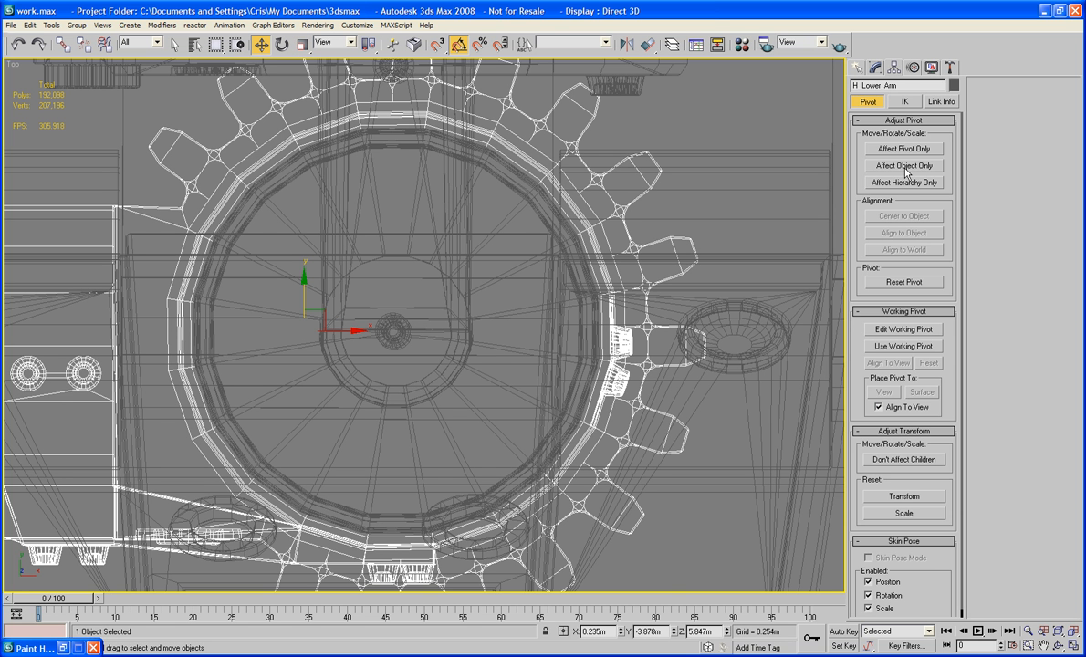
pyautogui.click(904, 148)
pyautogui.moveTo(366, 336); pyautogui.dragTo(446, 334)
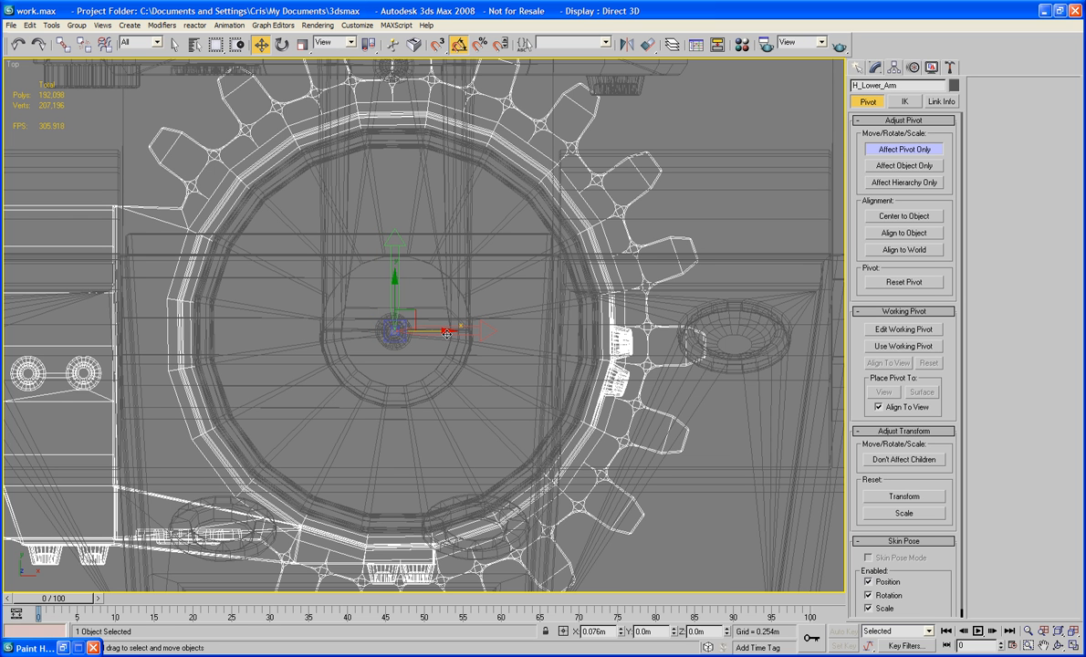
pyautogui.moveTo(489, 323); pyautogui.dragTo(465, 322, button='middle')
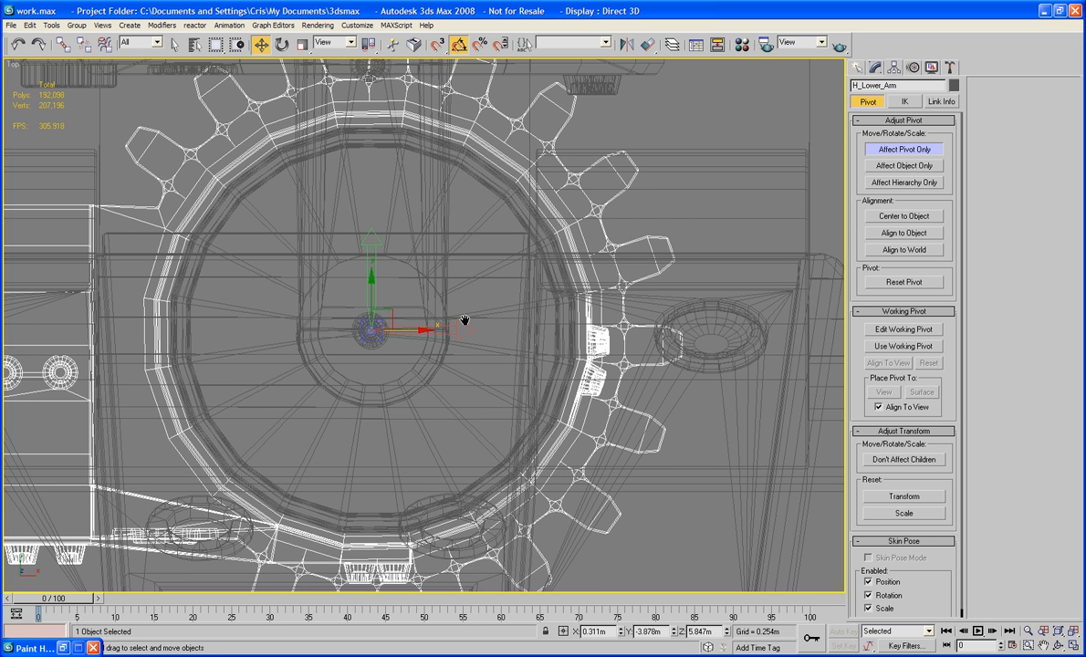
# Step: Fine-tune the lower arm's pivot to X 0.31 m over the central bolt and finish pivot editing
pyautogui.scroll(6, 465, 321)
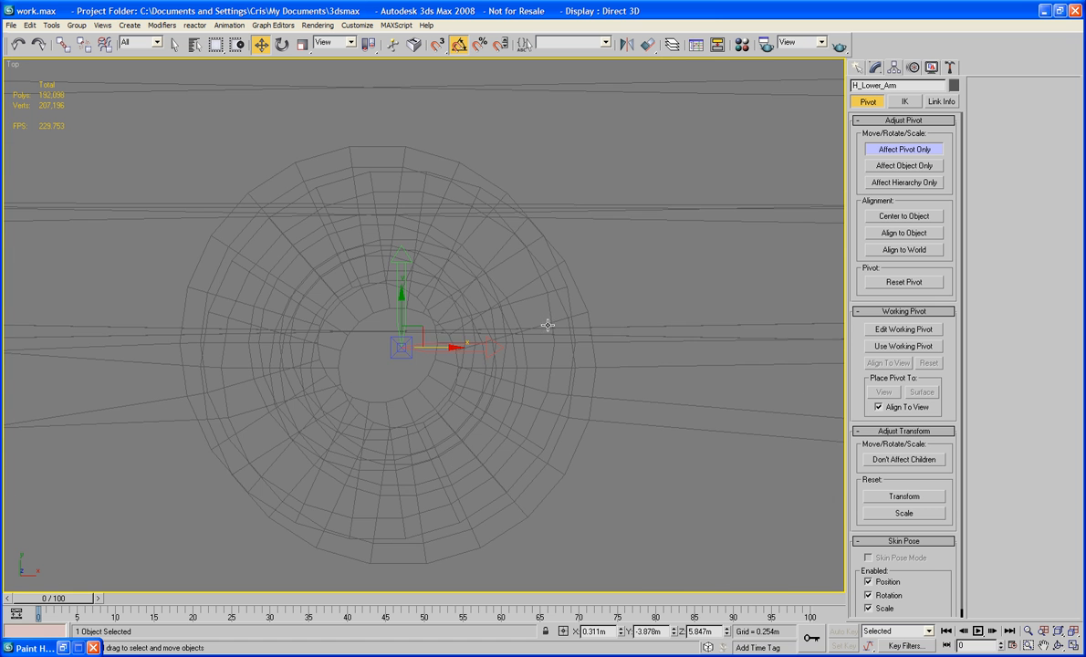
pyautogui.click(411, 333)
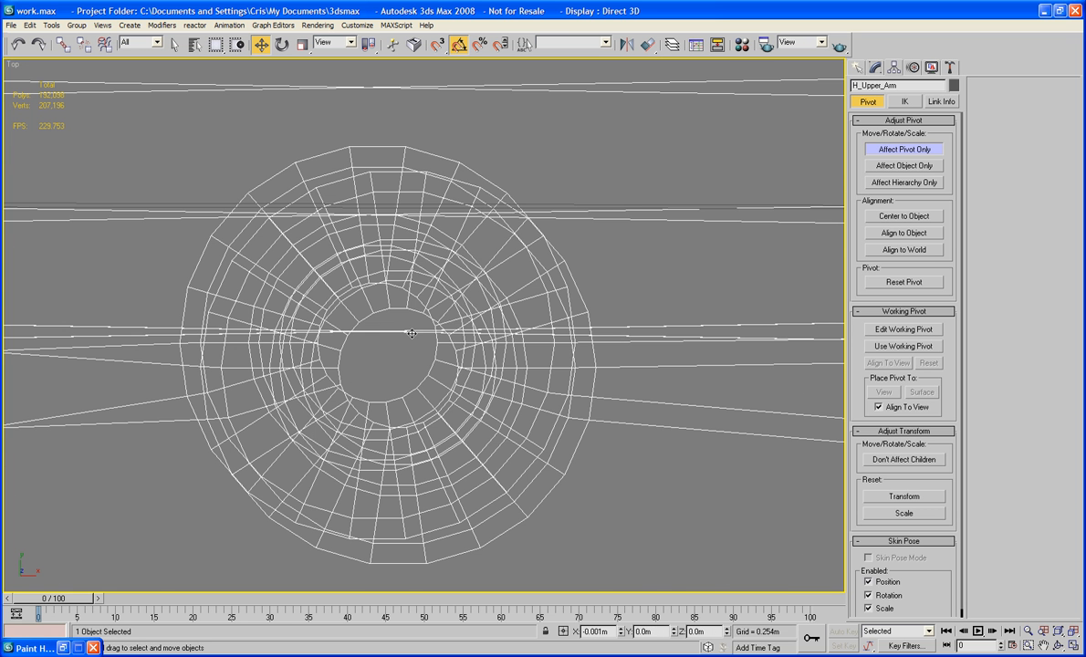
pyautogui.hotkey('ctrl', 'z')
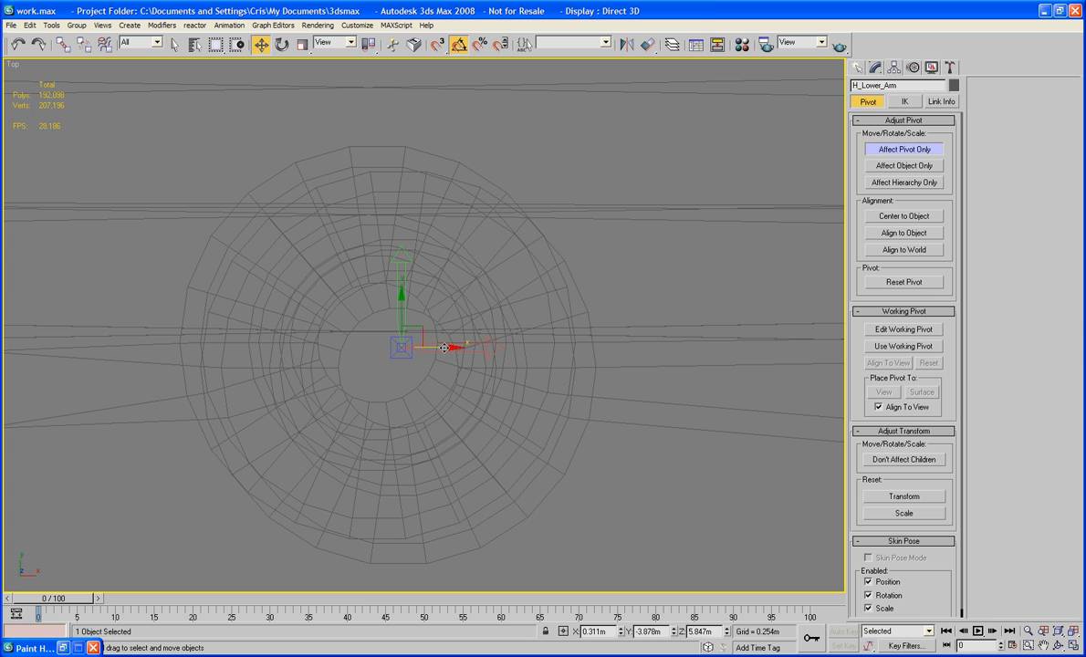
pyautogui.moveTo(445, 348); pyautogui.dragTo(431, 347)
pyautogui.scroll(3, 416, 299)
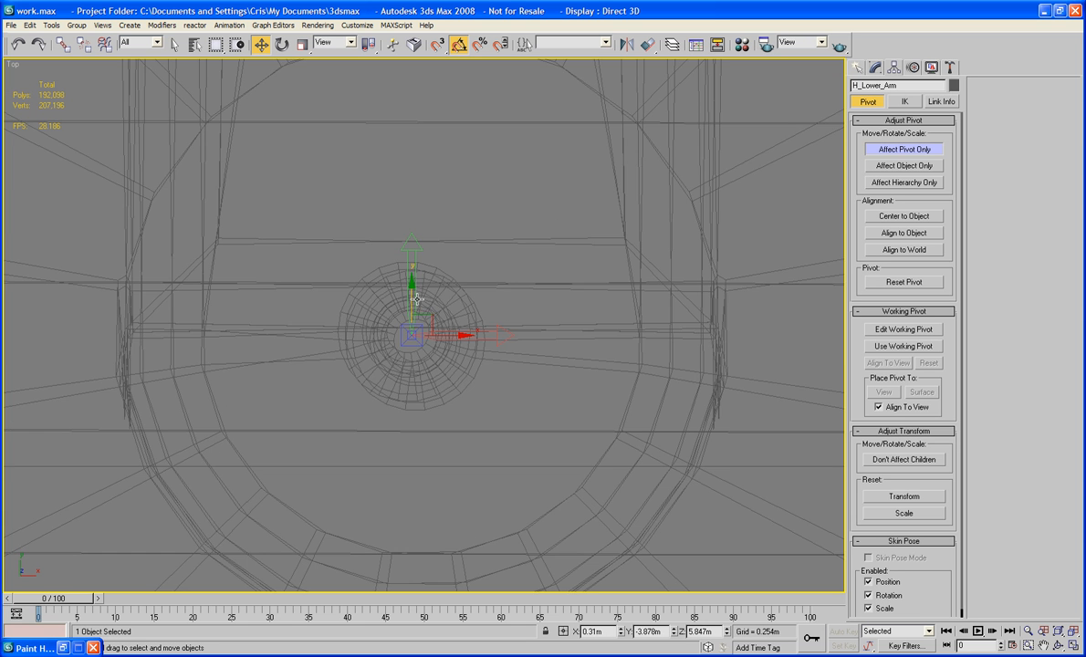
pyautogui.click(881, 149)
pyautogui.scroll(-3, 607, 265)
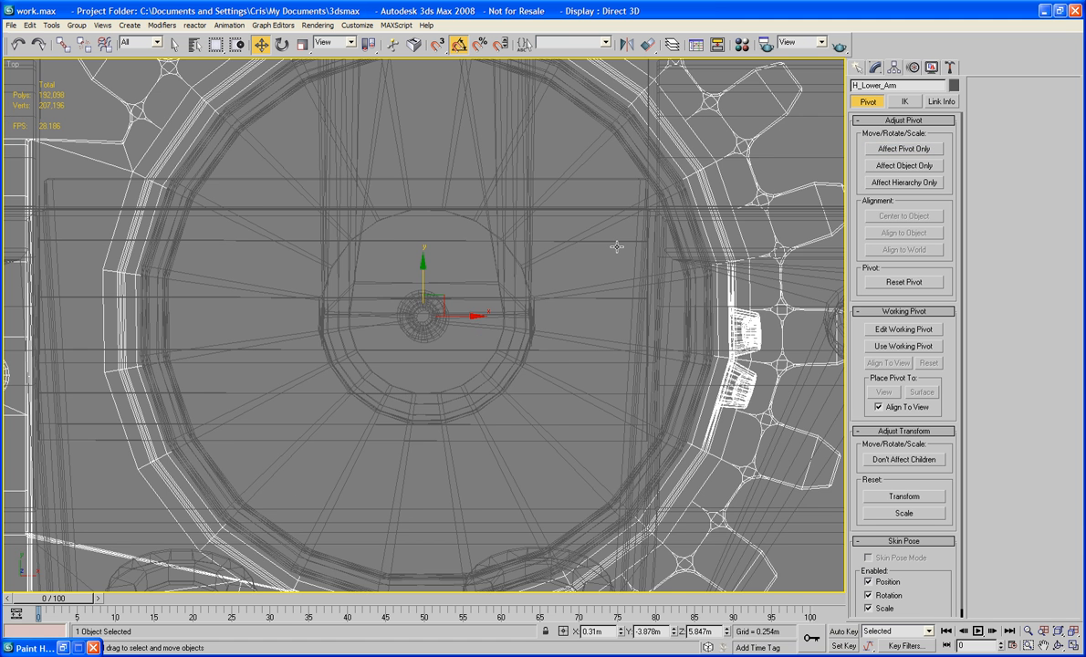
pyautogui.scroll(-3, 617, 247)
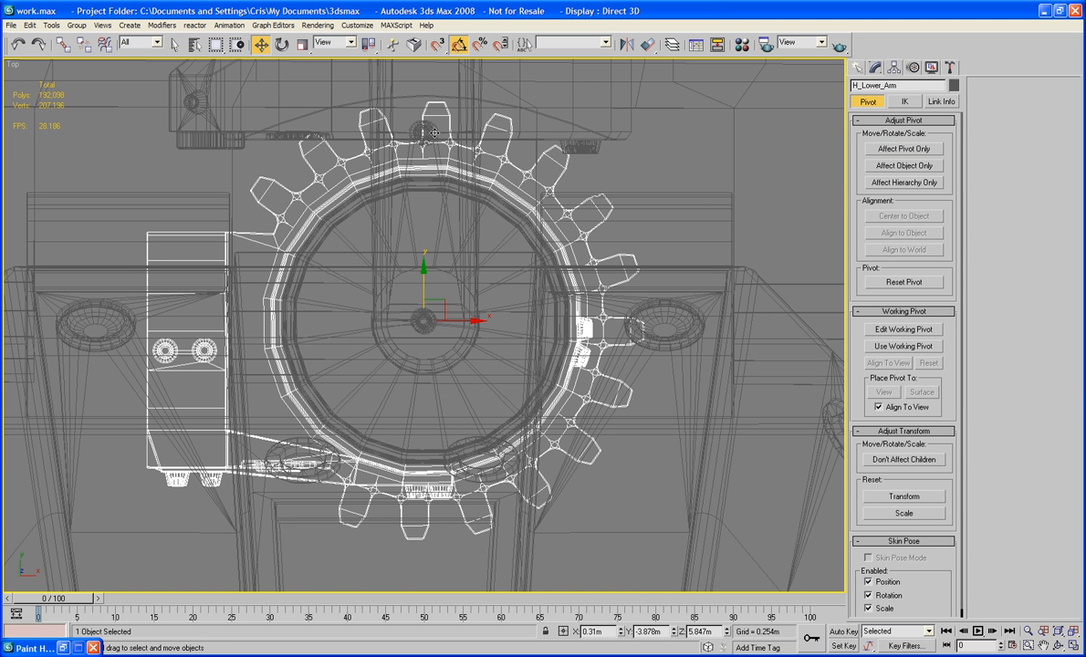
# Step: Try rotating the lower arm about its relocated pivot in the Top view
pyautogui.click(282, 44)
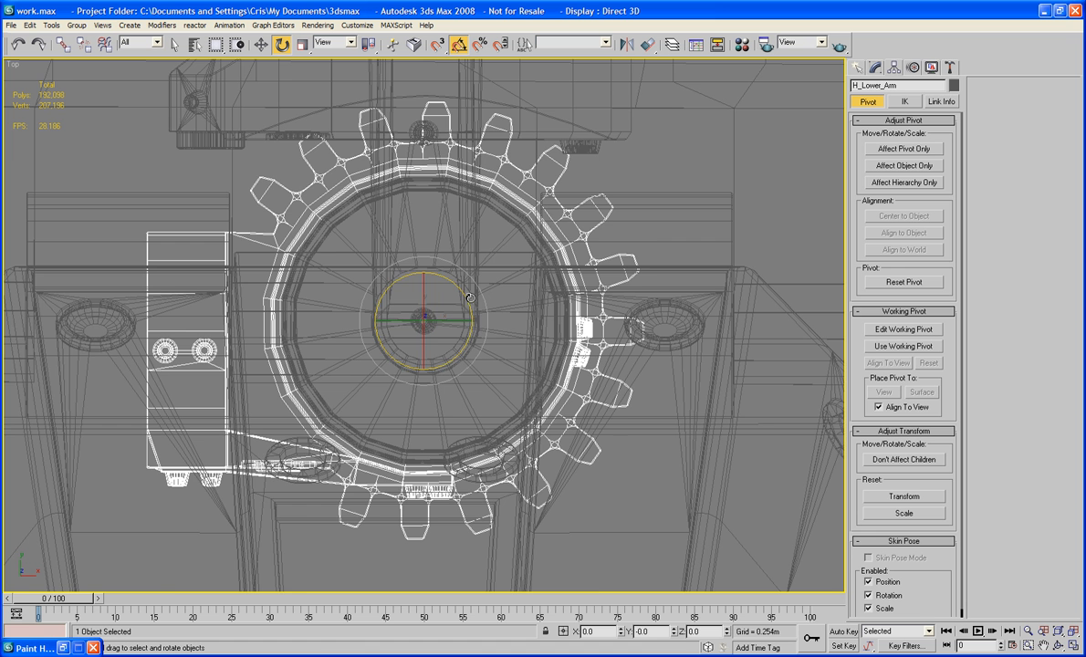
pyautogui.scroll(-2, 466, 296)
pyautogui.moveTo(467, 295); pyautogui.dragTo(435, 322)
# Step: Return to the shaded Perspective view and deselect the lower arm
pyautogui.press('p')
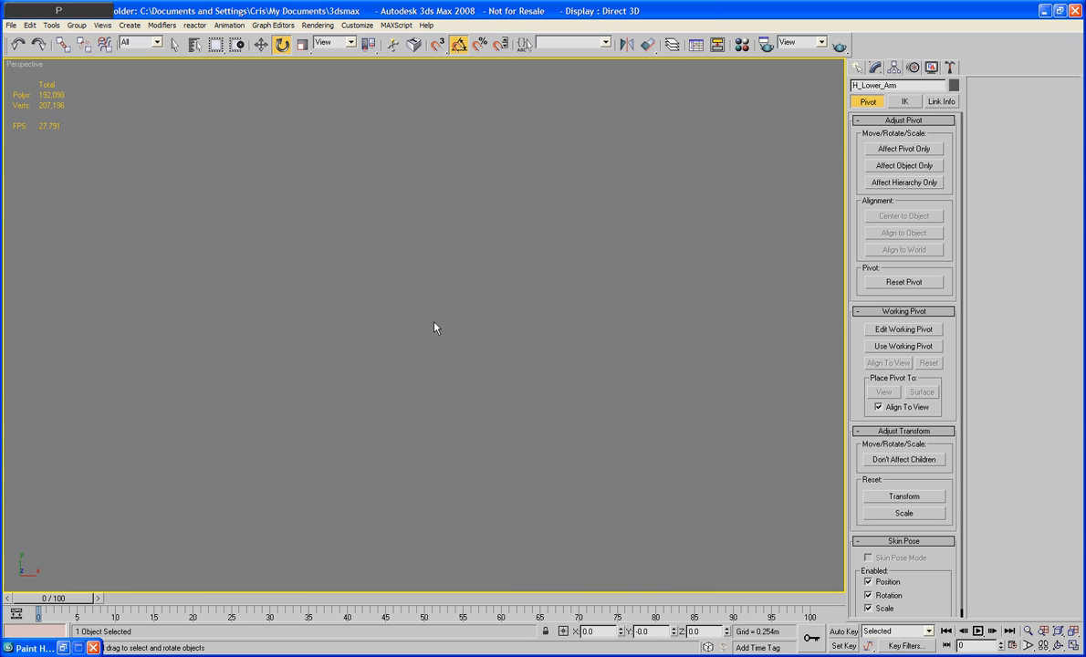
pyautogui.press('F3')
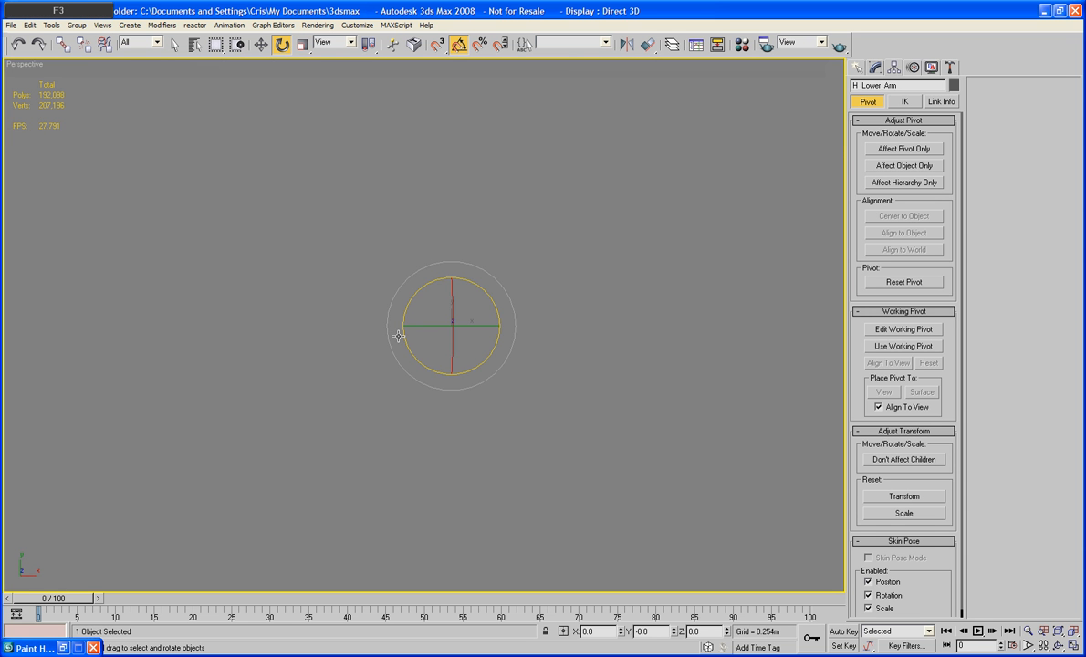
pyautogui.keyDown('alt'); pyautogui.moveTo(398, 336); pyautogui.dragTo(472, 298, button='middle'); pyautogui.keyUp('alt')
pyautogui.press('p')
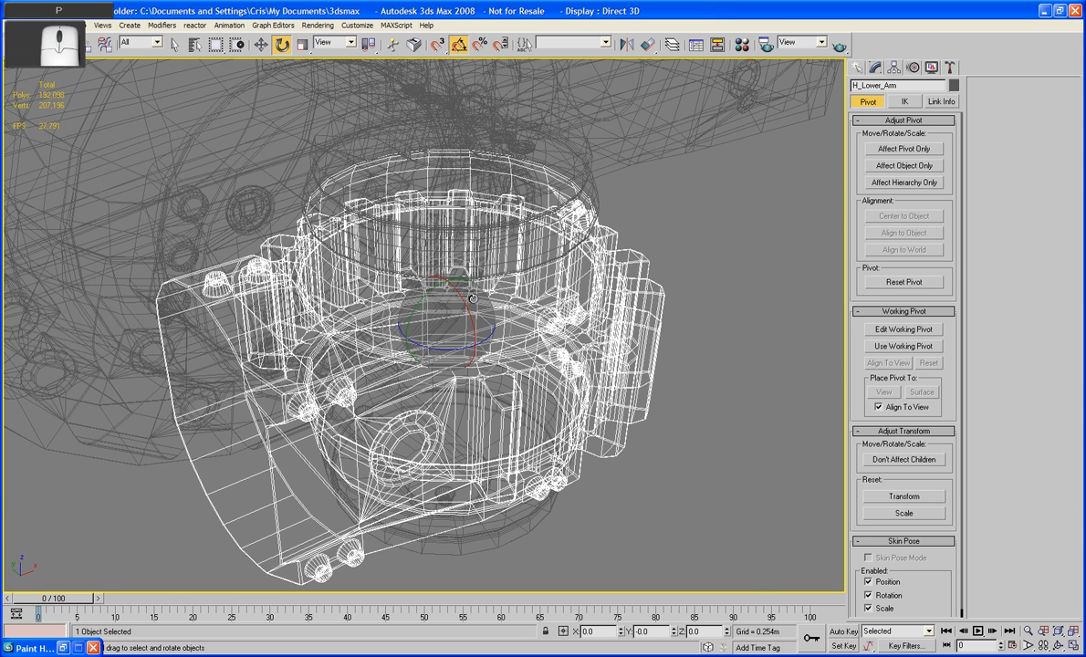
pyautogui.press('F3')
pyautogui.click(629, 346)
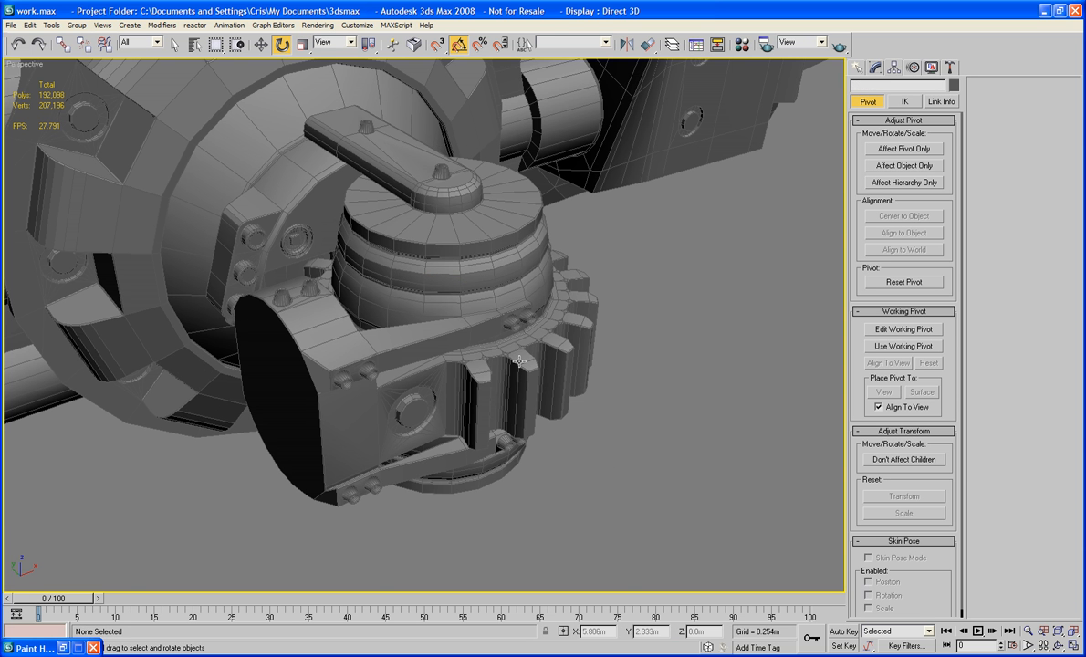
pyautogui.keyDown('alt'); pyautogui.moveTo(542, 352); pyautogui.dragTo(475, 365, button='middle'); pyautogui.keyUp('alt')
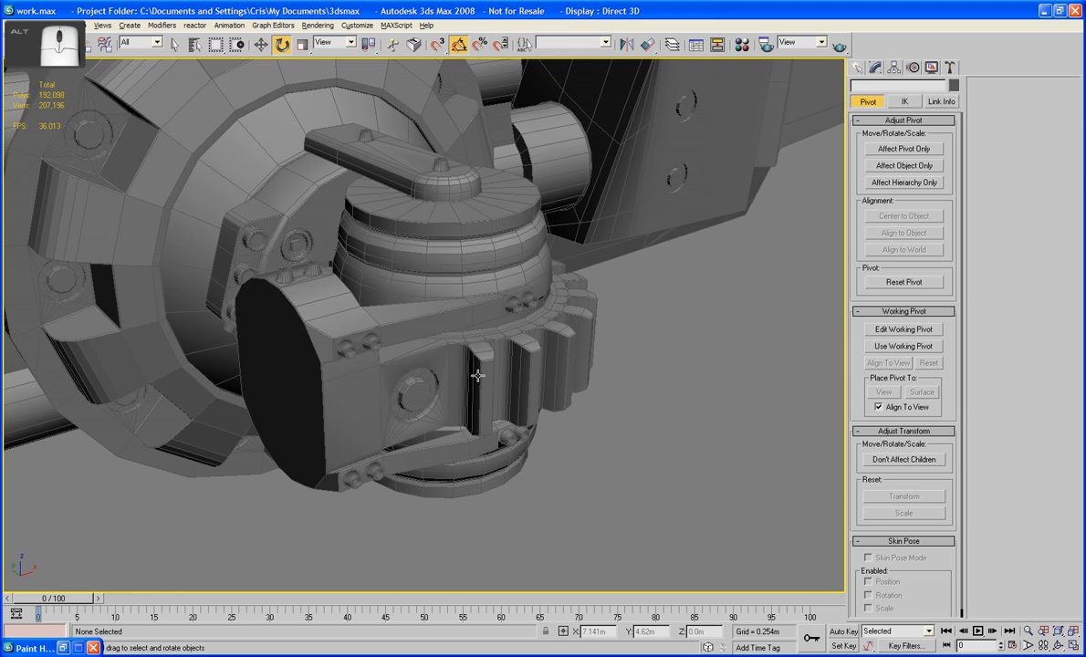
# Step: Test the lower arm's rotation about its pivot in Perspective, undo it and clear the selection
pyautogui.click(460, 370)
pyautogui.moveTo(461, 344); pyautogui.dragTo(435, 348)
pyautogui.hotkey('ctrl', 'z')
pyautogui.click(681, 316)
# Step: Rotate the armour cover above the arm down to 20 degrees about X and deselect it
pyautogui.scroll(-5, 681, 315)
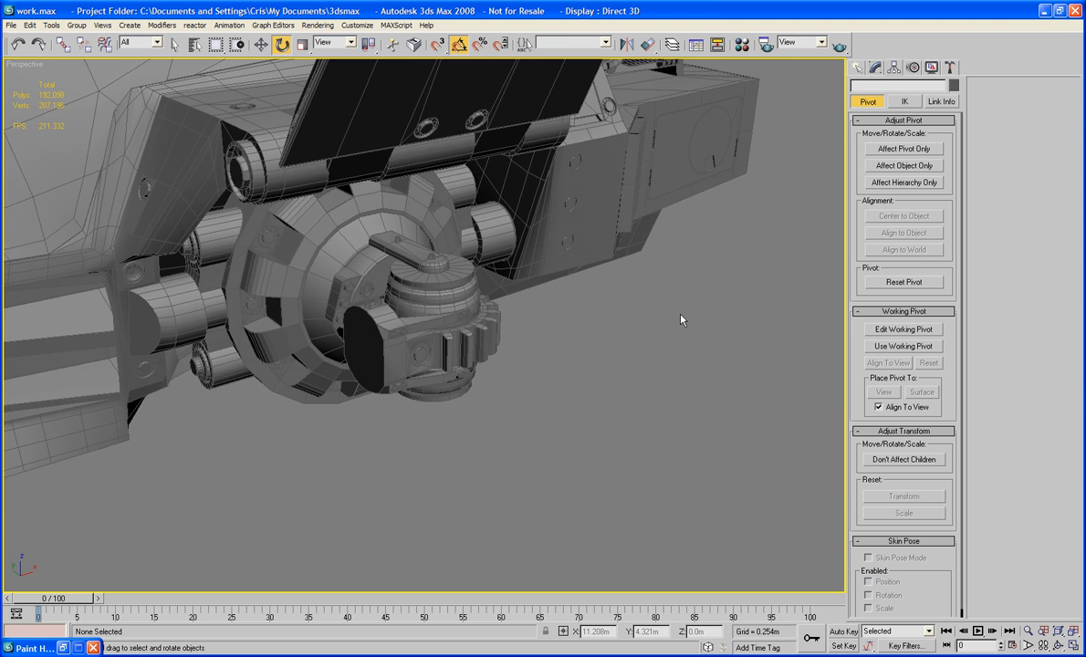
pyautogui.moveTo(681, 316); pyautogui.dragTo(633, 271, button='middle')
pyautogui.click(567, 148)
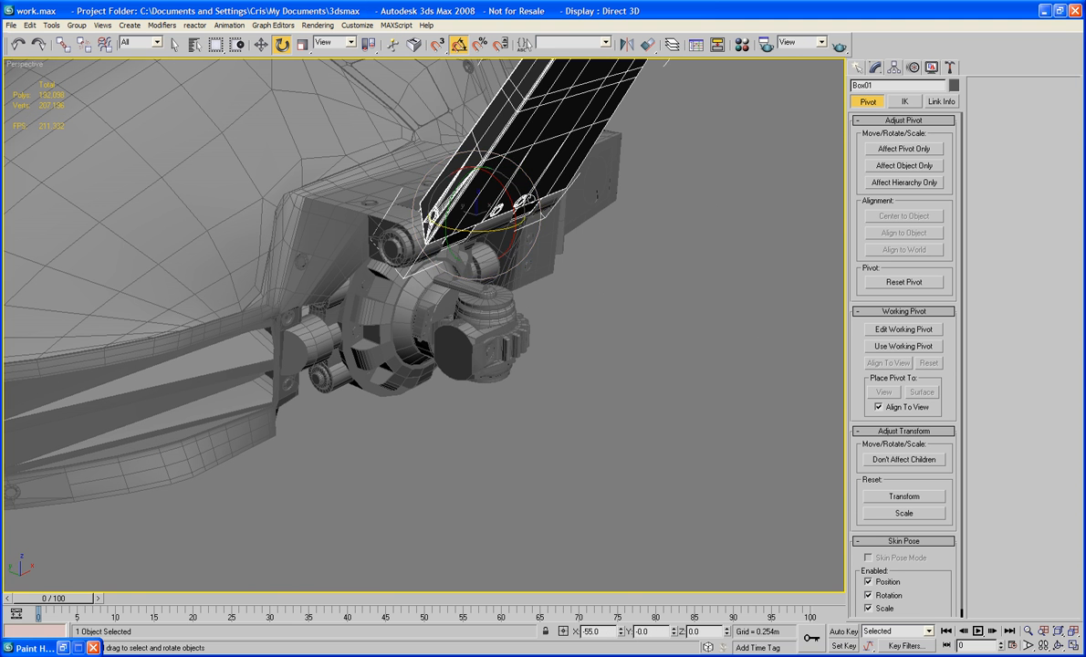
pyautogui.moveTo(511, 195); pyautogui.dragTo(537, 262)
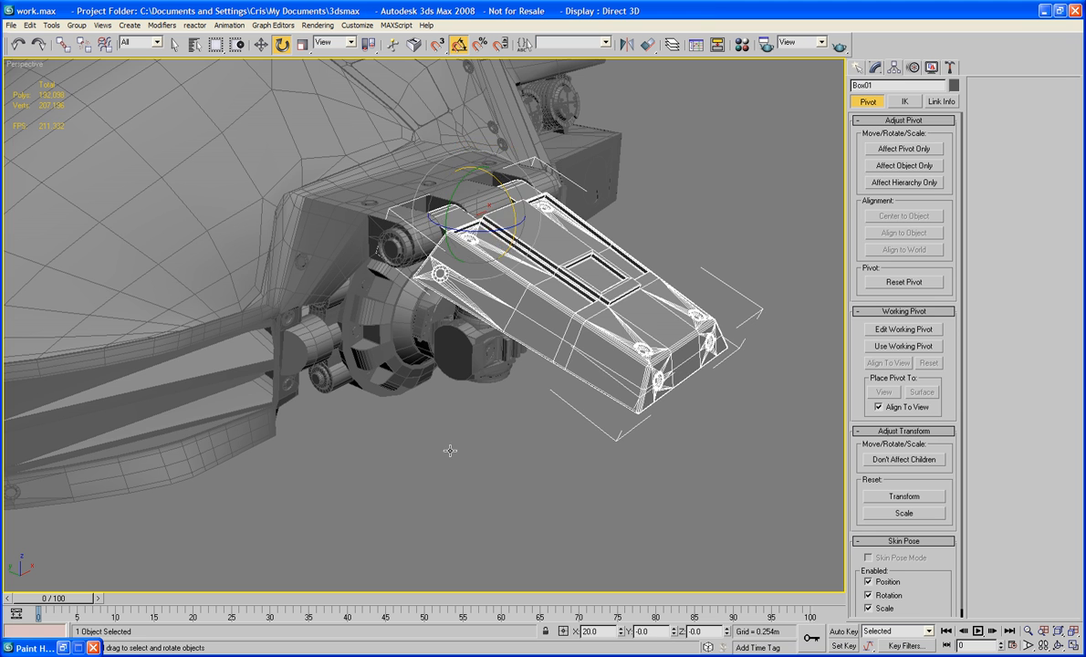
pyautogui.click(451, 450)
pyautogui.scroll(-5, 517, 418)
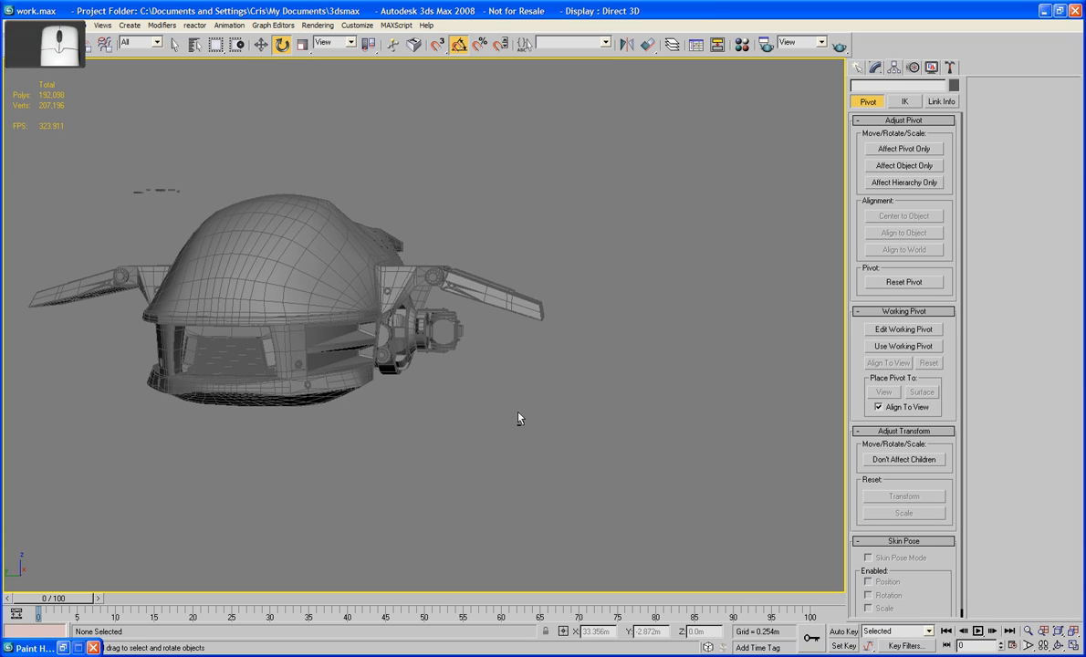